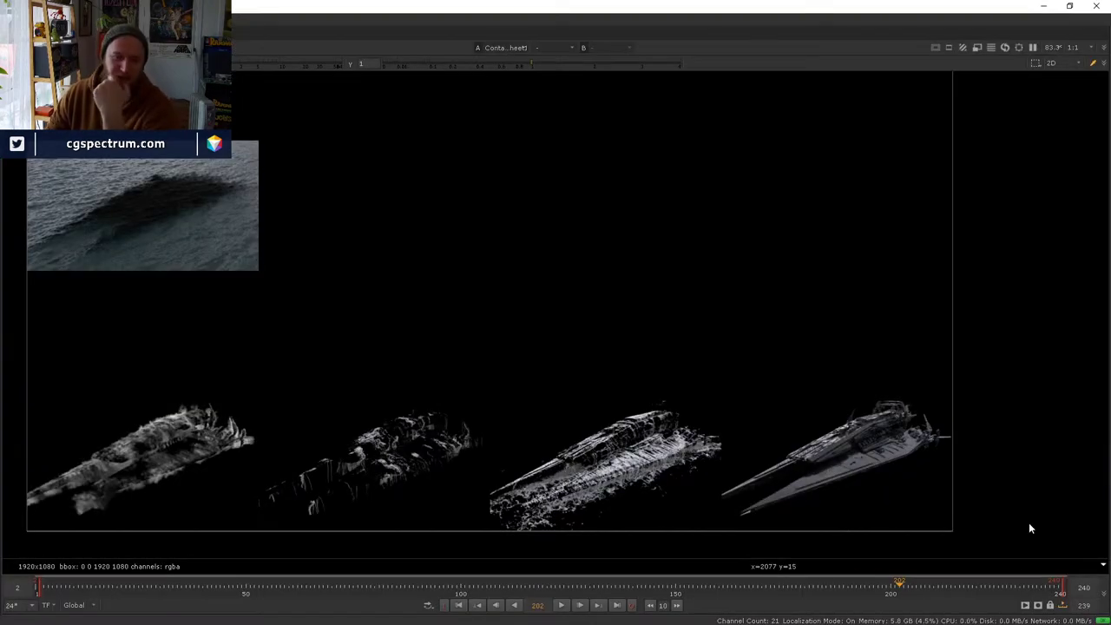
Play the contact sheet, jump to frames 94, 72 and 79, then return to the first frame
click(560, 604)
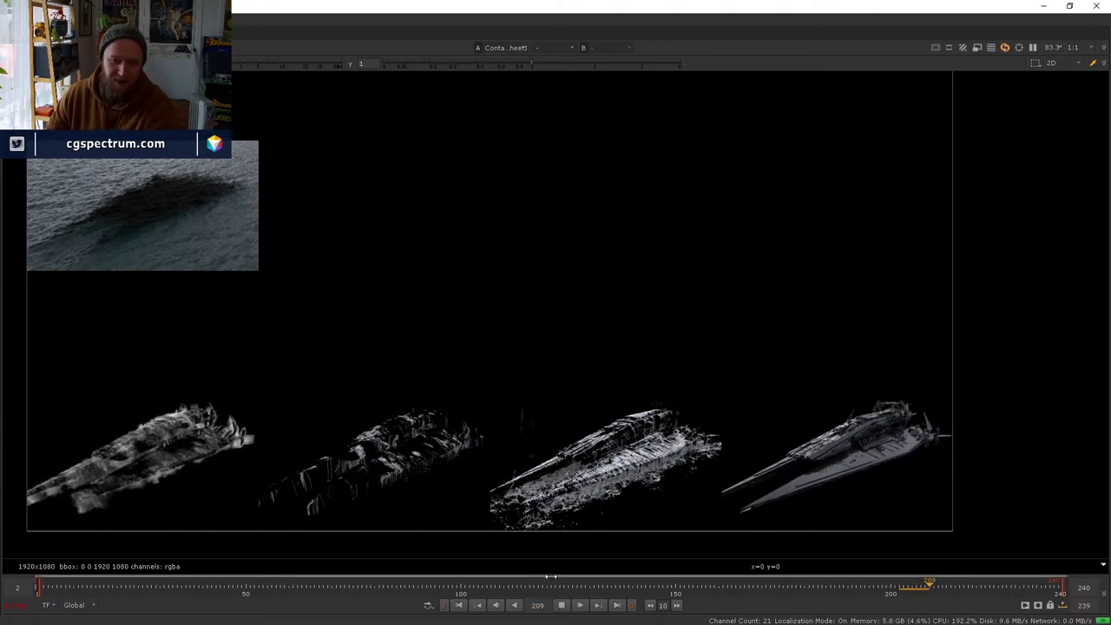
click(440, 585)
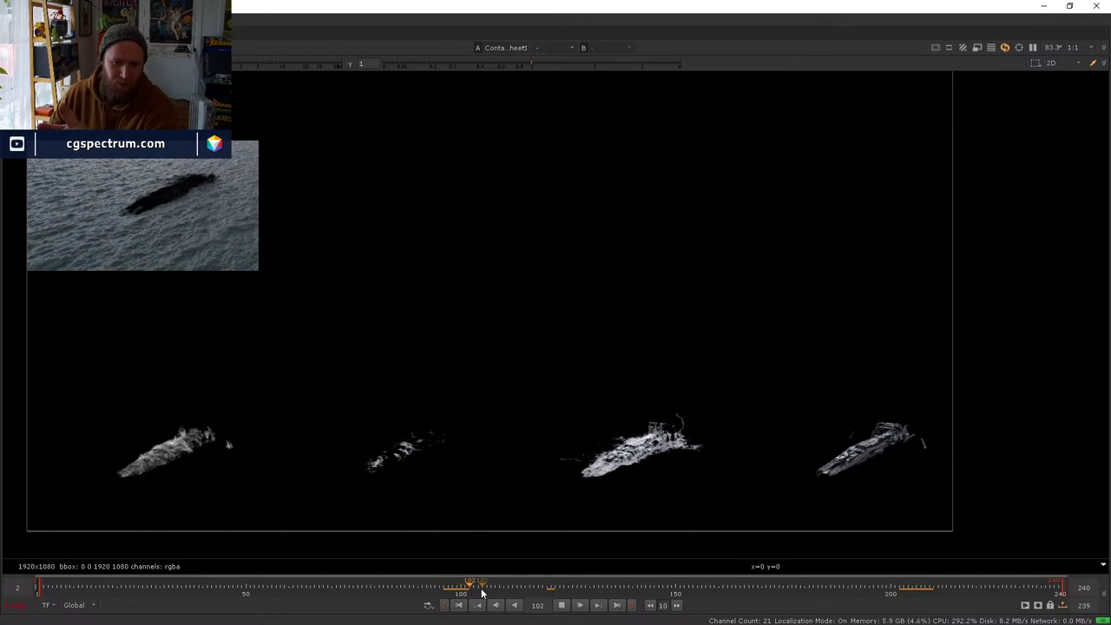
click(343, 590)
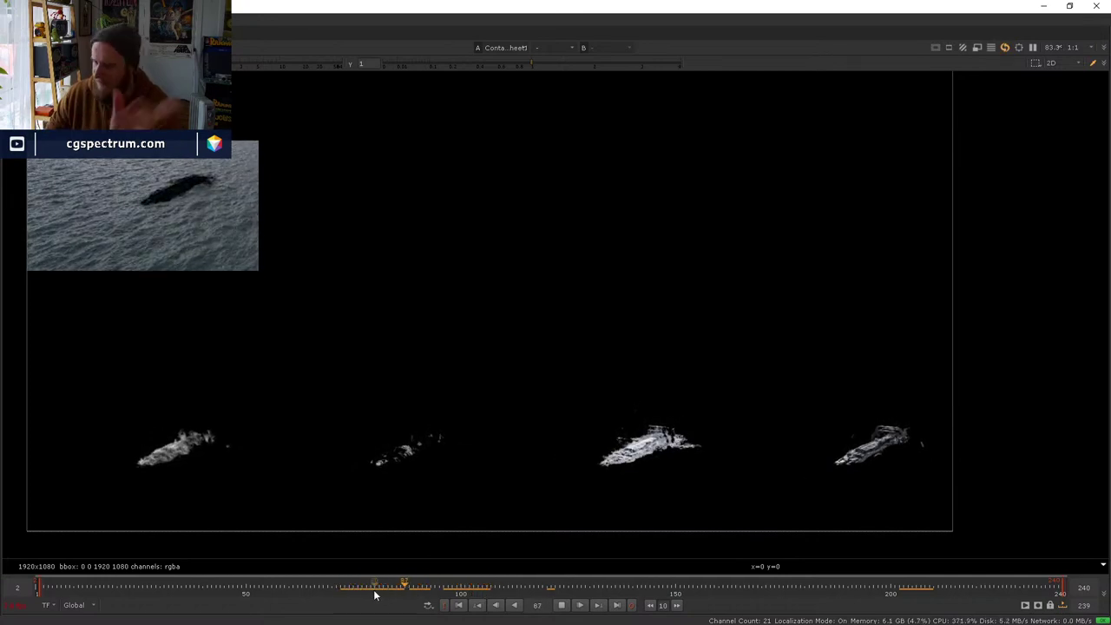
click(370, 591)
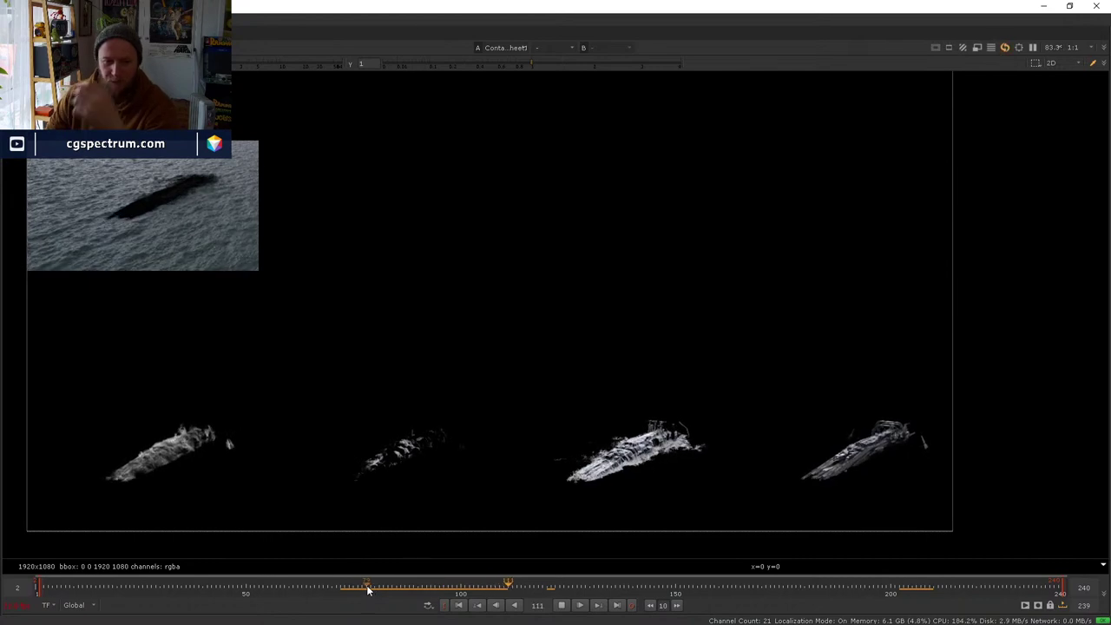
click(459, 605)
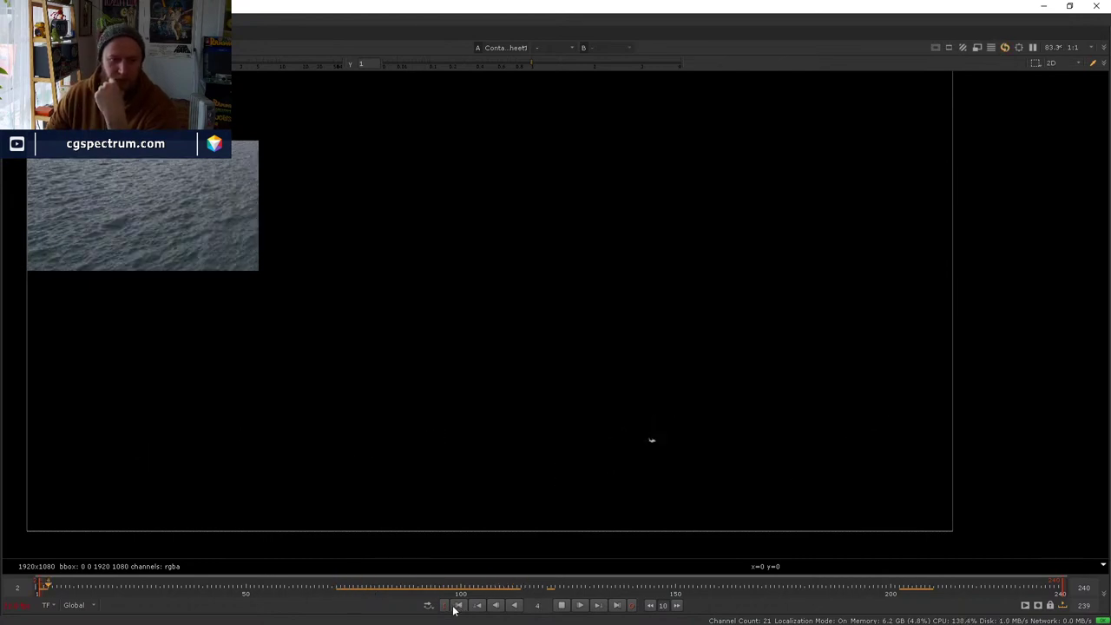
middle_drag(427, 481, 487, 480)
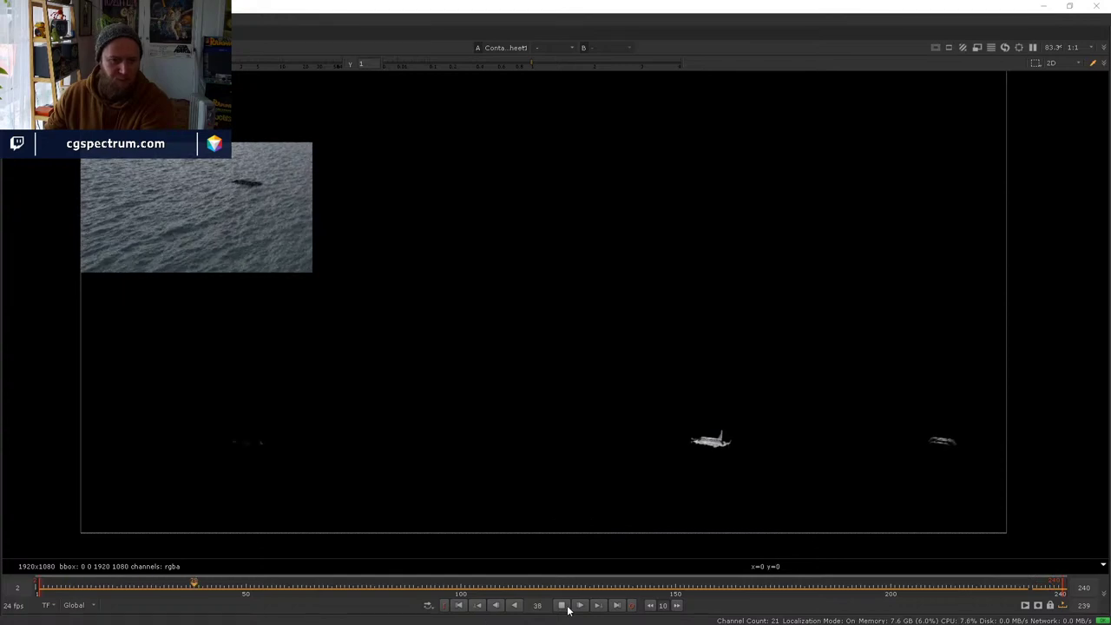
key(space)
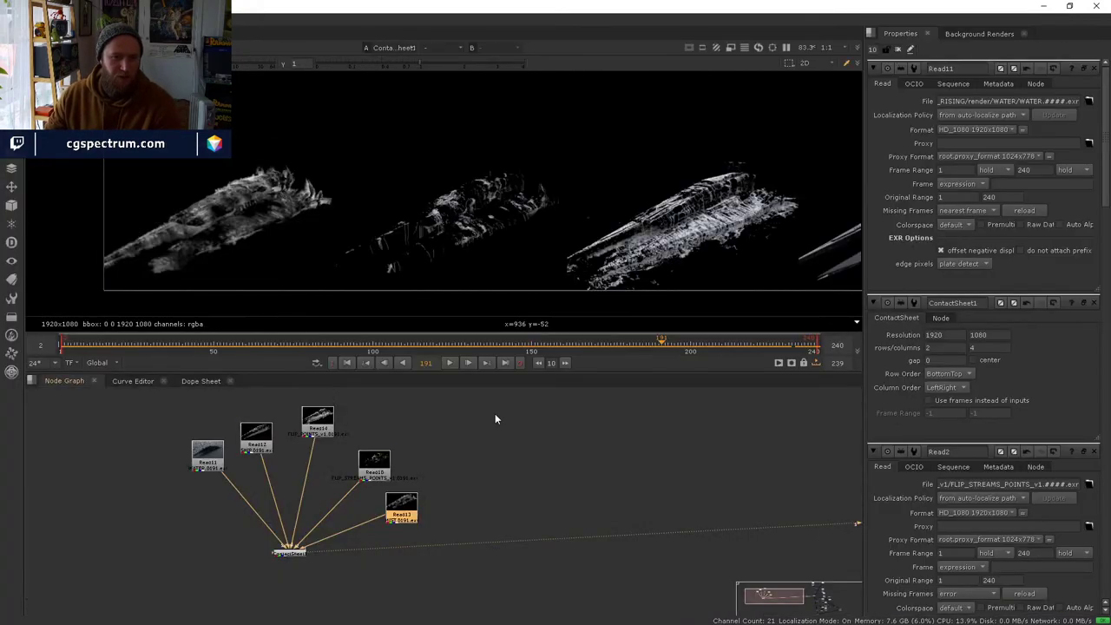
middle_drag(381, 406, 443, 451)
scroll(505, 274, down, 3)
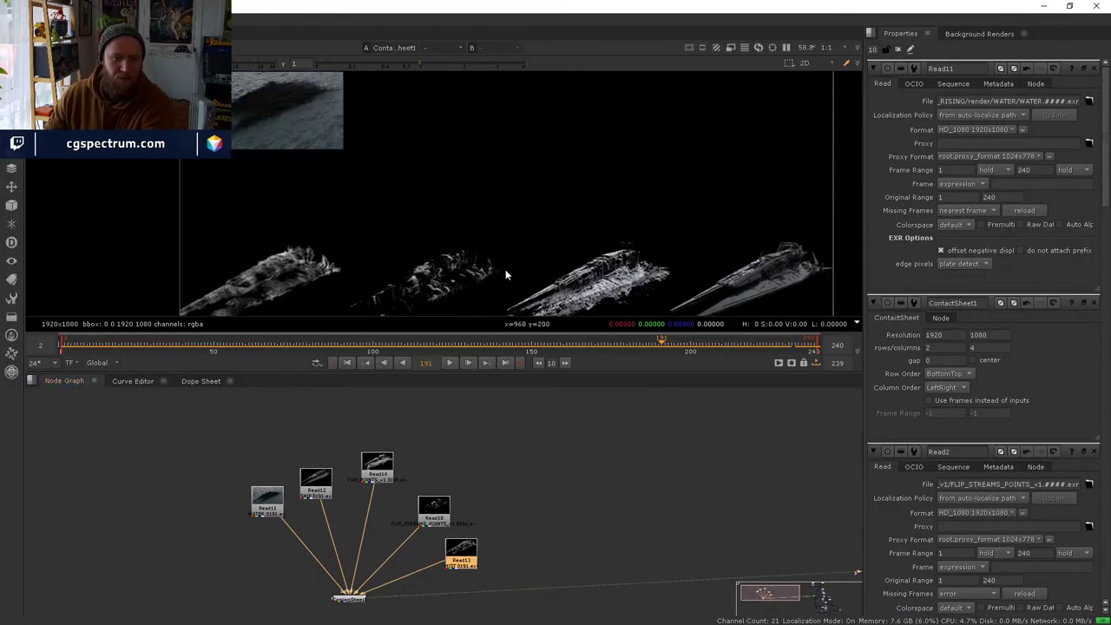
scroll(524, 253, down, 2)
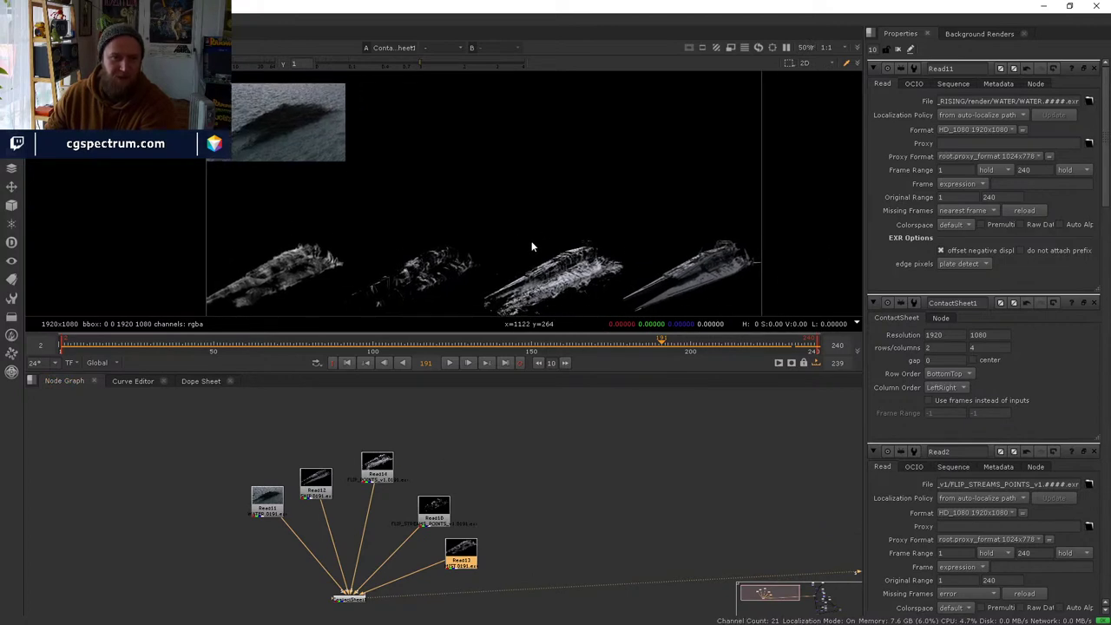
middle_drag(532, 247, 540, 210)
scroll(356, 581, up, 4)
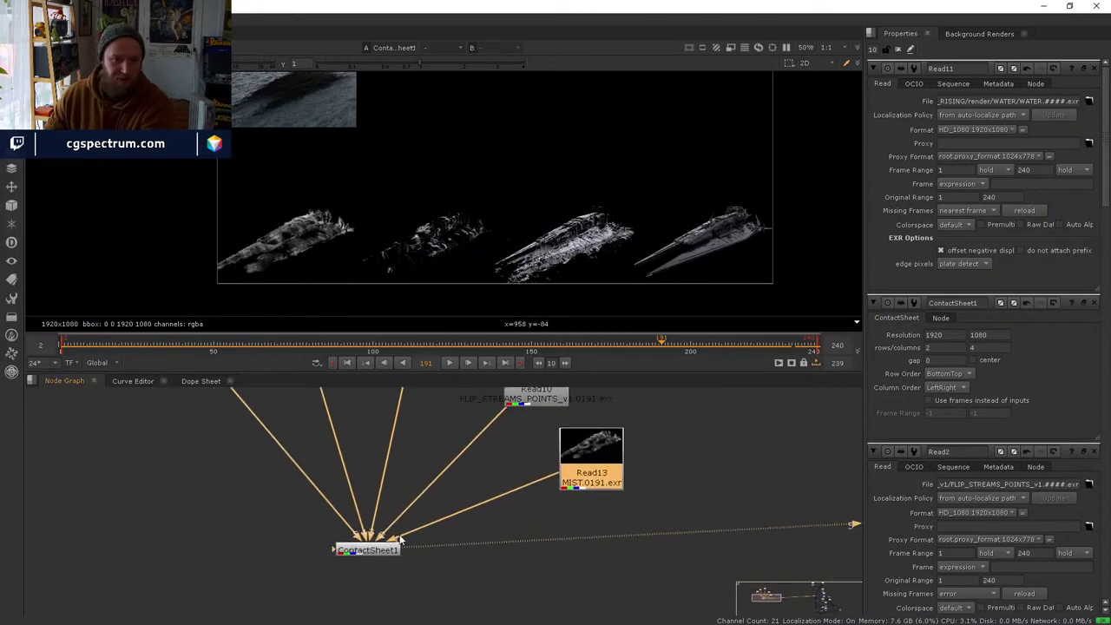
click(373, 539)
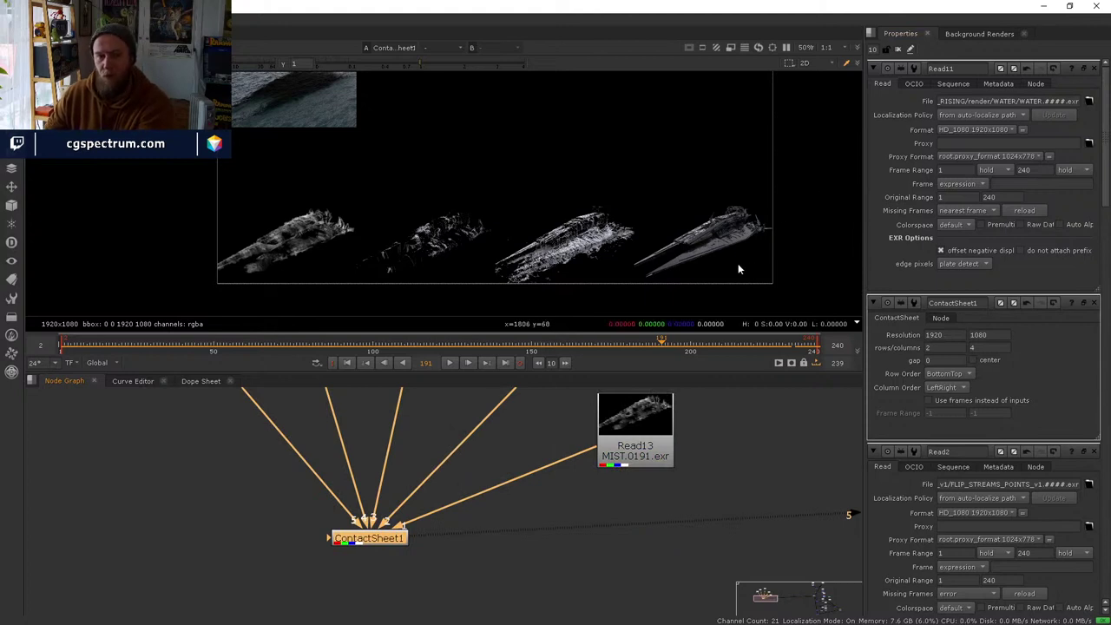
scroll(707, 269, down, 2)
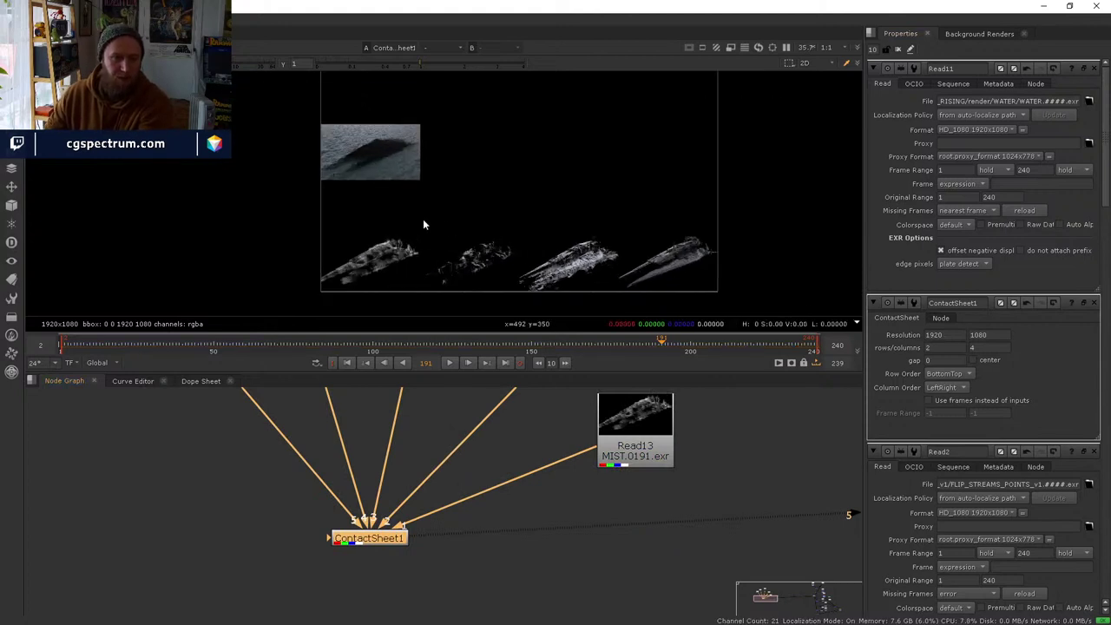
middle_drag(457, 242, 424, 251)
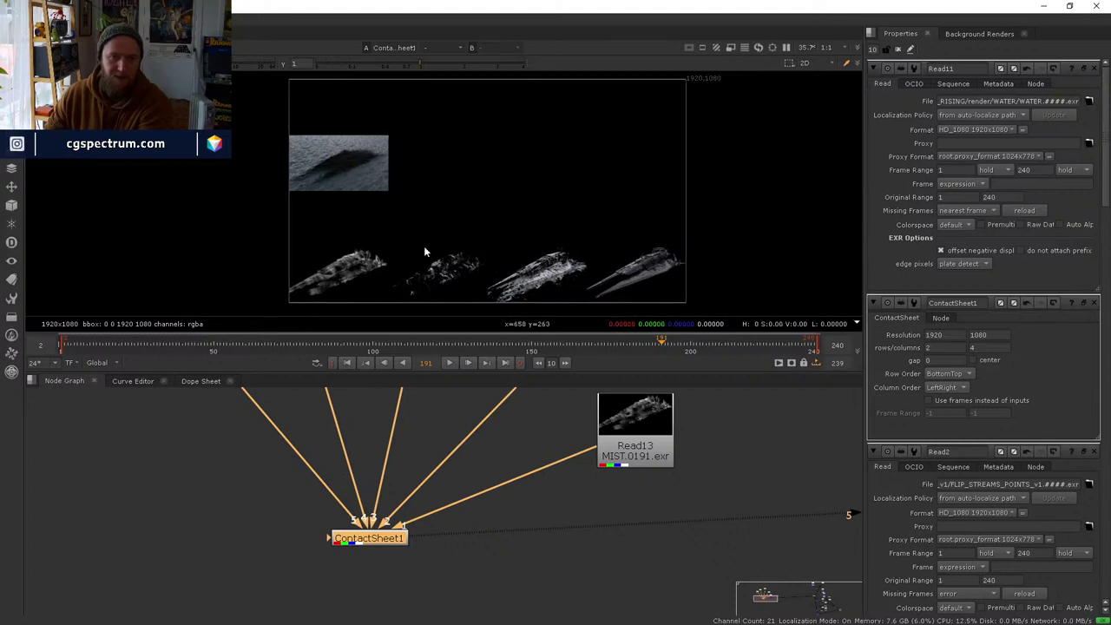
scroll(394, 549, down, 2)
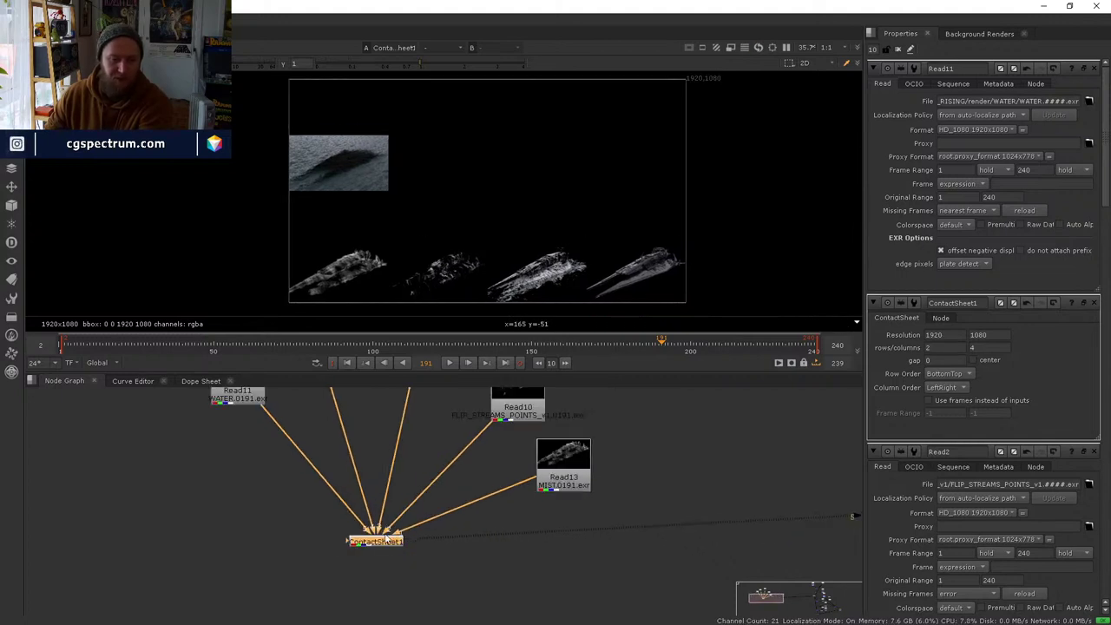
middle_drag(445, 542, 478, 550)
drag(478, 548, 331, 500)
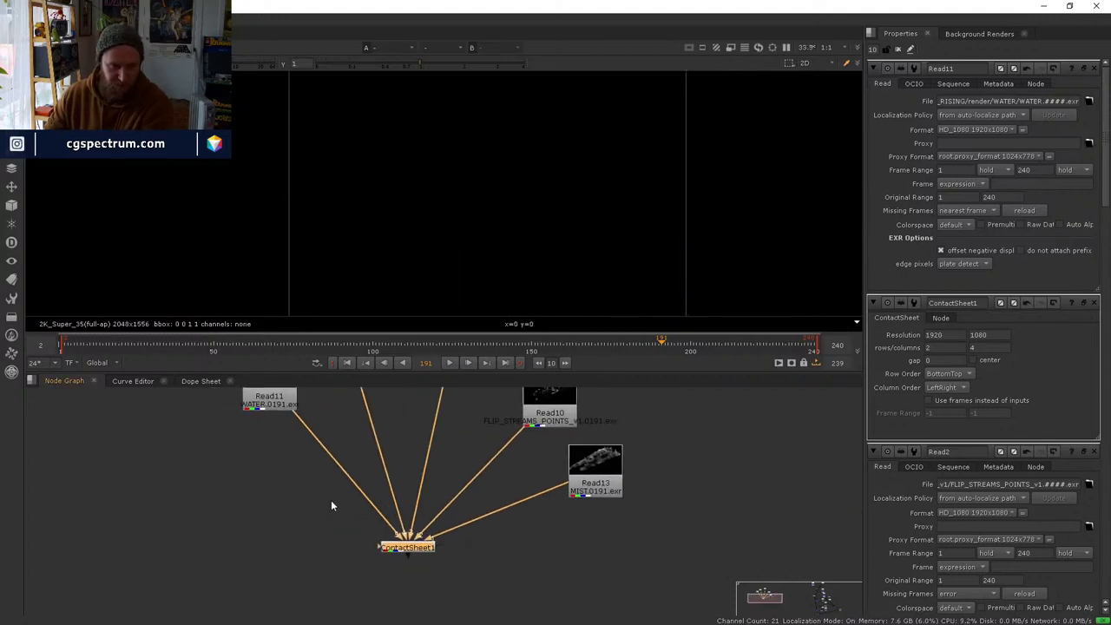
key(1)
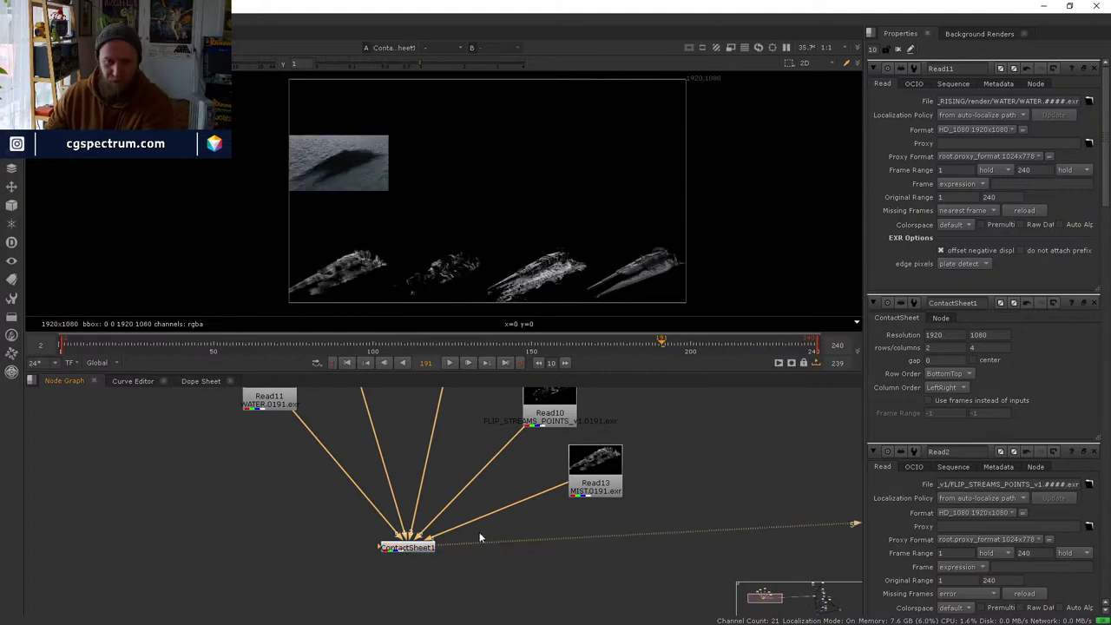
Disconnect Read13 and another Read input from ContactSheet1
middle_drag(254, 539, 309, 548)
key(Tab)
text(cont)
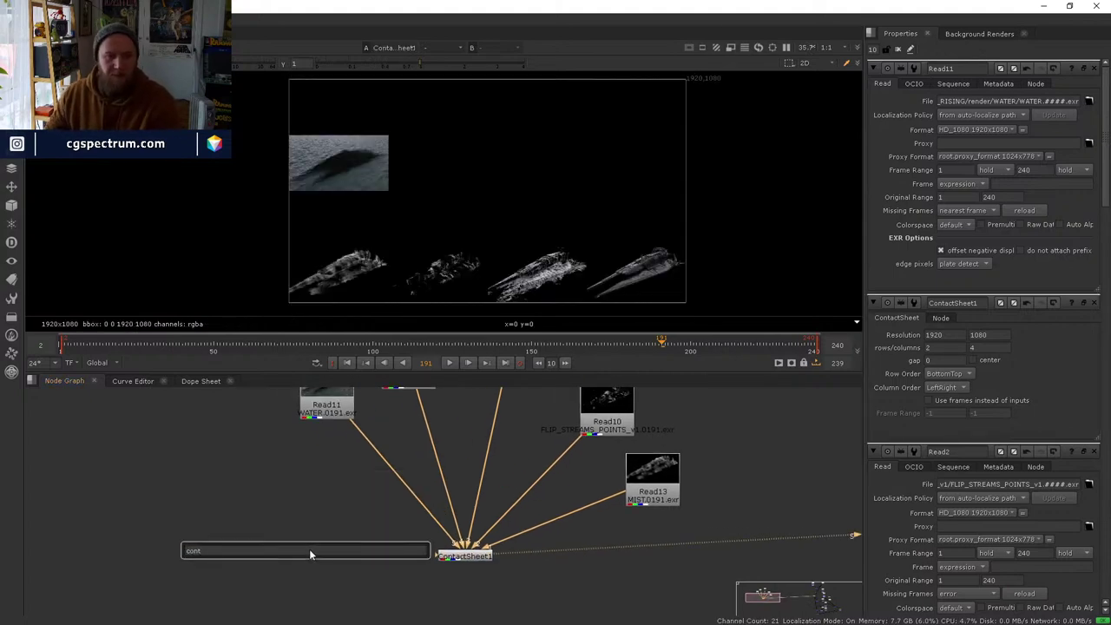
key(Escape)
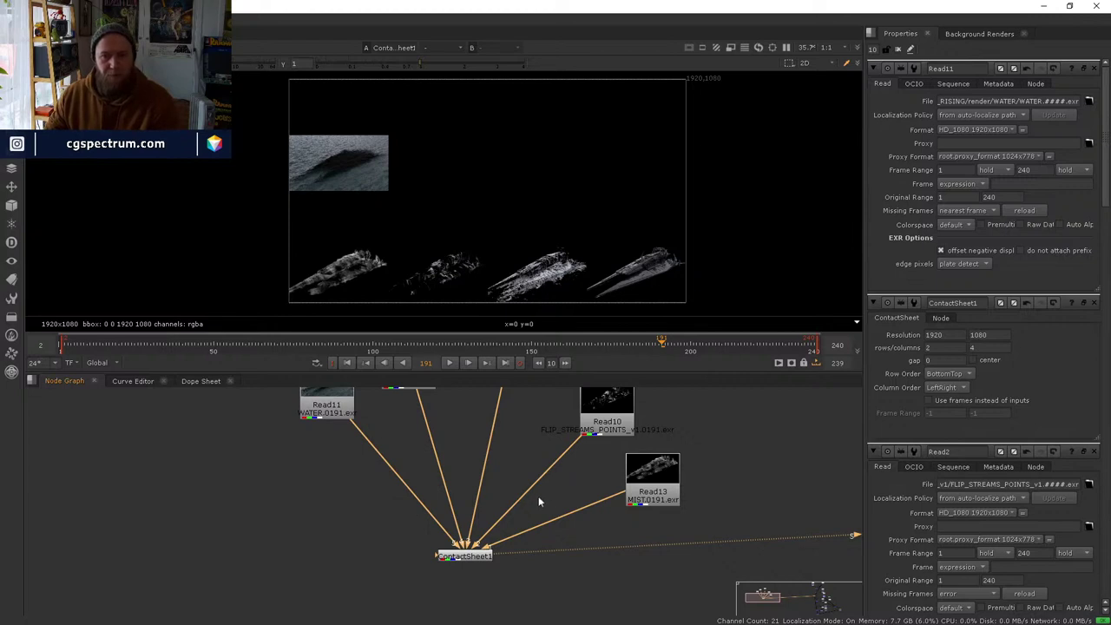
drag(528, 536, 512, 512)
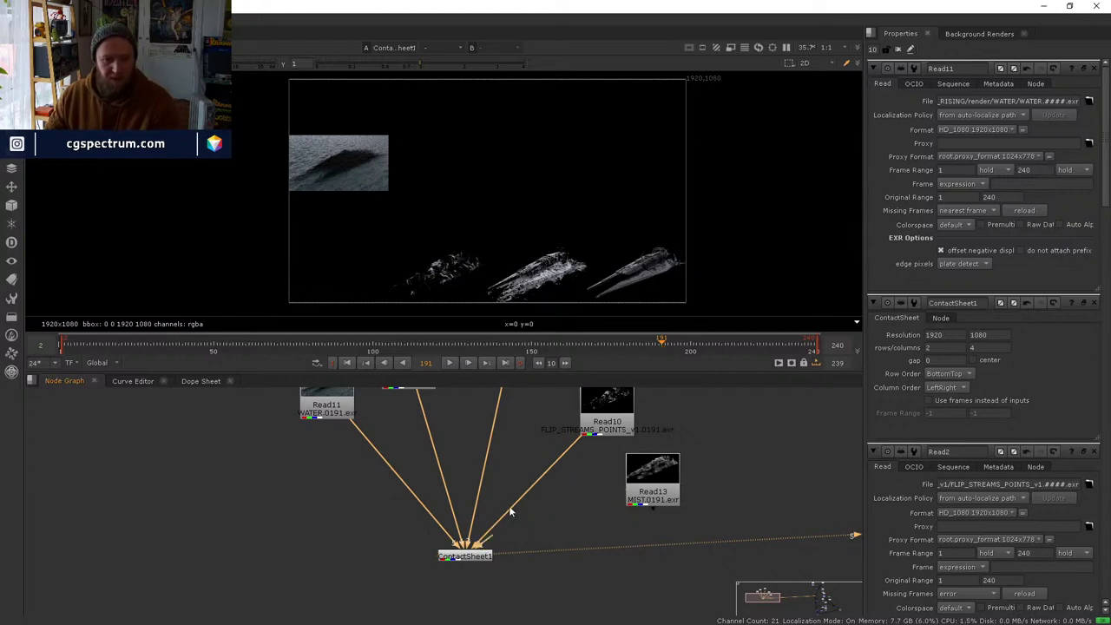
drag(469, 544, 422, 551)
Try connecting Read11 to ContactSheet1 with Y, then undo that link
scroll(416, 525, down, 2)
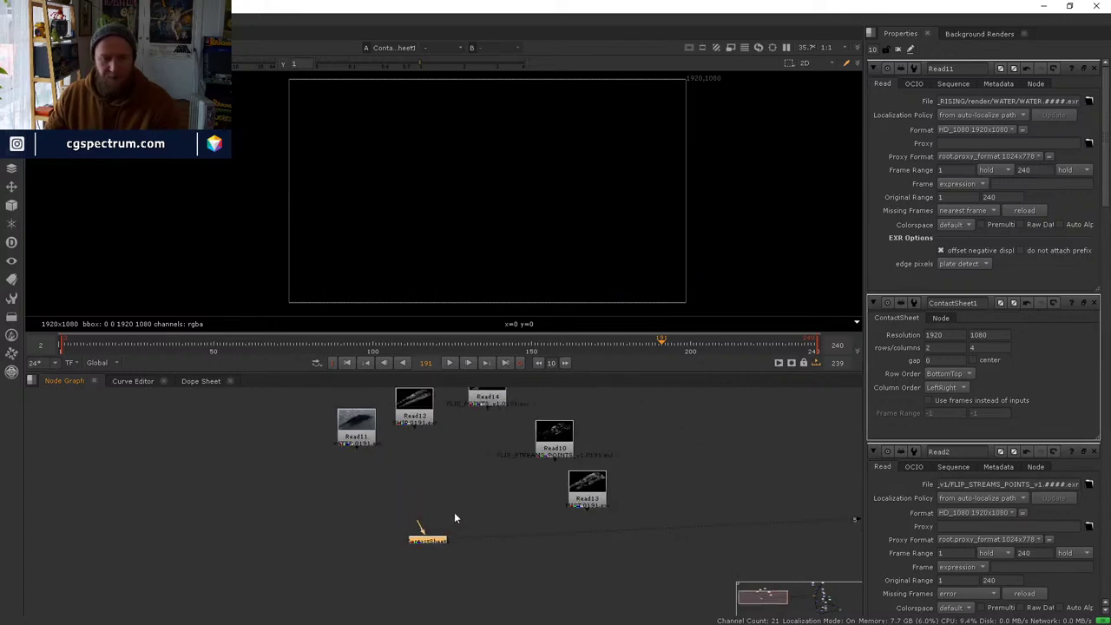
drag(514, 506, 320, 599)
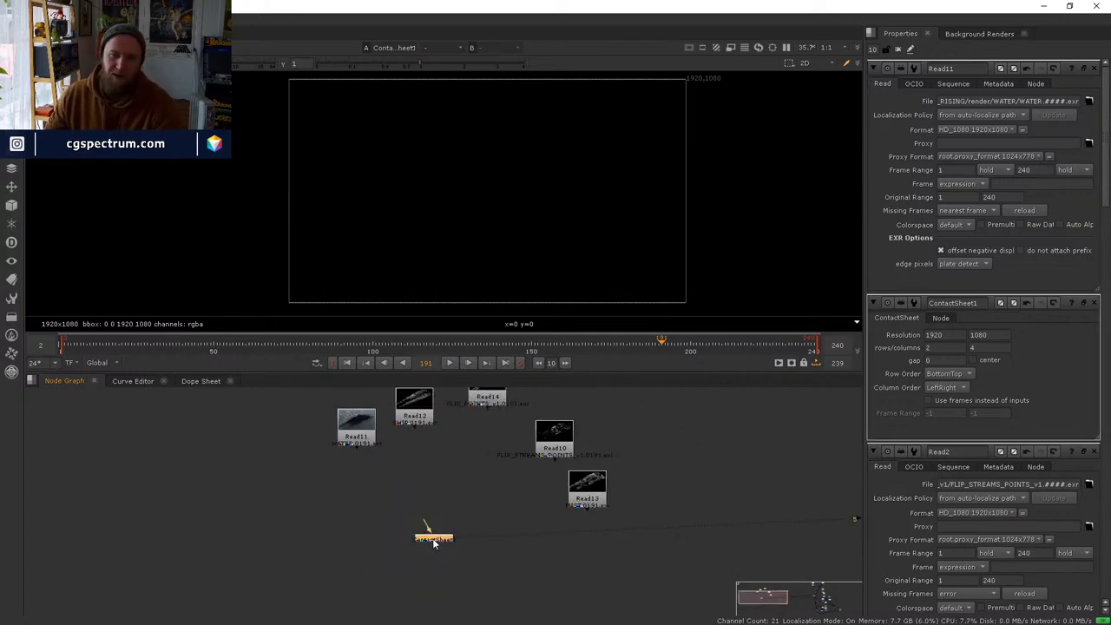
middle_drag(471, 516, 461, 570)
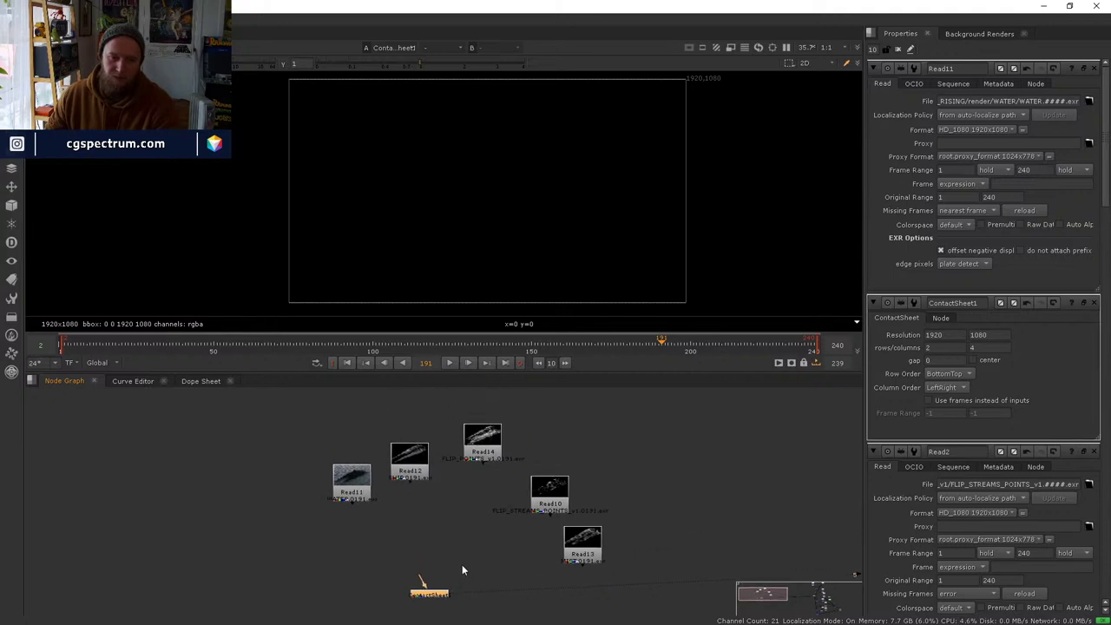
click(355, 482)
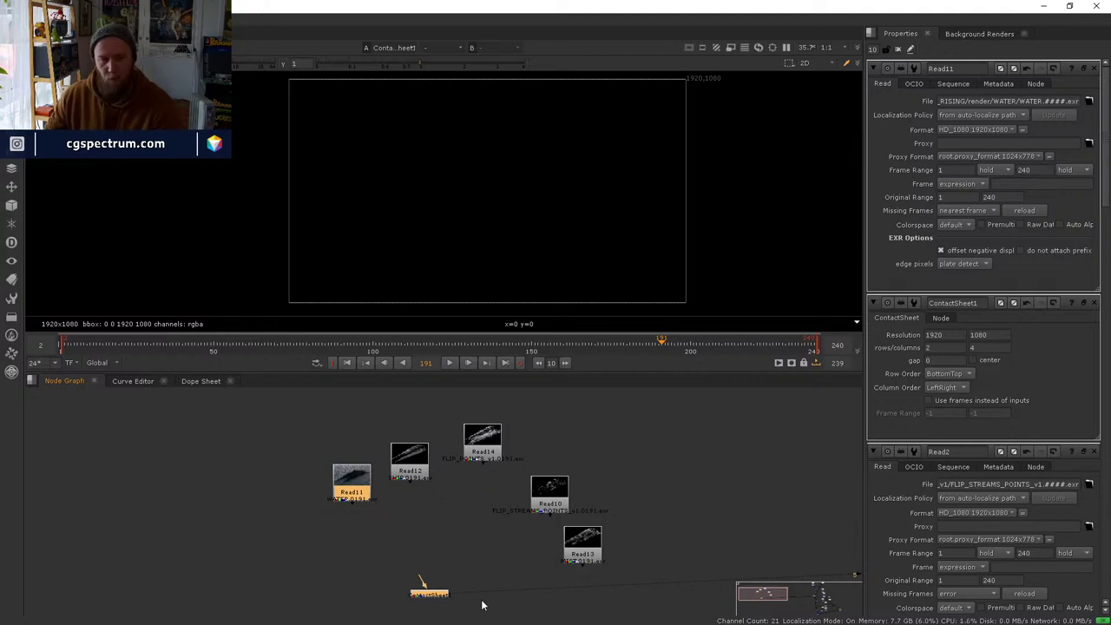
key(y)
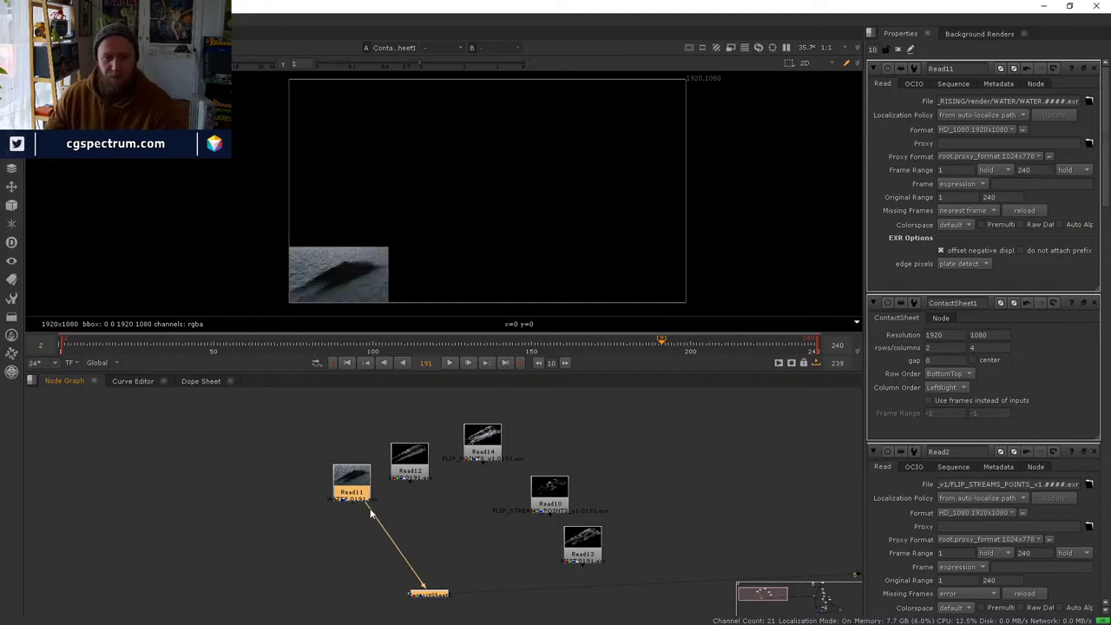
key(ctrl+z)
Rearrange Read11, Read12, Read14, Read10 and Read13 into a new order above the contact sheet
middle_drag(495, 545, 484, 517)
mouse_move(418, 565)
mouse_down()
mouse_move(425, 558)
mouse_move(416, 568)
mouse_up()
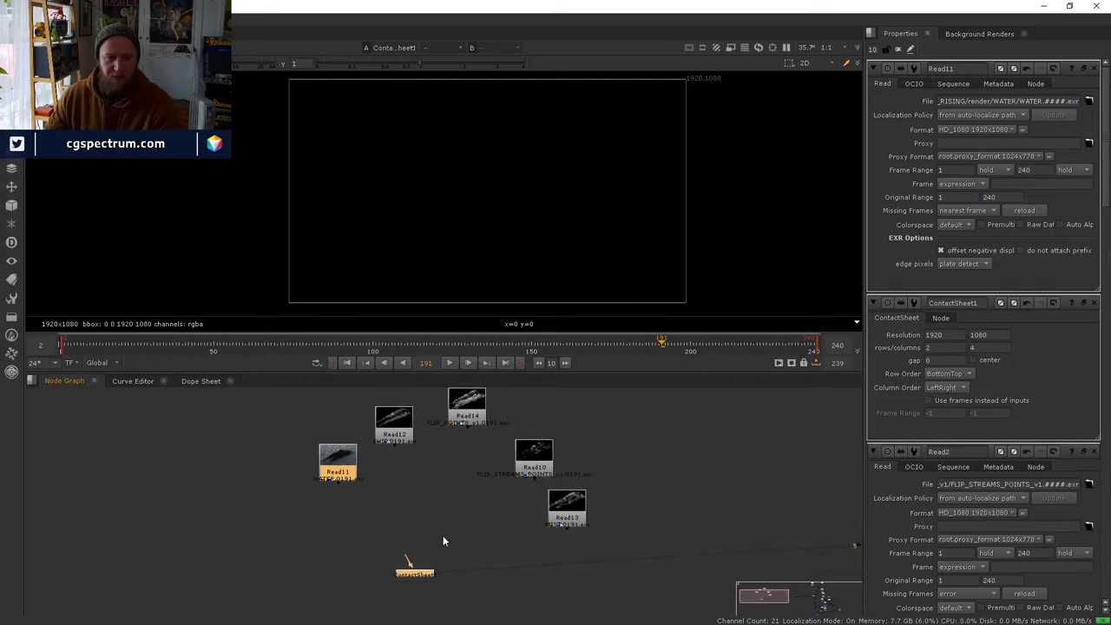
click(434, 530)
middle_drag(321, 417, 317, 460)
drag(337, 510, 331, 499)
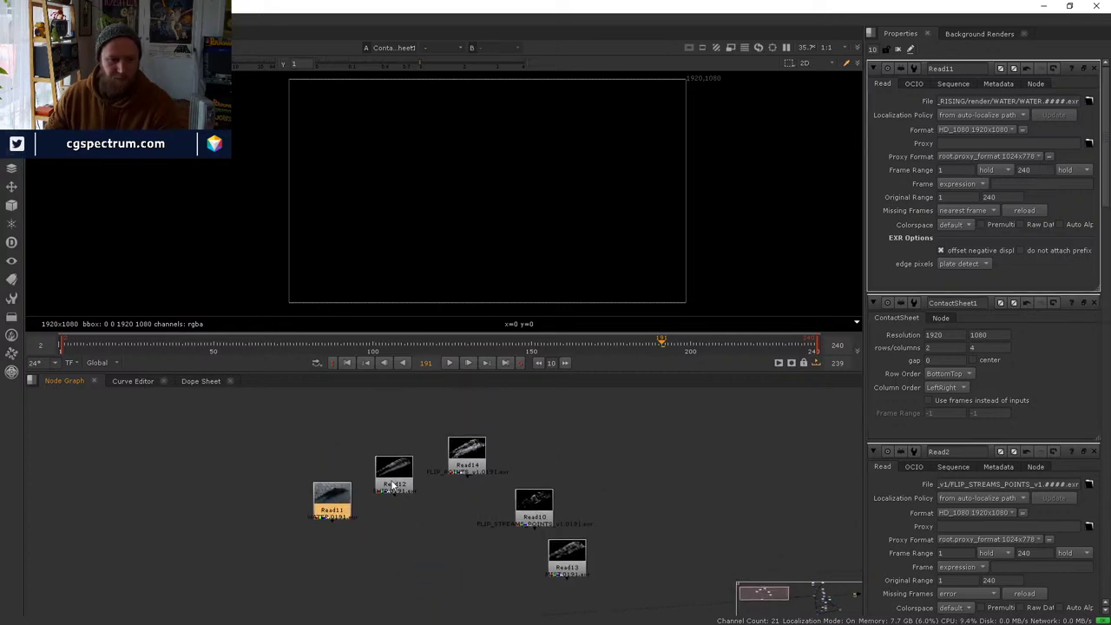
drag(393, 475, 385, 478)
drag(466, 453, 452, 460)
drag(534, 500, 509, 475)
drag(567, 551, 560, 540)
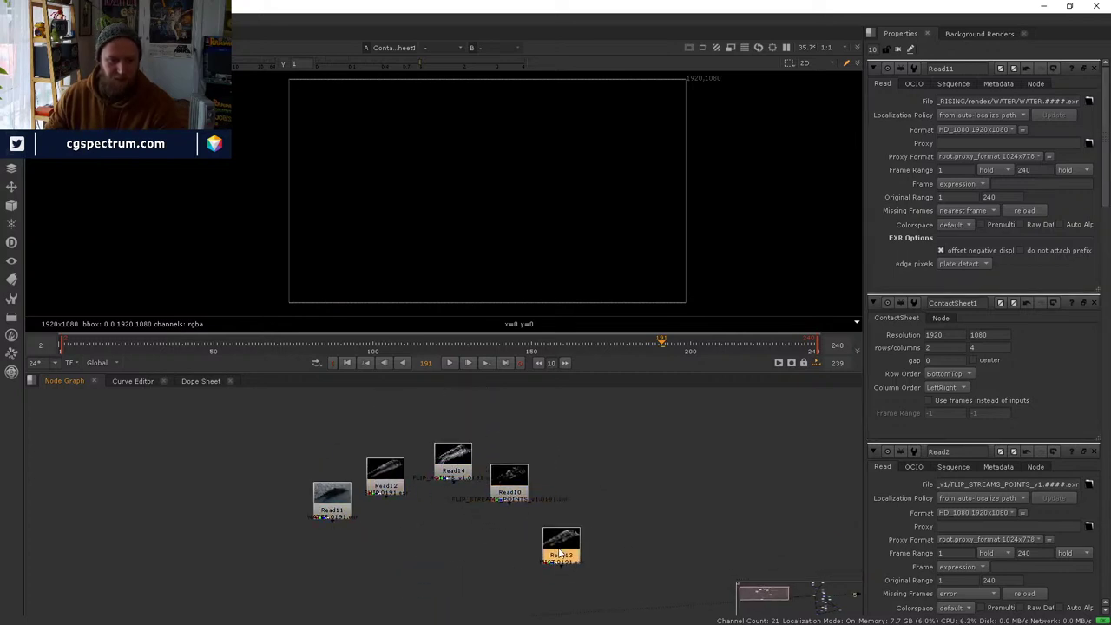
Select all five Read nodes and connect them to ContactSheet1 with Y
drag(261, 423, 663, 591)
middle_drag(663, 584, 626, 514)
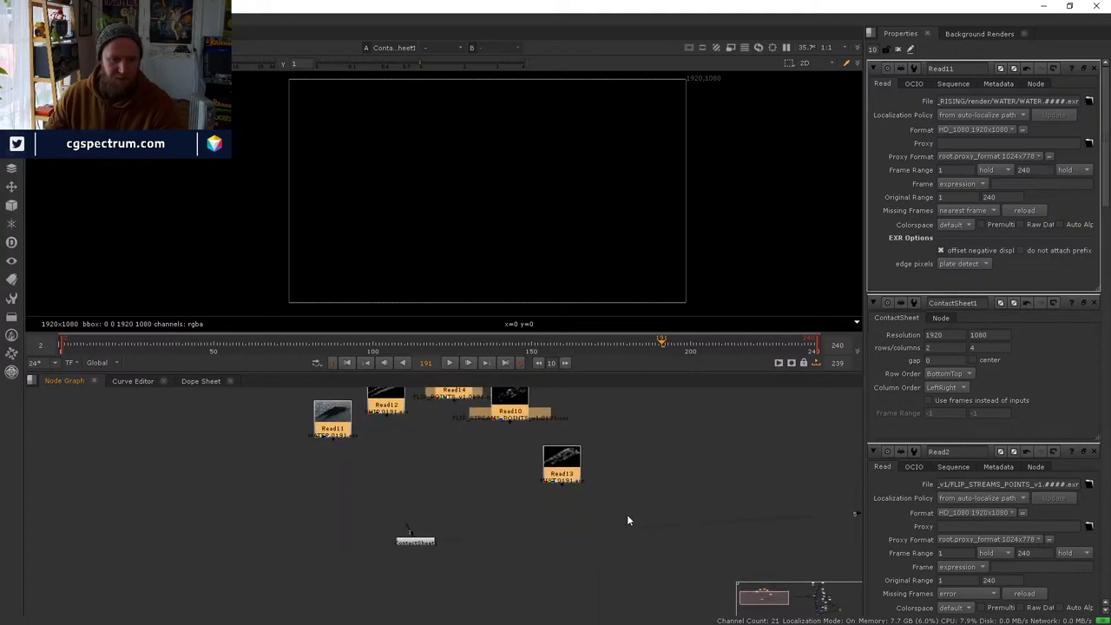
click(406, 535)
middle_drag(405, 531, 416, 584)
middle_drag(440, 548, 441, 561)
drag(267, 396, 666, 568)
key(y)
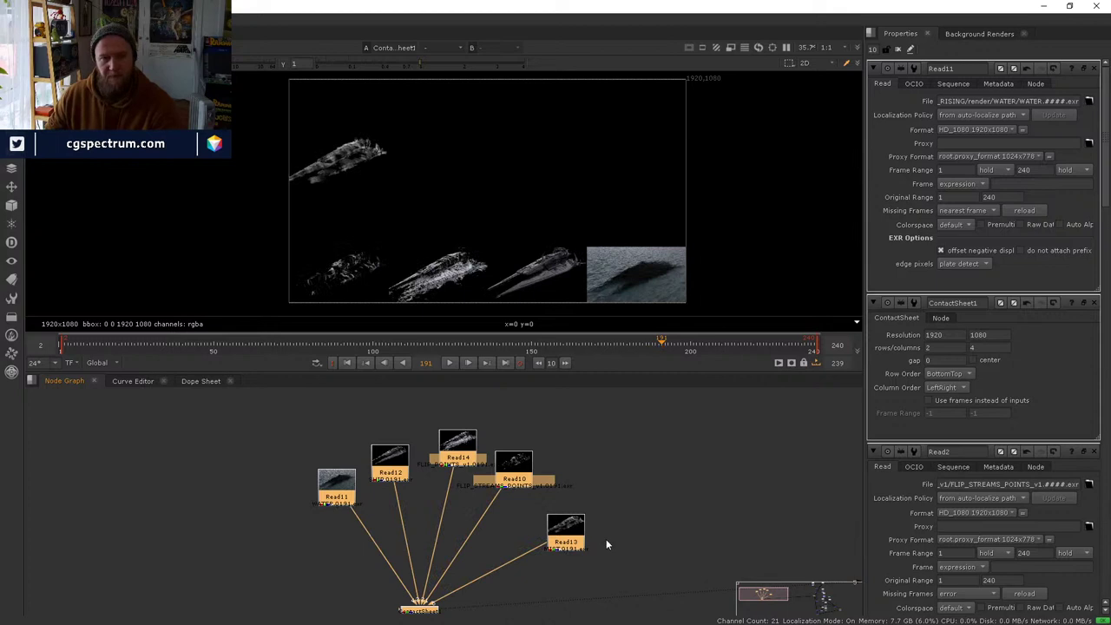
middle_drag(636, 544, 626, 511)
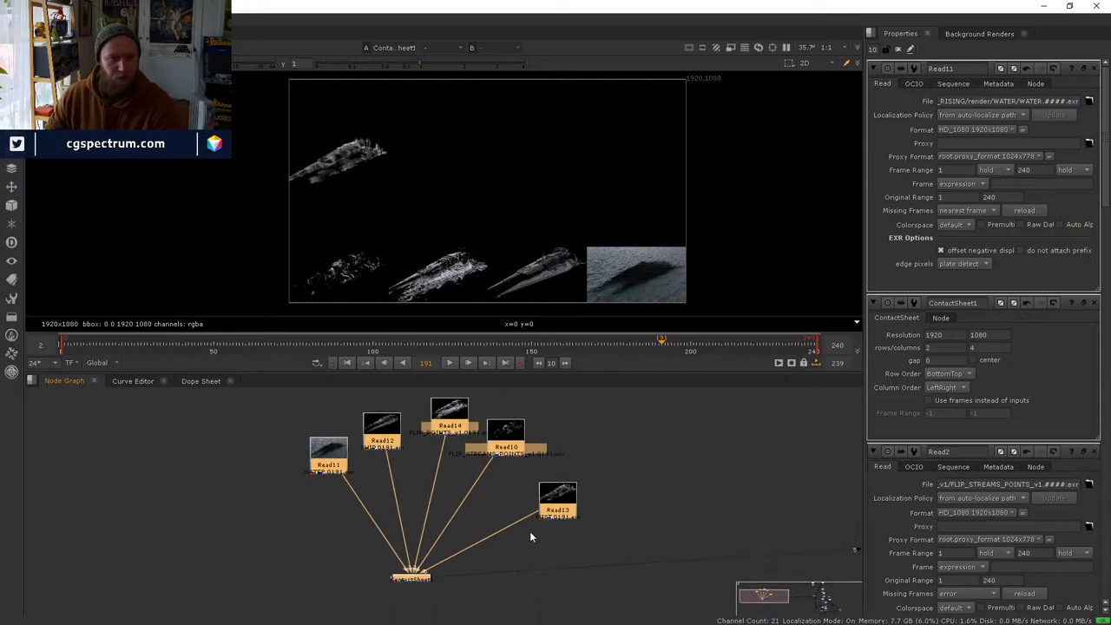
scroll(556, 512, up, 2)
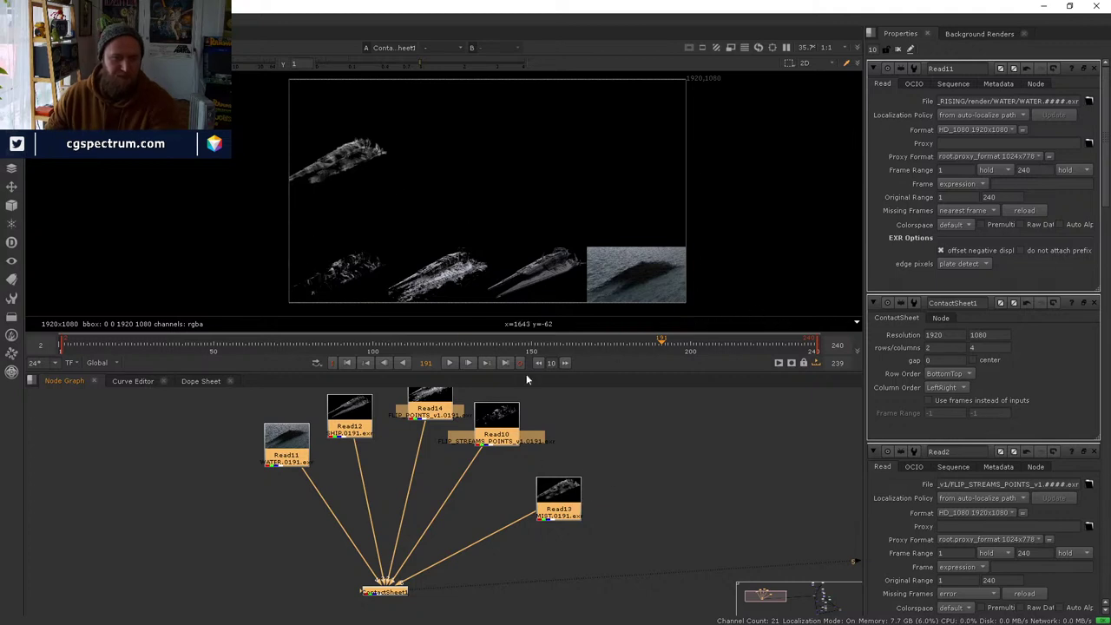
Enlarge the contact sheet in the viewer and play the rewired passes through to frame 160
key(equal)
middle_drag(482, 271, 491, 284)
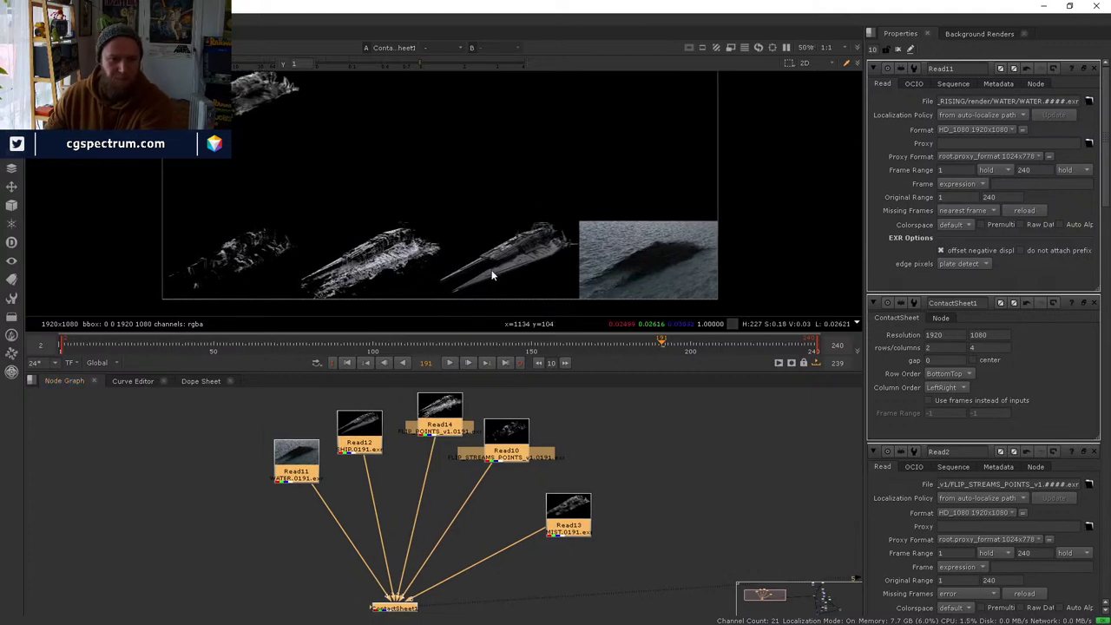
click(449, 363)
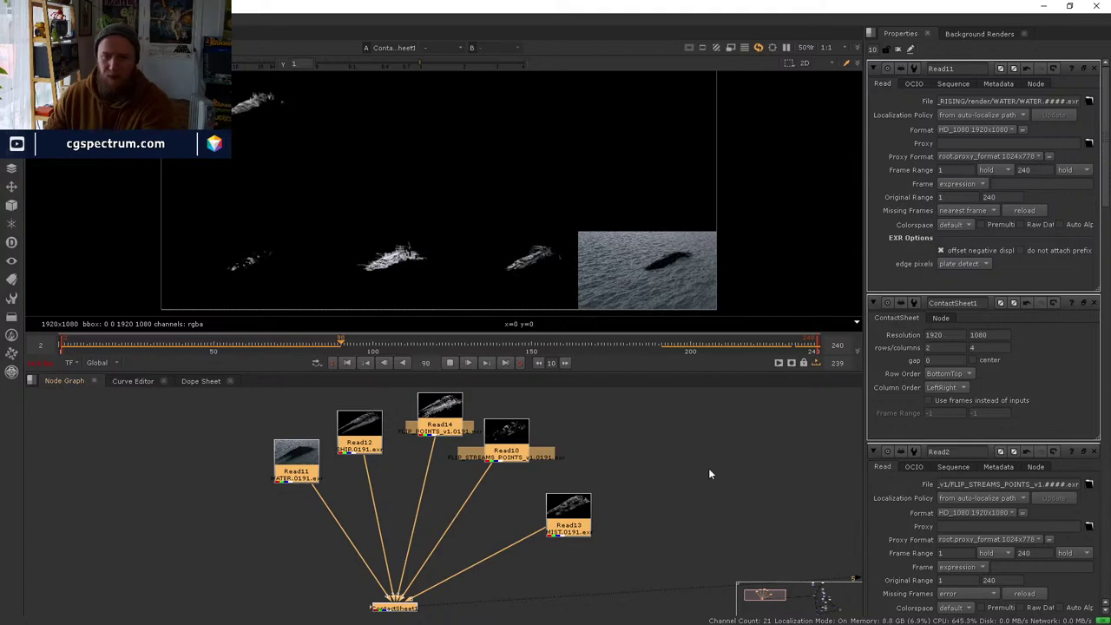
scroll(625, 510, up, 3)
scroll(438, 543, up, 2)
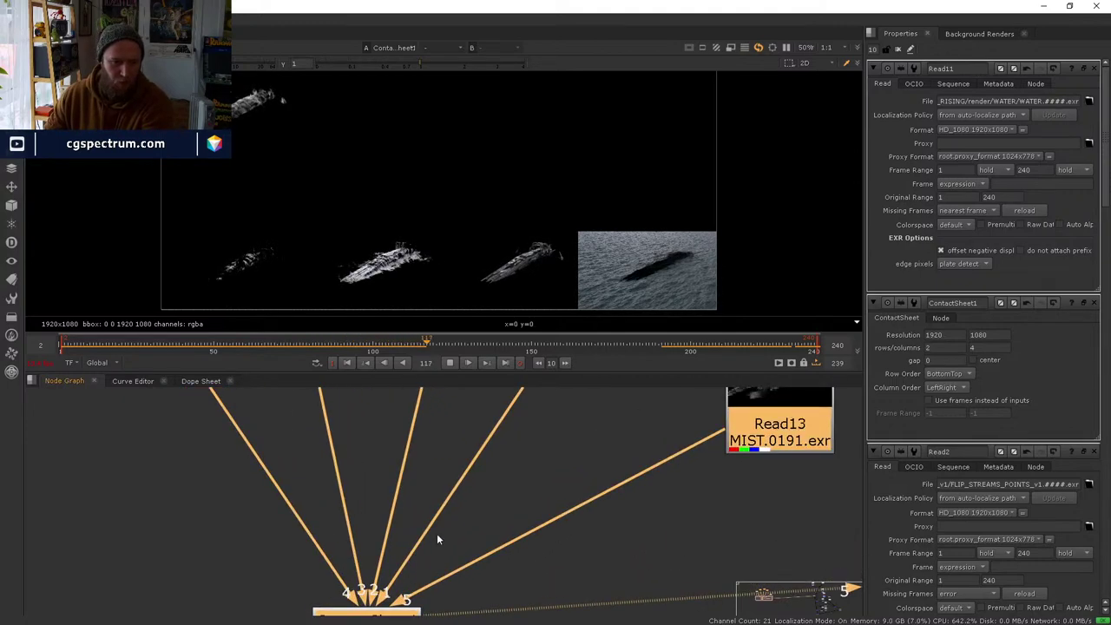
scroll(441, 540, down, 2)
scroll(503, 518, down, 1)
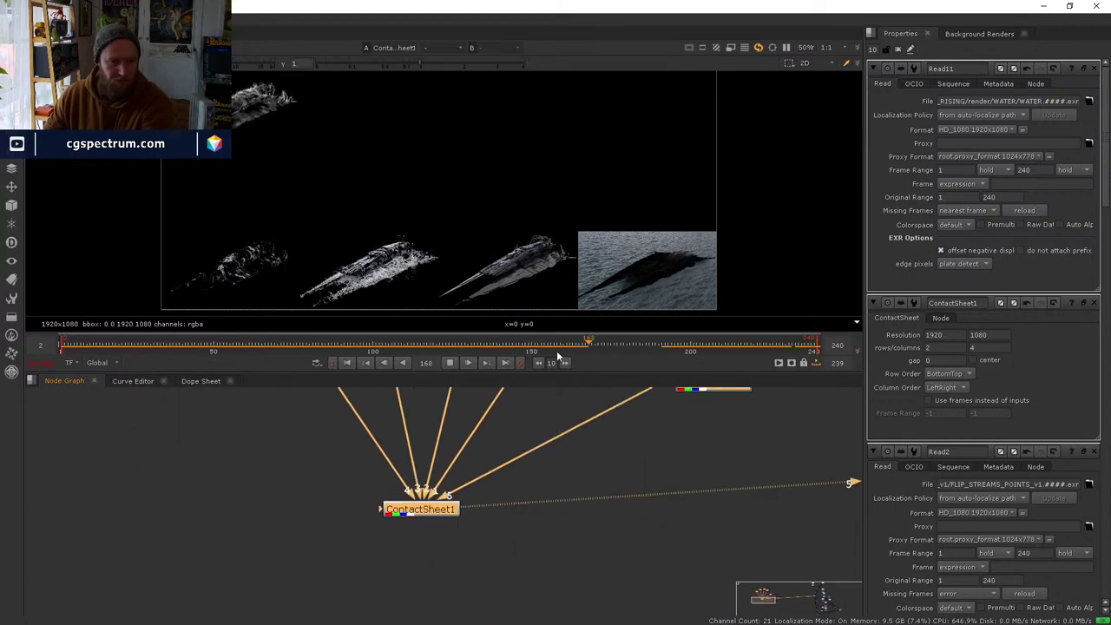
Set ContactSheet1's grid to 4 rows by 2 columns
click(905, 305)
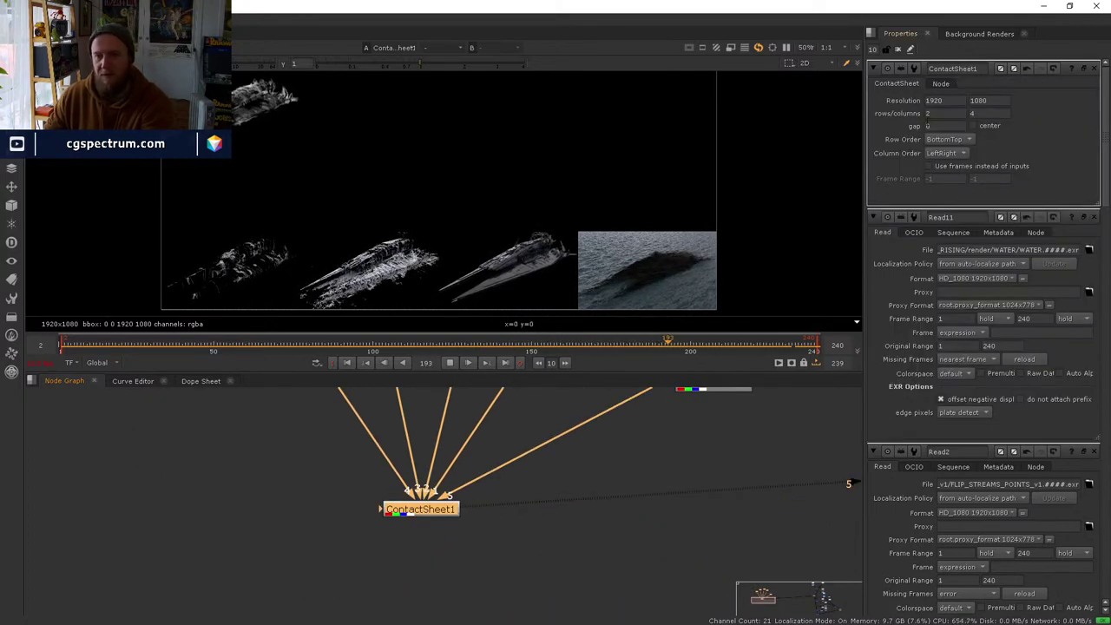
click(928, 114)
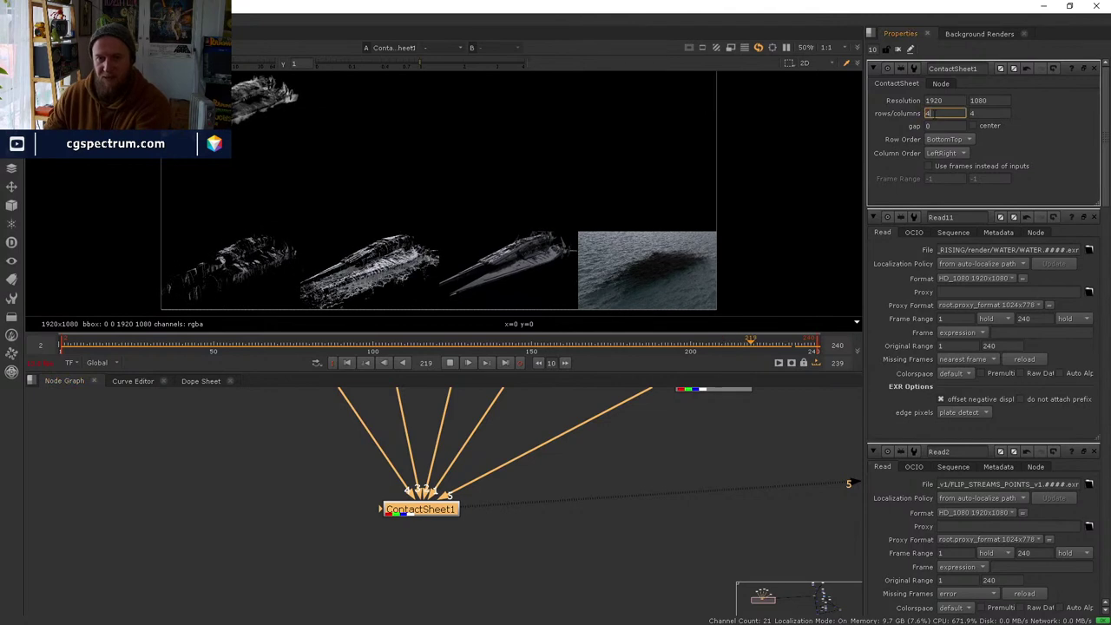
text(4)
click(989, 114)
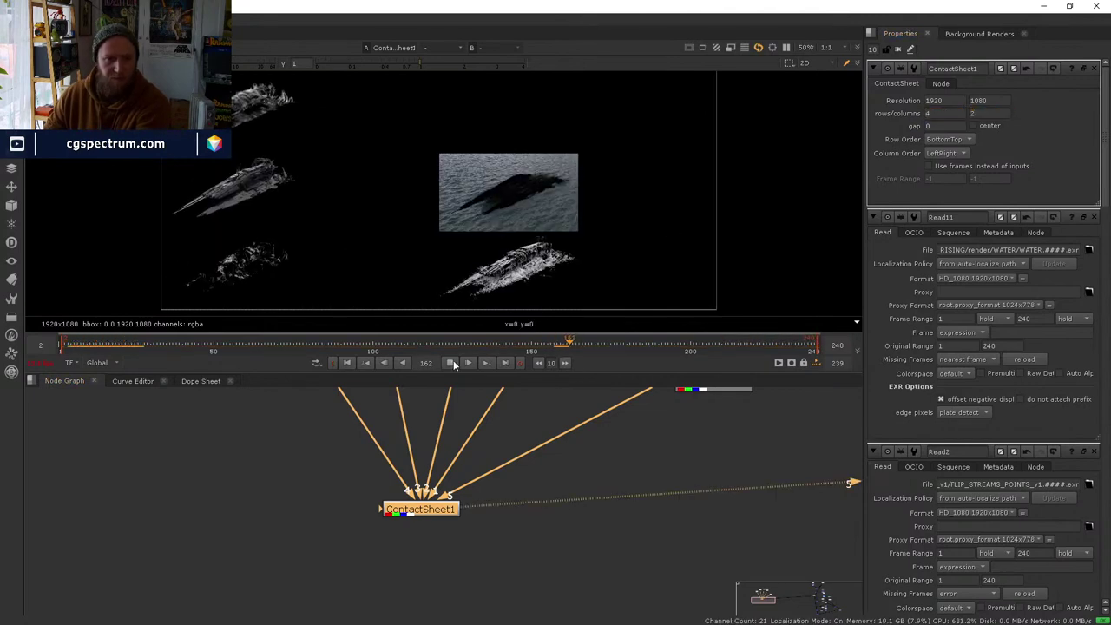
text(2)
key(Return)
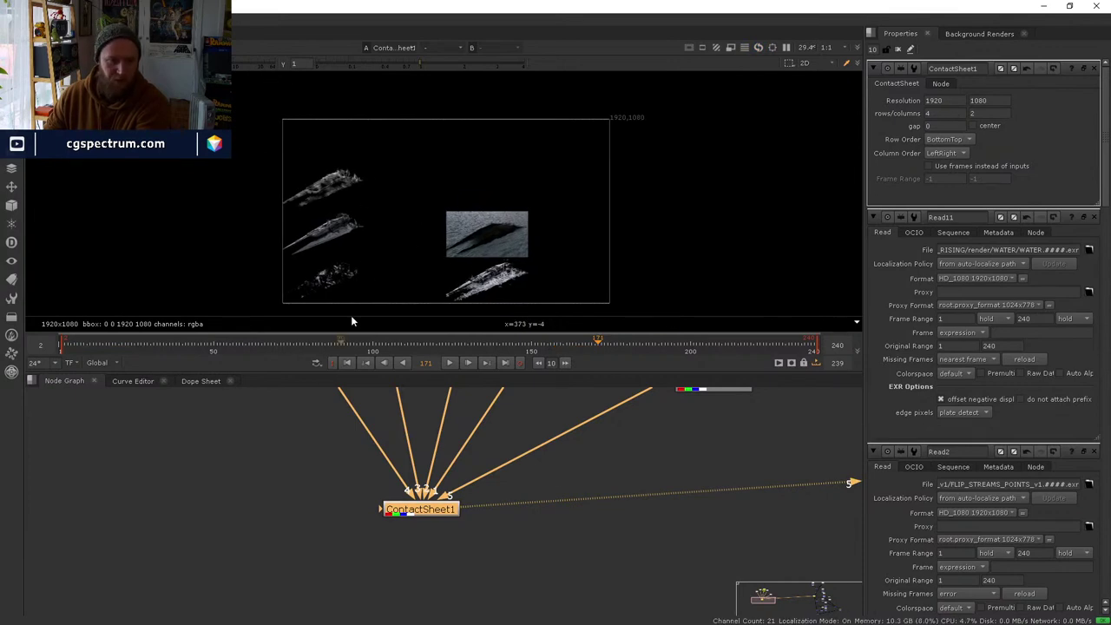
Change the grid to 2 rows and 3 columns and play it back to frame 240
text(2)
key(Return)
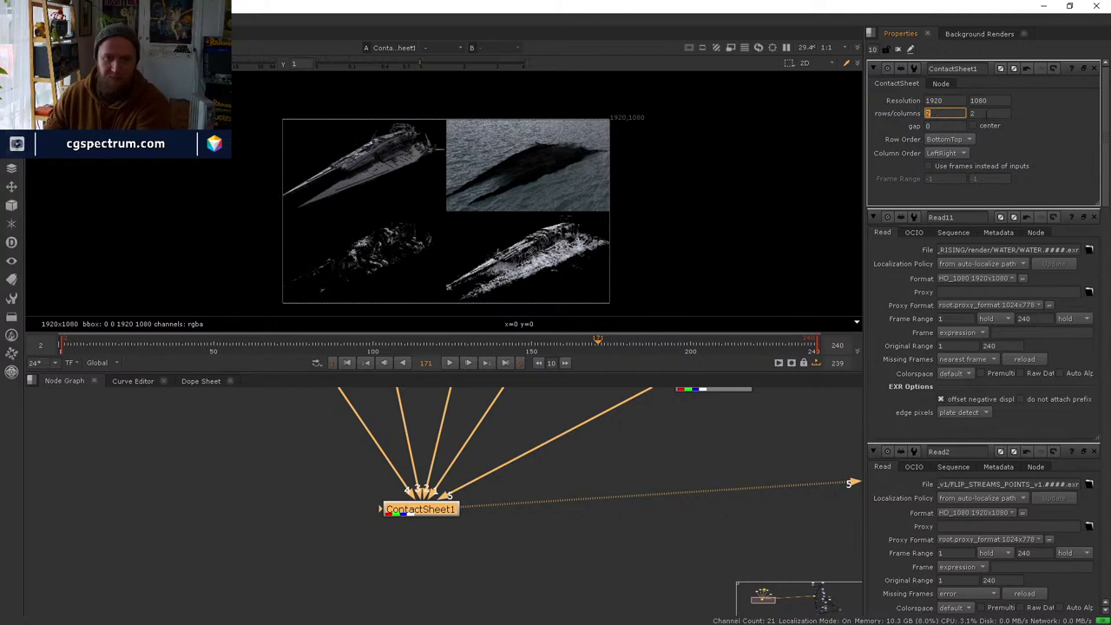
text(3)
key(Return)
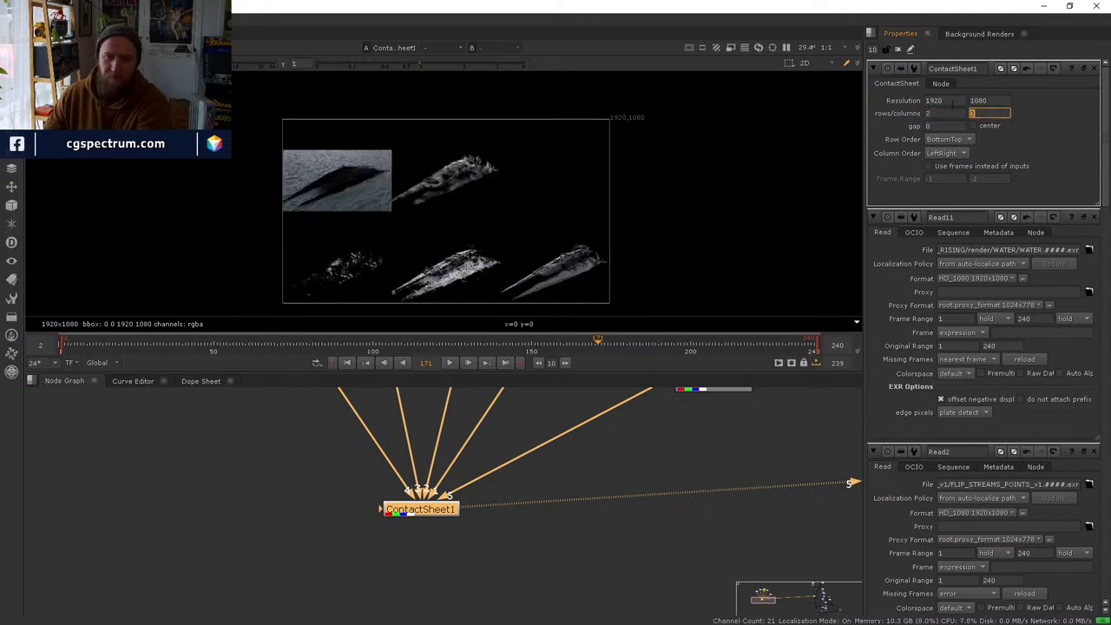
click(448, 363)
scroll(416, 251, up, 2)
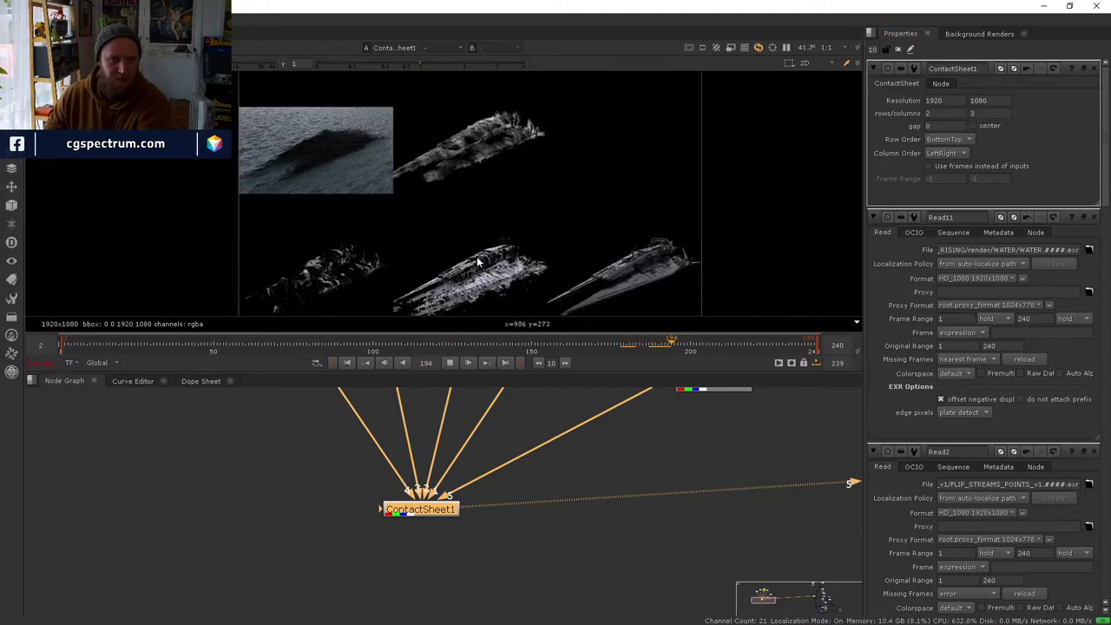
middle_drag(477, 260, 474, 251)
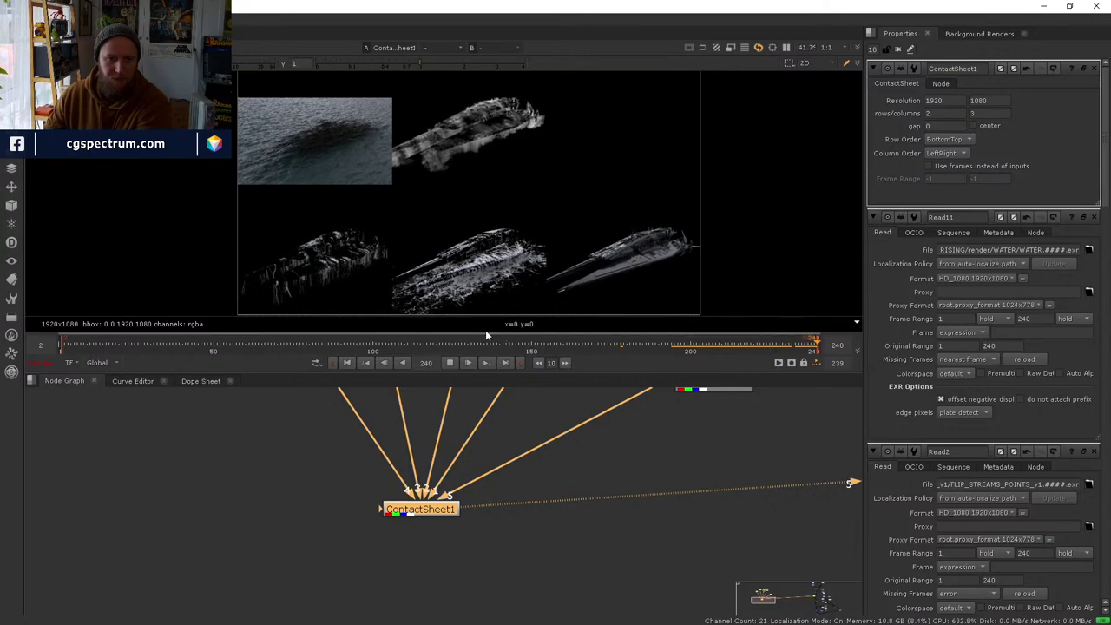
Stop at frame 232, reload the Read11 water pass to clear its error, and replay to frame 27
key(k)
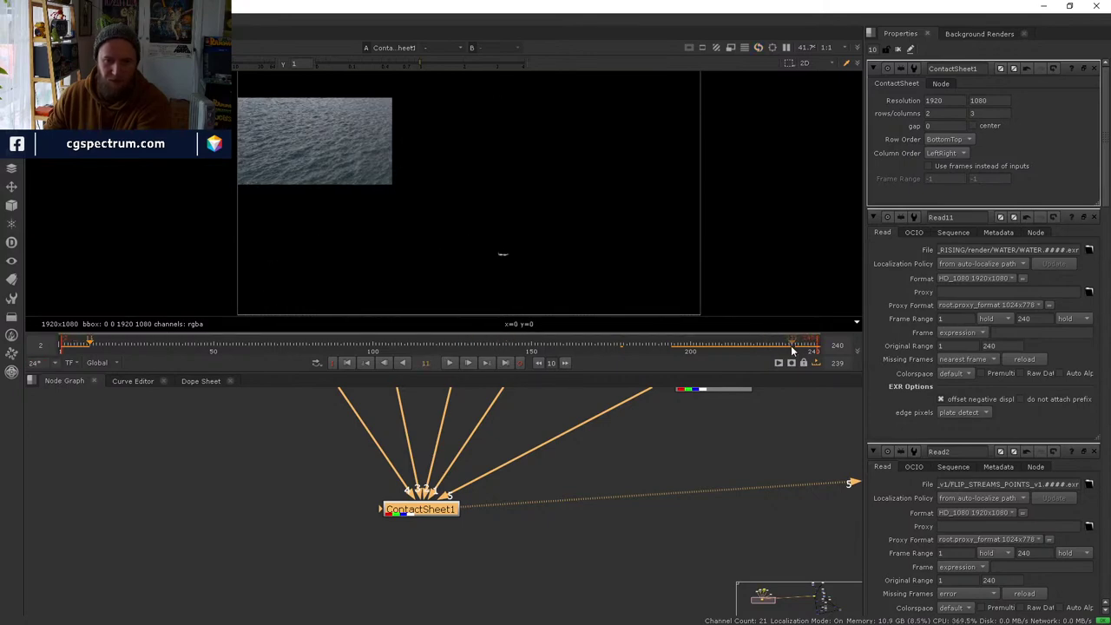
click(791, 347)
middle_drag(611, 440, 601, 563)
double_click(326, 460)
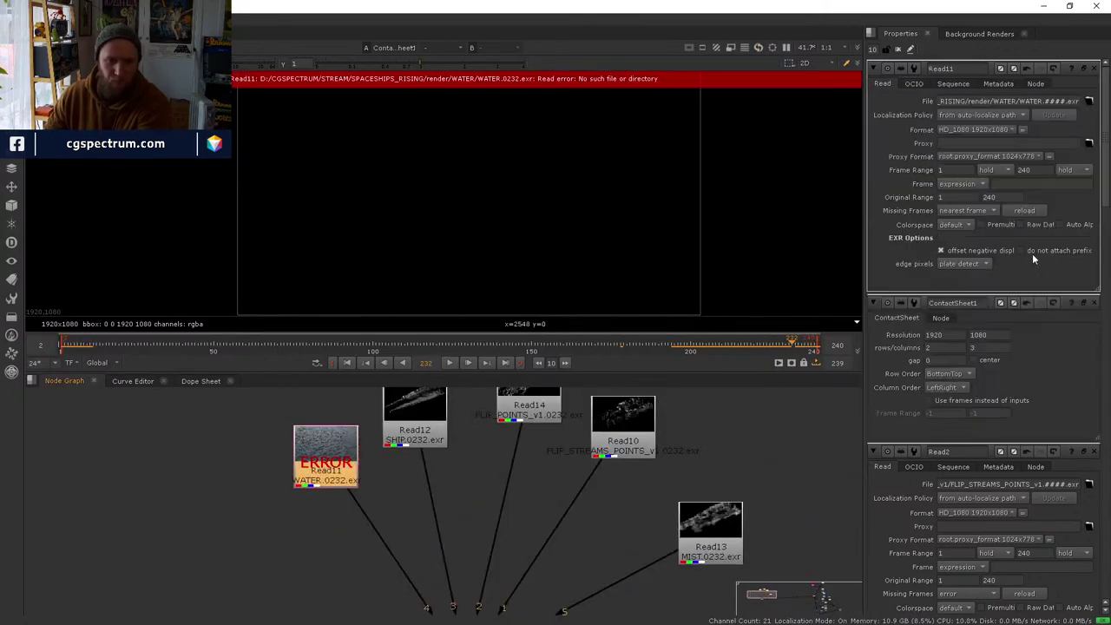
click(1015, 210)
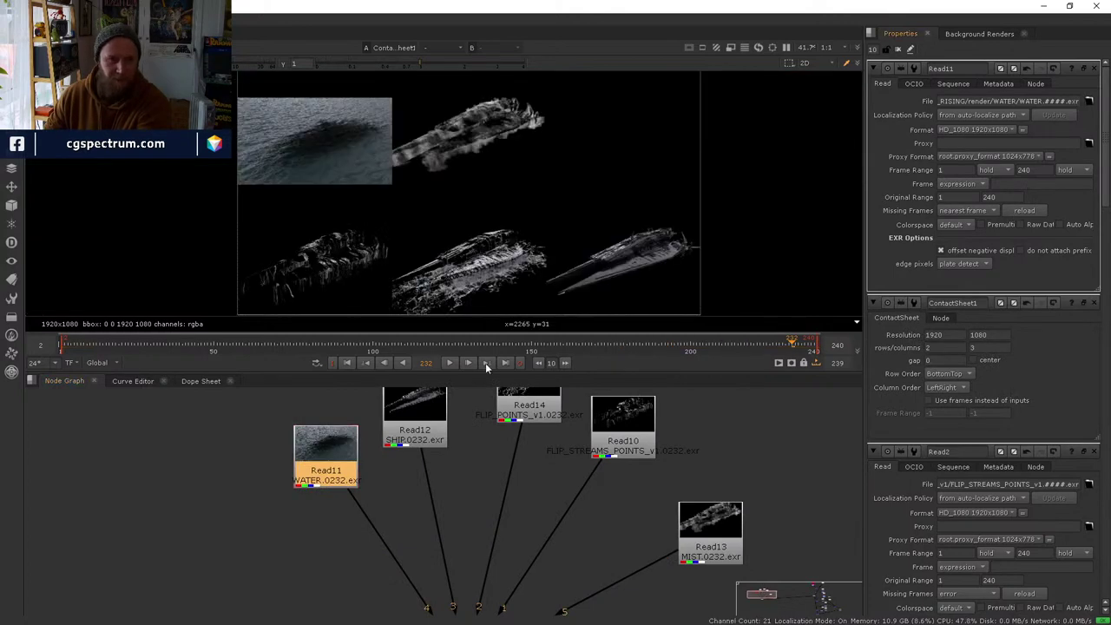
click(448, 364)
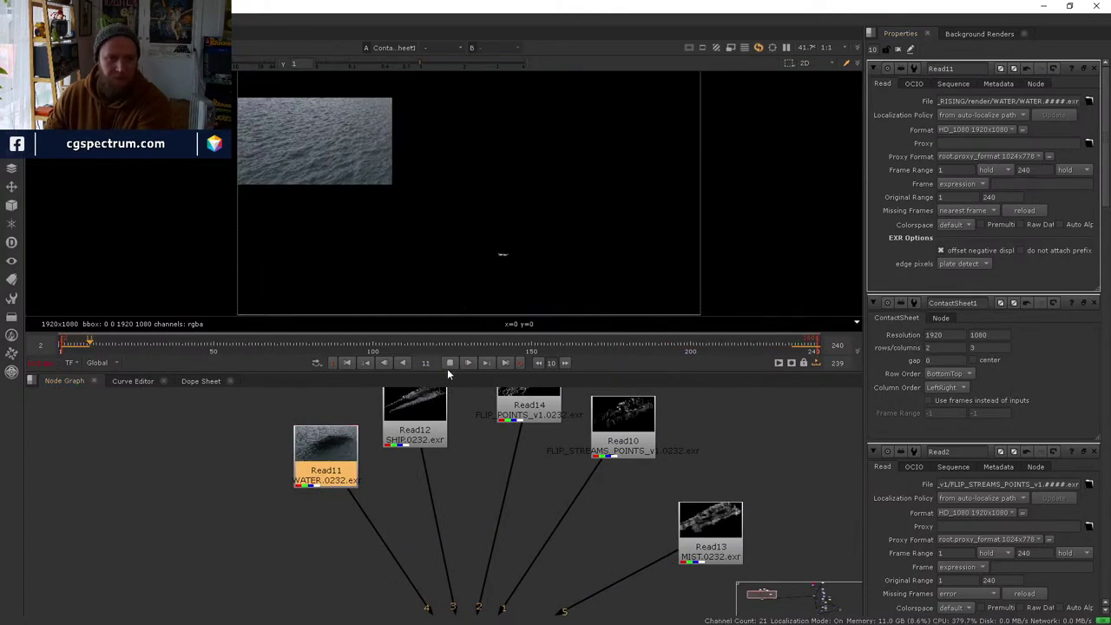
click(449, 363)
scroll(461, 434, down, 2)
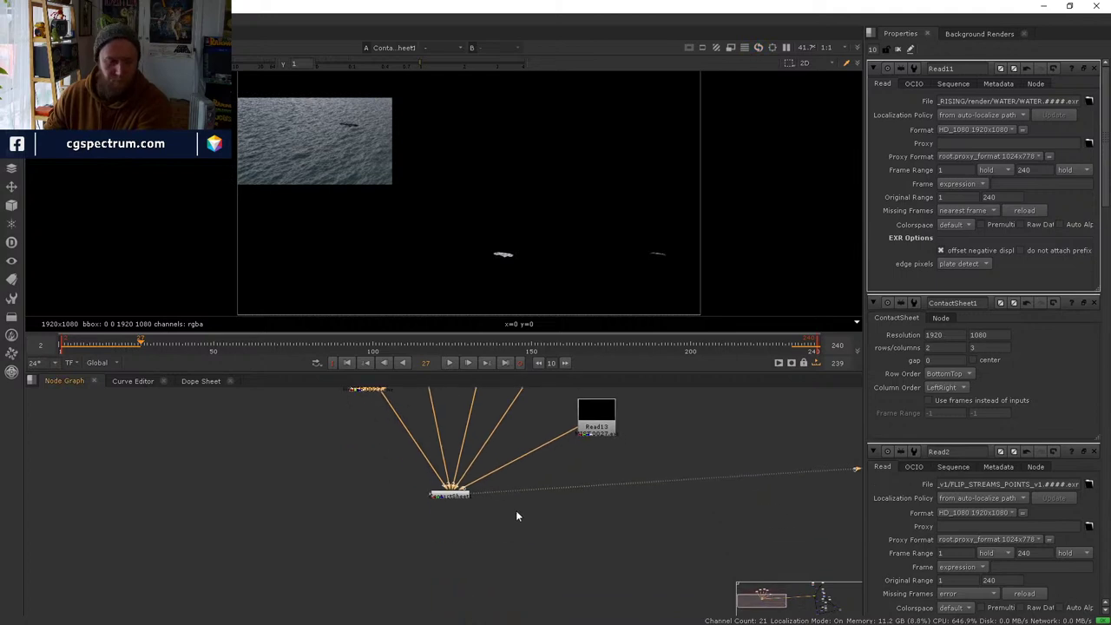
Delete ContactSheet1 and spread out the Read11 water and Read12 ship nodes
click(451, 486)
key(Delete)
middle_drag(451, 484, 488, 608)
drag(401, 508, 318, 479)
scroll(422, 521, up, 2)
drag(475, 472, 484, 477)
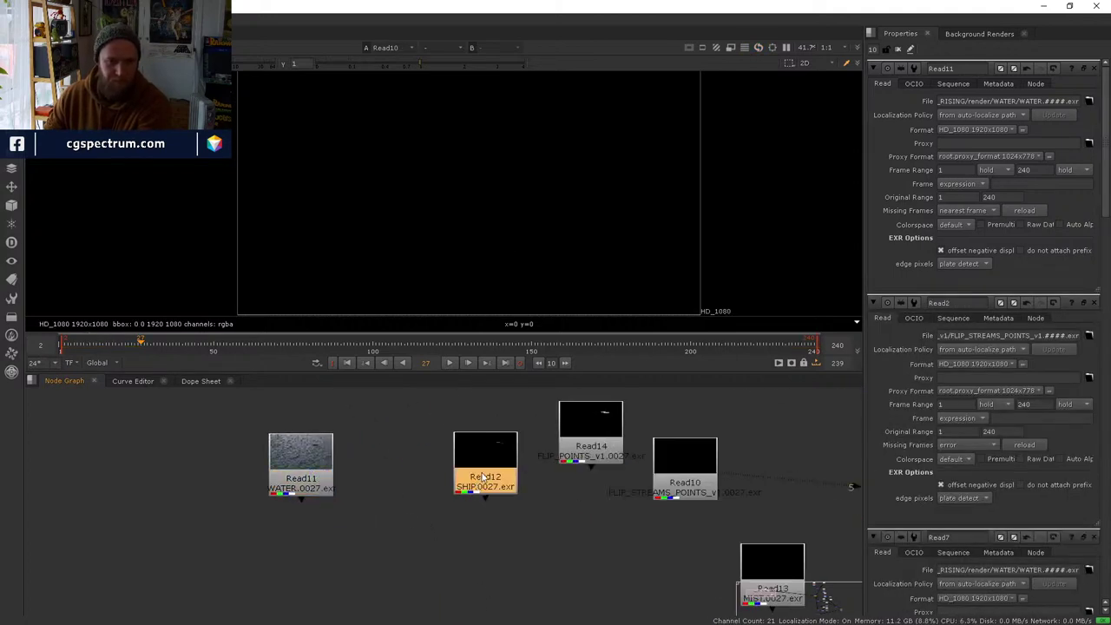
click(282, 534)
Add Merge9 with the water pass in B and the ship pass in A, viewing it at frame 188
key(m)
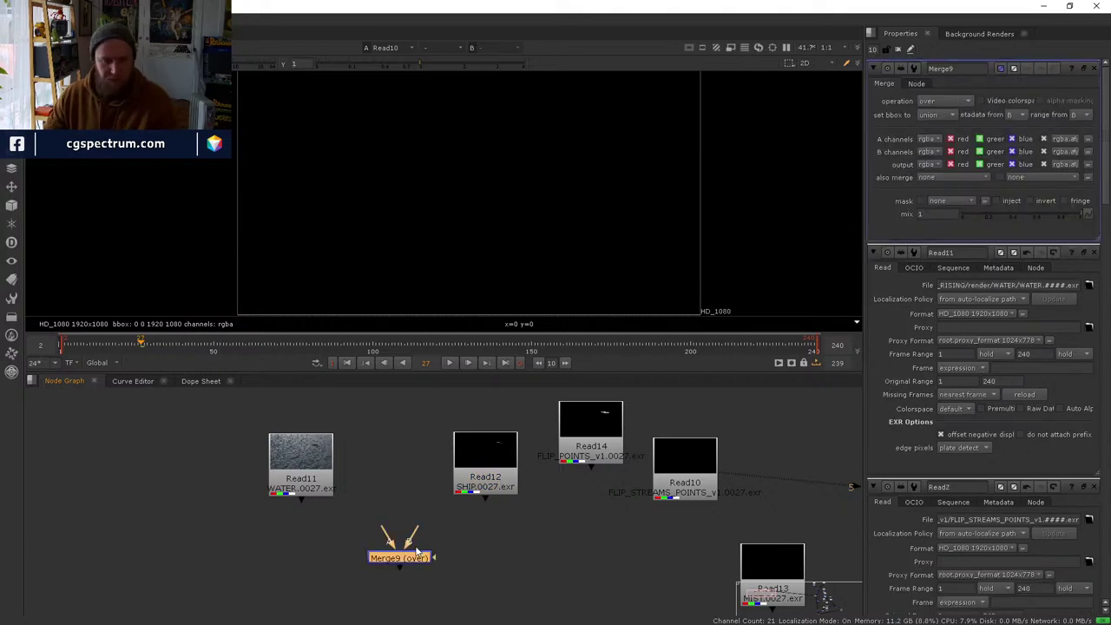
drag(386, 540, 314, 479)
drag(386, 539, 467, 488)
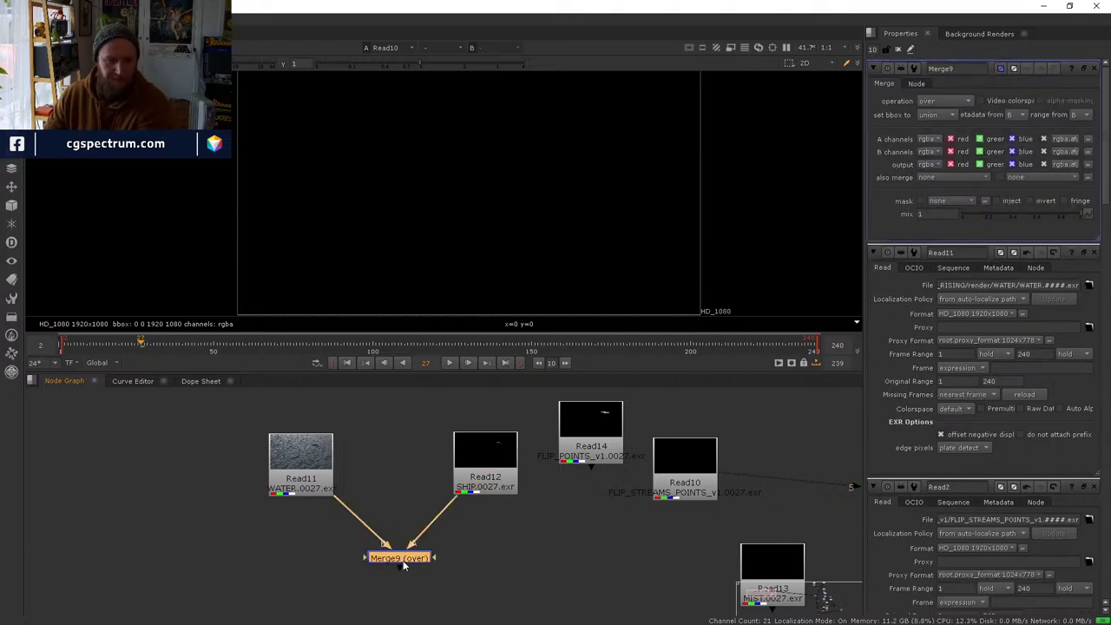
key(1)
drag(434, 344, 569, 342)
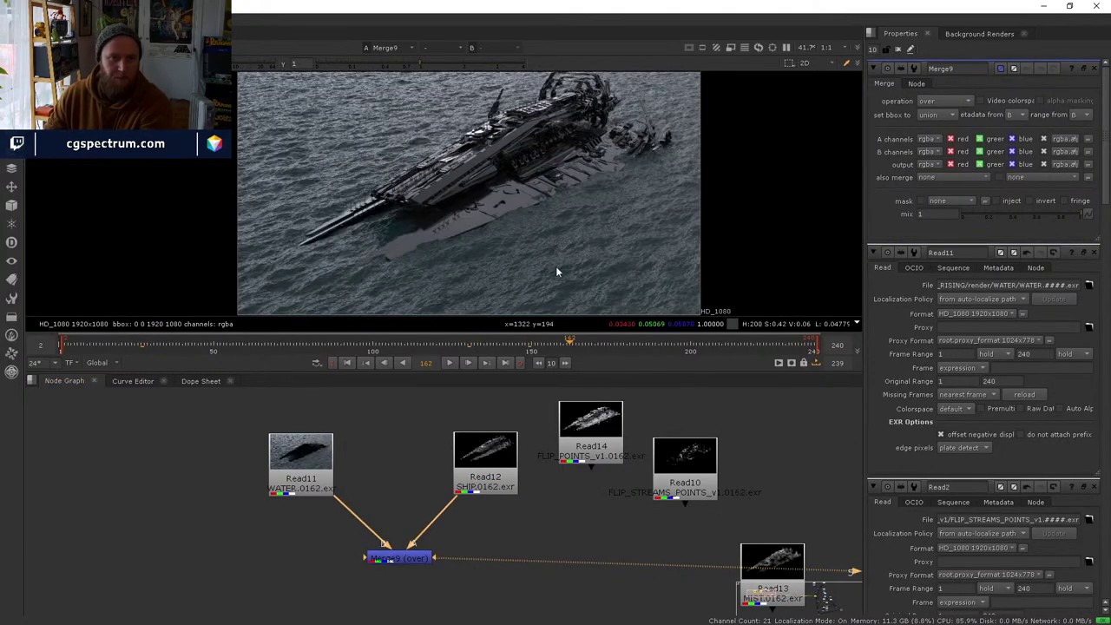
drag(233, 344, 650, 338)
drag(601, 464, 602, 475)
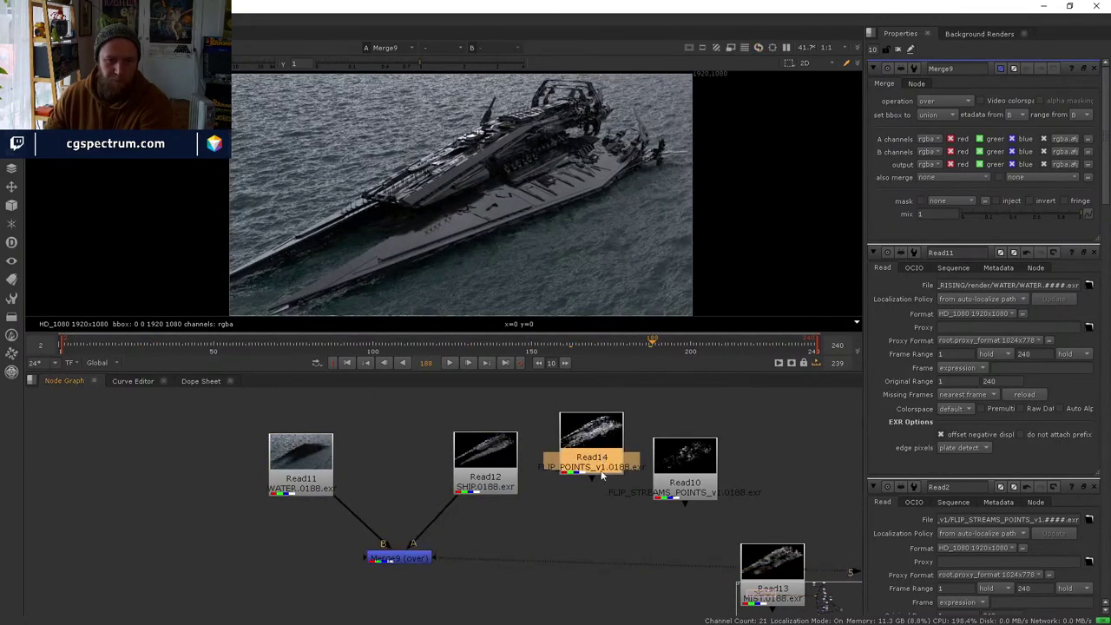
Move the Read14 points node lower in the node graph
middle_drag(602, 475, 587, 448)
drag(587, 448, 581, 484)
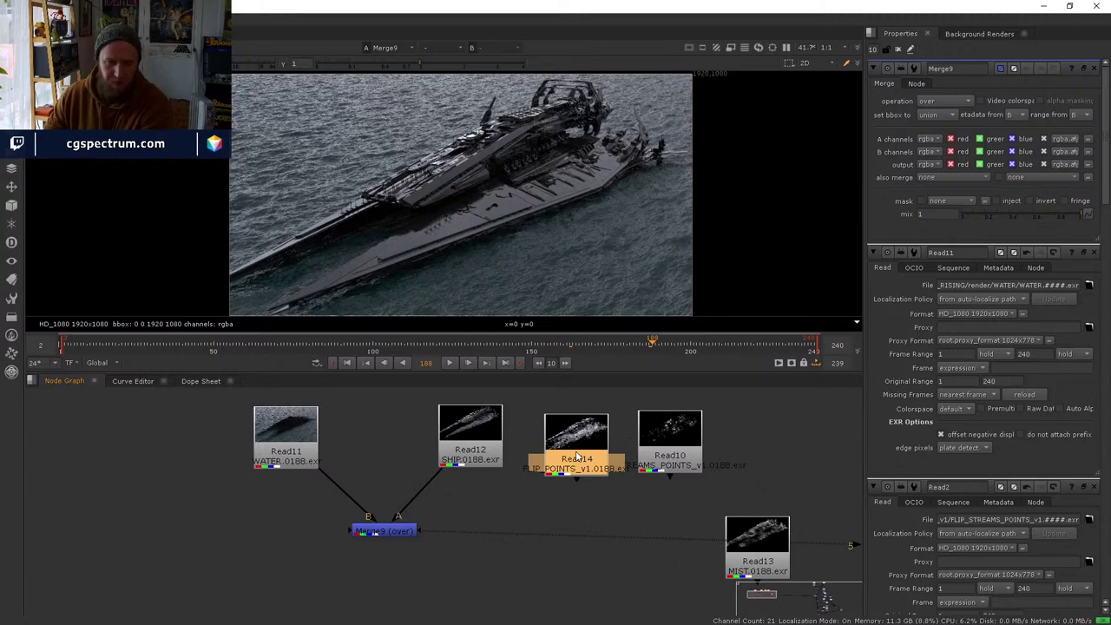
middle_drag(590, 506, 613, 379)
Add Merge10 directly under Merge9 and view its result
drag(595, 458, 598, 496)
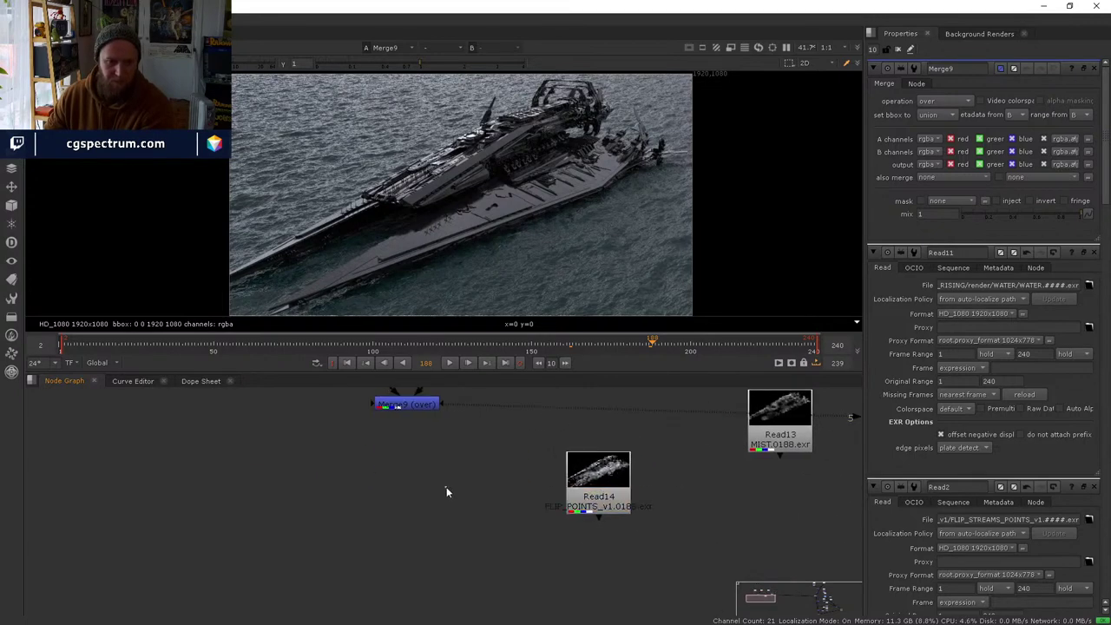
key(m)
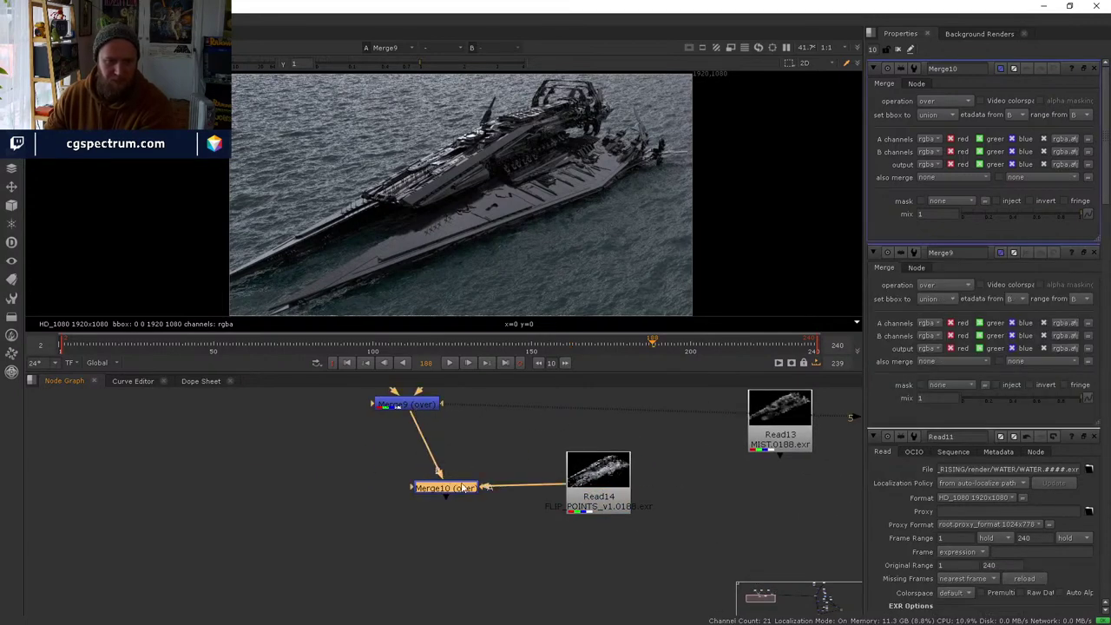
drag(462, 489, 418, 489)
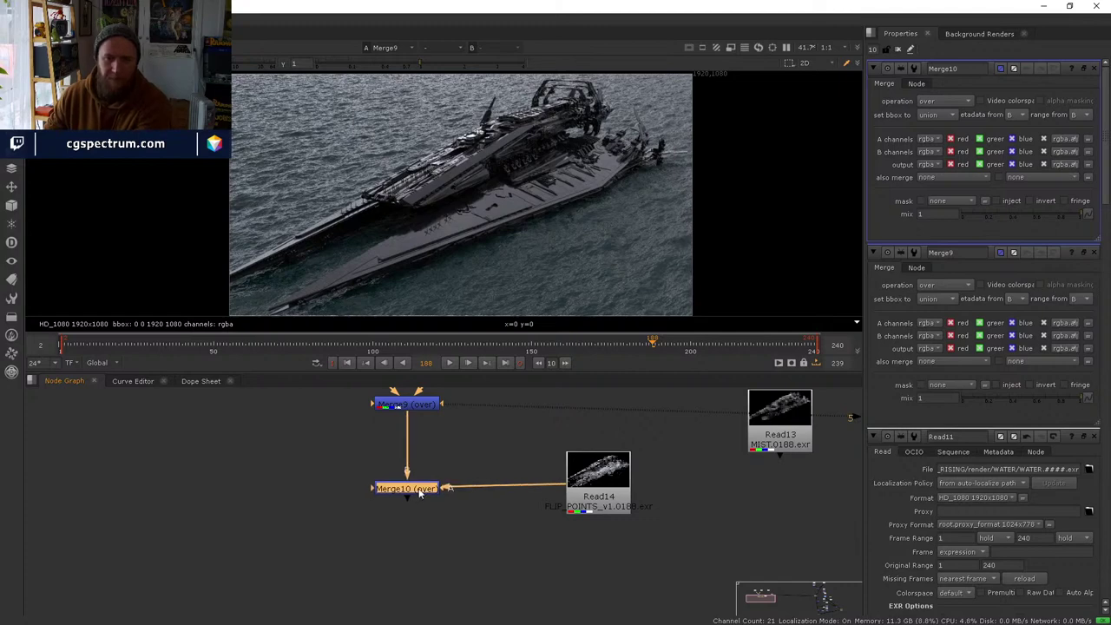
key(1)
middle_drag(492, 484, 466, 530)
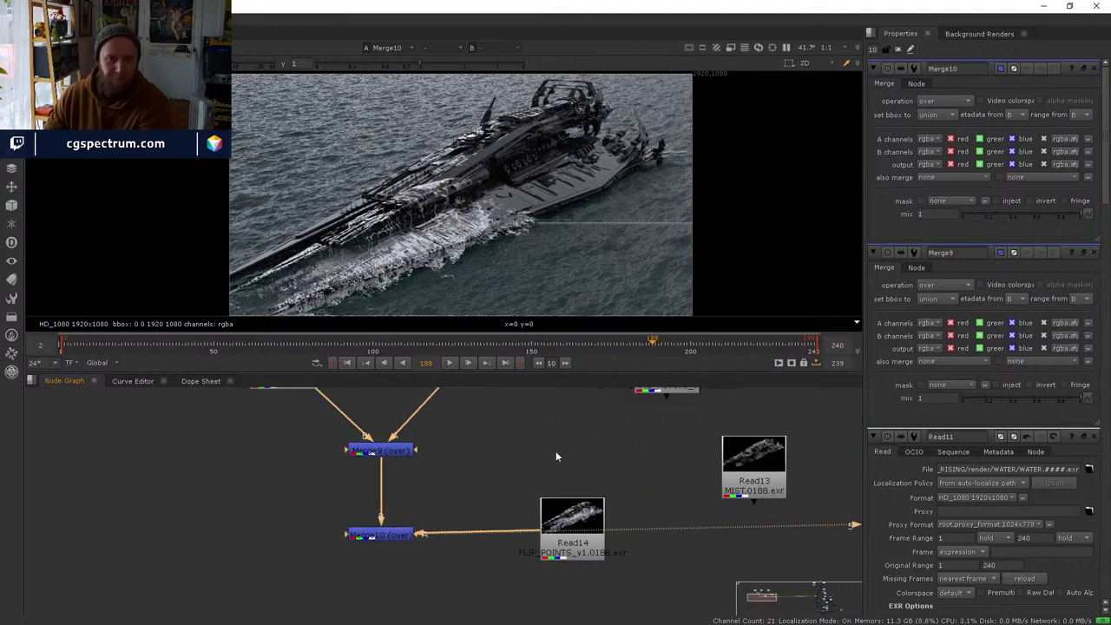
Set Read14's format to HD_1080 and view the points pass on its own
double_click(571, 521)
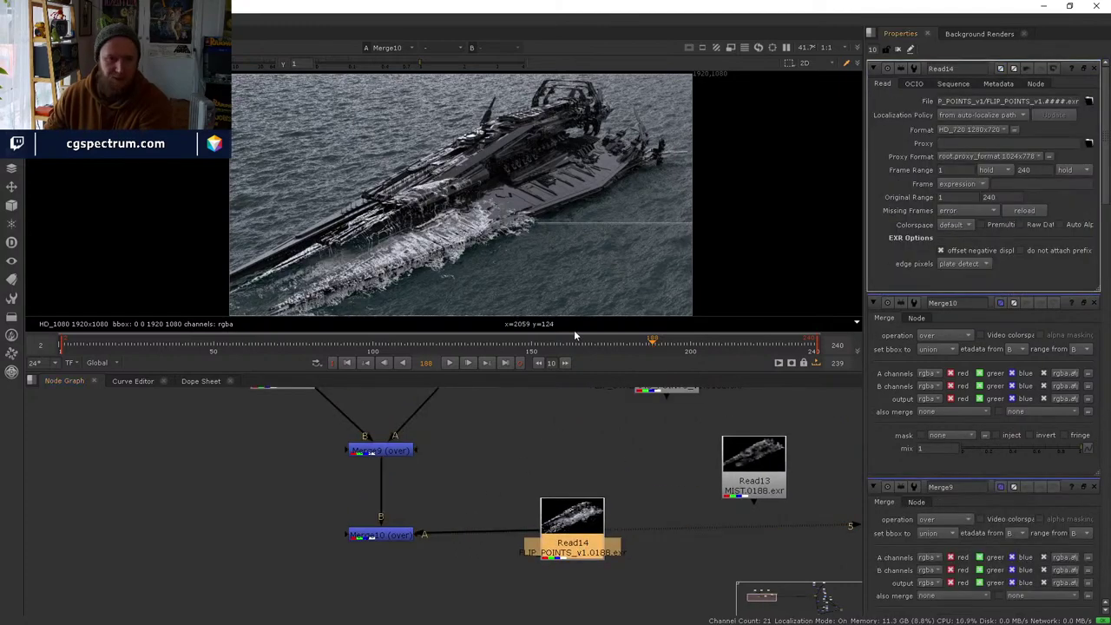
click(985, 130)
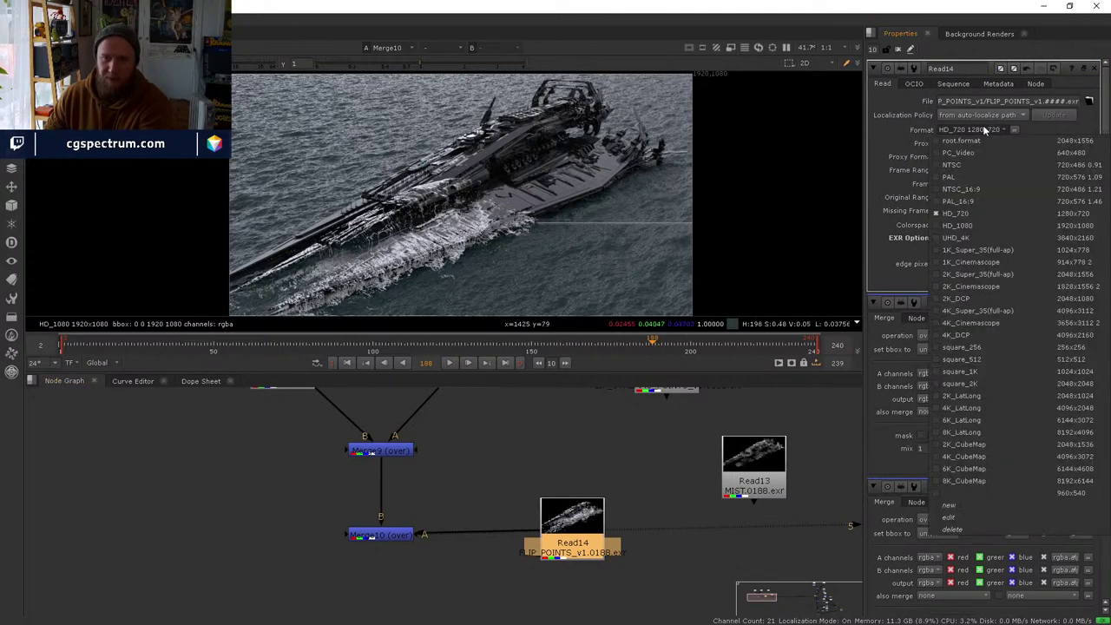
click(976, 223)
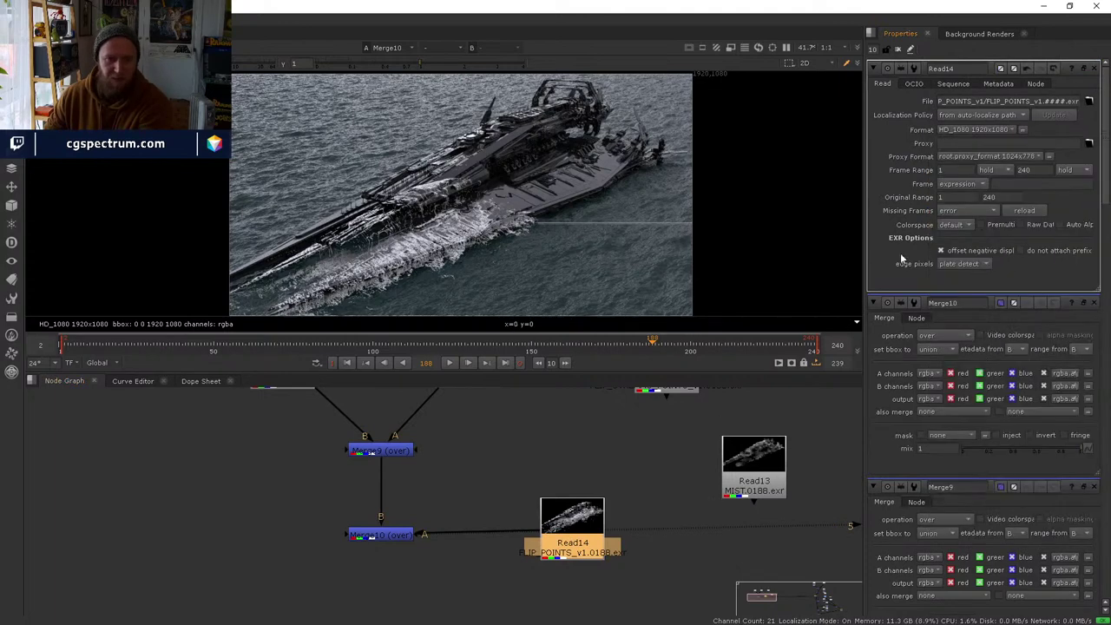
key(1)
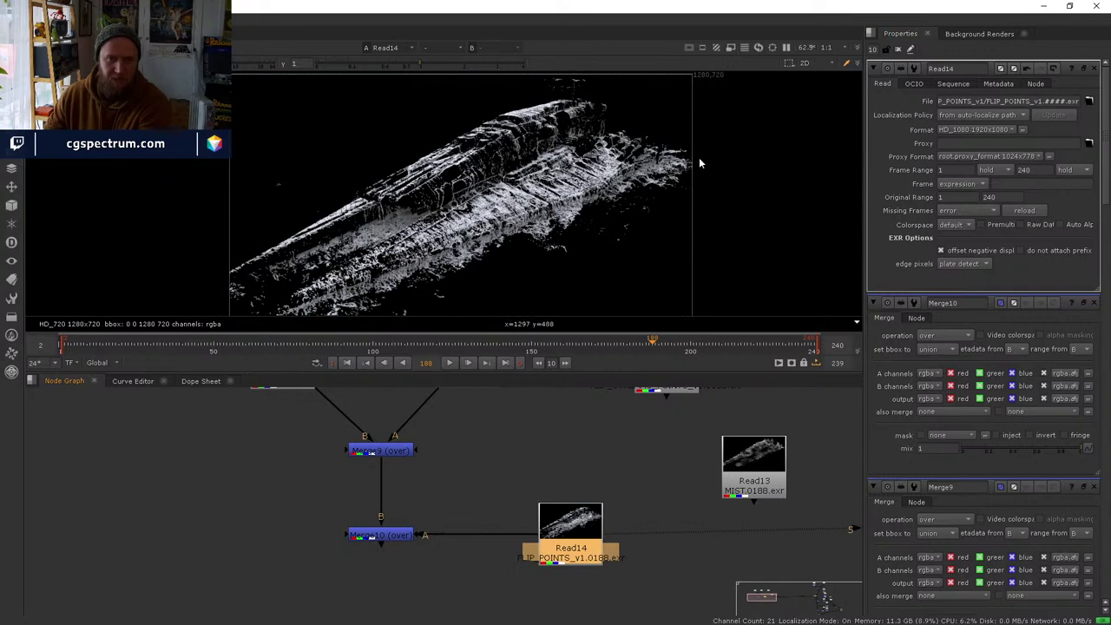
scroll(690, 170, up, 3)
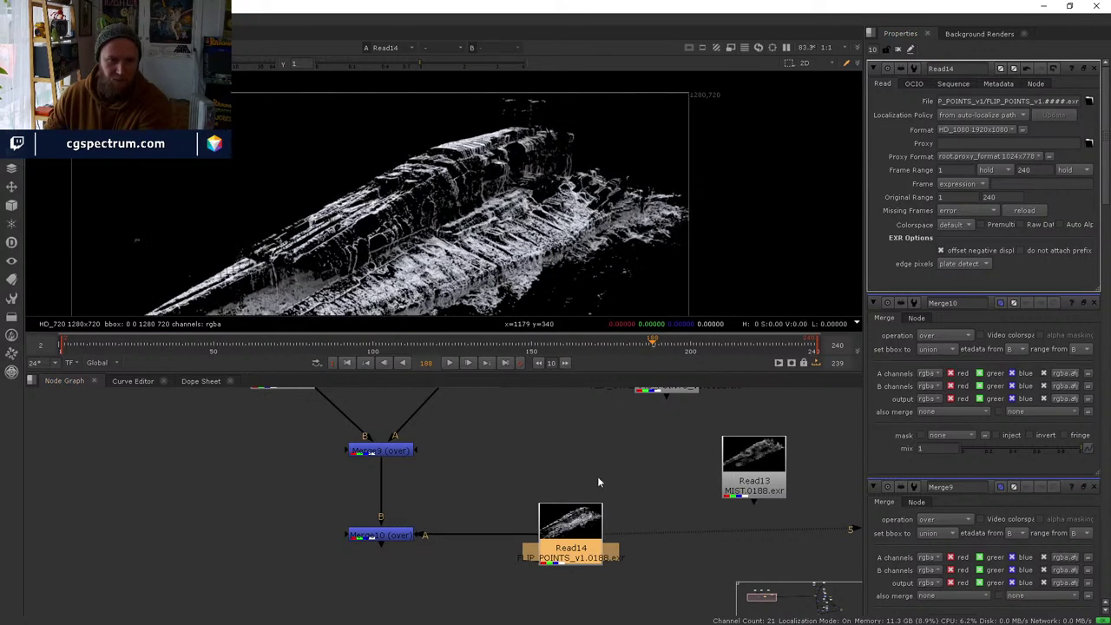
scroll(688, 102, down, 4)
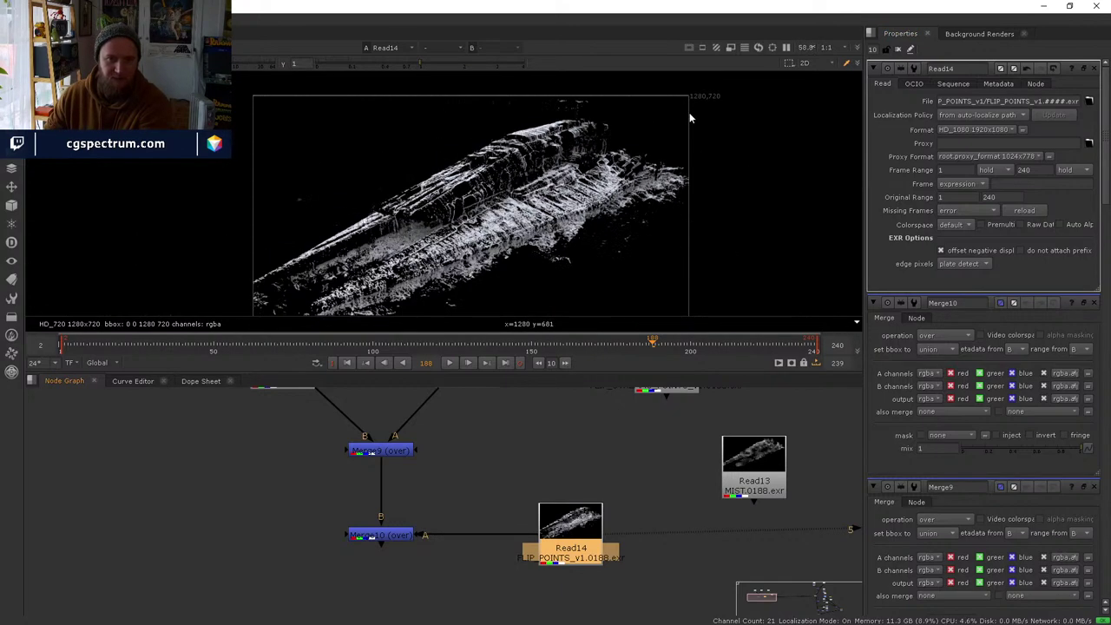
Add a Reformat node under Read14 with output format HD_1080
key(Tab)
text(reformat)
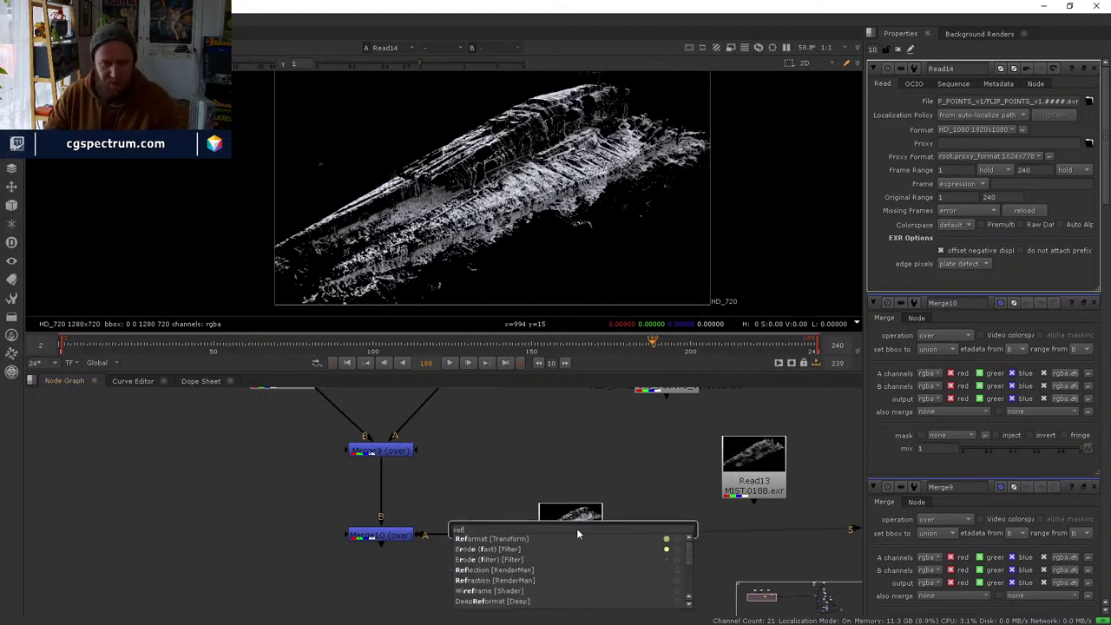
key(Return)
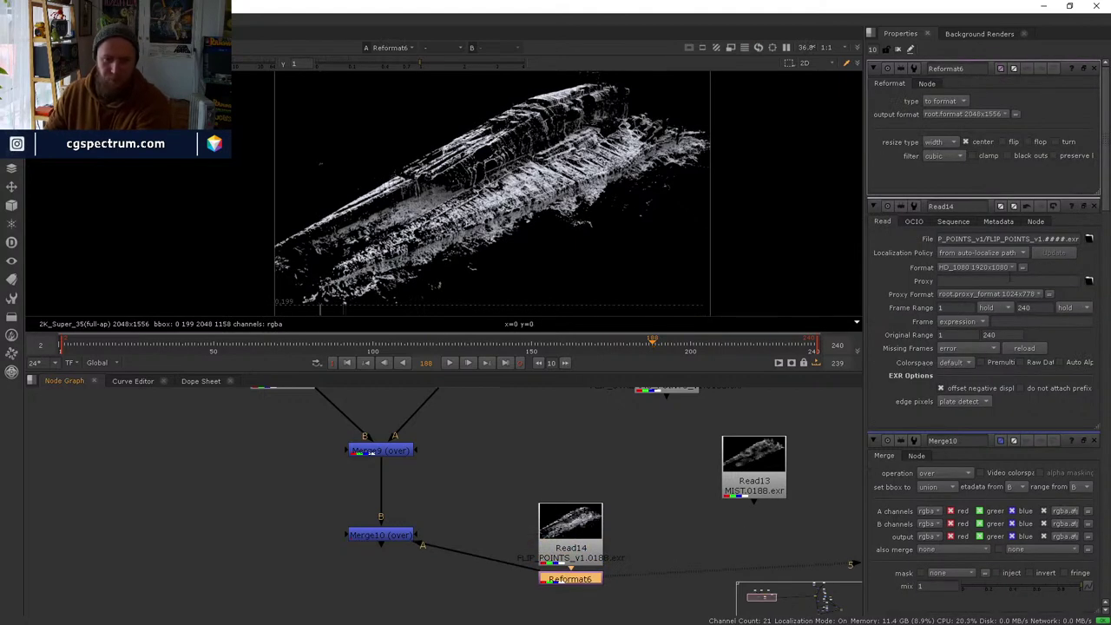
click(1002, 113)
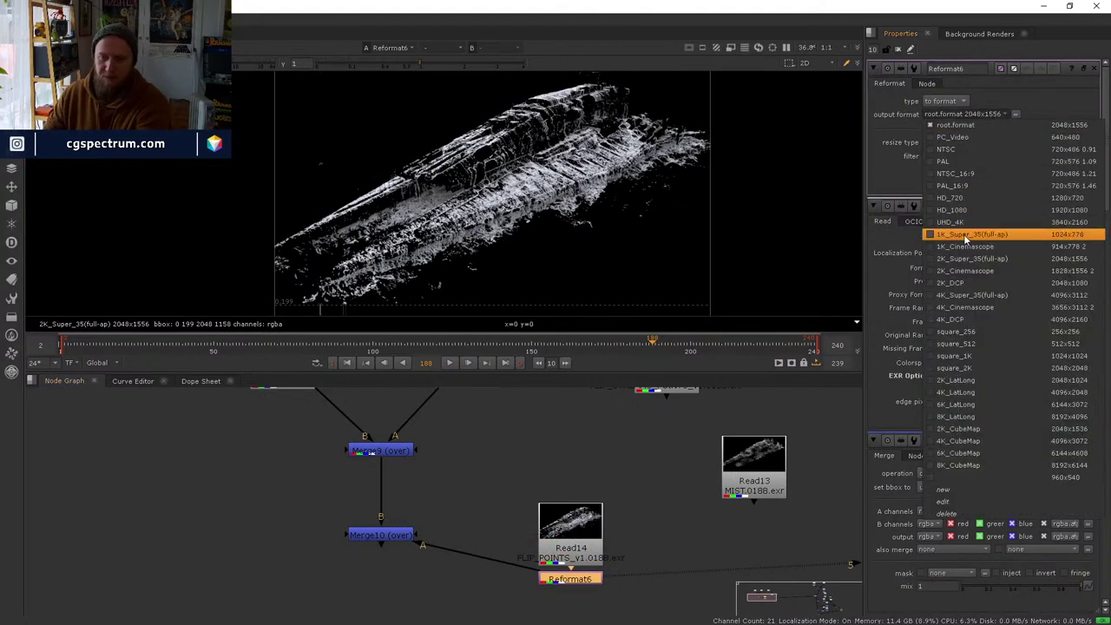
click(1070, 216)
View Merge10 level with Reformat6 and play the points-over-ocean comp, stopping around frame 150
click(390, 537)
key(1)
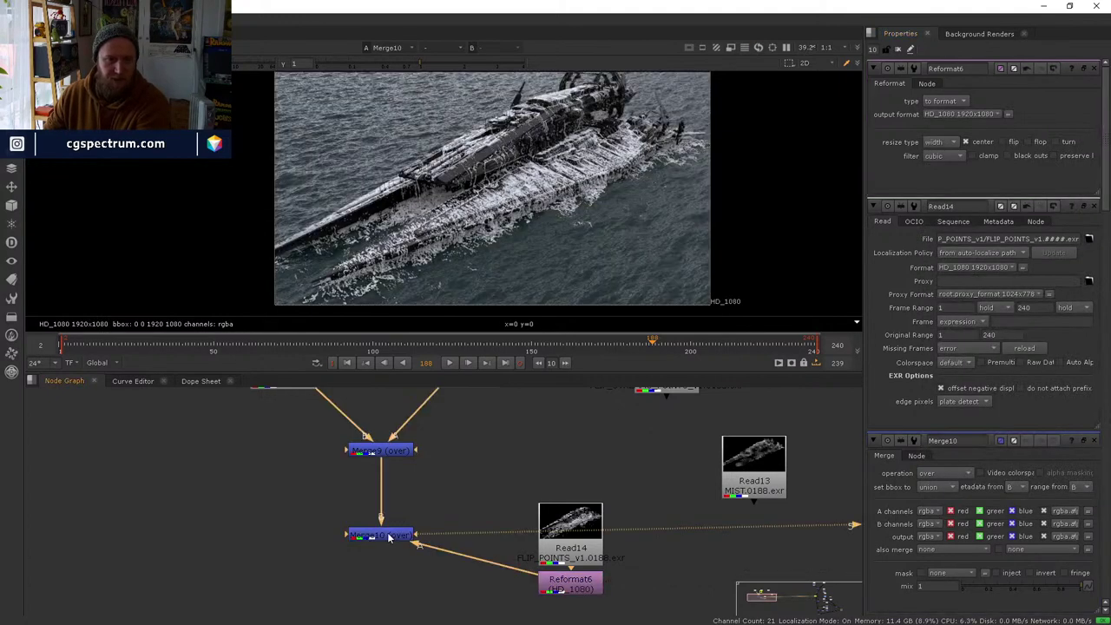
drag(390, 538, 384, 585)
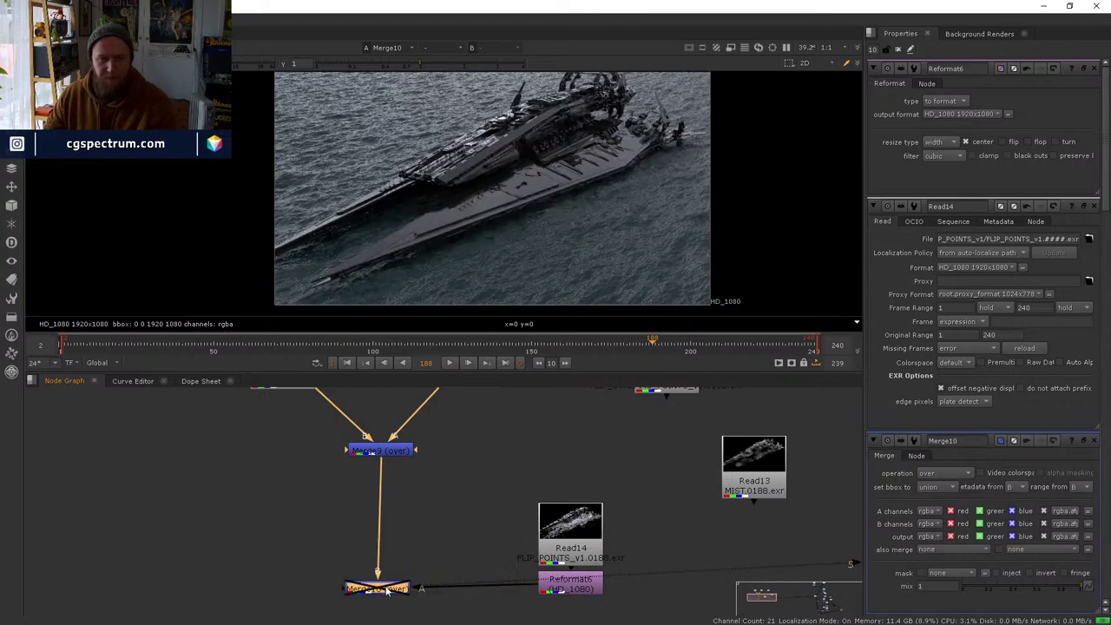
click(451, 363)
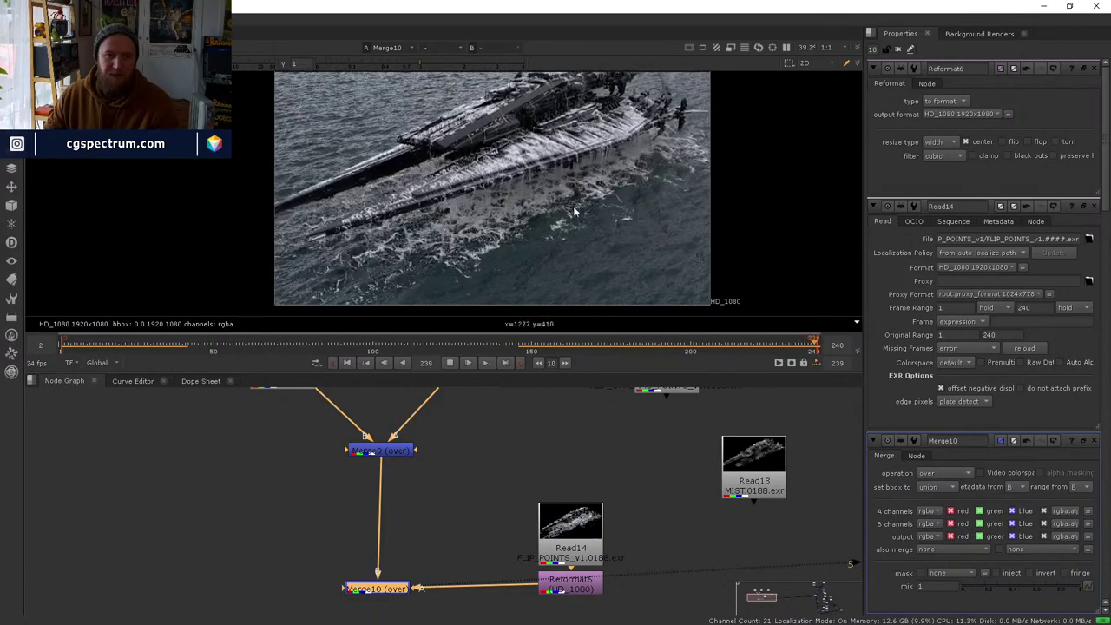
click(579, 356)
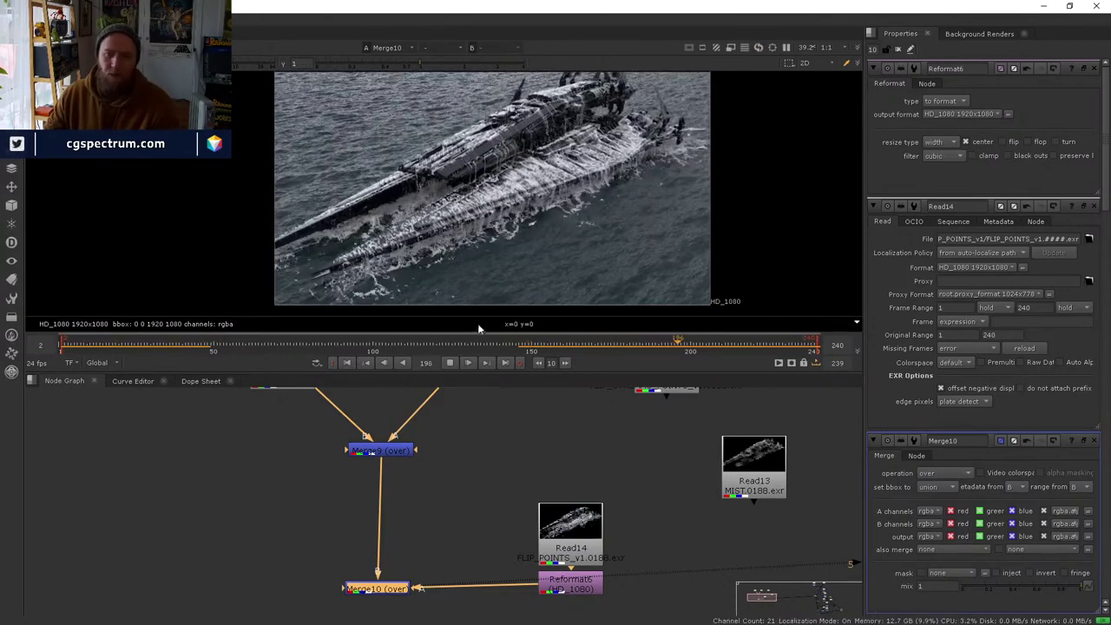
click(450, 362)
click(666, 545)
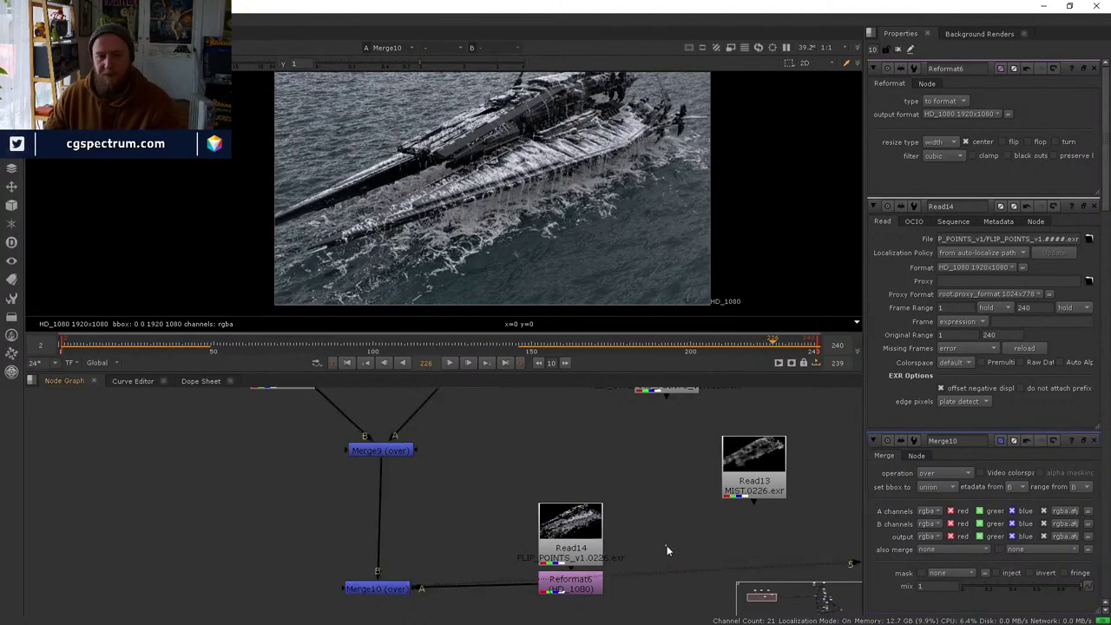
middle_drag(667, 545, 667, 496)
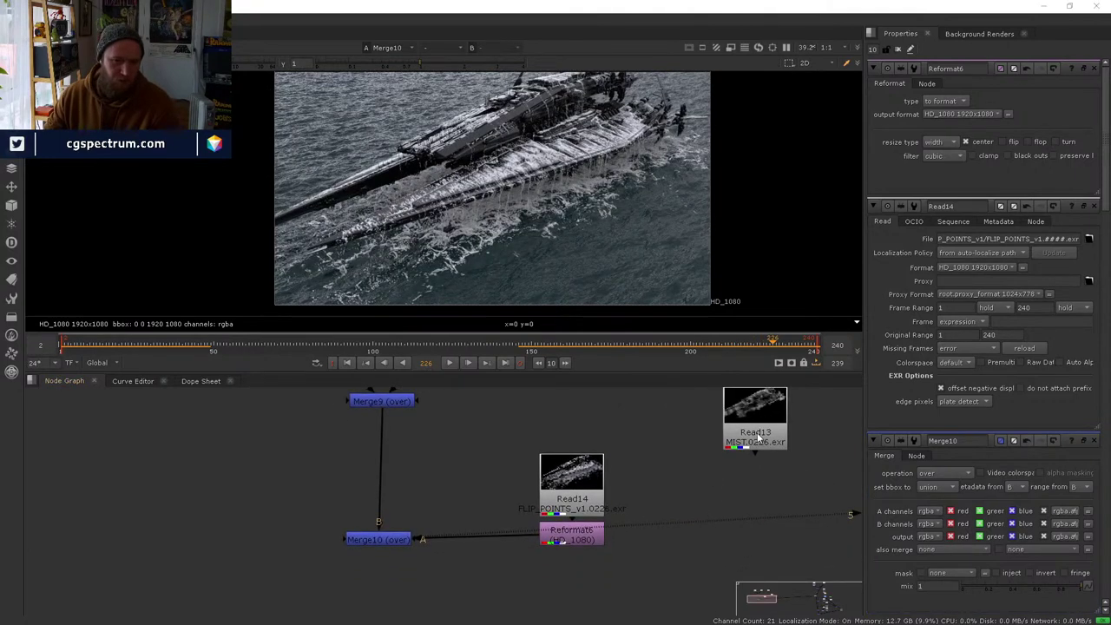
Move Read13 and the other Read nodes below Reformat6, then scrub back to frame 188
drag(757, 439, 703, 517)
scroll(659, 514, down, 2)
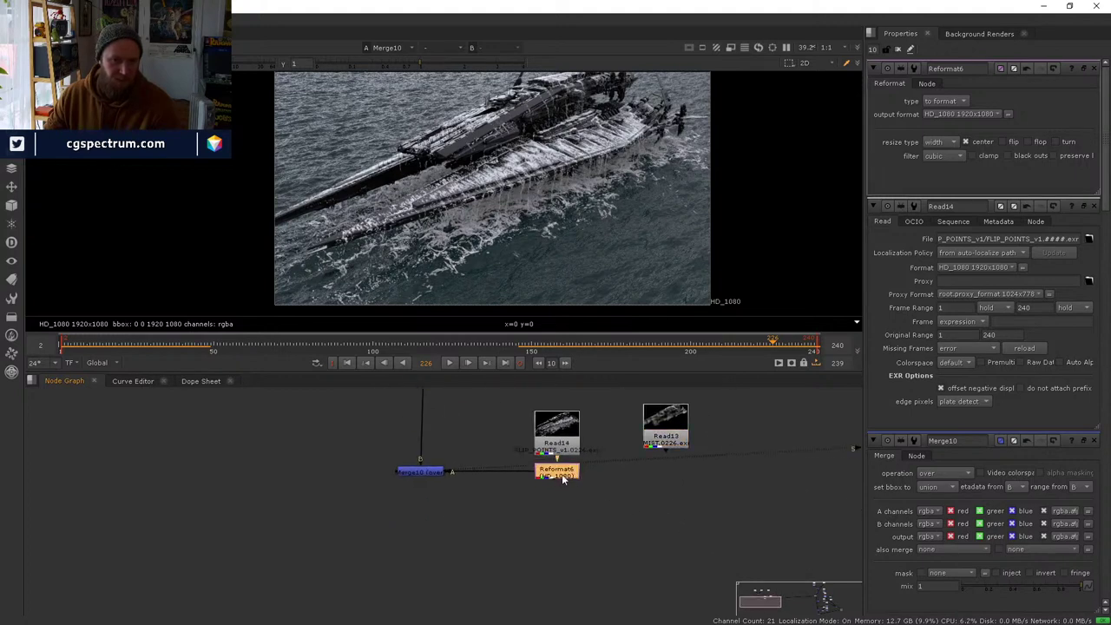
drag(663, 421, 561, 531)
scroll(599, 525, down, 2)
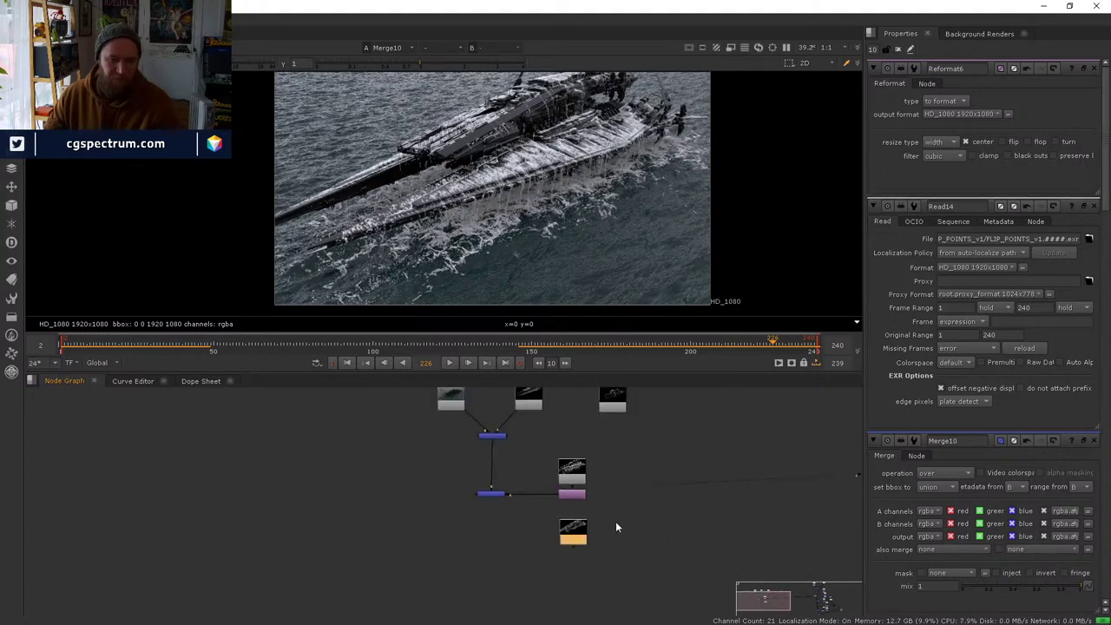
middle_drag(615, 391, 582, 451)
drag(583, 446, 628, 586)
middle_drag(682, 566, 687, 482)
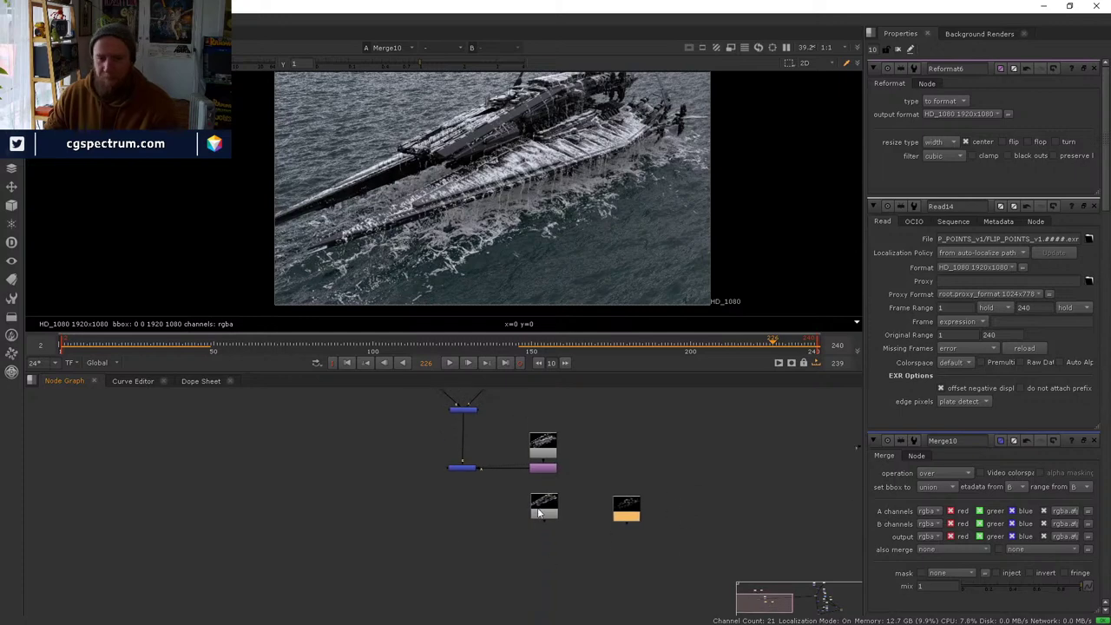
drag(543, 504, 543, 570)
drag(622, 514, 541, 518)
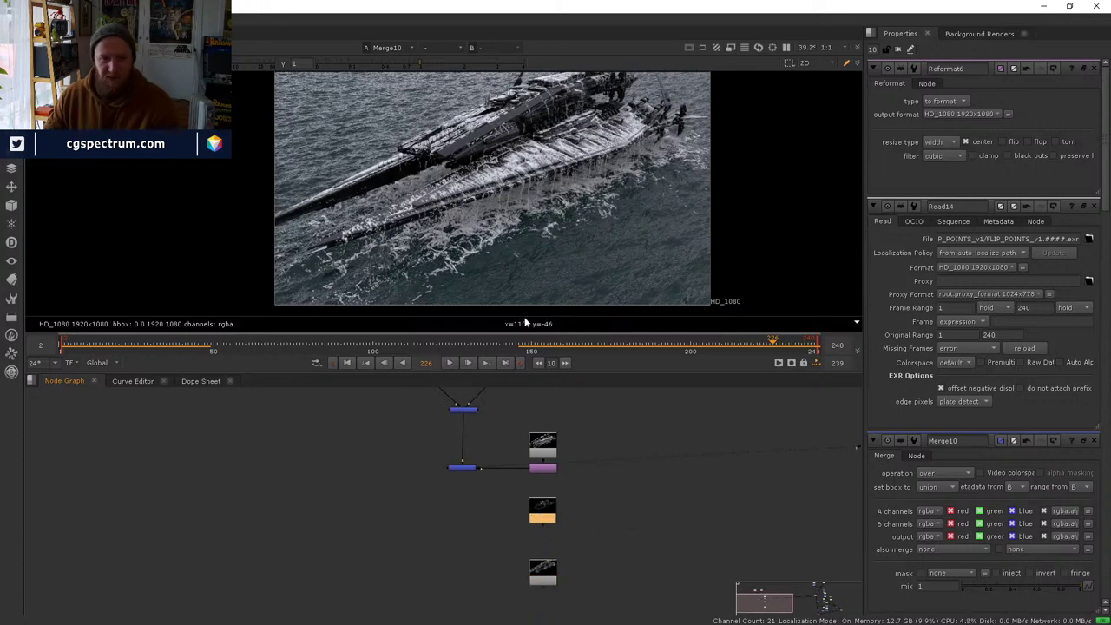
drag(526, 339, 652, 327)
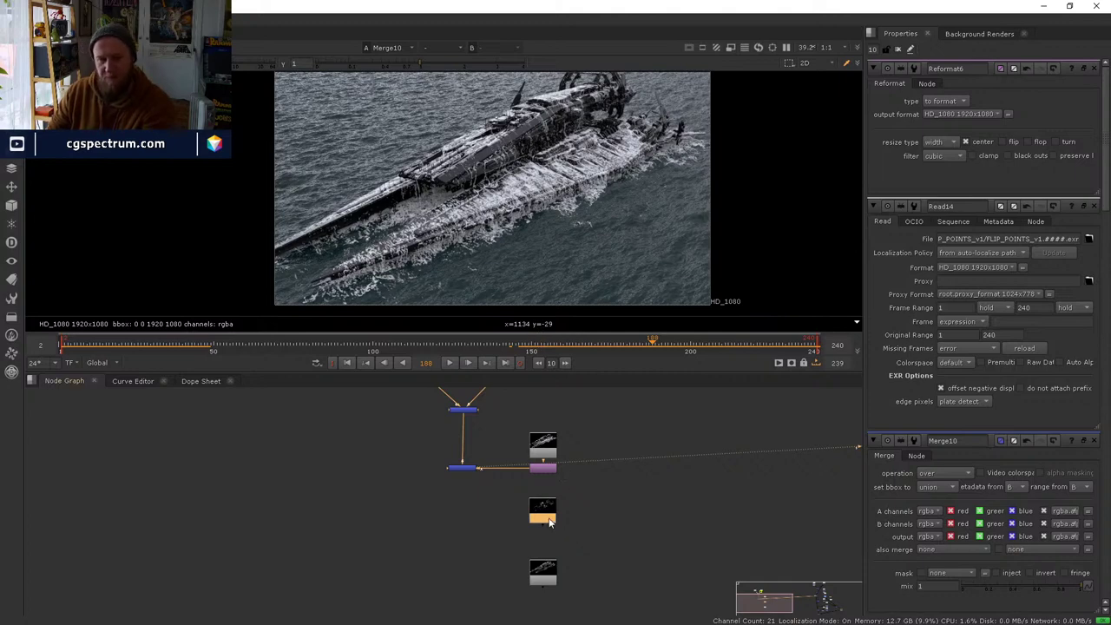
View the Read10 pass, add Merge11 below Merge10, and toggle it with D to compare
key(1)
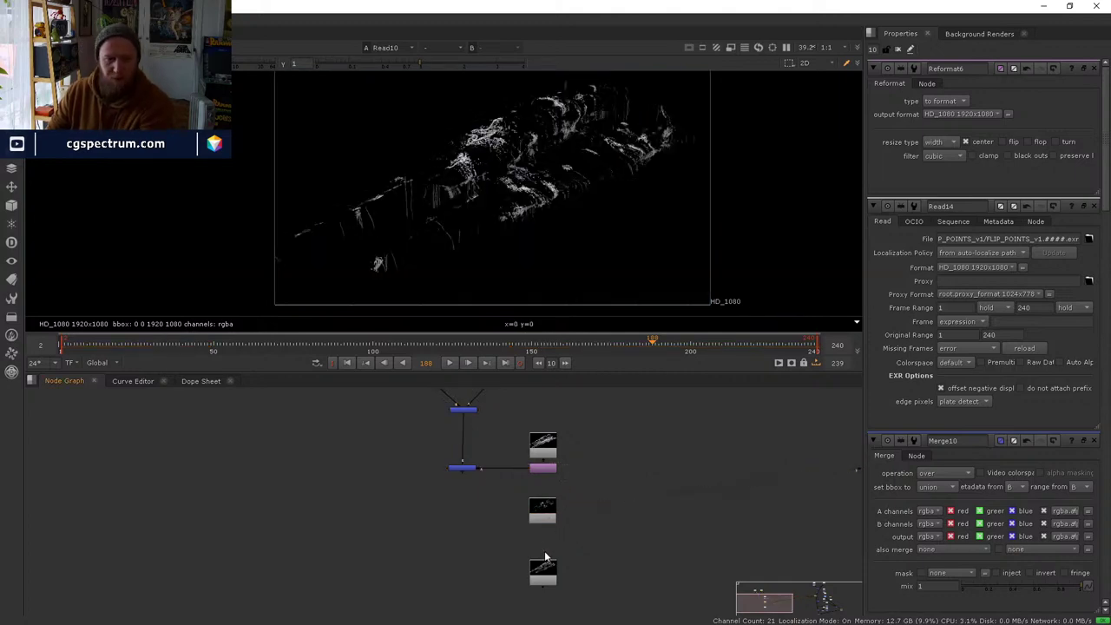
click(542, 512)
key(1)
key(m)
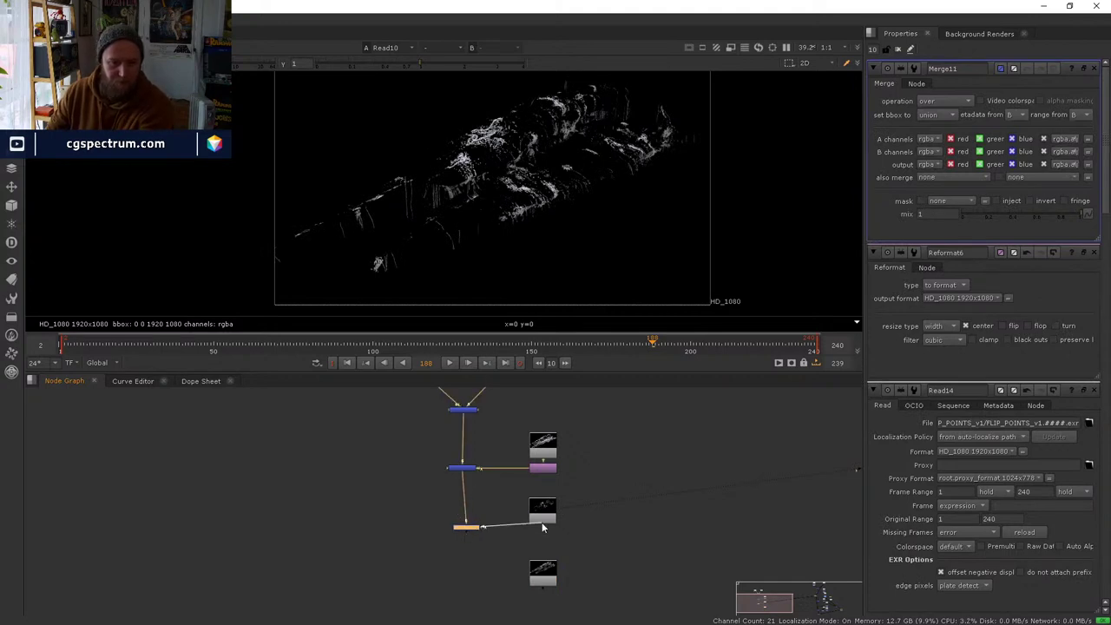
key(1)
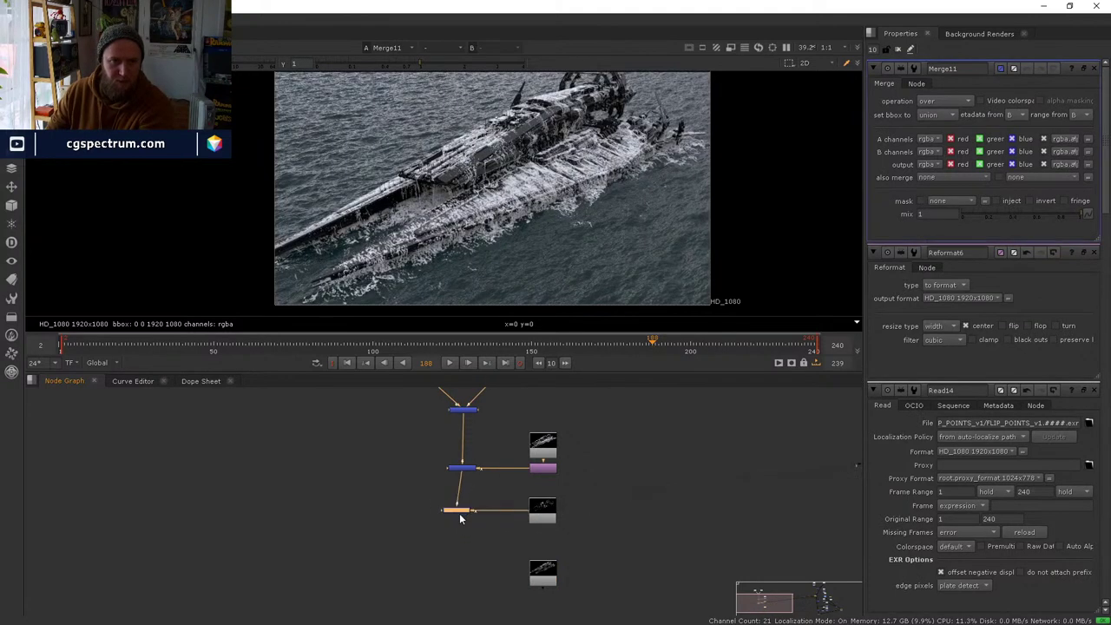
click(463, 466)
key(d)
key(d)
key(d)
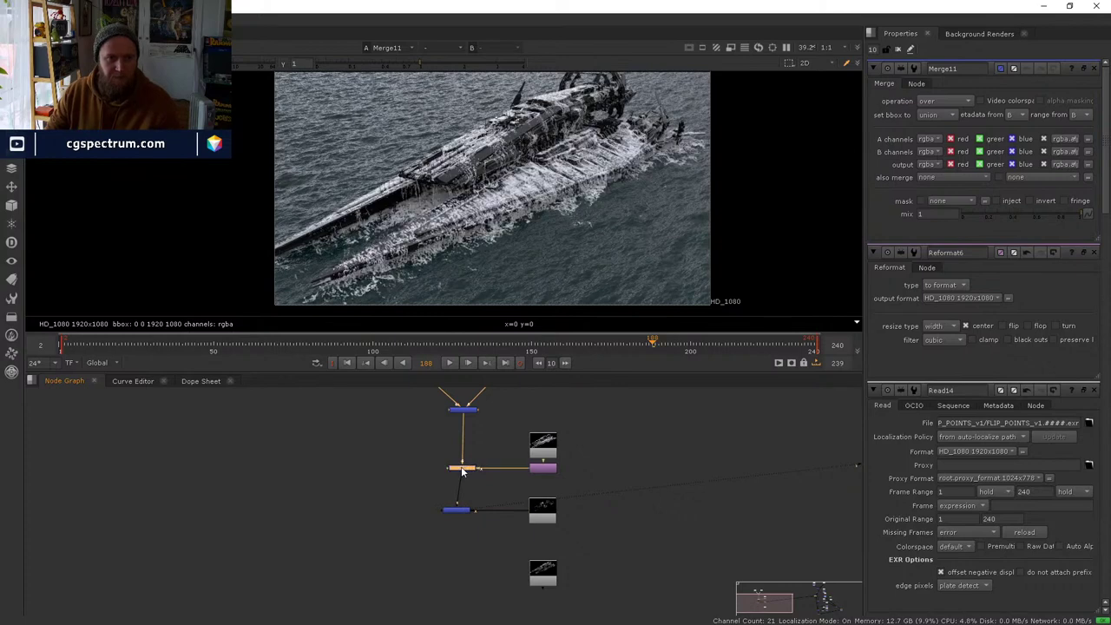
Play the comp, jump to frame 194, stop at 233, and view the Read node under Merge11
click(449, 363)
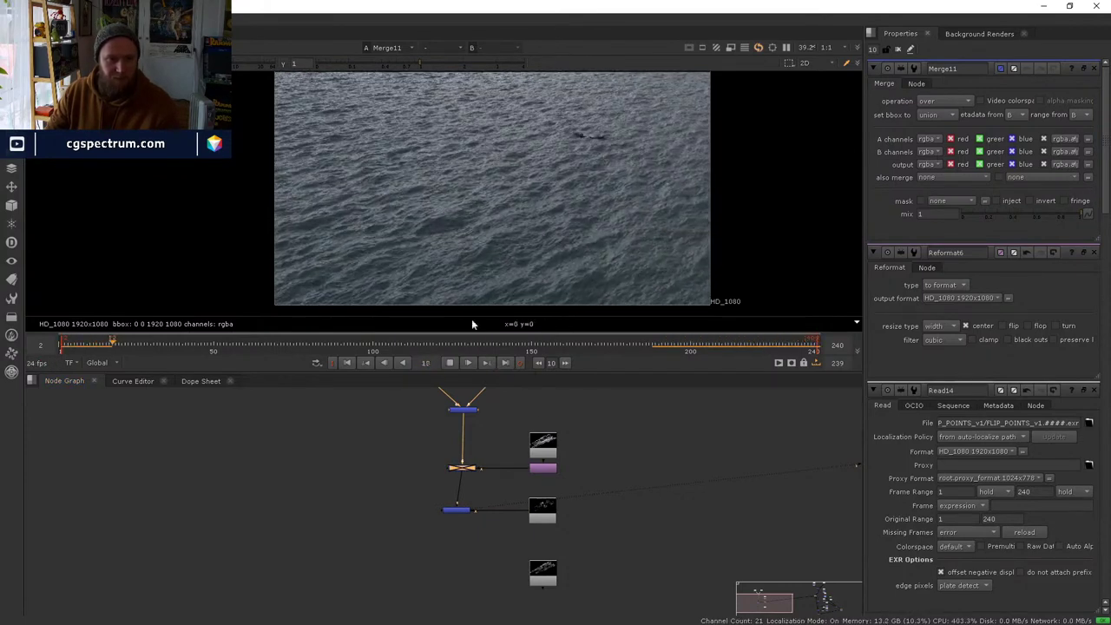
click(673, 340)
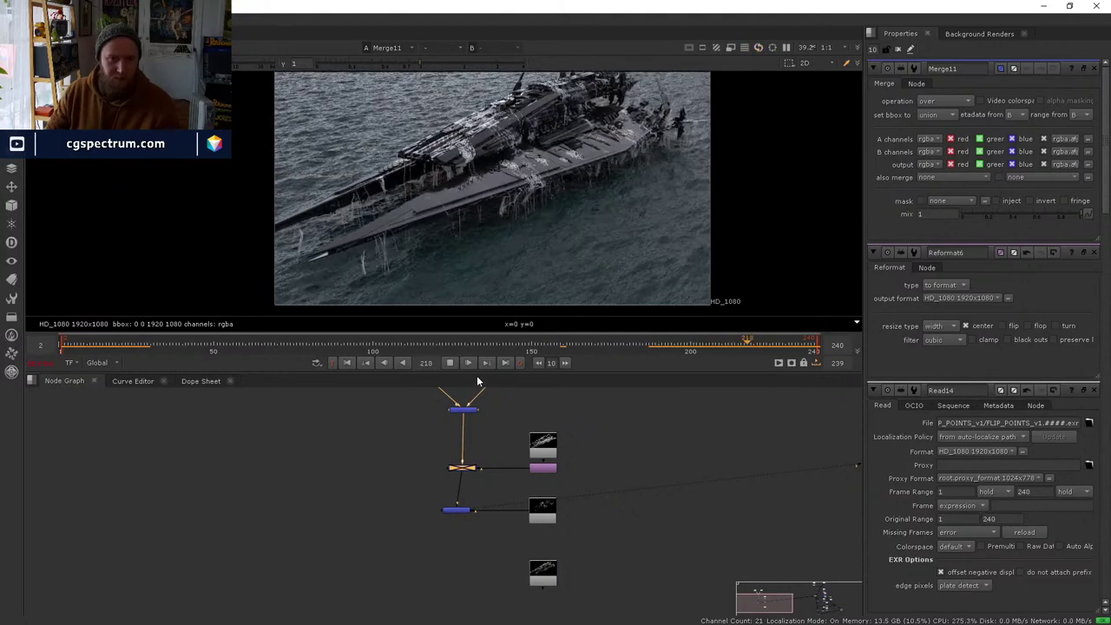
click(449, 363)
middle_drag(545, 527, 538, 492)
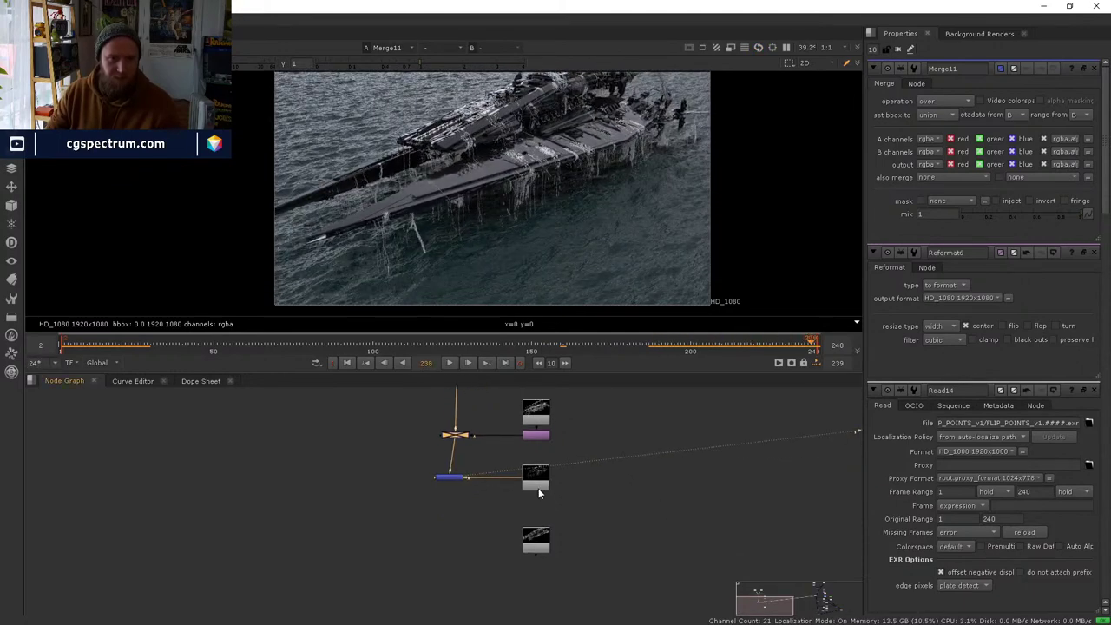
drag(454, 478, 461, 483)
key(1)
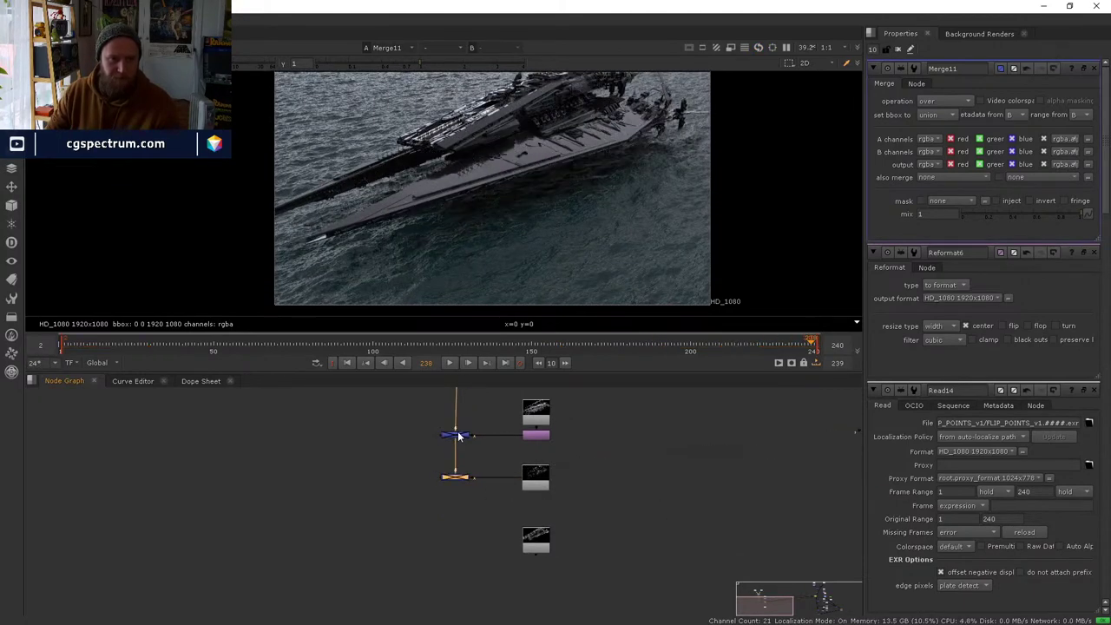
scroll(518, 528, up, 3)
Add a Merge12 node after Read13 and connect its B input to Merge11
click(528, 533)
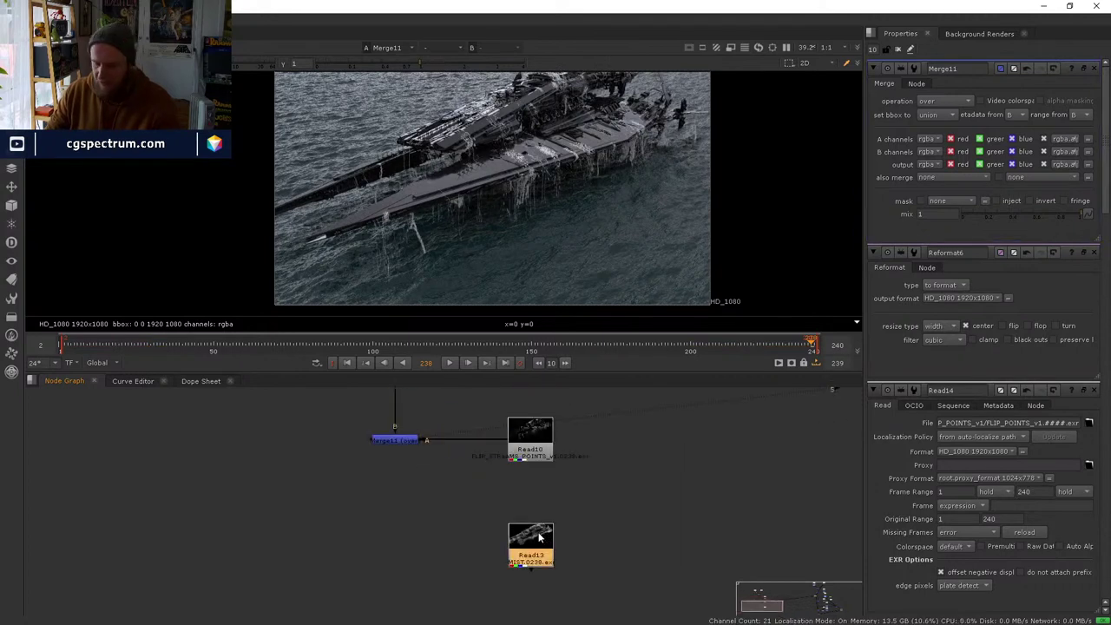
key(m)
drag(400, 536, 387, 544)
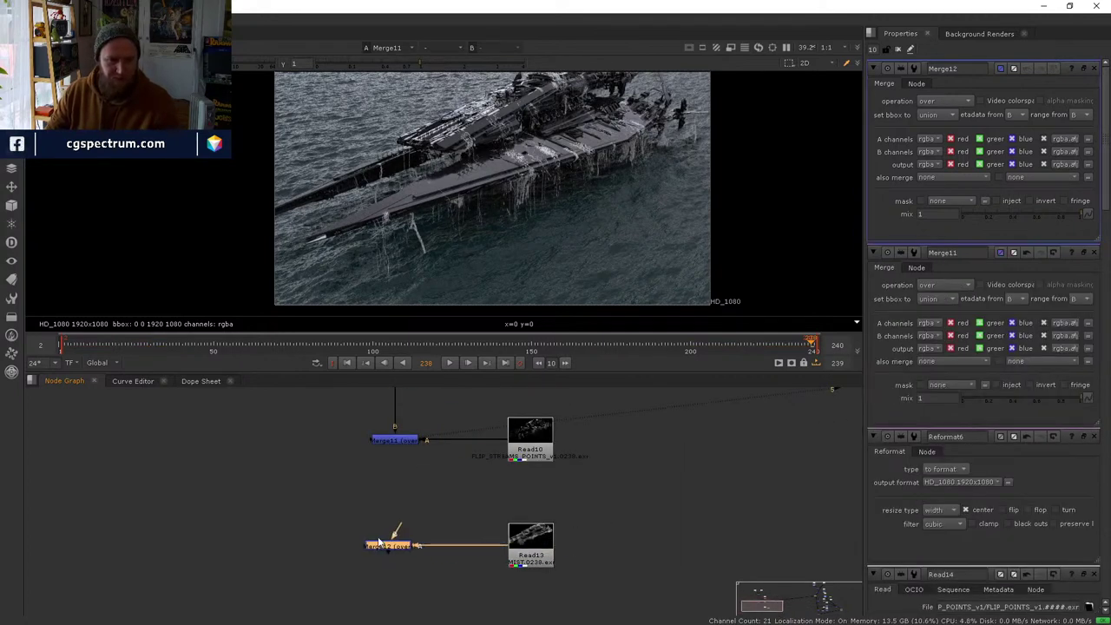
drag(399, 445, 397, 442)
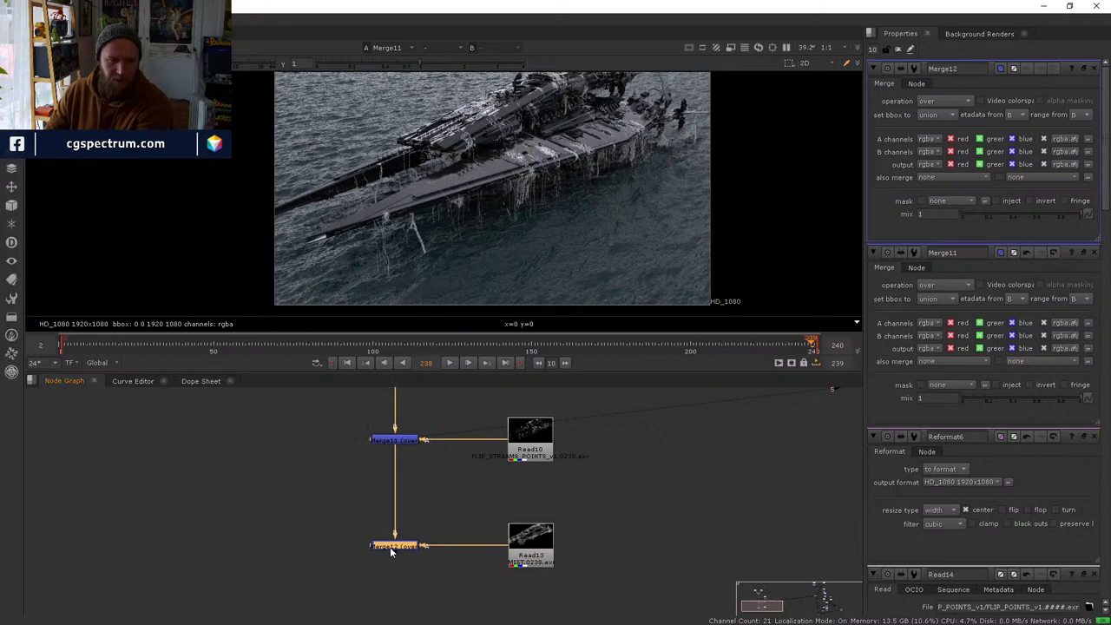
drag(390, 546, 397, 547)
key(4)
View the Read13 MIST pass on its own and play it back to frame 186
click(525, 549)
key(4)
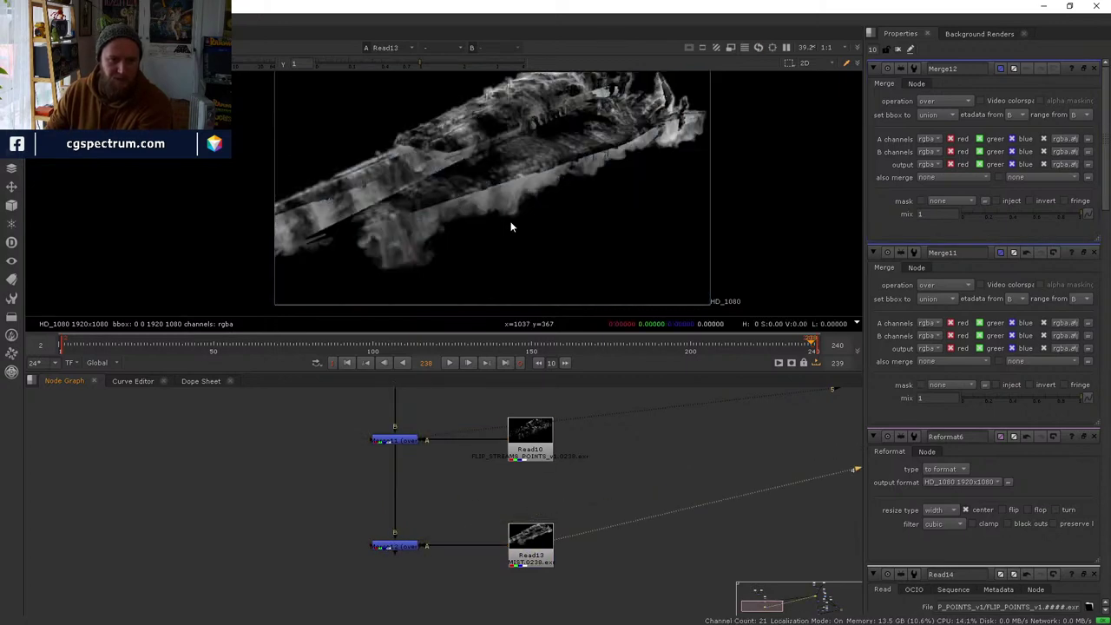
middle_drag(510, 227, 501, 256)
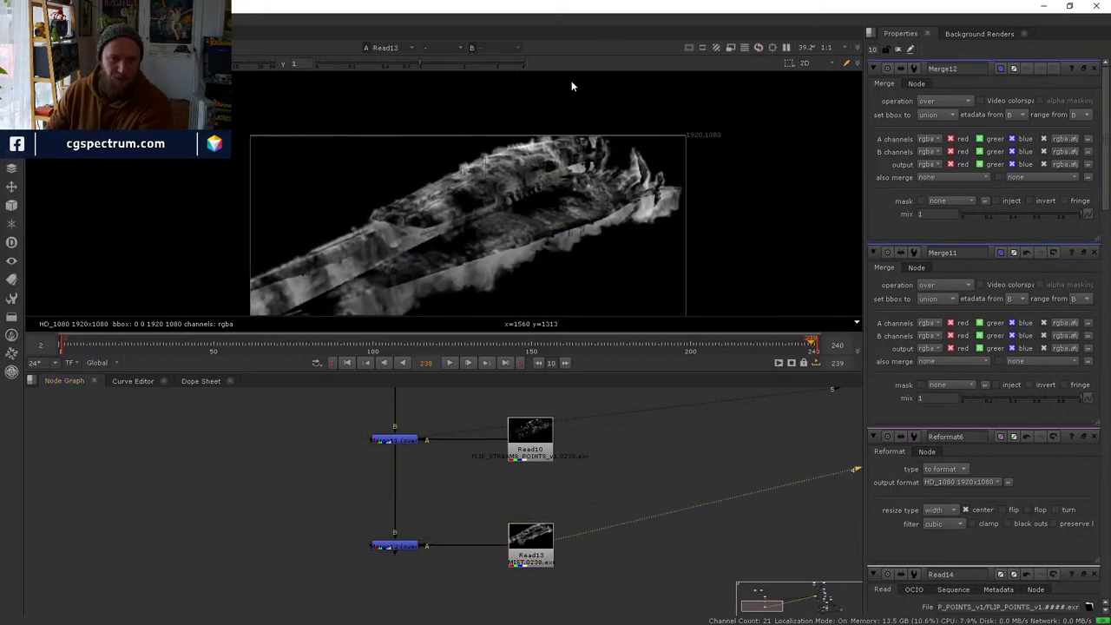
click(451, 363)
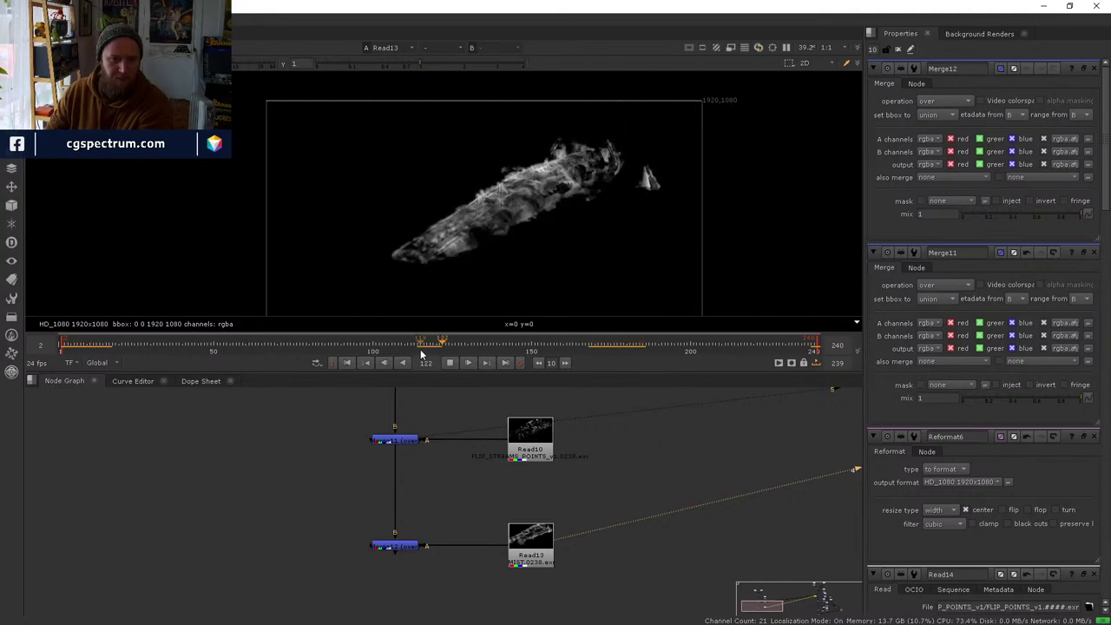
scroll(463, 193, up, 4)
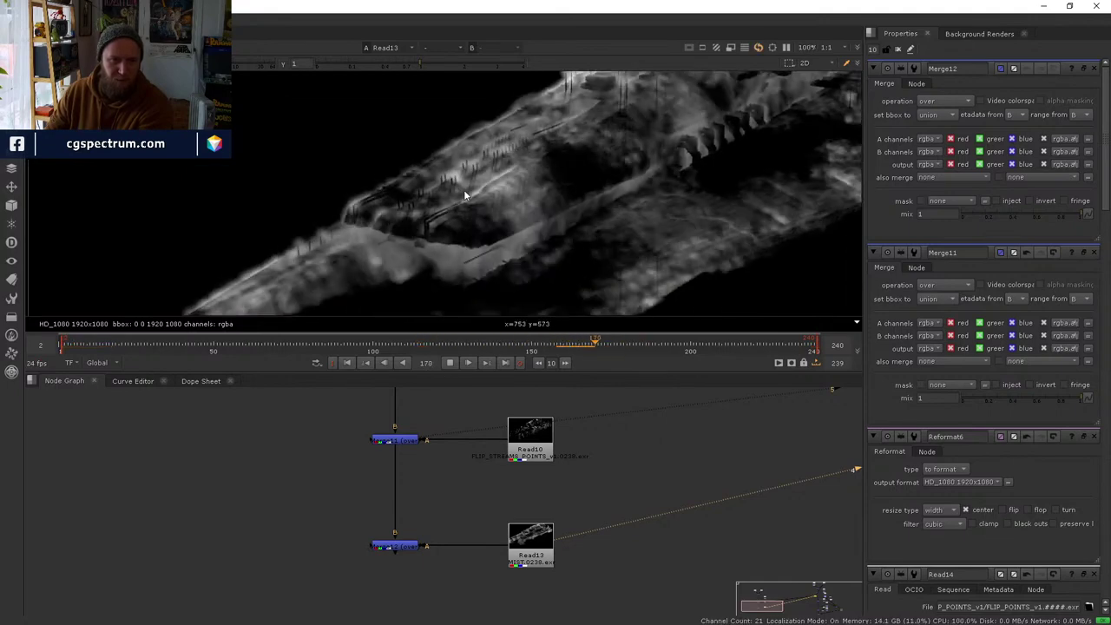
scroll(464, 170, down, 2)
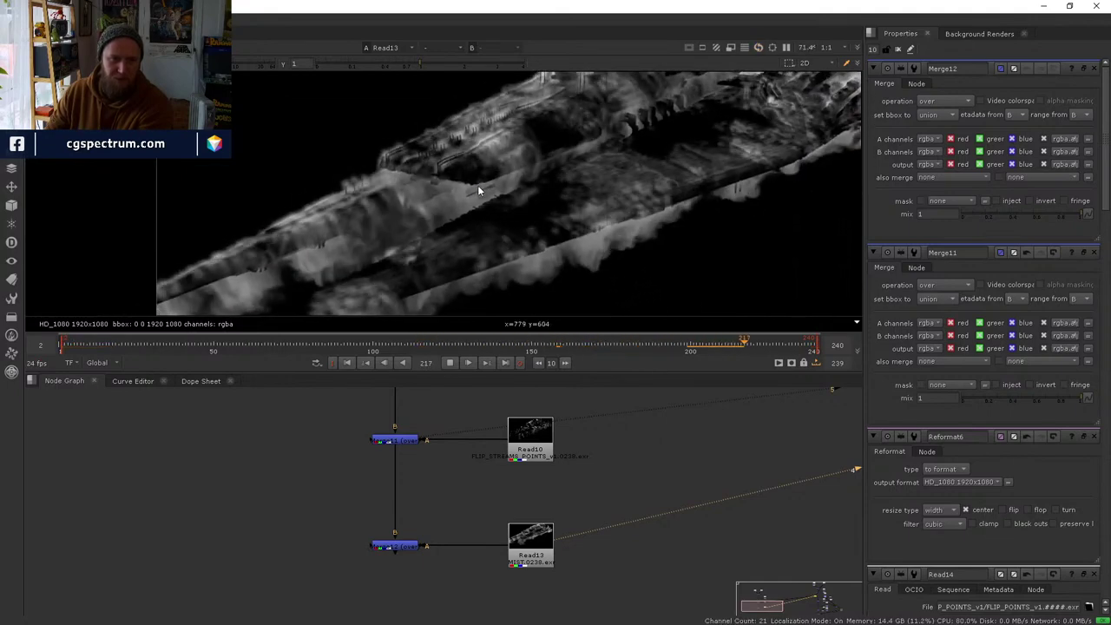
scroll(463, 183, down, 1)
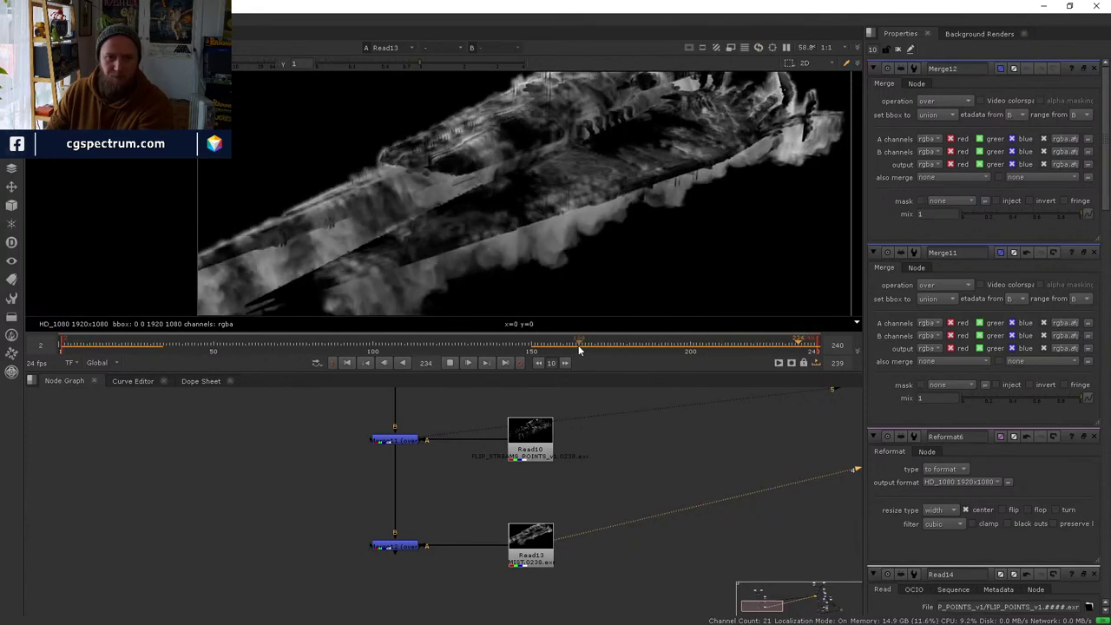
click(449, 363)
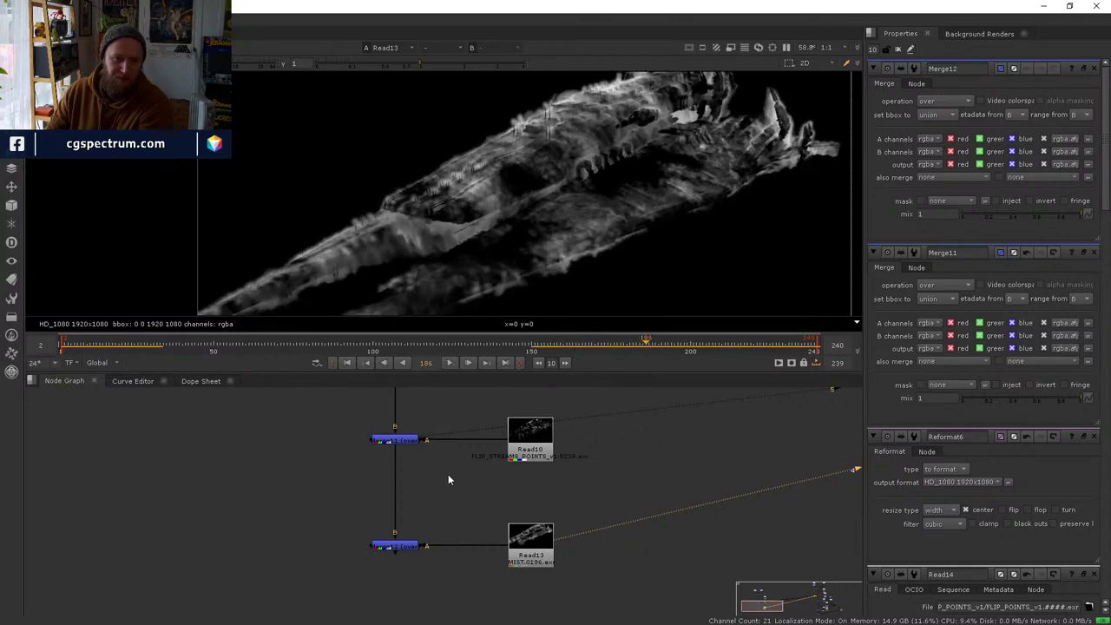
Scrub the Merge12 composite through frames 140–222, then view the Read14 FLIP points render
click(397, 548)
key(1)
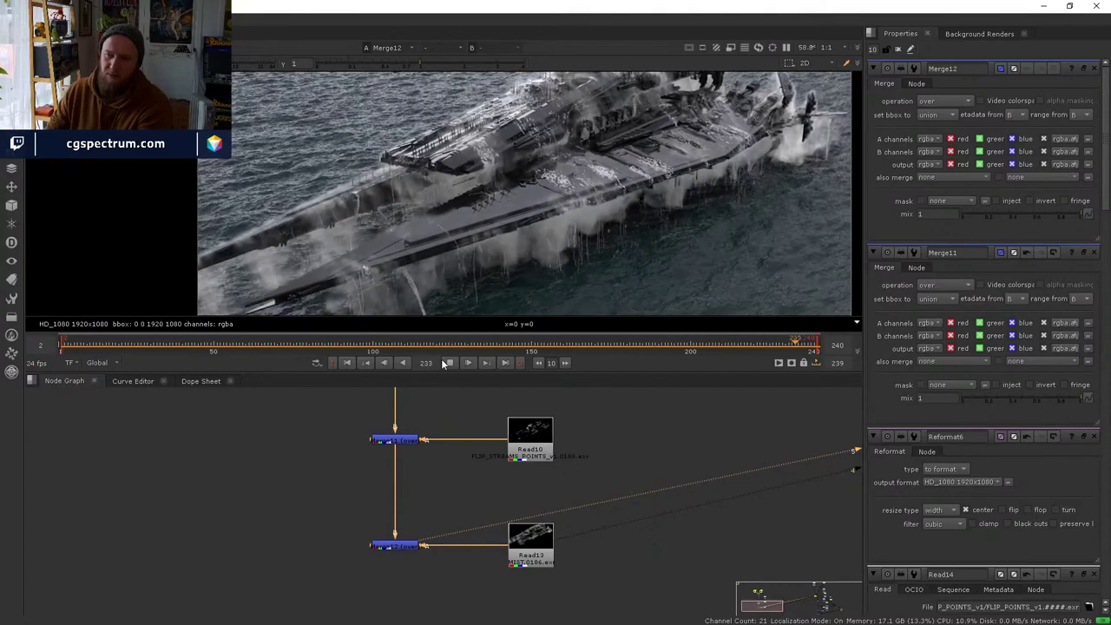
scroll(611, 250, down, 2)
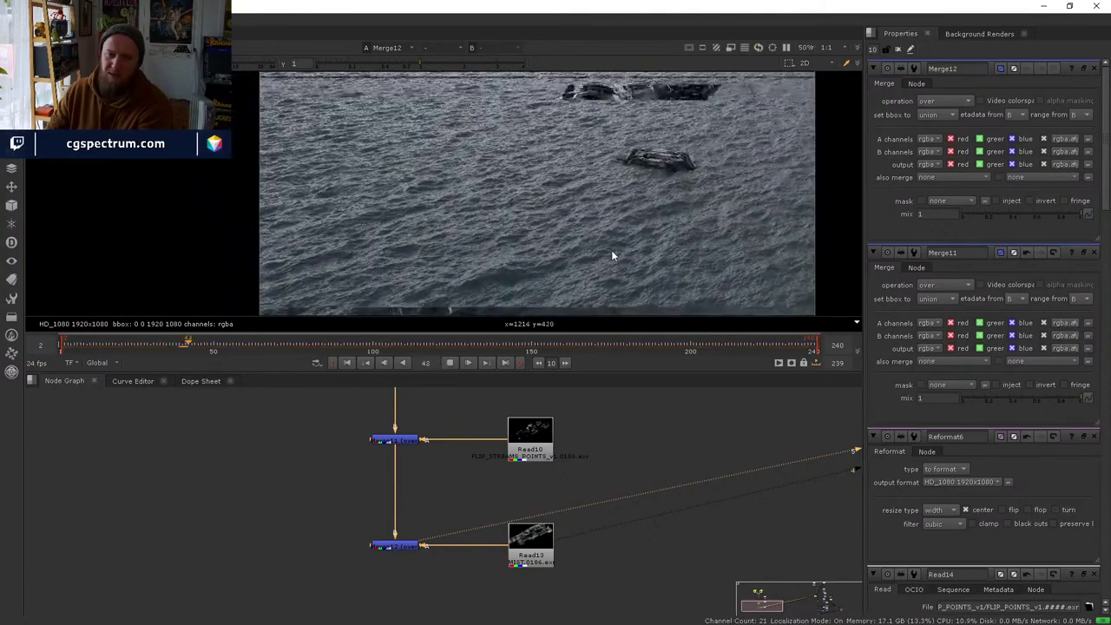
click(509, 345)
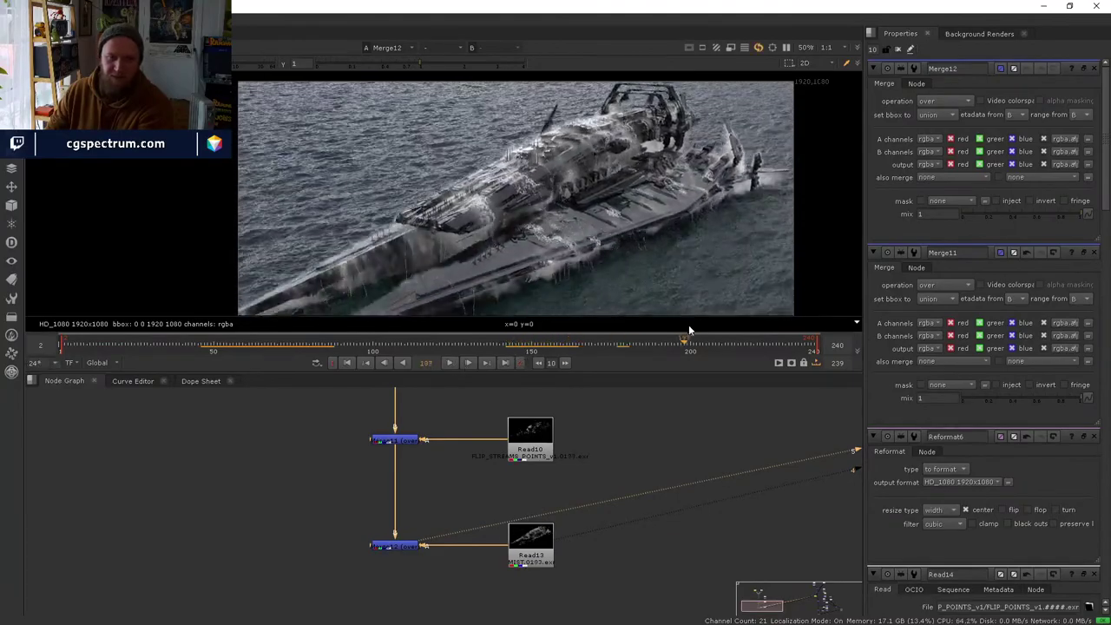
click(689, 333)
drag(689, 333, 446, 122)
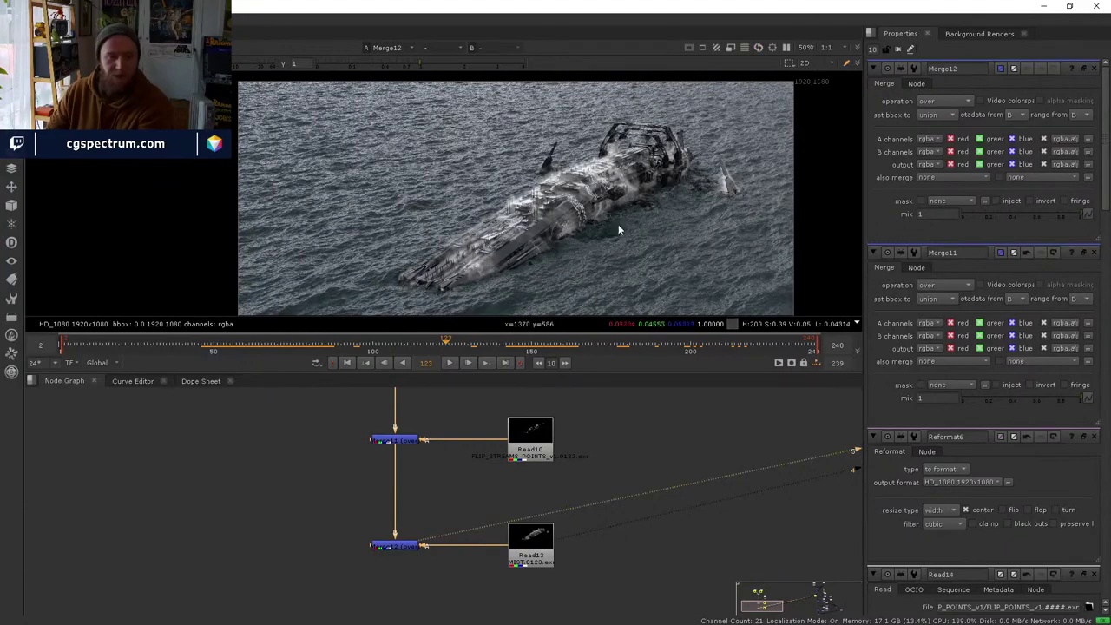
scroll(607, 243, down, 2)
drag(555, 353, 760, 304)
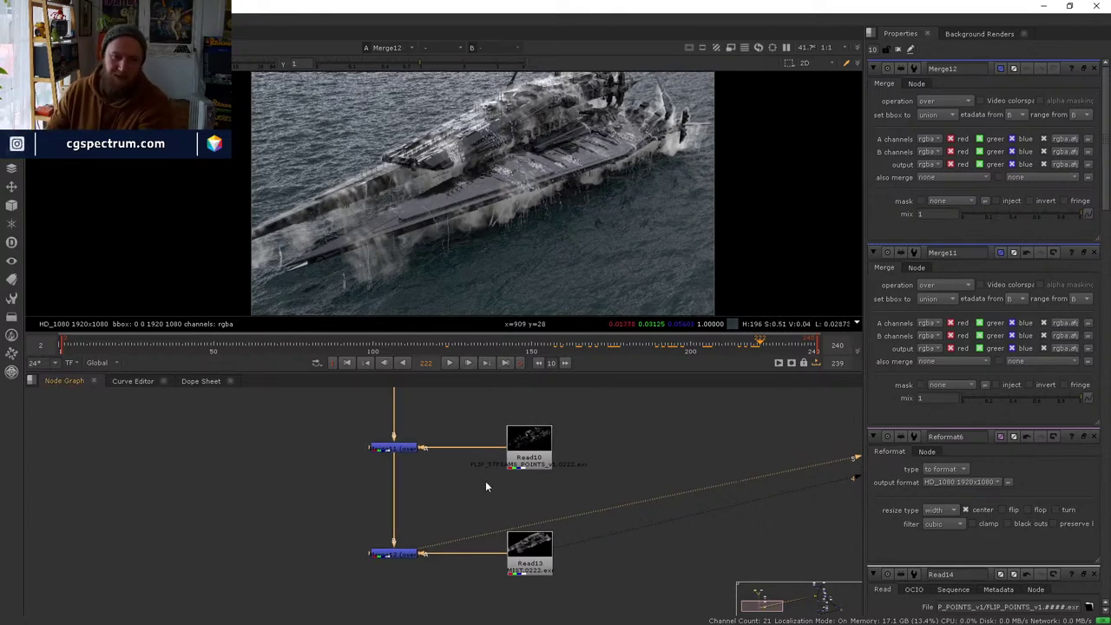
middle_drag(486, 483, 455, 589)
key(1)
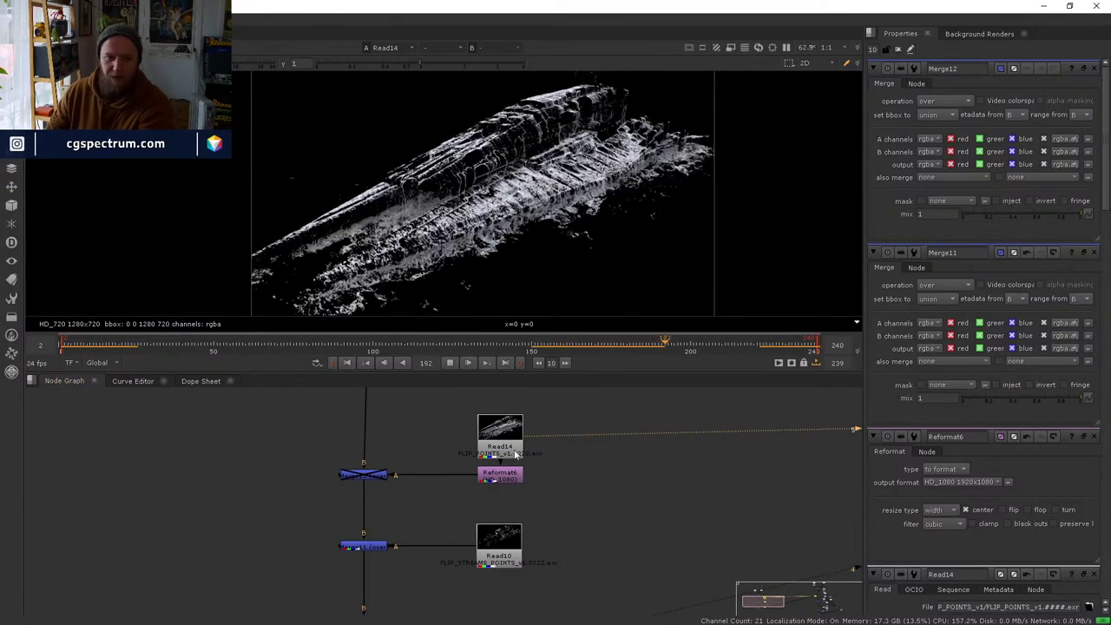
Look at the Read13 mist render, then the Read10 points render
middle_drag(556, 568, 556, 502)
key(1)
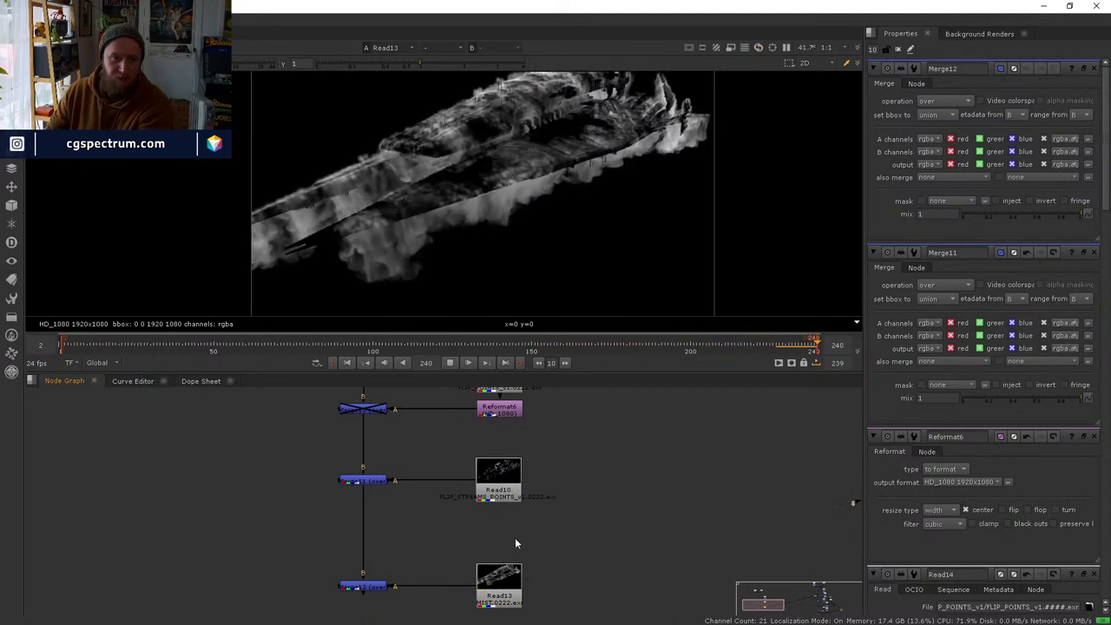
click(498, 473)
key(1)
Switch back to Read13's mist render and zoom out the node graph
middle_drag(516, 390, 492, 471)
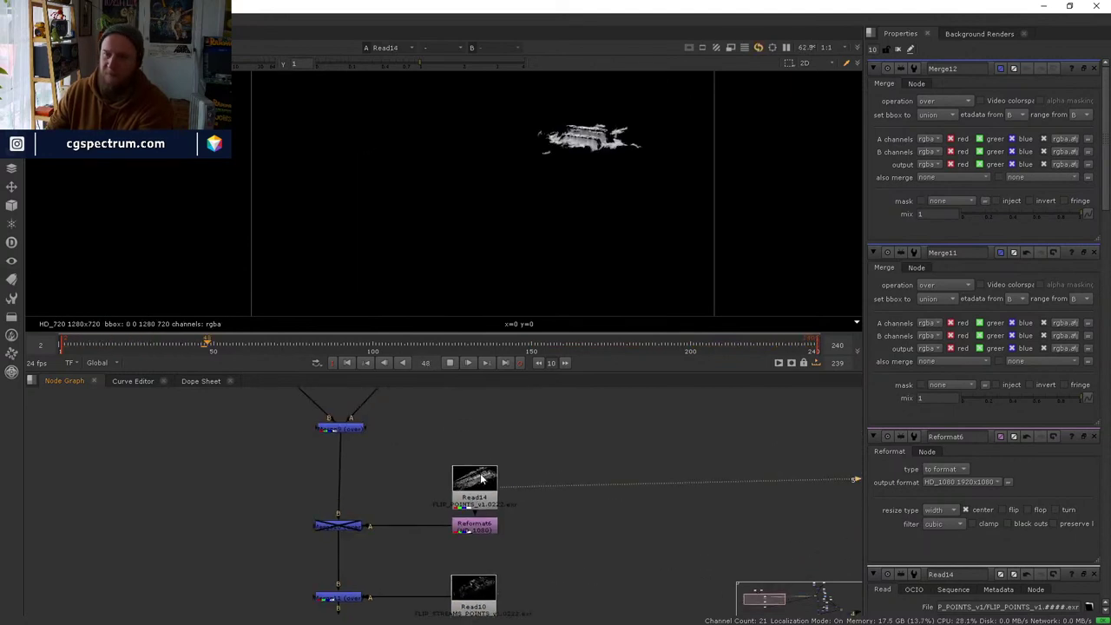
middle_drag(429, 499, 533, 500)
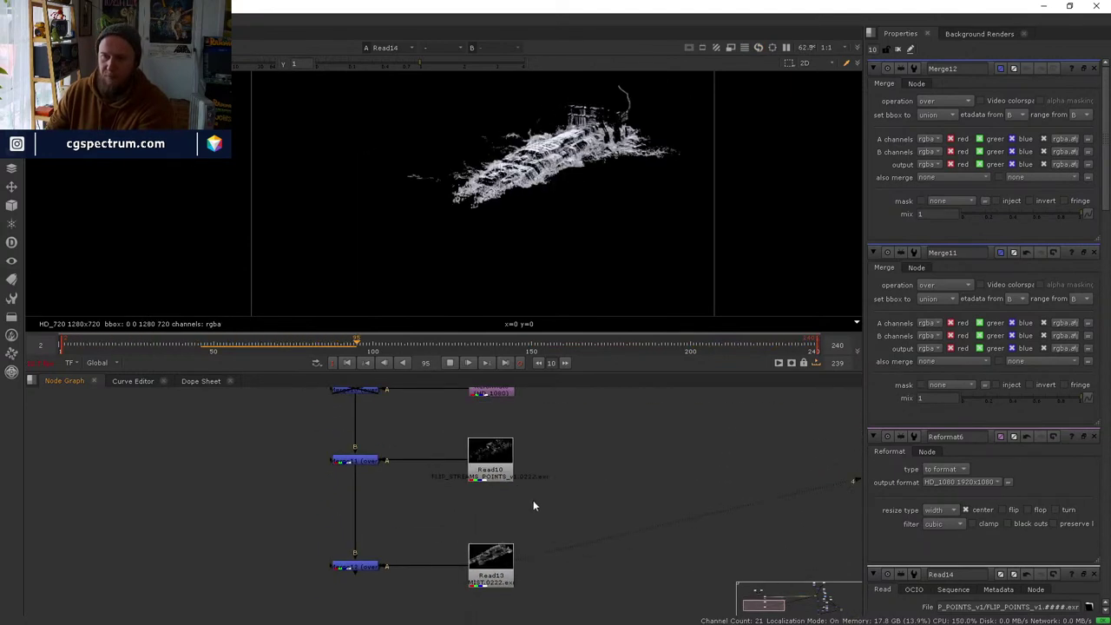
click(491, 564)
key(1)
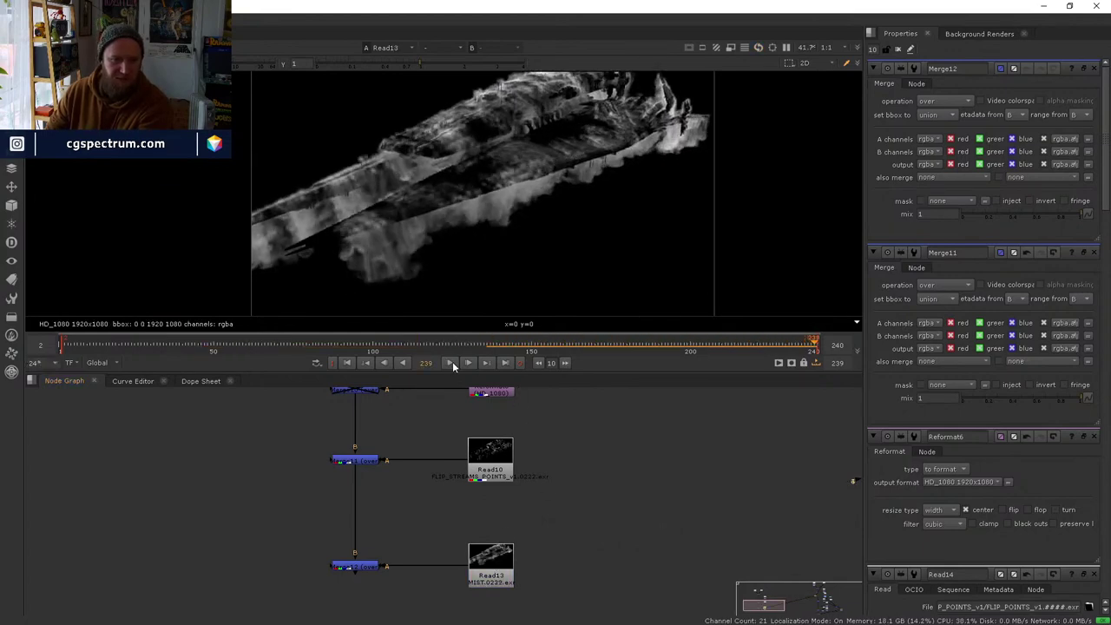
scroll(601, 469, down, 3)
middle_drag(496, 502, 301, 530)
Find Read4 in the node graph and open its MIST.####.exr properties
scroll(300, 530, down, 1)
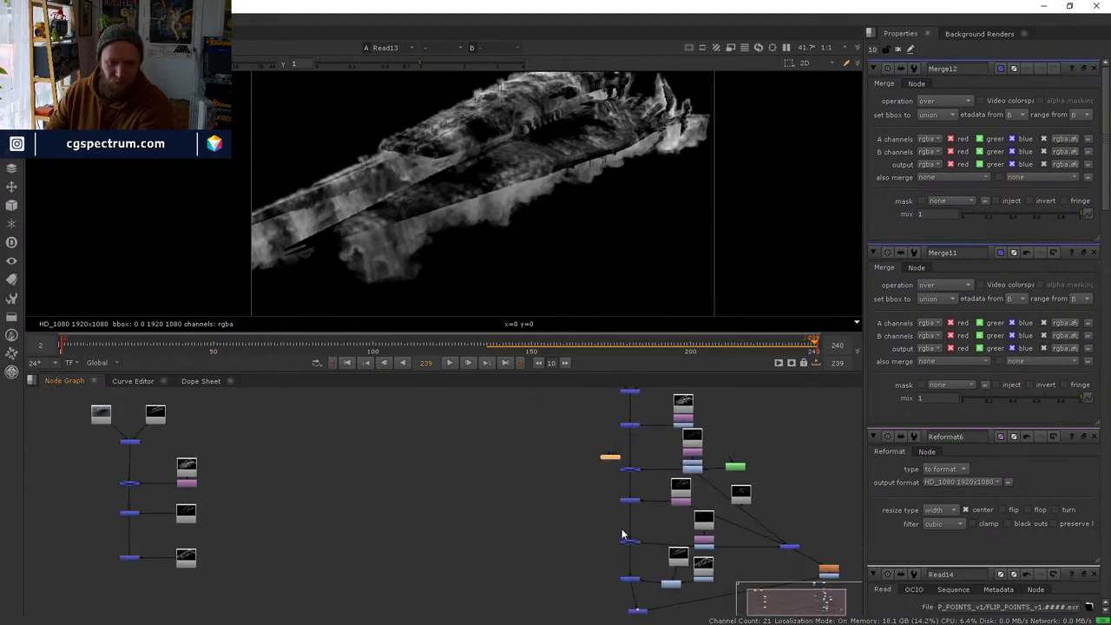
scroll(529, 556, up, 4)
scroll(526, 537, up, 3)
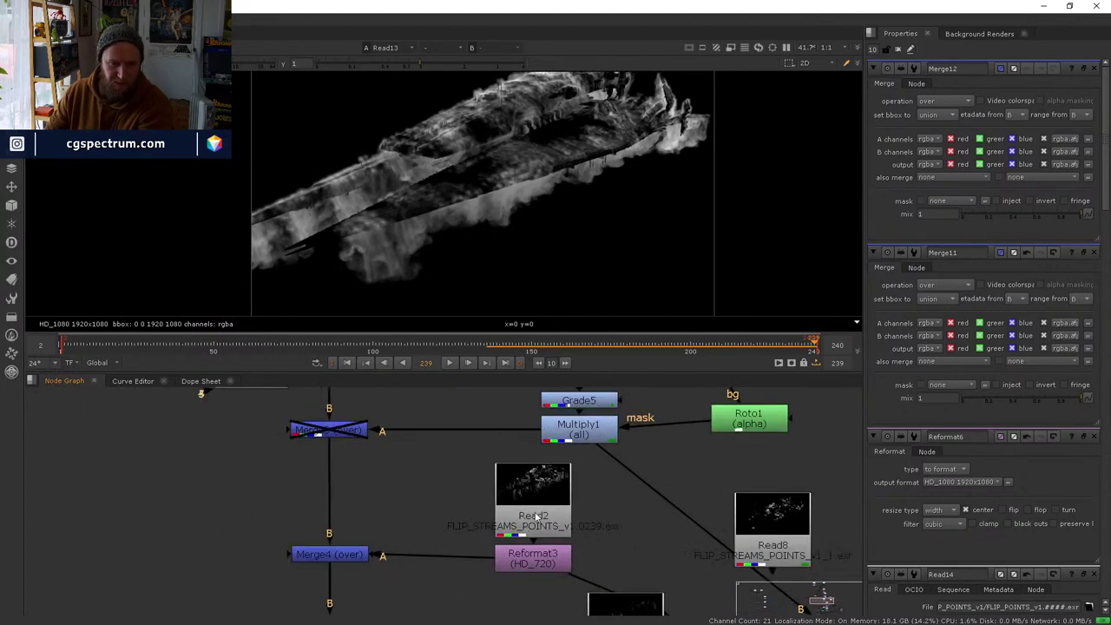
scroll(429, 529, down, 3)
scroll(527, 531, up, 3)
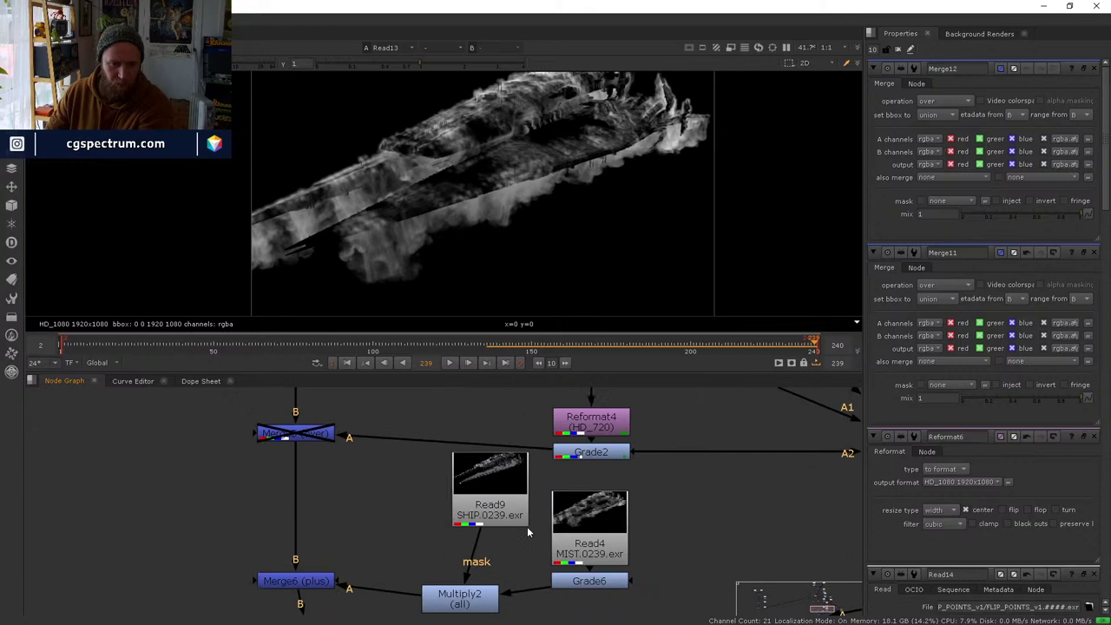
double_click(598, 521)
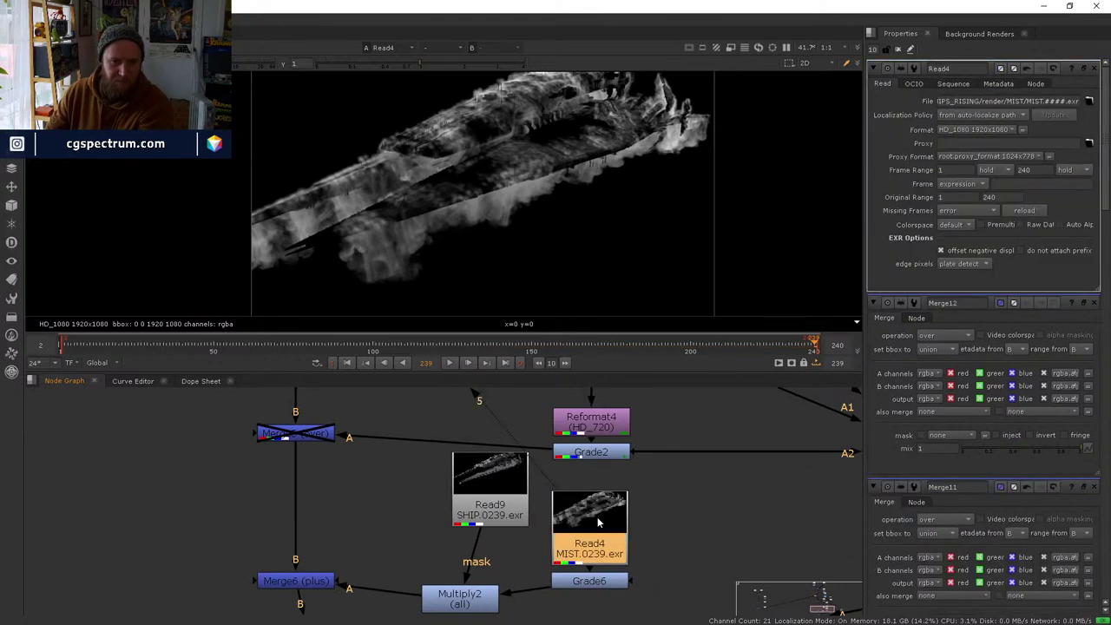
scroll(681, 510, down, 2)
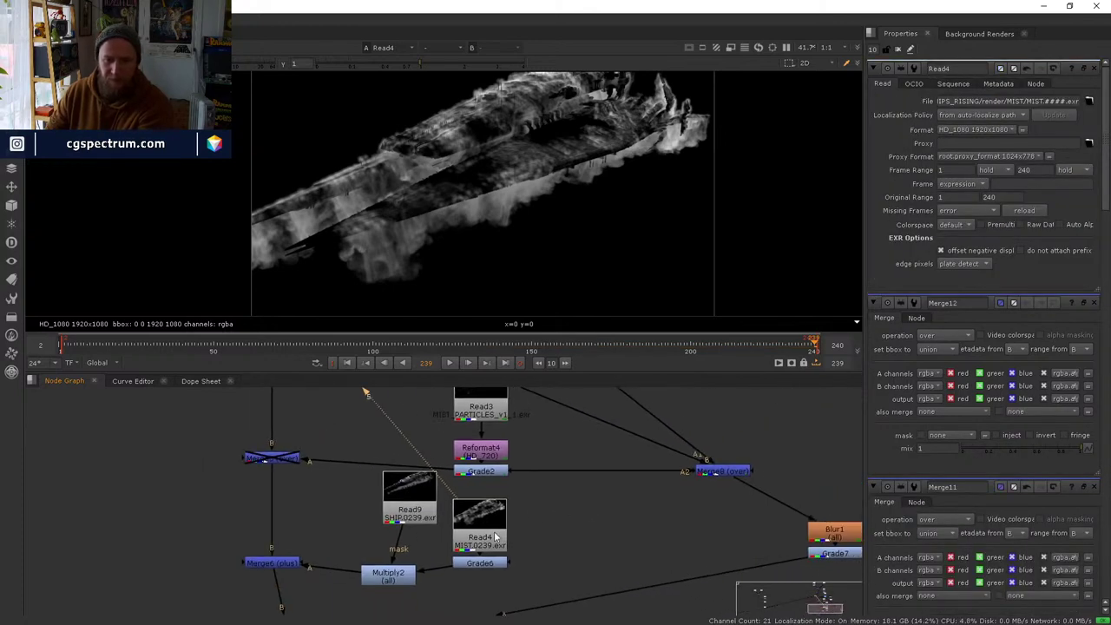
Browse the render and SPACESHIPS_RISING folders for Read4's file, then cancel without changes
click(1087, 101)
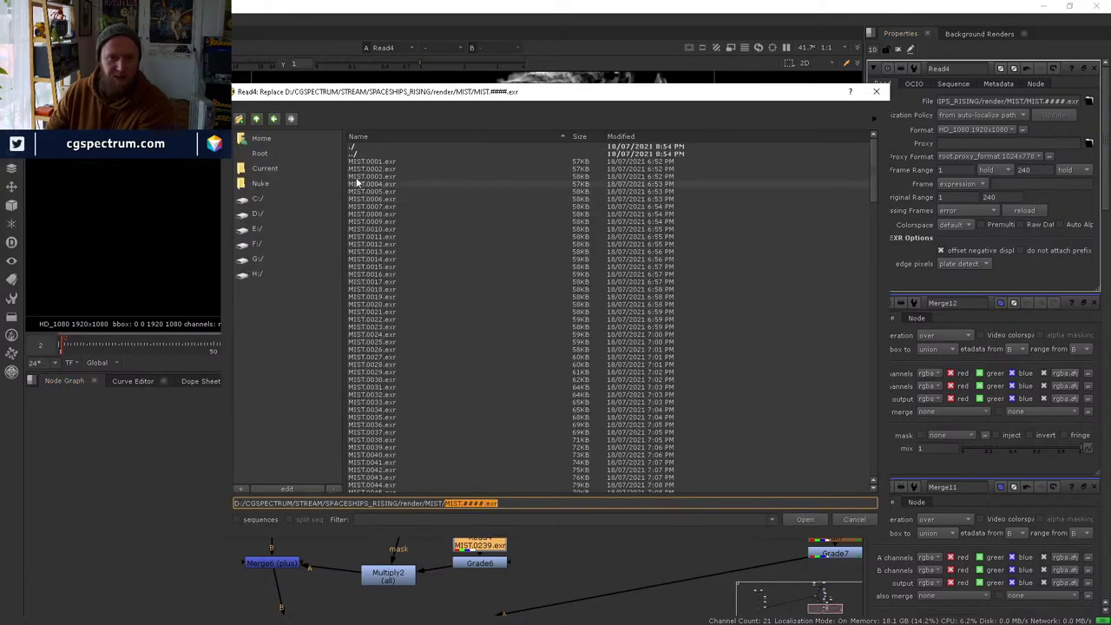
double_click(354, 153)
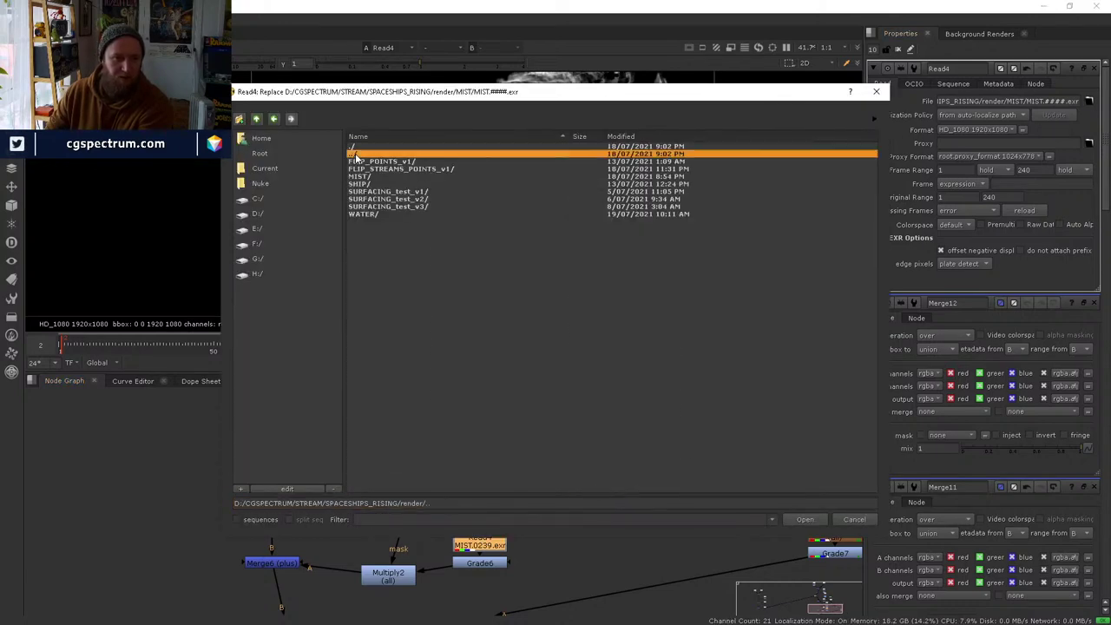
double_click(354, 155)
double_click(360, 184)
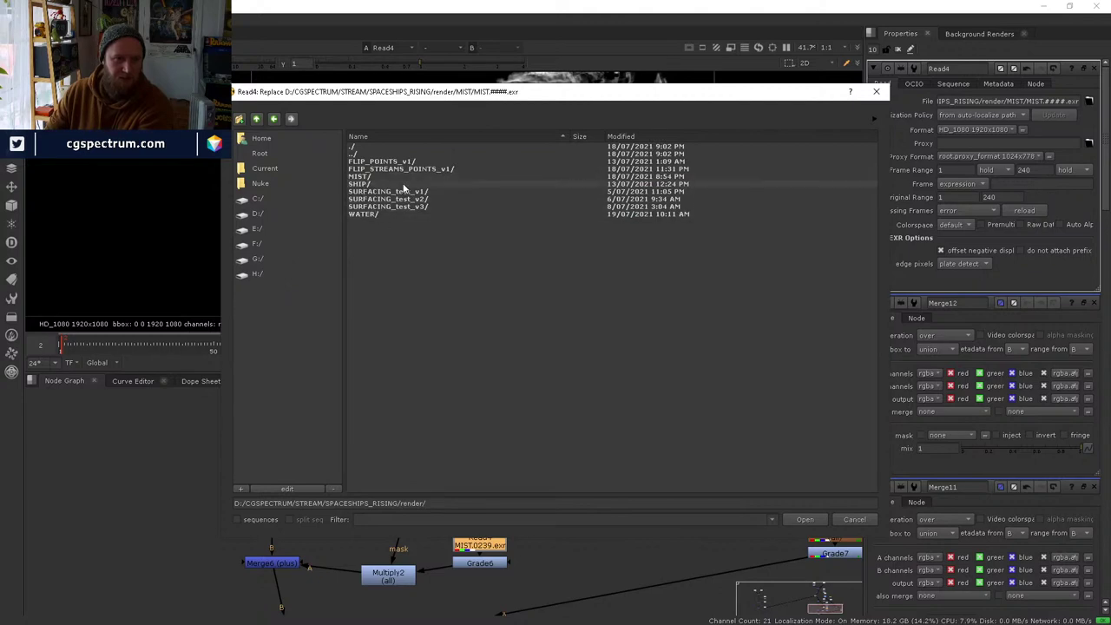
double_click(355, 154)
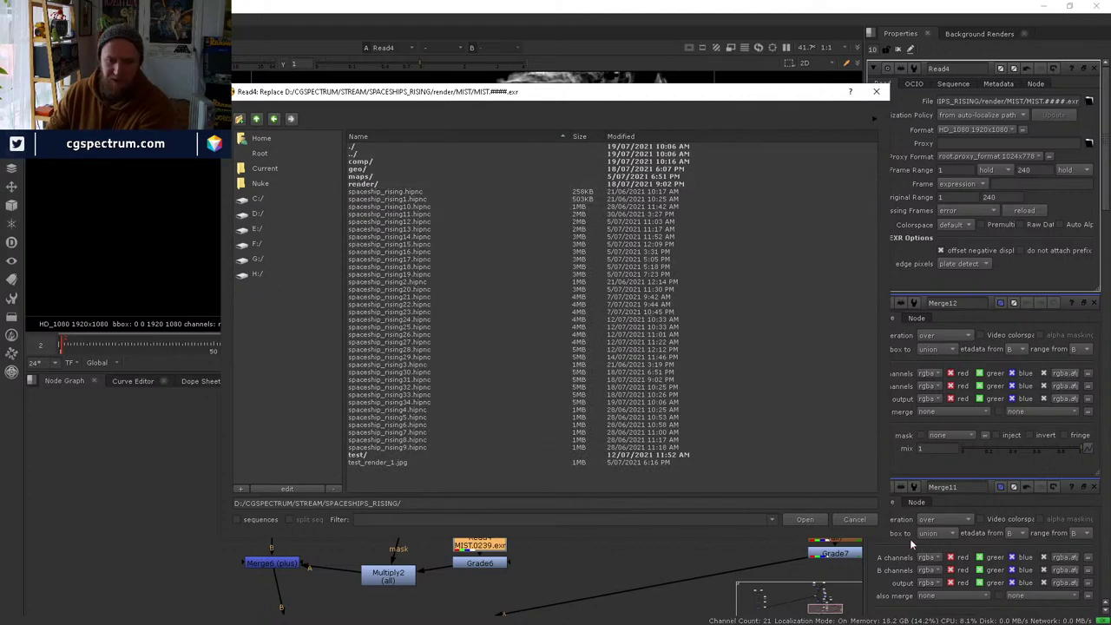
click(864, 519)
scroll(311, 516, down, 3)
middle_drag(311, 516, 458, 516)
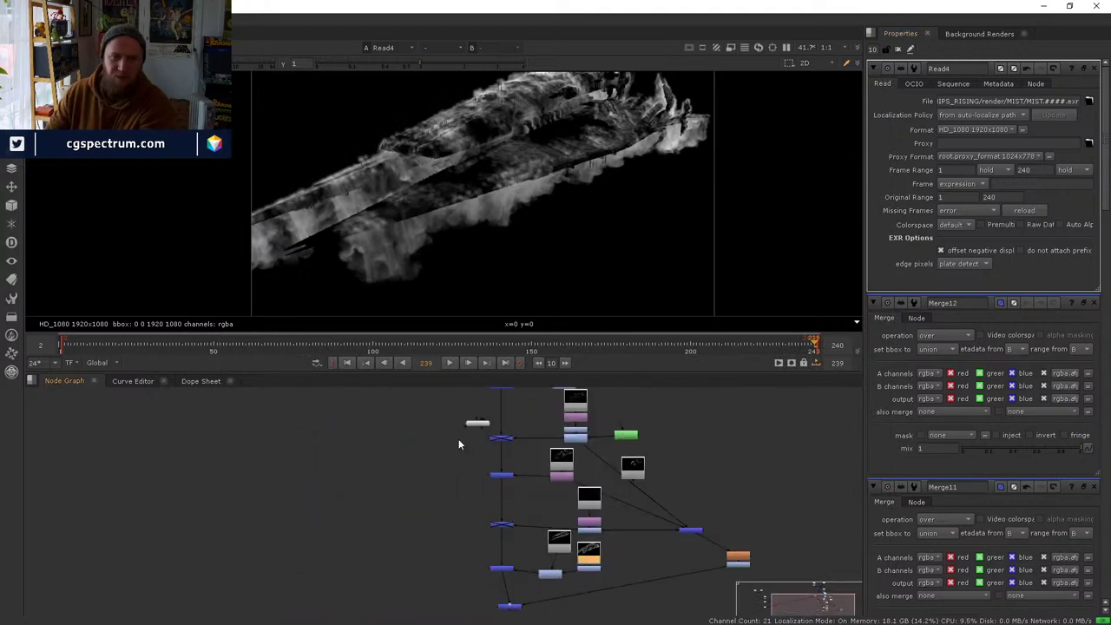
middle_drag(471, 454, 668, 482)
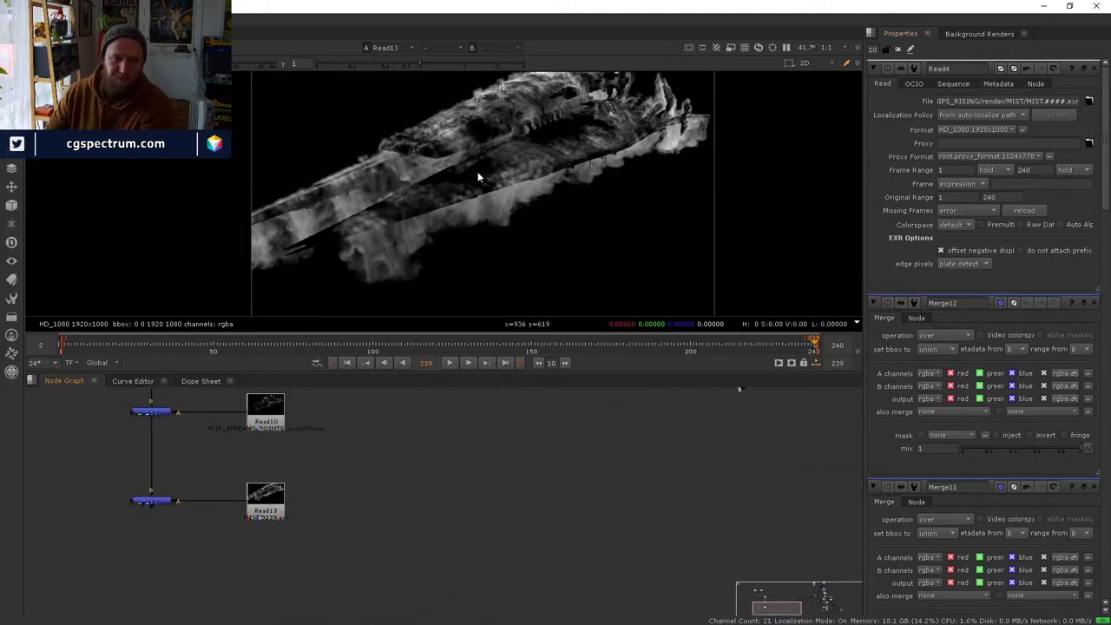
scroll(695, 181, up, 5)
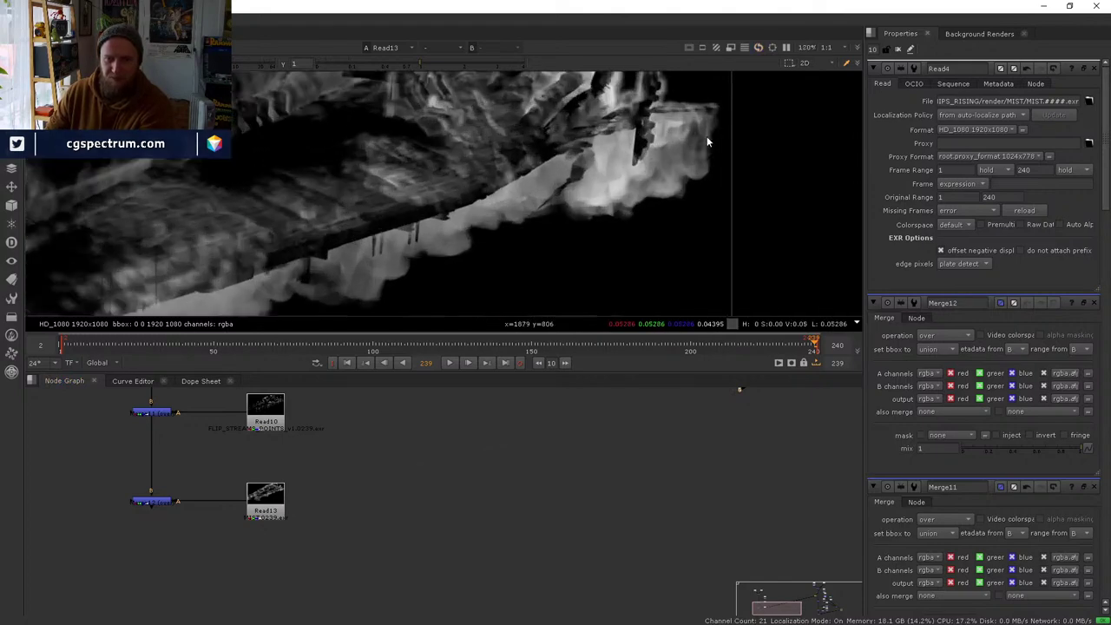
scroll(650, 200, down, 3)
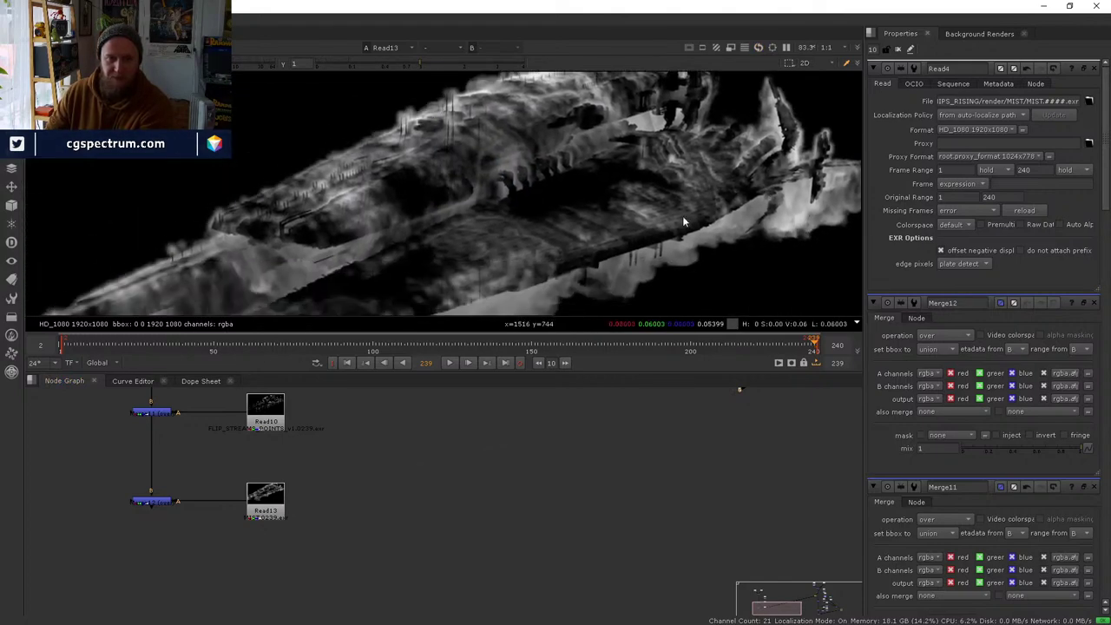
middle_drag(659, 210, 573, 217)
click(401, 363)
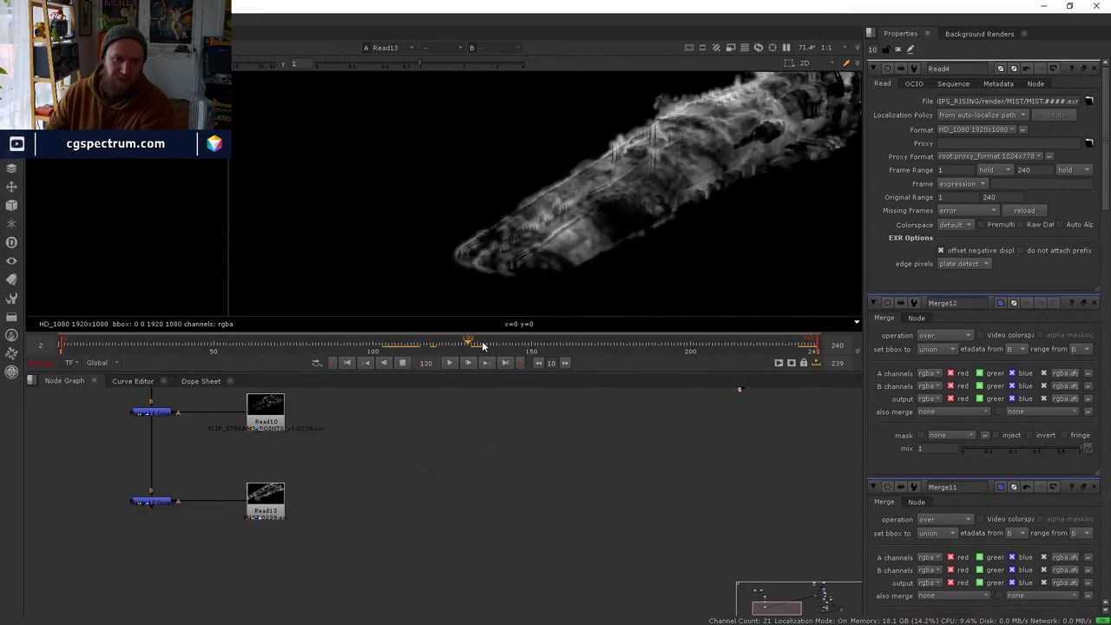
click(456, 364)
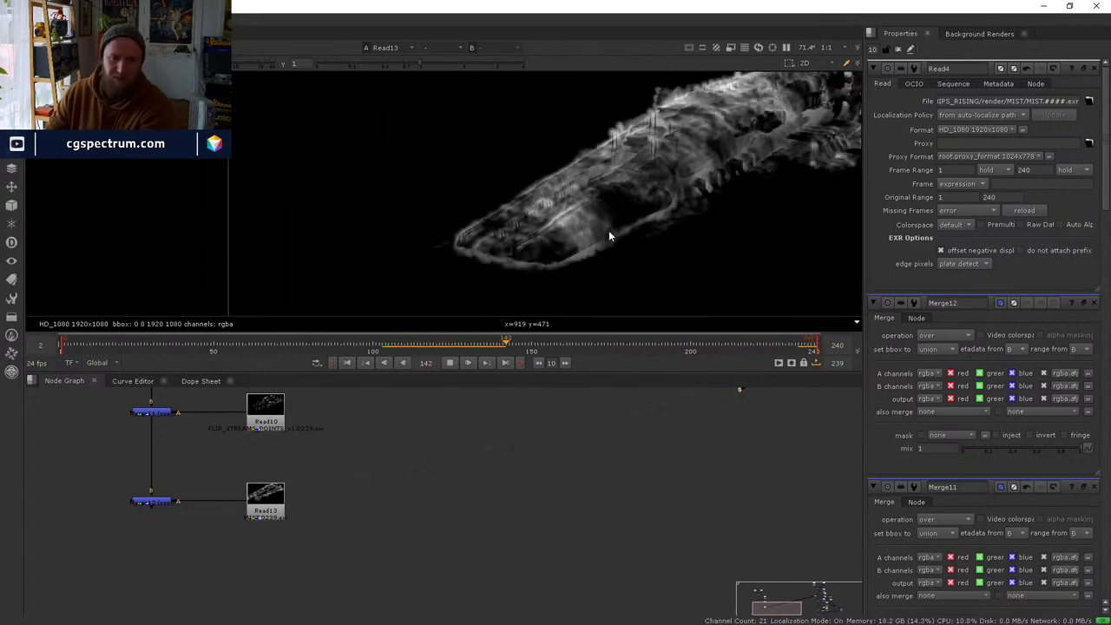
scroll(506, 212, up, 6)
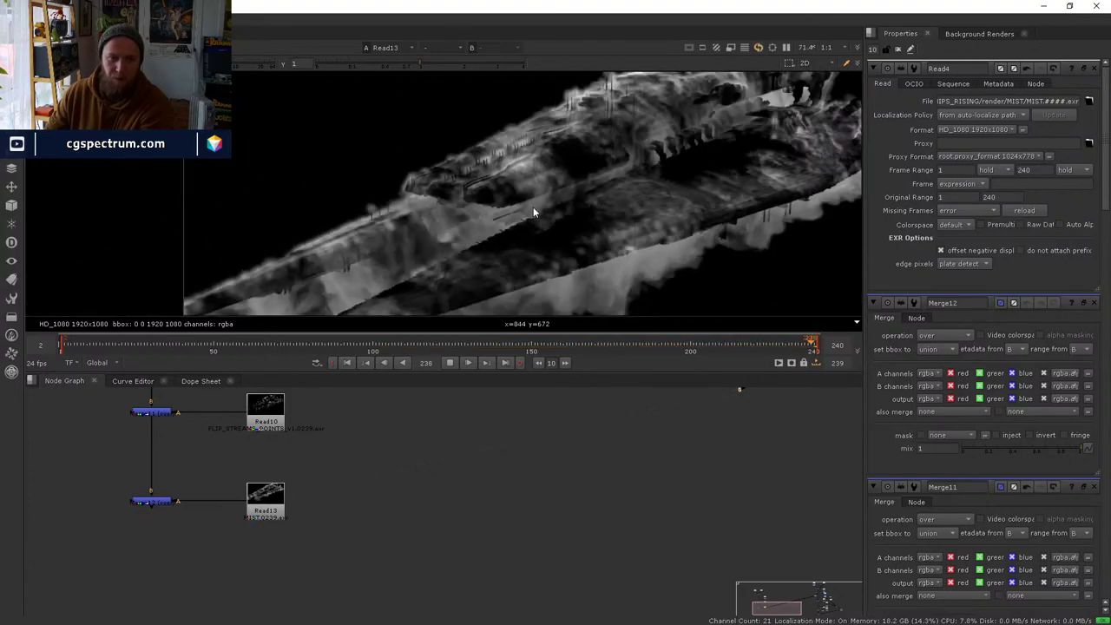
scroll(571, 248, down, 5)
click(536, 348)
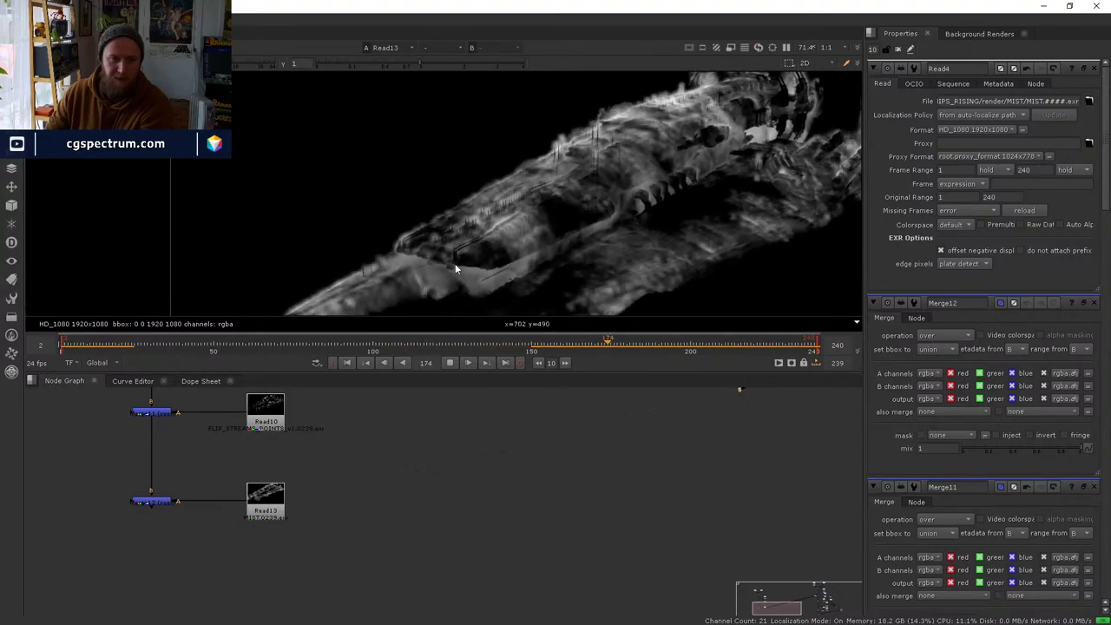
scroll(405, 258, up, 3)
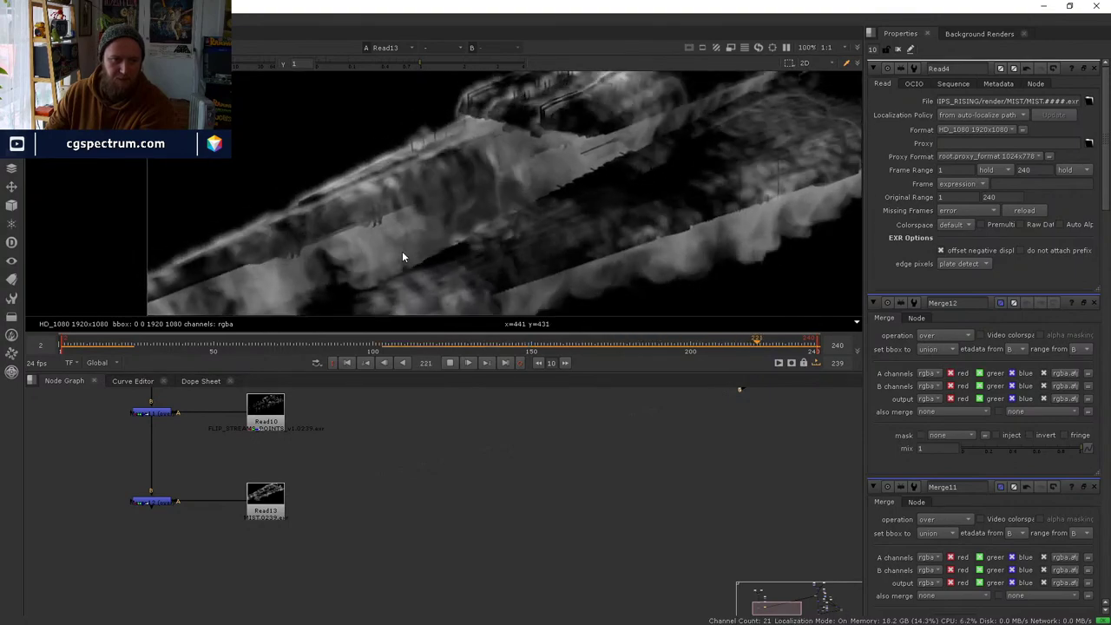
scroll(495, 308, down, 1)
click(546, 345)
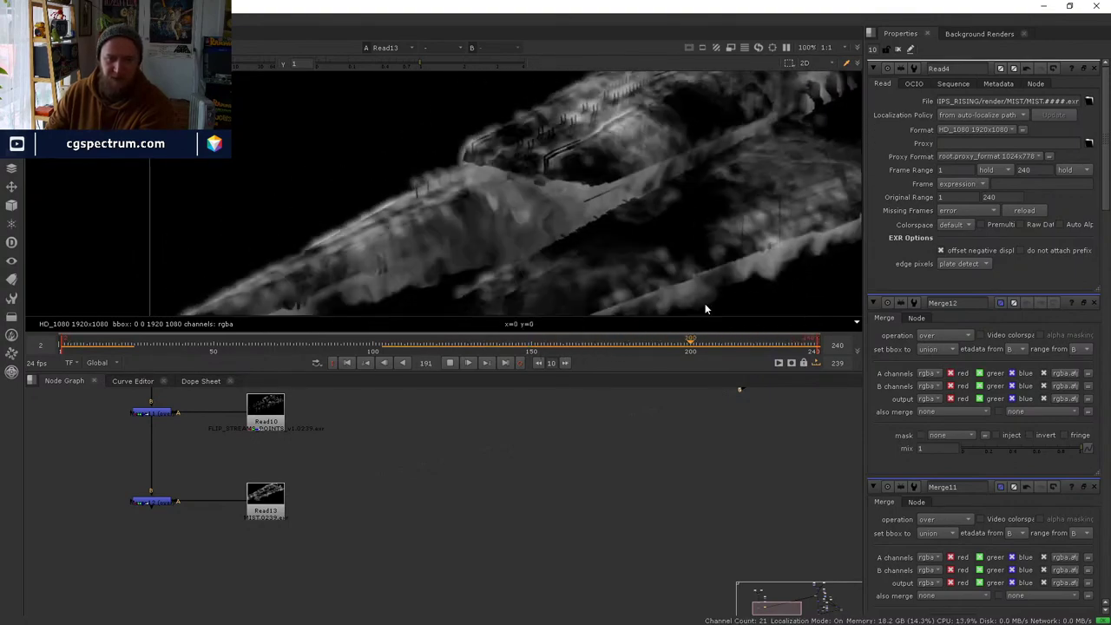
click(665, 348)
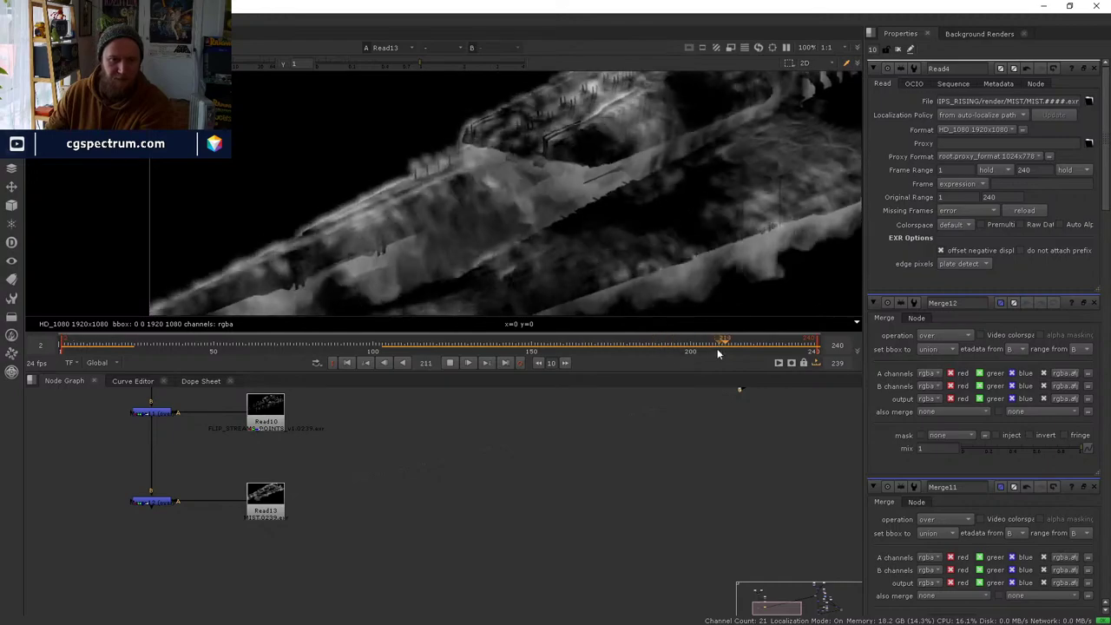
click(449, 365)
drag(568, 345, 802, 345)
scroll(631, 259, down, 2)
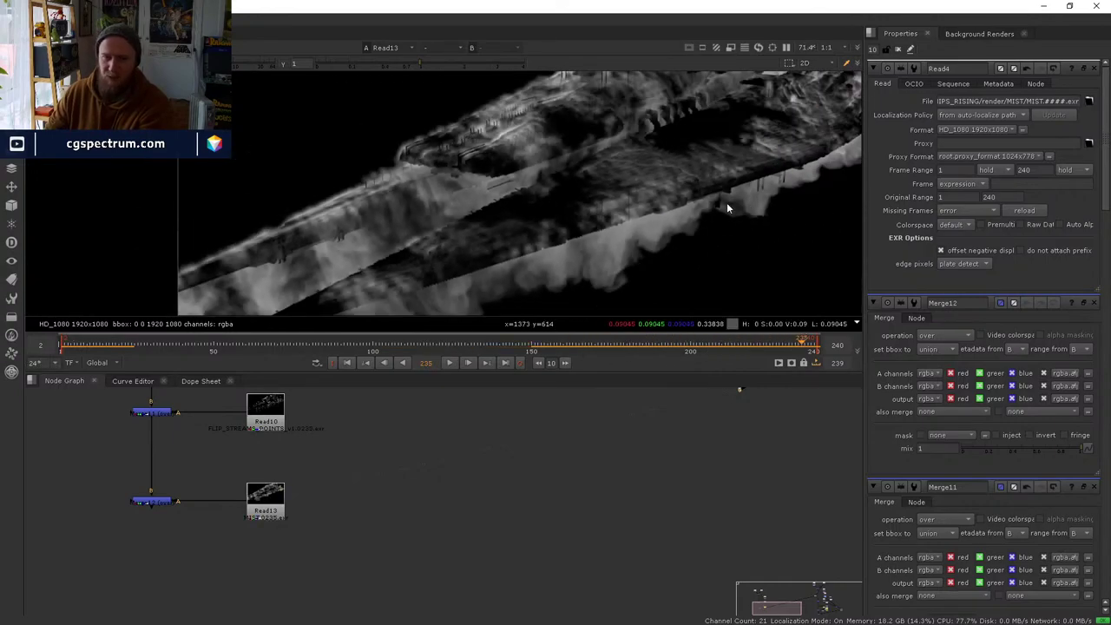
View the lower merge composite, zoom in on the ship's deck and scrub to late frames
click(152, 502)
key(1)
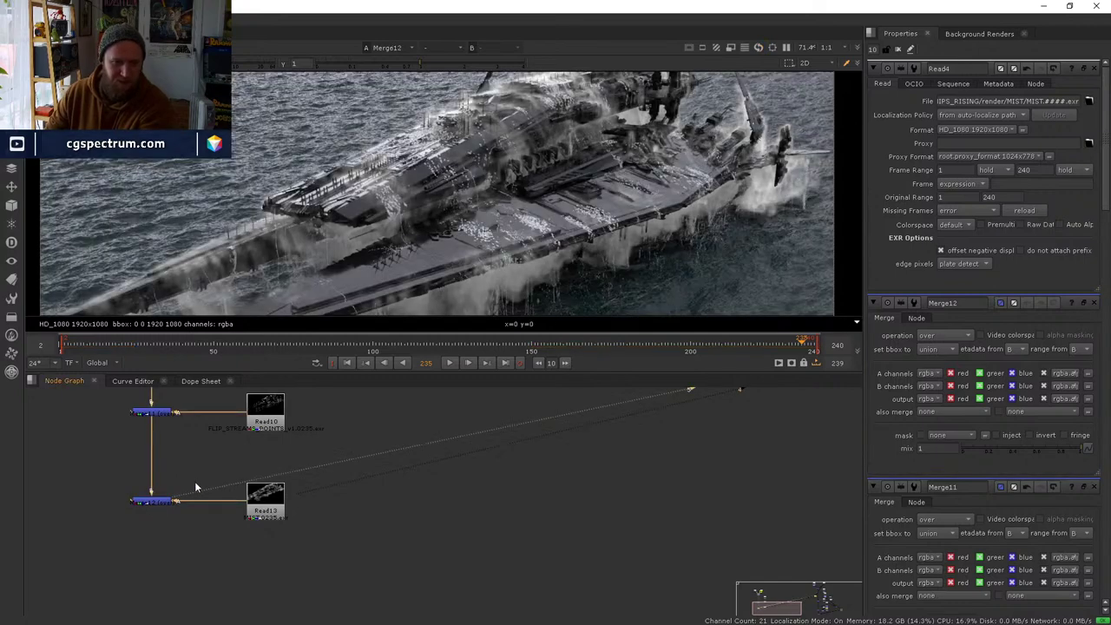
middle_drag(516, 237, 626, 204)
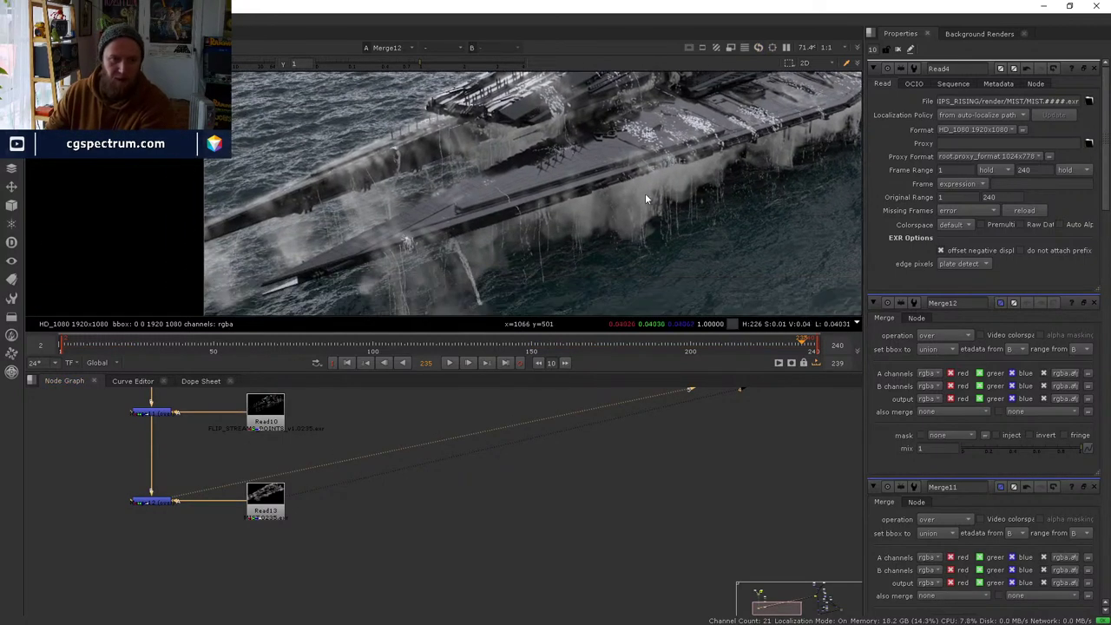
scroll(644, 199, up, 2)
middle_drag(527, 244, 362, 219)
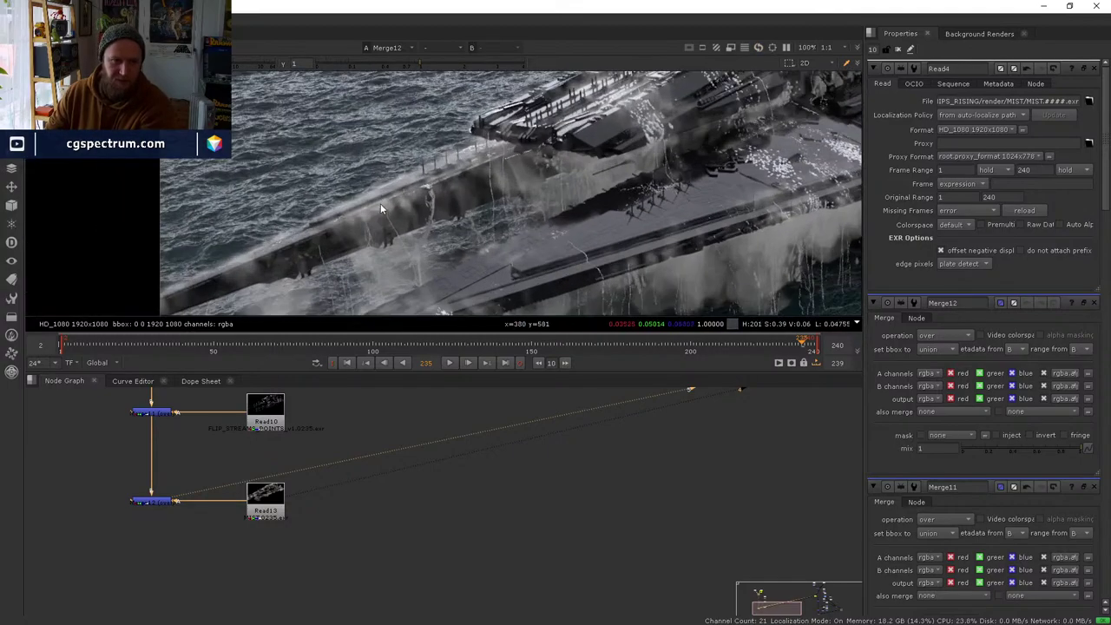
click(445, 363)
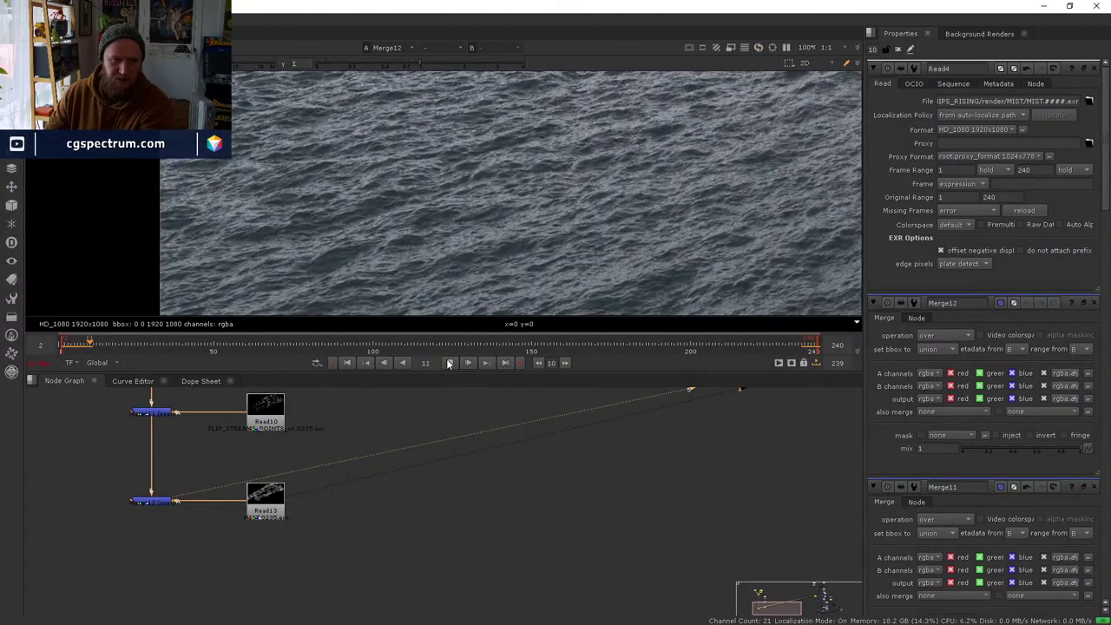
drag(486, 344, 782, 343)
scroll(608, 217, down, 2)
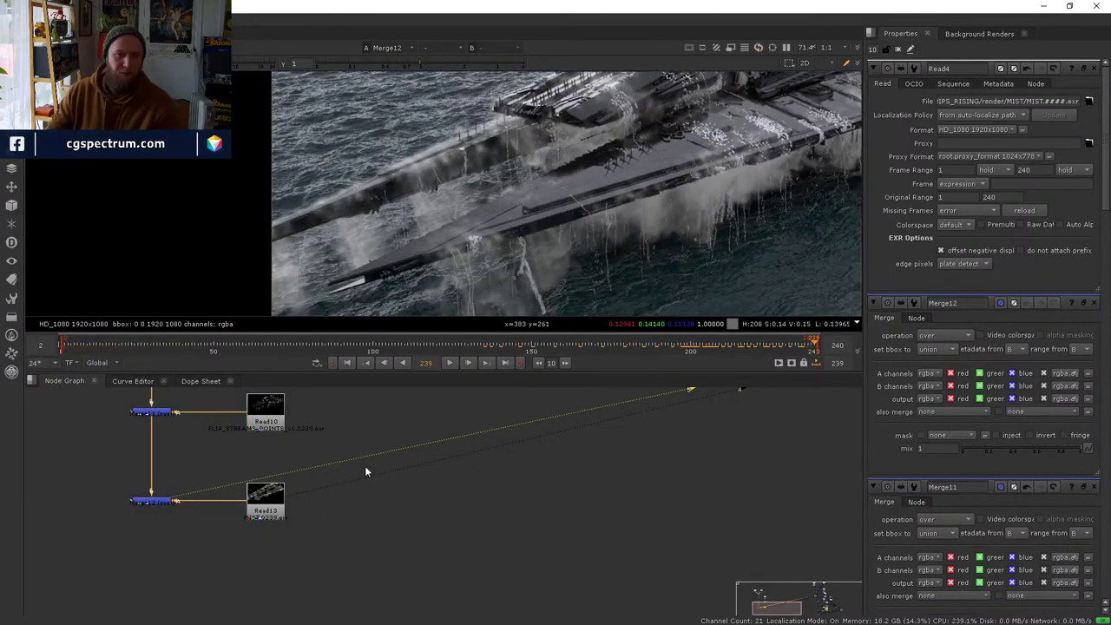
scroll(311, 522, down, 2)
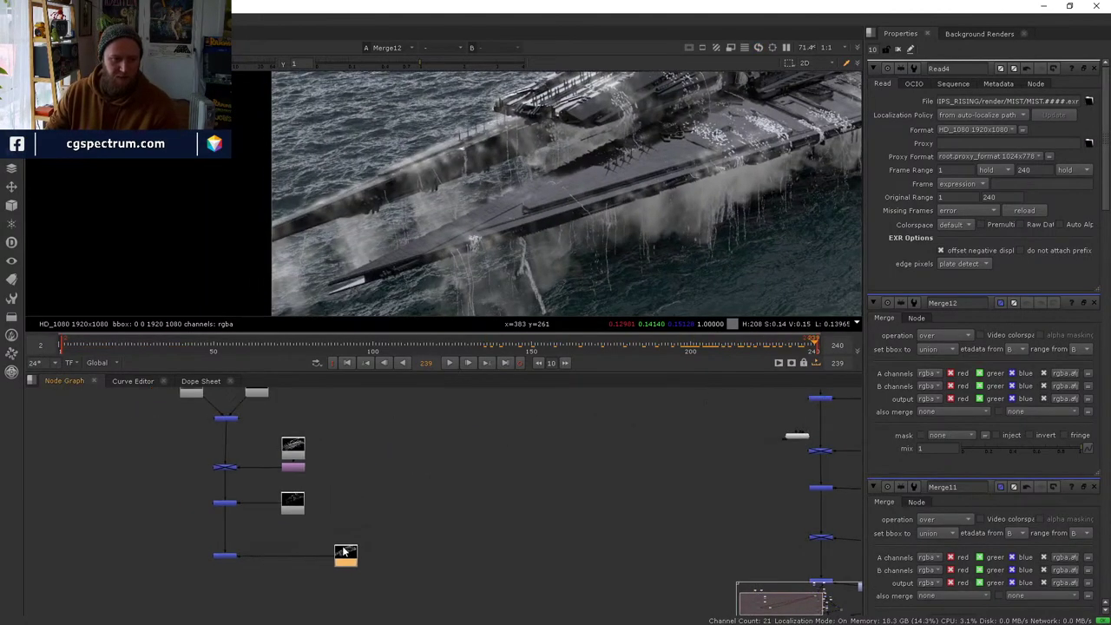
scroll(300, 452, up, 4)
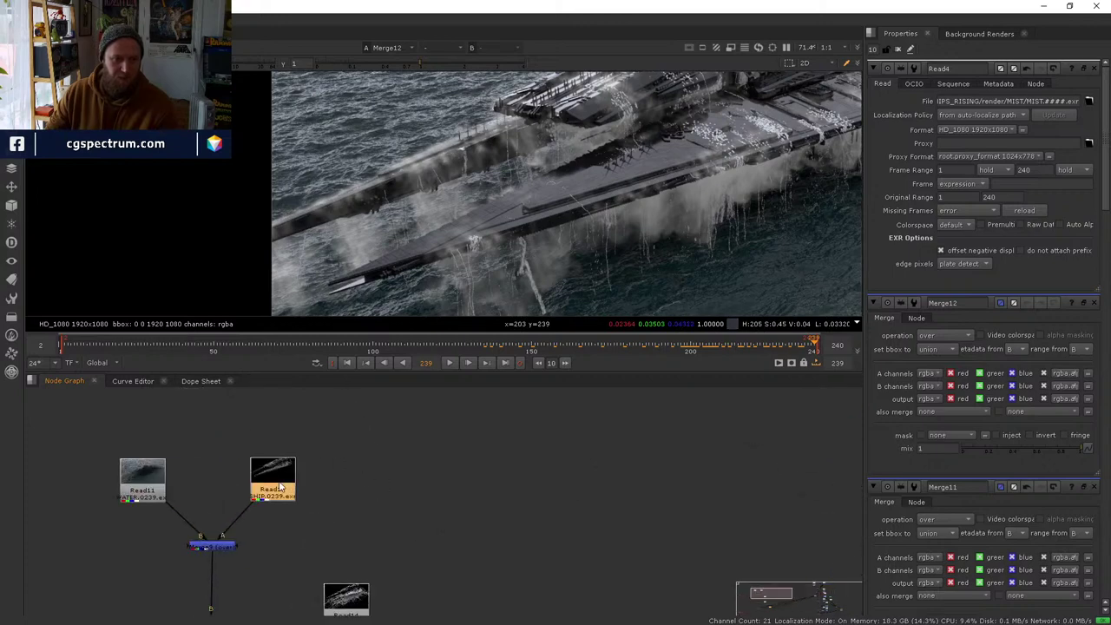
Paste a copy of the SHIP read node as Read15 near Read13
key(ctrl+v)
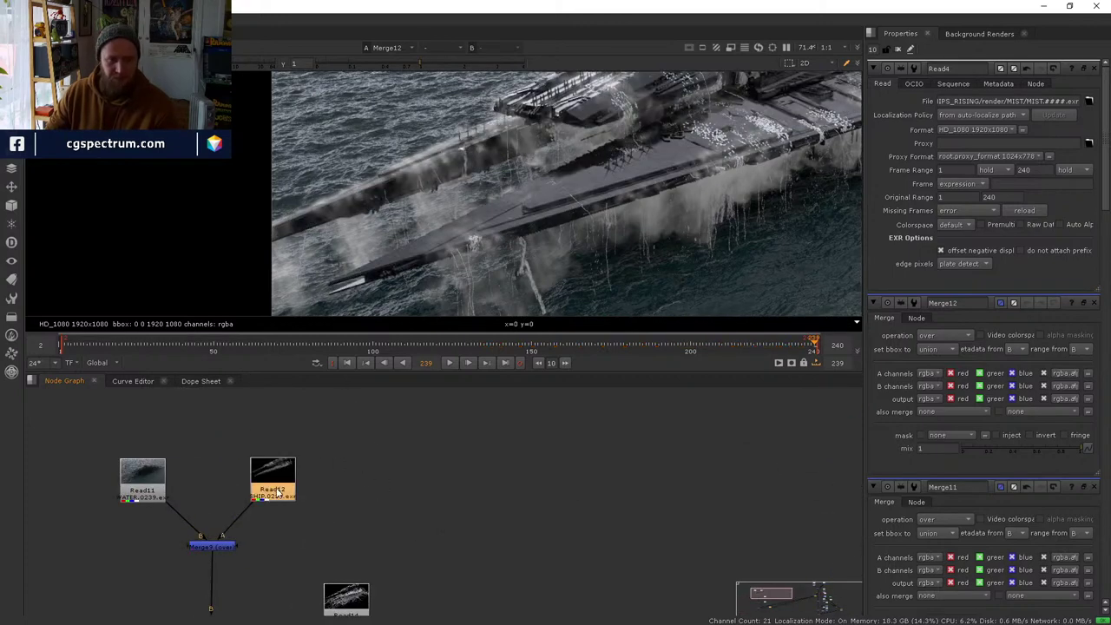
scroll(347, 521, down, 2)
middle_drag(387, 510, 368, 449)
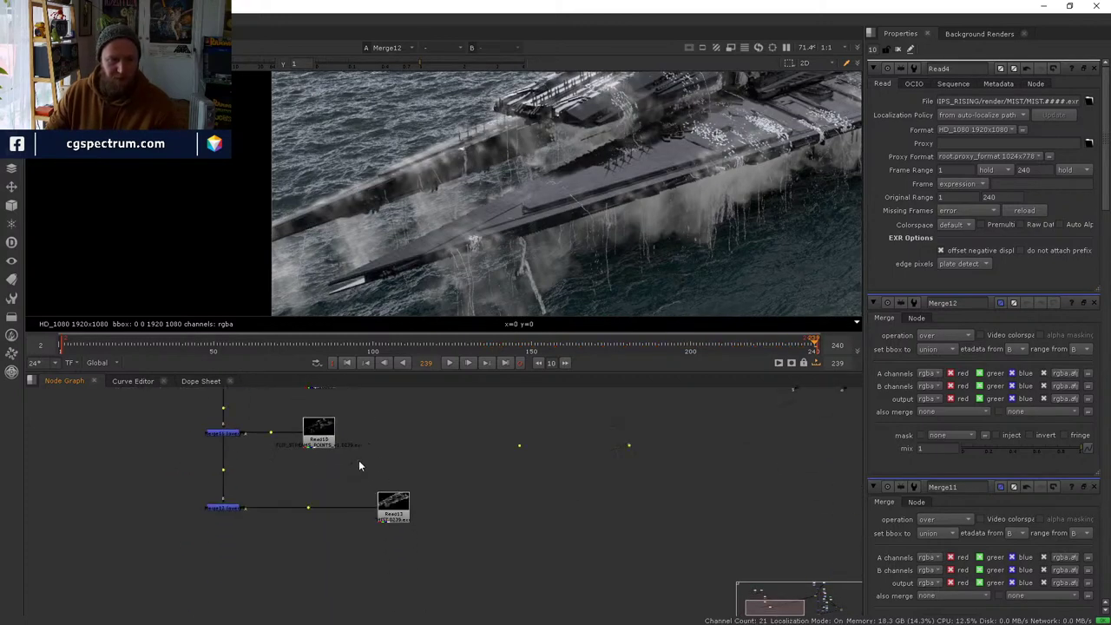
key(ctrl+v)
scroll(356, 460, up, 3)
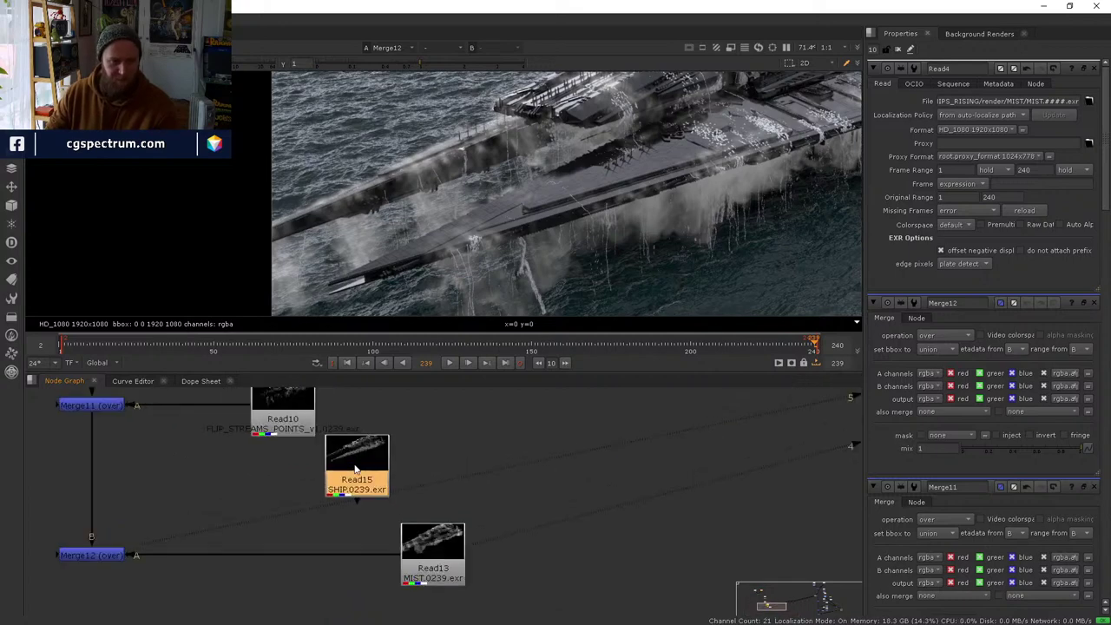
Insert a Multiply node (Multiply3) between the Read13 mist read and Merge12
middle_drag(436, 521, 427, 457)
click(341, 542)
key(Tab)
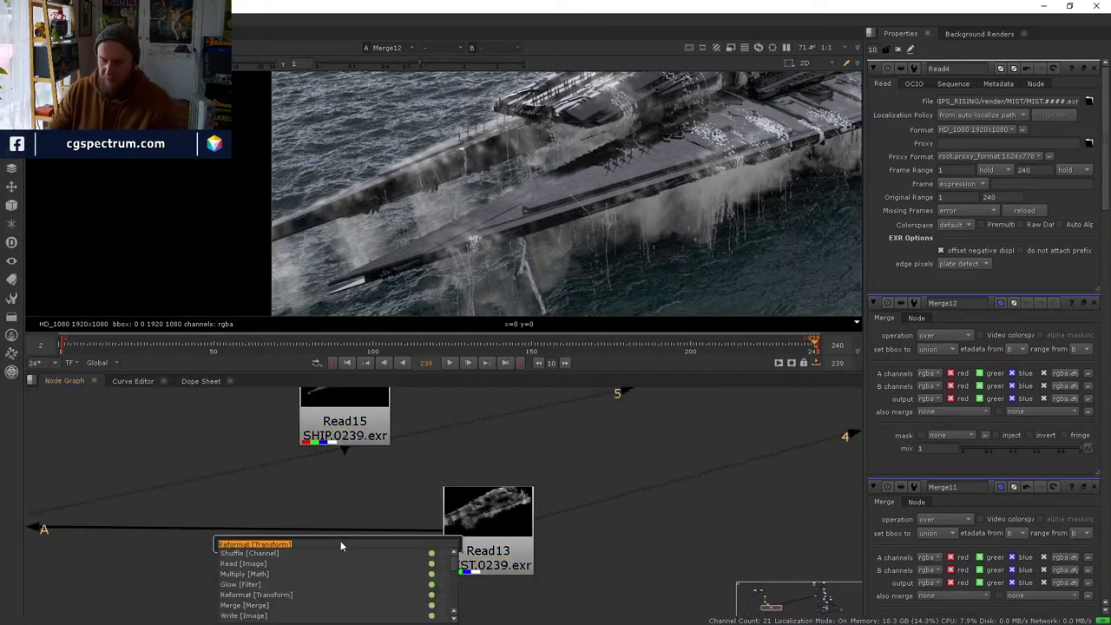
text(mul)
key(Return)
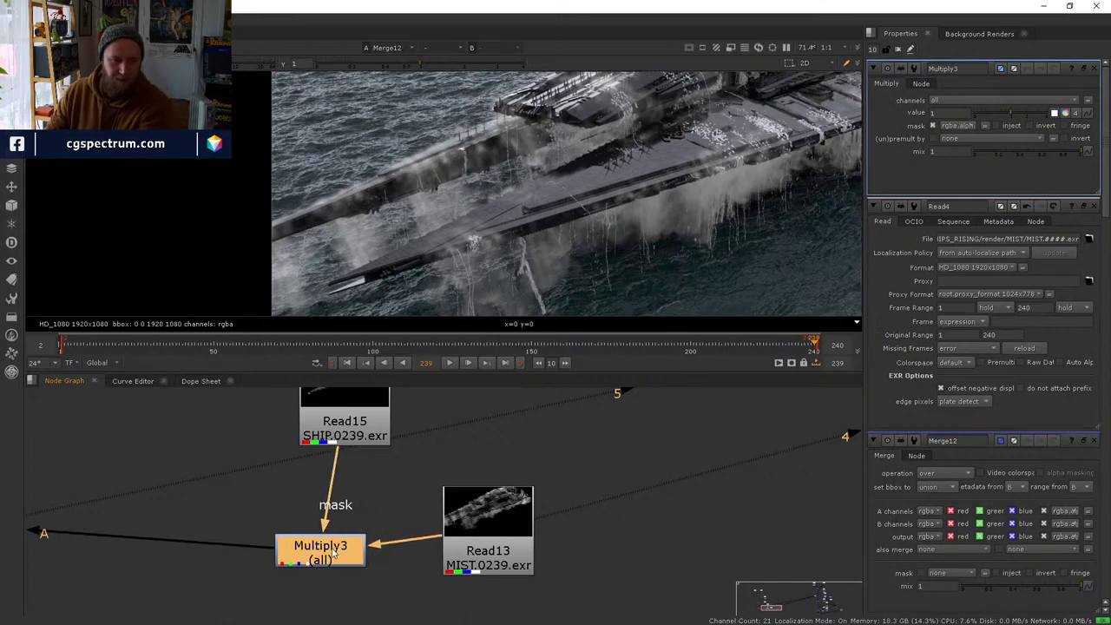
drag(333, 553, 355, 544)
key(1)
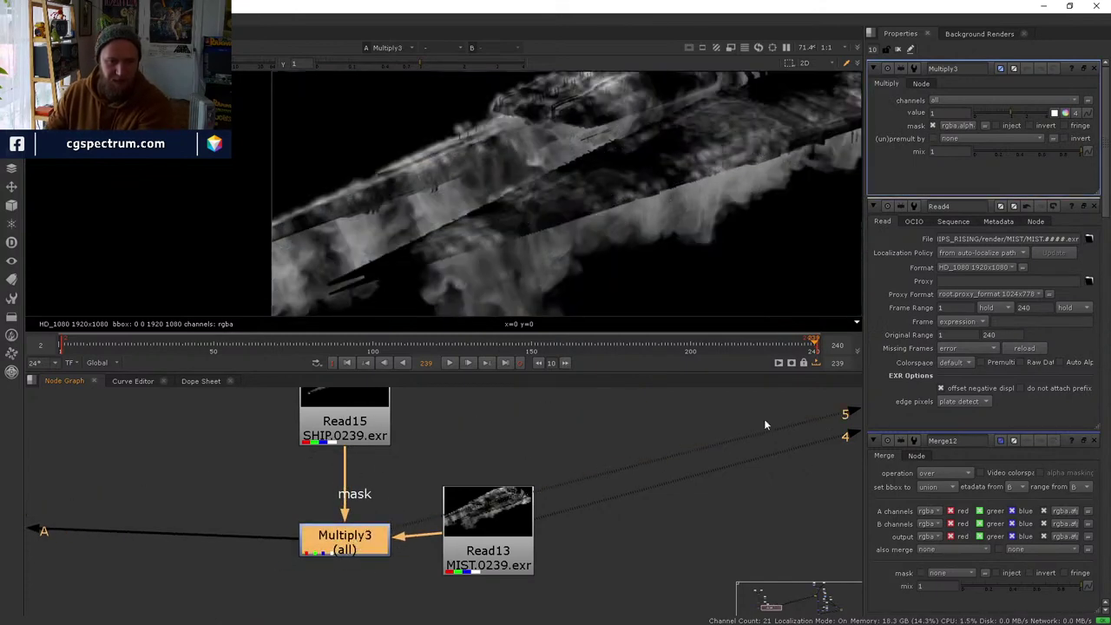
Mask Multiply3 with Read15 and tune its value to about 0.1, checking frame 175
scroll(765, 424, up, 2)
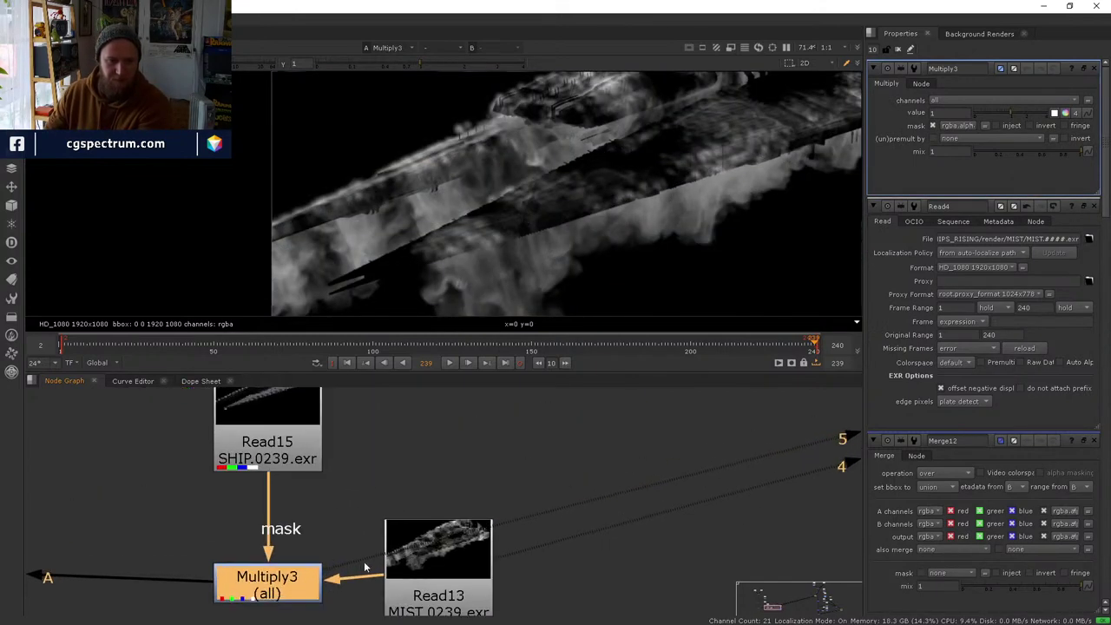
click(287, 466)
middle_drag(335, 564, 359, 489)
click(311, 551)
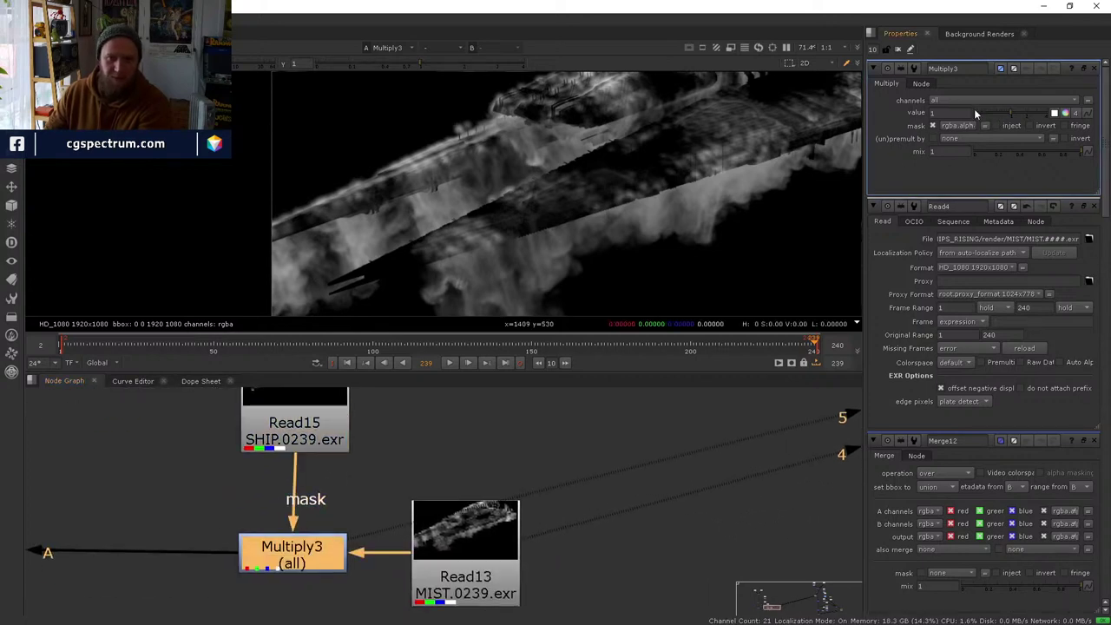
mouse_move(973, 109)
mouse_down()
mouse_move(957, 110)
mouse_move(990, 111)
mouse_move(963, 112)
mouse_up()
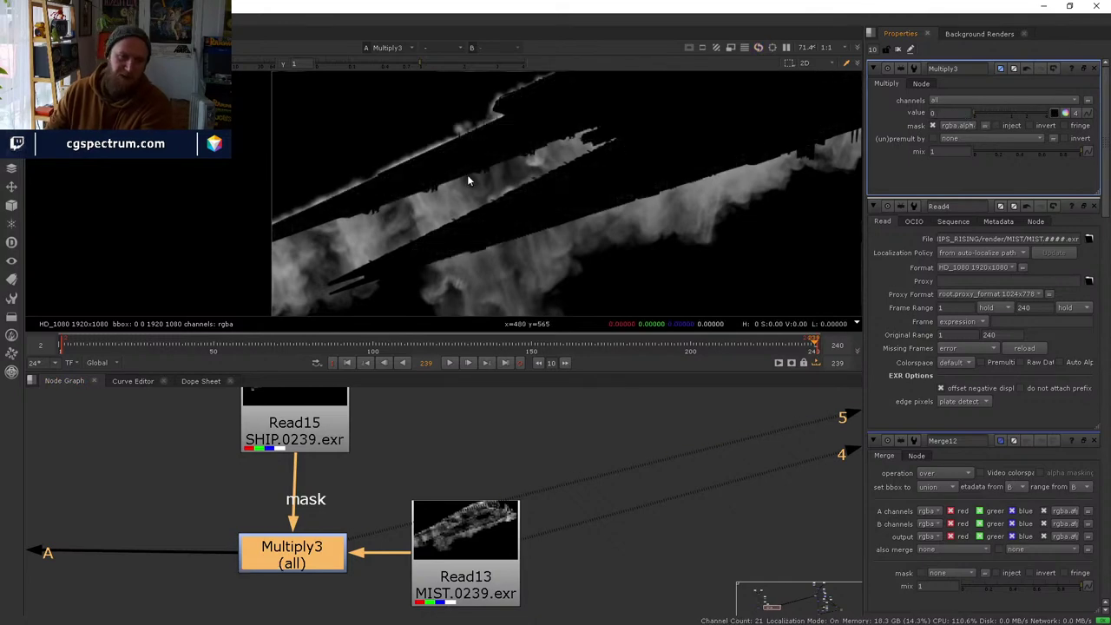
scroll(466, 179, down, 3)
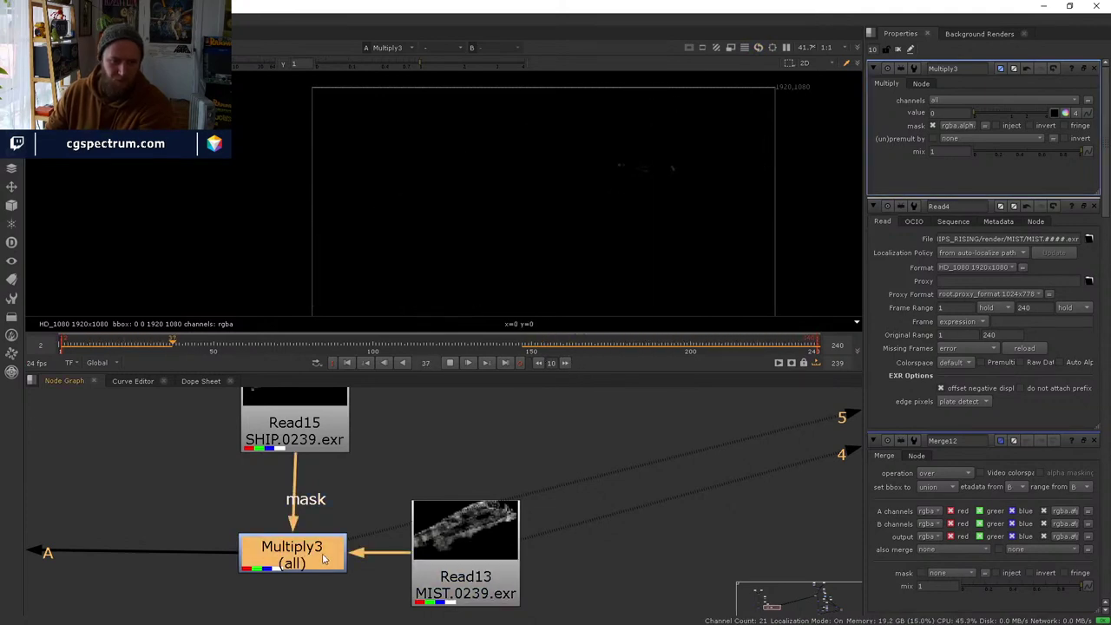
click(558, 346)
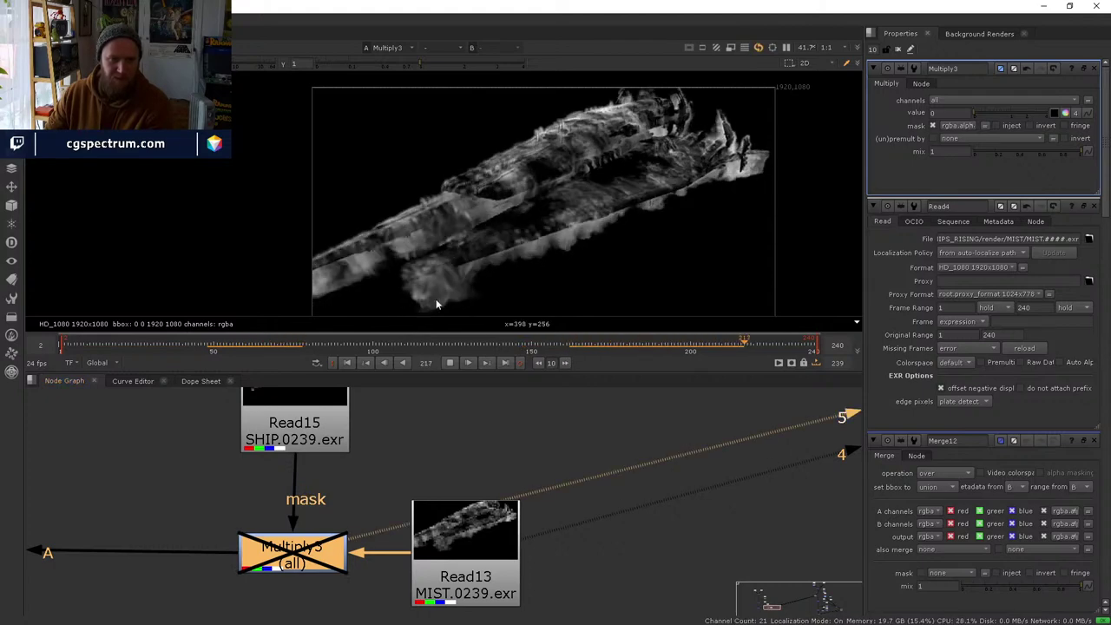
click(609, 344)
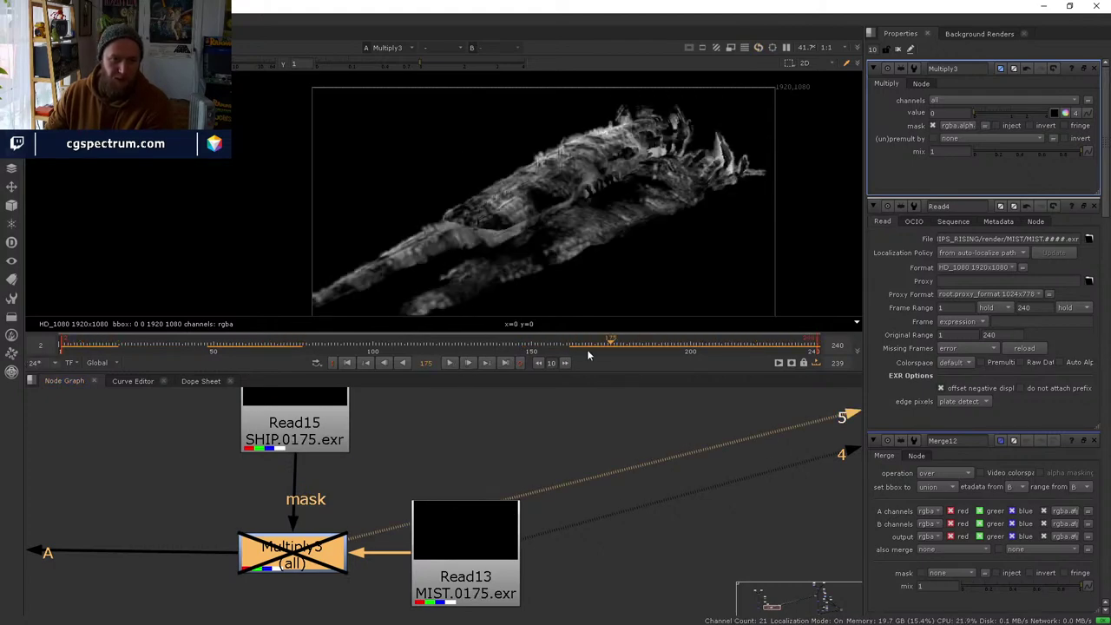
key(d)
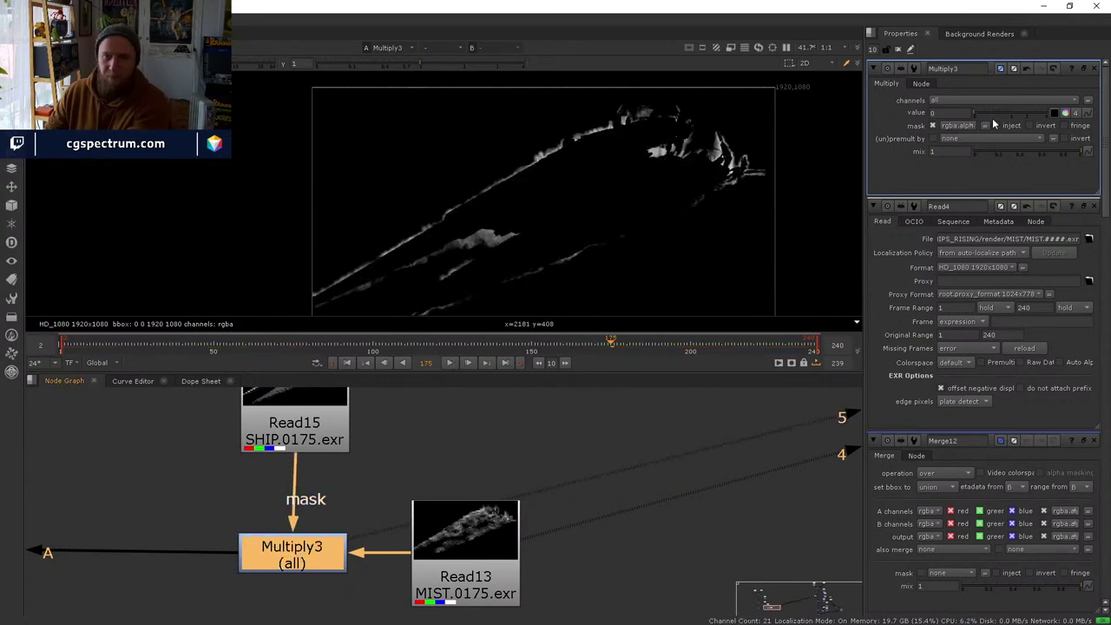
mouse_move(983, 112)
mouse_down()
mouse_move(996, 107)
mouse_move(981, 111)
mouse_up()
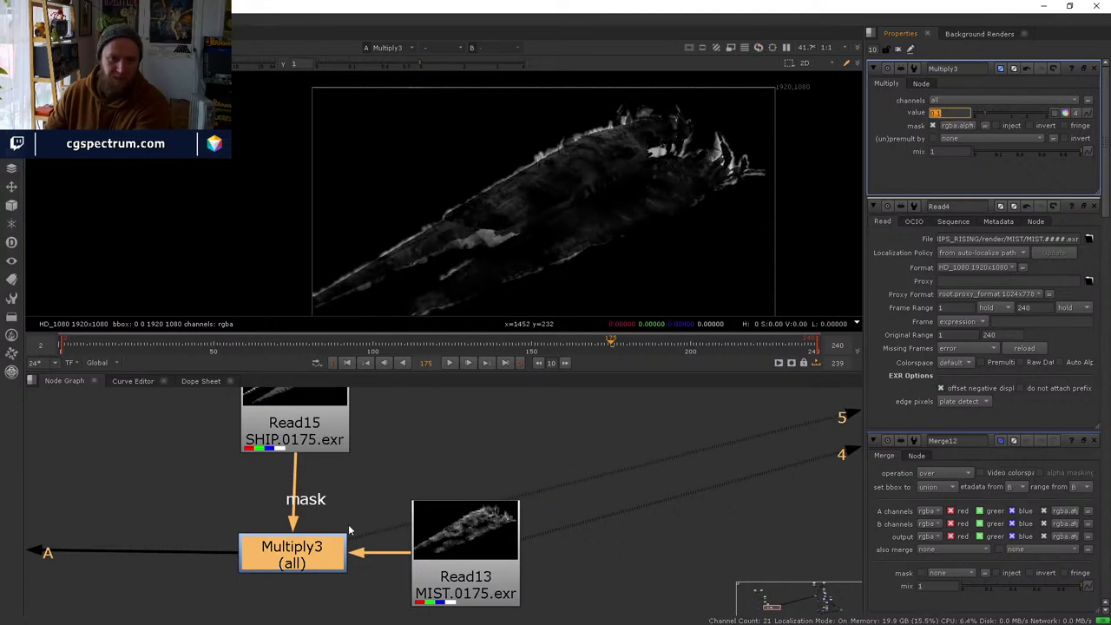
middle_drag(348, 524, 651, 466)
View the full ship composite at Merge12 and scrub the late frames
click(374, 411)
key(5)
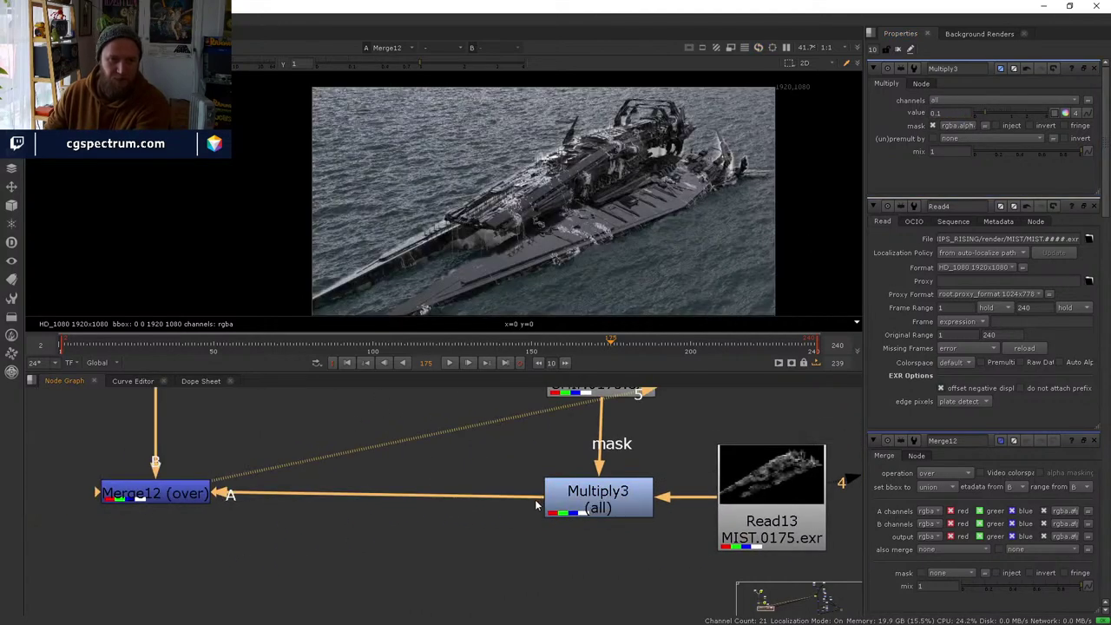
middle_drag(535, 501, 435, 521)
drag(753, 342, 774, 339)
Change Multiply3's value to 0.2 and review frames around 183–200
click(514, 512)
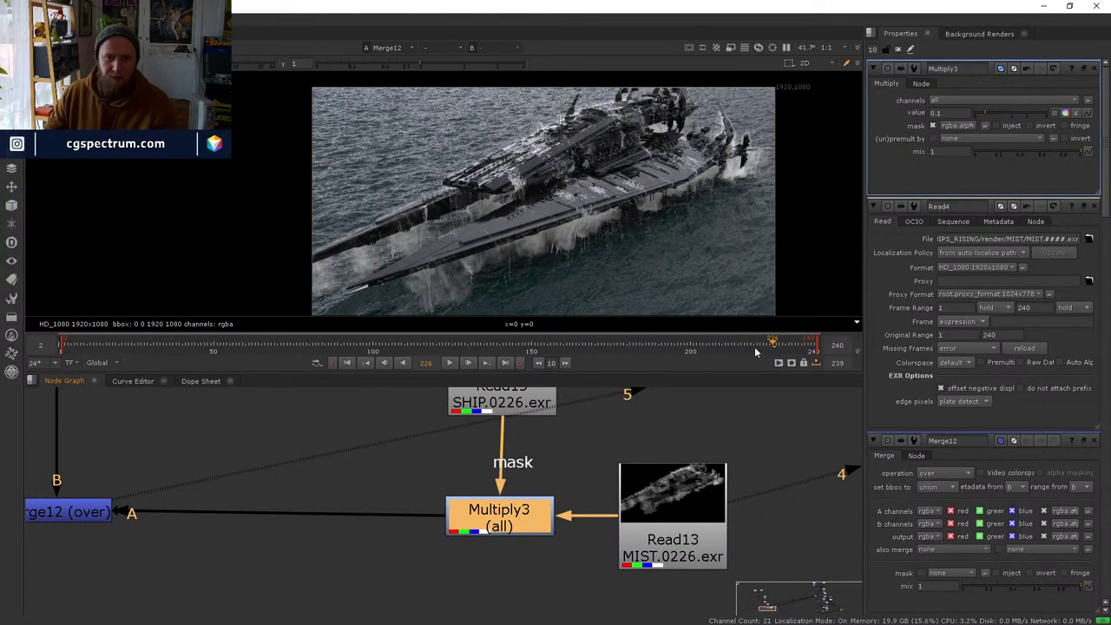
click(467, 363)
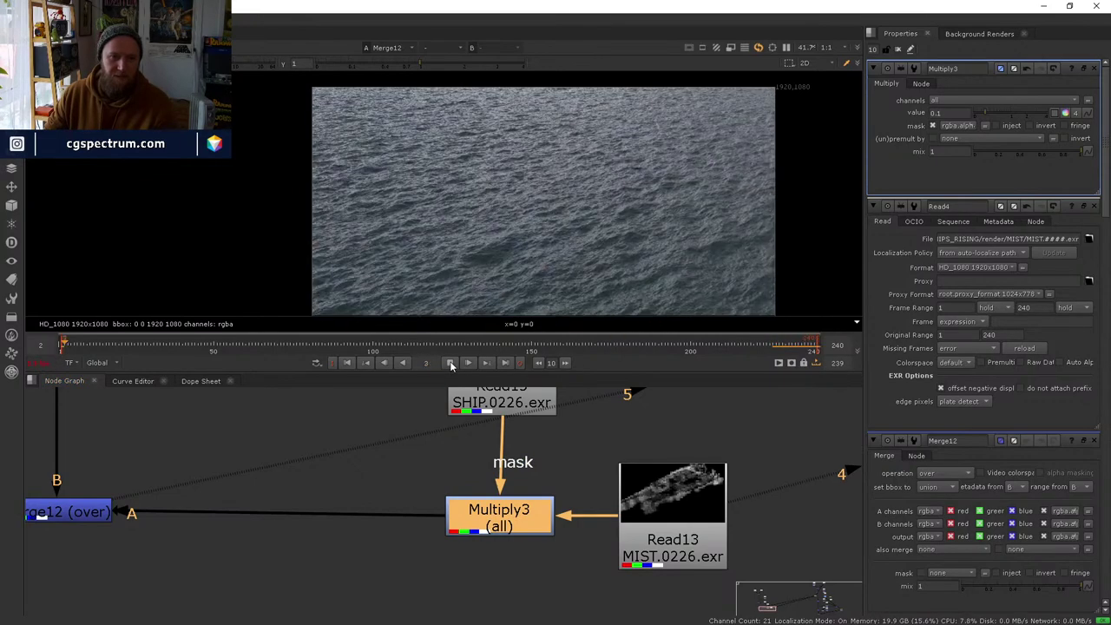
click(670, 344)
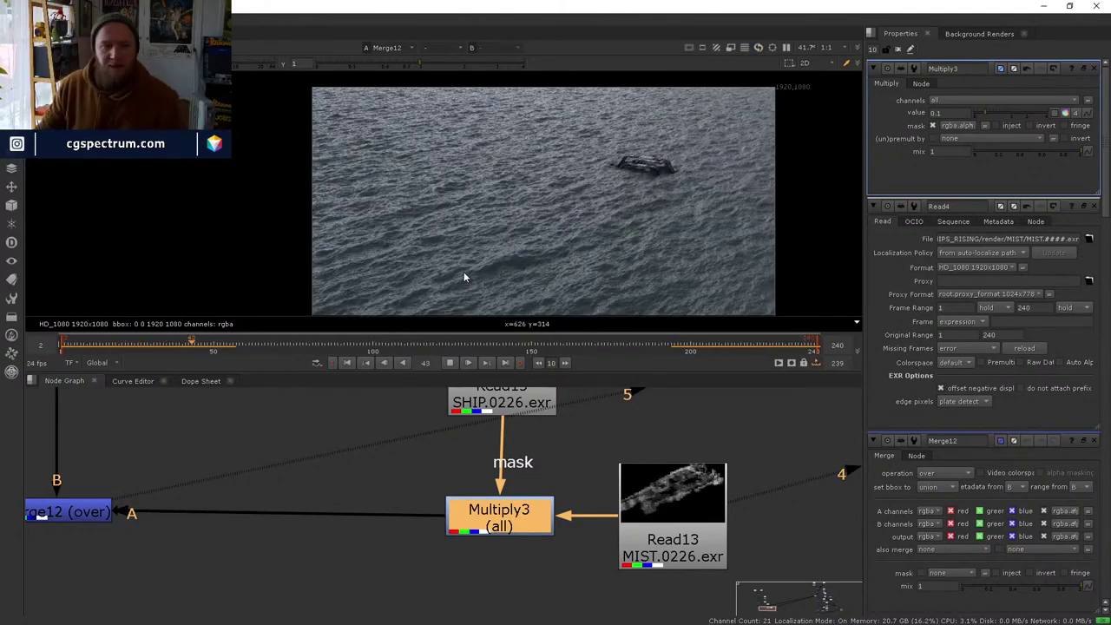
click(676, 346)
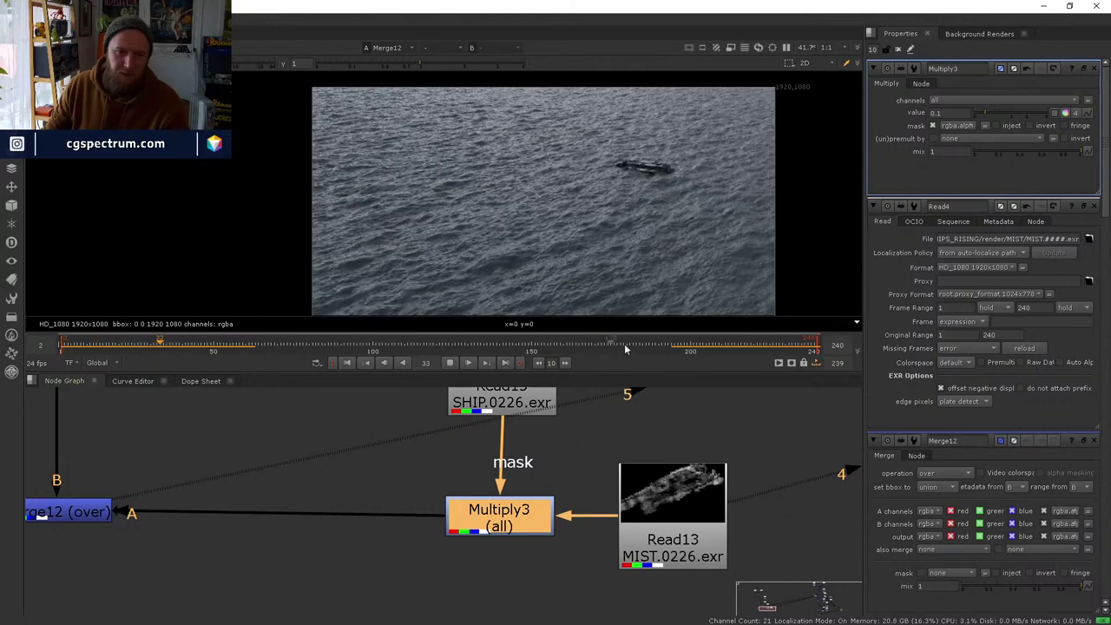
click(950, 114)
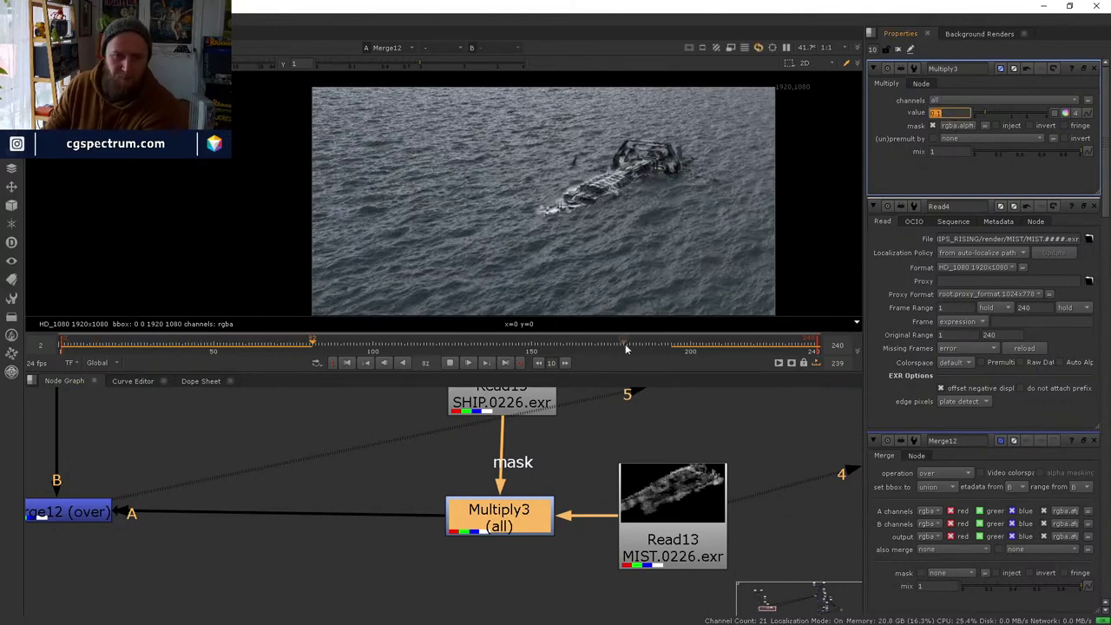
drag(625, 343, 653, 341)
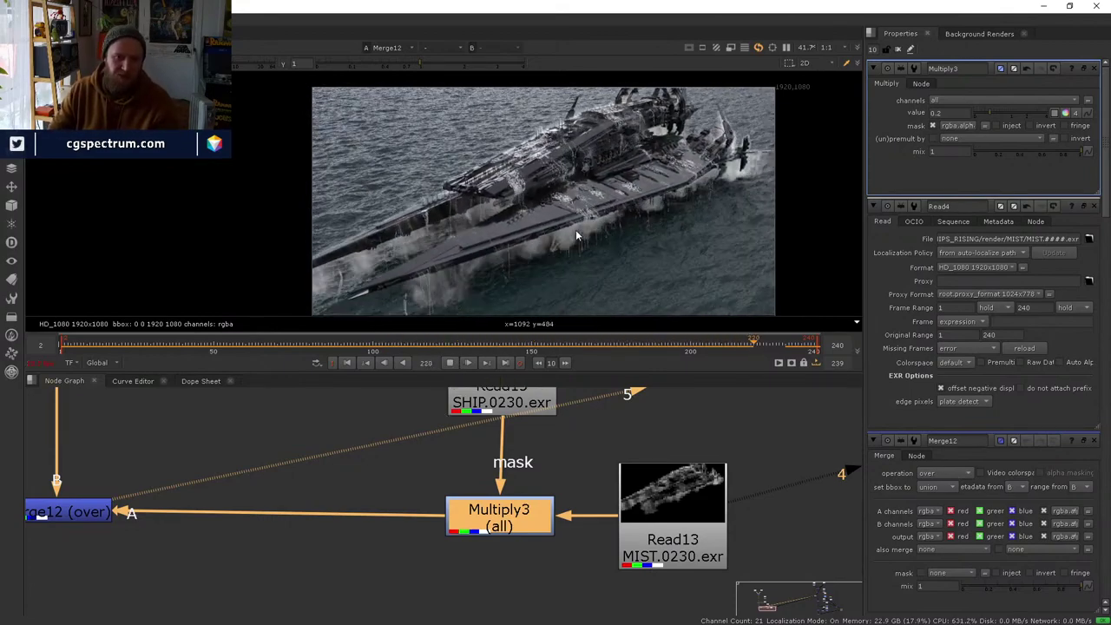
click(634, 347)
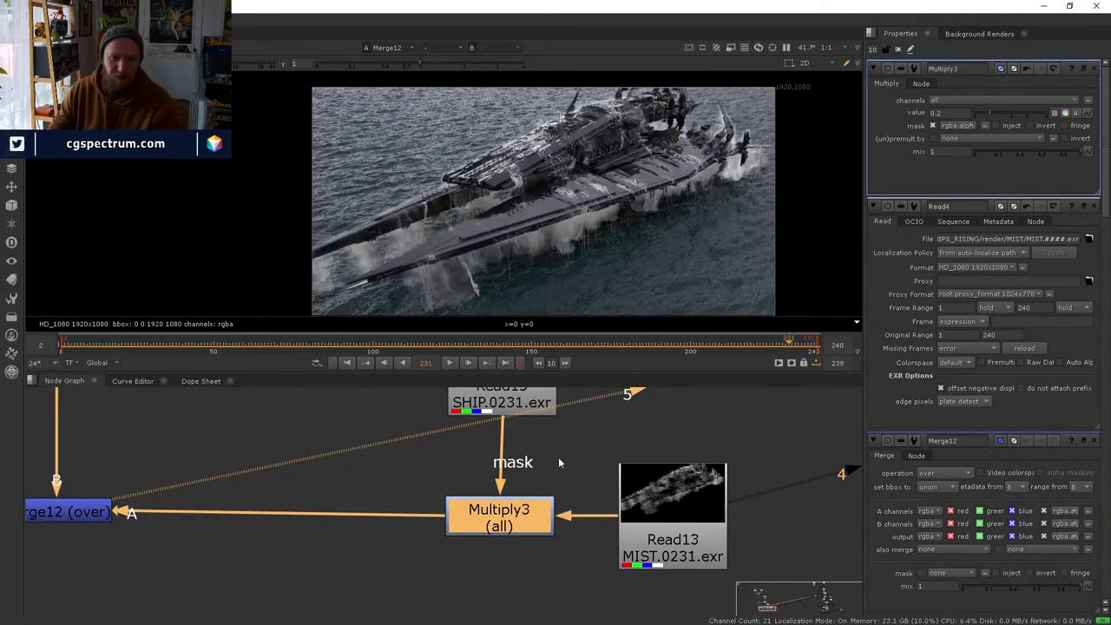
scroll(558, 462, down, 3)
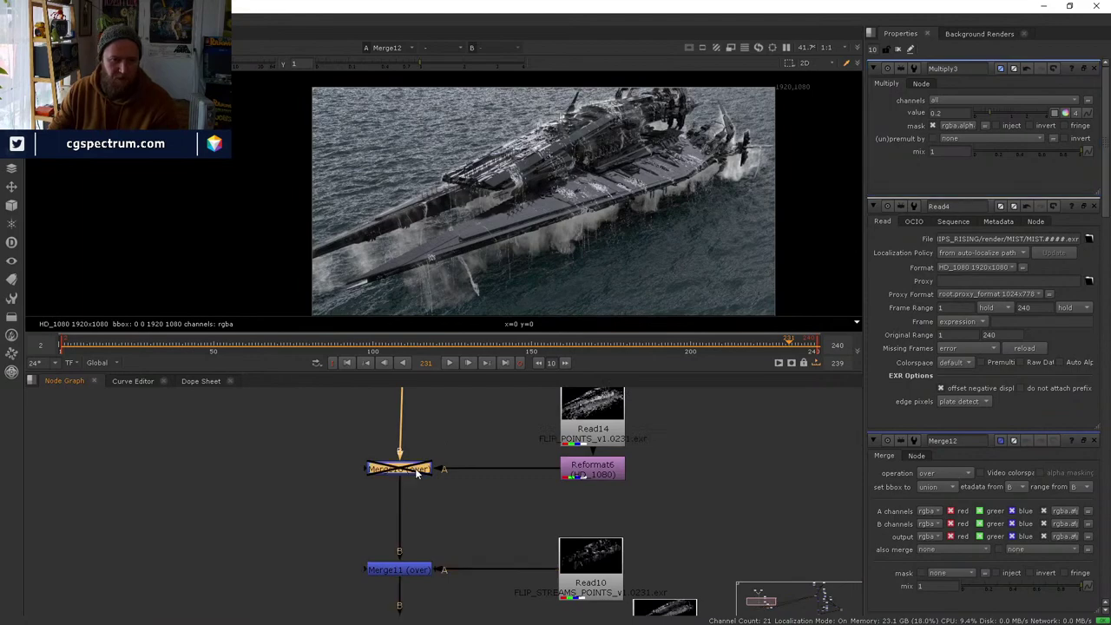
Play the Merge12 composite, then scrub from the early splash frames up to frame 113
click(449, 362)
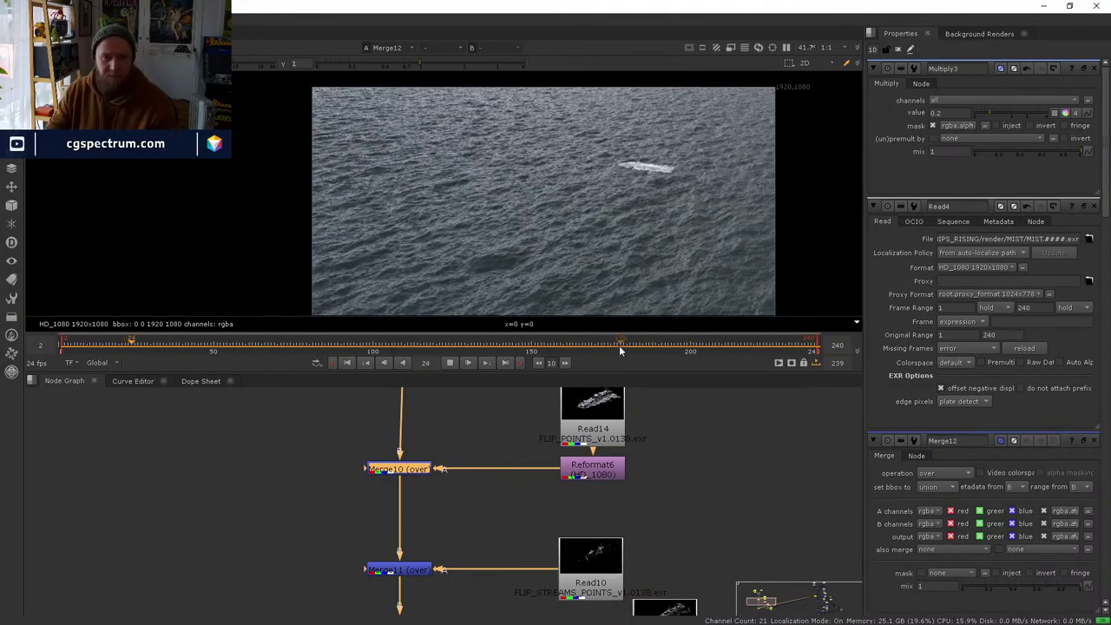
click(686, 345)
scroll(679, 533, down, 3)
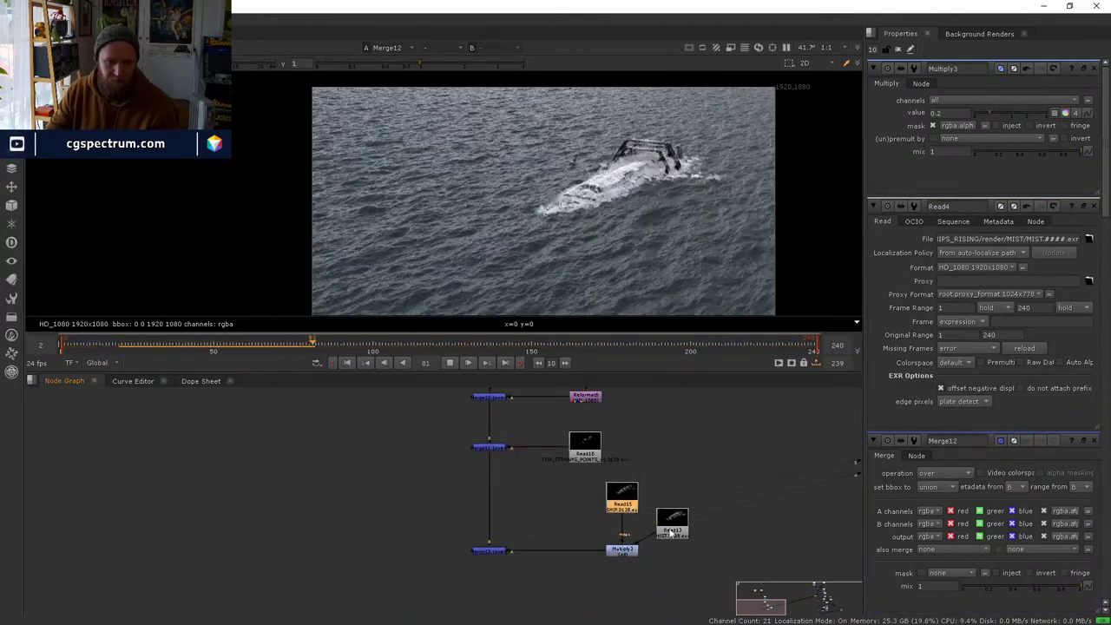
scroll(618, 520, up, 3)
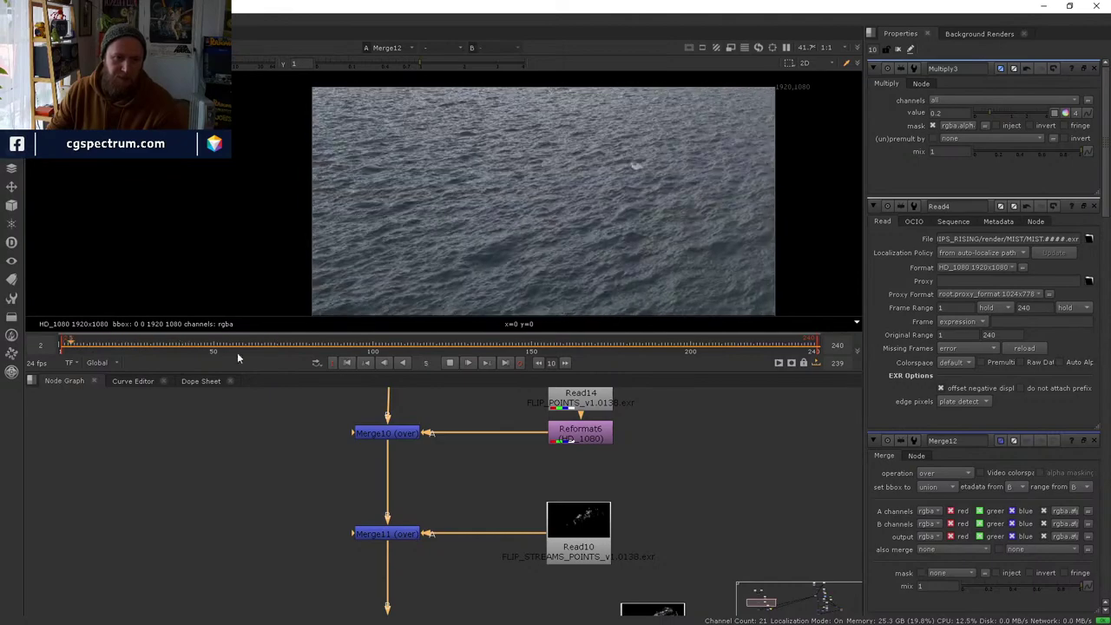
click(69, 347)
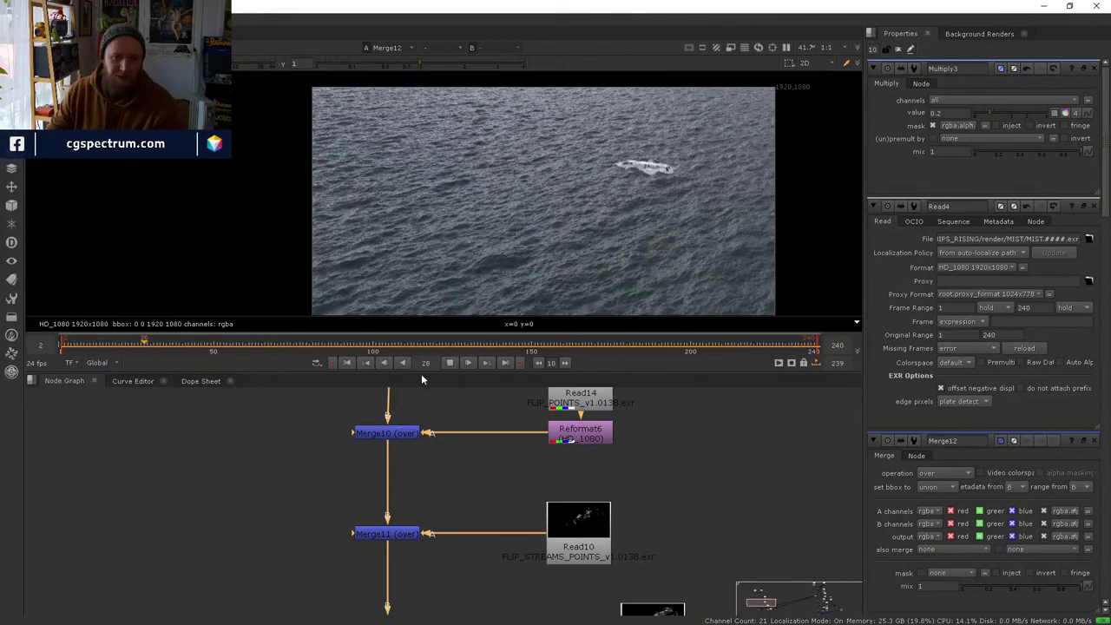
click(449, 362)
scroll(442, 252, down, 1)
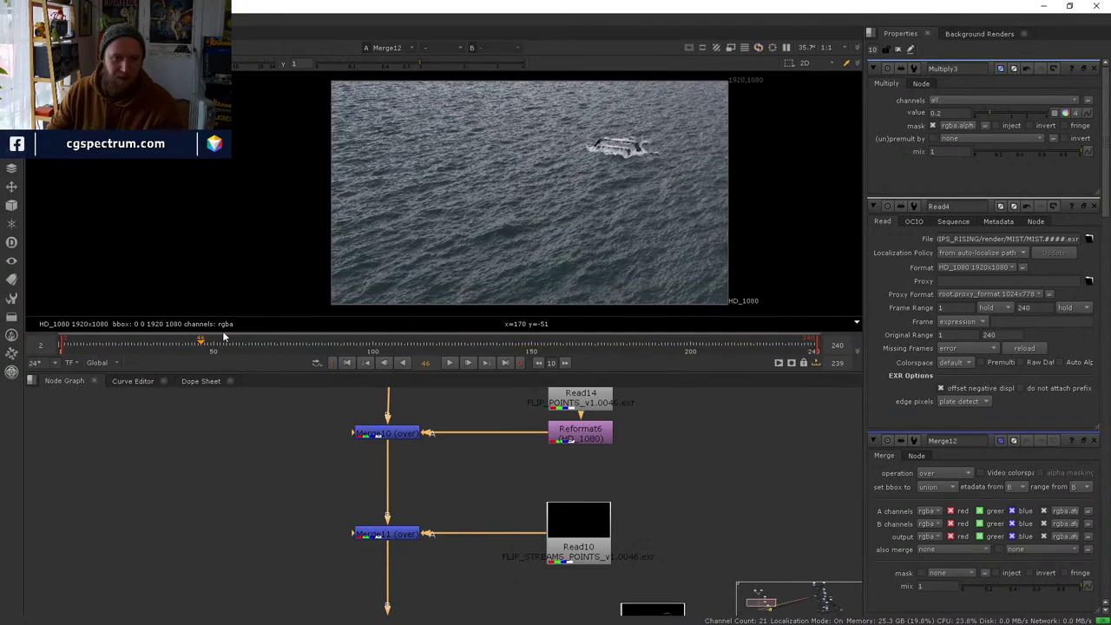
drag(224, 335, 241, 320)
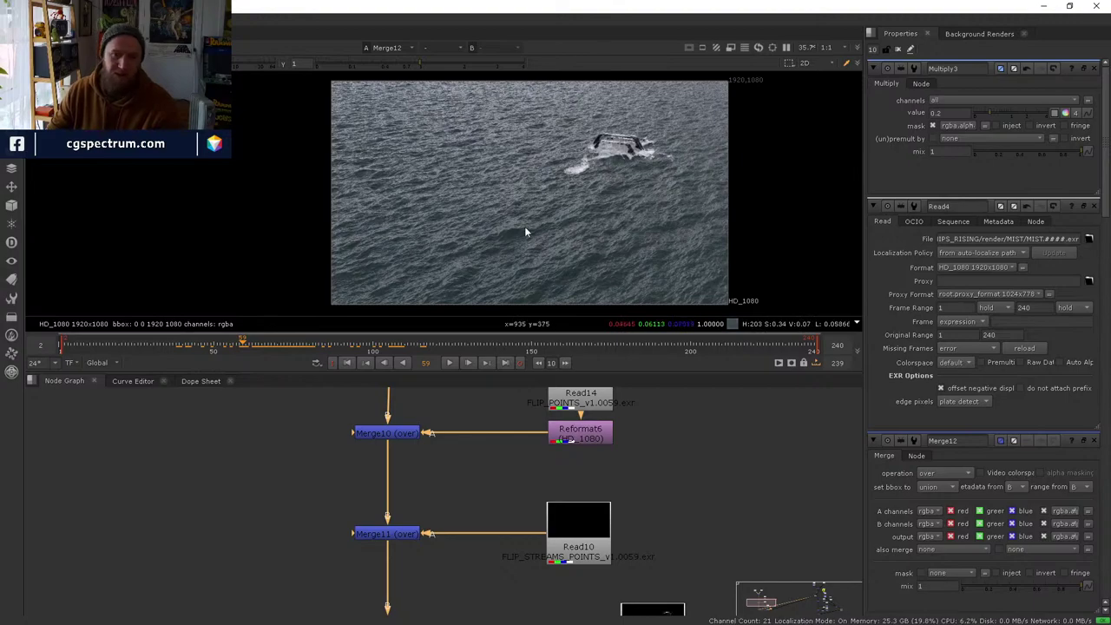
drag(271, 341, 73, 344)
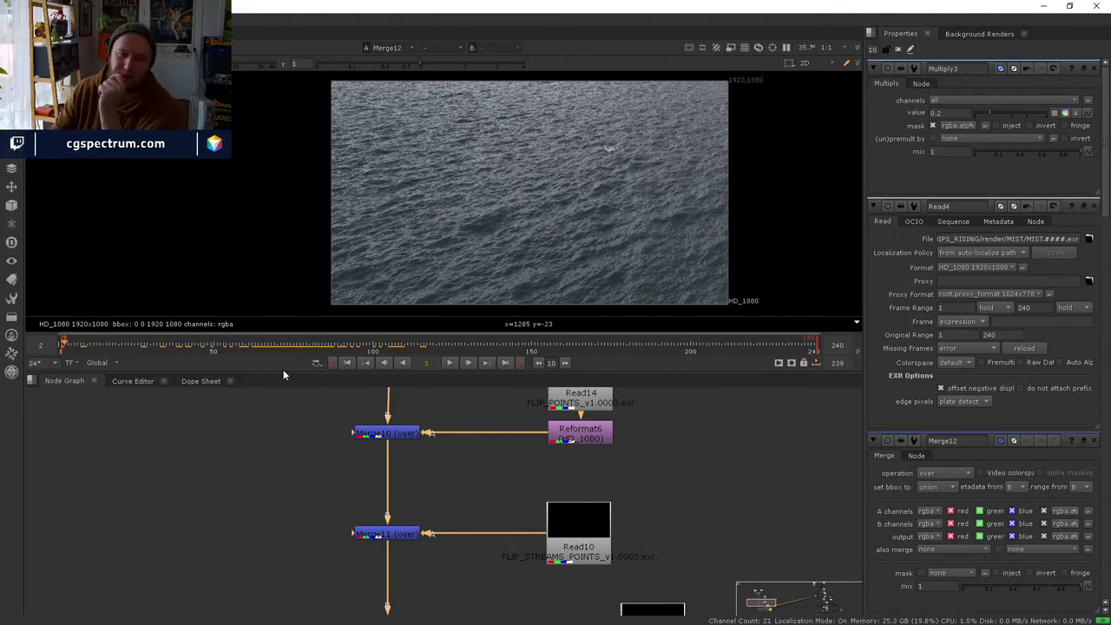
drag(278, 341, 416, 338)
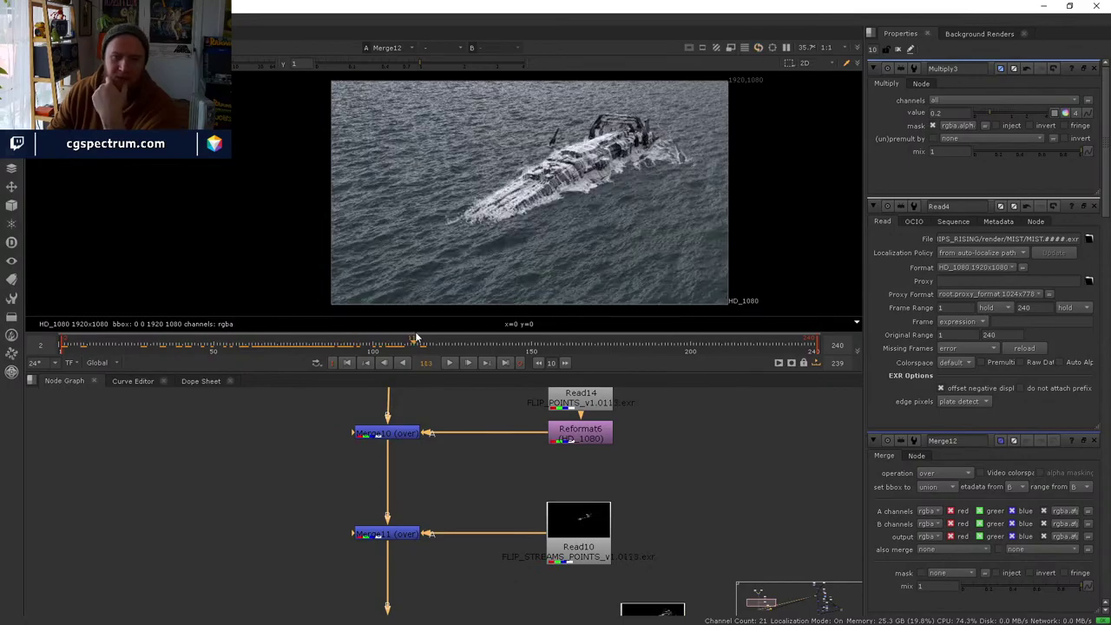
Start playback and select the Read10 FLIP streams points node
click(452, 363)
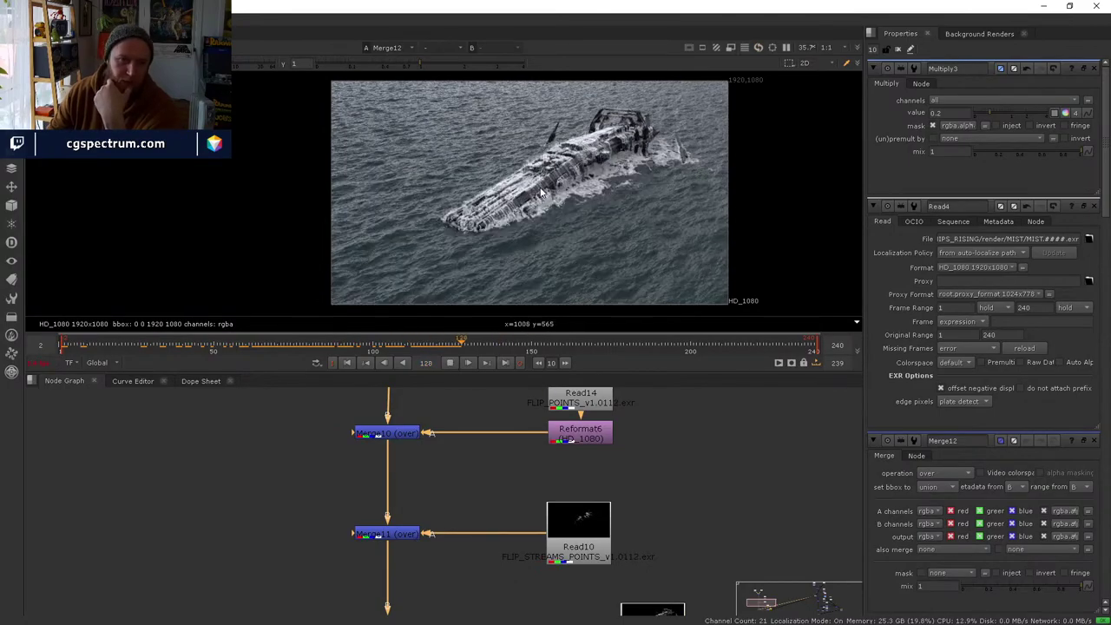
scroll(547, 189, up, 3)
scroll(547, 189, up, 2)
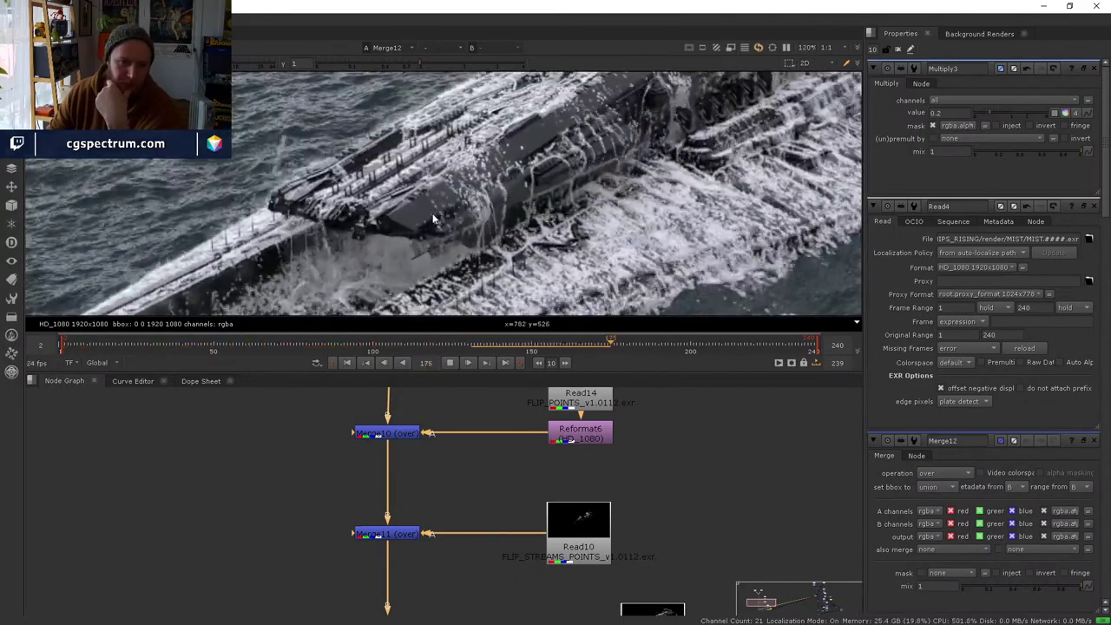
middle_drag(545, 392, 559, 327)
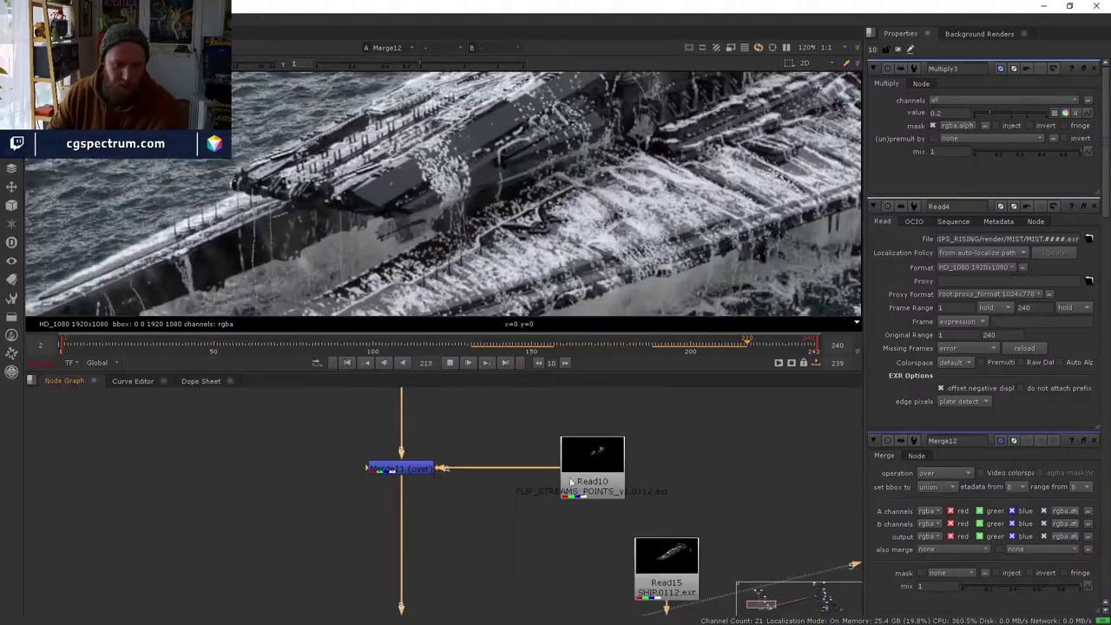
click(591, 477)
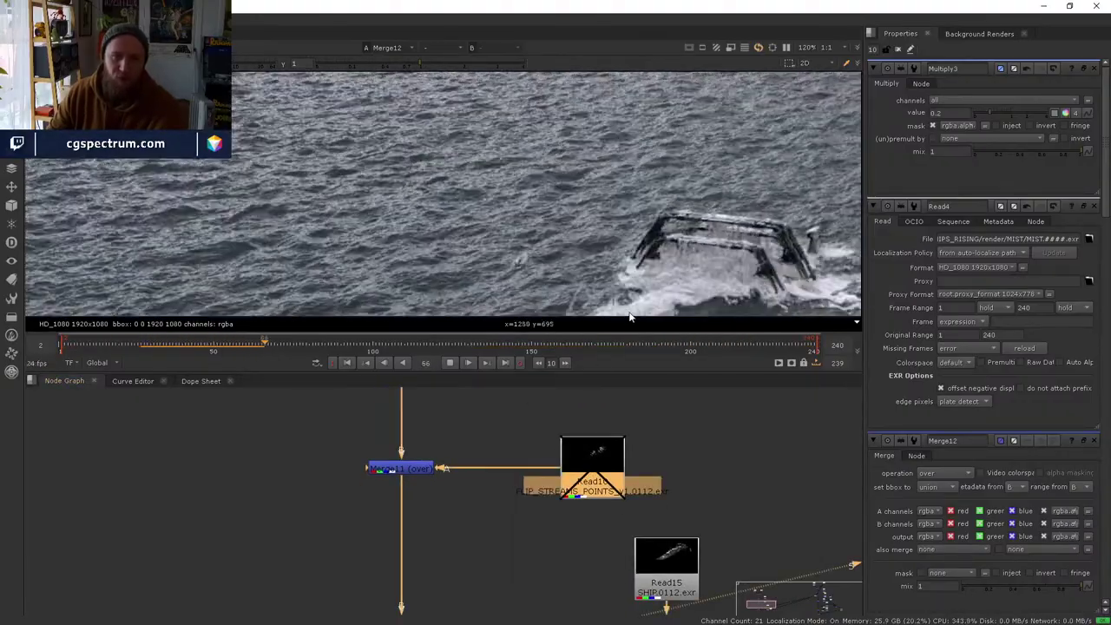
Zoom the viewer on the surfacing ship and maximize it to fill the window
scroll(622, 194, up, 3)
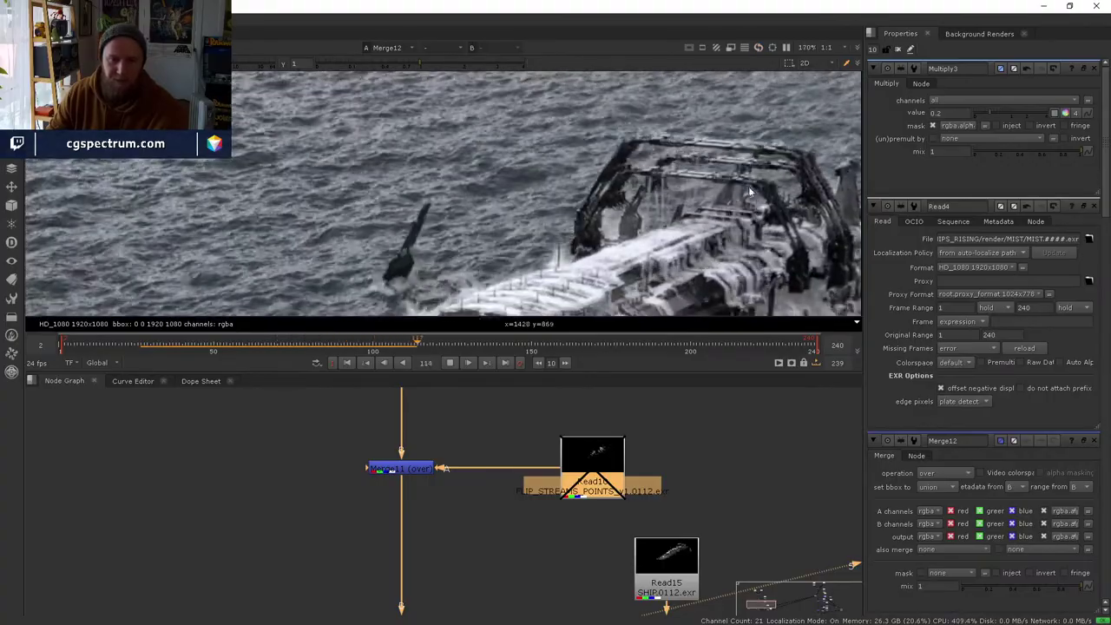
scroll(622, 193, down, 2)
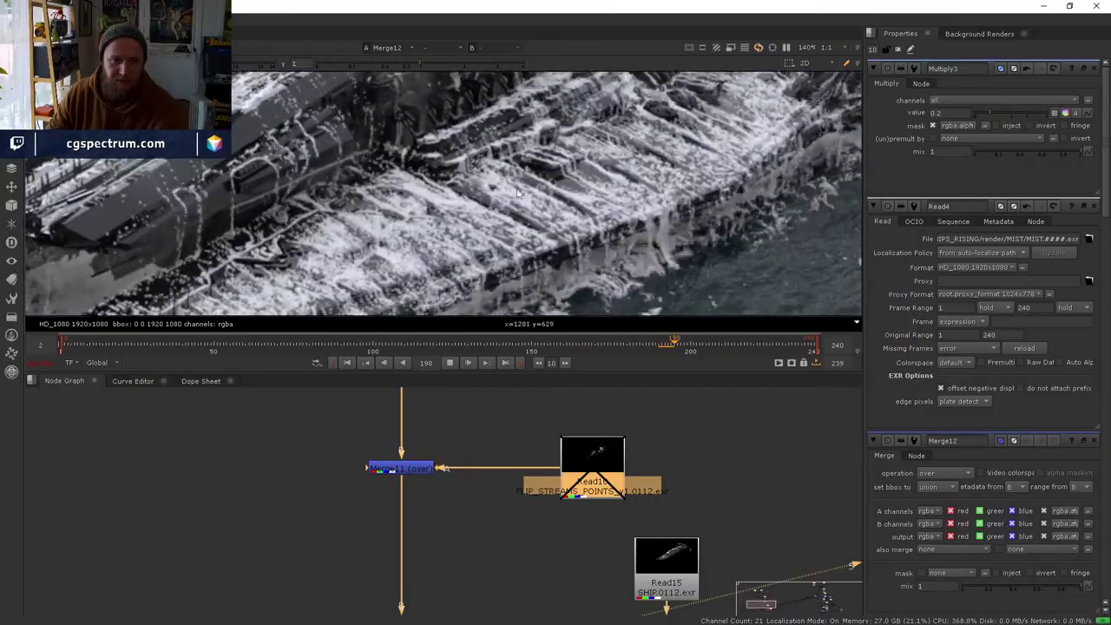
scroll(483, 243, down, 2)
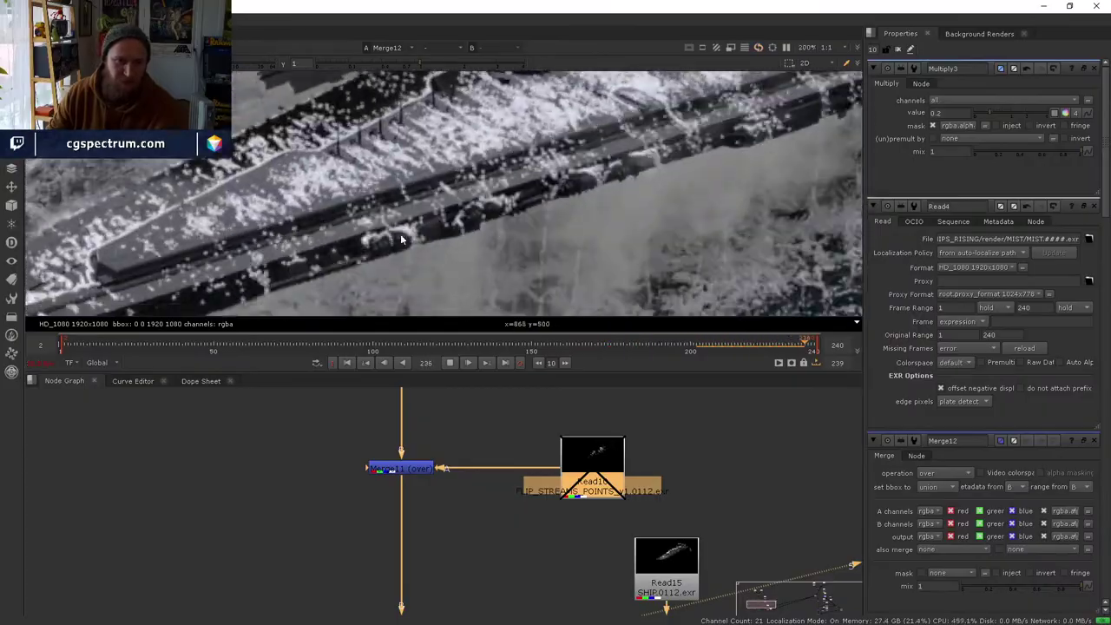
scroll(427, 203, up, 1)
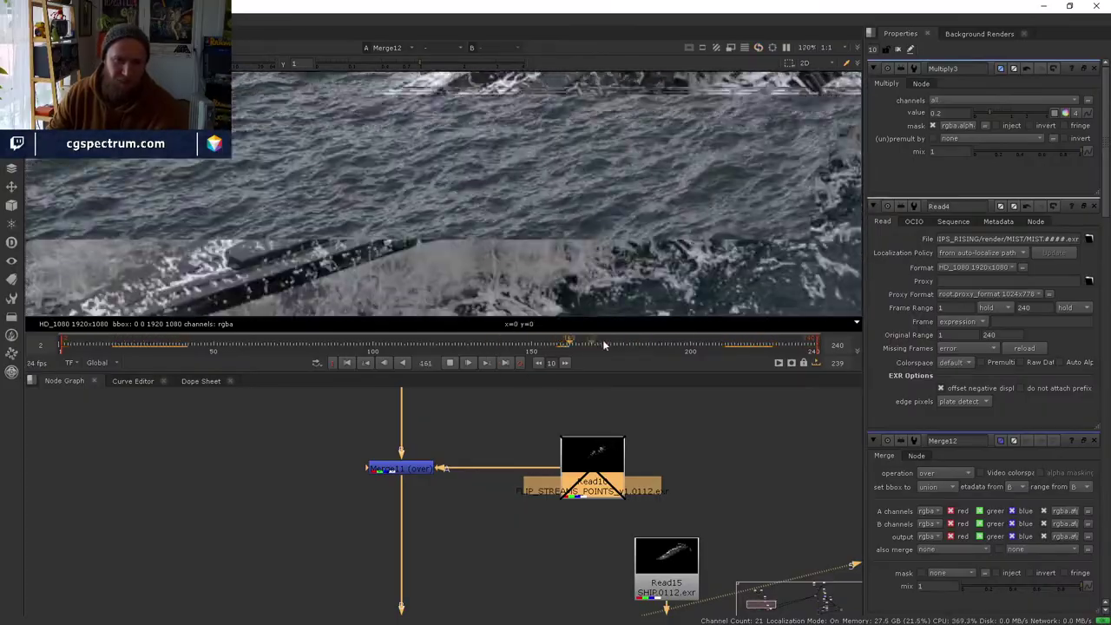
scroll(486, 221, down, 4)
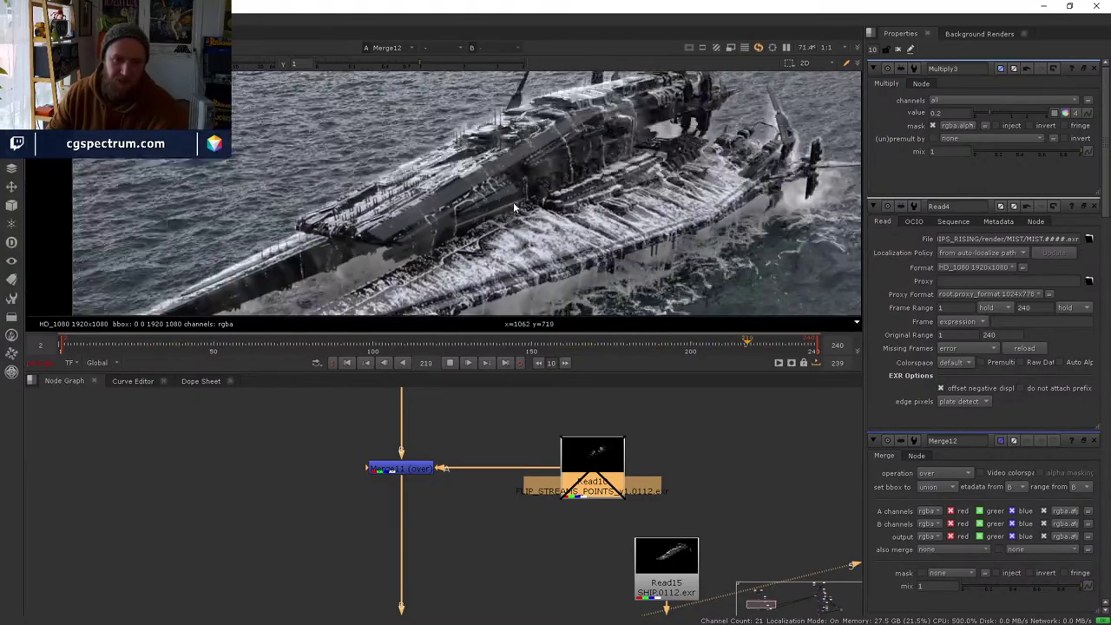
scroll(567, 189, up, 2)
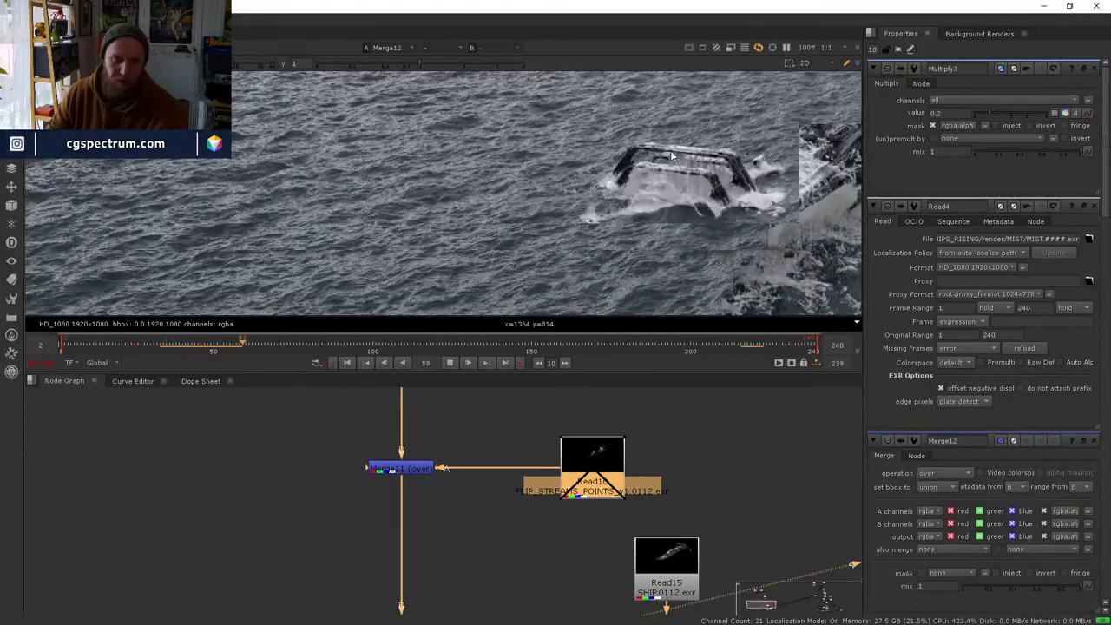
scroll(667, 171, up, 1)
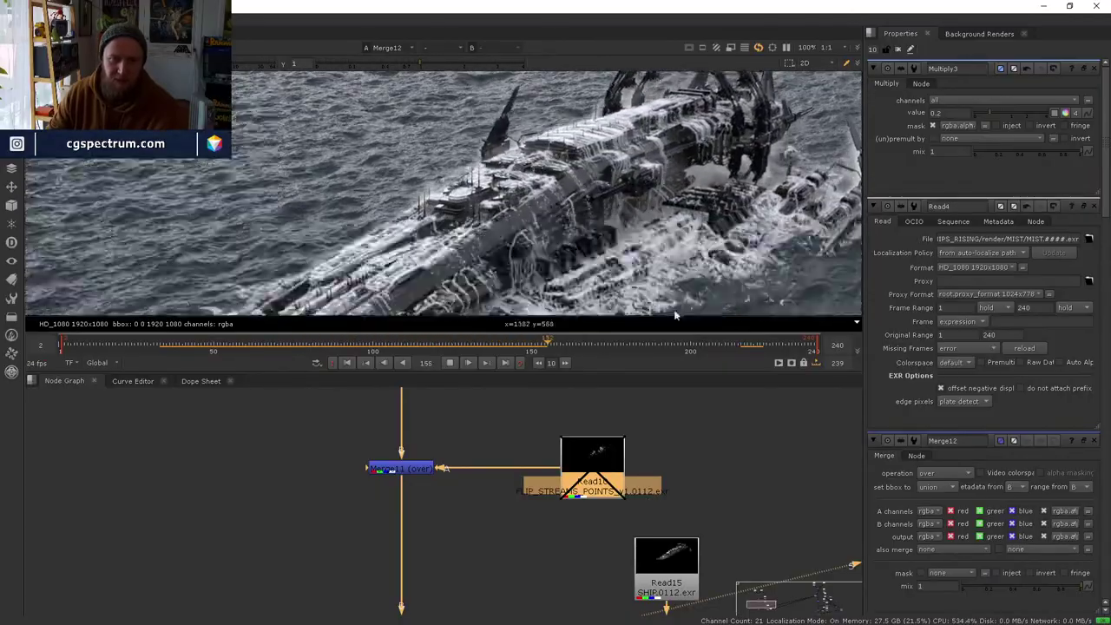
scroll(526, 221, down, 3)
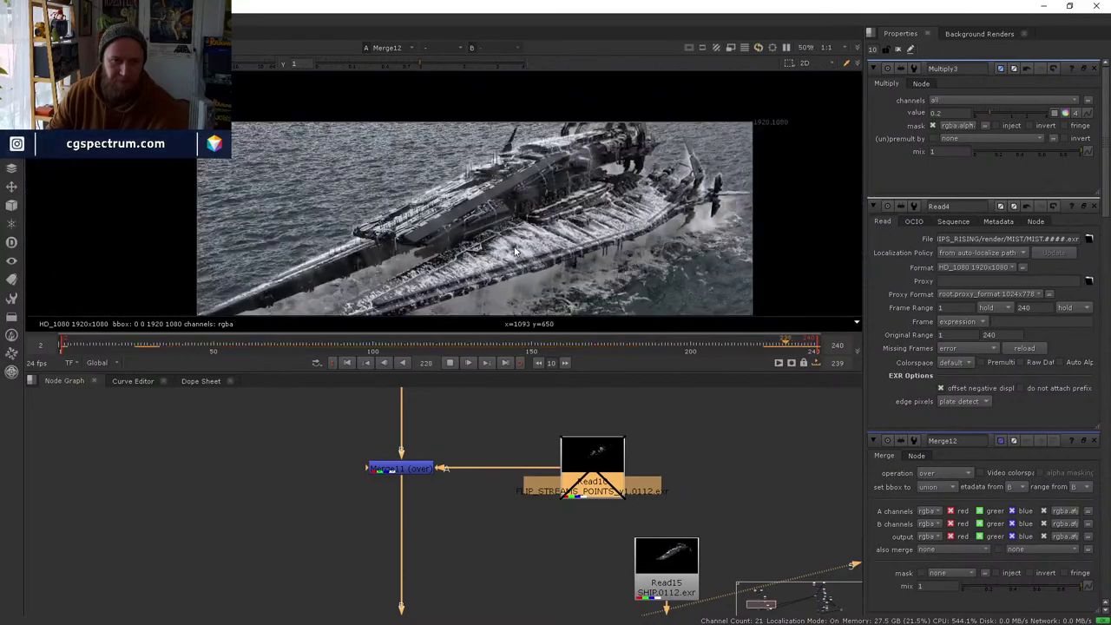
click(494, 345)
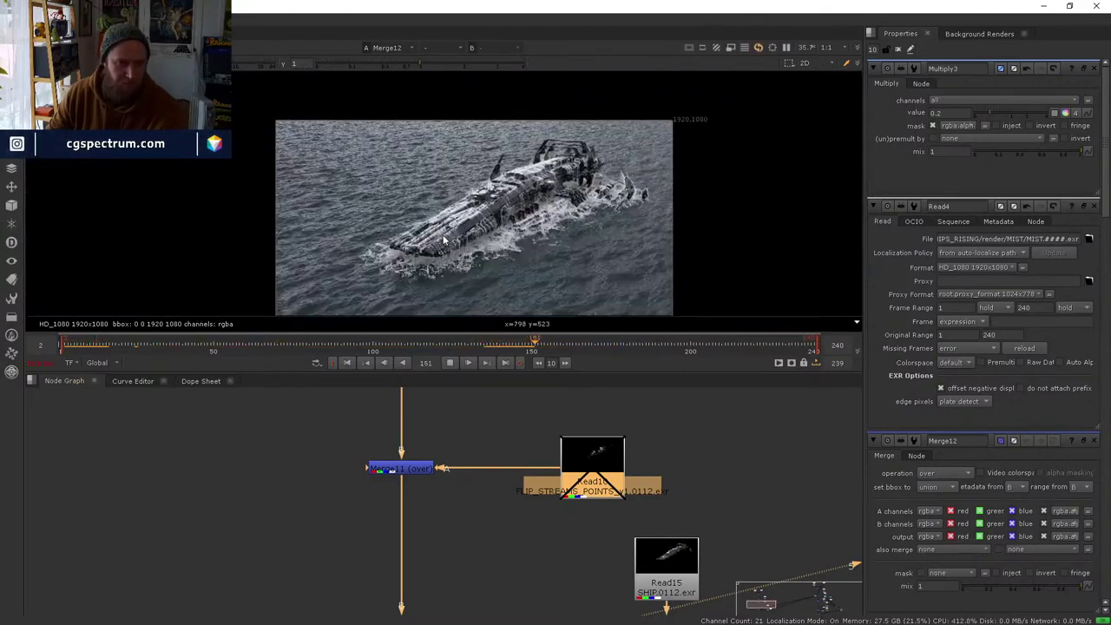
scroll(494, 189, up, 2)
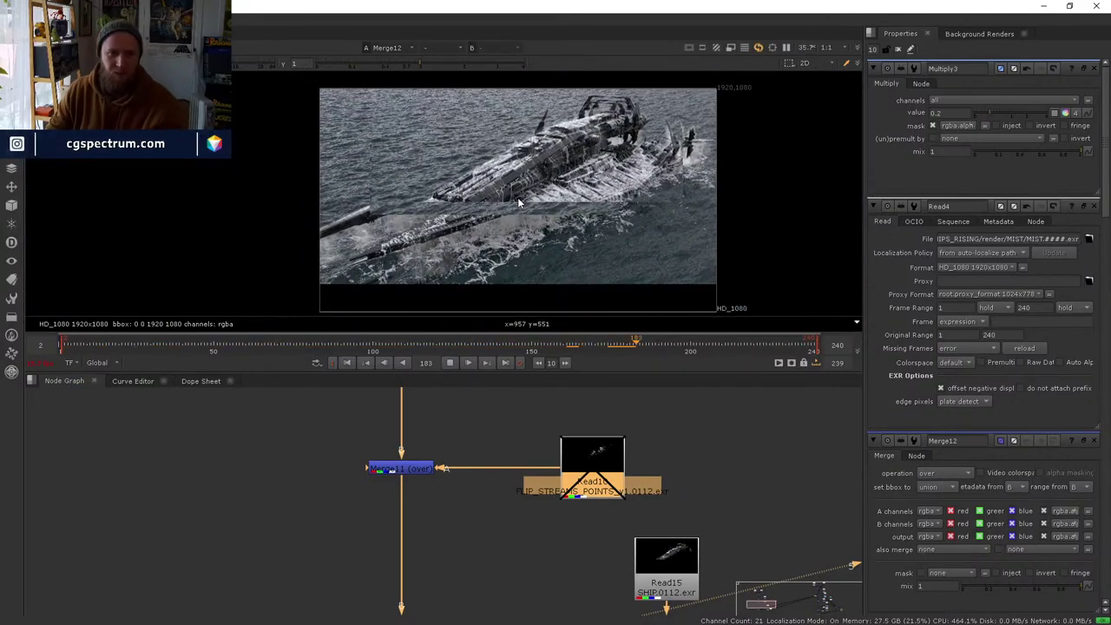
key(space)
Scrub the maximized viewer through the ship rising out of the sea, settling on frame 224
scroll(621, 338, up, 3)
middle_drag(622, 338, 591, 361)
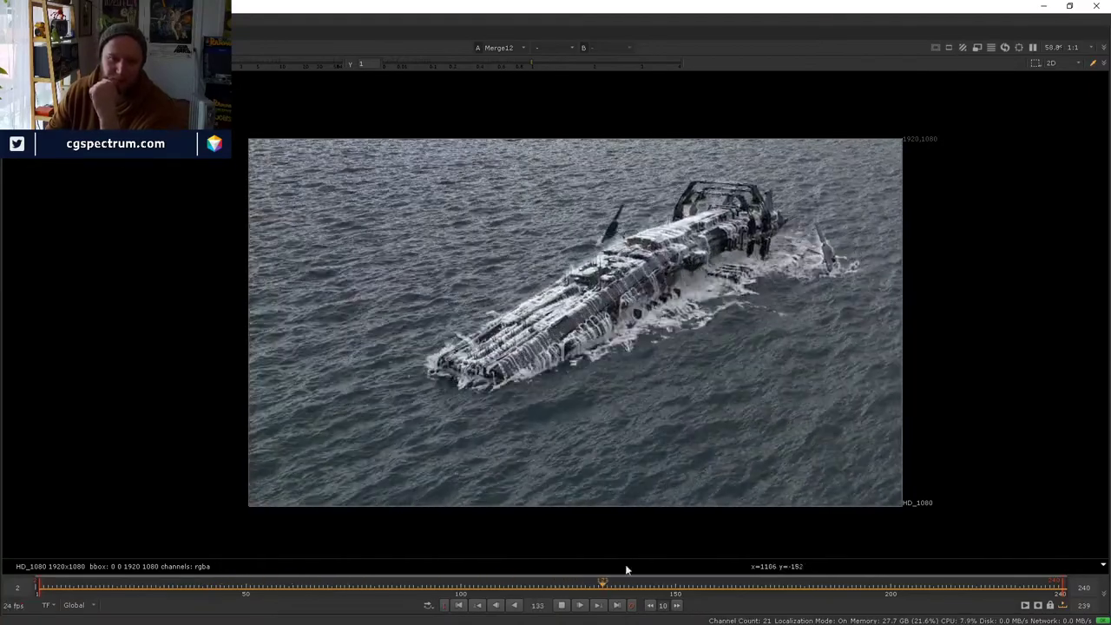
click(227, 588)
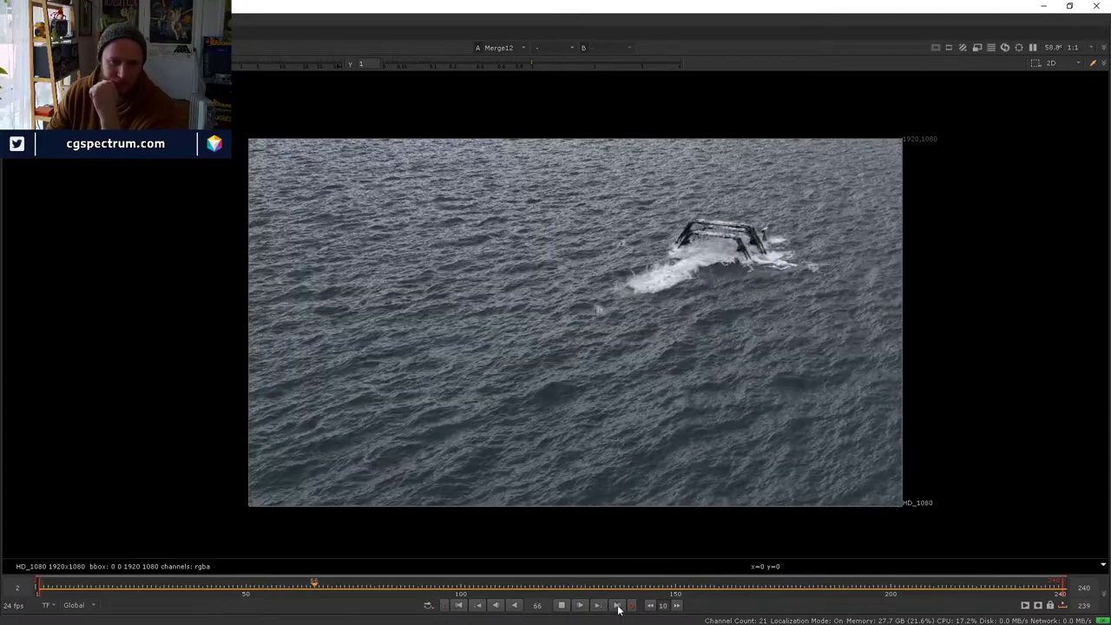
drag(263, 583, 729, 541)
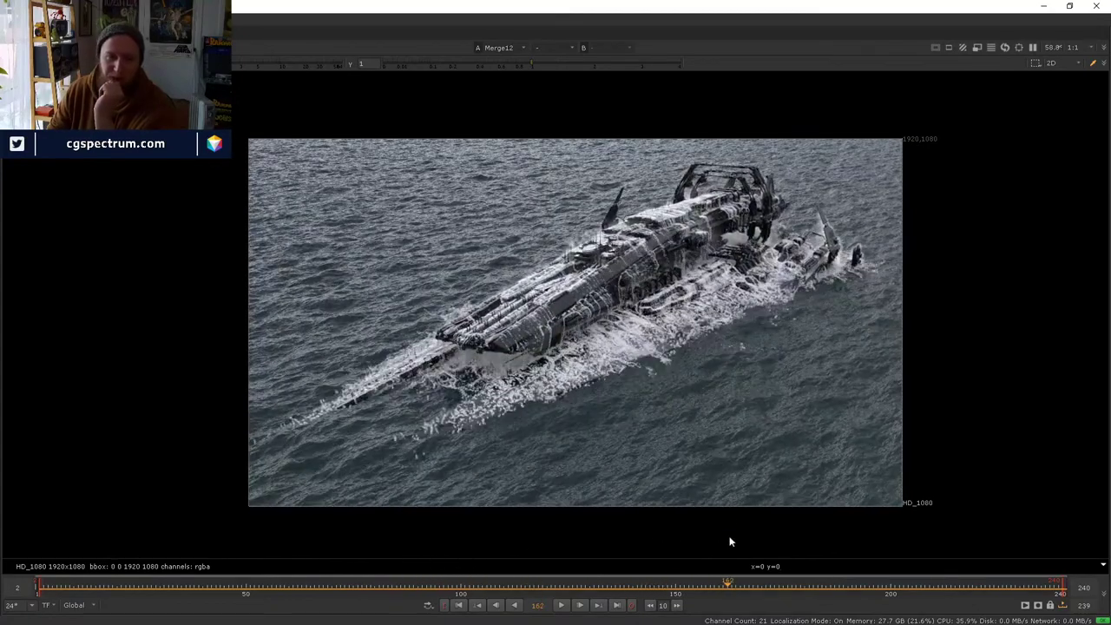
drag(743, 597, 859, 589)
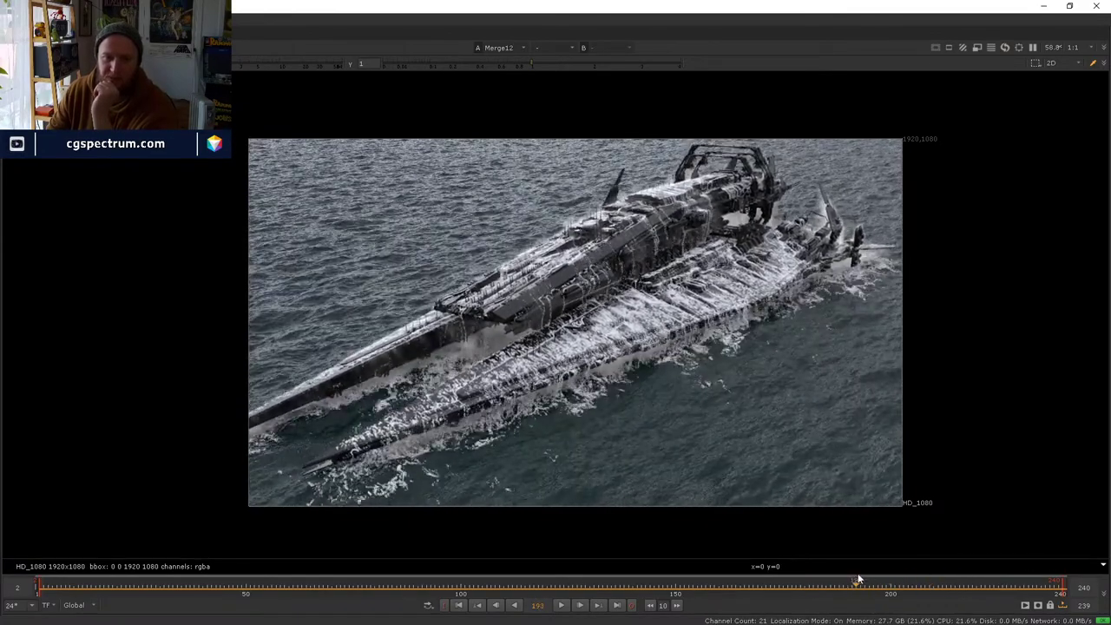
drag(857, 579, 959, 579)
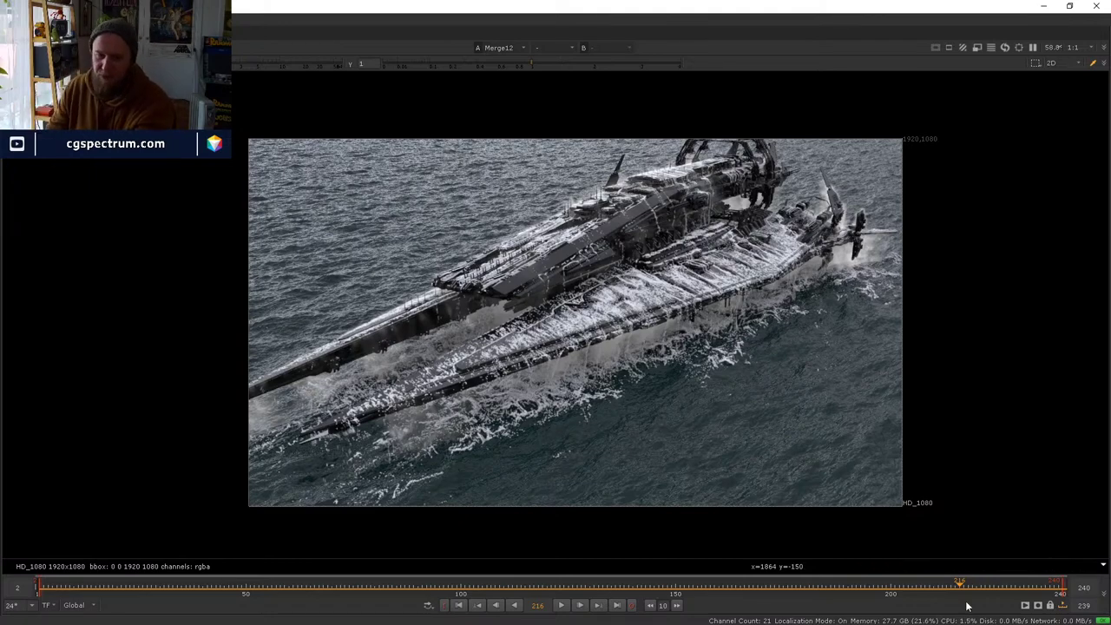
drag(989, 584, 1024, 514)
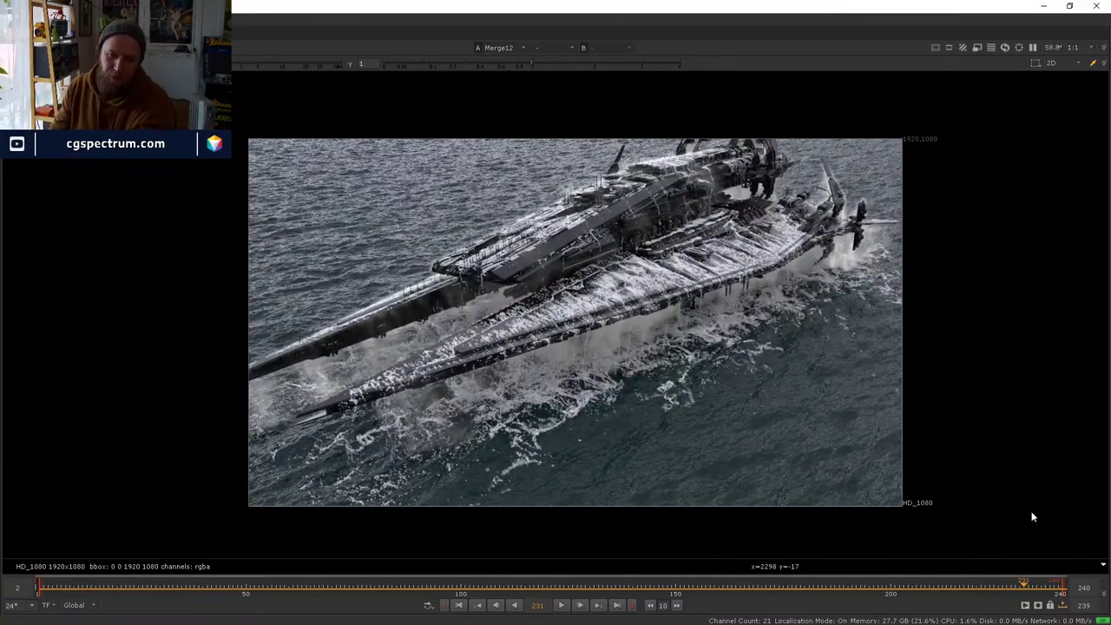
click(1055, 586)
drag(1054, 586, 849, 577)
Replay the shot from frame 172, recheck frames 149–224, then switch to Houdini and frame all nodes
key(j)
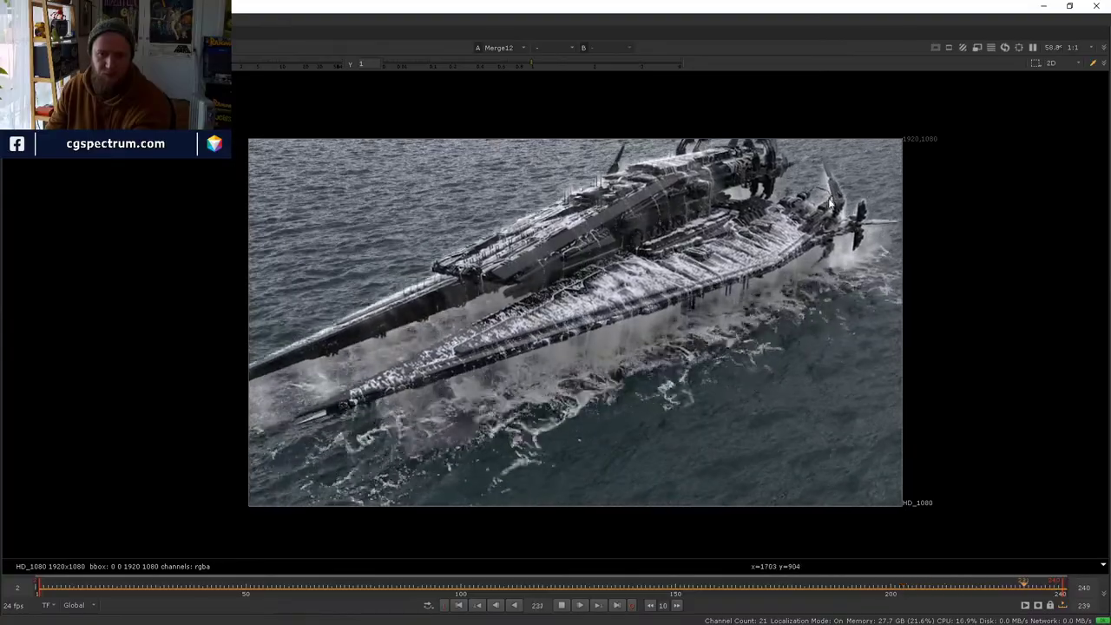
click(914, 581)
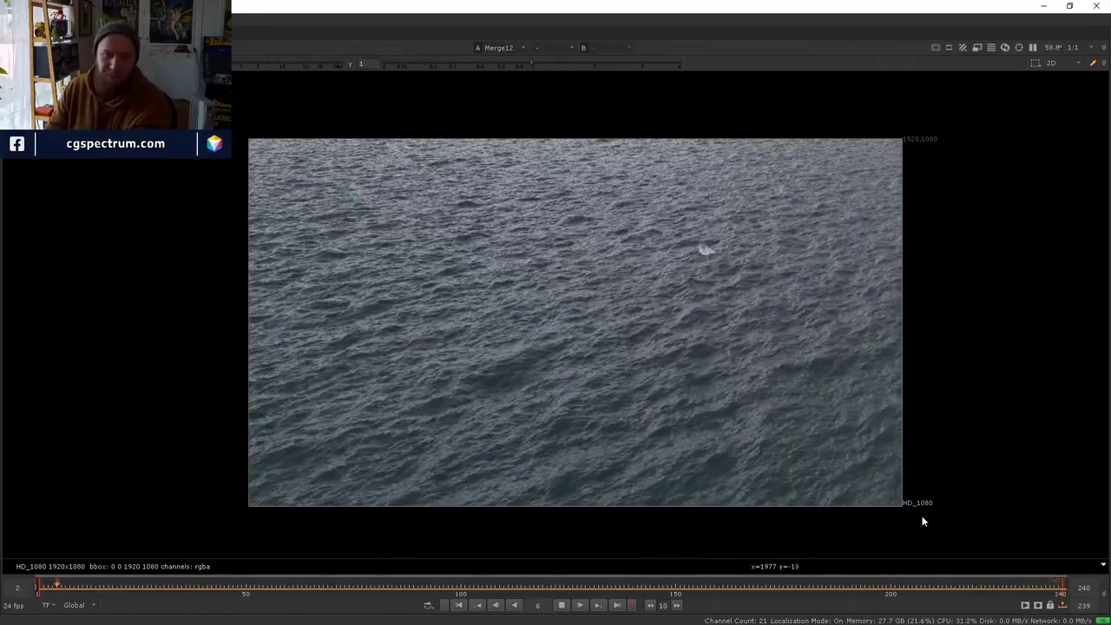
click(769, 587)
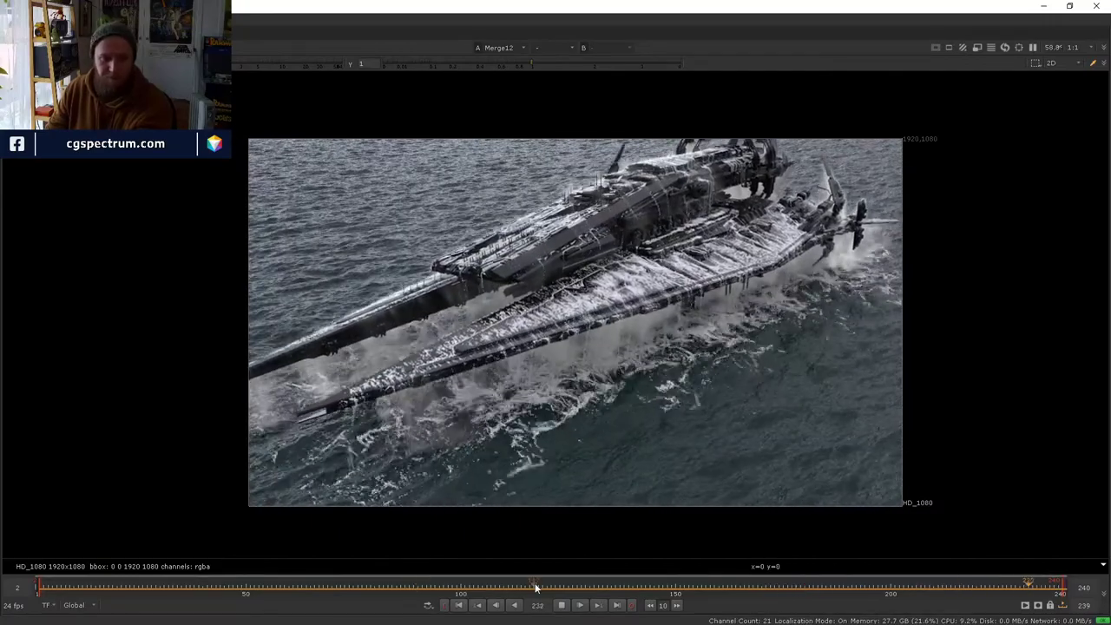
click(561, 605)
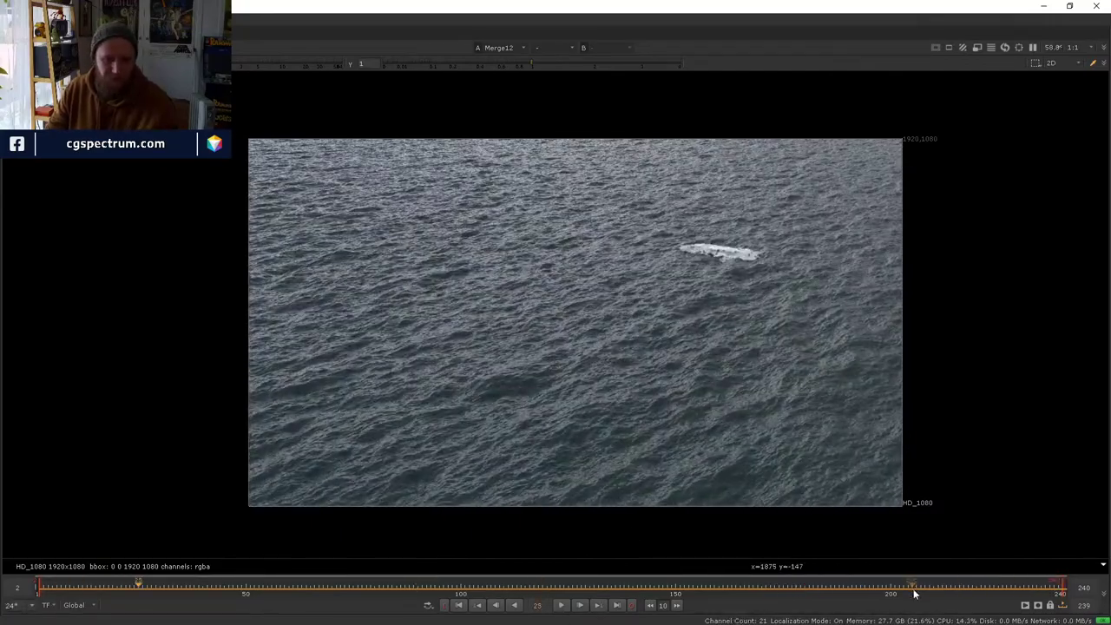
drag(913, 594, 1049, 593)
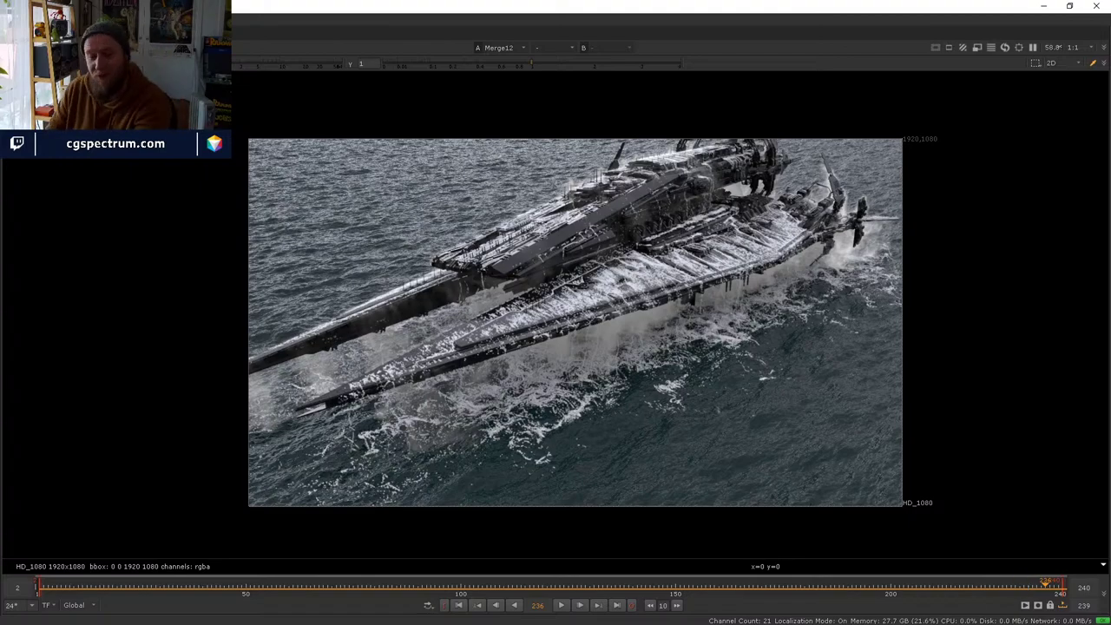
drag(1052, 594, 1030, 535)
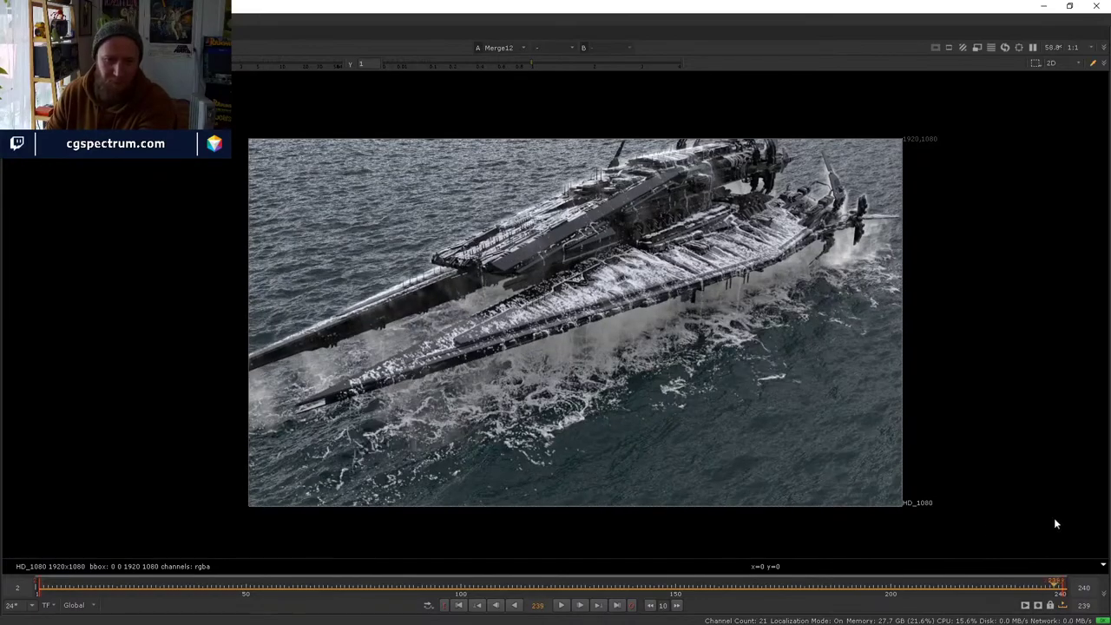
click(668, 574)
drag(668, 575, 993, 543)
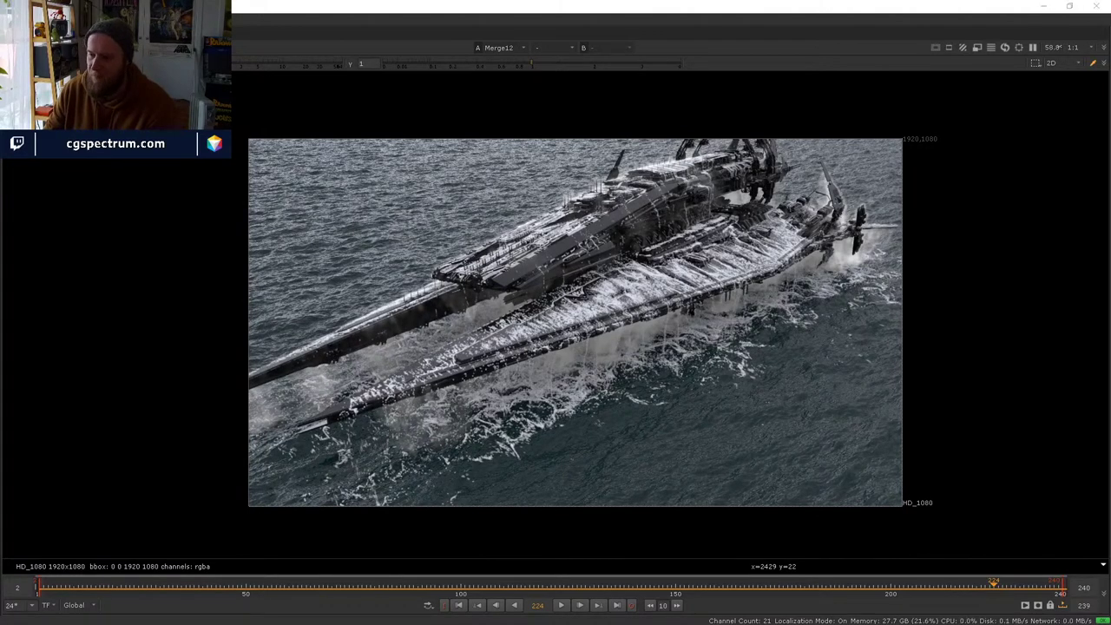
key(alt+Tab)
key(h)
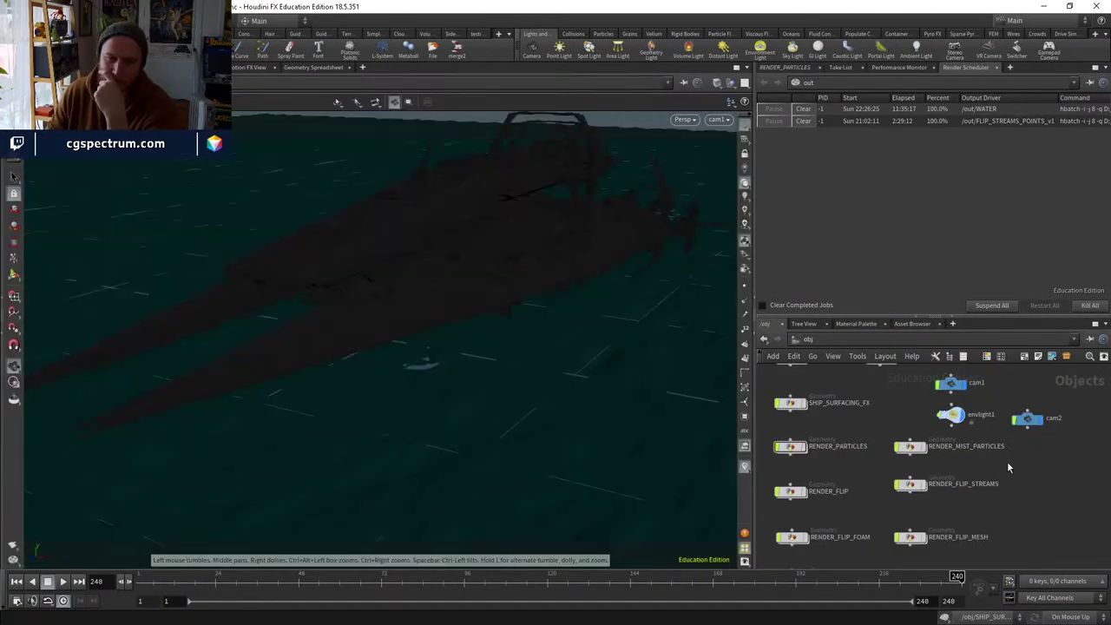
Enter RENDER_FLIP and hide all other objects so only the FLIP particles show
drag(448, 360, 521, 408)
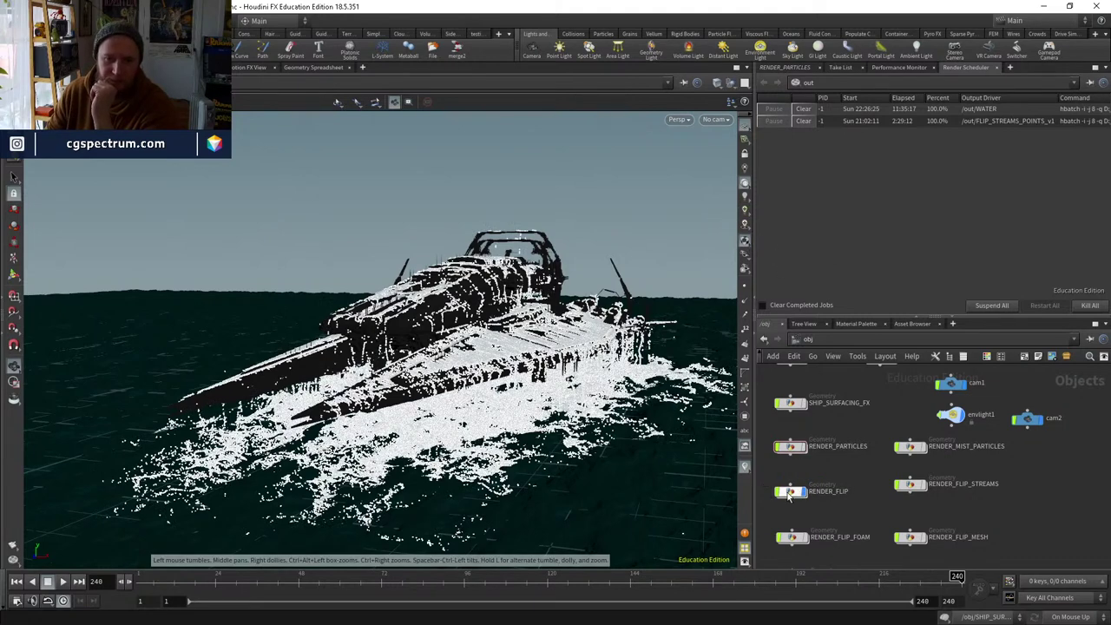
double_click(789, 491)
click(731, 103)
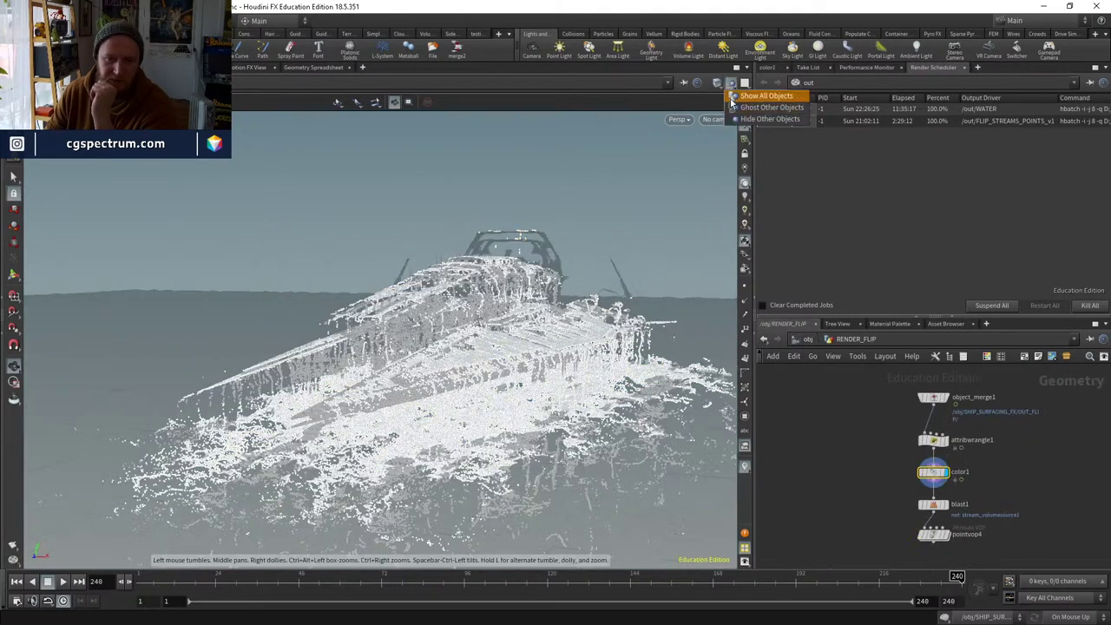
click(770, 118)
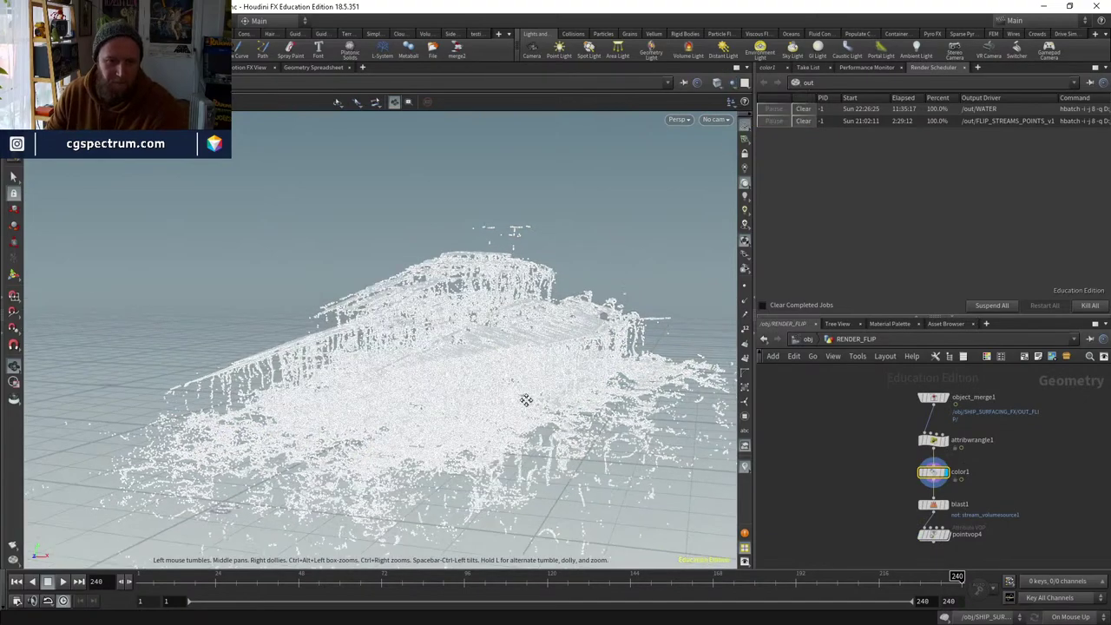
drag(526, 399, 426, 510)
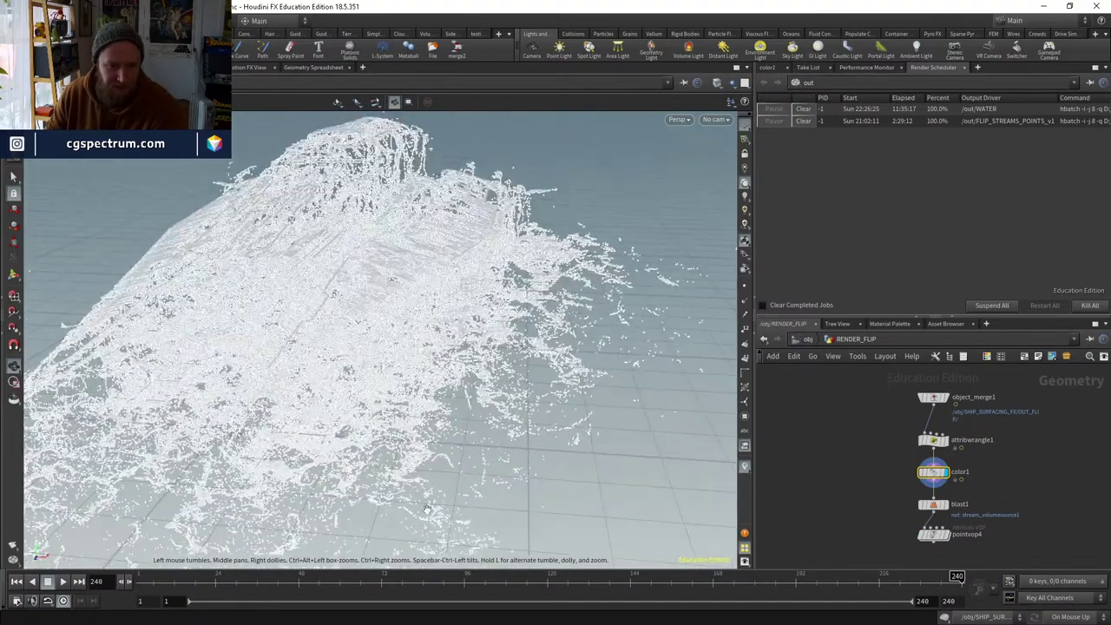
Inspect the isolated particles at frame 139, then switch back to Nuke
click(593, 576)
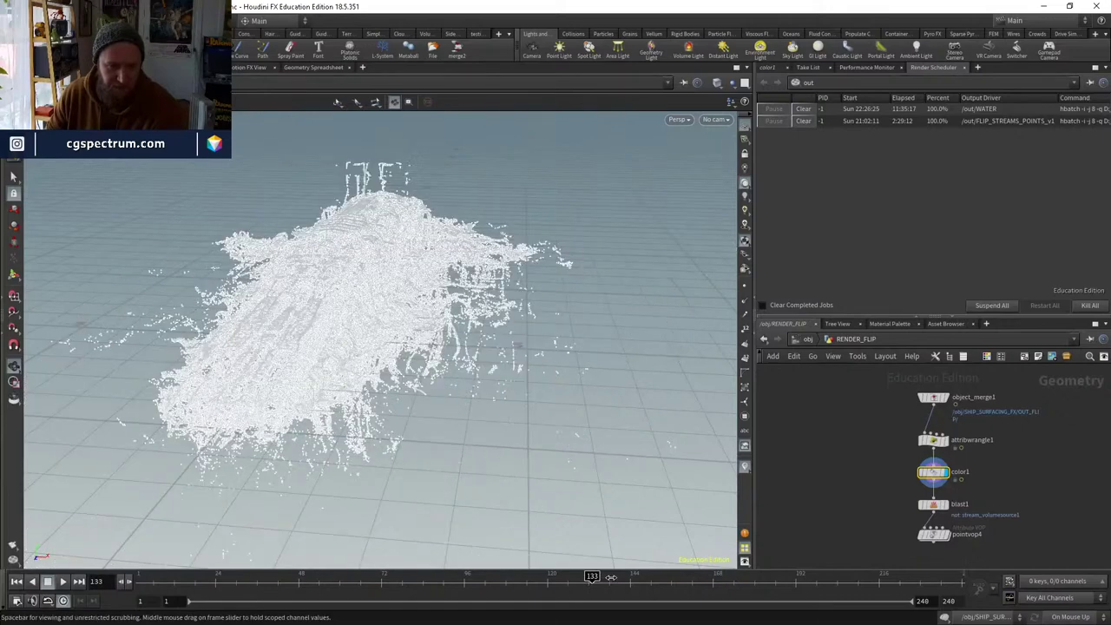
click(614, 576)
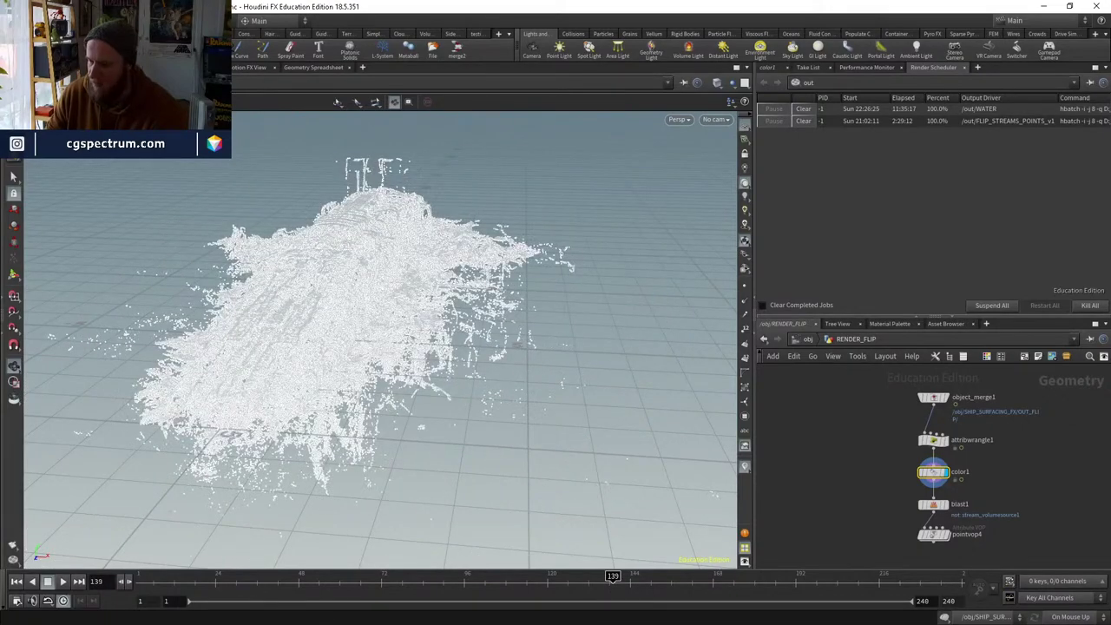
key(alt+Tab)
Compare the Nuke comp's ship splash across frames 201–205, then return to Houdini
click(631, 592)
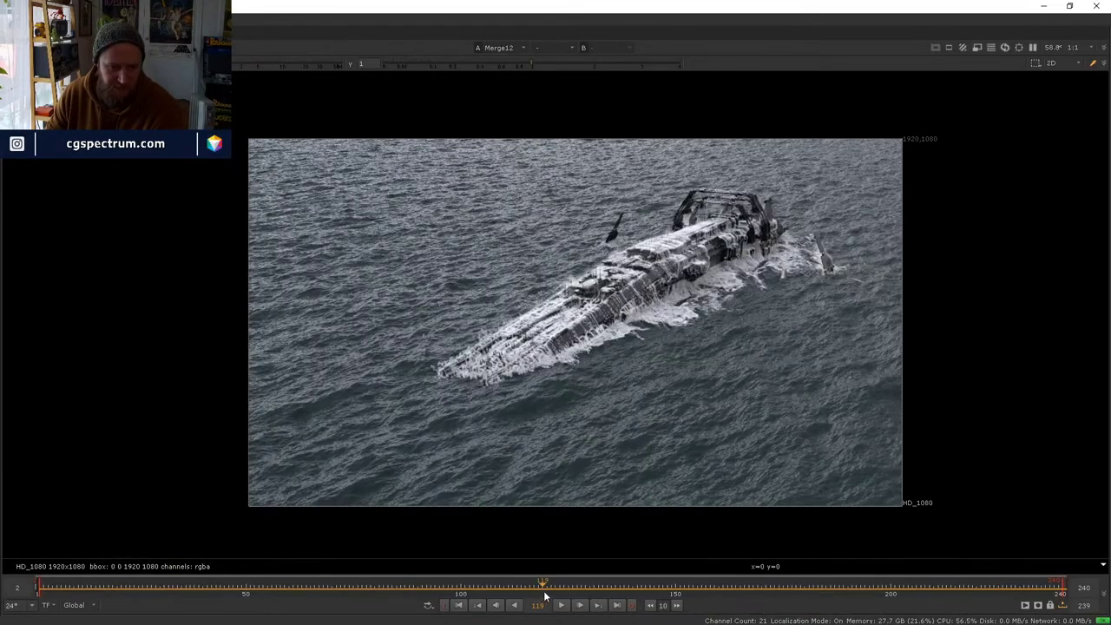
drag(633, 595, 911, 565)
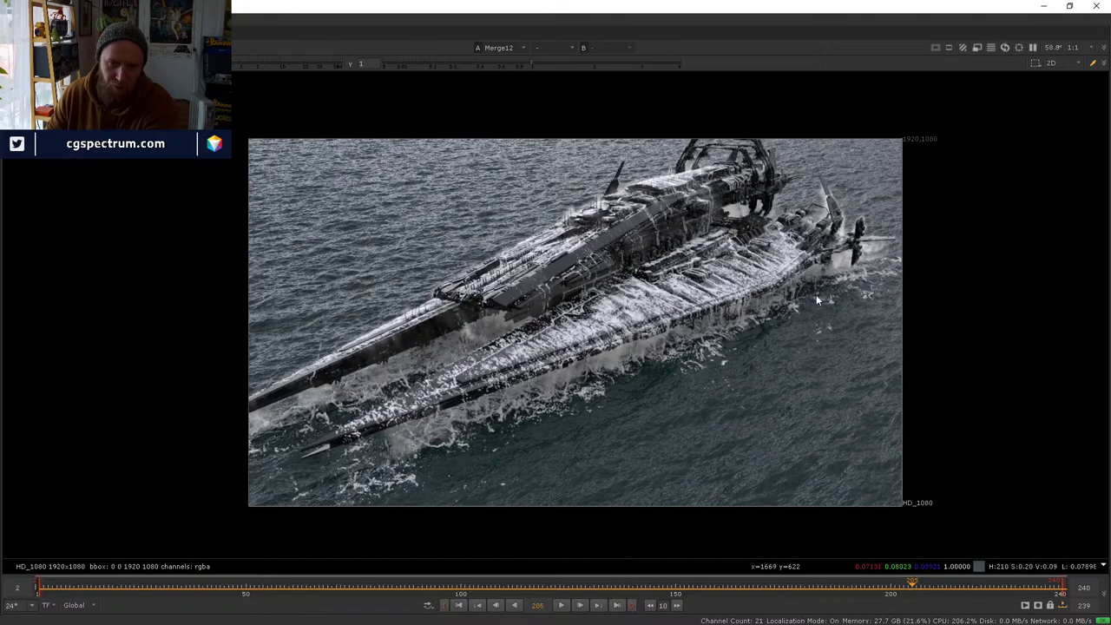
key(Left)
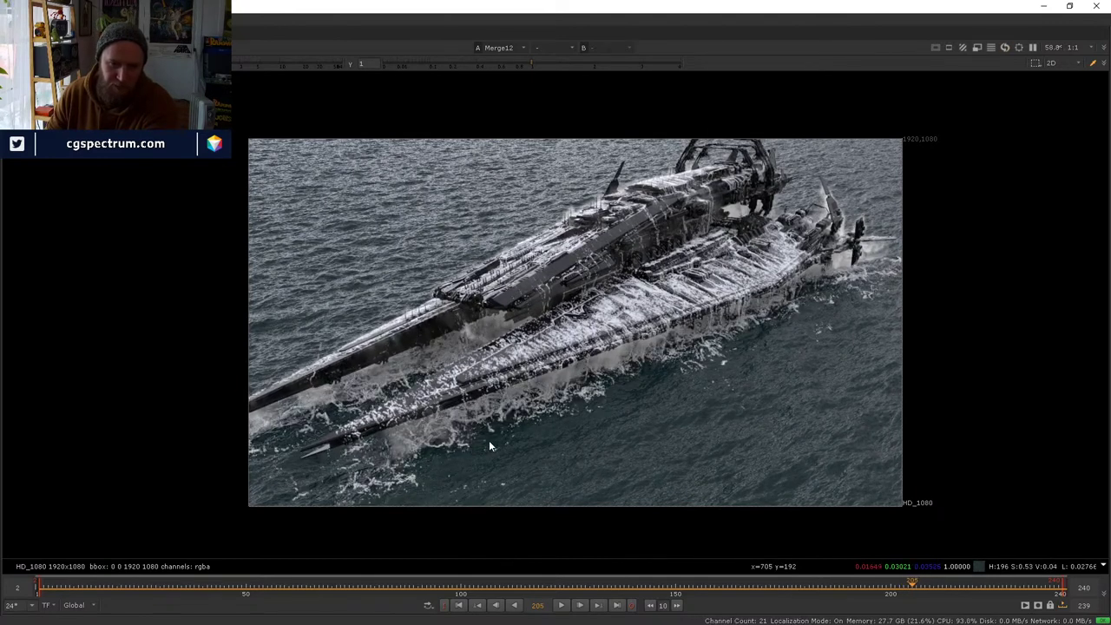
key(Right)
key(Right)
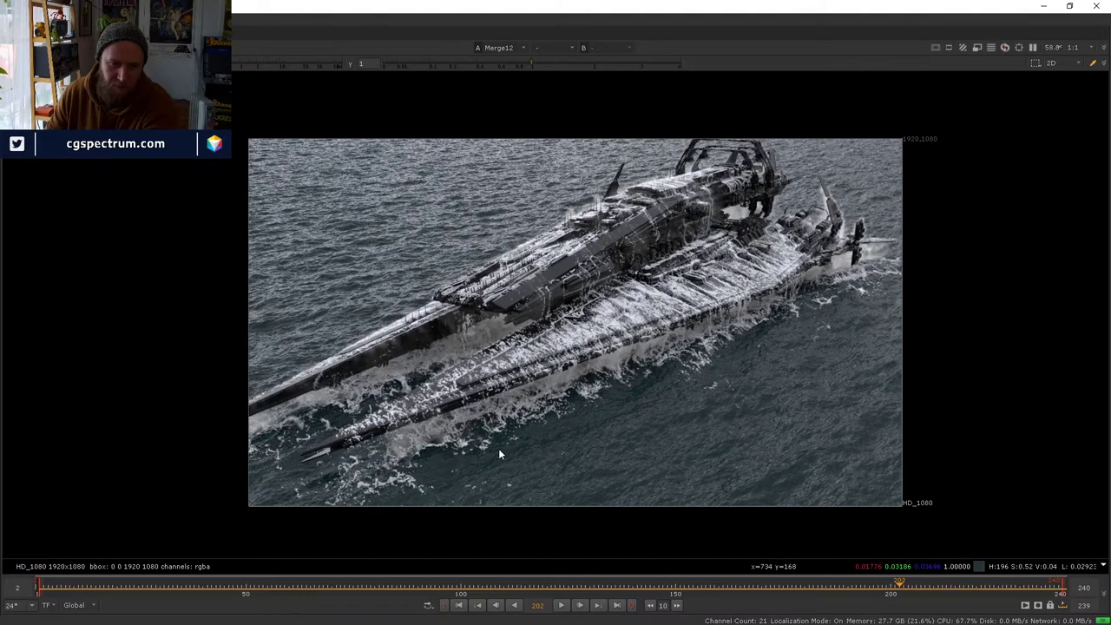
key(Left)
key(Left)
key(Left)
key(Left)
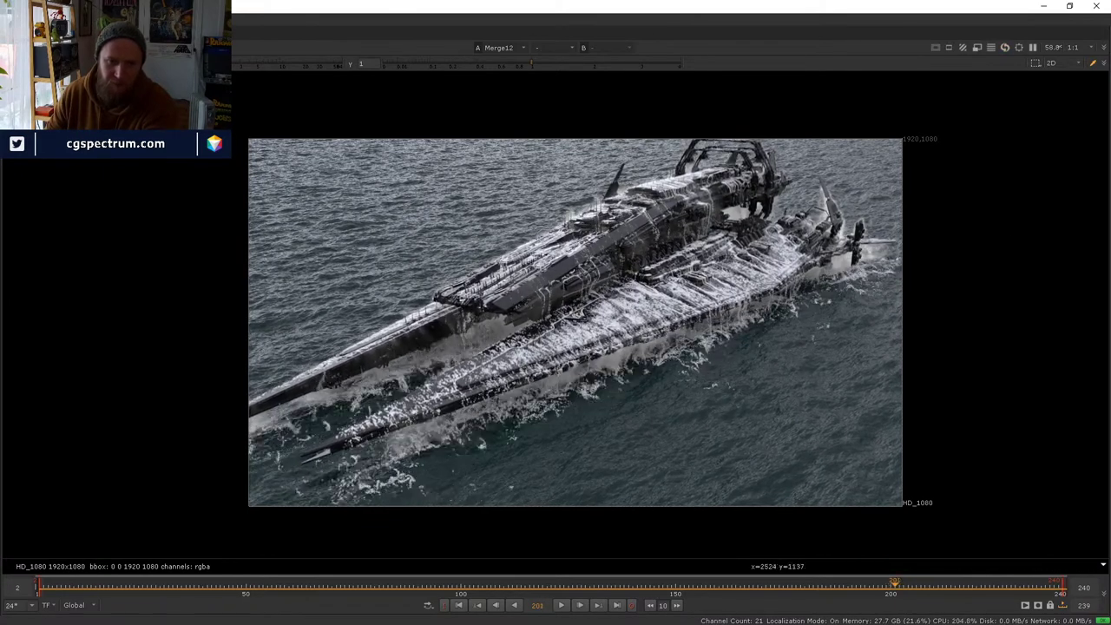
click(1043, 6)
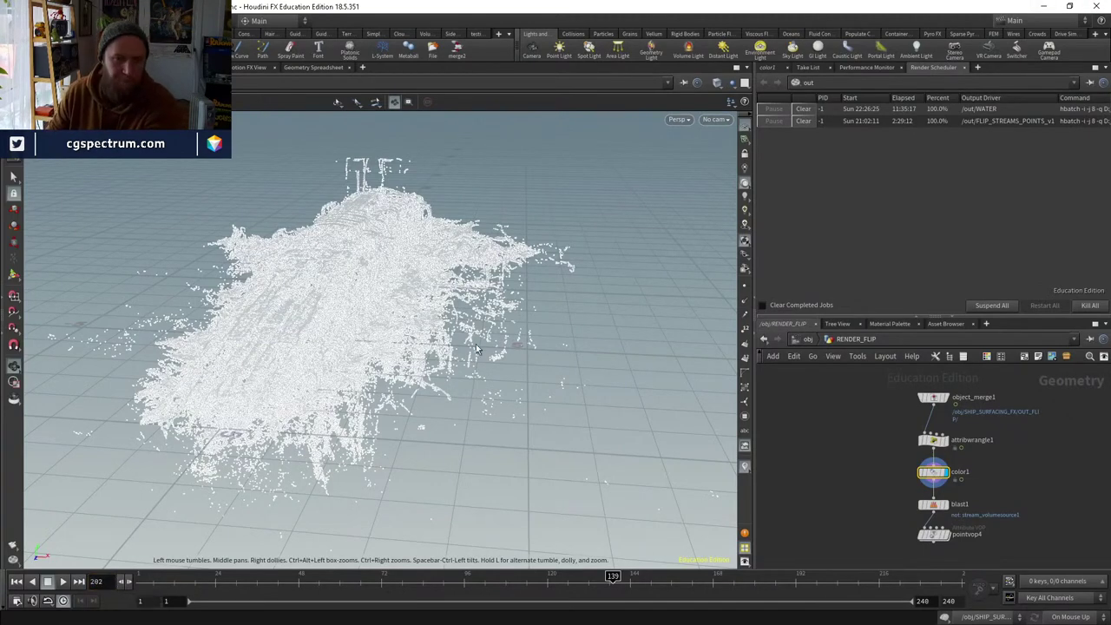
Go to frame 202 and view the FLIP particles through cam1, orbiting in close
text(202)
key(Return)
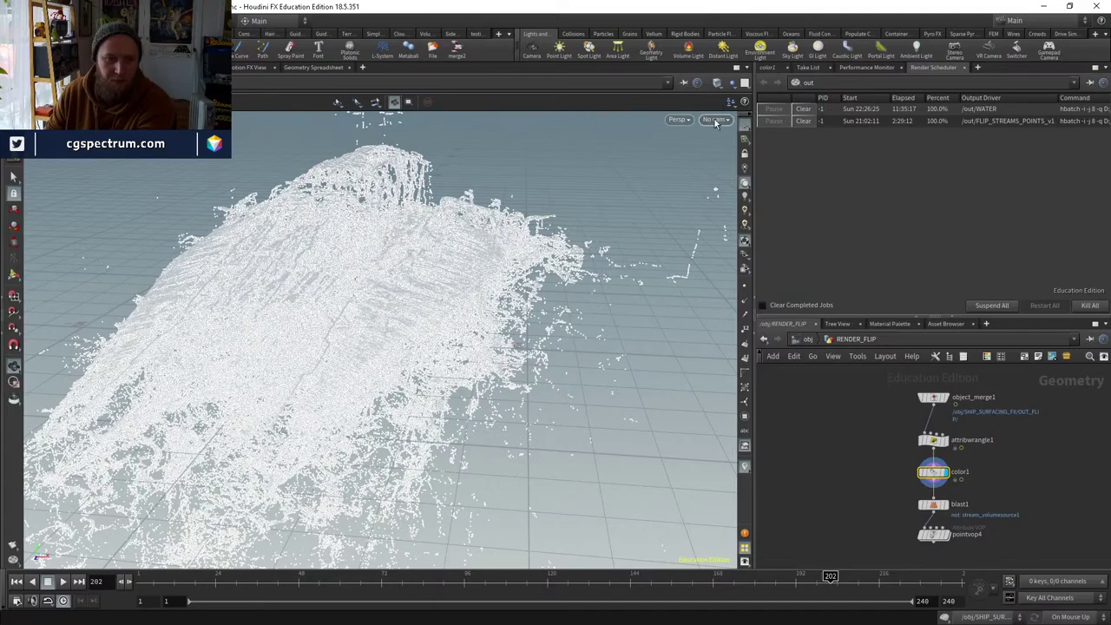
click(715, 121)
click(727, 176)
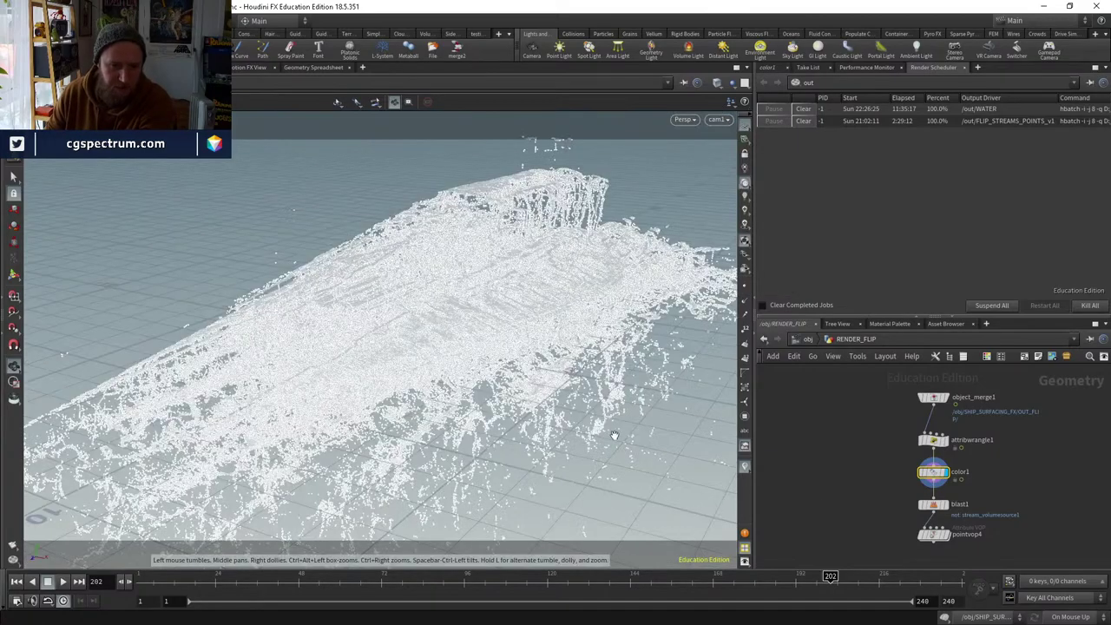
drag(607, 391, 424, 426)
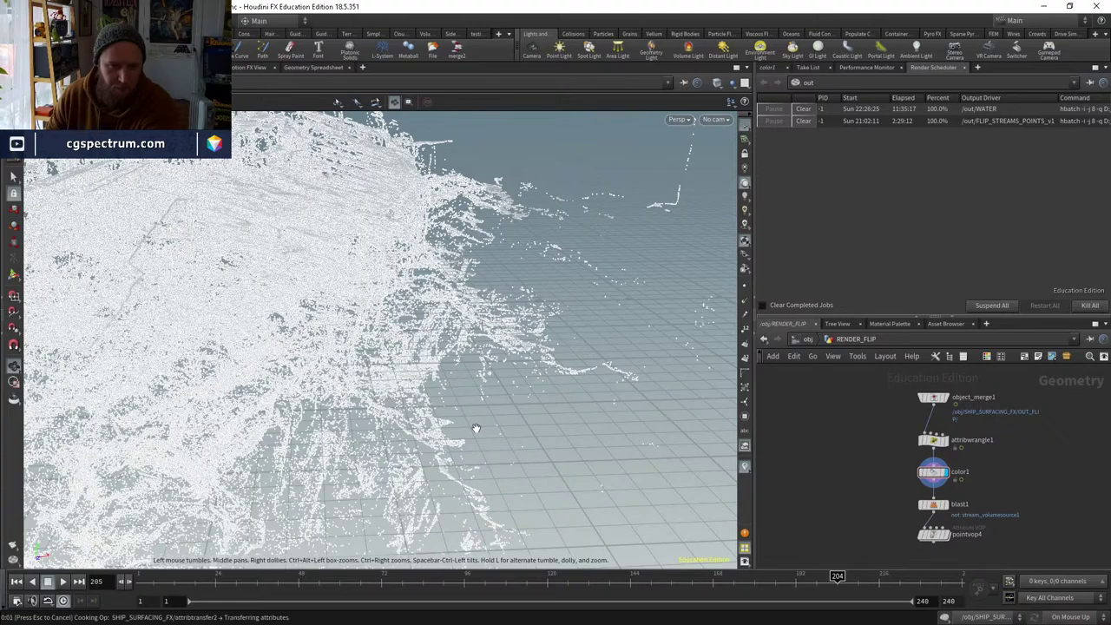
drag(475, 428, 469, 397)
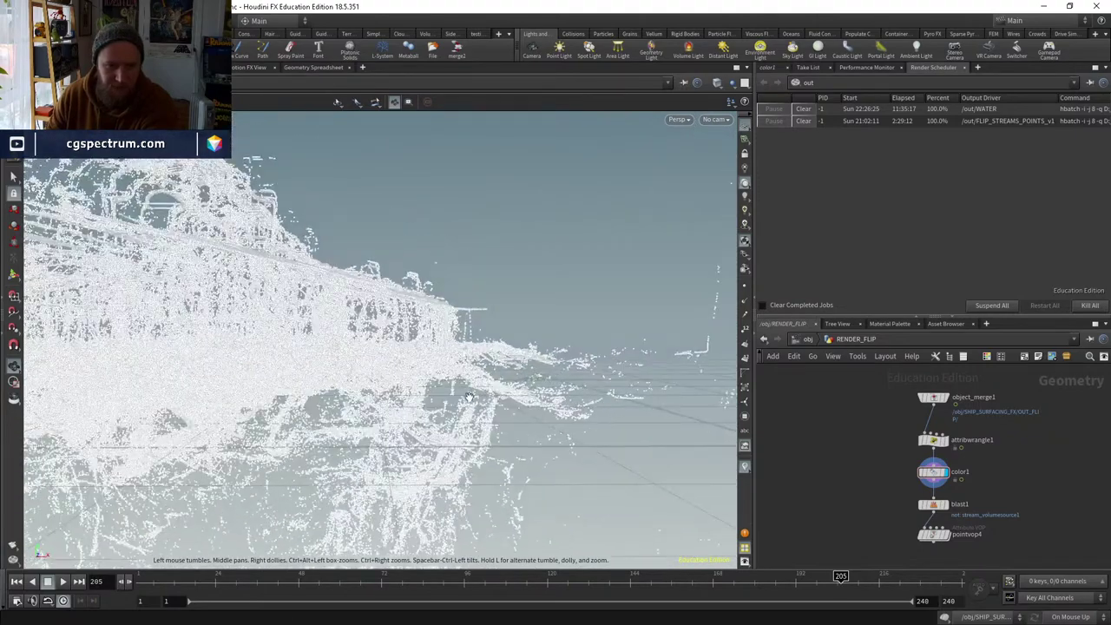
Step through neighbouring frames while orbiting to a top-down view of the splash
key(Left)
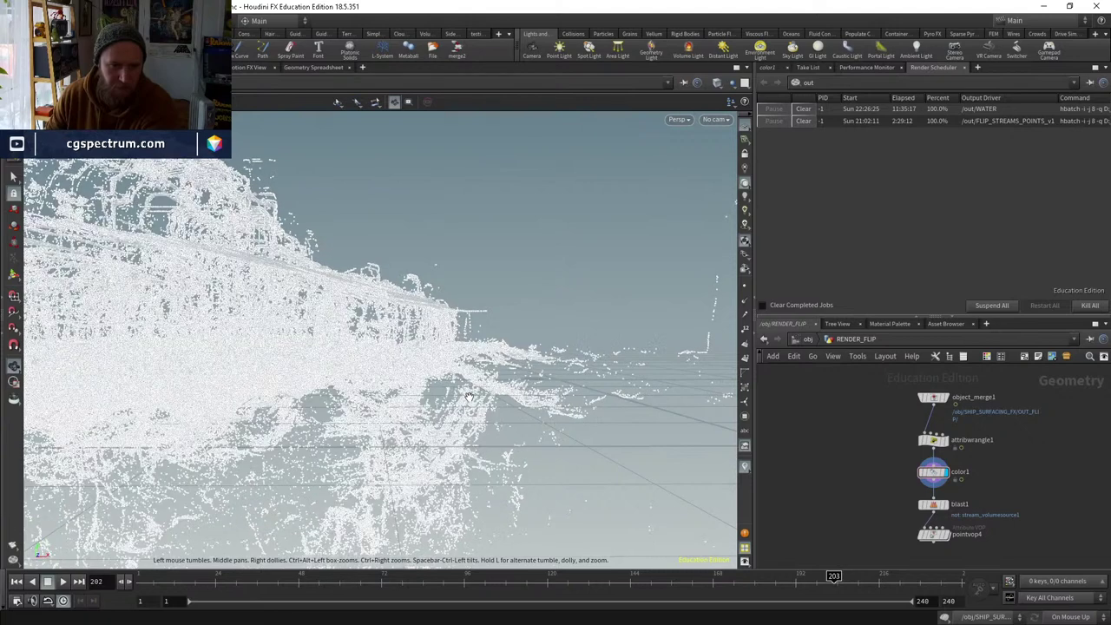
key(Right)
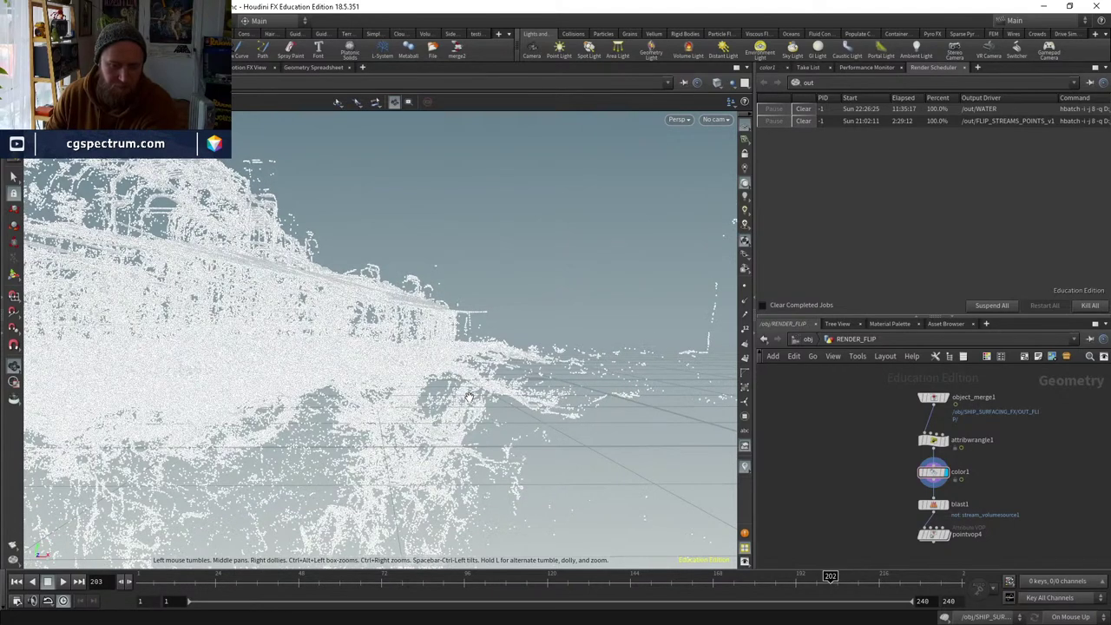
key(Right)
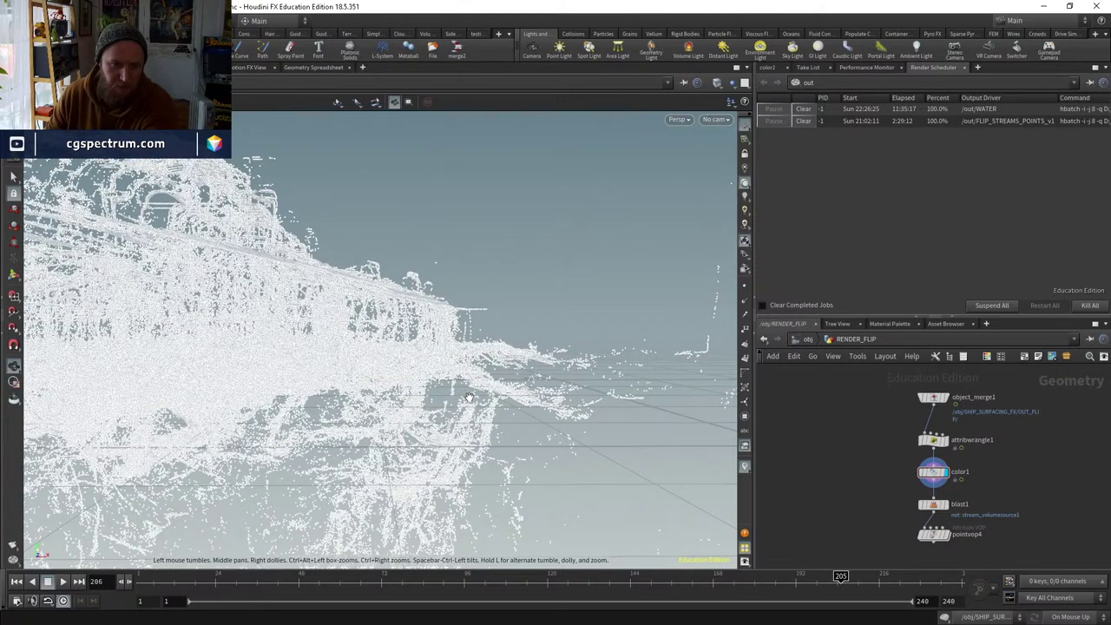
drag(468, 397, 567, 350)
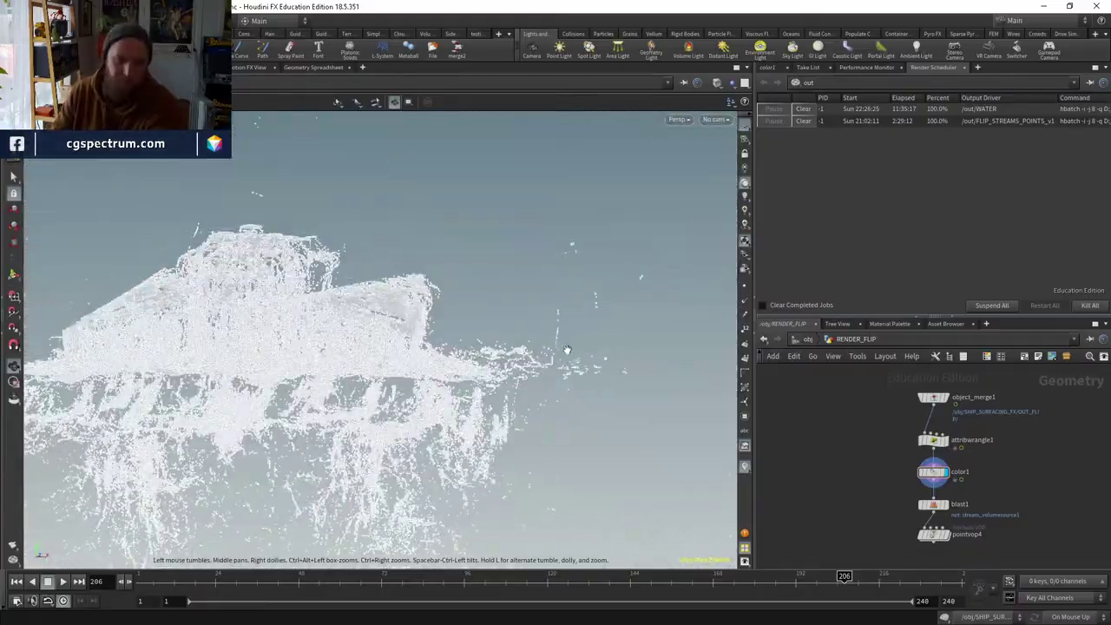
drag(402, 373, 478, 382)
Reset the viewport to cam1 and compare it against the Nuke comp
click(716, 118)
click(755, 177)
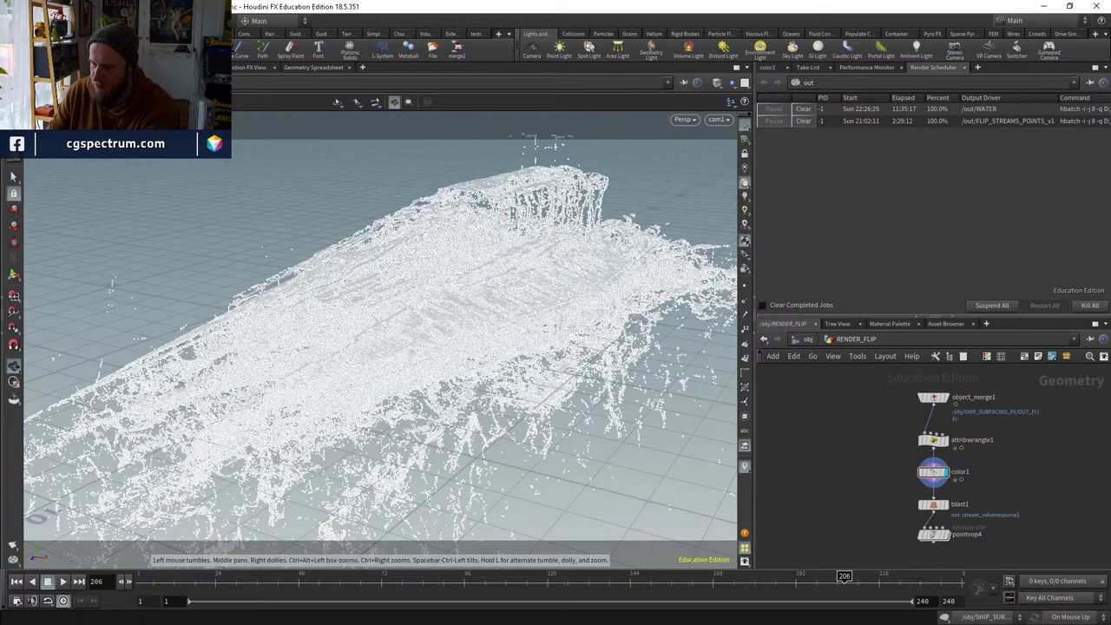
key(alt+Tab)
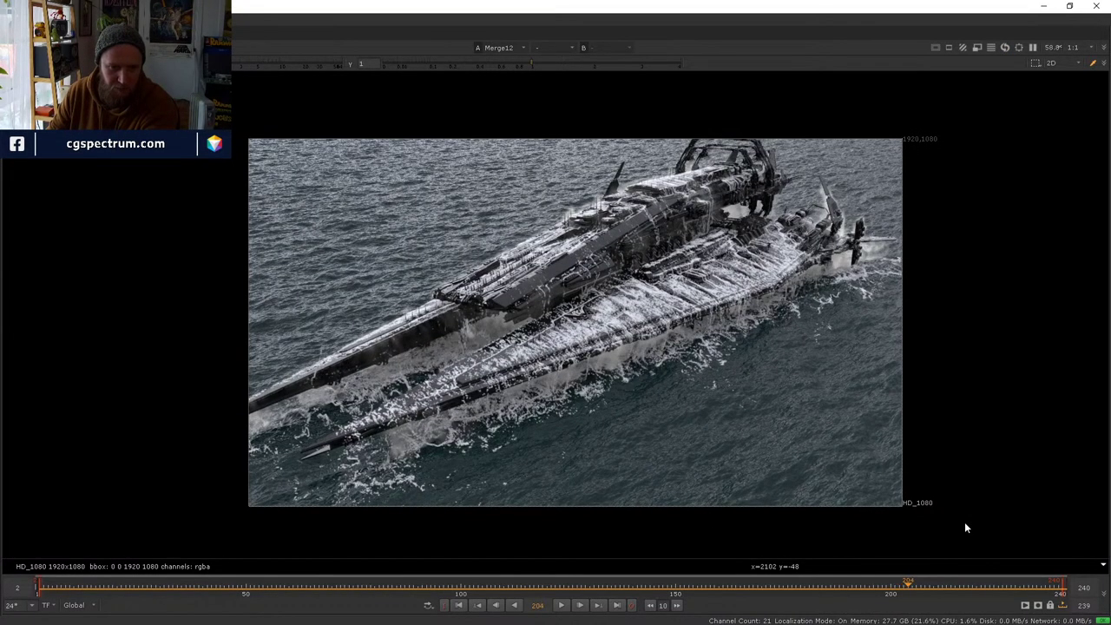
key(alt+Tab)
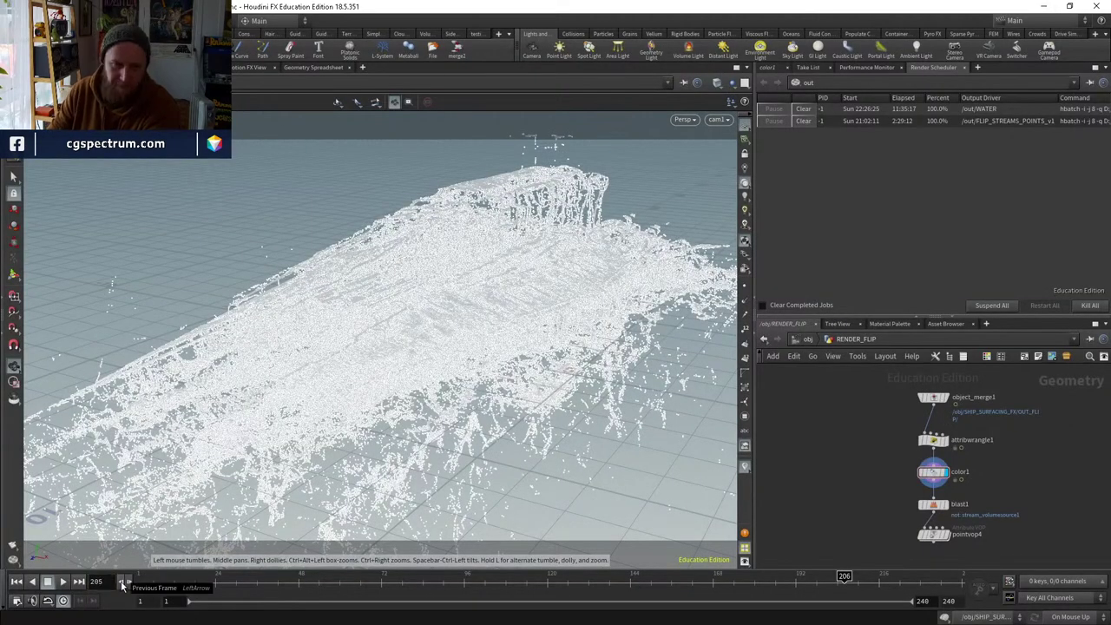
Select the SURFACING_test_v2 node in /out and view its object inclusion settings
click(805, 340)
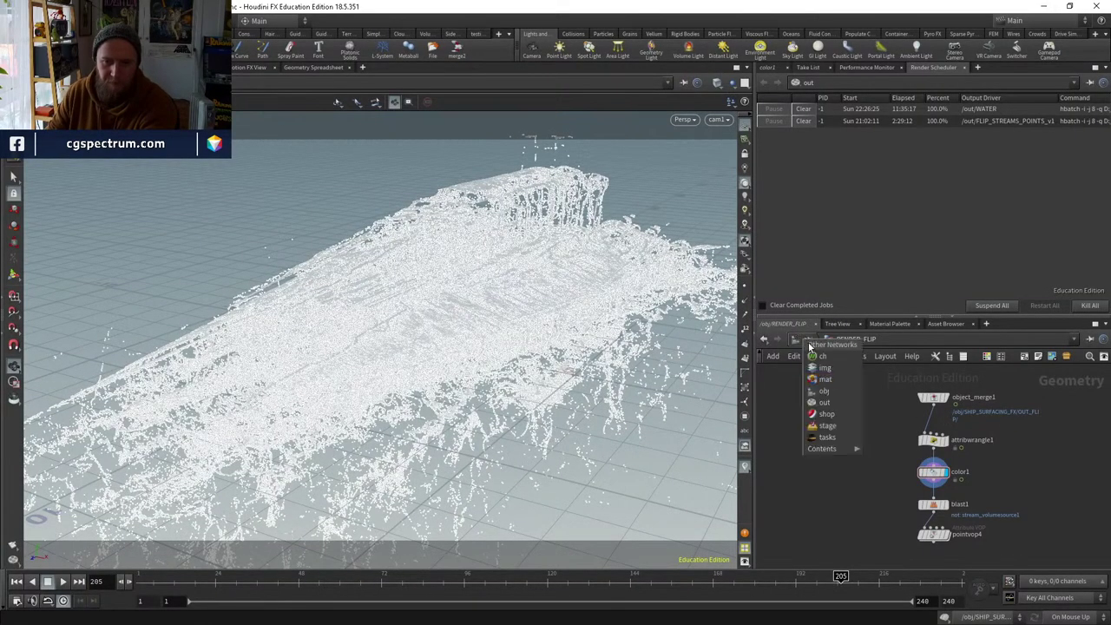
click(828, 398)
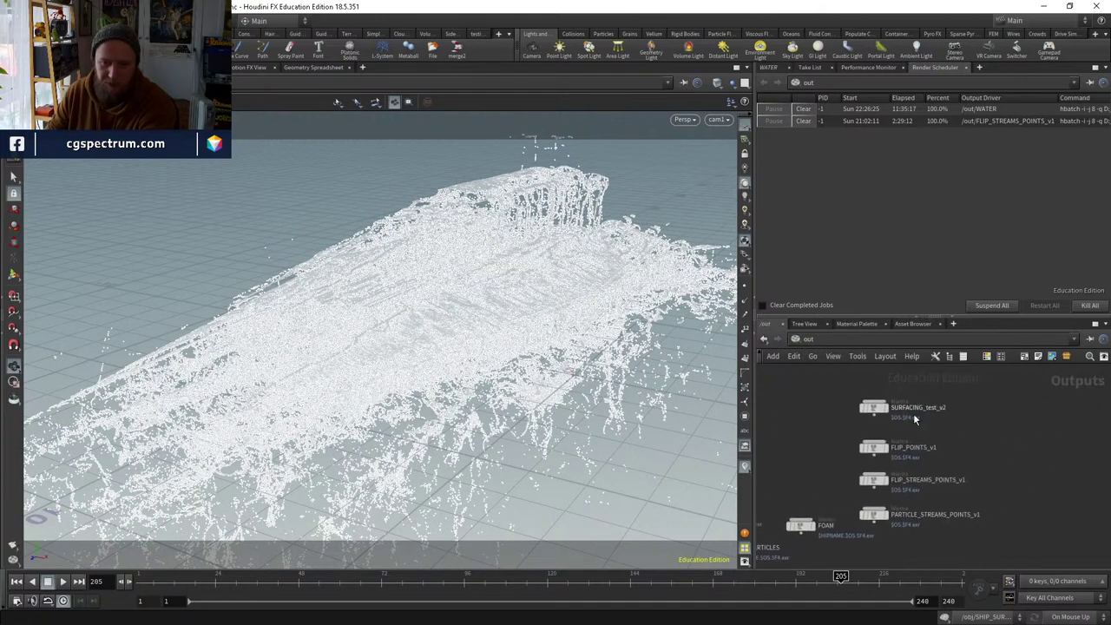
click(882, 409)
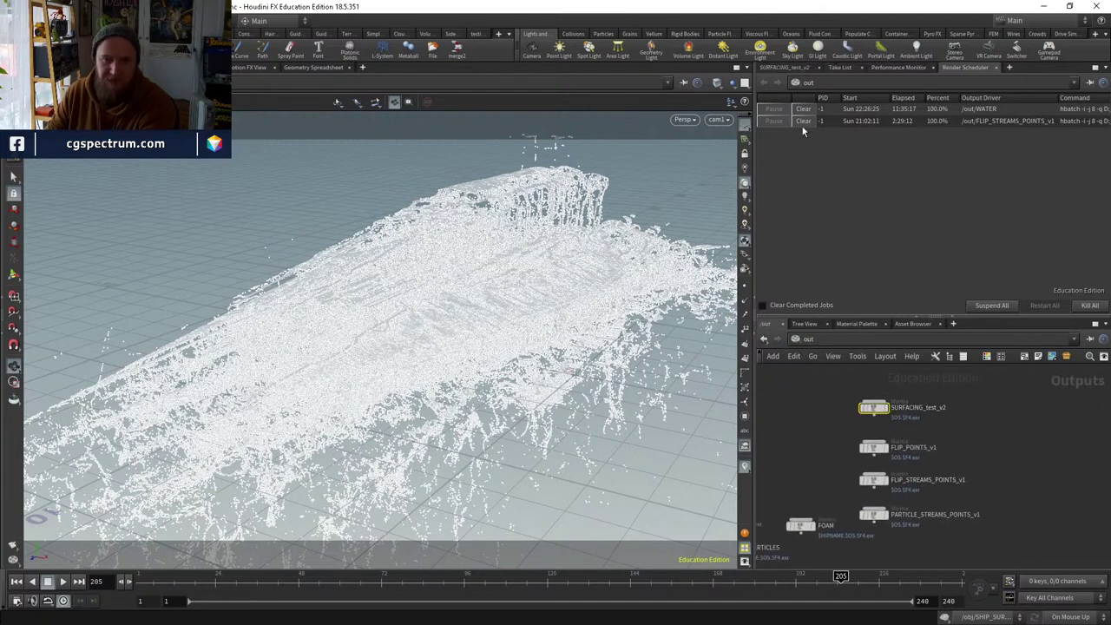
click(797, 68)
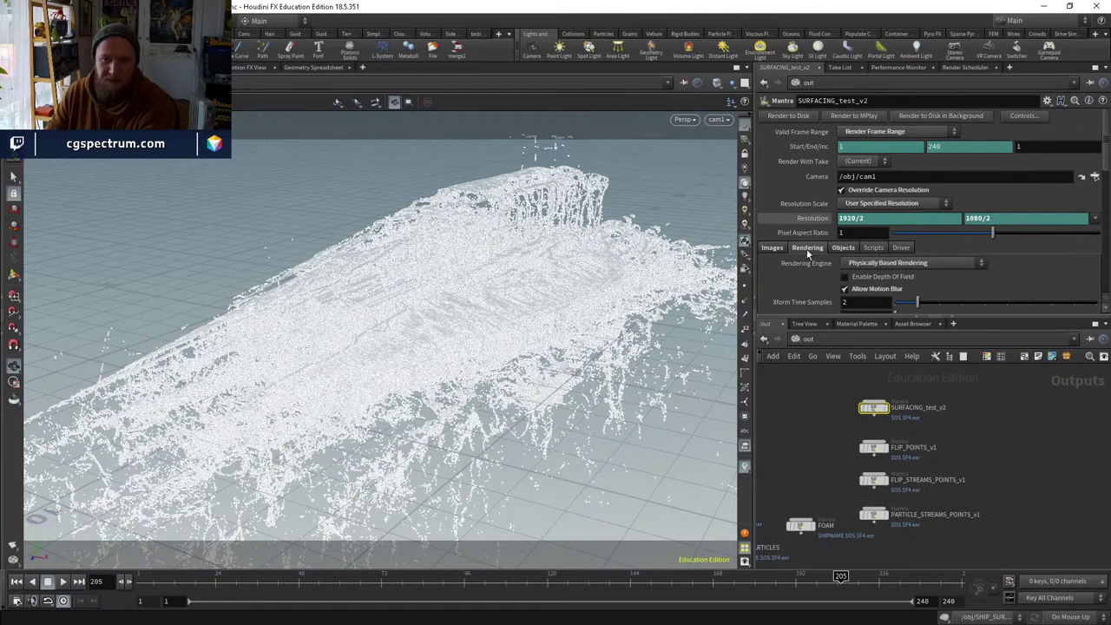
click(843, 247)
scroll(834, 260, down, 2)
In /obj, move the RENDER_FLIP node up under RENDER_WATER
click(808, 339)
click(840, 390)
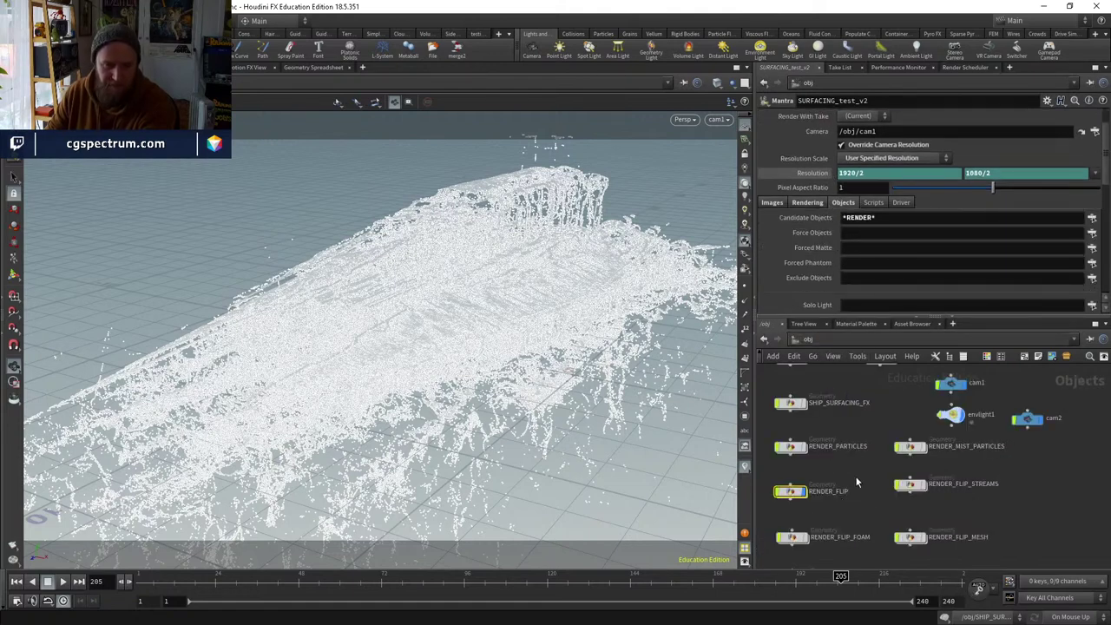
click(790, 491)
scroll(868, 512, down, 3)
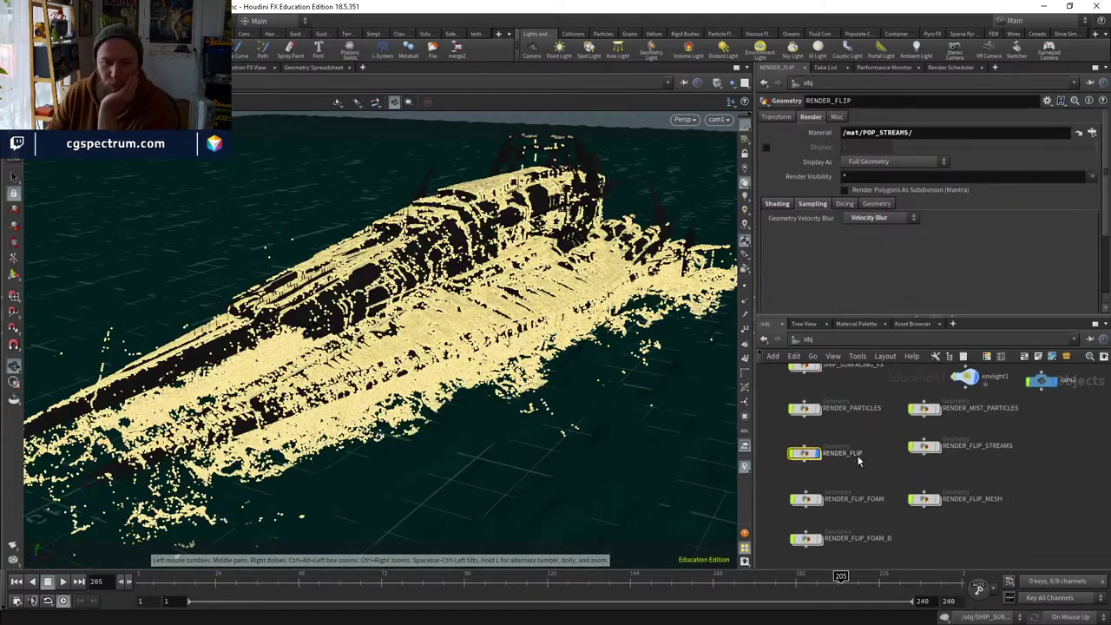
scroll(861, 477, up, 3)
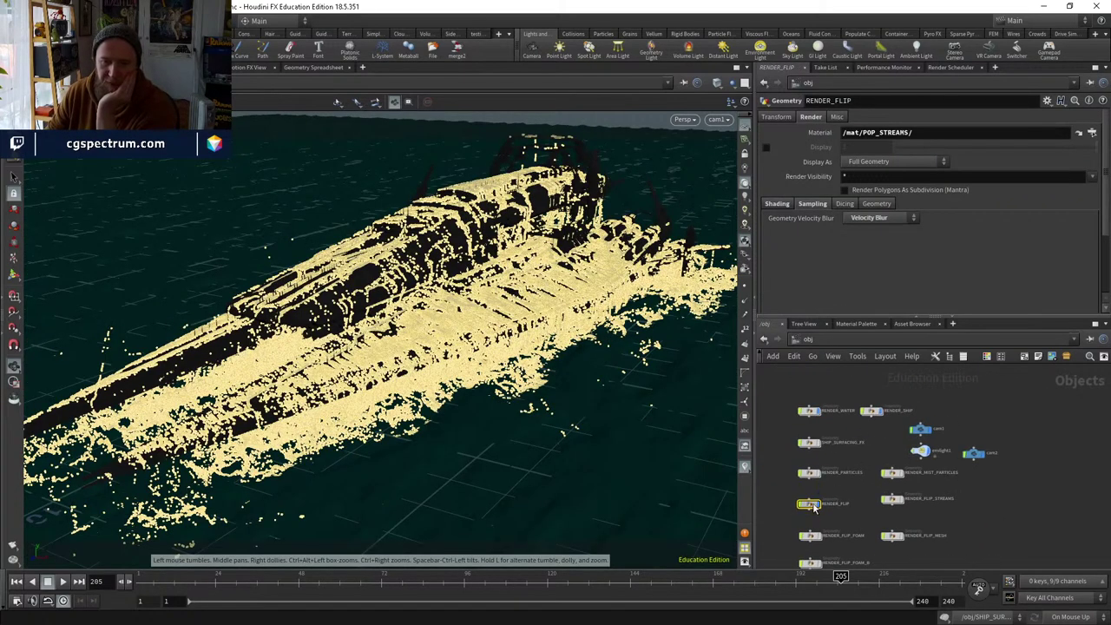
drag(813, 507, 814, 429)
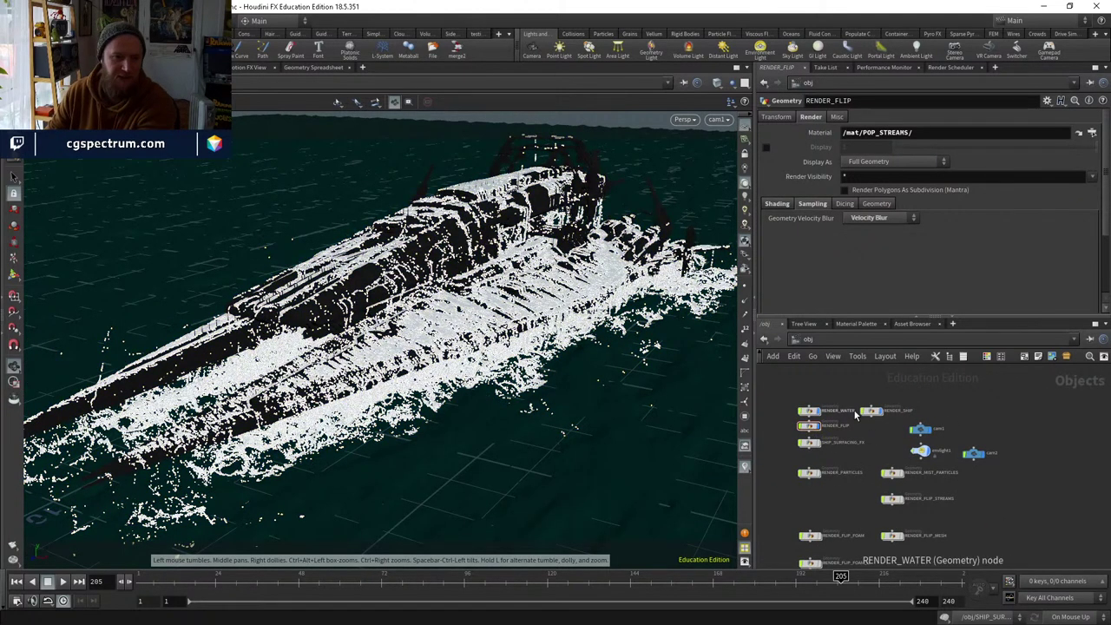
Review SURFACING_test_v2's Rendering Limits settings and switch the viewer to Render View
key(n)
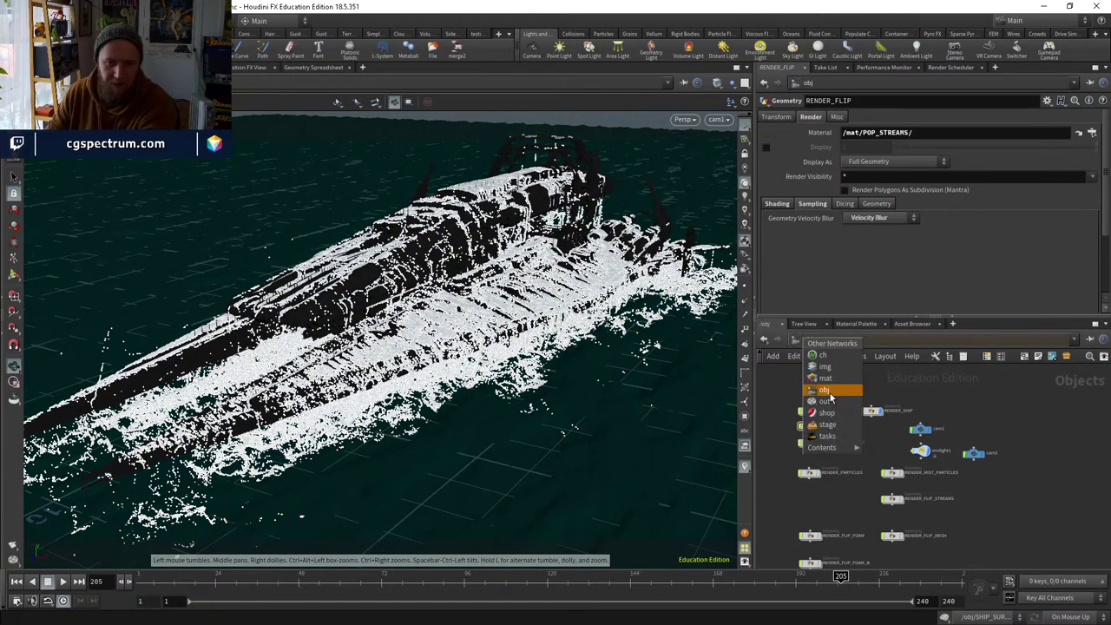
click(827, 400)
click(809, 202)
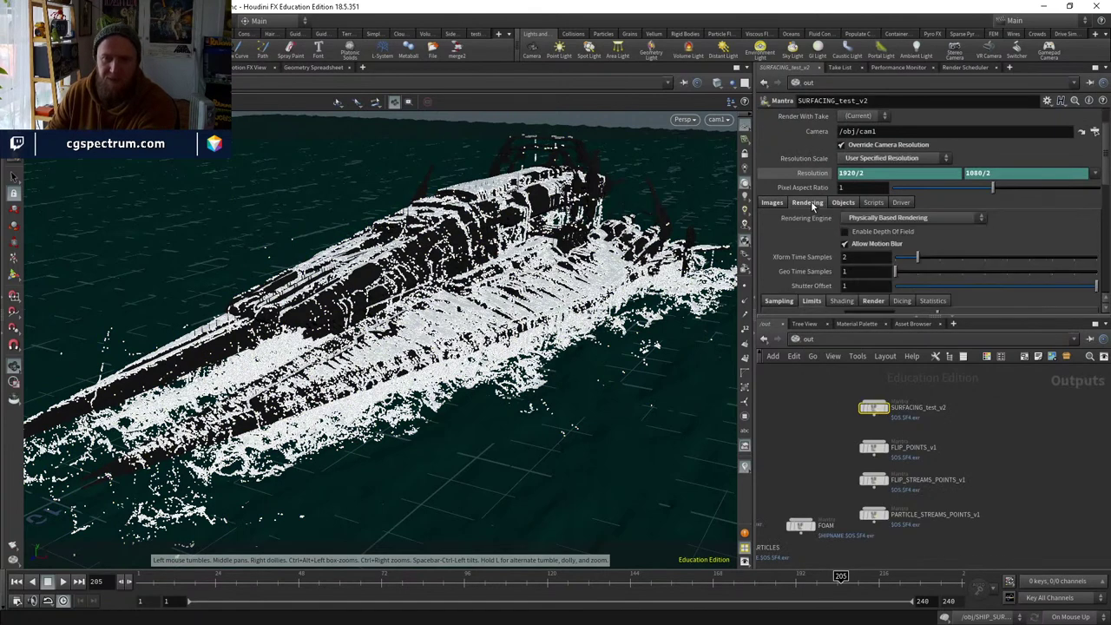
scroll(808, 253, down, 2)
scroll(816, 252, down, 1)
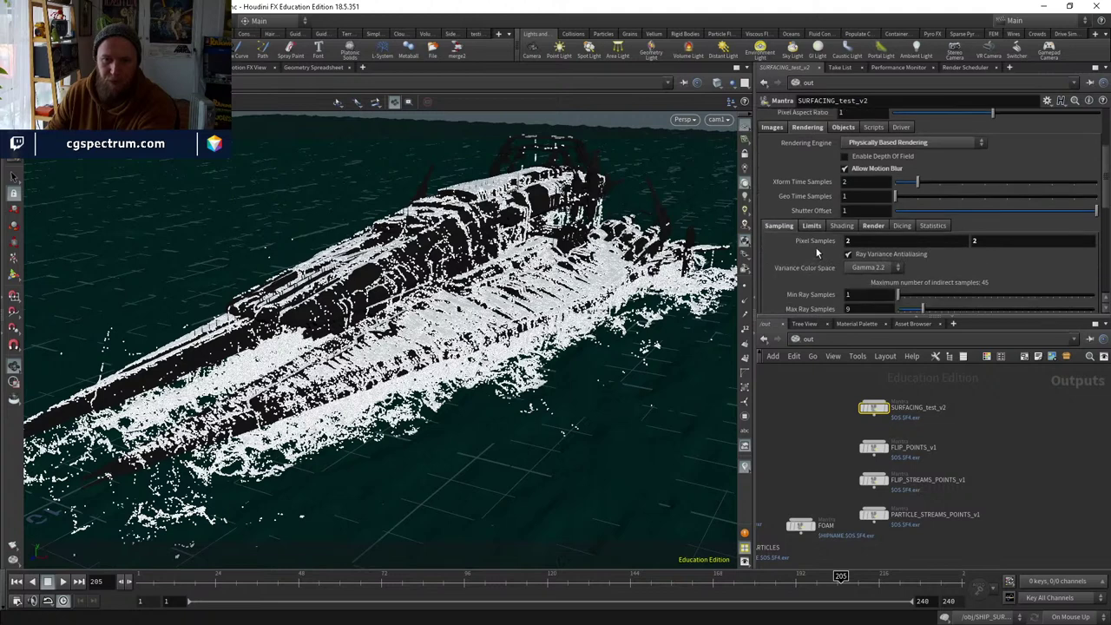
click(812, 226)
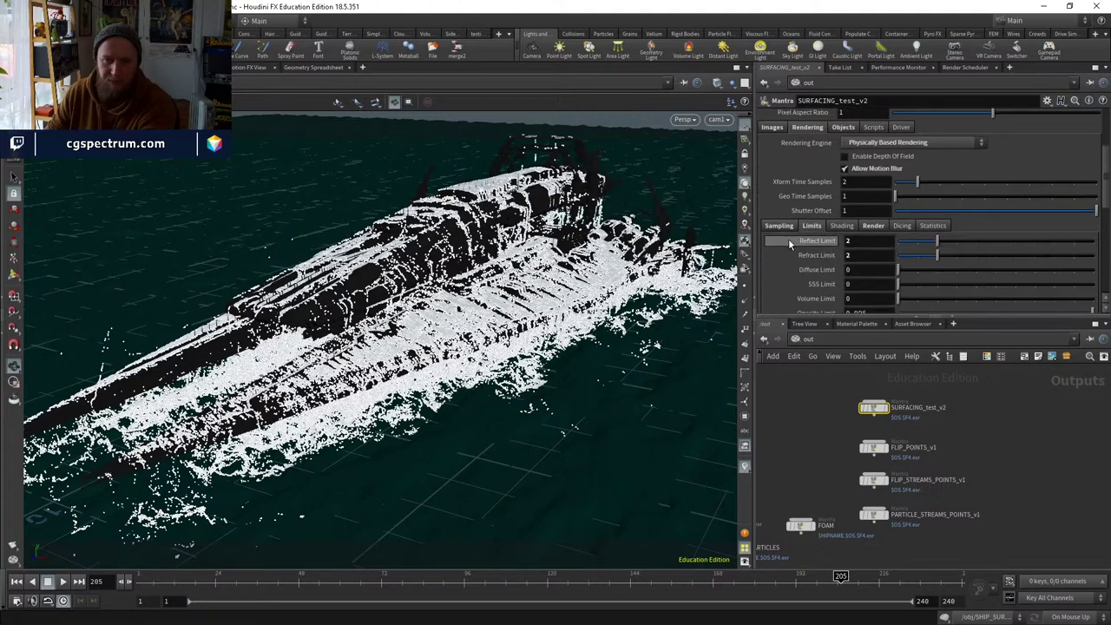
scroll(792, 247, up, 4)
scroll(791, 247, up, 2)
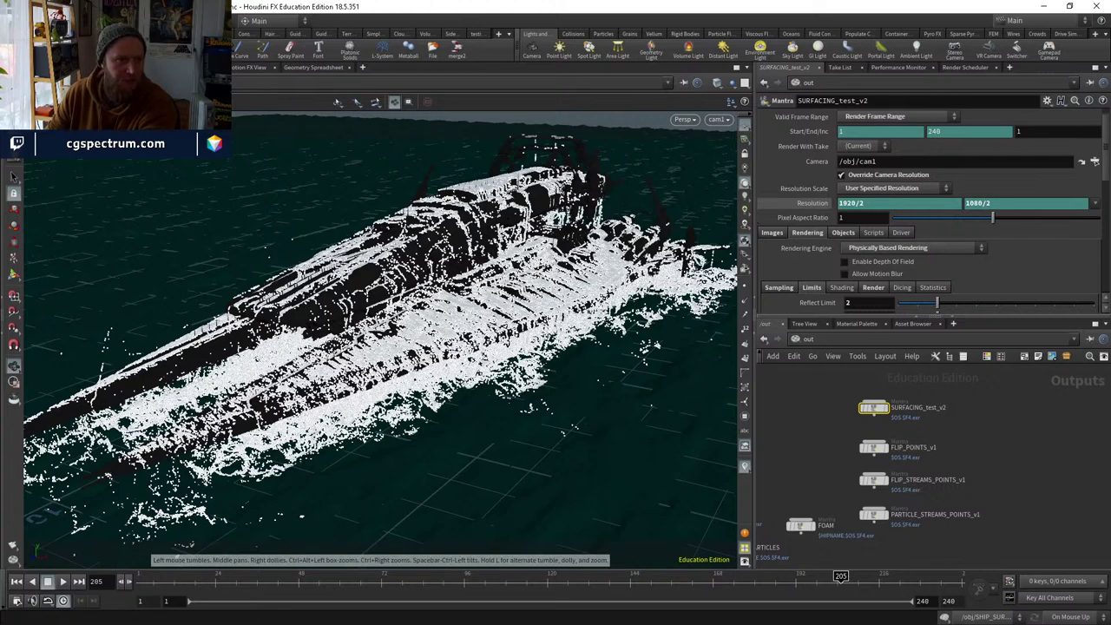
click(174, 67)
click(239, 83)
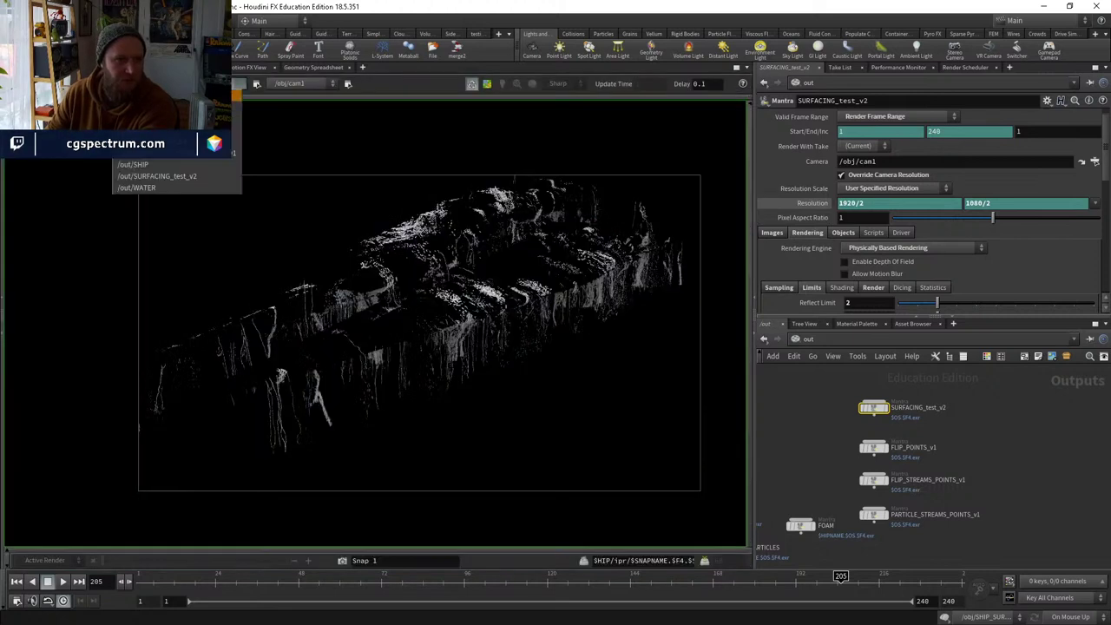
Run an IPR of /out/SURFACING_test_v2 focused on the ship splash, then switch to Nuke
click(157, 176)
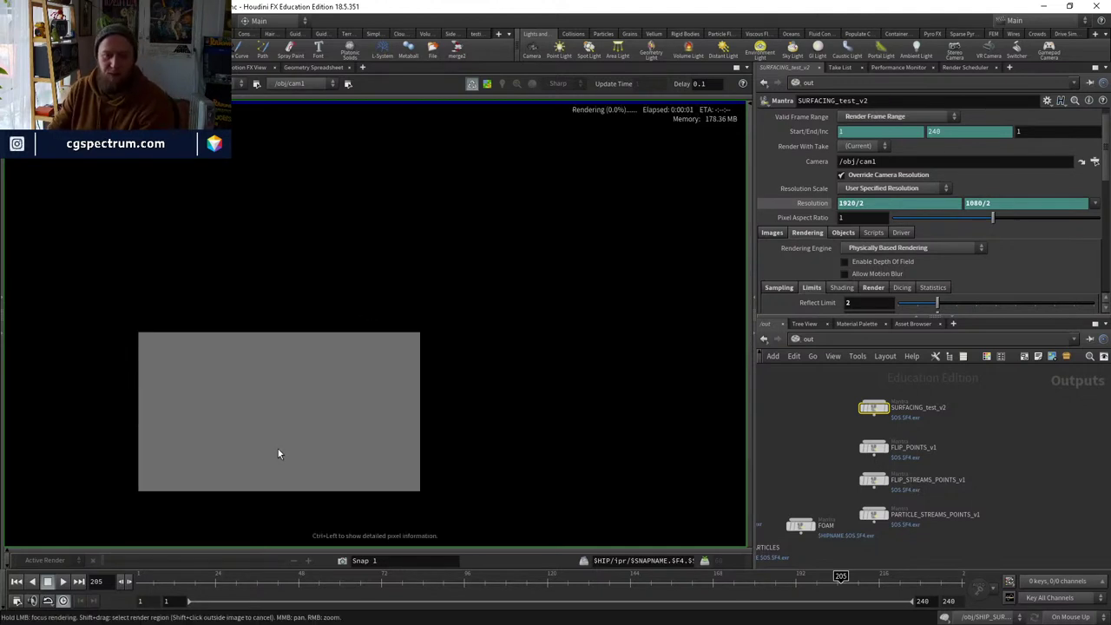
scroll(260, 451, up, 3)
middle_drag(243, 450, 375, 427)
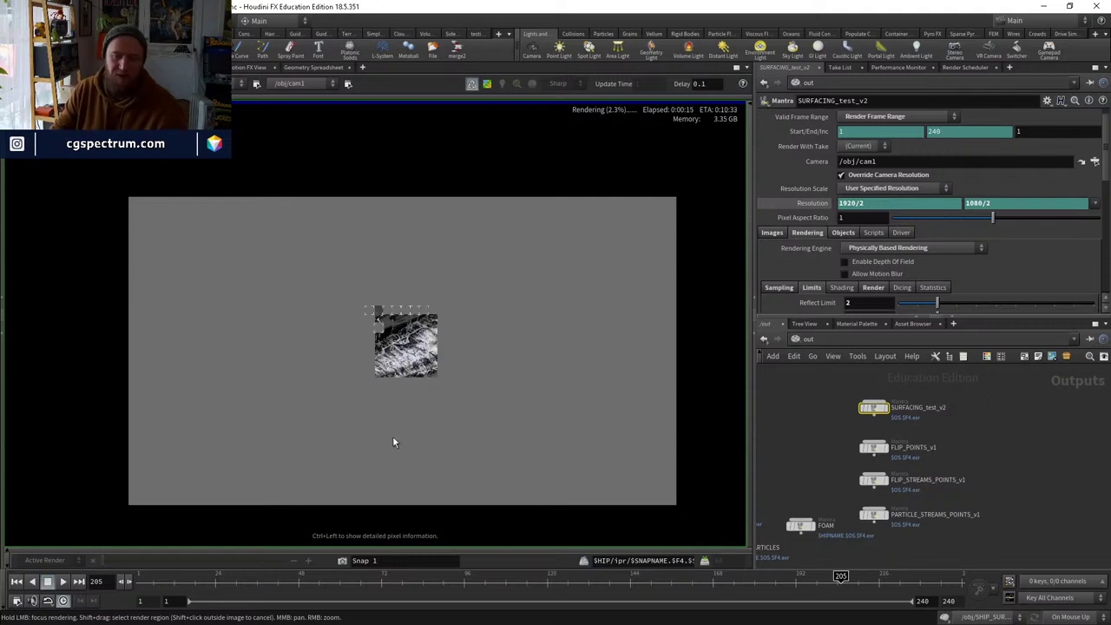
click(413, 436)
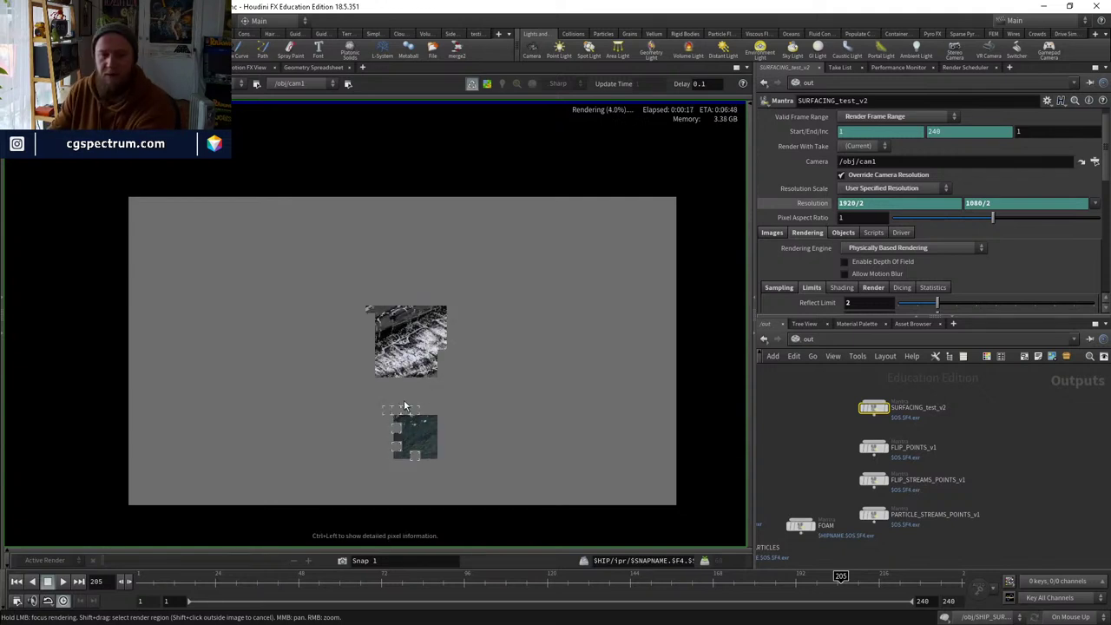
scroll(403, 399, up, 4)
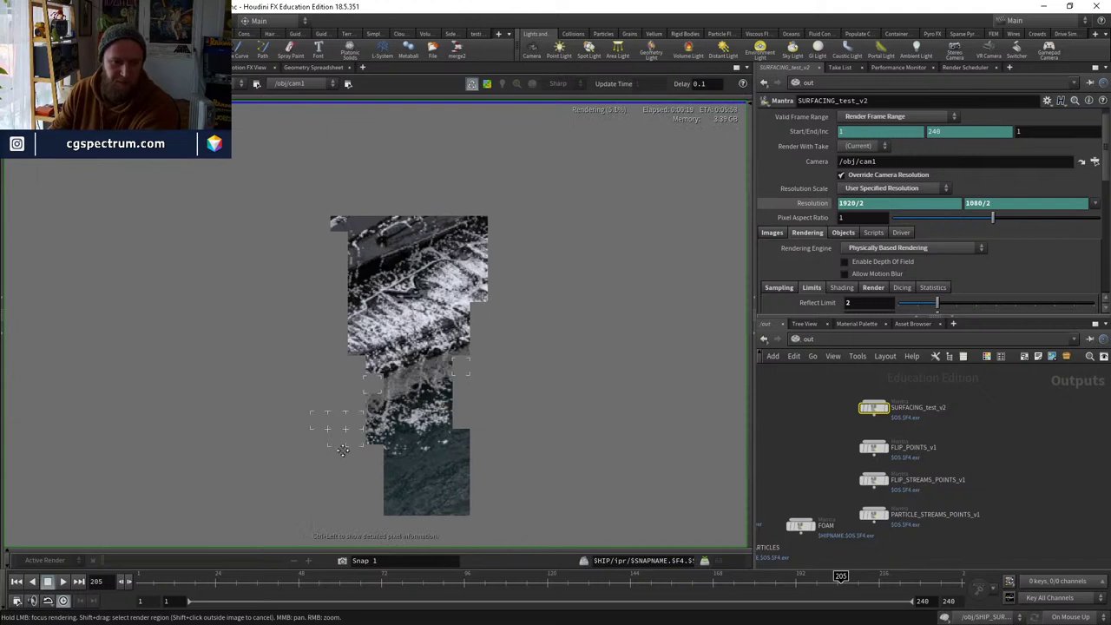
scroll(408, 400, down, 3)
scroll(403, 403, up, 1)
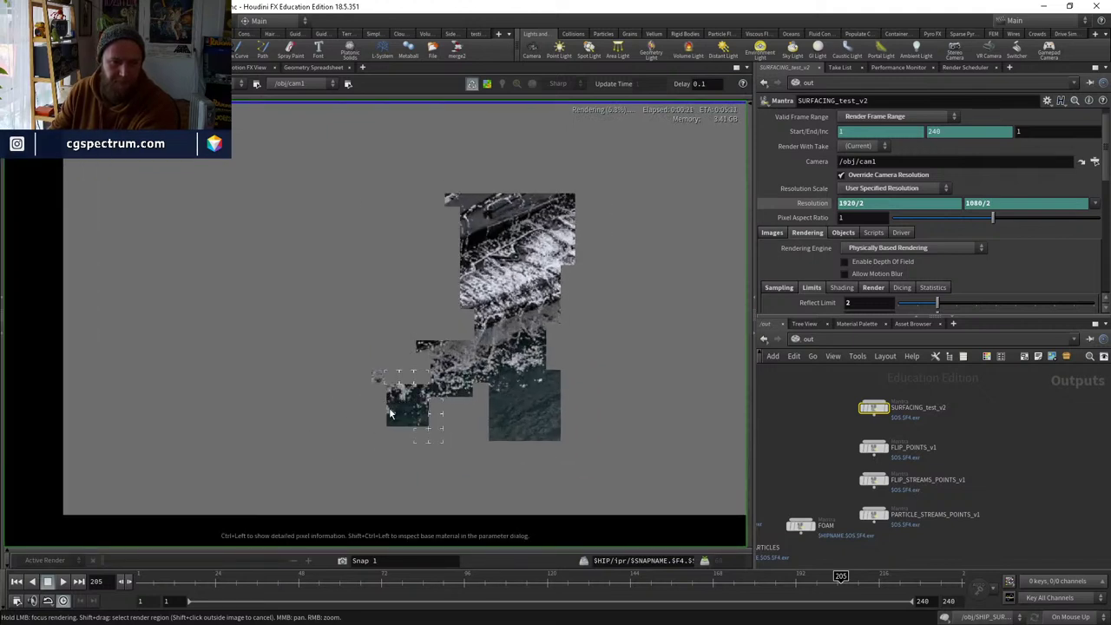
scroll(391, 410, down, 2)
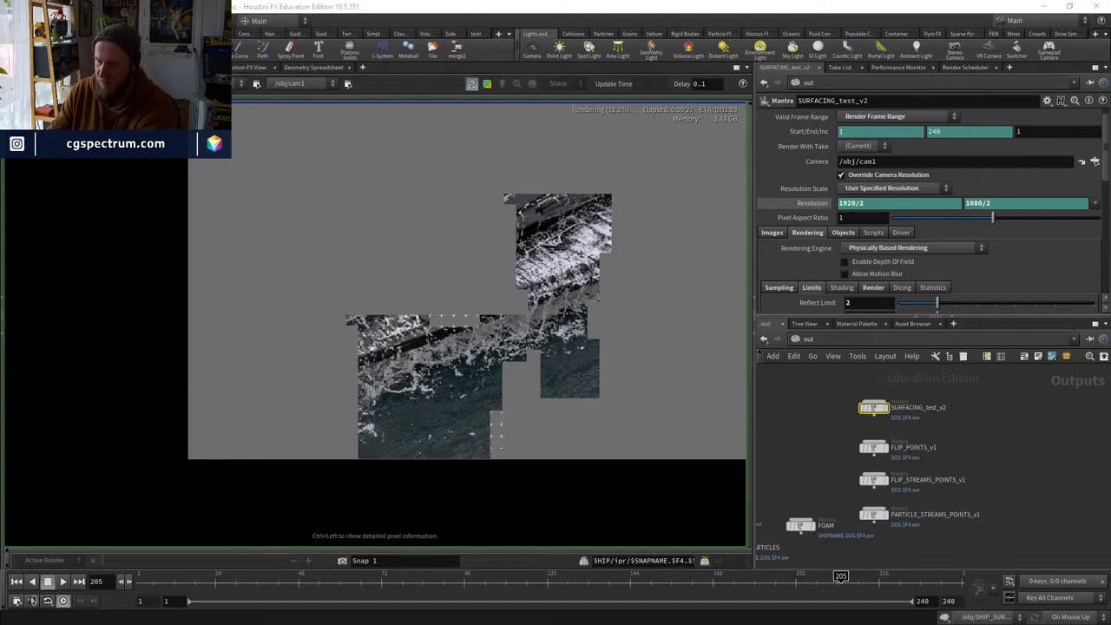
key(alt+Tab)
scroll(533, 424, up, 5)
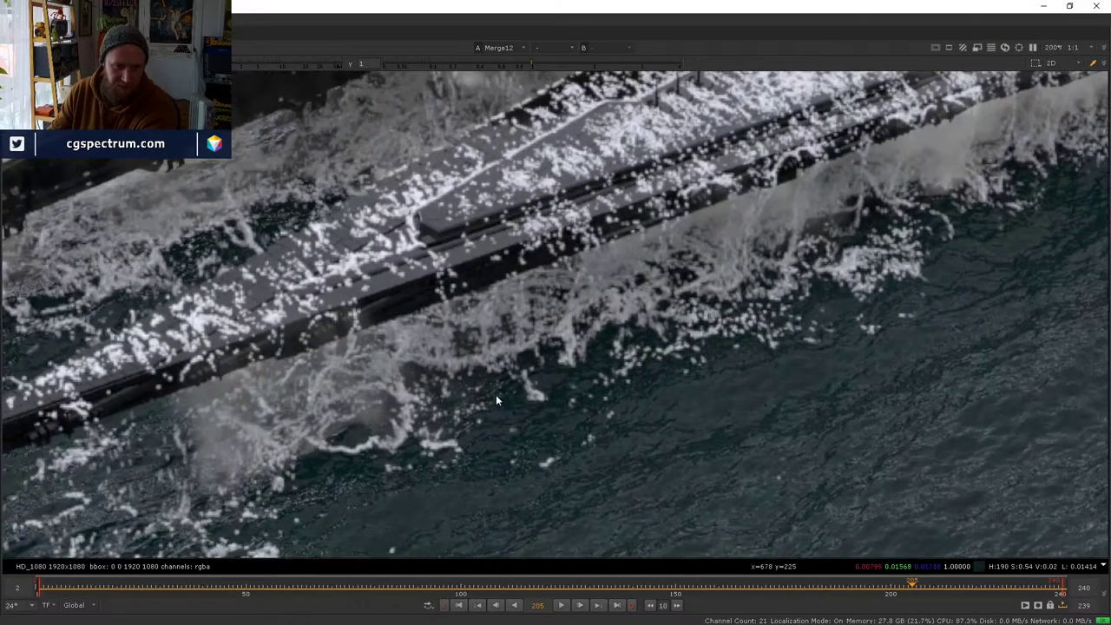
Flip between frames 204 and 205 in Nuke, then minimize it to reveal Houdini
key(Left)
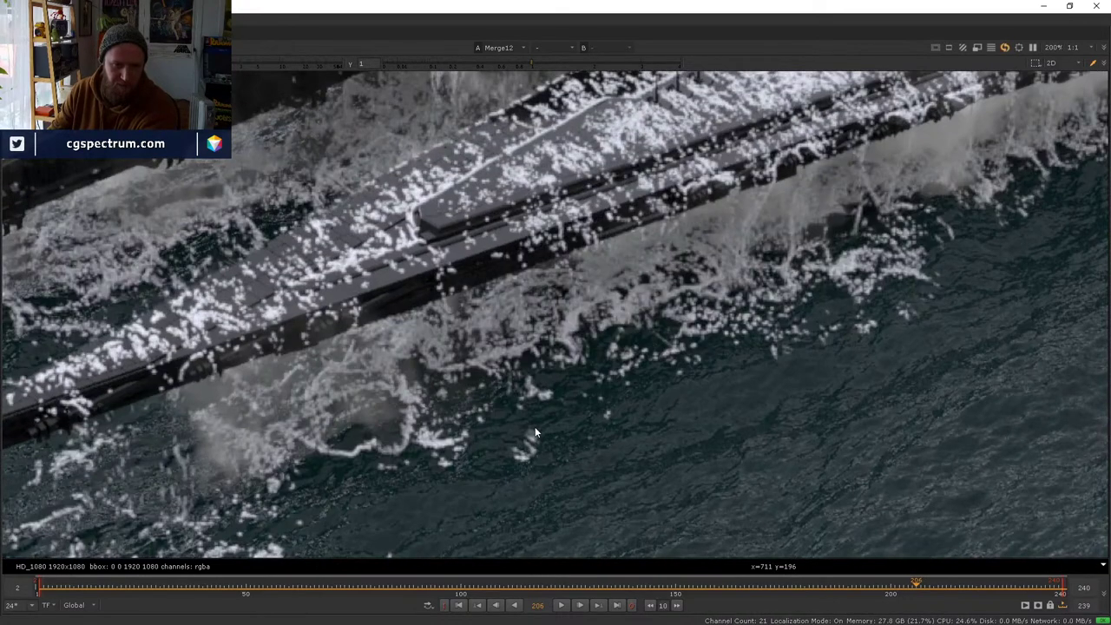
key(Right)
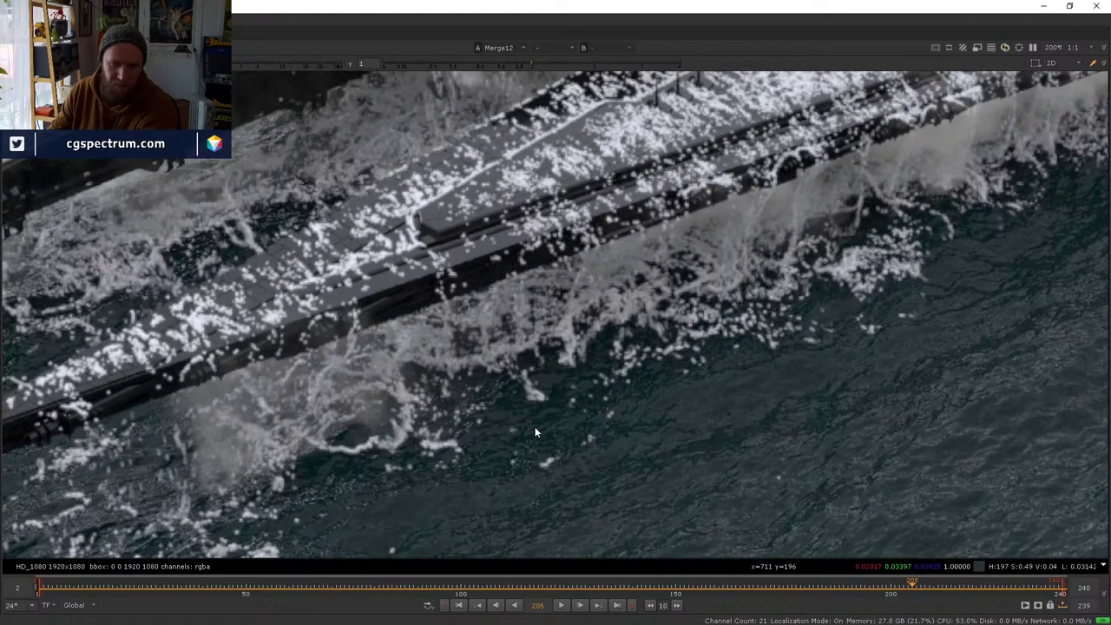
key(Left)
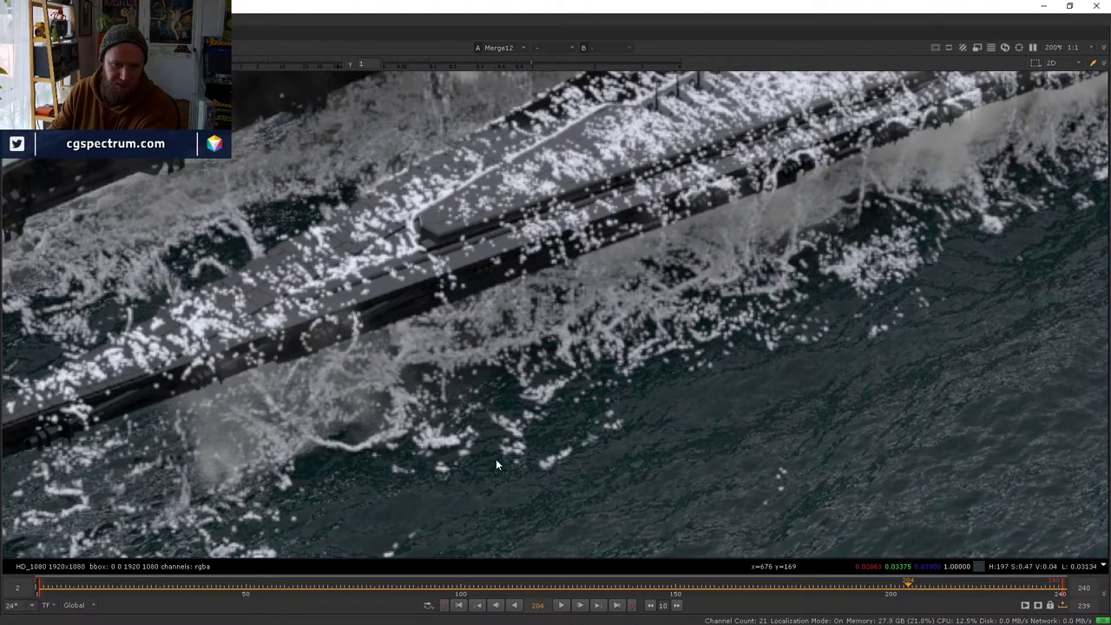
key(Right)
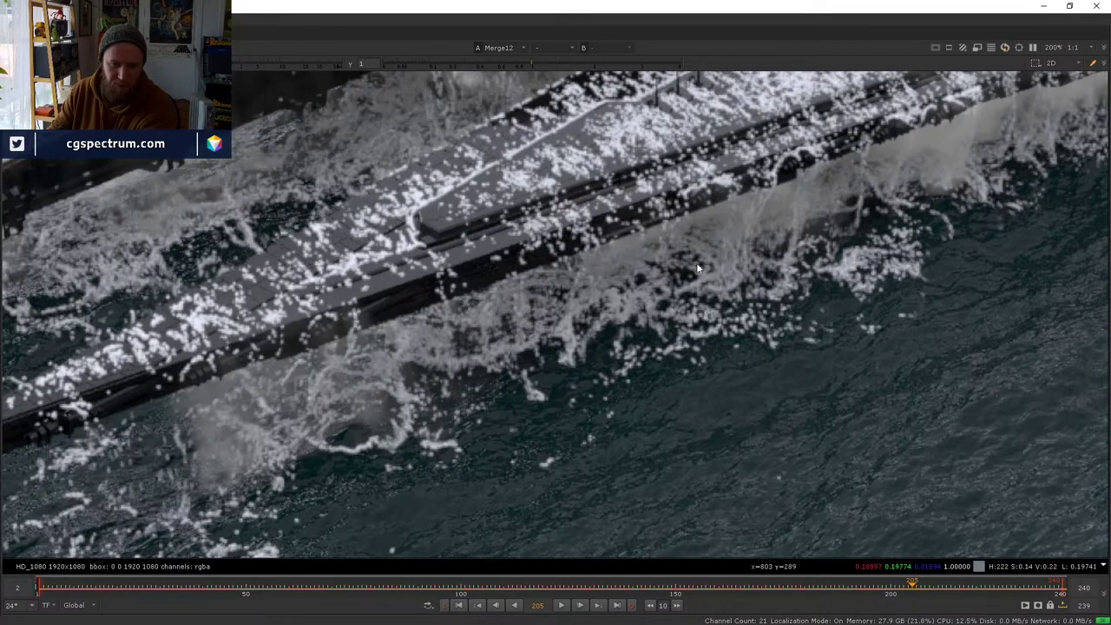
click(1045, 7)
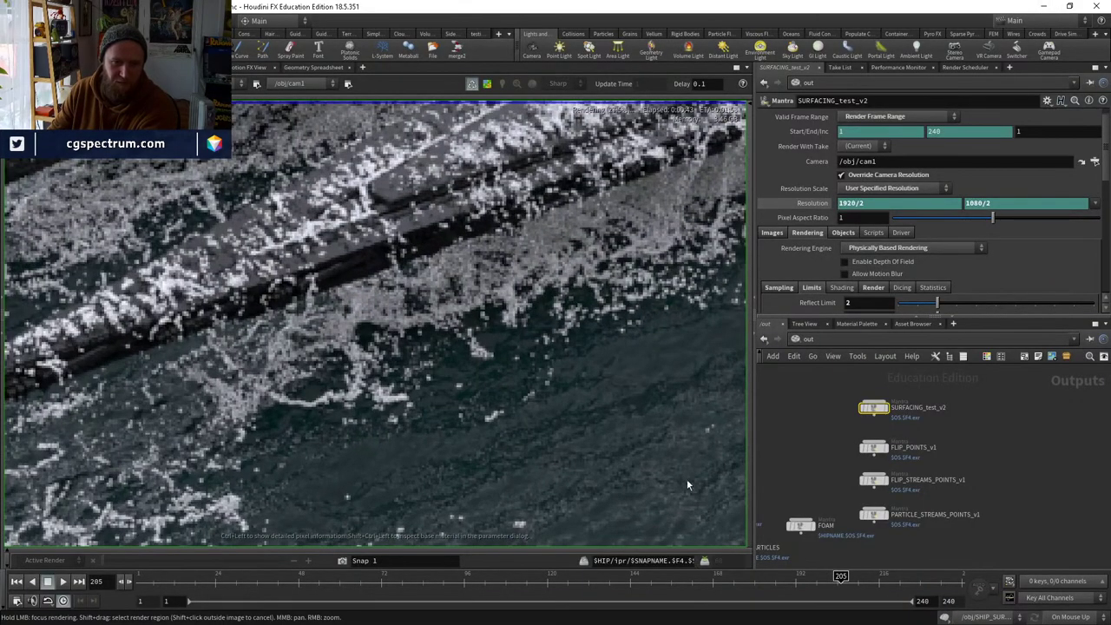
Select RENDER_WATER in /obj and open its WATER material's Surface parameters
click(807, 338)
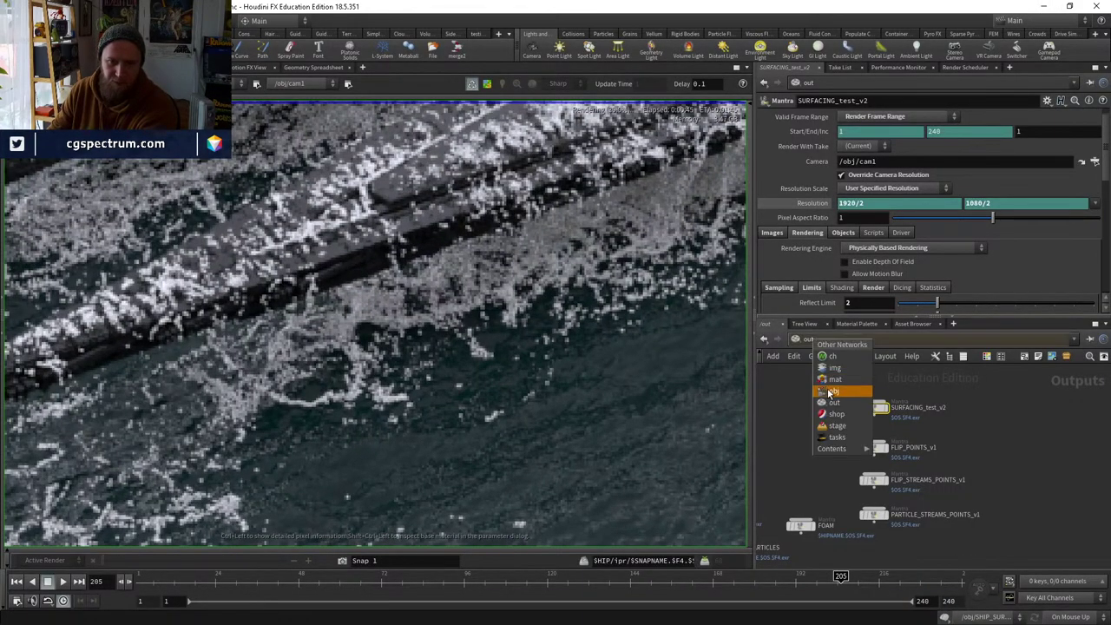
click(831, 392)
scroll(838, 404, up, 3)
click(806, 404)
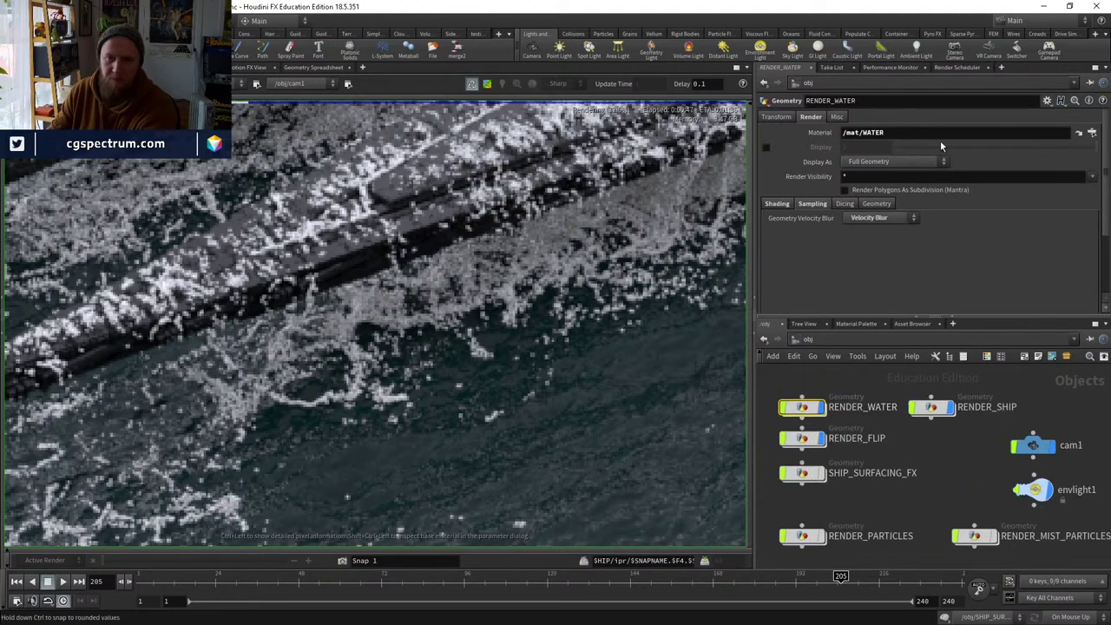
click(1079, 134)
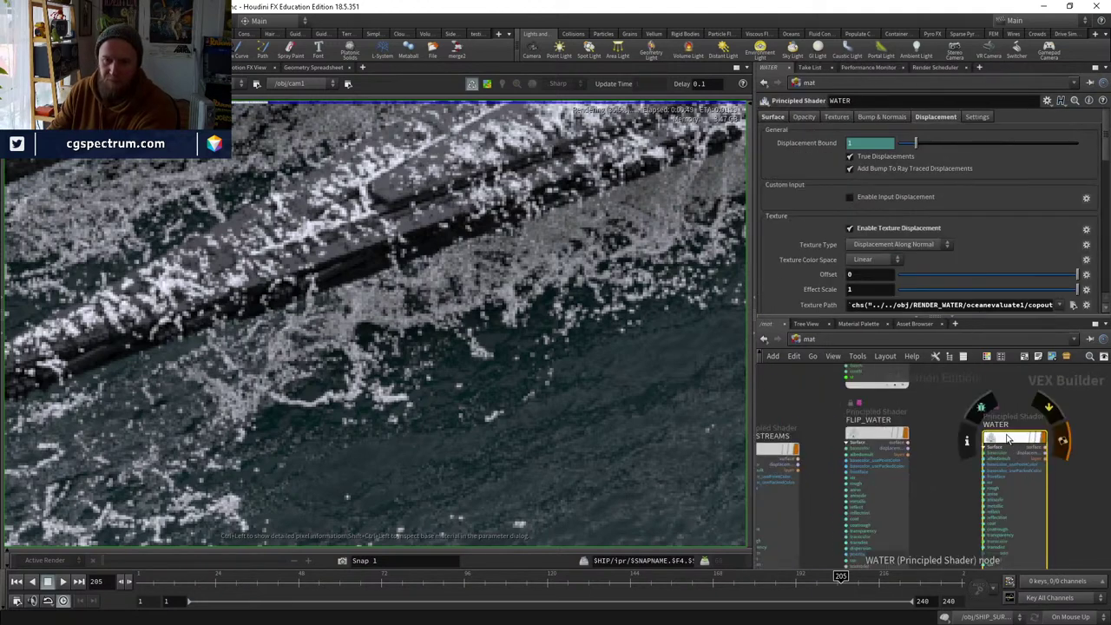
scroll(816, 243, down, 2)
scroll(820, 257, up, 2)
click(773, 117)
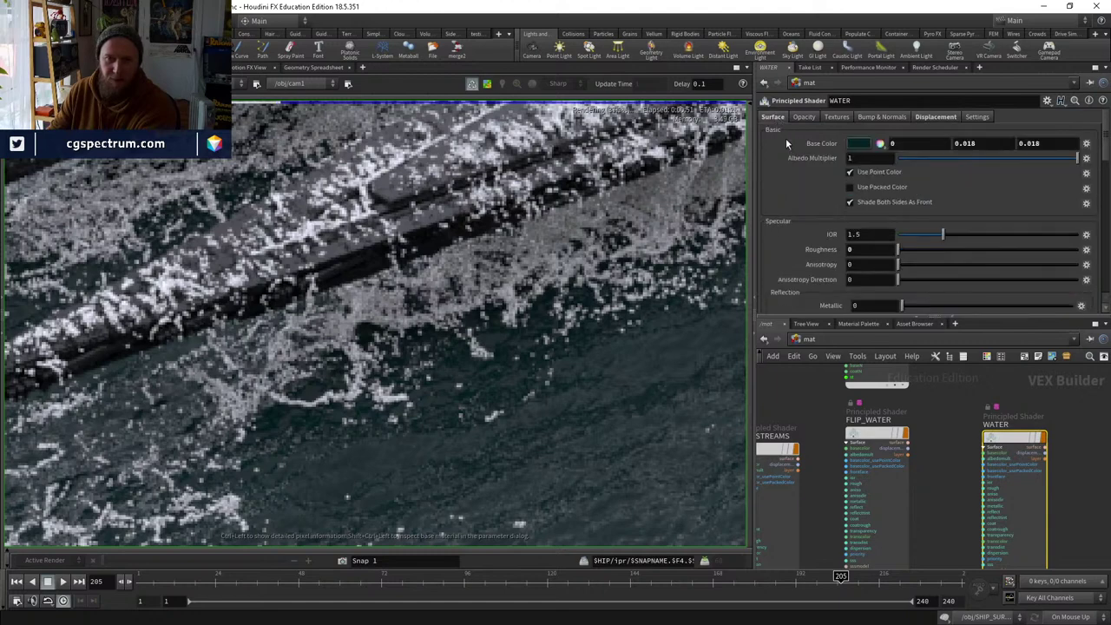
Set the WATER shader transparency to 0.1 and take a render snapshot
scroll(826, 237, down, 6)
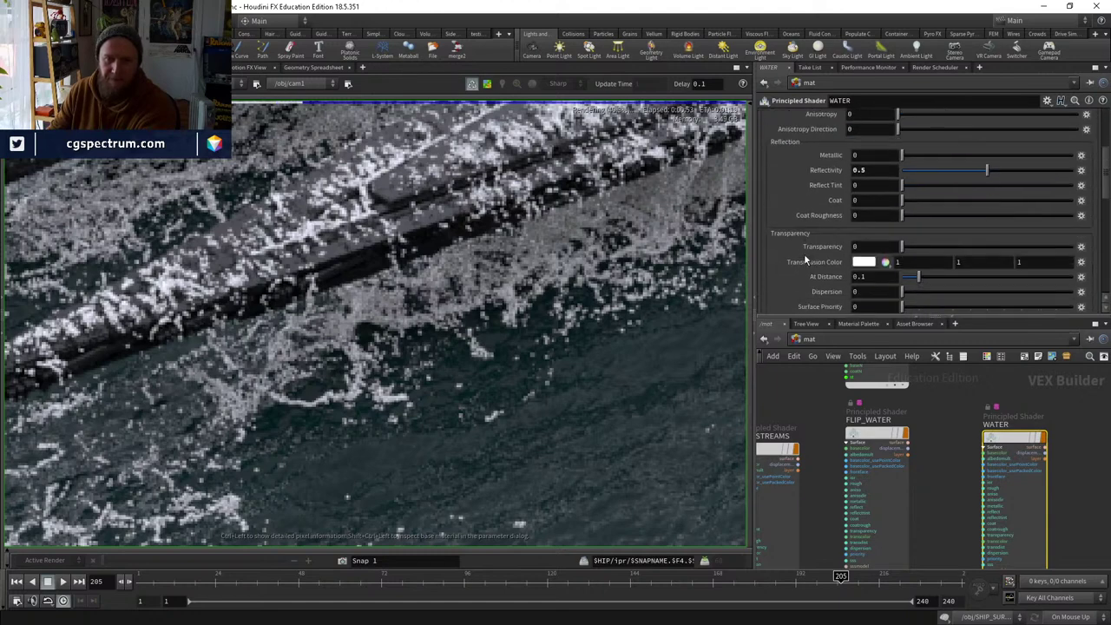
scroll(860, 205, up, 1)
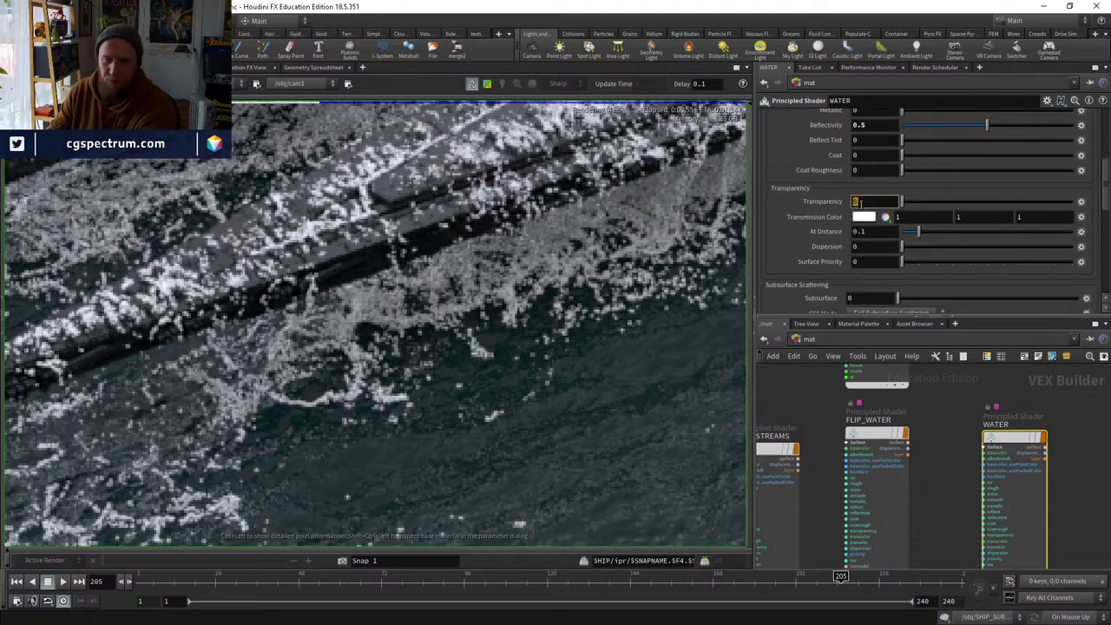
text(.1)
key(Return)
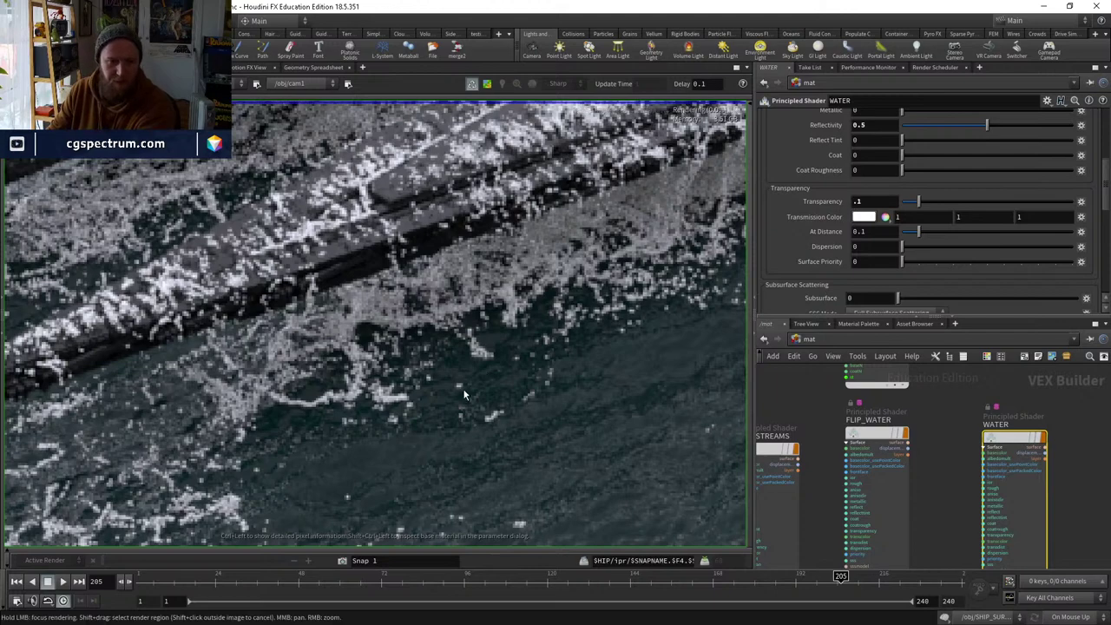
click(341, 561)
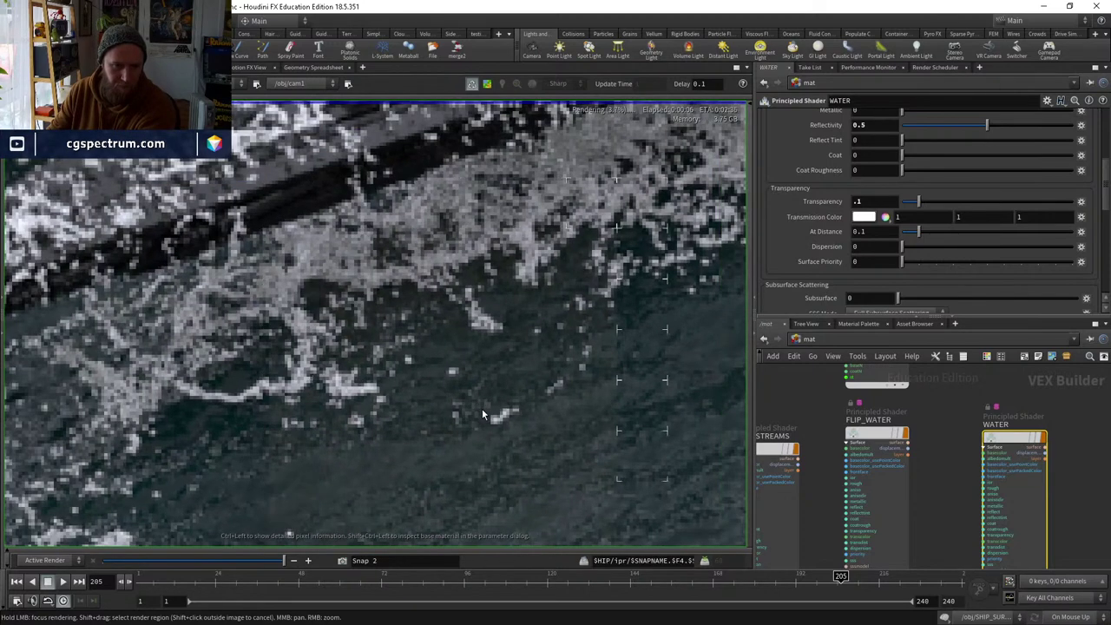
Raise the water transparency to 0.5
key(ctrl+a)
text(.5)
key(Return)
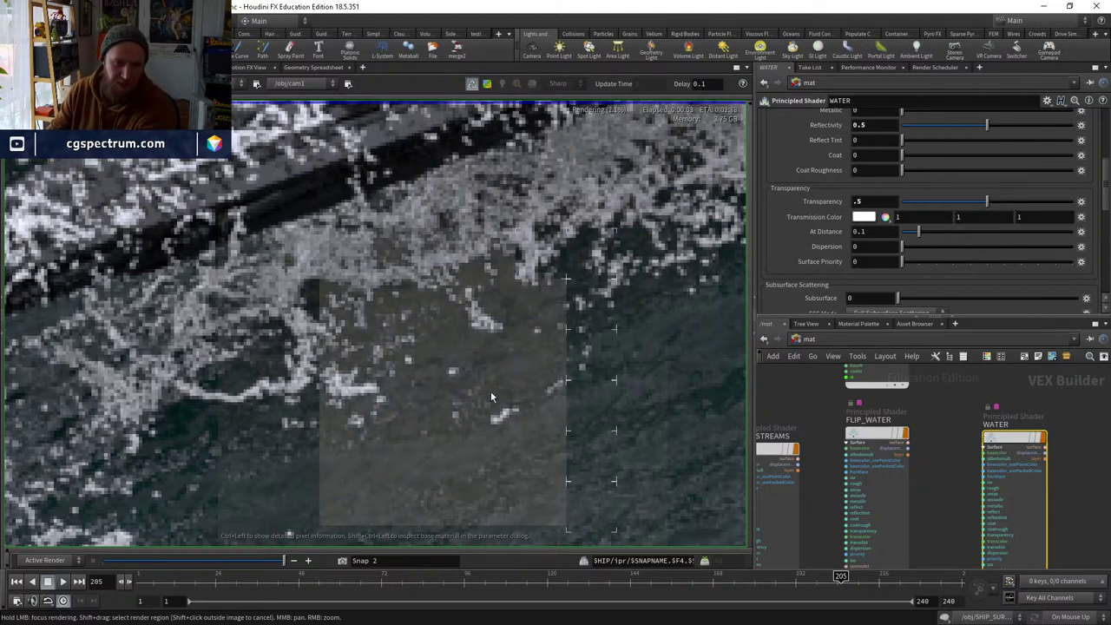
scroll(953, 209, up, 2)
scroll(957, 208, down, 10)
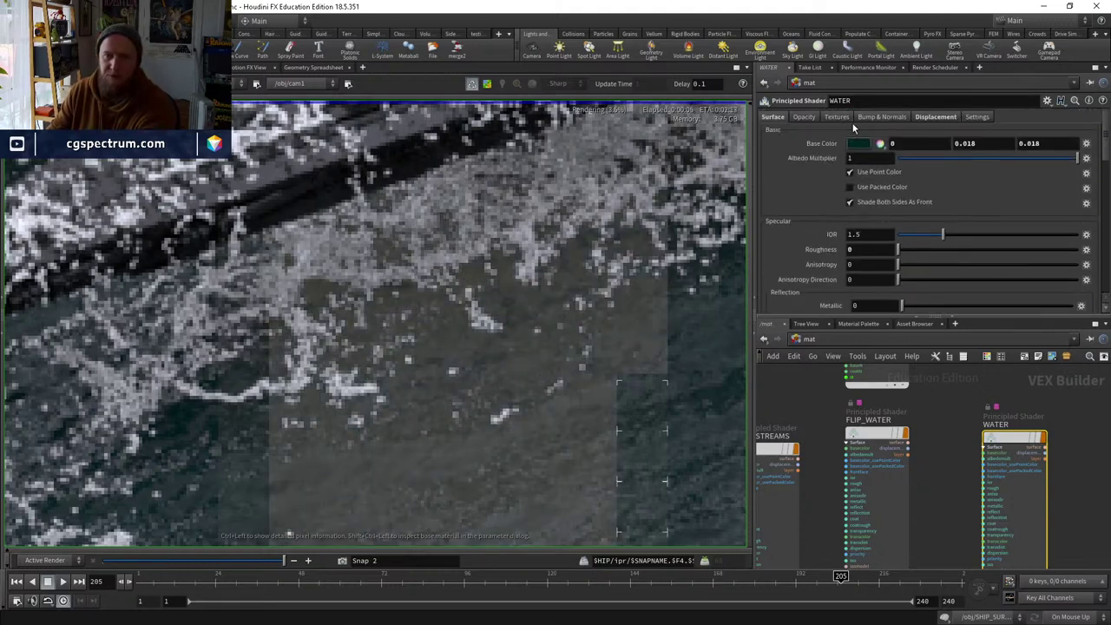
Enable fake caustics on the WATER shader and frame the render on the ship's hull
click(862, 173)
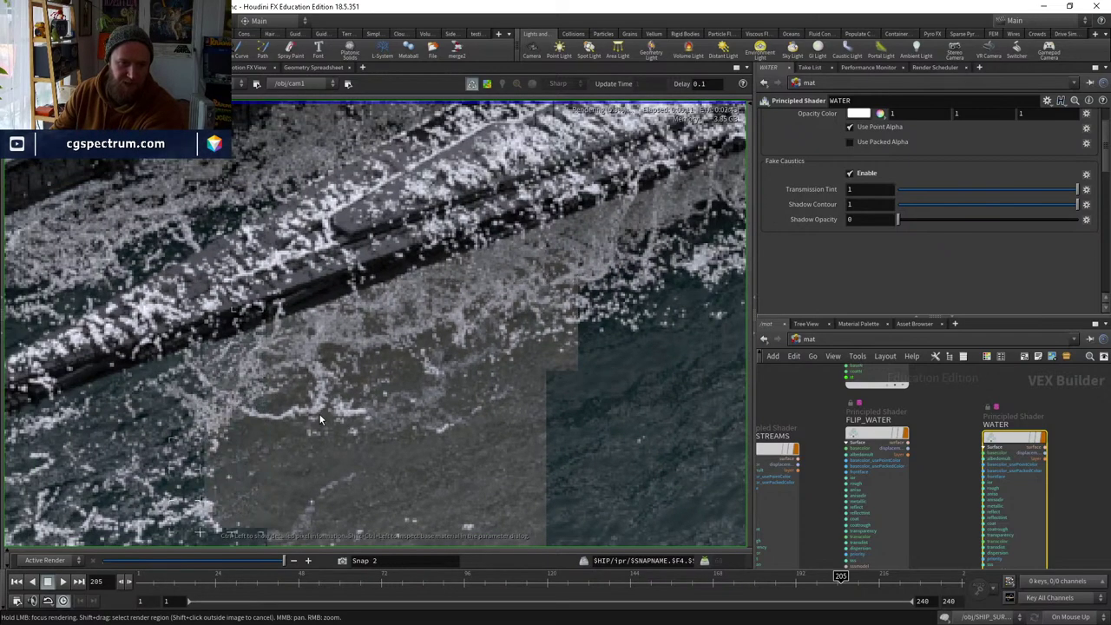
middle_drag(320, 419, 354, 439)
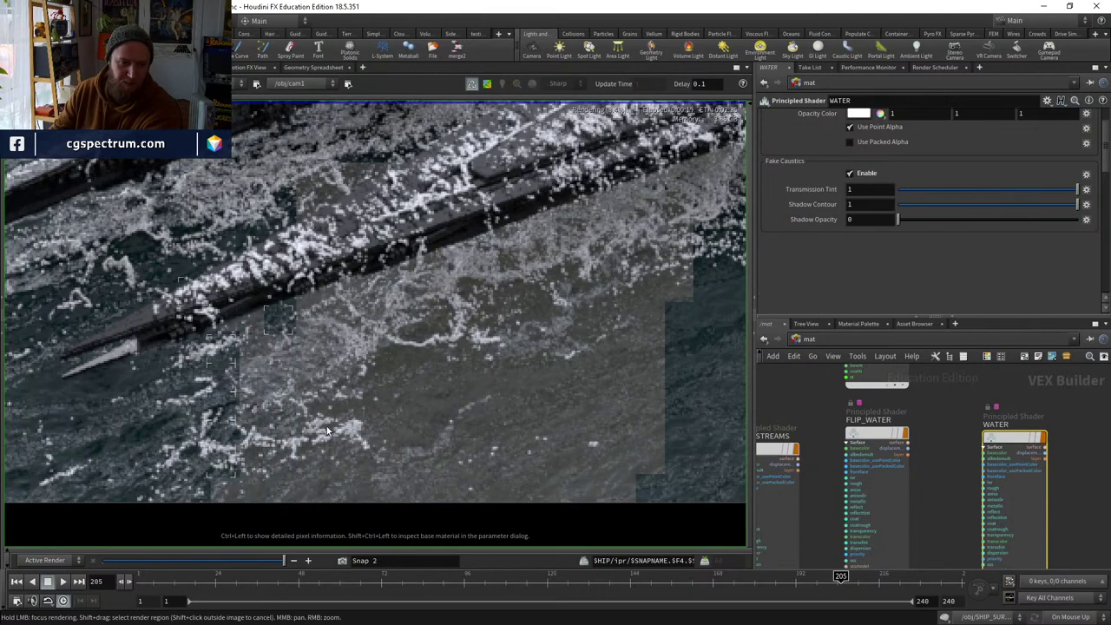
right_drag(481, 421, 475, 394)
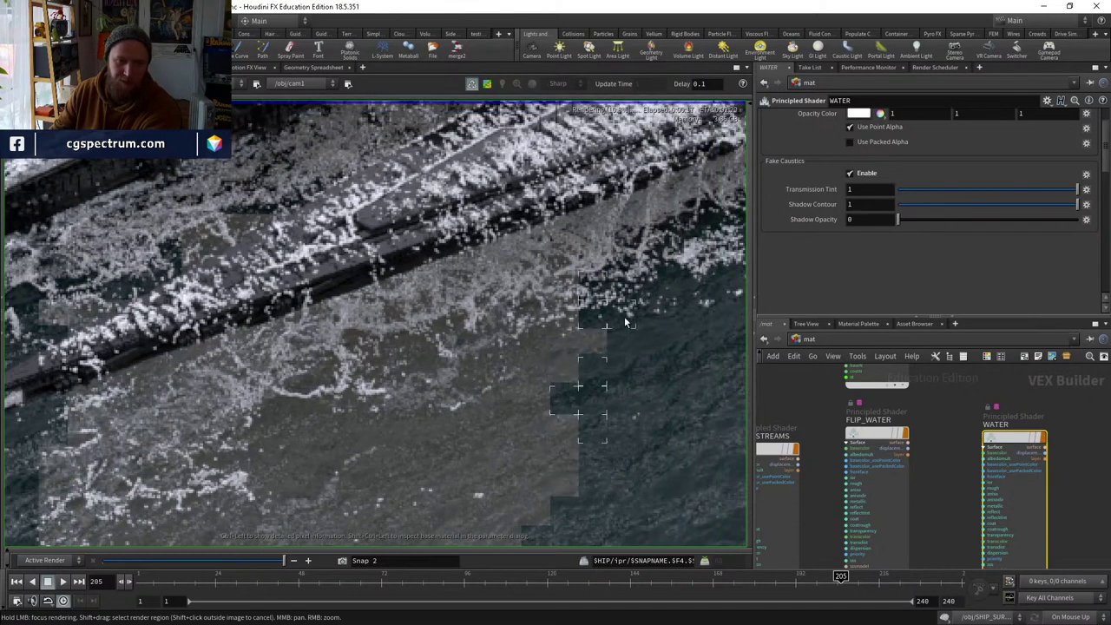
scroll(493, 342, up, 2)
scroll(512, 360, down, 2)
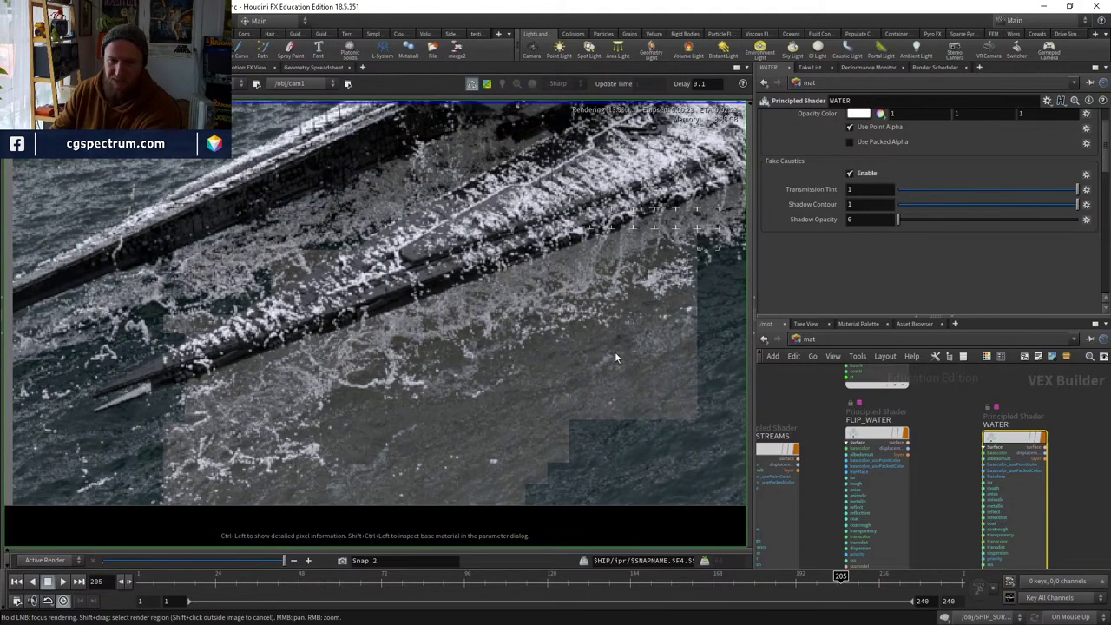
scroll(616, 350, down, 2)
middle_drag(484, 360, 329, 394)
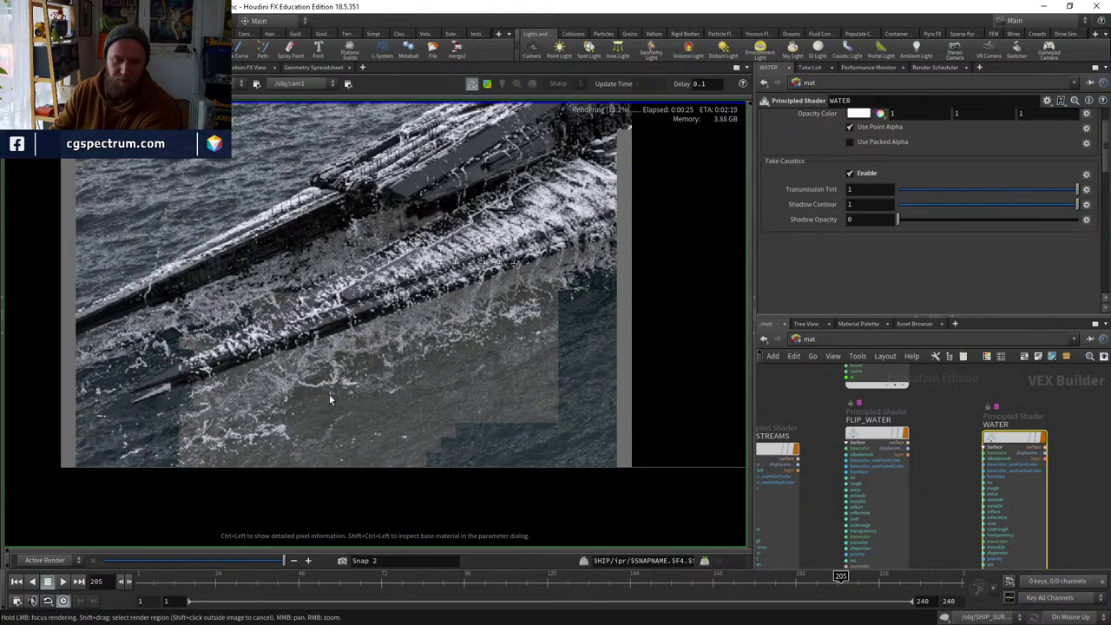
scroll(413, 408, up, 1)
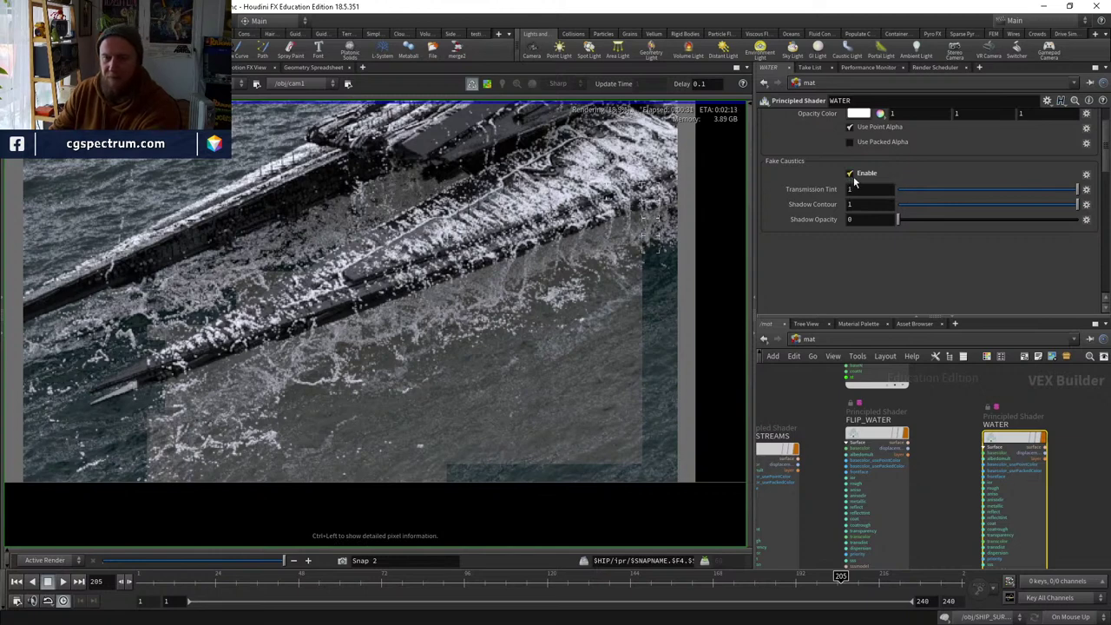
scroll(815, 209, up, 2)
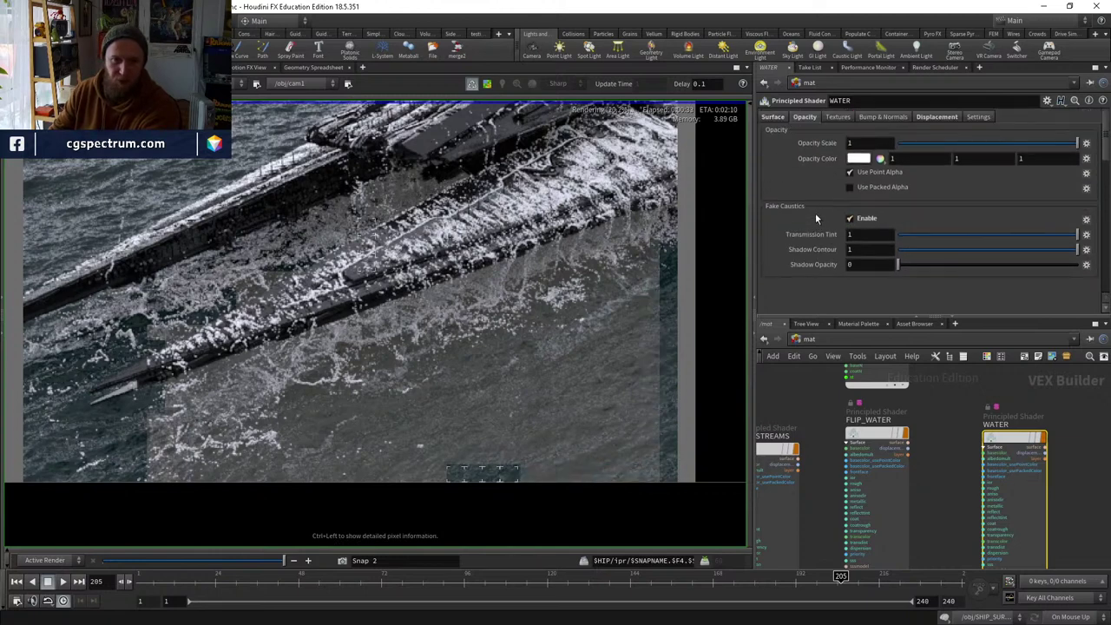
Set the water transparency to 0 and let the render refresh
click(784, 117)
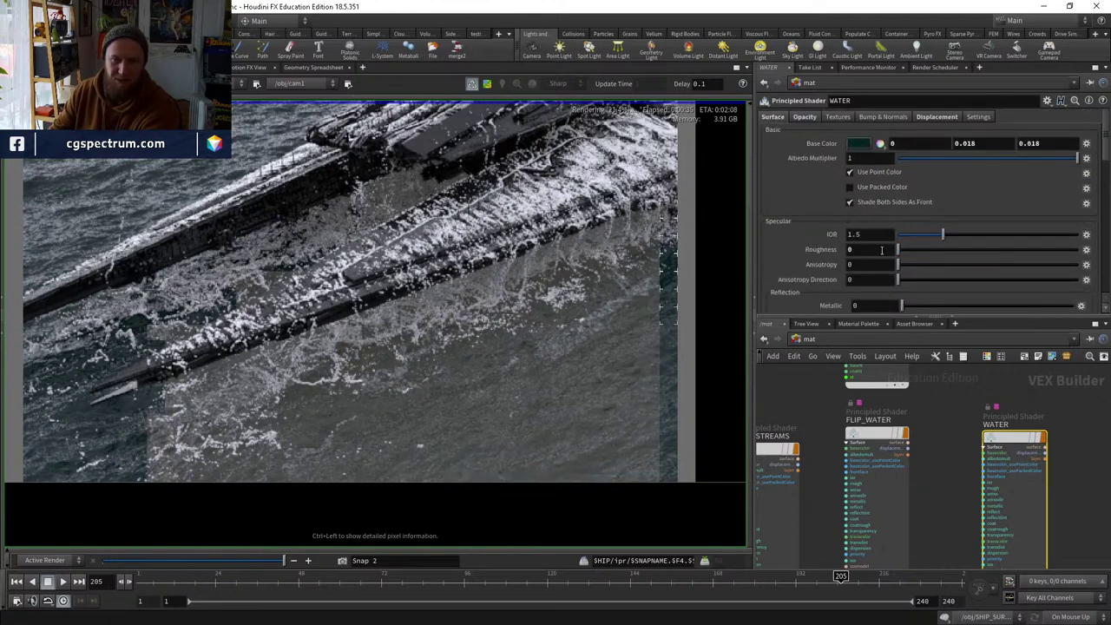
scroll(877, 211, down, 6)
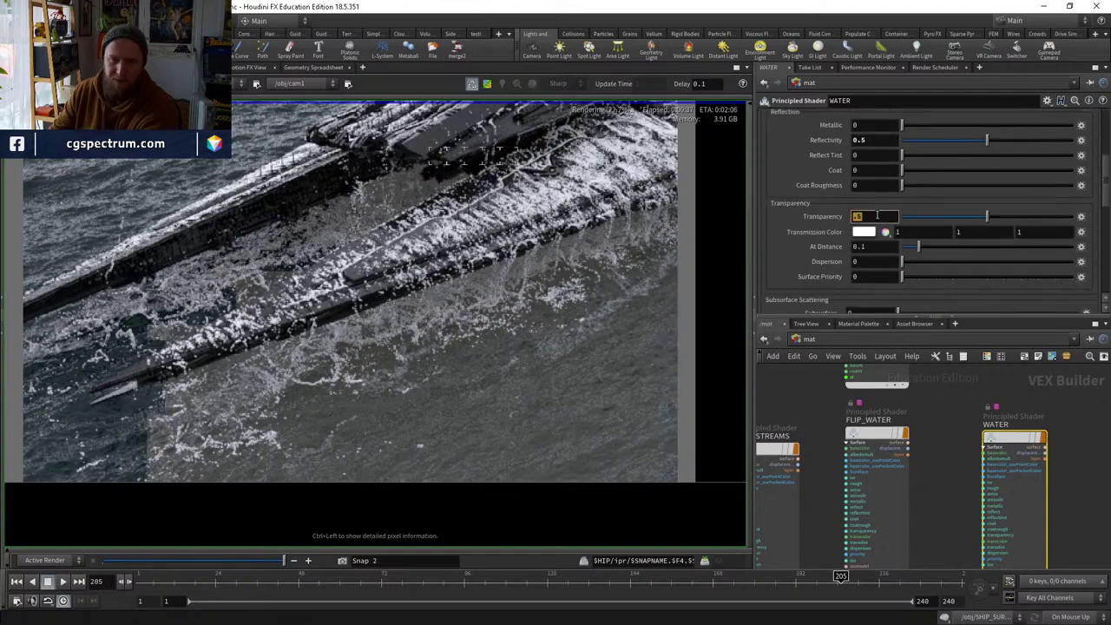
text(0)
key(Return)
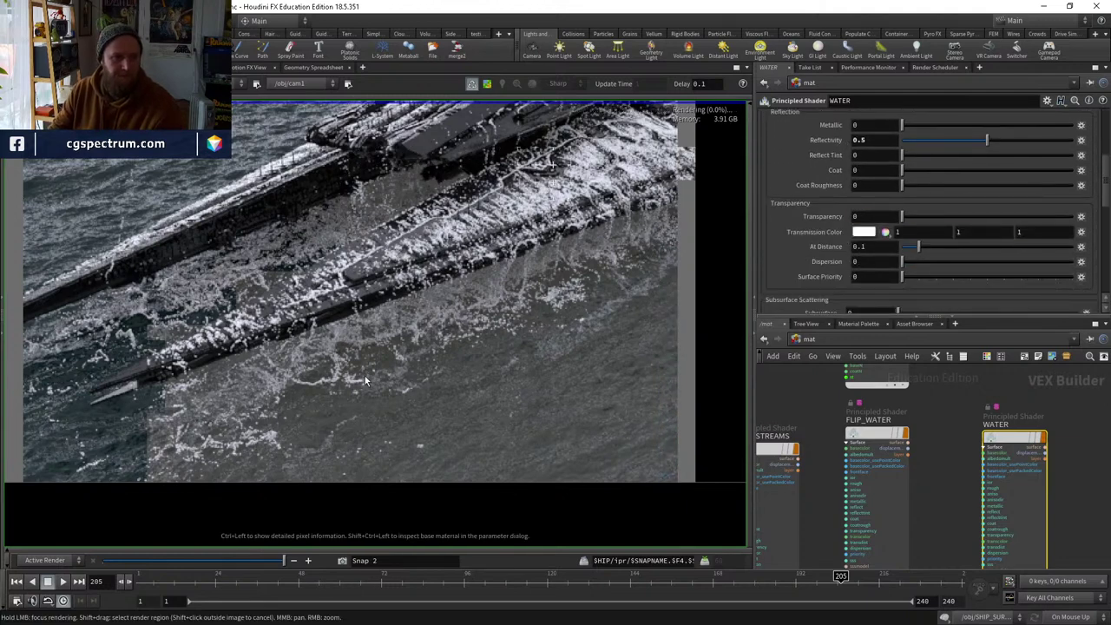
scroll(373, 379, up, 2)
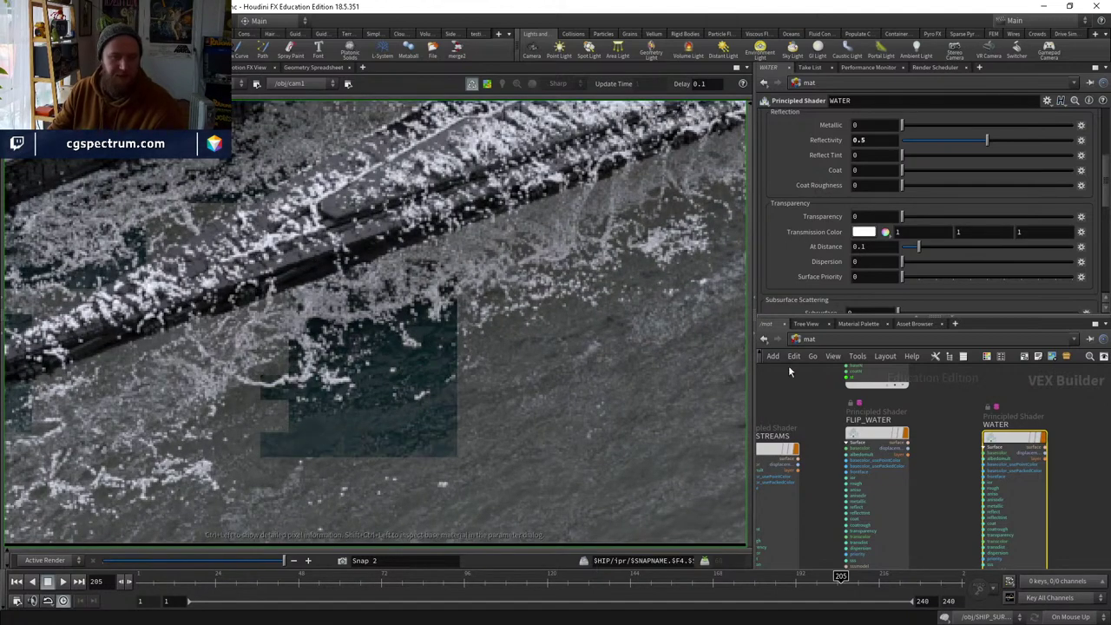
From /obj, enter the RENDER_WATER network and frame the uvtexture, transform2 and OUT_WATER_SURFACE nodes
click(840, 343)
click(832, 394)
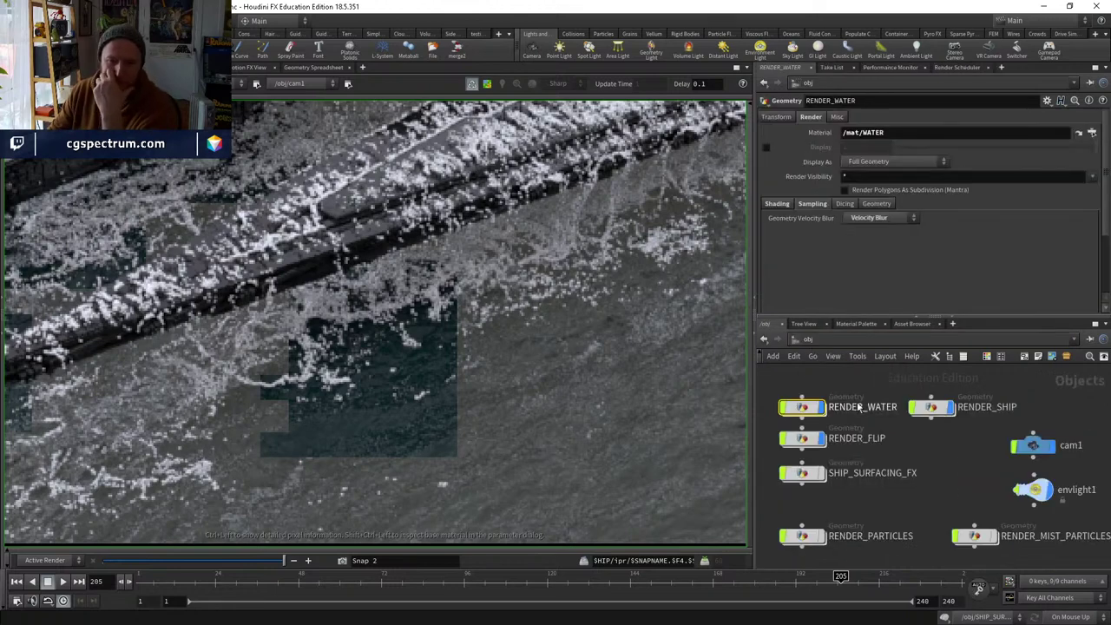
click(958, 463)
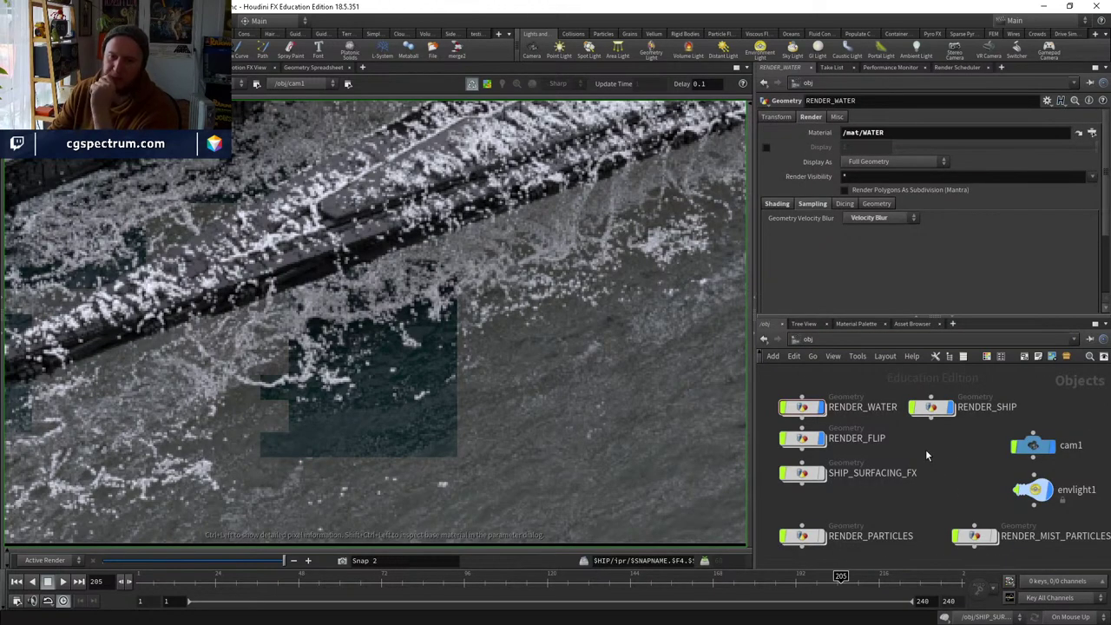
double_click(806, 438)
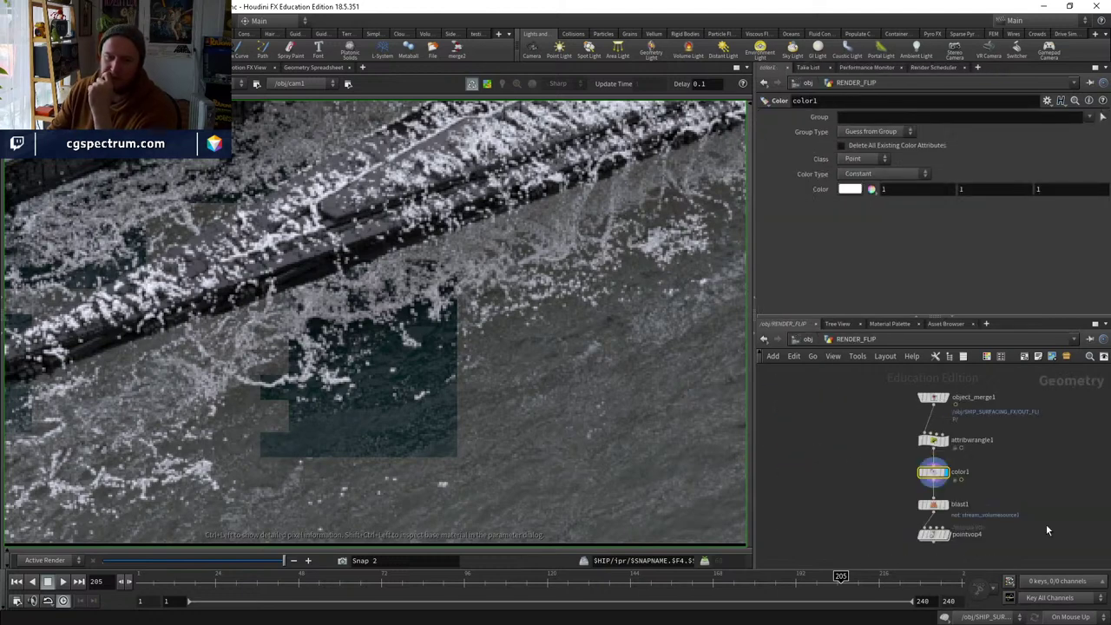
key(u)
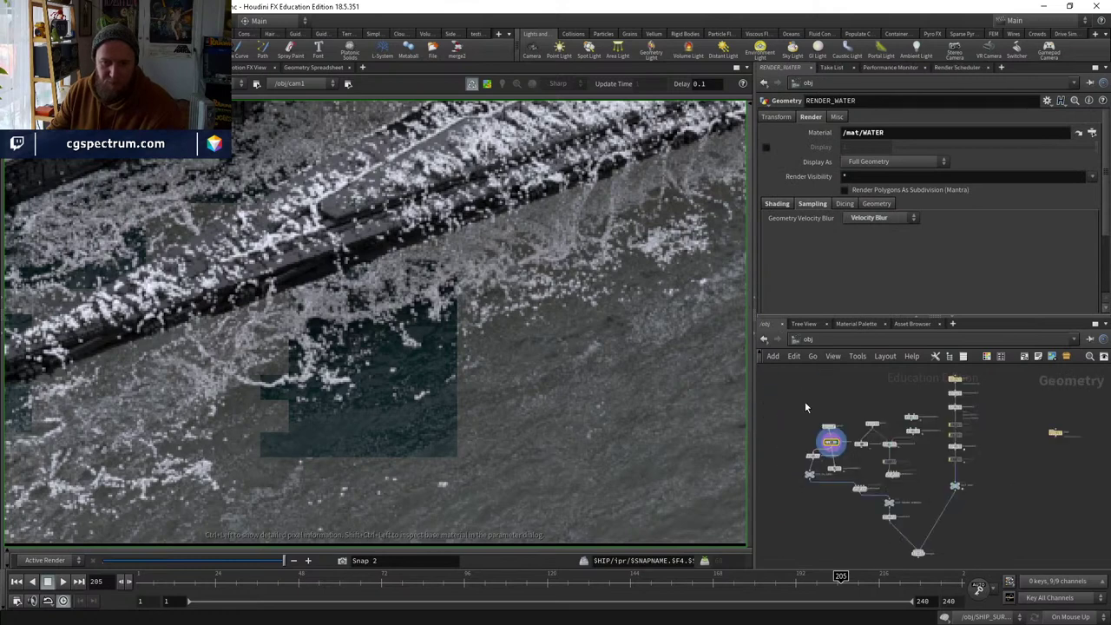
double_click(829, 442)
middle_drag(892, 477, 872, 452)
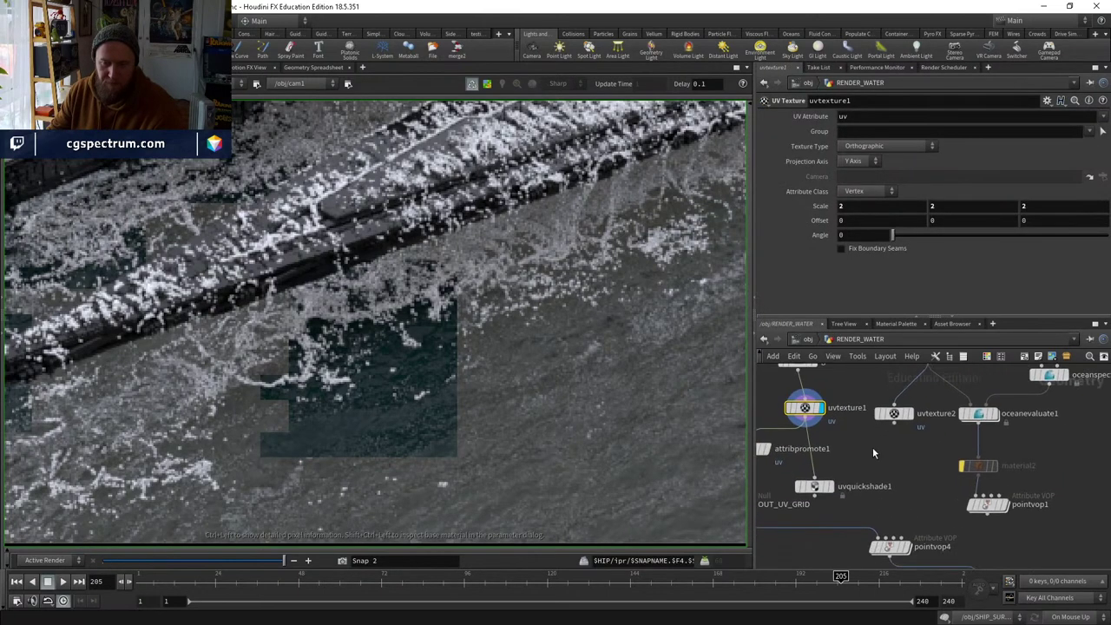
scroll(872, 452, down, 2)
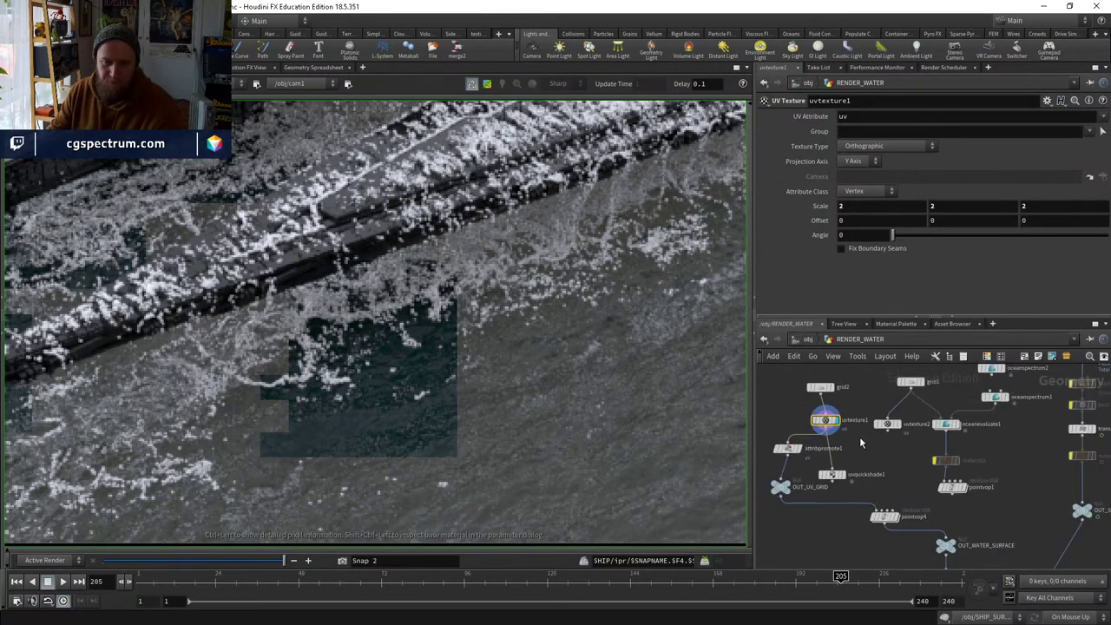
middle_drag(906, 483, 918, 442)
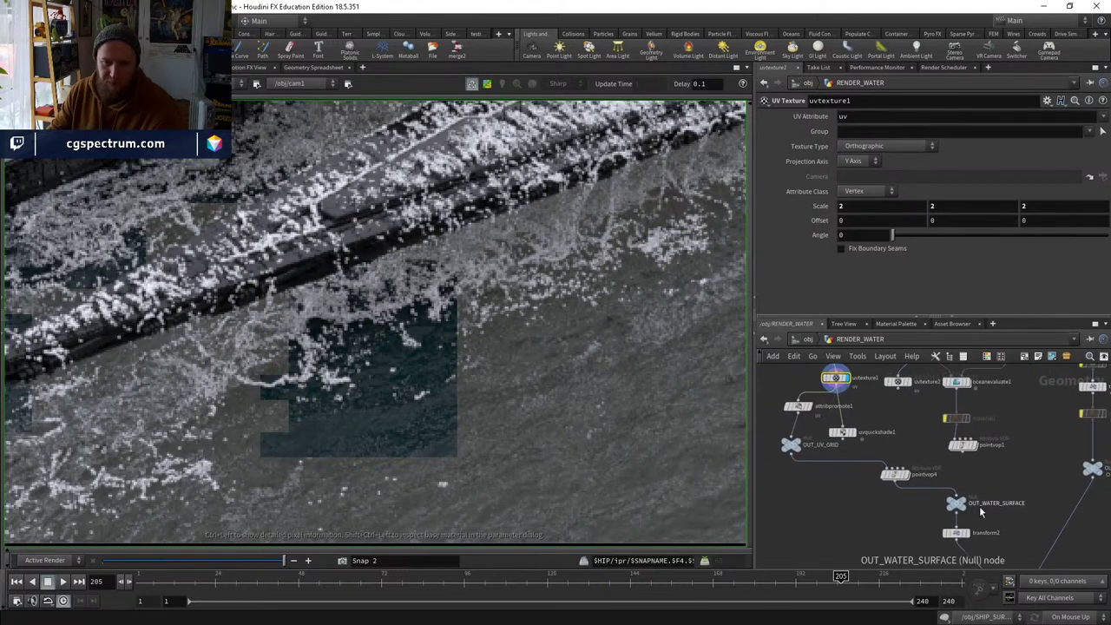
mouse_move(964, 504)
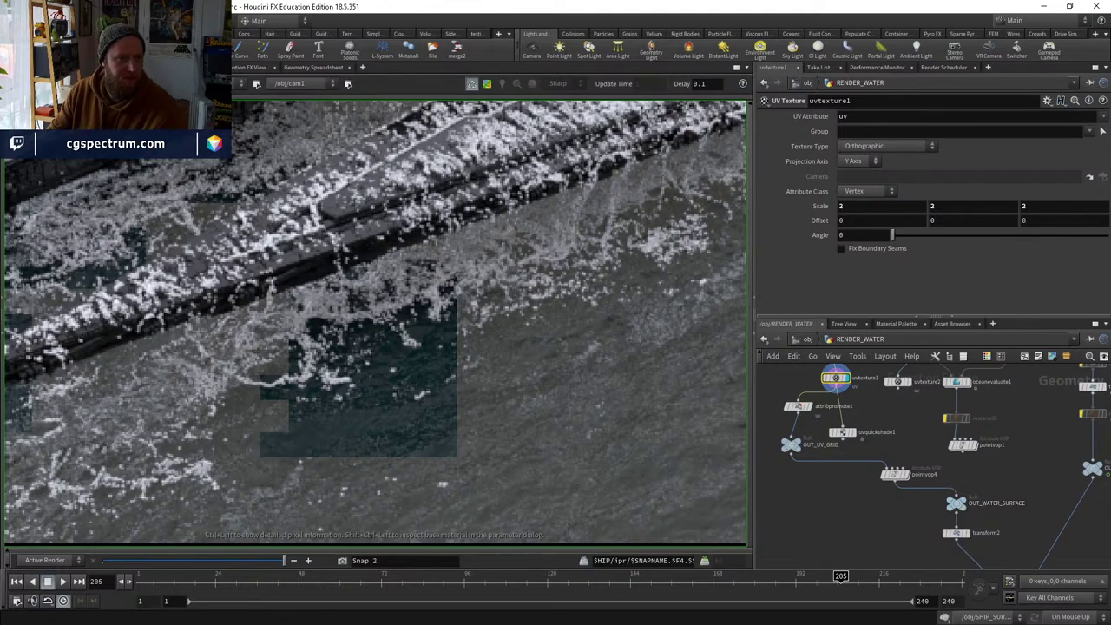
scroll(959, 506, up, 3)
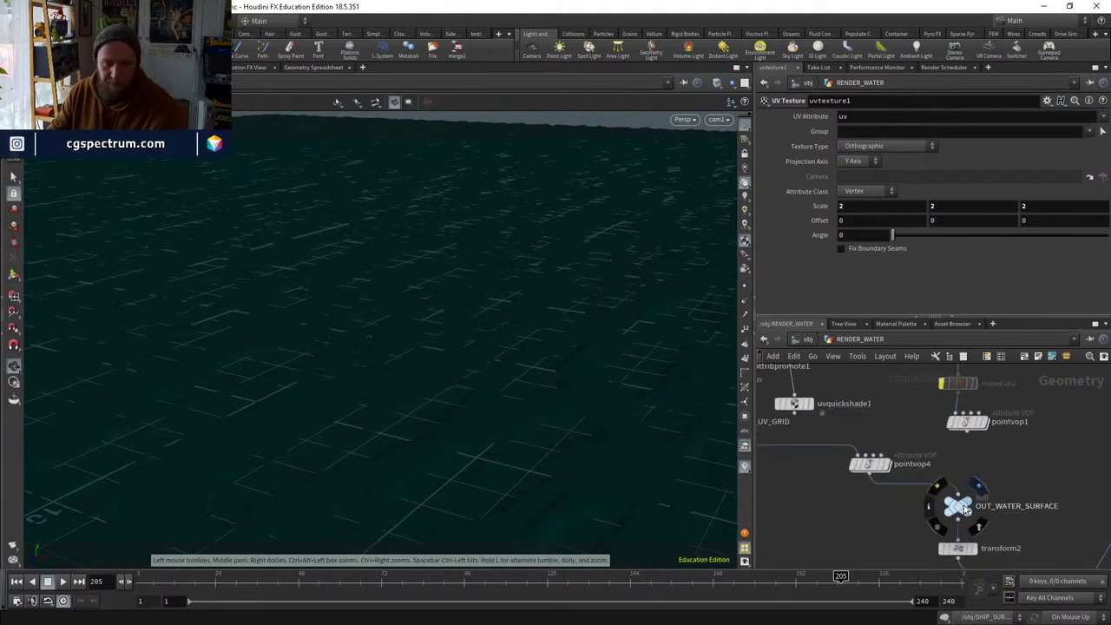
Display OUT_WATER_SURFACE, then check CPU usage on Task Manager's Performance page
click(960, 507)
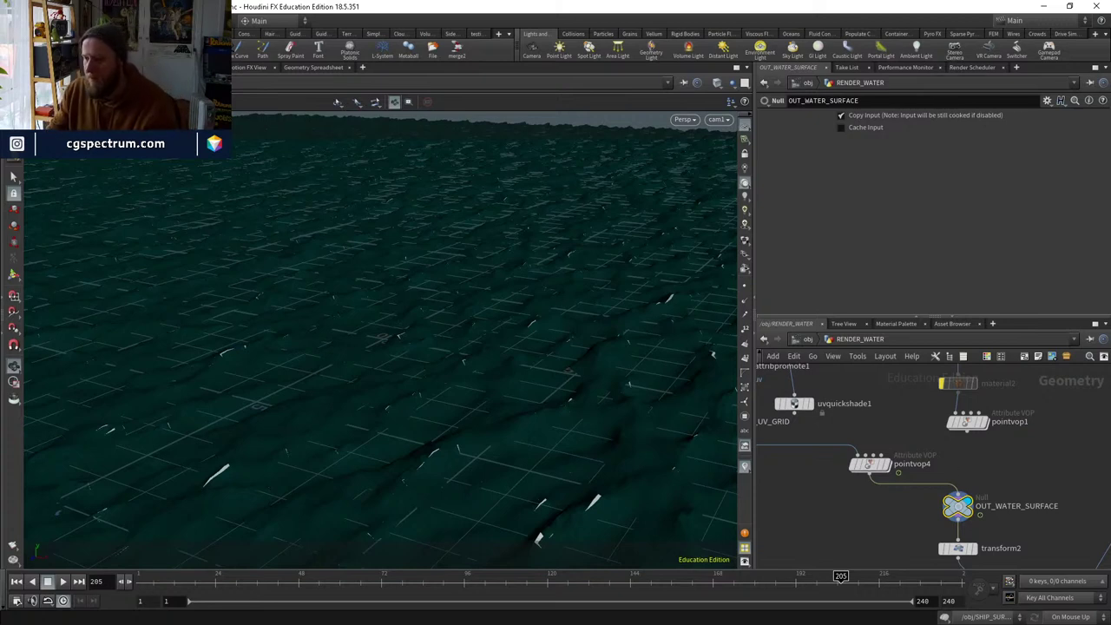
key(ctrl+shift+Escape)
click(485, 166)
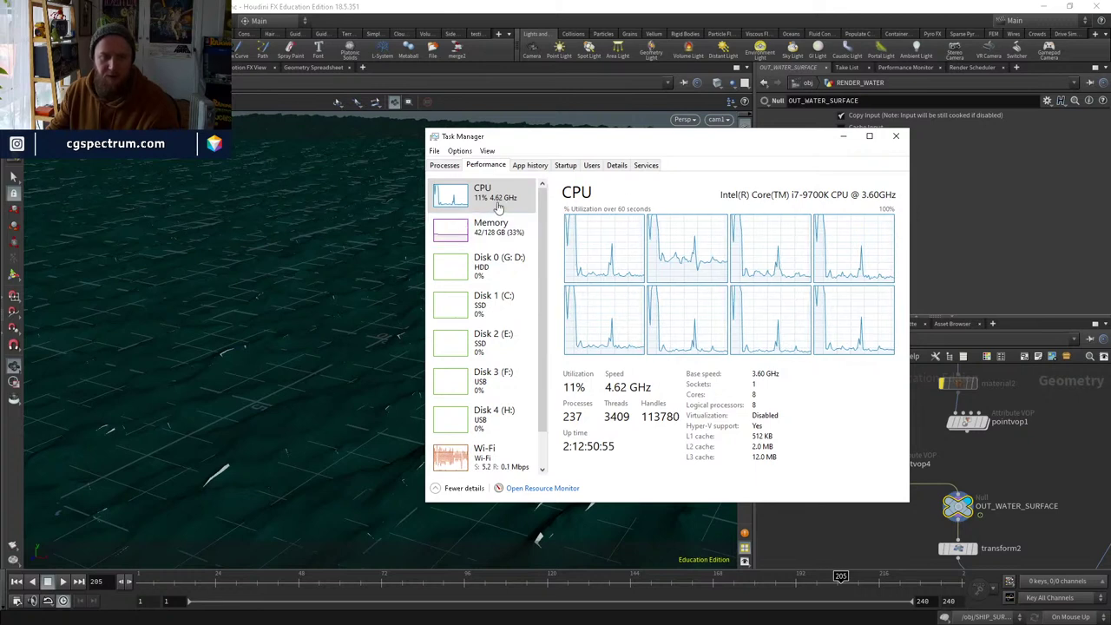
Check the Memory, GPU 0 and CPU performance graphs, then minimise Task Manager
click(497, 242)
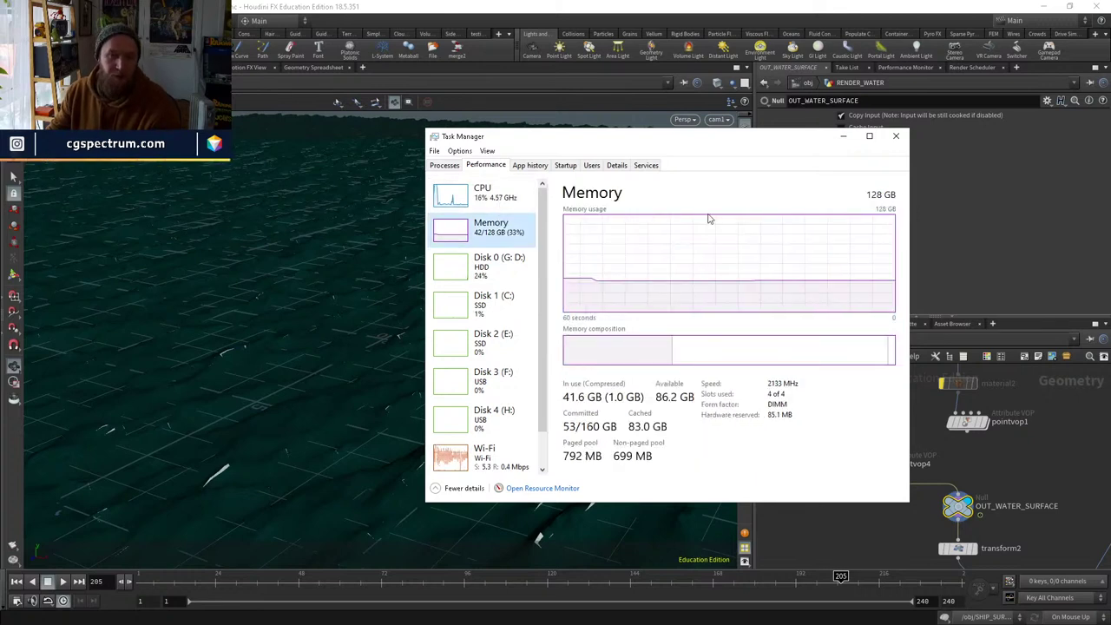
scroll(442, 342, down, 2)
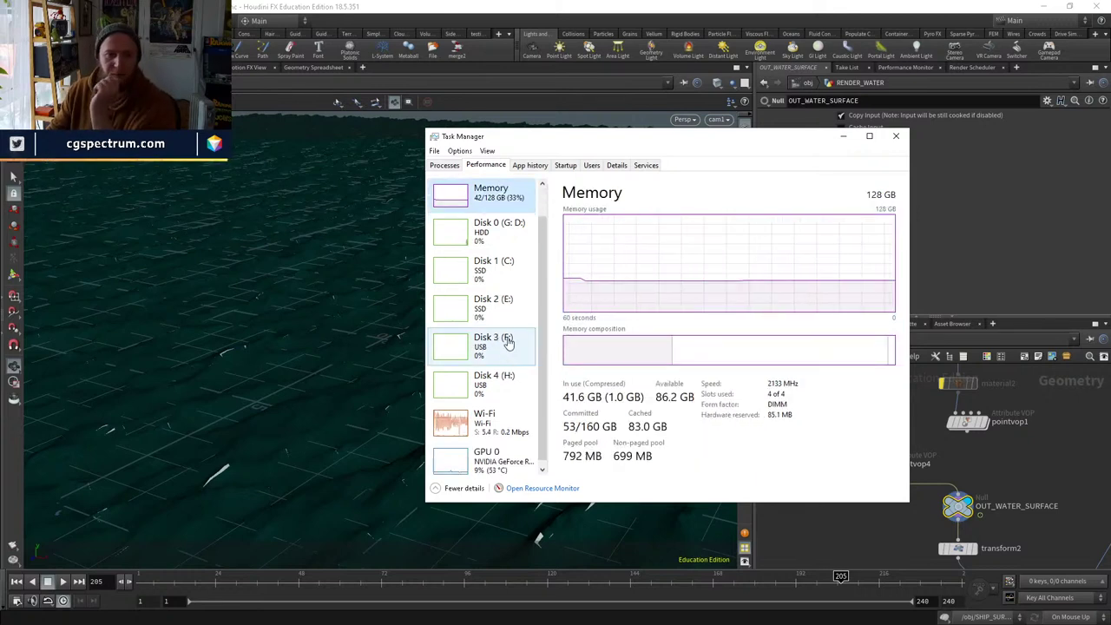
click(500, 449)
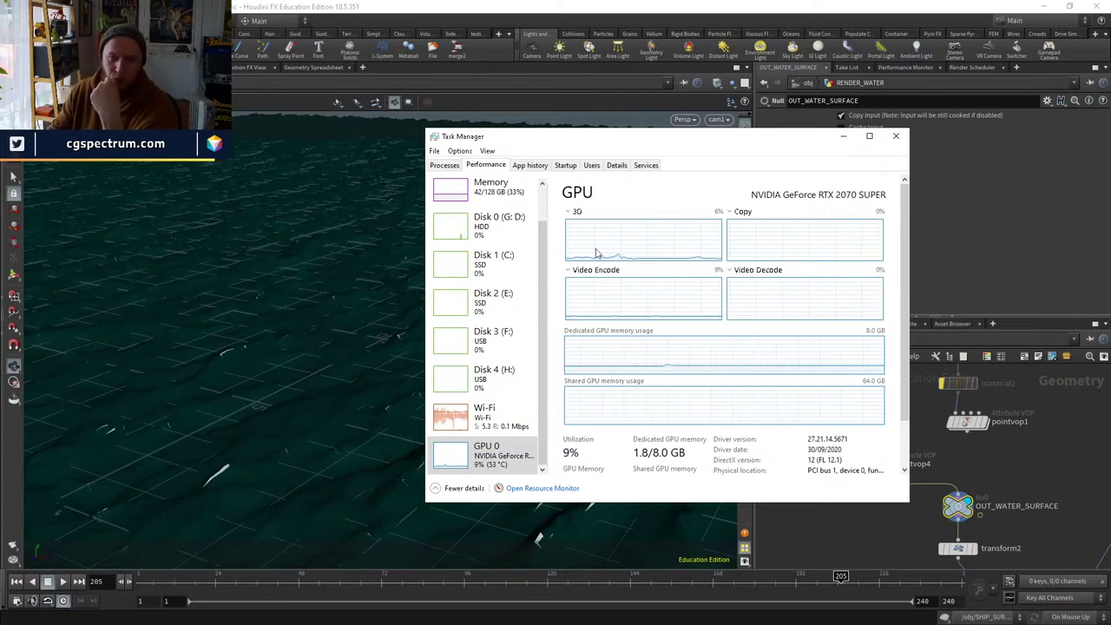
click(497, 191)
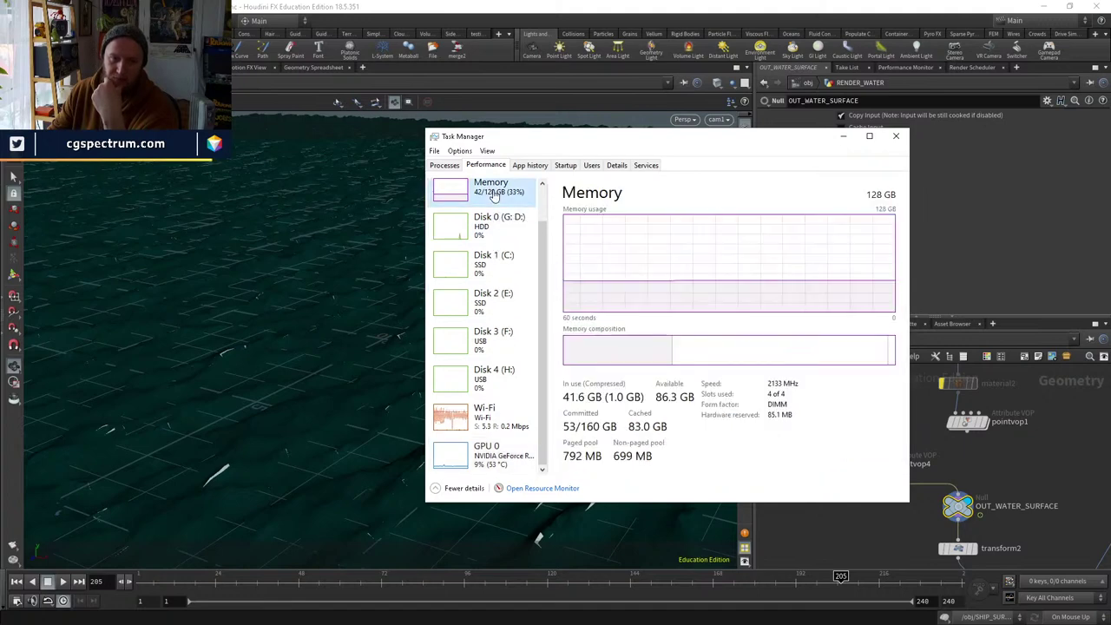
scroll(498, 209, up, 1)
click(498, 201)
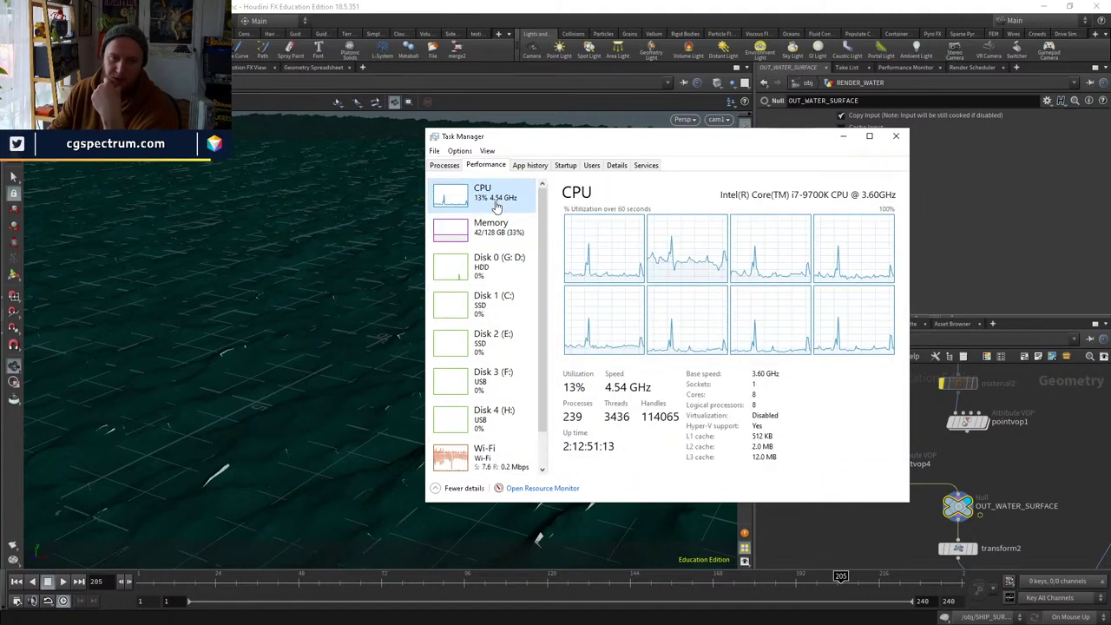
click(846, 138)
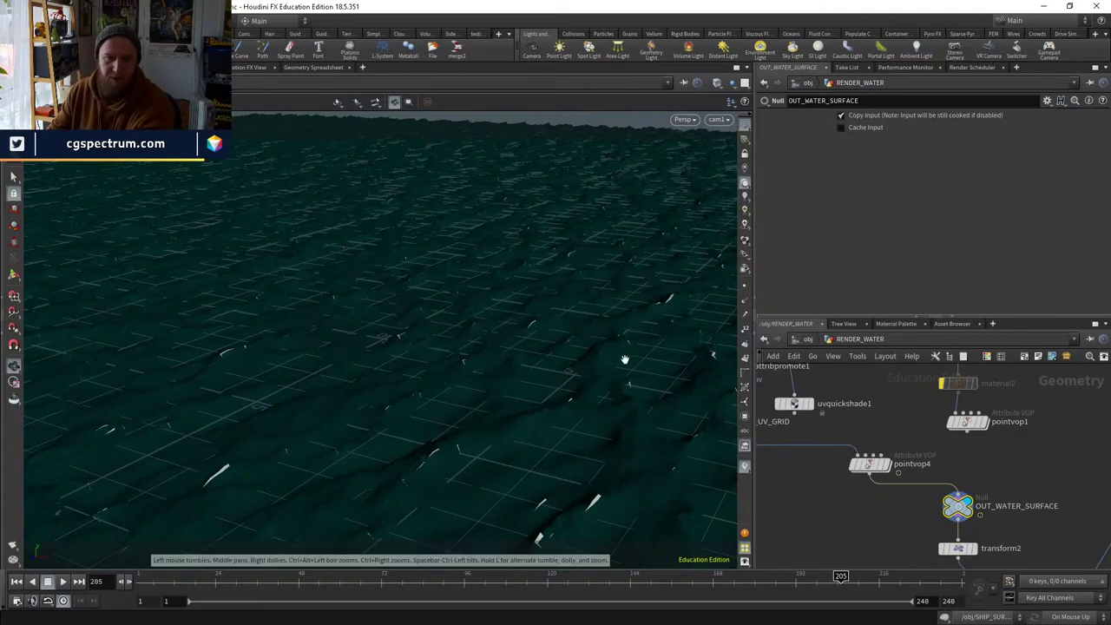
Set uvtexture1 as the displayed node to view its flat grid result
drag(625, 357, 555, 400)
scroll(848, 464, down, 3)
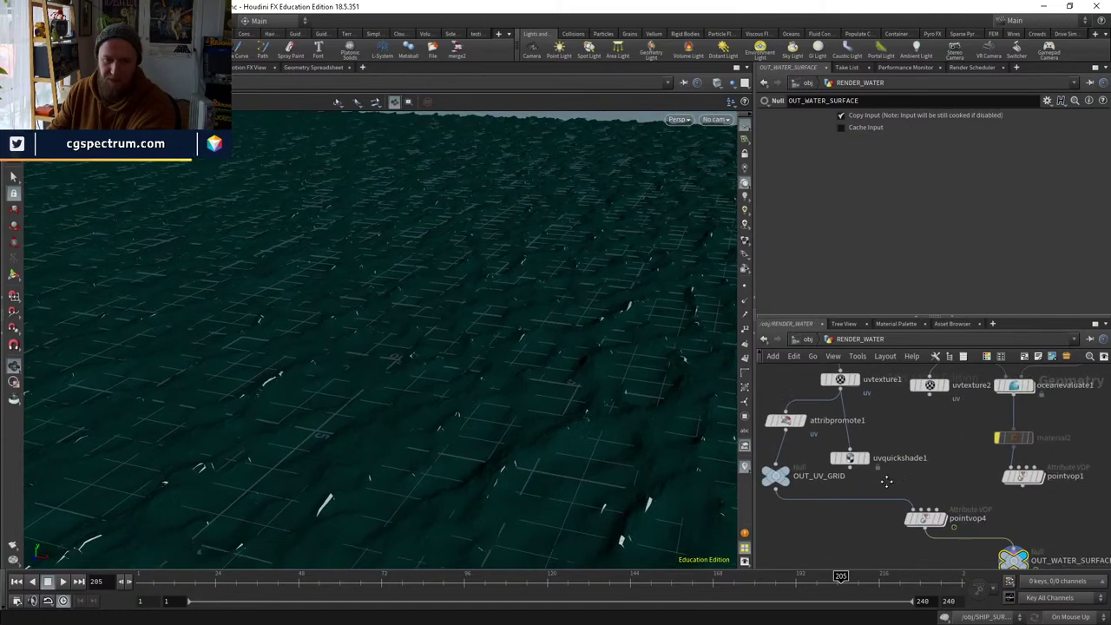
scroll(840, 415, up, 3)
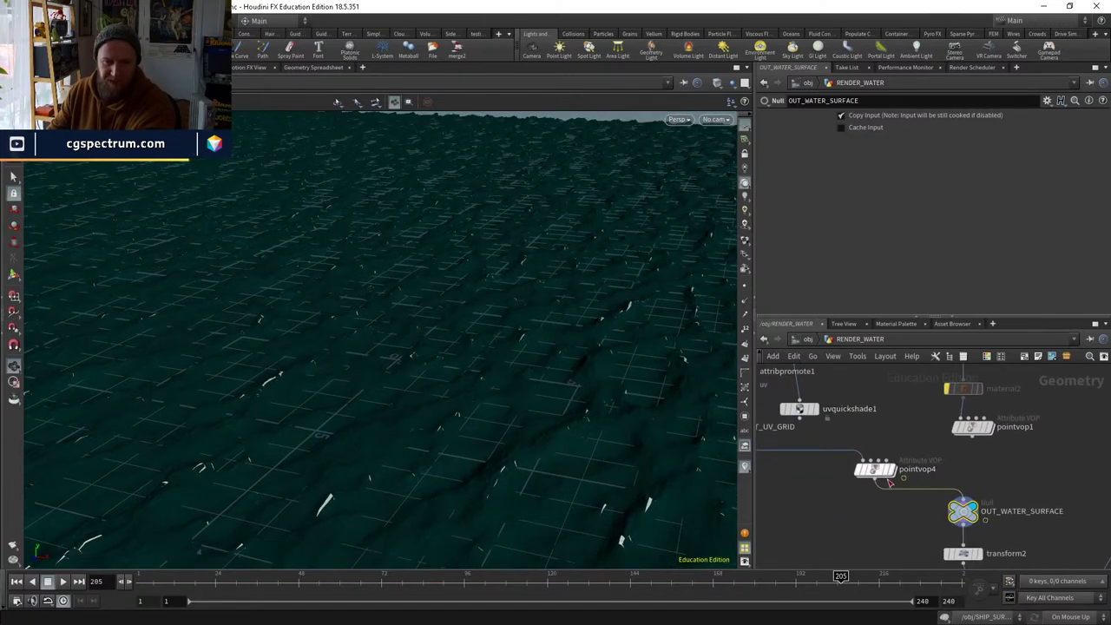
middle_drag(864, 469, 929, 550)
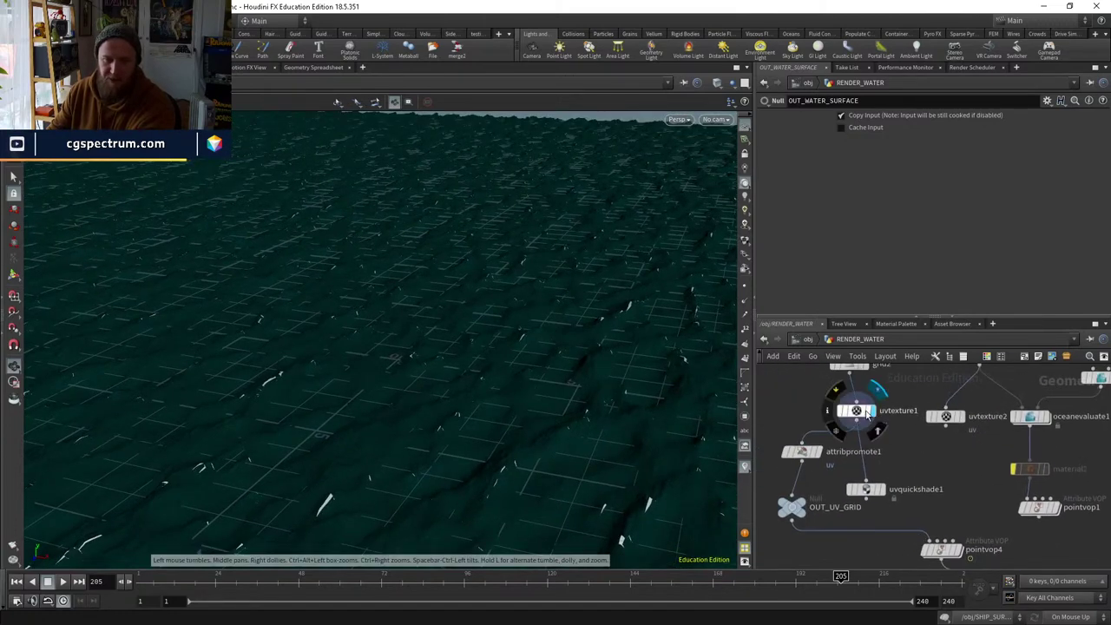
click(863, 411)
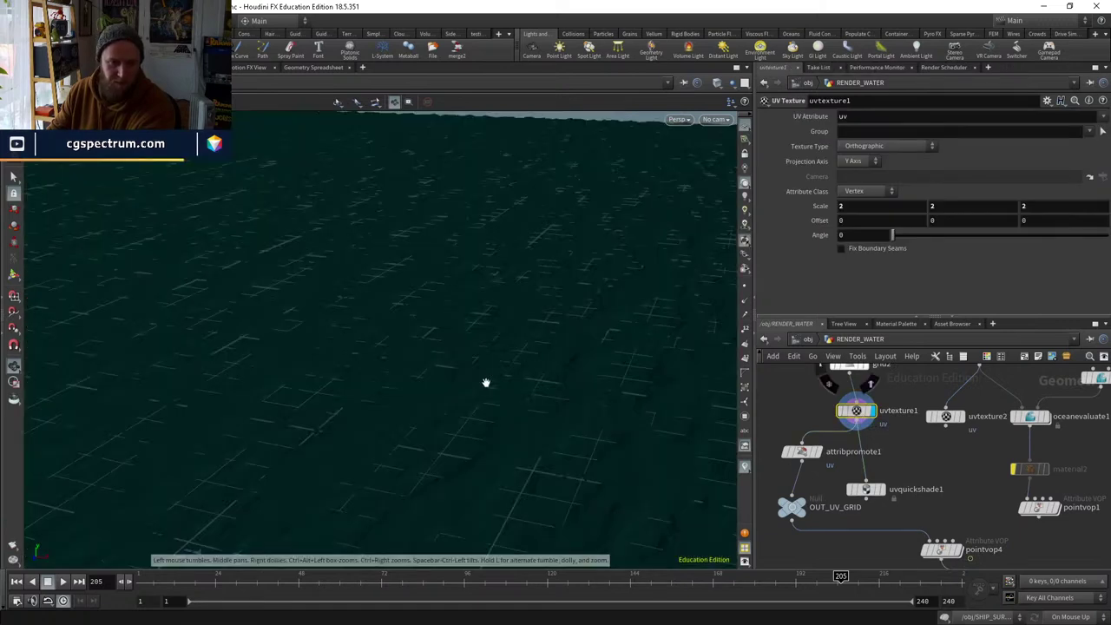
Set pointvop4 as the displayed node to show the grey wave-displaced ocean surface
drag(486, 381, 575, 357)
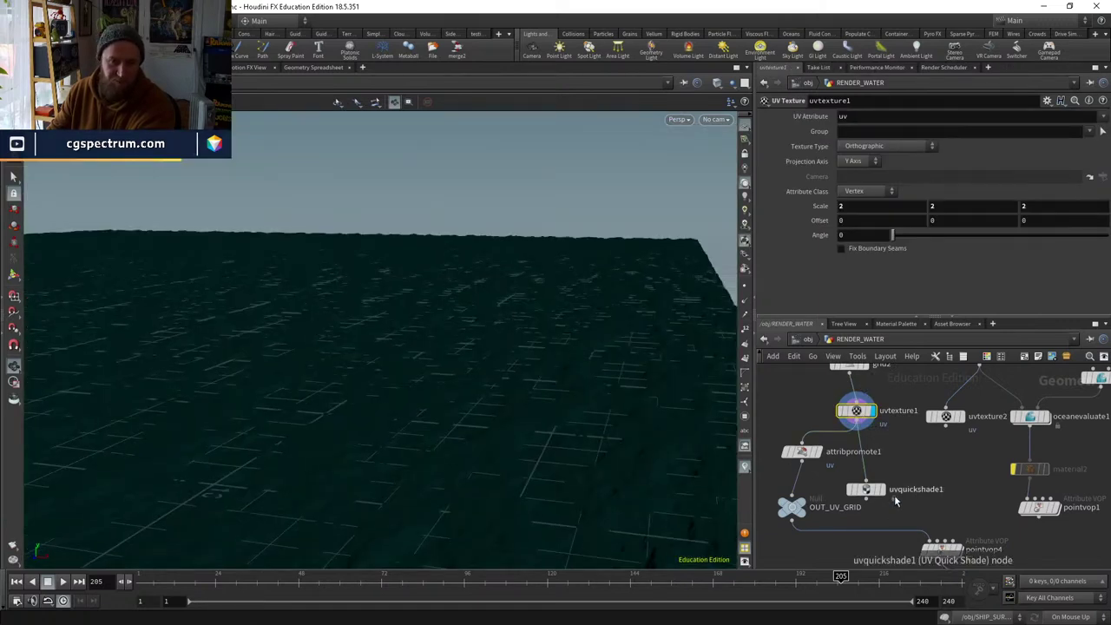
middle_drag(1007, 535, 955, 459)
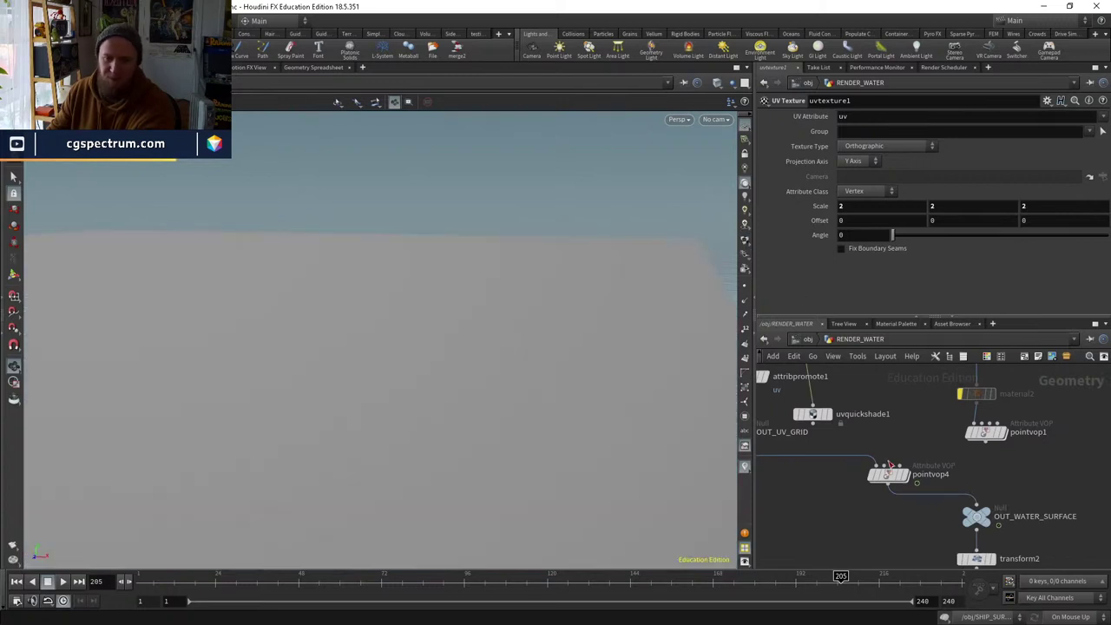
click(899, 474)
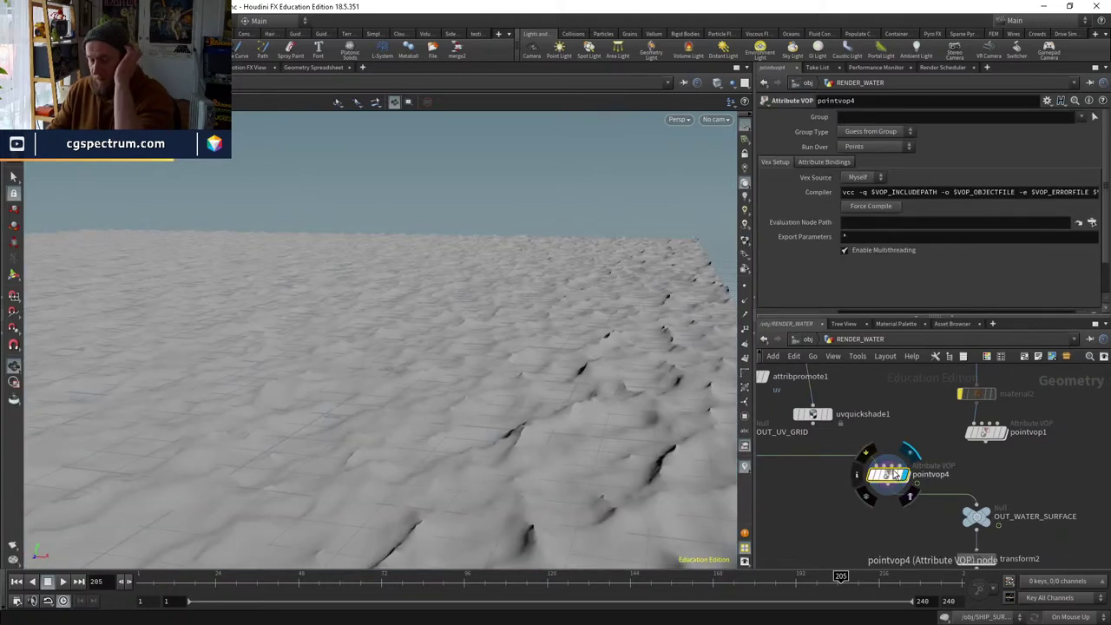
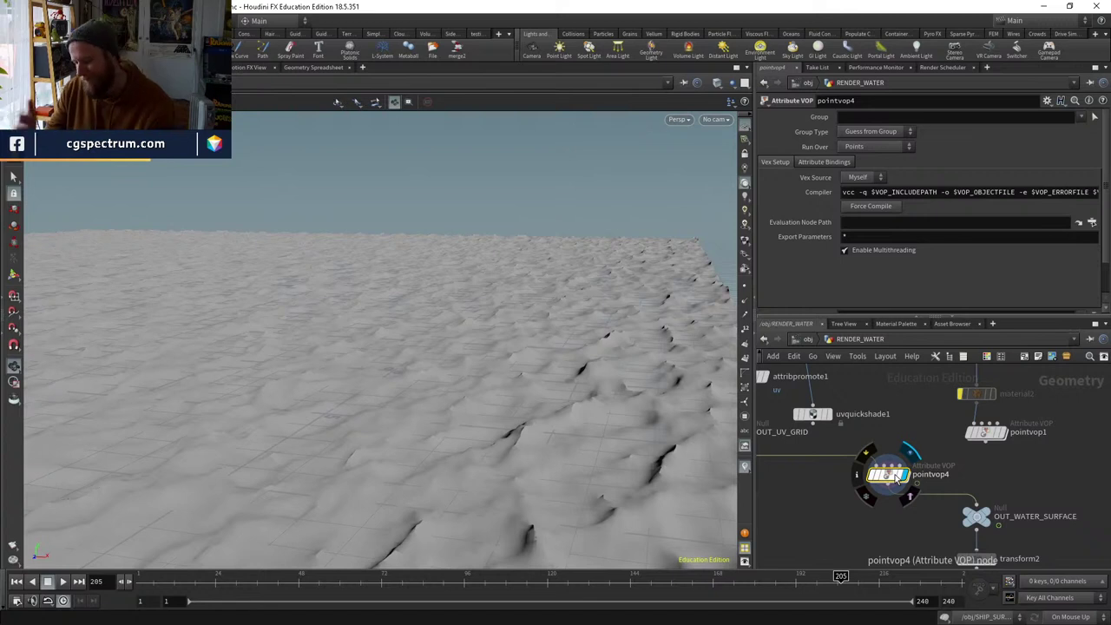
Pan the RENDER_WATER network to bring transform2 below OUT_WATER_SURFACE into view
scroll(865, 516, down, 2)
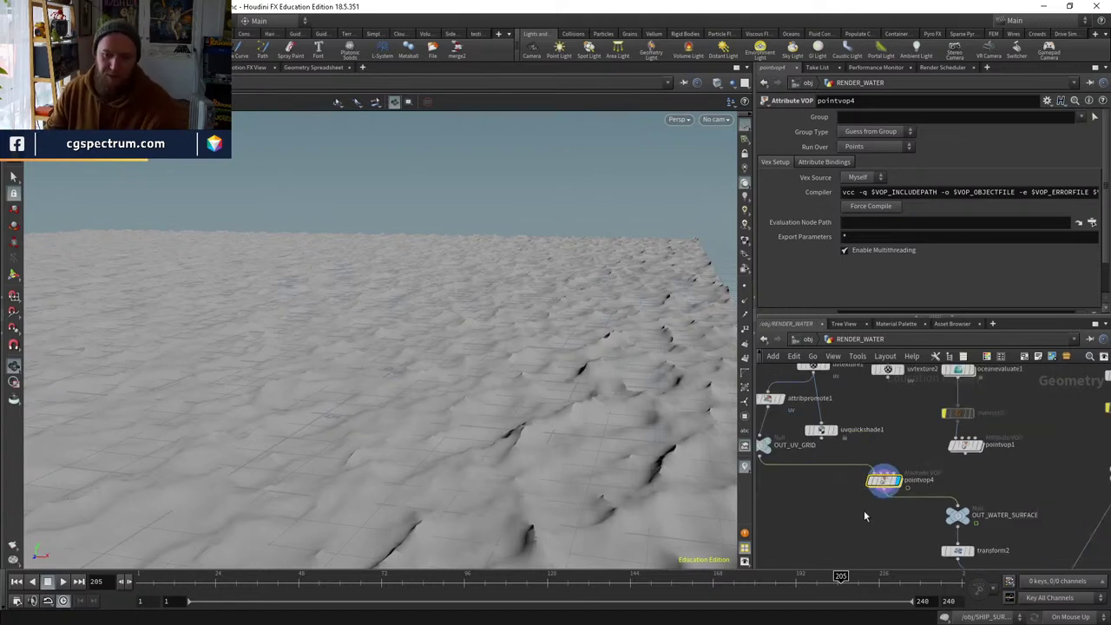
scroll(864, 519, up, 2)
mouse_move(867, 476)
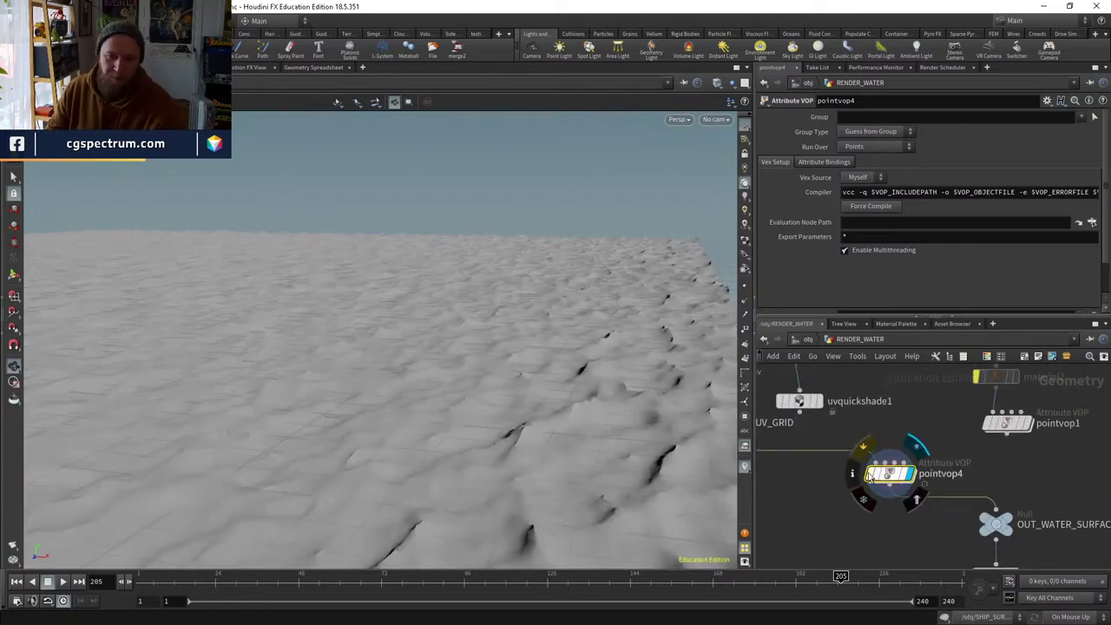
middle_drag(866, 476, 902, 493)
scroll(853, 464, down, 2)
scroll(907, 473, up, 2)
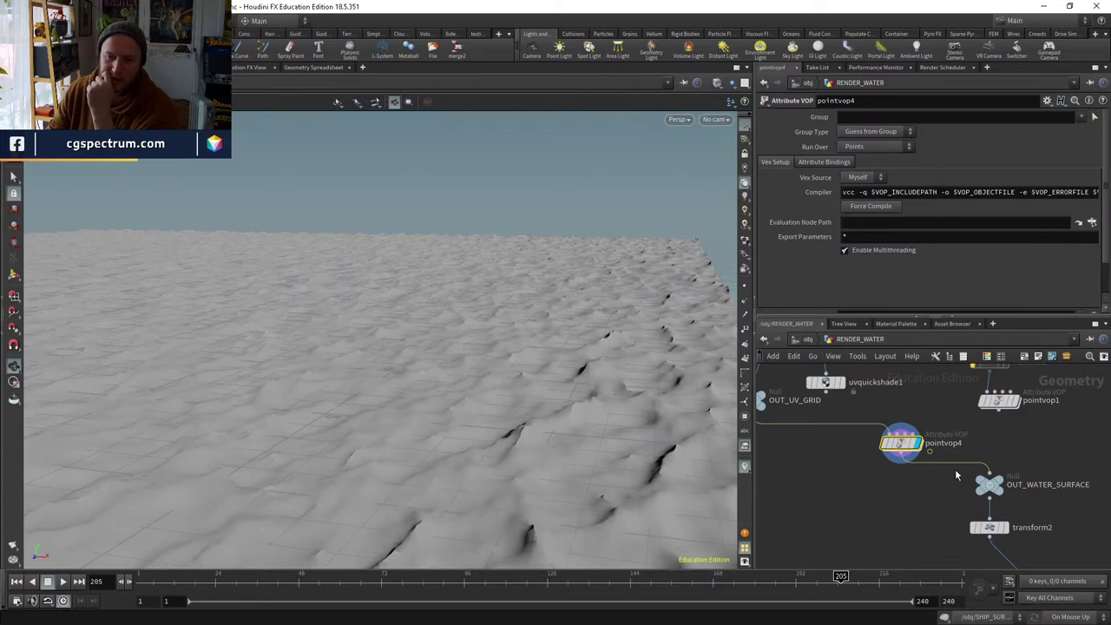
Go up to /obj, enter SHIP_SURFACING_FX, and display and select the WATER_VDB cache
key(u)
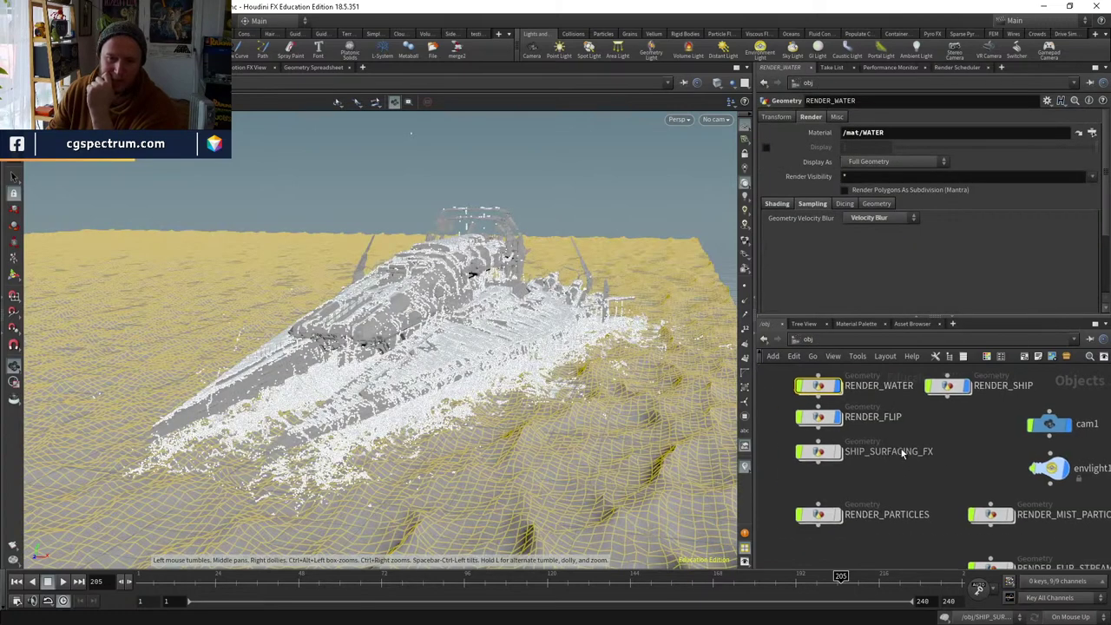
double_click(836, 429)
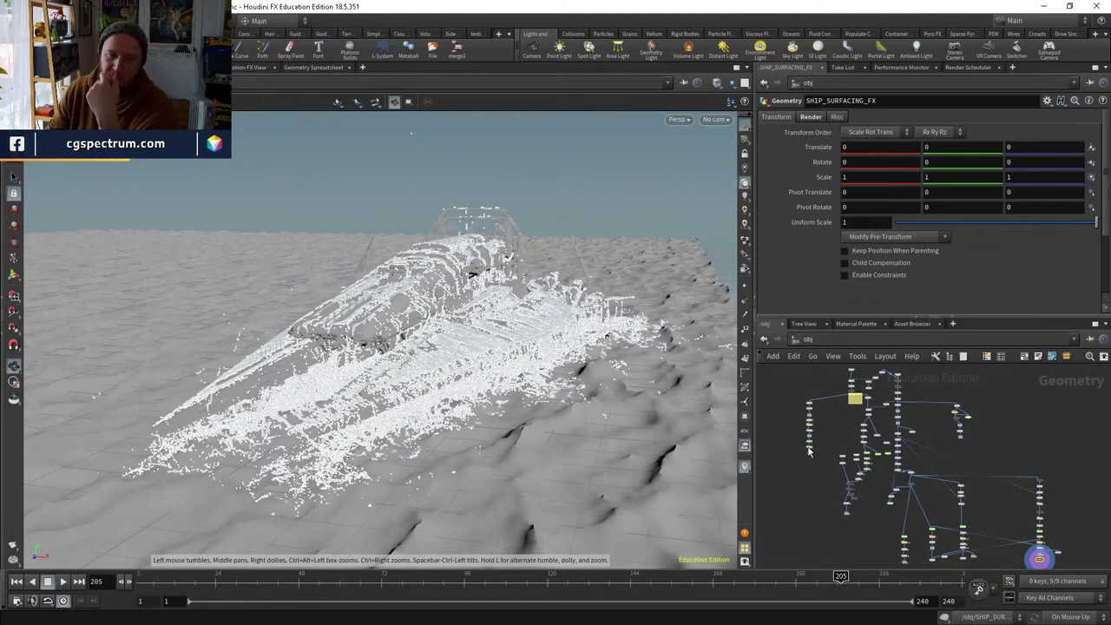
click(808, 451)
scroll(807, 451, up, 5)
scroll(827, 447, up, 1)
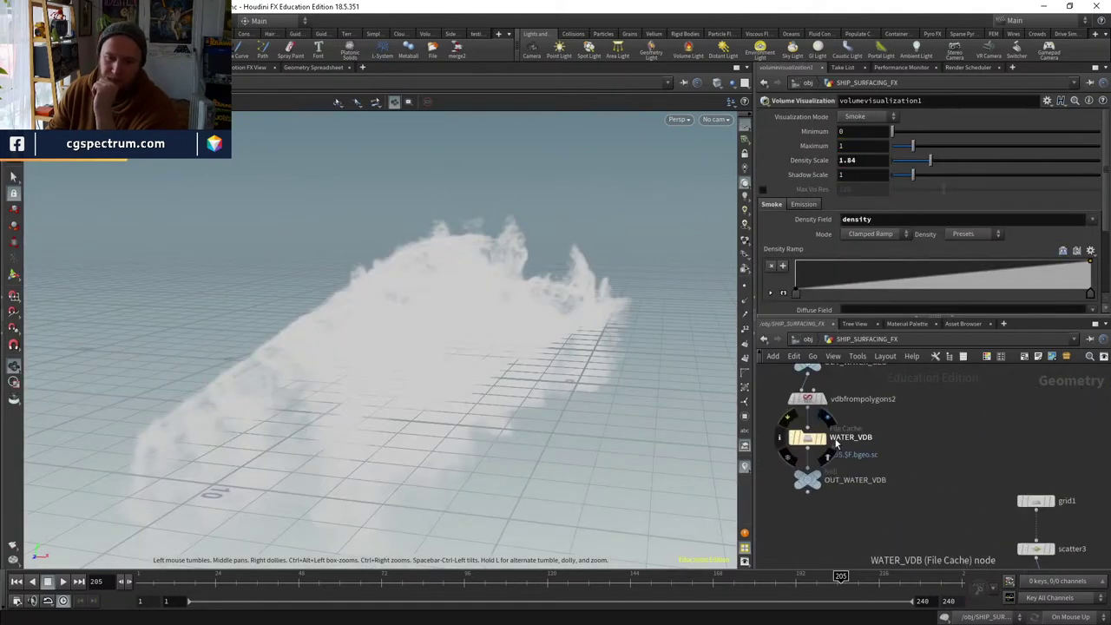
click(812, 441)
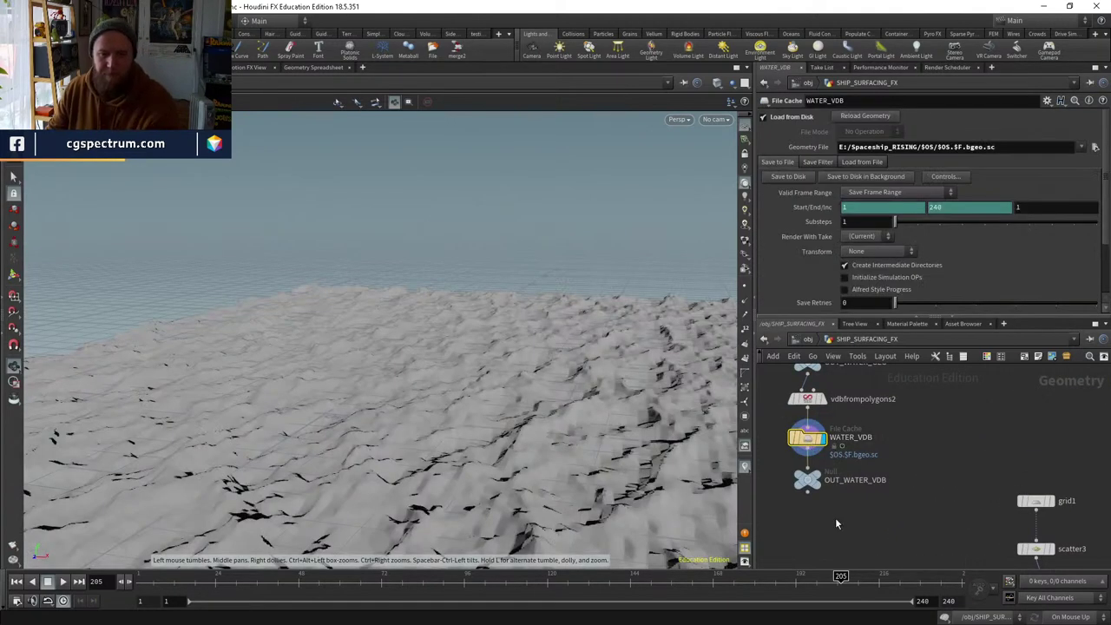
Reframe the SHIP_SURFACING_FX network so the node columns sit lower and larger
middle_drag(835, 517, 860, 487)
key(Tab)
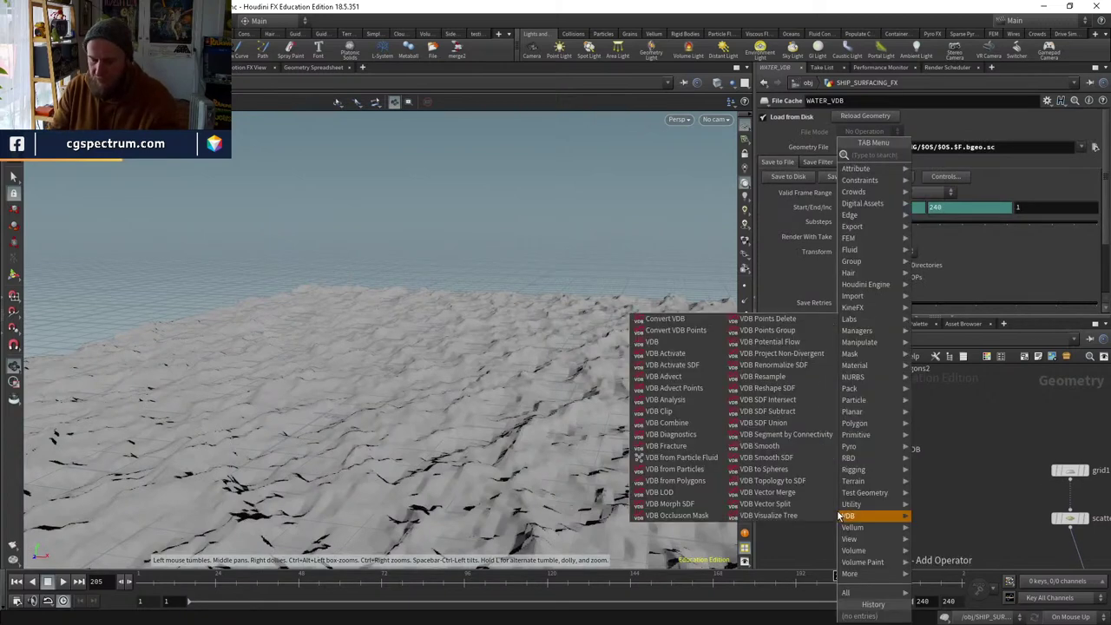
key(Escape)
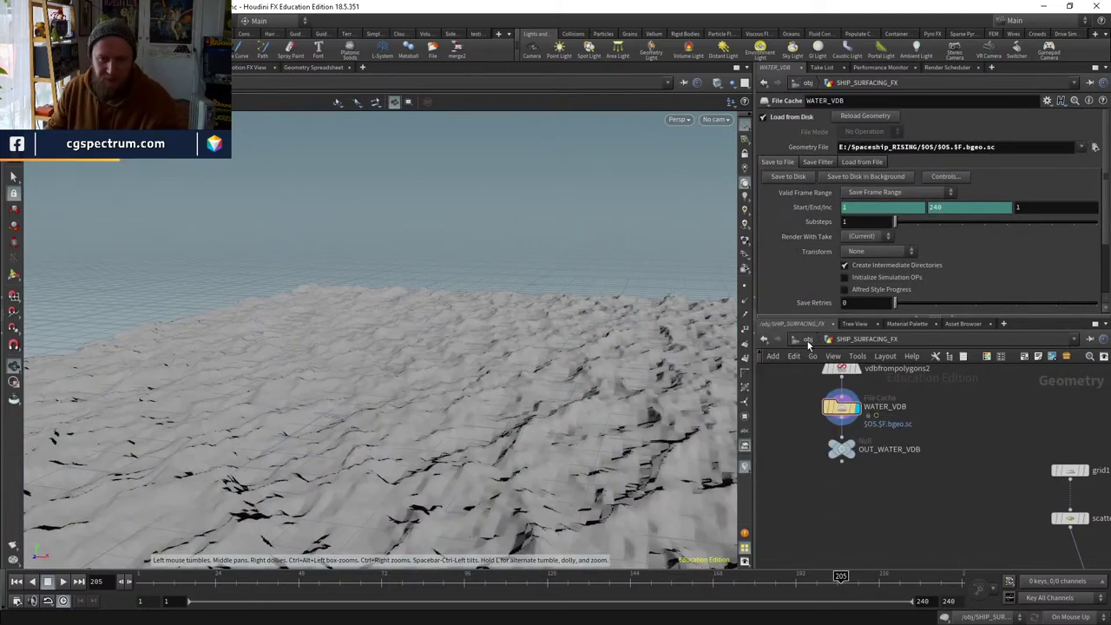
scroll(840, 410, down, 3)
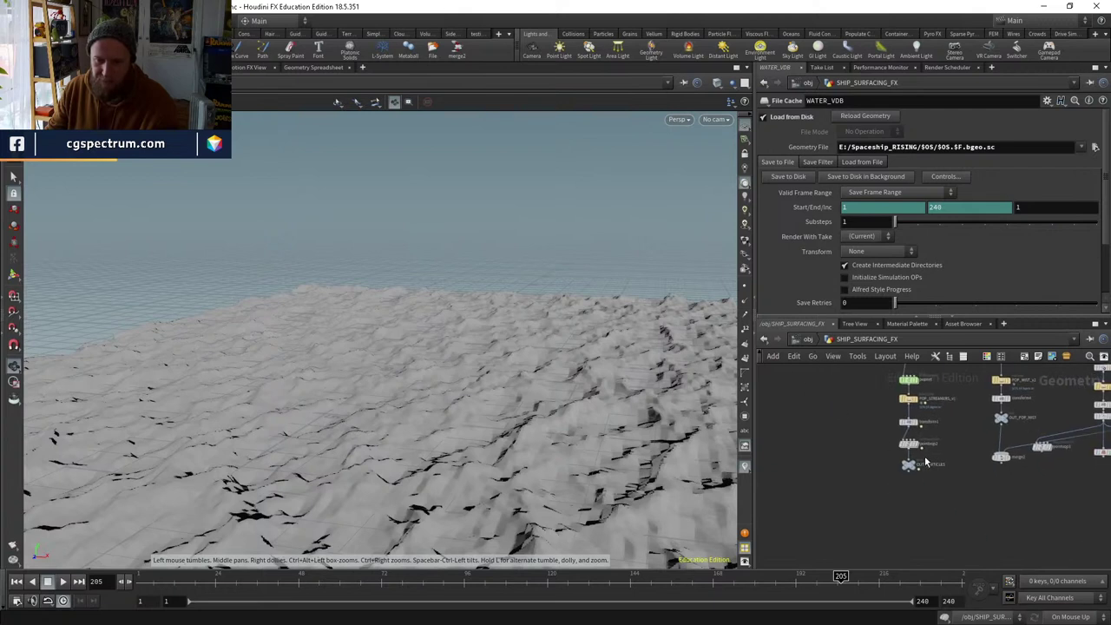
scroll(925, 463, up, 2)
middle_drag(925, 452, 981, 364)
scroll(962, 512, up, 2)
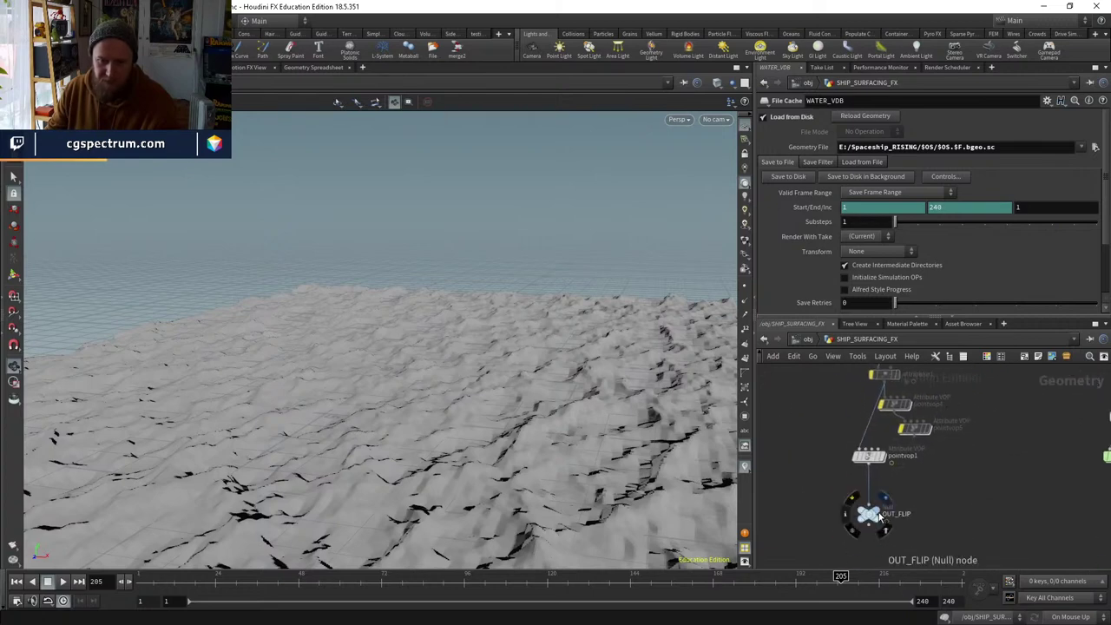
Display the OUT_FLIP particles and move OUT_FLIP down below pointvop1
click(879, 516)
middle_drag(879, 517, 937, 482)
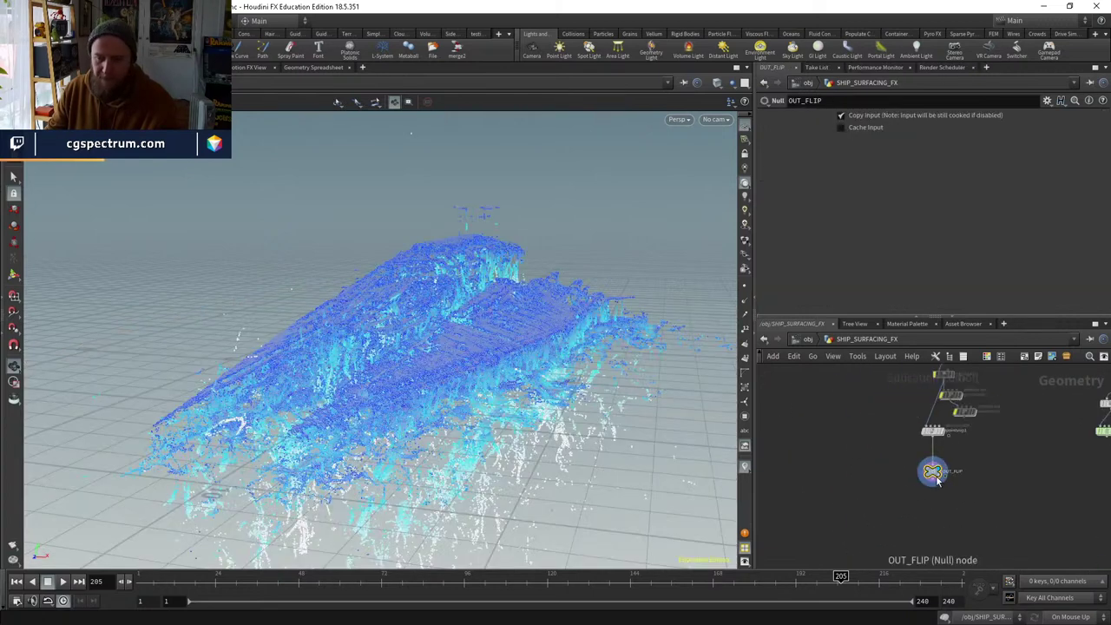
drag(937, 482, 929, 535)
key(Tab)
key(Escape)
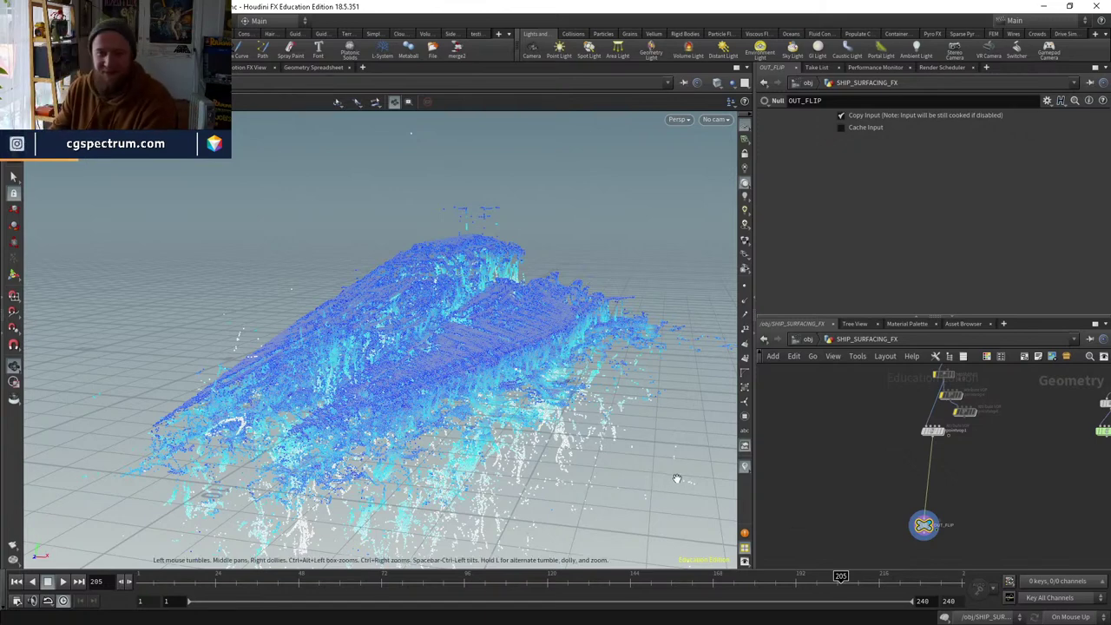
Nudge pointvop1 into place, select it, and frame OUT_FLIP beneath it
drag(937, 438, 926, 449)
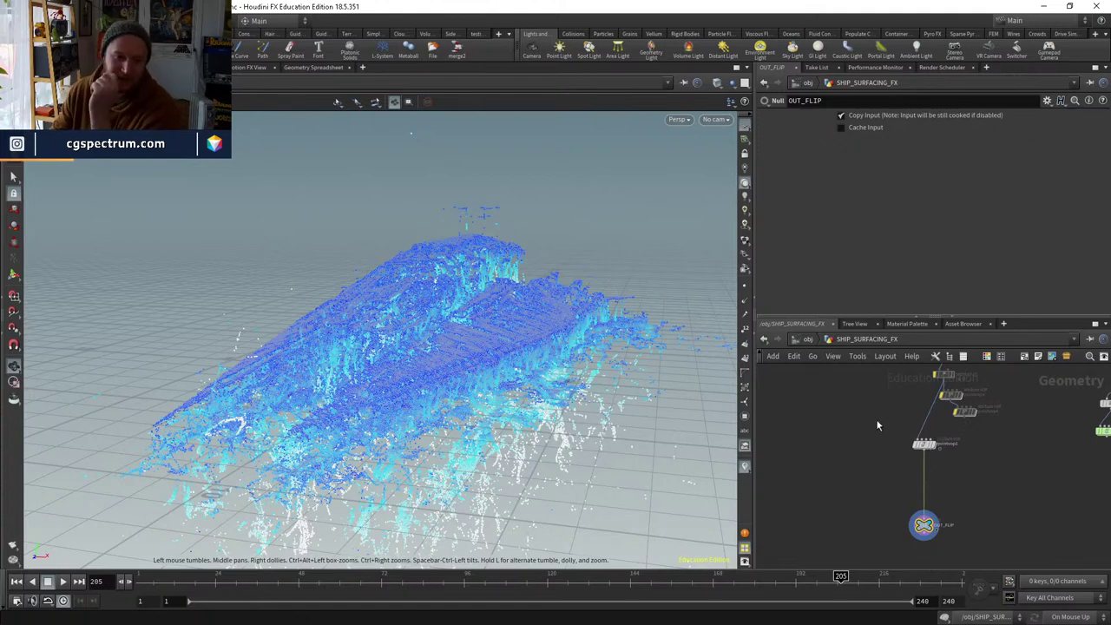
scroll(907, 447, up, 2)
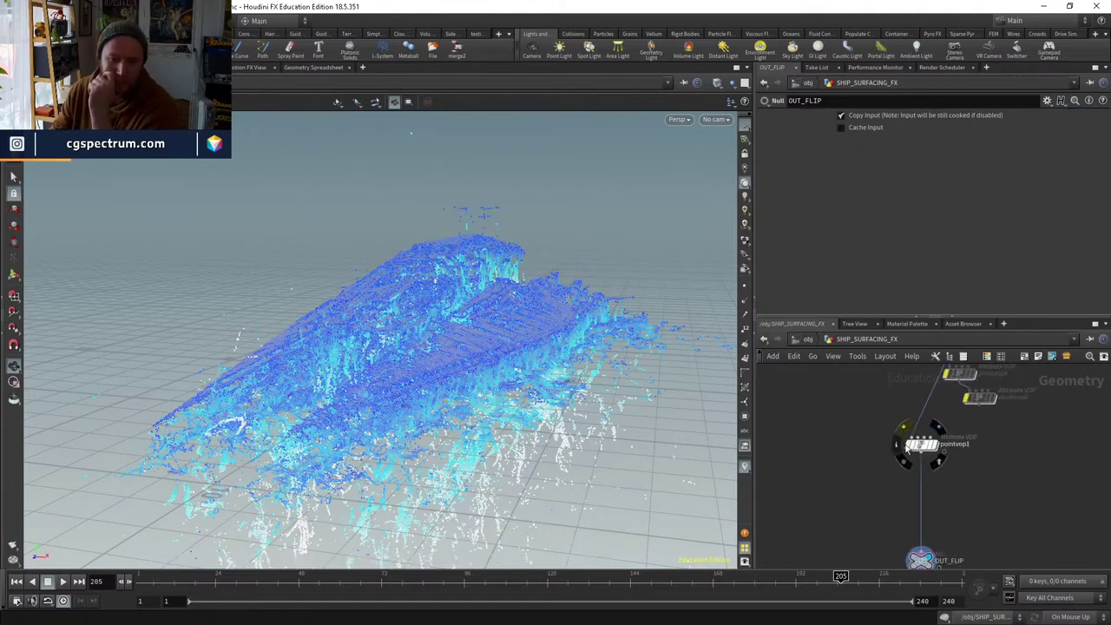
click(919, 445)
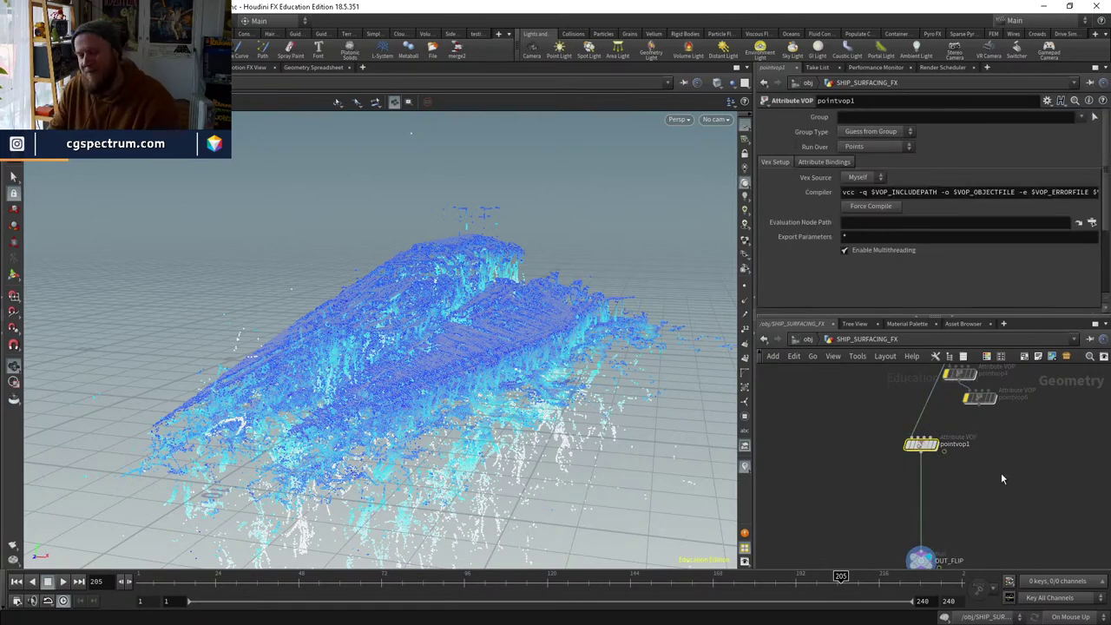
middle_drag(1000, 479, 973, 449)
drag(937, 413, 940, 427)
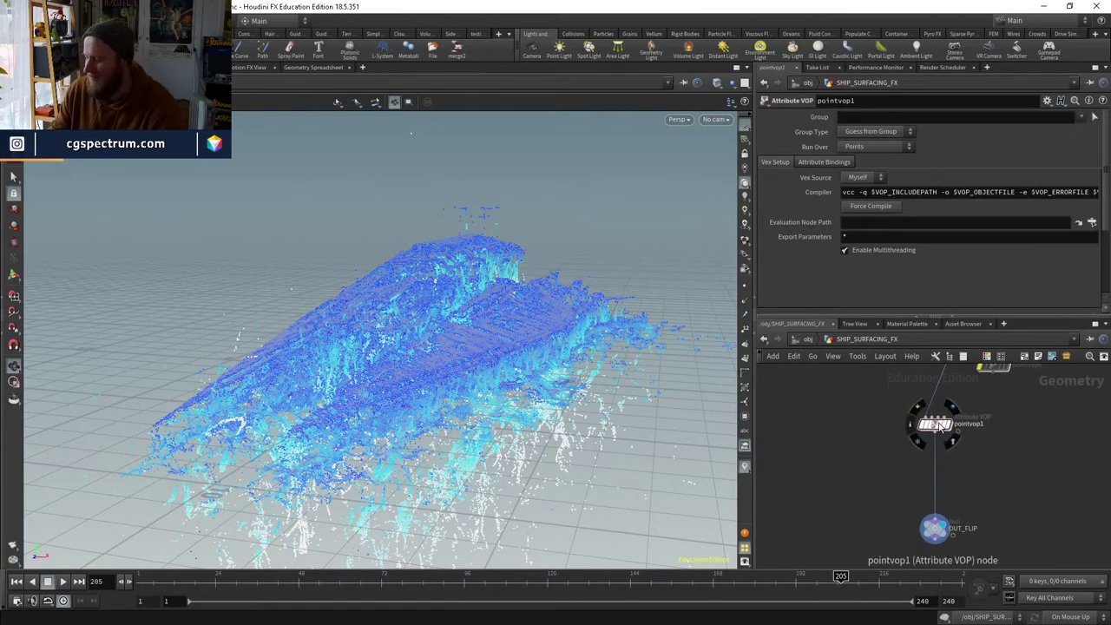
scroll(937, 424, up, 2)
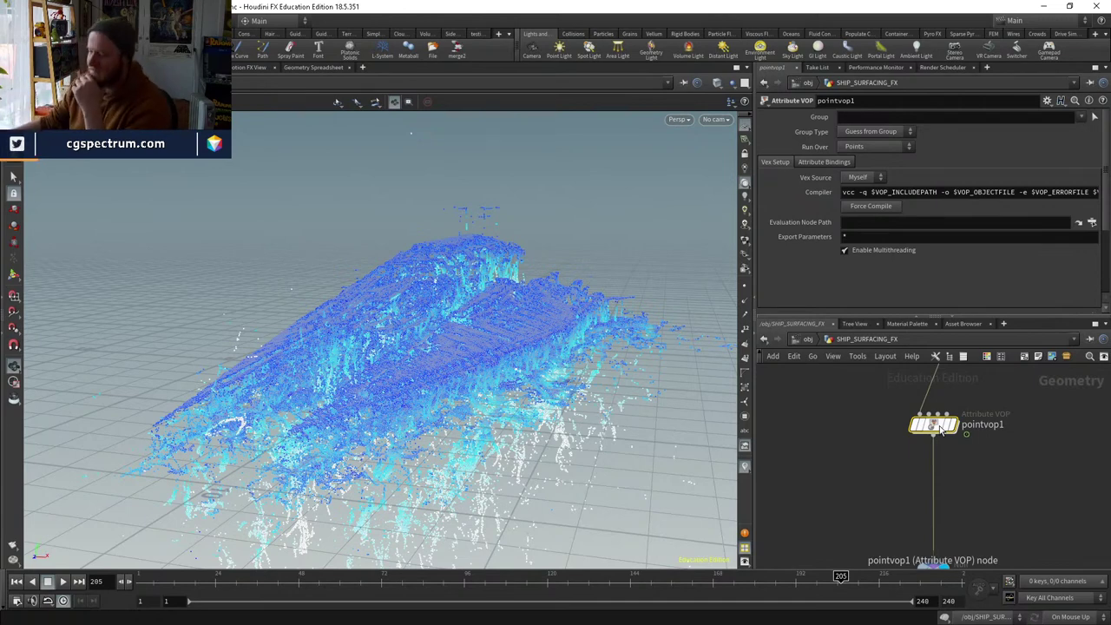
middle_drag(989, 474, 927, 454)
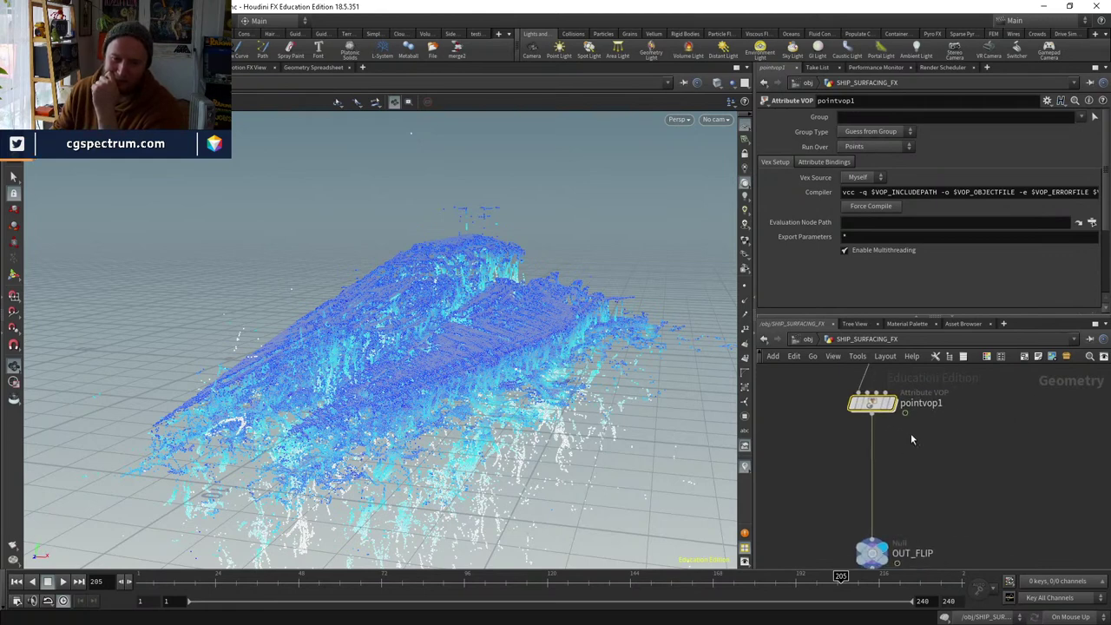
middle_drag(920, 454, 928, 516)
key(Tab)
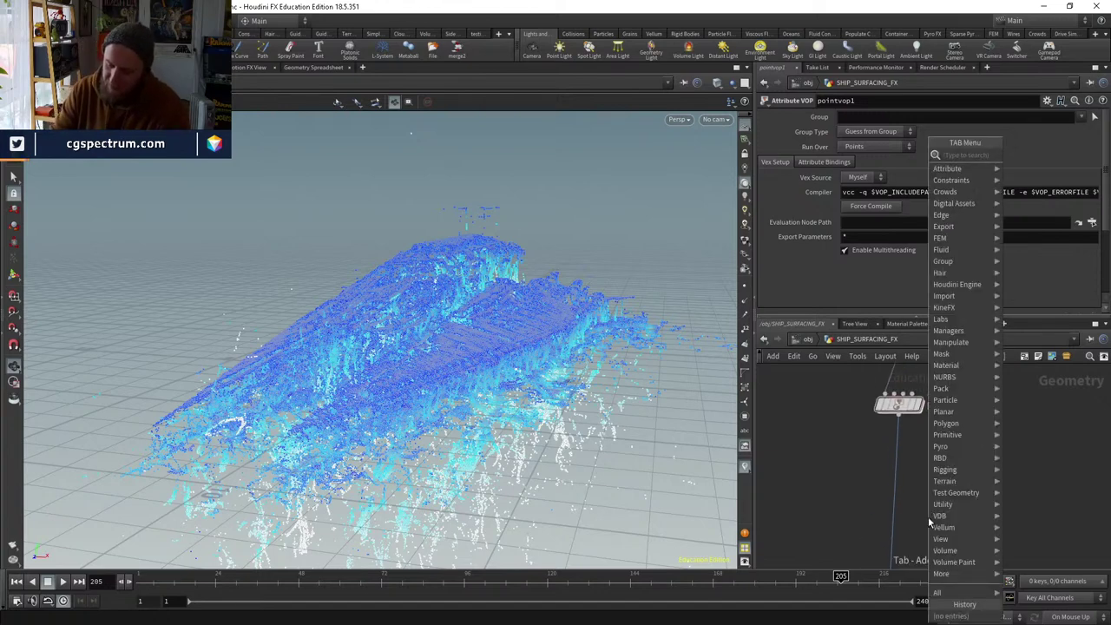
Add an Attribute Wrangle, attribwrangle1, wired below pointvop1
text(attrib wrangle)
key(Return)
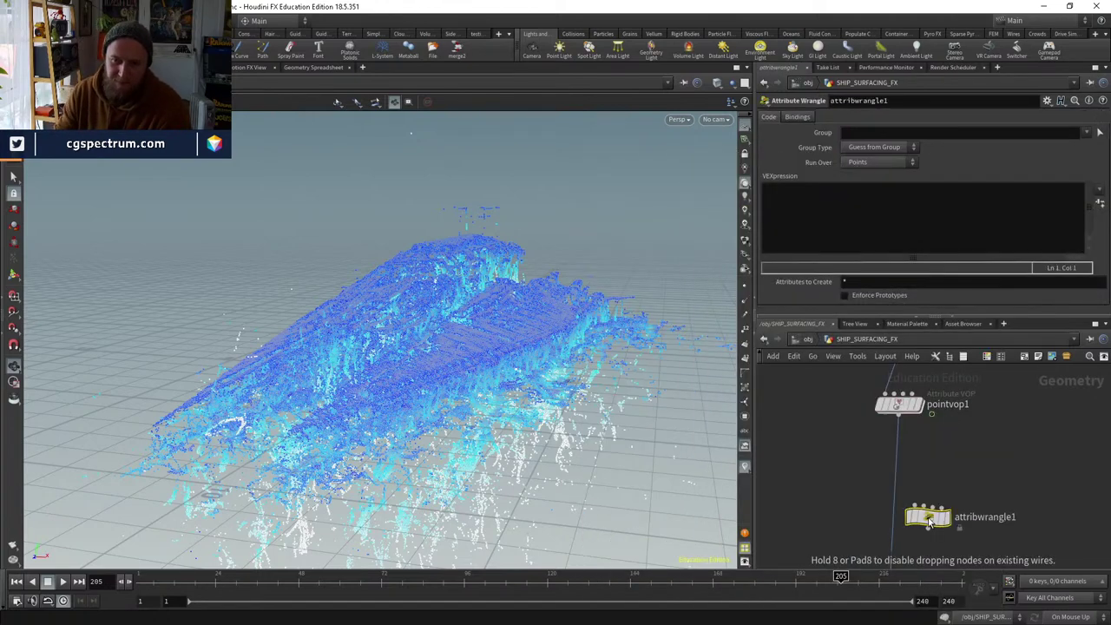
click(909, 514)
middle_drag(785, 490, 941, 518)
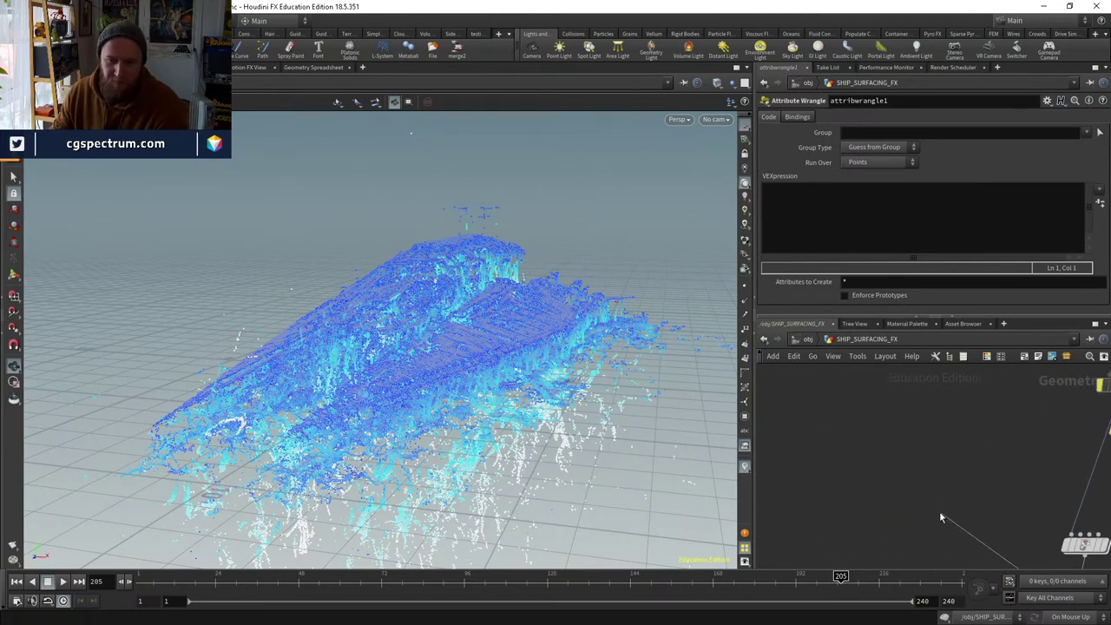
scroll(927, 505, down, 4)
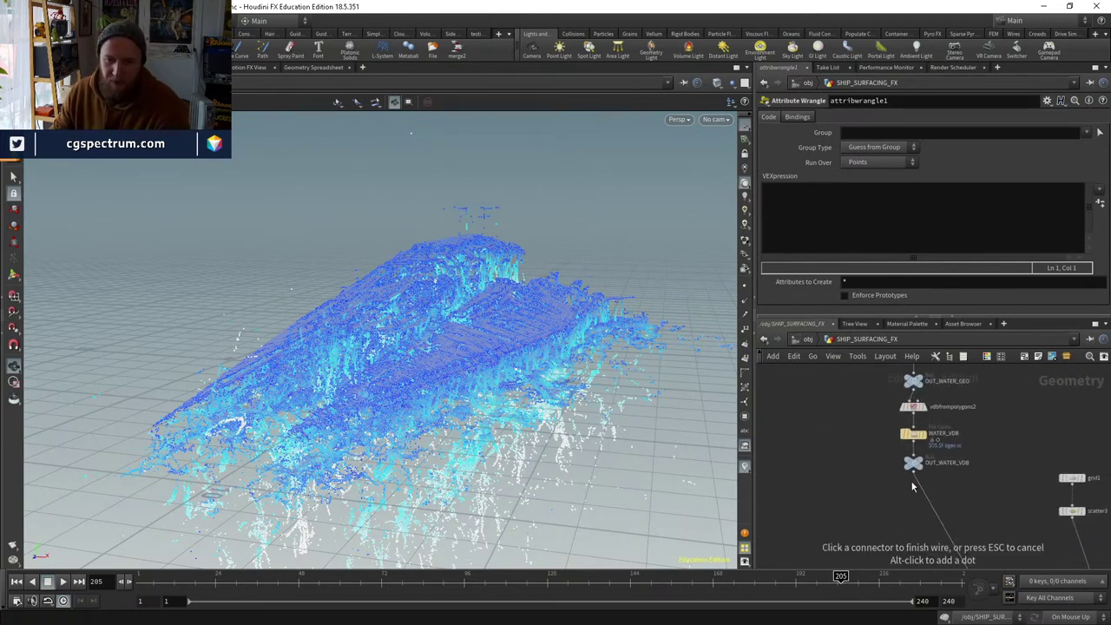
scroll(911, 486, up, 2)
Display the OUT_WATER_VDB water surface and tumble to a lower angle over it
click(920, 454)
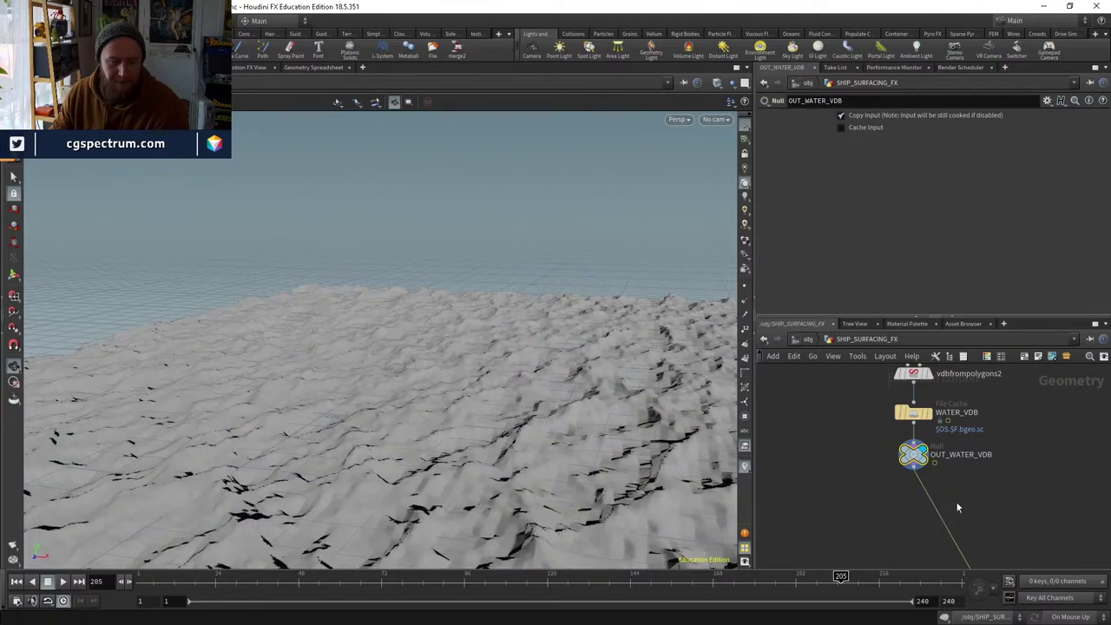
middle_drag(958, 507, 927, 437)
alt+drag(553, 397, 565, 466)
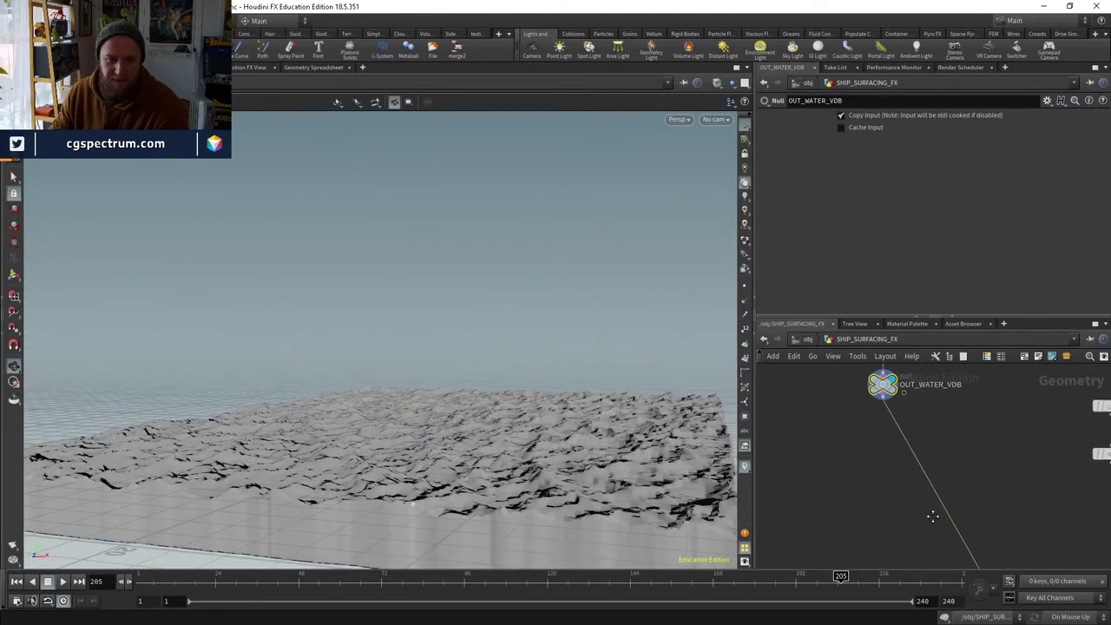
middle_drag(932, 515, 906, 478)
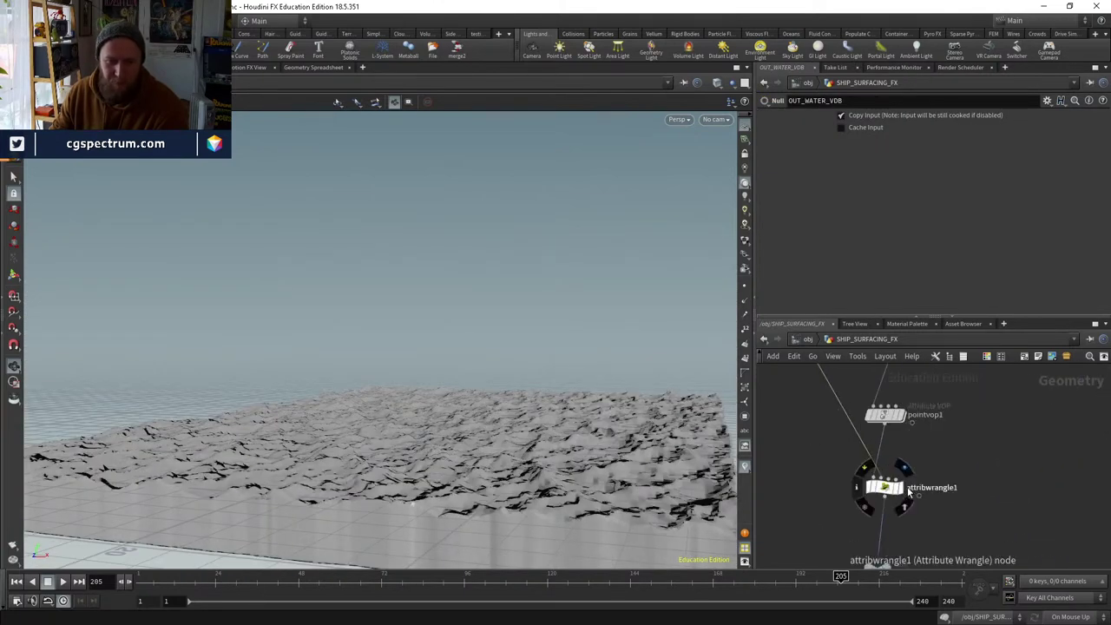
Display attribwrangle1's output, frame it with OUT_FLIP, and start editing its VEXpression
click(902, 489)
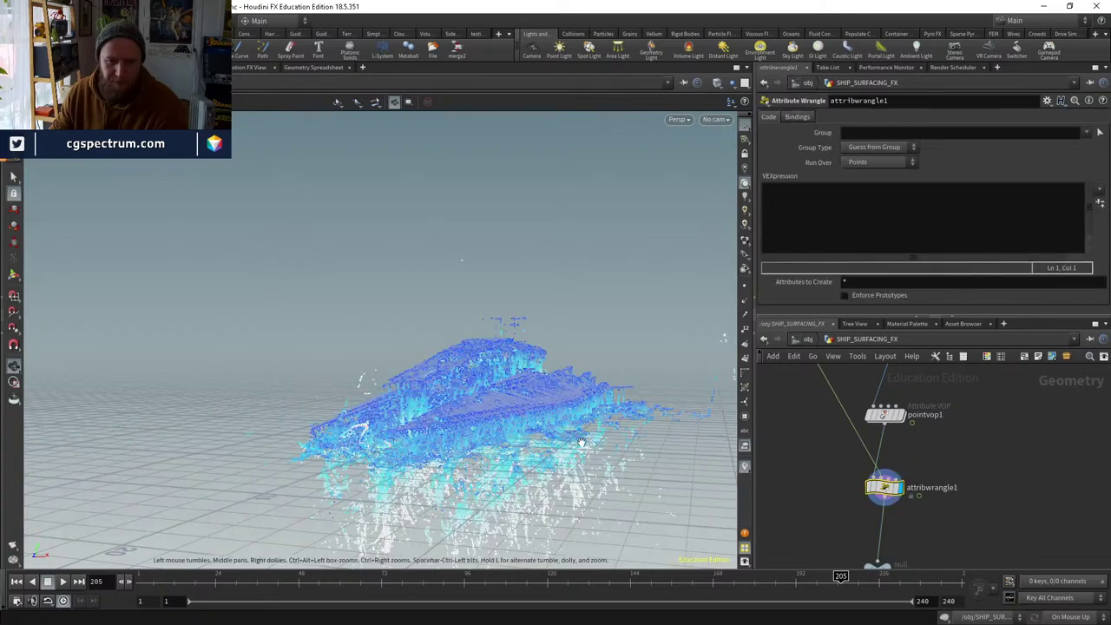
alt+drag(582, 442, 613, 425)
drag(883, 492, 882, 511)
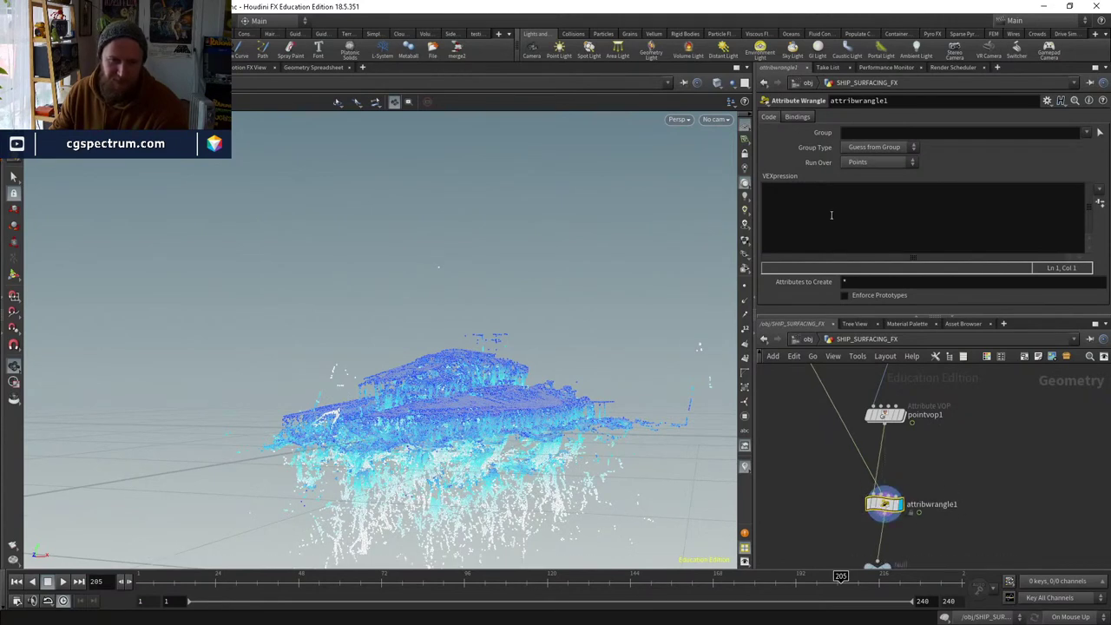
scroll(893, 517, down, 5)
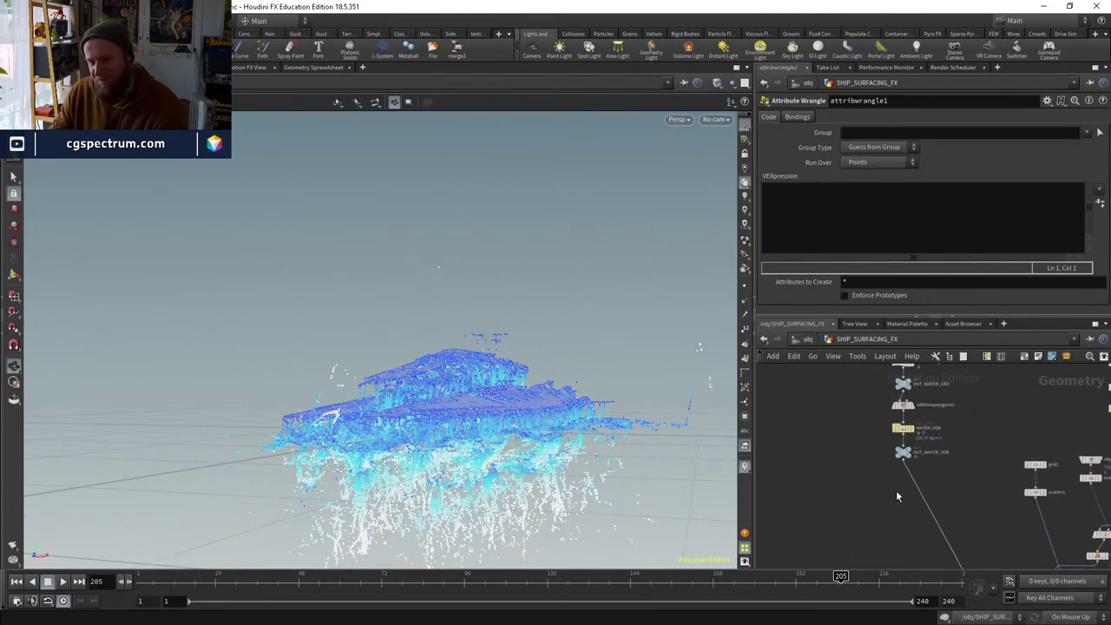
middle_drag(965, 494, 926, 477)
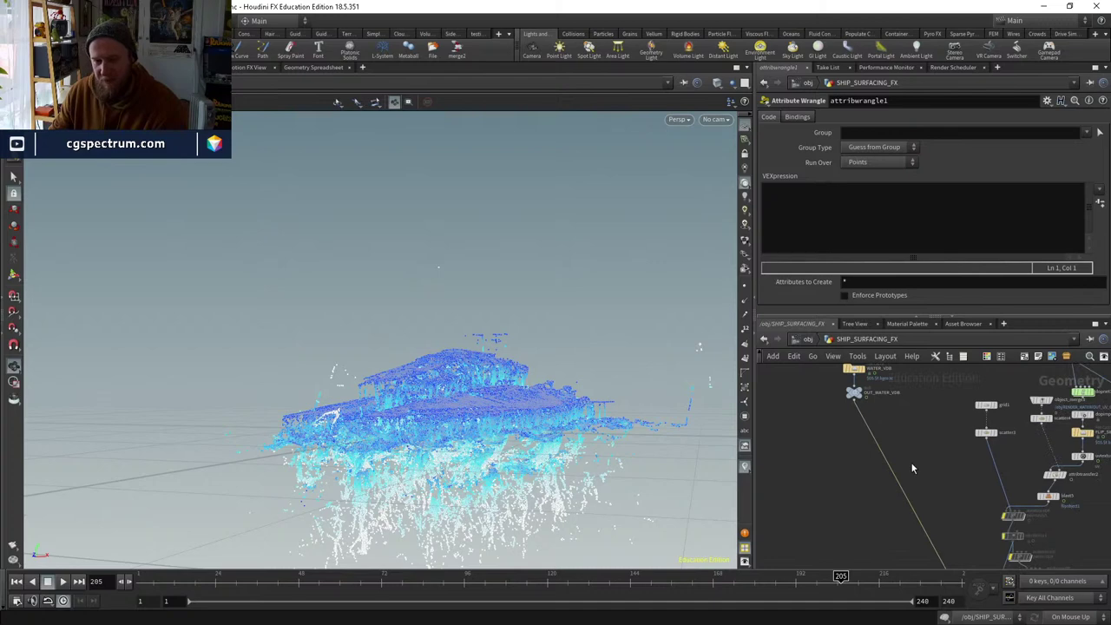
key(f)
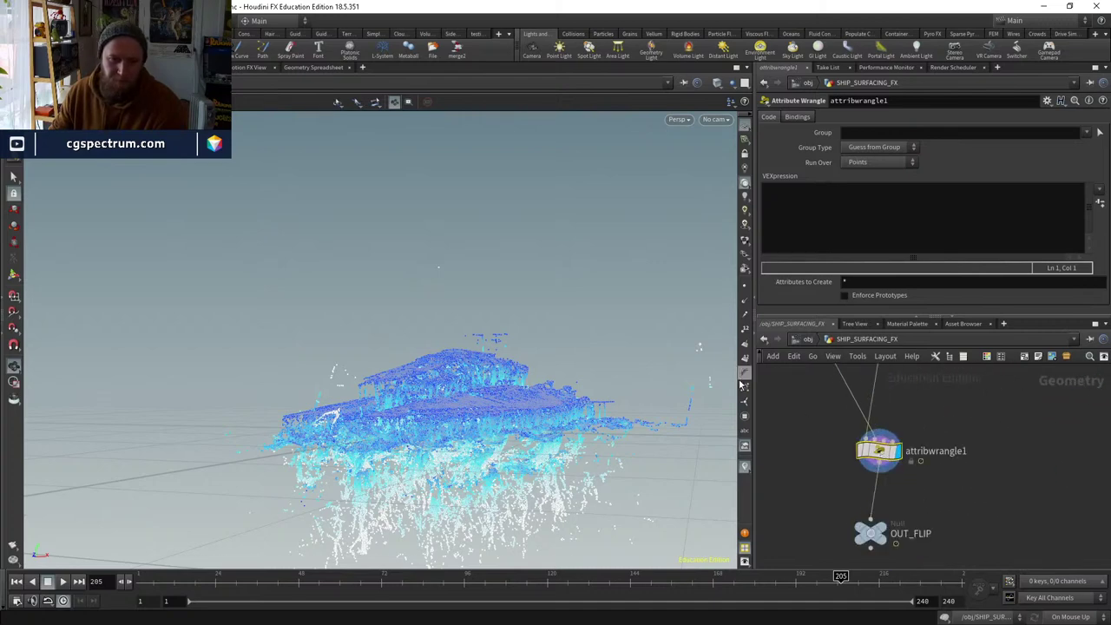
click(833, 223)
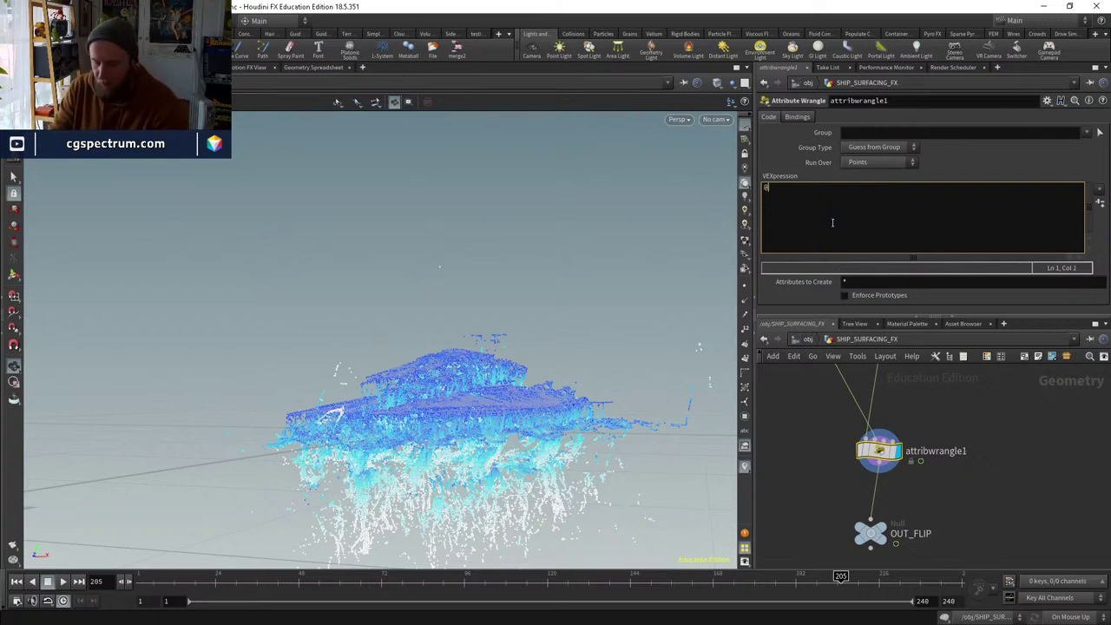
text(@)
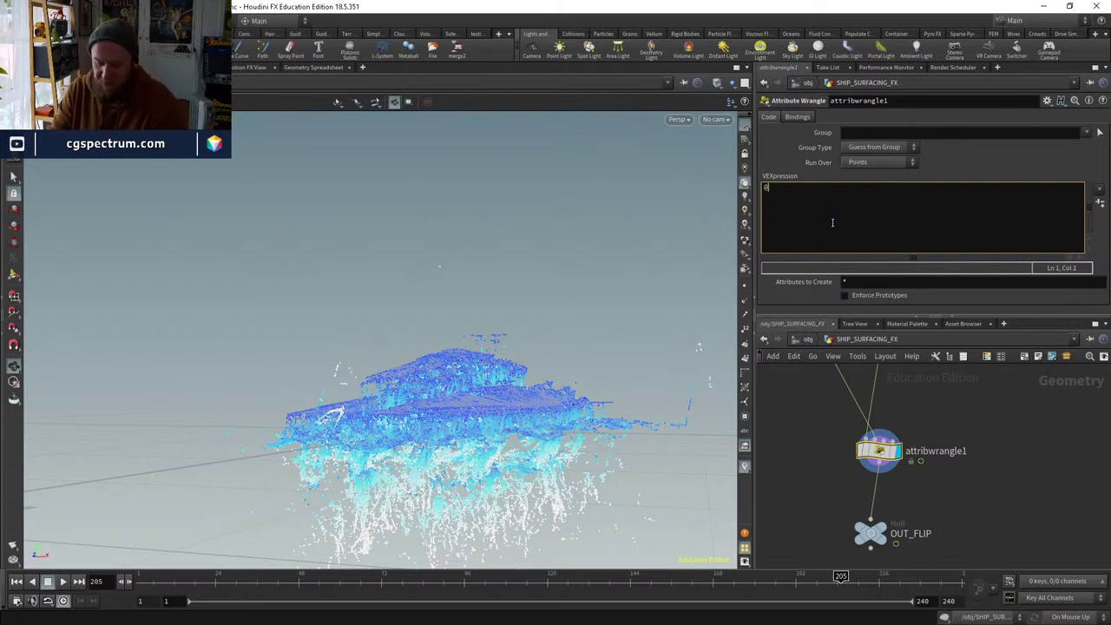
text(insid)
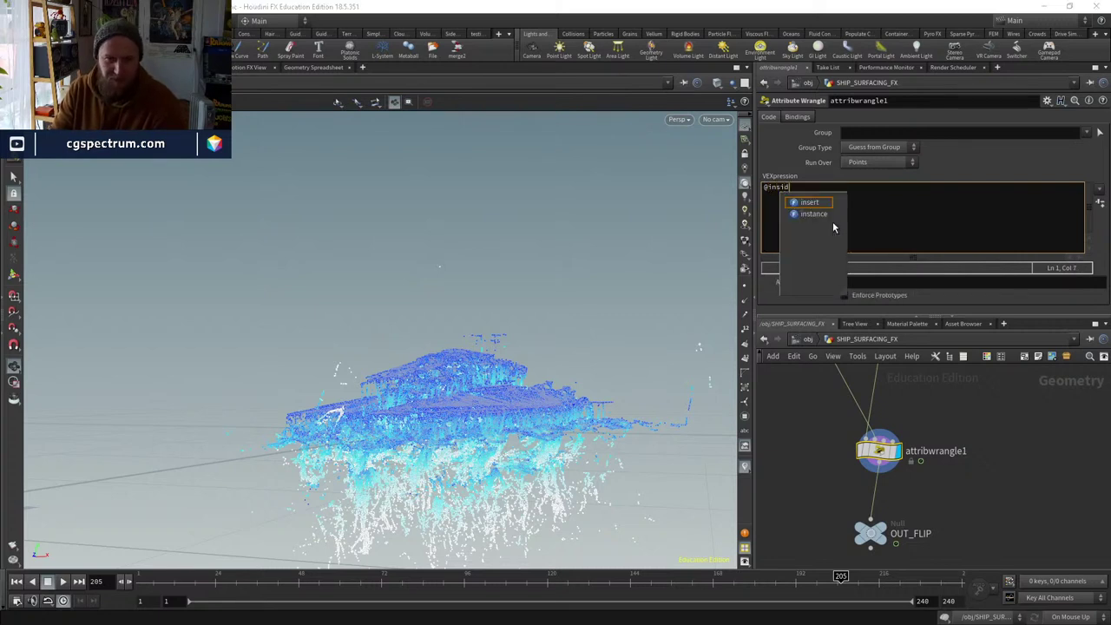
text(e=volum)
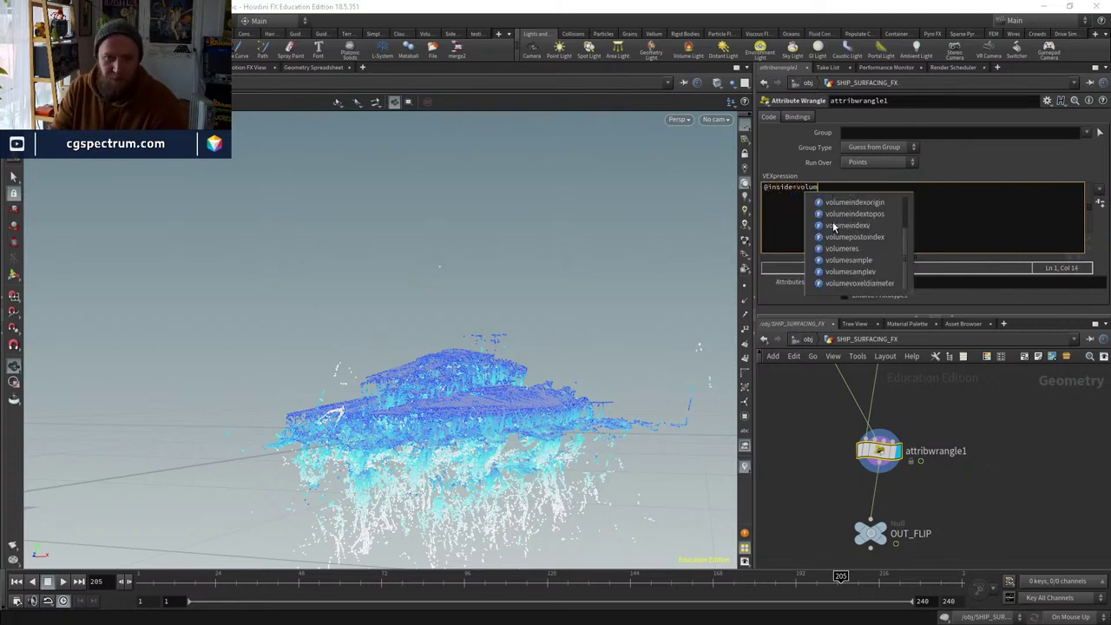
text(esample()
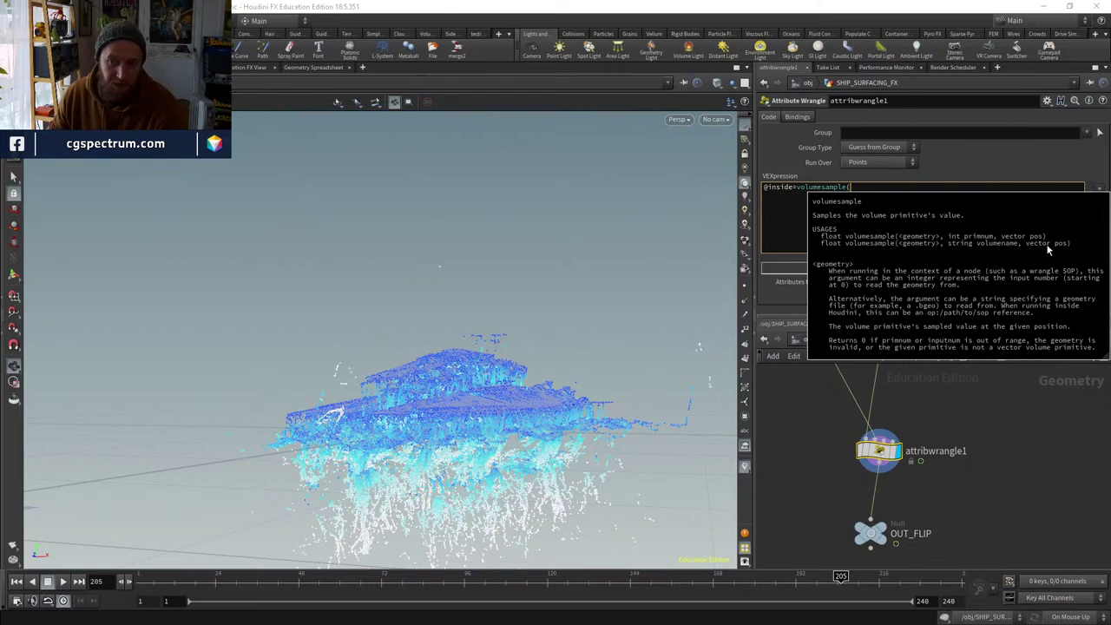
click(850, 426)
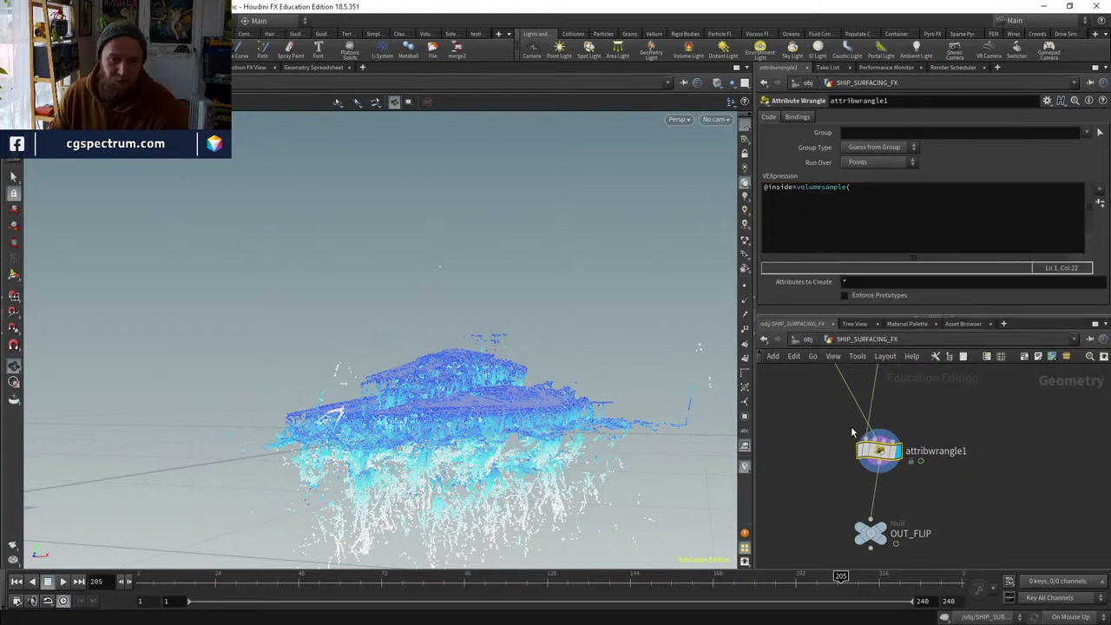
middle_drag(851, 426, 879, 510)
key(f)
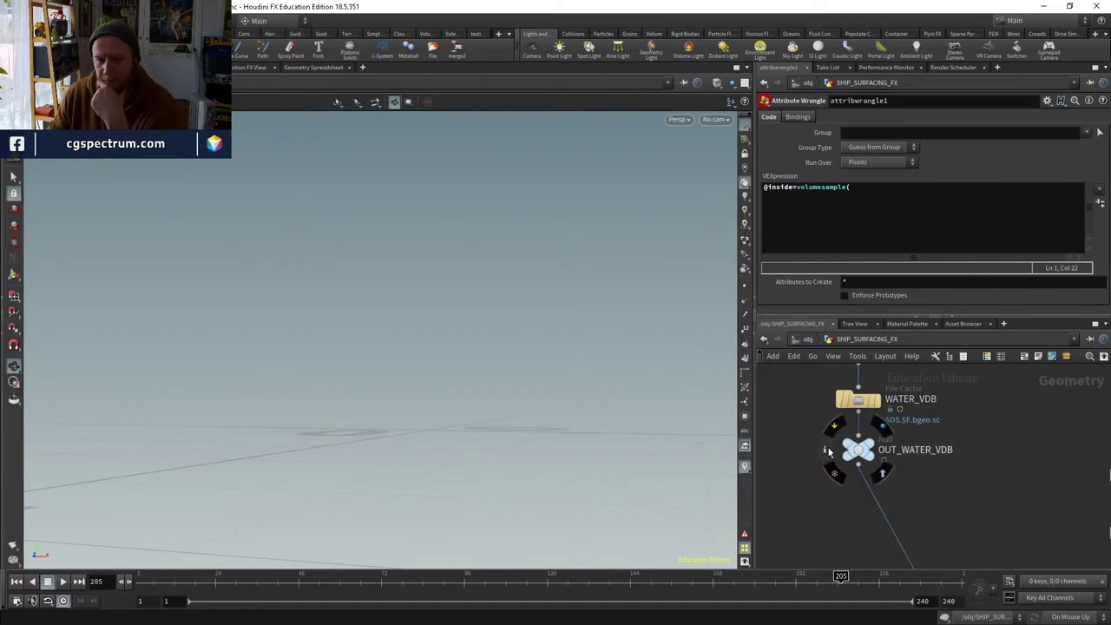
Inspect OUT_WATER_VDB's info to confirm it holds a VDB named surface
middle_drag(857, 449, 671, 149)
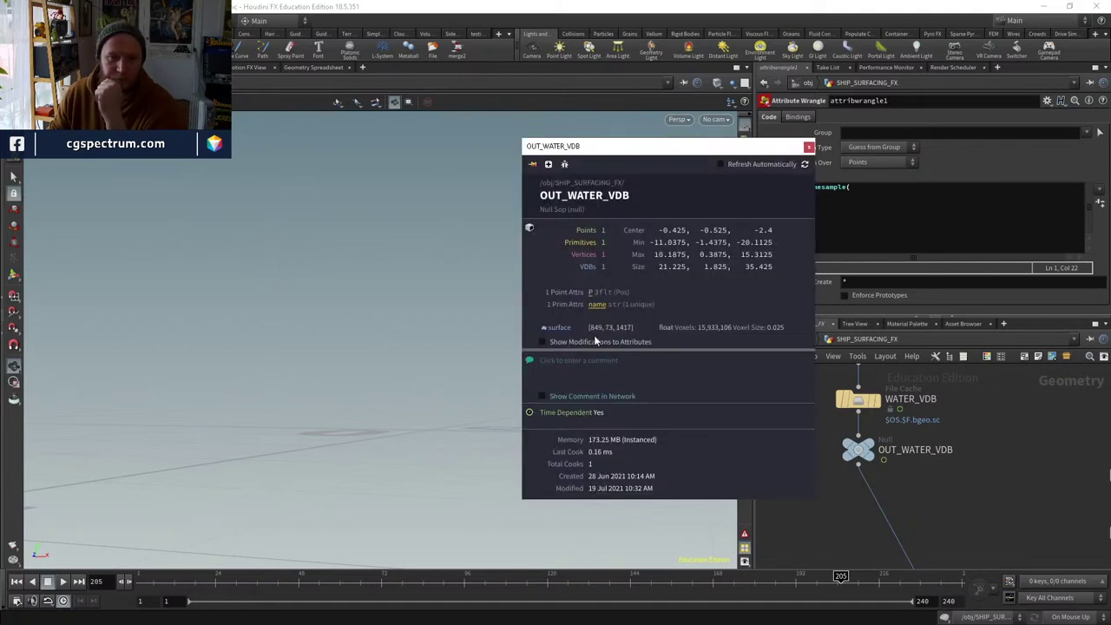
drag(688, 158, 582, 155)
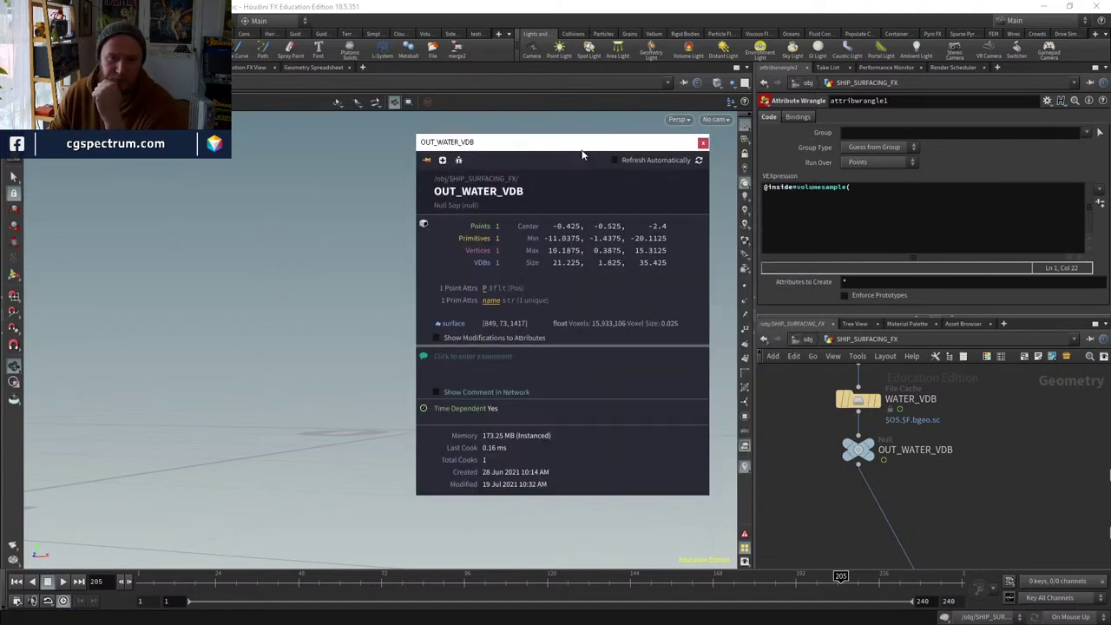
click(703, 144)
scroll(937, 537, down, 3)
scroll(894, 504, up, 5)
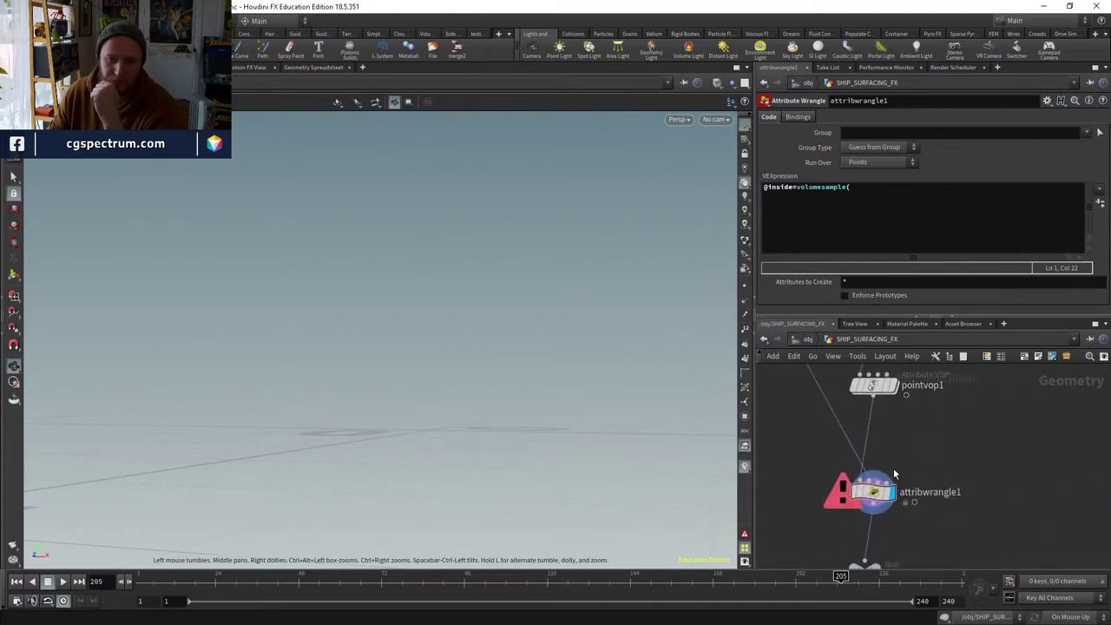
Continue the VEX with 1,"surface" so volumesample reads the wrangle's input 1
click(894, 473)
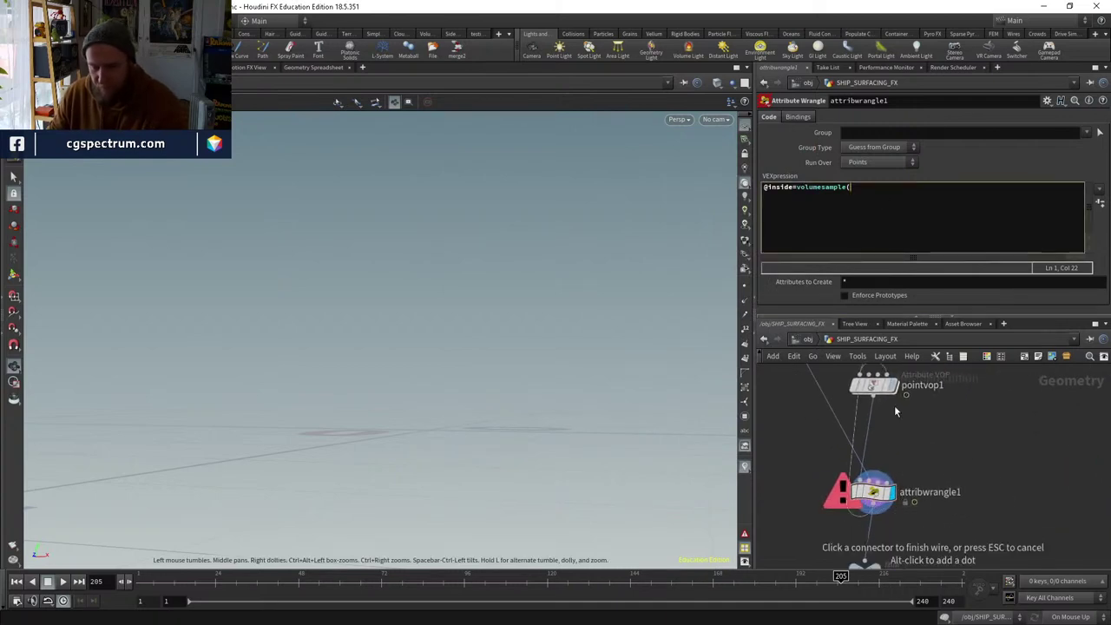
key(Escape)
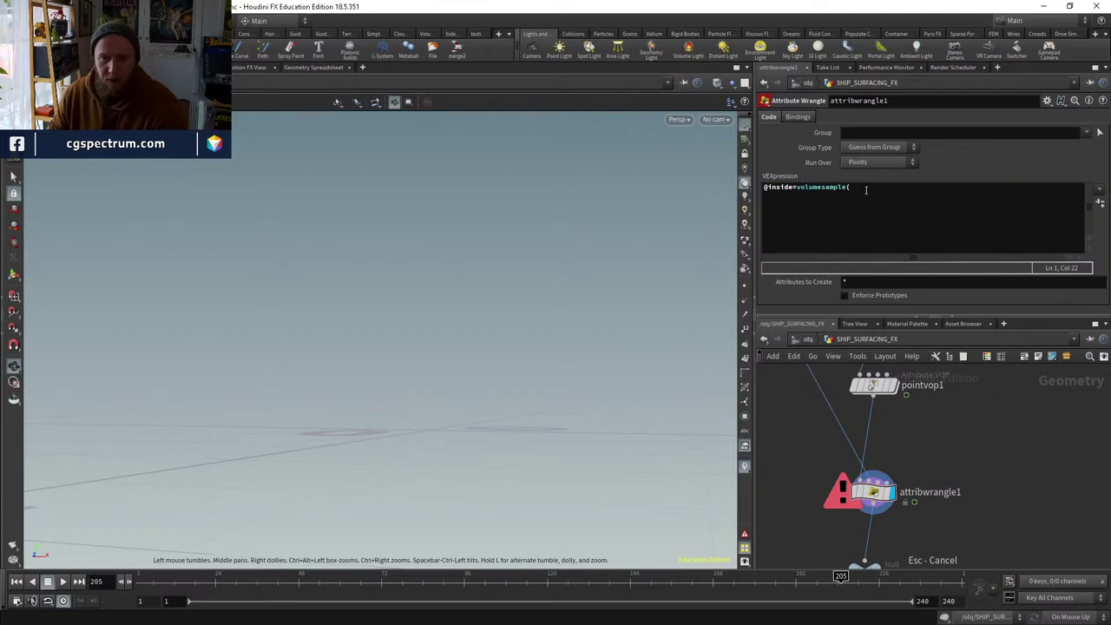
click(865, 189)
text(1,)
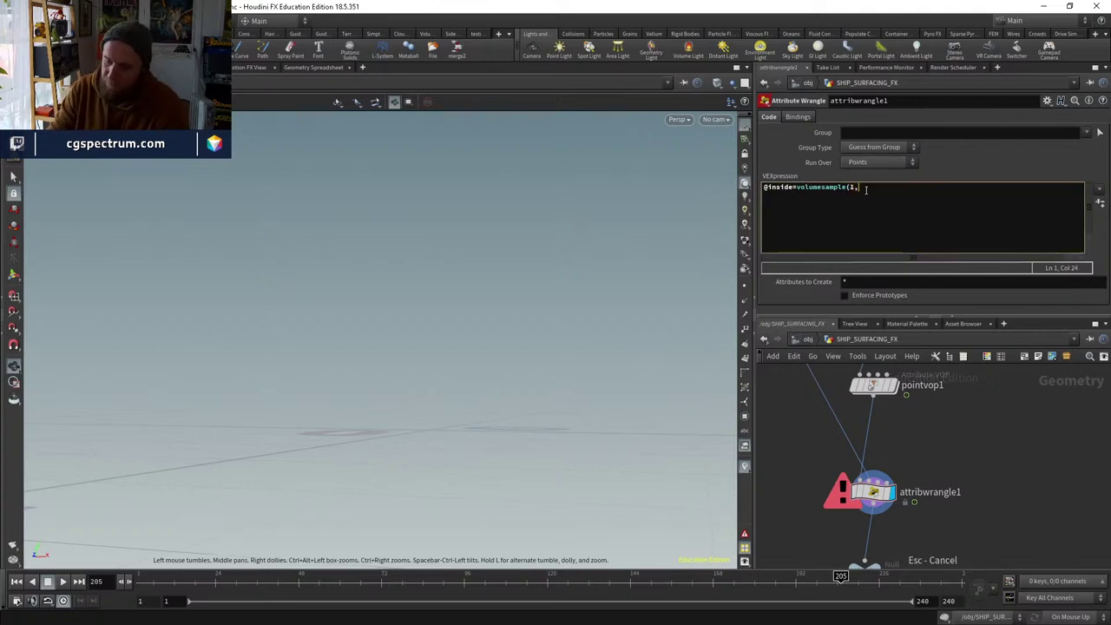
text("sur)
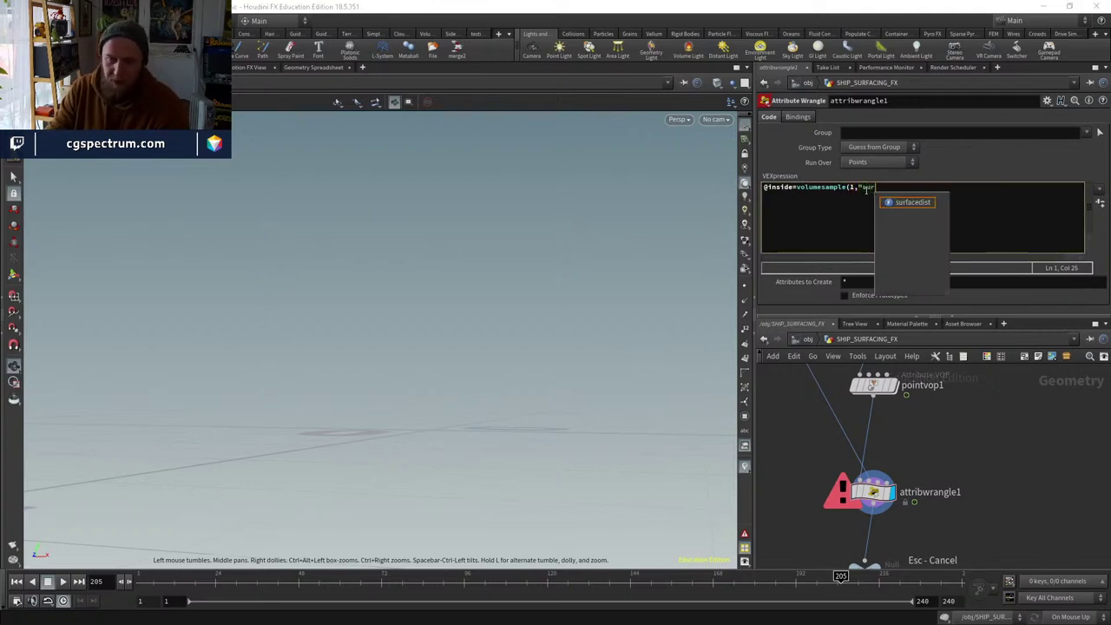
text(face",@P)
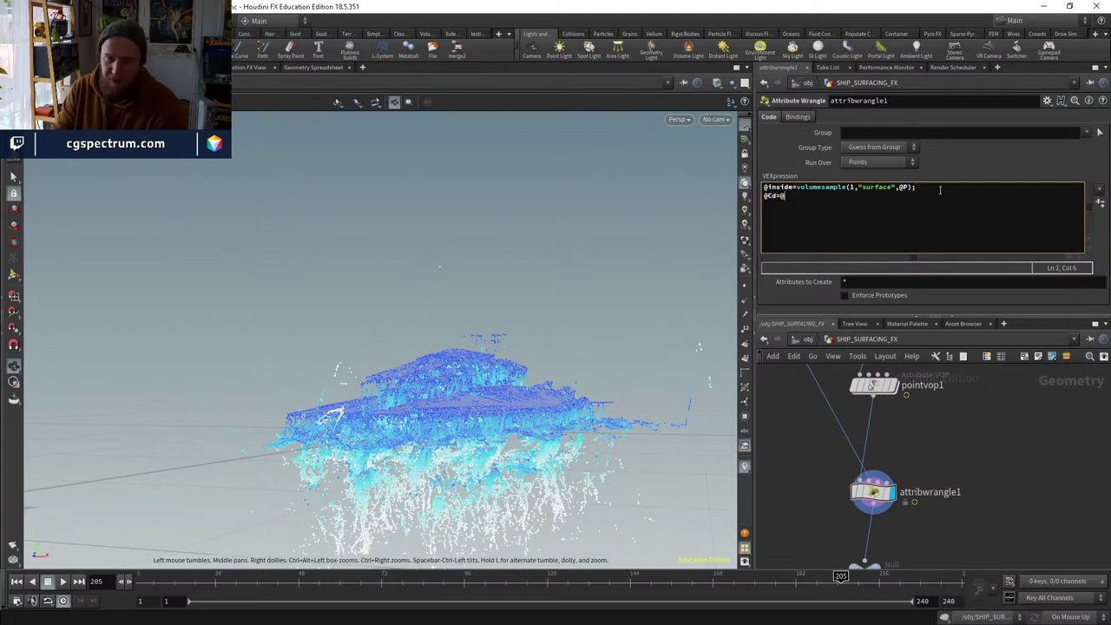
text(inside;)
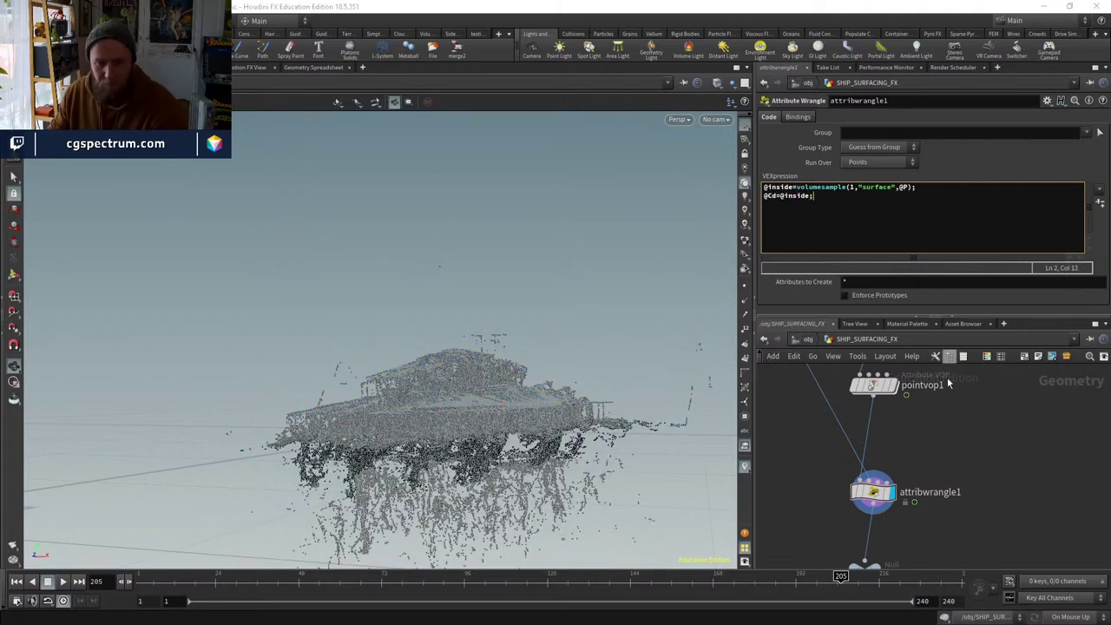
drag(434, 344, 529, 382)
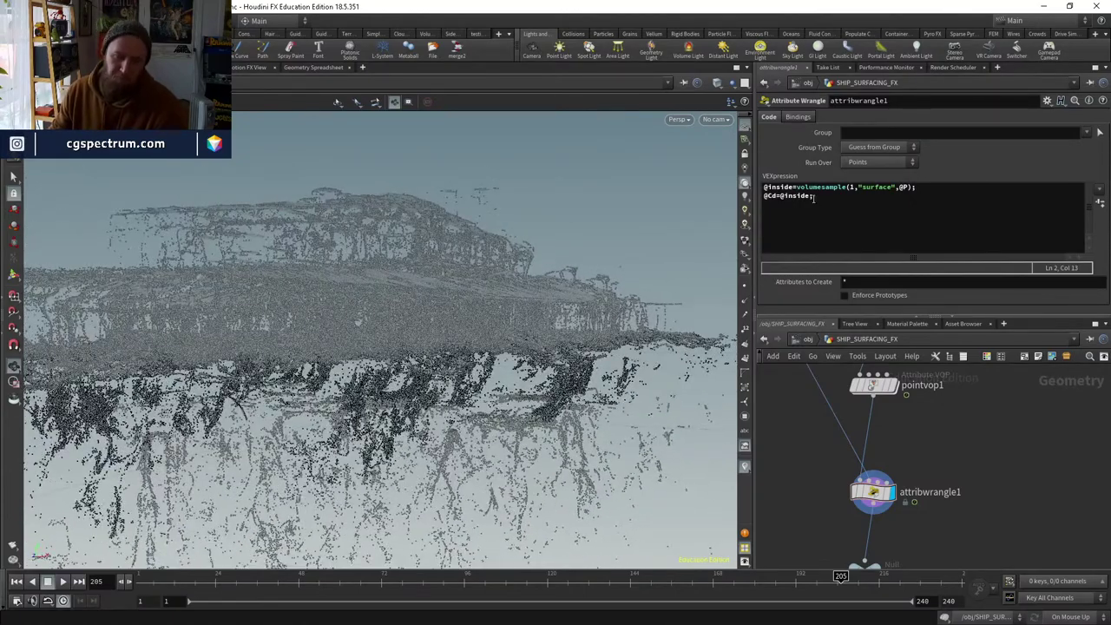
middle_drag(951, 535, 935, 501)
key(Tab)
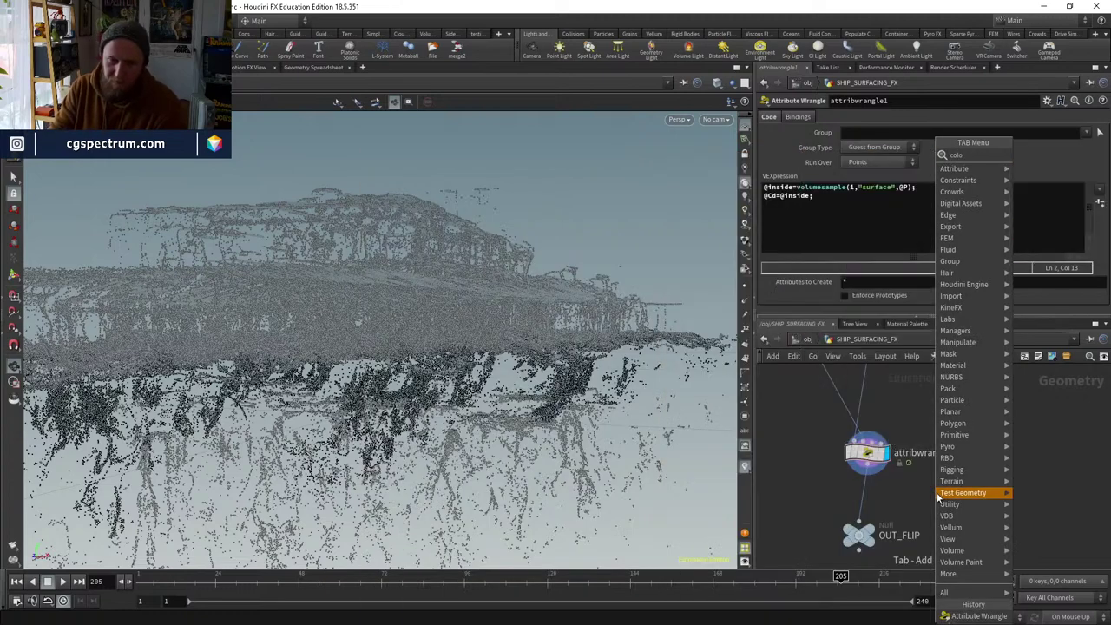
Insert a Color node before OUT_FLIP, ramping colour from the inside attribute
click(936, 495)
click(858, 503)
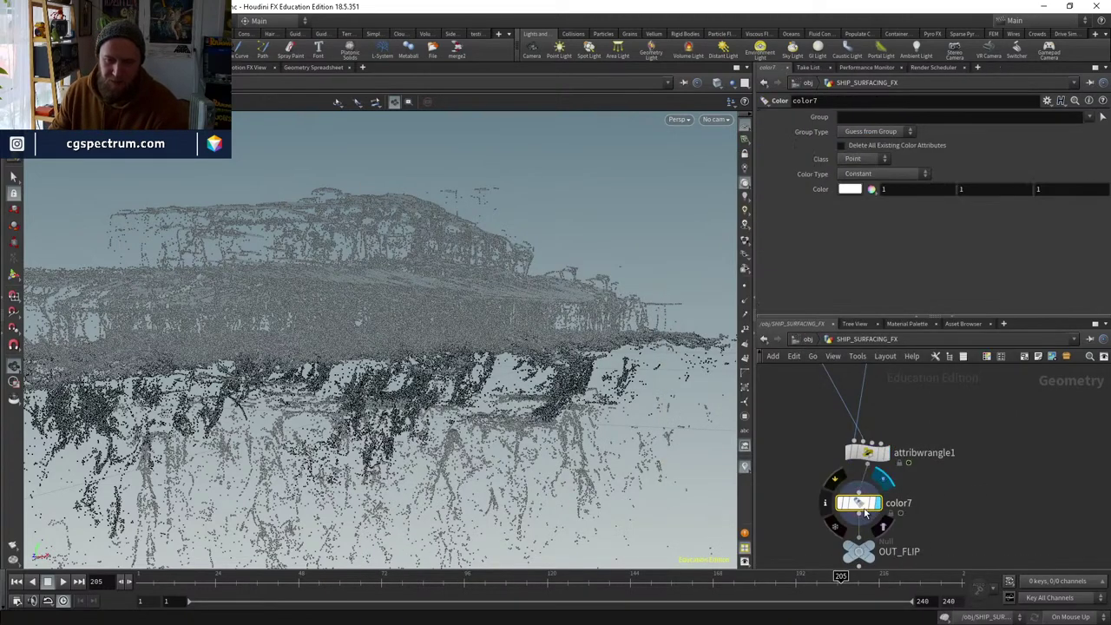
click(872, 174)
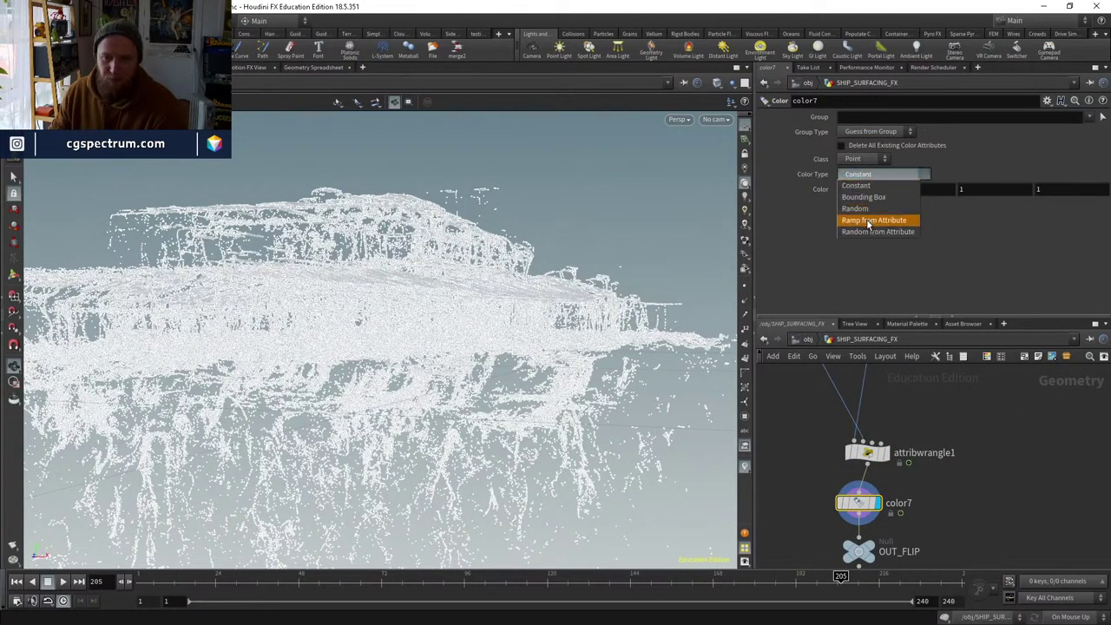
click(871, 220)
click(879, 187)
text(inside)
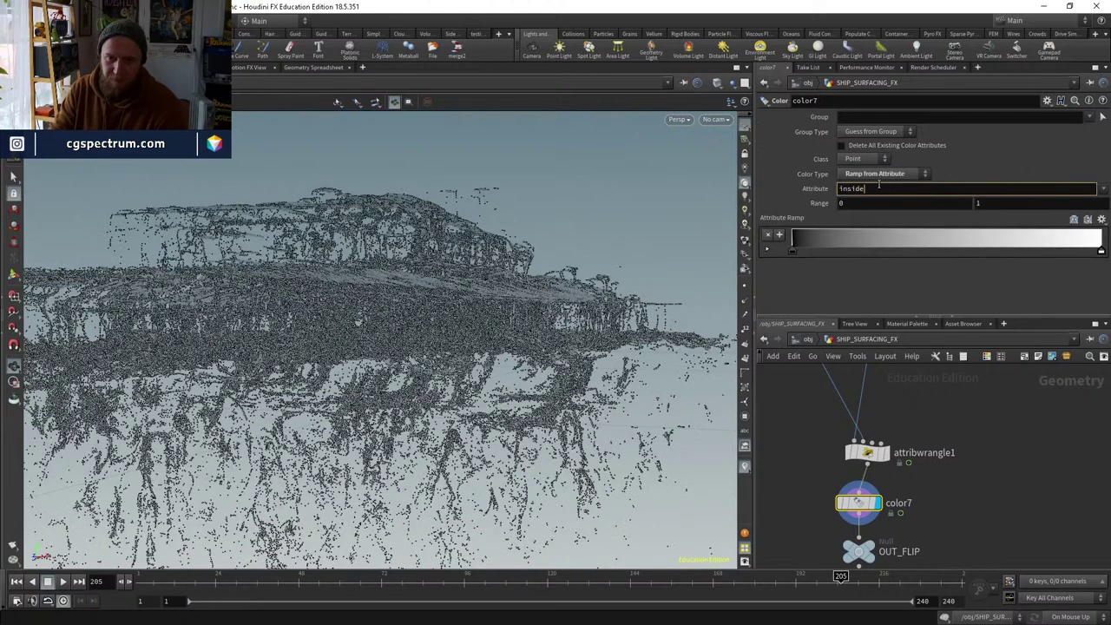
key(Return)
Apply the Infra-Red ramp preset and set the upper range to 0.25
click(1101, 219)
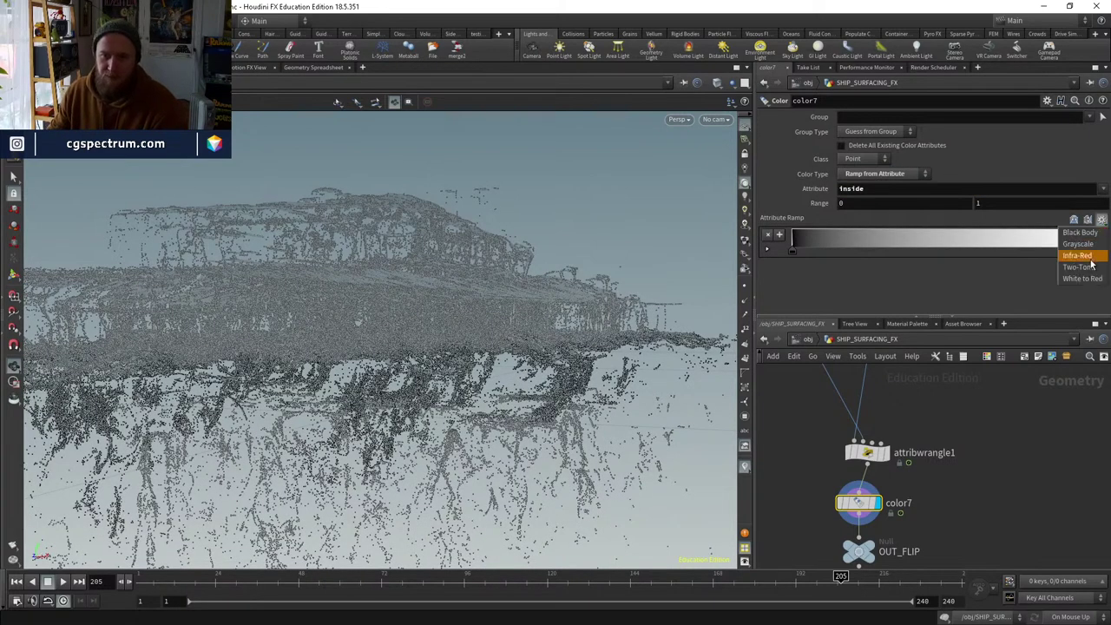
click(1088, 256)
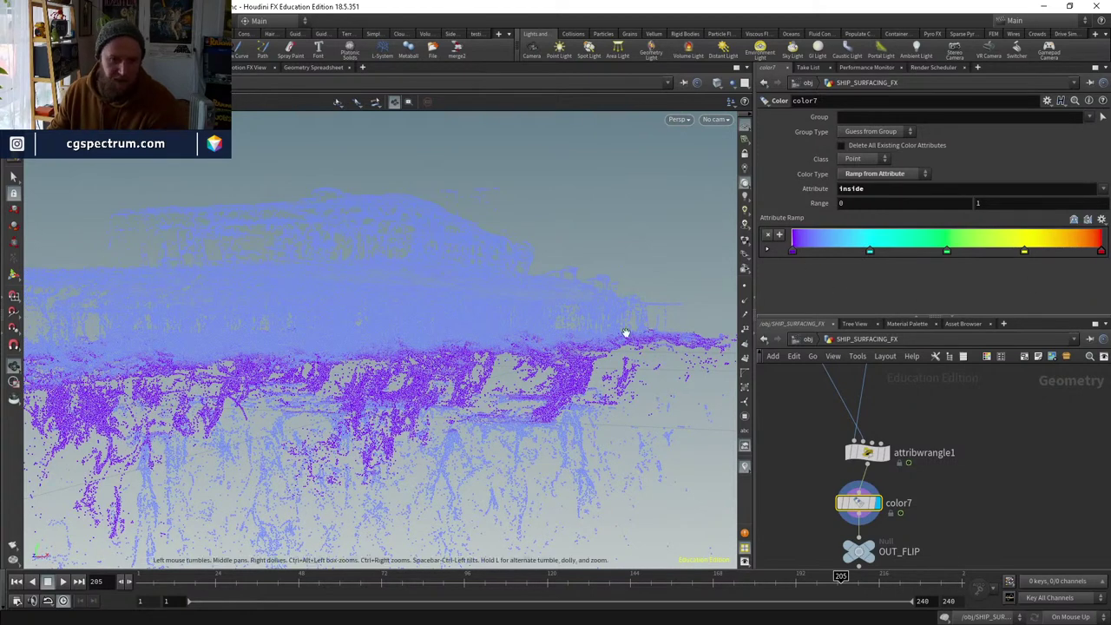
drag(414, 305, 399, 382)
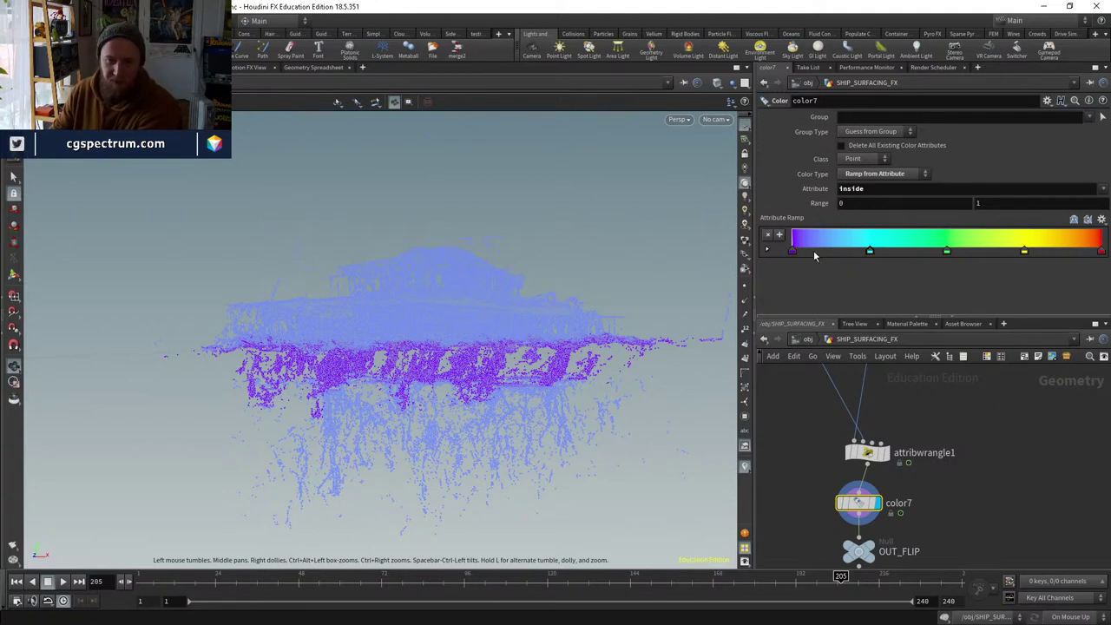
click(766, 249)
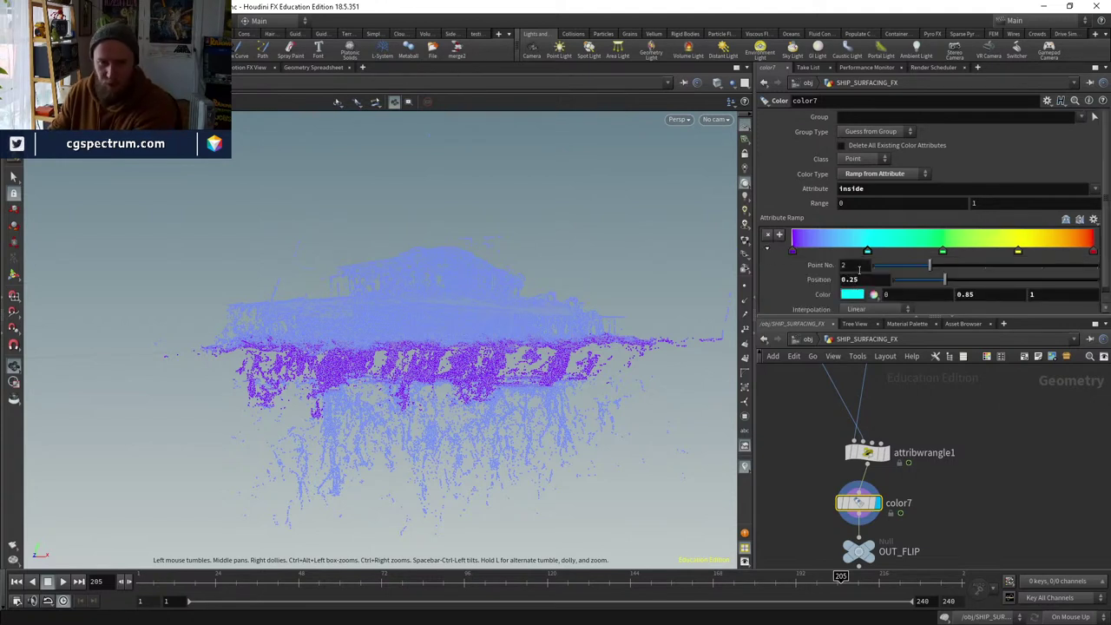
click(976, 202)
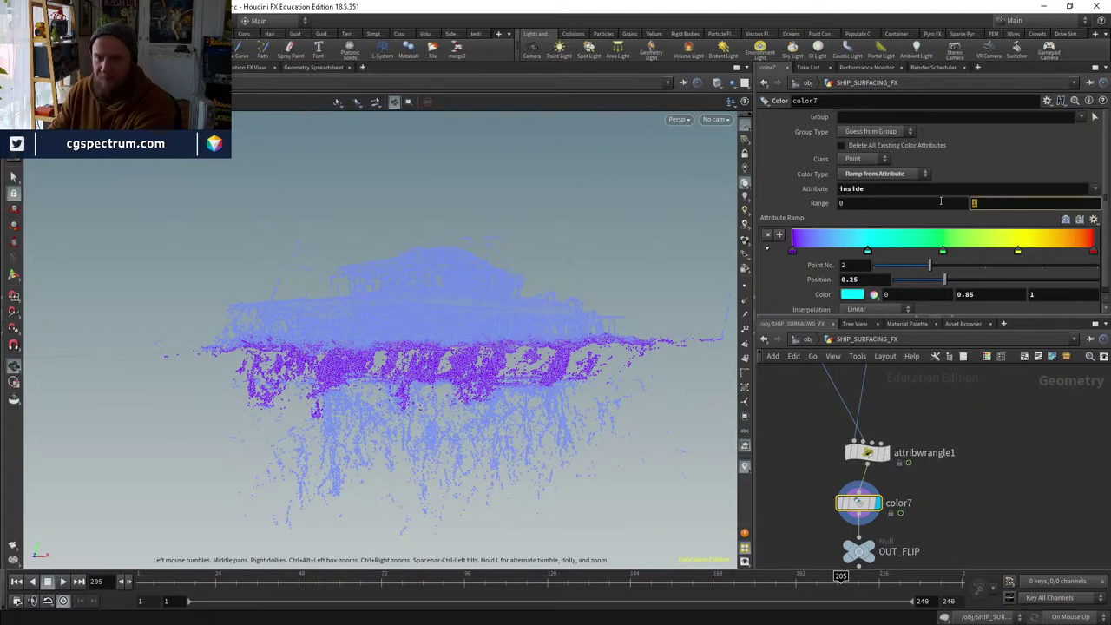
text(.25)
key(Return)
Try upper range values .1, .05 and .08, settling on .06
click(991, 203)
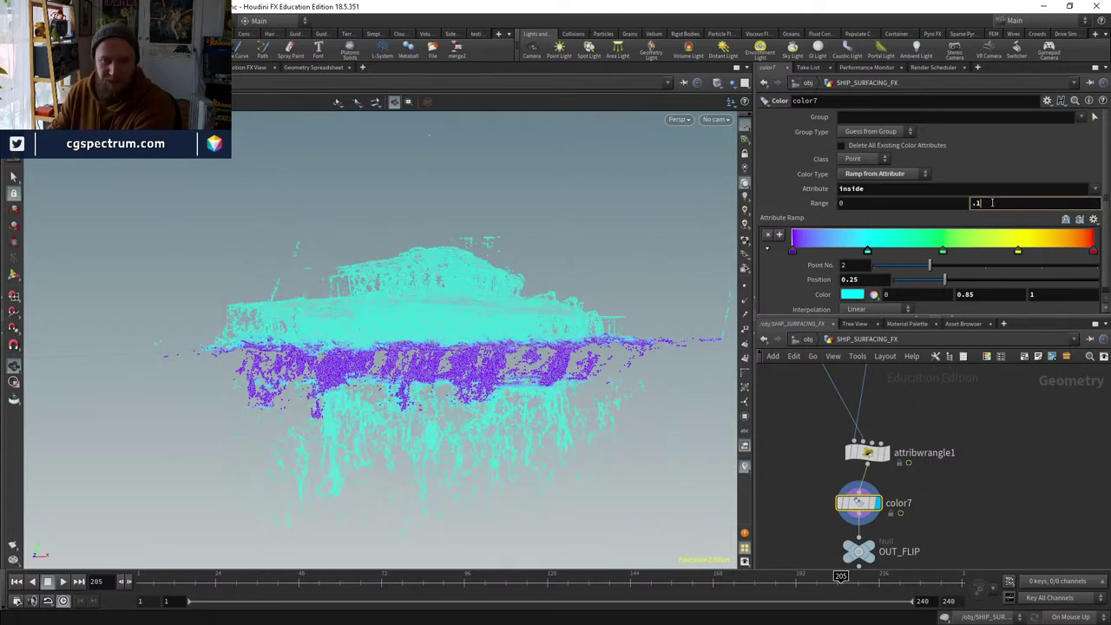
text(.1)
key(Return)
text(.0)
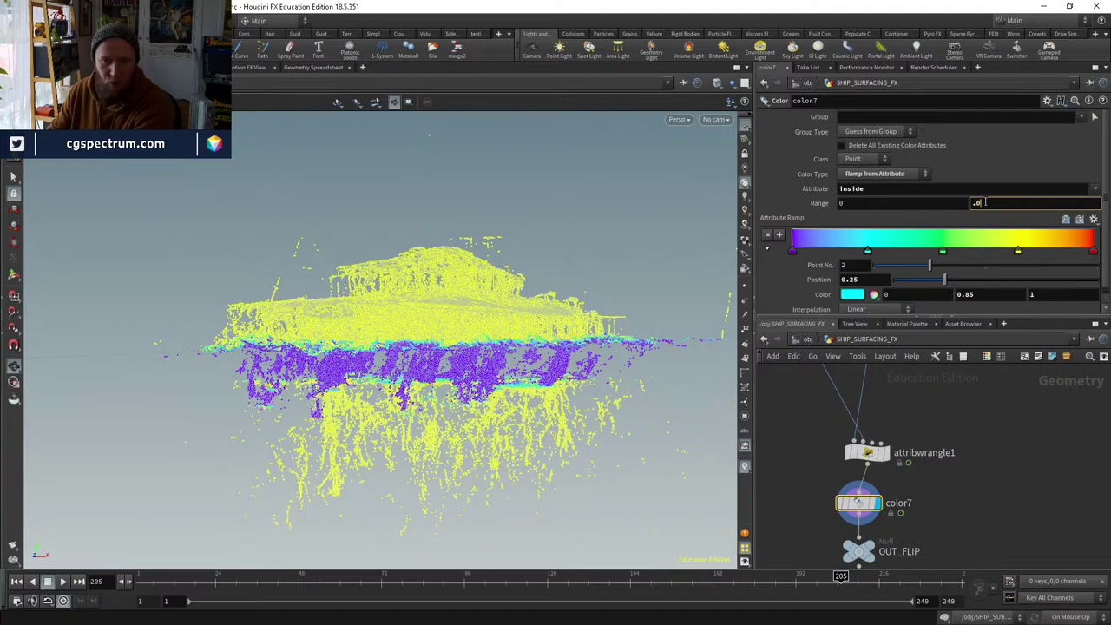
text(5)
key(Return)
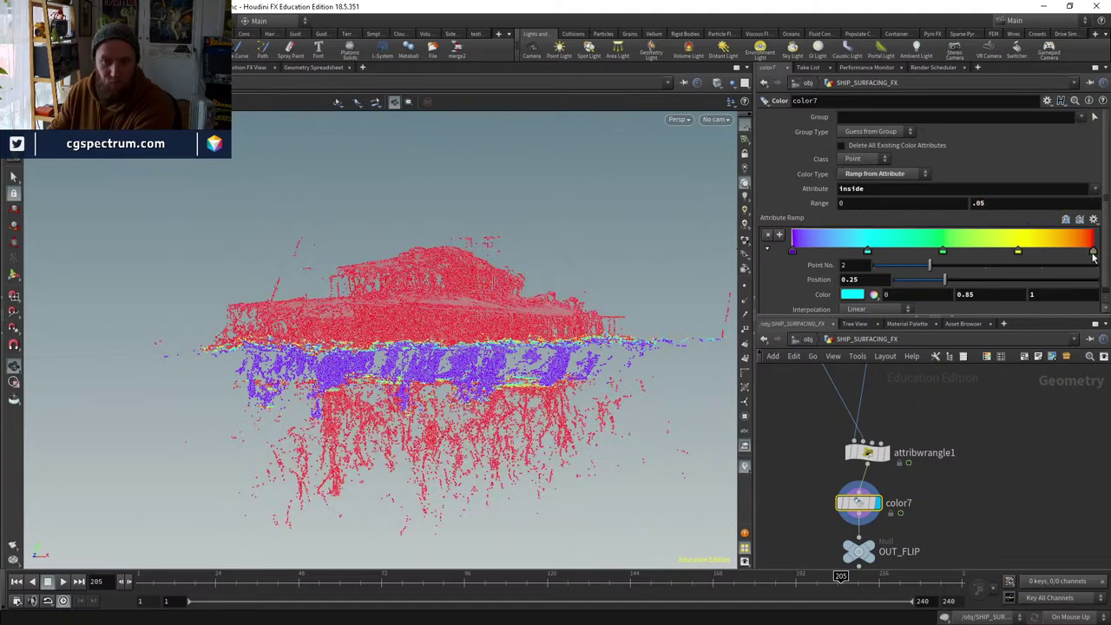
click(1092, 251)
text(8)
key(Return)
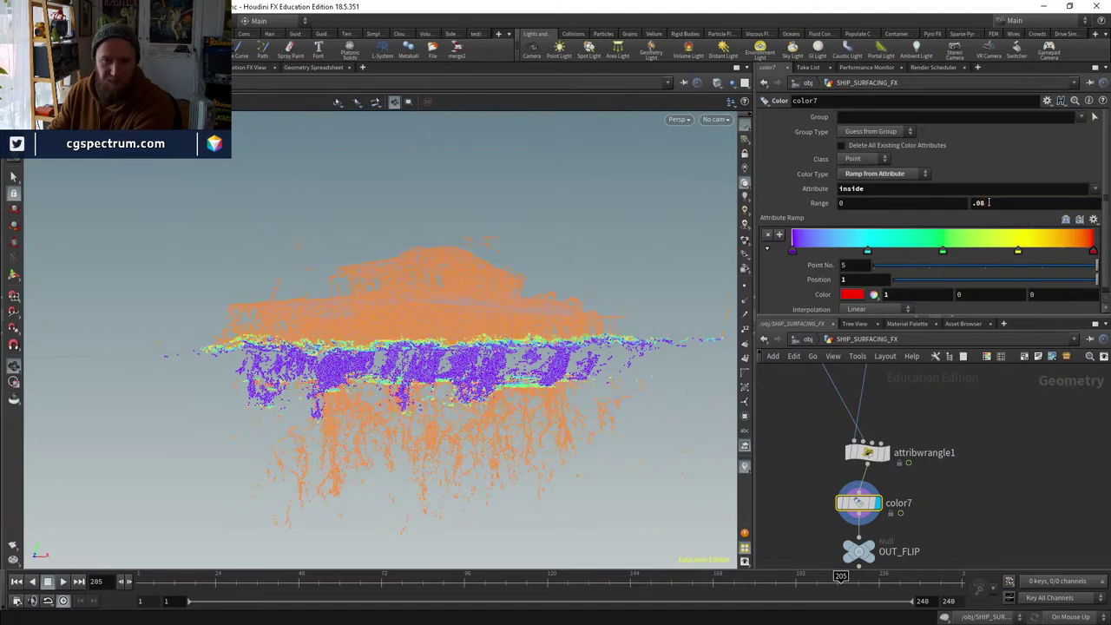
key(BackSpace)
text(6)
key(Return)
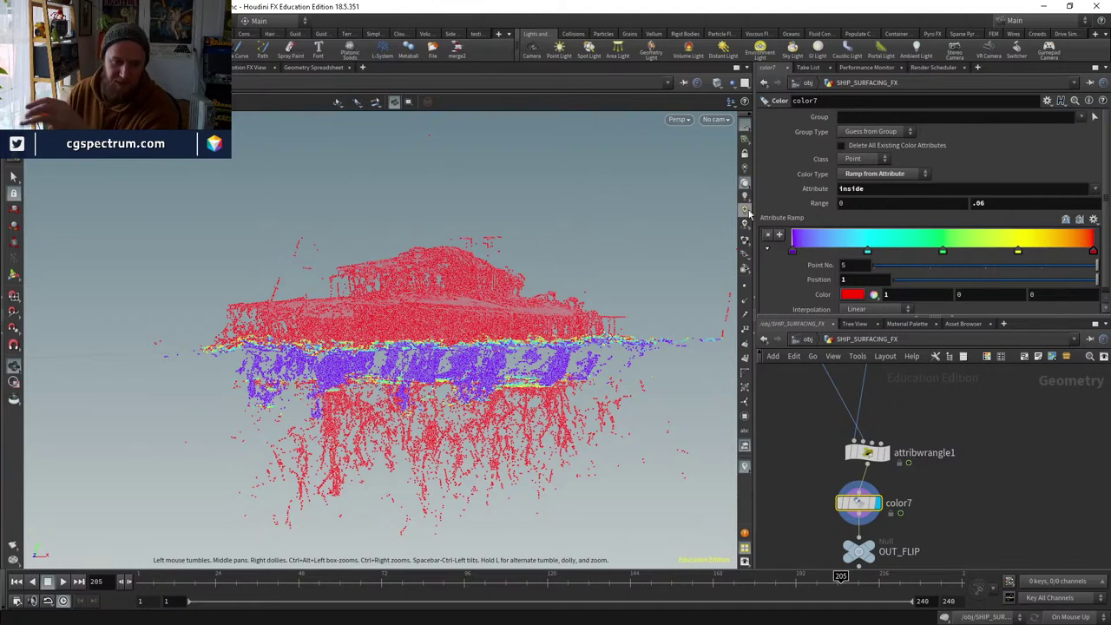
Sort the Geometry Spreadsheet by inside to check its negative and positive values
click(305, 68)
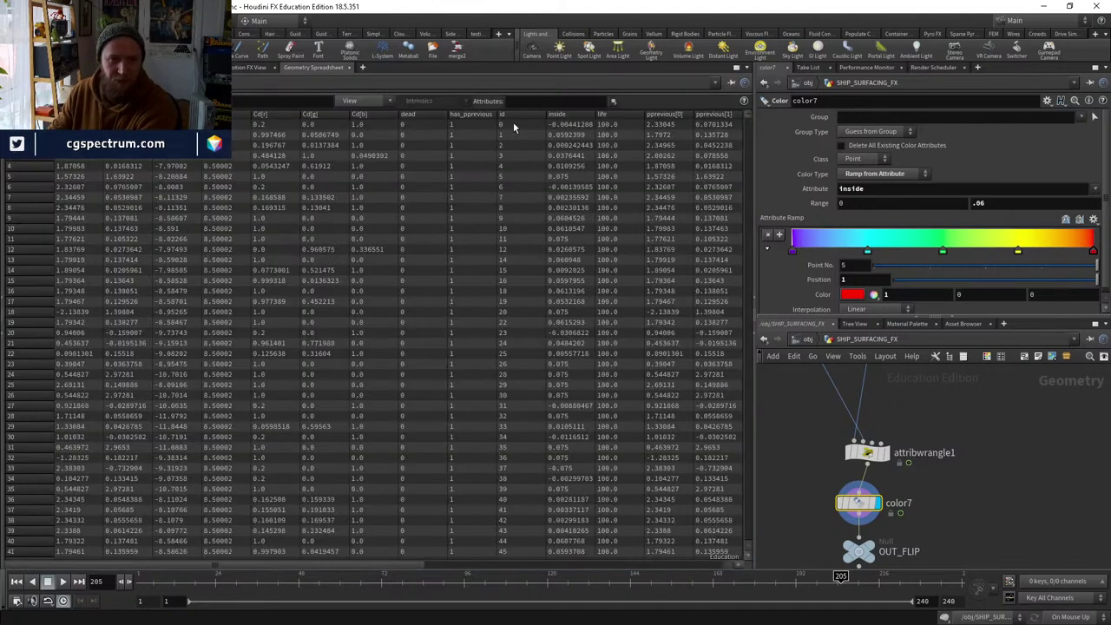
click(566, 115)
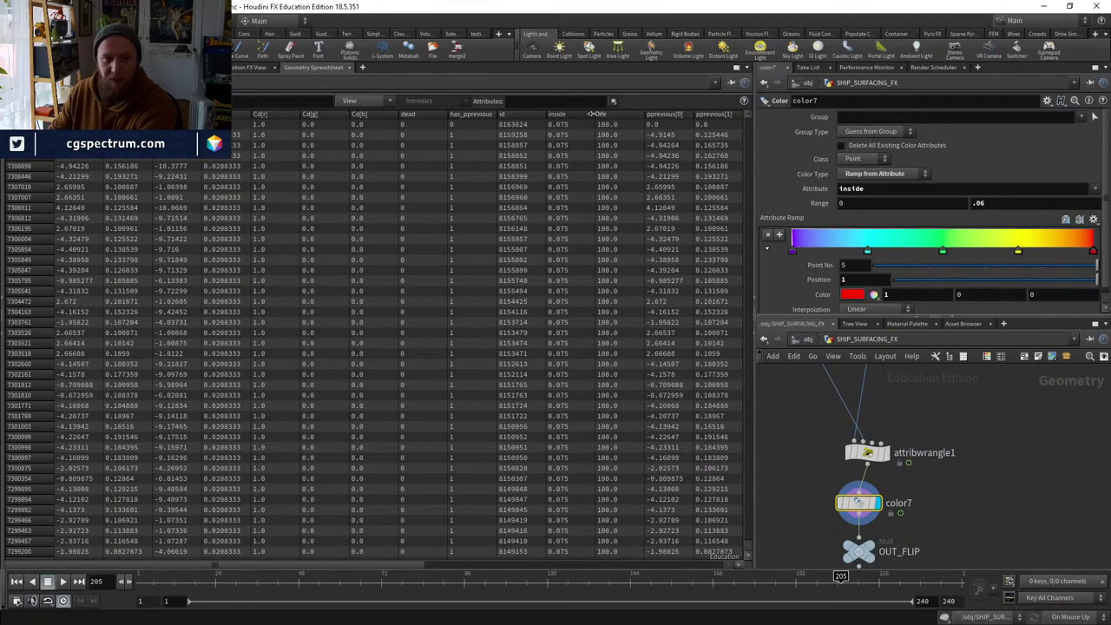
click(566, 115)
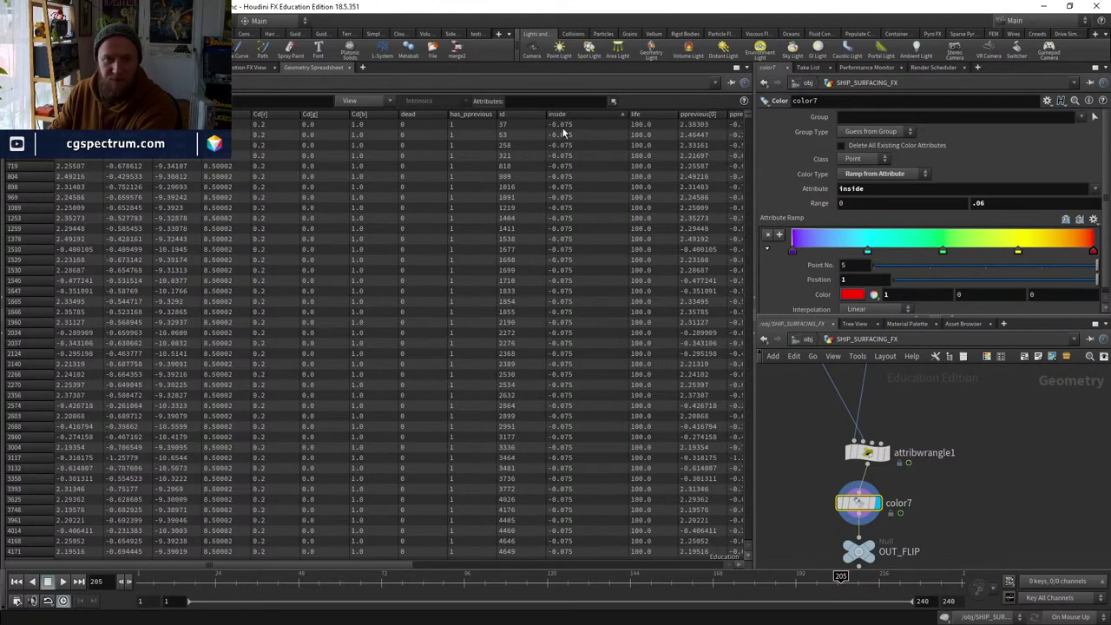
click(574, 114)
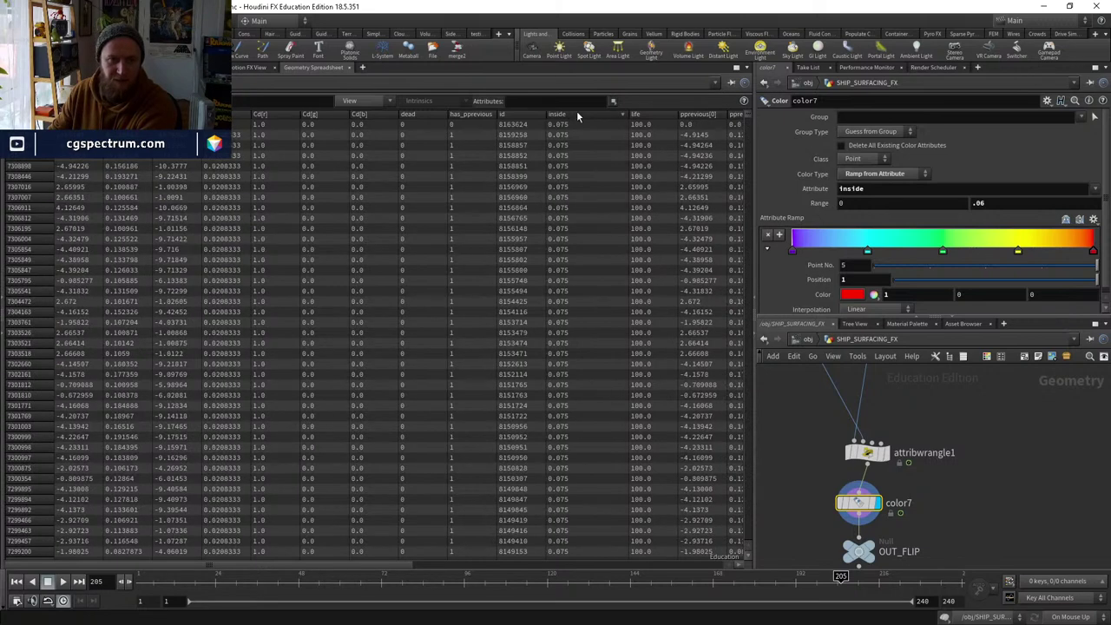
Set the ramp's lower range to -0.075 and return to the Scene View
click(853, 204)
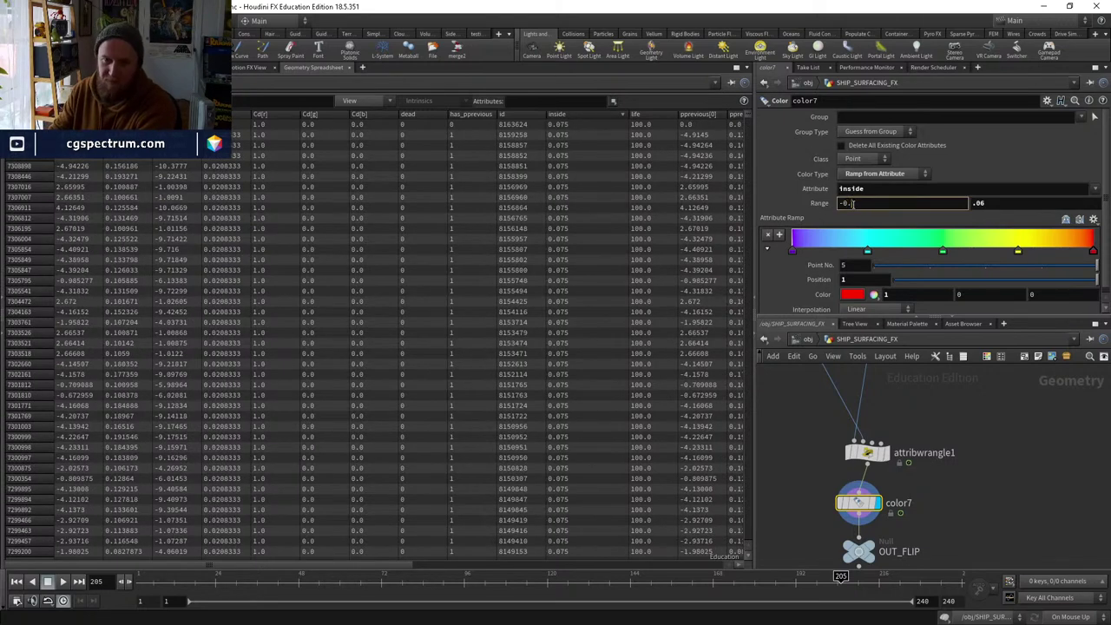
text(-0.0)
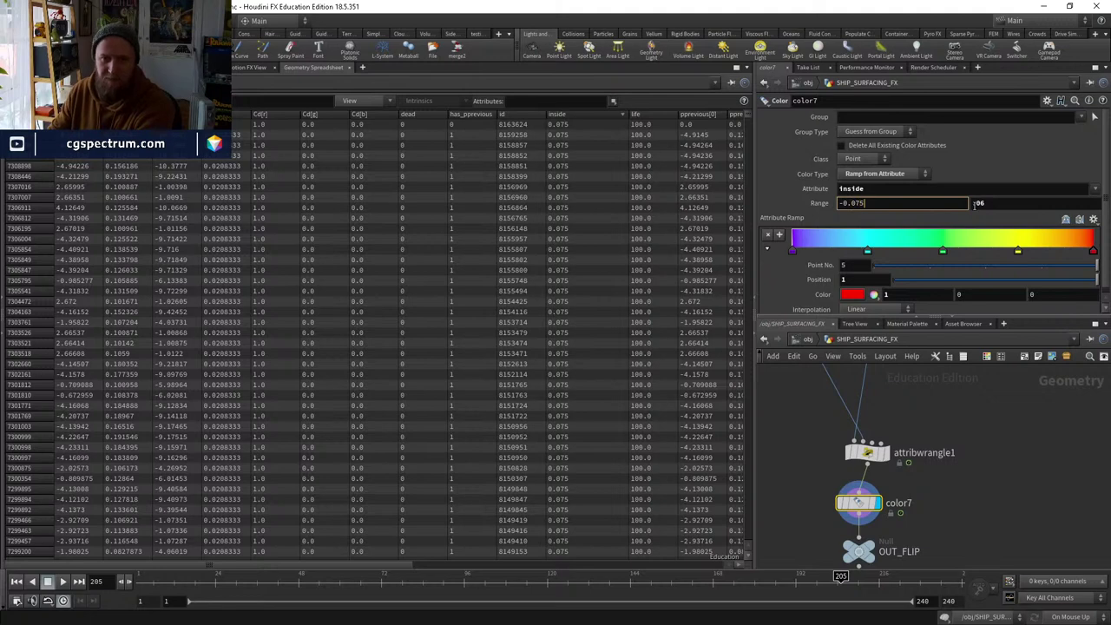
text(75)
key(Return)
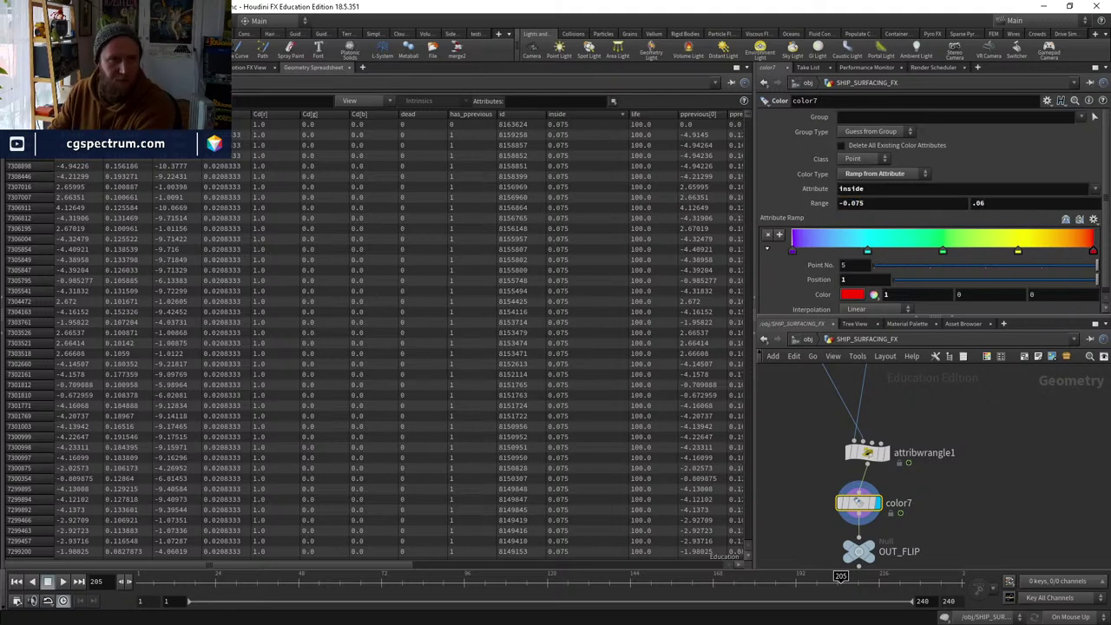
click(254, 66)
Set the ramp's upper range to 0.075 and orbit closer to the ship points
click(1009, 203)
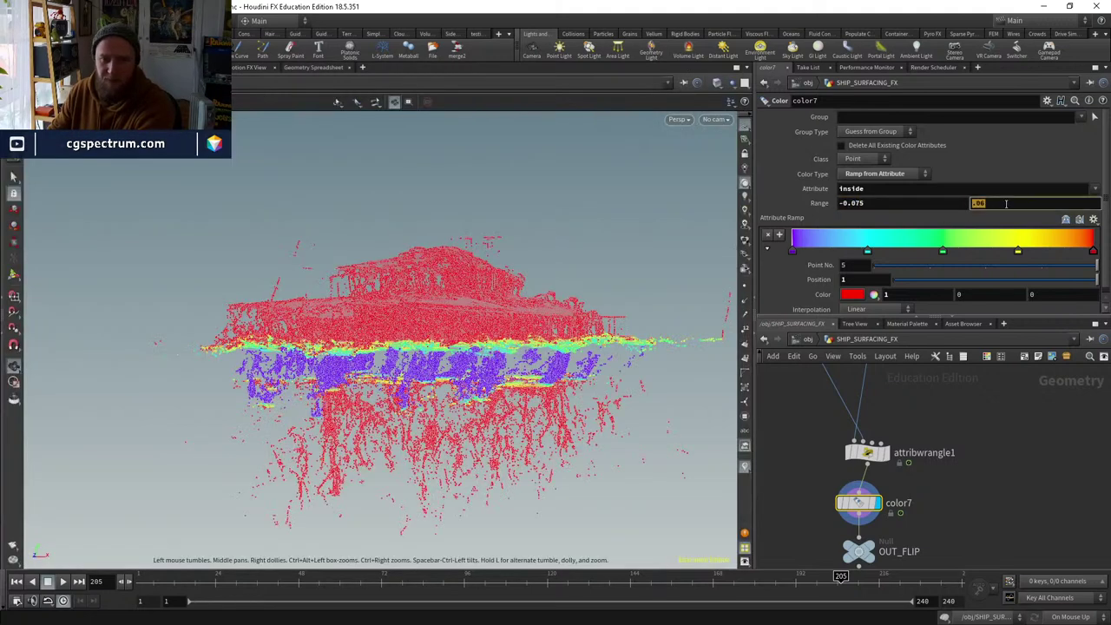
text(0.075)
key(Return)
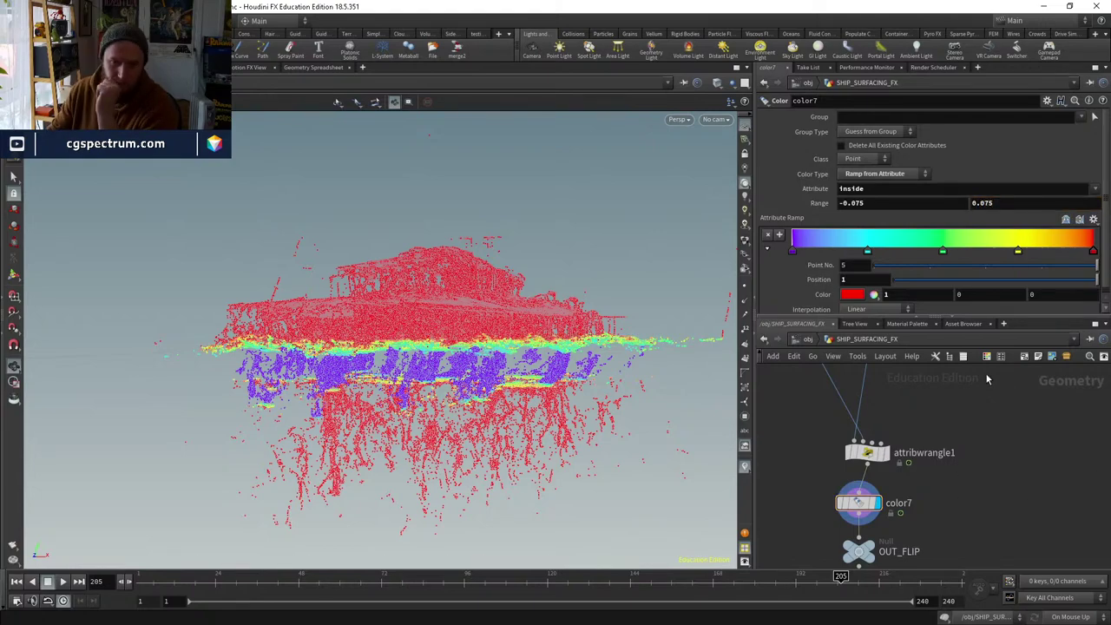
drag(473, 252, 521, 294)
middle_drag(986, 421, 1009, 496)
scroll(858, 432, down, 4)
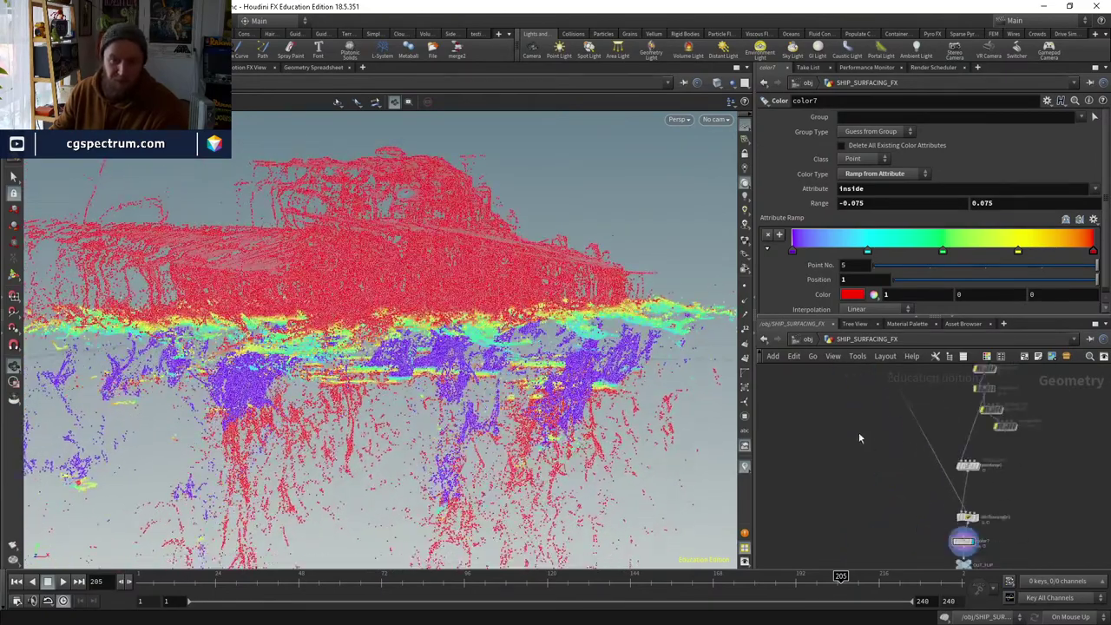
scroll(902, 464, up, 3)
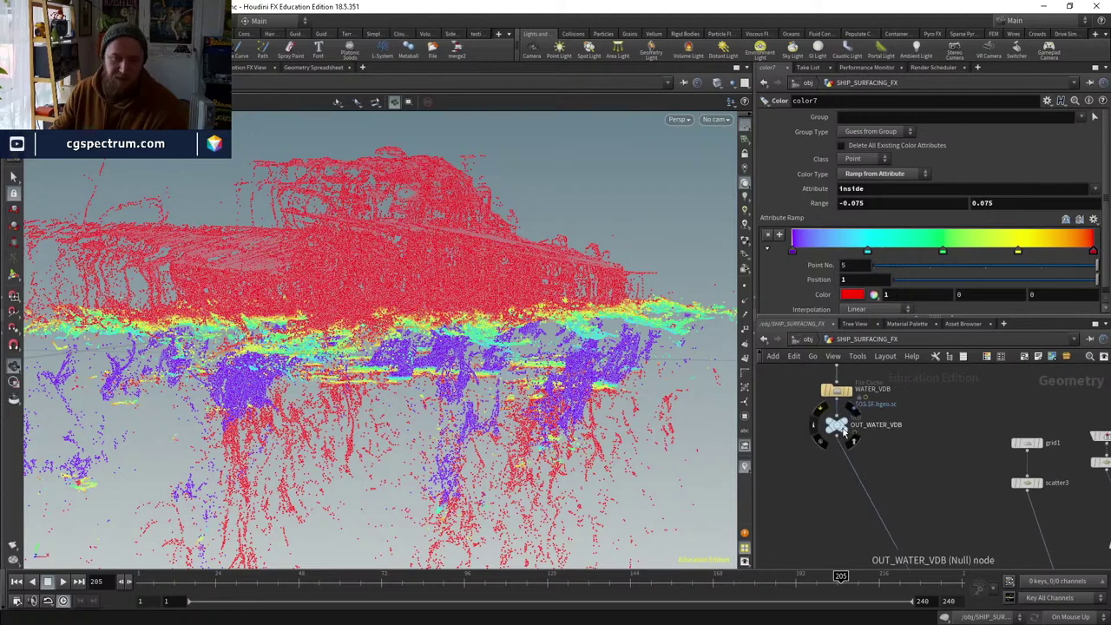
Select the ramp's green key and orbit around the splash to inspect the waterline band
middle_drag(923, 499, 840, 418)
scroll(840, 417, down, 2)
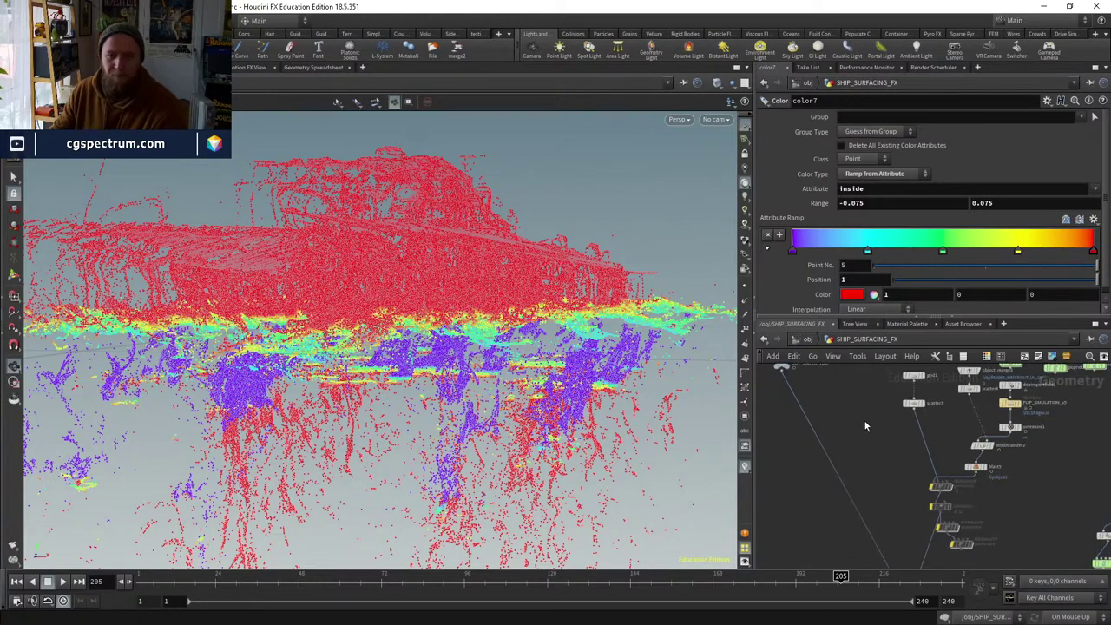
middle_drag(886, 500, 834, 376)
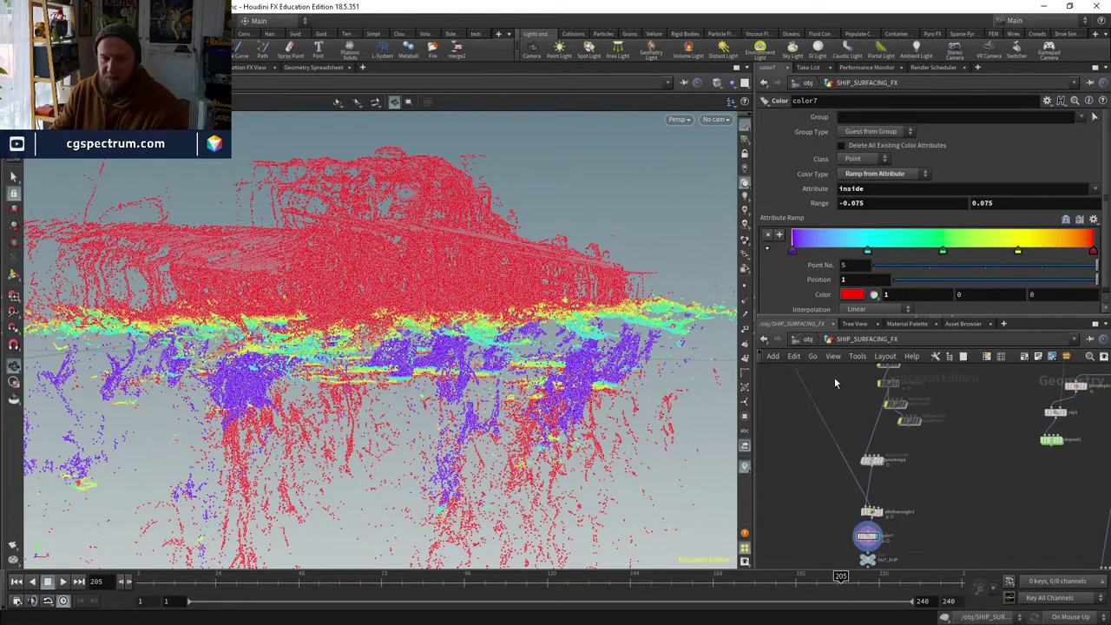
drag(490, 397, 556, 348)
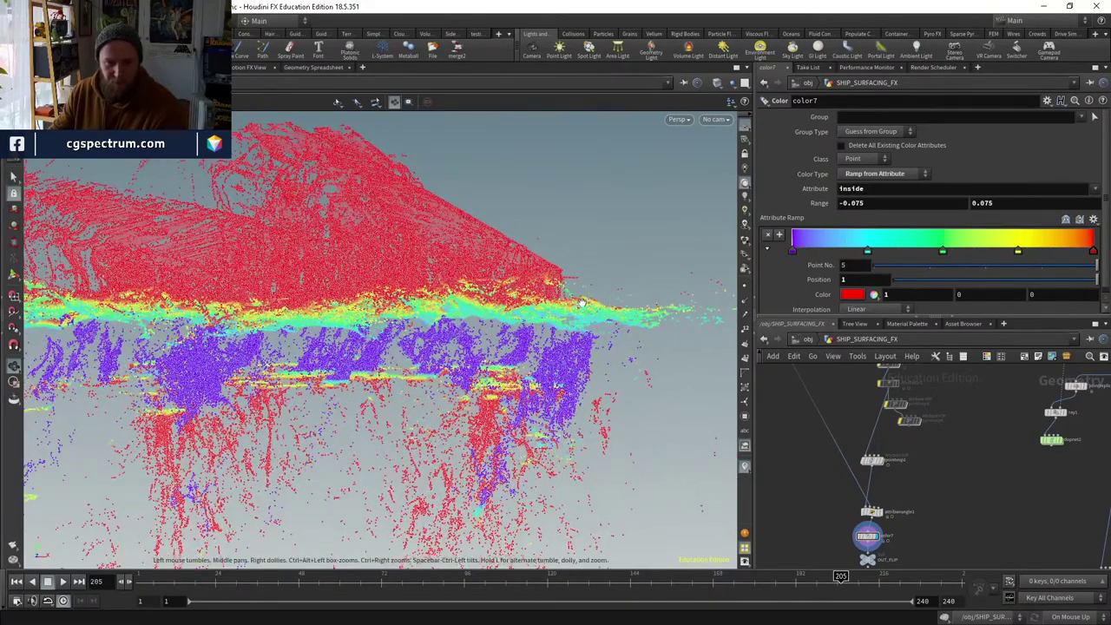
click(943, 252)
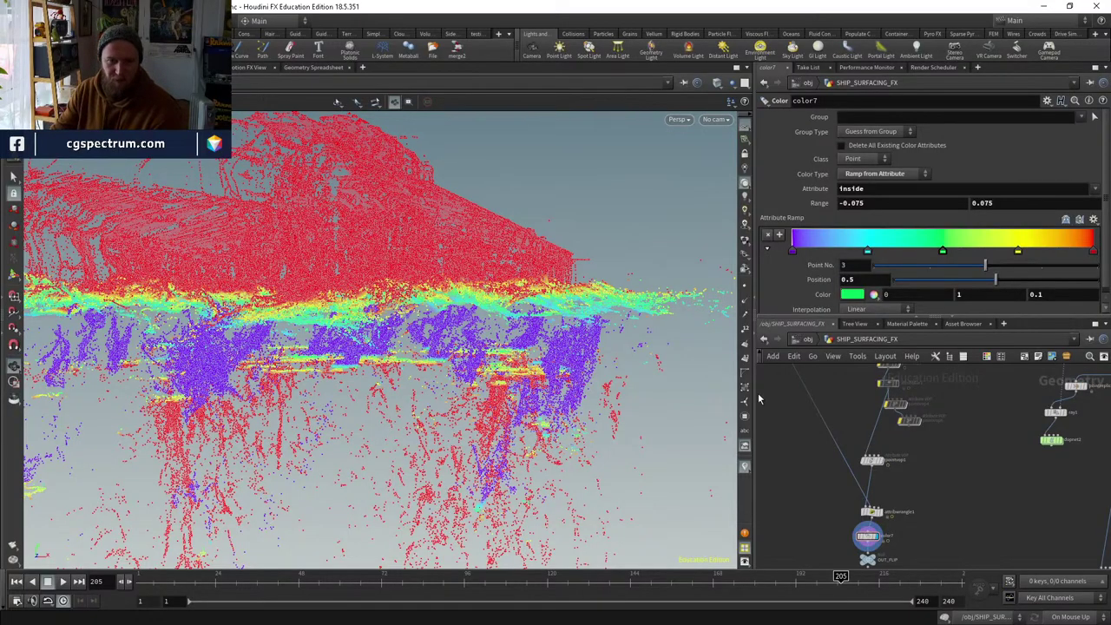
drag(659, 365, 545, 291)
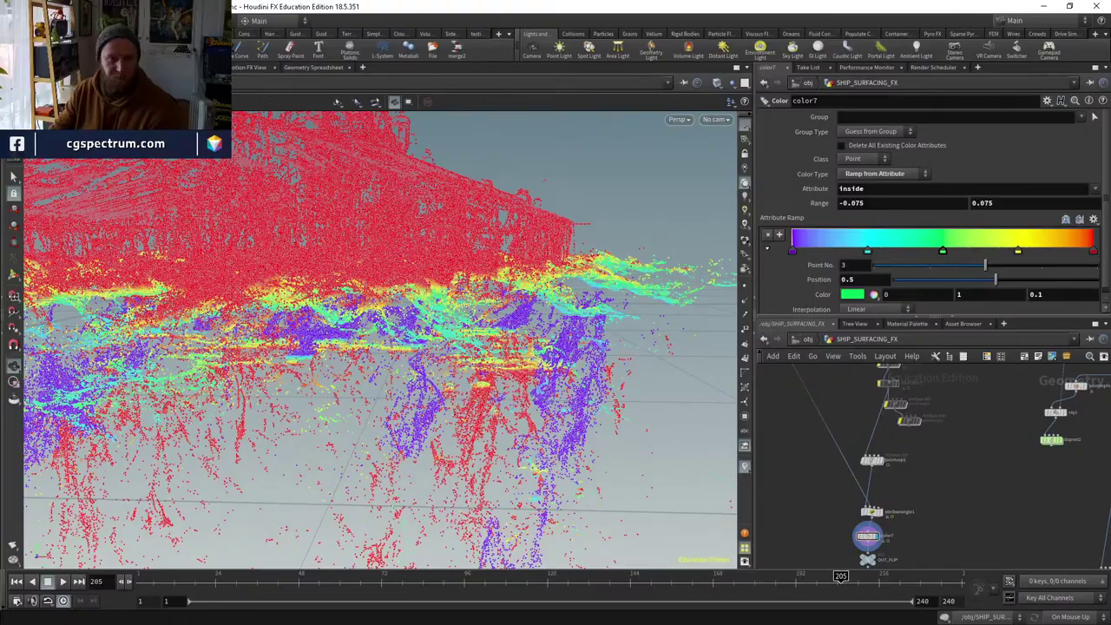
drag(407, 262, 320, 221)
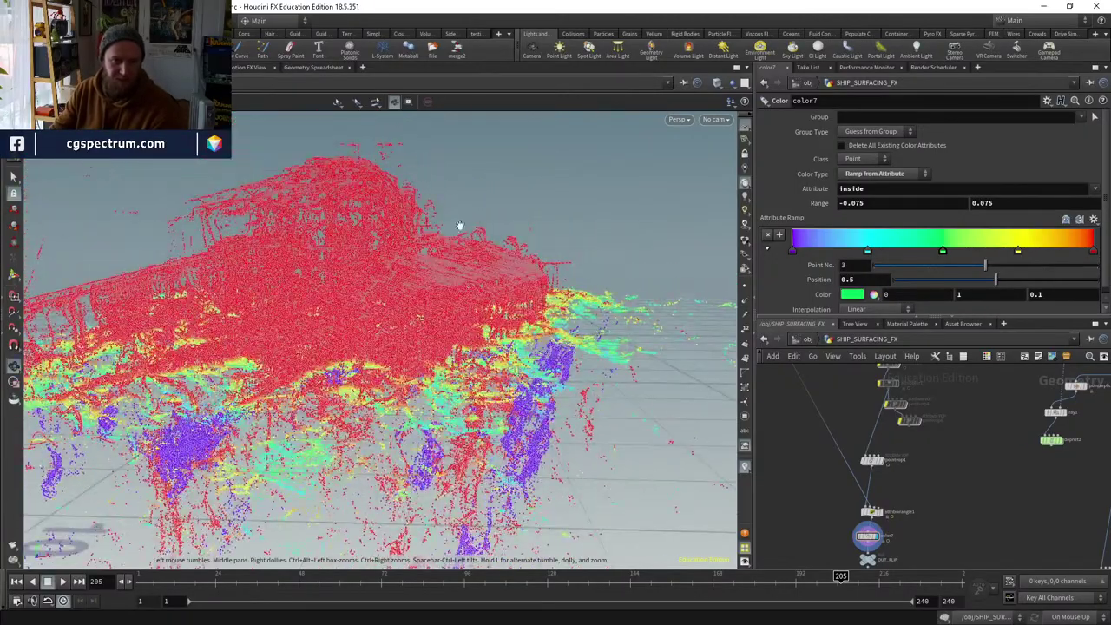
drag(460, 226, 467, 313)
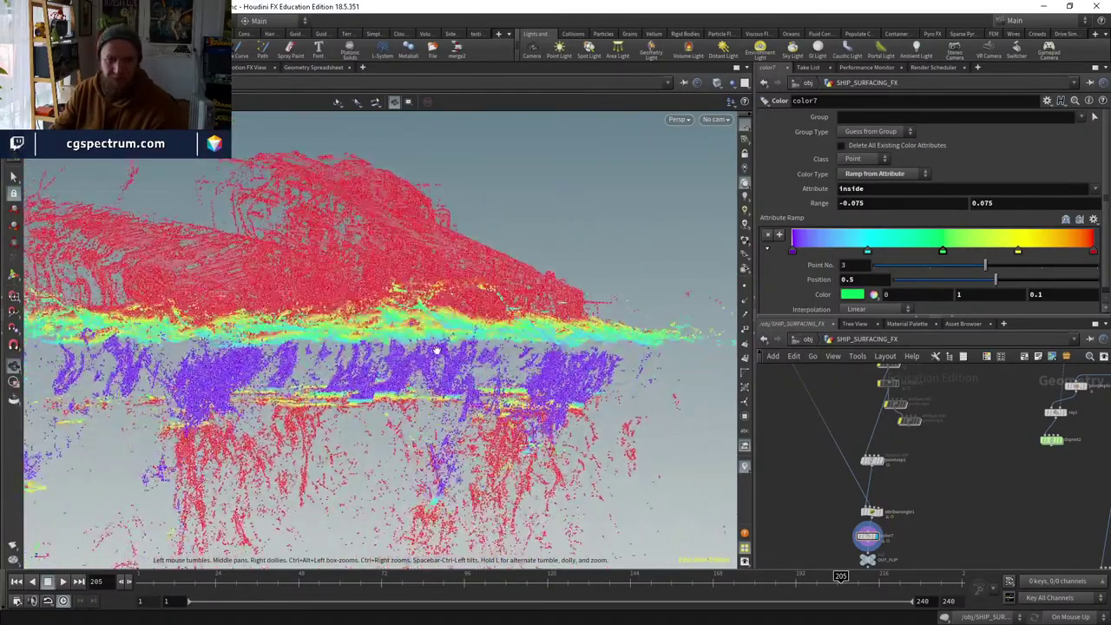
mouse_move(437, 349)
mouse_down()
mouse_move(434, 326)
mouse_move(436, 350)
mouse_move(373, 347)
mouse_move(438, 349)
mouse_up()
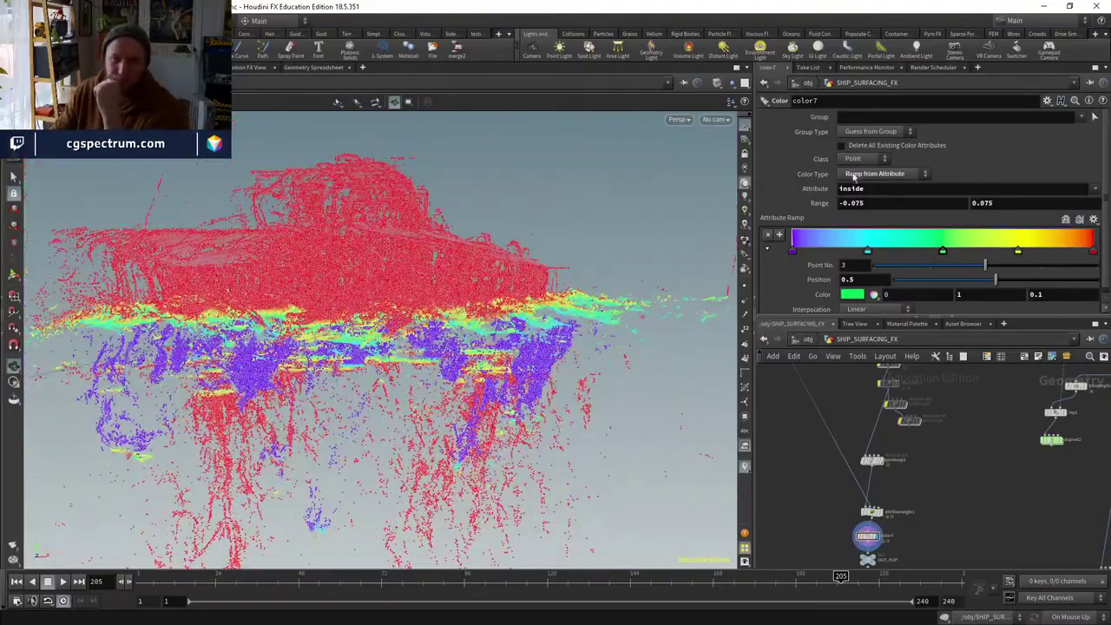
mouse_move(512, 334)
mouse_down()
mouse_move(496, 351)
mouse_move(499, 316)
mouse_move(512, 313)
mouse_up()
Add a Ray node, ray4, with pointvop1 and the water geometry wired into its inputs
scroll(886, 488, up, 2)
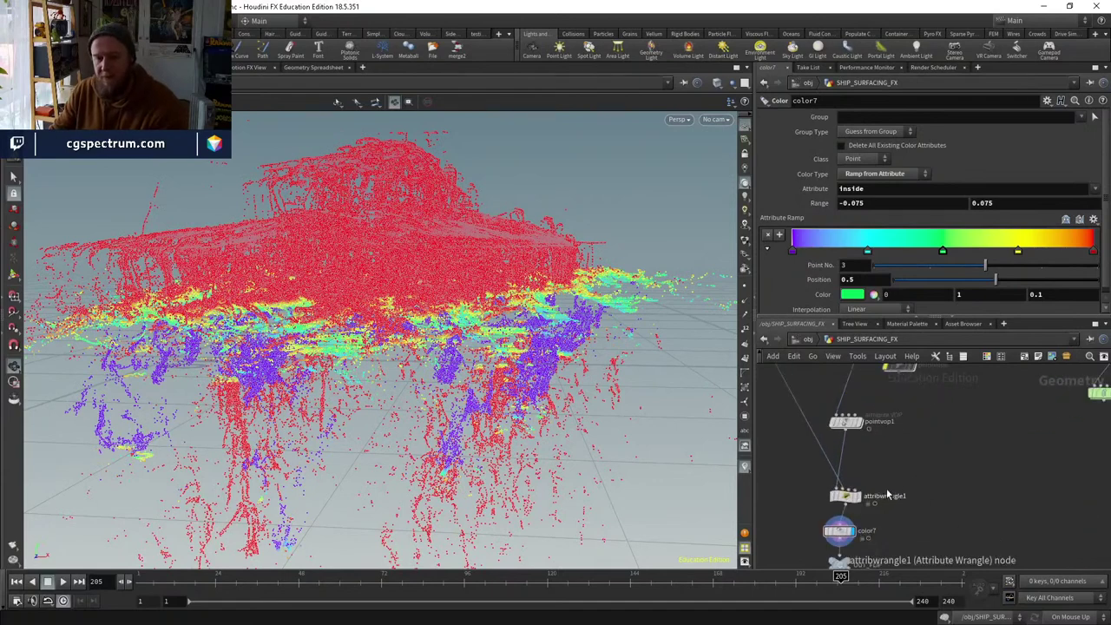
key(Tab)
text(ray)
key(Return)
click(920, 498)
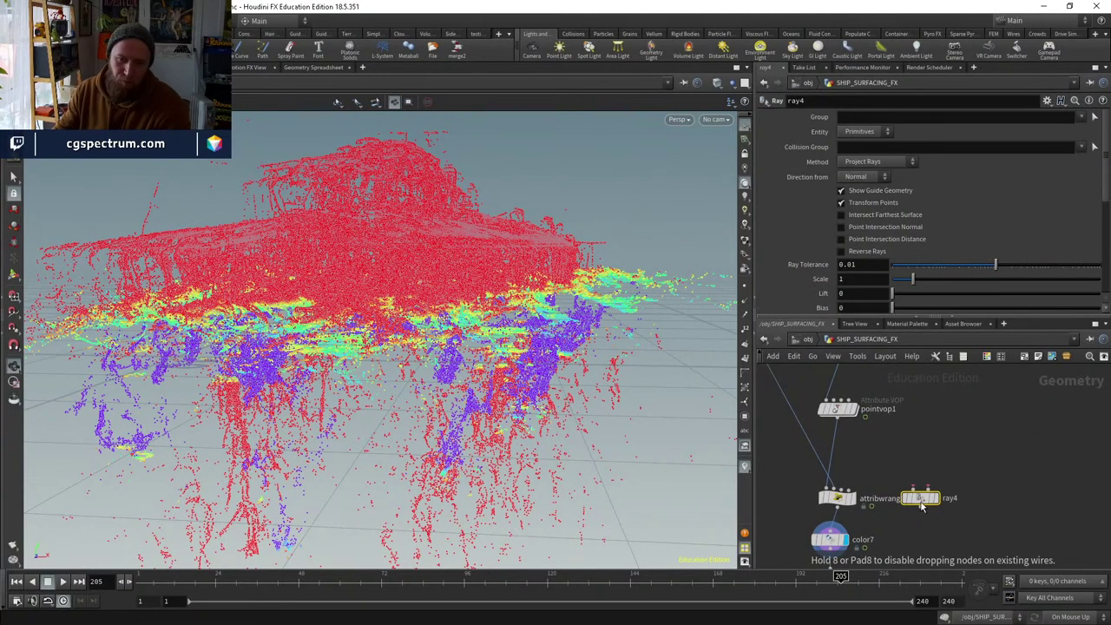
drag(865, 417, 930, 488)
click(928, 488)
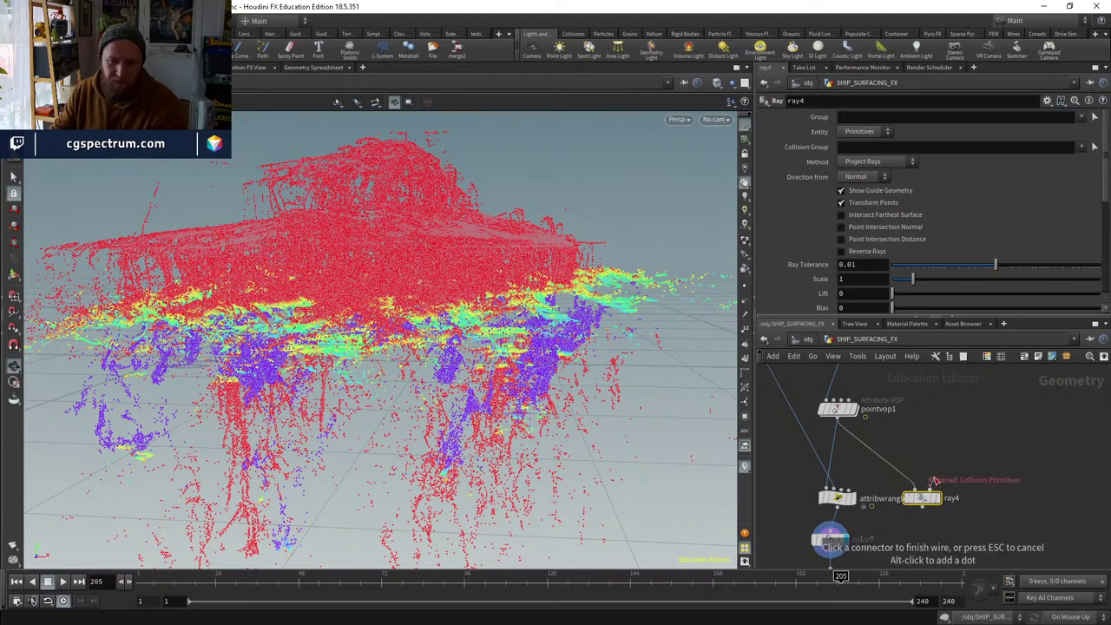
scroll(948, 488, down, 5)
scroll(887, 486, up, 5)
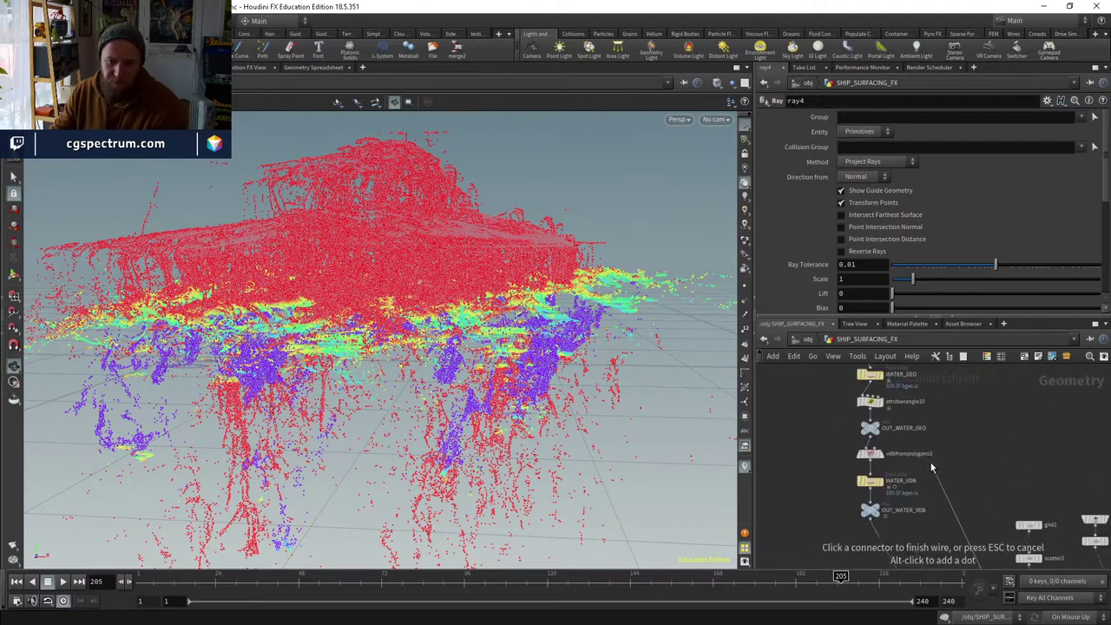
click(886, 486)
scroll(889, 490, down, 5)
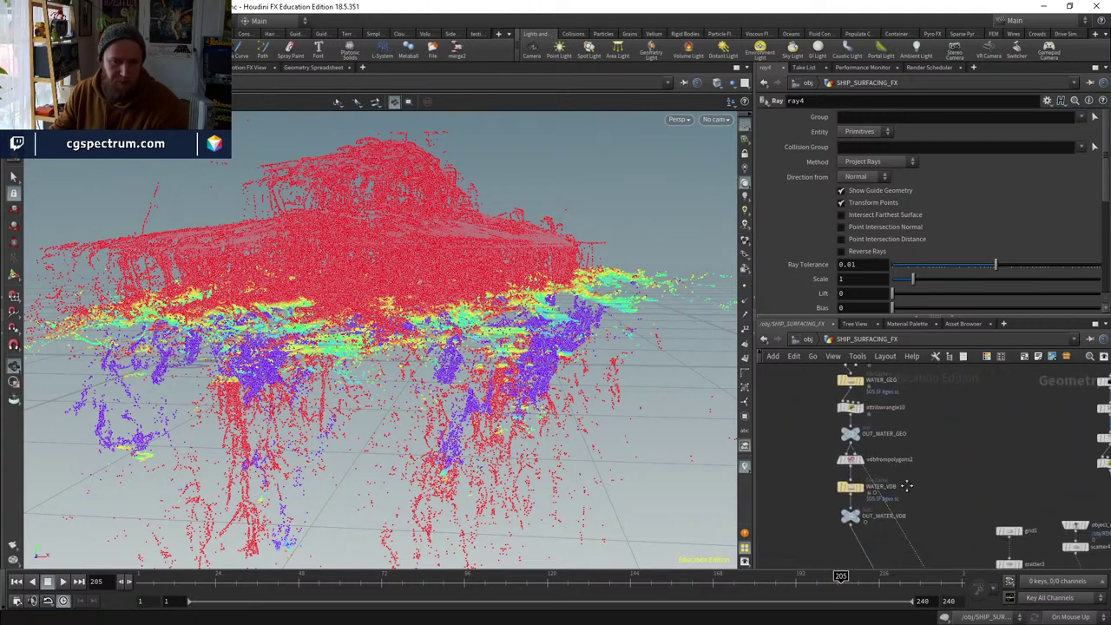
scroll(909, 508, up, 5)
Display ray4, set its Method to Minimum Distance, and view the ocean from overhead
click(911, 524)
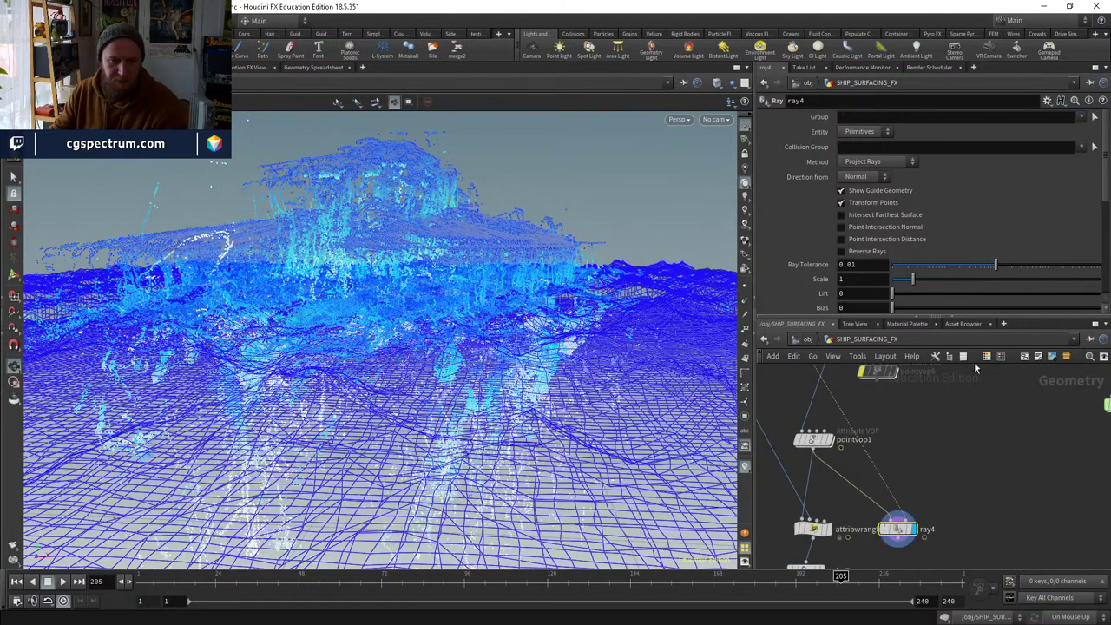
click(864, 163)
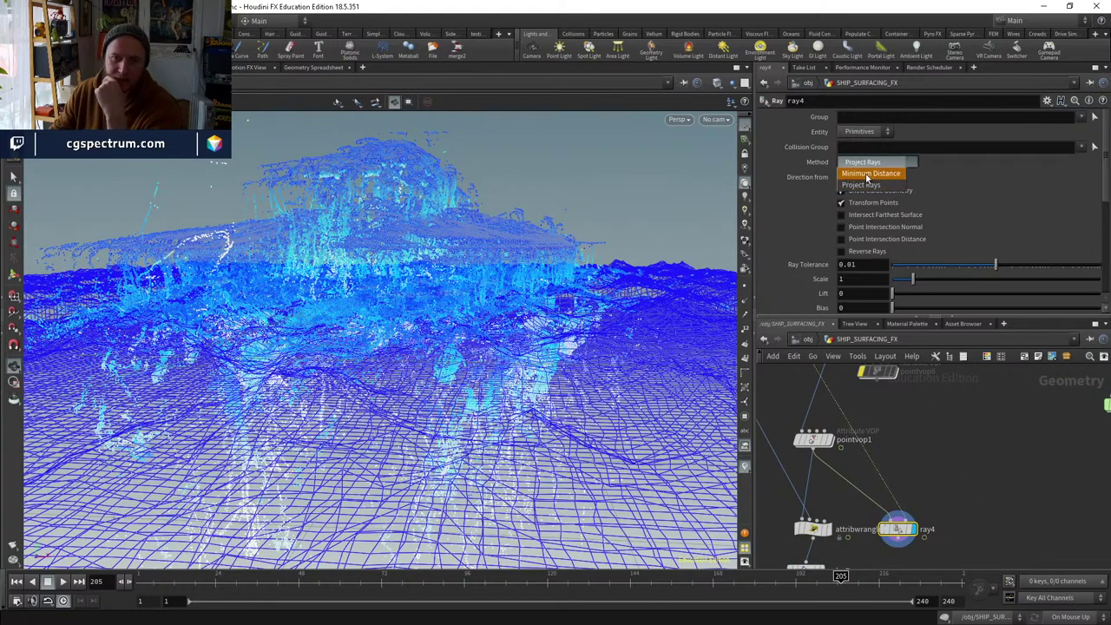
click(866, 174)
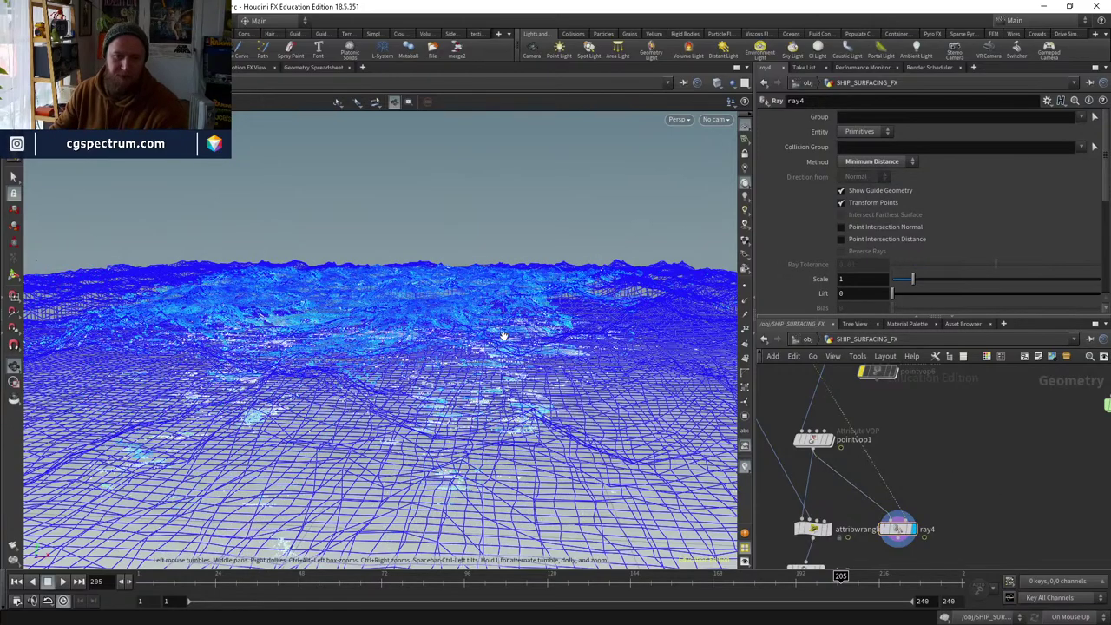
drag(503, 330, 546, 339)
scroll(491, 425, down, 3)
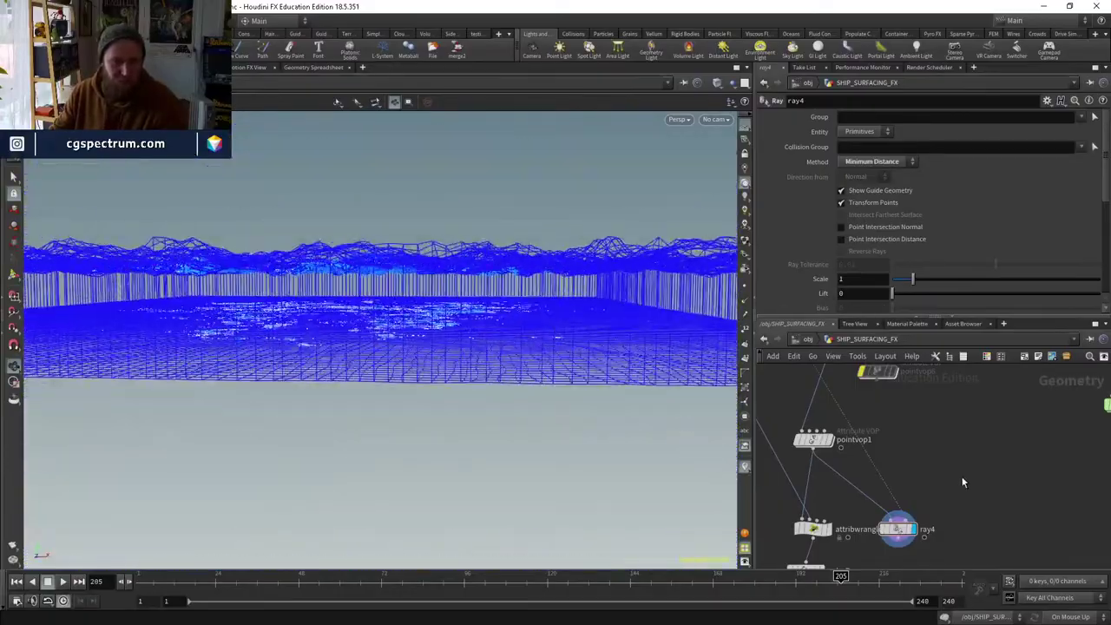
scroll(902, 521, down, 5)
middle_drag(842, 381, 913, 492)
Display OUT_WATER_GEO and check its geometry info on the wavy water surface
scroll(914, 492, up, 3)
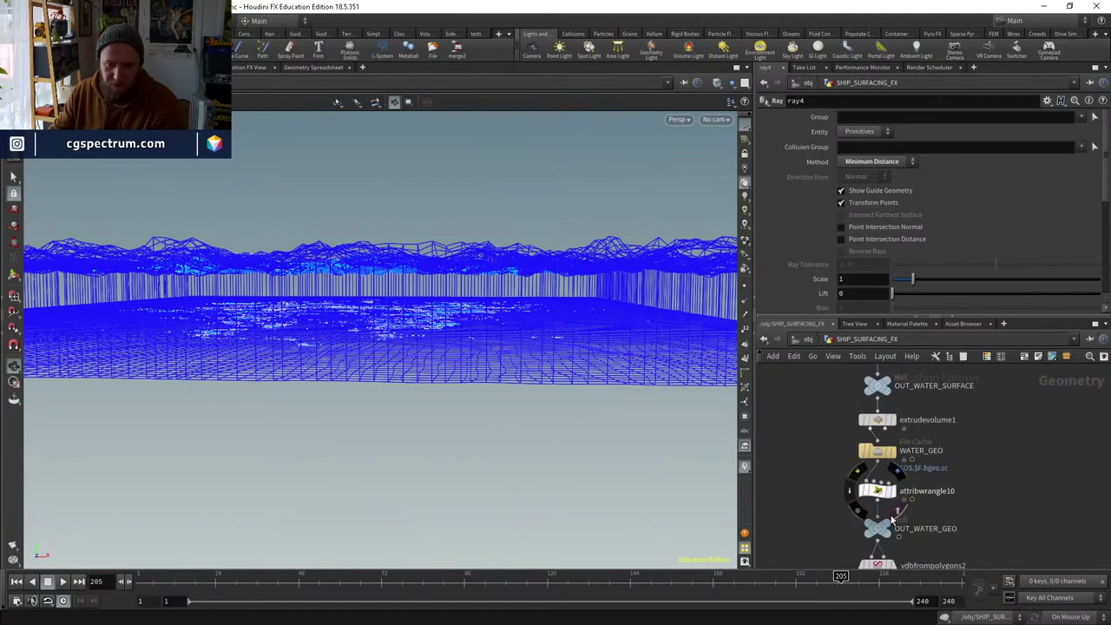
click(878, 527)
mouse_move(615, 365)
mouse_down()
mouse_move(612, 379)
mouse_move(602, 367)
mouse_up()
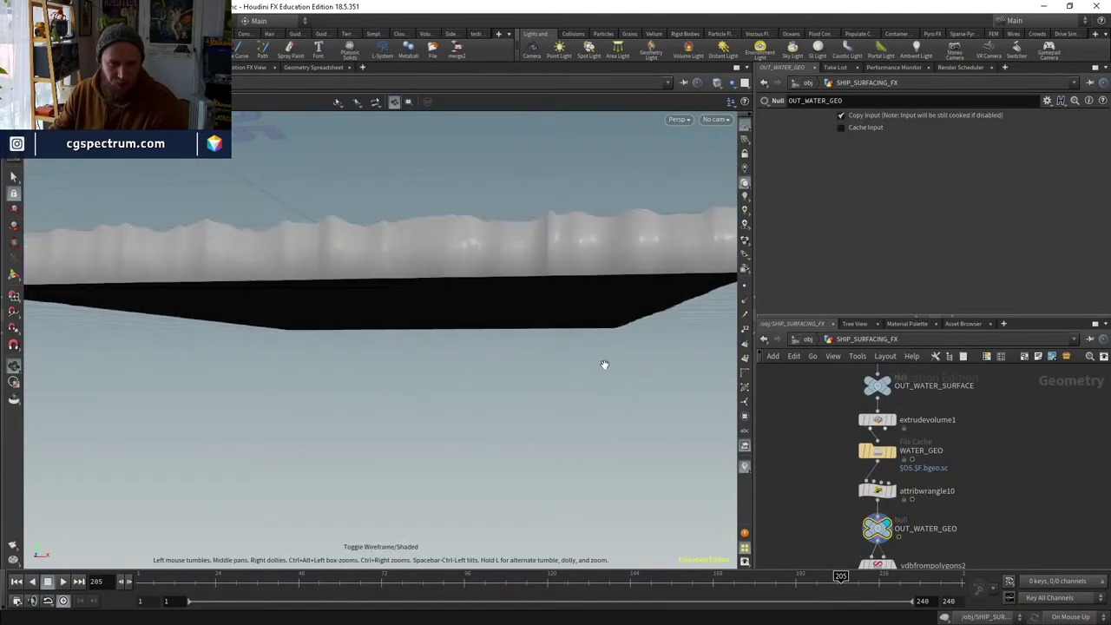
middle_click(879, 525)
middle_drag(944, 504, 908, 407)
right_click(904, 452)
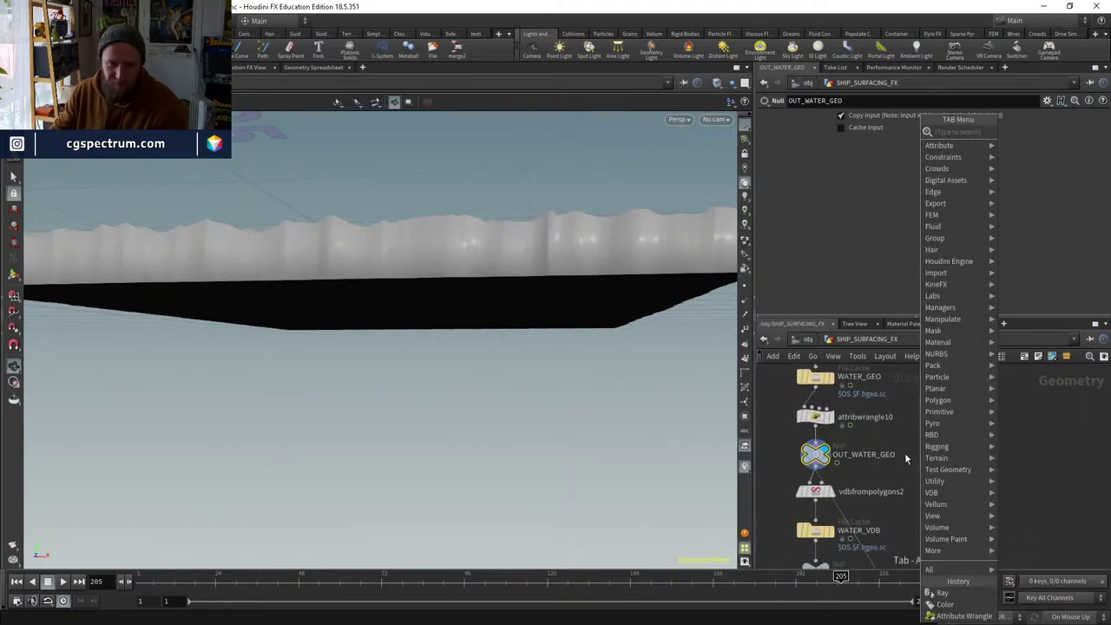
key(Escape)
middle_click(816, 453)
middle_click(817, 464)
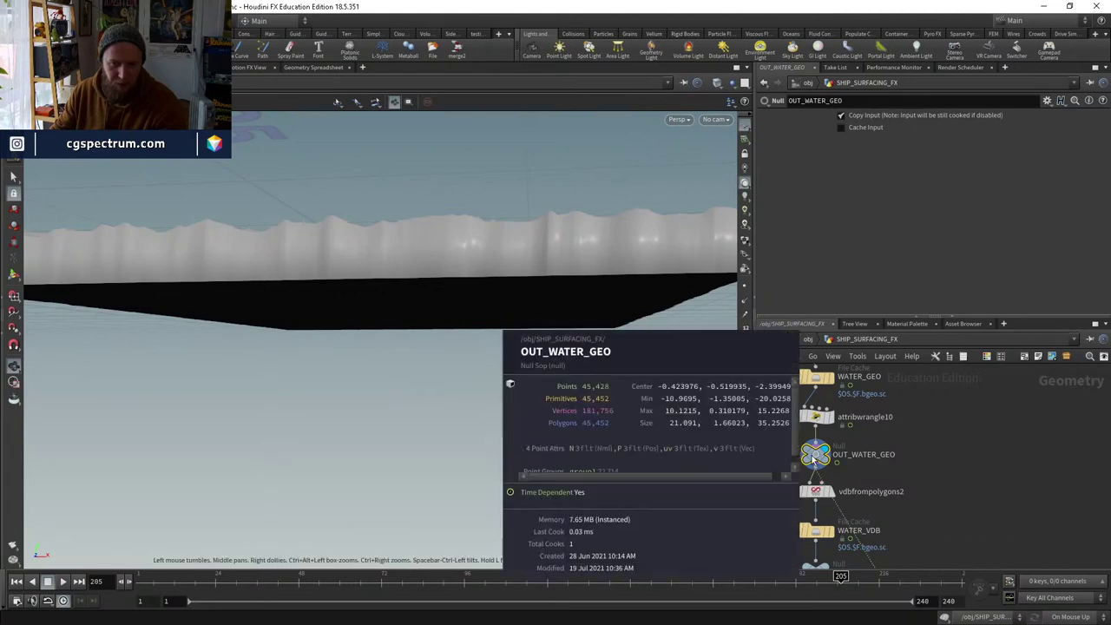
middle_drag(882, 493, 871, 422)
Insert blast8 into the wire with Group group1 and Delete Non Selected enabled
key(Tab)
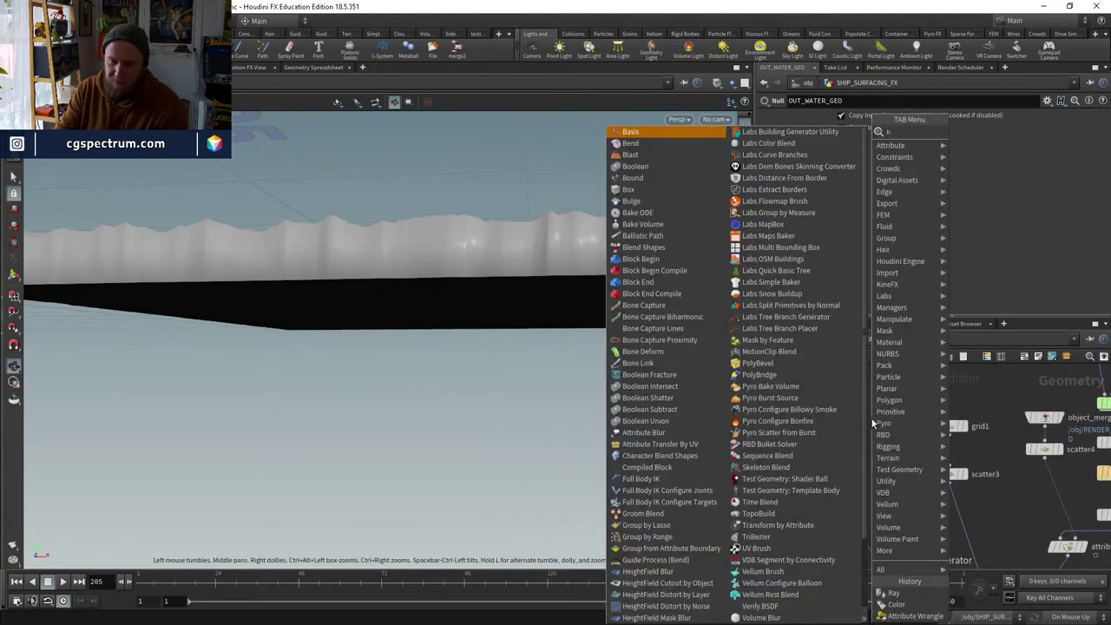
click(872, 423)
click(872, 418)
drag(867, 417, 825, 459)
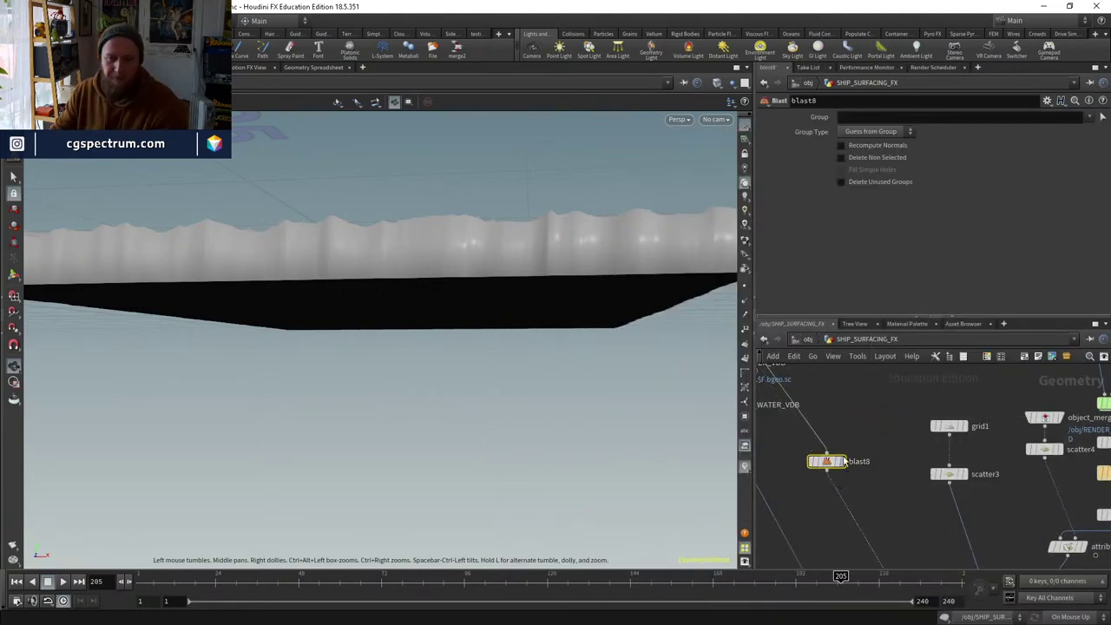
click(1102, 116)
click(1079, 126)
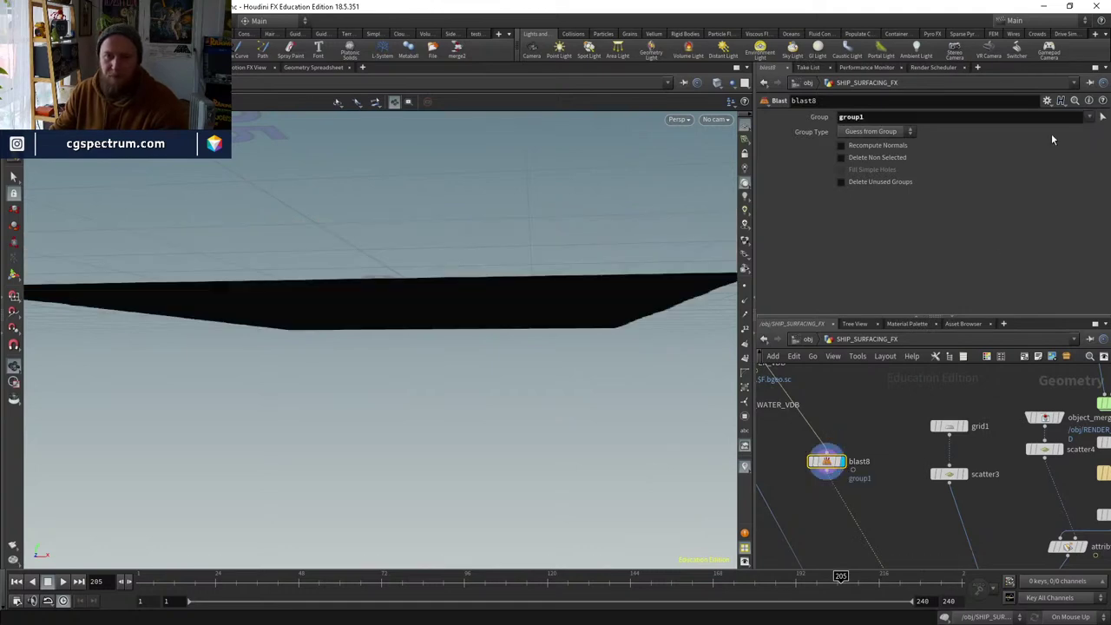
drag(566, 296, 625, 278)
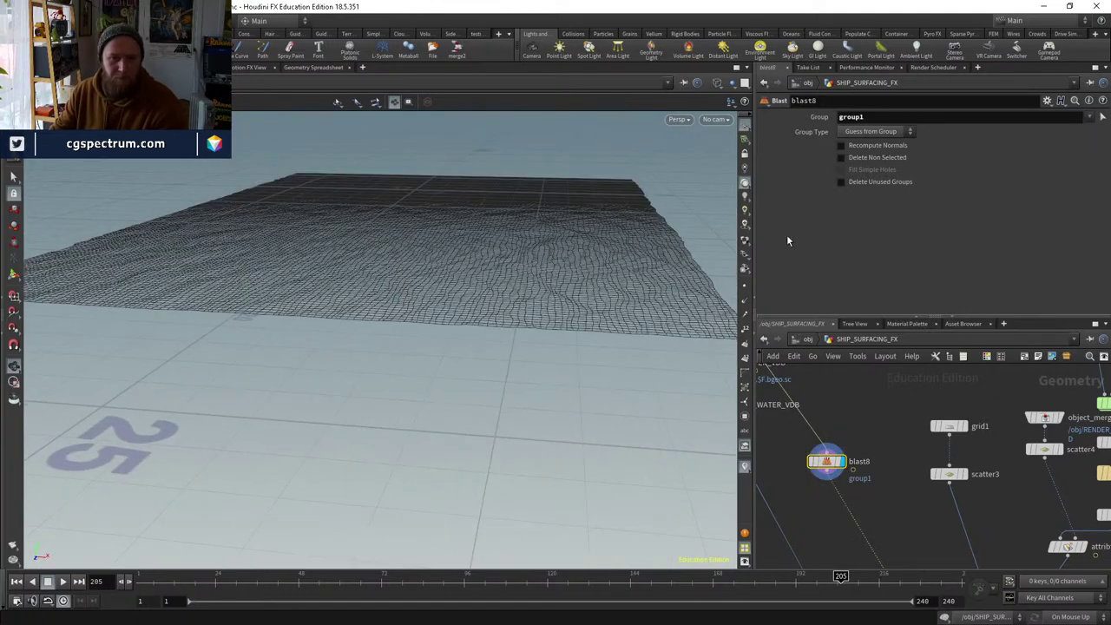
click(854, 158)
Switch to shaded display and inspect the kept water patch and group1 point group
key(w)
mouse_move(553, 315)
mouse_down()
mouse_move(532, 379)
mouse_move(555, 373)
mouse_up()
middle_drag(928, 473, 869, 485)
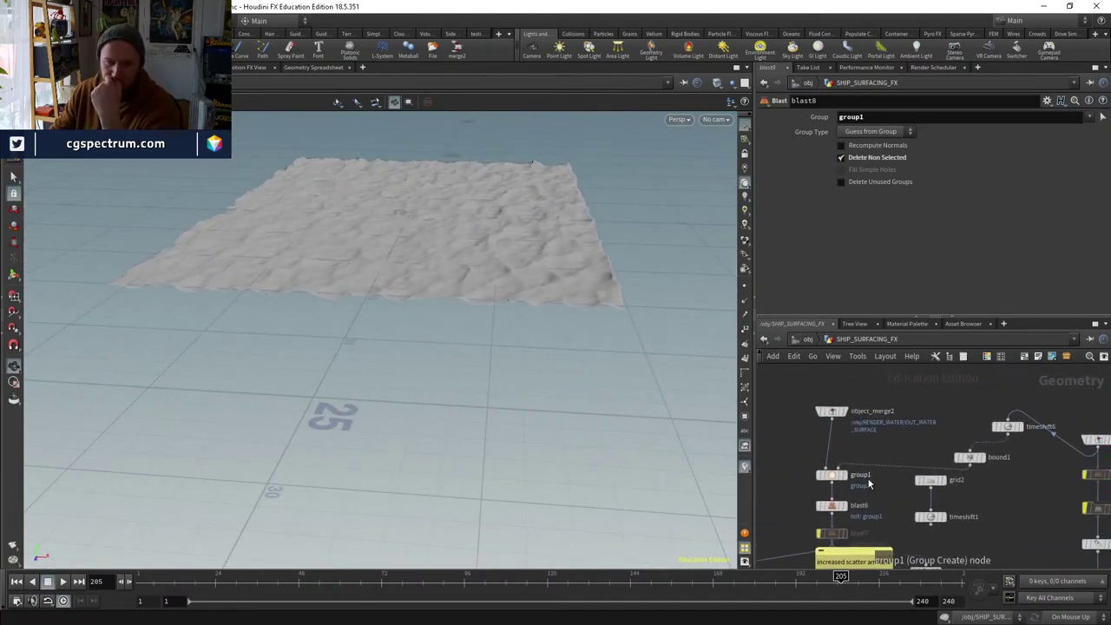
click(834, 411)
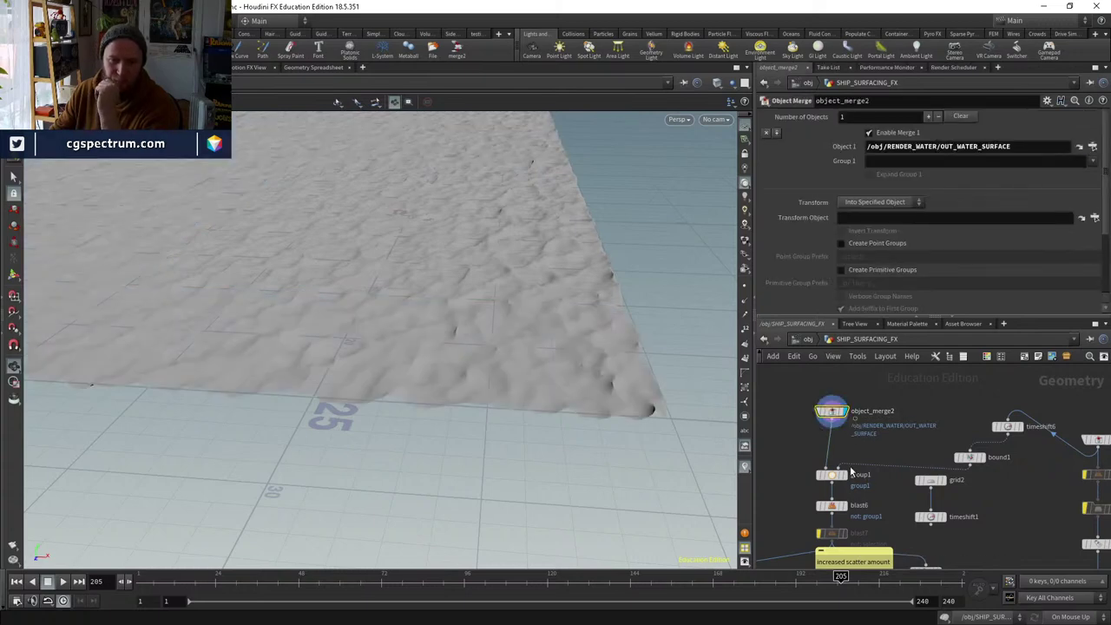
click(831, 475)
Redisplay blast8's result and navigate the network to pointvop1 and the VOP nodes
middle_drag(881, 518, 937, 463)
scroll(846, 460, up, 4)
click(846, 459)
middle_drag(886, 396, 904, 476)
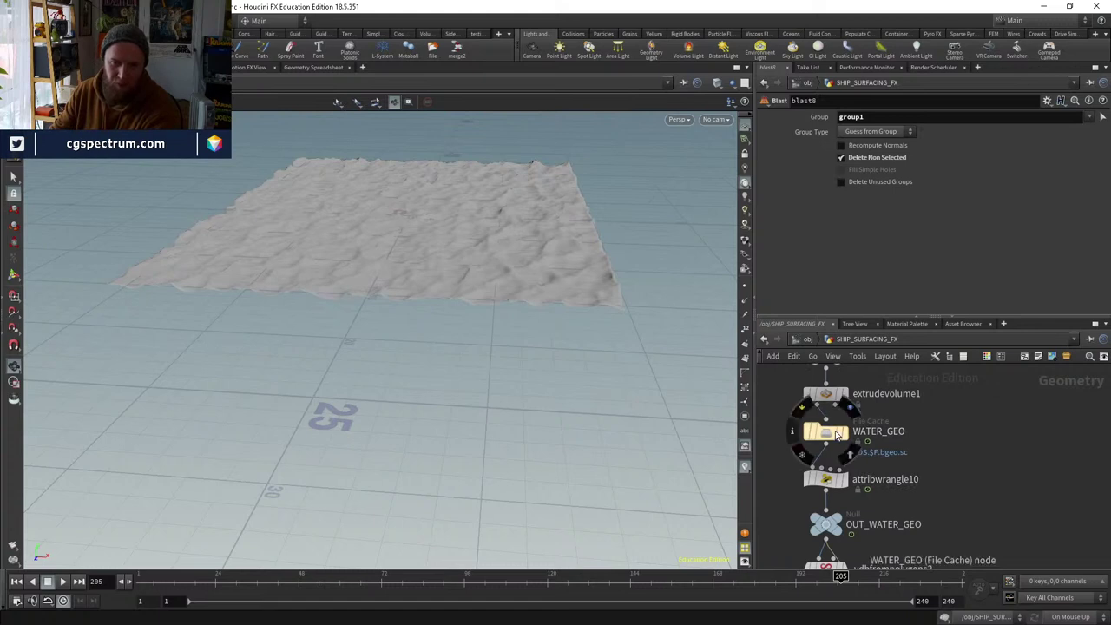
middle_drag(875, 416, 791, 446)
scroll(872, 484, up, 2)
scroll(856, 431, down, 3)
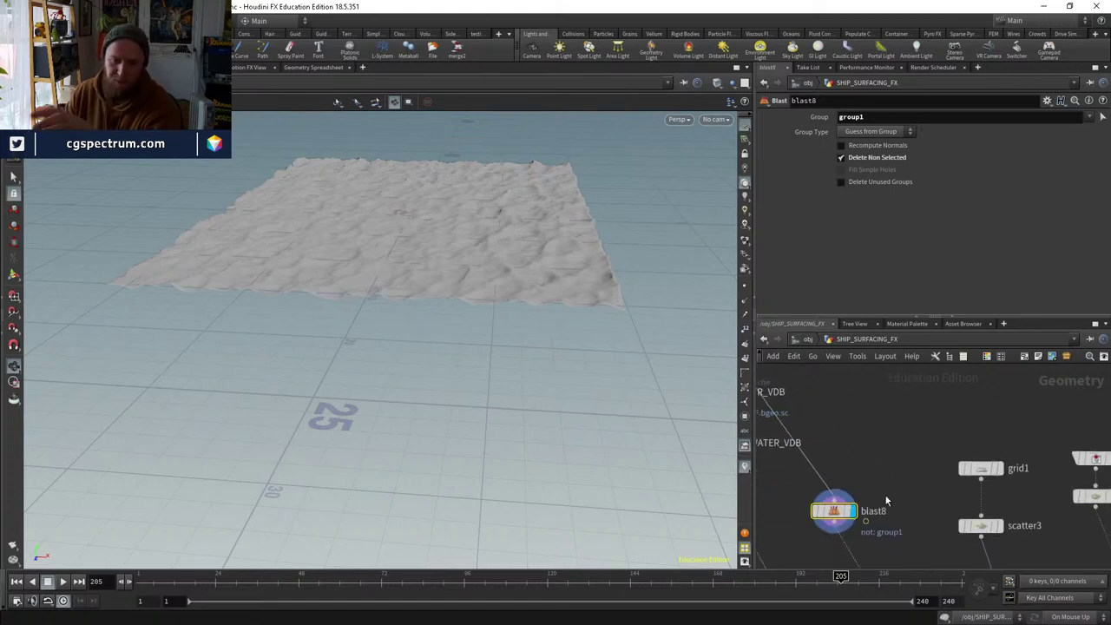
middle_drag(955, 496, 931, 502)
scroll(932, 501, up, 4)
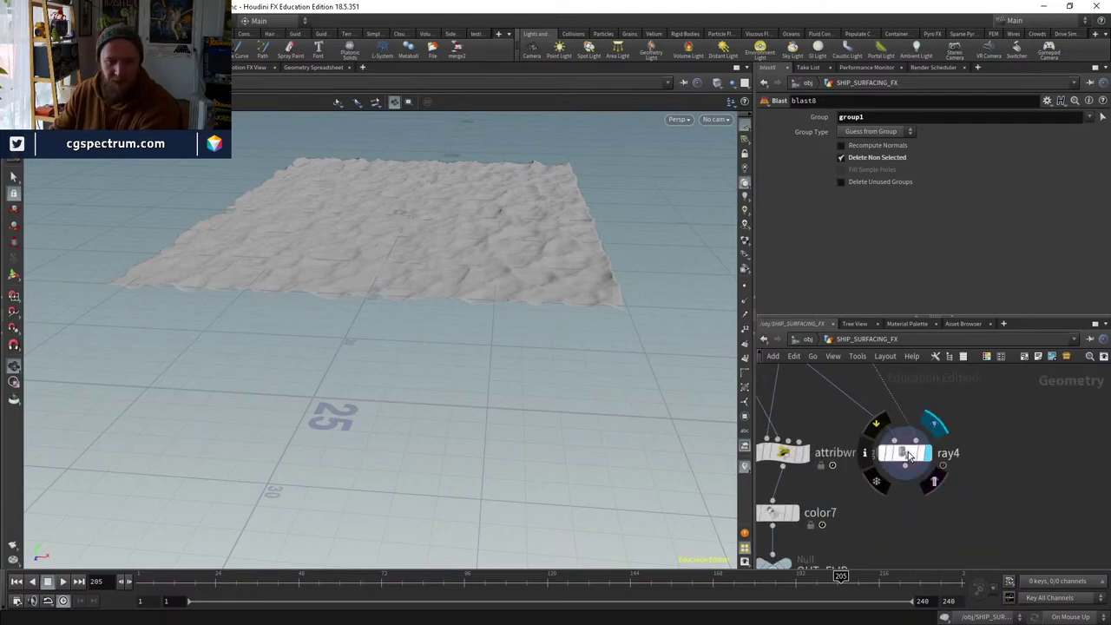
Set ray4 to Project Rays with Direction from Vector and Ray Direction Y 1
click(908, 453)
click(868, 161)
click(866, 176)
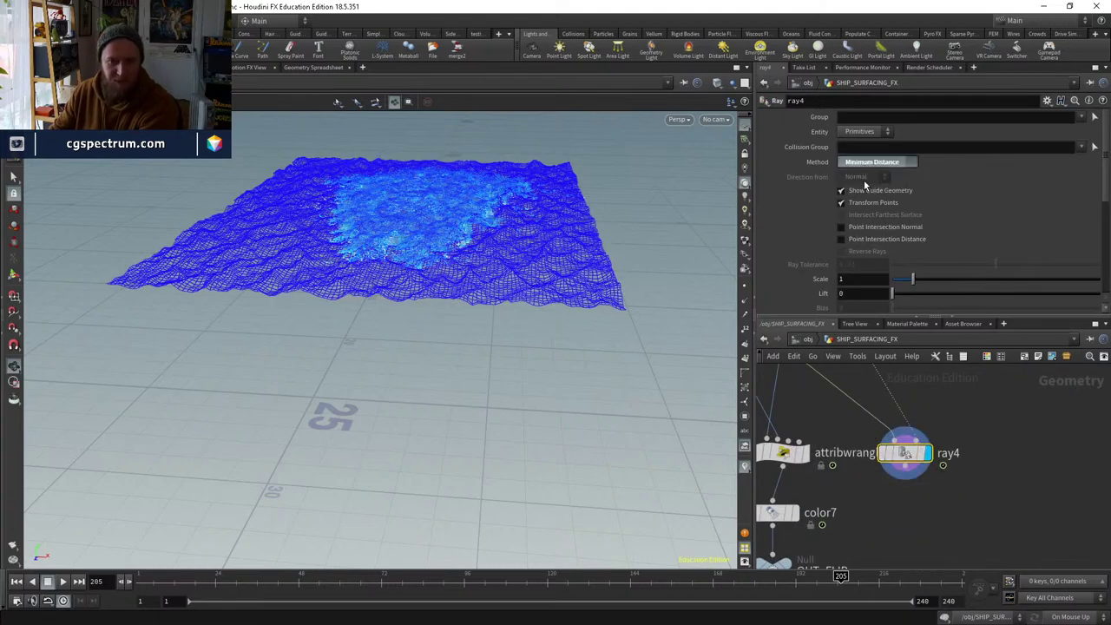
click(877, 177)
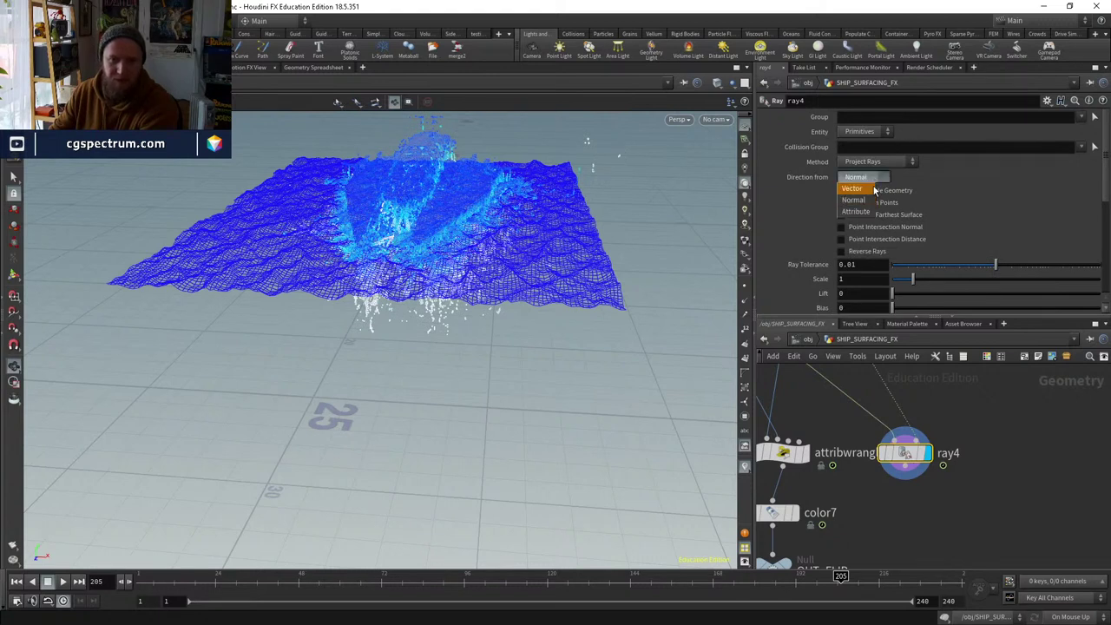
click(868, 190)
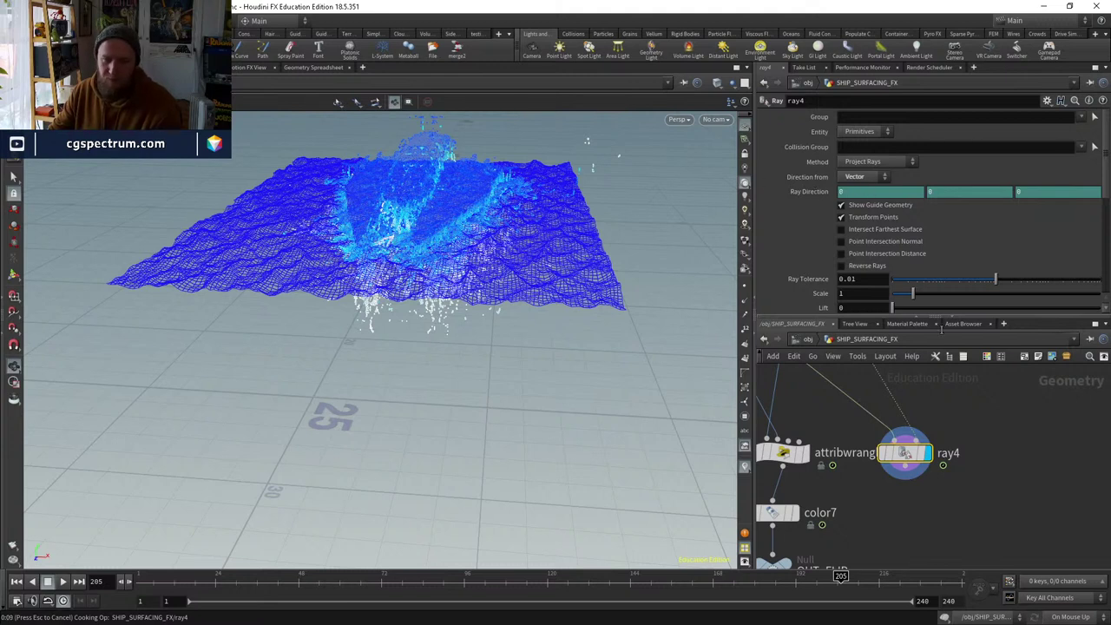
key(Escape)
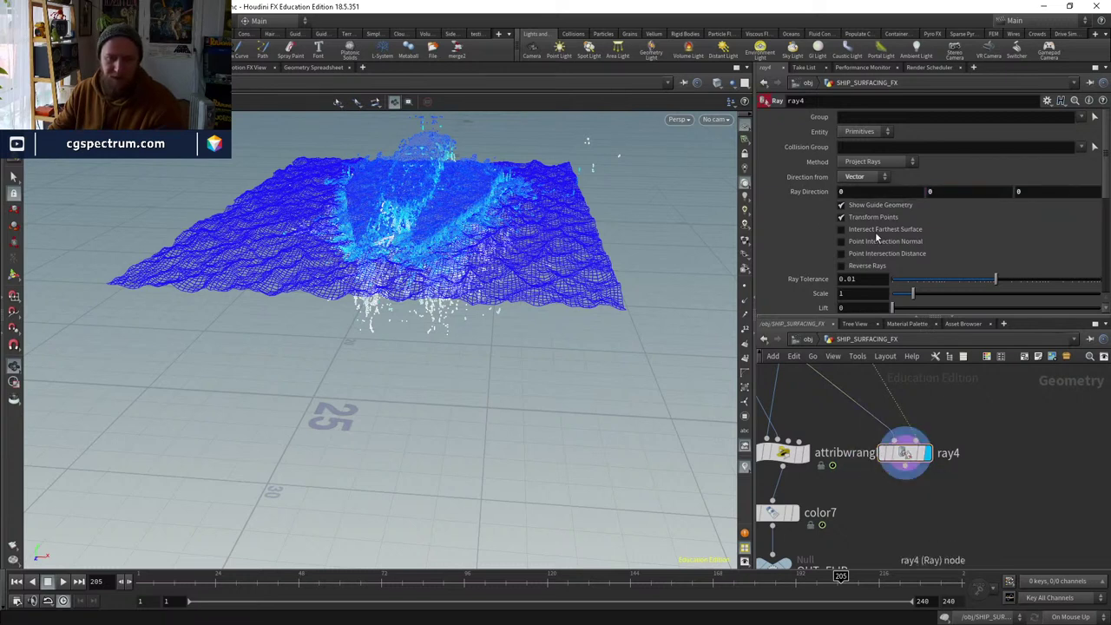
click(961, 192)
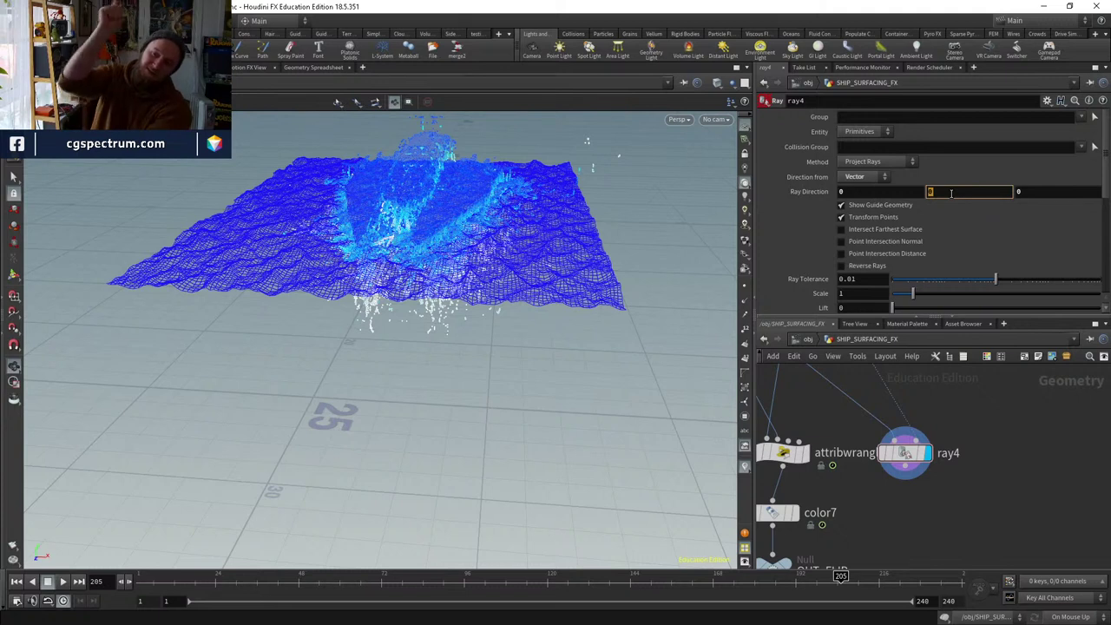
text(1)
key(Return)
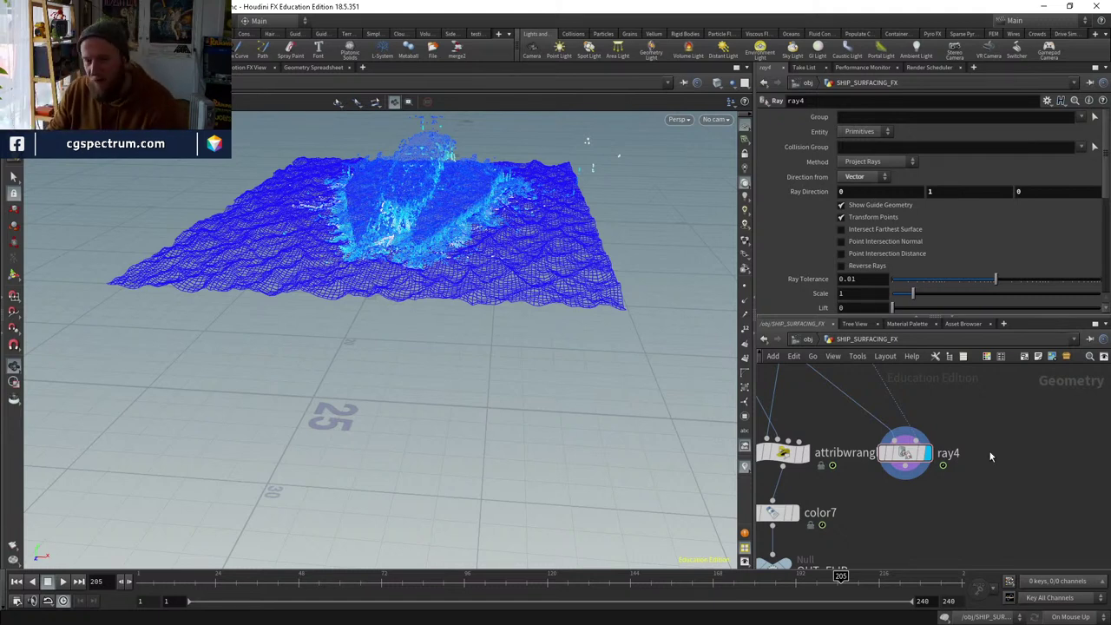
Orbit to a low oblique view of the splash and select attribwrangle1 and the nodes below
drag(509, 315, 548, 285)
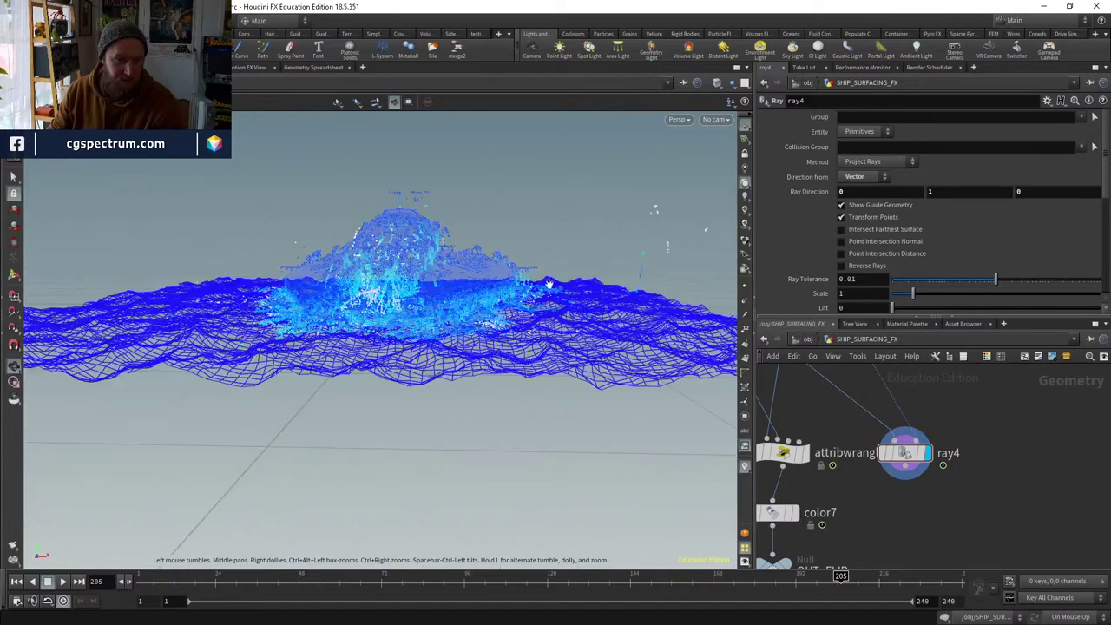
drag(443, 354, 477, 350)
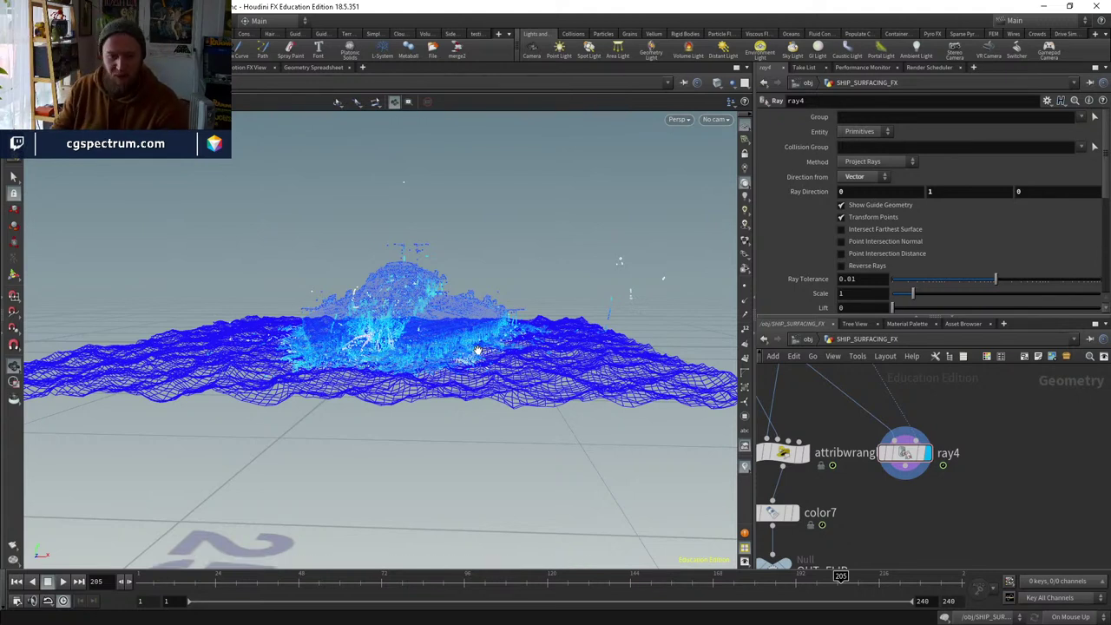
scroll(844, 440, down, 2)
drag(802, 440, 887, 547)
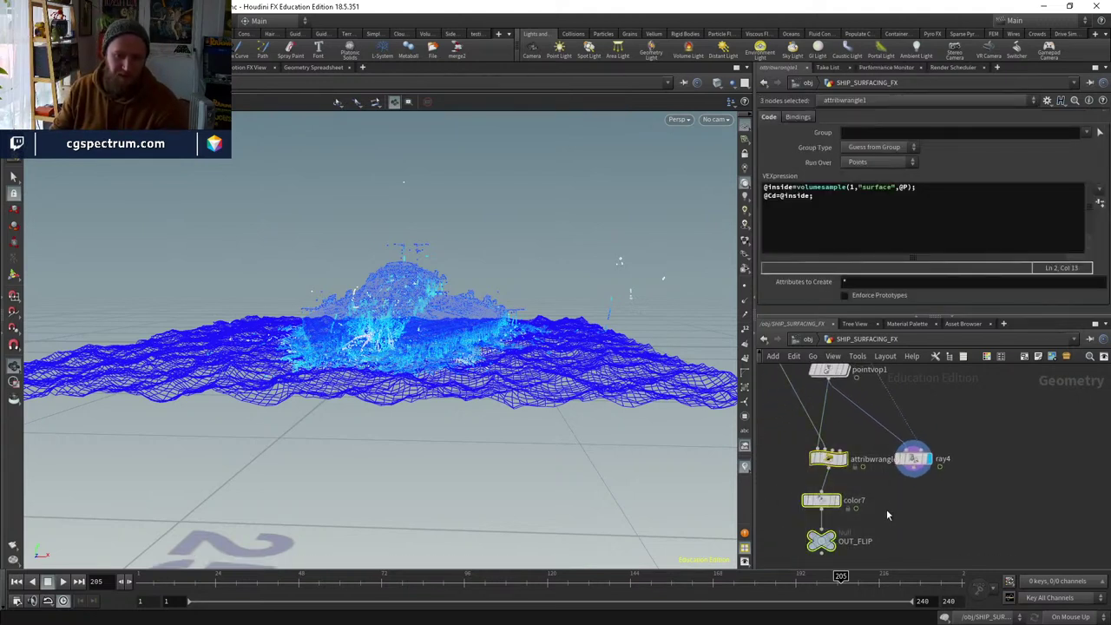
Hide ray4's guide wireframe, orbit around the fluid points, then look through cam1
mouse_move(912, 468)
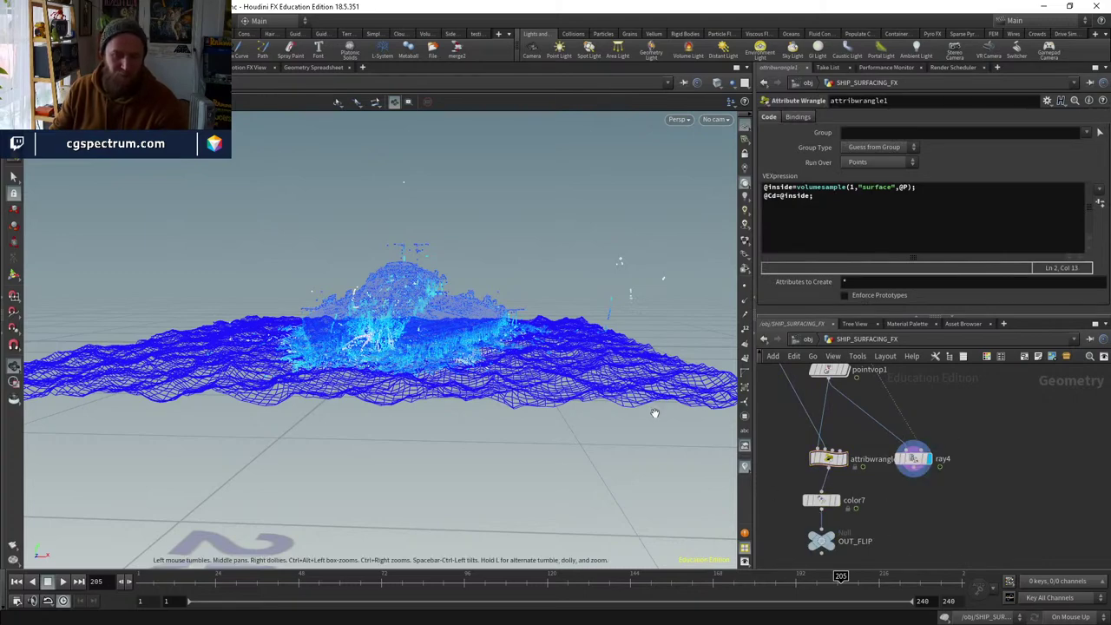
alt+drag(585, 376, 873, 501)
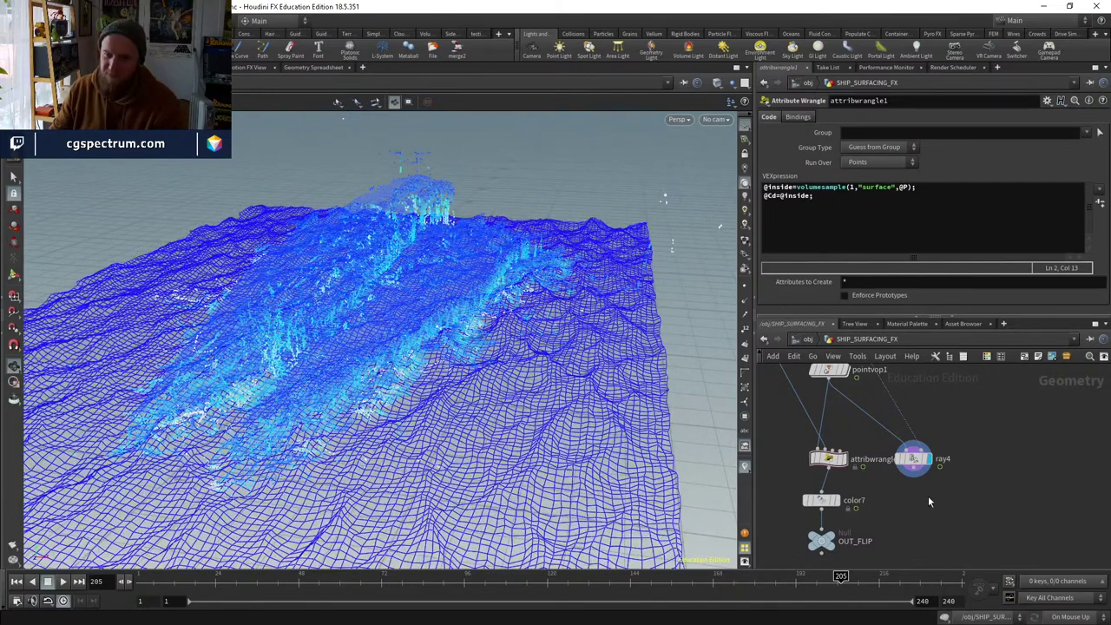
click(913, 460)
click(859, 209)
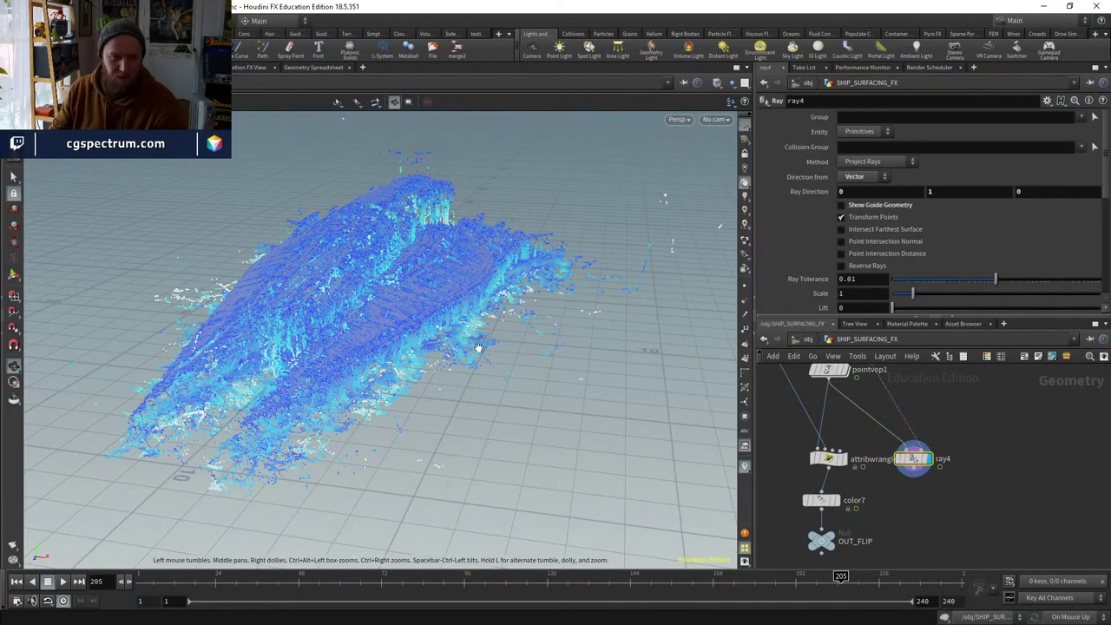
alt+drag(479, 347, 504, 364)
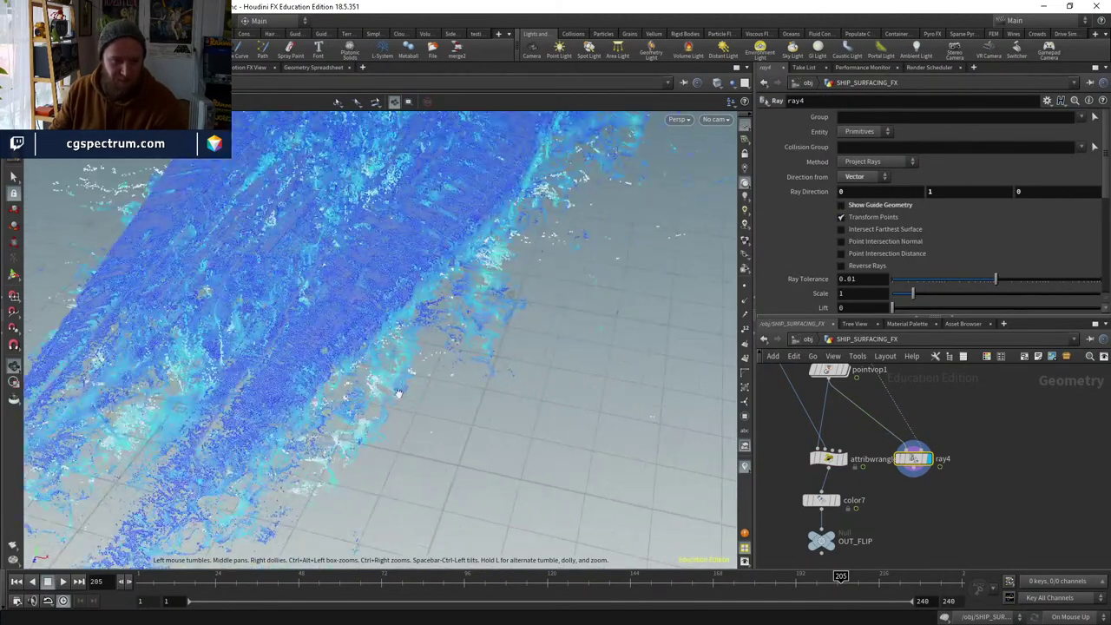
mouse_move(898, 461)
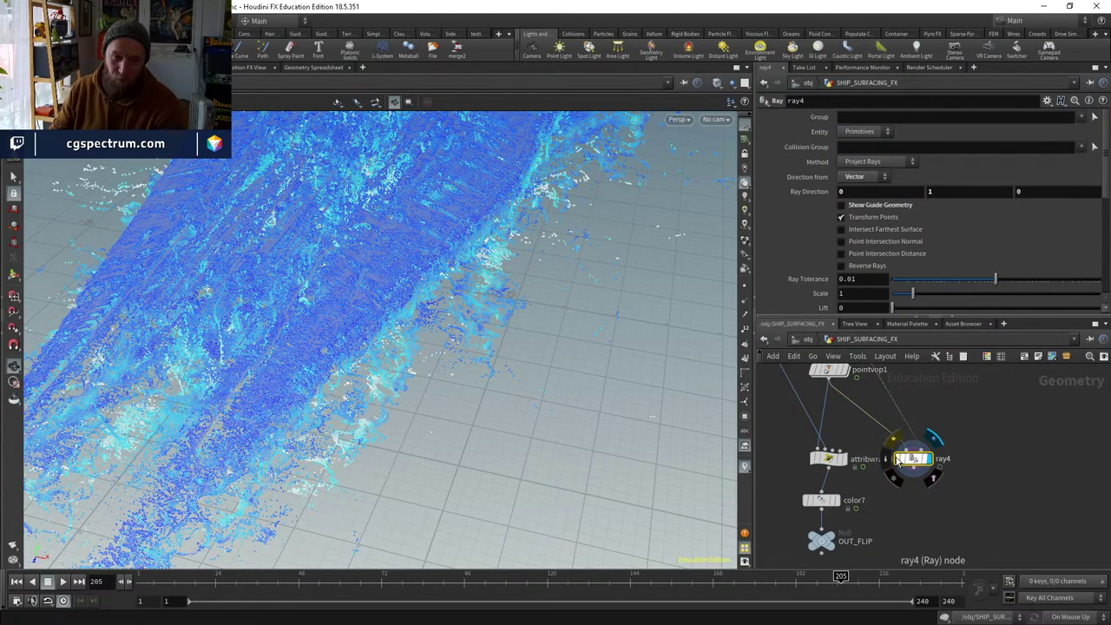
drag(463, 360, 538, 364)
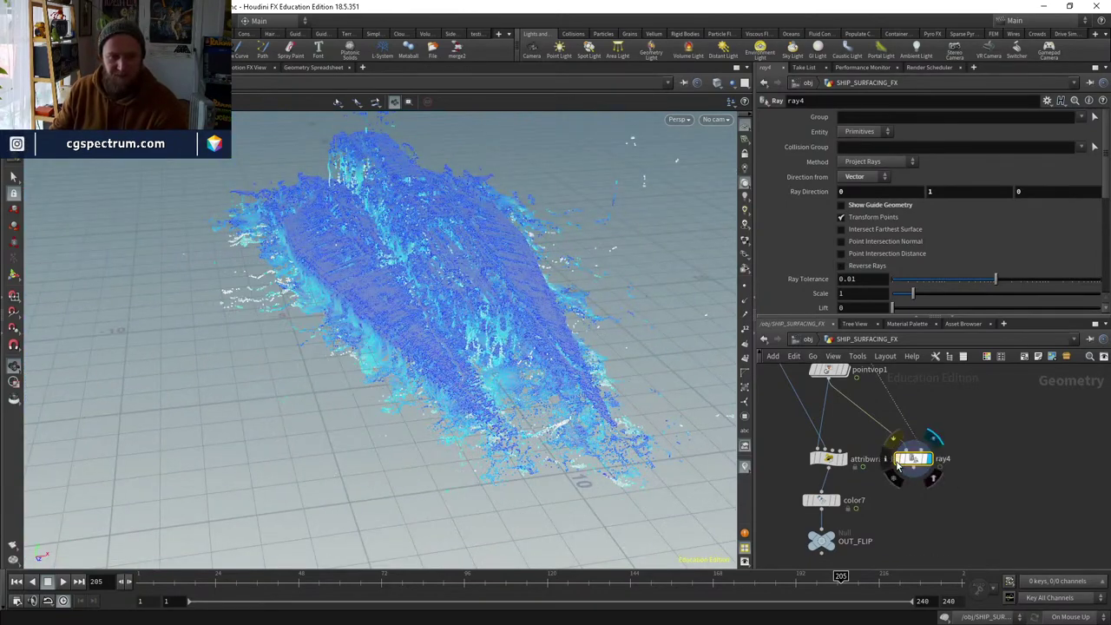
drag(434, 347, 382, 415)
mouse_move(898, 464)
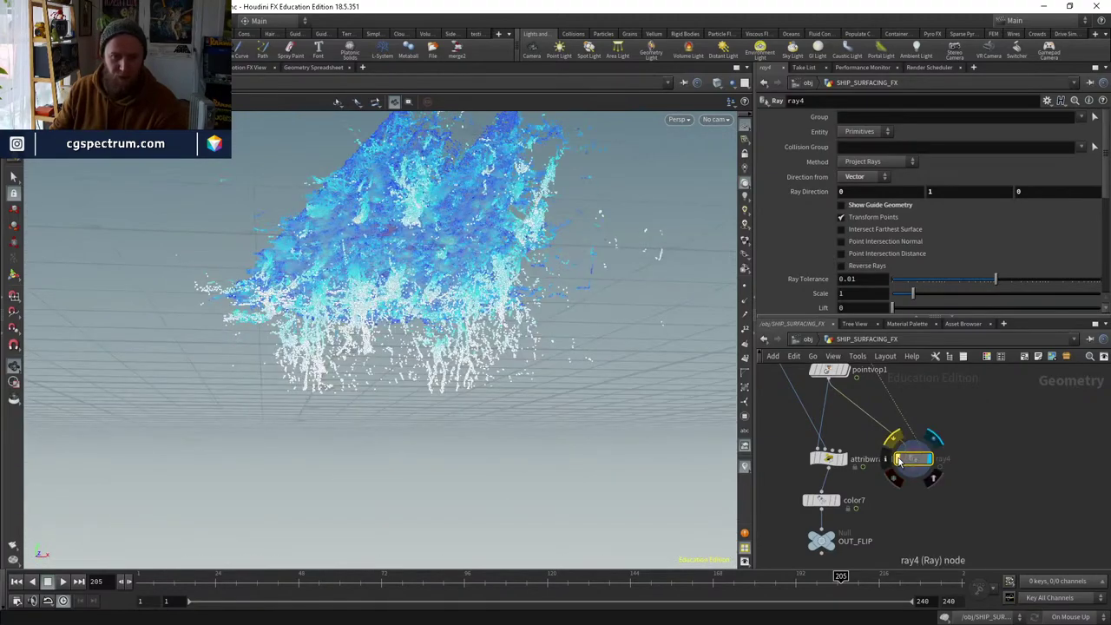
drag(555, 275, 489, 354)
scroll(489, 354, up, 3)
mouse_move(897, 464)
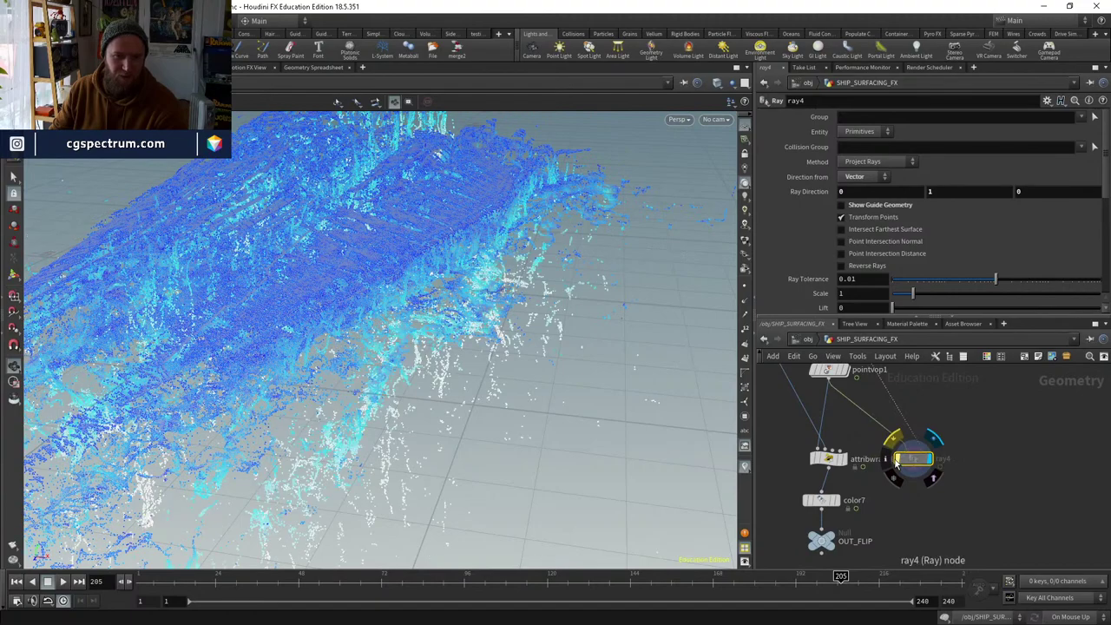
drag(499, 394, 538, 352)
click(715, 119)
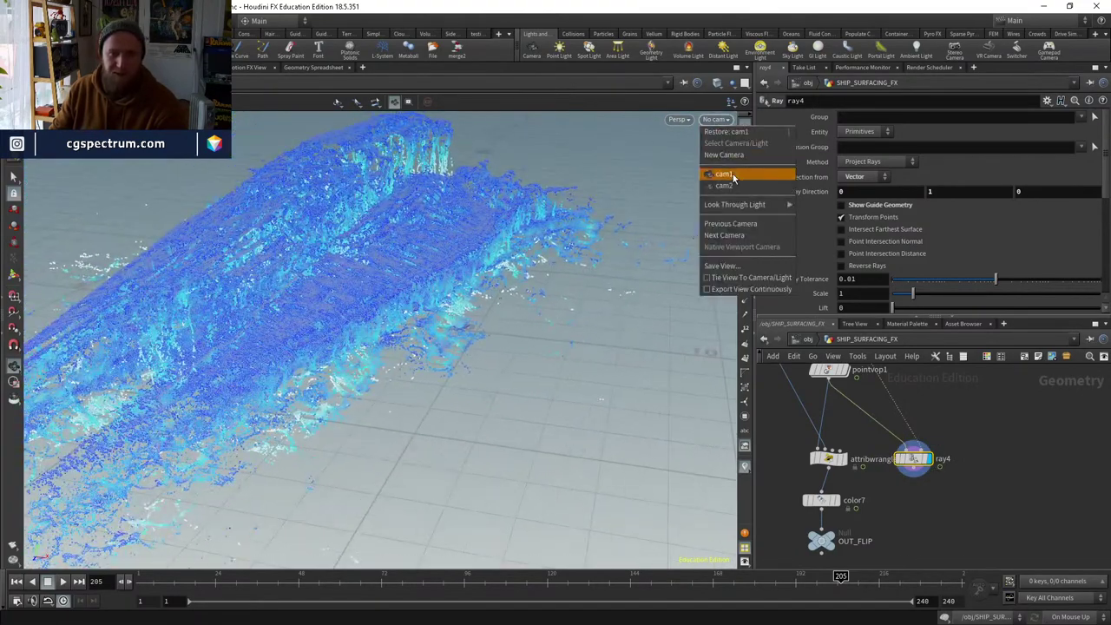
click(742, 174)
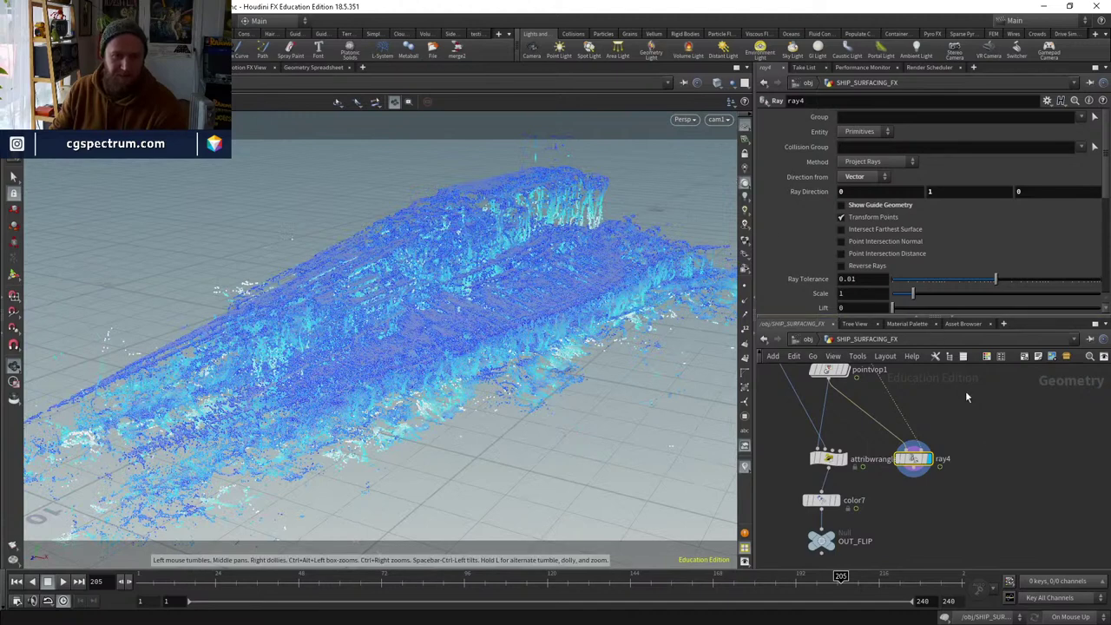
Wire ray4 into color7, display OUT_FLIP, and return to the obj level
middle_drag(982, 445, 996, 436)
click(821, 499)
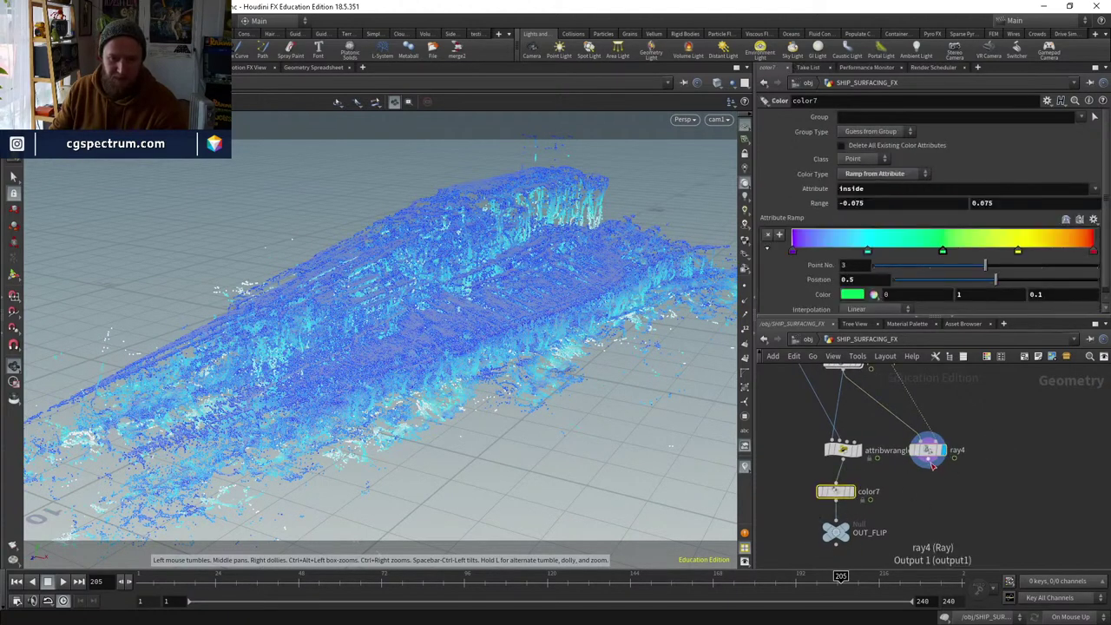
click(829, 468)
click(930, 458)
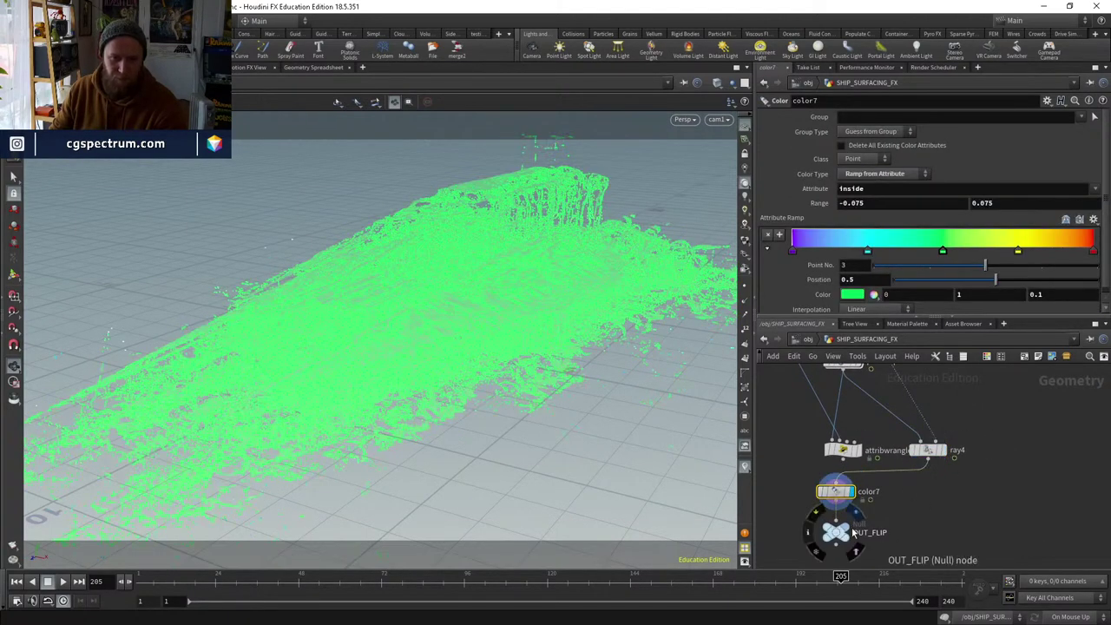
drag(836, 531, 915, 525)
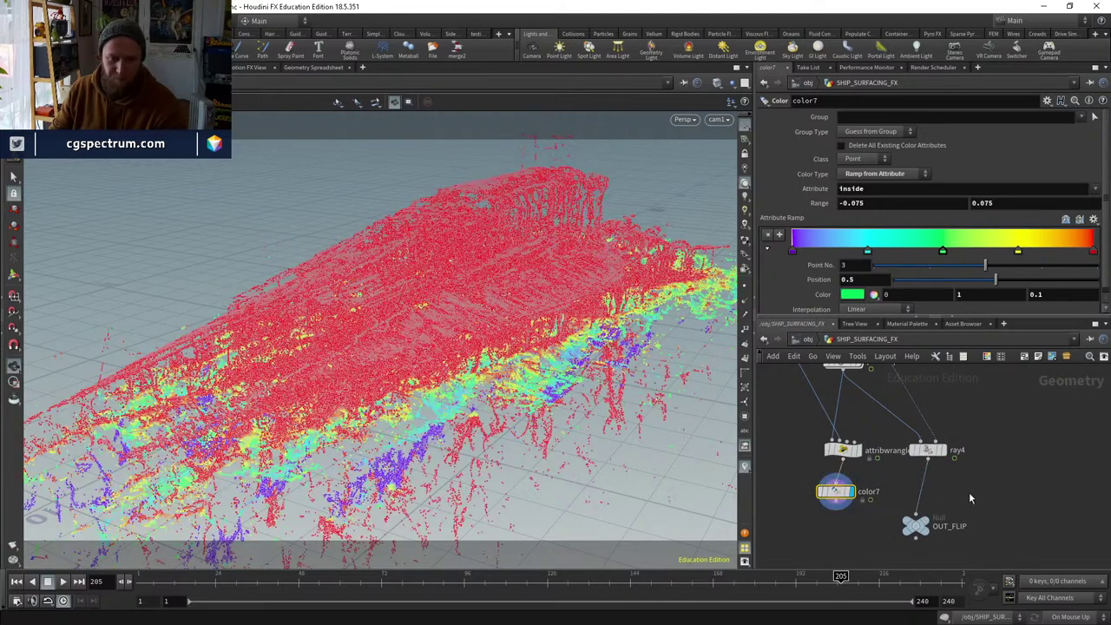
click(913, 529)
click(915, 527)
middle_drag(999, 475, 974, 498)
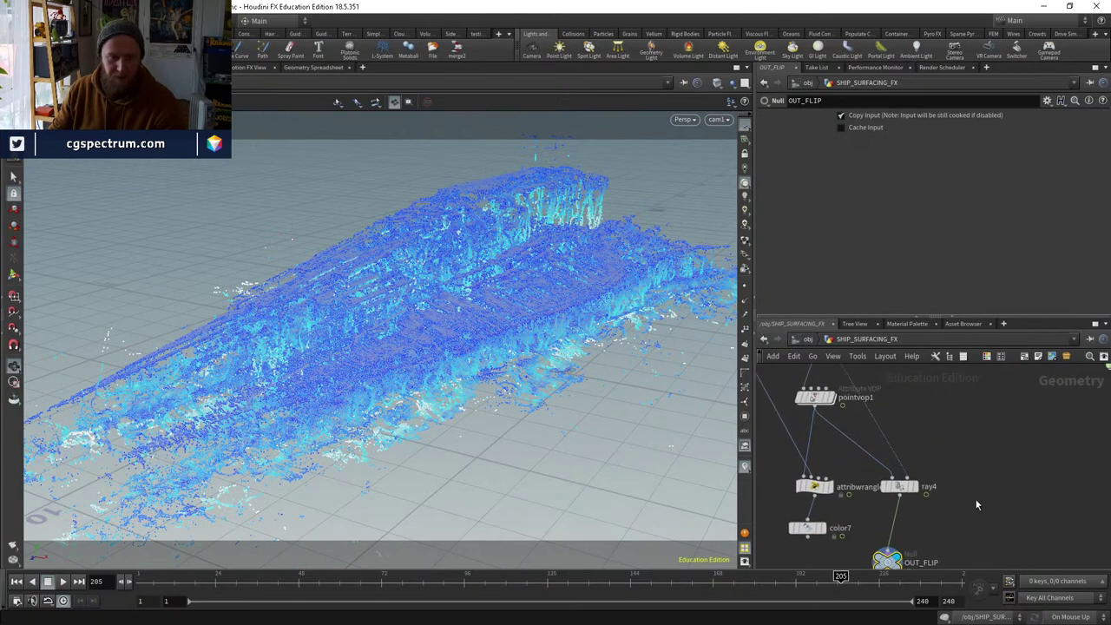
click(807, 342)
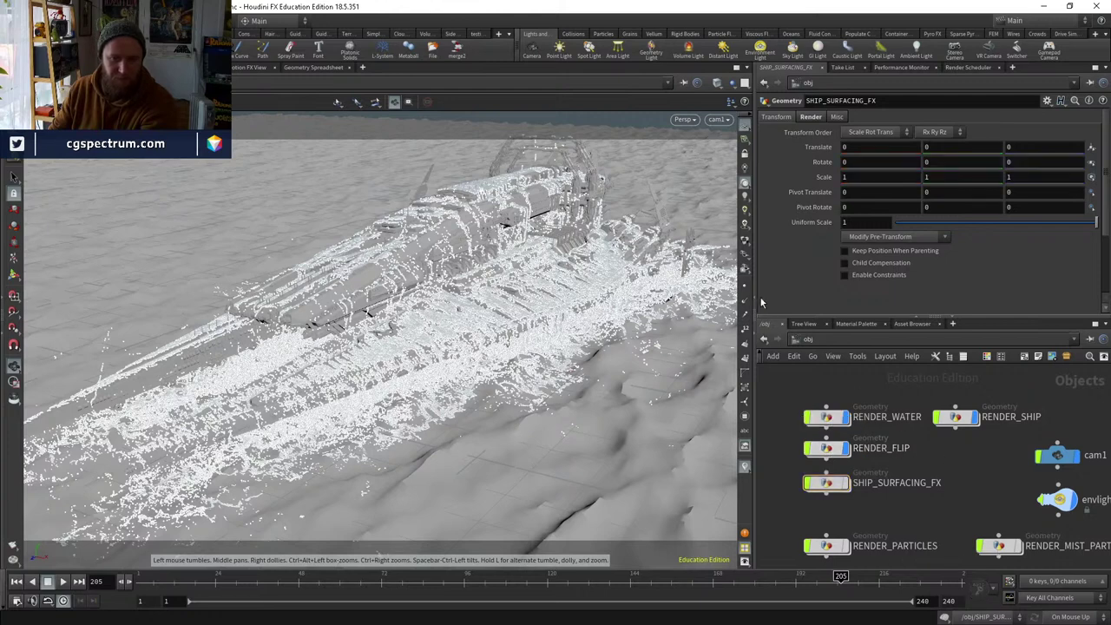
Enter RENDER_WATER and show uvtexture1's orthographic Y-axis projection at scale 2
double_click(835, 420)
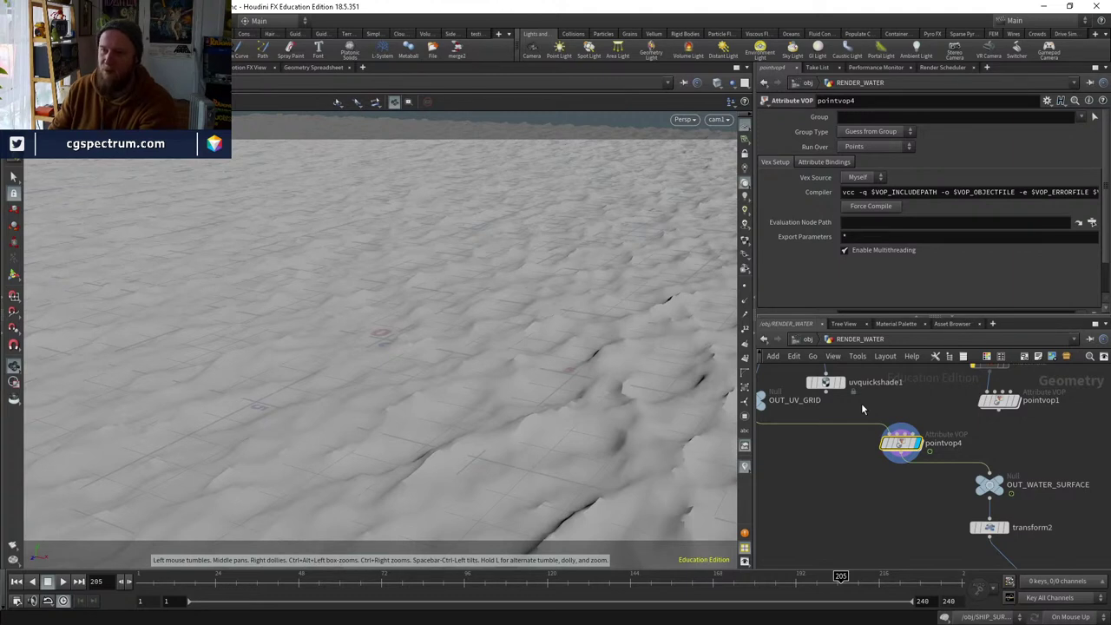
middle_drag(861, 403, 835, 505)
scroll(825, 465, down, 2)
middle_drag(878, 418, 867, 448)
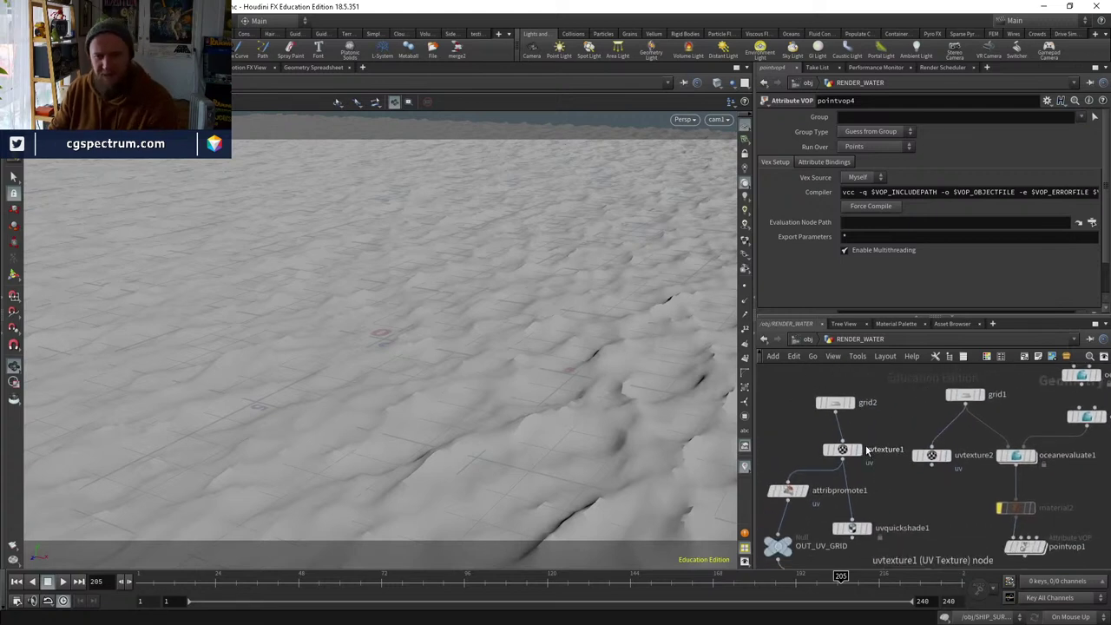
click(850, 449)
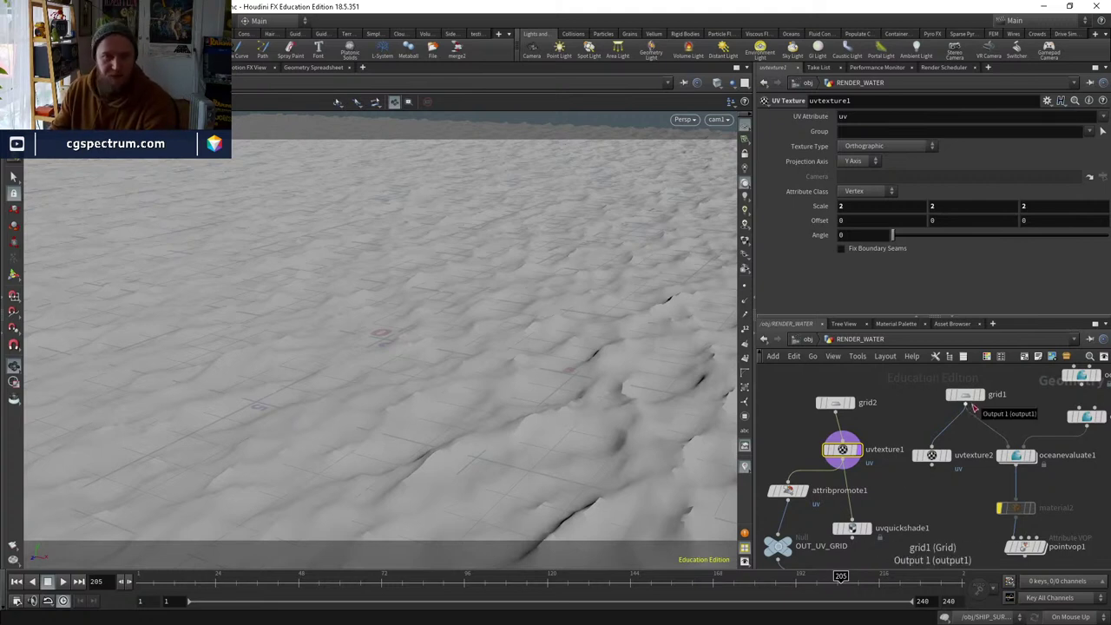
mouse_move(970, 405)
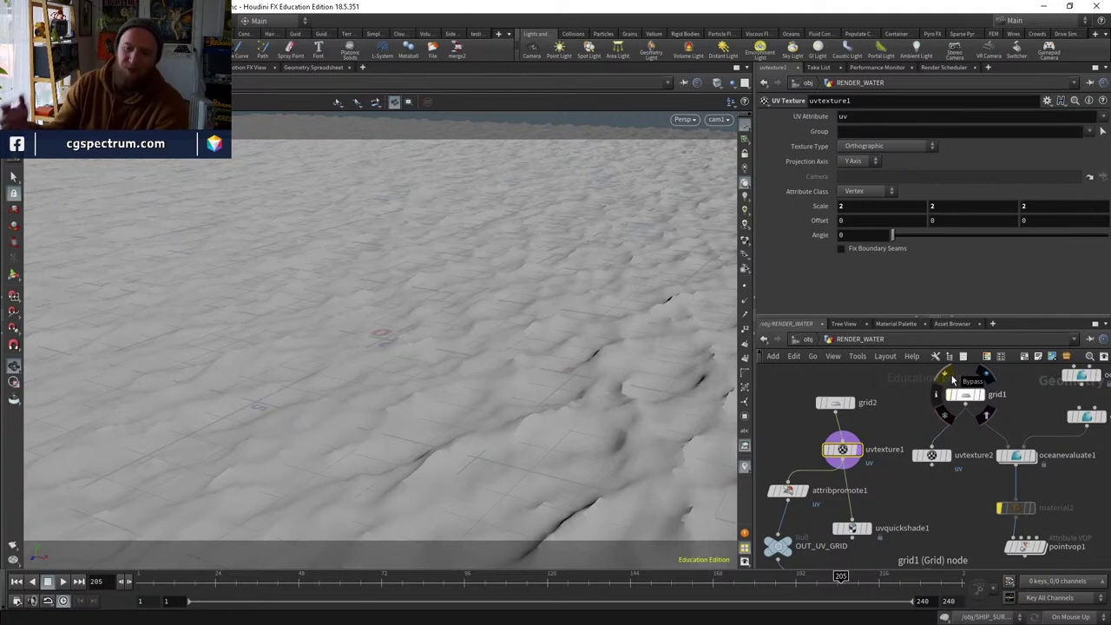
Reposition uvtexture1, then shift grid2 and uvtexture1 together slightly left
middle_drag(897, 409, 892, 396)
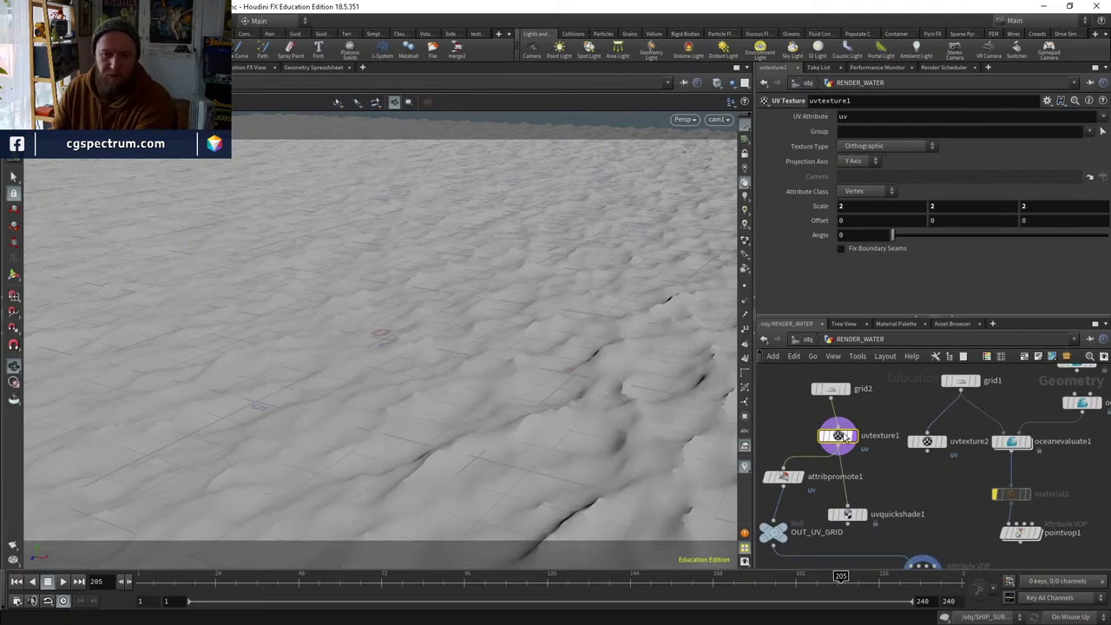
drag(836, 437, 839, 441)
scroll(863, 429, down, 2)
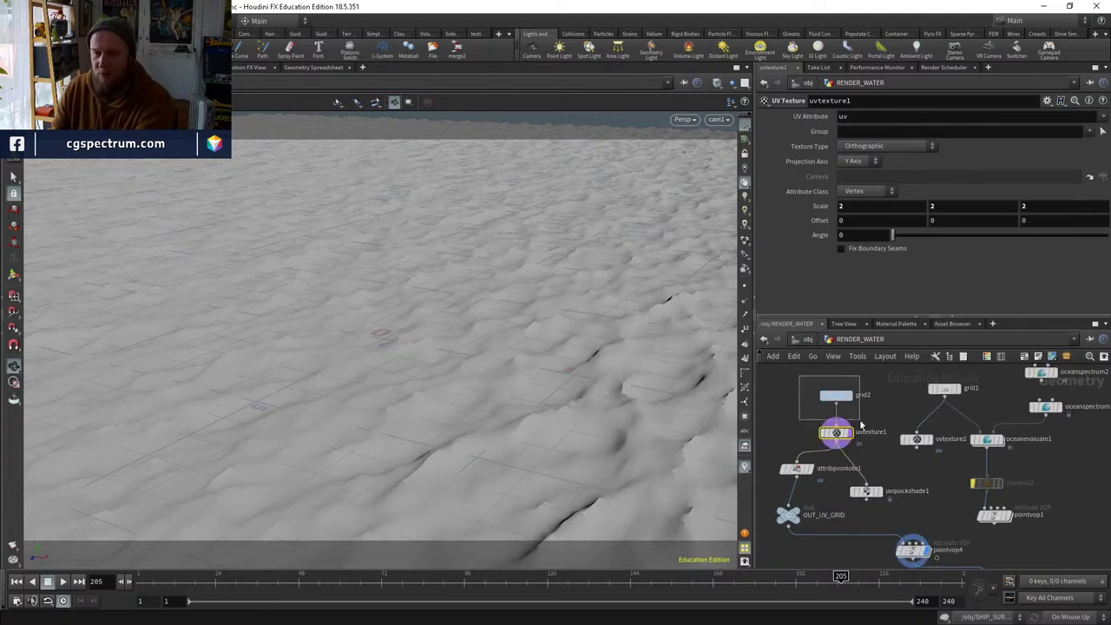
drag(820, 385, 797, 436)
click(797, 434)
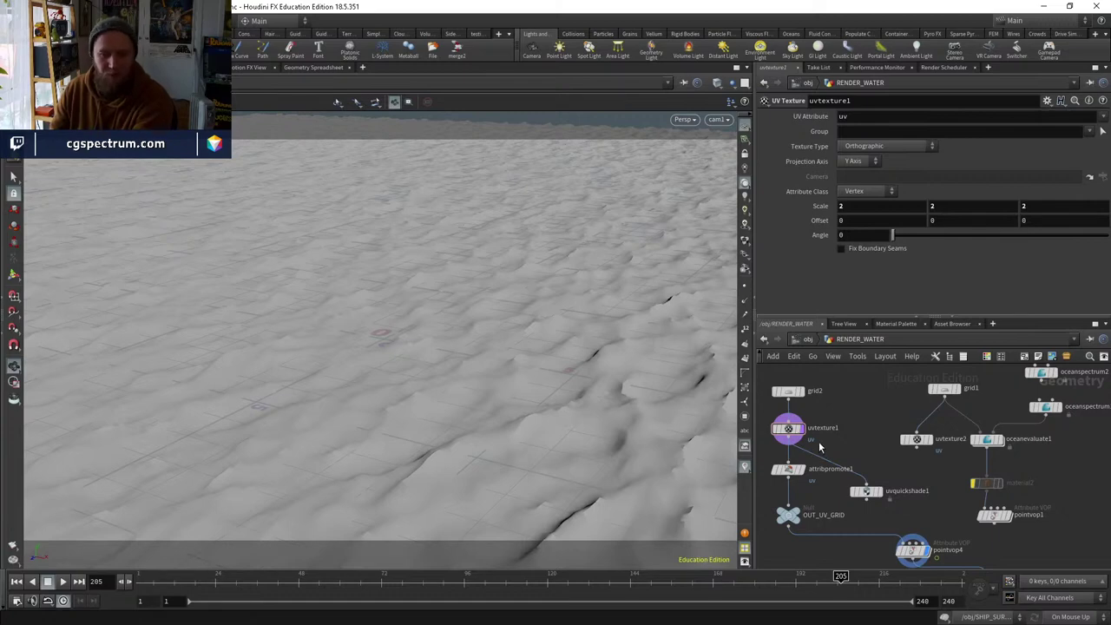
Switch to Nuke, restore the Node Graph layout, and rearrange the Read nodes in the tree
key(alt+Tab)
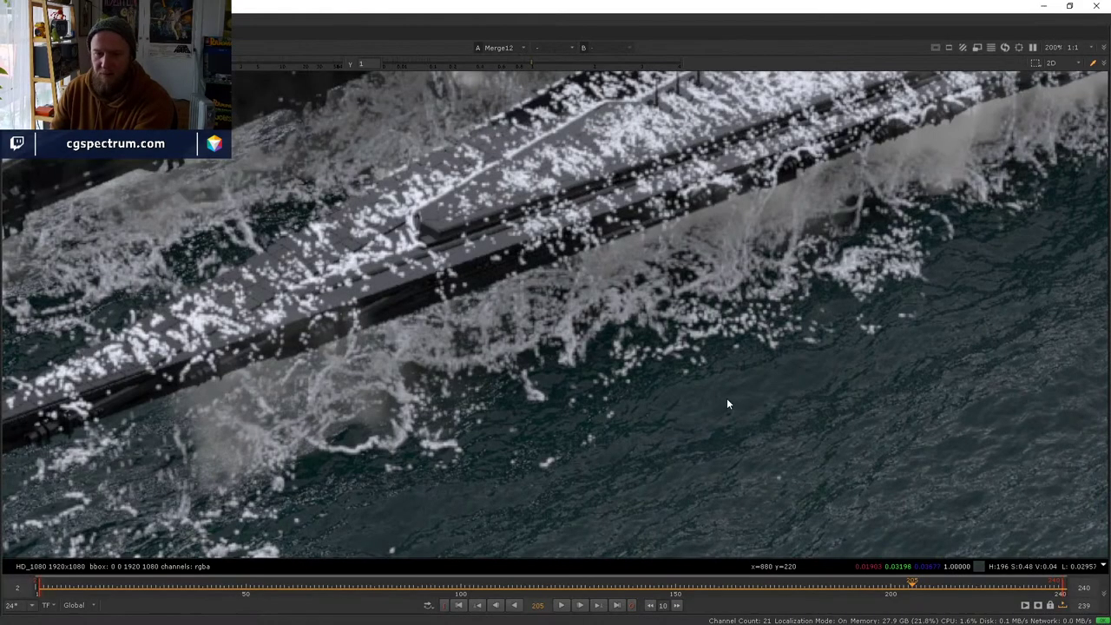
key(space)
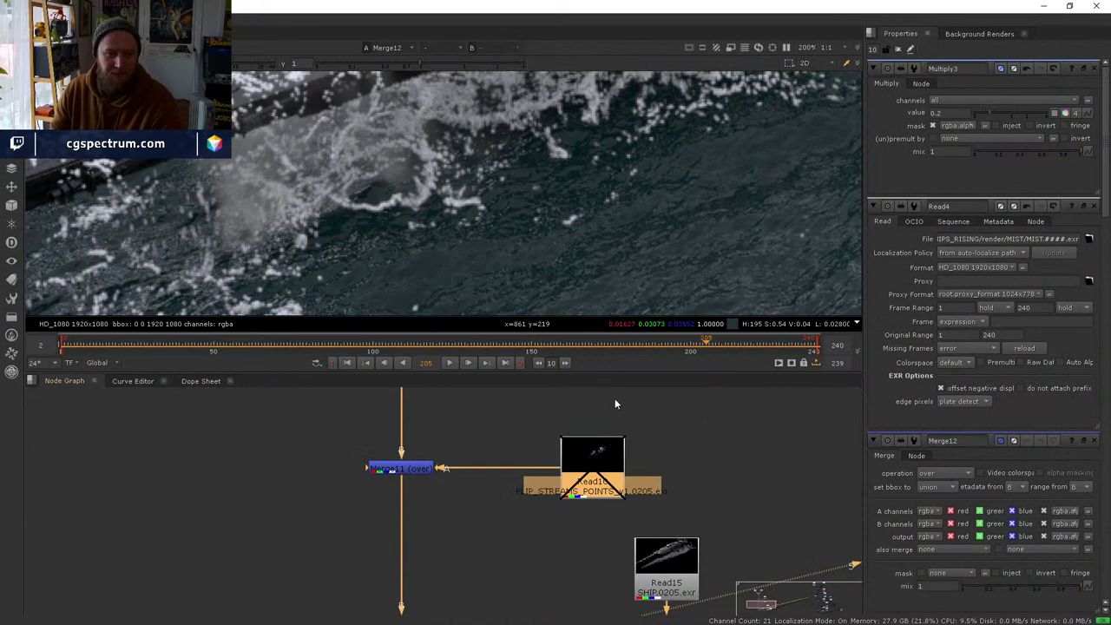
scroll(630, 286, down, 2)
middle_drag(634, 267, 587, 295)
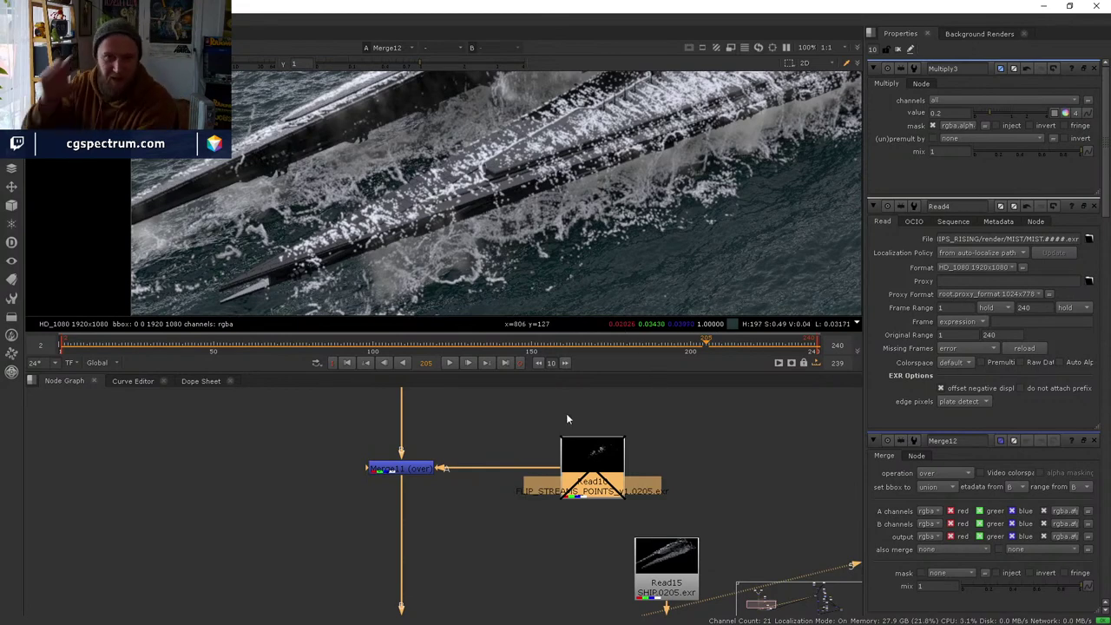
scroll(566, 413, down, 3)
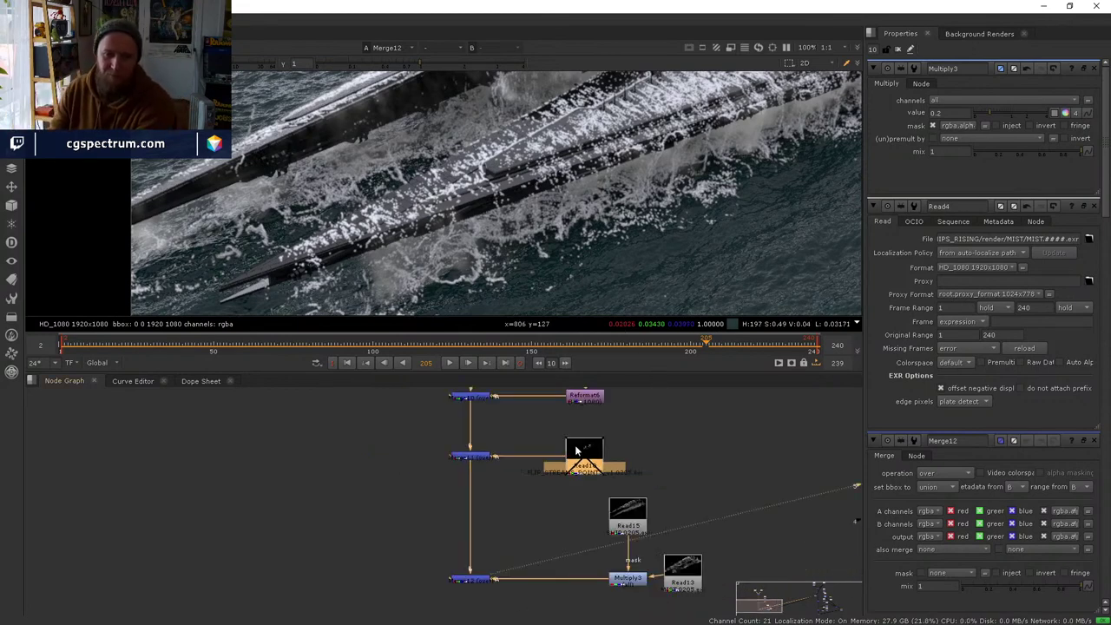
middle_drag(582, 449, 571, 536)
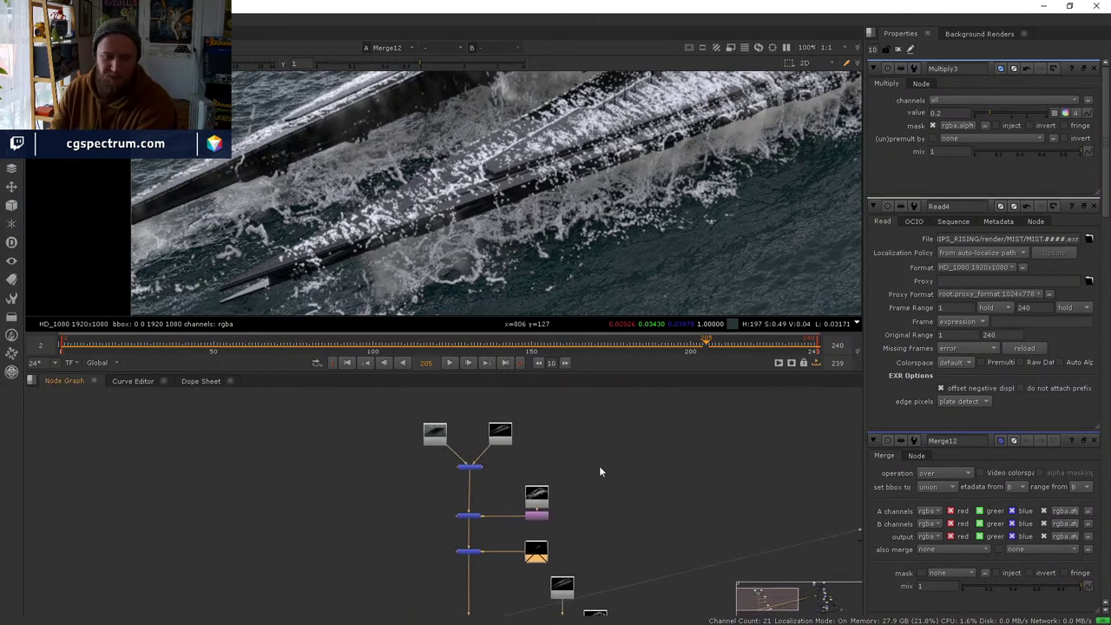
drag(498, 440, 534, 473)
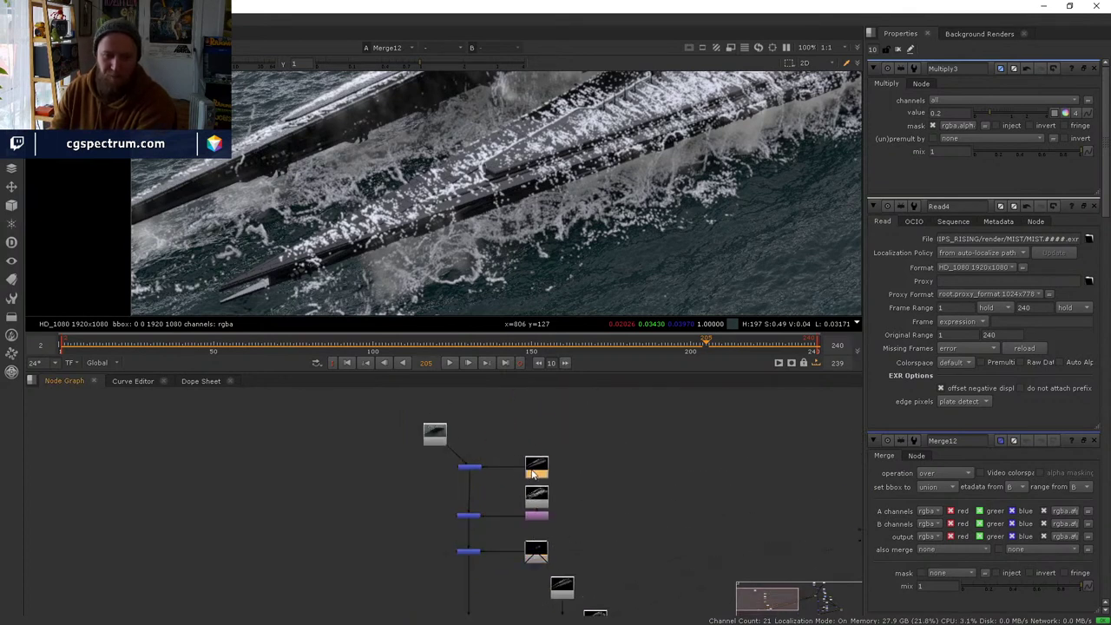
drag(442, 438, 476, 436)
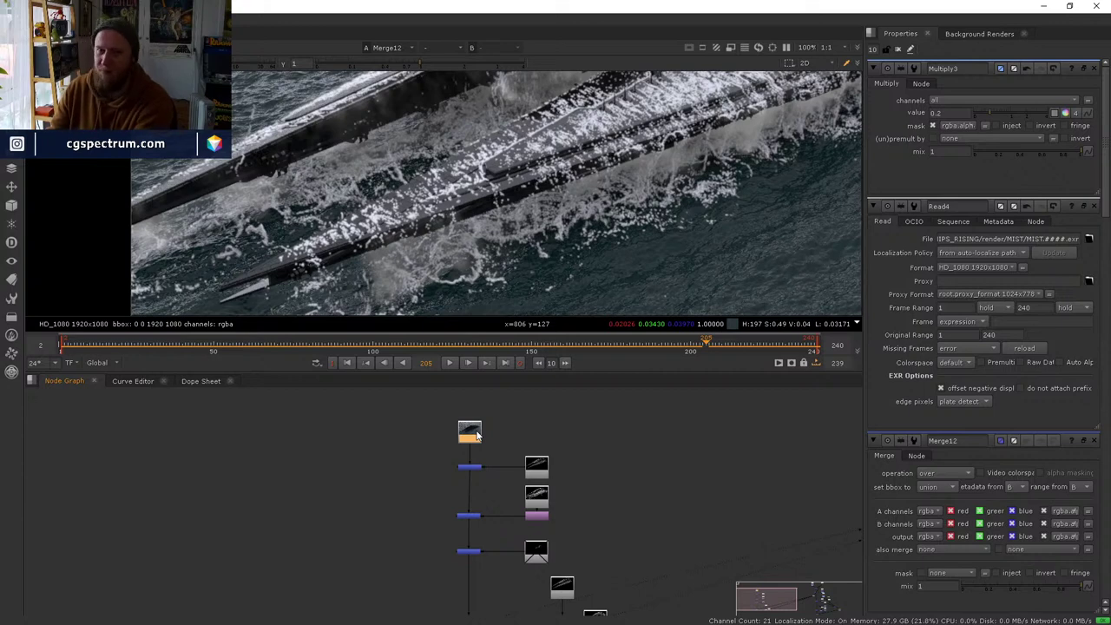
drag(475, 435, 477, 426)
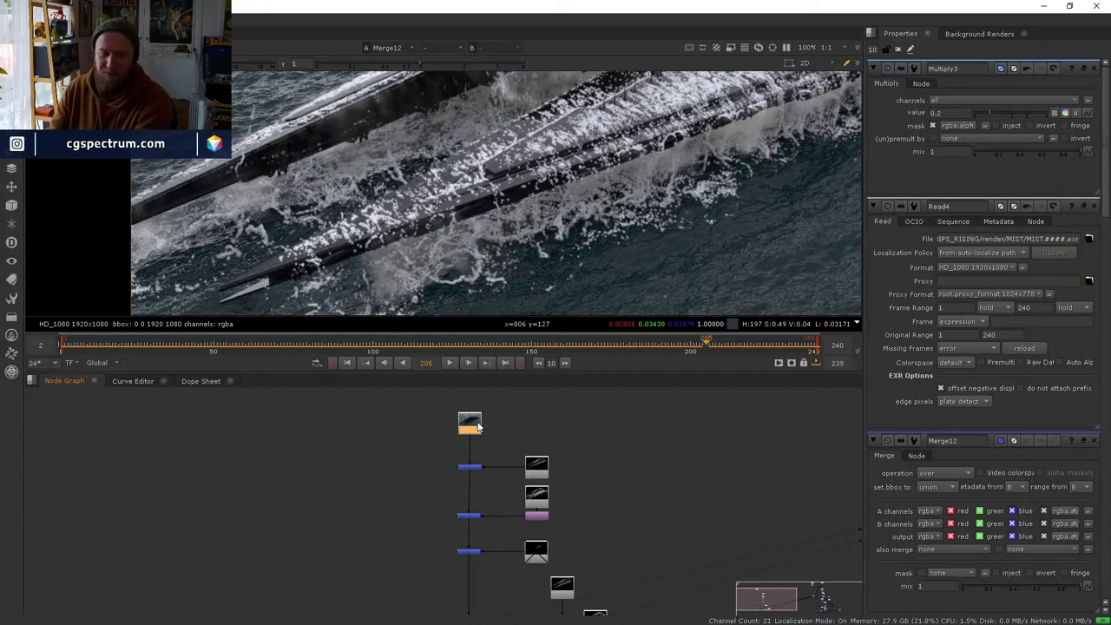
View the Read11 ocean plate, then Merge9 with the ship, reframing the viewer
key(1)
click(469, 467)
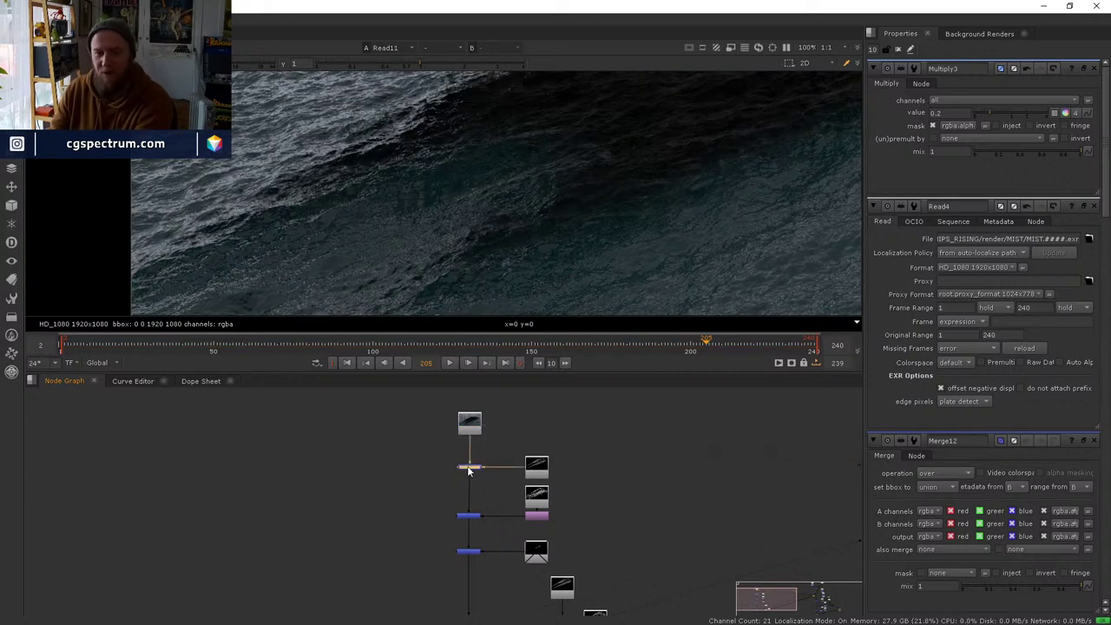
key(1)
scroll(717, 268, down, 2)
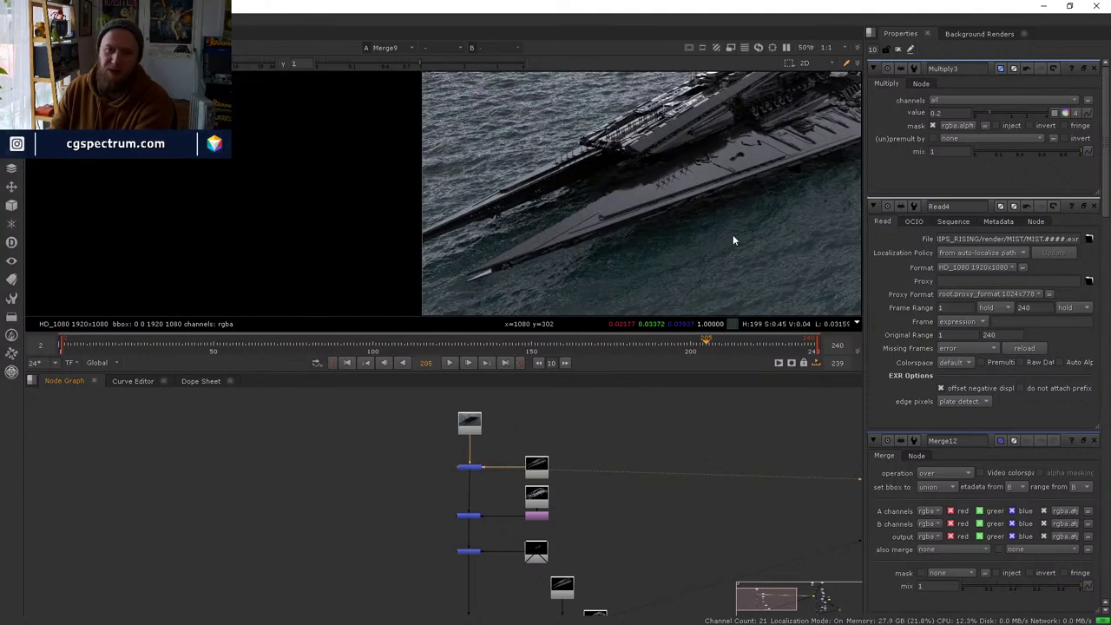
middle_drag(732, 234, 592, 352)
drag(601, 379, 608, 409)
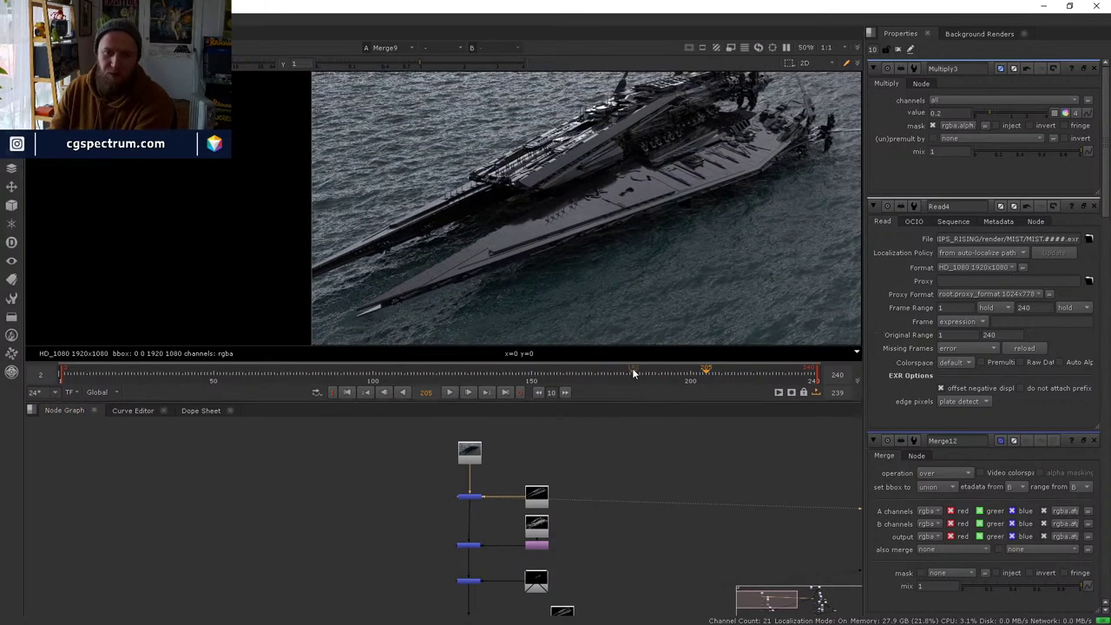
middle_drag(632, 368, 534, 303)
scroll(544, 304, down, 1)
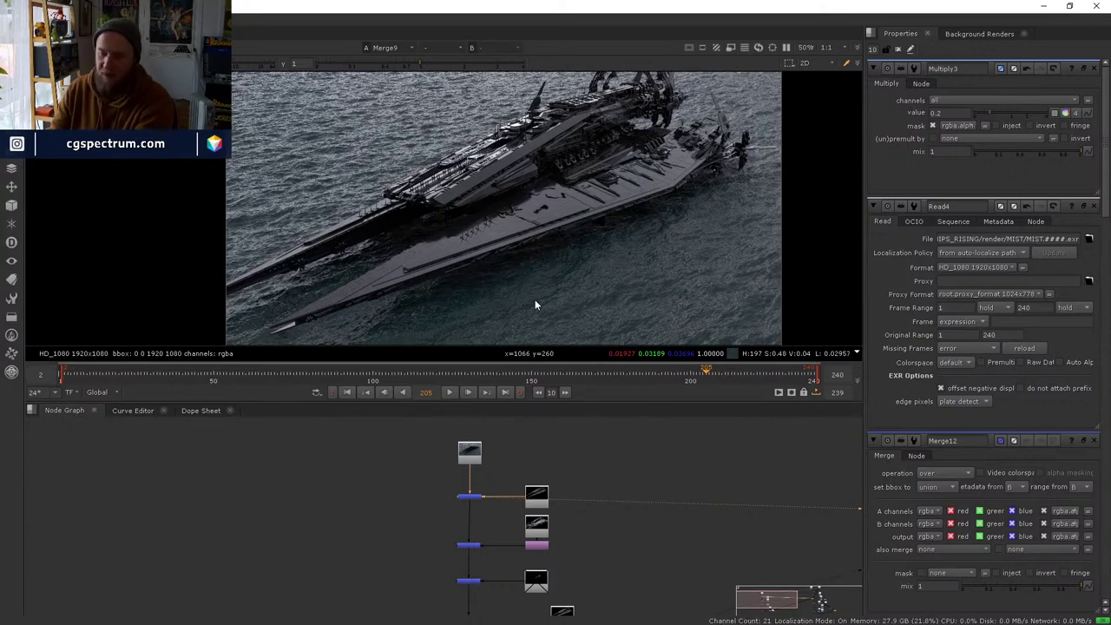
View the mist point render, Merge10, Merge11 and Merge12 in turn, then select Multiply3
click(540, 496)
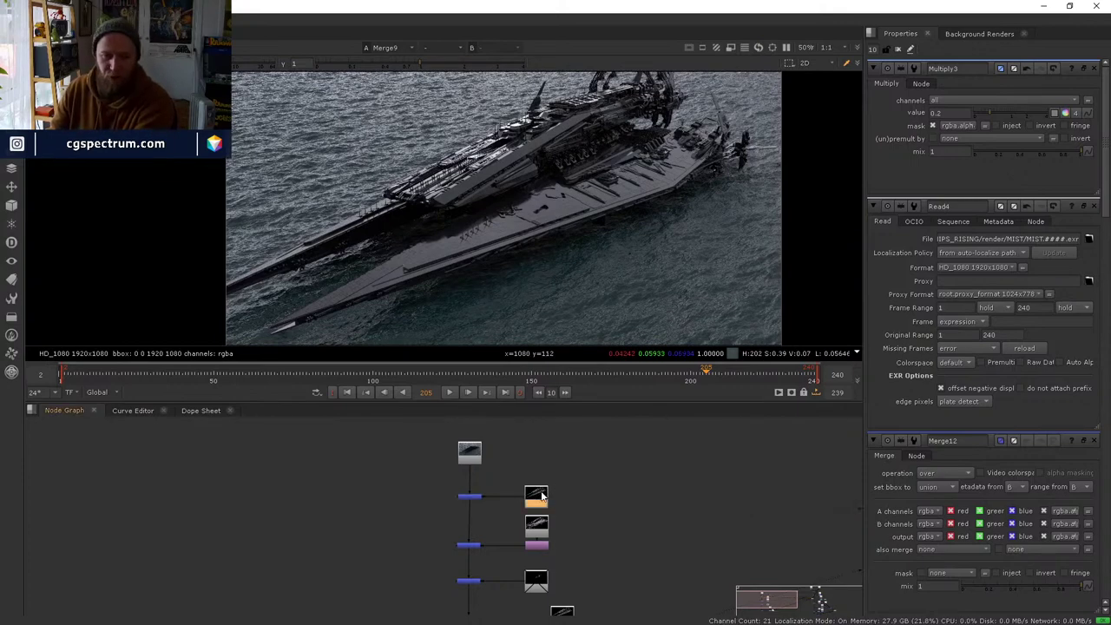
key(1)
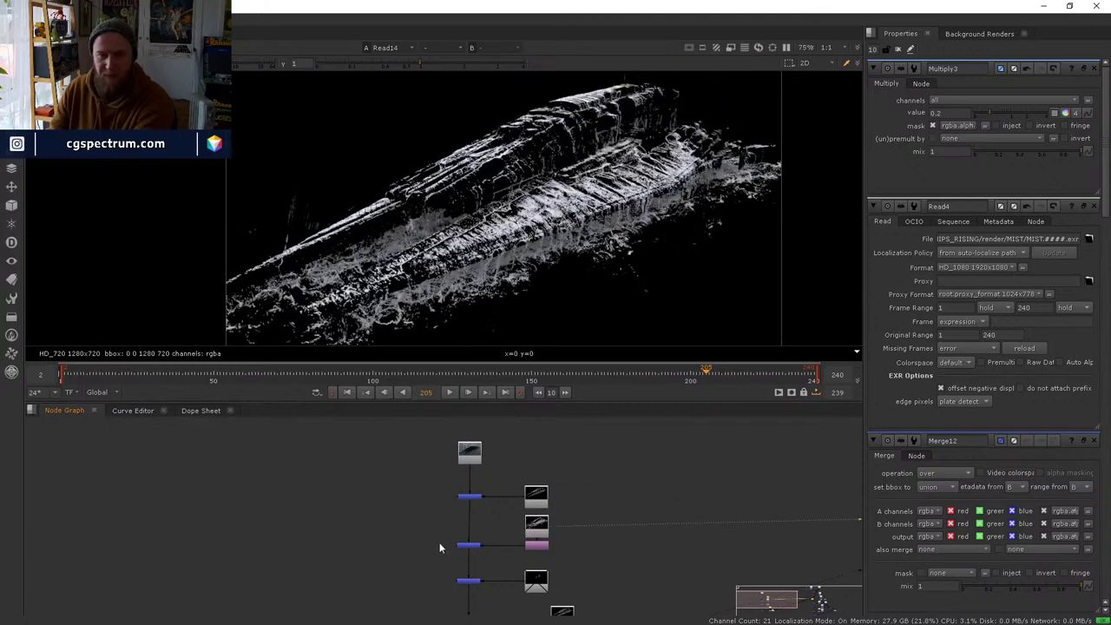
click(468, 545)
key(1)
middle_drag(483, 581, 460, 552)
click(468, 542)
key(1)
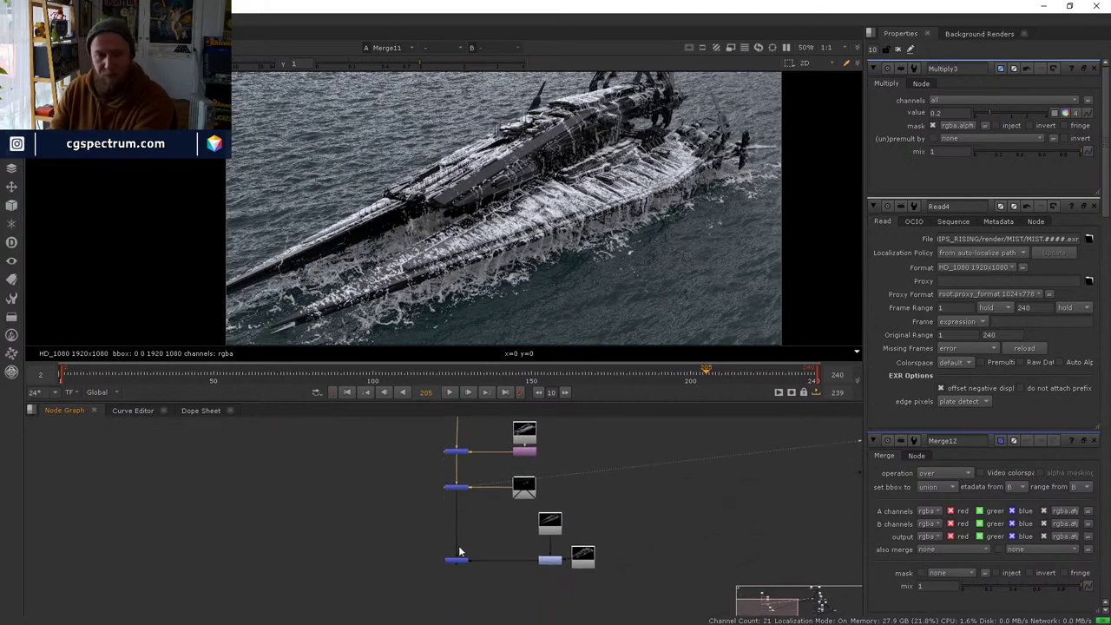
click(457, 561)
key(1)
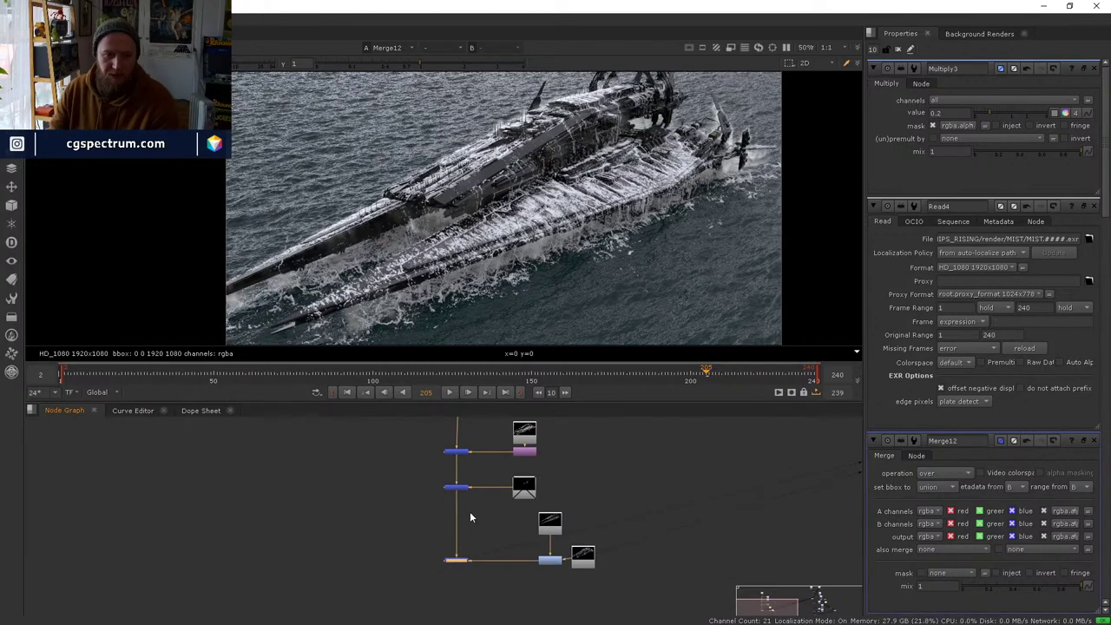
click(469, 518)
click(540, 557)
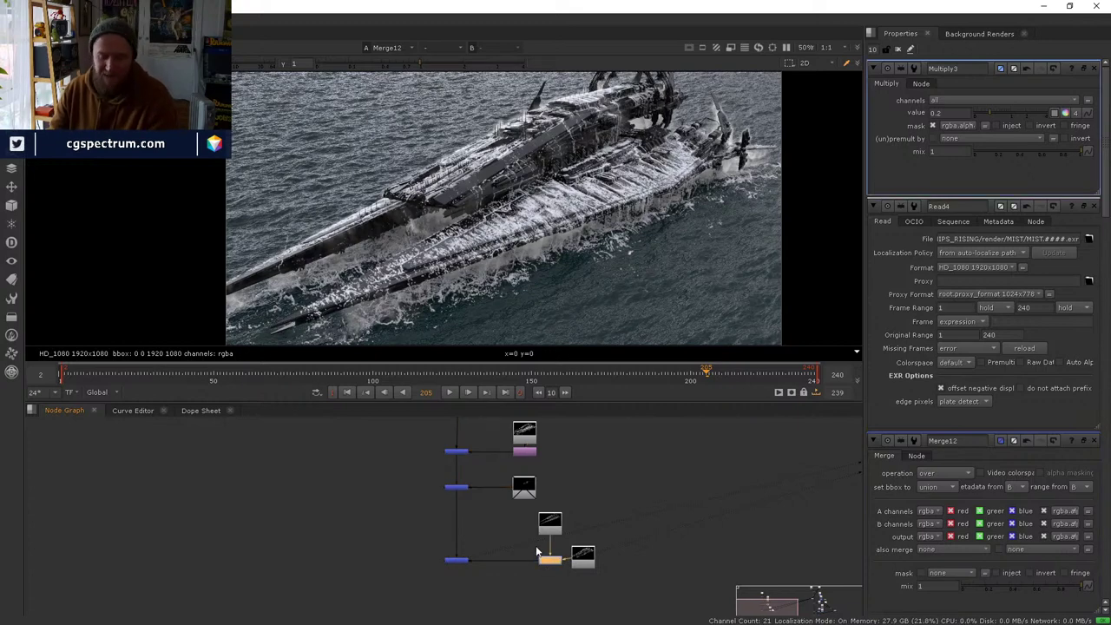
Add Grade8 after Multiply3 with gain 0.65 and gamma 1.3, then disable it to compare
key(g)
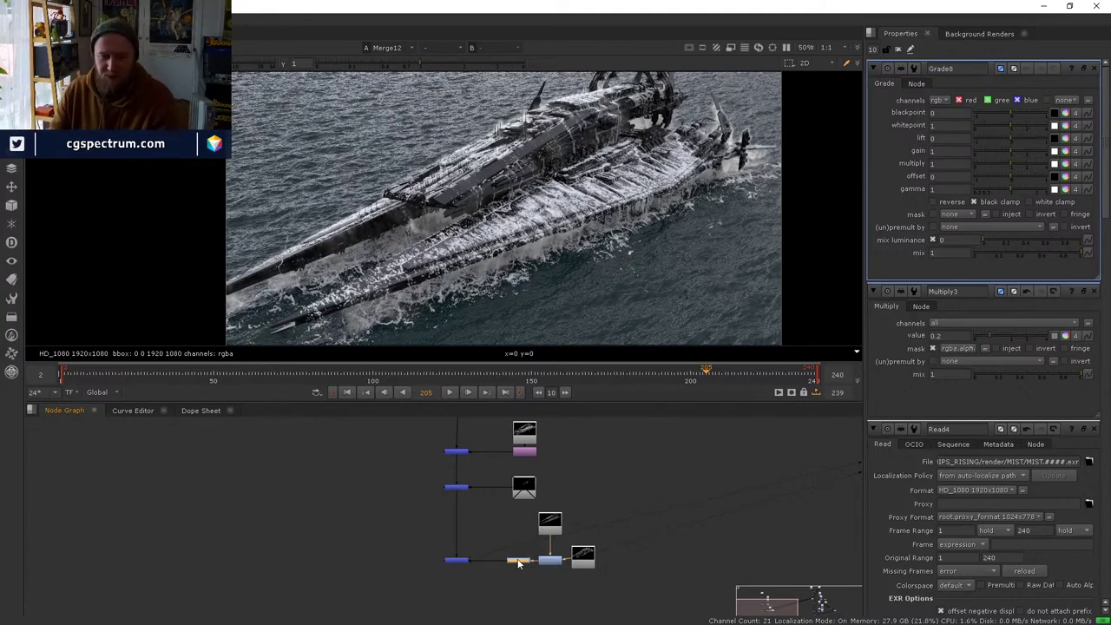
drag(521, 565, 516, 565)
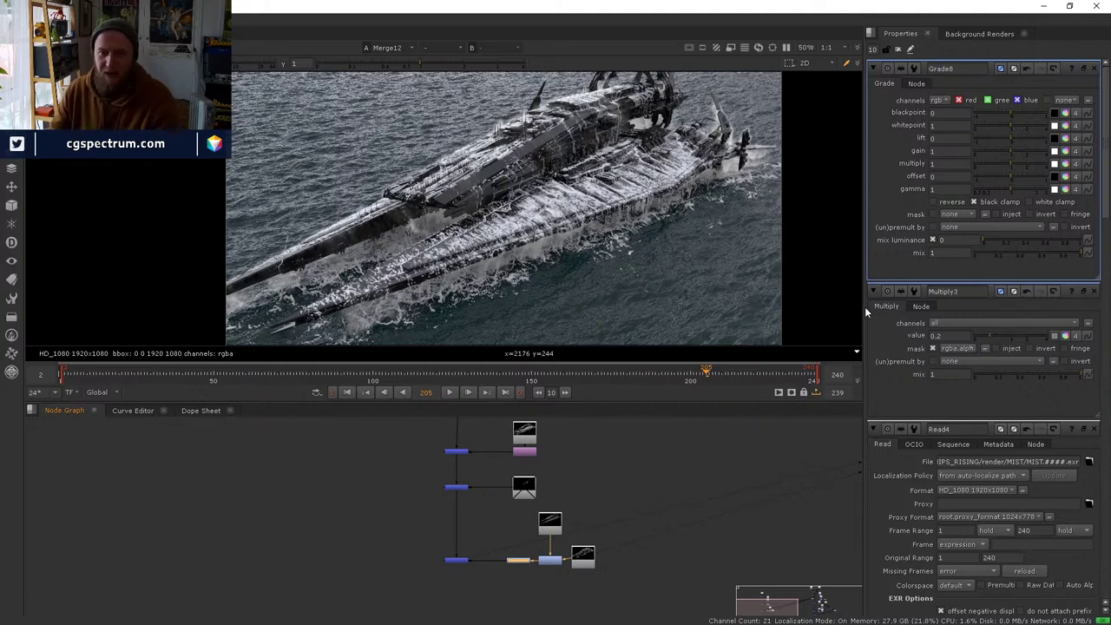
click(1000, 190)
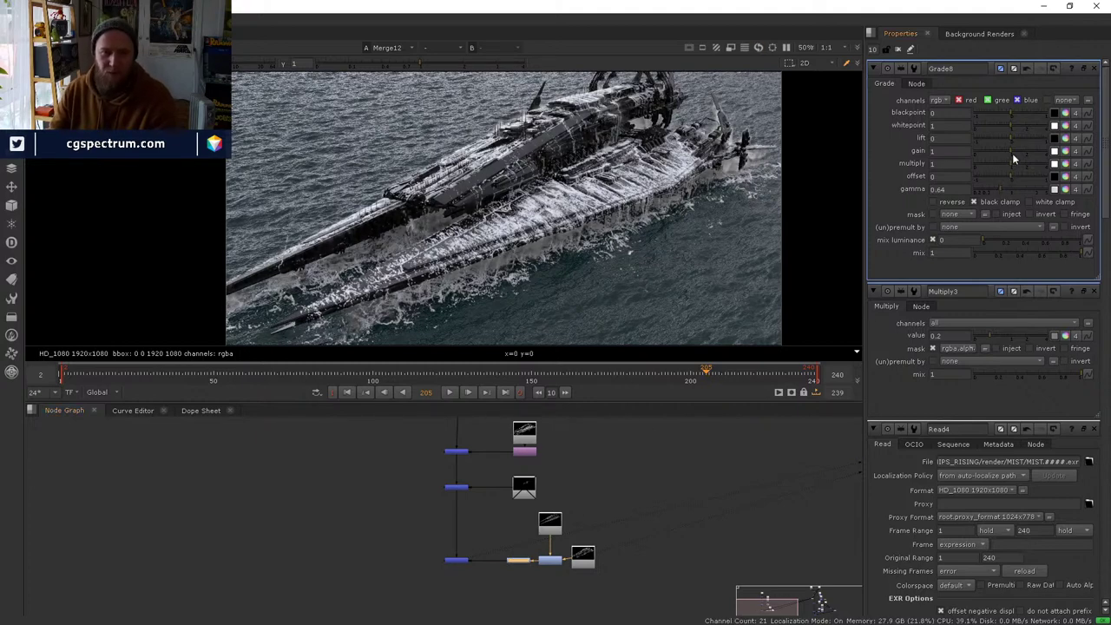
drag(1012, 153, 1020, 150)
click(1004, 189)
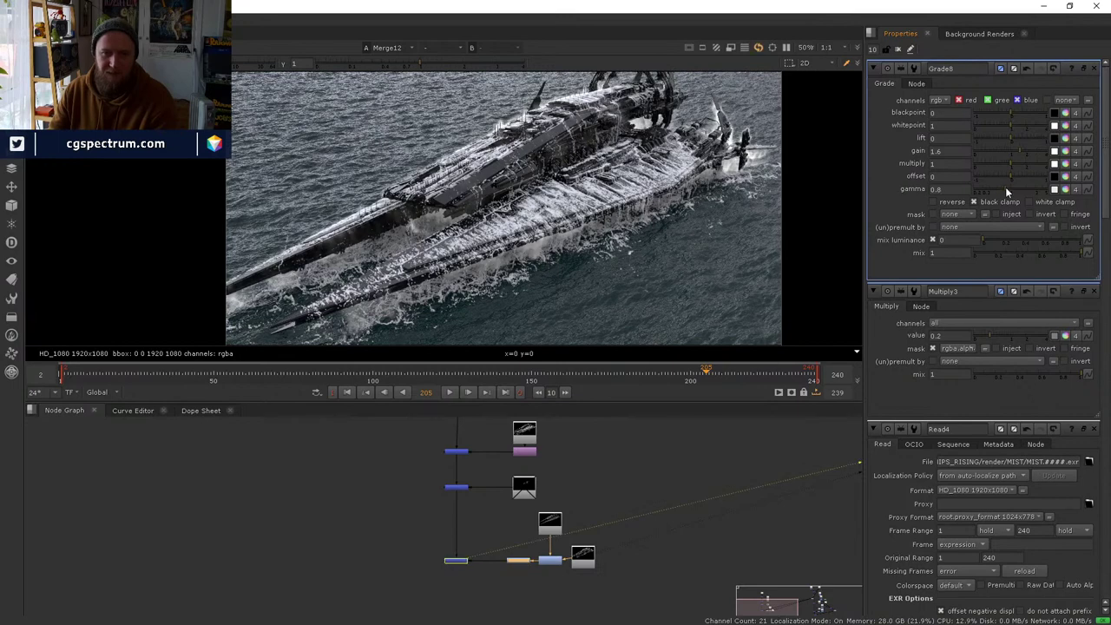
click(1002, 151)
click(1015, 189)
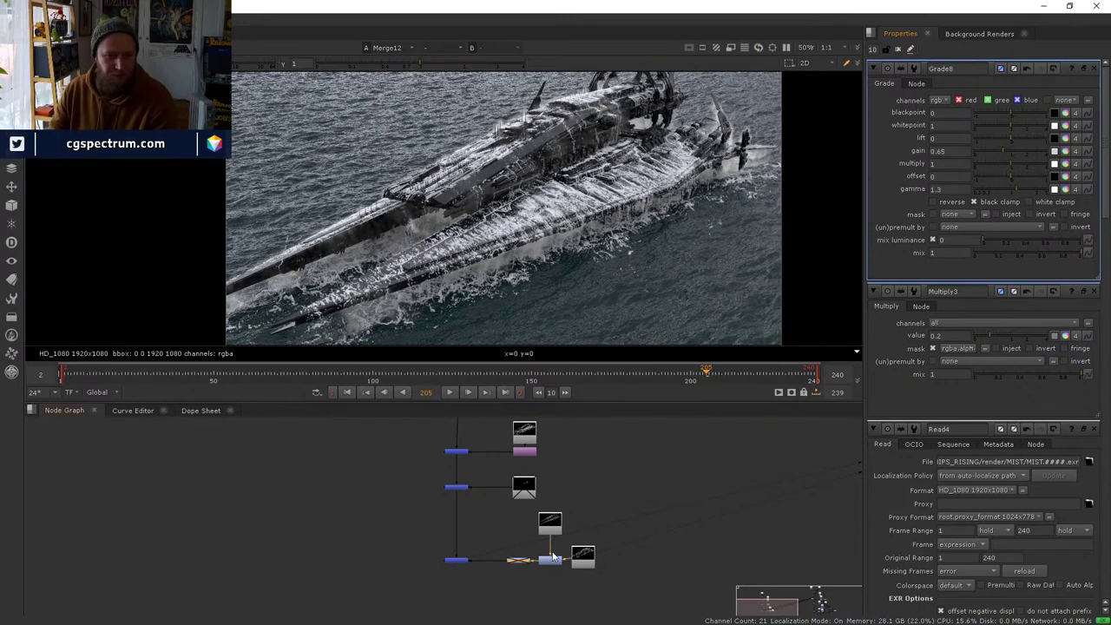
key(d)
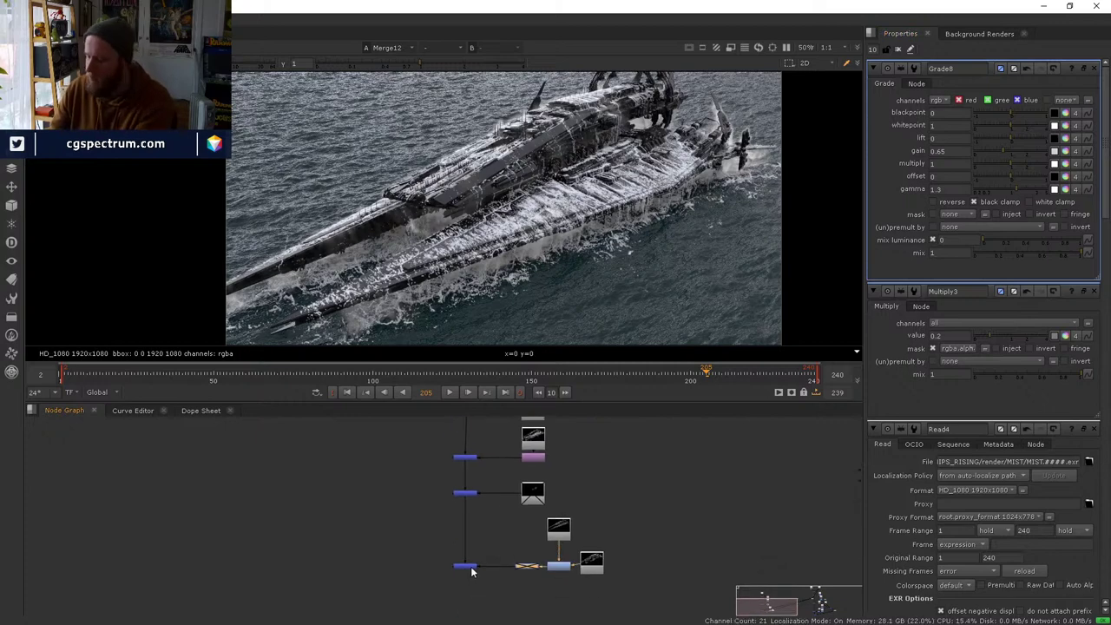
mouse_move(472, 512)
middle_down()
mouse_move(485, 541)
mouse_move(488, 514)
mouse_move(479, 523)
mouse_move(574, 531)
mouse_move(555, 577)
mouse_move(559, 538)
mouse_move(535, 602)
middle_up()
View the Merge9 ship-over-water result, then the Merge10 splash composite
scroll(409, 455, up, 3)
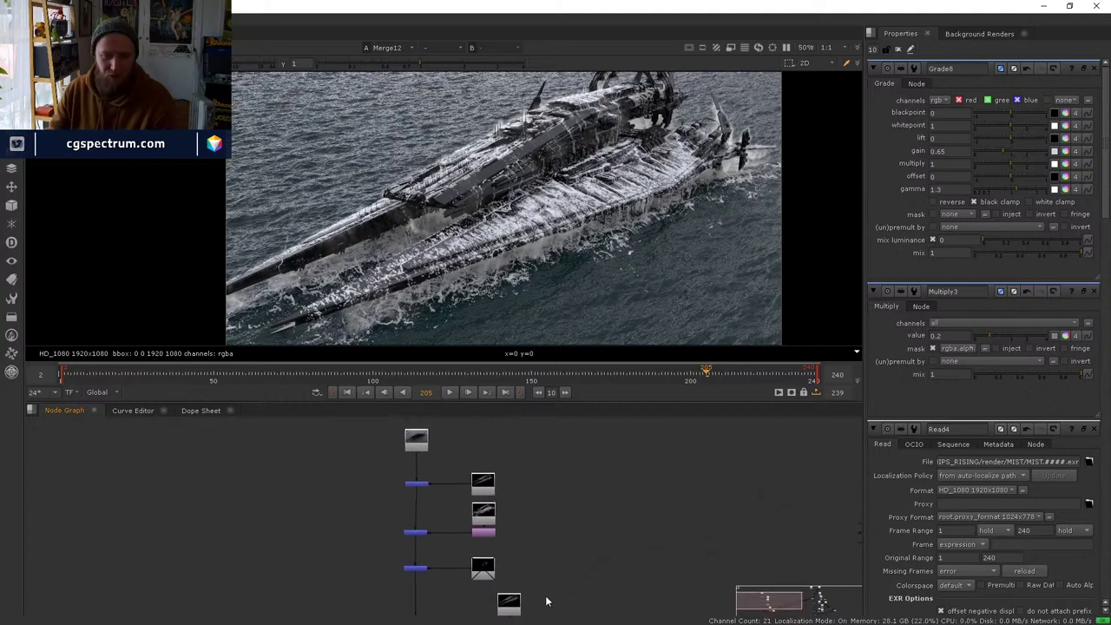
click(417, 444)
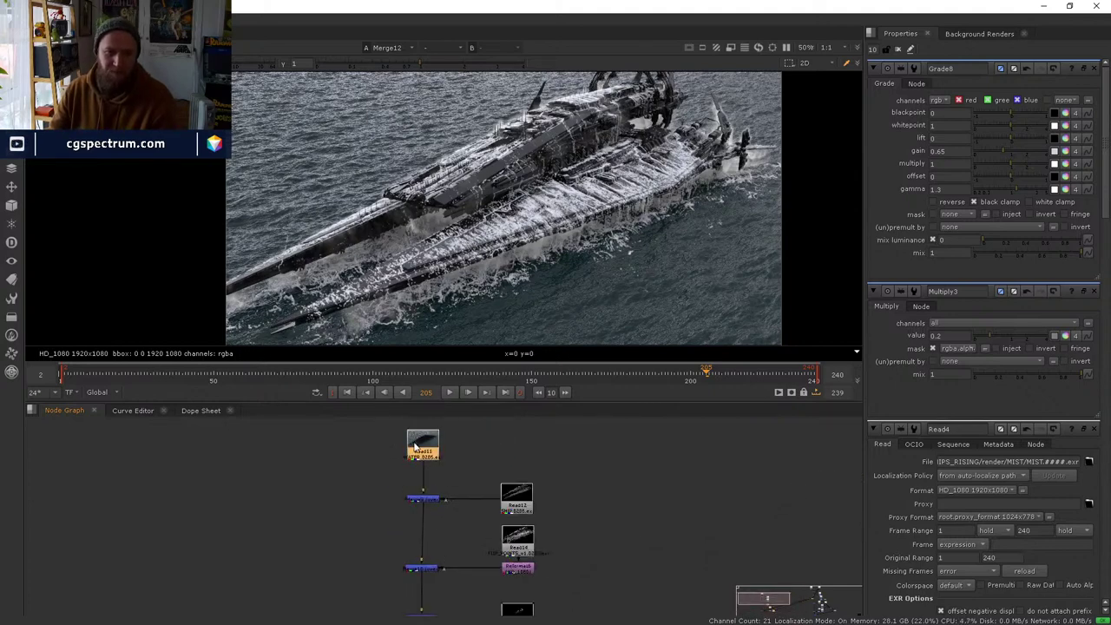
click(422, 498)
key(1)
middle_drag(482, 543, 479, 526)
click(420, 552)
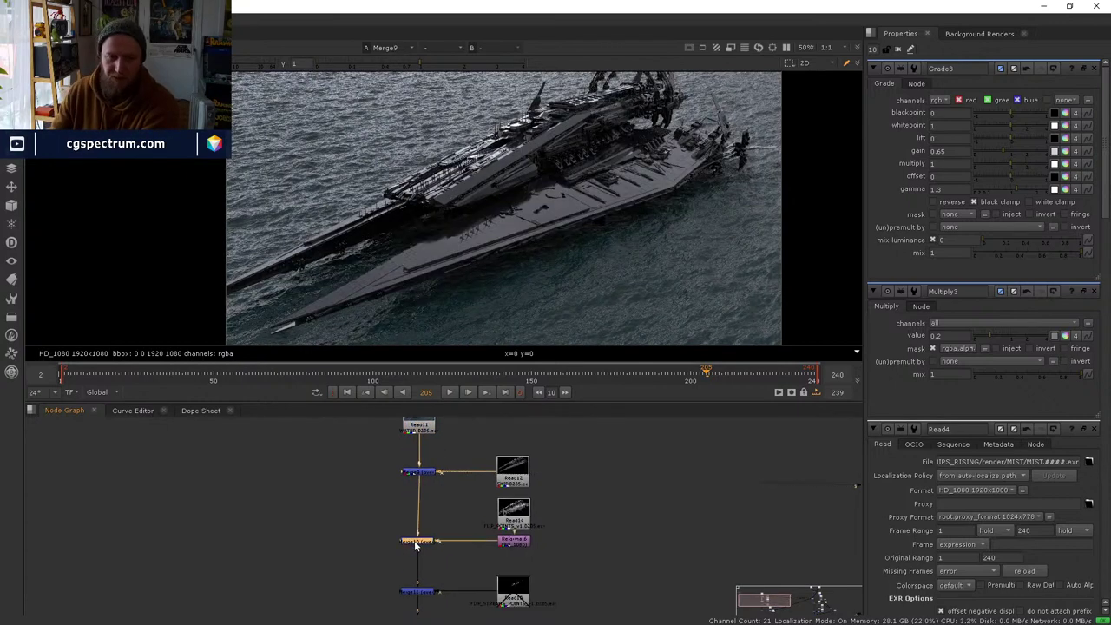
key(1)
View the bare Read12 ship render on black and open its read settings
scroll(444, 538, up, 3)
scroll(425, 464, down, 1)
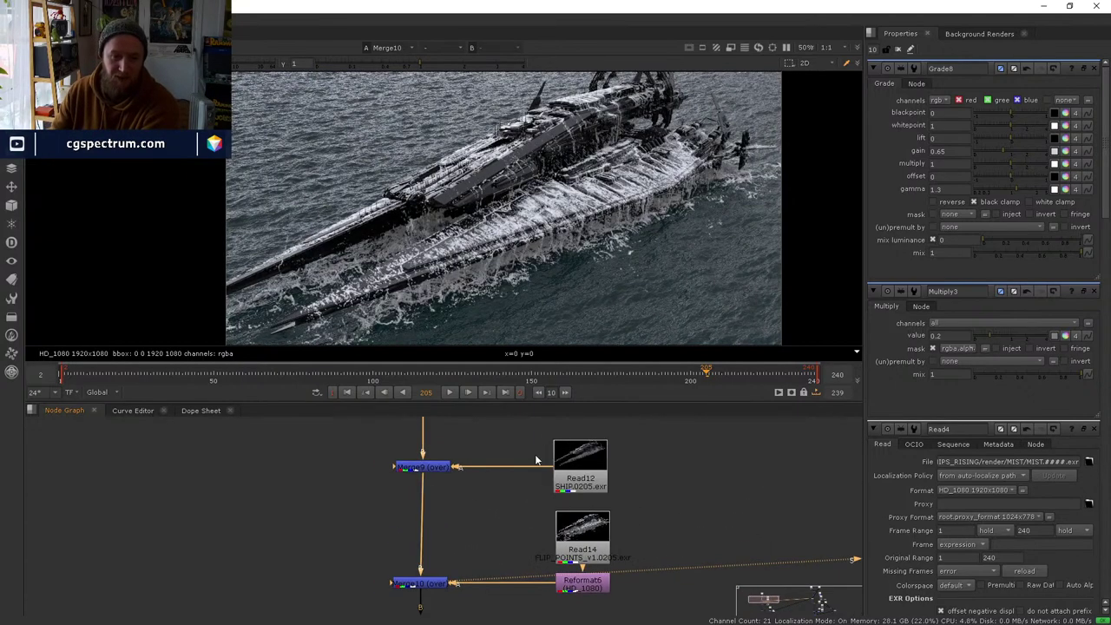
click(579, 460)
key(1)
click(497, 479)
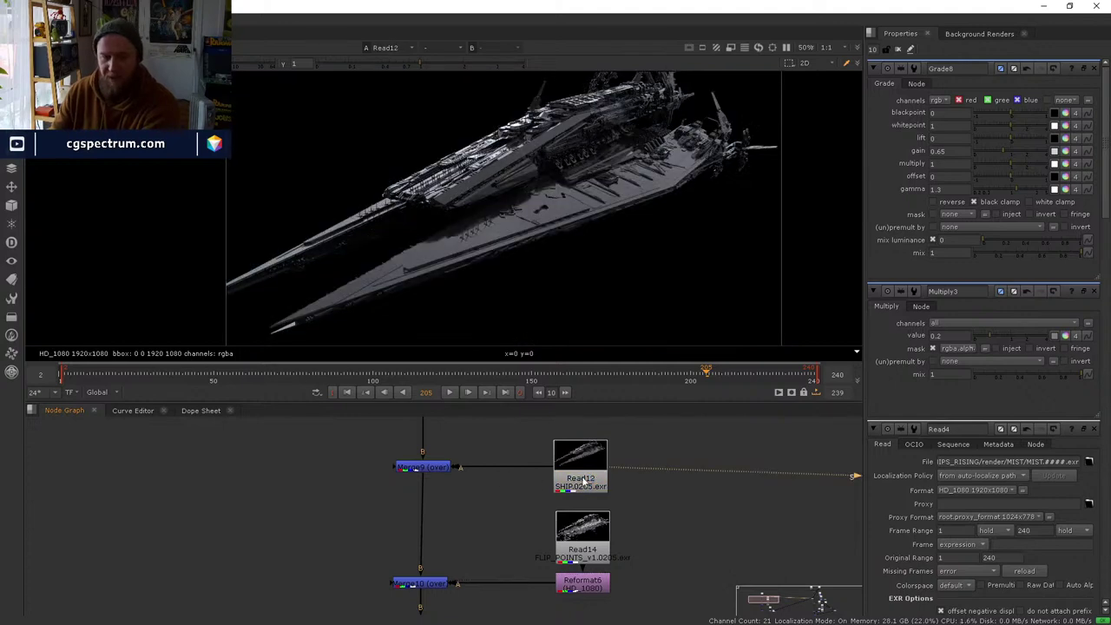
double_click(579, 477)
middle_drag(524, 474, 500, 538)
click(411, 532)
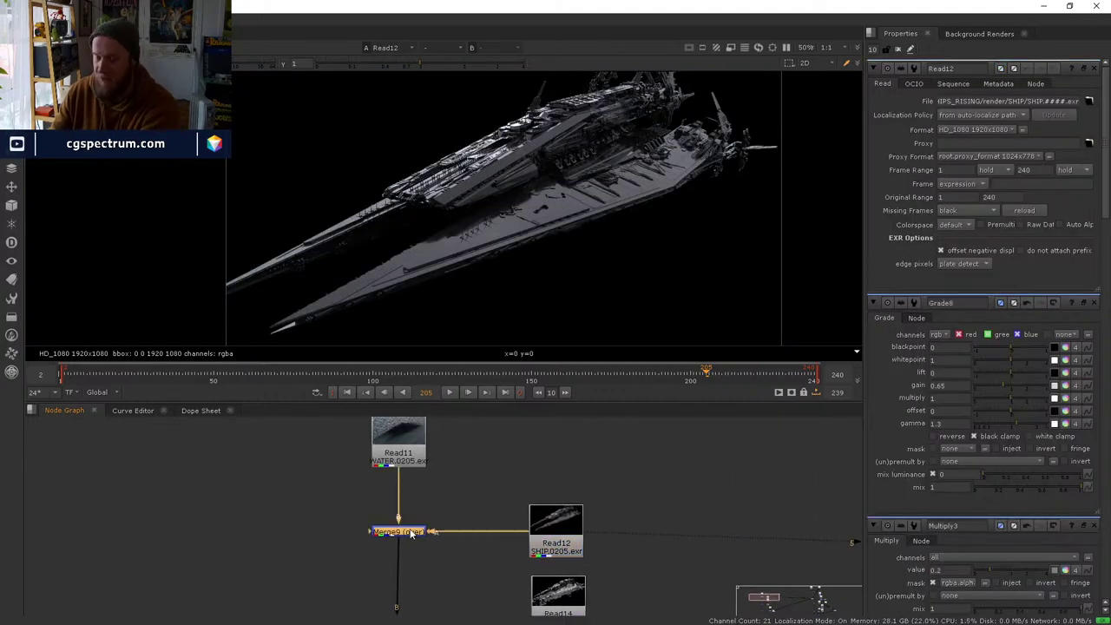
Try Merge9's plus and overlay blend modes, then set it back to over
key(1)
double_click(412, 532)
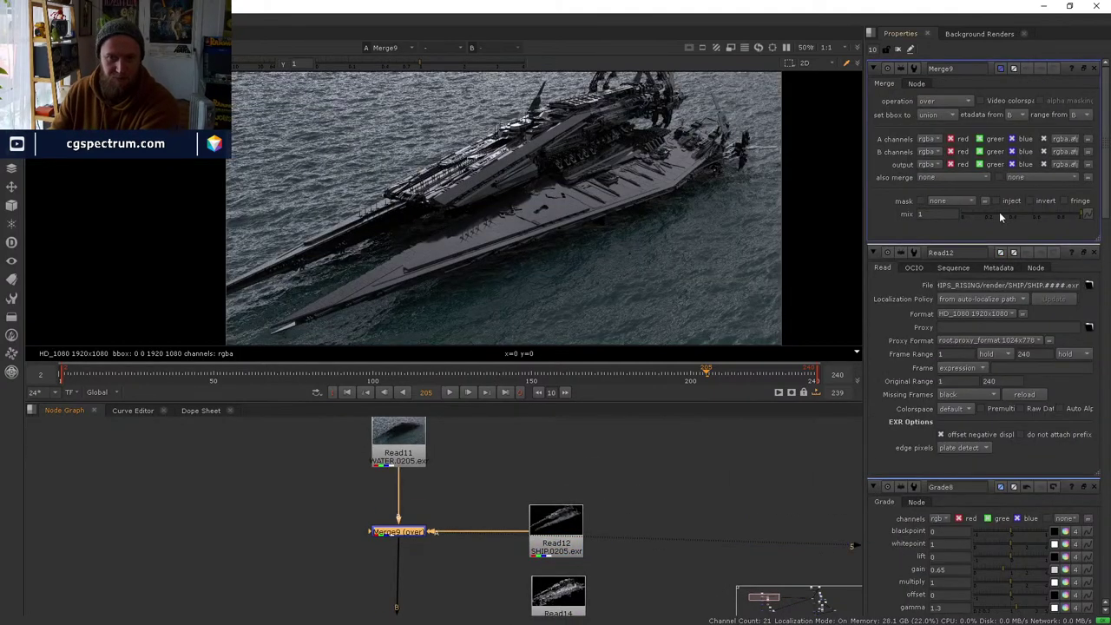
click(942, 102)
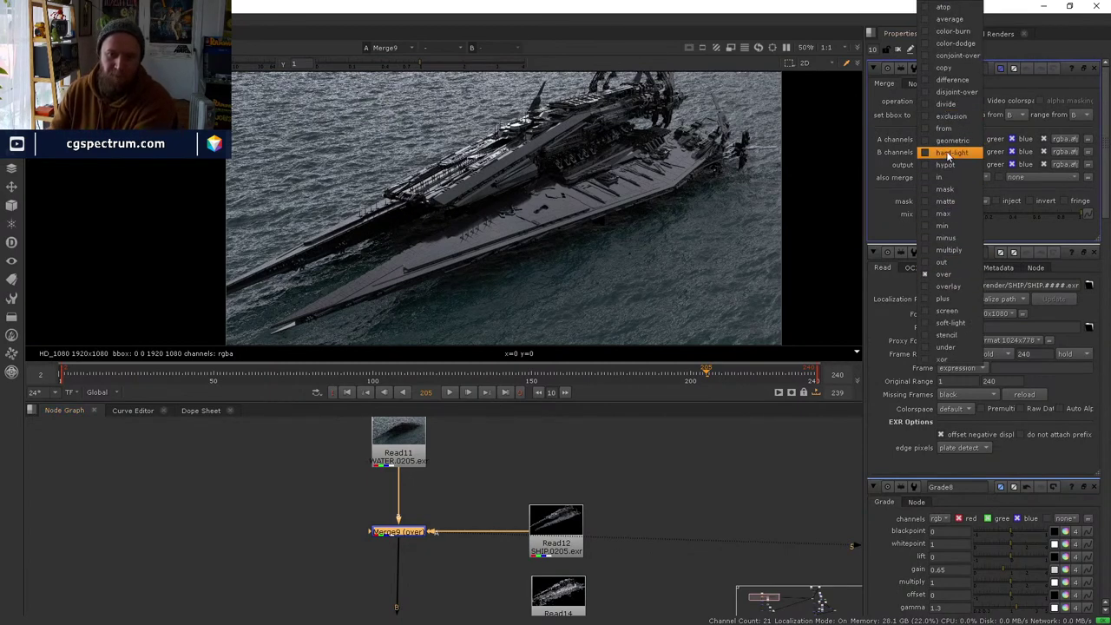
click(943, 298)
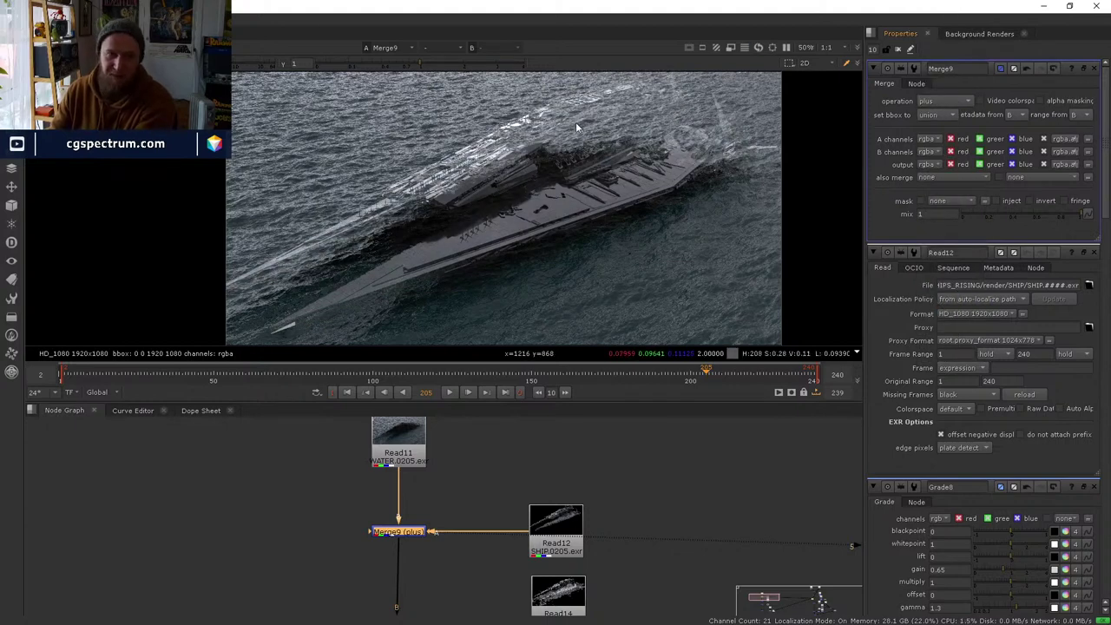
scroll(581, 118, up, 1)
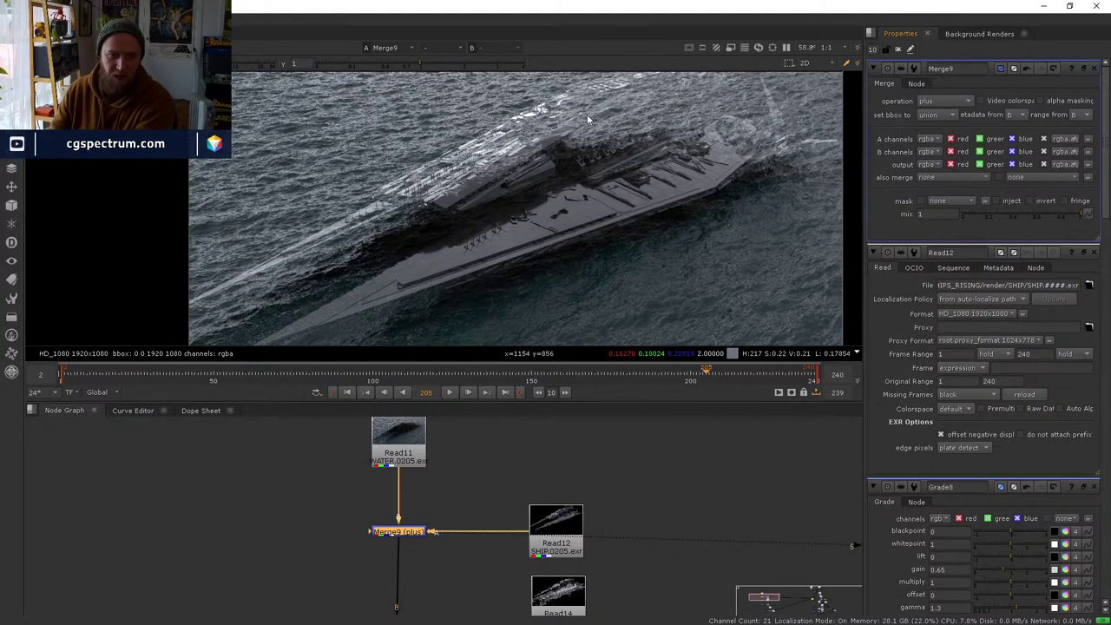
click(939, 100)
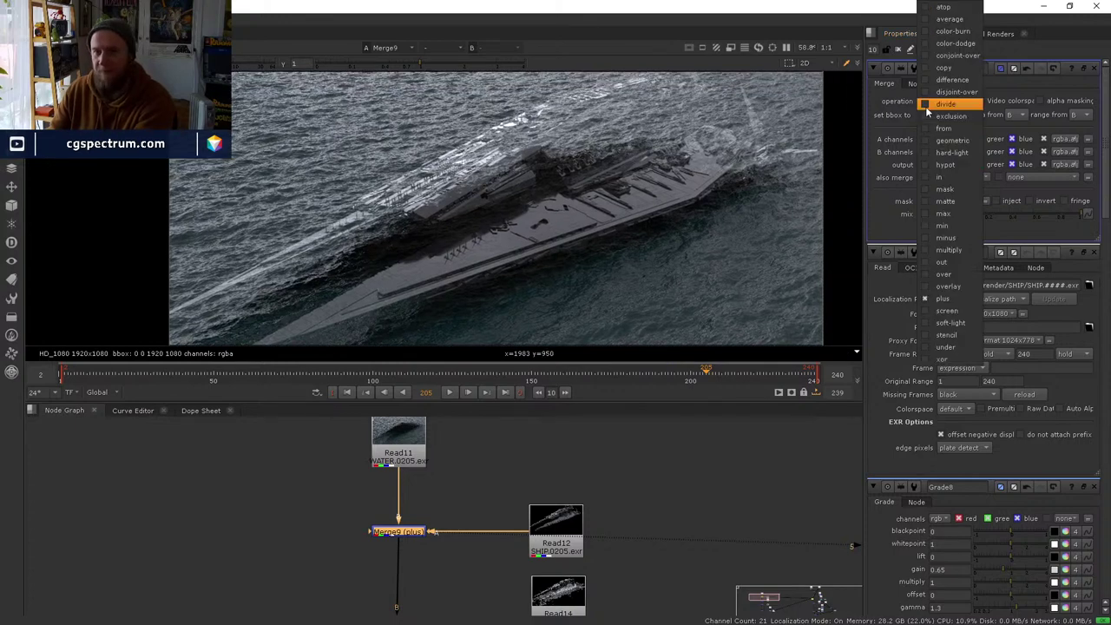
click(948, 285)
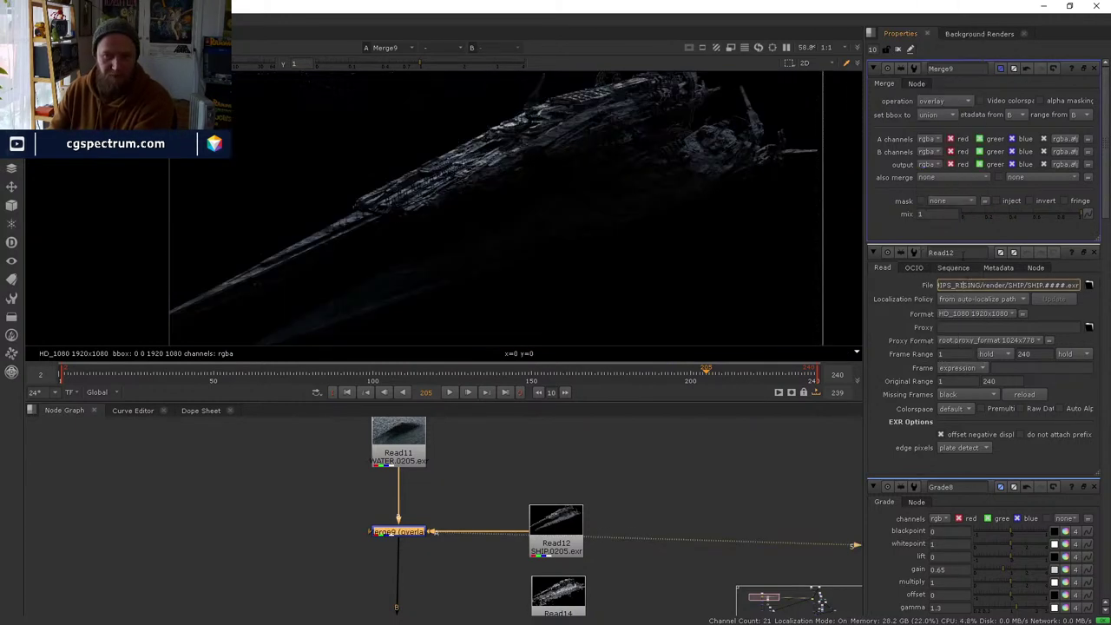
click(942, 100)
click(922, 262)
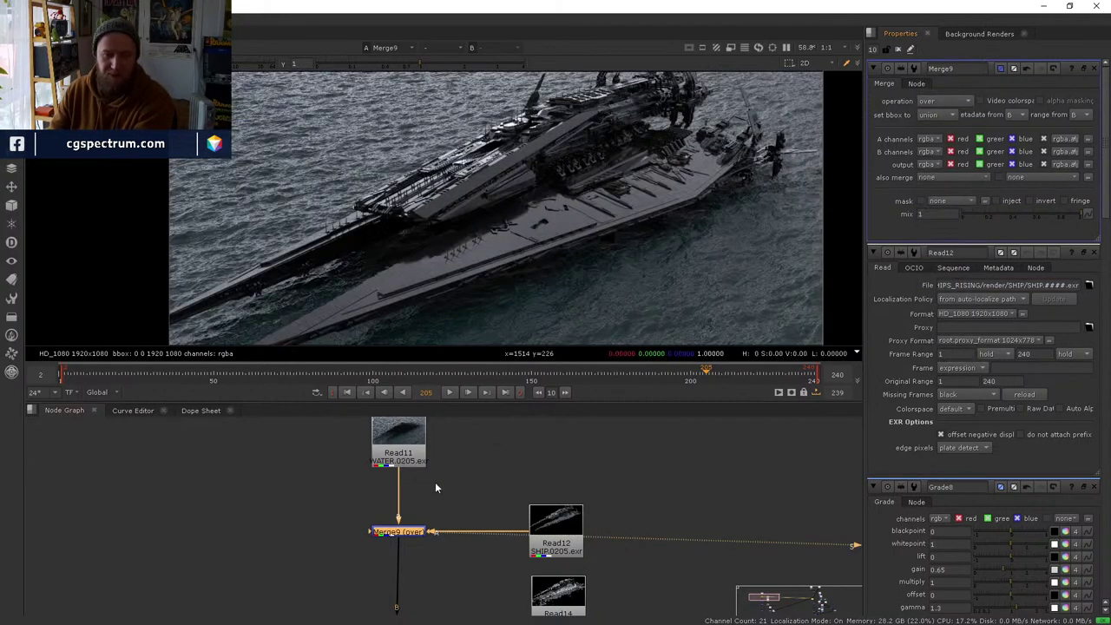
View the Merge10 splash composite, then the final Merge12 composite
click(420, 547)
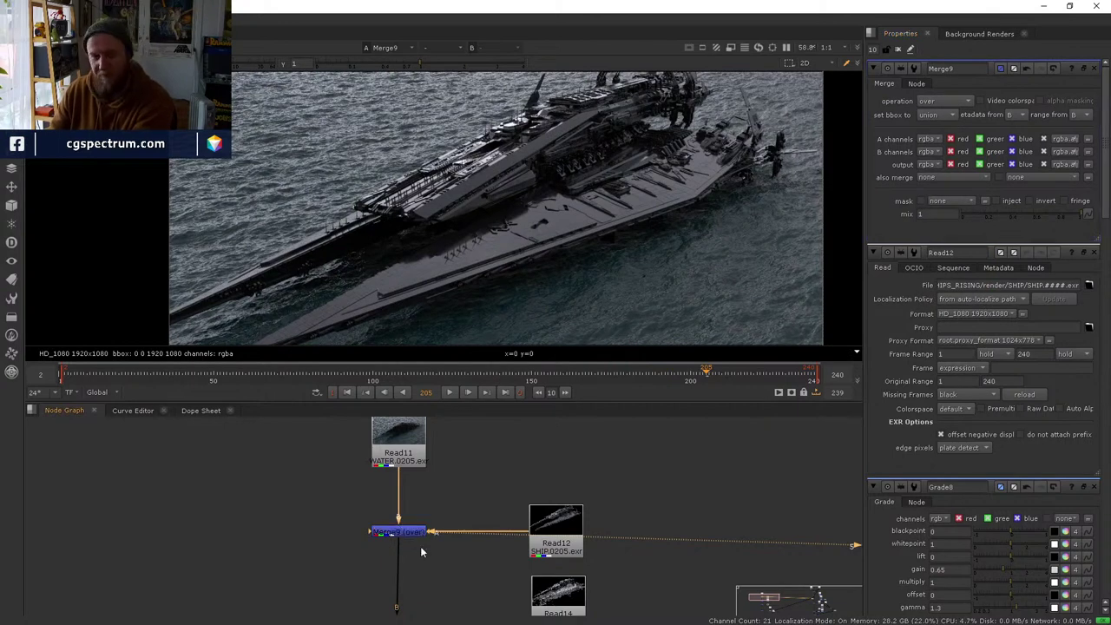
scroll(420, 545, down, 3)
click(425, 529)
key(1)
scroll(452, 547, down, 2)
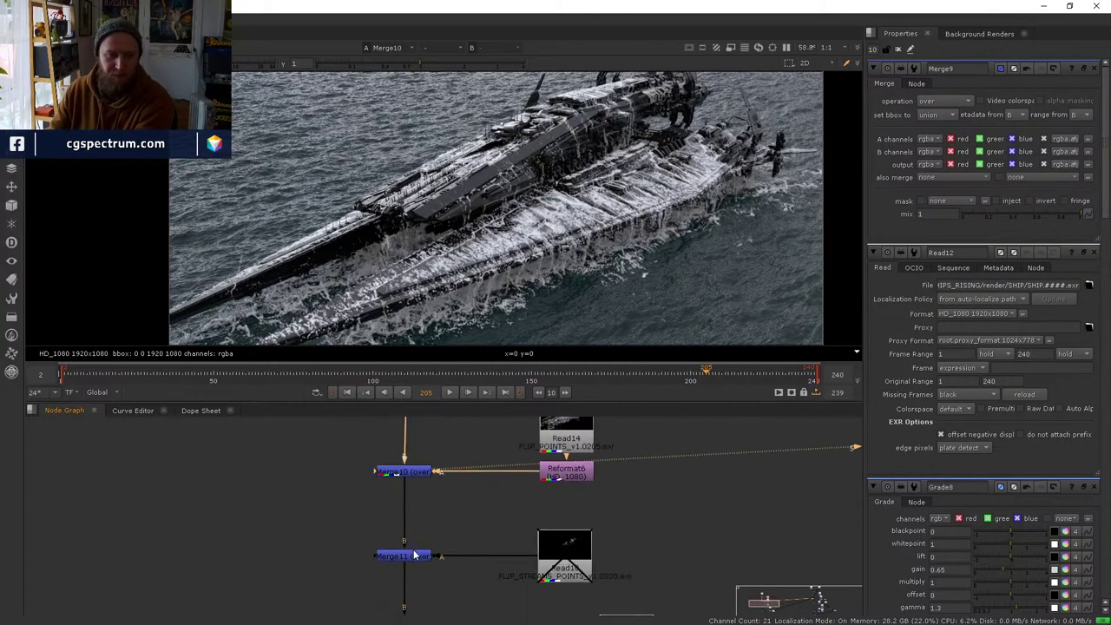
scroll(431, 550, down, 3)
click(417, 549)
key(1)
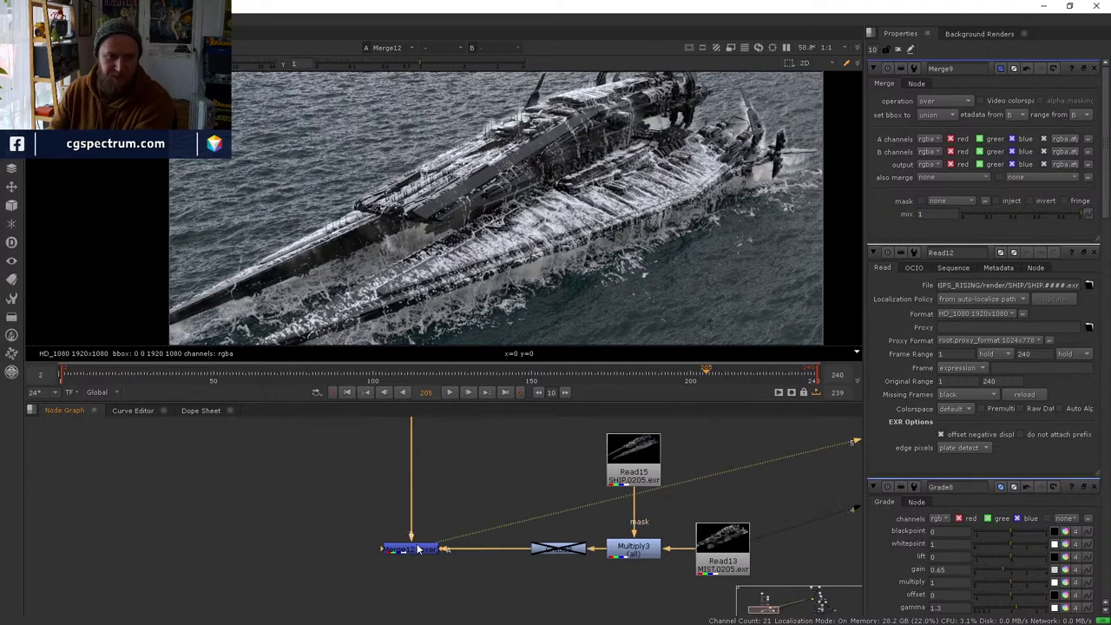
Toggle Grade8 on the mist layer to compare the composite with and without it
click(554, 550)
key(d)
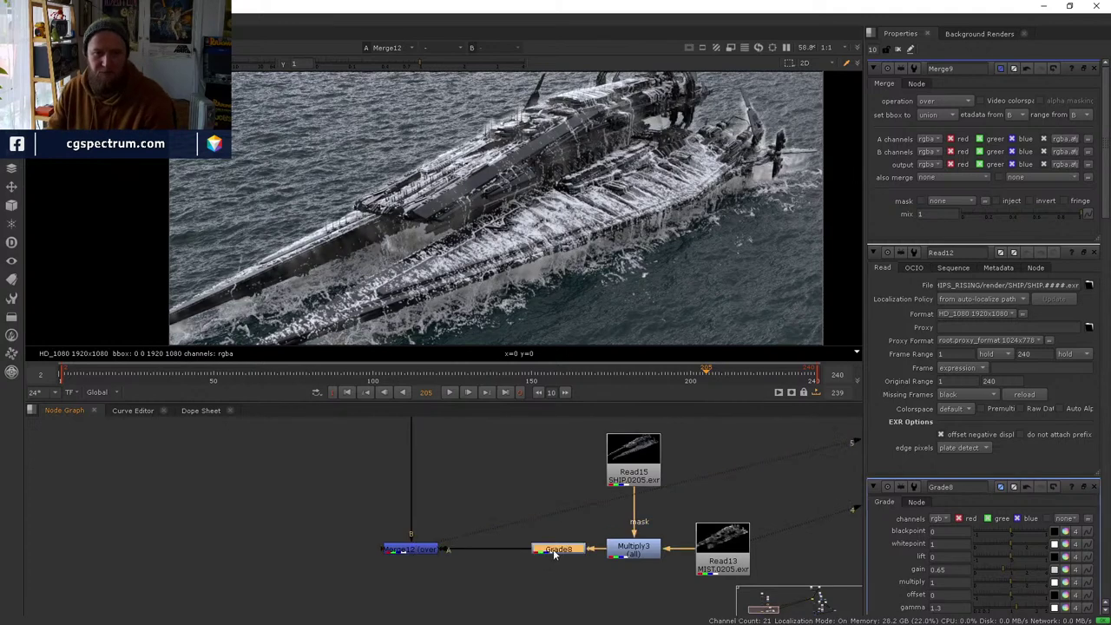
scroll(525, 524, up, 3)
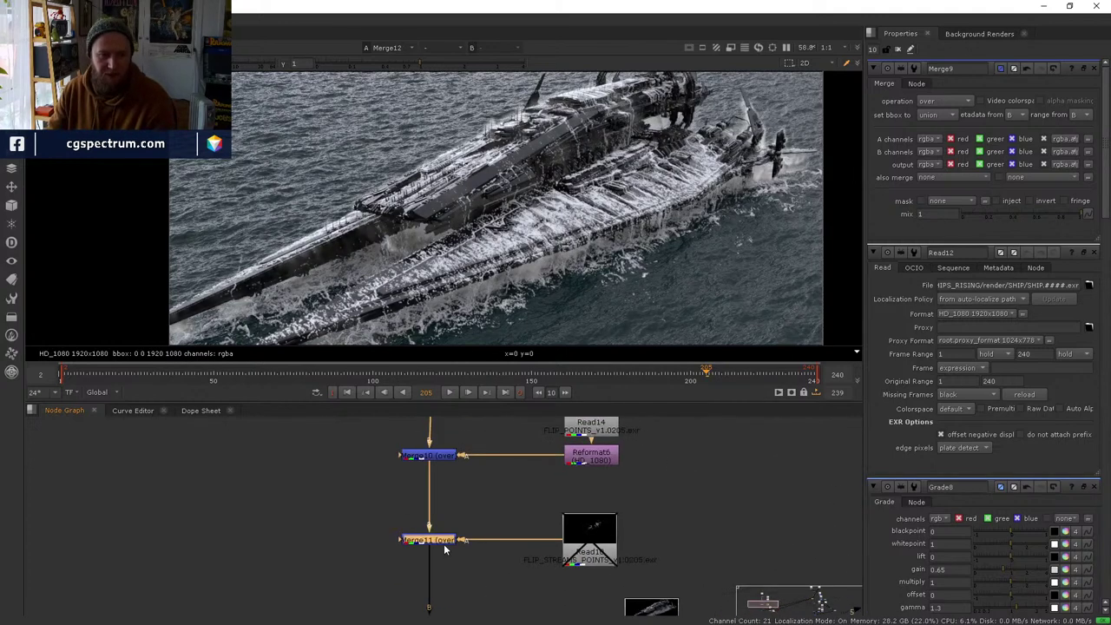
scroll(470, 537, down, 3)
Add Grade9 after Reformat6's FLIP points with gain 0.95 and gamma 0.68, then scrub back
click(424, 585)
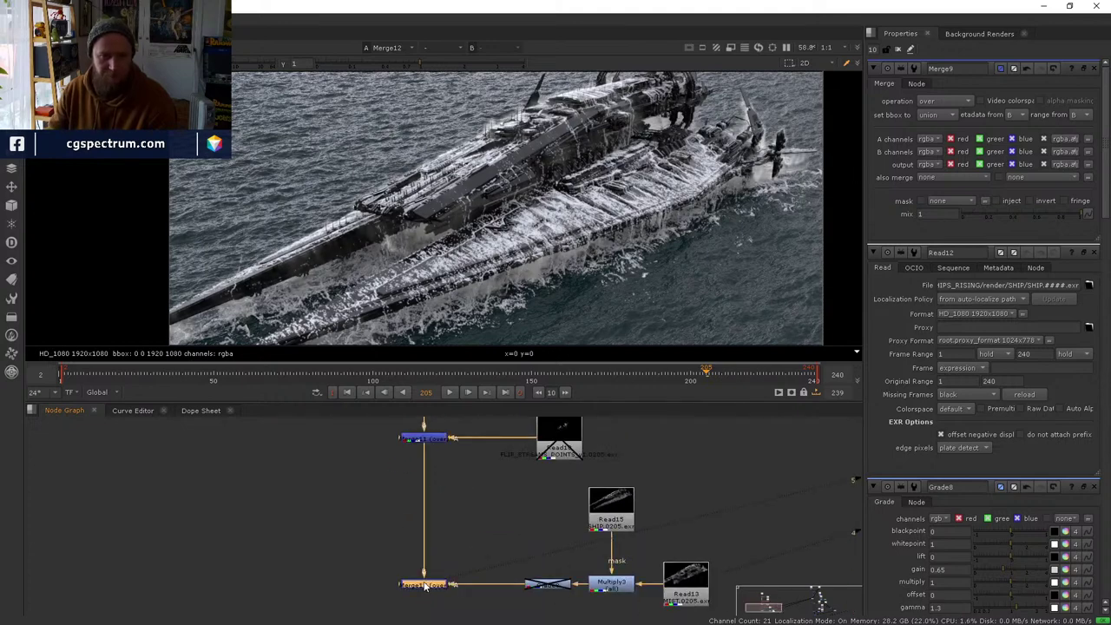
scroll(459, 566, up, 3)
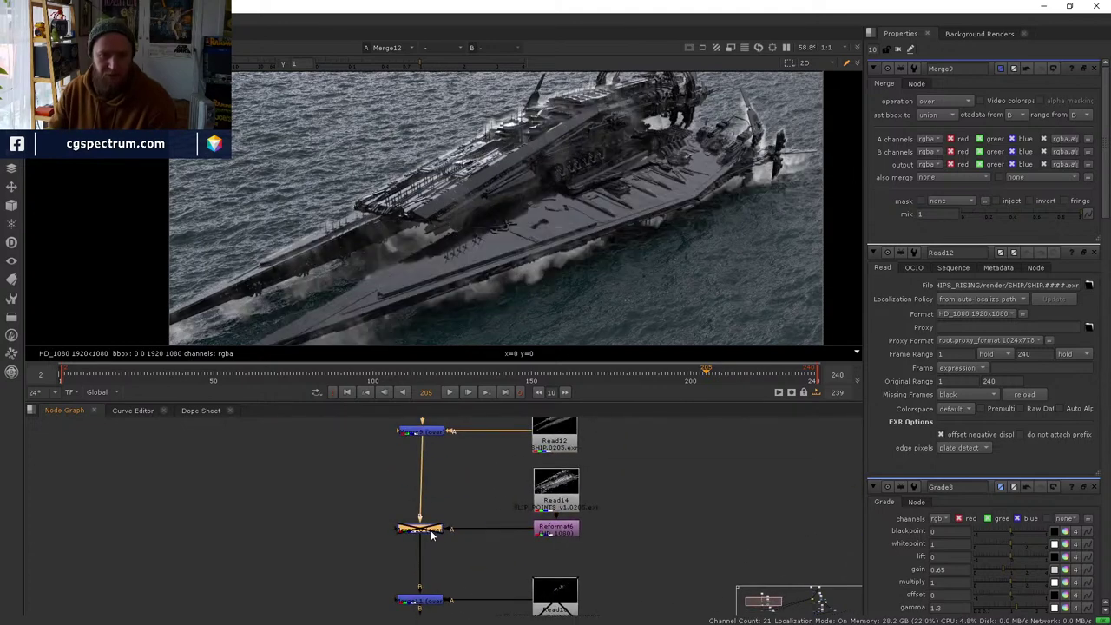
click(556, 532)
key(g)
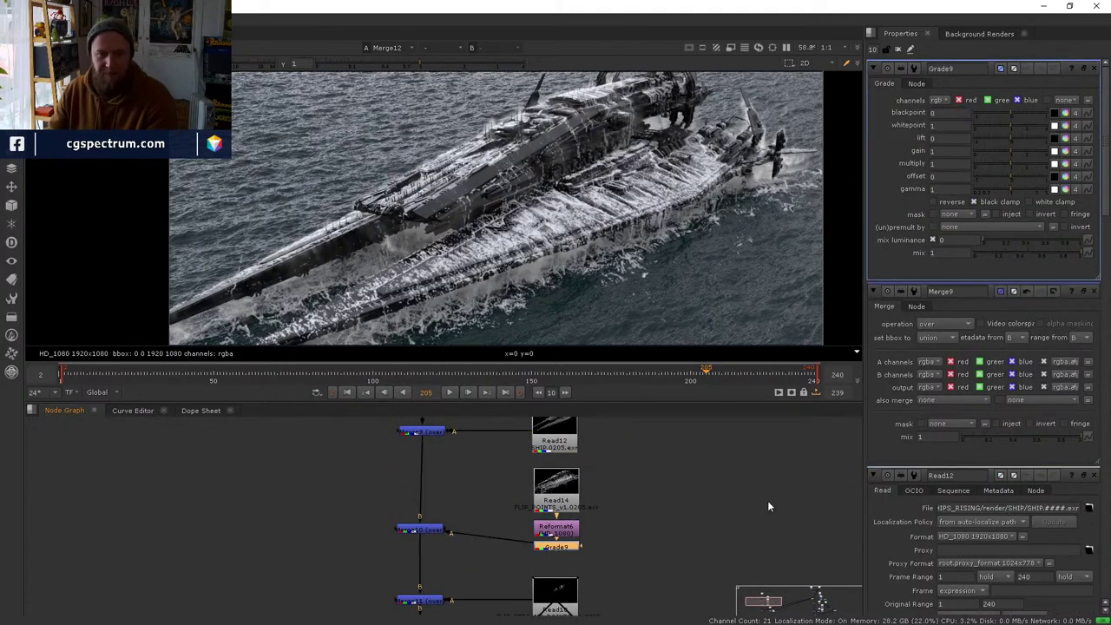
click(1001, 188)
click(1010, 151)
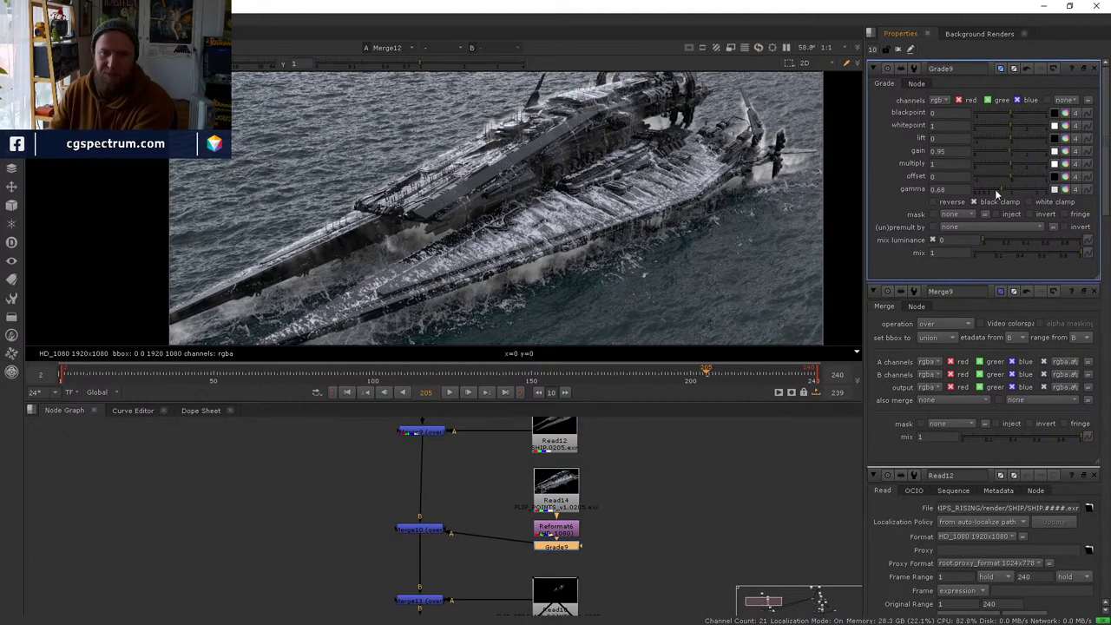
click(998, 189)
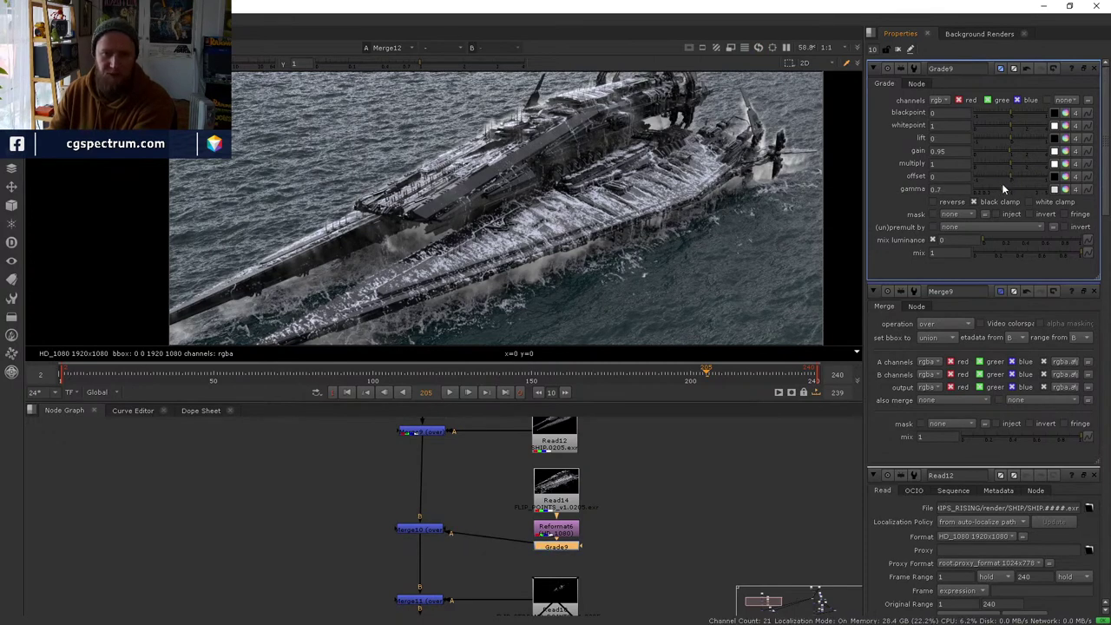
scroll(684, 235, down, 2)
middle_drag(681, 239, 667, 224)
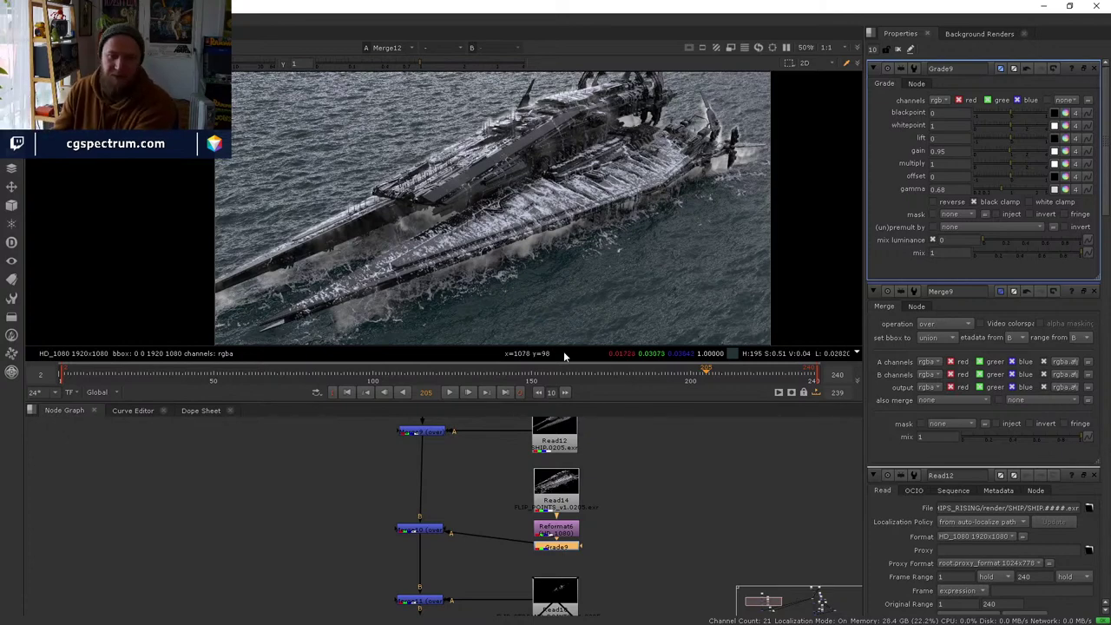
mouse_move(777, 373)
mouse_down()
mouse_move(743, 354)
mouse_move(648, 382)
mouse_move(795, 375)
mouse_up()
Return to Houdini's /obj level, deselect the water, and start a cam1 live render
click(1044, 7)
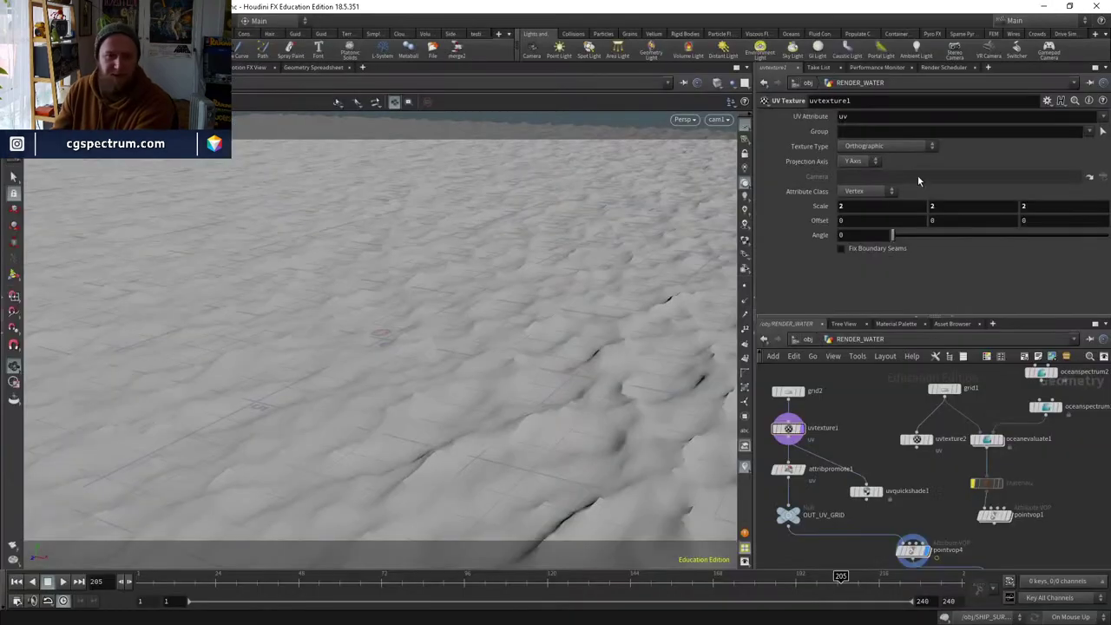
middle_drag(786, 492, 803, 478)
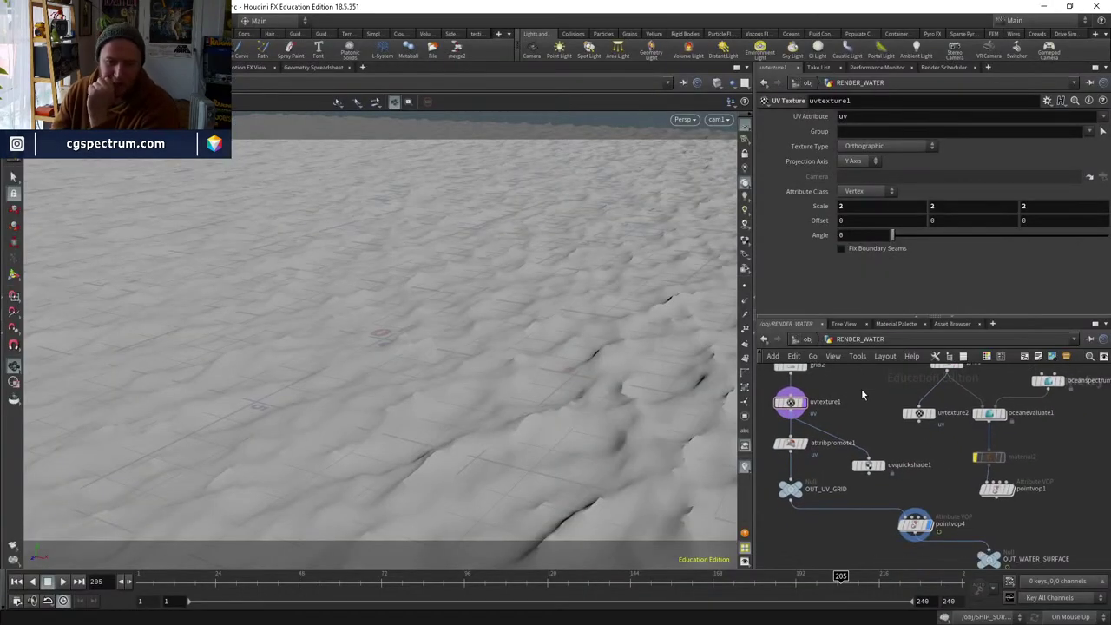
scroll(861, 388, up, 3)
mouse_move(846, 439)
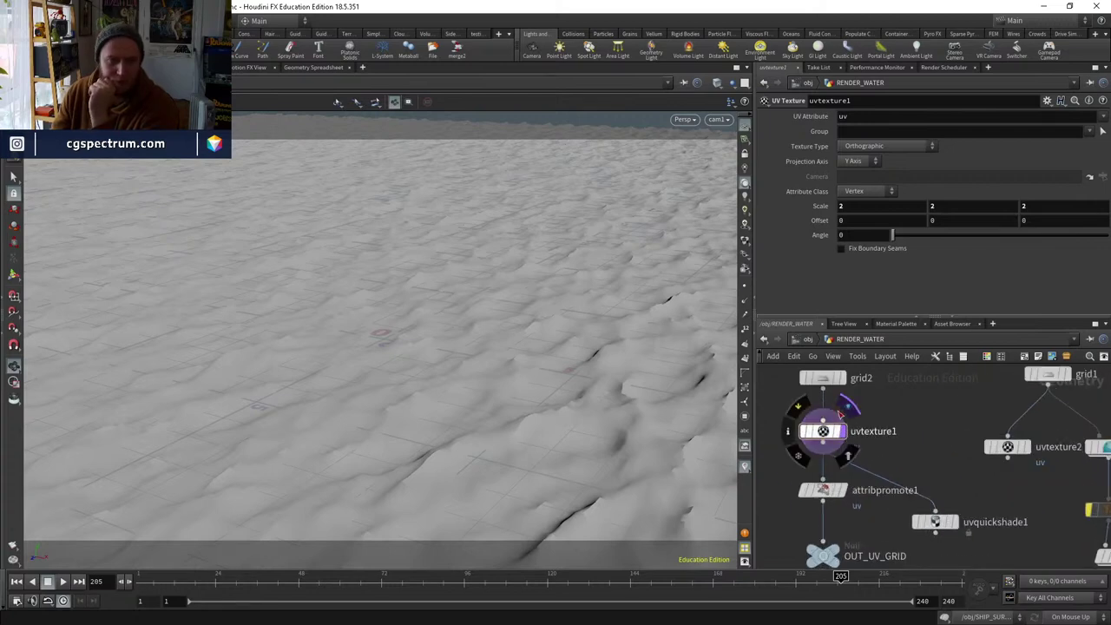
click(808, 338)
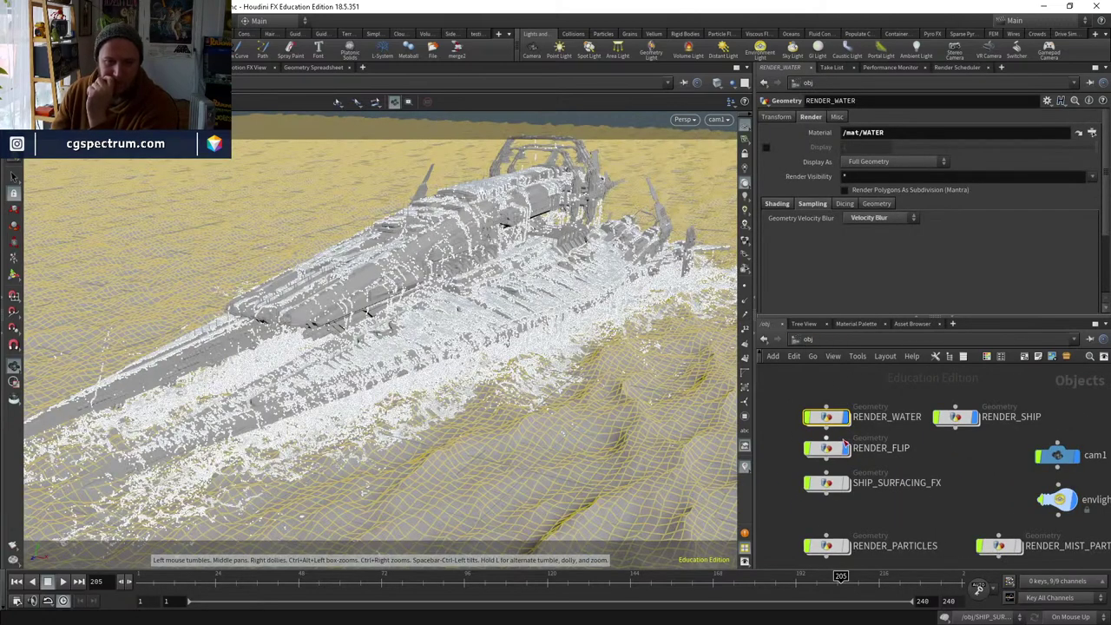
mouse_move(838, 449)
click(931, 457)
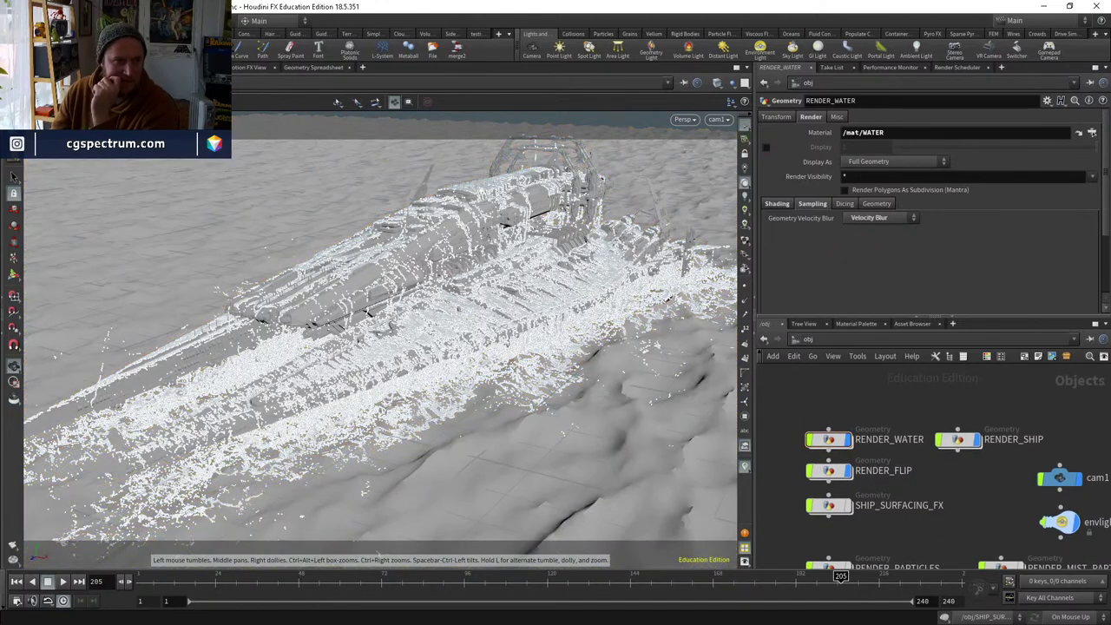
click(173, 67)
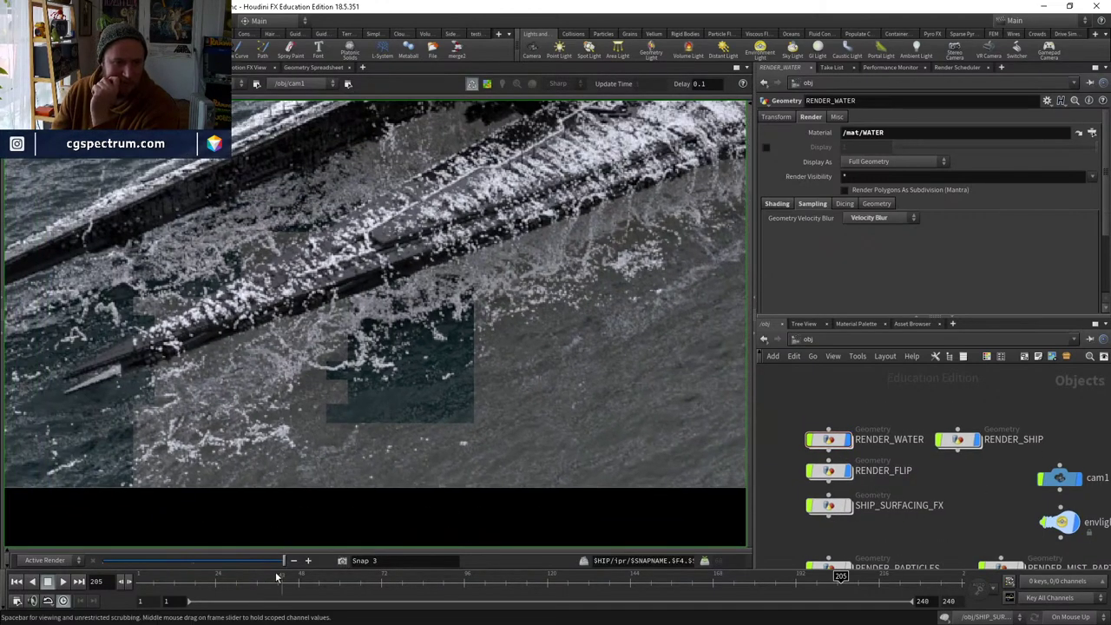
Compare the cam1 live render against the earlier Snap 1 snapshot
drag(282, 560, 102, 560)
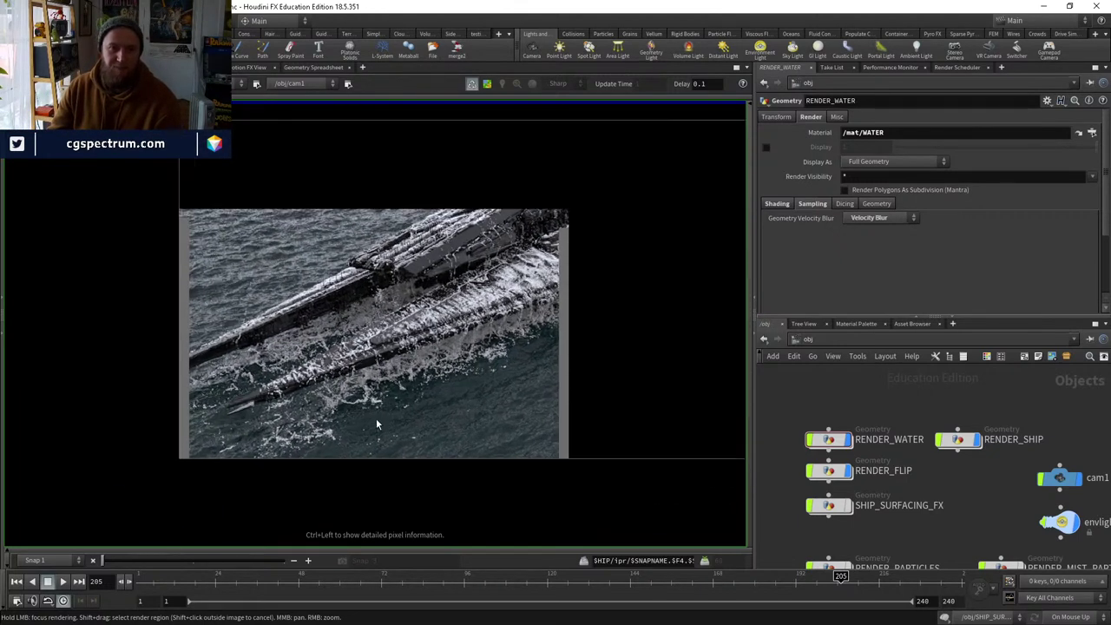
scroll(380, 383, up, 2)
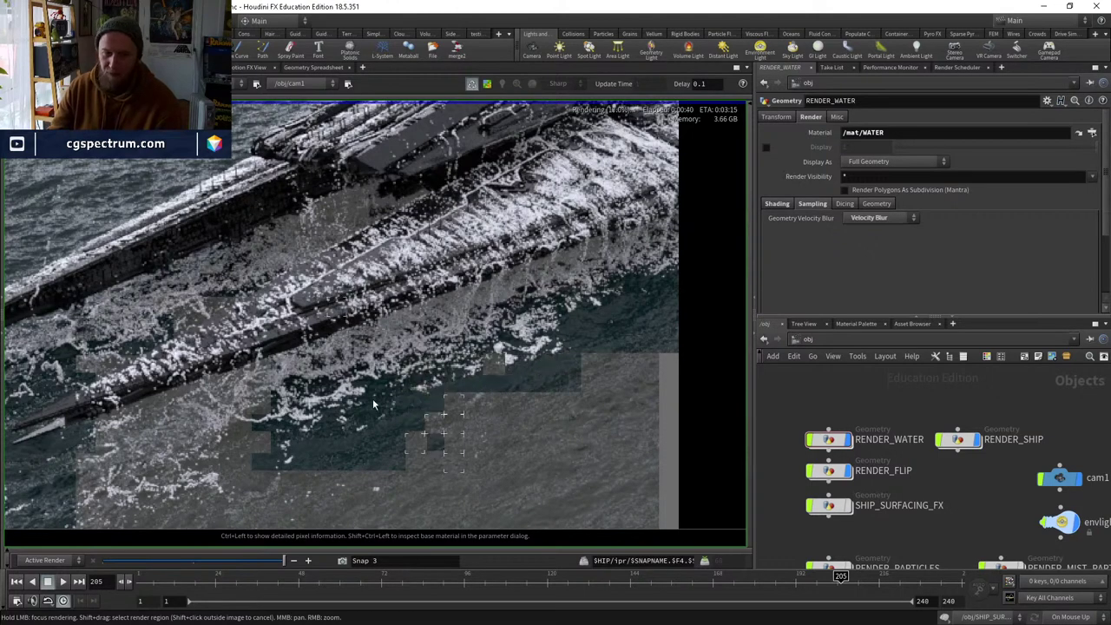
mouse_move(284, 560)
mouse_down()
mouse_move(96, 563)
mouse_move(293, 559)
mouse_up()
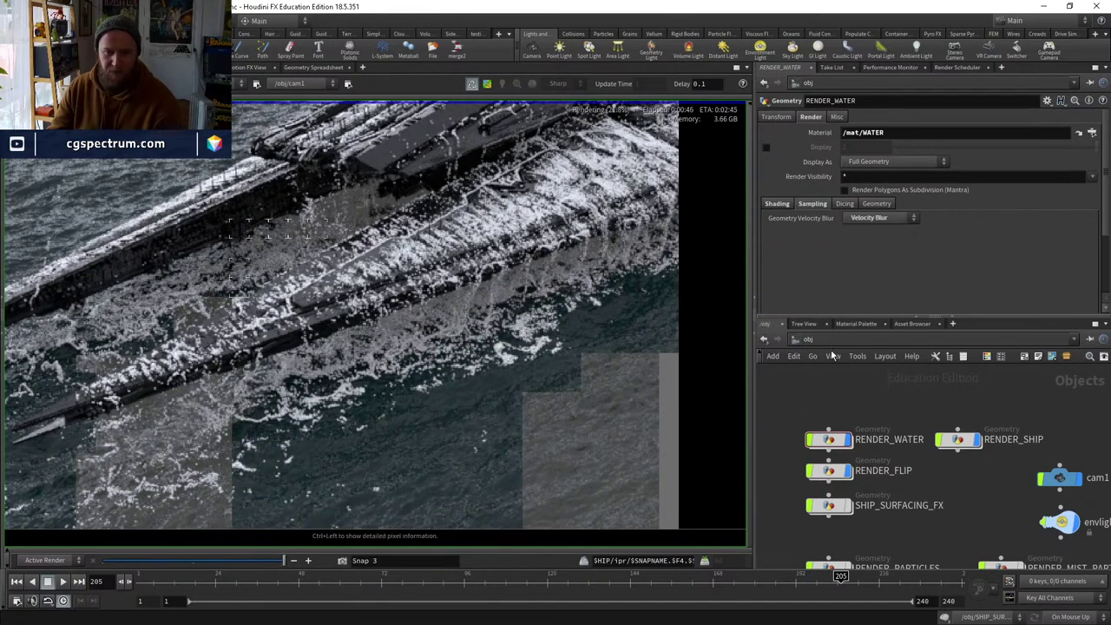
Set the WATER shader's displacement Effect Scale to 0.9, then return to /obj
click(1077, 135)
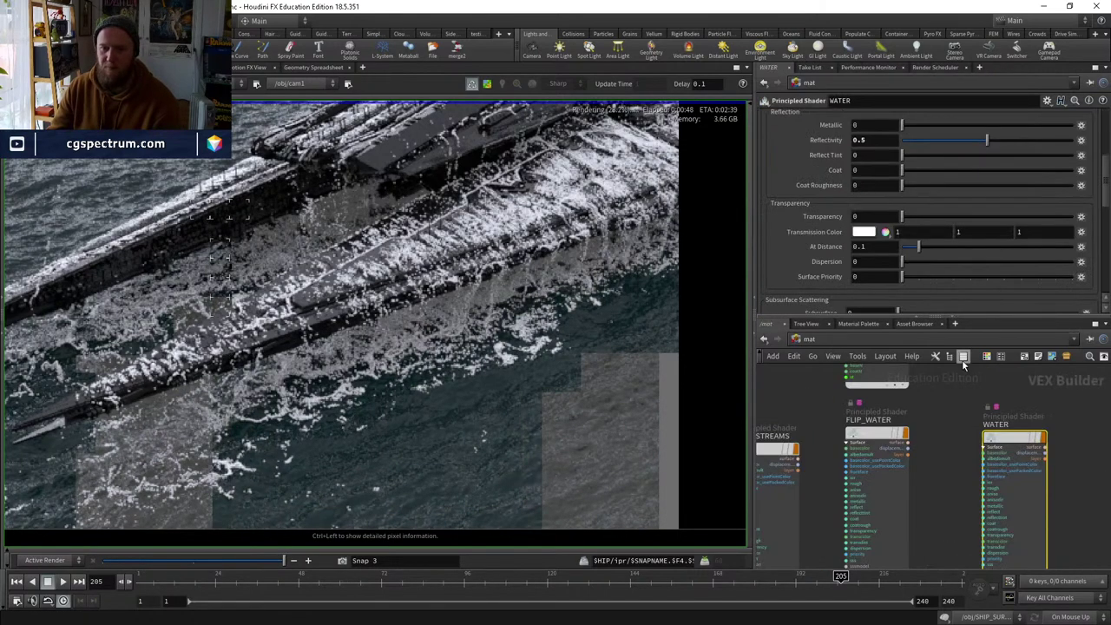
scroll(842, 201, down, 3)
scroll(841, 201, up, 5)
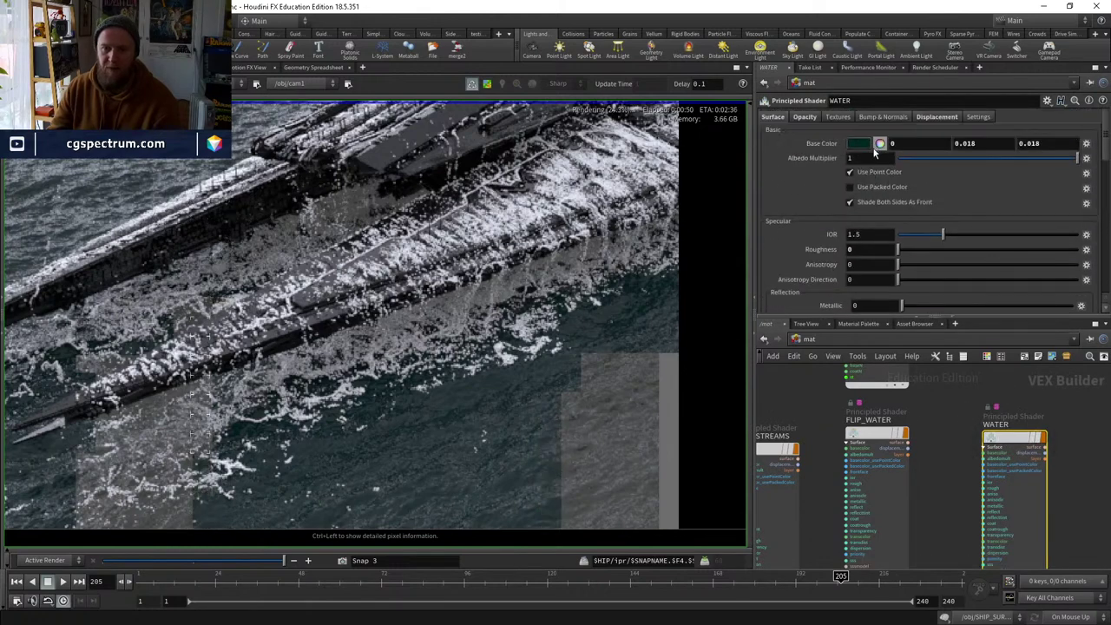
click(929, 109)
scroll(852, 230, down, 3)
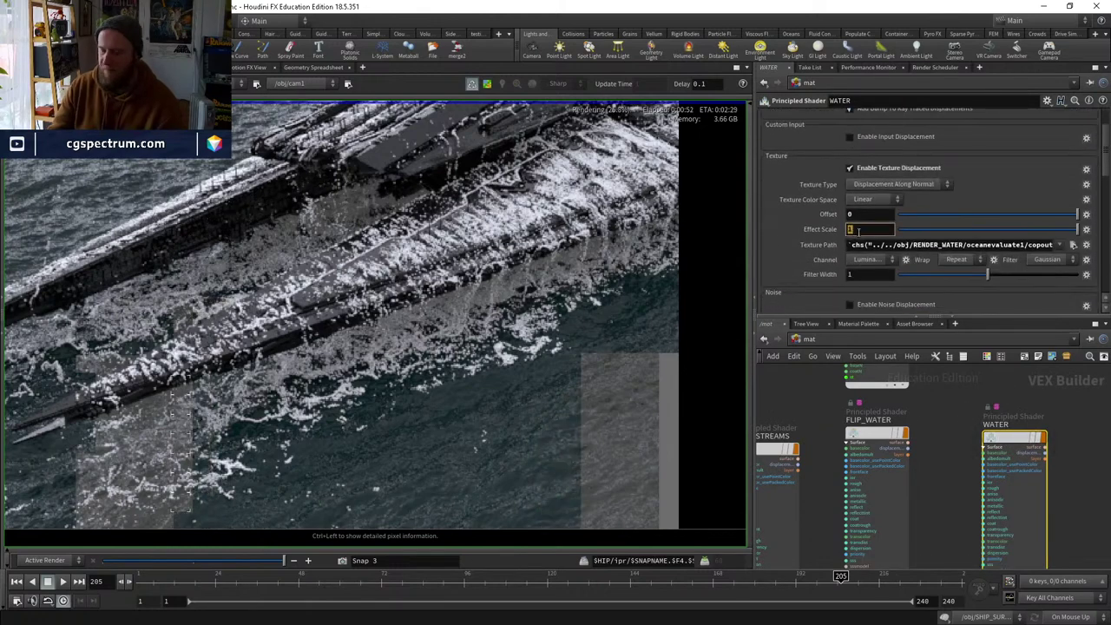
double_click(852, 230)
text(.9)
key(Return)
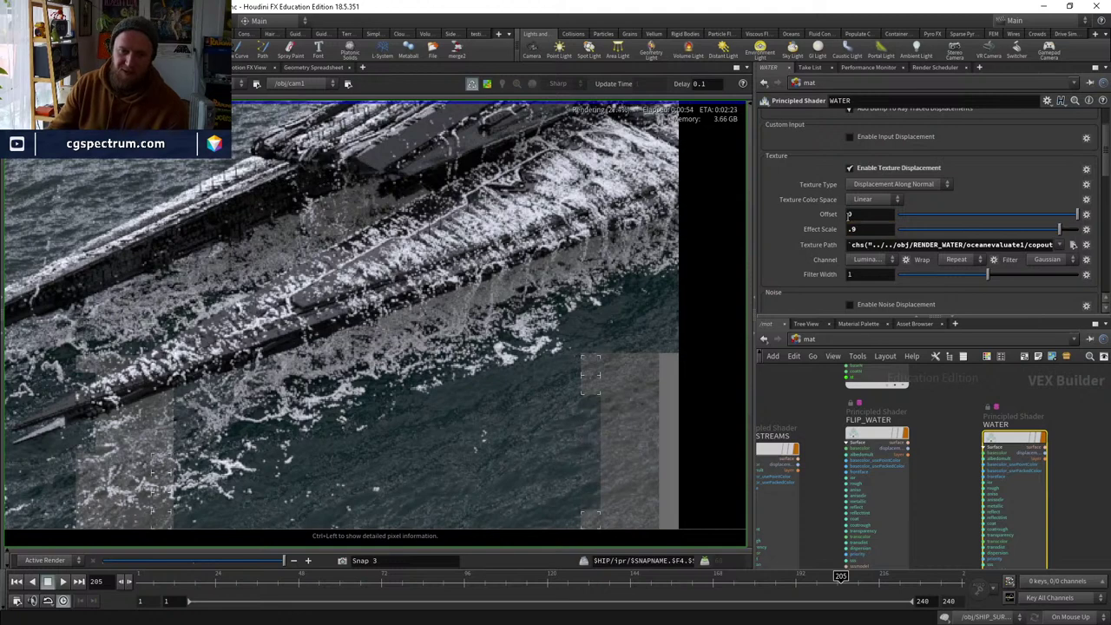
click(342, 561)
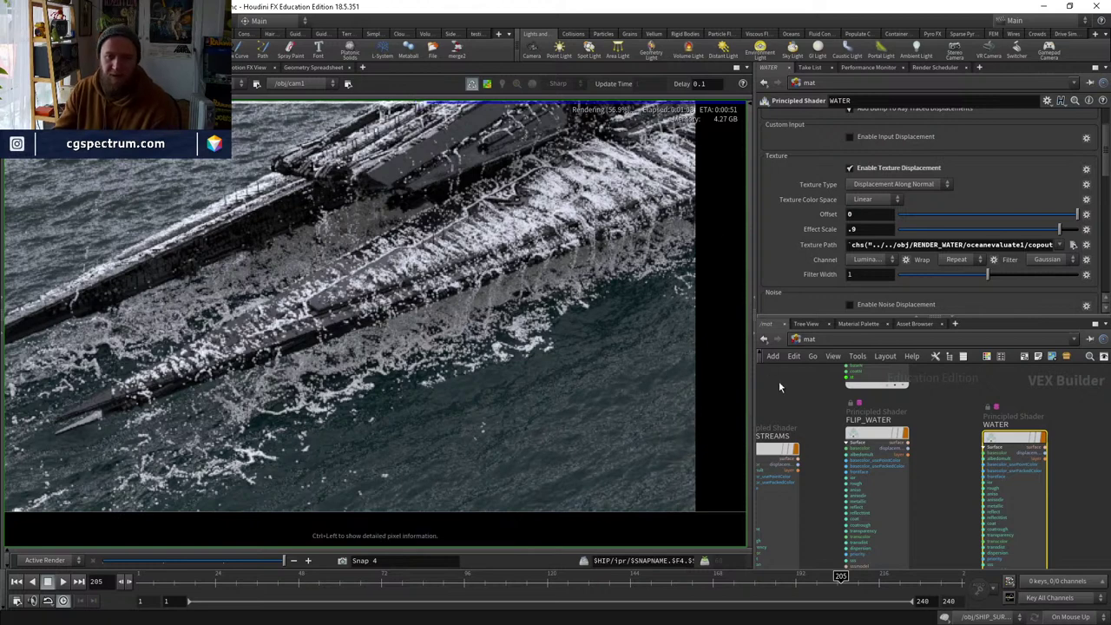
click(824, 341)
click(845, 392)
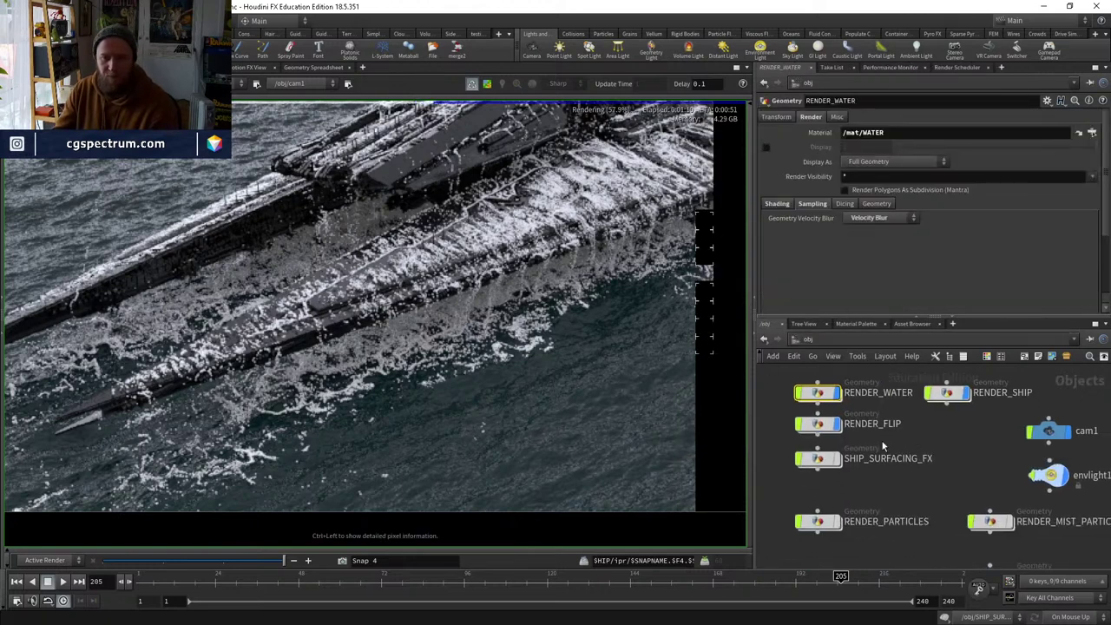
Enter SHIP_SURFACING_FX and inspect the WATER_VDB nodes and attribwrangle10's info
click(817, 460)
double_click(818, 460)
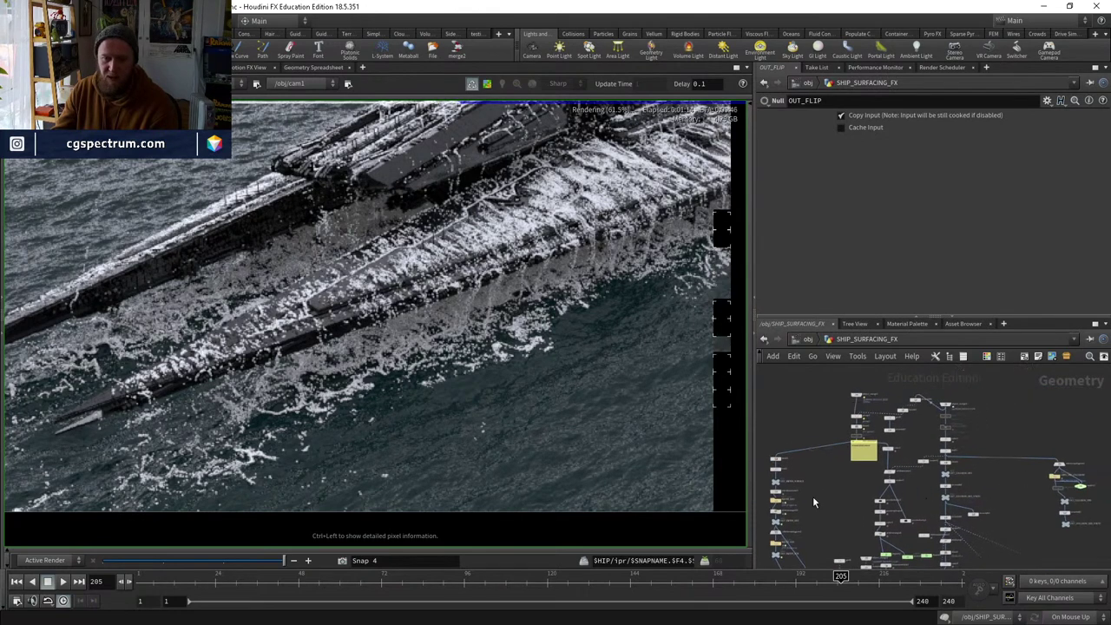
scroll(812, 496, up, 3)
scroll(803, 506, up, 3)
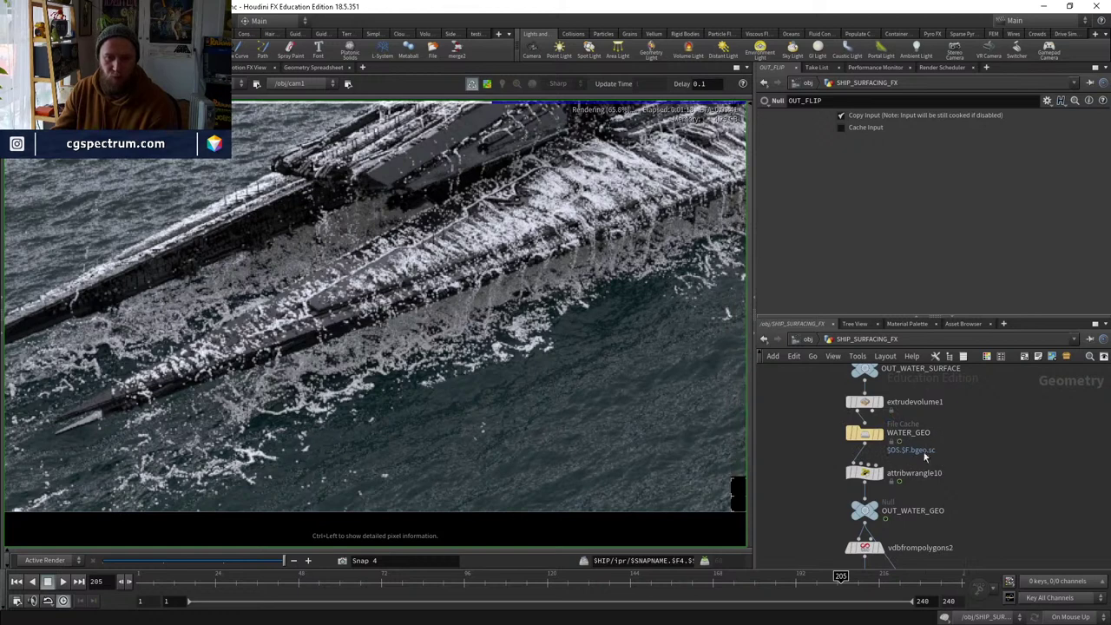
middle_drag(951, 465, 833, 399)
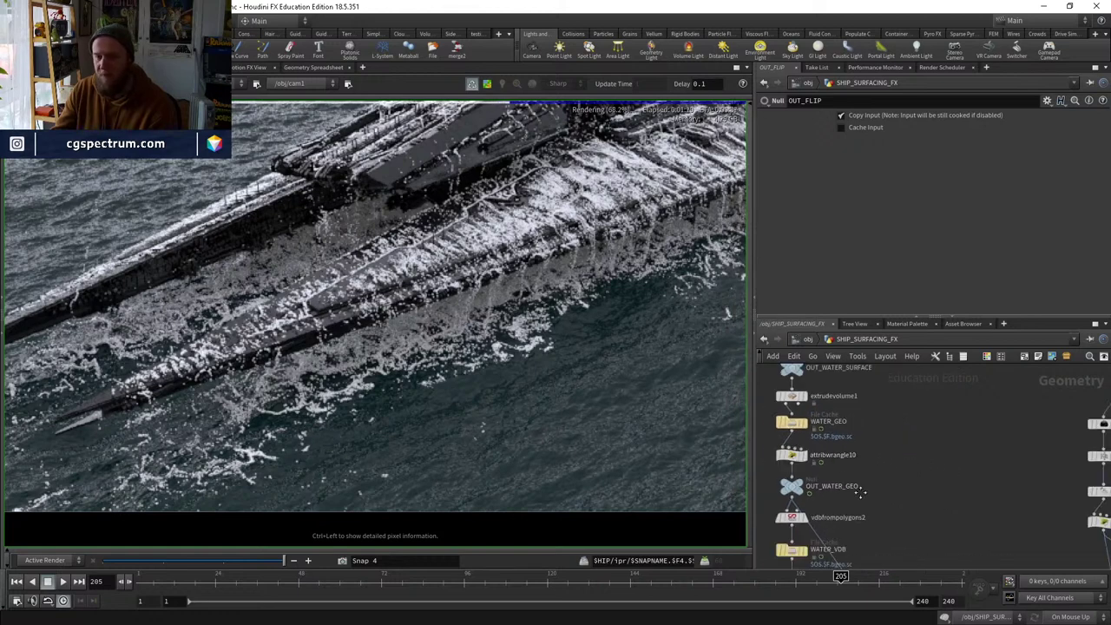
scroll(875, 472, down, 1)
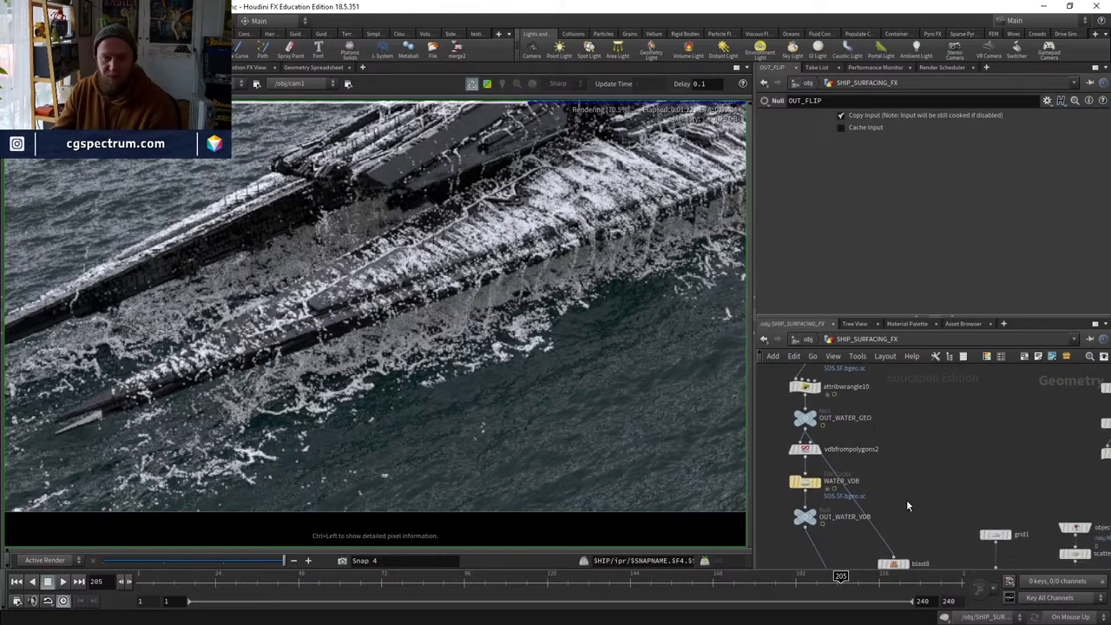
scroll(819, 468, down, 3)
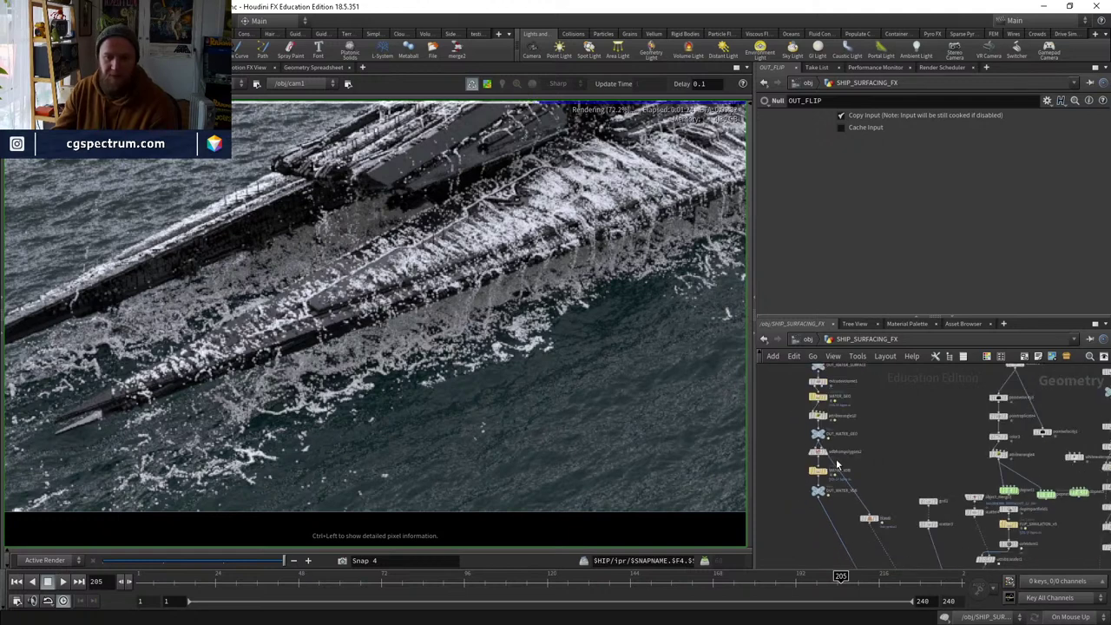
mouse_move(844, 483)
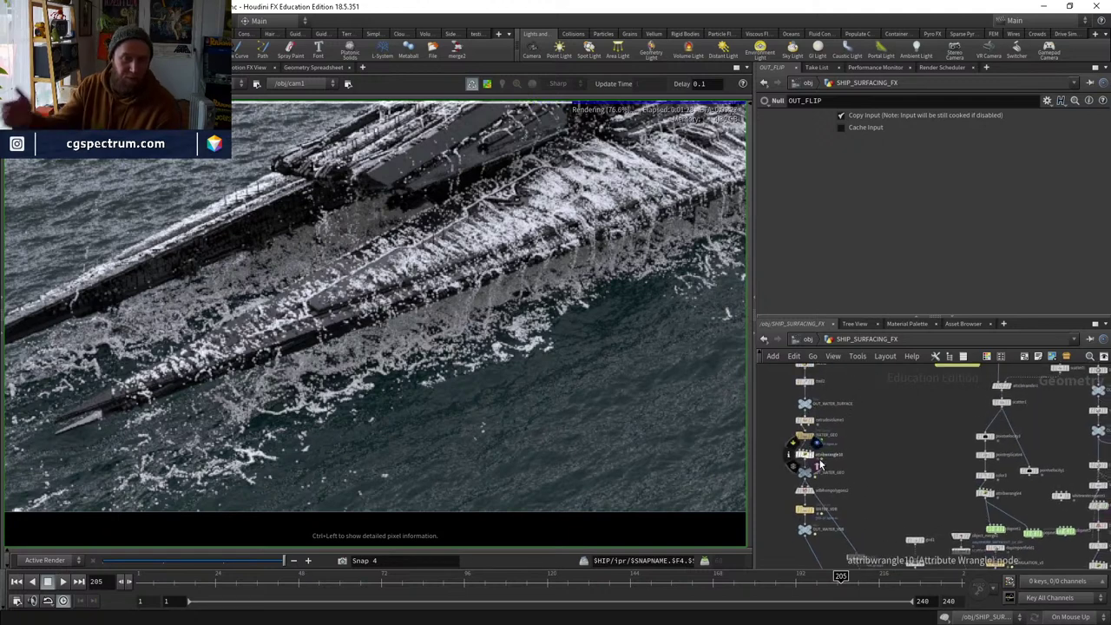
middle_click(812, 455)
Pan down the OUT_WATER column and select object_merge2 to show its parameters
middle_drag(890, 472, 922, 519)
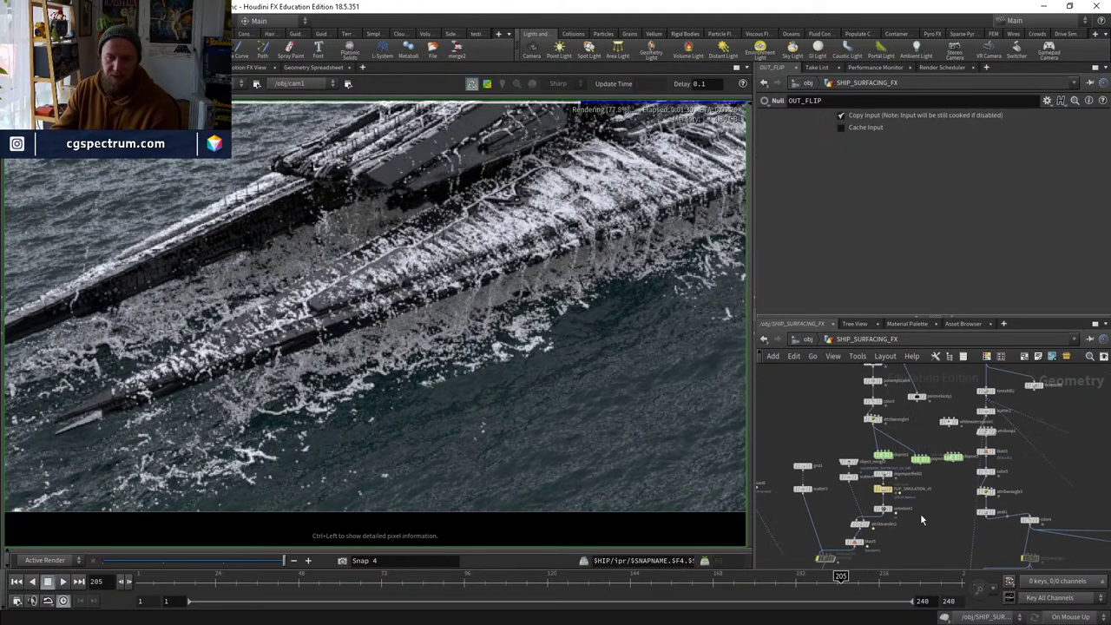
mouse_move(868, 438)
middle_down()
mouse_move(933, 482)
mouse_move(874, 450)
middle_up()
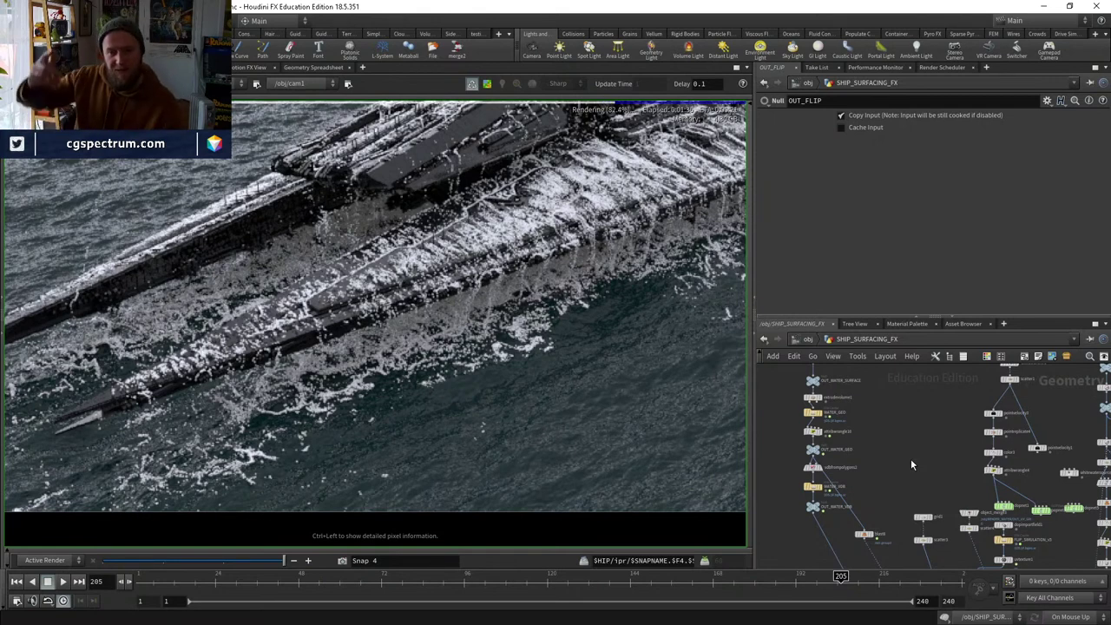
middle_drag(910, 458, 916, 494)
middle_drag(902, 382, 793, 522)
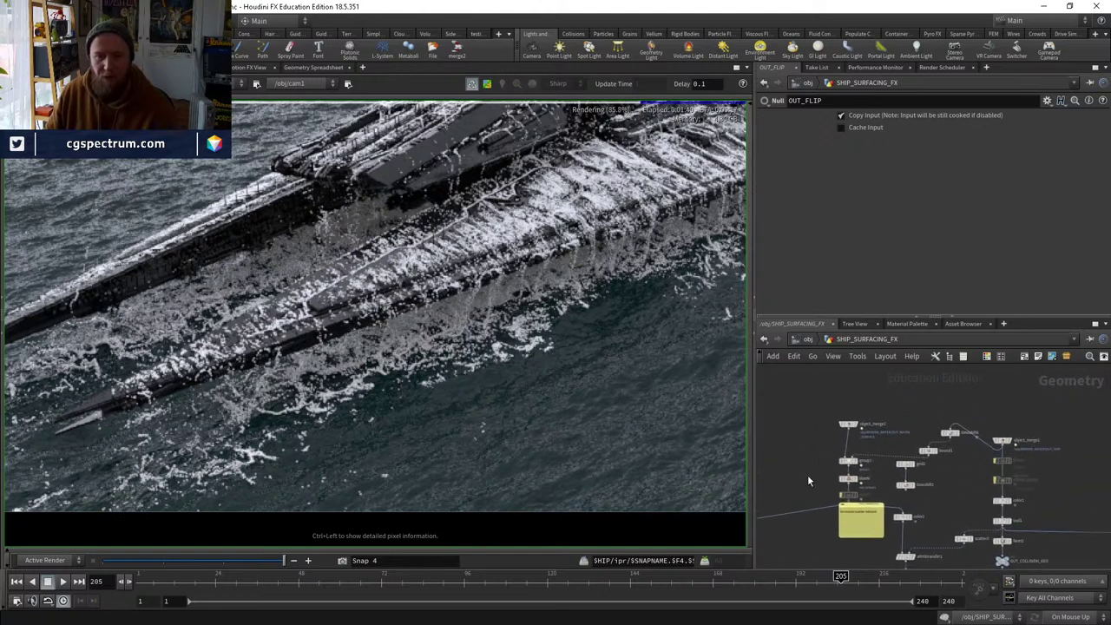
click(855, 425)
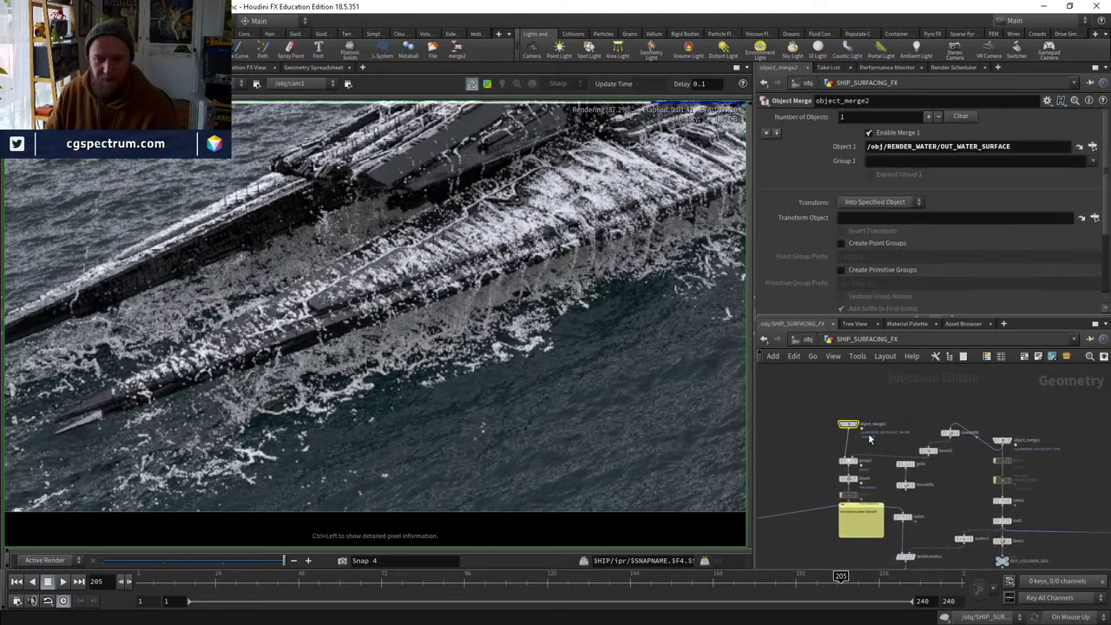
Jump from object_merge2 to its referenced OUT_WATER_SURFACE in RENDER_WATER
click(1081, 150)
scroll(938, 412, down, 8)
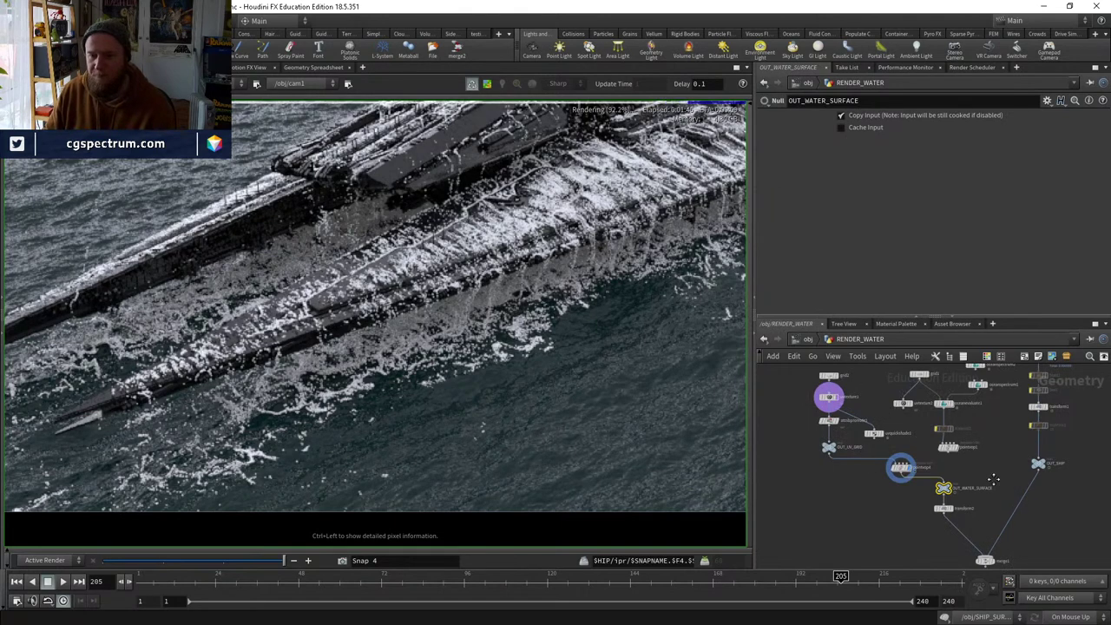
middle_drag(994, 478, 968, 511)
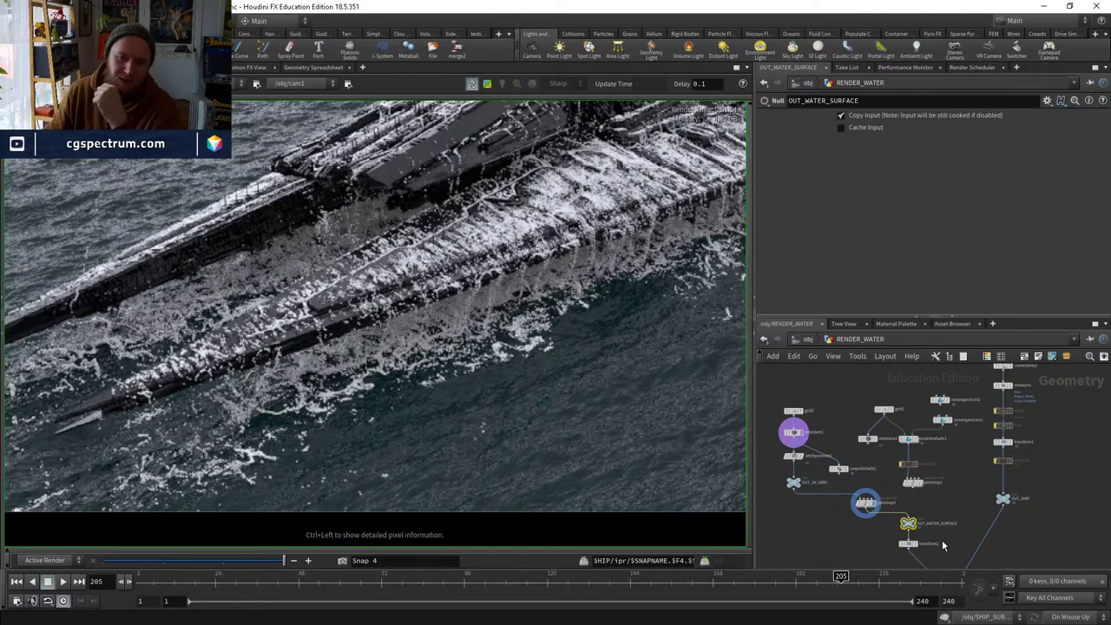
Return to SHIP_SURFACING_FX and show dopnet1's settings: timestep 0.0416667, 1 substep, start frame 1
click(763, 338)
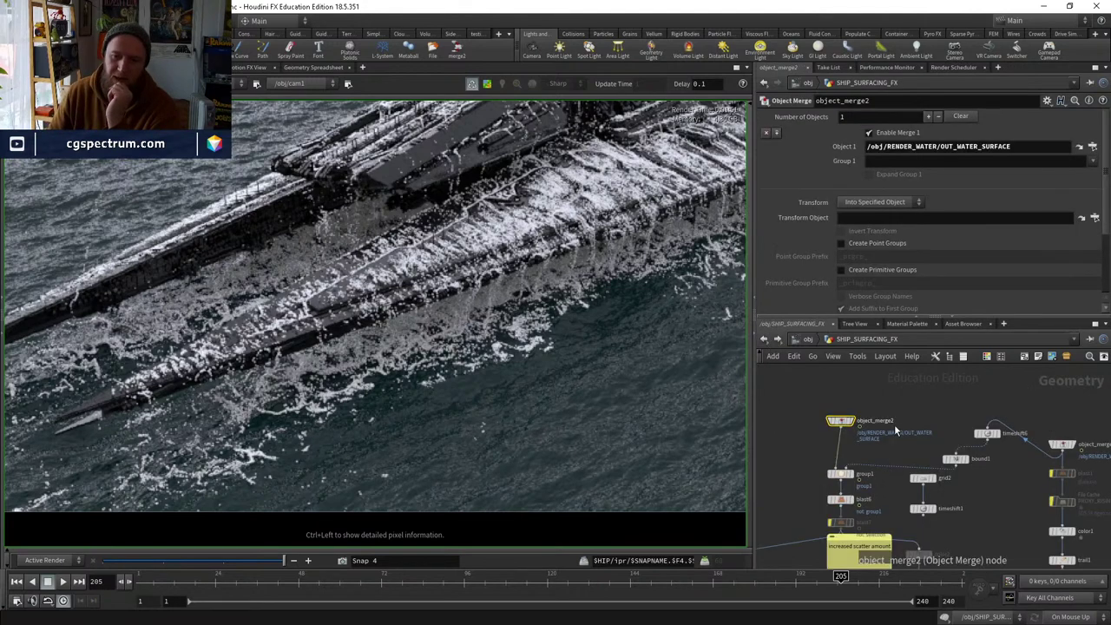
scroll(927, 405, down, 6)
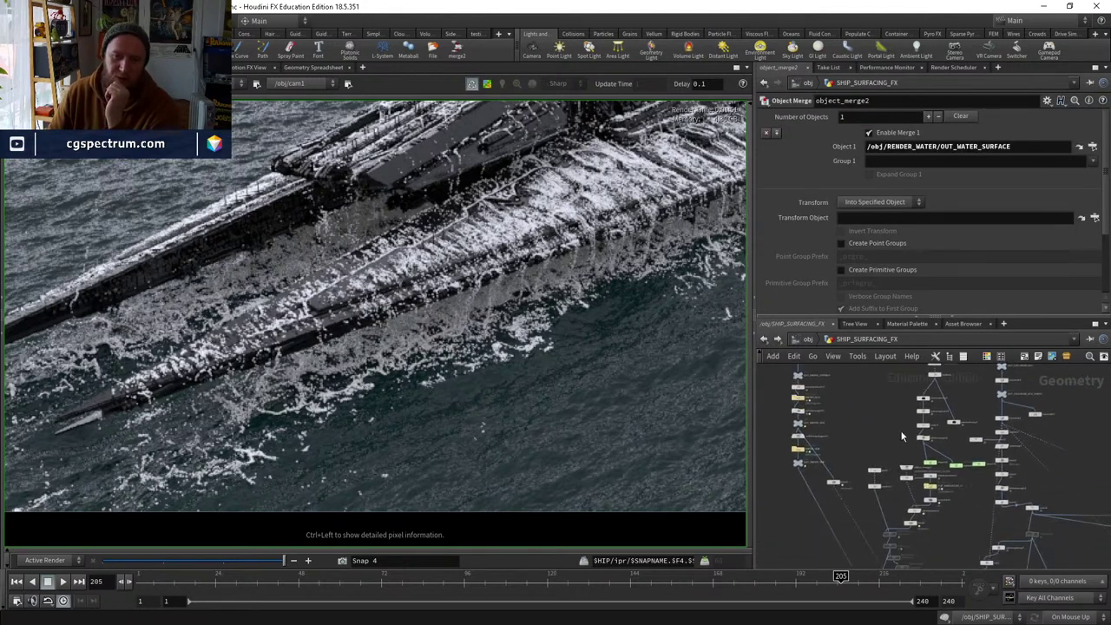
scroll(900, 430, up, 3)
click(933, 469)
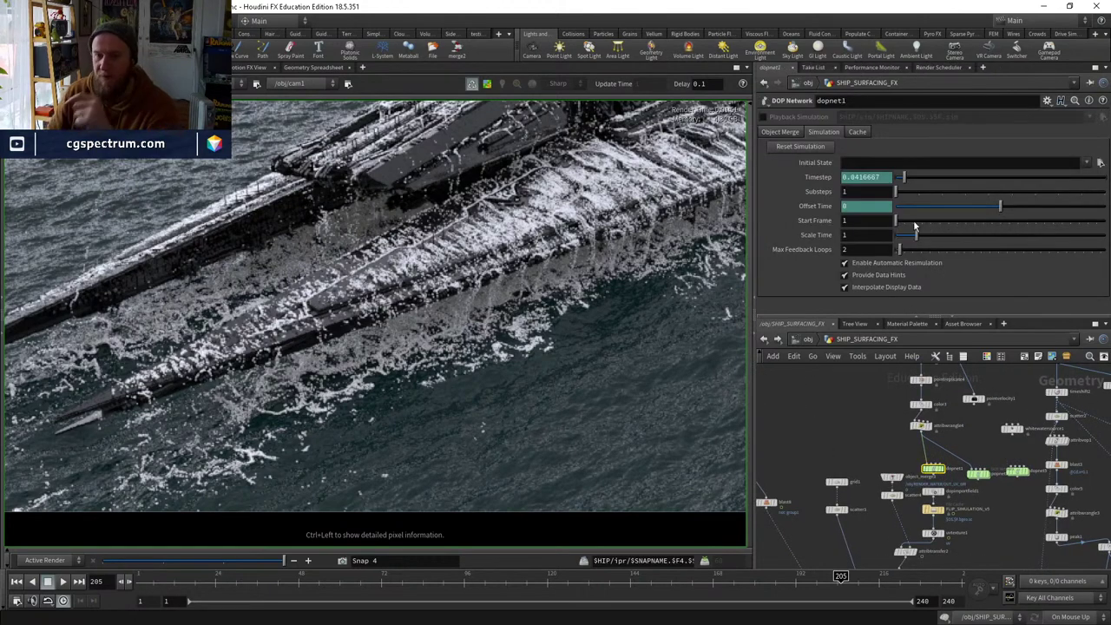
Show dopnet1's cache settings: caching on, Blosc compression, 5000 MB memory
click(856, 133)
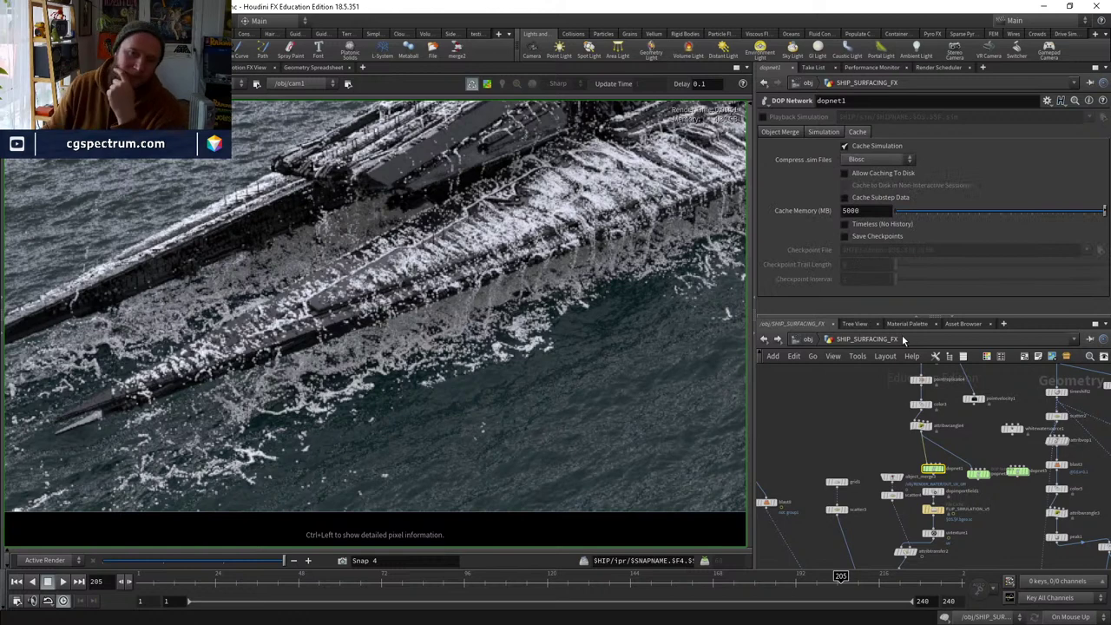
scroll(975, 520, down, 2)
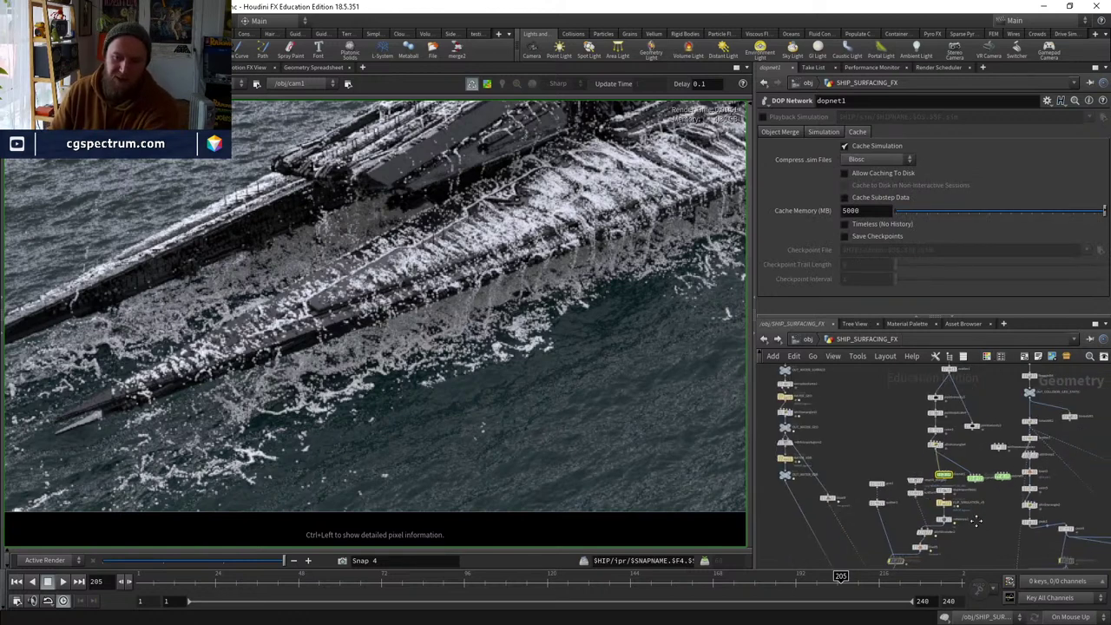
scroll(822, 421, up, 2)
scroll(862, 464, up, 2)
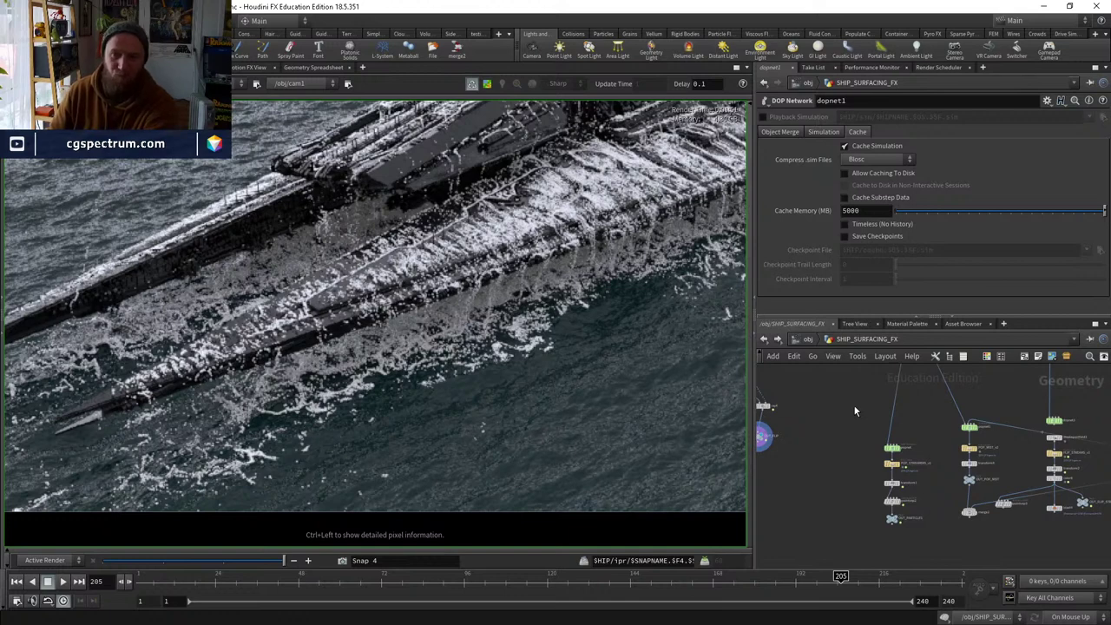
Pan and zoom the network to centre the MIST_PYRO_V4 file cache chain
middle_drag(926, 461, 870, 486)
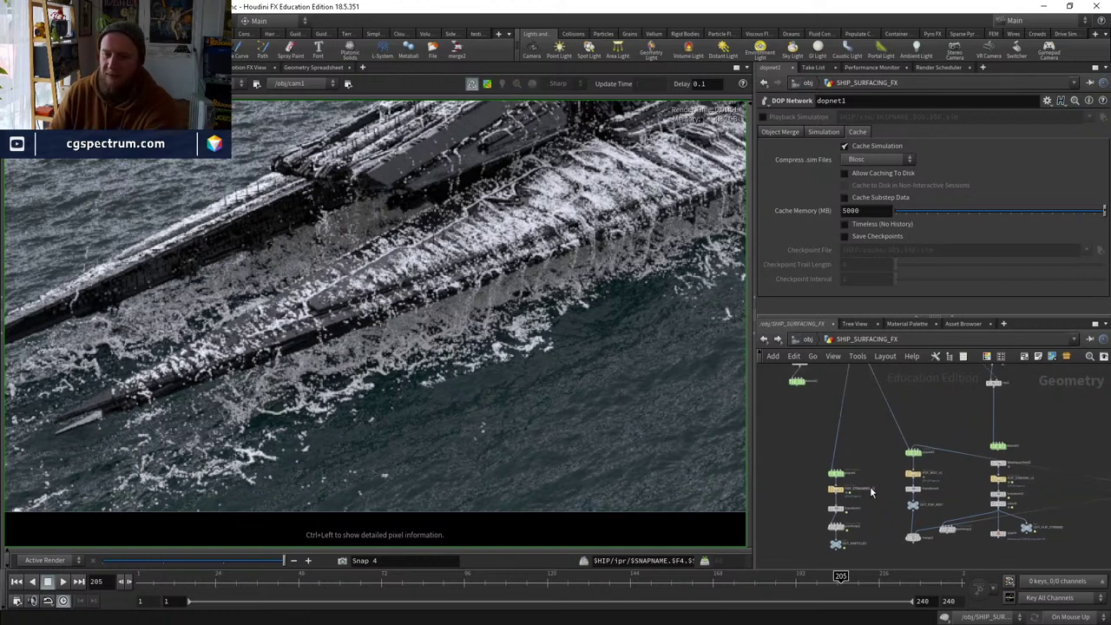
scroll(878, 462, up, 5)
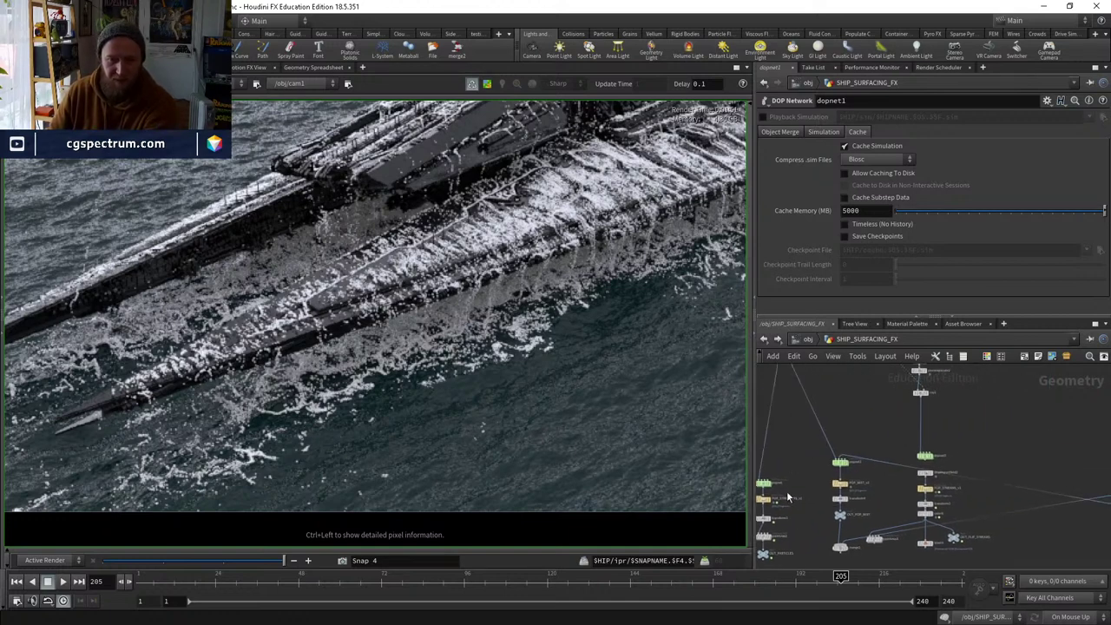
scroll(868, 482, down, 6)
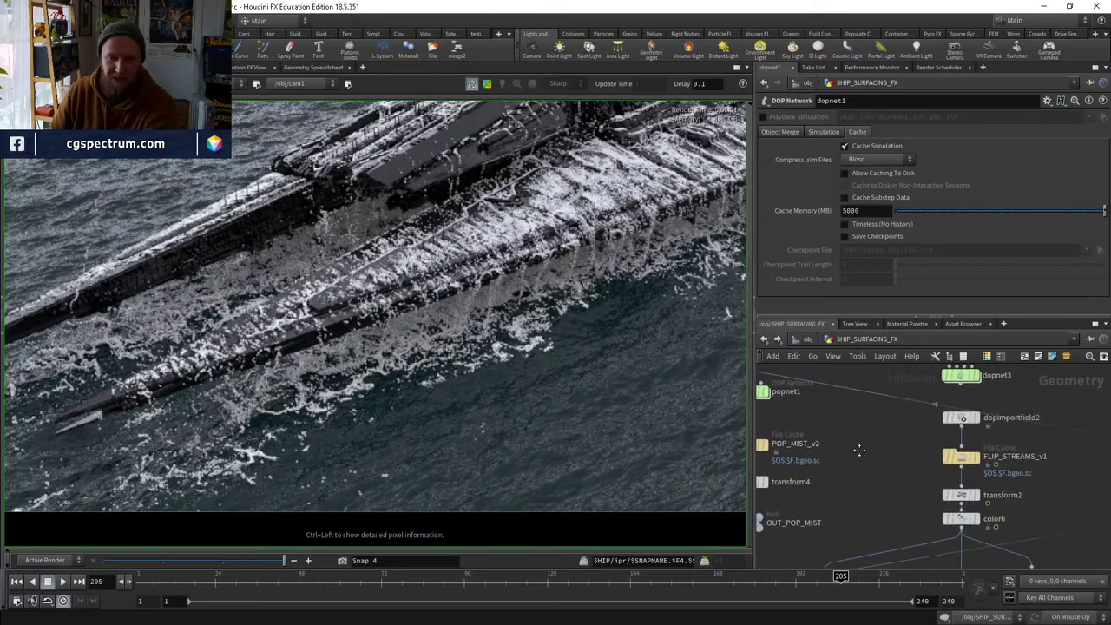
scroll(833, 469, up, 6)
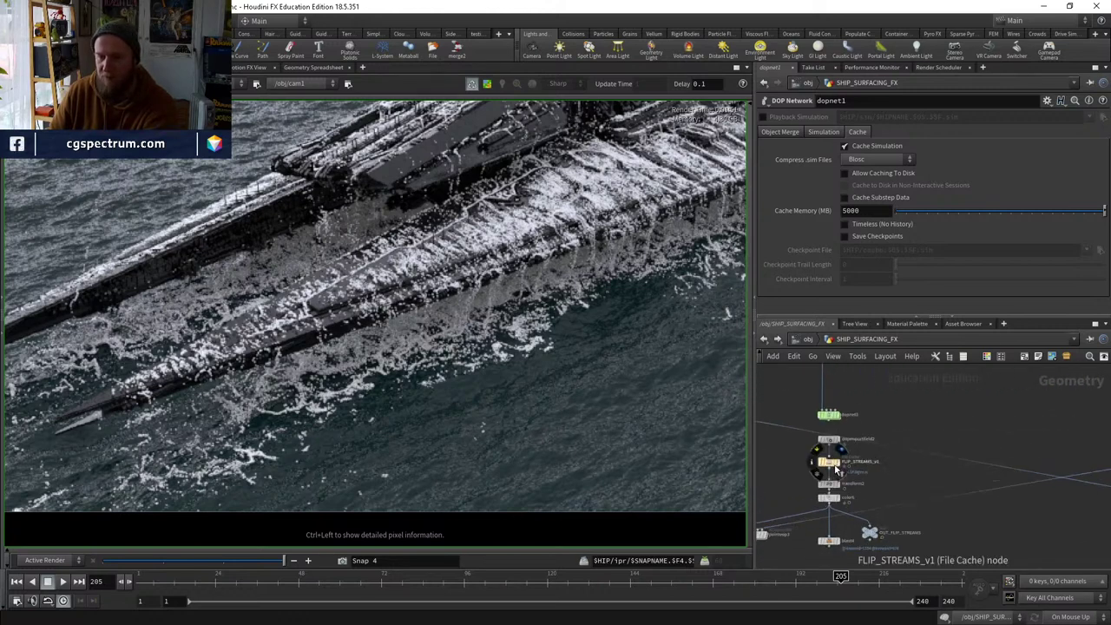
middle_drag(945, 542, 855, 507)
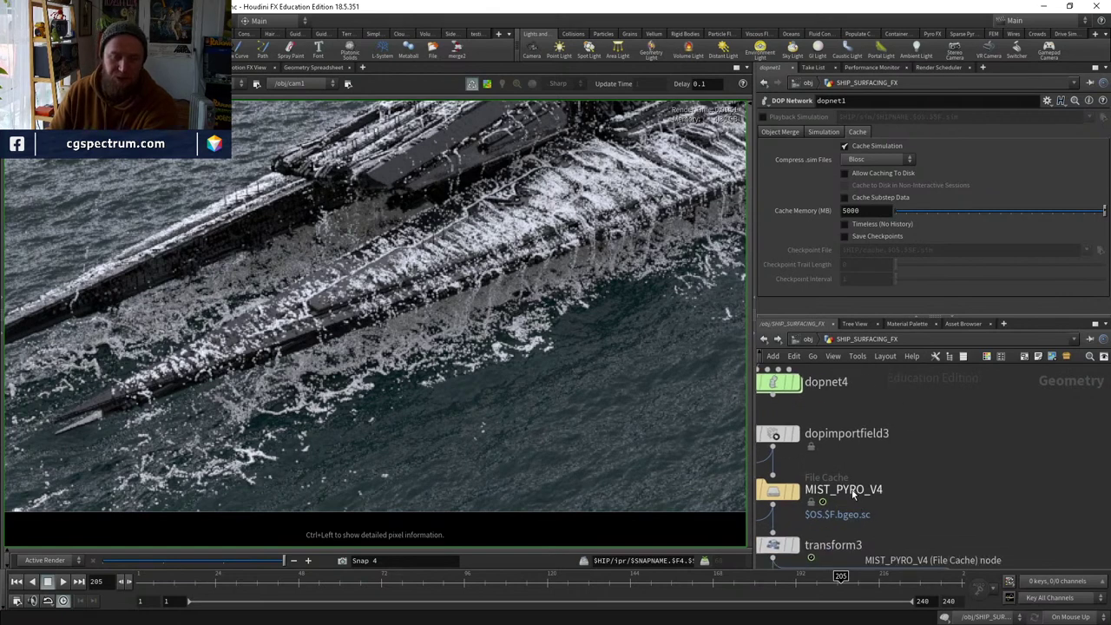
scroll(856, 503, down, 3)
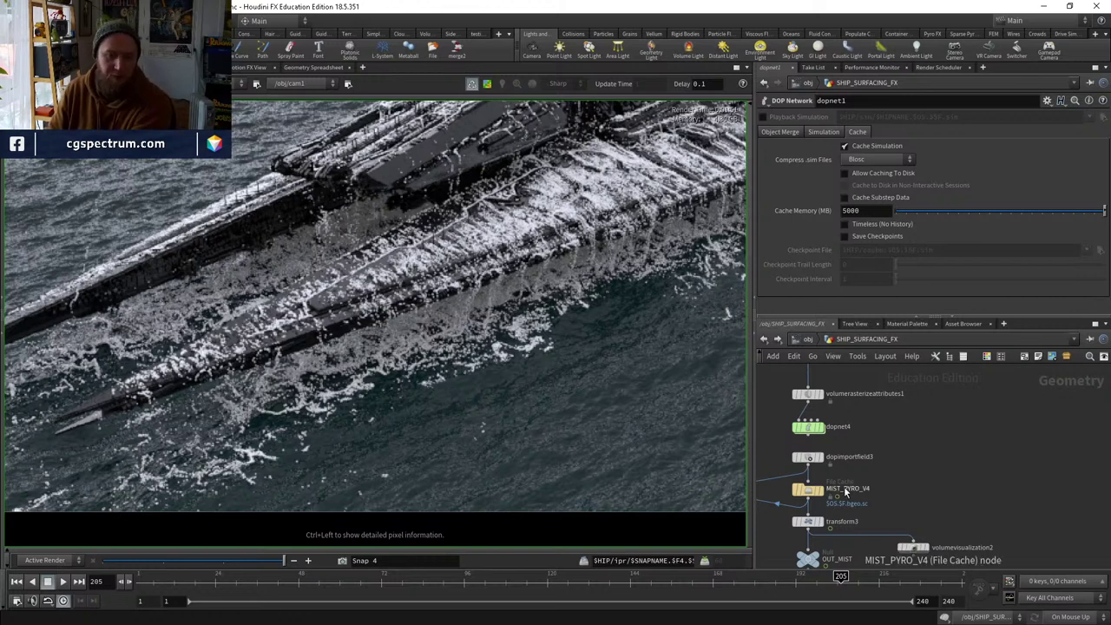
scroll(846, 492, down, 6)
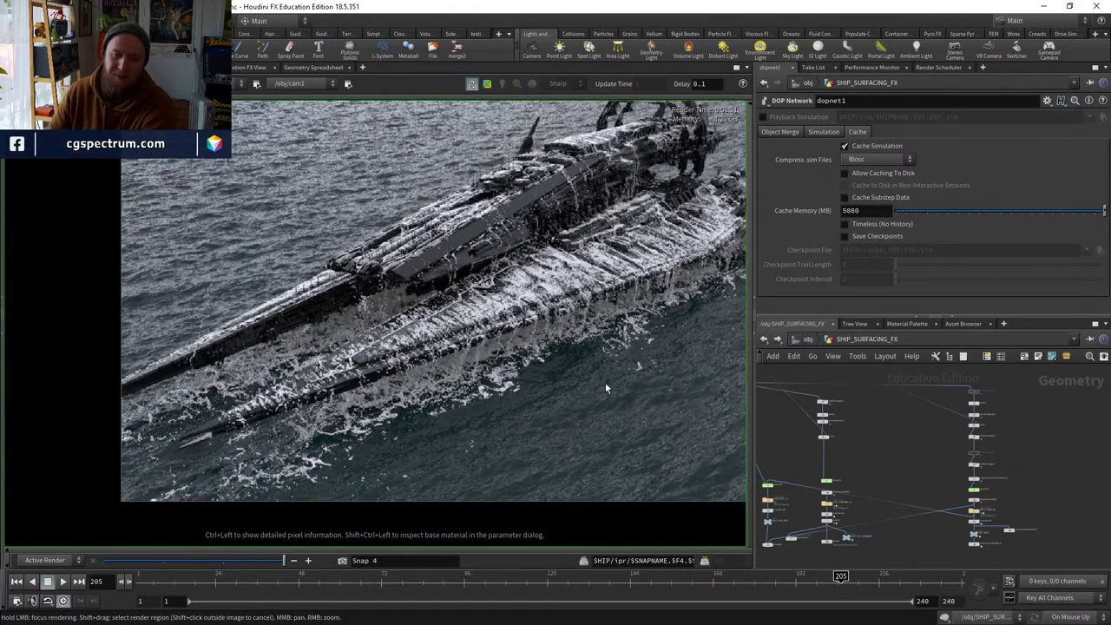
scroll(1026, 453, up, 5)
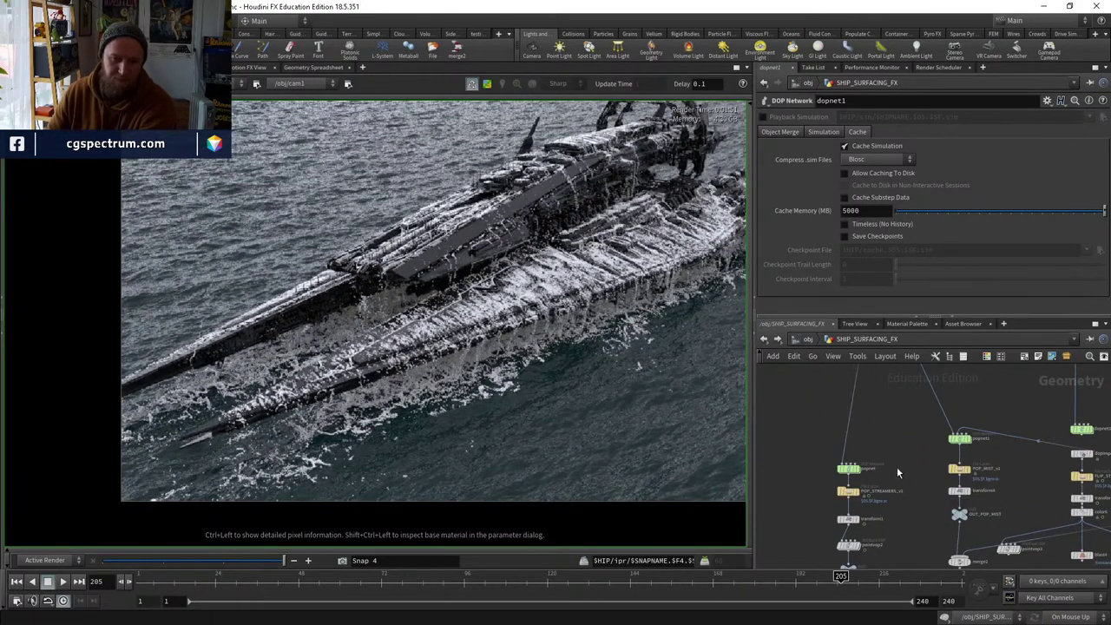
scroll(895, 450, down, 3)
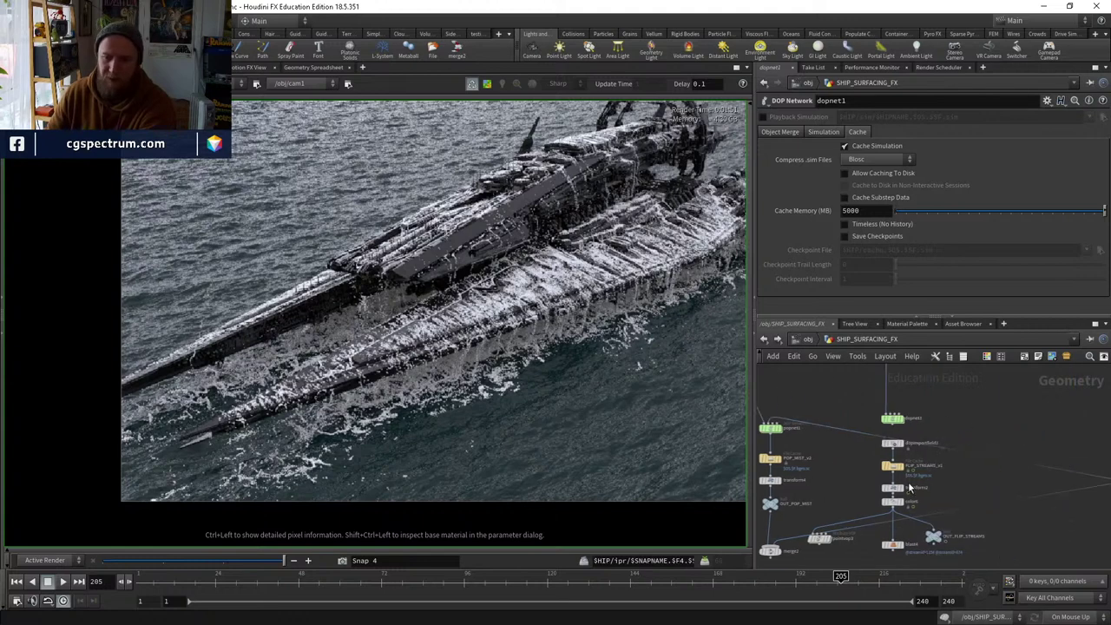
scroll(921, 506, up, 3)
scroll(987, 492, up, 5)
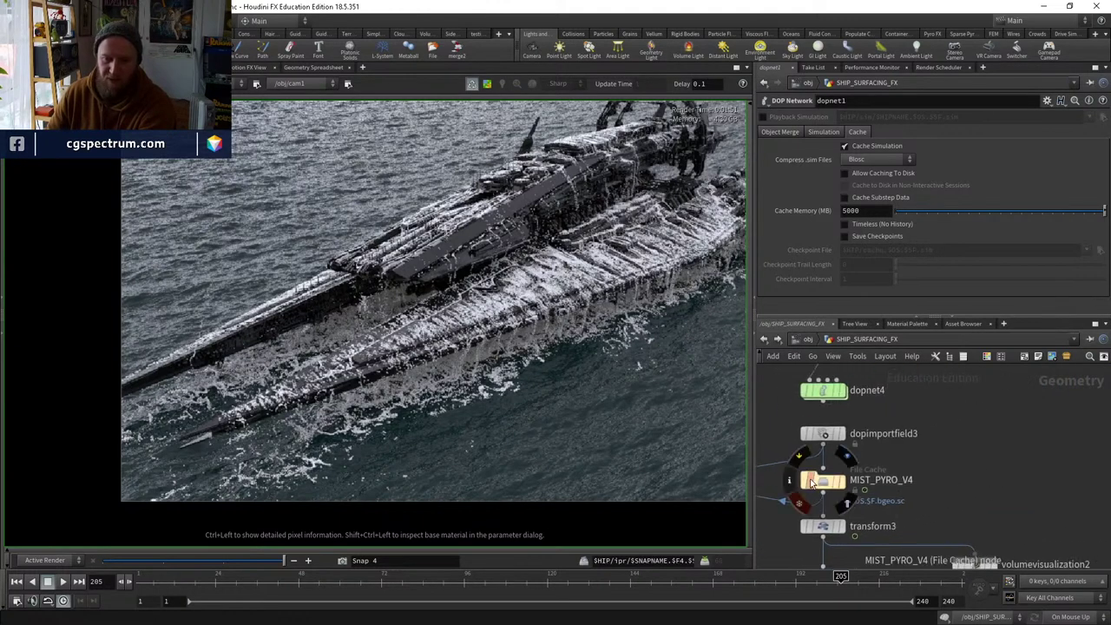
Show MIST_PYRO_V4's full cache path geo/MIST_PYRO_V4/MIST_PYRO_V4.205.bgeo.sc in widened panes
click(823, 477)
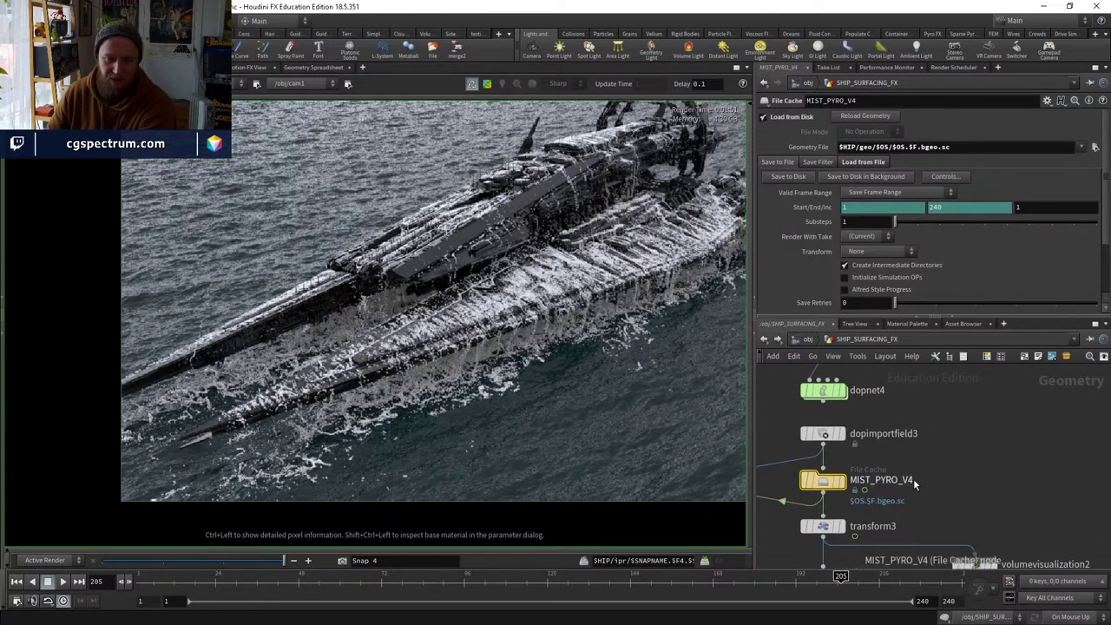
click(900, 146)
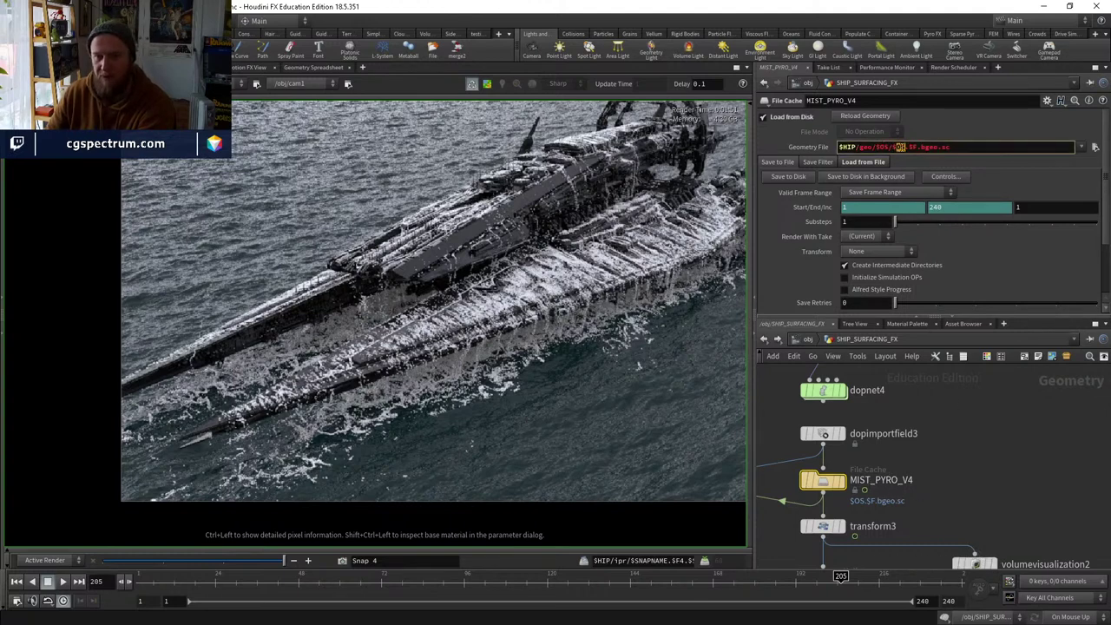
click(818, 148)
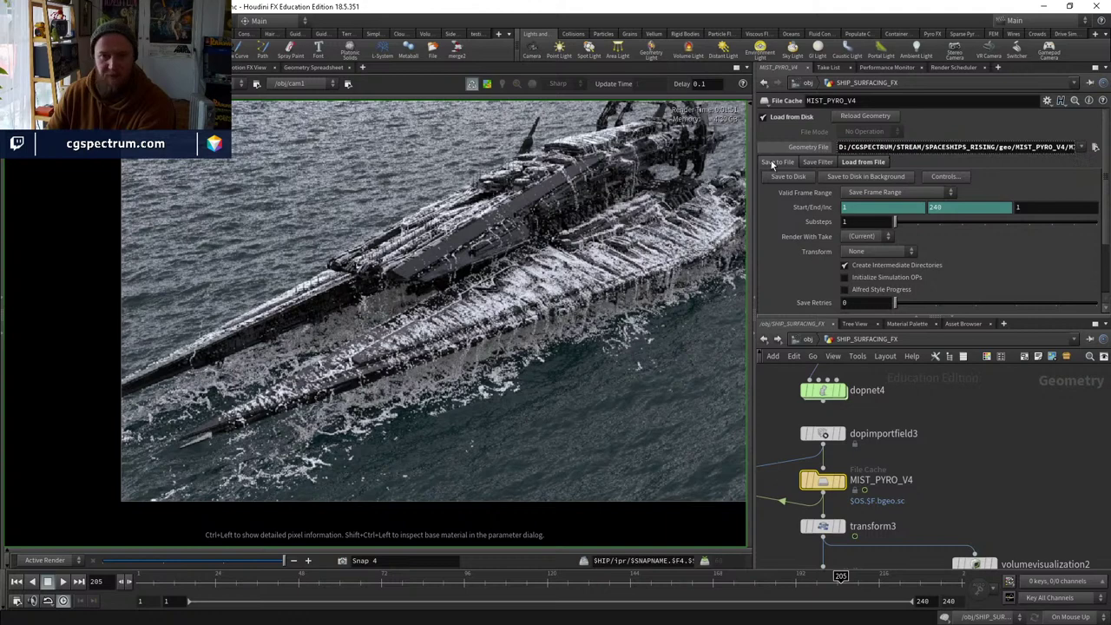
drag(752, 164, 452, 161)
drag(767, 147, 713, 146)
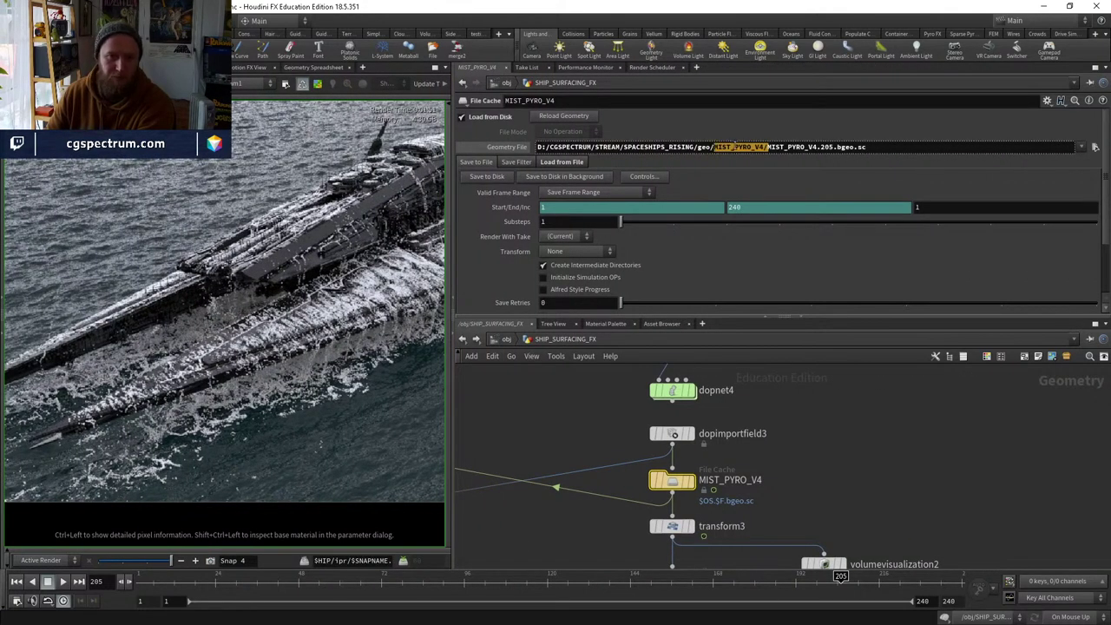
click(787, 147)
drag(826, 147, 759, 146)
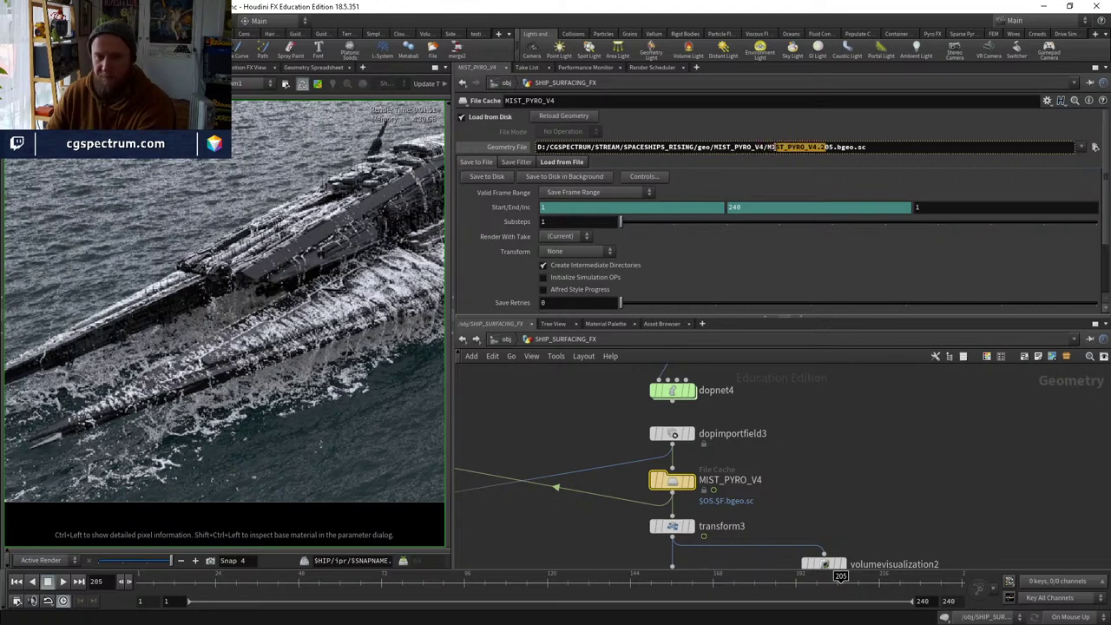
click(860, 454)
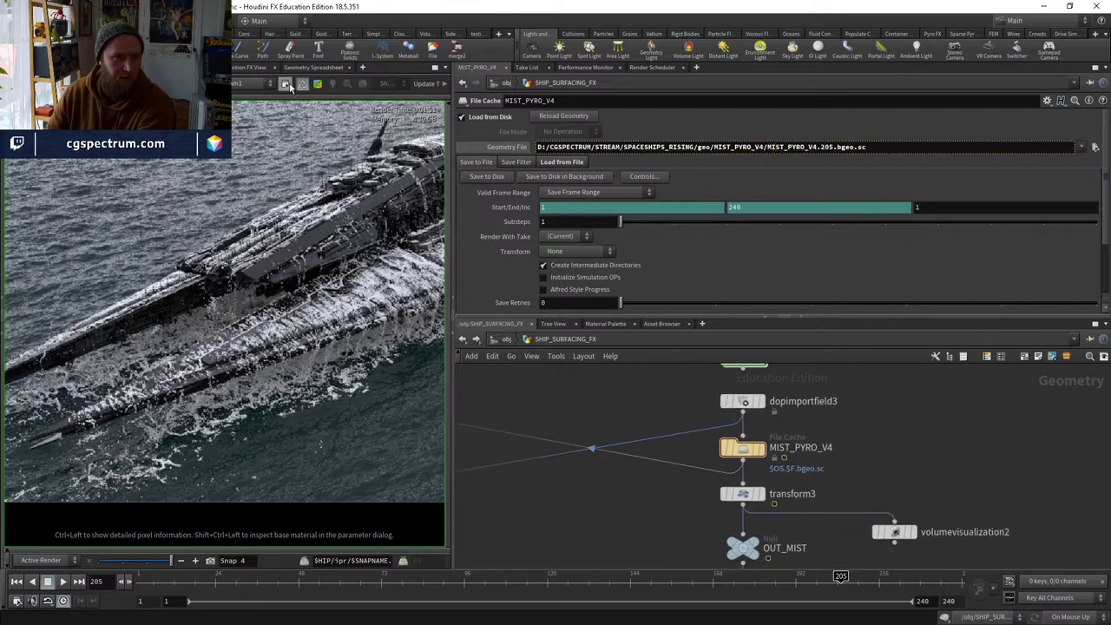
Display the mist File Cache in the 3D view, rename it MIST_PYRO_V3, and inspect the mist
click(256, 66)
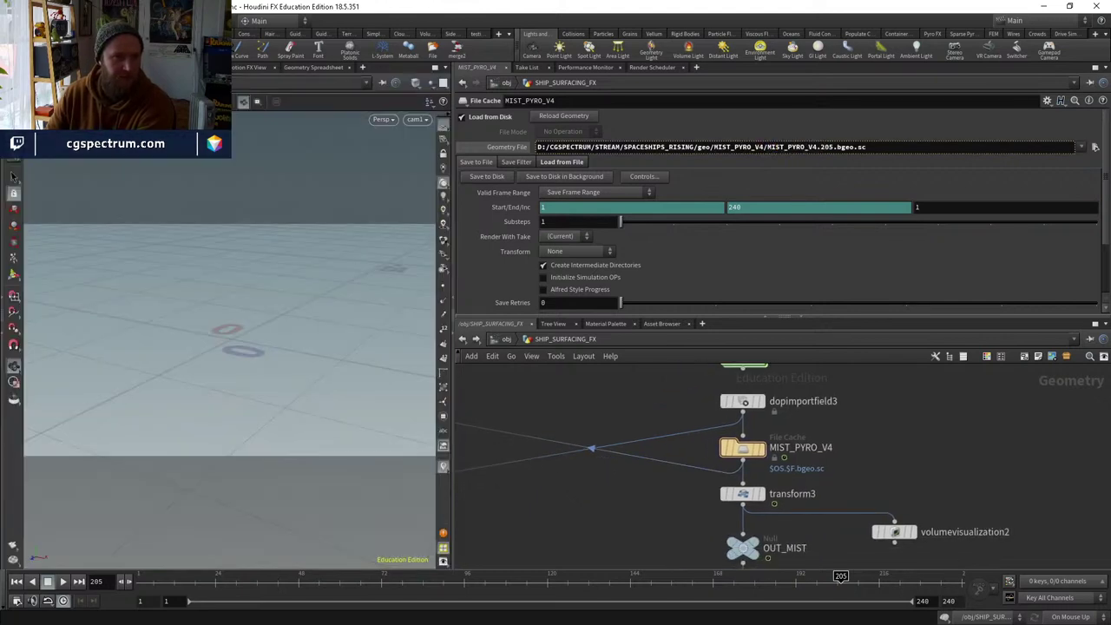
click(762, 458)
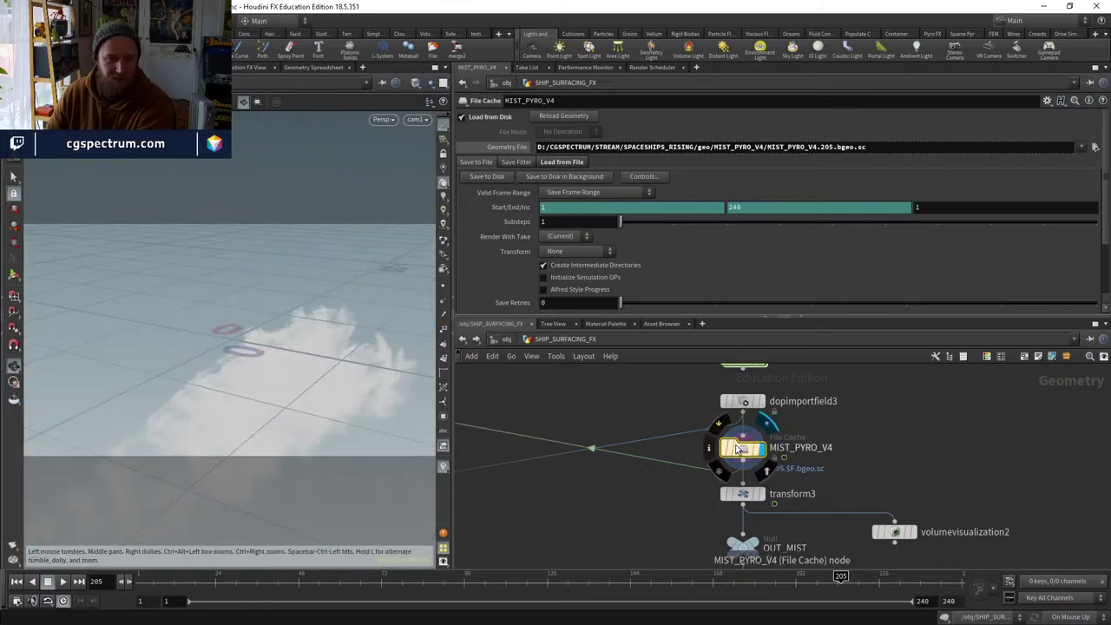
double_click(812, 448)
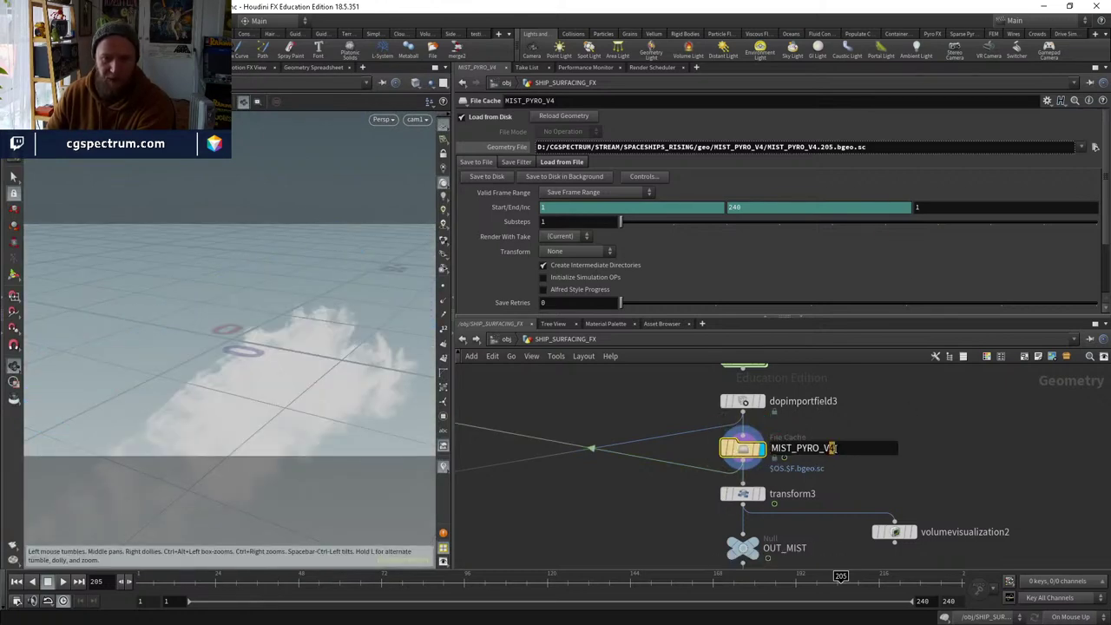
key(BackSpace)
text(3)
key(Return)
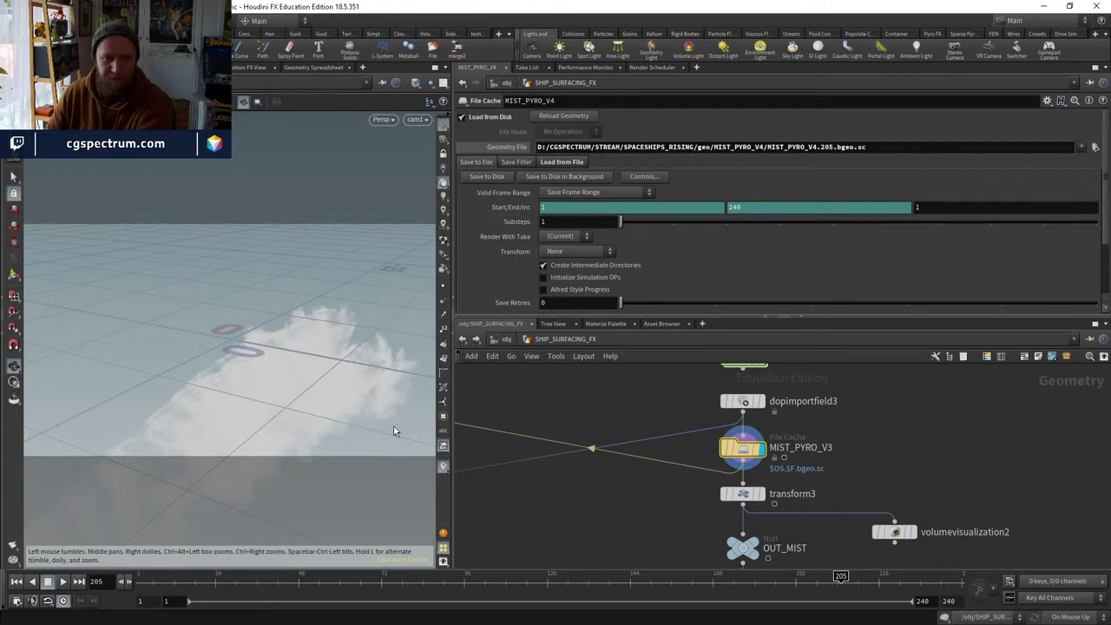
drag(360, 434, 320, 324)
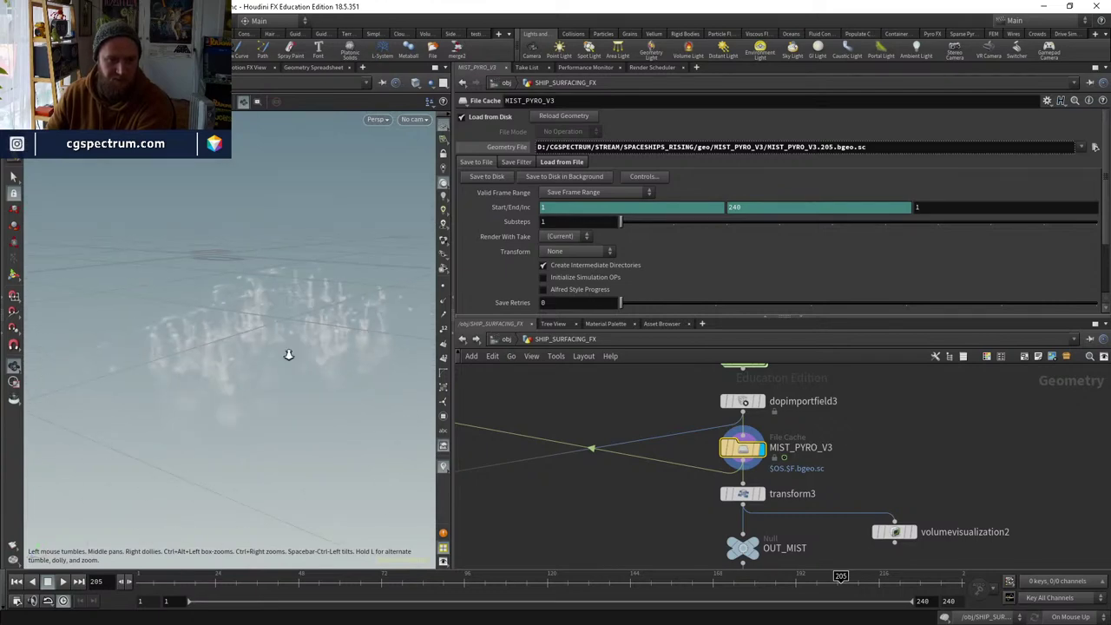
right_drag(287, 352, 319, 278)
drag(319, 279, 312, 355)
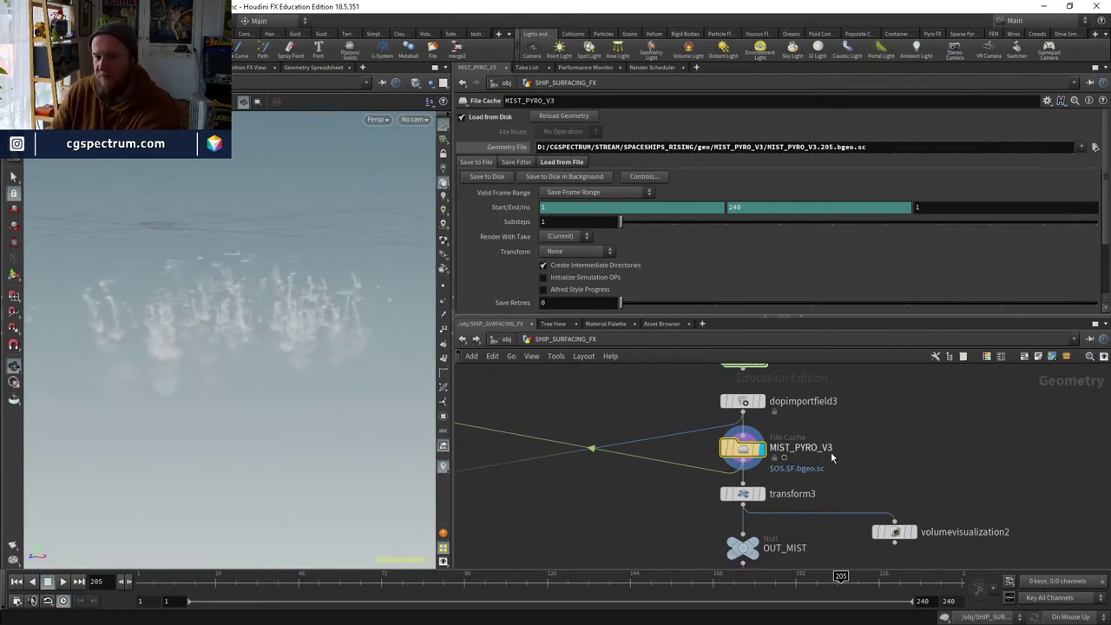
Switch the mist cache node's version suffix to V4, then to V1
double_click(800, 447)
key(BackSpace)
text(4)
key(Return)
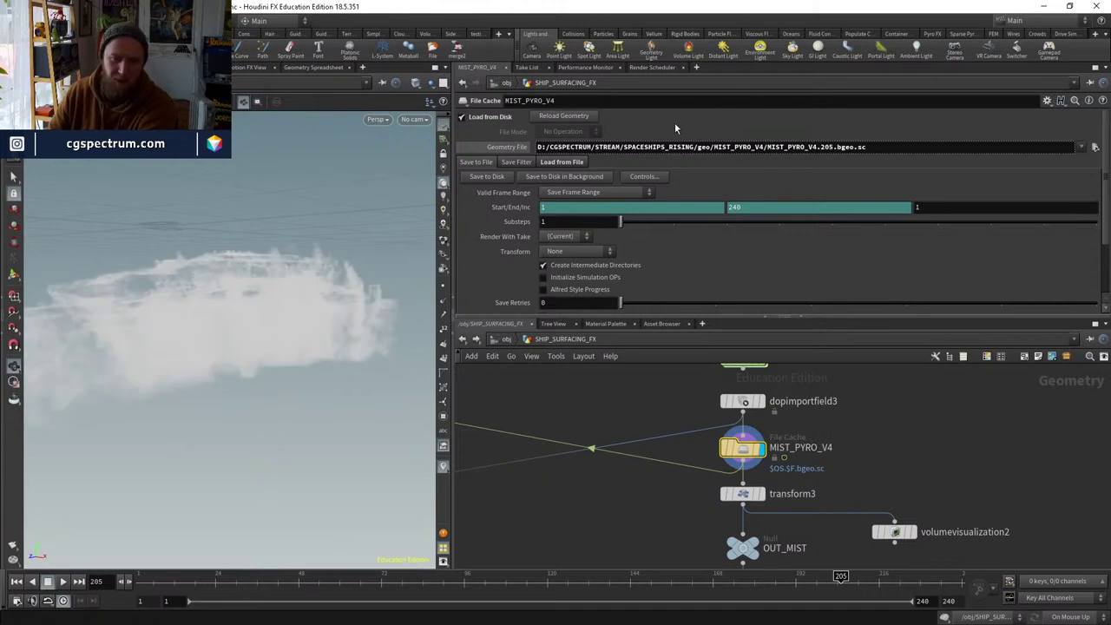
double_click(828, 447)
key(BackSpace)
text(1)
key(Return)
Step the mist cache version through V2 and V3, then back to V4
double_click(831, 450)
key(BackSpace)
text(2)
key(Return)
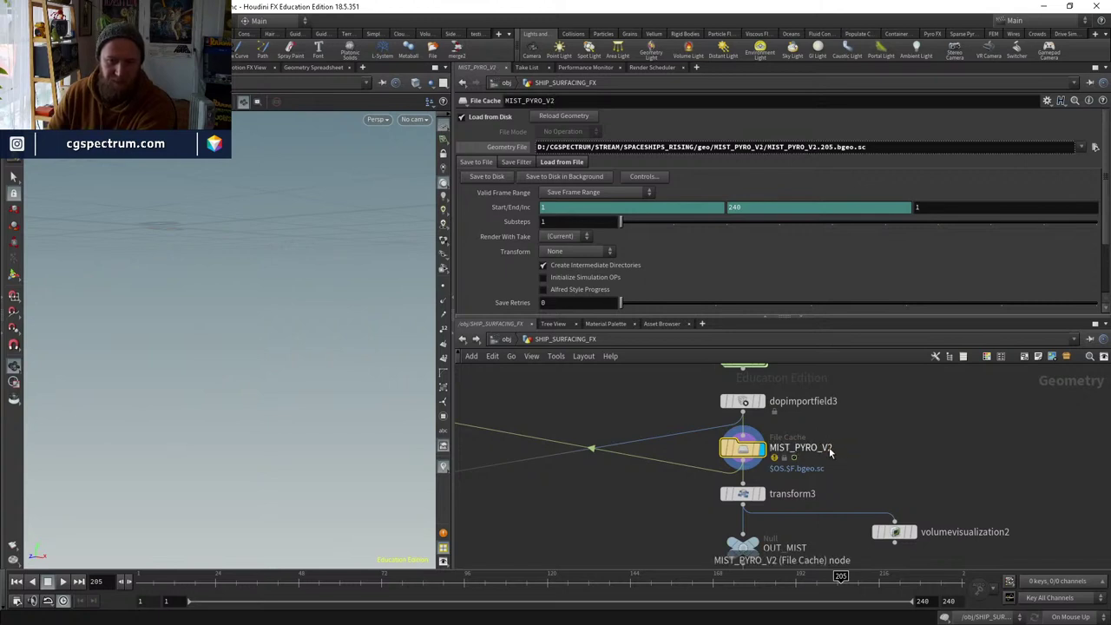
double_click(829, 448)
key(BackSpace)
text(3)
key(Return)
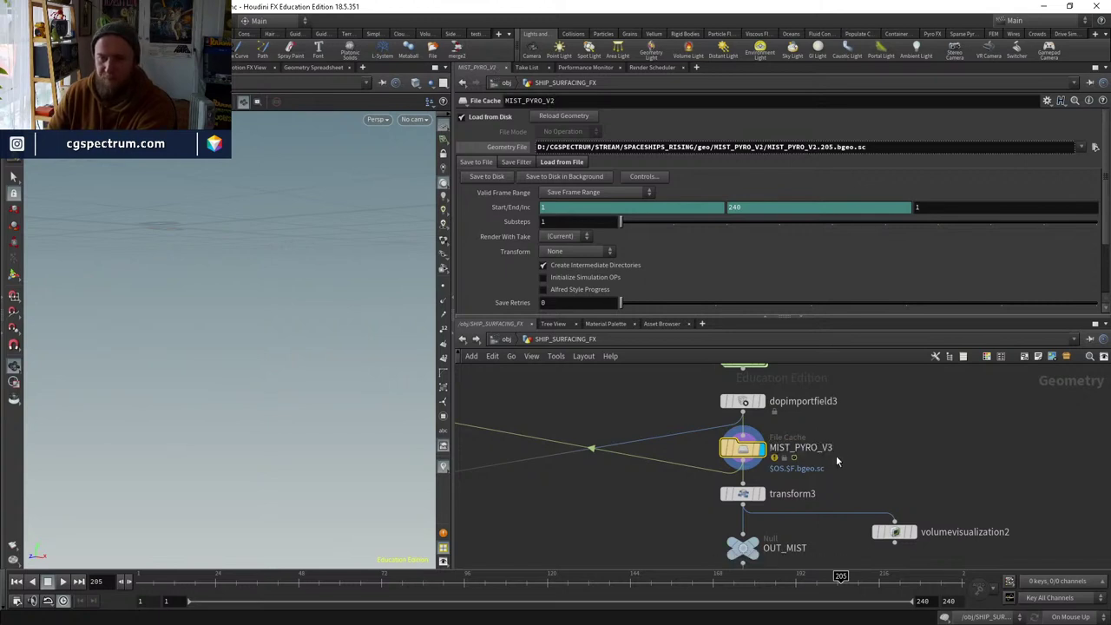
double_click(831, 448)
key(BackSpace)
text(4)
key(Return)
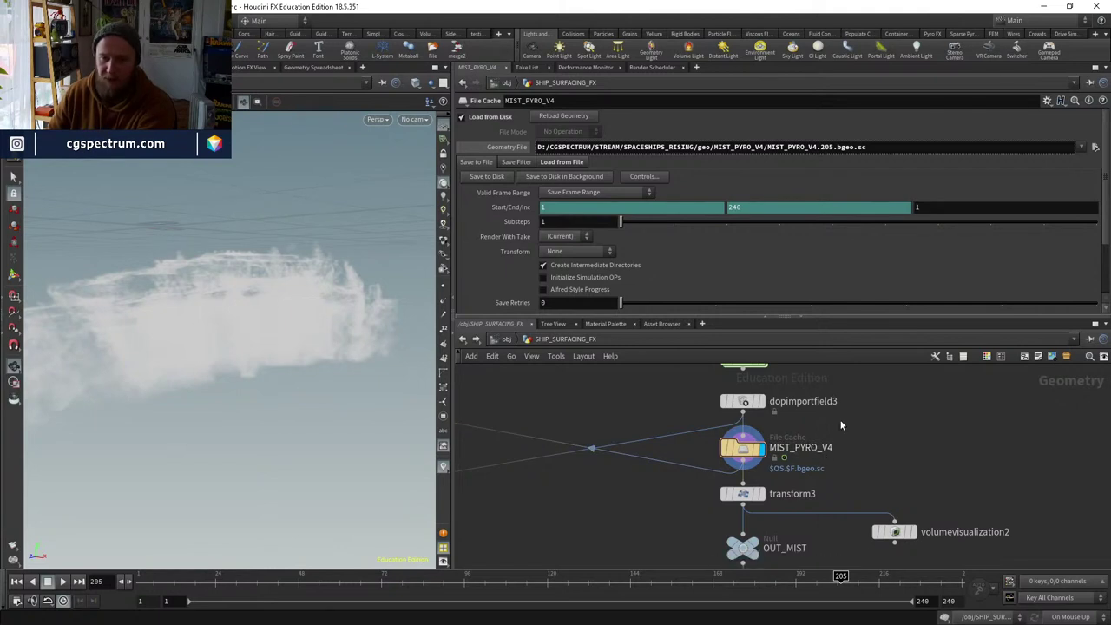
Rename the cache node to MIST_PYRO_V5, which has nothing cached yet
double_click(838, 448)
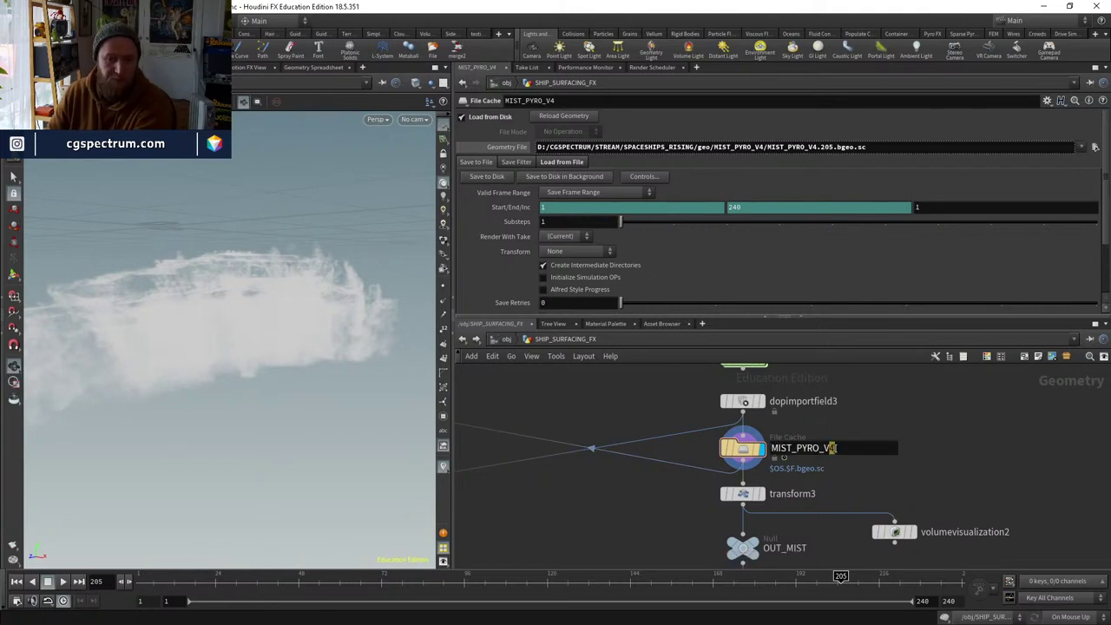
key(BackSpace)
text(5)
key(Return)
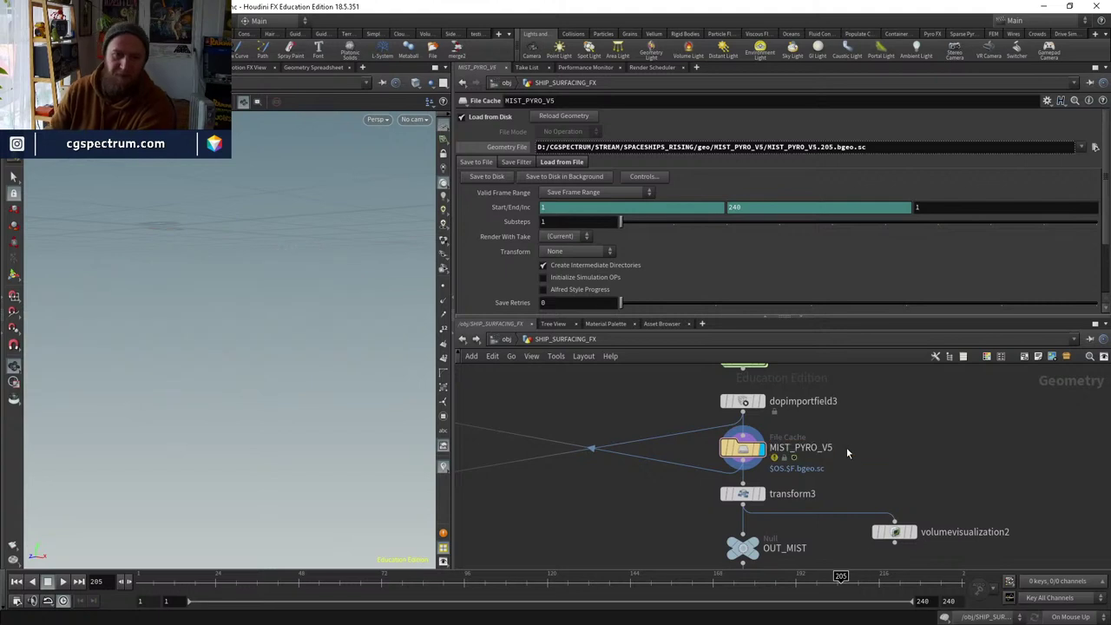
Dismiss the Geometry File browser unused and show the raw $HIP/geo/$OS/$OS.$F.bgeo.sc expression
click(1094, 147)
drag(829, 15, 670, 78)
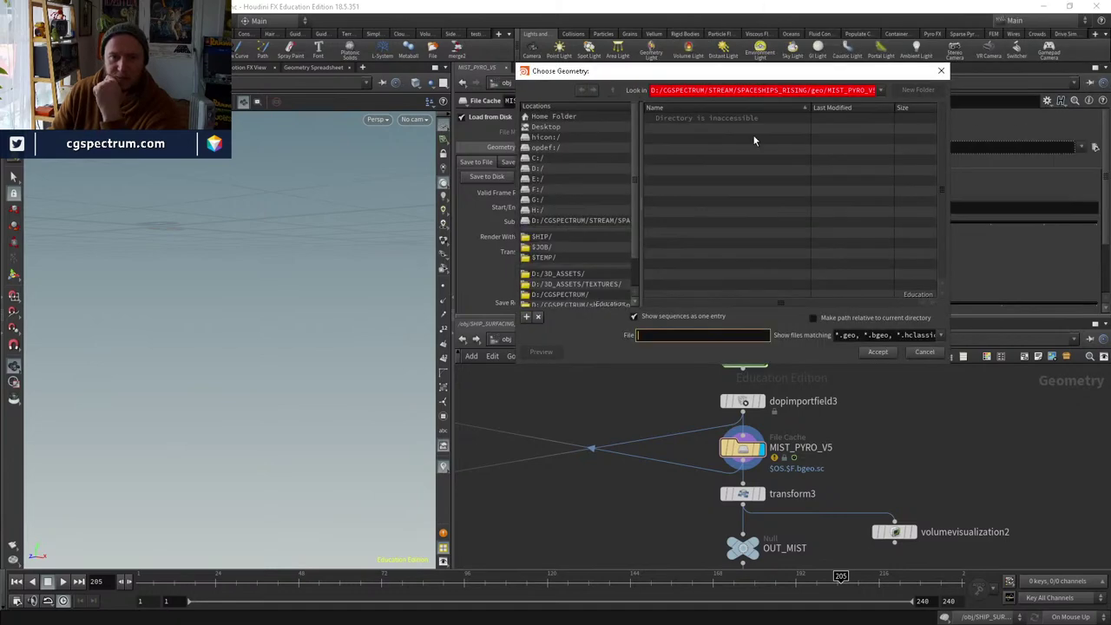
drag(756, 137, 715, 258)
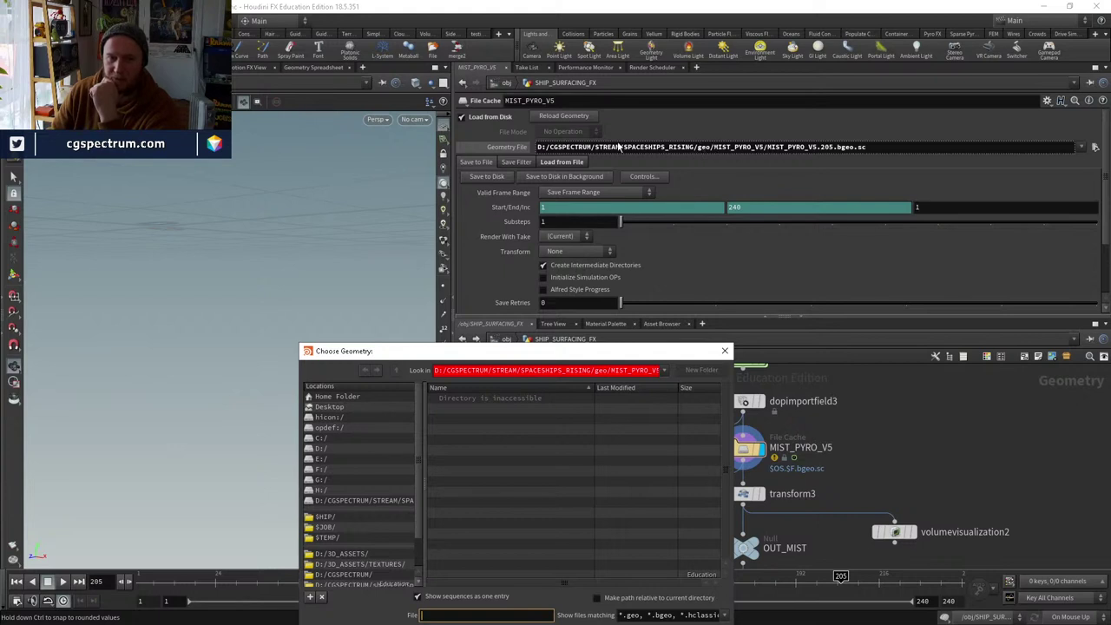
click(724, 351)
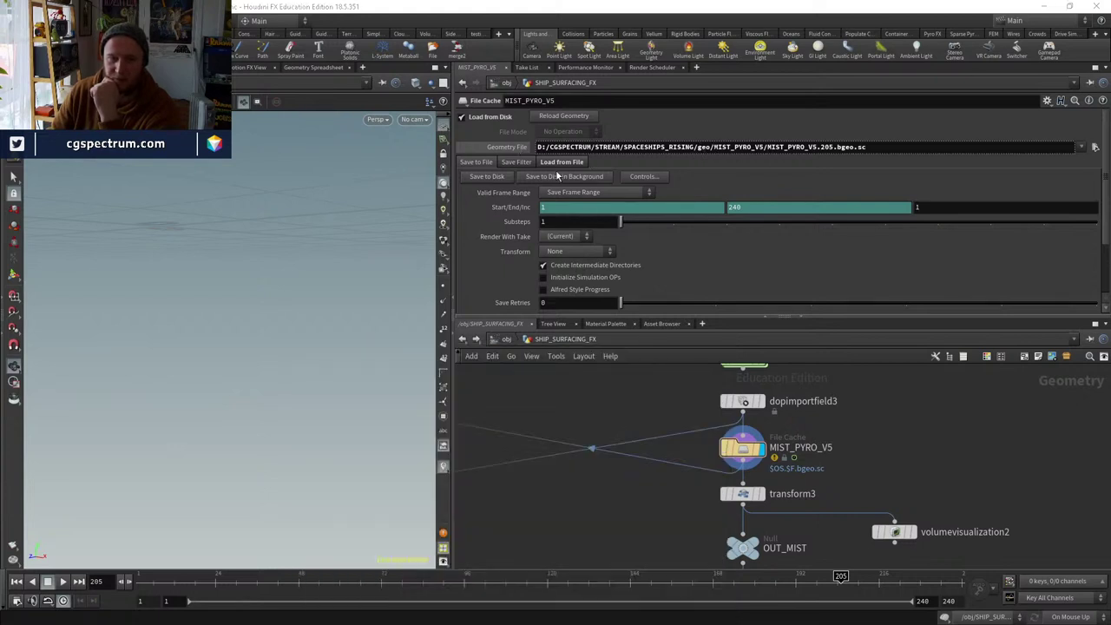
key(ctrl+z)
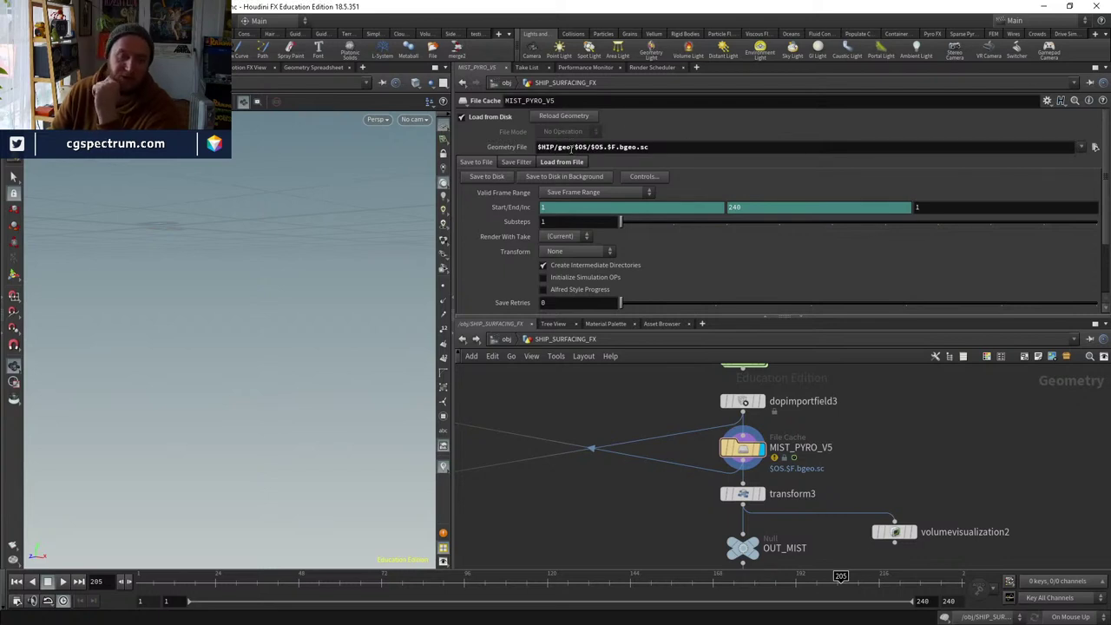
key(ctrl+y)
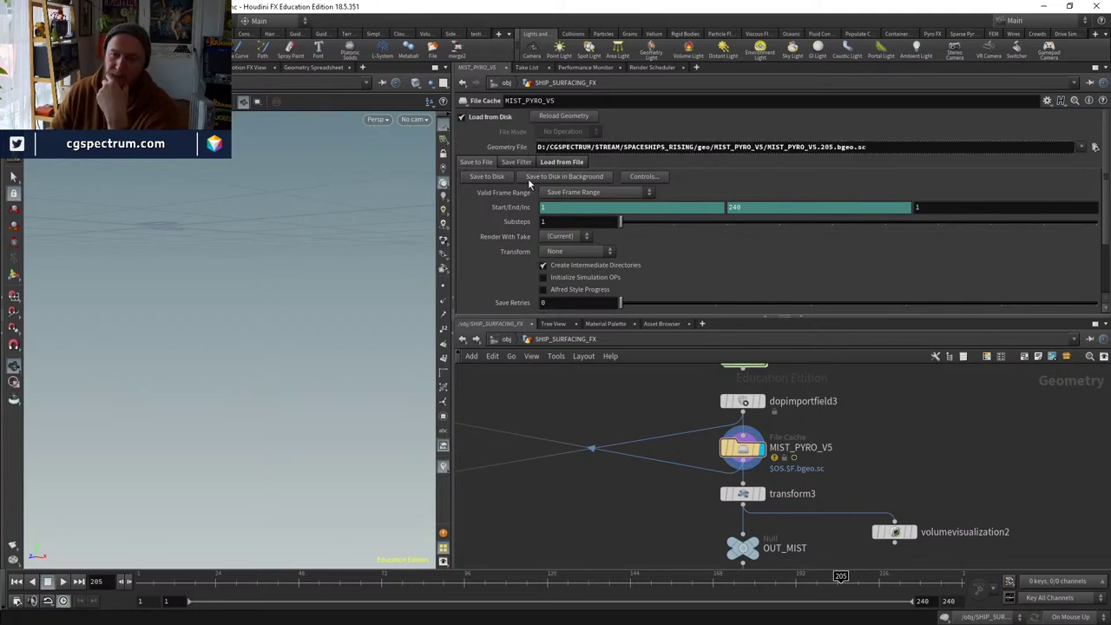
click(520, 149)
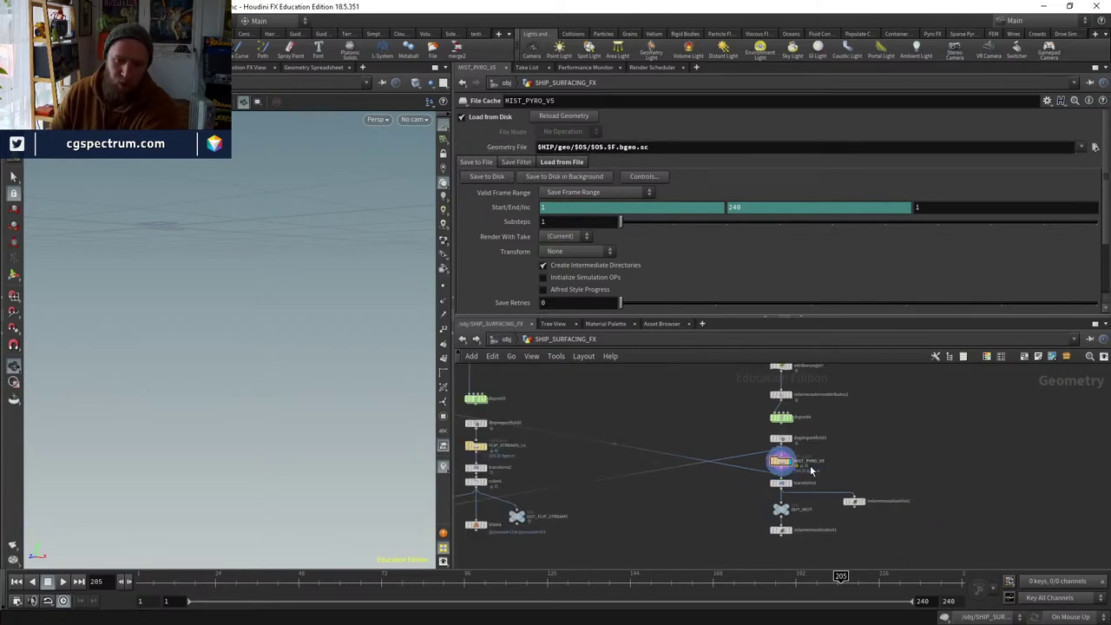
Undo the rename back to MIST_PYRO_V4 so its mist volume loads at frame 205
scroll(816, 474, down, 5)
scroll(781, 486, up, 5)
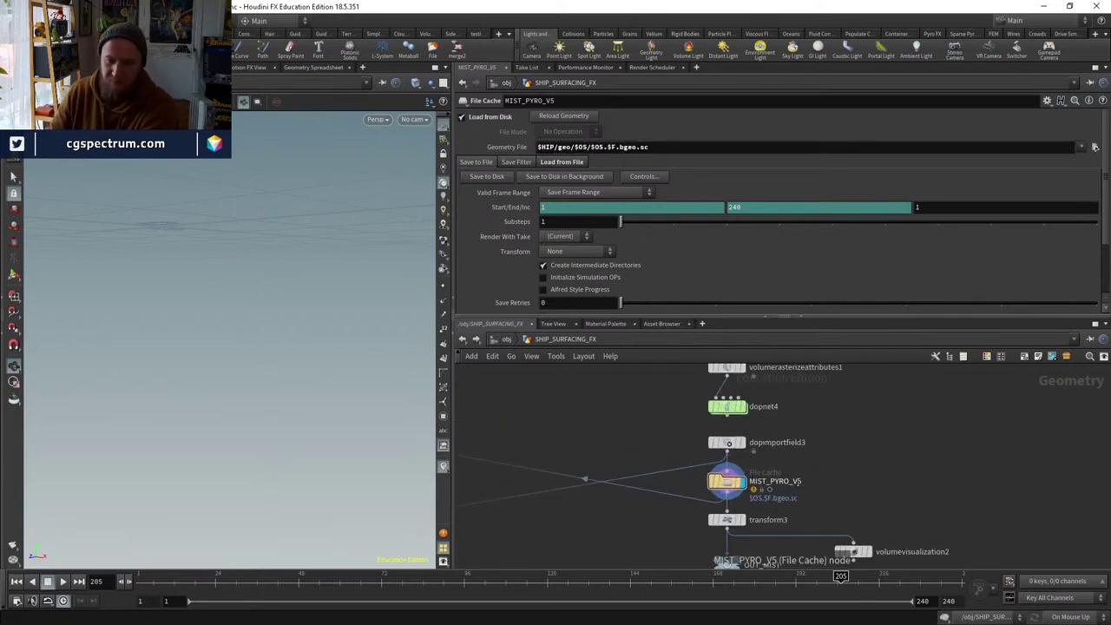
key(ctrl+z)
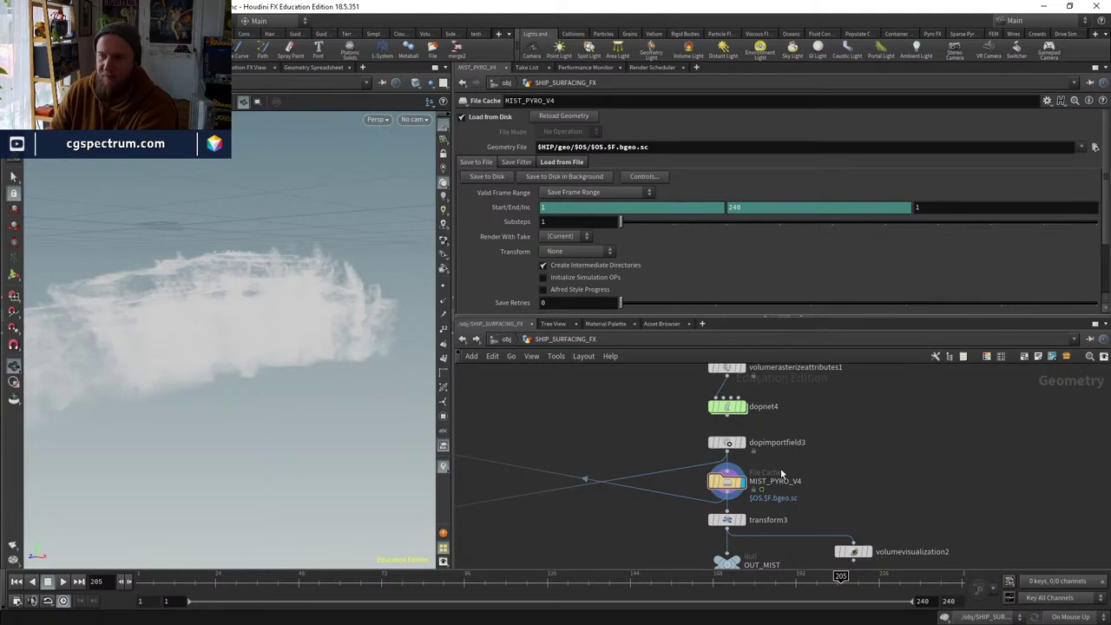
scroll(786, 468, down, 1)
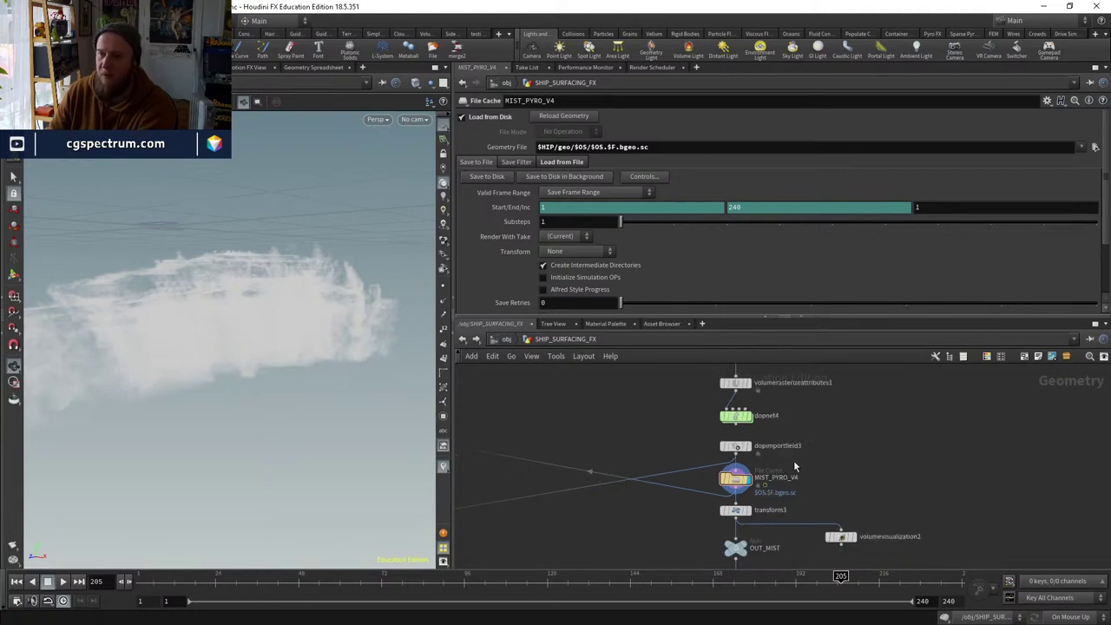
scroll(855, 448, down, 1)
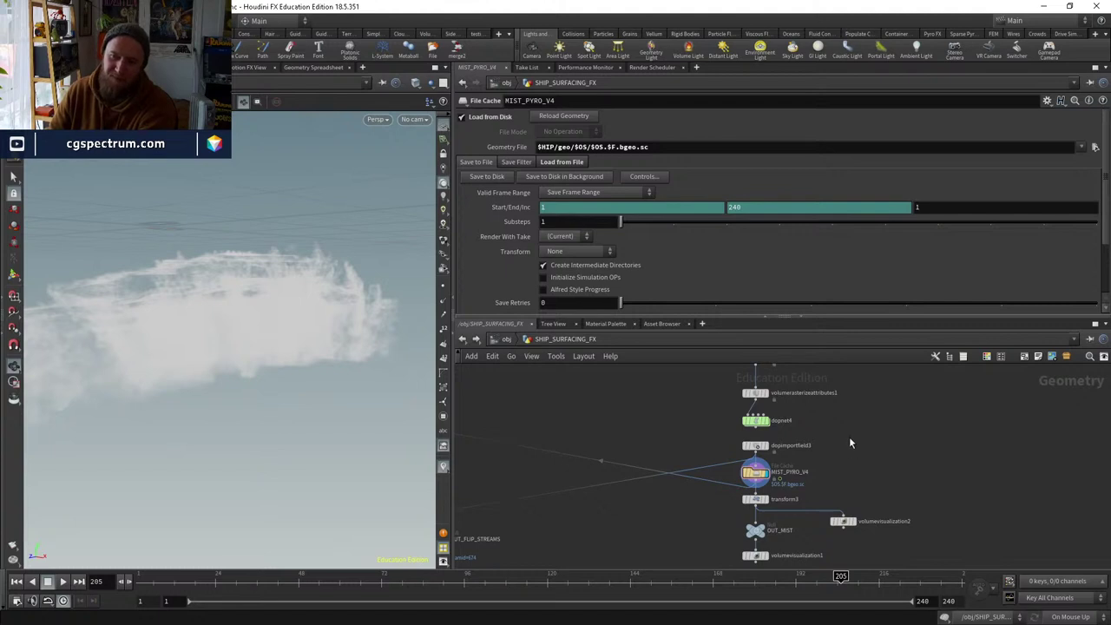
scroll(848, 482, up, 3)
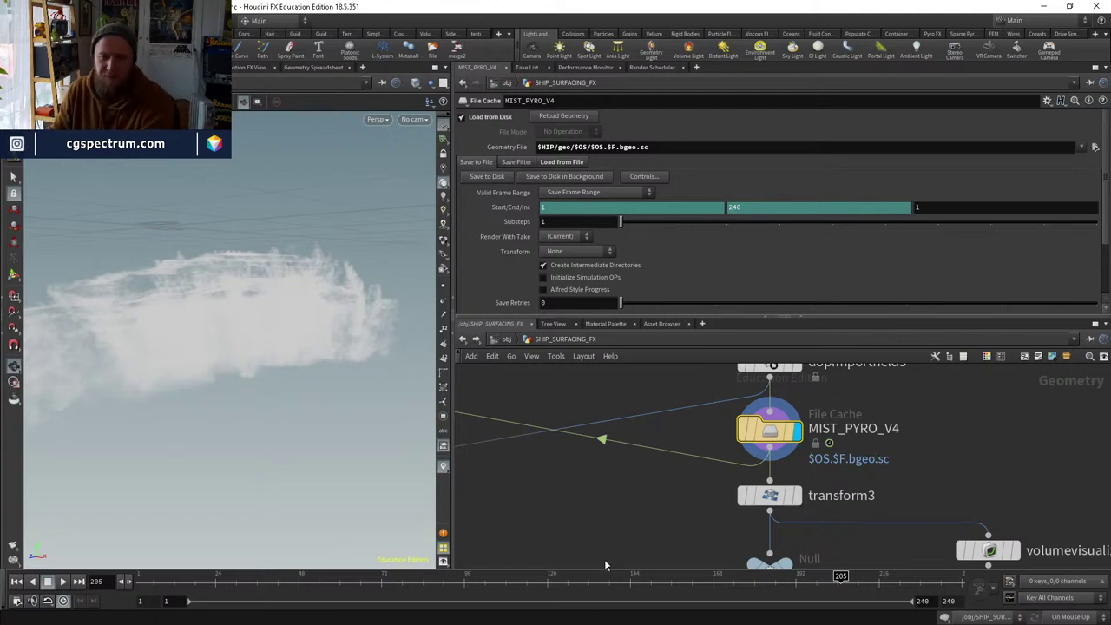
Wire the FLIP branch output into the OUT_FLIP null, then bring up the viewport visualizer options
scroll(684, 511, down, 5)
scroll(619, 451, up, 2)
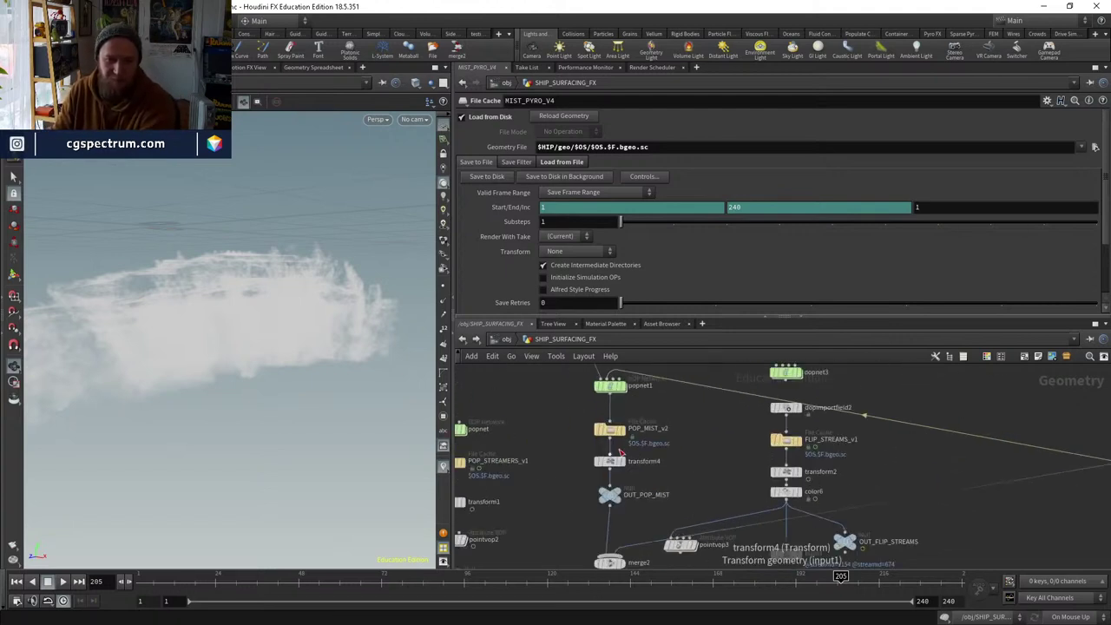
scroll(619, 452, down, 5)
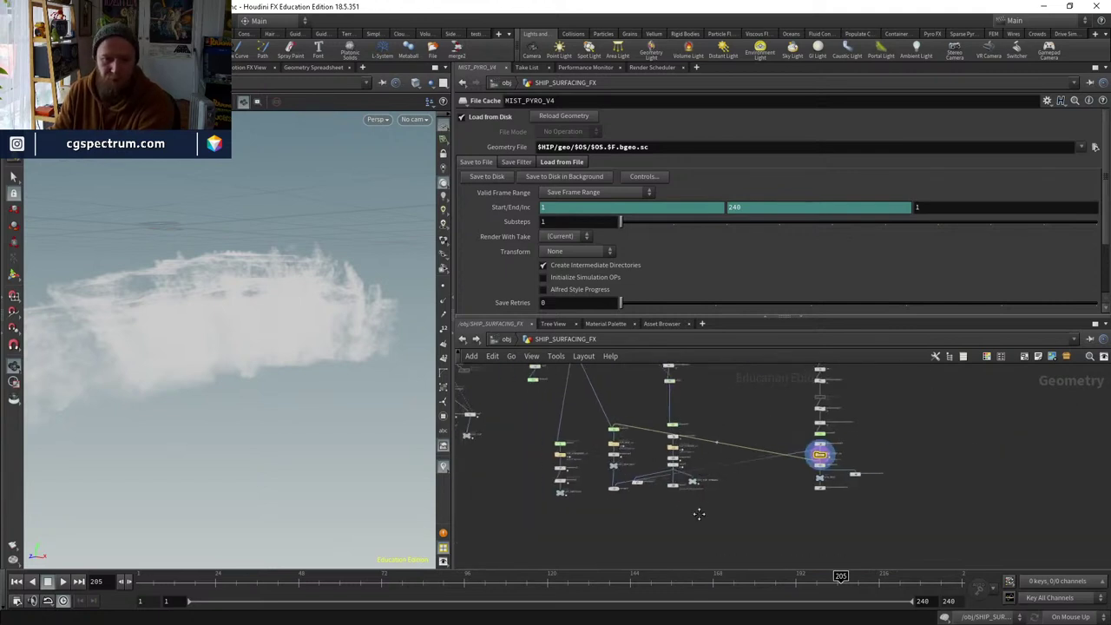
scroll(698, 512, up, 5)
click(608, 530)
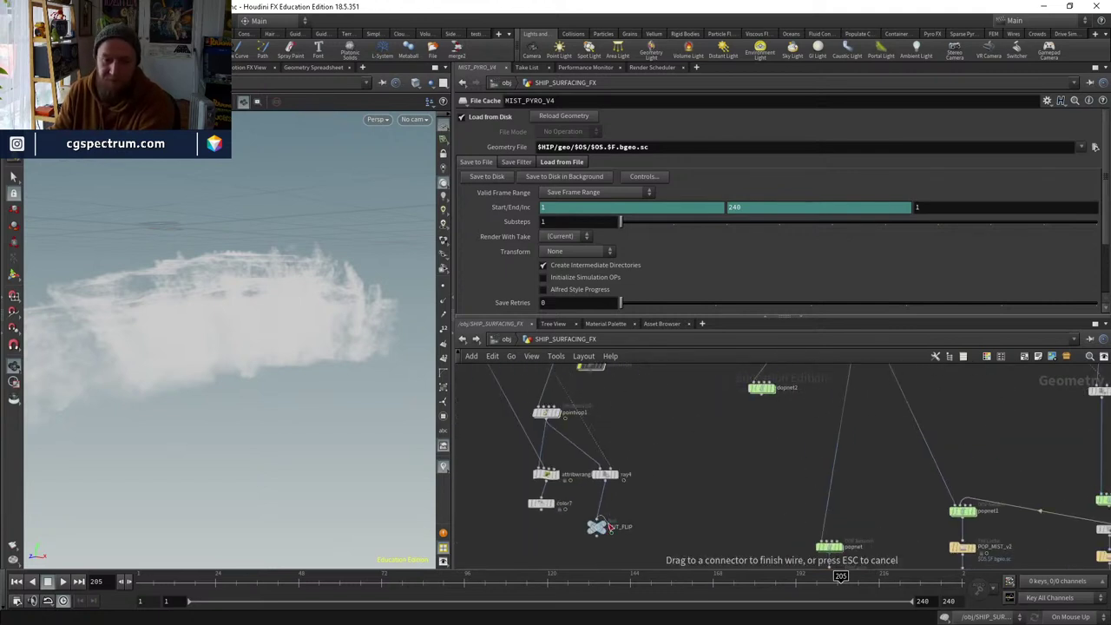
click(599, 528)
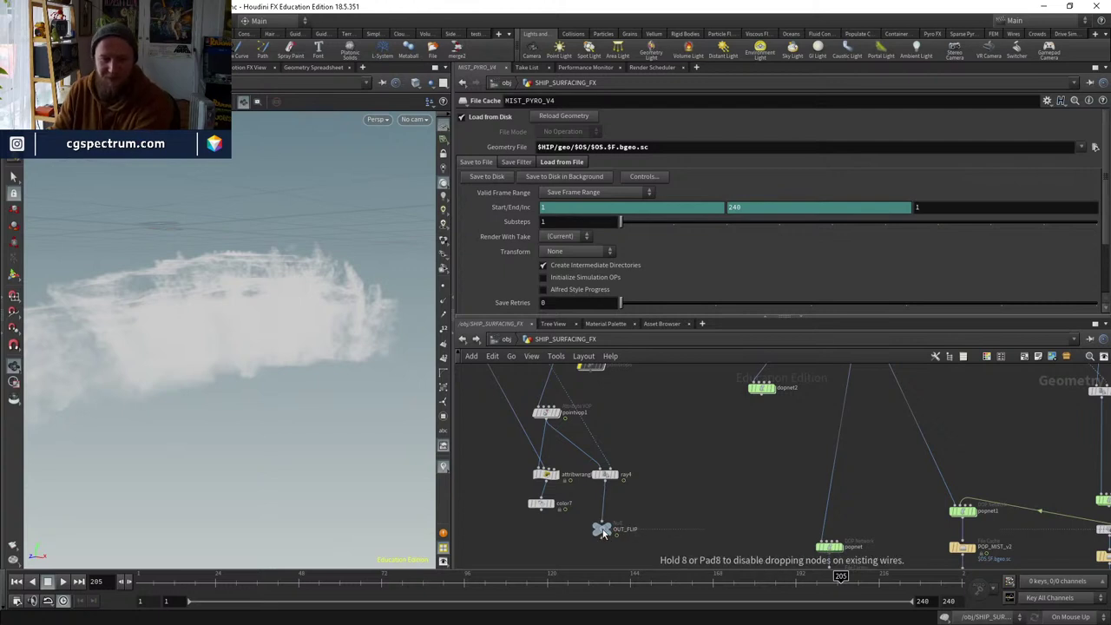
scroll(646, 519, down, 2)
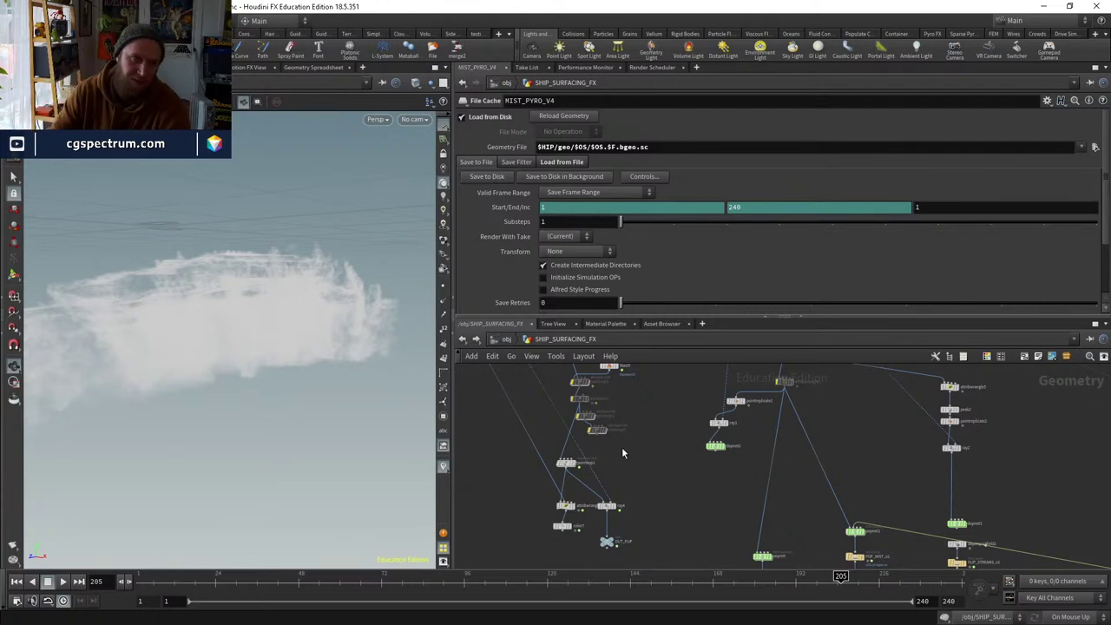
click(443, 468)
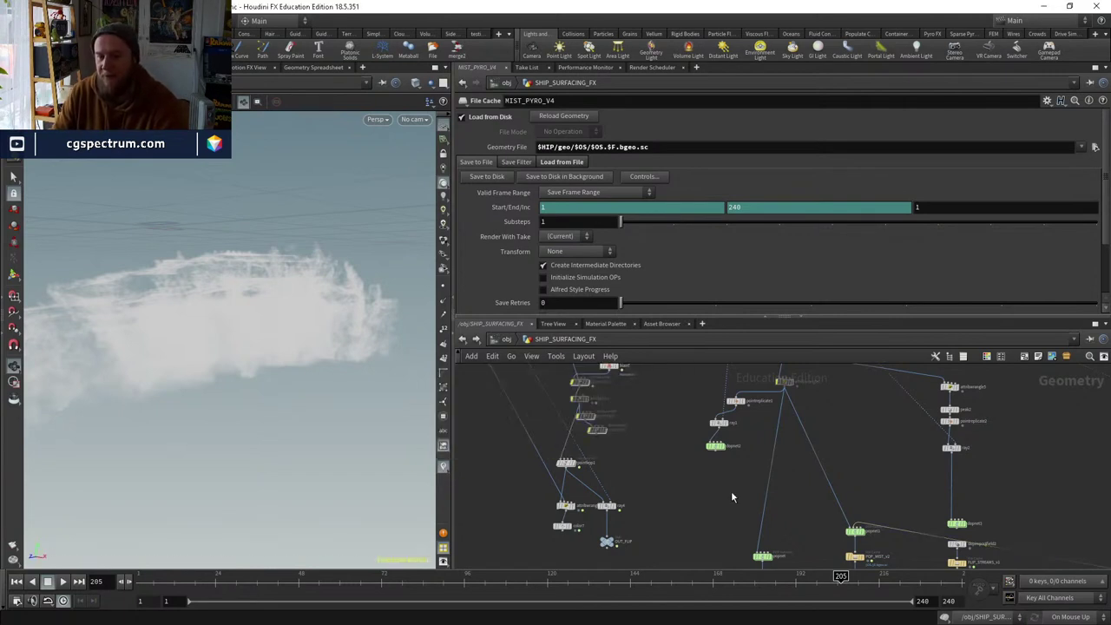
scroll(781, 486, up, 4)
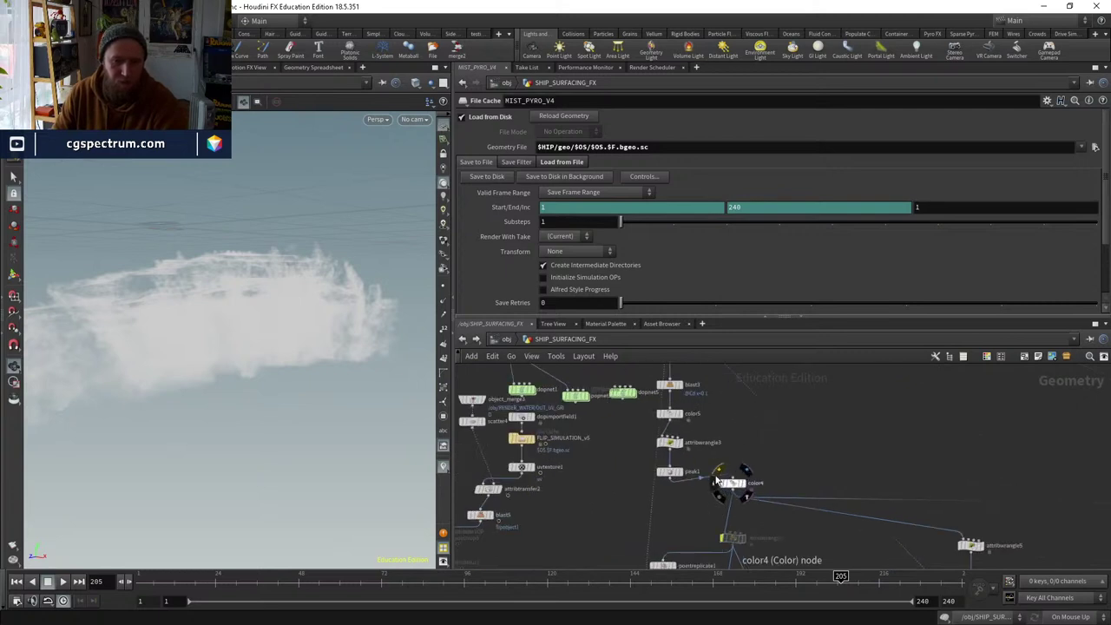
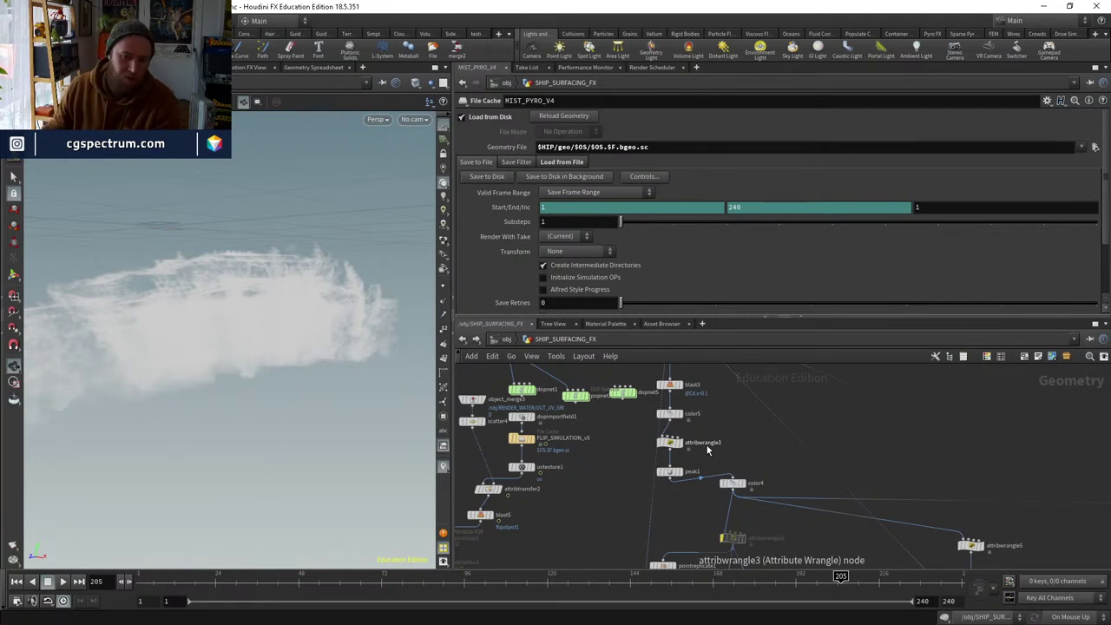
Place a Pyro Configure Fireball preset, found by searching 'pyroc', in empty network space
scroll(707, 449, down, 3)
middle_drag(746, 466, 1024, 466)
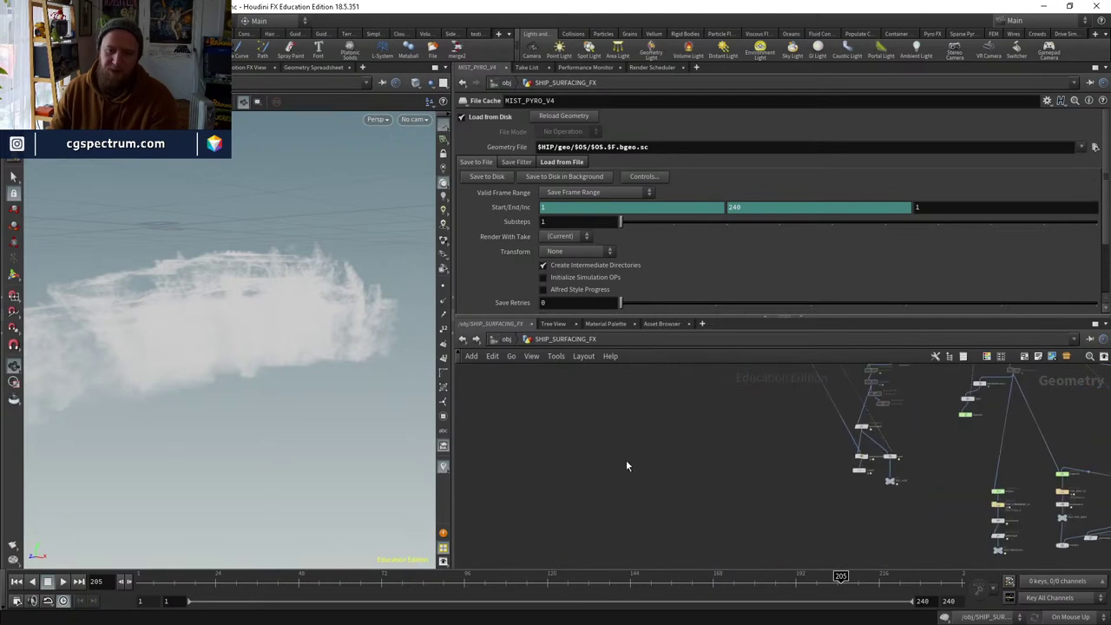
key(Tab)
text(confi)
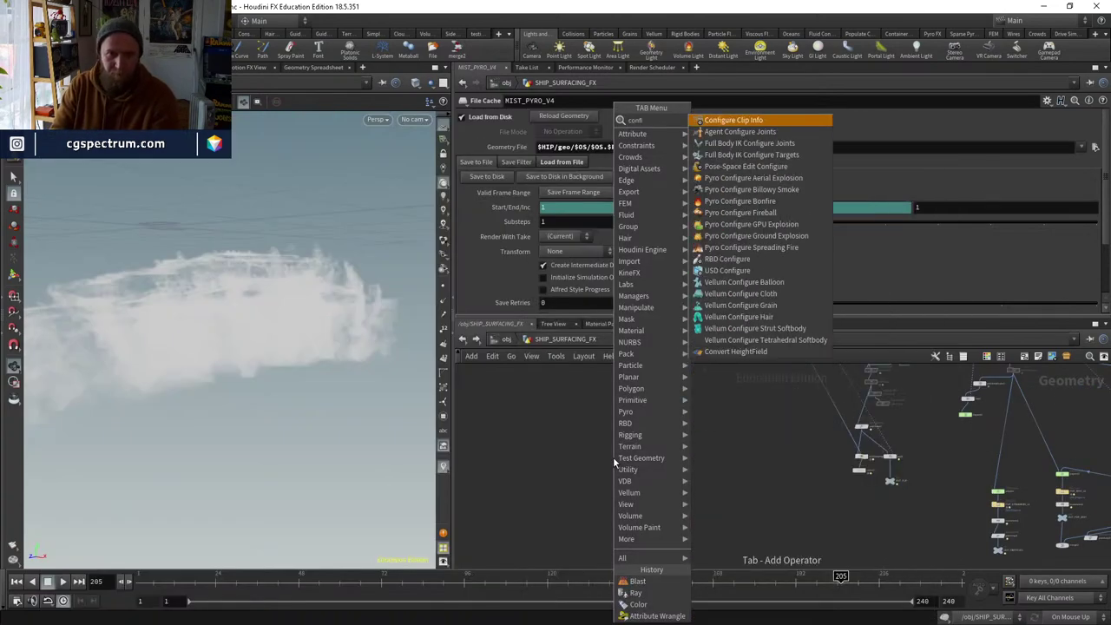
text(gure)
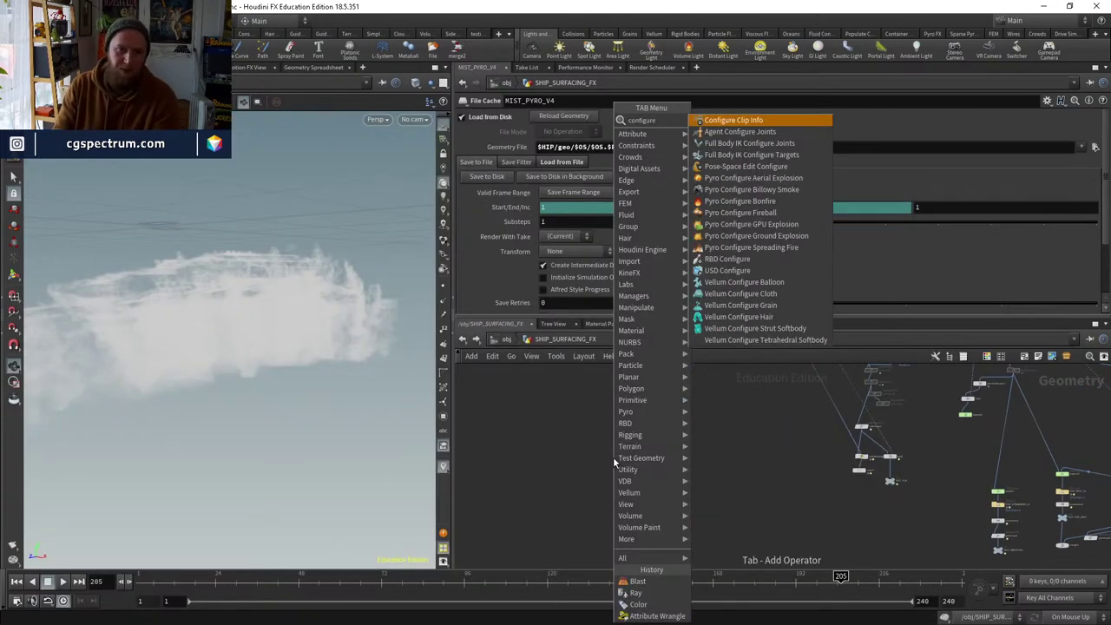
key(BackSpace)
key(BackSpace)
key(BackSpace)
key(BackSpace)
key(BackSpace)
key(BackSpace)
key(BackSpace)
key(BackSpace)
key(BackSpace)
text(pyroc)
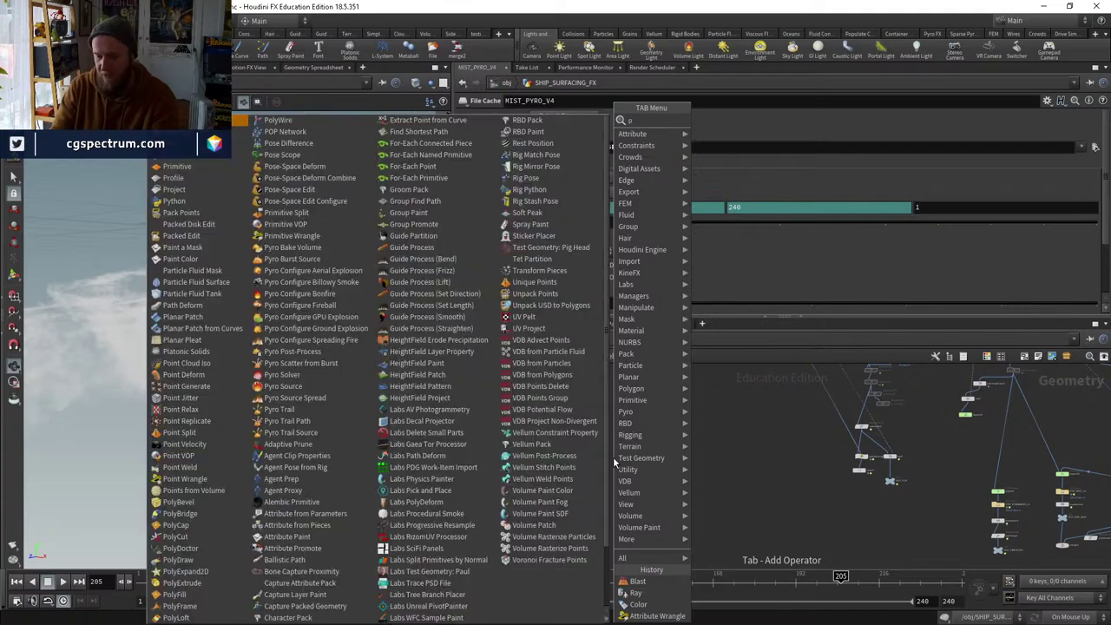
key(Down)
key(Down)
key(Down)
key(Down)
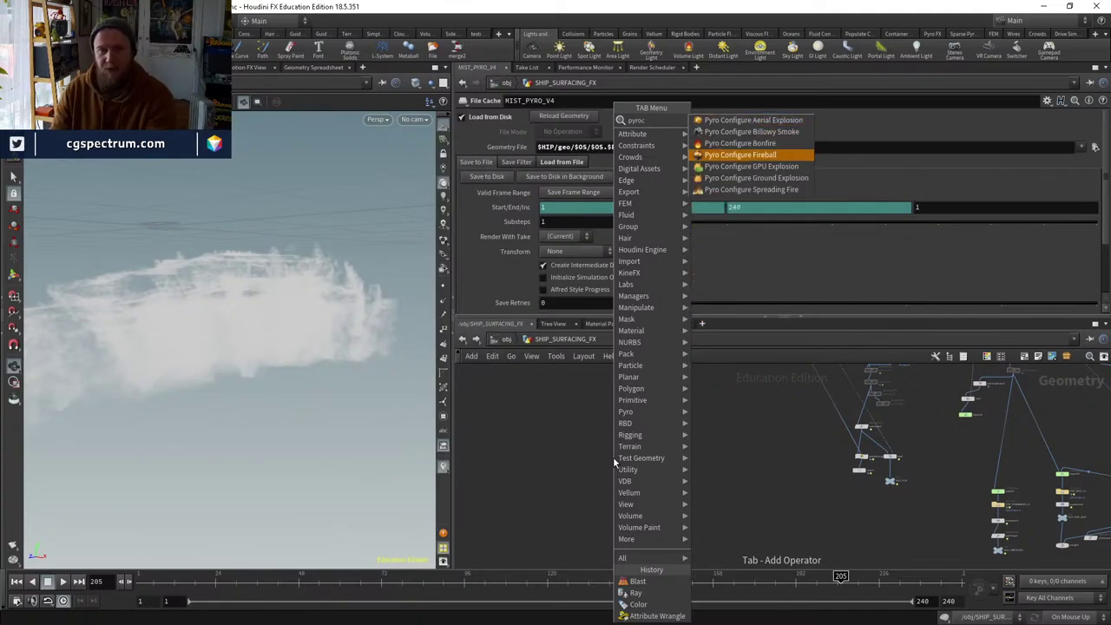
key(Return)
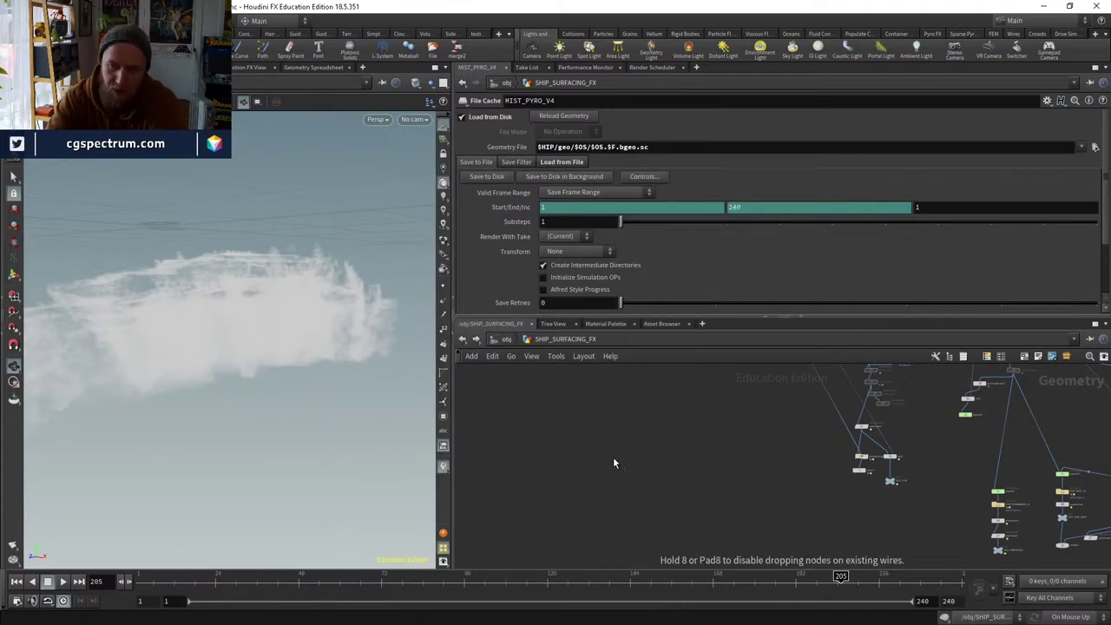
click(613, 460)
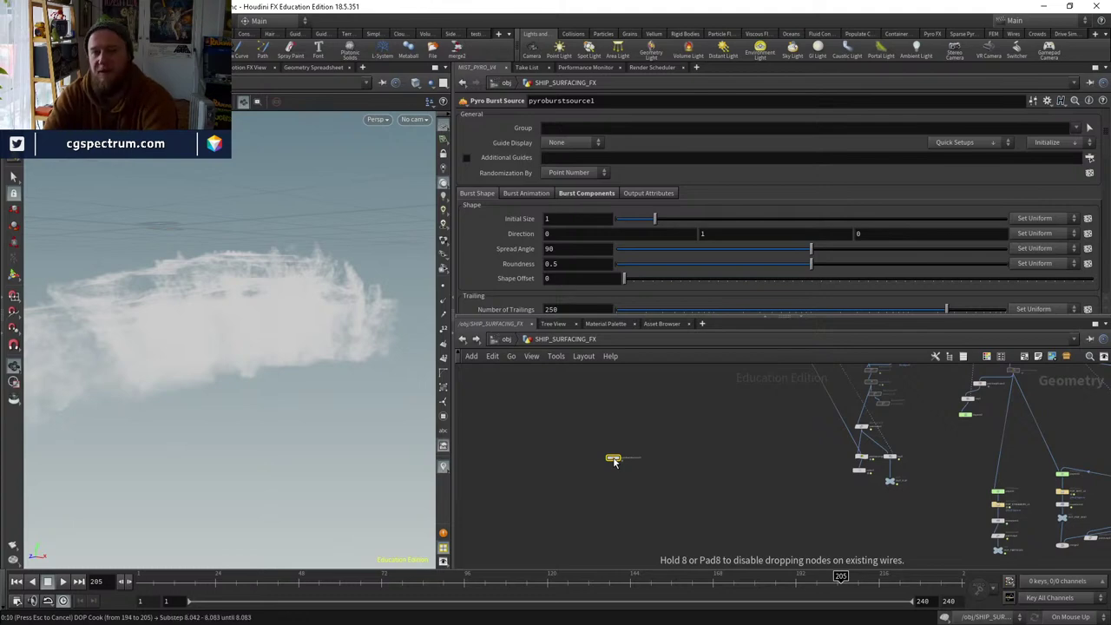
Select pyrosolver1, frame the explosion from a low angle and play the simulation
click(613, 466)
key(f)
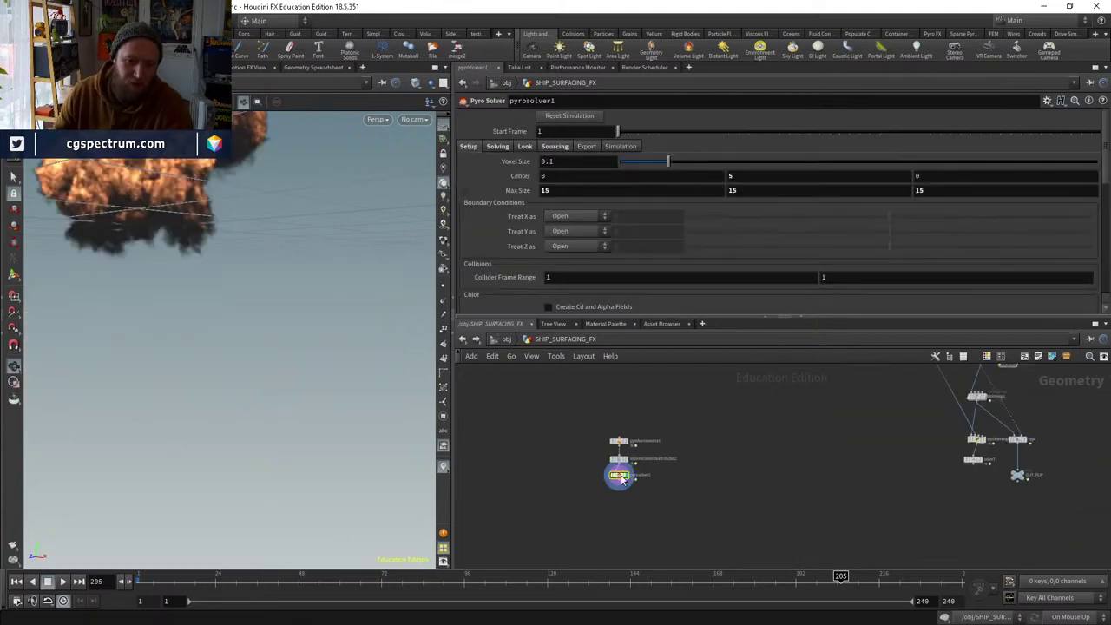
key(g)
drag(211, 341, 223, 300)
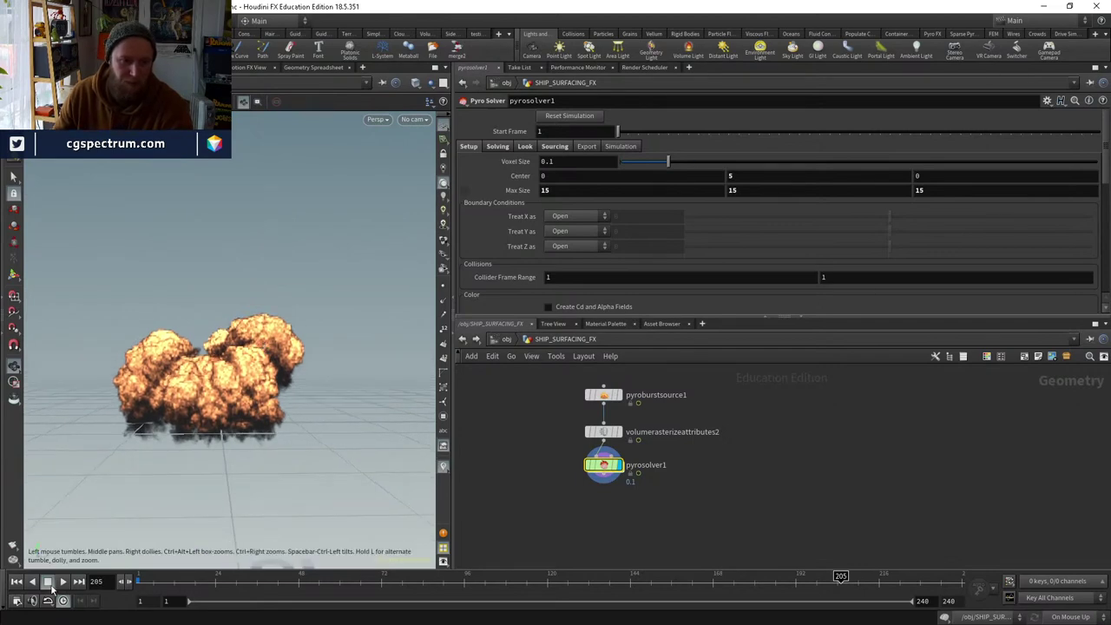
click(72, 583)
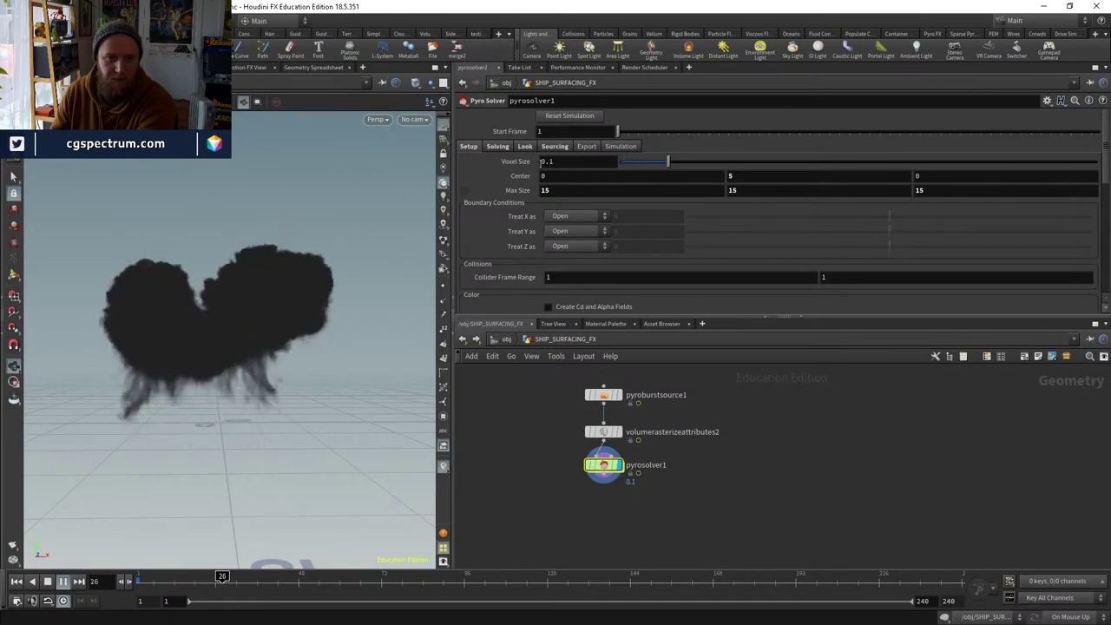
Set pyrosolver1's Buoyancy Scale to 3 in the Solving parameters
click(496, 147)
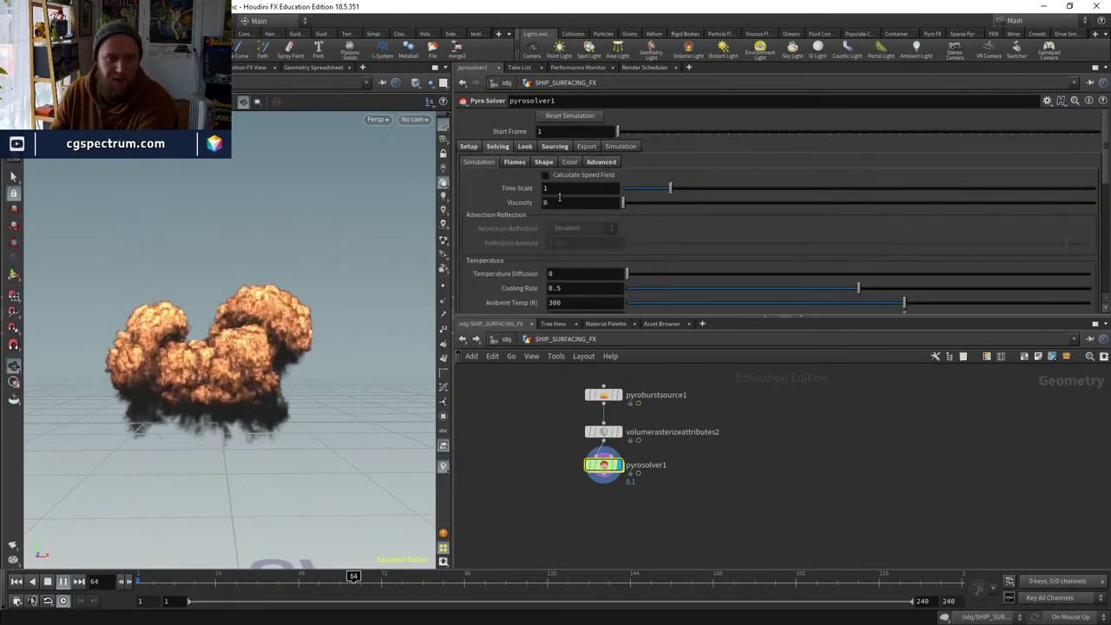
scroll(543, 234, down, 2)
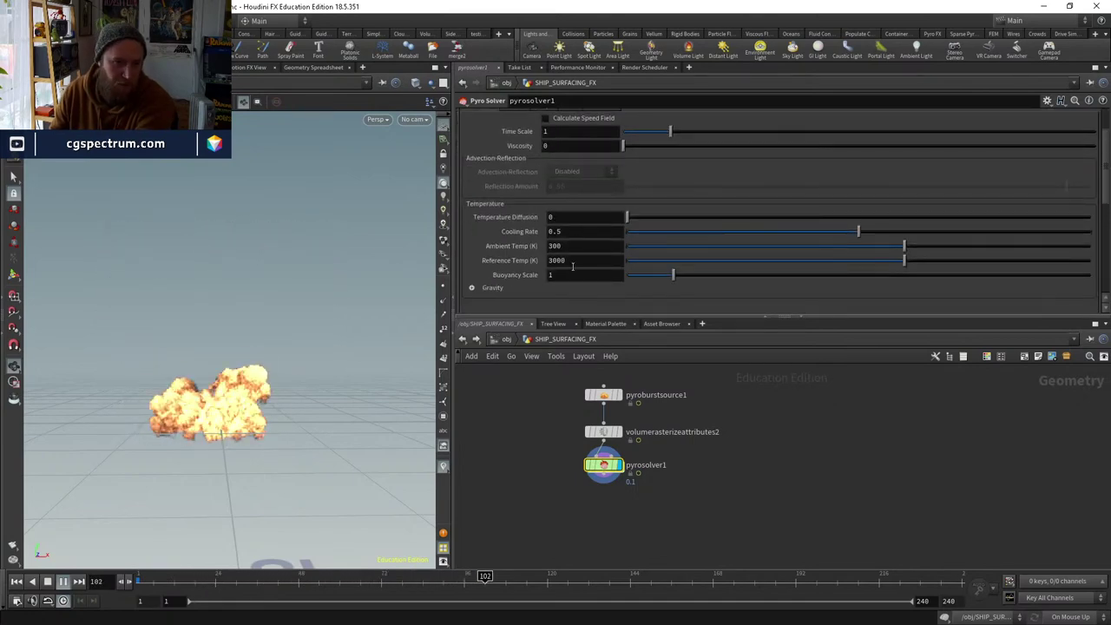
click(565, 275)
text(3)
key(Return)
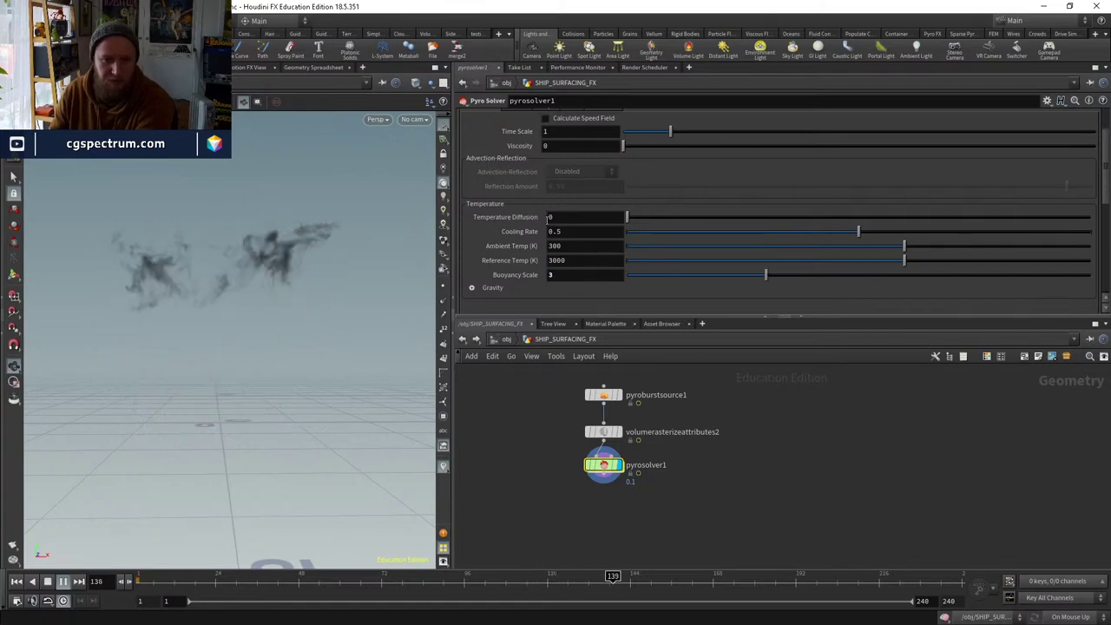
scroll(512, 162, up, 2)
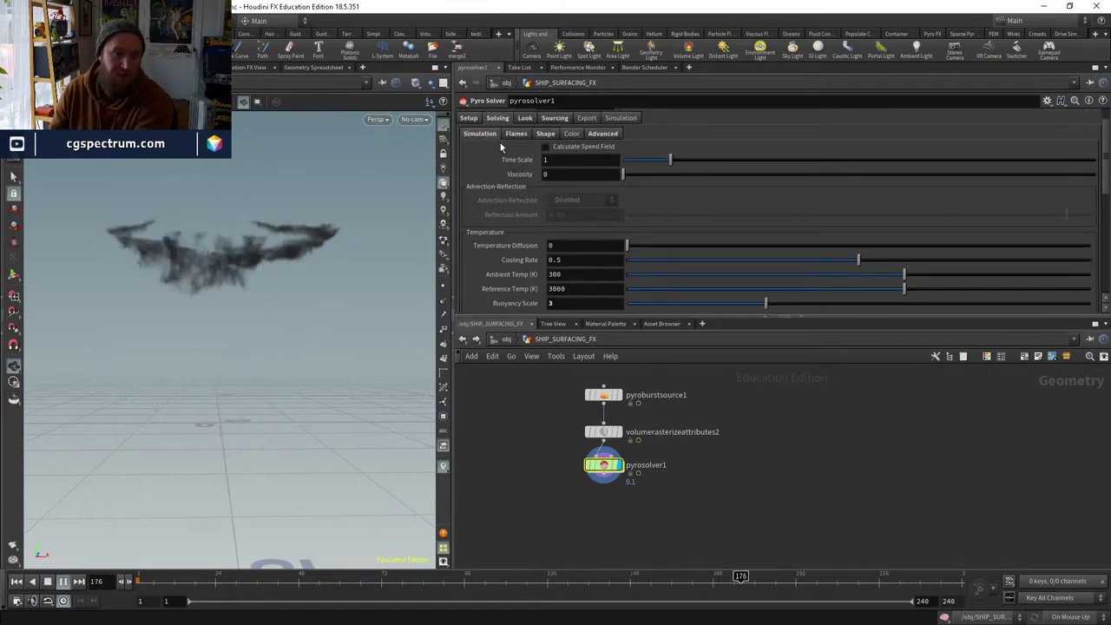
Set pyrosolver1's Flame Lifespan to 10 in the Flames settings
click(516, 134)
click(560, 148)
text(10)
key(Return)
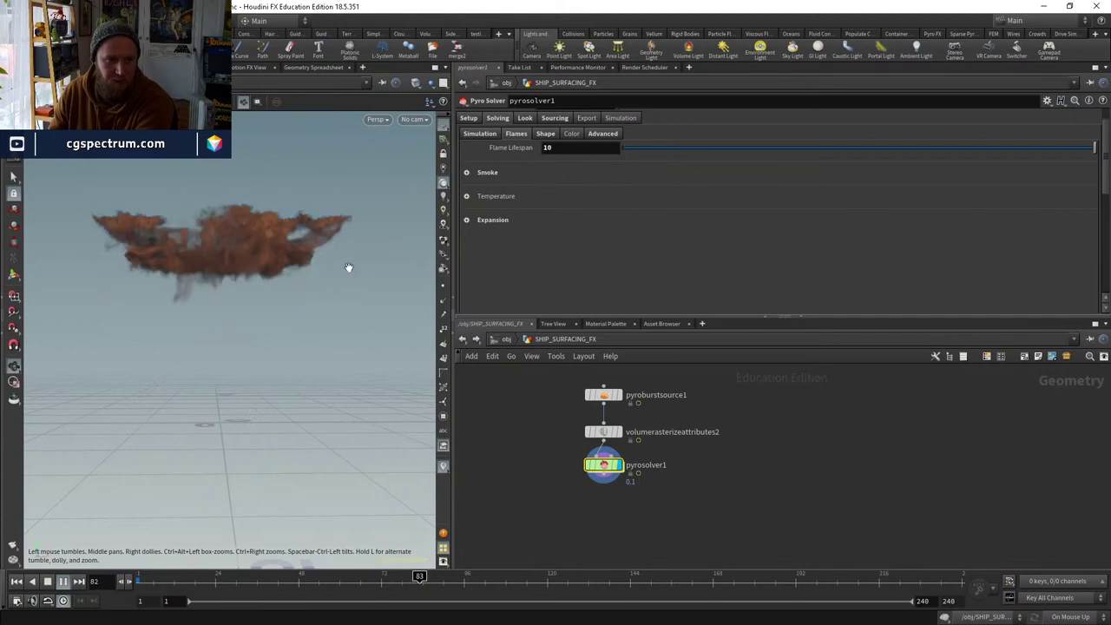
Expand the Expansion settings and lower Expansion Rate to 1
click(470, 220)
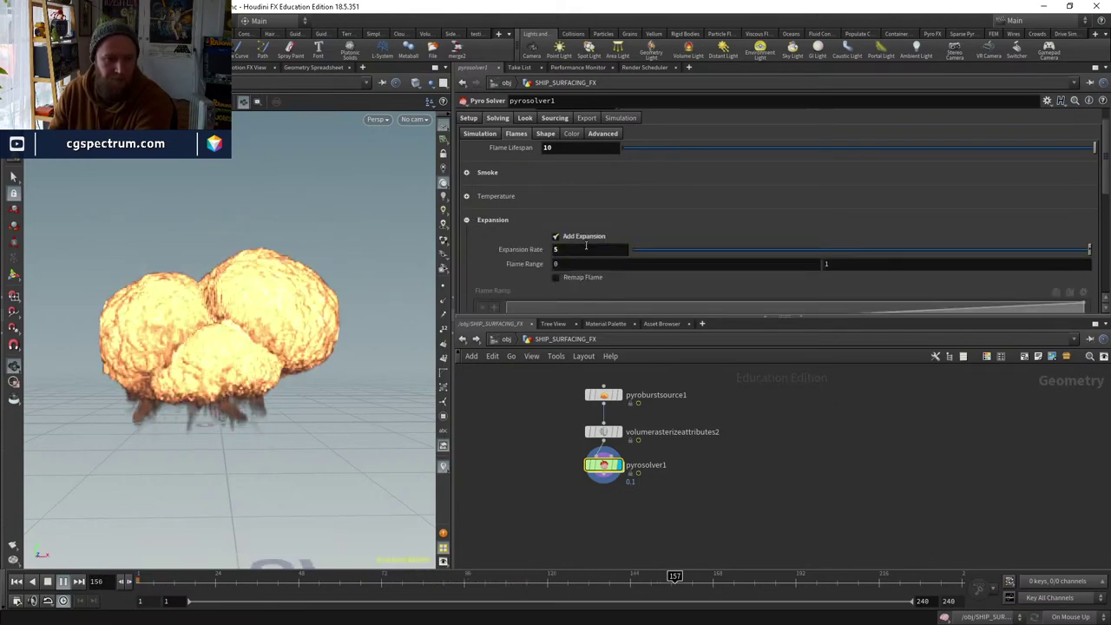
double_click(584, 249)
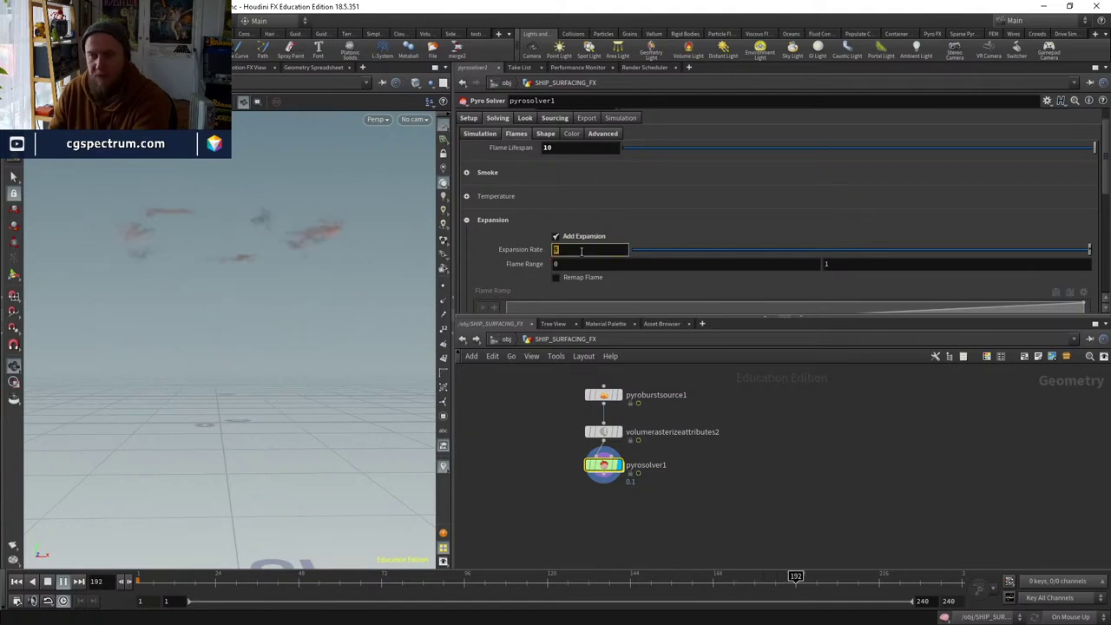
text(1)
key(Return)
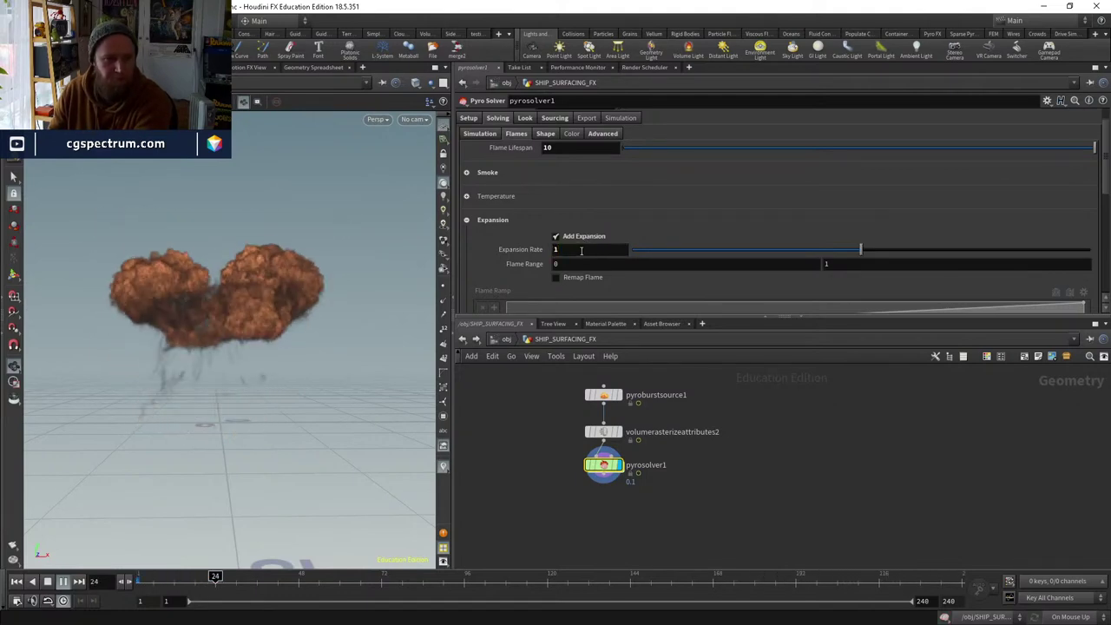
click(545, 133)
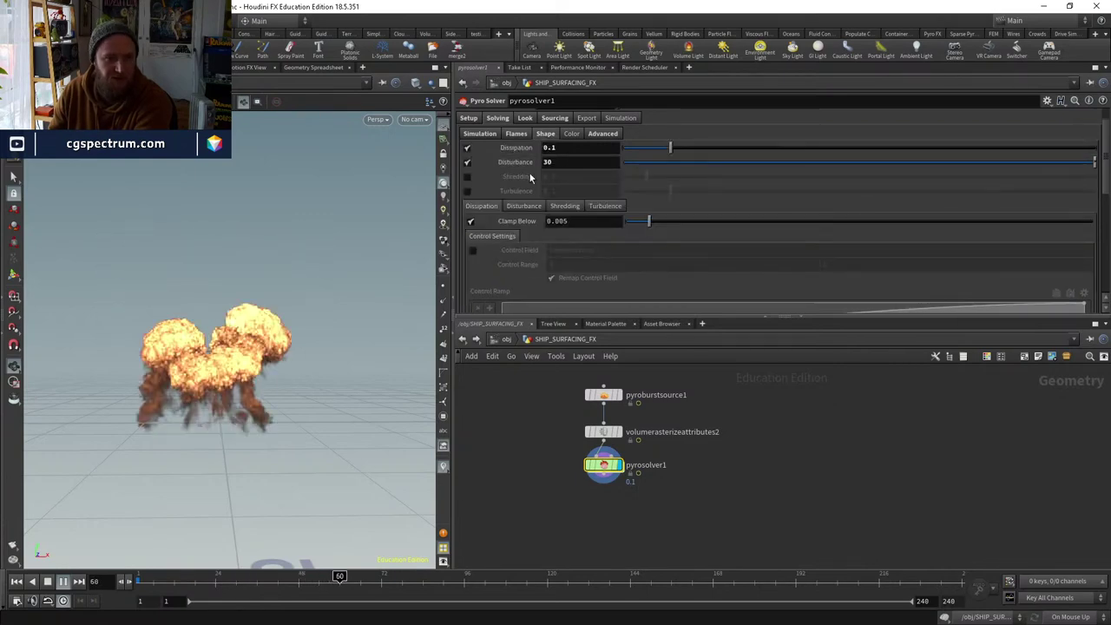
Enable Turbulence on pyrosolver1 and set its value to 50
click(467, 191)
double_click(596, 191)
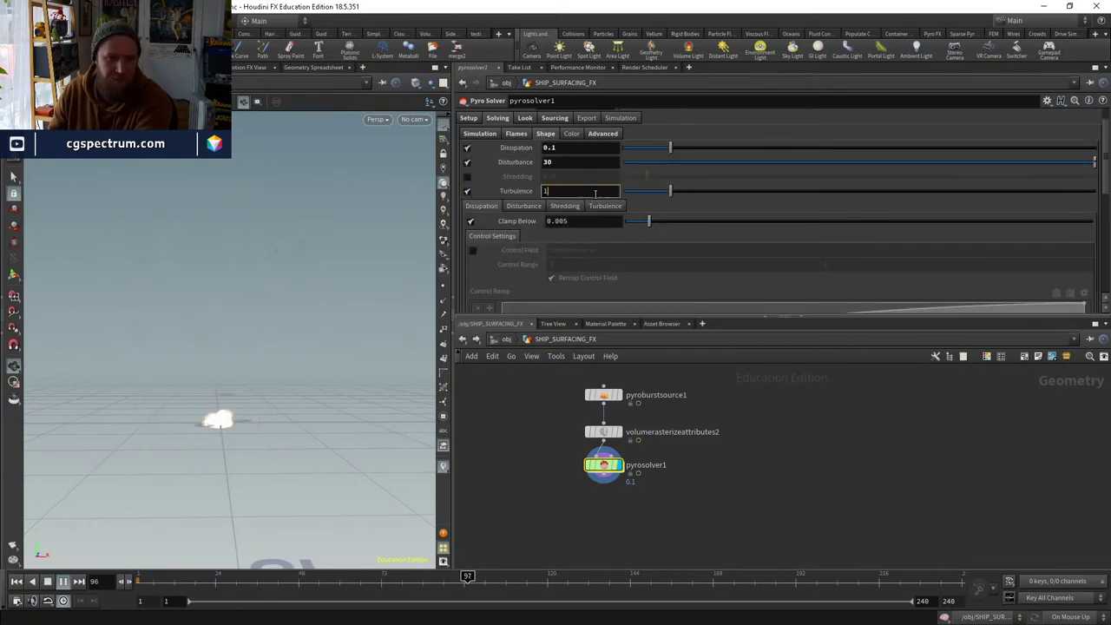
text(0)
key(Return)
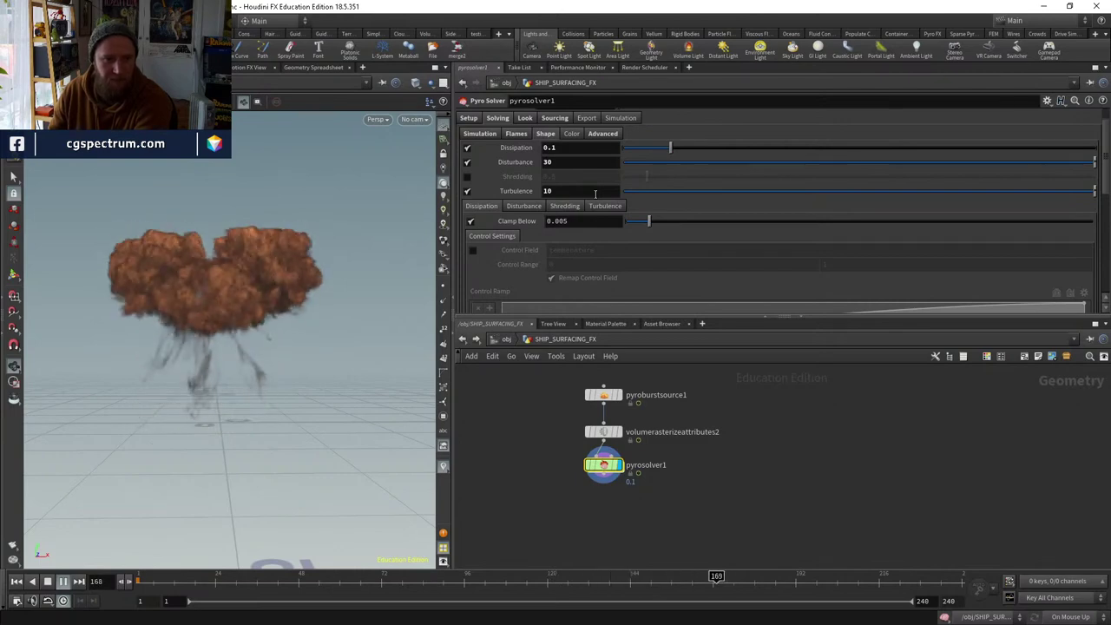
double_click(595, 191)
text(50)
key(Return)
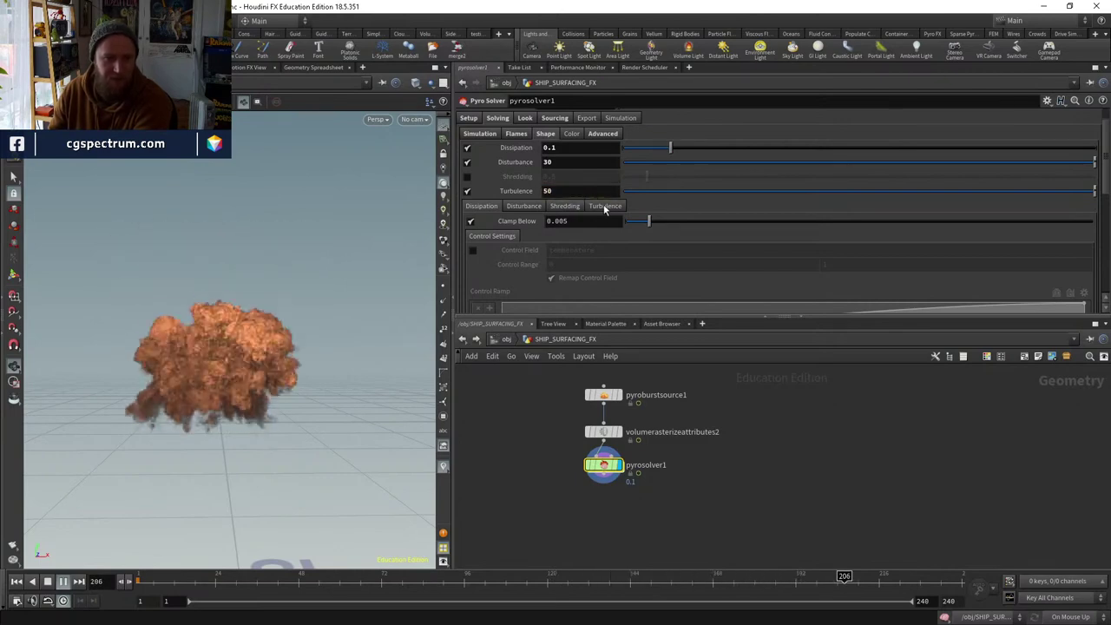
In the detailed Turbulence settings, try Swirl Size 10 and 2, settling on 3
click(604, 207)
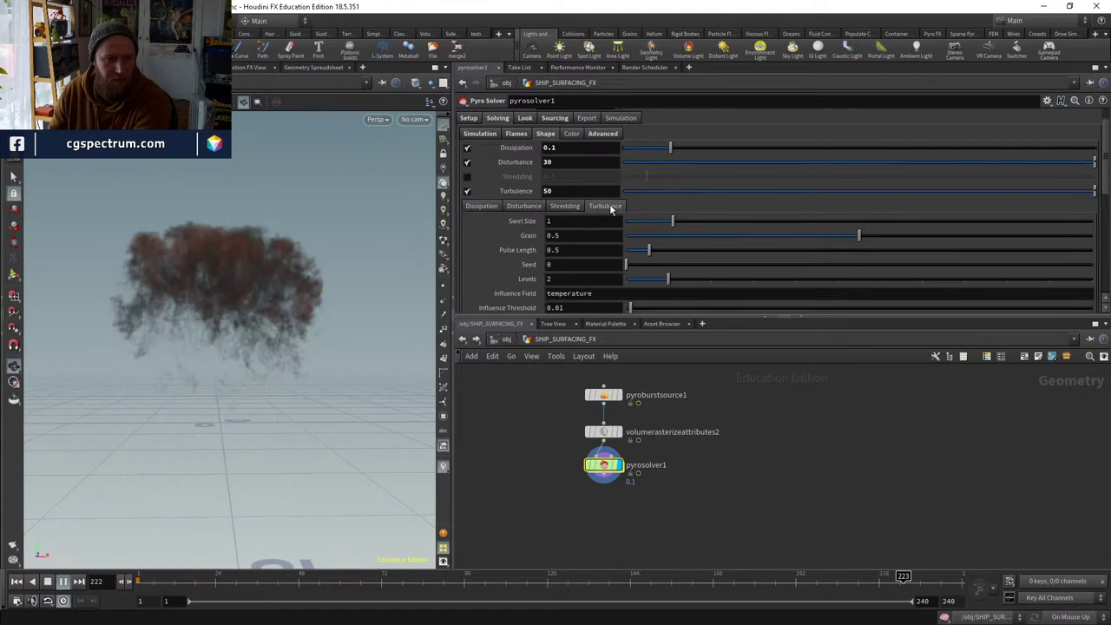
double_click(558, 222)
text(10)
key(Return)
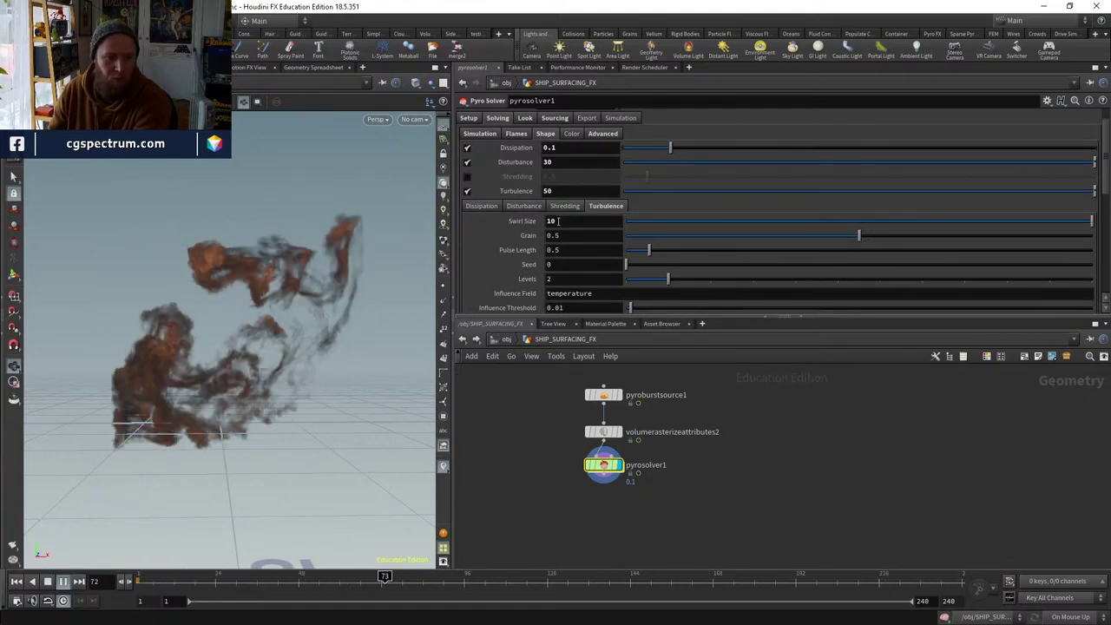
double_click(558, 221)
text(2)
key(Return)
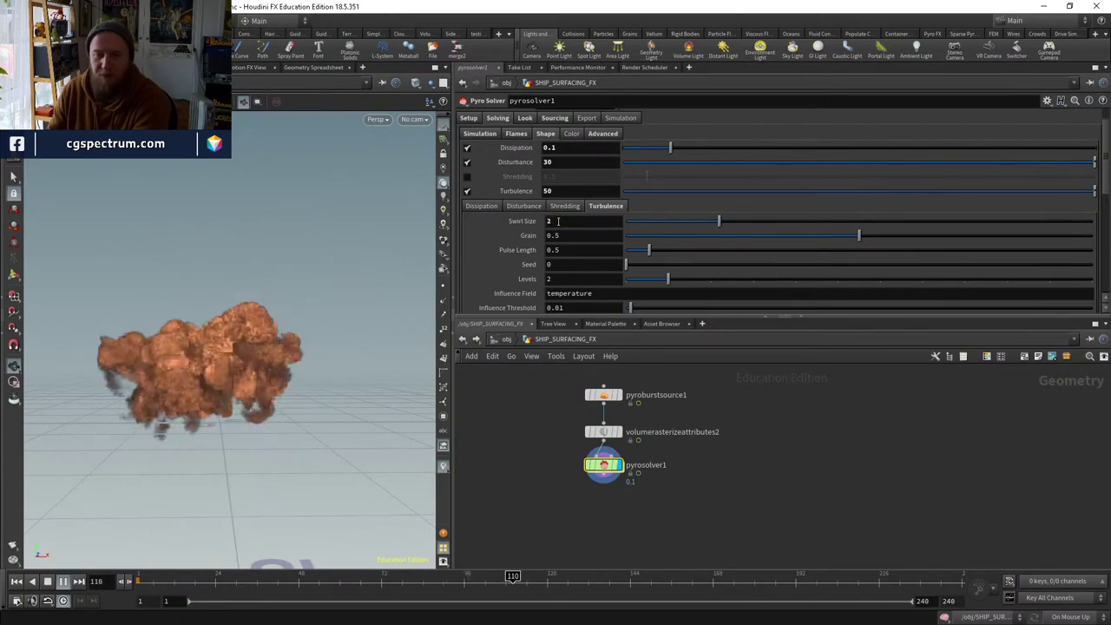
double_click(558, 222)
text(3)
key(Return)
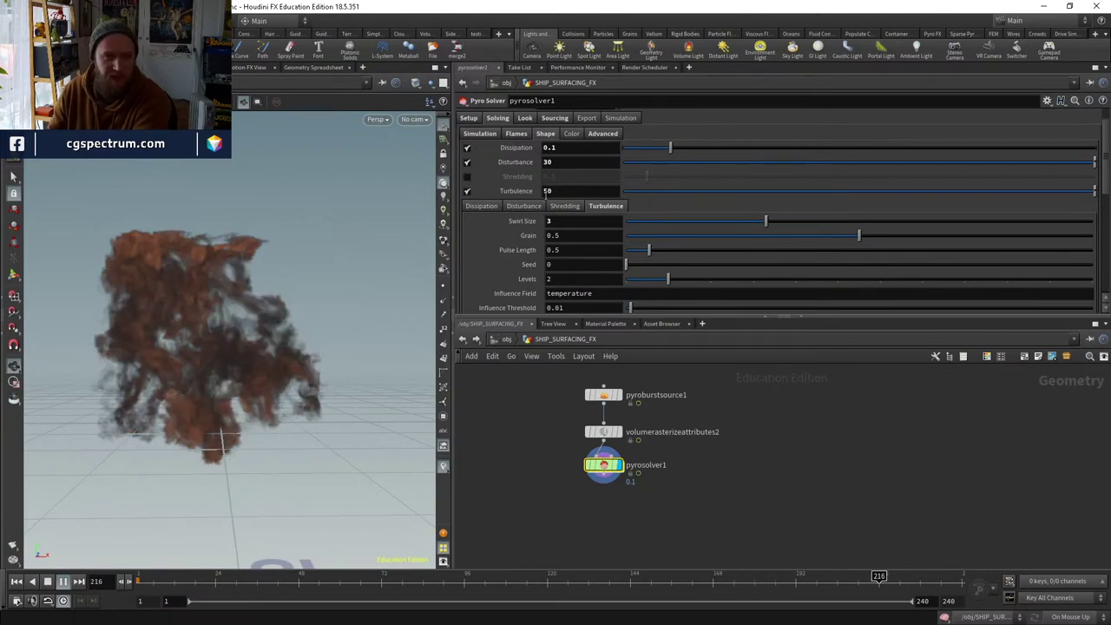
Toggle Shredding on, then switch both Turbulence and Shredding off
click(468, 176)
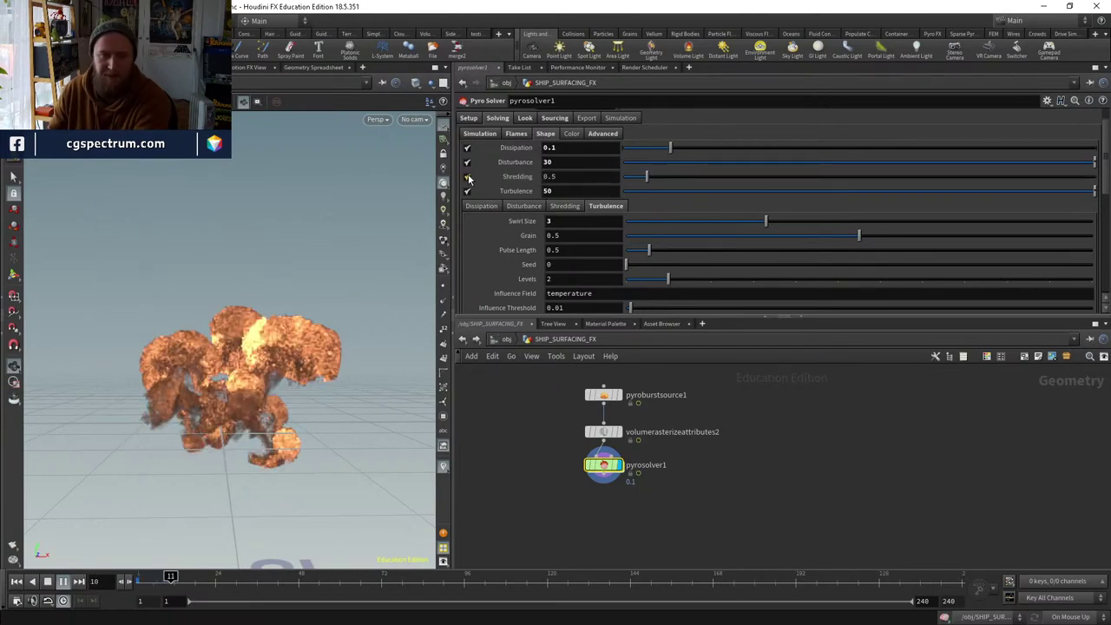
click(467, 191)
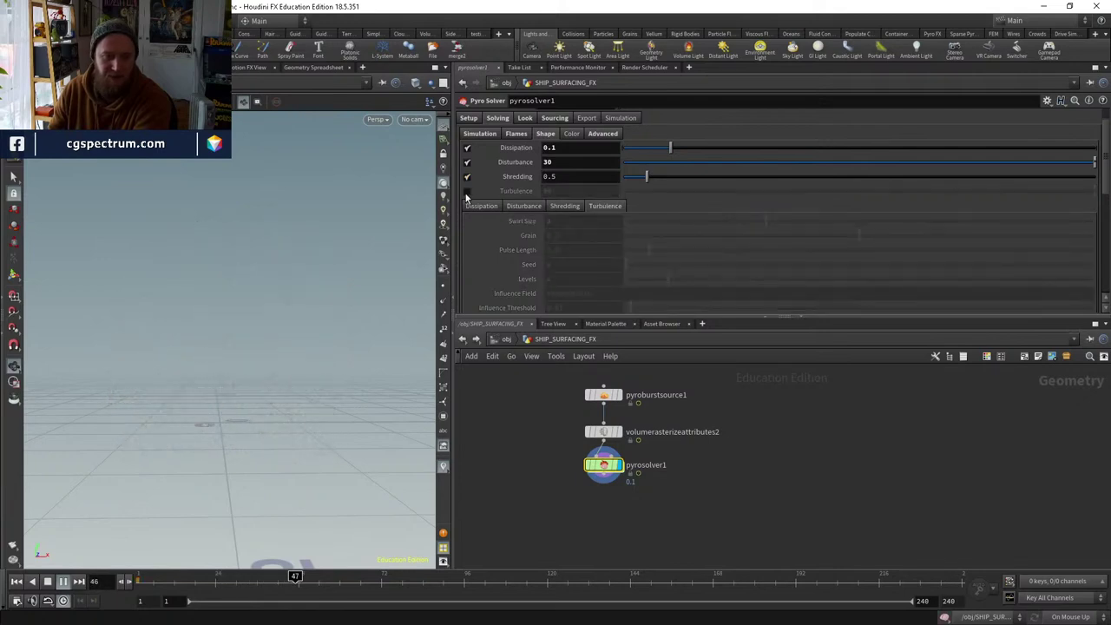
click(468, 176)
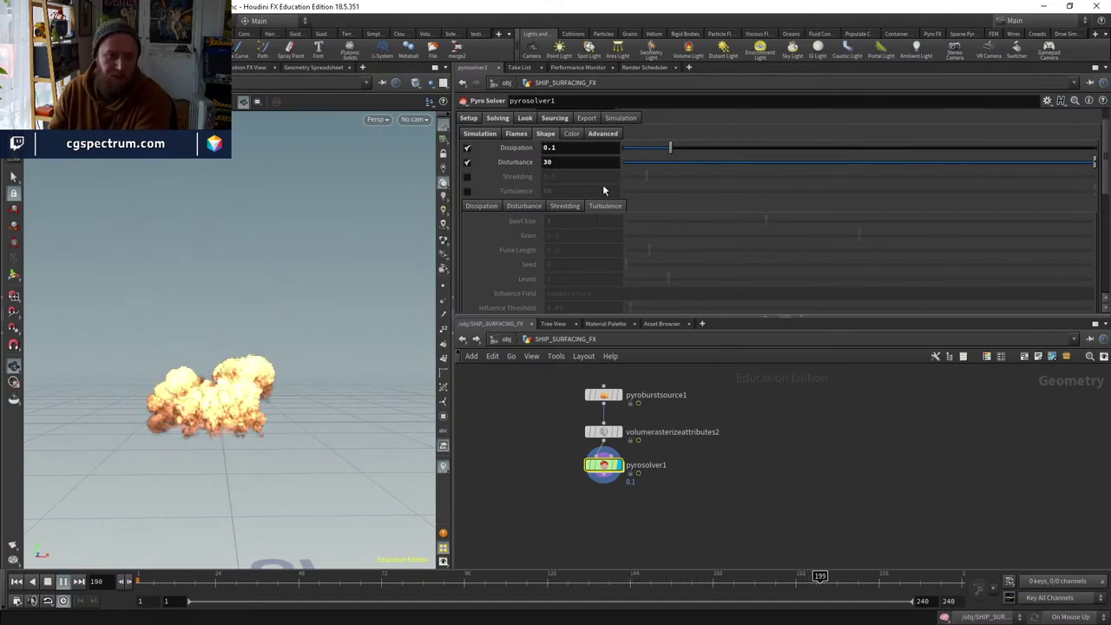
Browse pyrosolver1's Look, Solving, Flames, Simulation and Setup parameter tabs
click(526, 119)
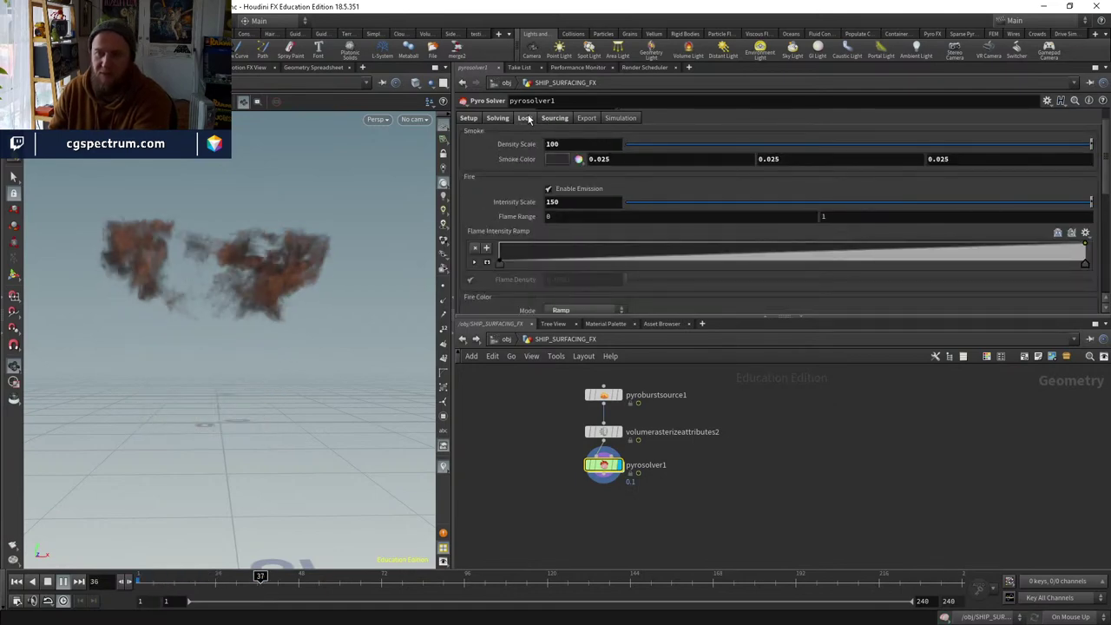
click(499, 119)
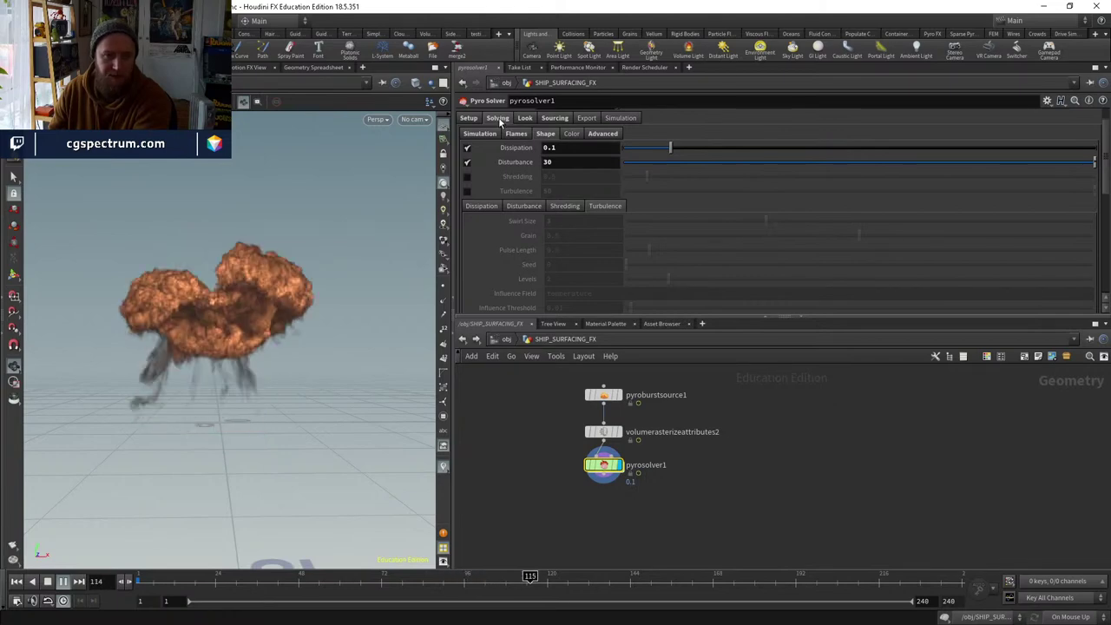
click(518, 135)
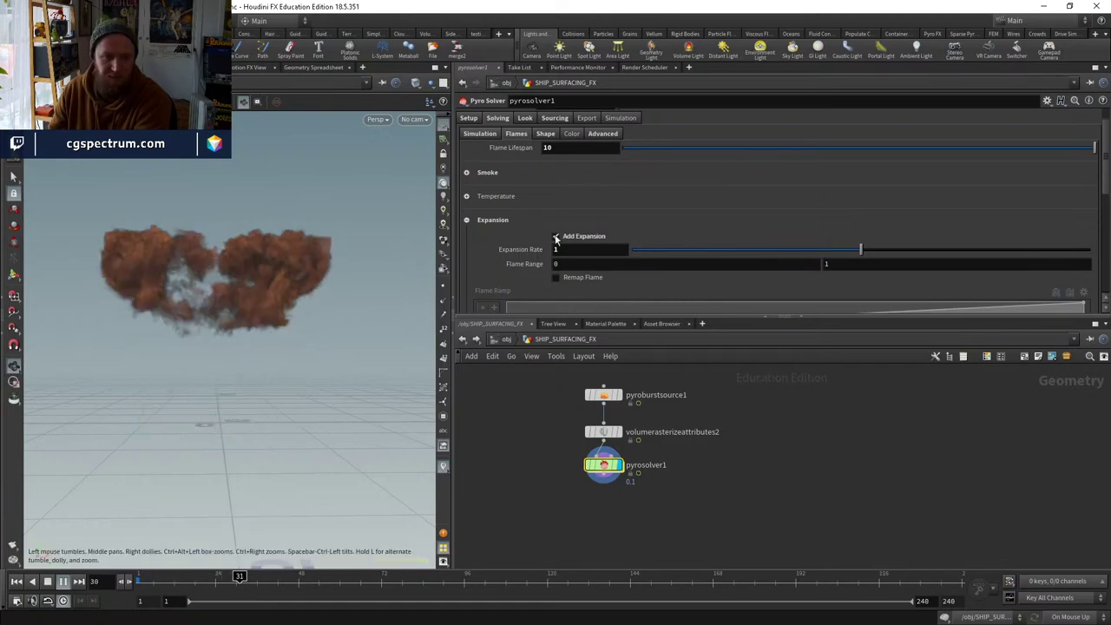
click(479, 132)
scroll(493, 234, down, 2)
scroll(493, 234, up, 3)
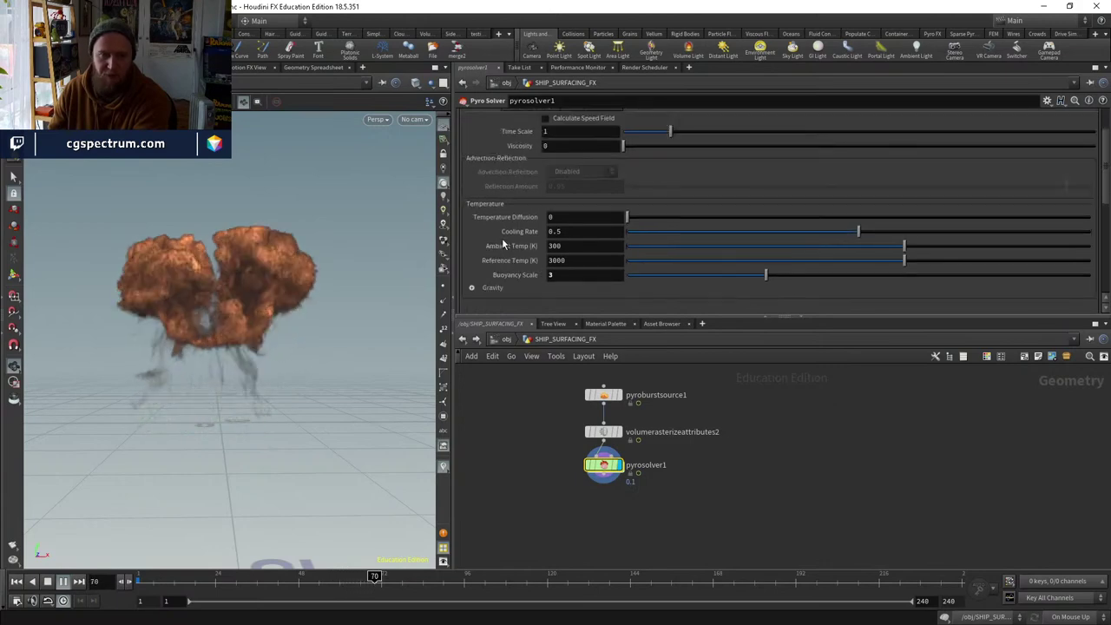
click(468, 146)
scroll(518, 245, down, 2)
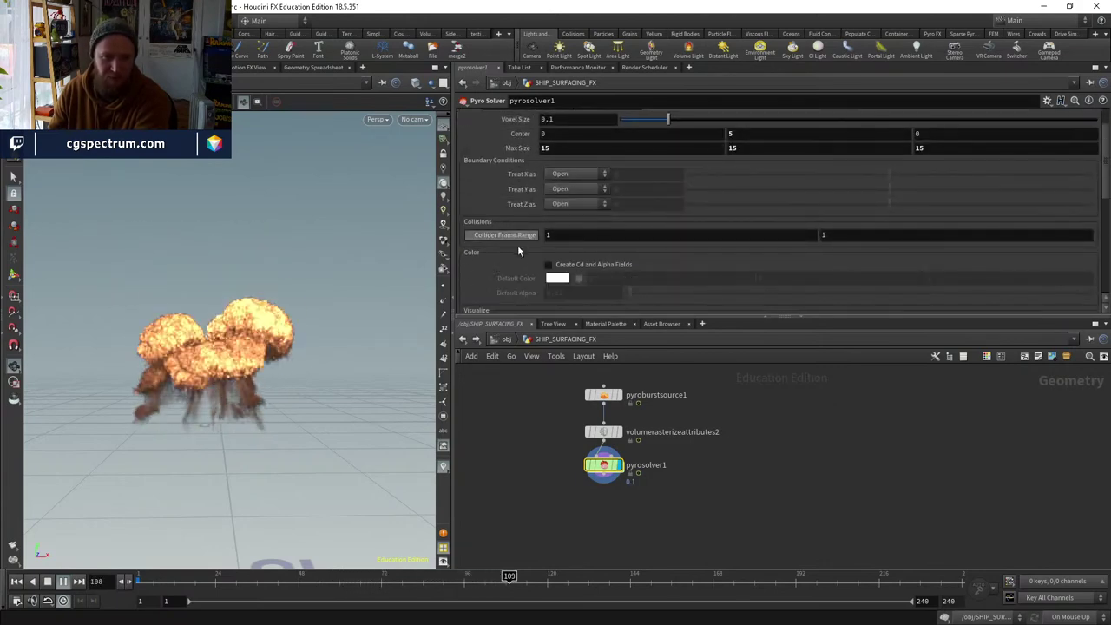
scroll(514, 249, up, 2)
click(500, 147)
Show the Advanced > Sparsity settings and stop playback, rewinding to frame 1
click(602, 162)
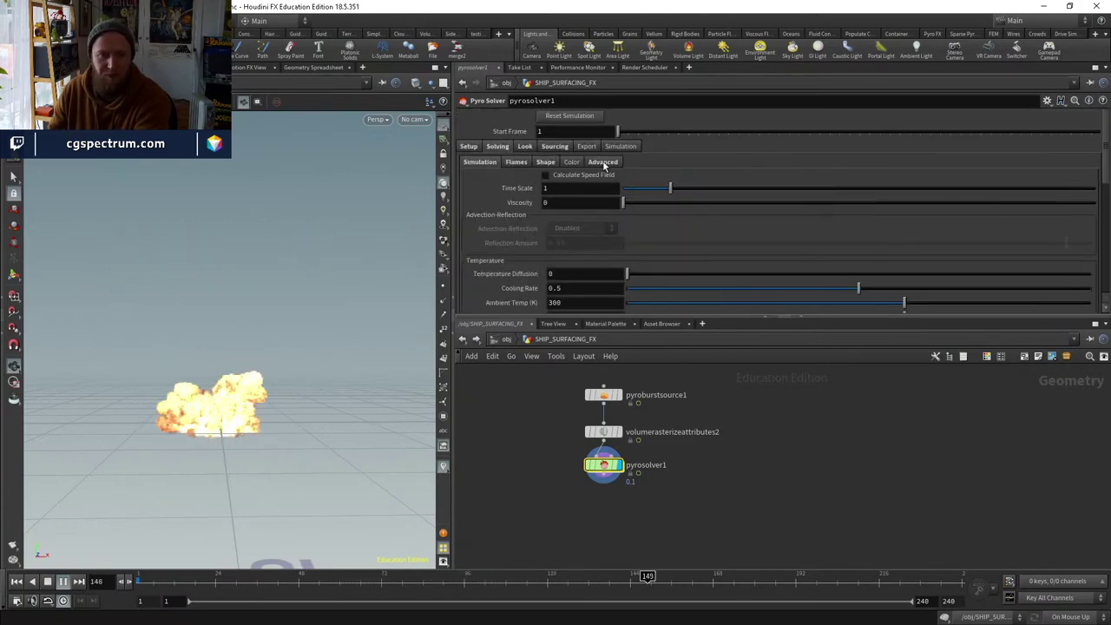
scroll(500, 237, down, 1)
click(509, 243)
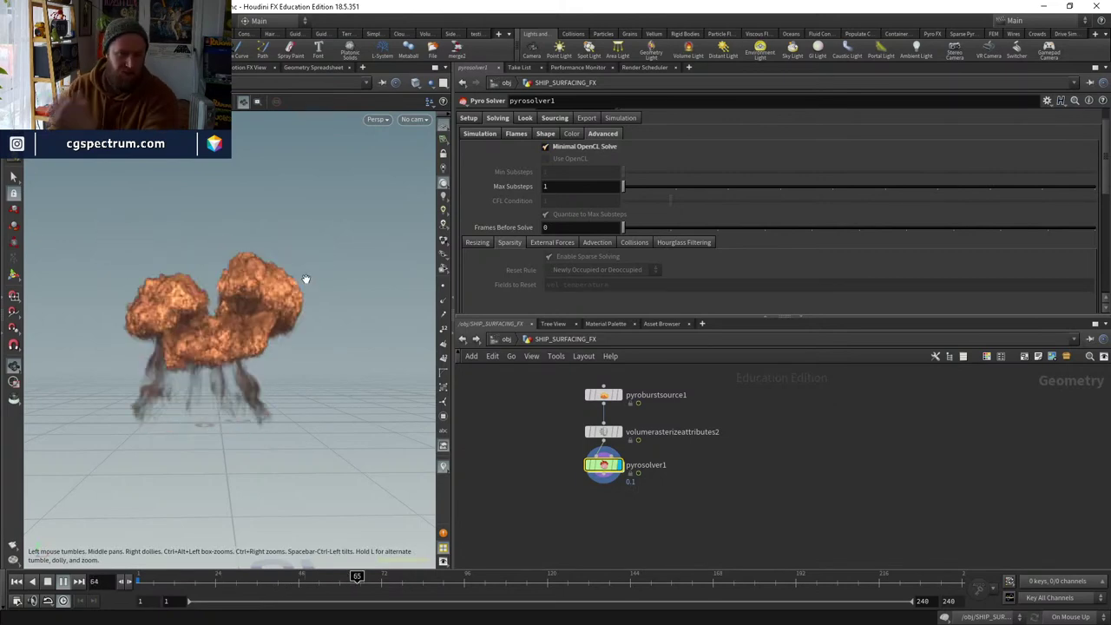
key(ctrl+Up)
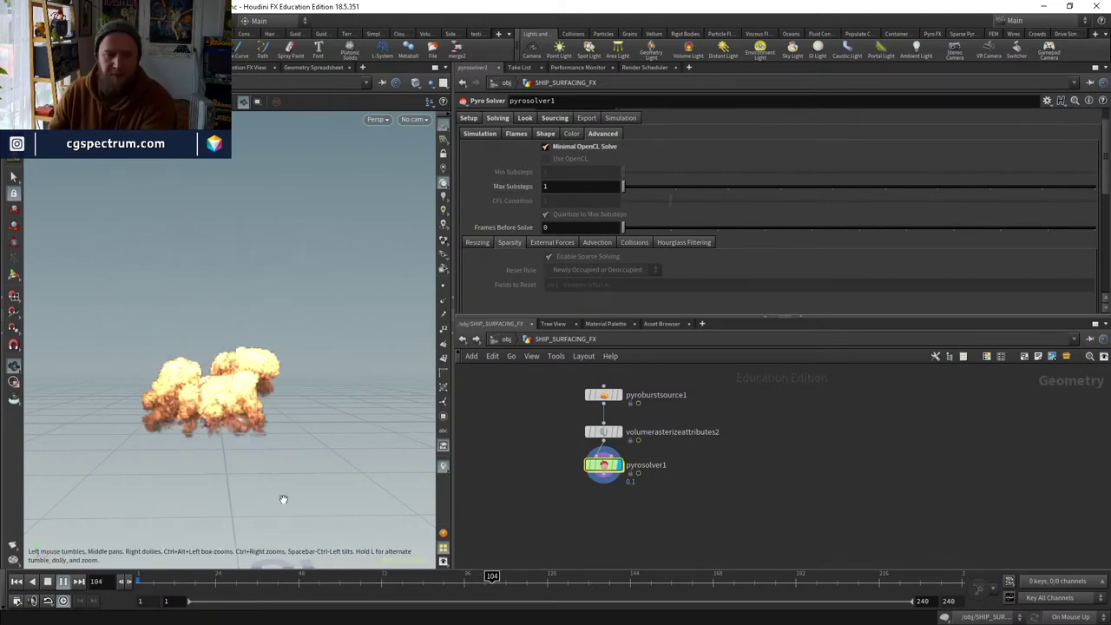
middle_drag(592, 457, 651, 461)
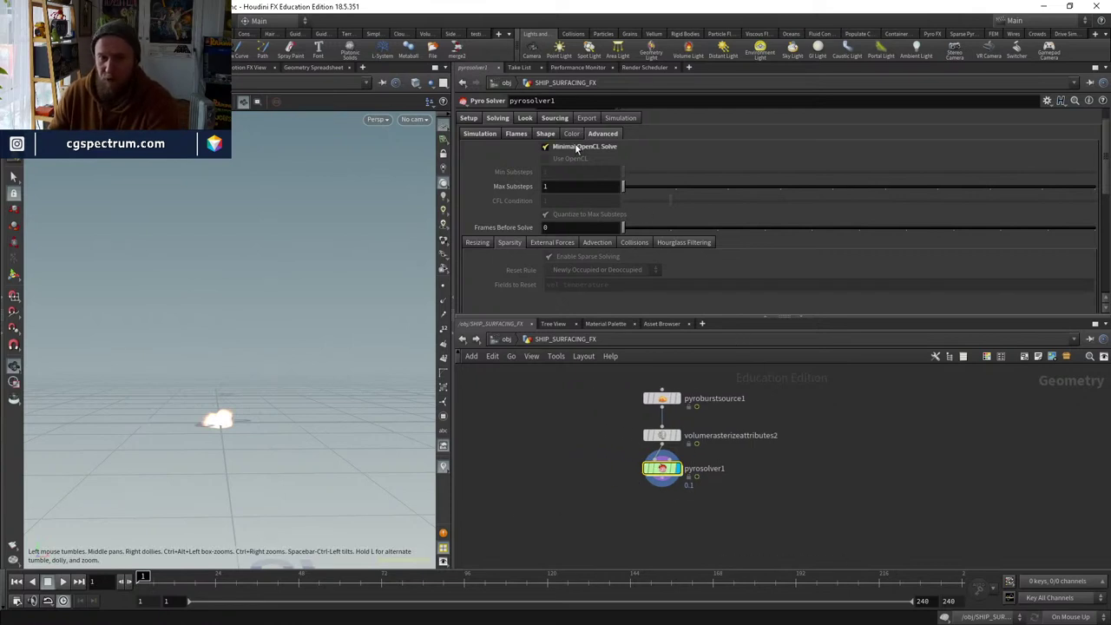
Disable Minimal OpenCL Solve, replay and scrub the explosion, then box-select the three pyro nodes
click(576, 147)
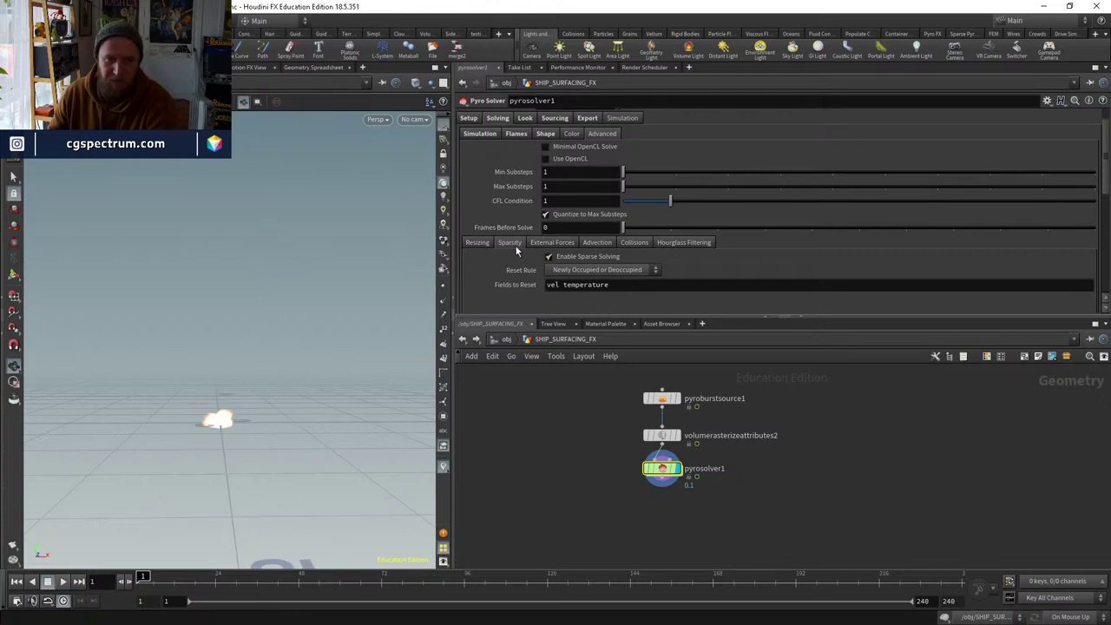
click(63, 585)
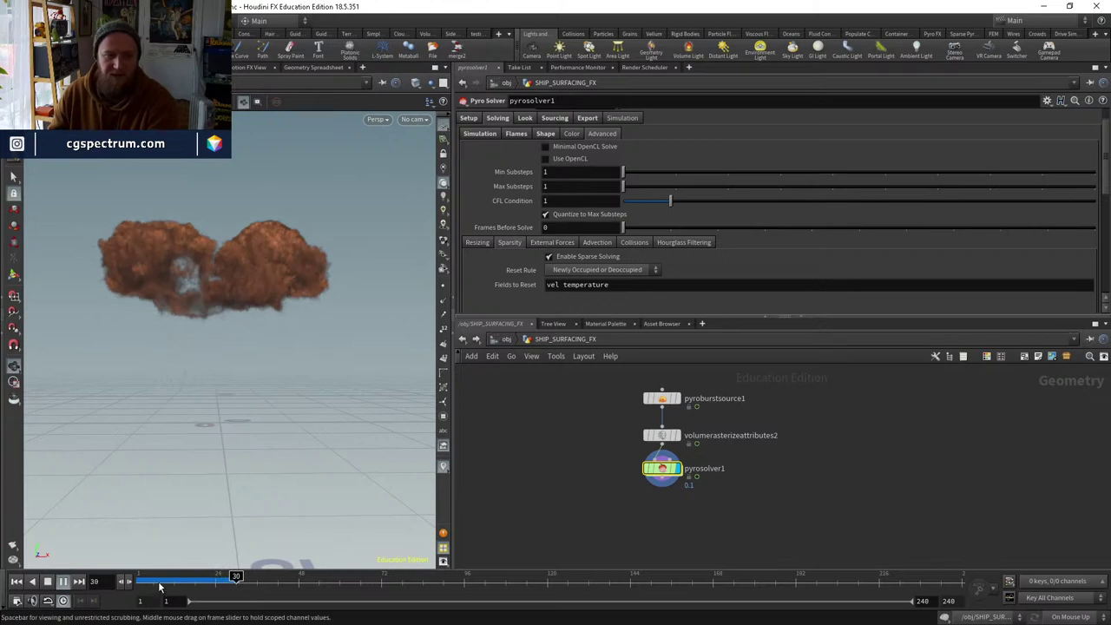
drag(160, 579, 124, 577)
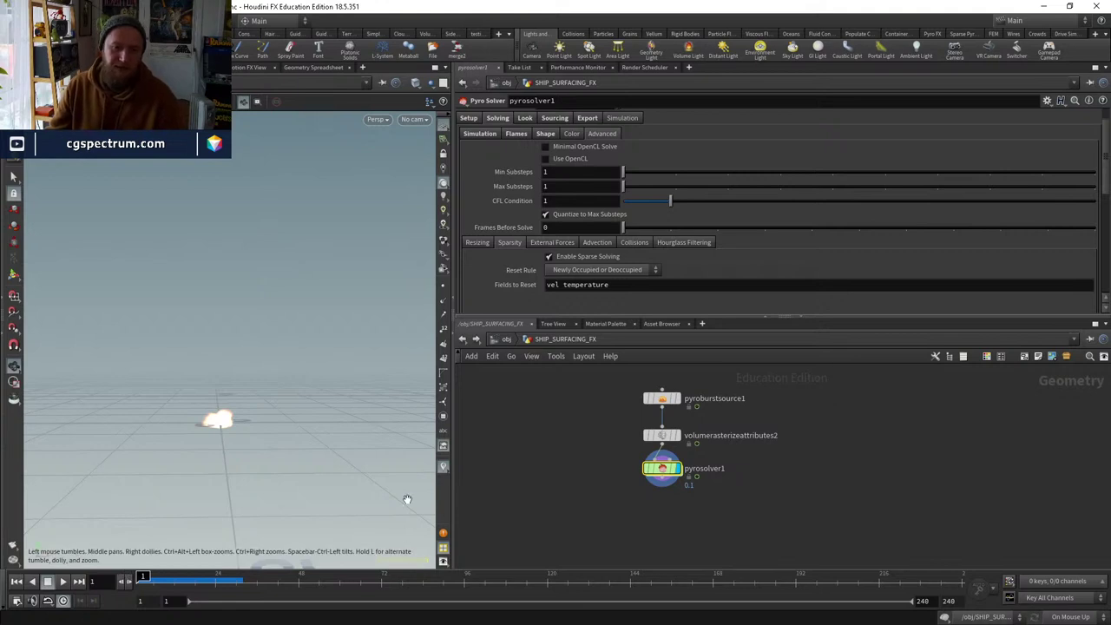
drag(565, 378, 710, 497)
scroll(728, 476, down, 3)
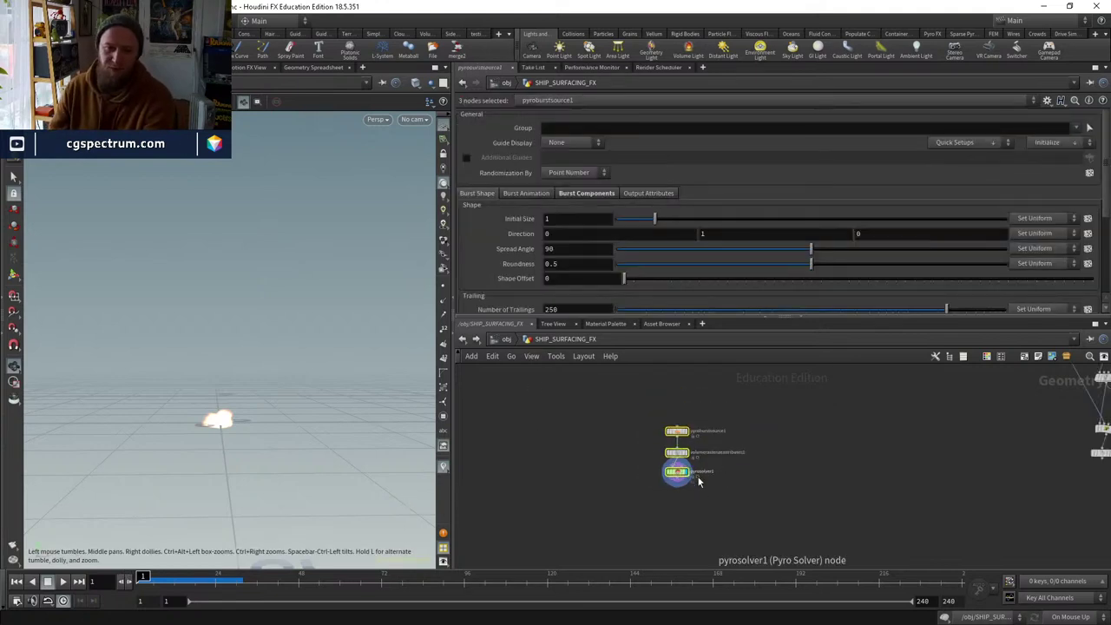
key(Delete)
scroll(788, 499, right, 5)
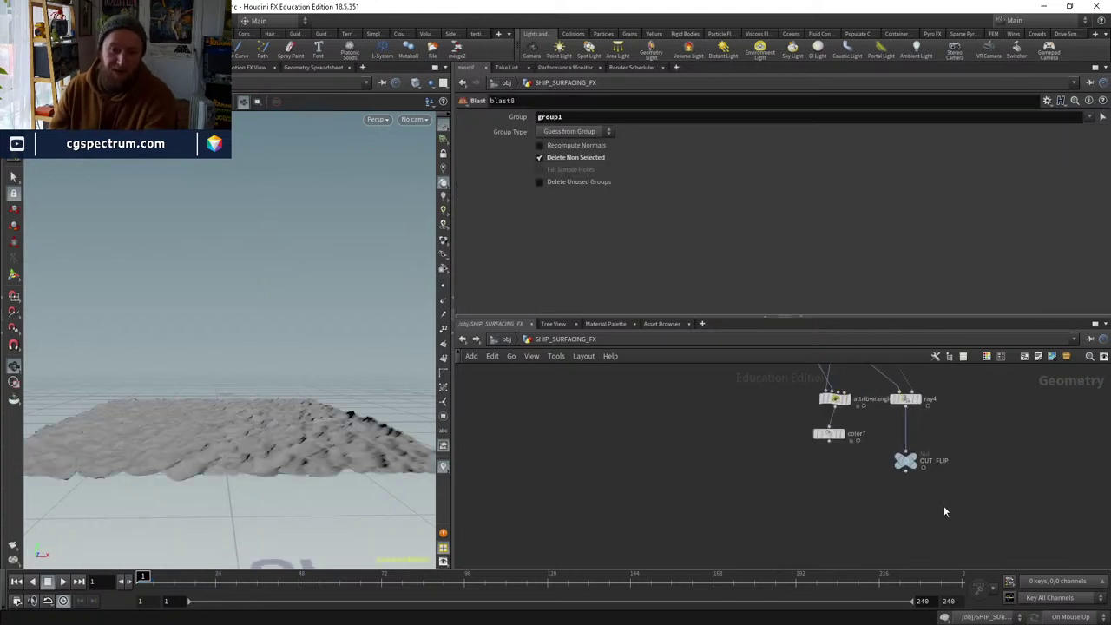
scroll(828, 447, up, 2)
scroll(781, 434, down, 3)
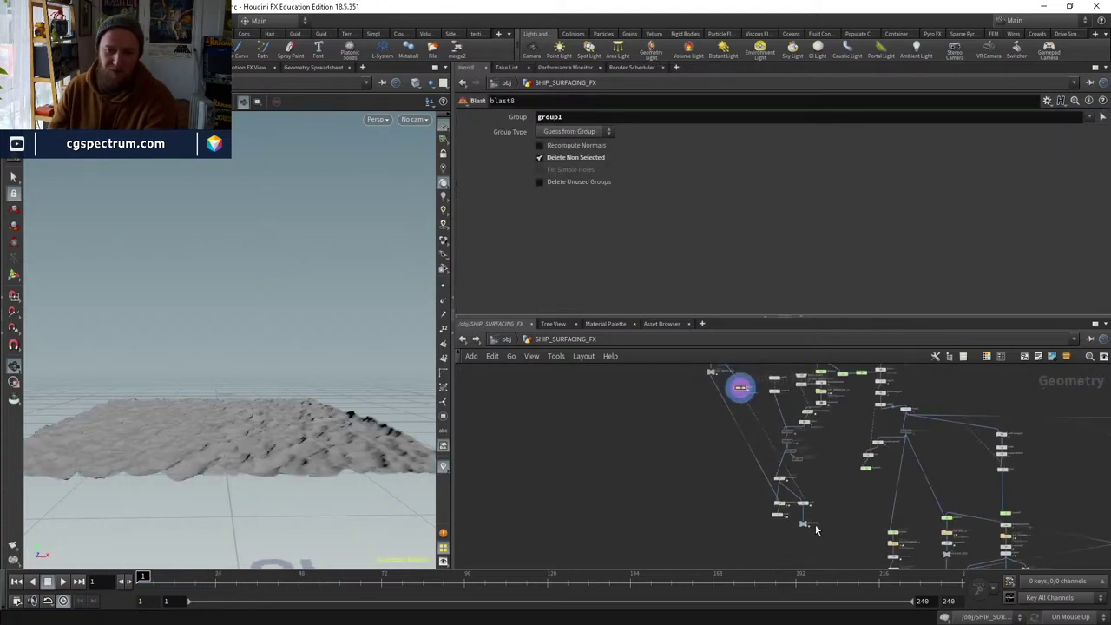
scroll(752, 428, up, 3)
scroll(752, 428, down, 2)
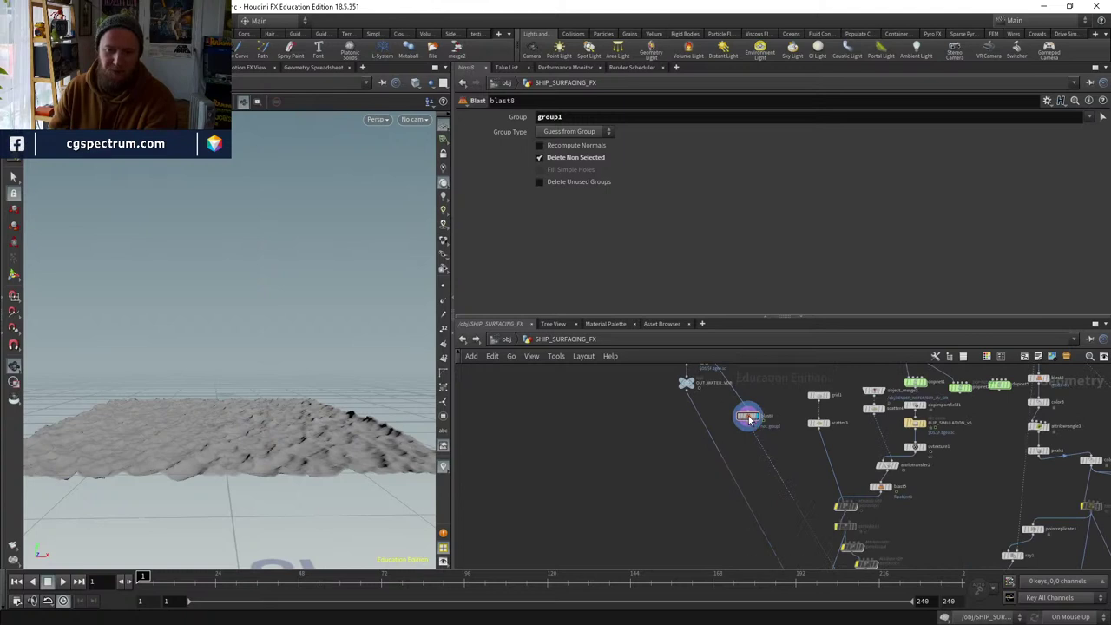
scroll(700, 391, up, 5)
middle_drag(816, 556, 795, 471)
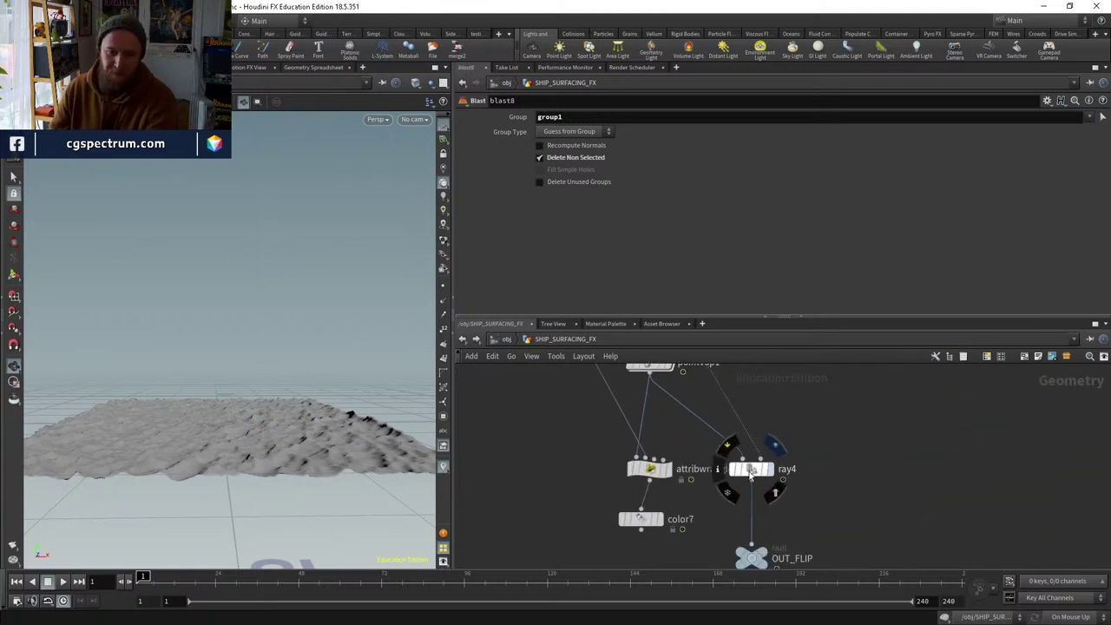
click(753, 469)
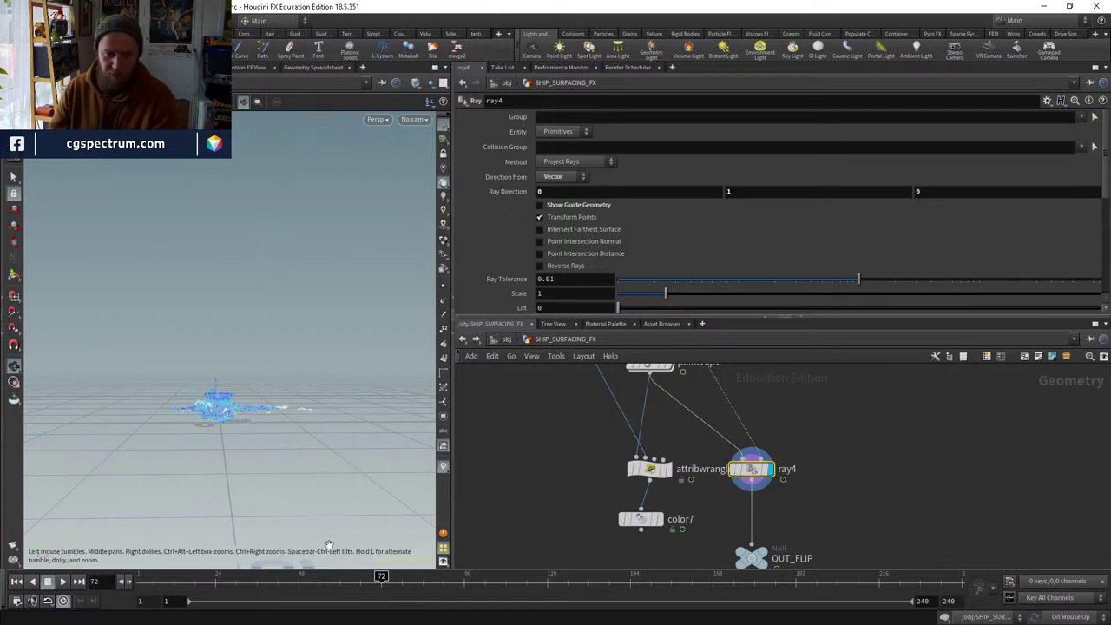
drag(327, 474, 277, 329)
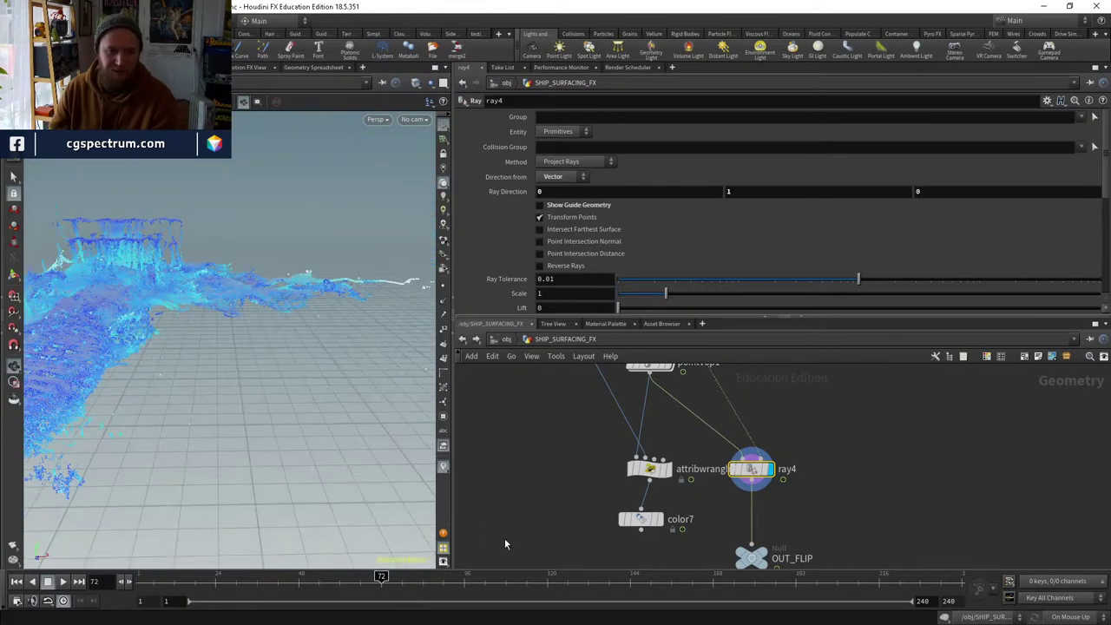
click(630, 577)
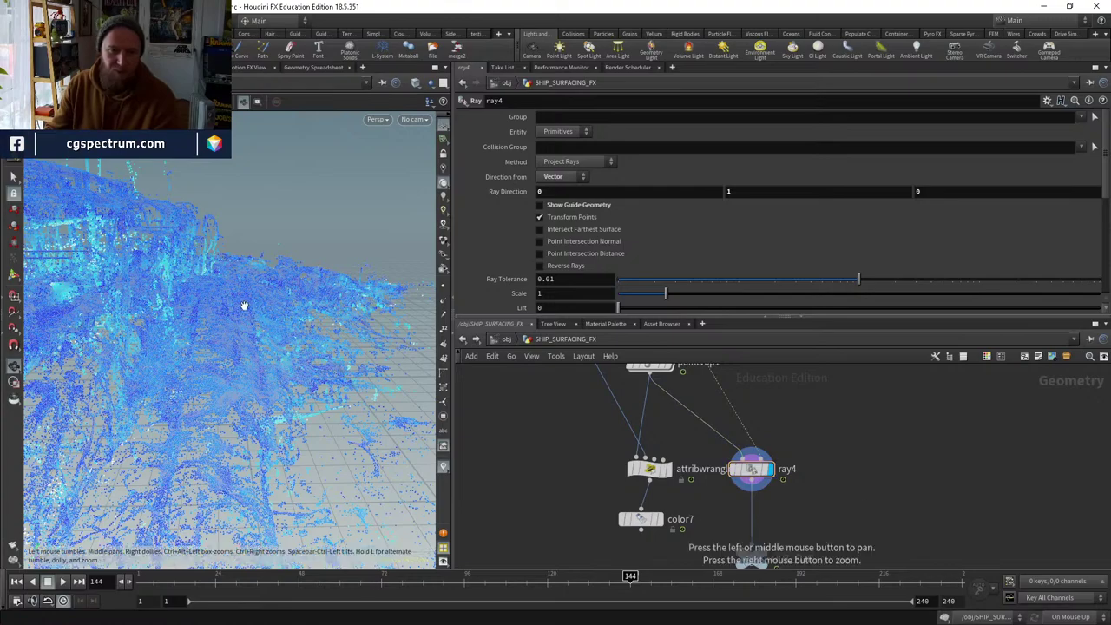
drag(243, 305, 243, 454)
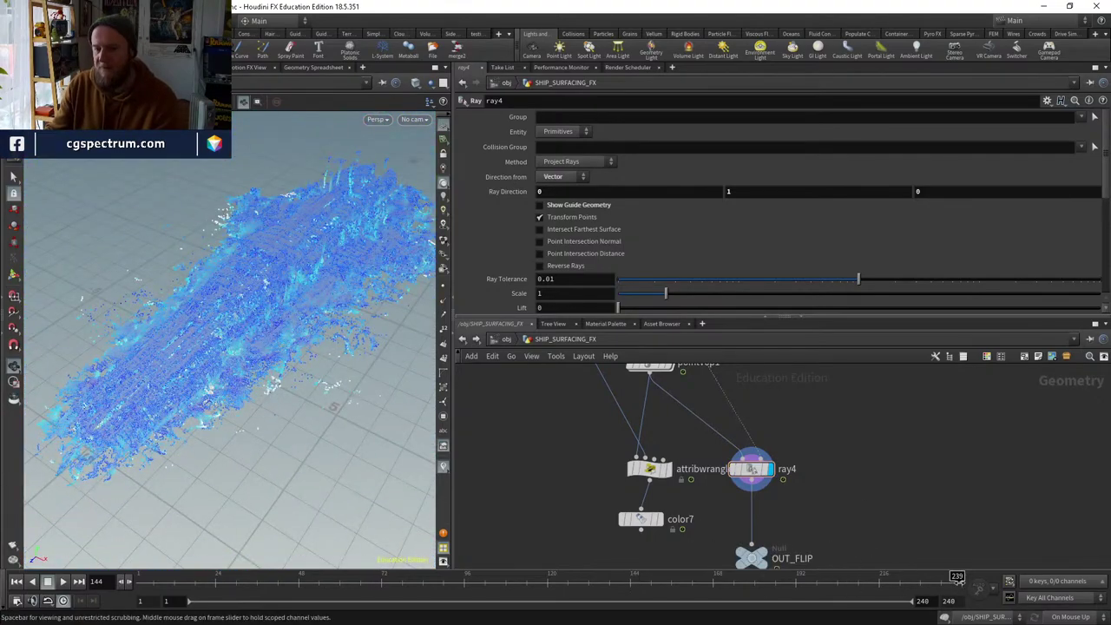
click(958, 579)
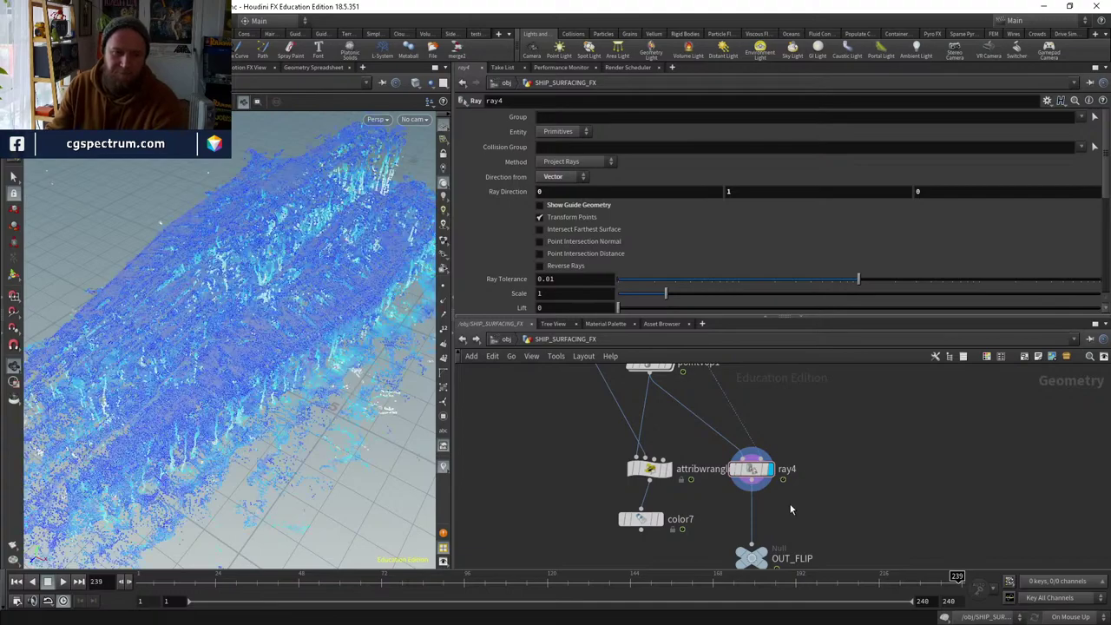
drag(251, 347, 287, 468)
mouse_move(731, 473)
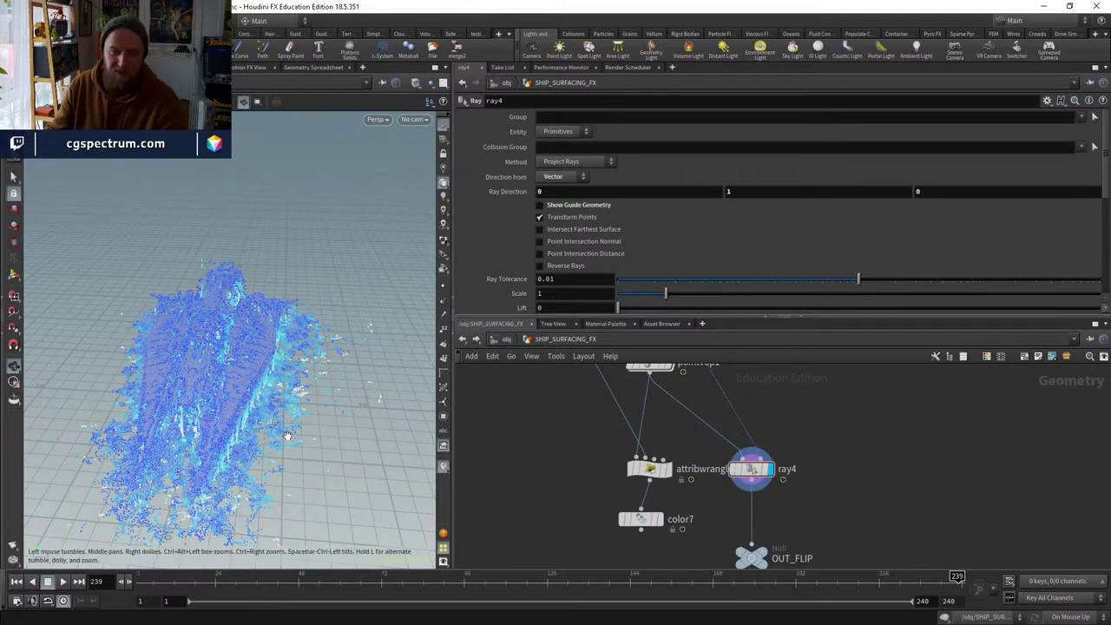
drag(287, 437, 304, 386)
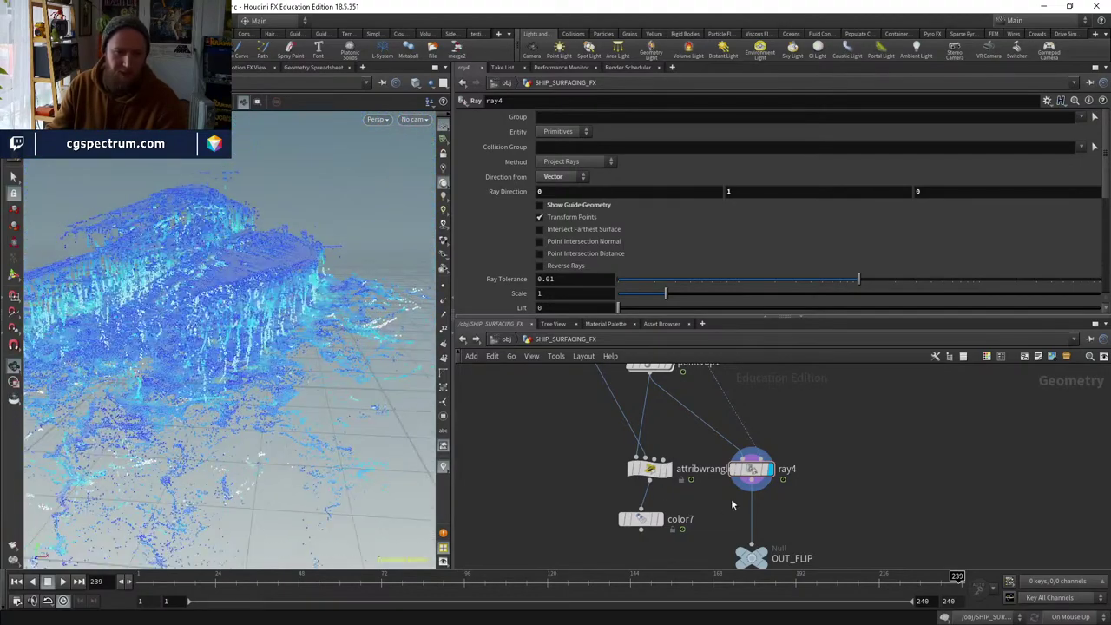
mouse_move(732, 475)
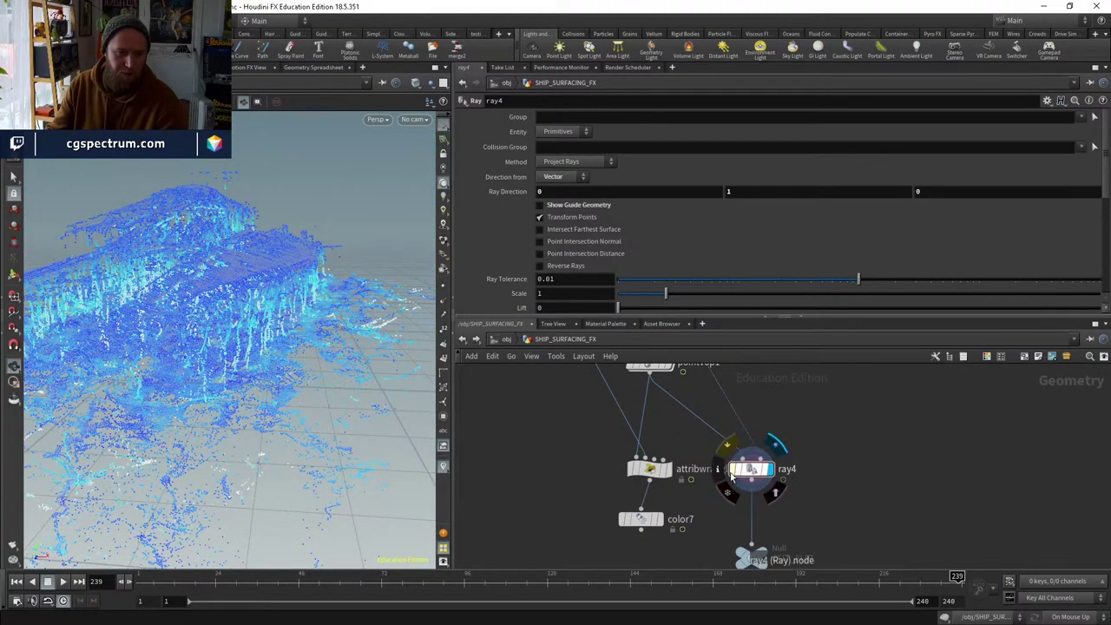
scroll(273, 404, up, 5)
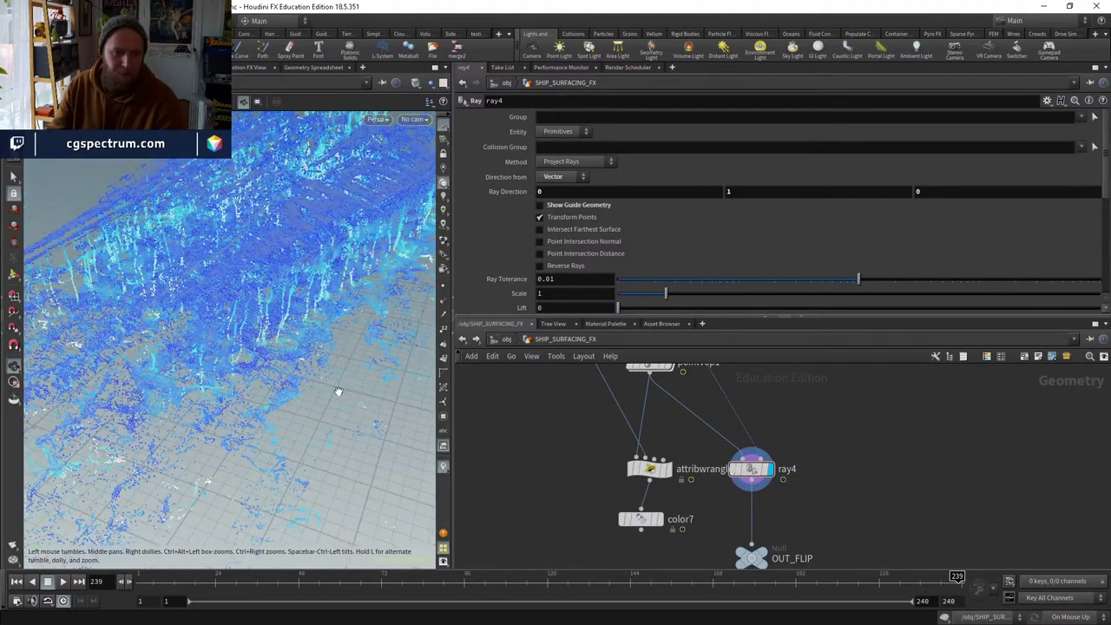
mouse_move(339, 389)
mouse_down()
mouse_move(359, 355)
mouse_move(351, 385)
mouse_move(327, 387)
mouse_up()
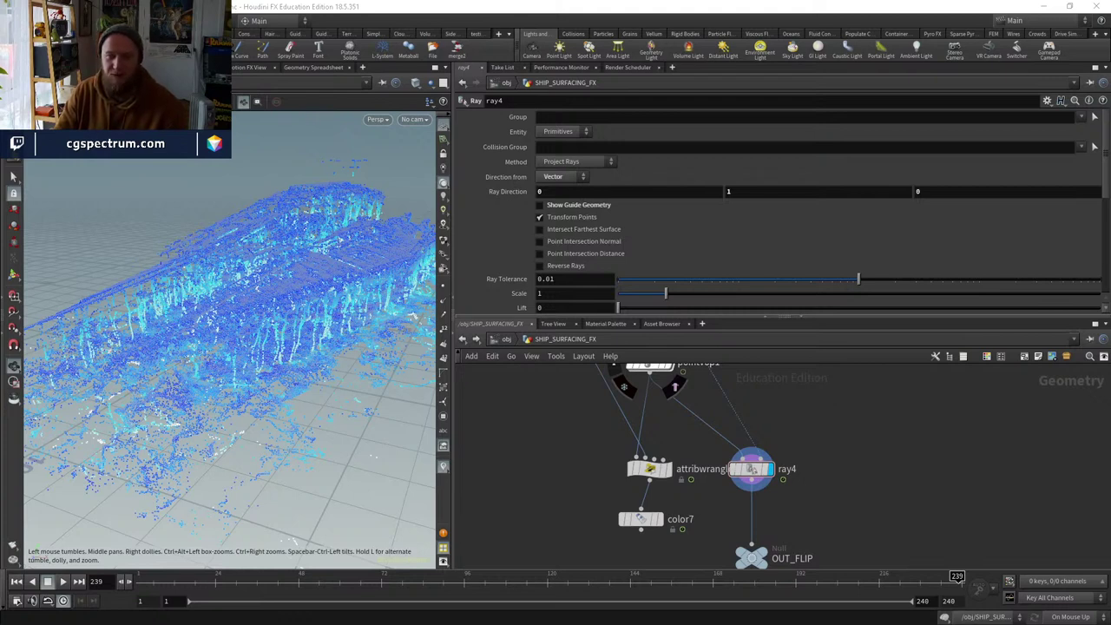
Move ray4 up-right, tuck OUT_FLIP just beneath it, and nudge ray4 slightly down
drag(751, 468, 775, 448)
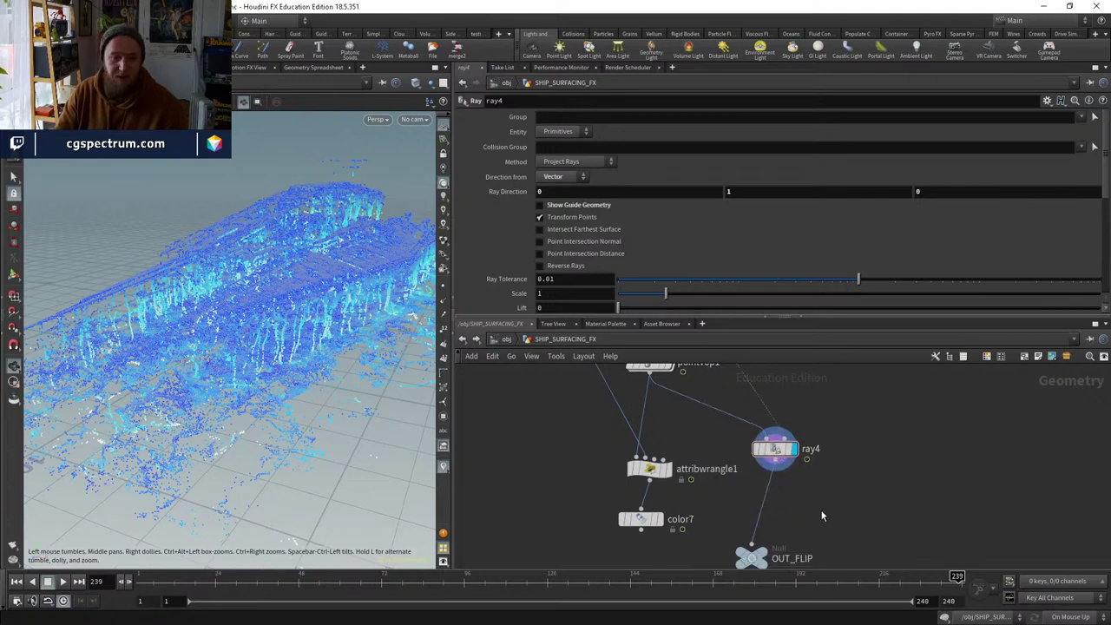
drag(757, 556, 780, 522)
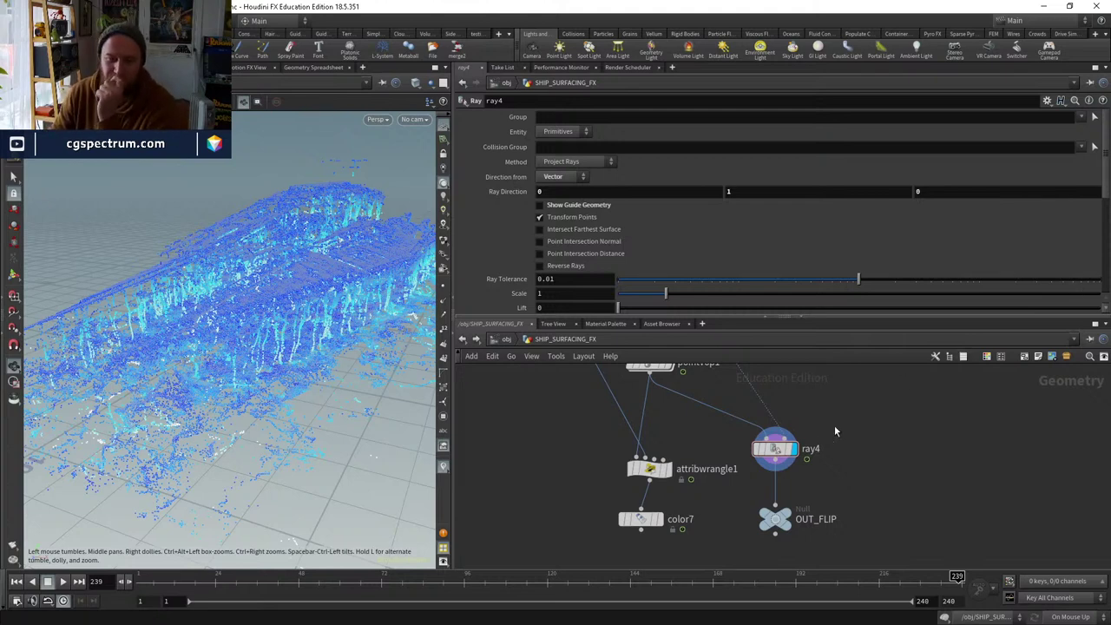
drag(779, 454, 778, 469)
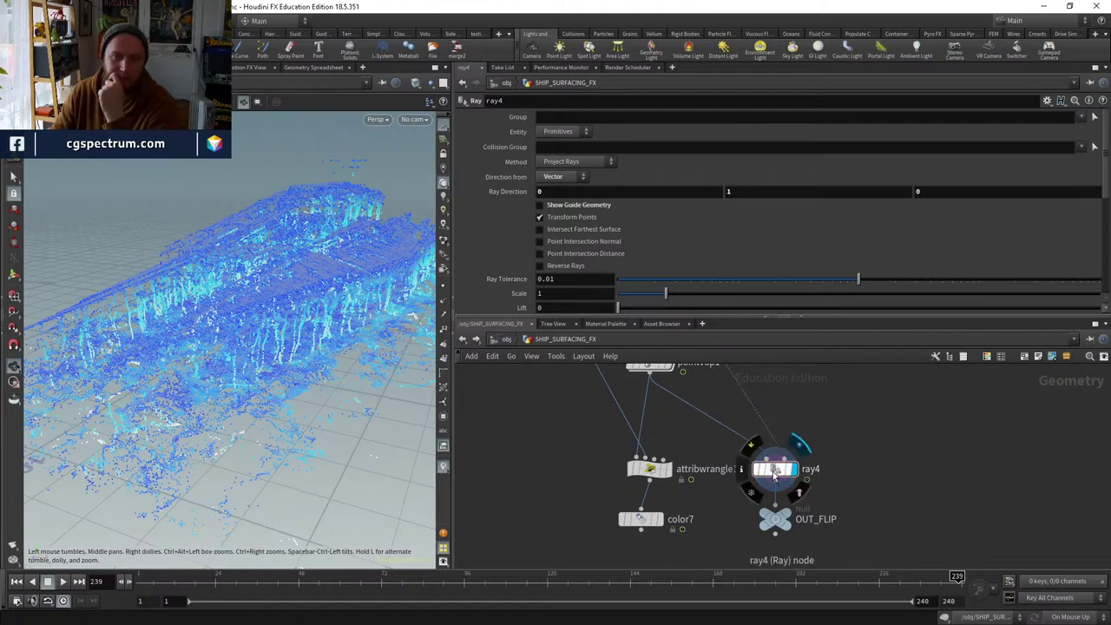
mouse_move(746, 470)
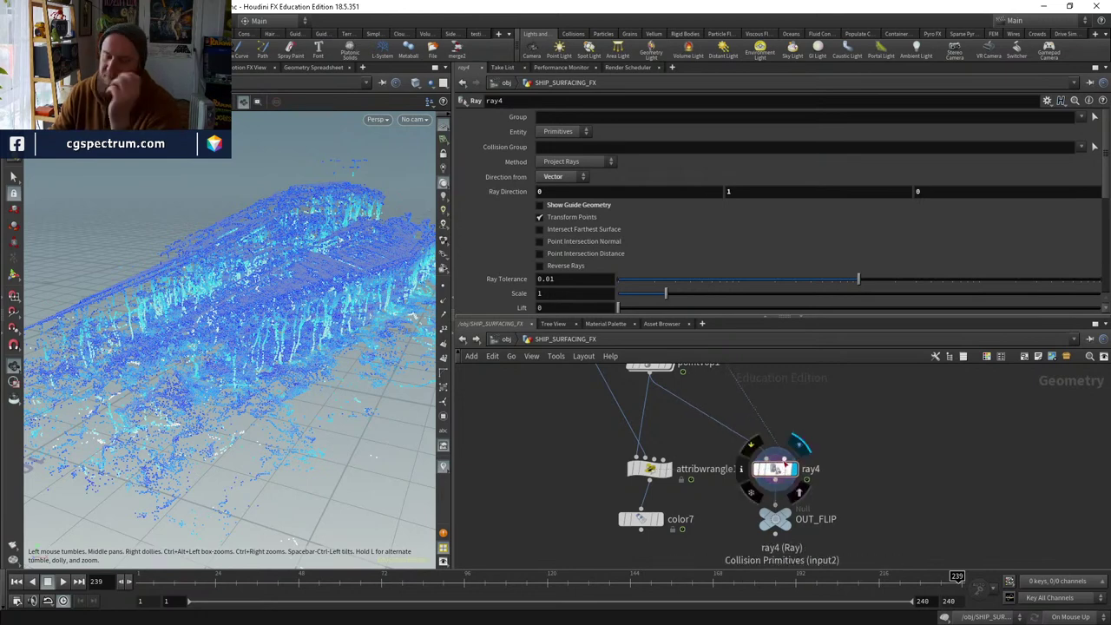
scroll(738, 461, down, 2)
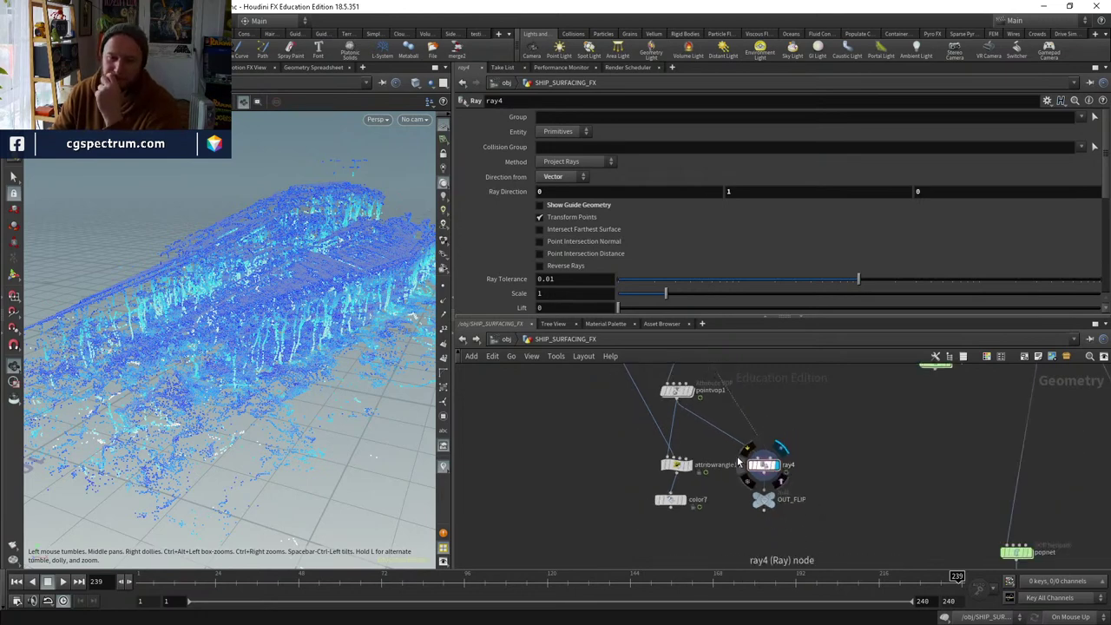
middle_drag(738, 461, 732, 505)
middle_drag(699, 469, 690, 506)
mouse_move(667, 482)
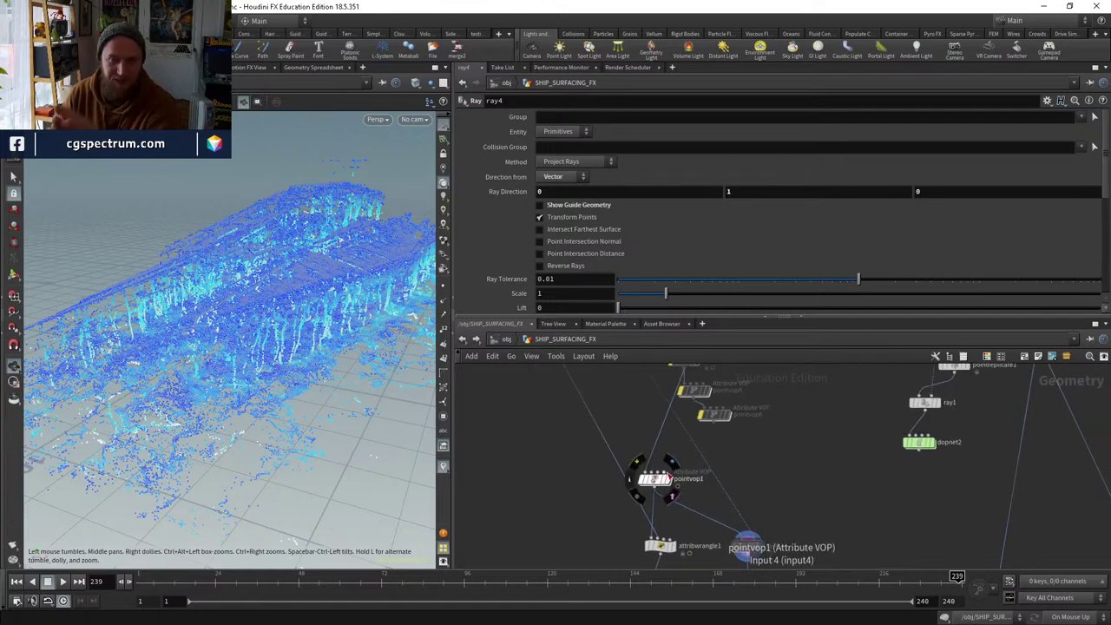
scroll(744, 542, down, 2)
middle_drag(672, 532, 678, 460)
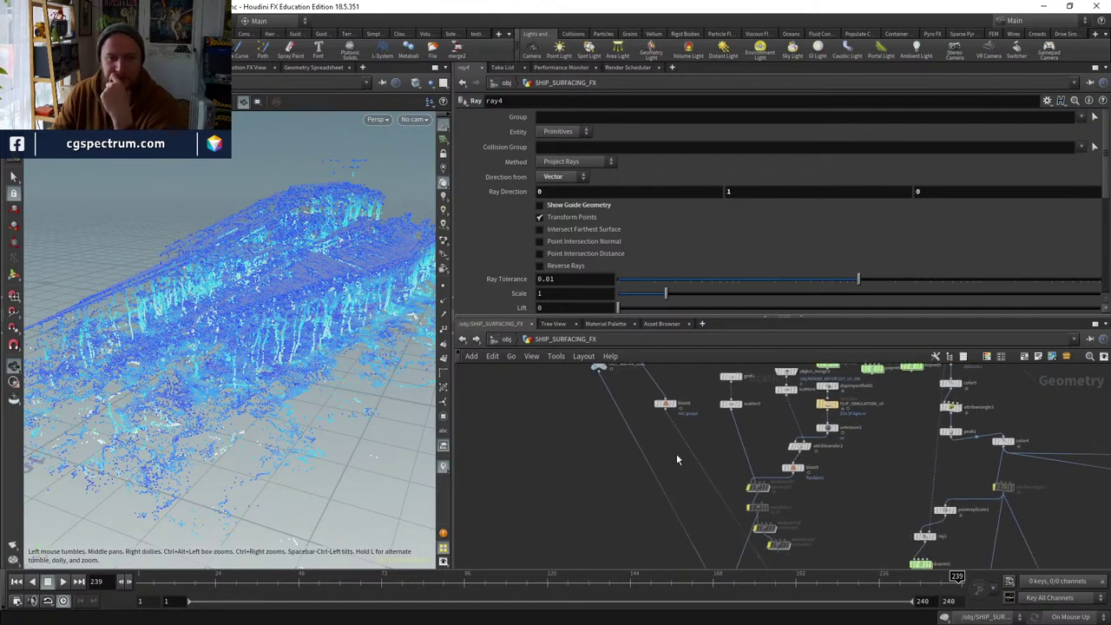
scroll(676, 453, up, 3)
middle_drag(754, 491, 695, 453)
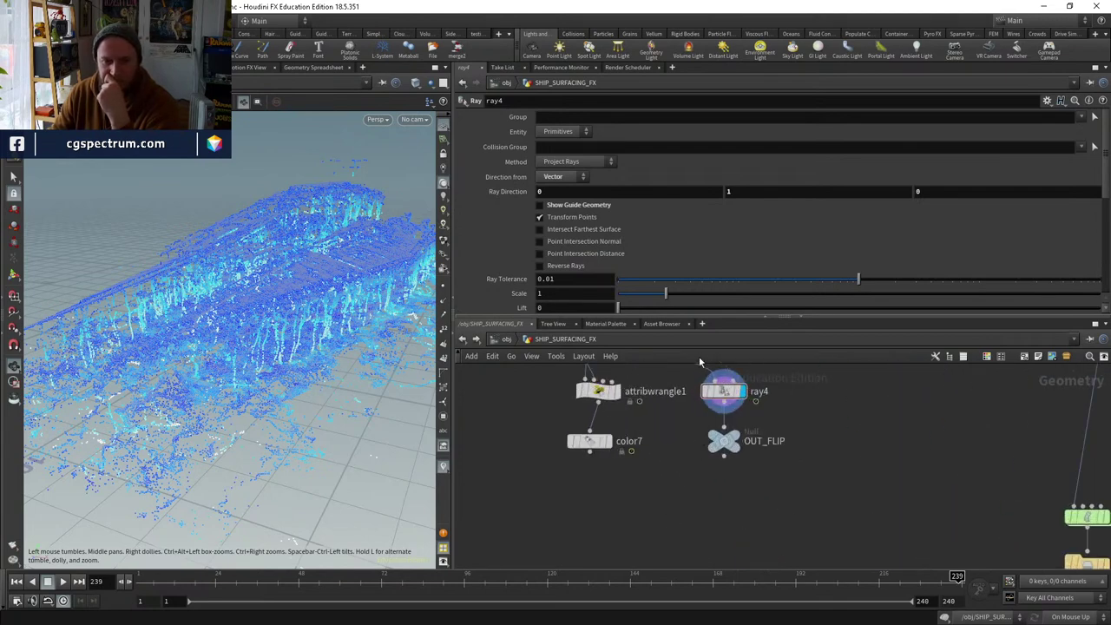
Try ray4 Scale values 1.1, 1 and 1.05, checking the projected points up close
click(580, 293)
text(.1)
key(Return)
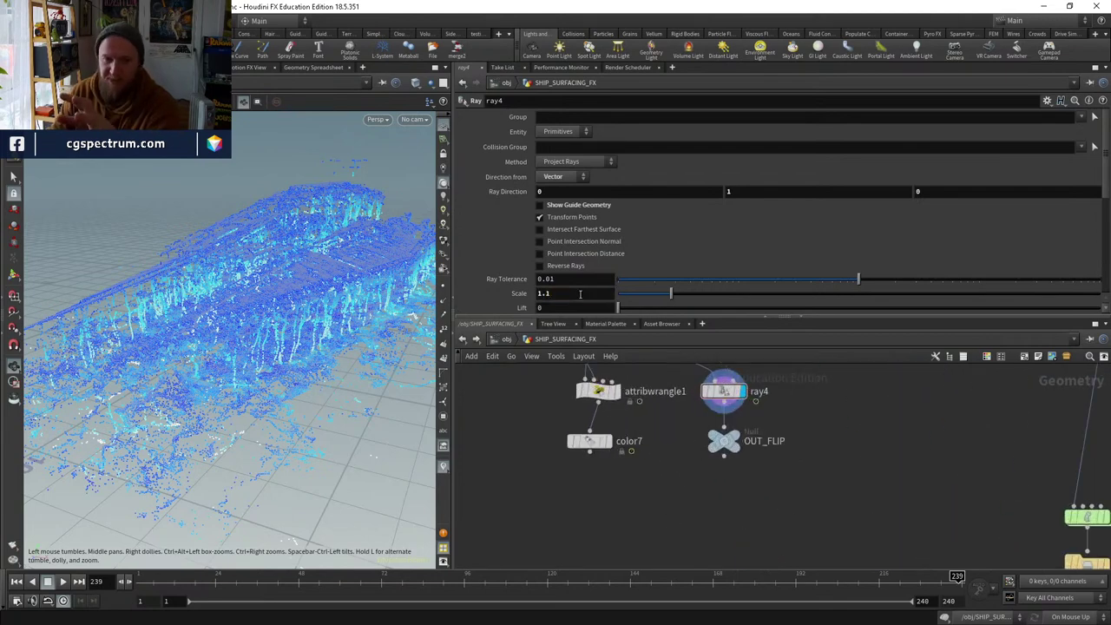
double_click(579, 293)
text(1)
key(Return)
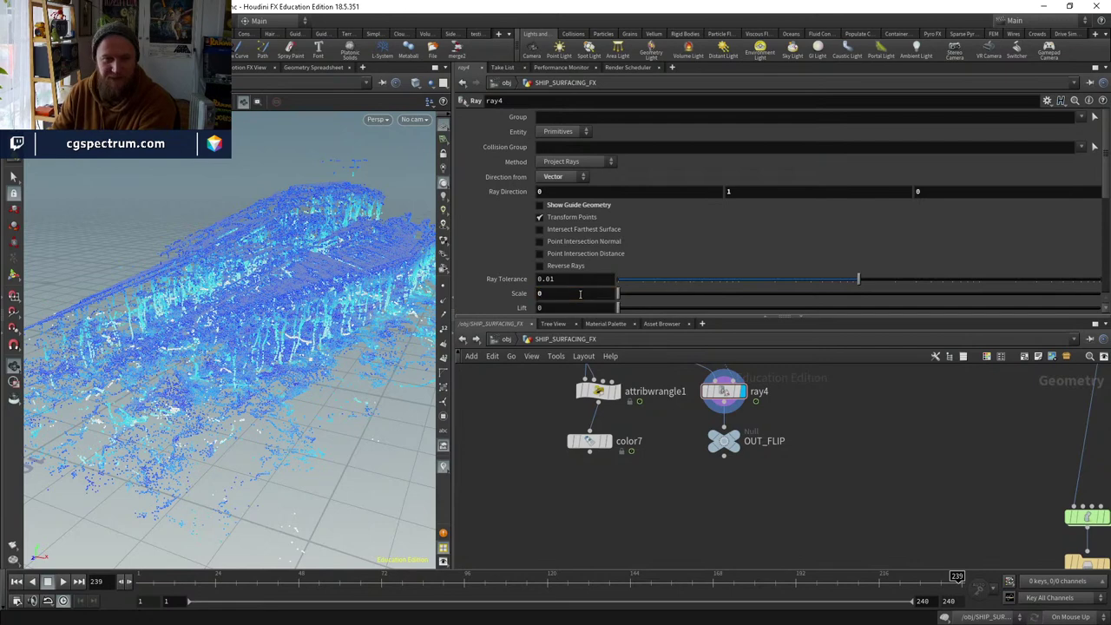
double_click(580, 294)
text(1)
key(Return)
double_click(580, 293)
text(1.1)
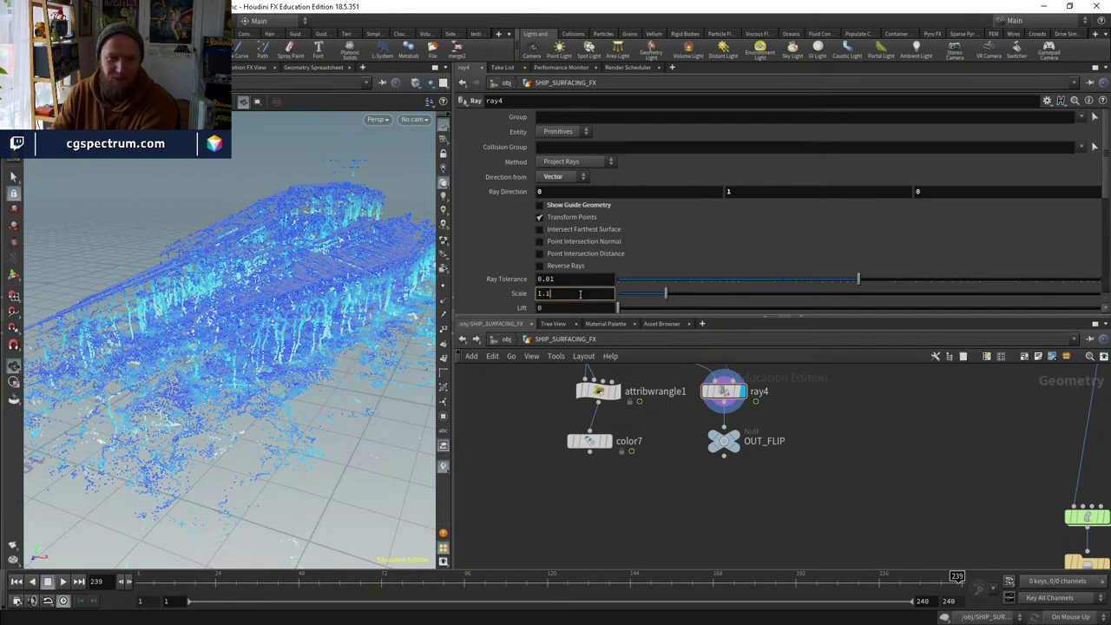
key(Return)
double_click(539, 291)
text(1.05)
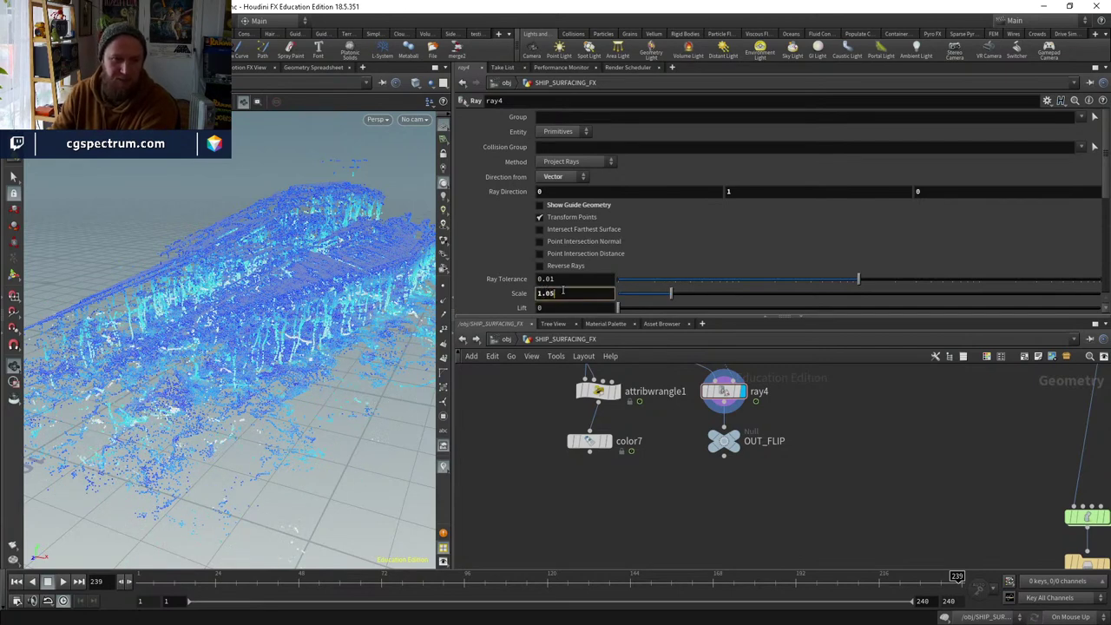
key(Return)
drag(330, 347, 365, 330)
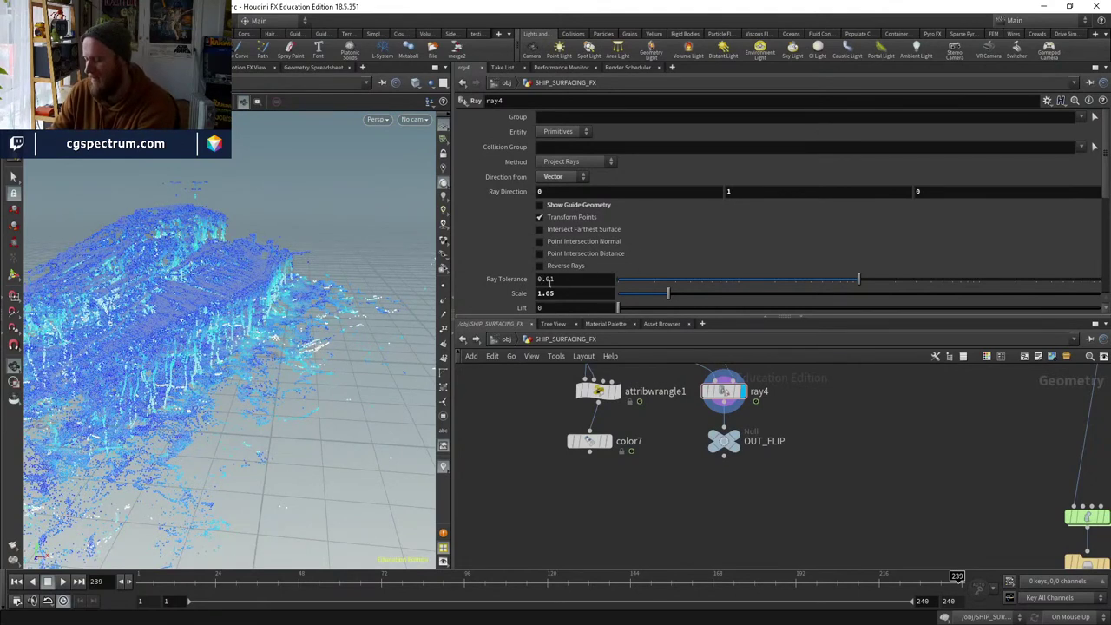
Refine ray4 Scale through 1.015 and 1.02 to 1.025, inspecting the splash from several angles
double_click(547, 294)
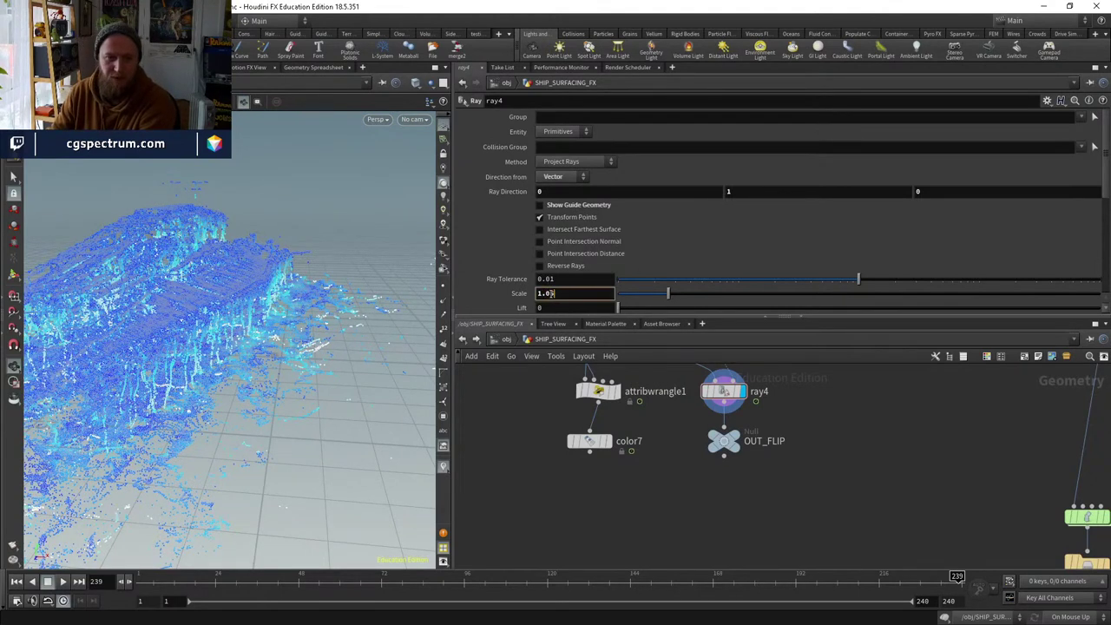
key(BackSpace)
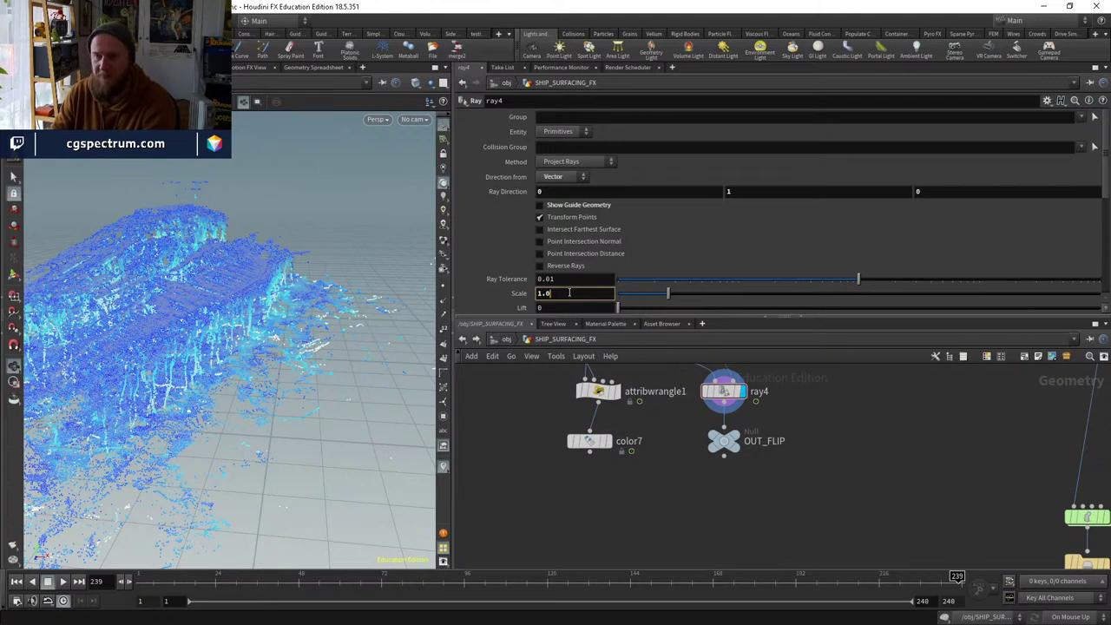
text(15)
key(Return)
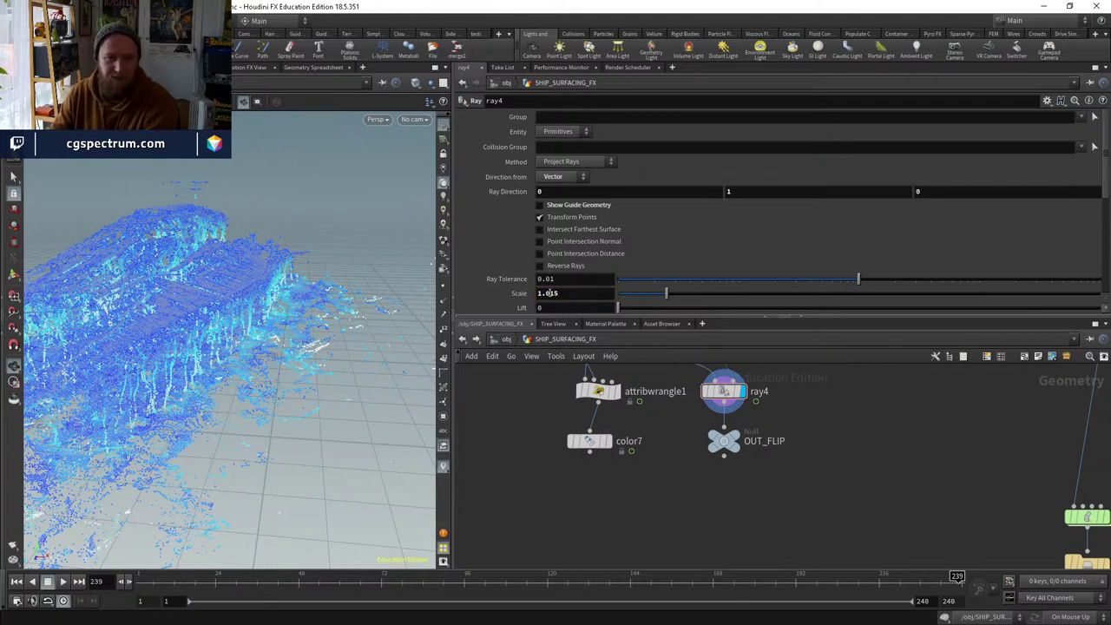
double_click(548, 293)
text(1.02)
key(Return)
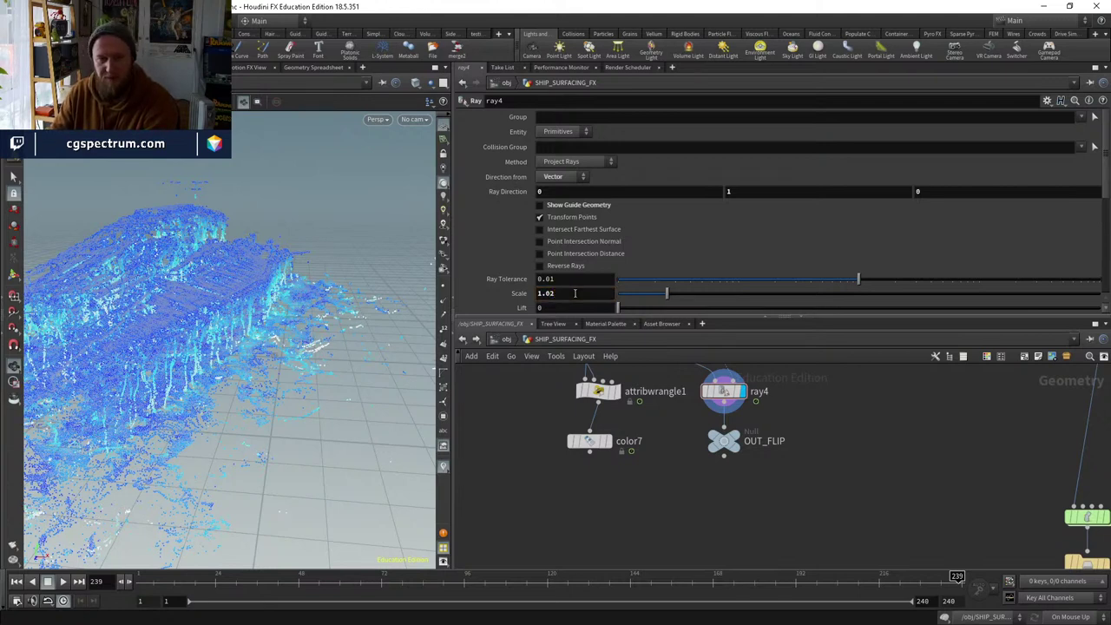
click(575, 293)
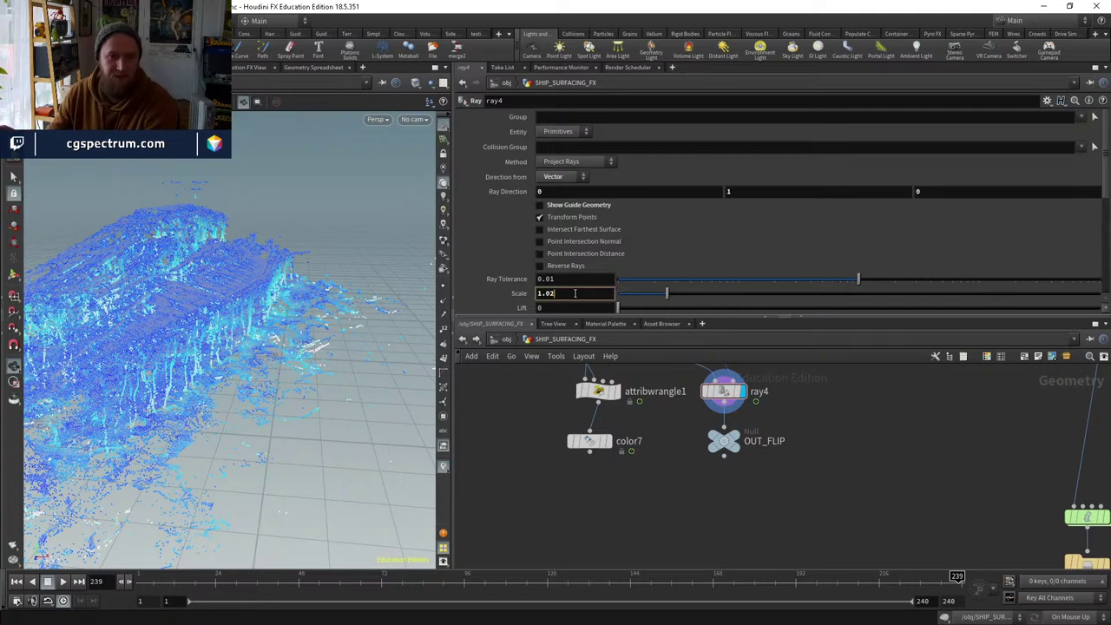
text(5)
key(Return)
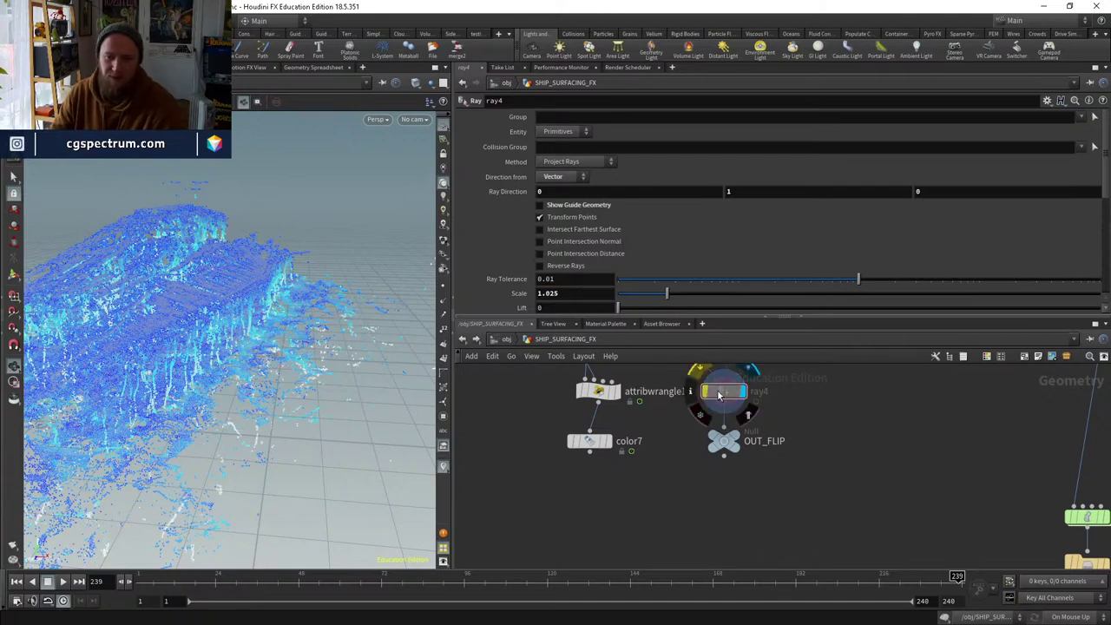
drag(381, 323, 335, 336)
drag(313, 410, 334, 387)
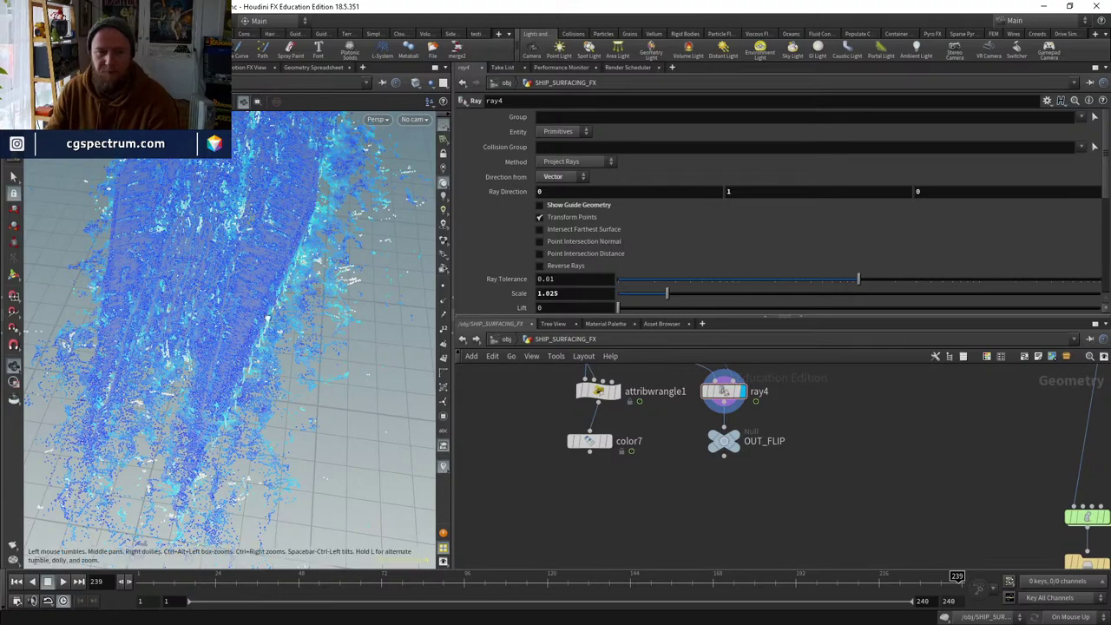
drag(249, 325, 234, 260)
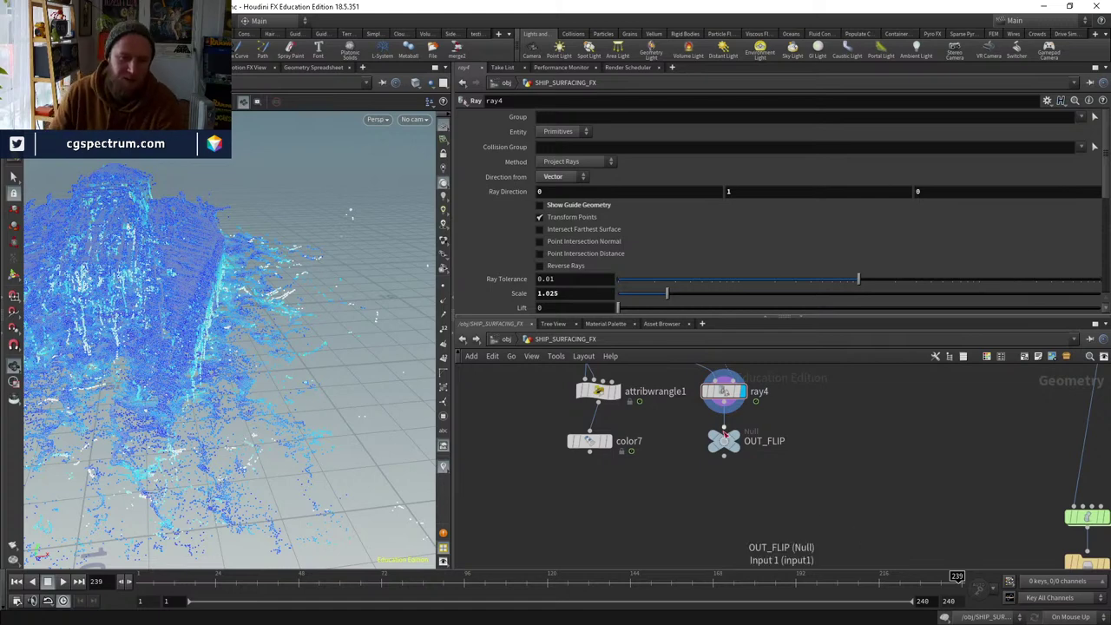
drag(714, 443, 714, 447)
Inspect OUT_FLIP's points from a low side view, then select ray4
click(726, 451)
drag(160, 479, 283, 356)
middle_drag(817, 431, 813, 517)
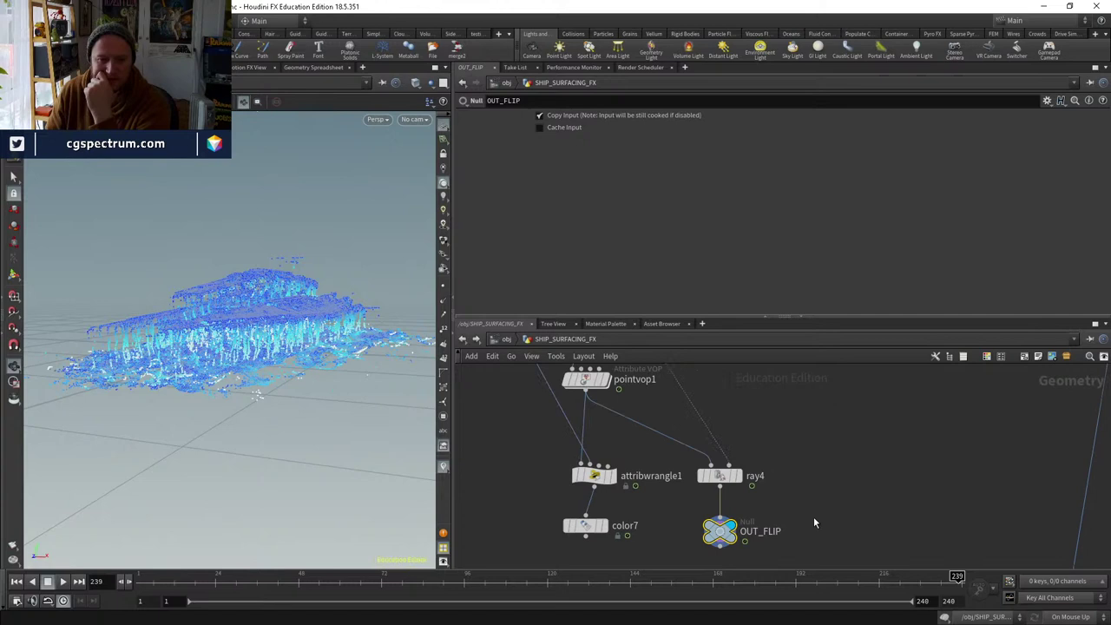
click(720, 476)
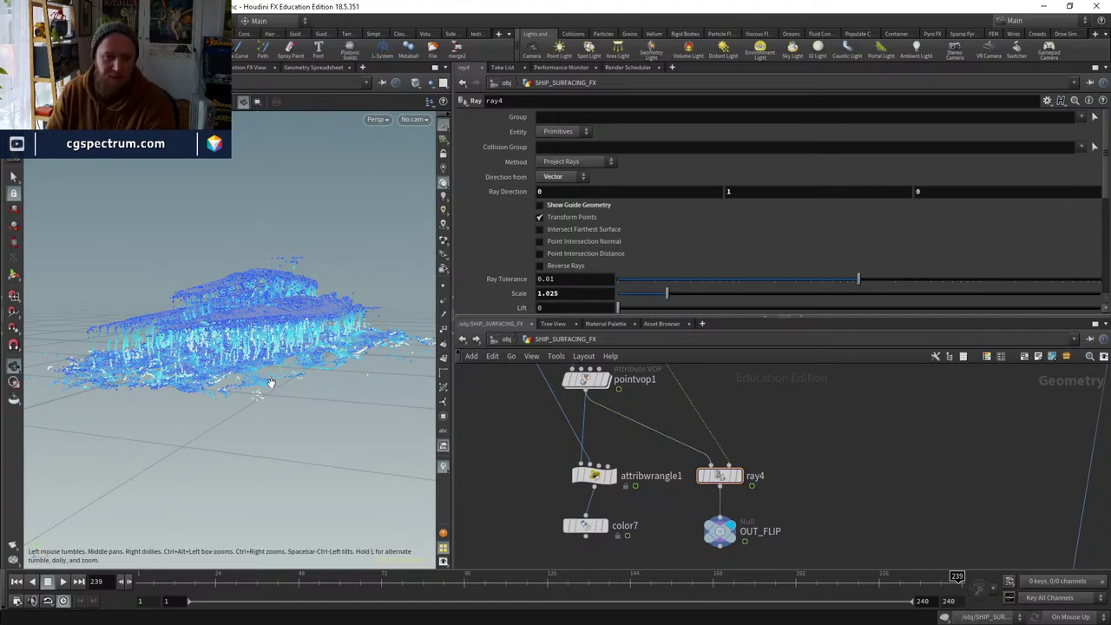
scroll(249, 363, up, 3)
scroll(250, 363, up, 3)
Reset ray4 Scale to 1, then try 1.1 and orbit the water point cloud
double_click(567, 292)
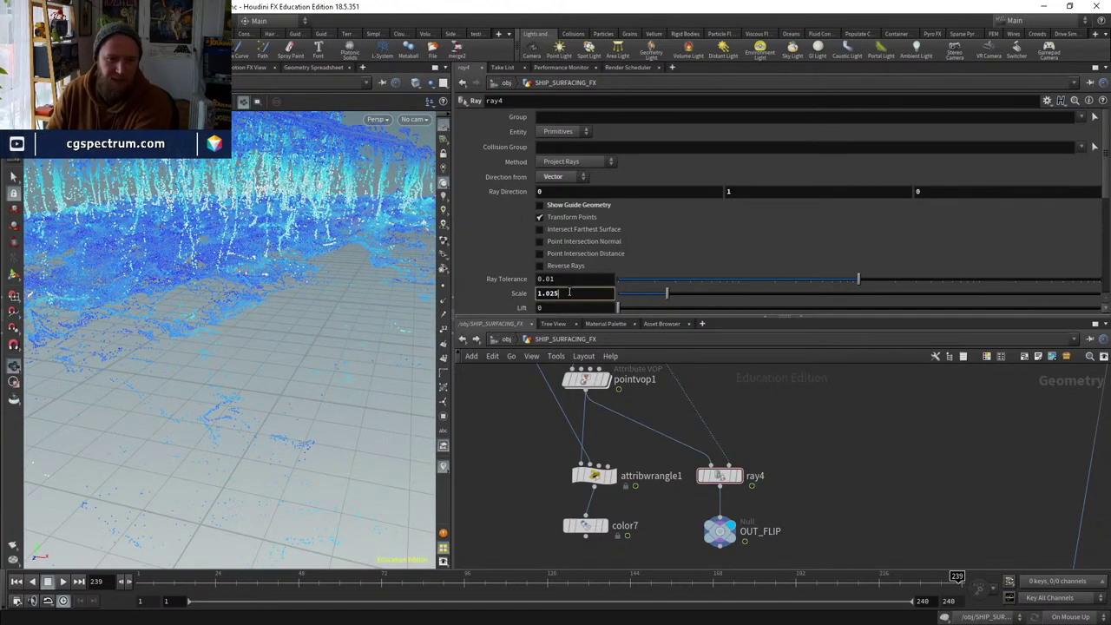
text(1)
key(Return)
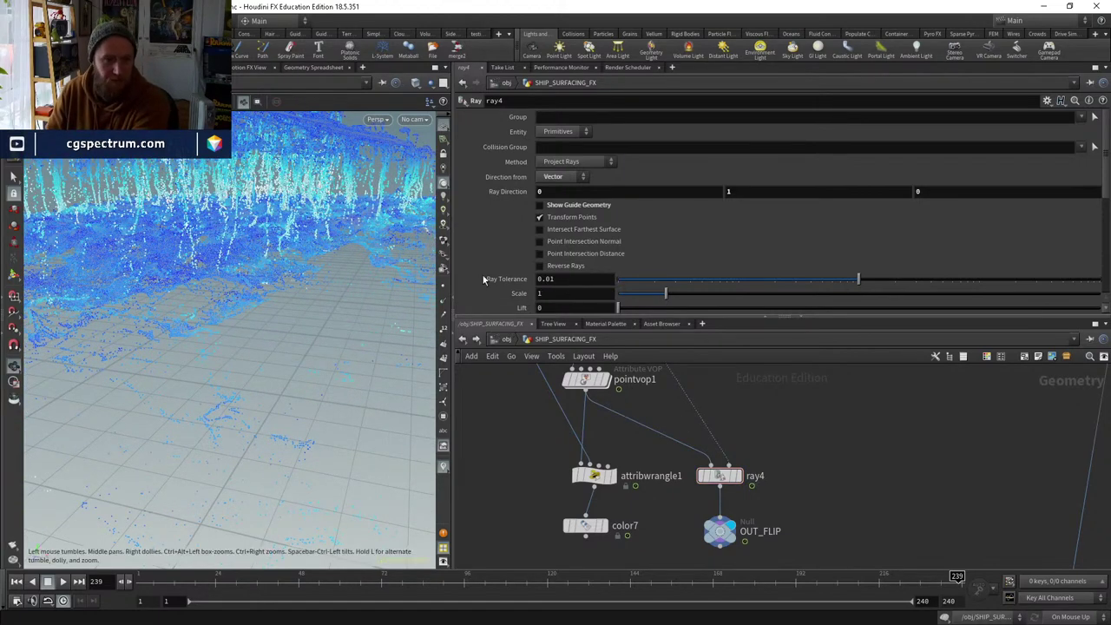
double_click(554, 293)
text(1.1)
key(Return)
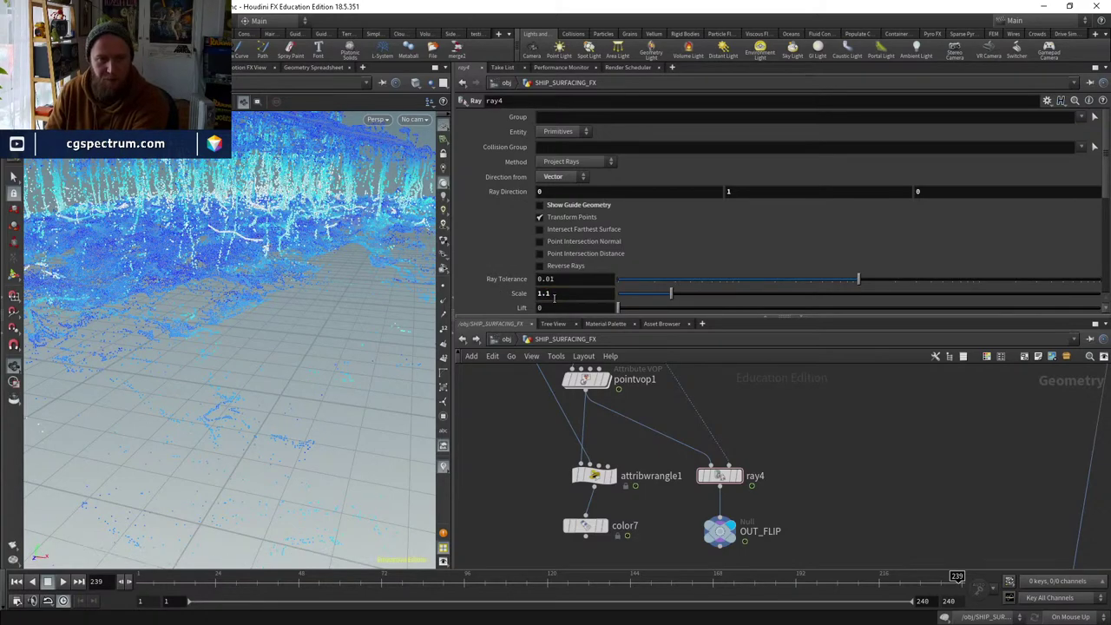
mouse_move(262, 291)
mouse_down()
mouse_move(287, 283)
mouse_move(228, 290)
mouse_move(362, 367)
mouse_move(260, 281)
mouse_up()
In Front view, lower ray4 Scale to 1.05 then 1.025, and show the Render View
key(space+3)
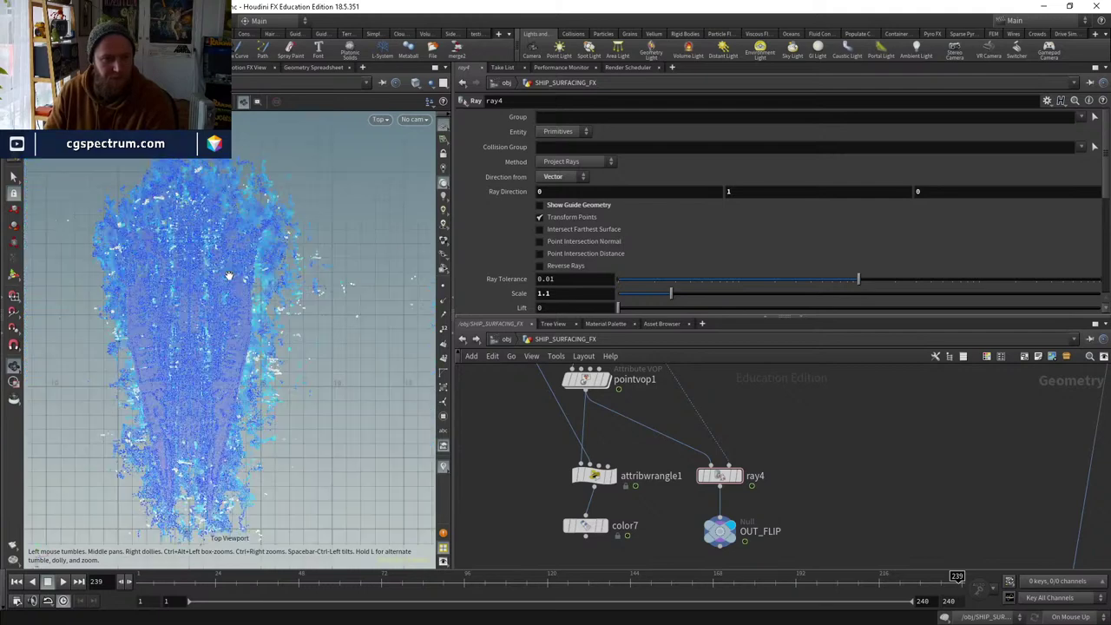
scroll(247, 401, up, 5)
scroll(241, 353, up, 3)
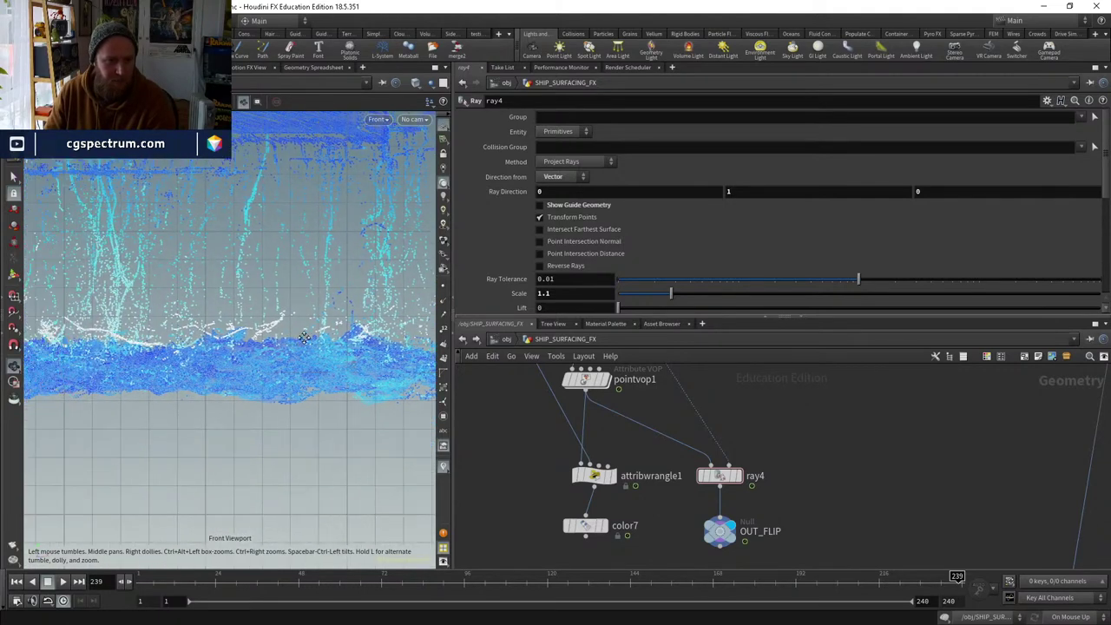
click(552, 293)
key(BackSpace)
text(05)
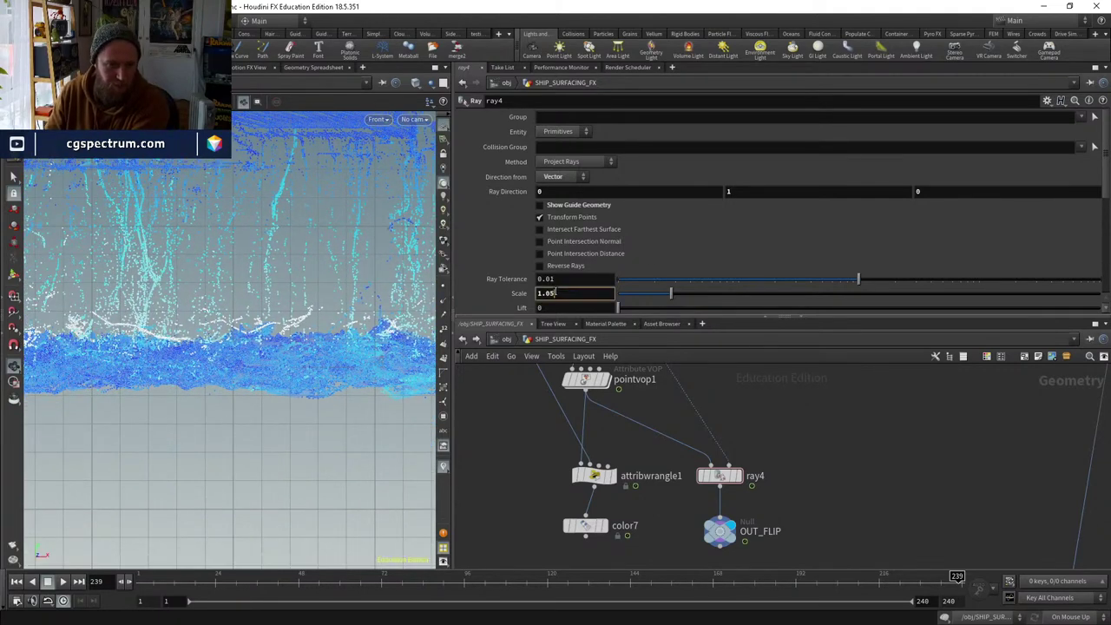
key(Return)
click(549, 292)
text(2)
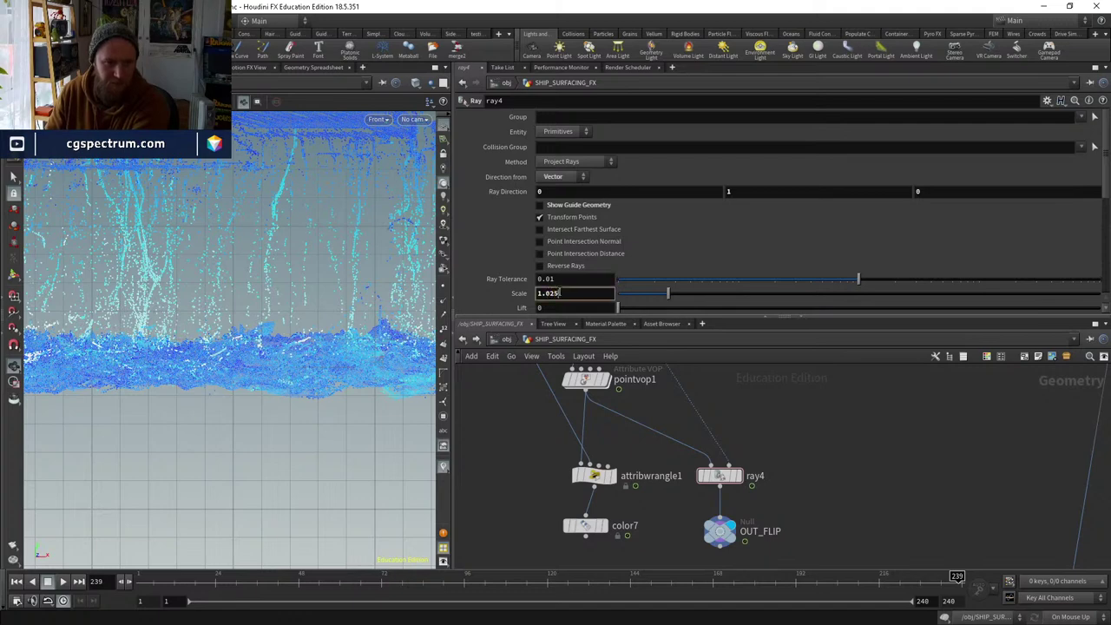
key(Return)
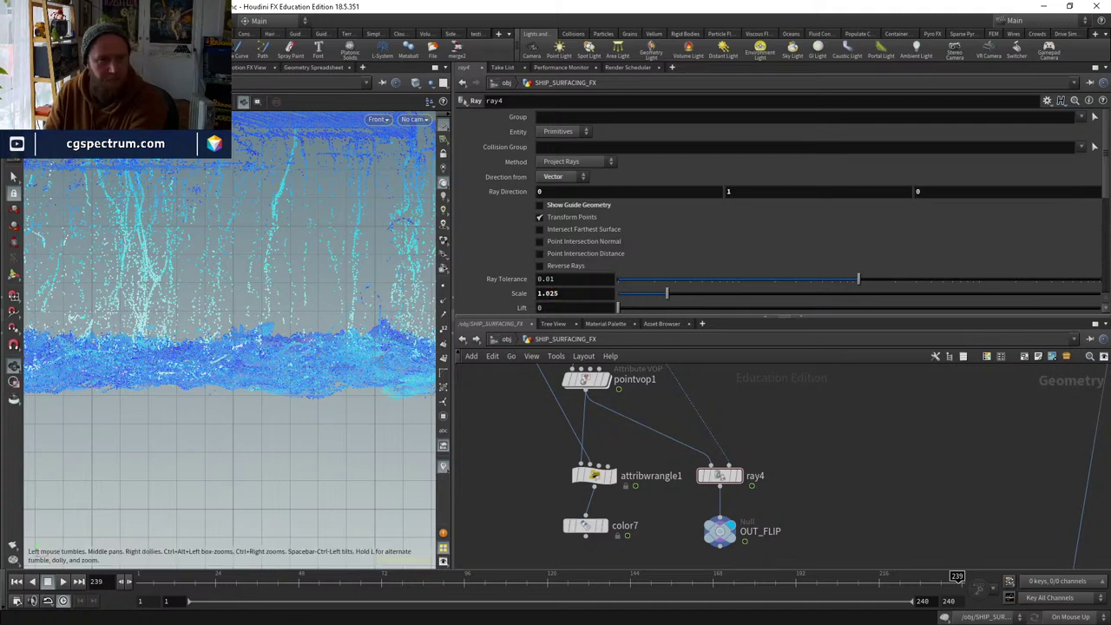
click(200, 67)
scroll(224, 295, down, 3)
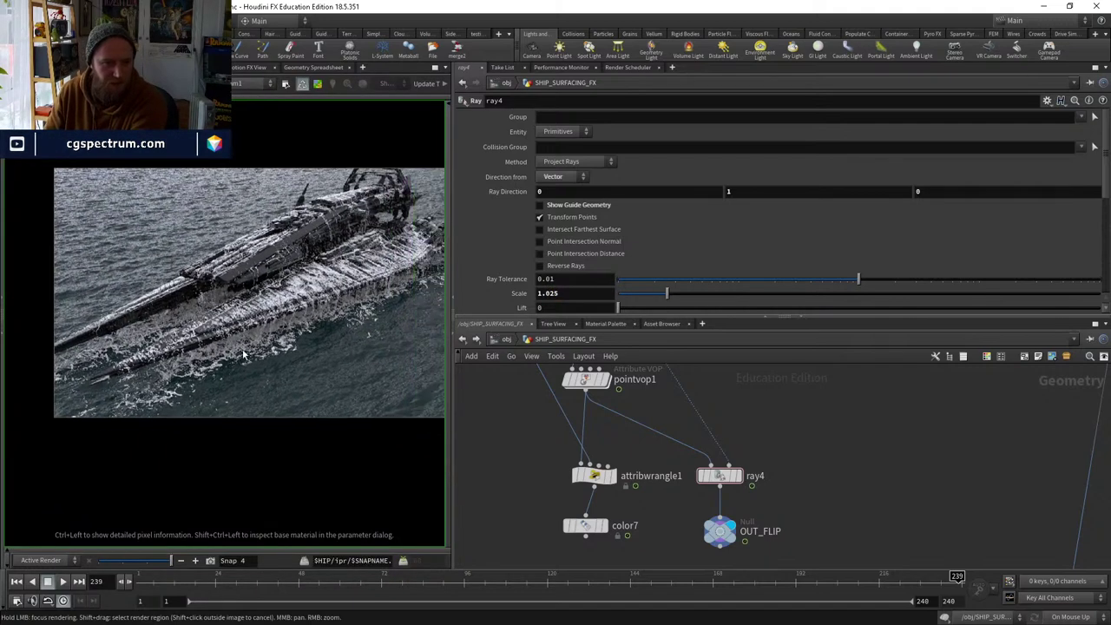
Compare a stored render snapshot with the live render, then jump to the mat network
scroll(224, 295, up, 5)
click(152, 561)
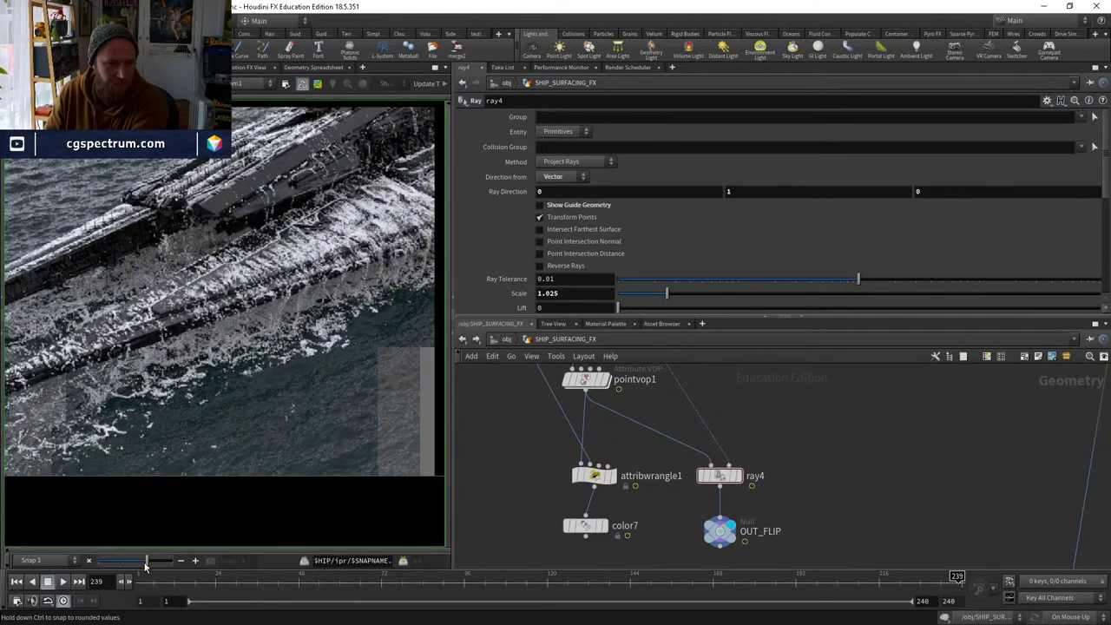
drag(161, 573, 178, 574)
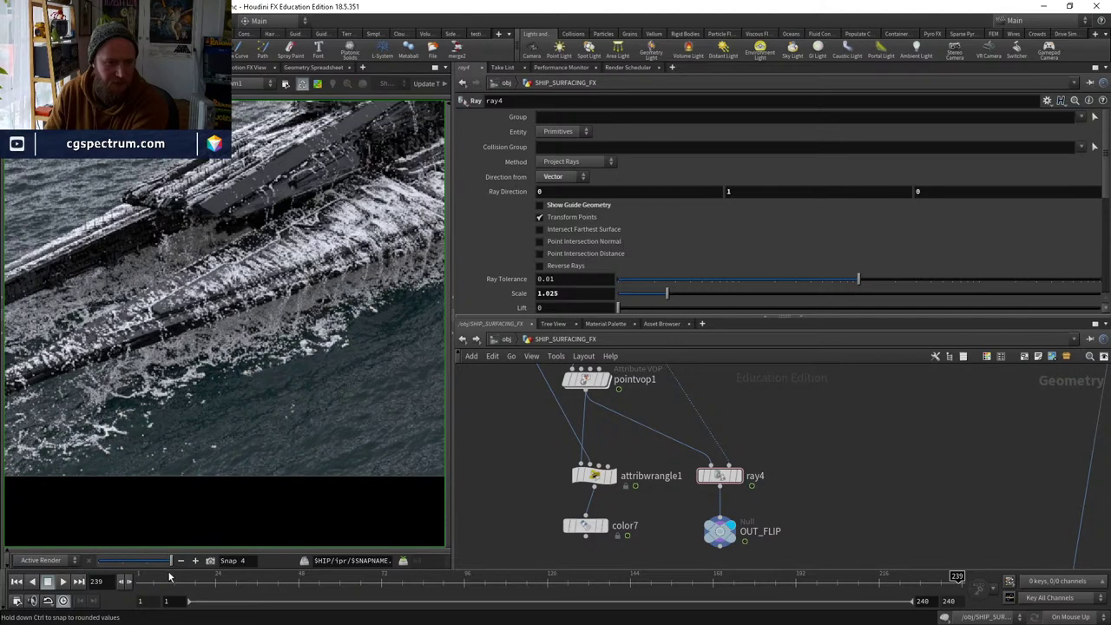
click(506, 338)
click(532, 384)
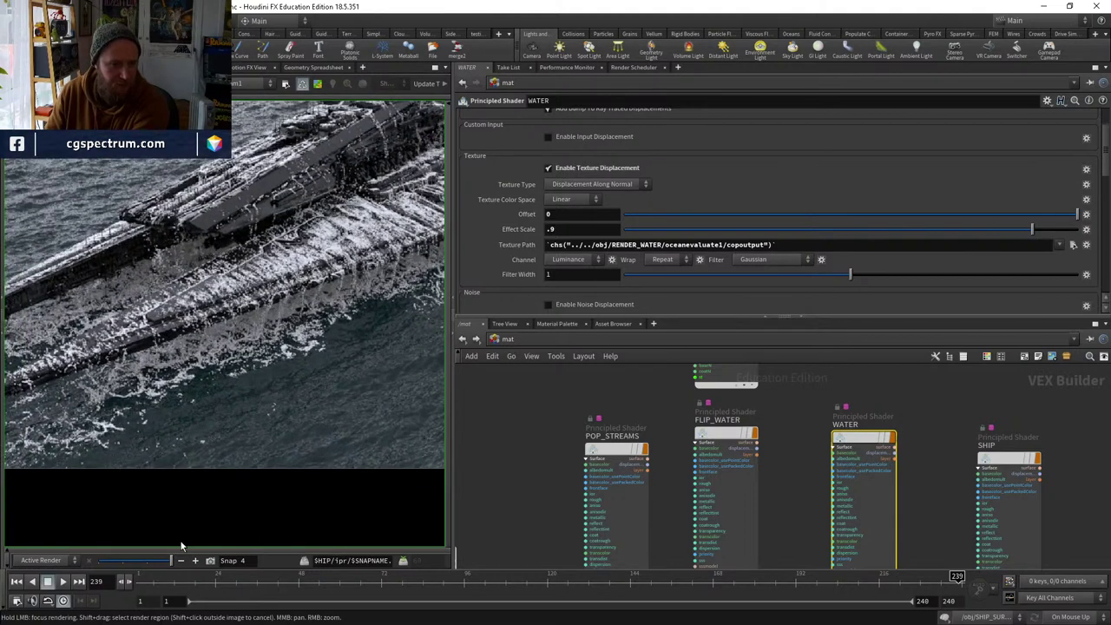
Save a render snapshot, compare it with Snap 4, then step back to frame 238
click(212, 561)
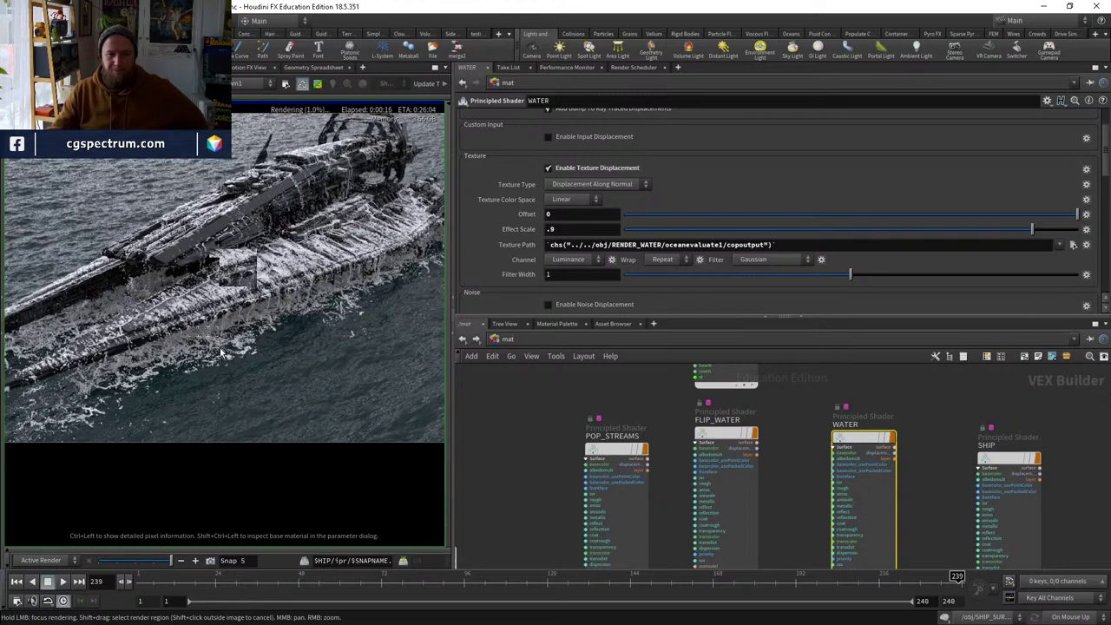
scroll(223, 364, up, 2)
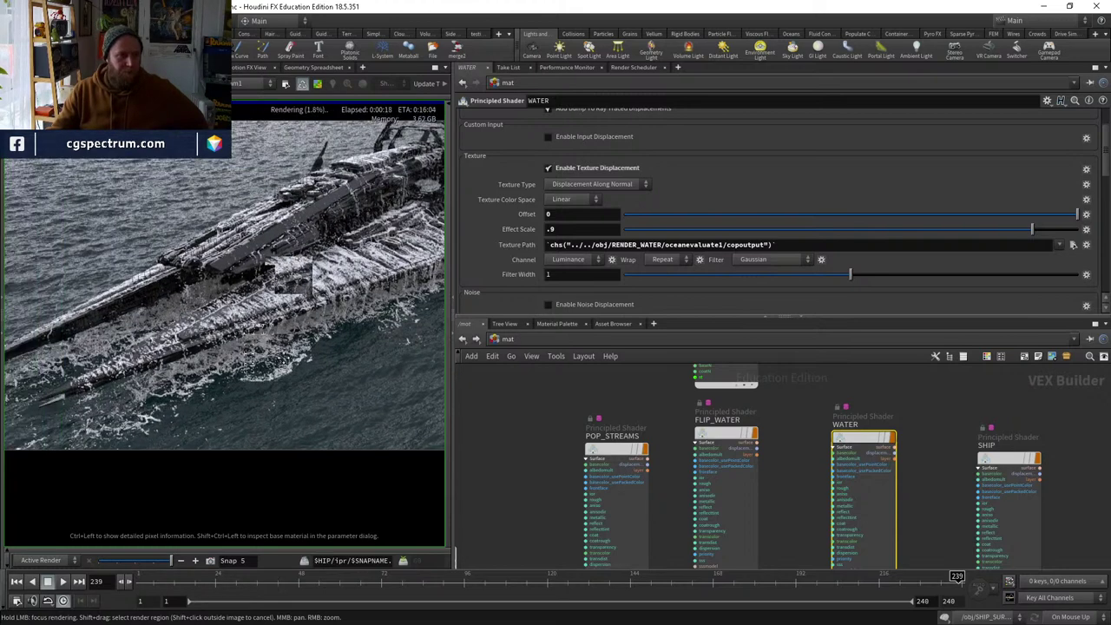
drag(171, 560, 152, 561)
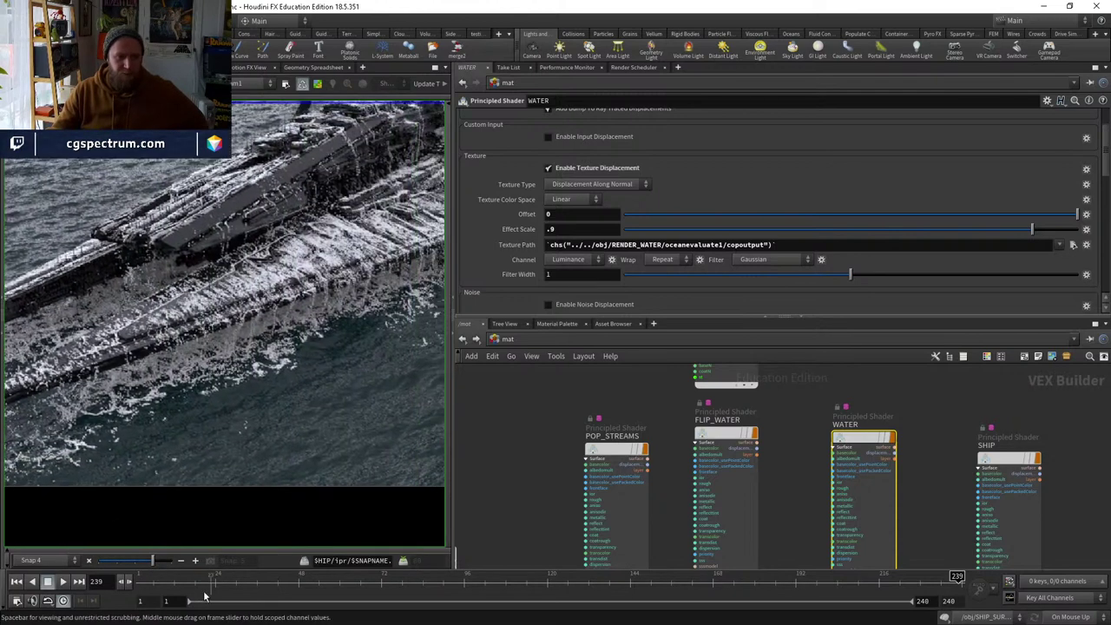
click(121, 583)
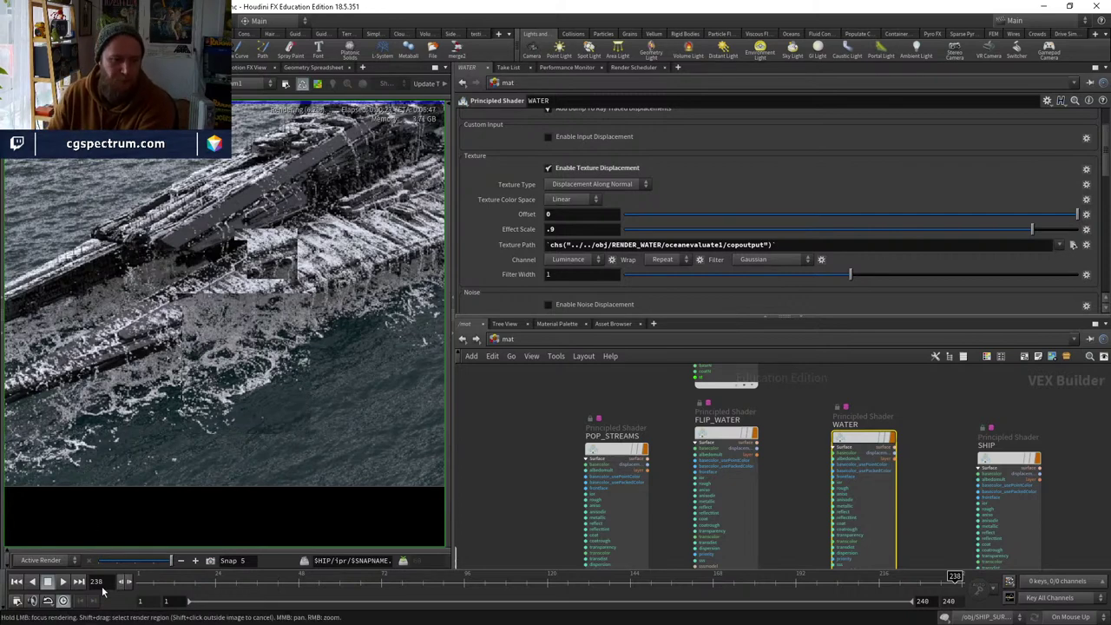
click(97, 582)
Jump to frame 205 and let the ship render progress to about 64.5%
text(205)
key(Return)
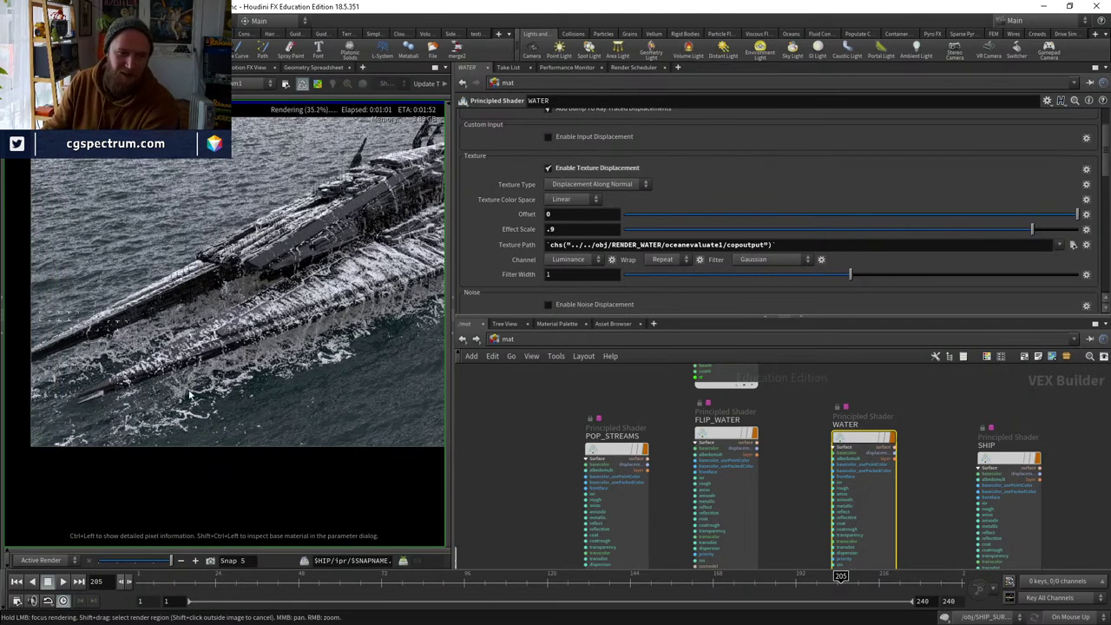
scroll(195, 416, up, 2)
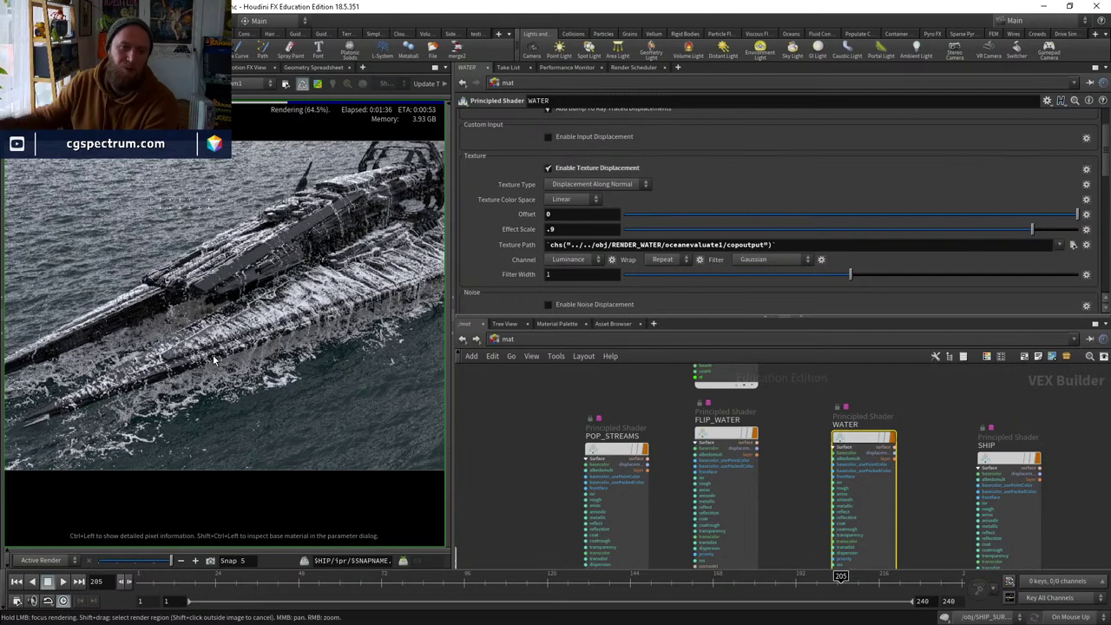
scroll(158, 446, down, 1)
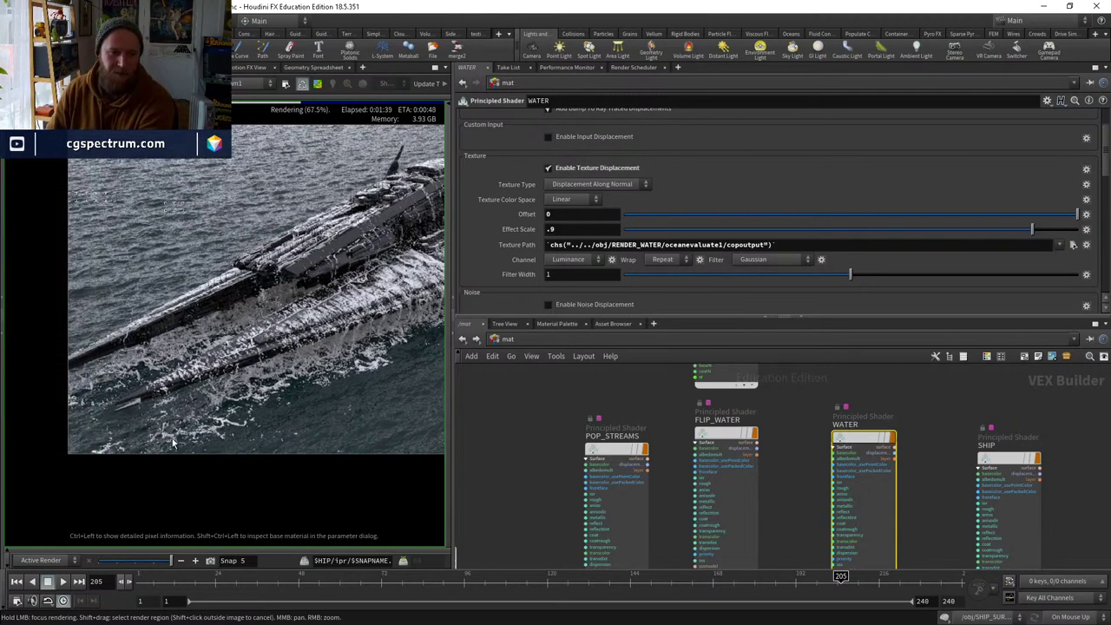
scroll(159, 446, up, 2)
middle_drag(248, 380, 205, 406)
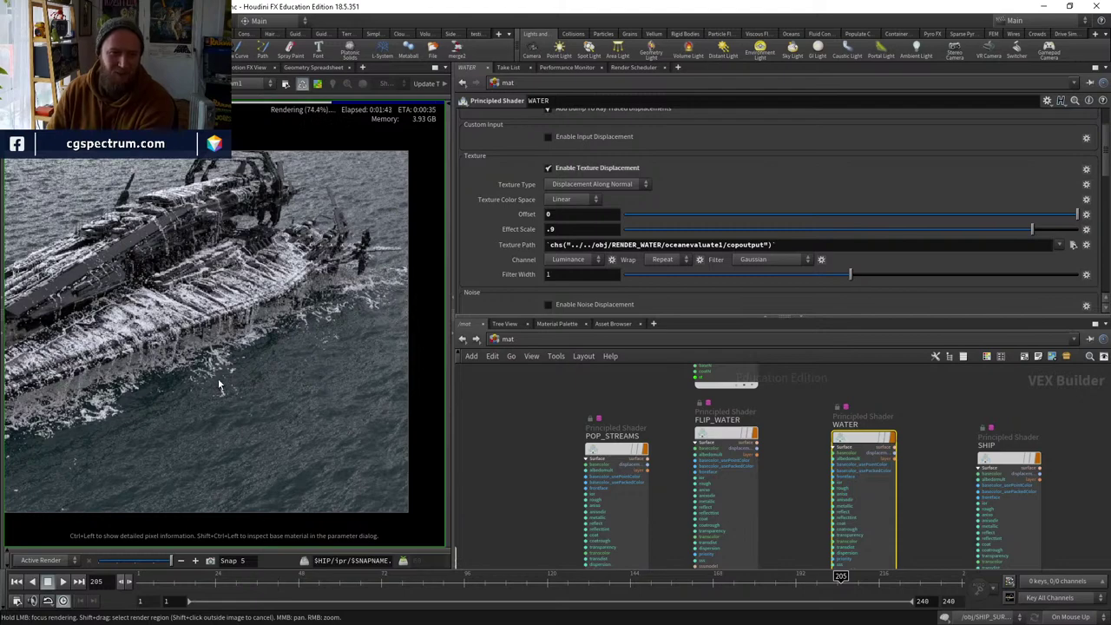
scroll(260, 402, up, 3)
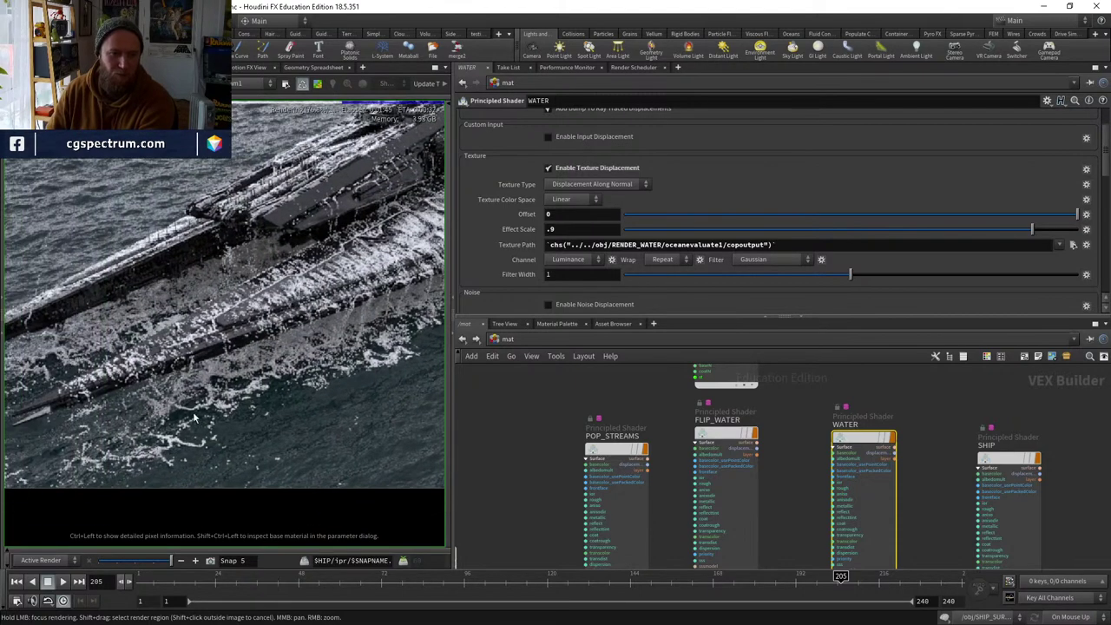
scroll(195, 416, down, 4)
middle_drag(162, 396, 211, 379)
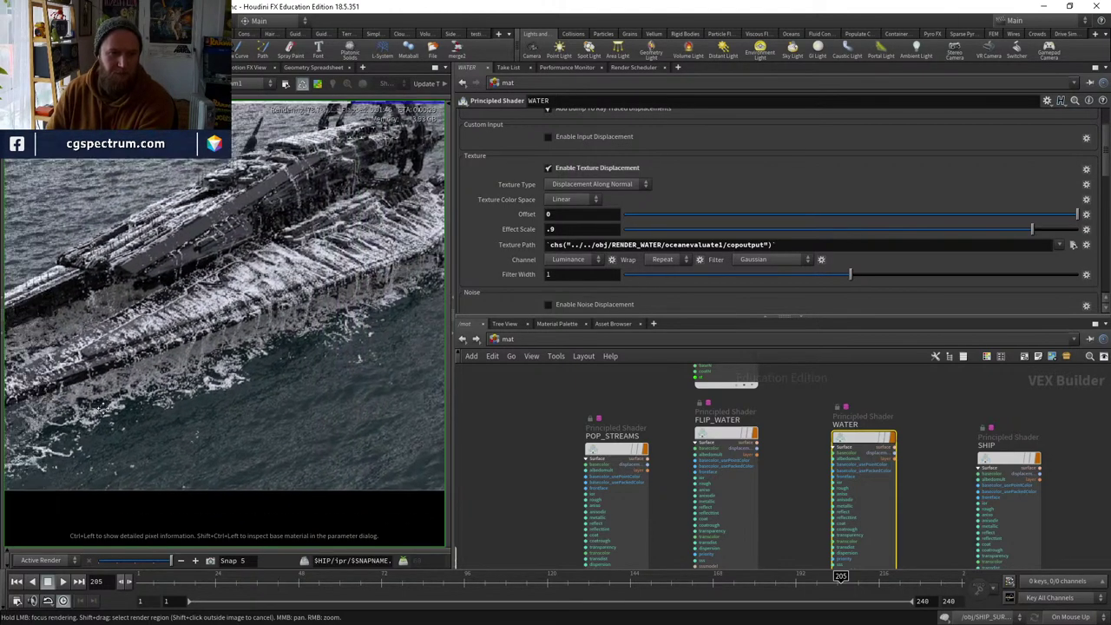
scroll(211, 379, up, 2)
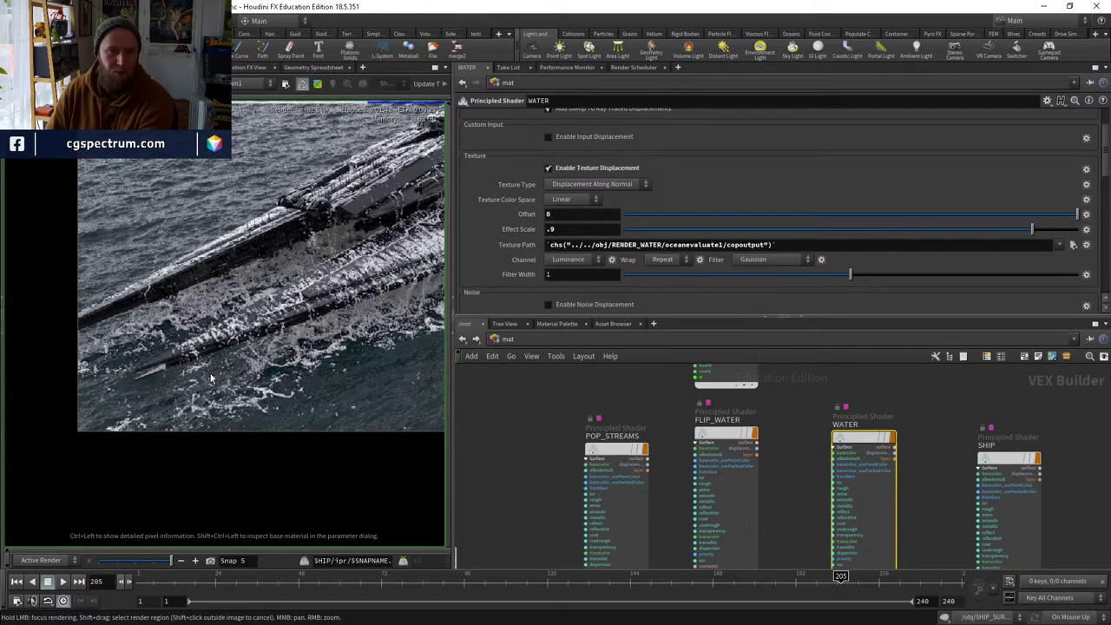
scroll(295, 387, up, 2)
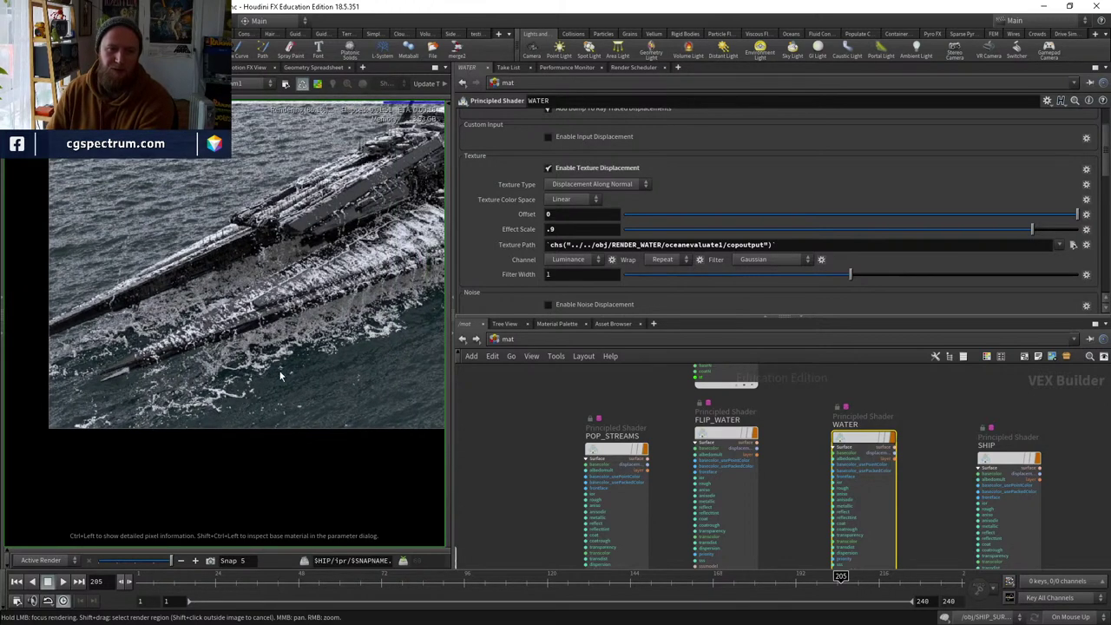
scroll(260, 379, up, 1)
scroll(251, 369, up, 2)
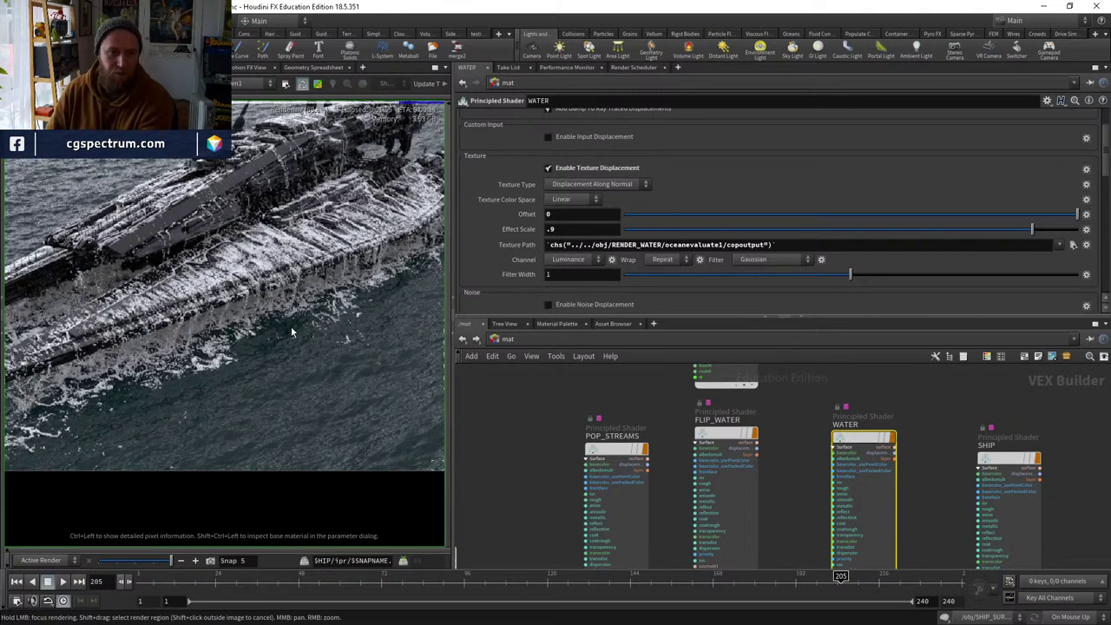
scroll(260, 369, down, 1)
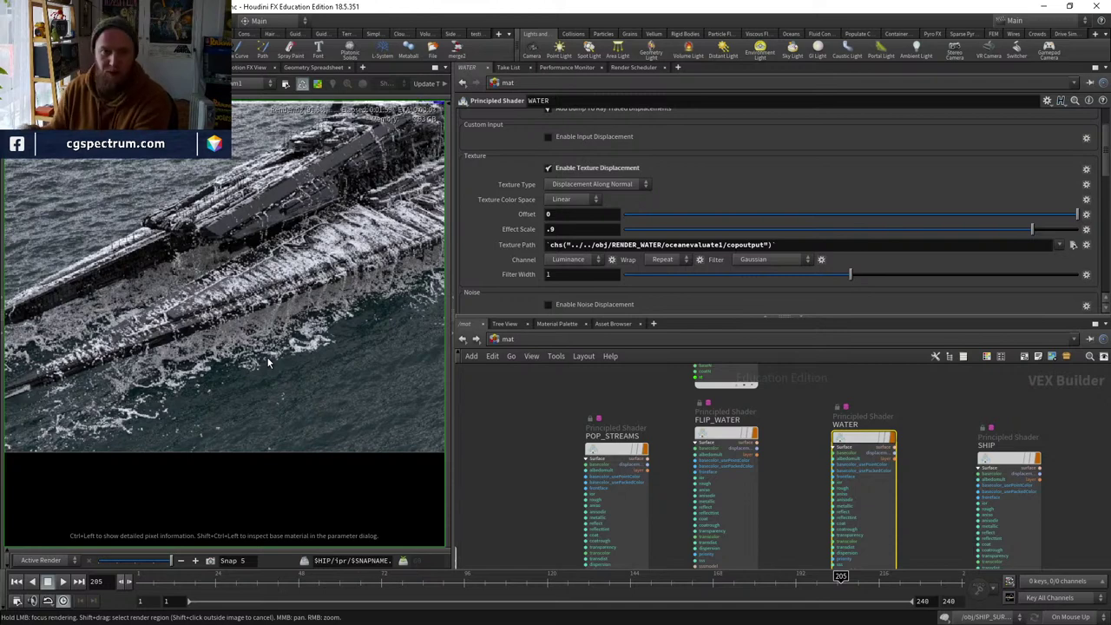
drag(378, 323, 225, 408)
mouse_move(170, 560)
mouse_down()
mouse_move(156, 561)
mouse_move(172, 562)
mouse_up()
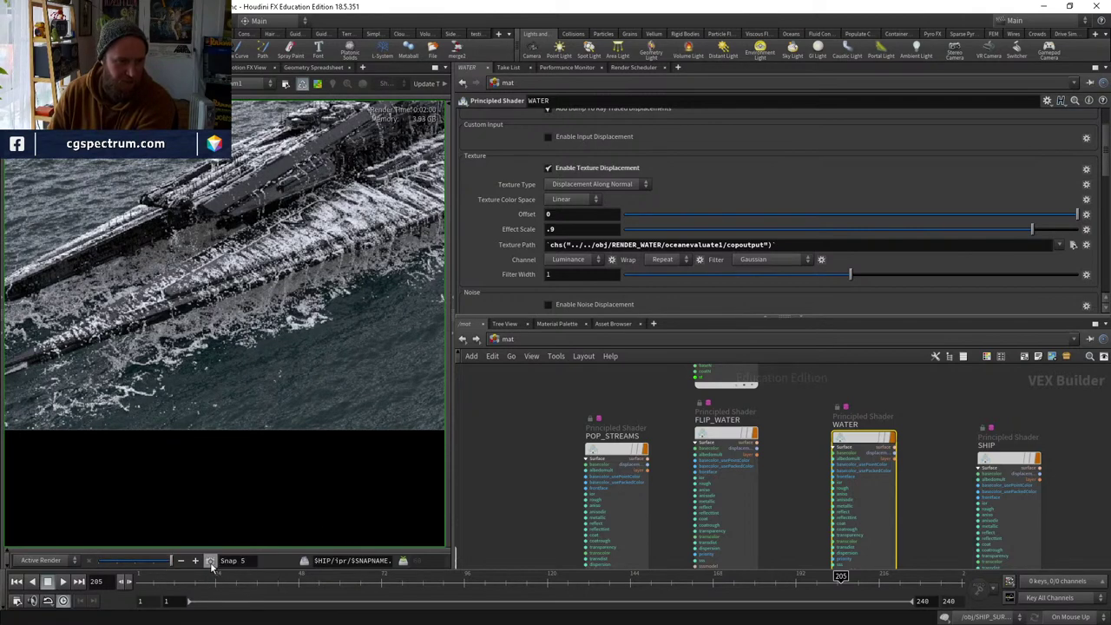
click(571, 228)
text(.8)
key(Return)
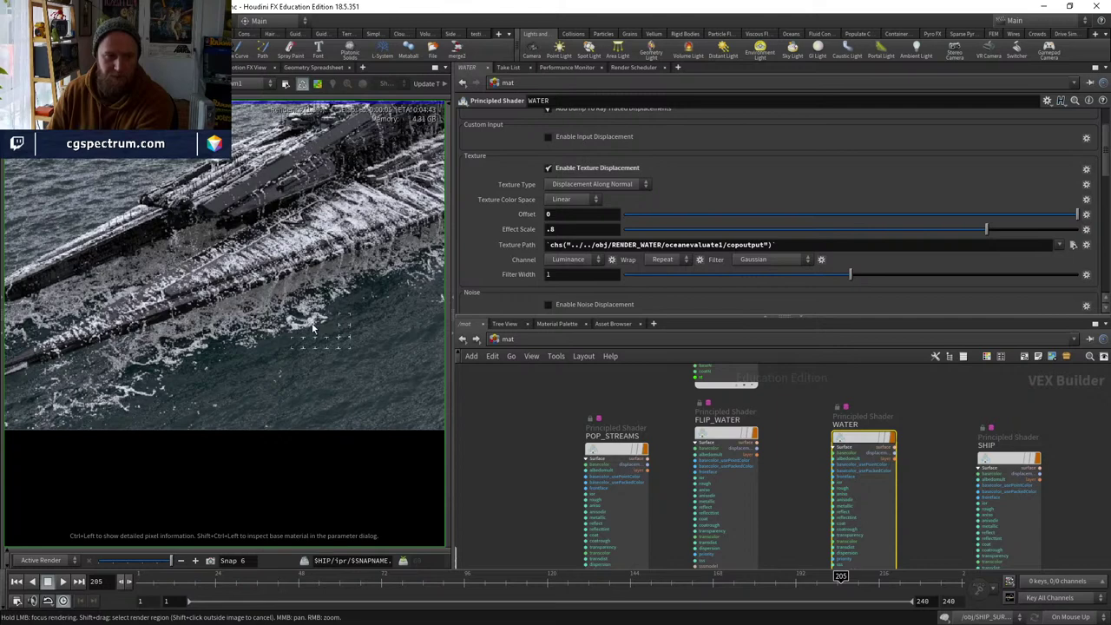
scroll(295, 338, up, 2)
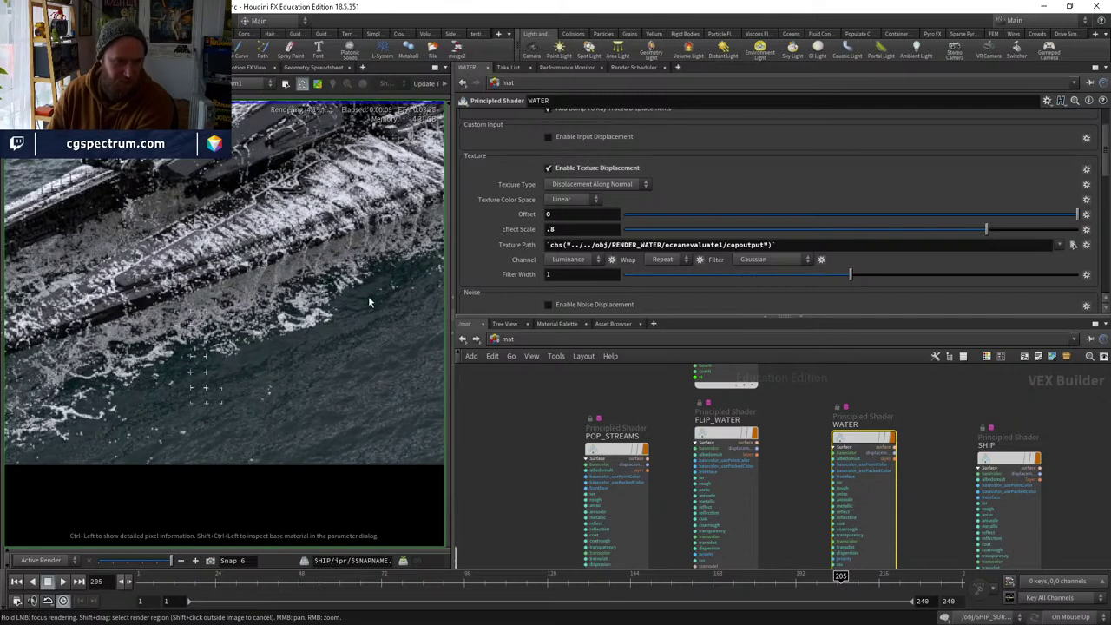
scroll(338, 313, up, 1)
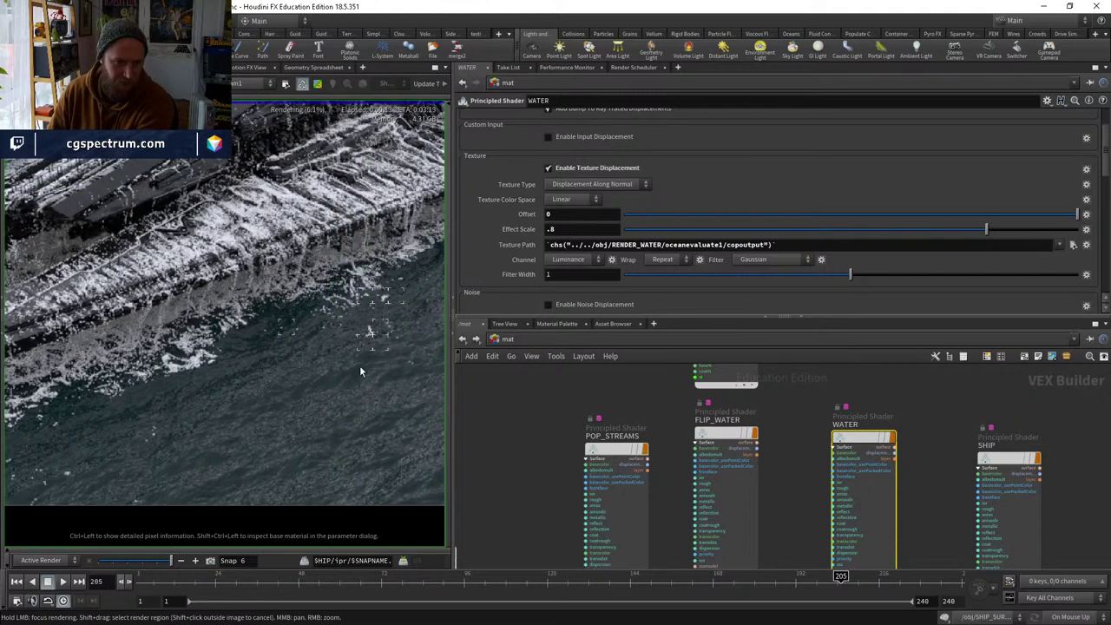
middle_drag(303, 392, 344, 384)
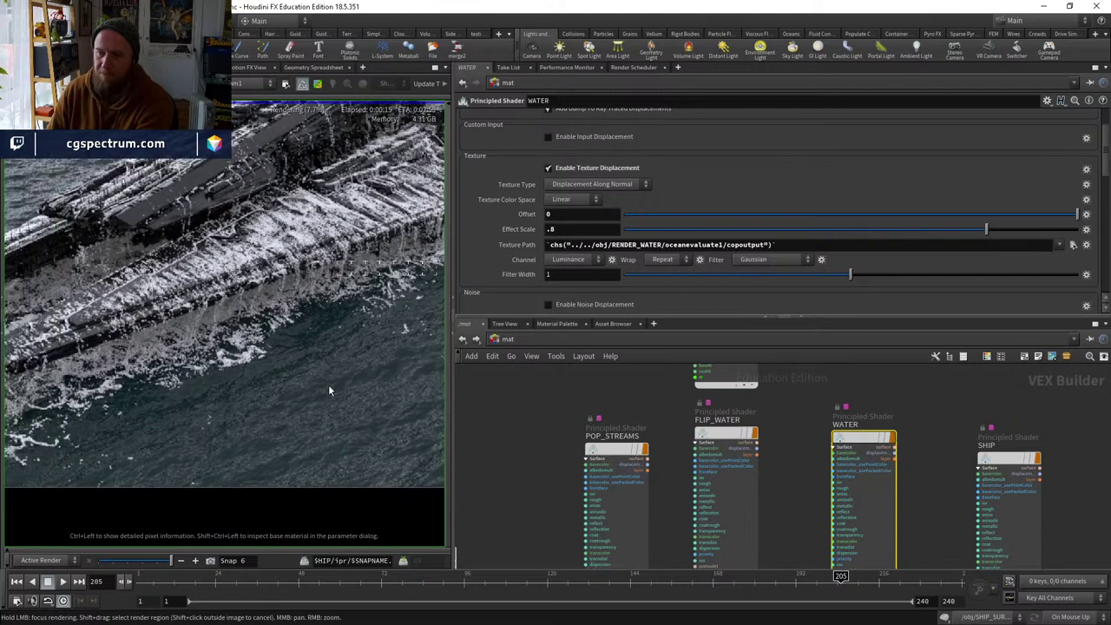
scroll(328, 391, down, 1)
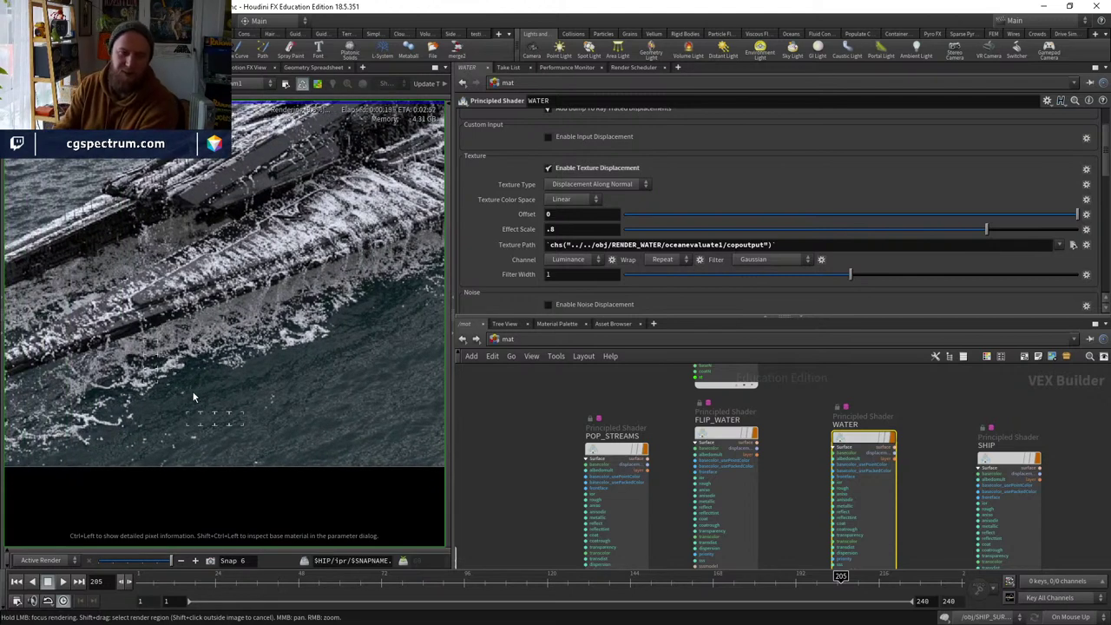
scroll(223, 342, up, 1)
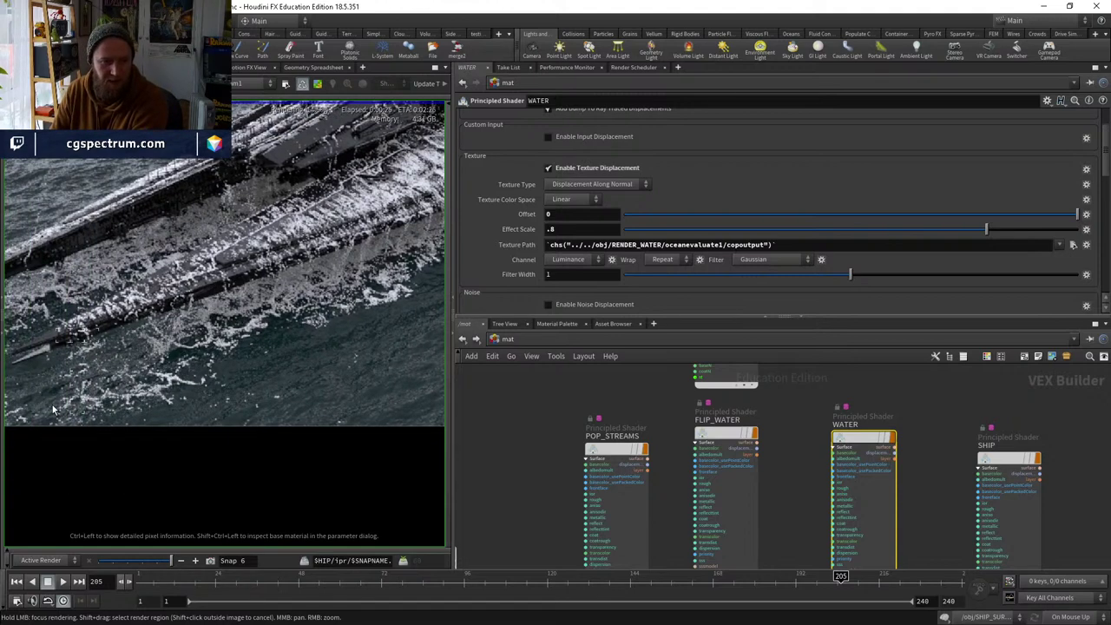
scroll(25, 418, down, 2)
middle_drag(25, 419, 113, 382)
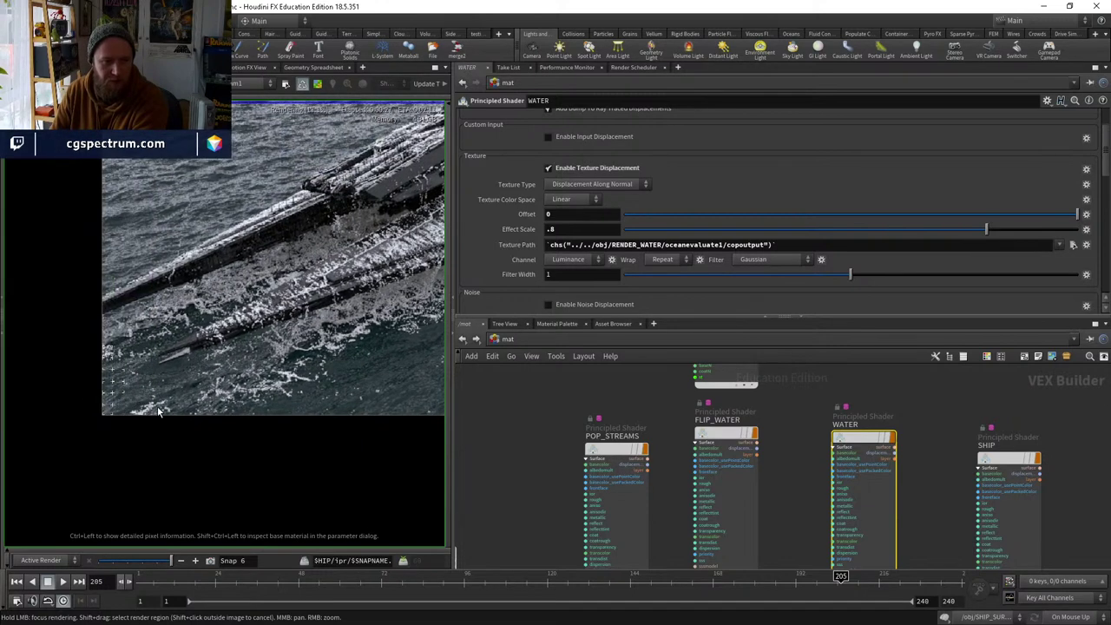
scroll(137, 395, up, 2)
scroll(137, 396, down, 2)
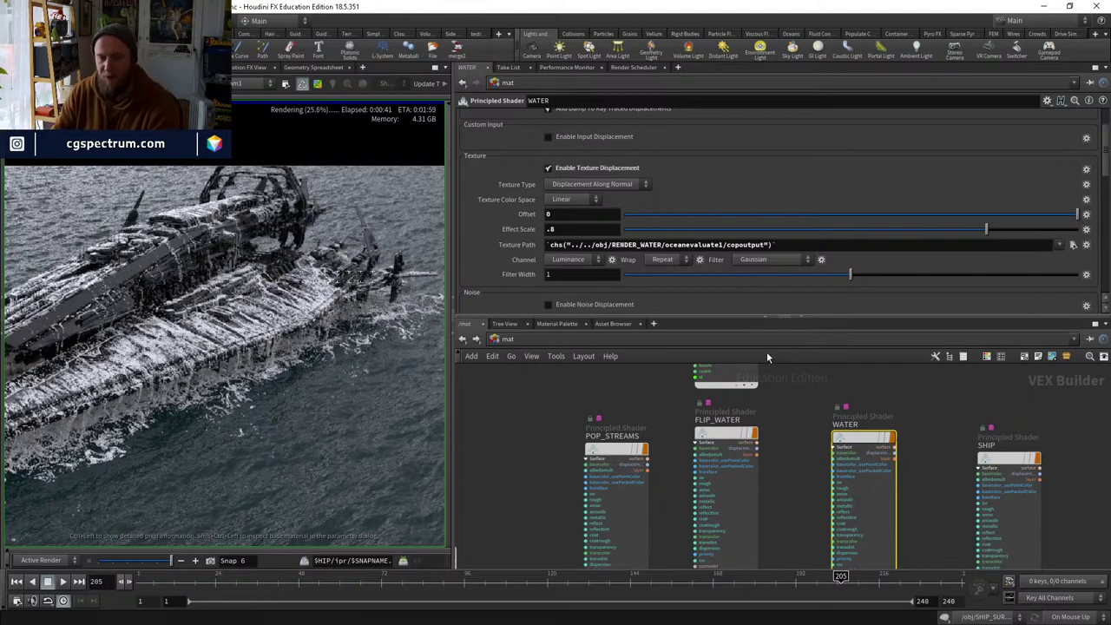
Pan and zoom /mat past FLIP_WATER_CLASSIC to the MIST_VOLUME and FOAM_VOLUME builders
middle_drag(804, 402, 685, 467)
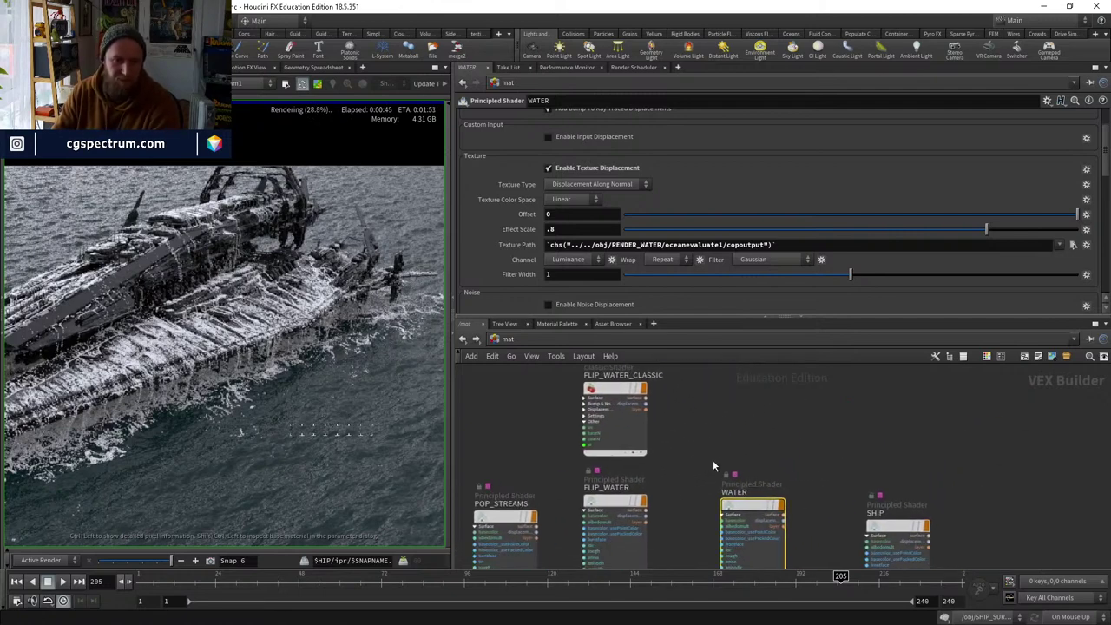
scroll(390, 314, down, 1)
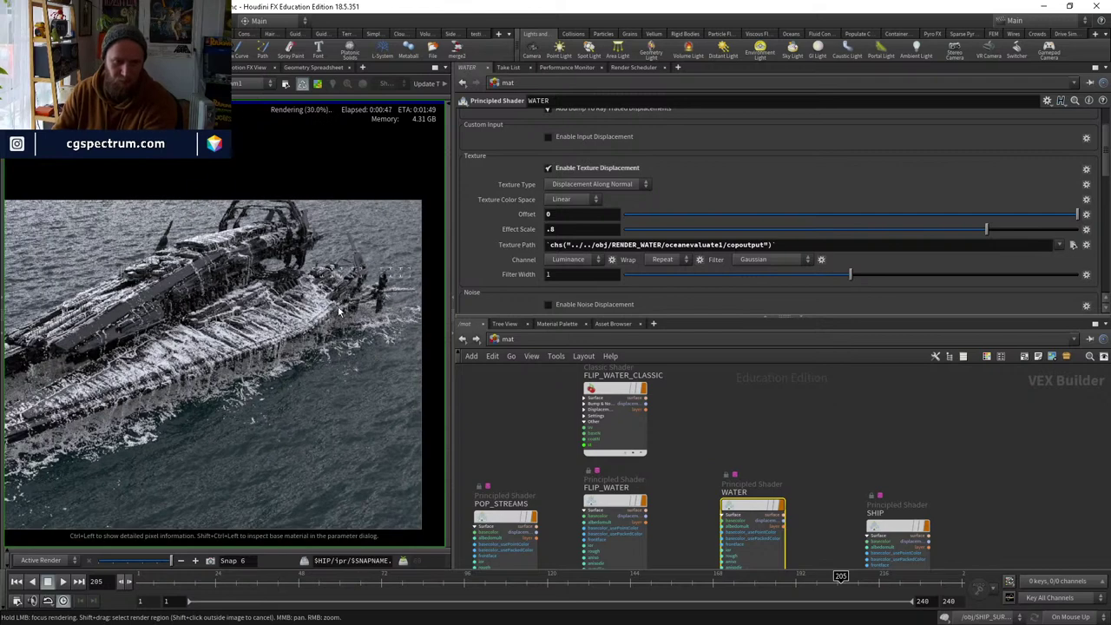
scroll(391, 314, up, 1)
scroll(736, 396, down, 3)
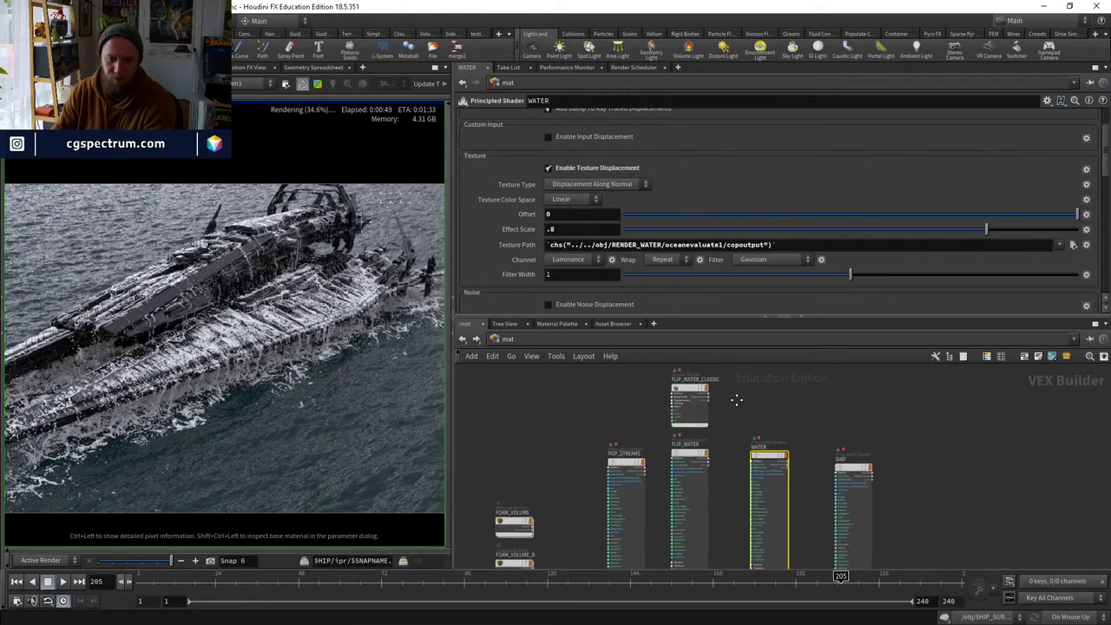
middle_drag(620, 422, 746, 390)
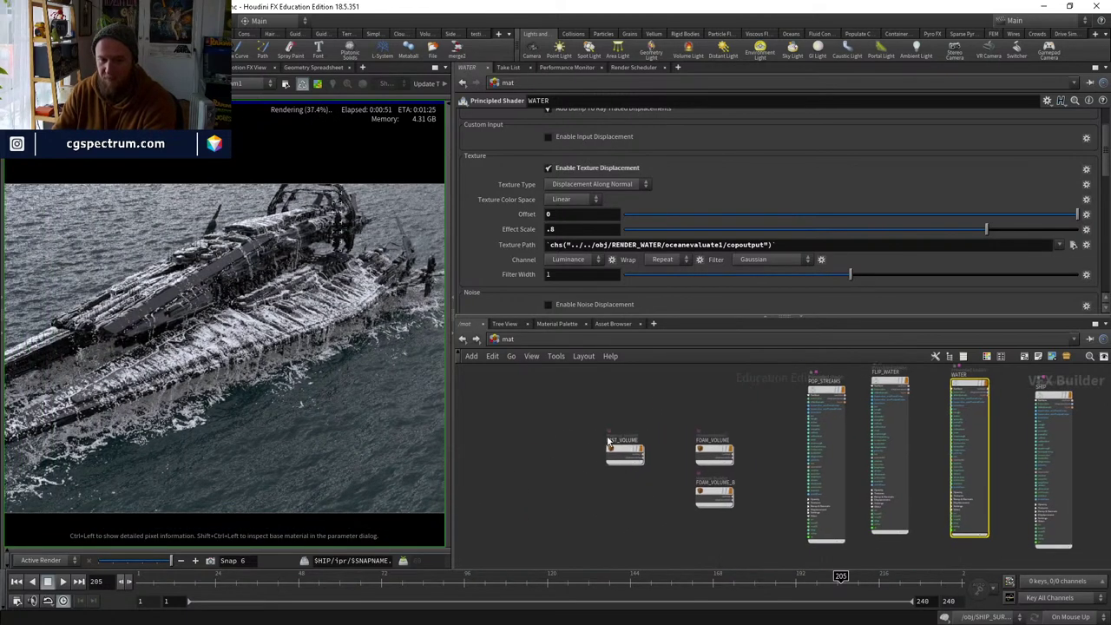
scroll(608, 442, up, 2)
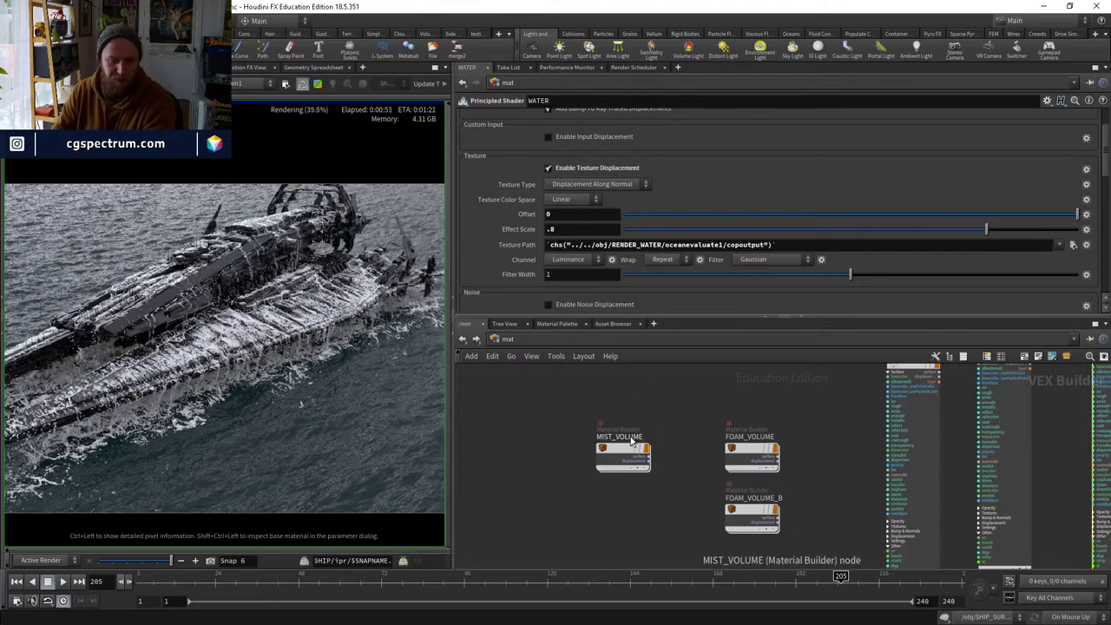
scroll(212, 366, up, 1)
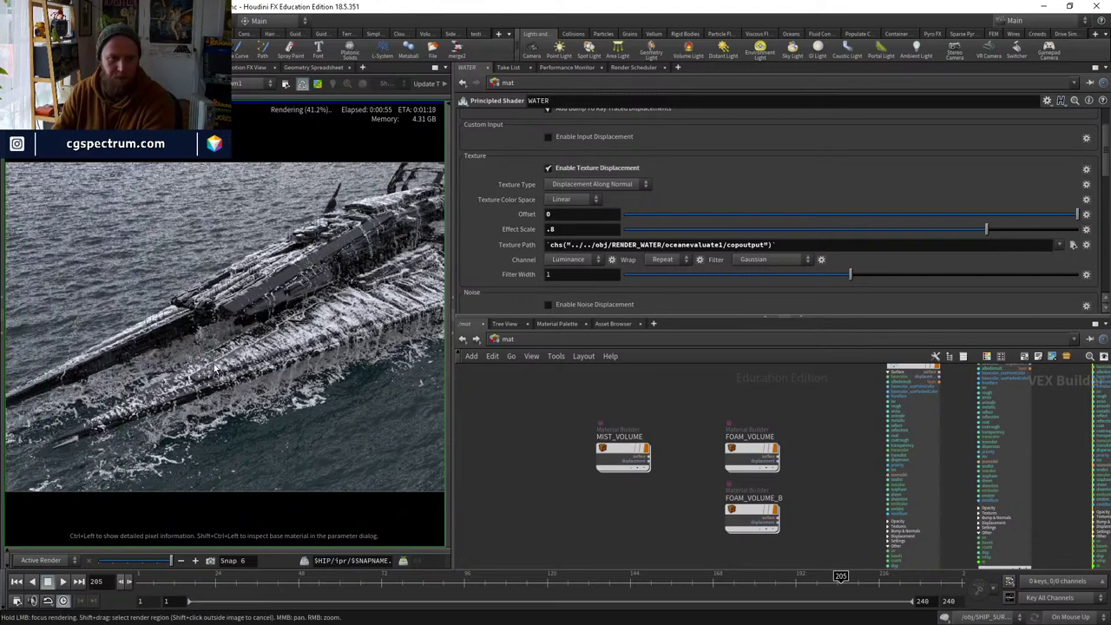
scroll(215, 368, down, 1)
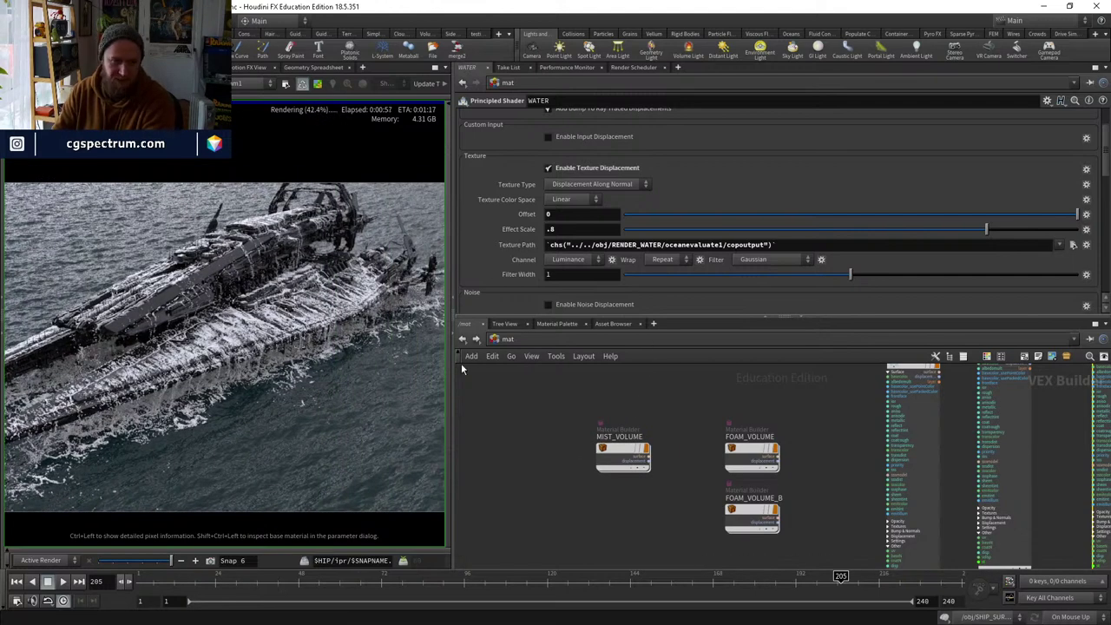
scroll(321, 365, down, 1)
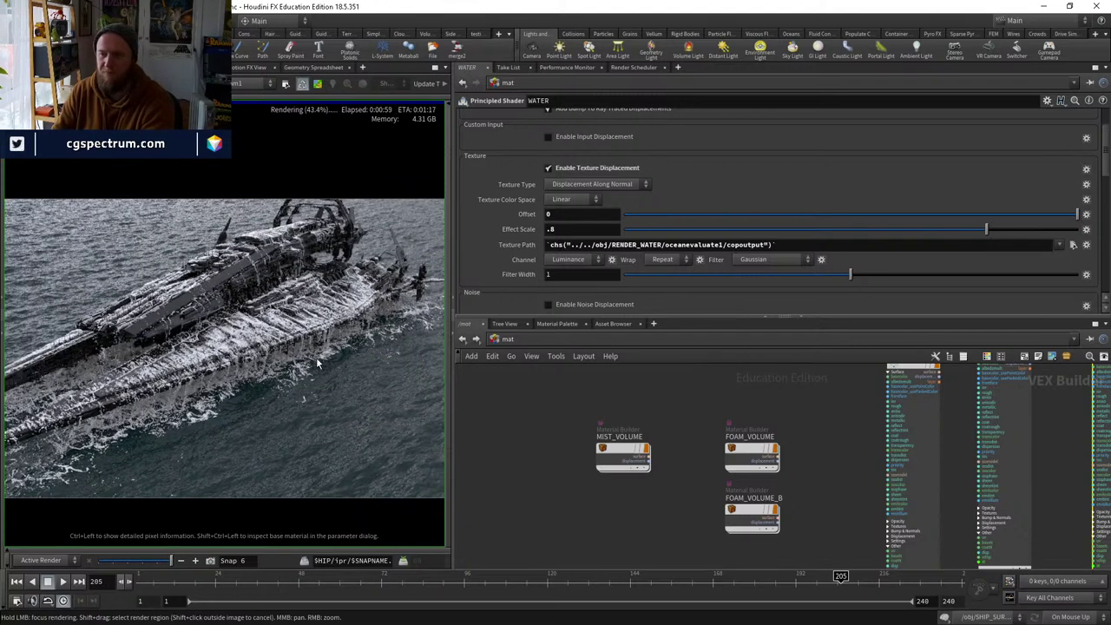
scroll(295, 363, up, 1)
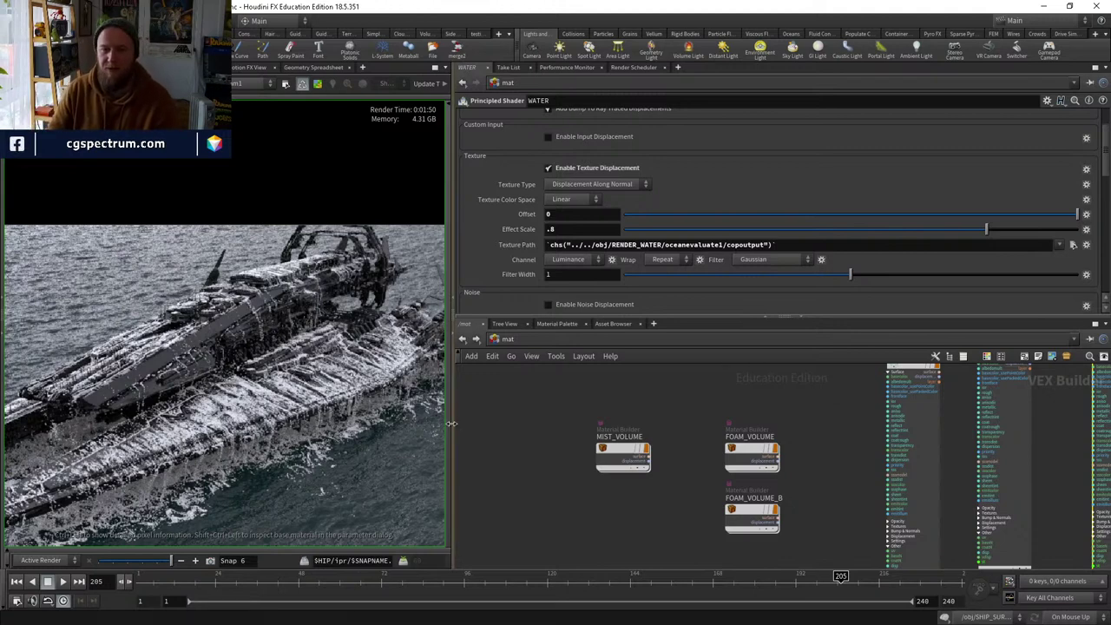
Widen the Render View pane and zoom and recentre the finished frame-205 ship render
drag(453, 420, 621, 407)
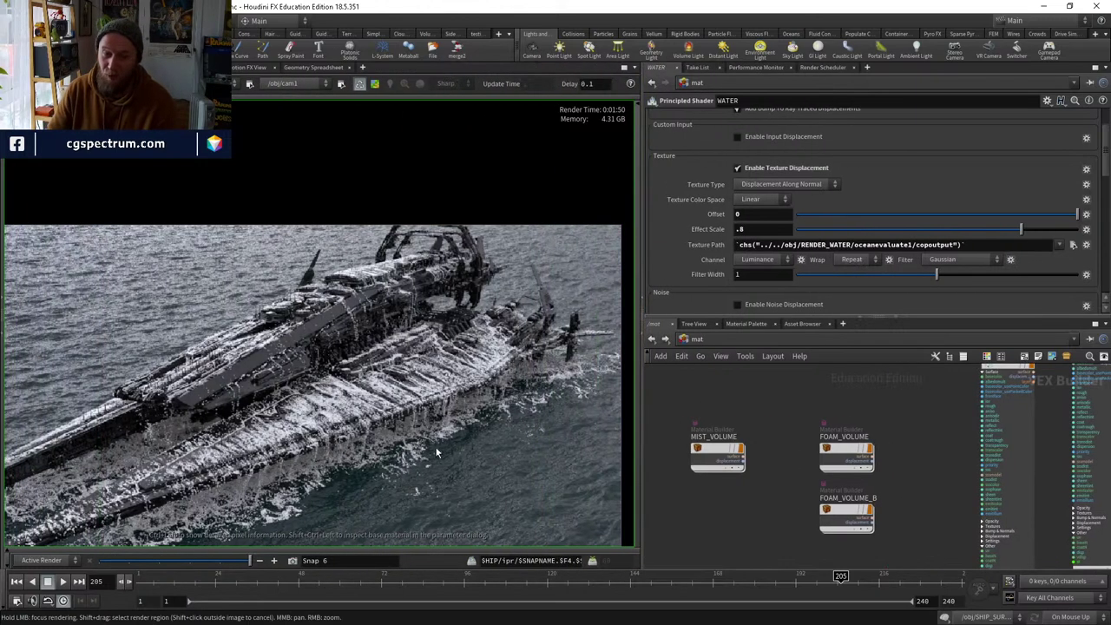
scroll(212, 442, up, 3)
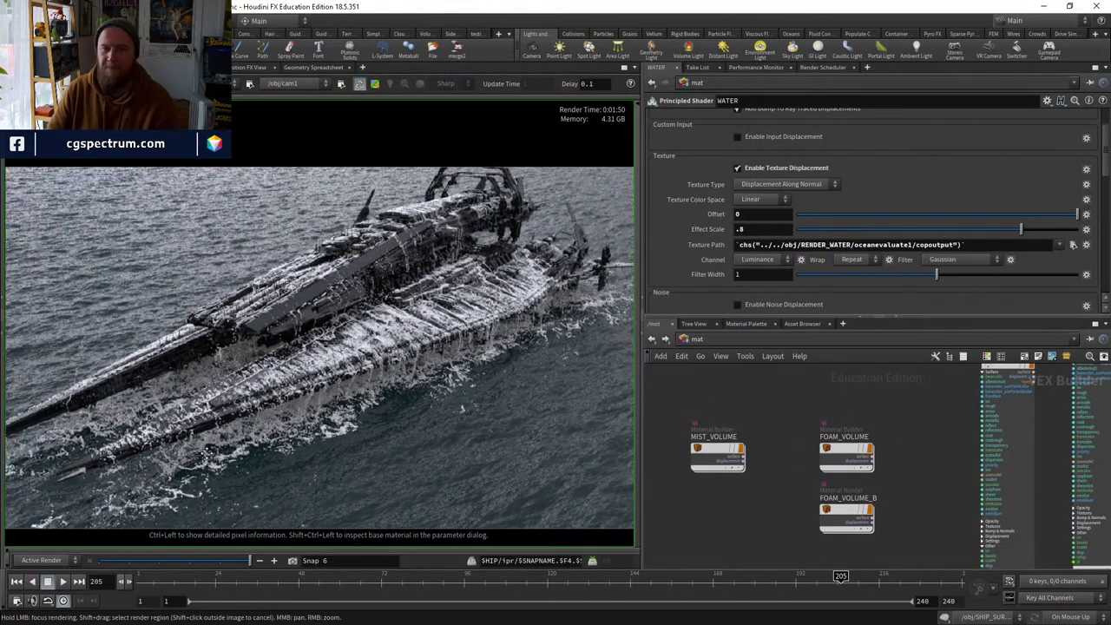
scroll(220, 451, down, 2)
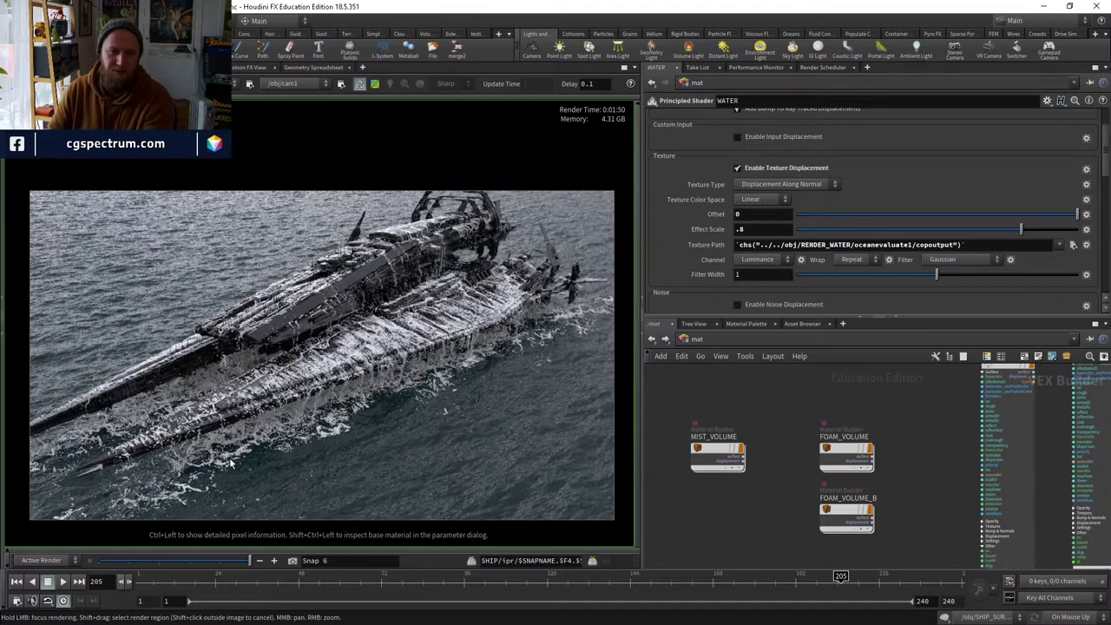
scroll(230, 460, up, 1)
mouse_move(240, 457)
middle_down()
mouse_move(257, 442)
mouse_move(236, 453)
middle_up()
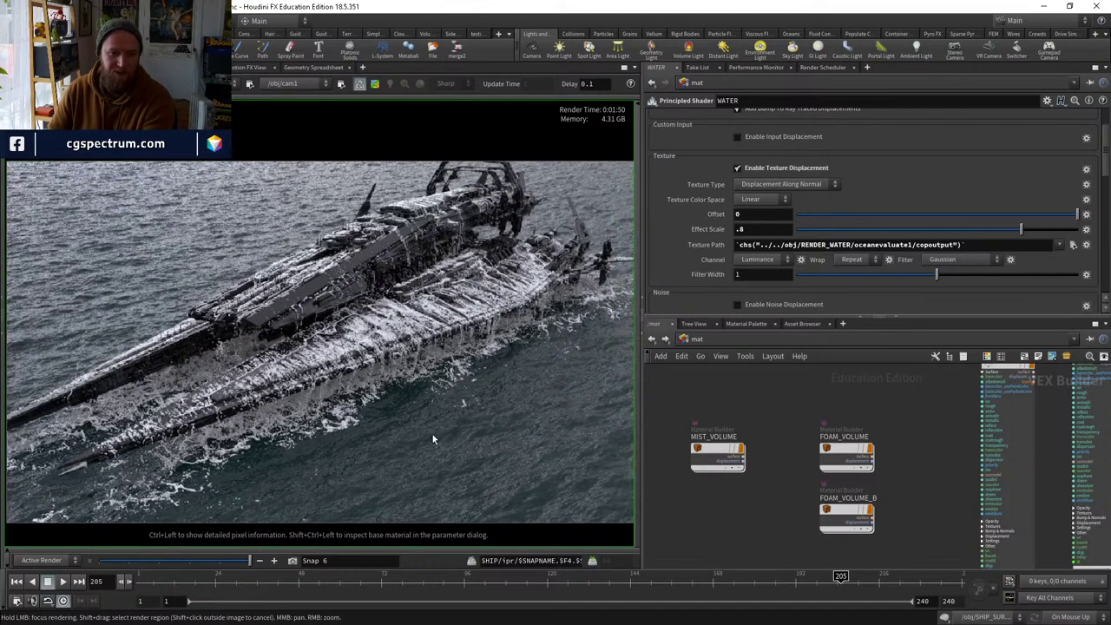
drag(640, 438, 712, 428)
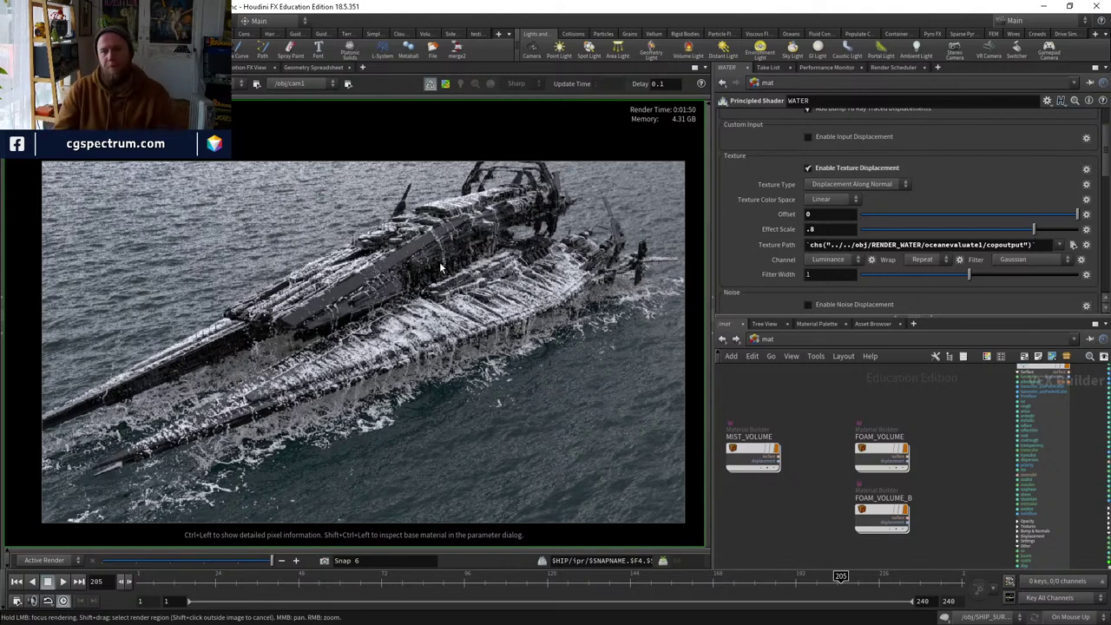
scroll(817, 373, down, 3)
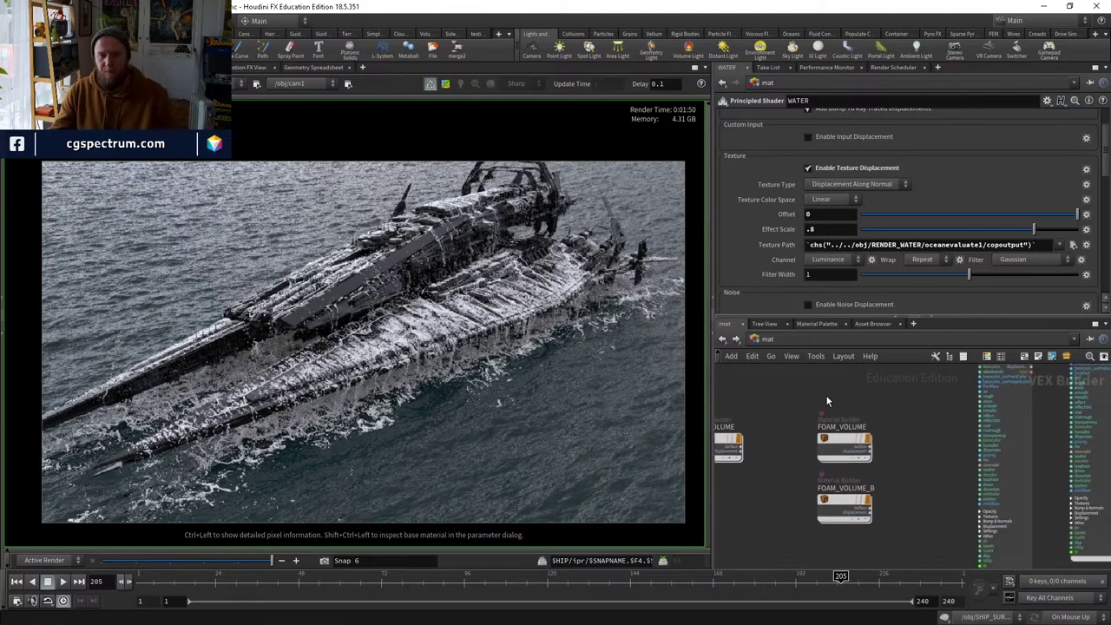
drag(265, 564, 226, 556)
scroll(361, 454, up, 5)
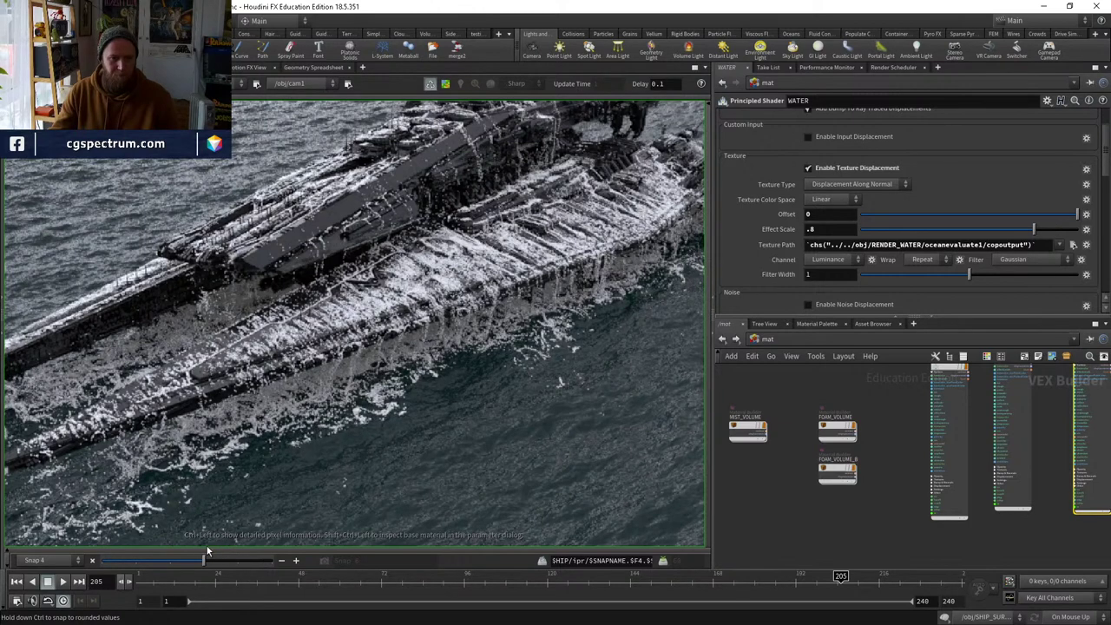
drag(217, 547, 230, 547)
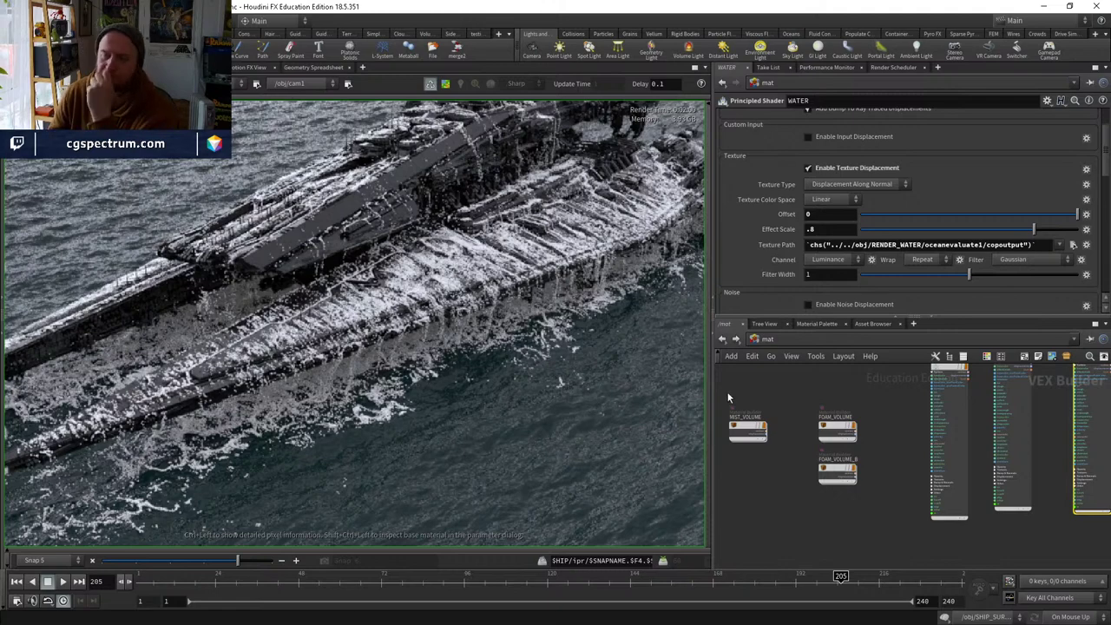
middle_drag(607, 358, 529, 320)
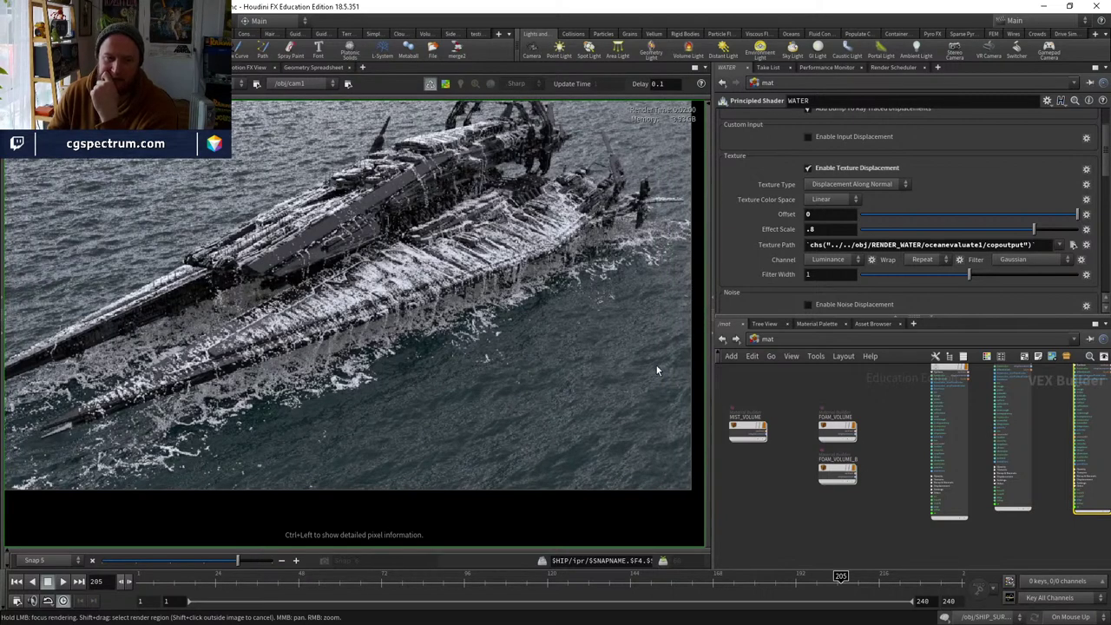
middle_drag(636, 368, 651, 376)
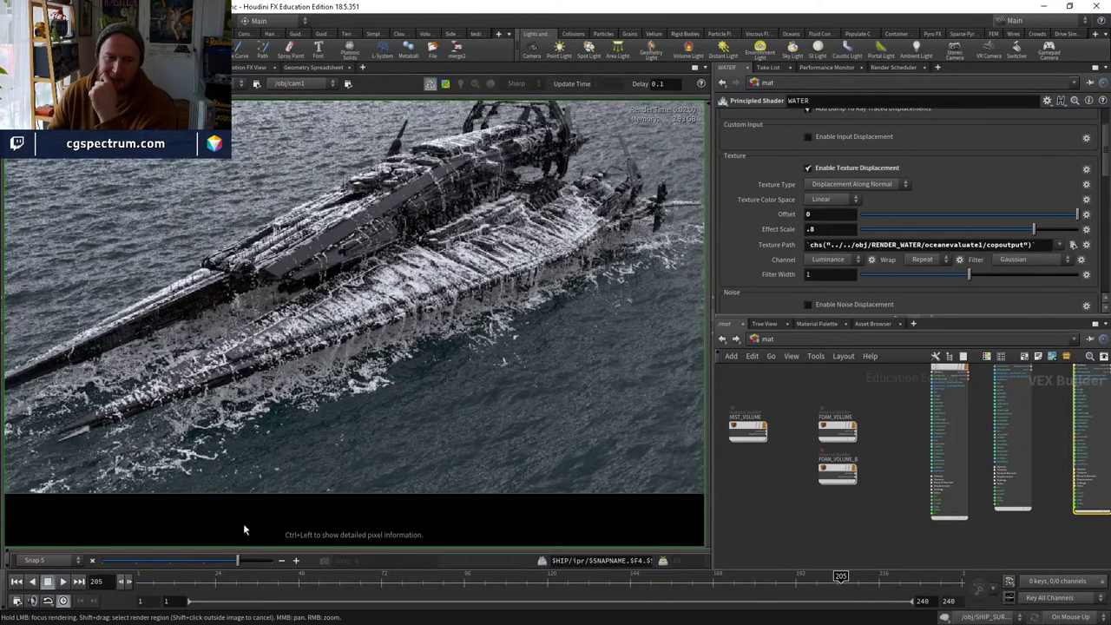
drag(237, 560, 274, 560)
scroll(430, 394, down, 2)
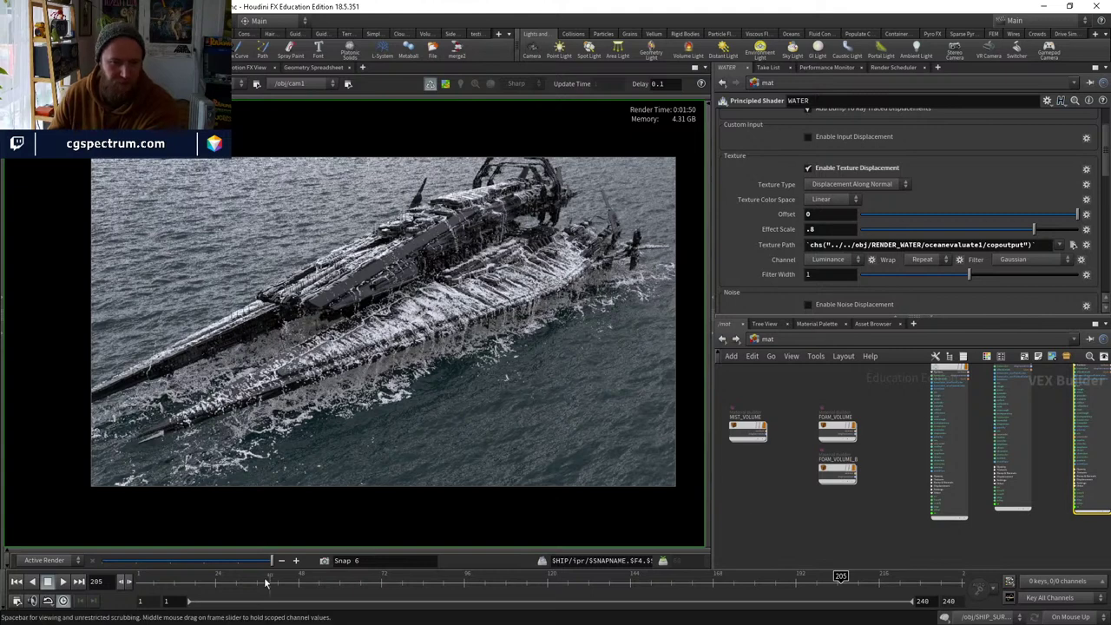
Save the finished render as Snap 7 and start re-rendering at frame 202
drag(263, 562, 274, 562)
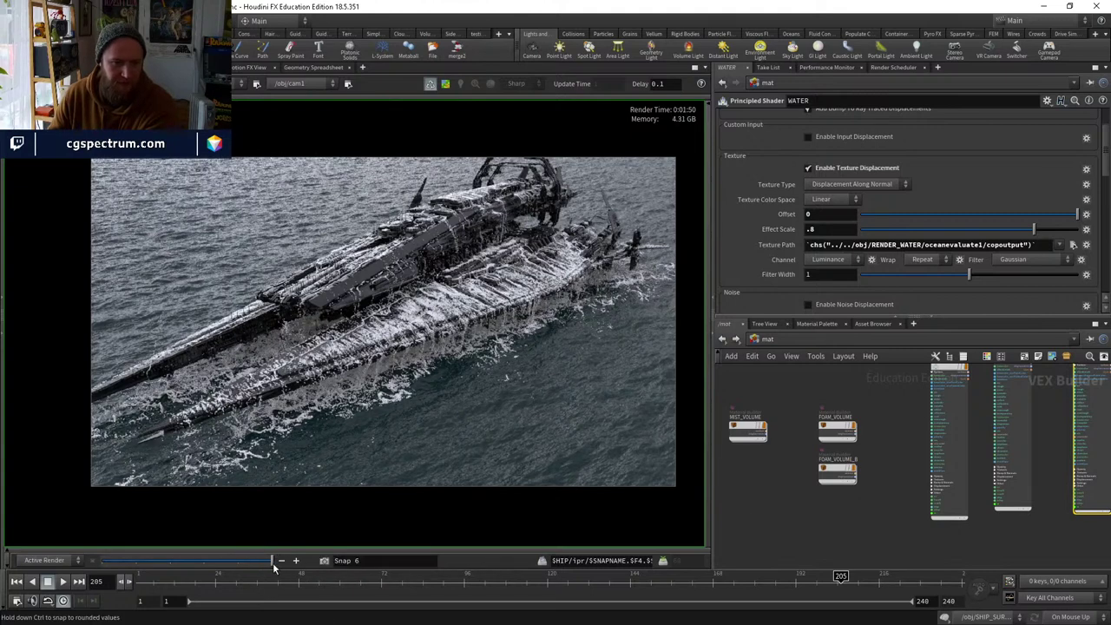
click(324, 560)
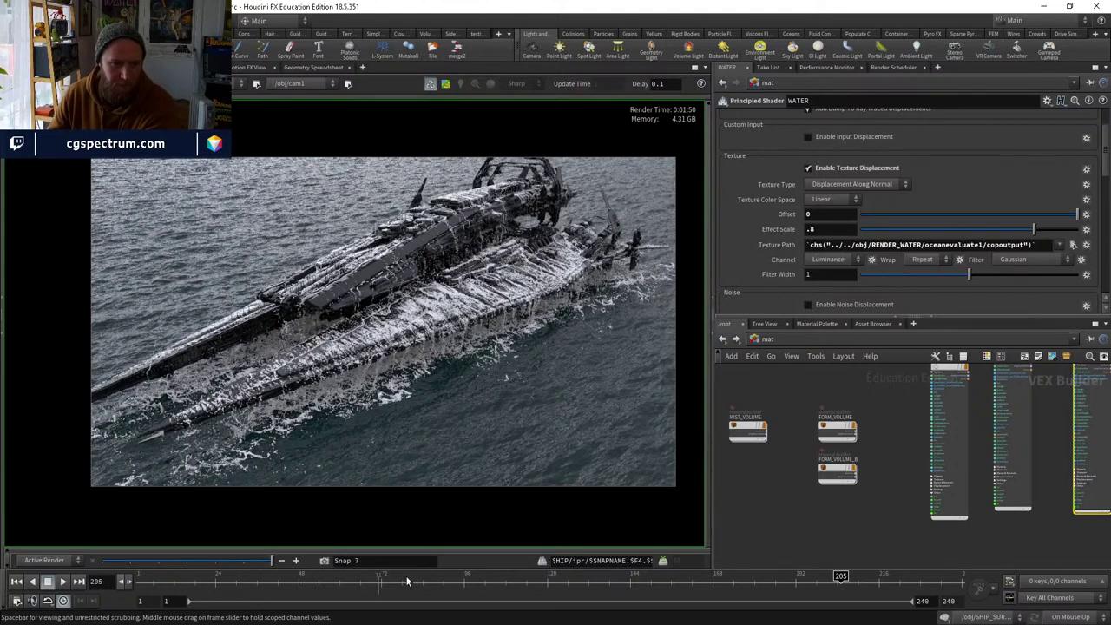
click(830, 590)
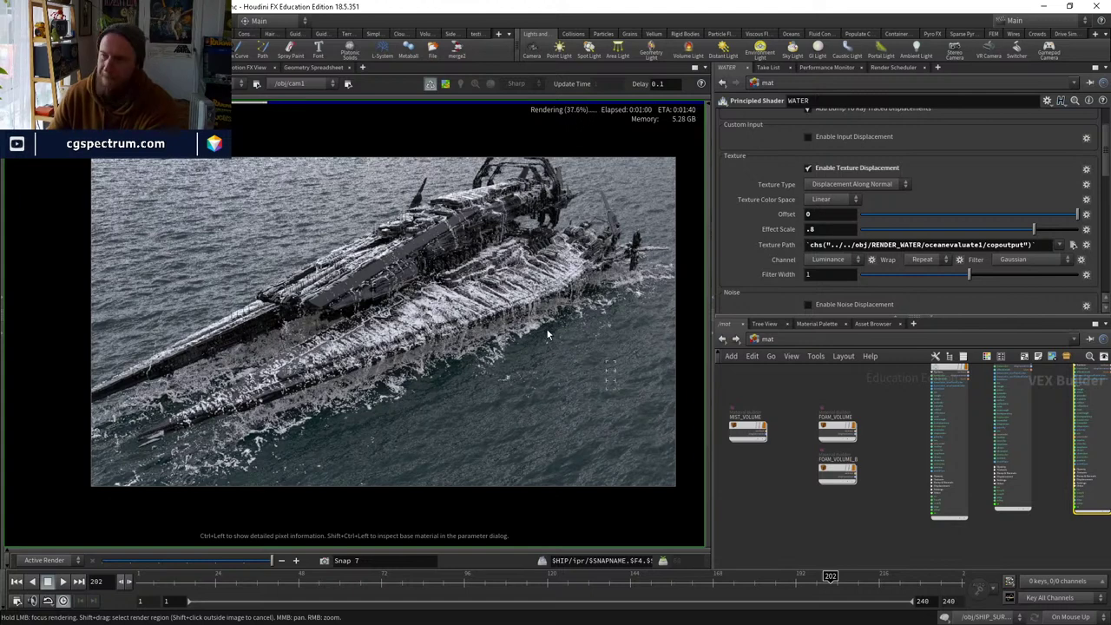
Bring the FX ideas sticky note up over Houdini with Alt+Tab
key(alt+Tab)
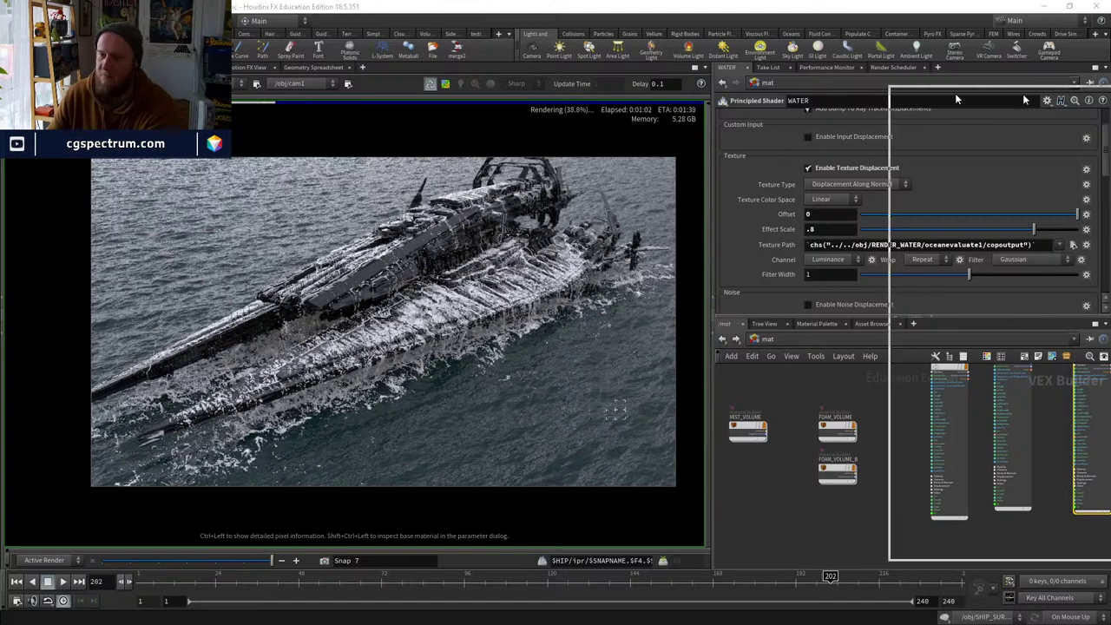
key(alt+Tab)
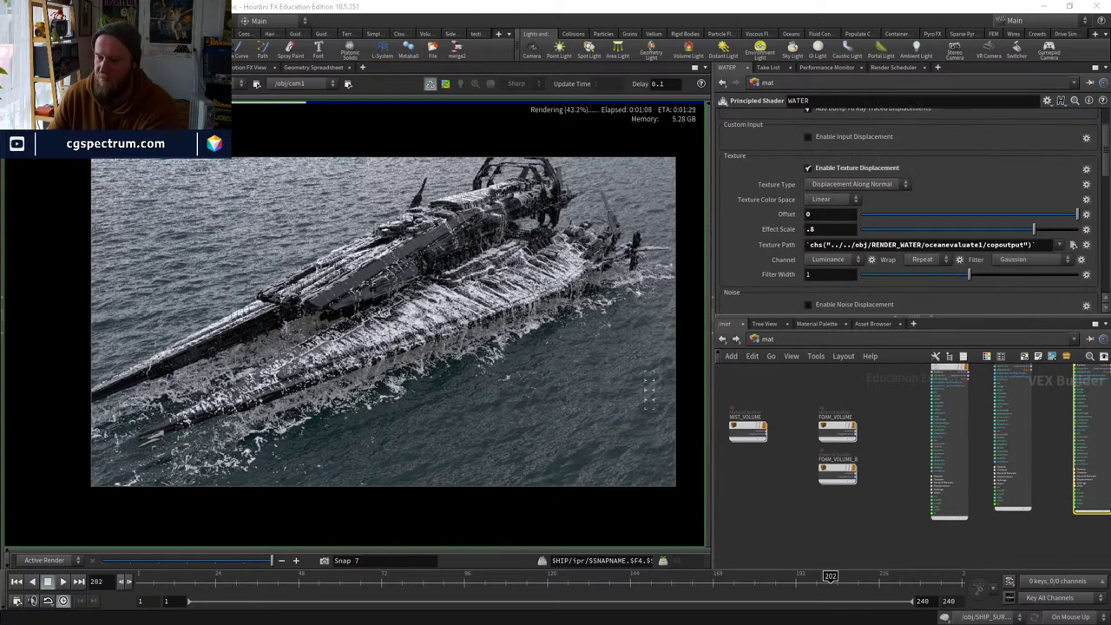
key(alt+Tab)
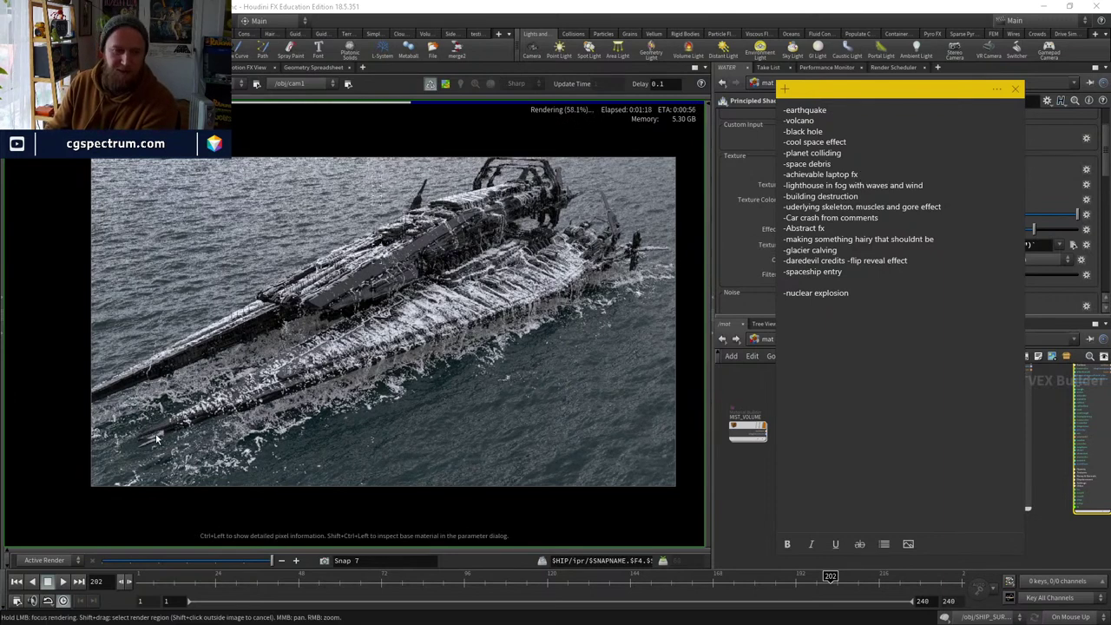
Send the sticky note behind Houdini to reveal the finished frame-202 render
click(183, 447)
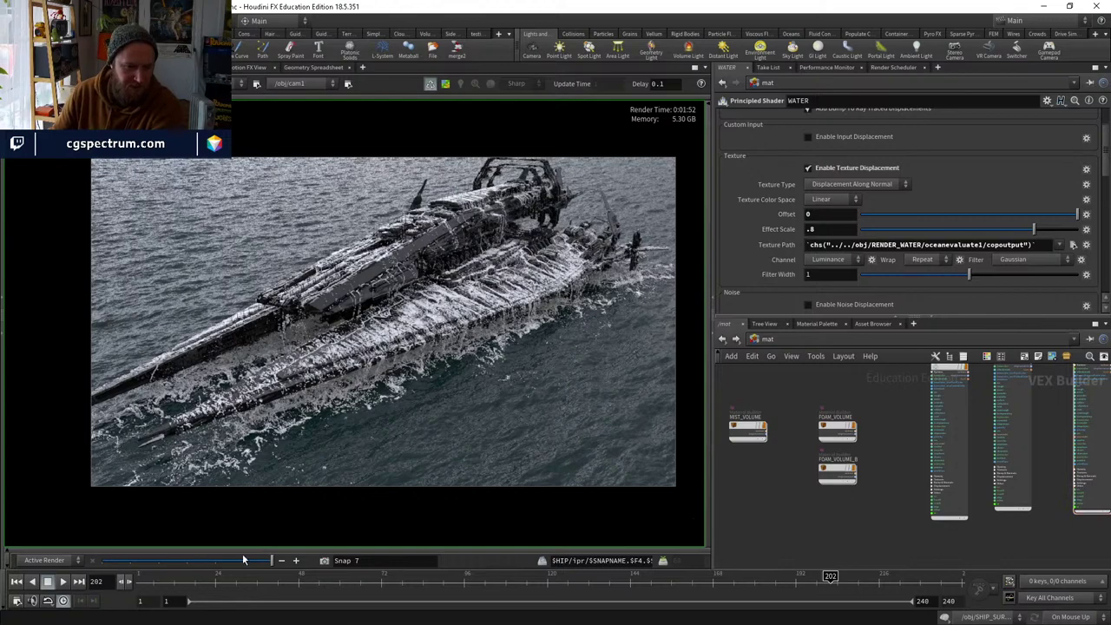
Compare against Snap 6, return to Active Render, and advance to frame 203
mouse_move(269, 564)
mouse_down()
mouse_move(243, 565)
mouse_move(271, 564)
mouse_up()
click(324, 561)
key(Right)
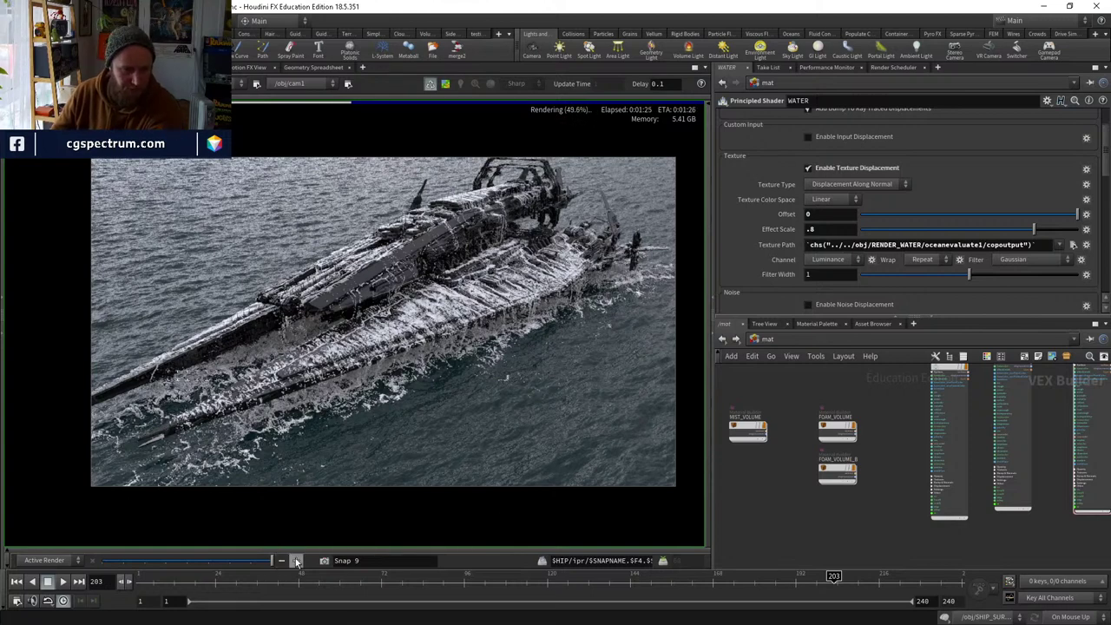
Snapshot the new frame renders, compare them with Snaps 6, 9 and 10, then return to live
click(325, 560)
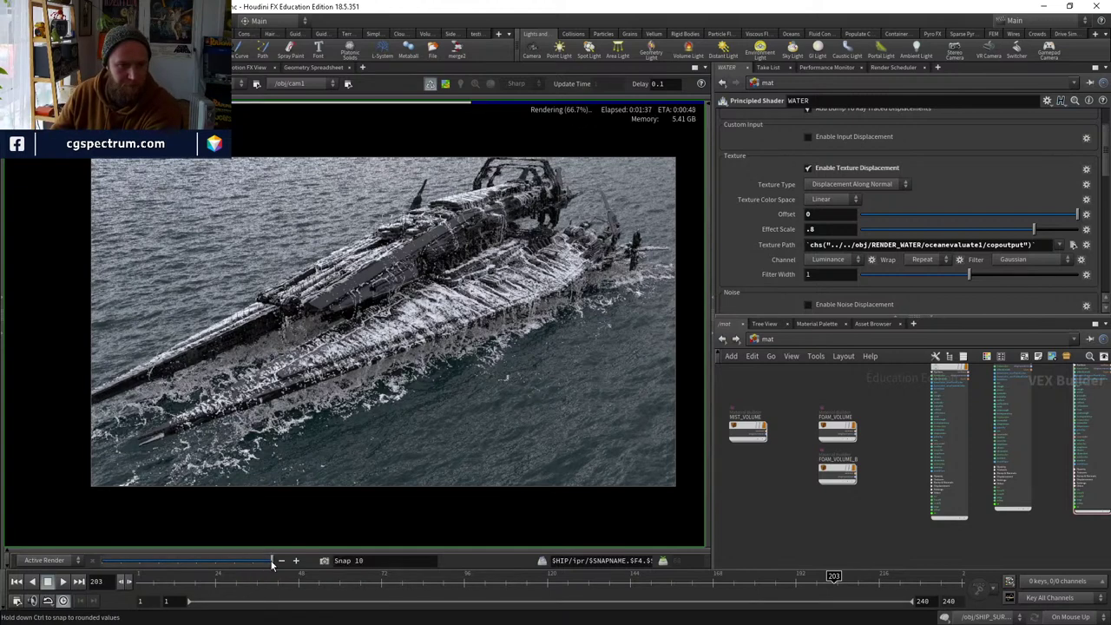
mouse_move(272, 564)
mouse_down()
mouse_move(202, 564)
mouse_move(276, 573)
mouse_up()
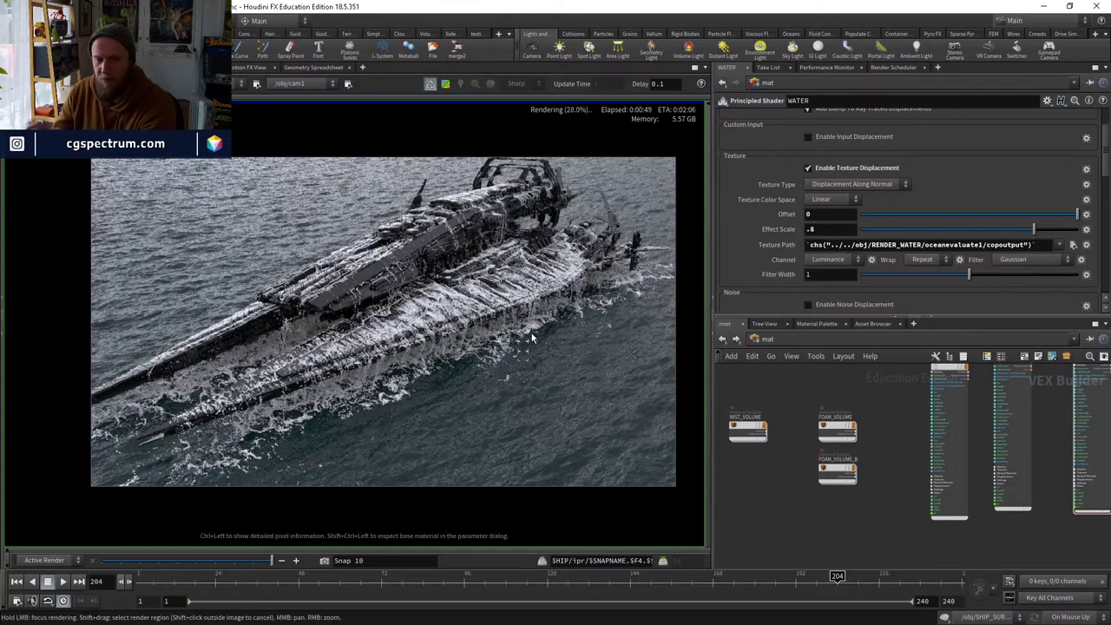
click(323, 561)
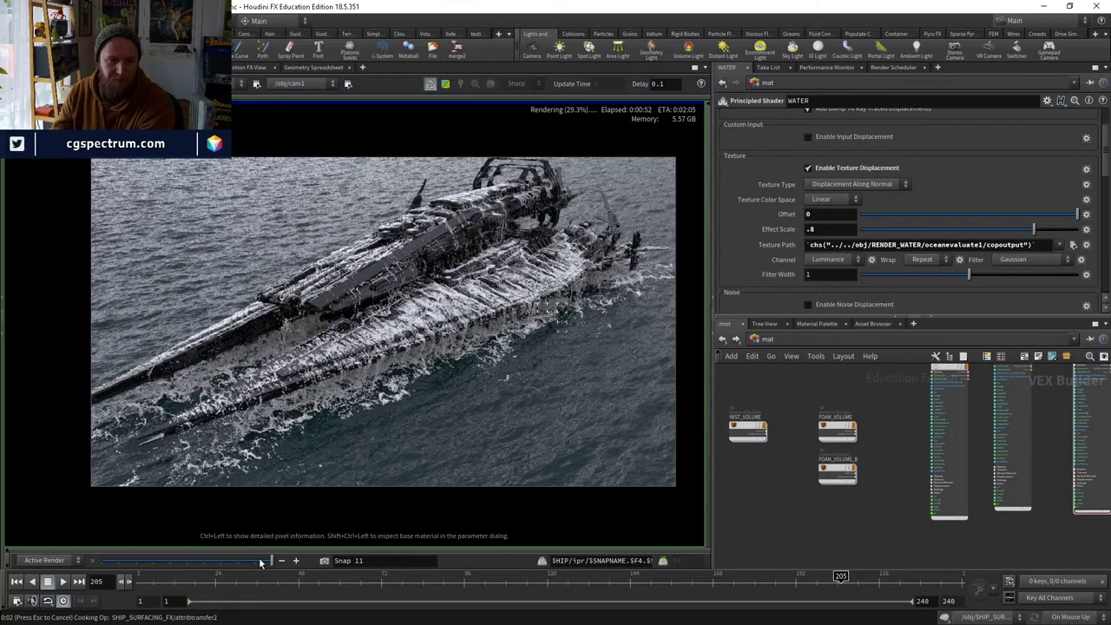
drag(258, 564, 224, 564)
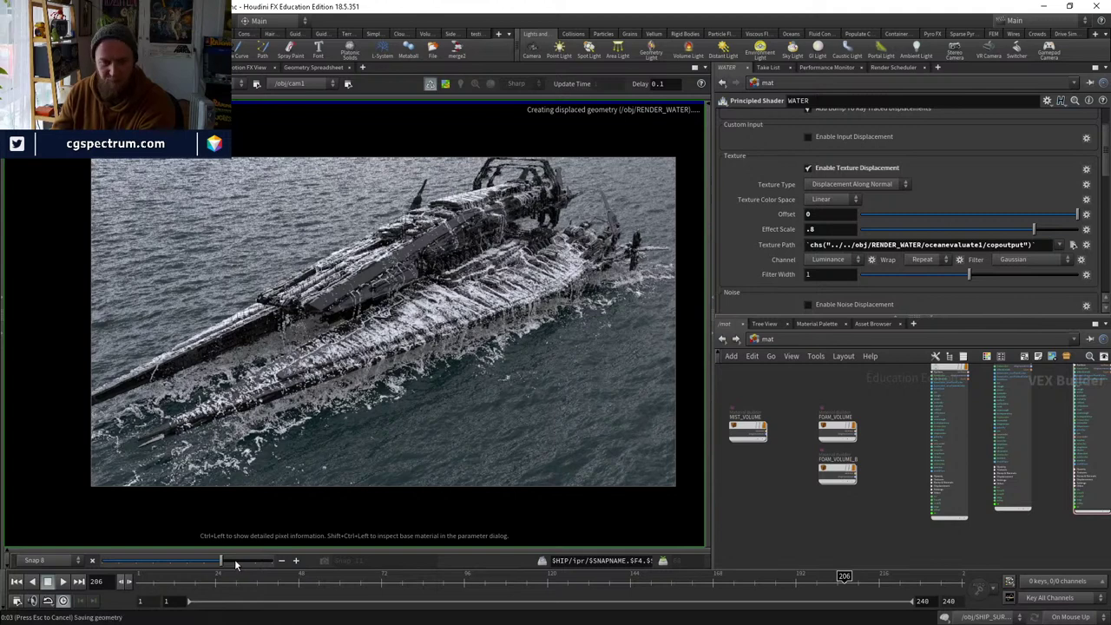
drag(228, 564, 259, 564)
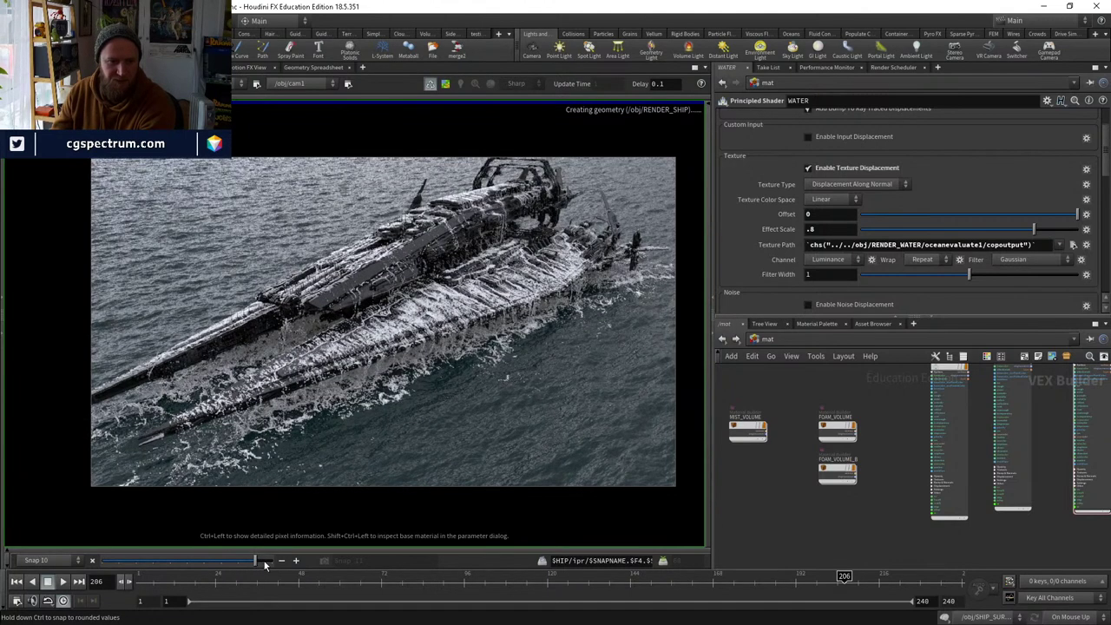
click(280, 562)
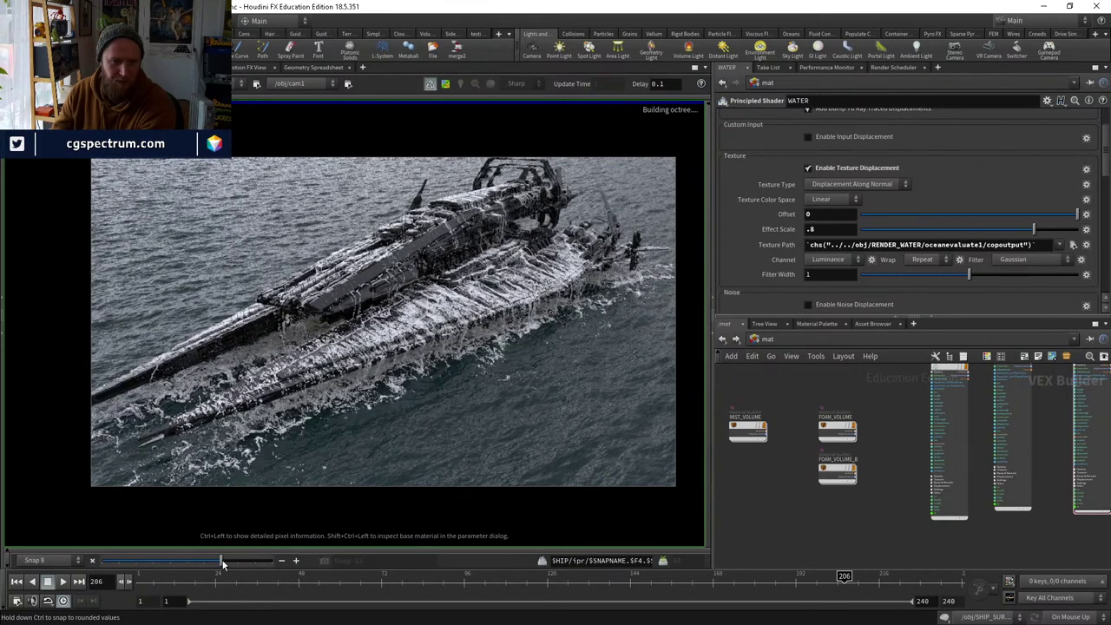
drag(236, 560, 270, 557)
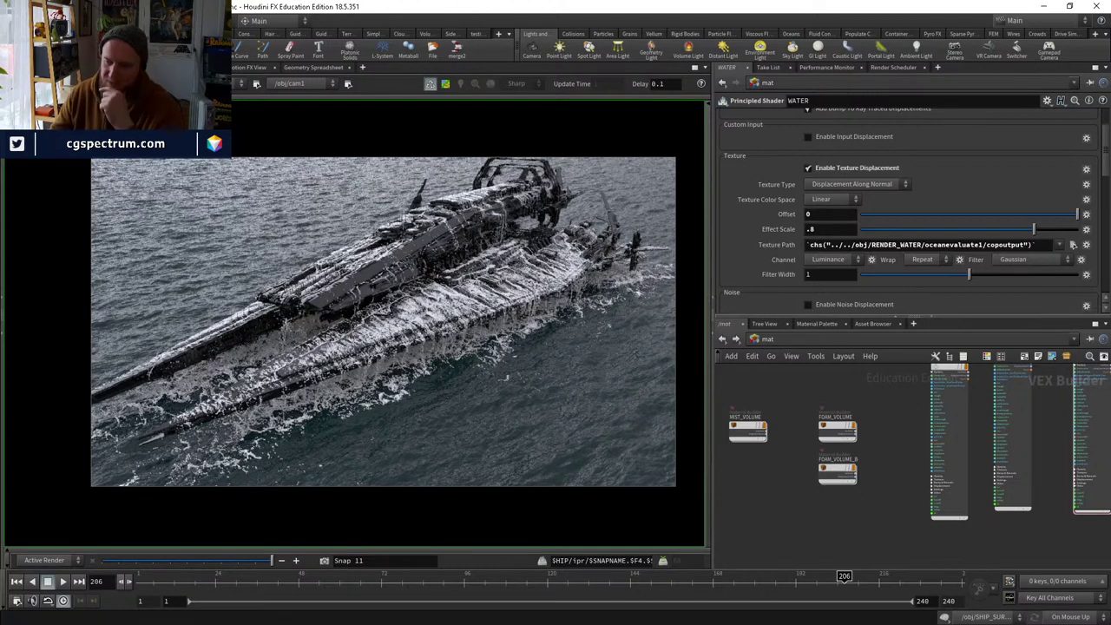
Switch to Nuke, pan the node graph, and re-enable the disabled Grade8 node
key(alt+Tab)
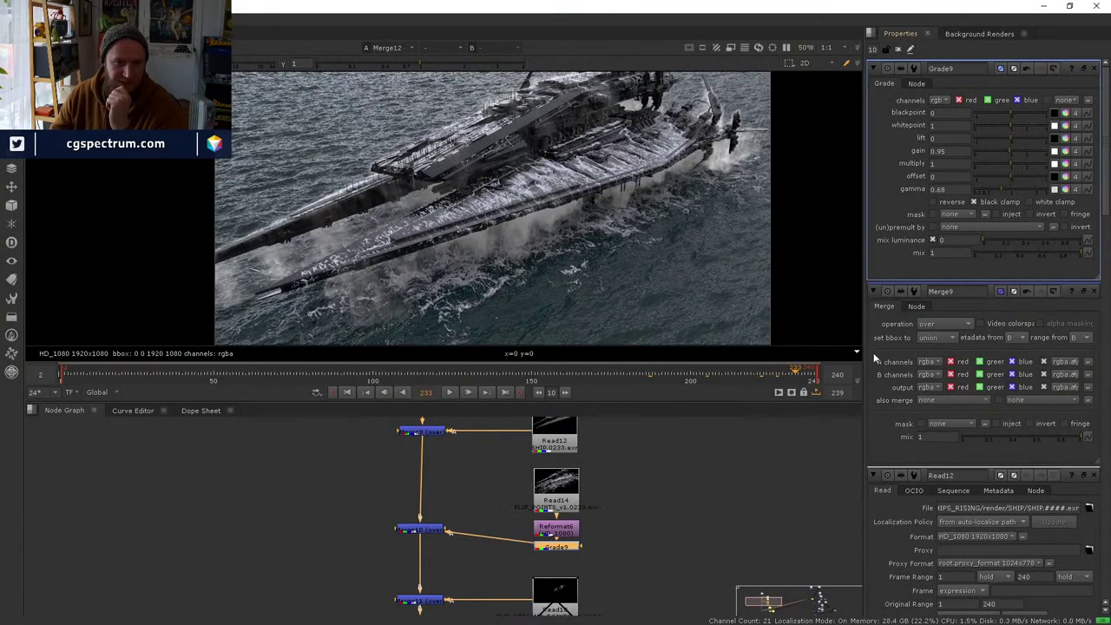
middle_drag(631, 534, 583, 479)
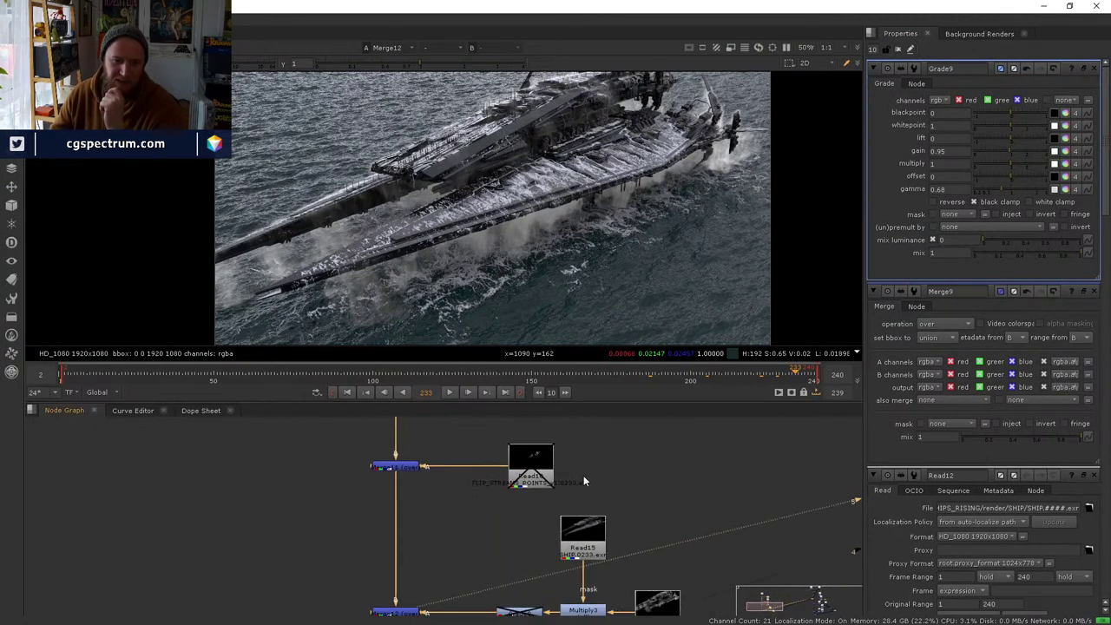
middle_drag(653, 588, 618, 534)
click(622, 555)
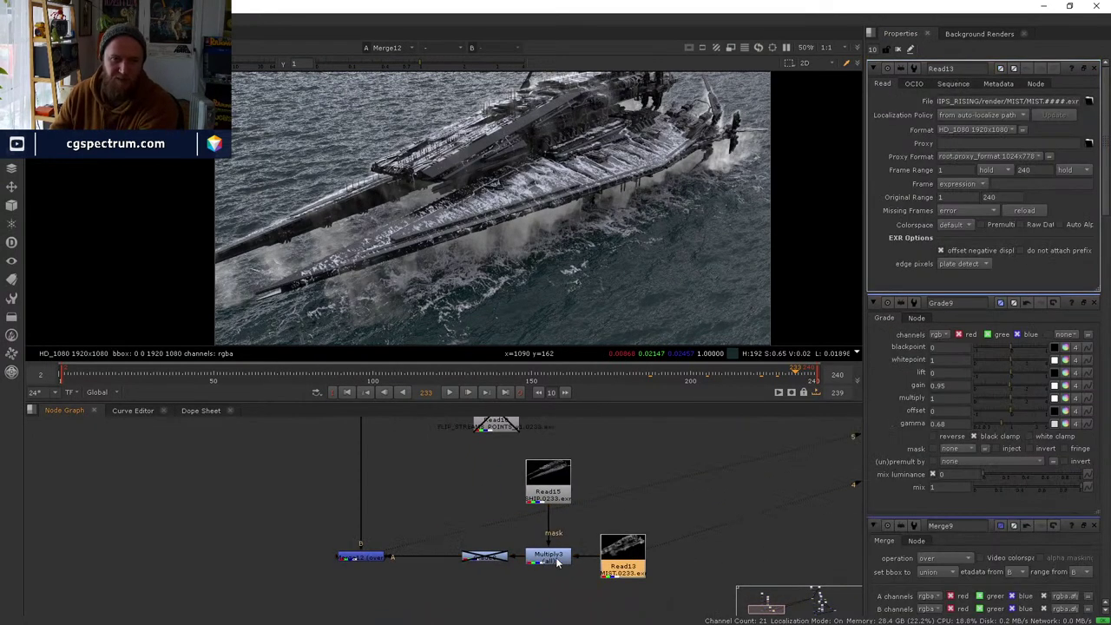
click(502, 560)
key(d)
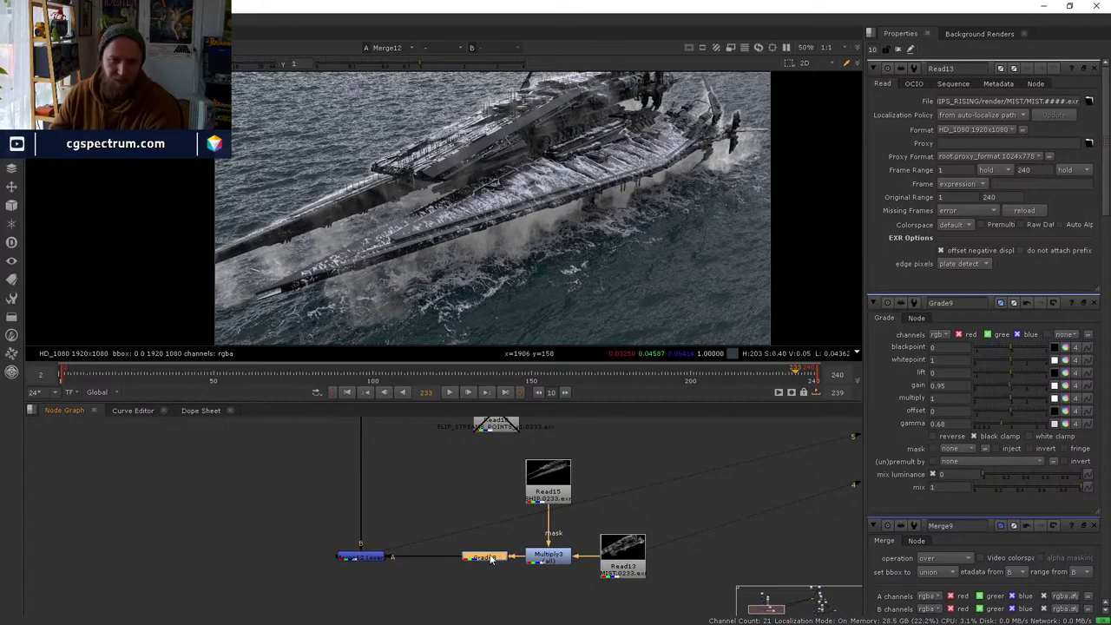
Lower Grade8's gain from 0.65 to 0.26 in its properties
double_click(491, 560)
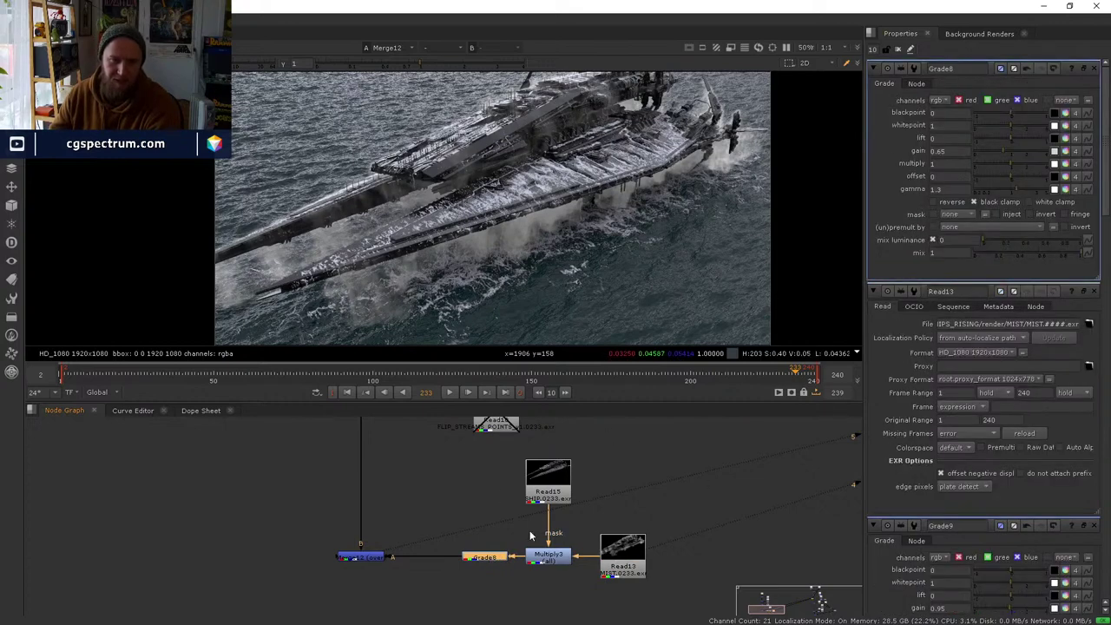
click(995, 151)
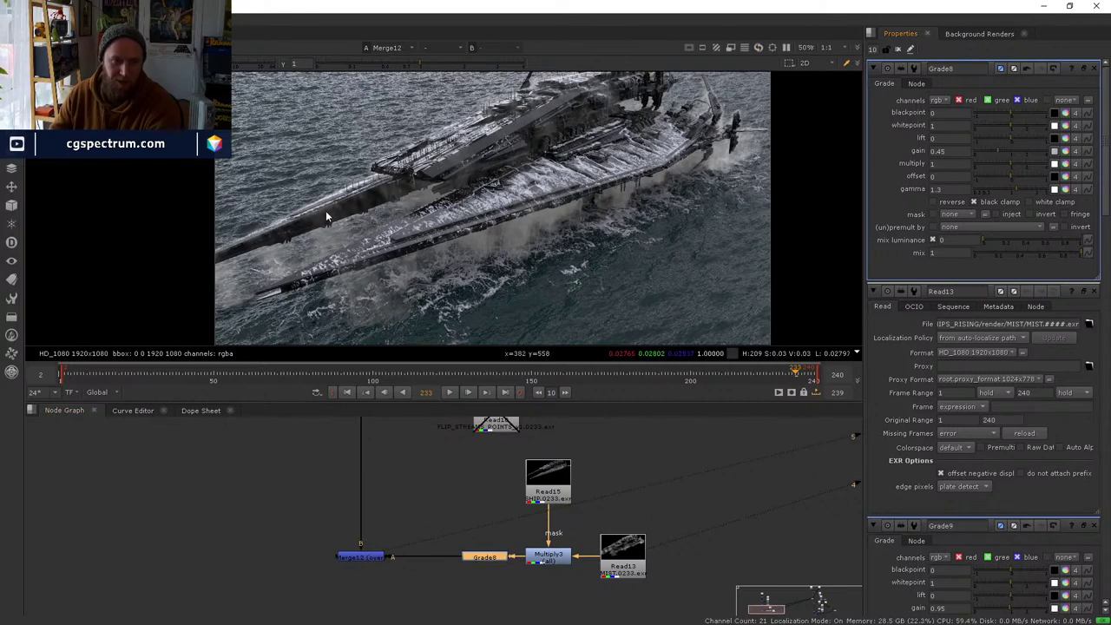
click(989, 150)
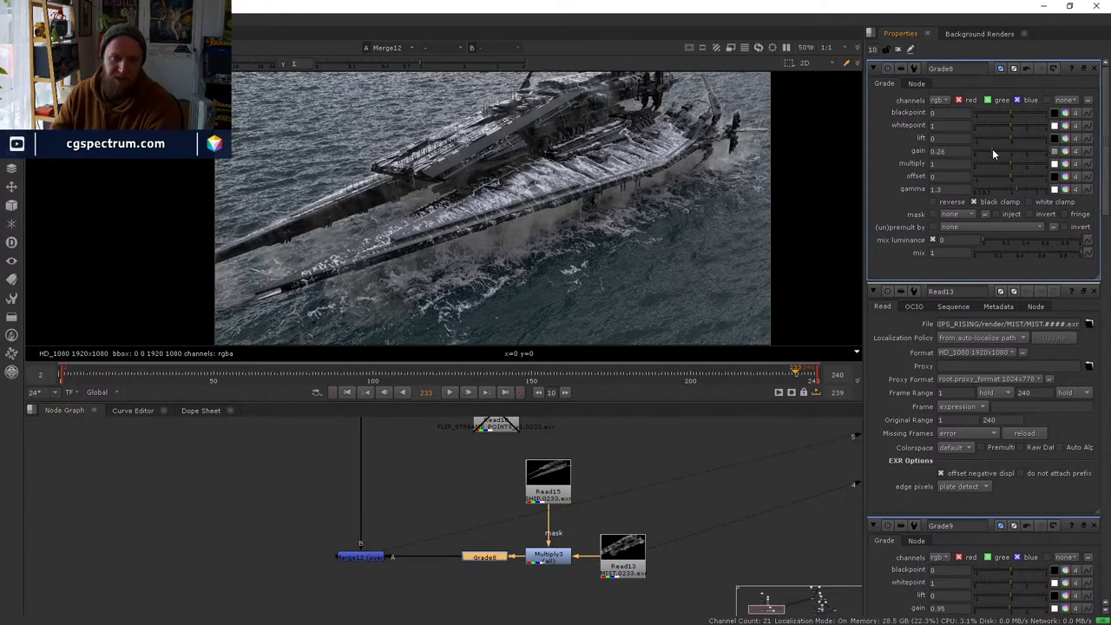
middle_drag(523, 489, 542, 547)
click(477, 542)
View the Read10 streams points render and play it from an earlier frame
middle_drag(539, 605, 539, 495)
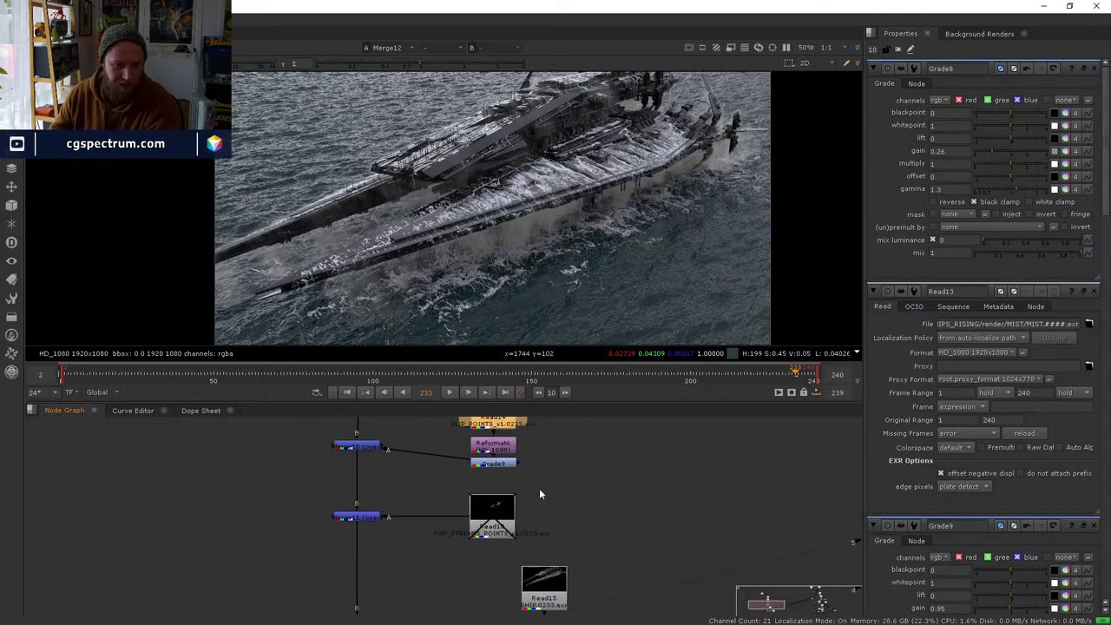
click(499, 521)
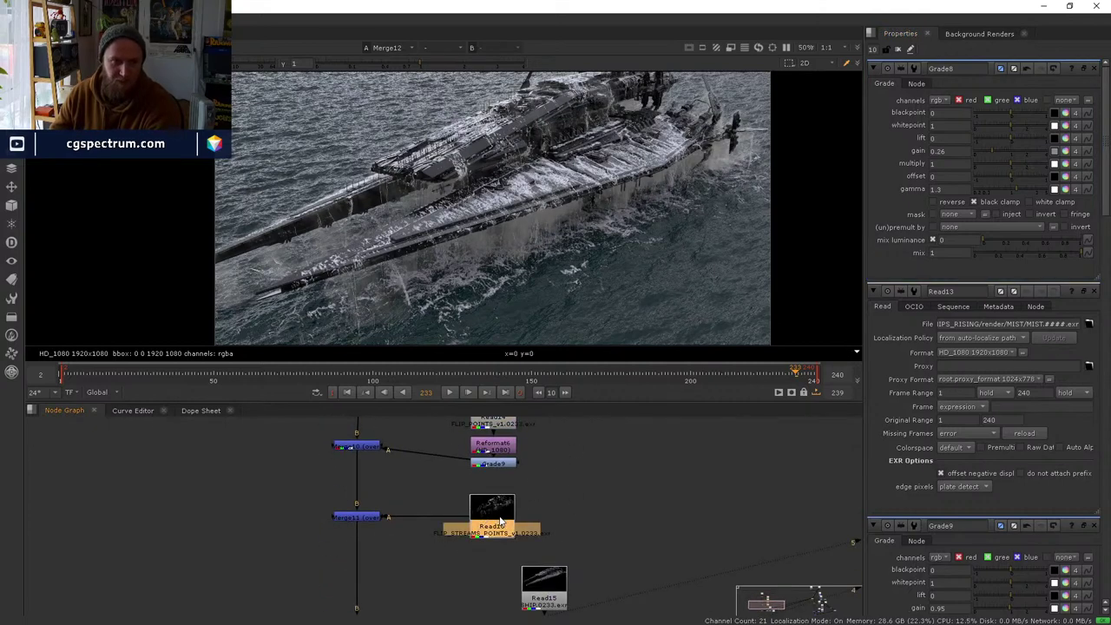
key(1)
scroll(411, 260, up, 6)
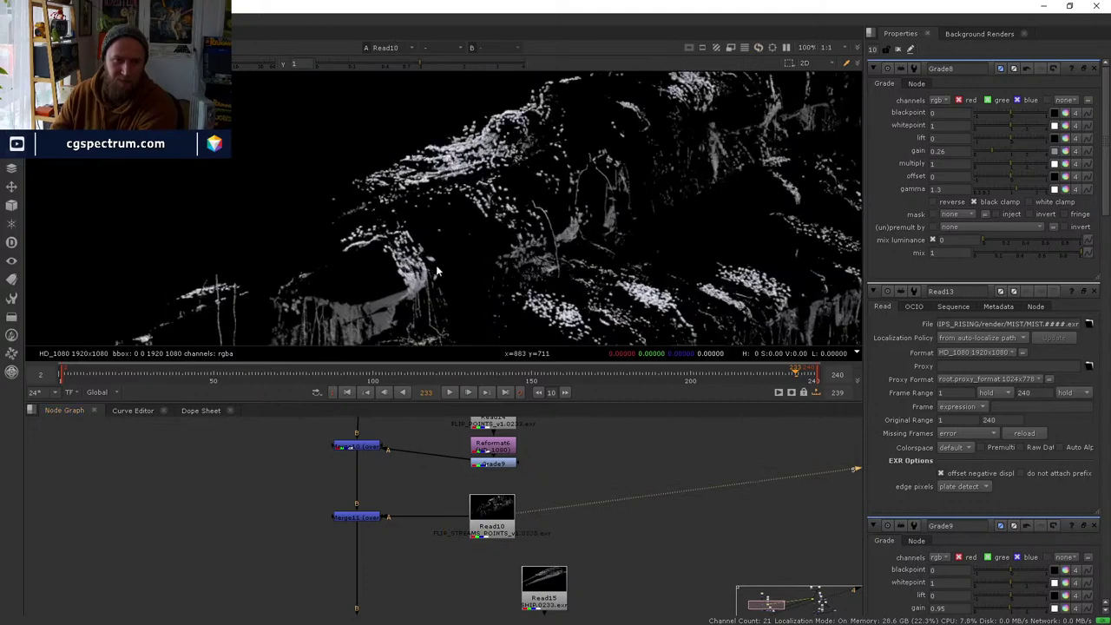
click(395, 374)
click(449, 393)
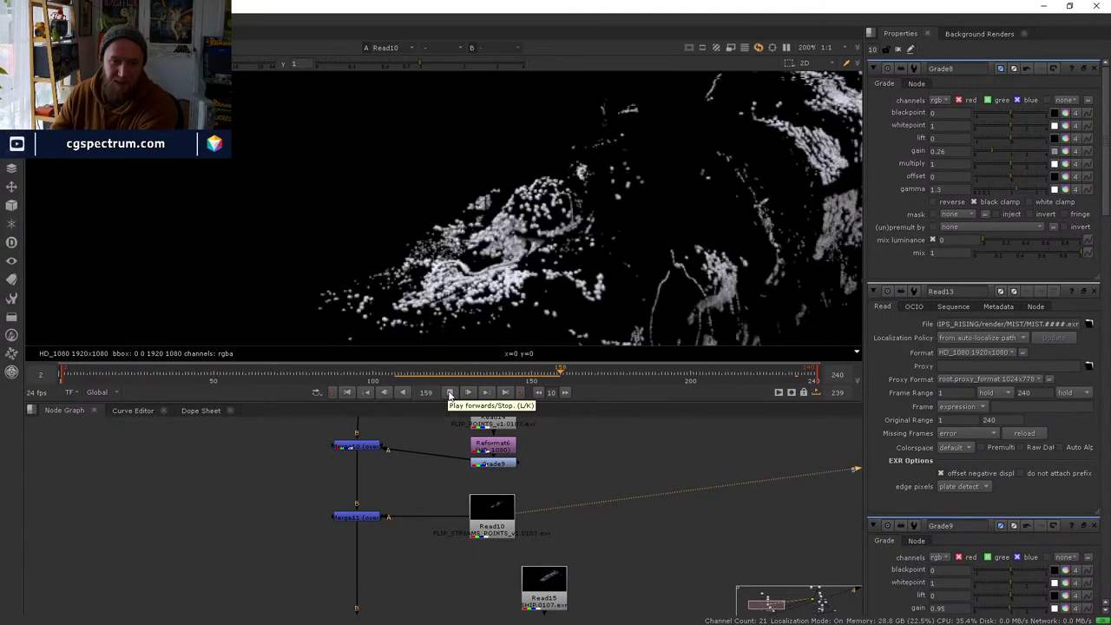
scroll(591, 206, down, 1)
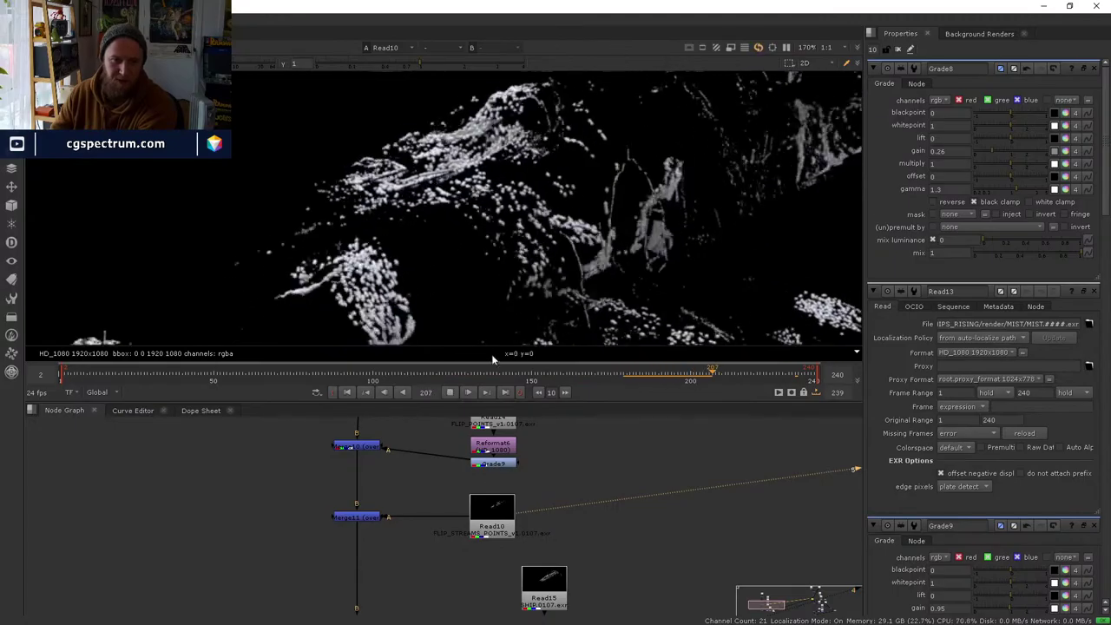
click(540, 372)
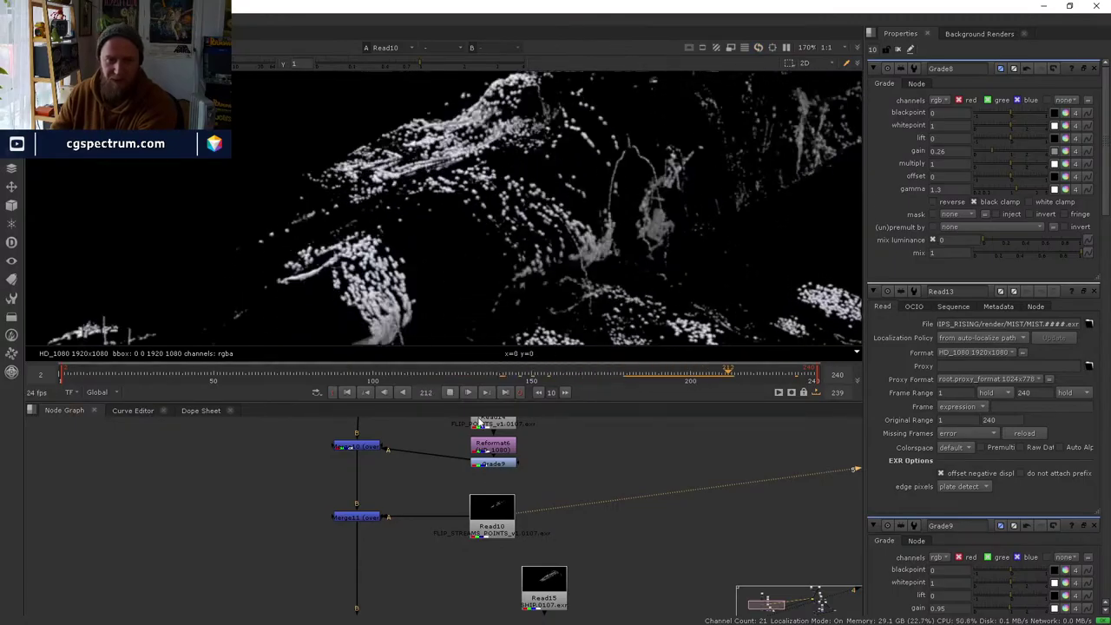
View the ocean merge, then the merge compositing the ship over the ocean
key(1)
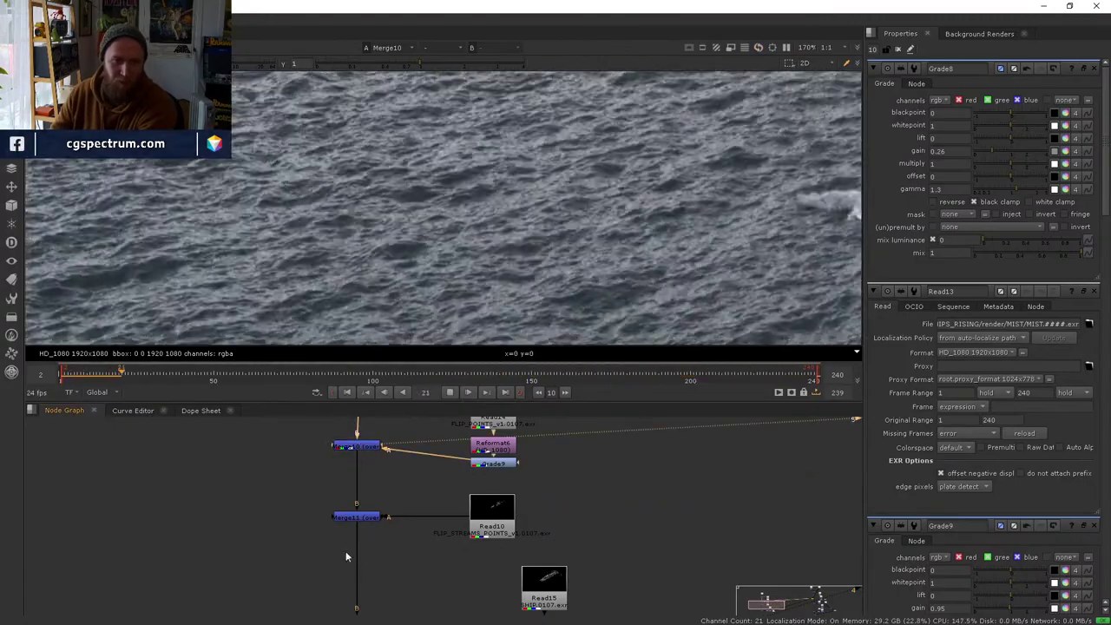
click(364, 518)
key(1)
scroll(565, 228, down, 2)
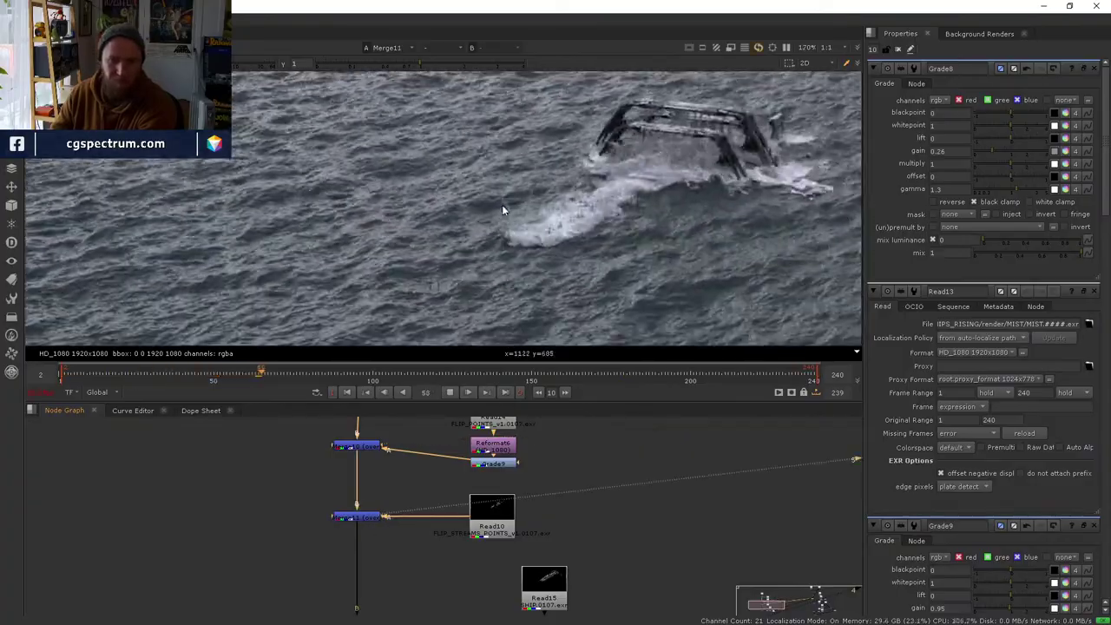
scroll(590, 234, up, 2)
View Read14, the ship's FLIP points render, on its own and scrub the timeline
middle_drag(560, 464, 545, 572)
click(476, 508)
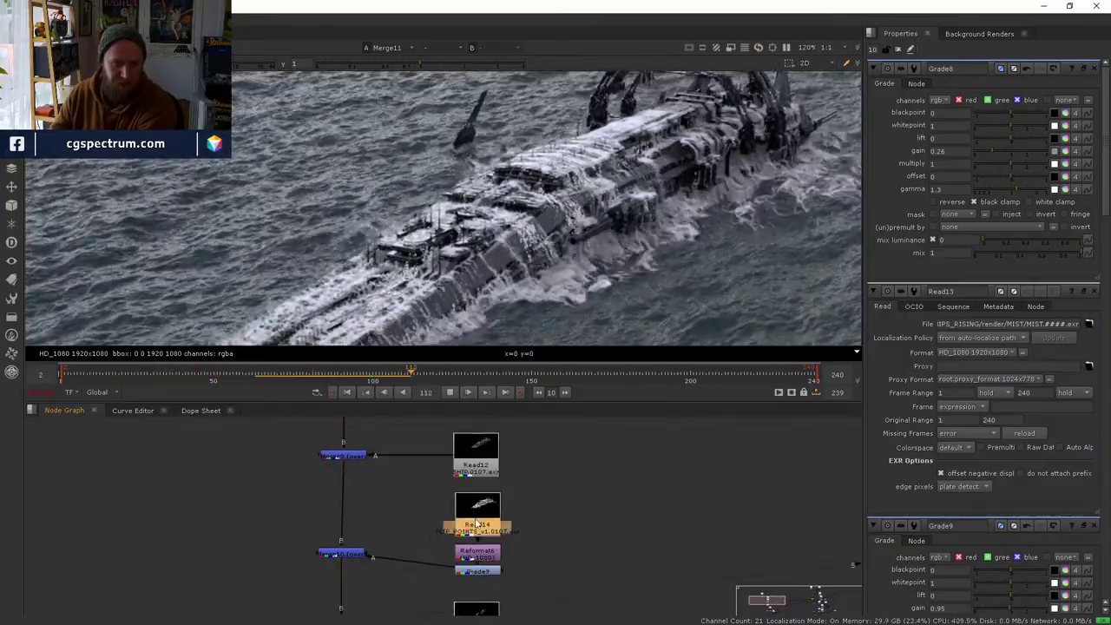
key(1)
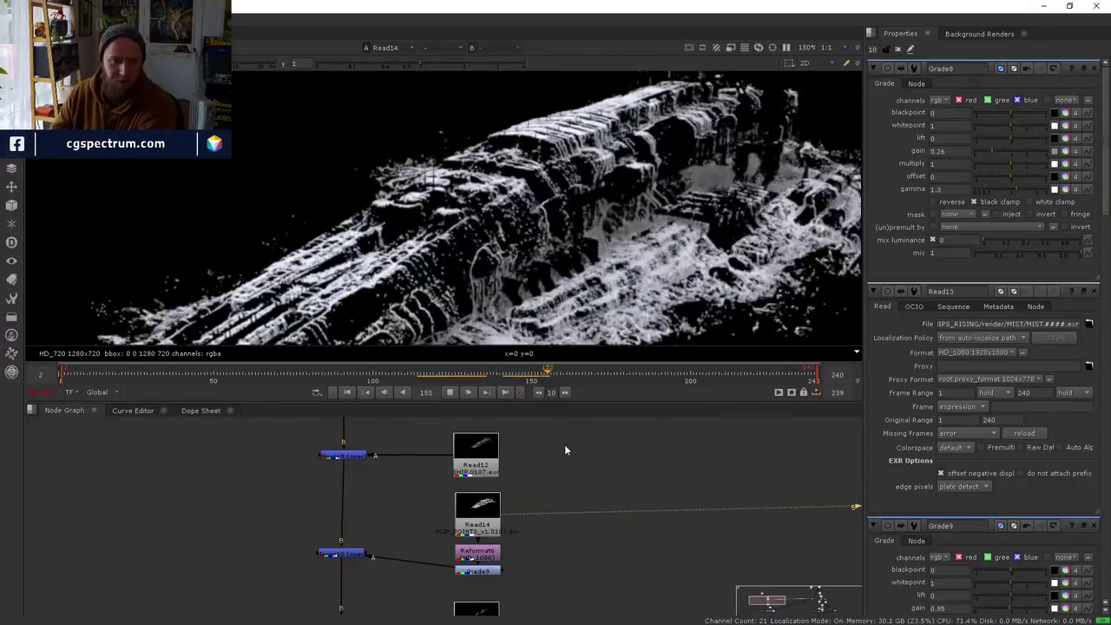
middle_drag(564, 444, 554, 468)
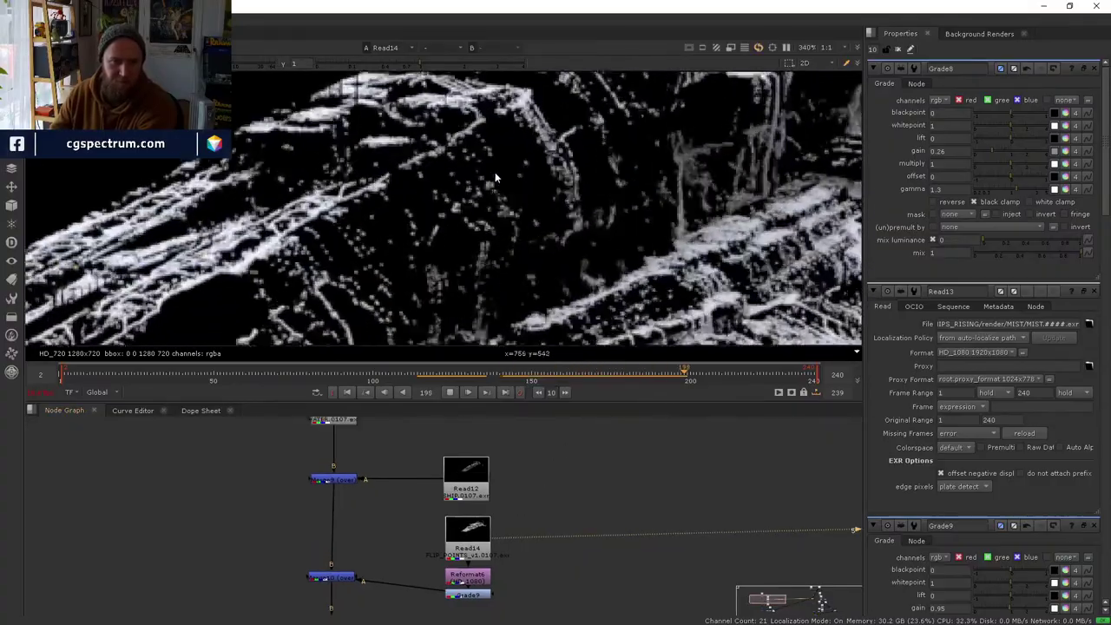
scroll(524, 233, down, 2)
scroll(525, 229, down, 1)
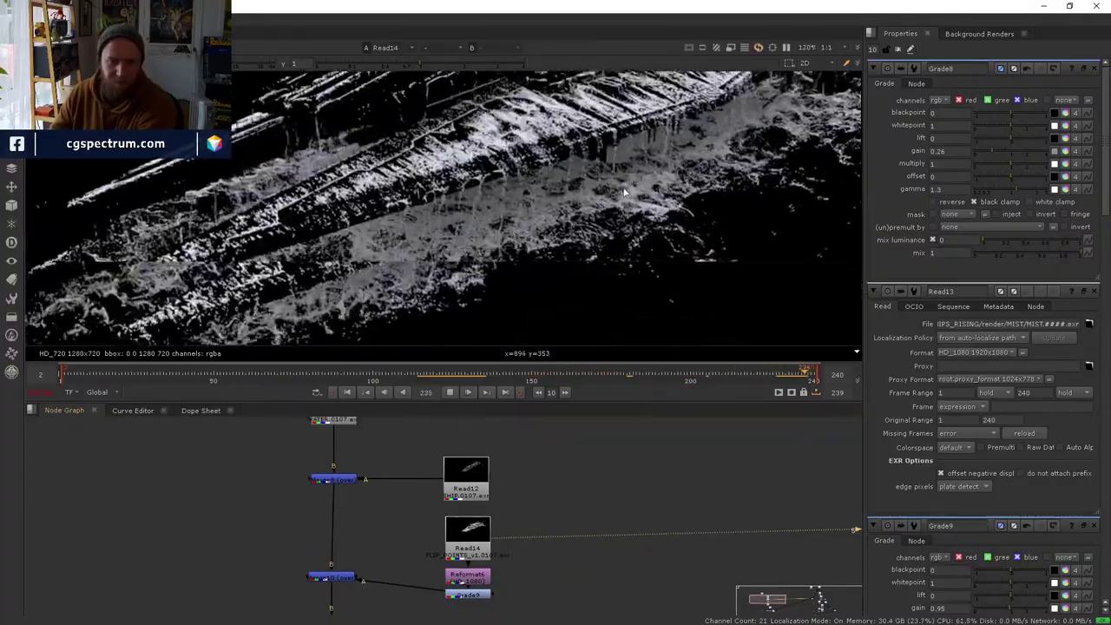
click(636, 373)
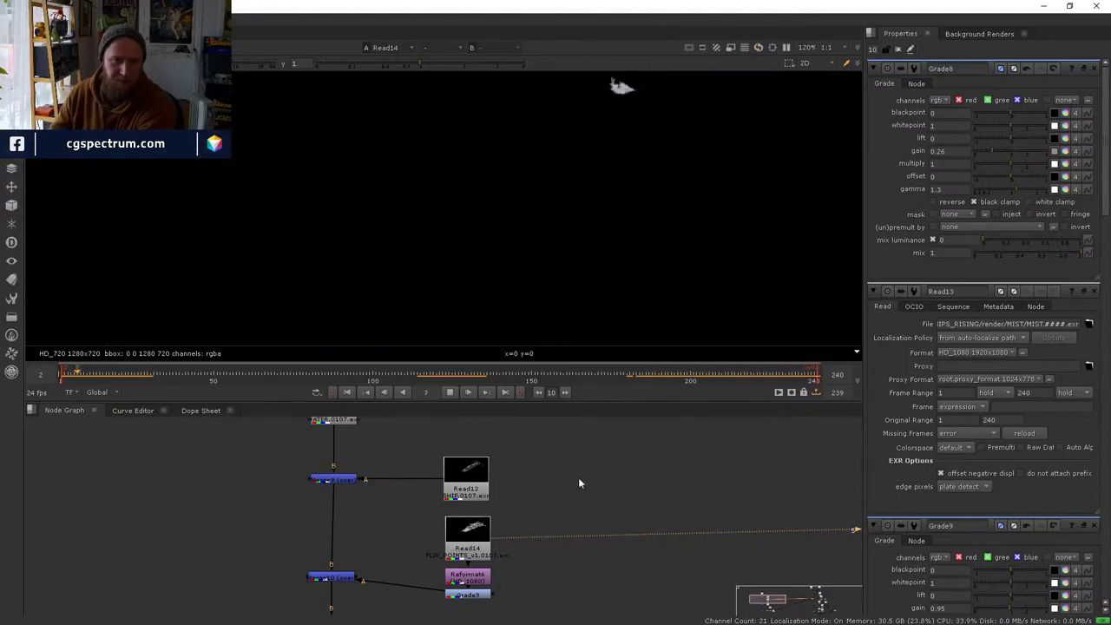
middle_drag(426, 493, 407, 524)
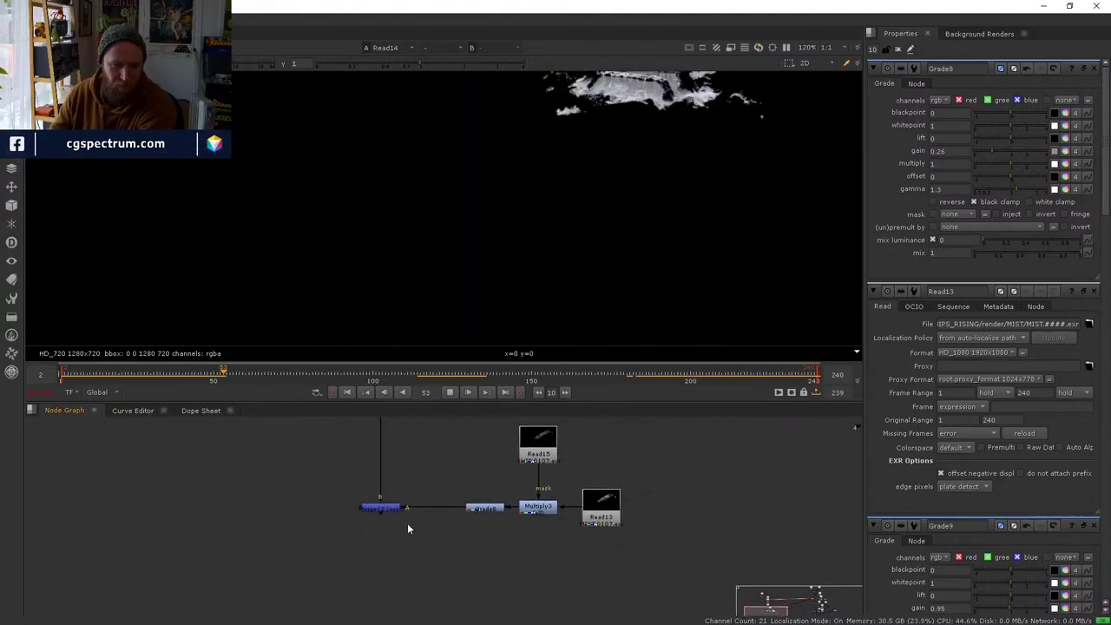
View the final Merge12 composite and scrub to frames around 203 and 193
click(387, 511)
key(1)
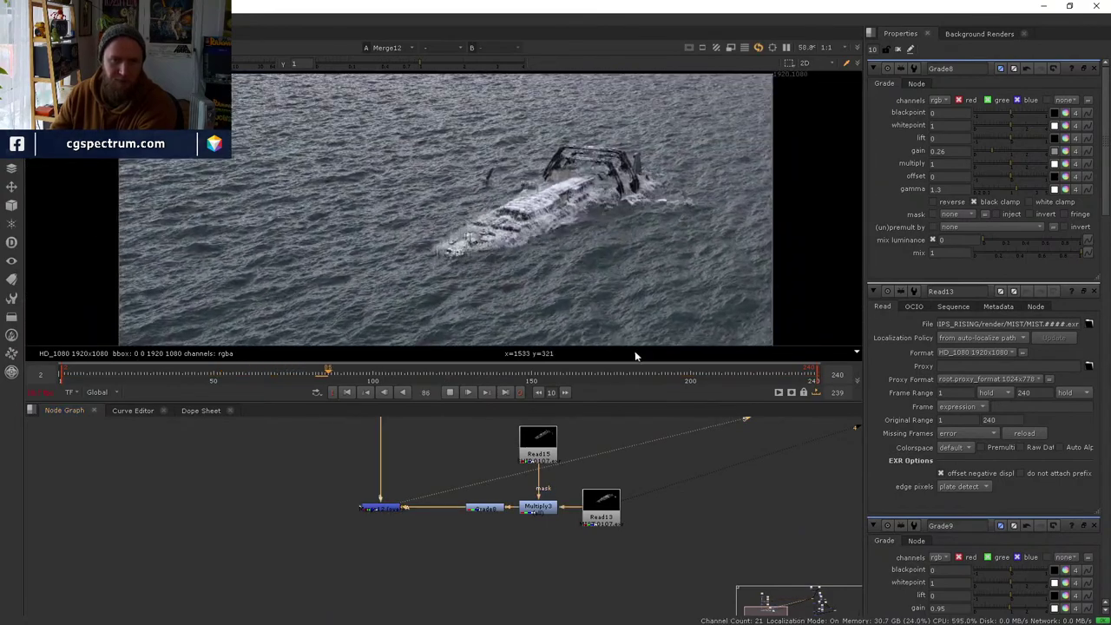
click(700, 375)
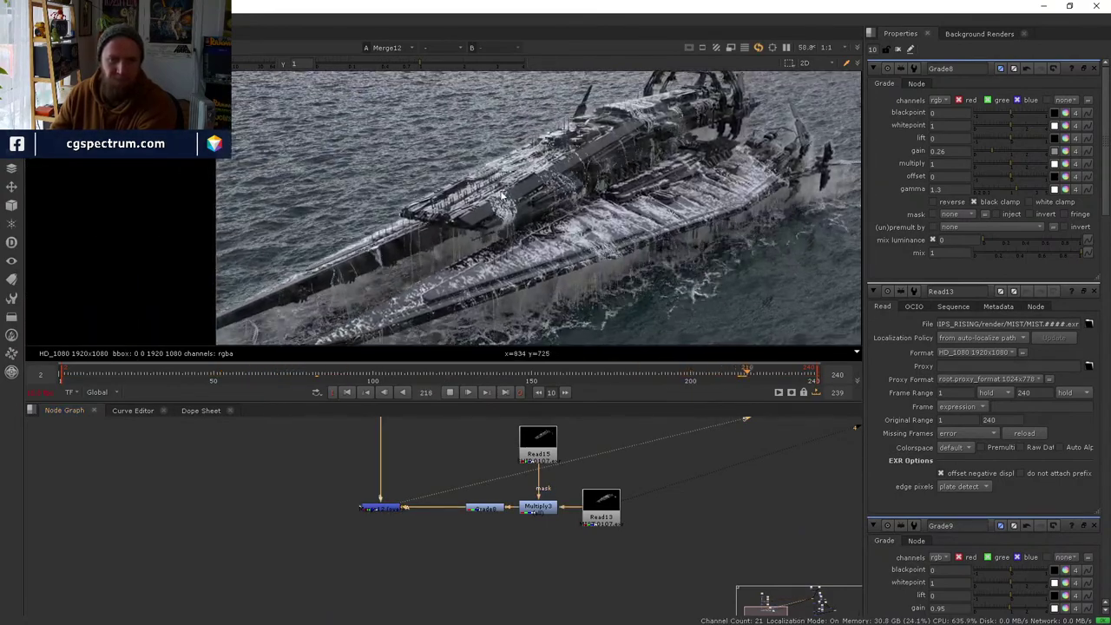
middle_drag(504, 555, 480, 454)
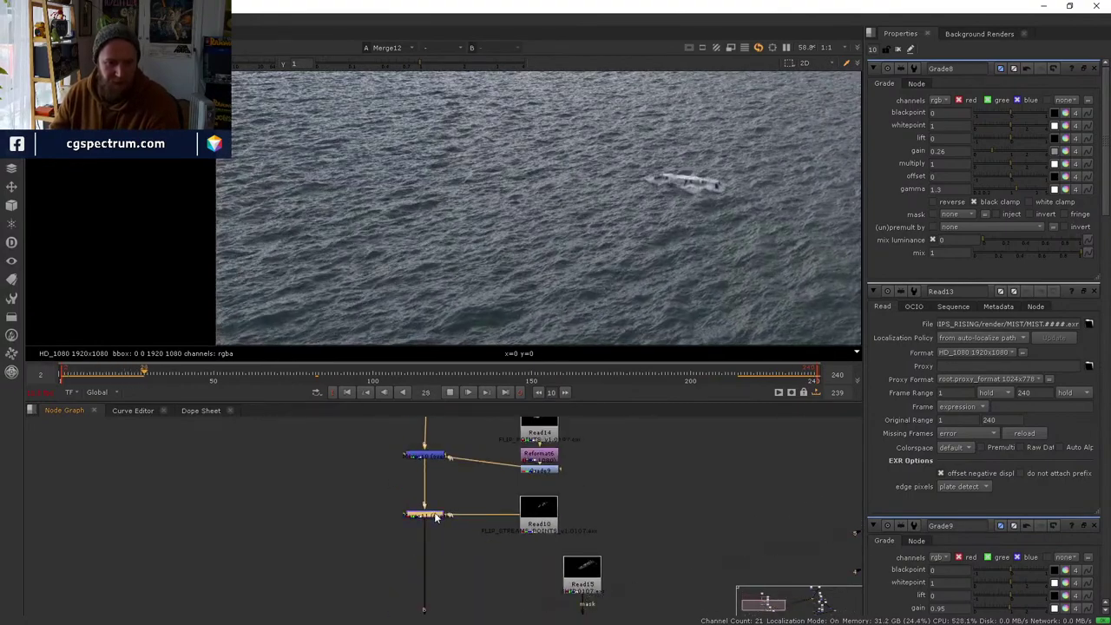
click(670, 370)
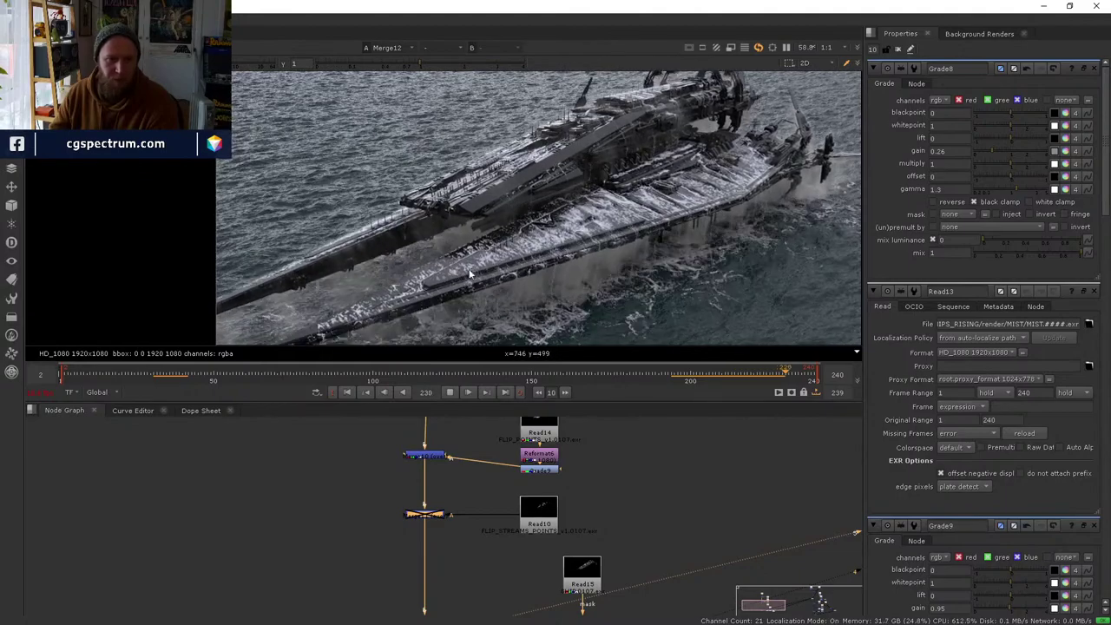
scroll(543, 256, down, 1)
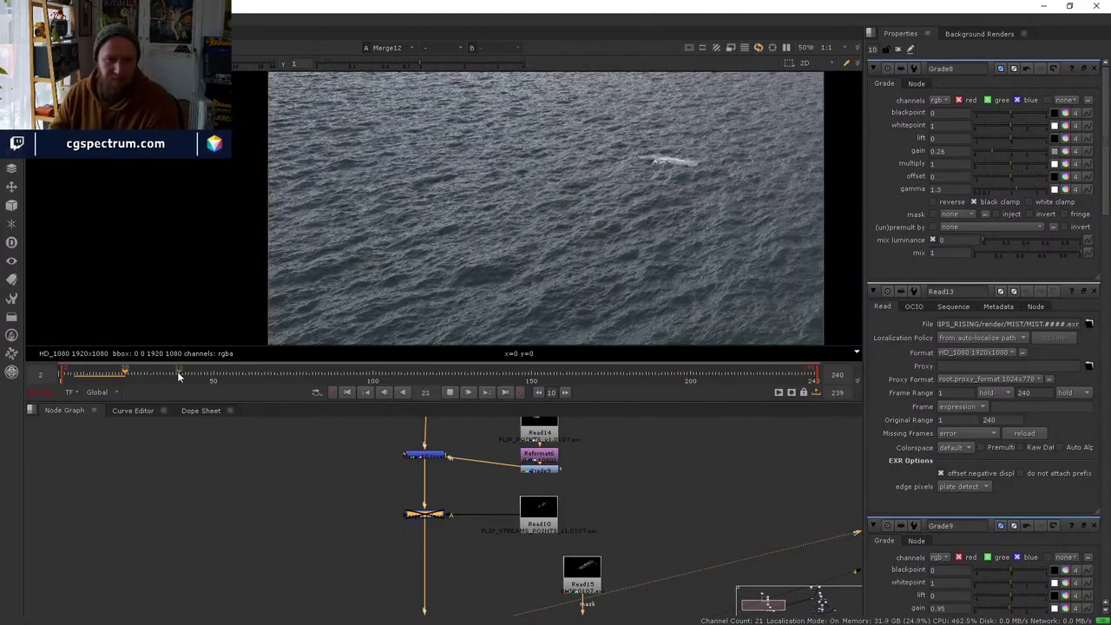
scroll(561, 213, down, 1)
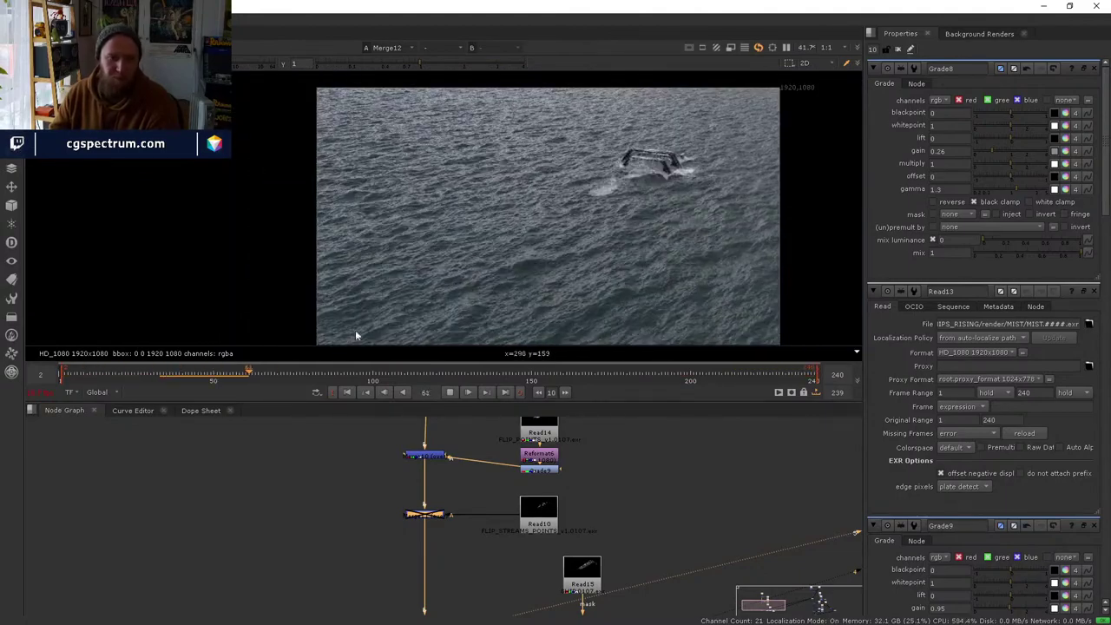
Replay the composite from near the start and stop at frame 190
click(113, 377)
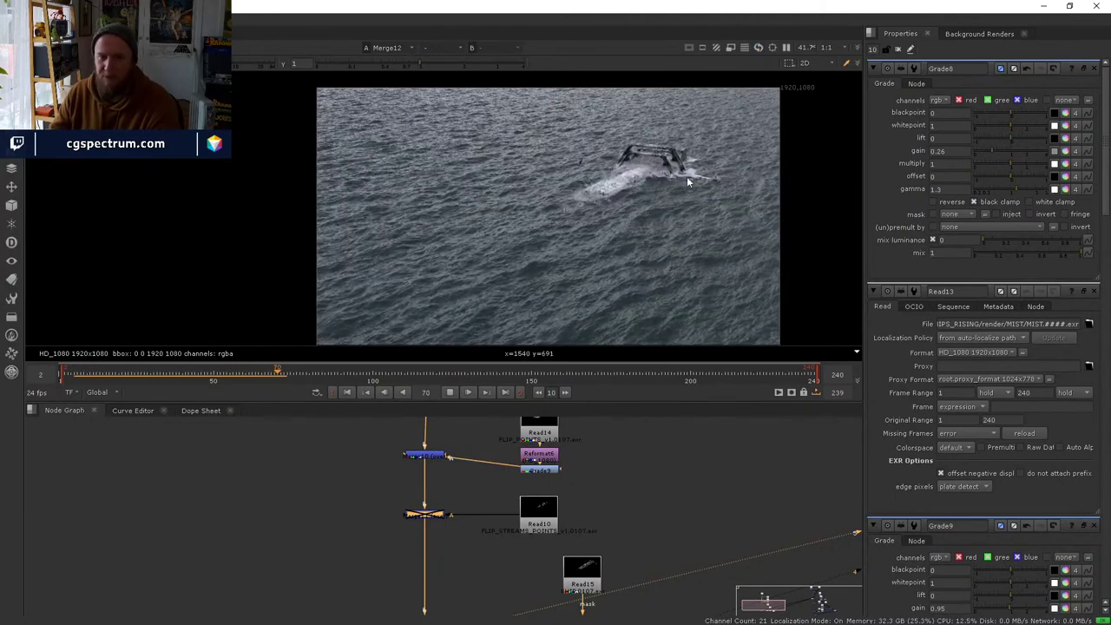
click(69, 371)
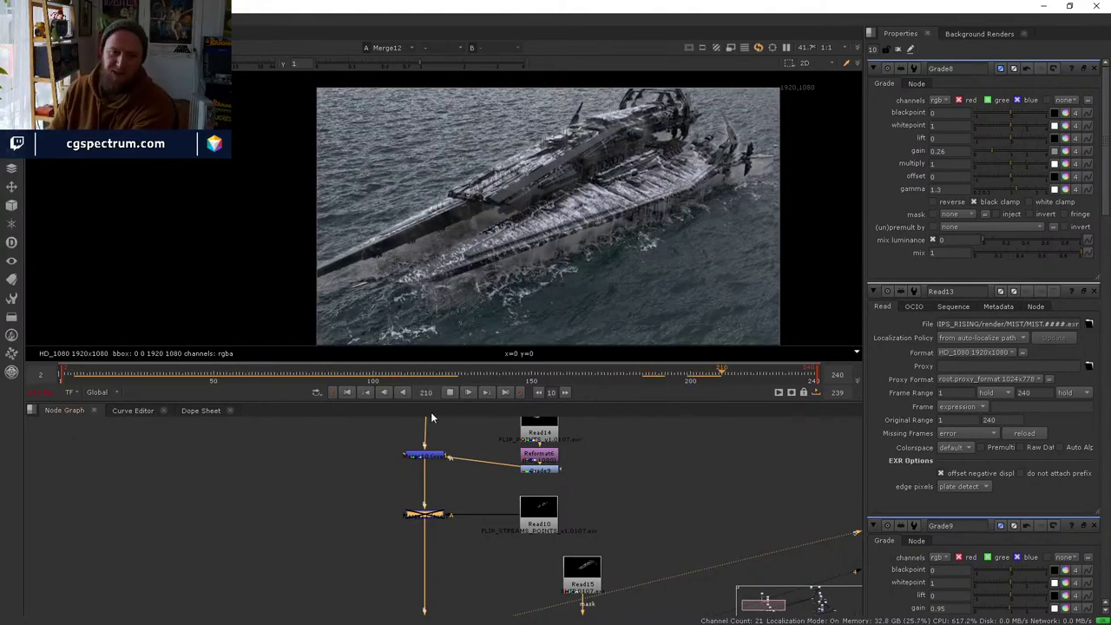
click(318, 372)
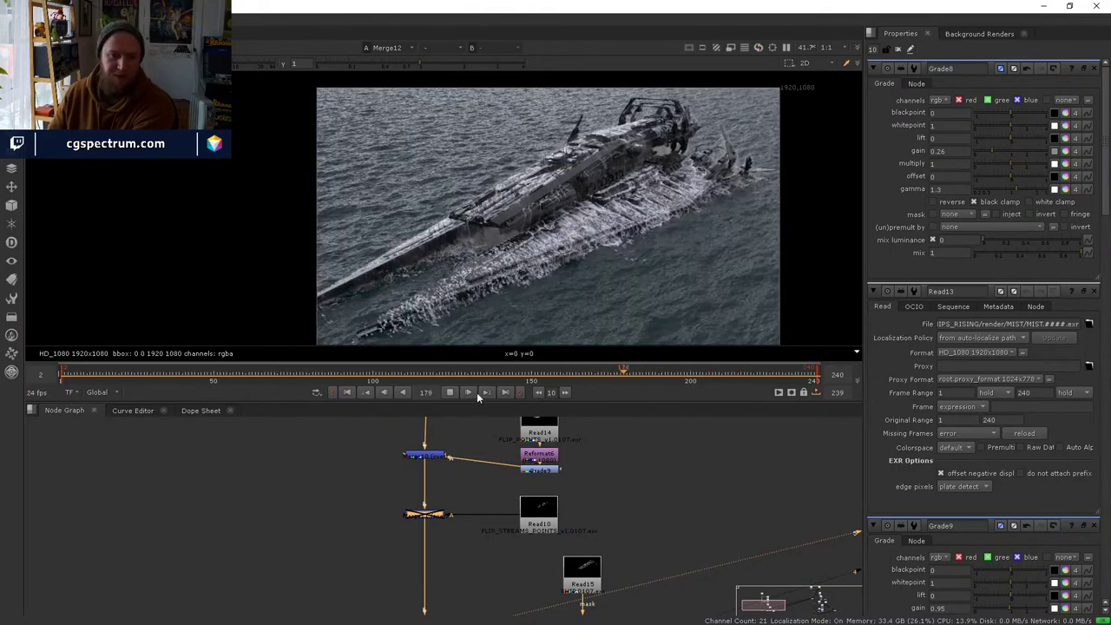
click(660, 374)
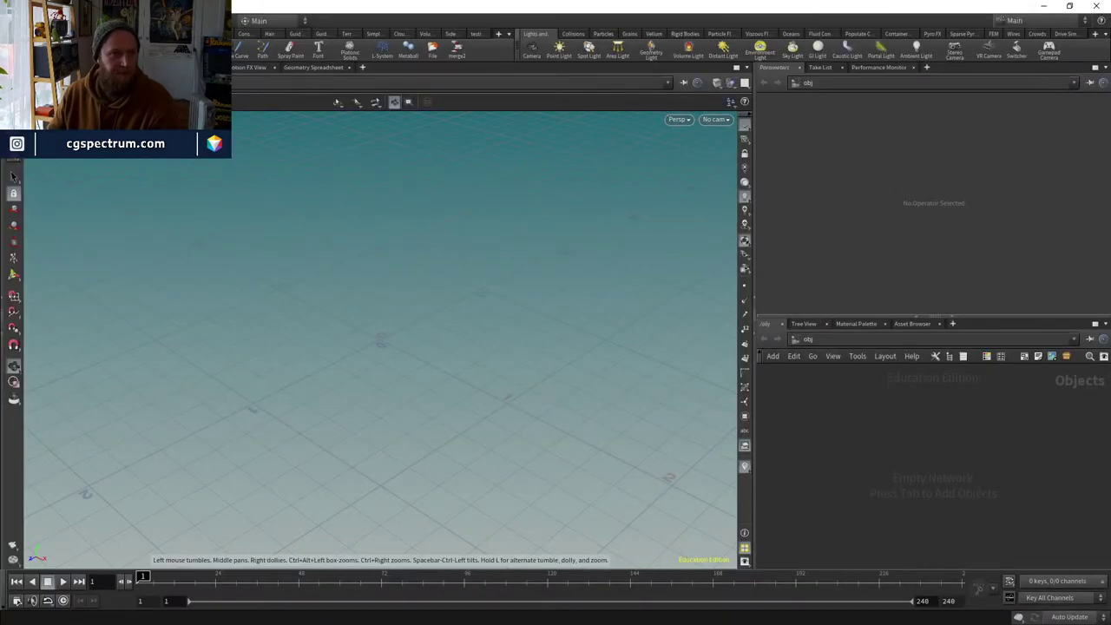
click(35, 20)
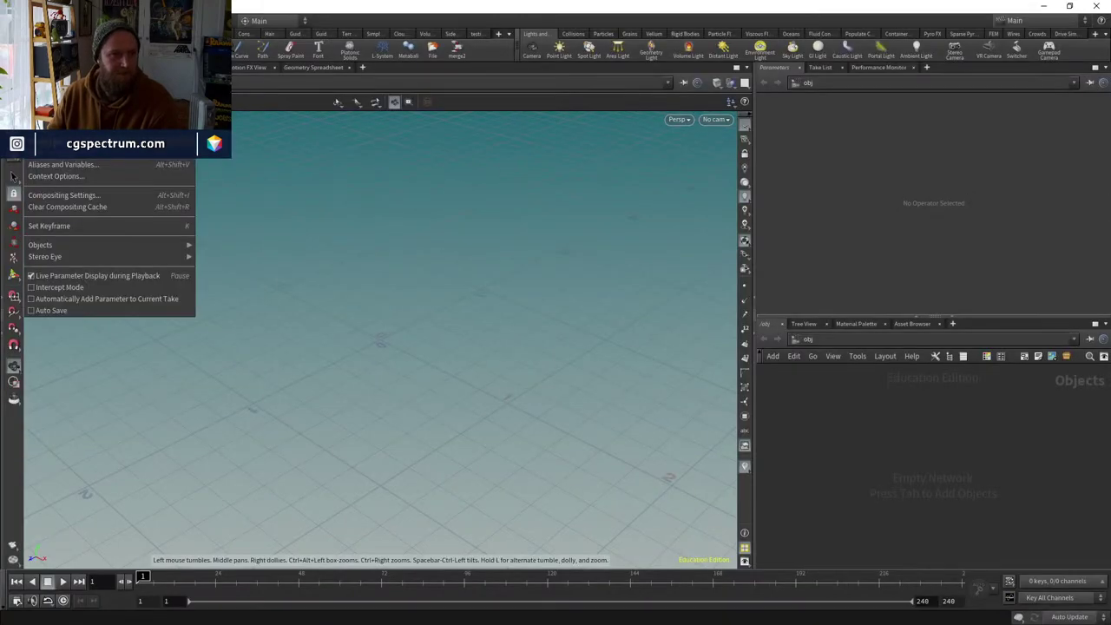
Return the viewport background to light grey and add a box1 geometry object
click(87, 156)
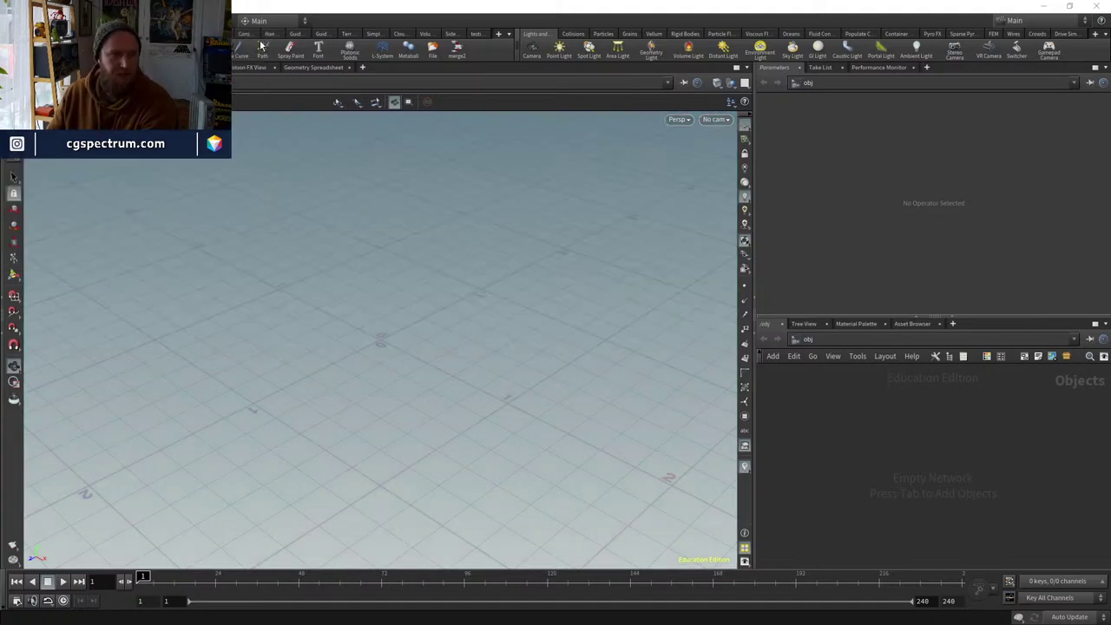
click(242, 256)
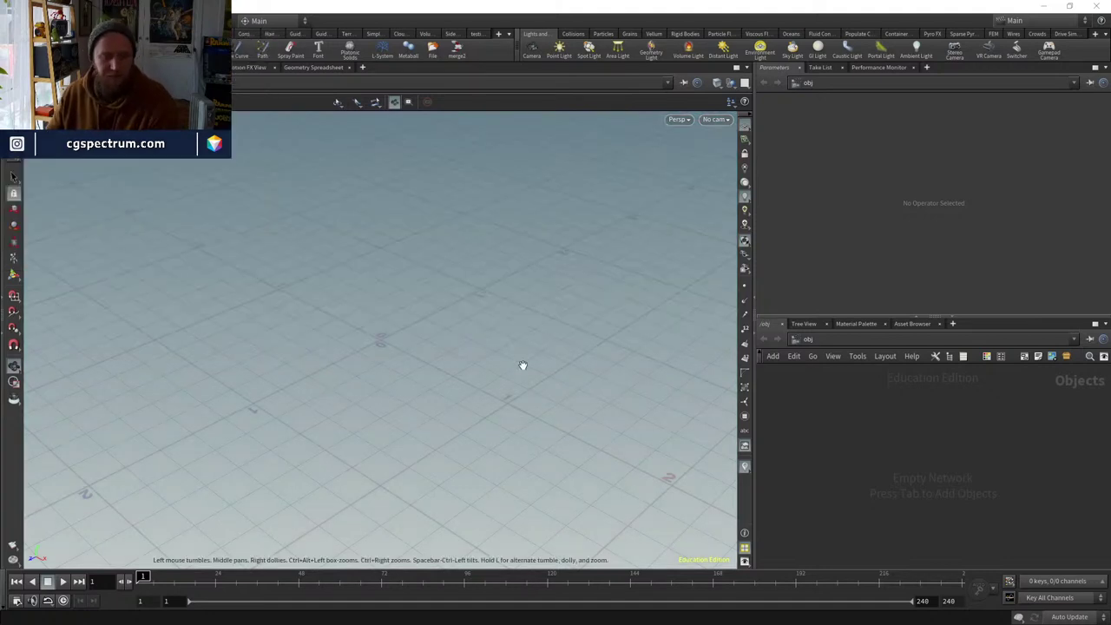
key(Tab)
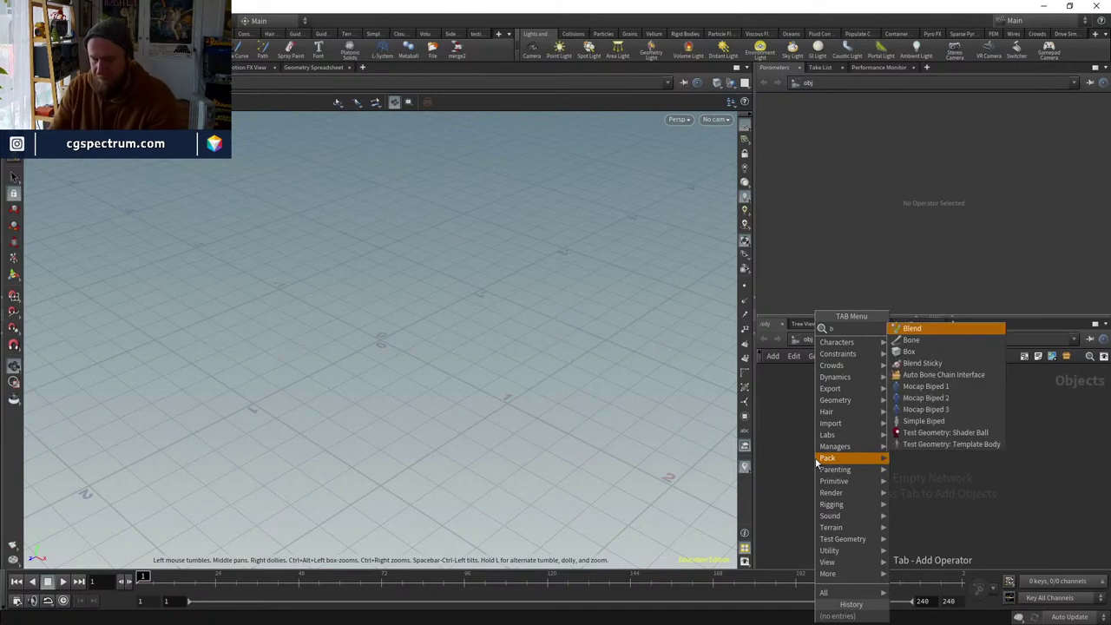
click(816, 461)
click(858, 445)
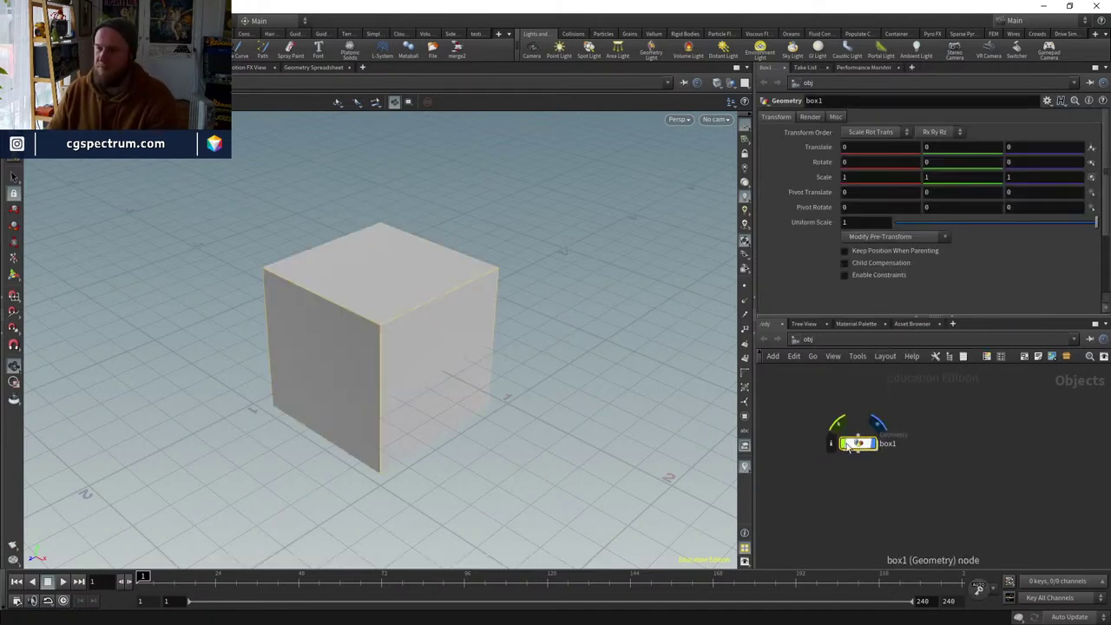
double_click(858, 444)
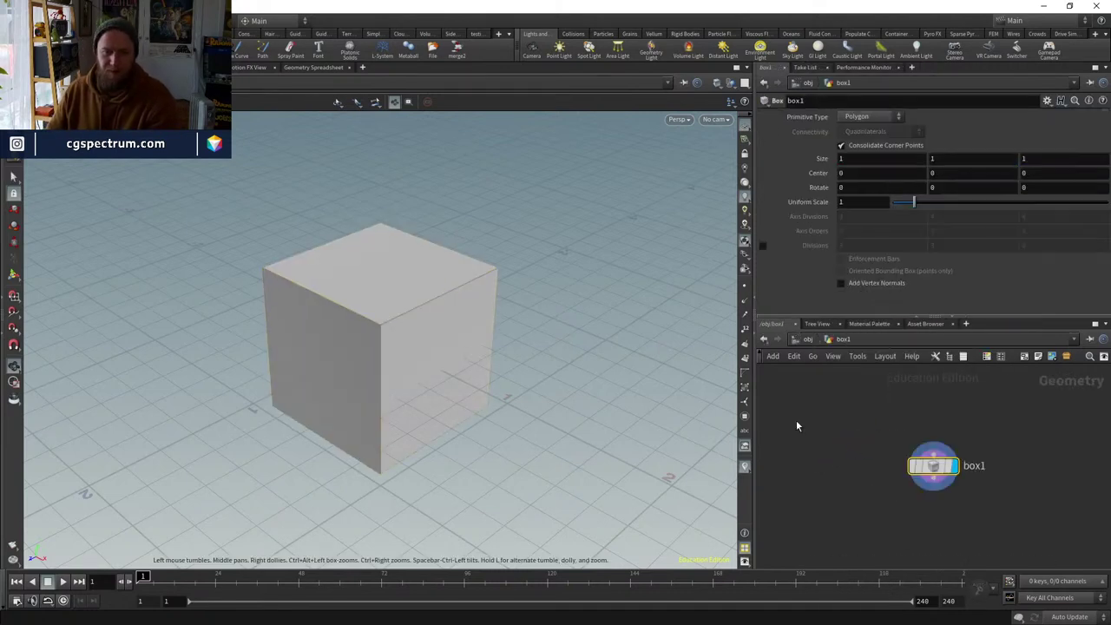
Set the box's X and Z sizes to 10
drag(429, 370, 455, 449)
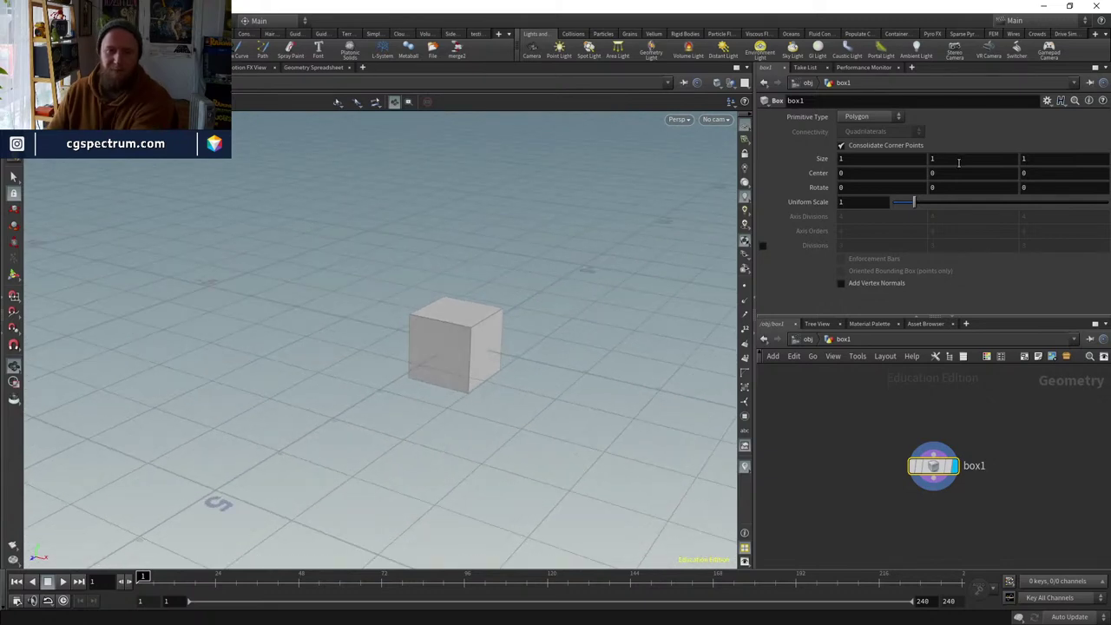
click(877, 158)
text(10)
key(Return)
text(10)
key(Return)
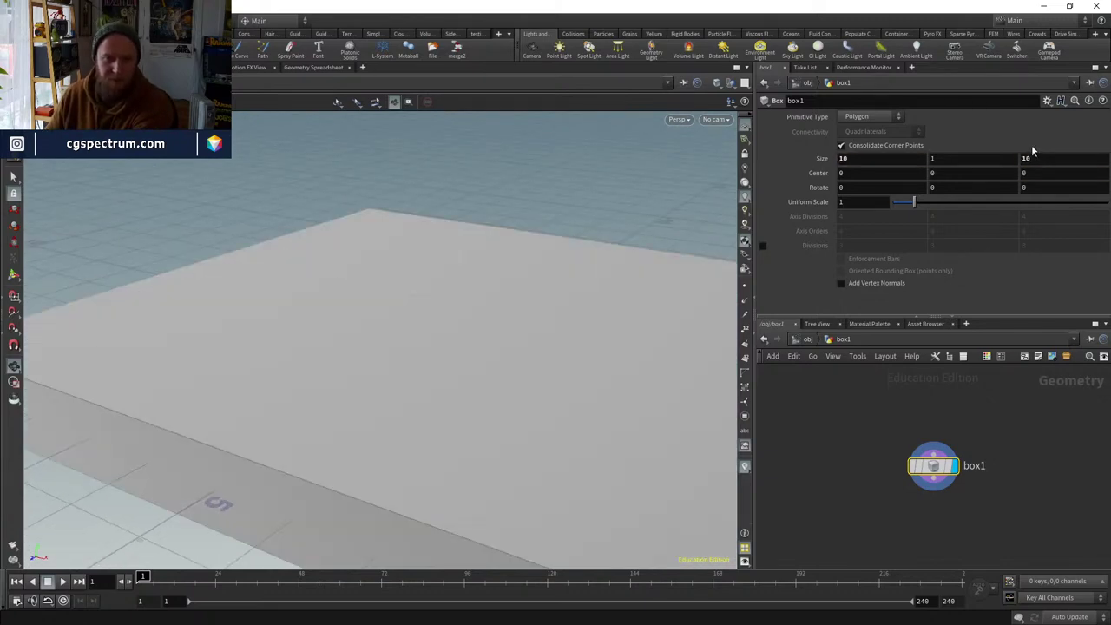
drag(915, 201, 914, 201)
Set the box's Y size to 0.2 for a thin slab and reposition the box1 node
click(949, 158)
text(.1)
key(Return)
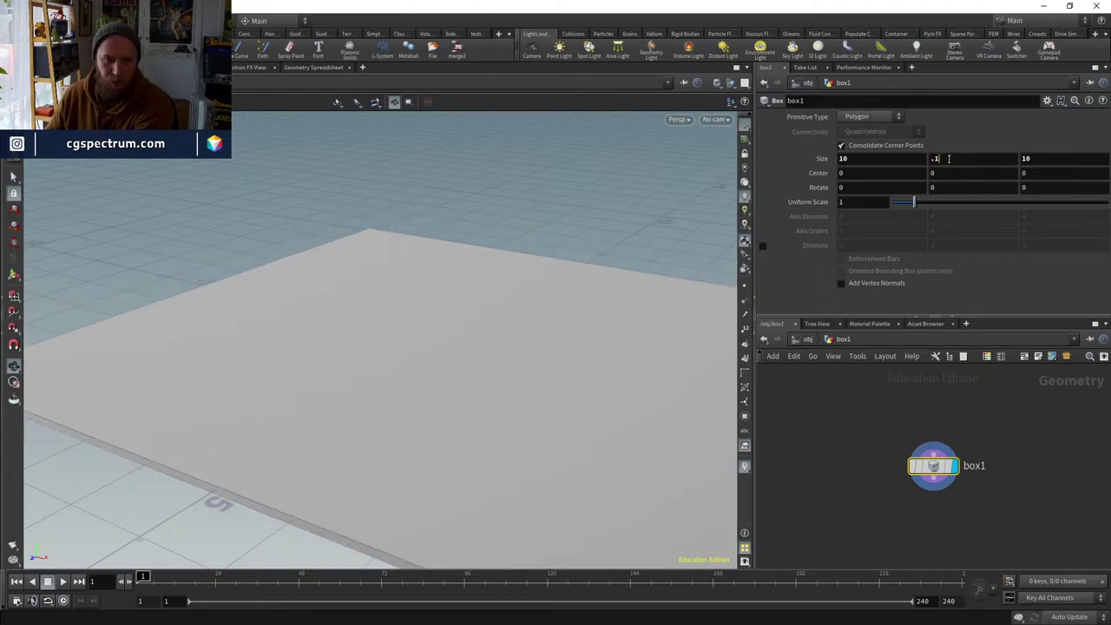
click(948, 159)
text(.2)
key(Return)
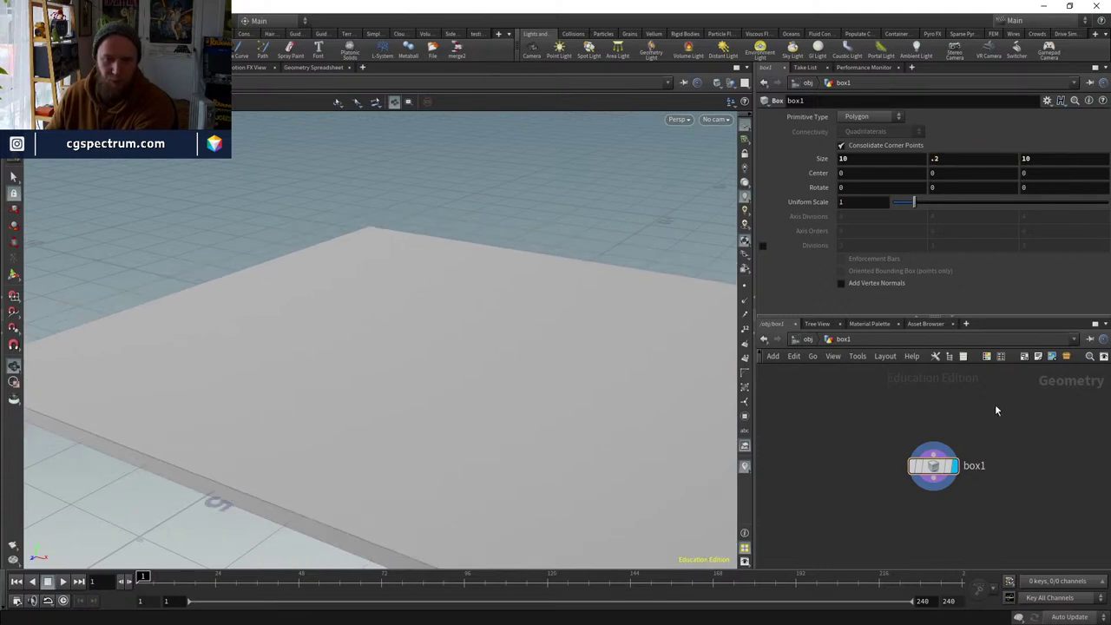
drag(668, 381, 687, 404)
drag(932, 466, 871, 423)
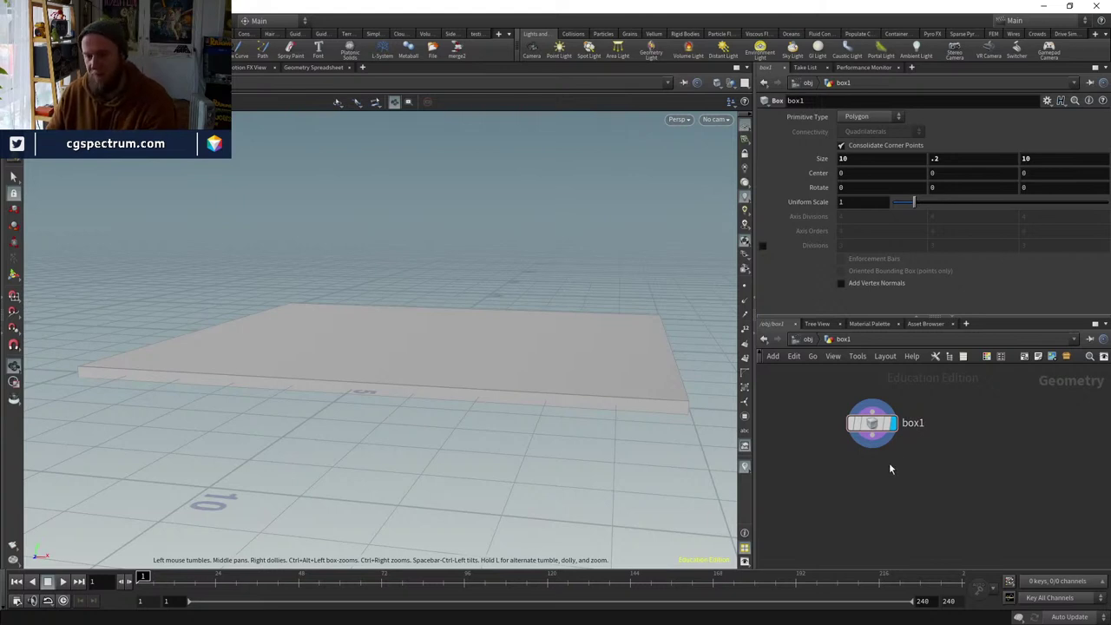
scroll(890, 467, down, 1)
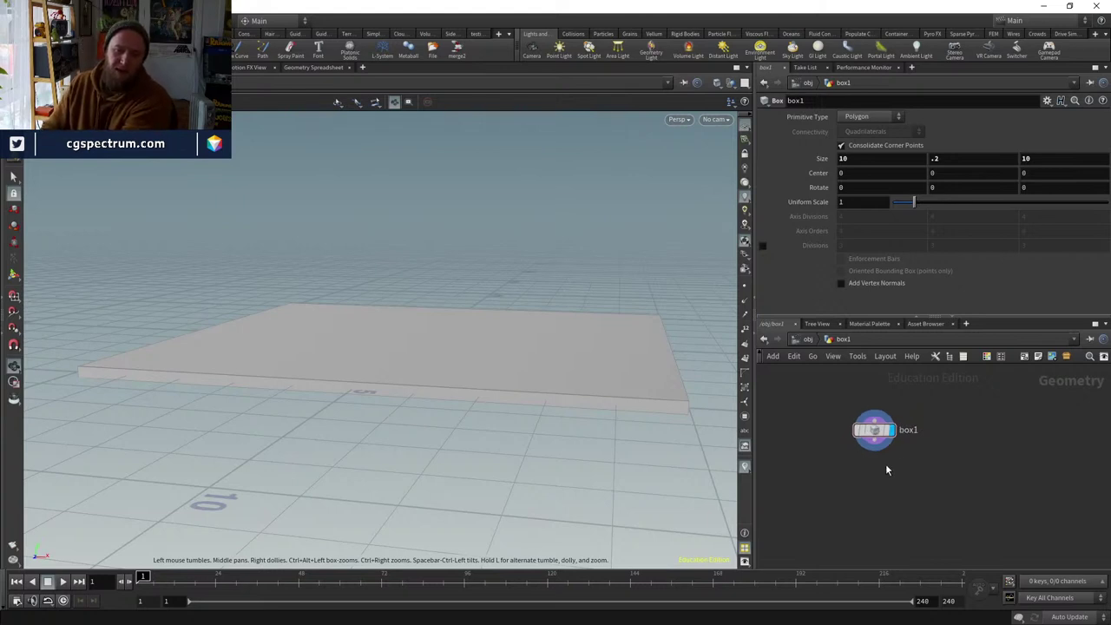
click(874, 430)
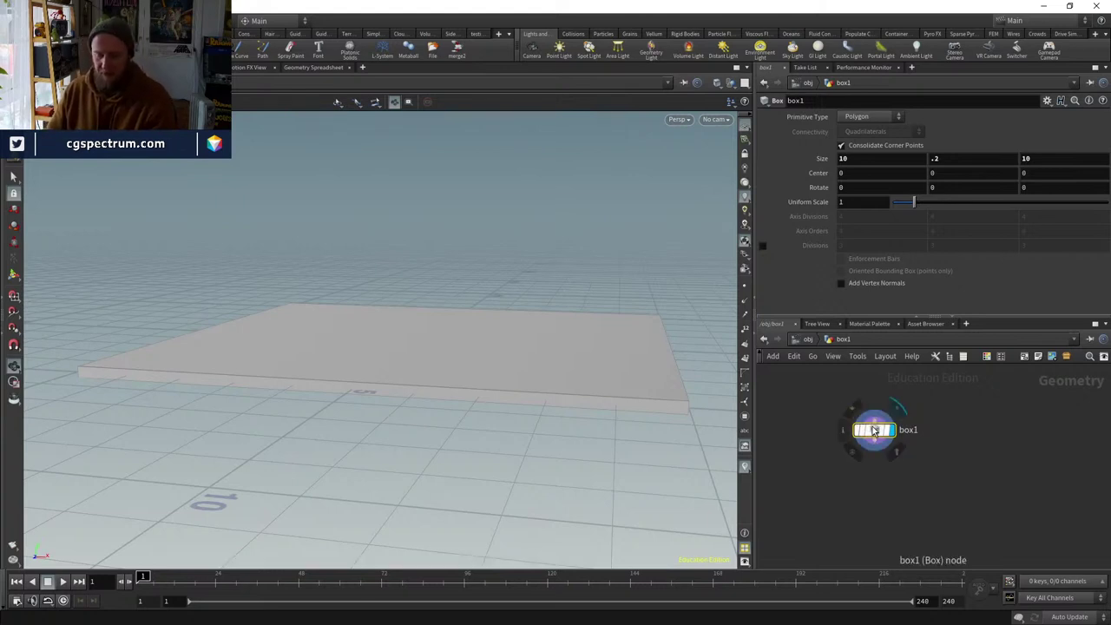
Create a static Flat Tank from the Oceans shelf and place it around the slab
click(720, 34)
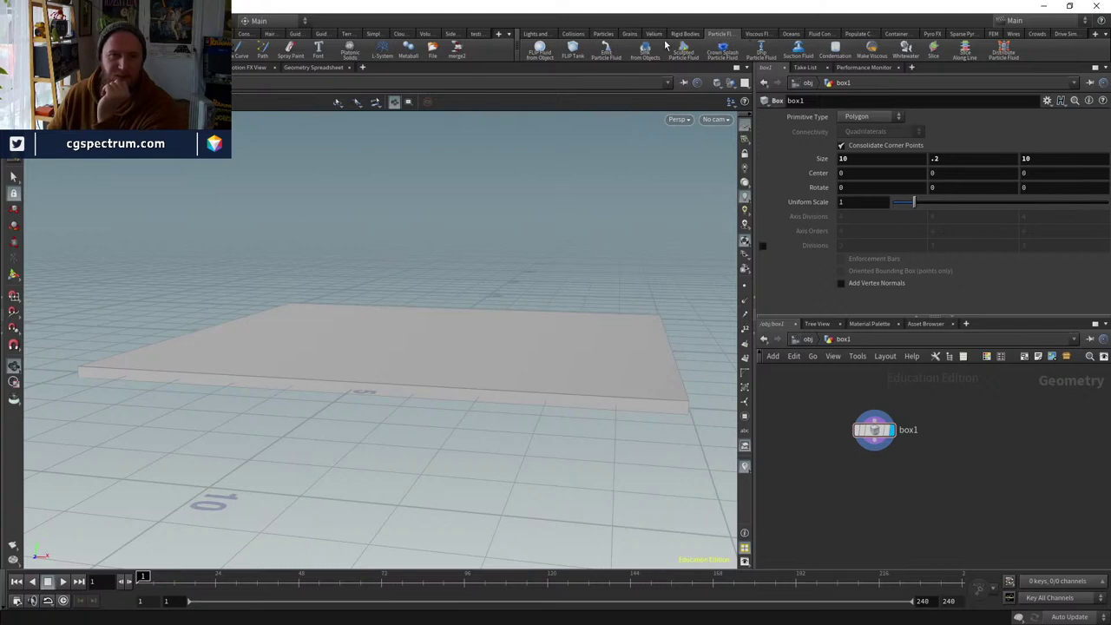
click(792, 33)
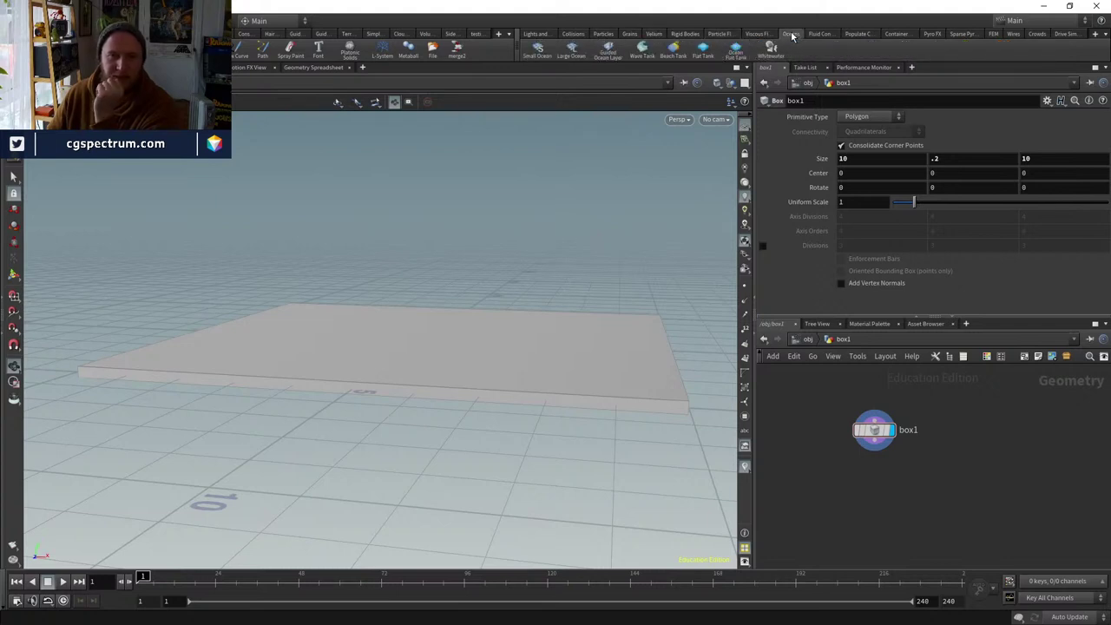
click(704, 52)
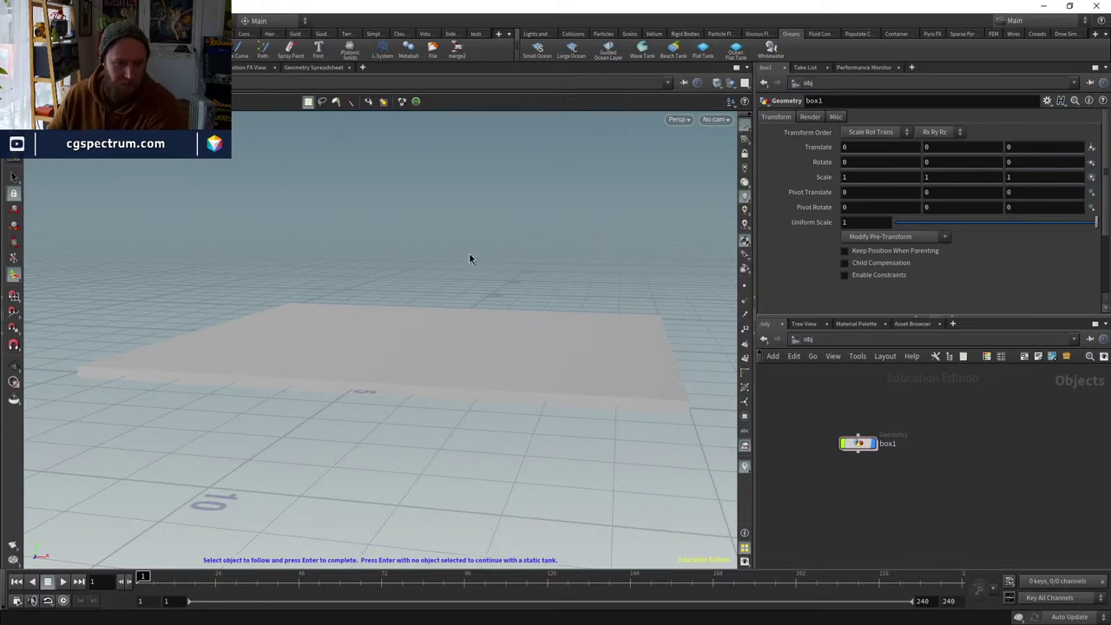
key(Return)
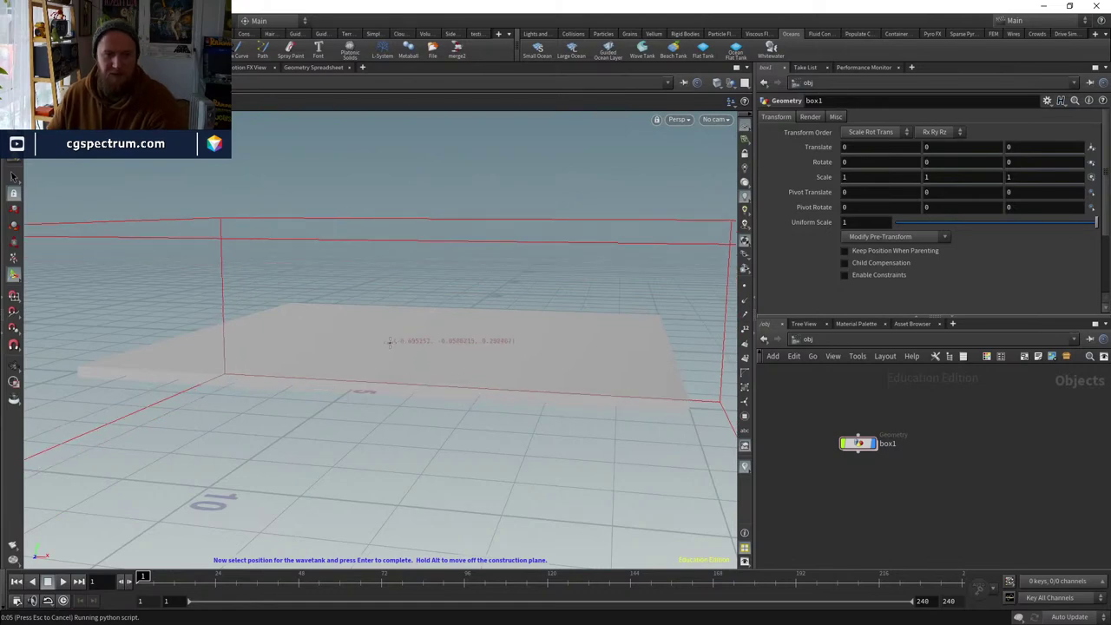
alt+drag(384, 359, 441, 409)
scroll(439, 343, down, 3)
alt+drag(439, 343, 436, 313)
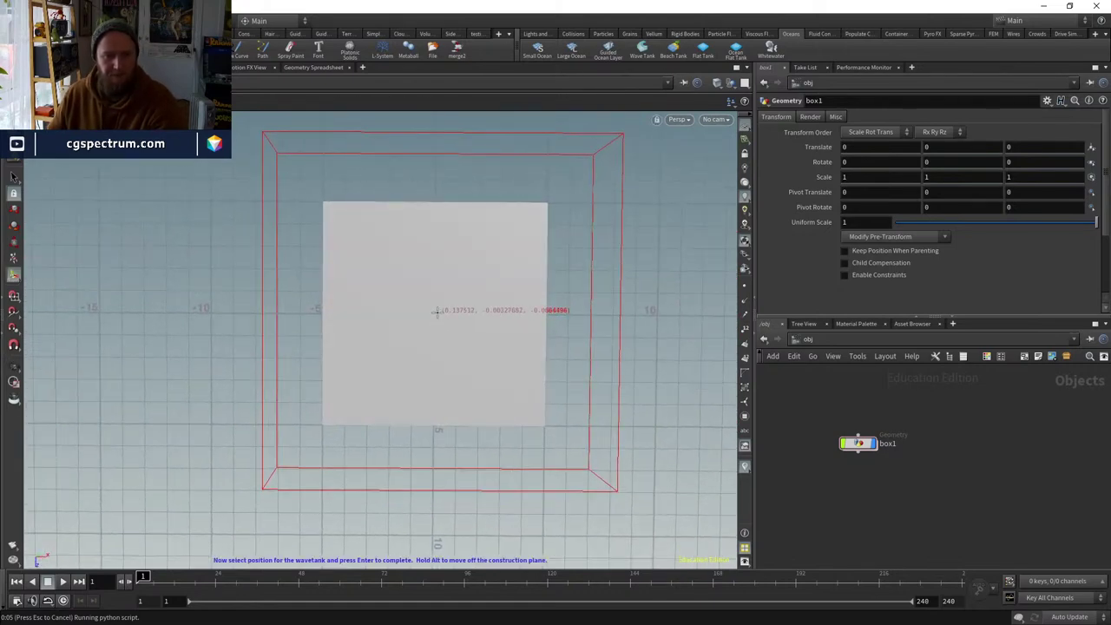
click(436, 312)
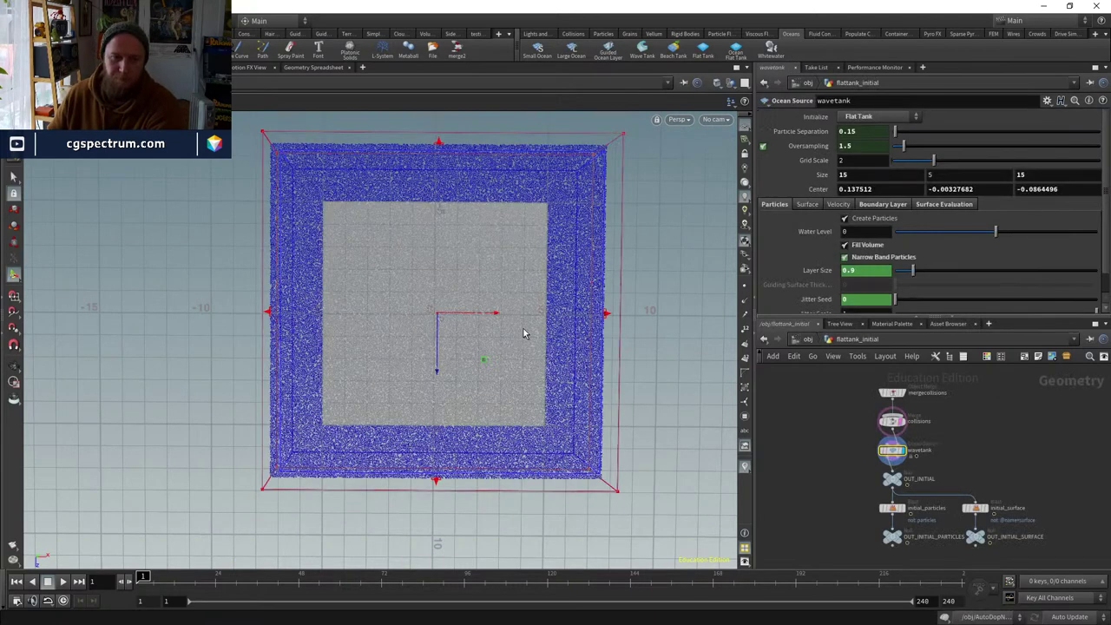
Set the wavetank's Center X and Y to 0
alt+drag(604, 377, 495, 291)
scroll(944, 467, up, 3)
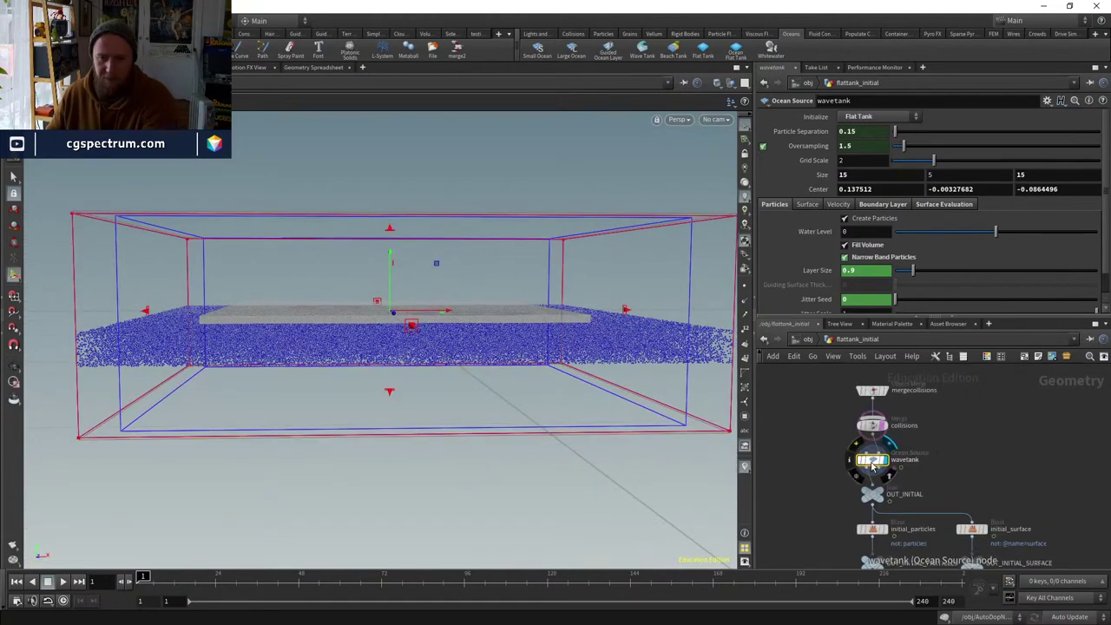
double_click(863, 189)
text(0)
key(Return)
double_click(984, 189)
text(0)
key(Return)
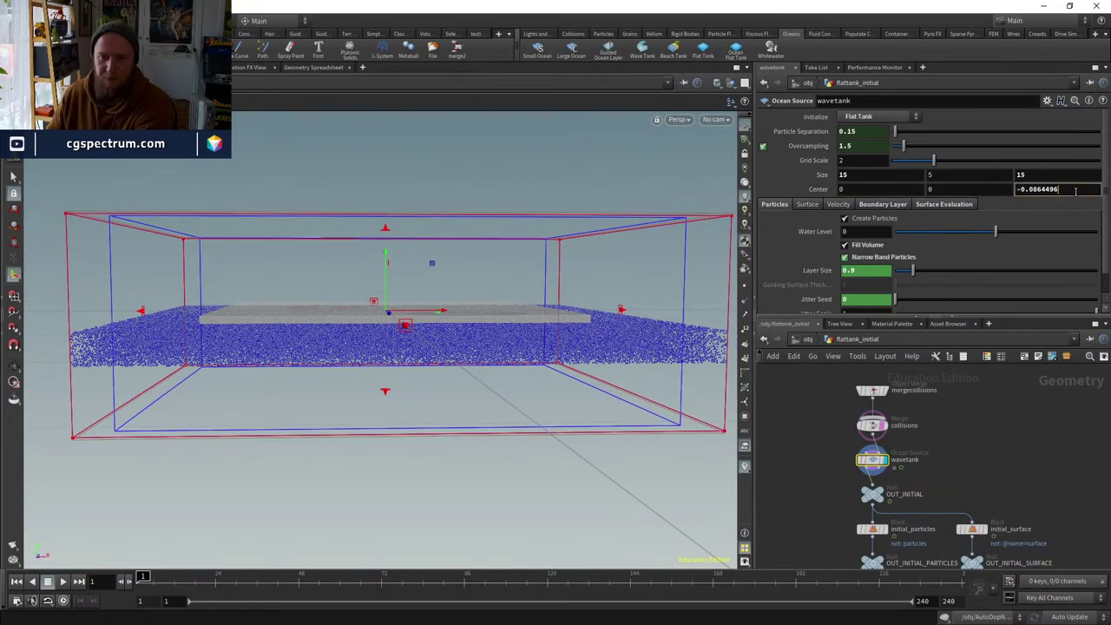
key(Return)
Set the wavetank's Size X and Z to 10
double_click(867, 174)
text(10)
key(Return)
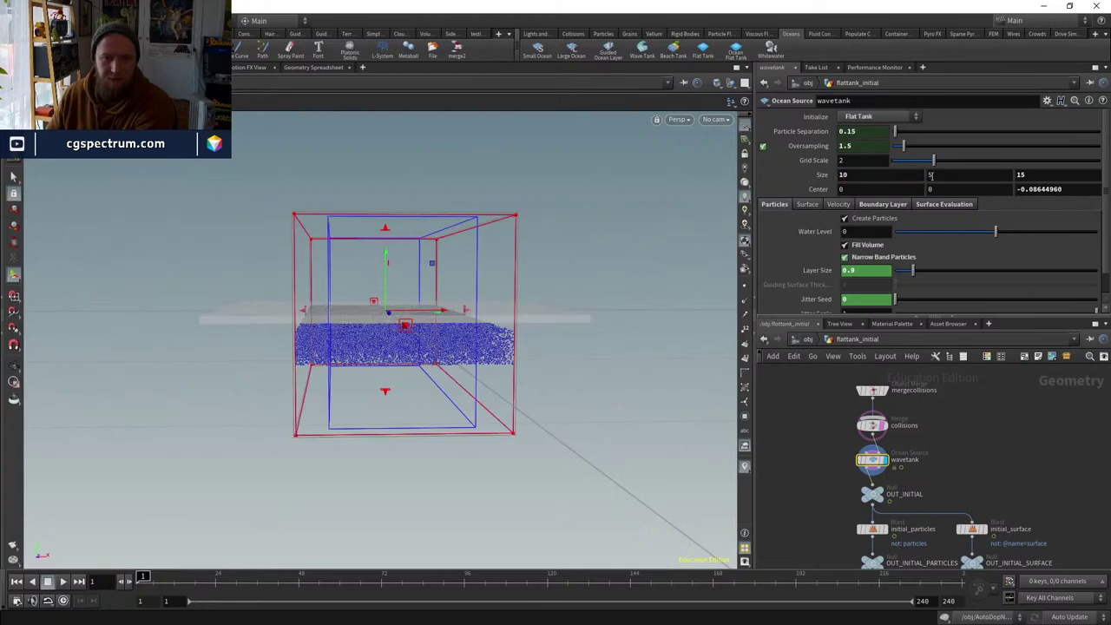
double_click(1020, 175)
text(10)
key(Return)
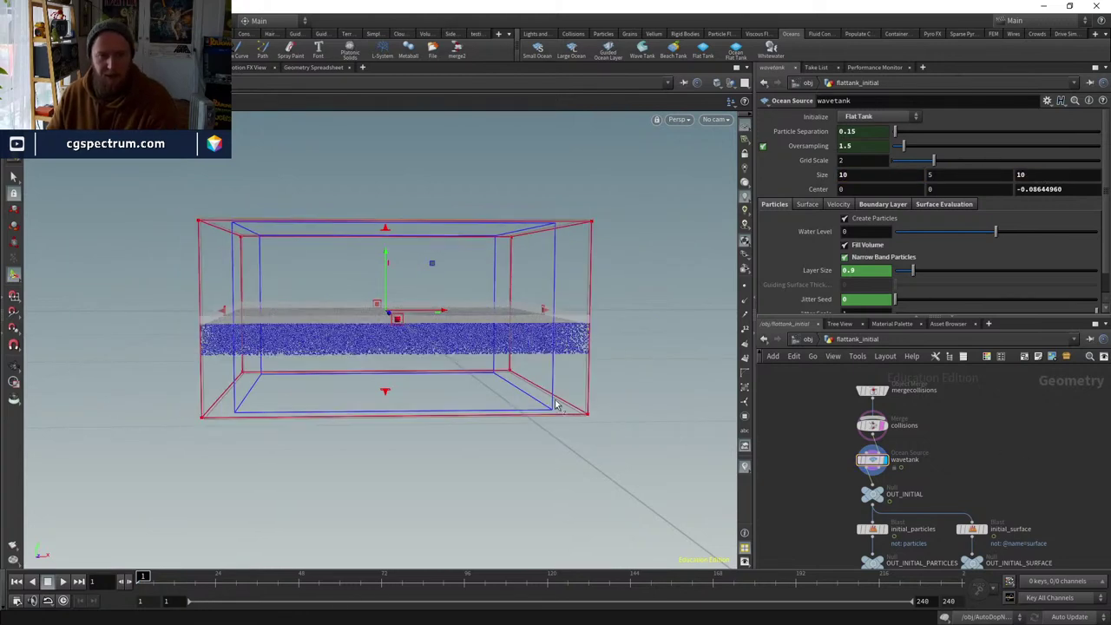
alt+drag(556, 405, 520, 312)
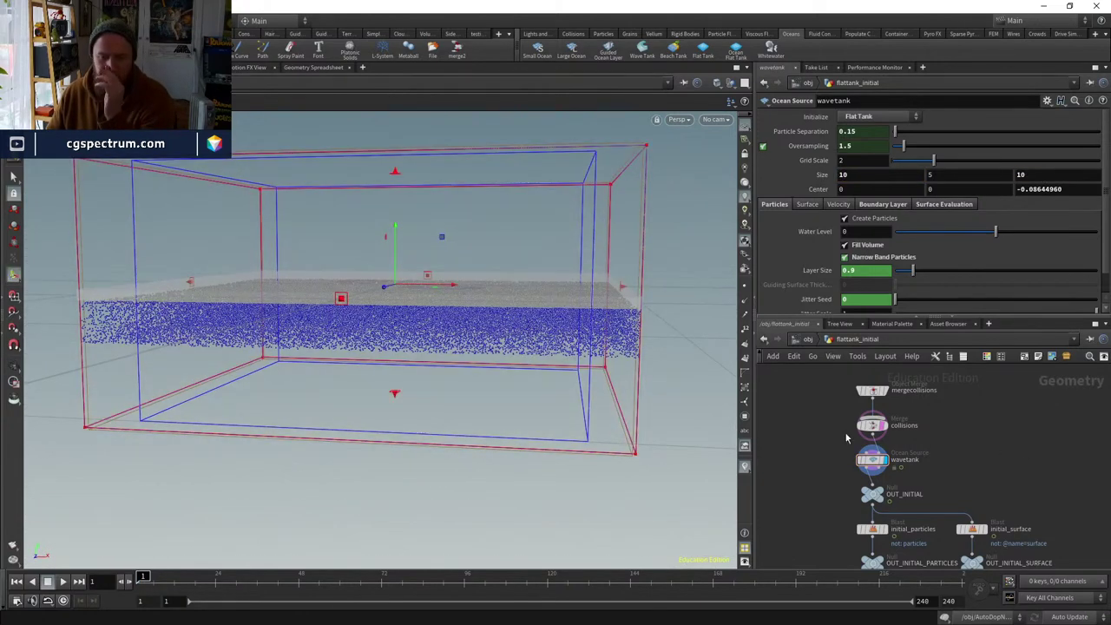
scroll(846, 436, down, 3)
Inside AutoDopNetwork, move the flattank node away from the solver and frame all nodes
click(807, 339)
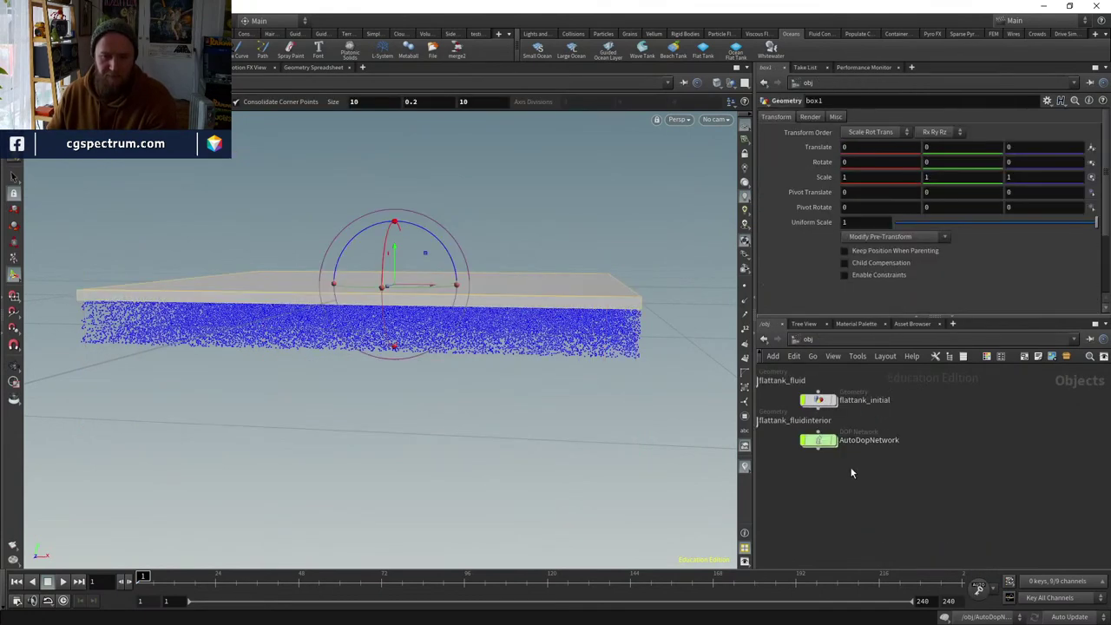
double_click(920, 480)
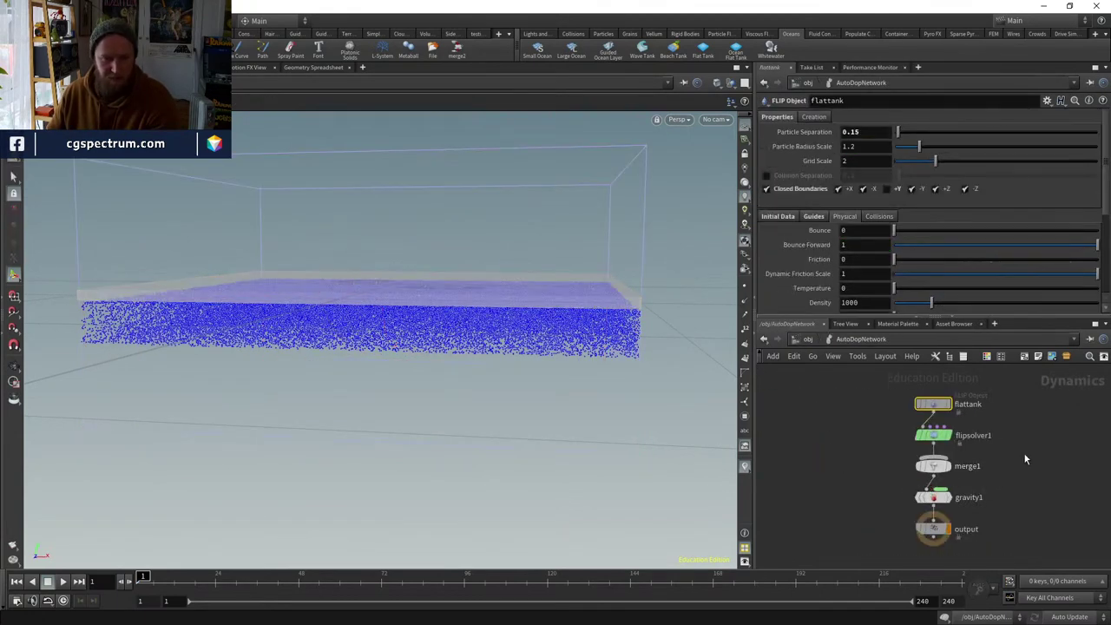
middle_drag(1024, 459, 951, 477)
drag(860, 423, 807, 387)
middle_drag(913, 430, 877, 446)
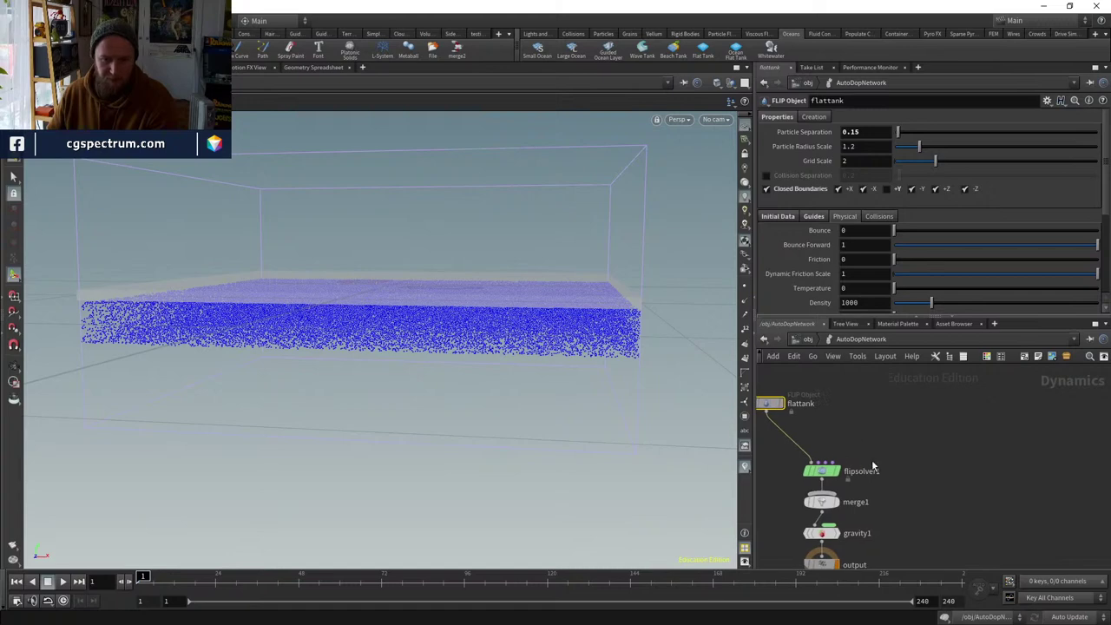
key(h)
Back at /obj, add a new empty geo1 geometry object
click(810, 341)
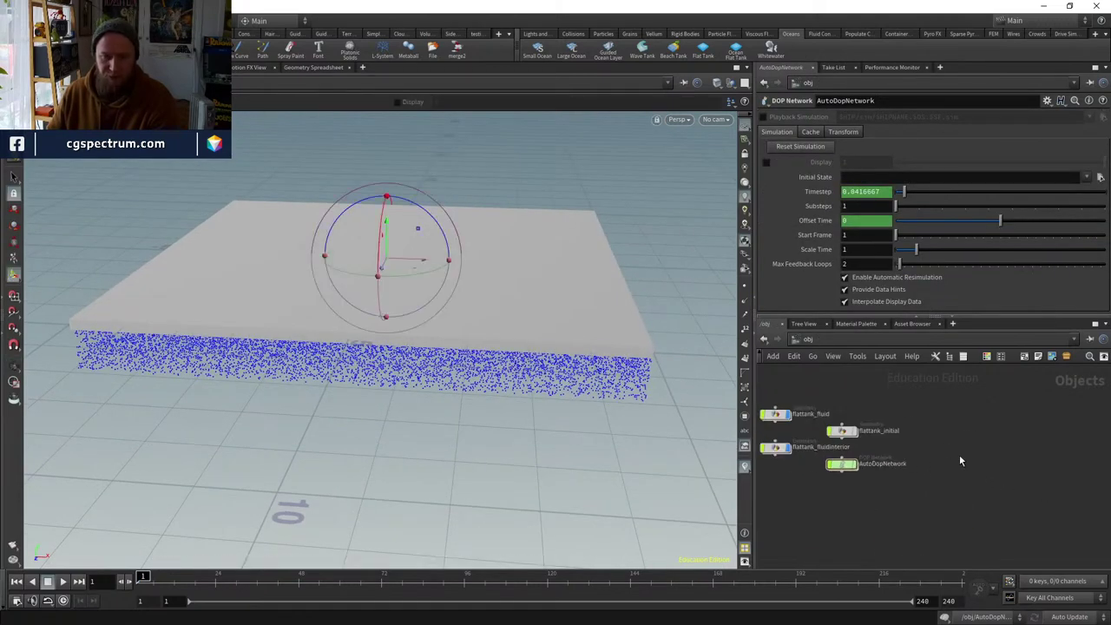
key(Tab)
click(959, 455)
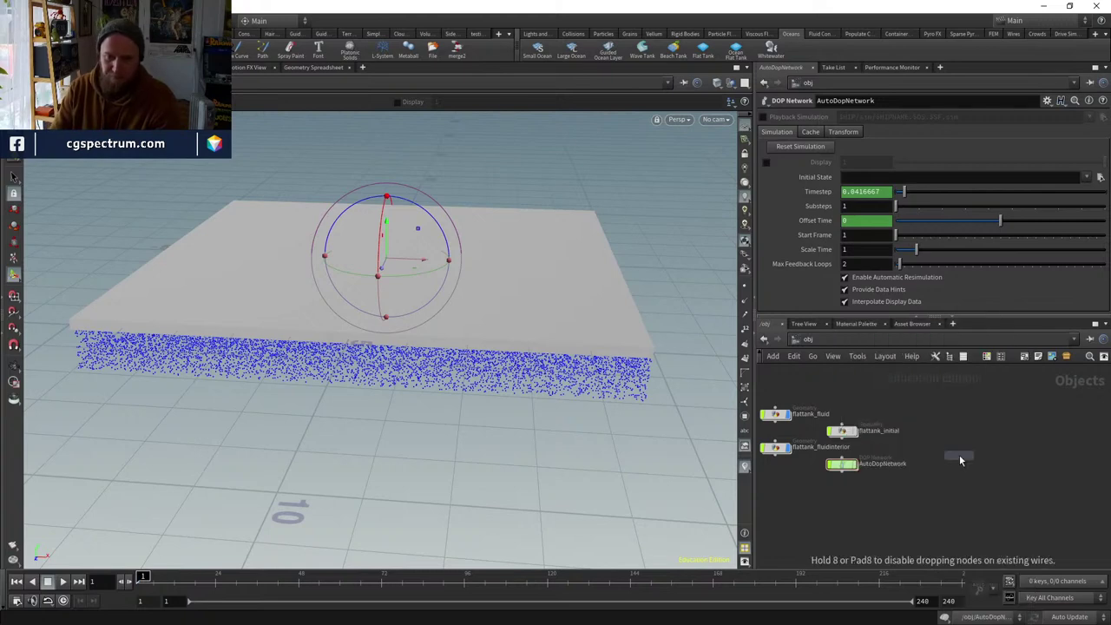
click(959, 454)
Inside geo1, add a File node, file1, keeping its default.bgeo geometry
double_click(959, 455)
key(Tab)
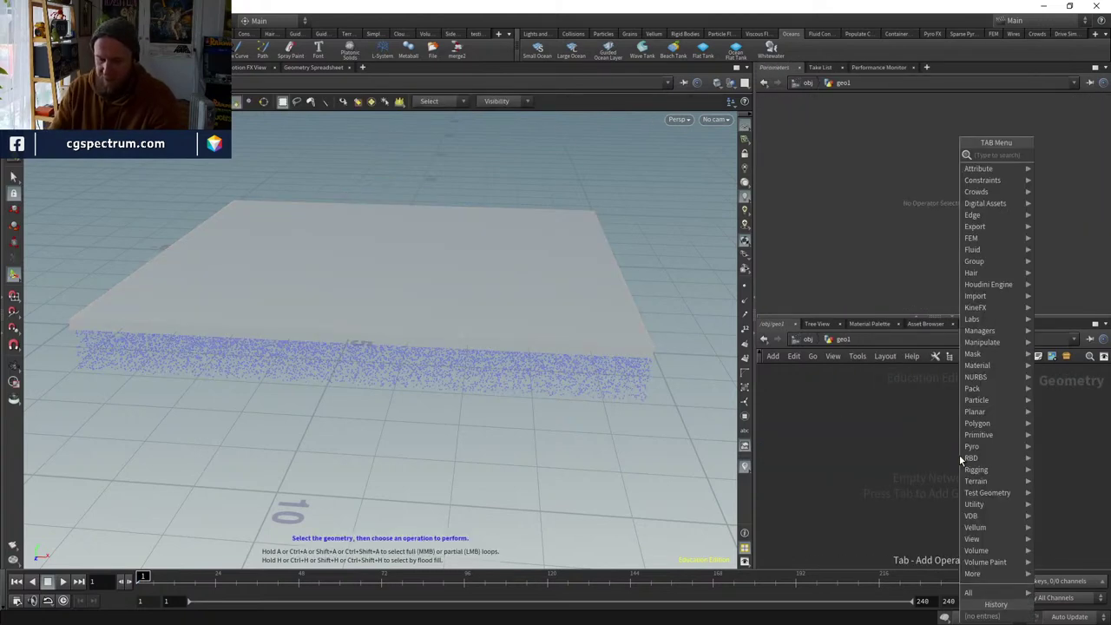
text(file)
key(Return)
click(959, 455)
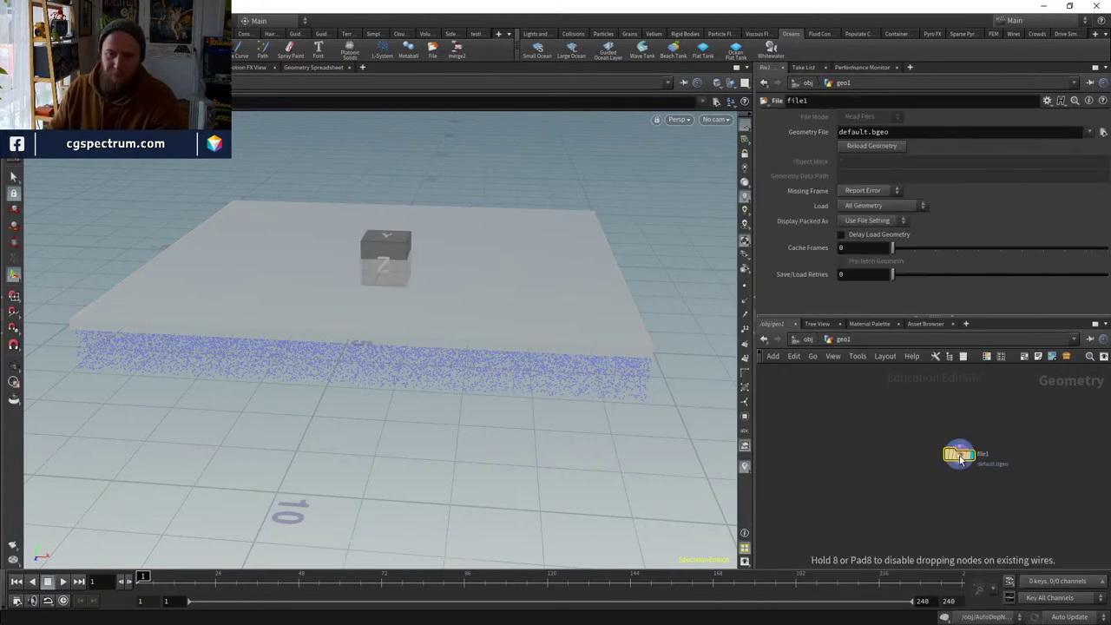
click(1103, 131)
key(Escape)
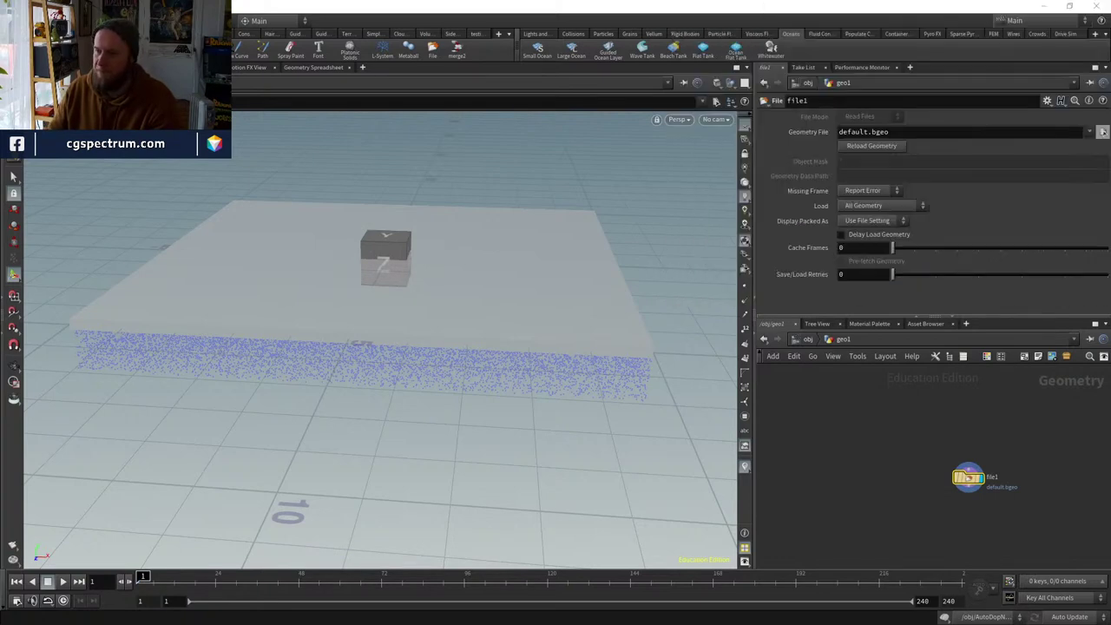
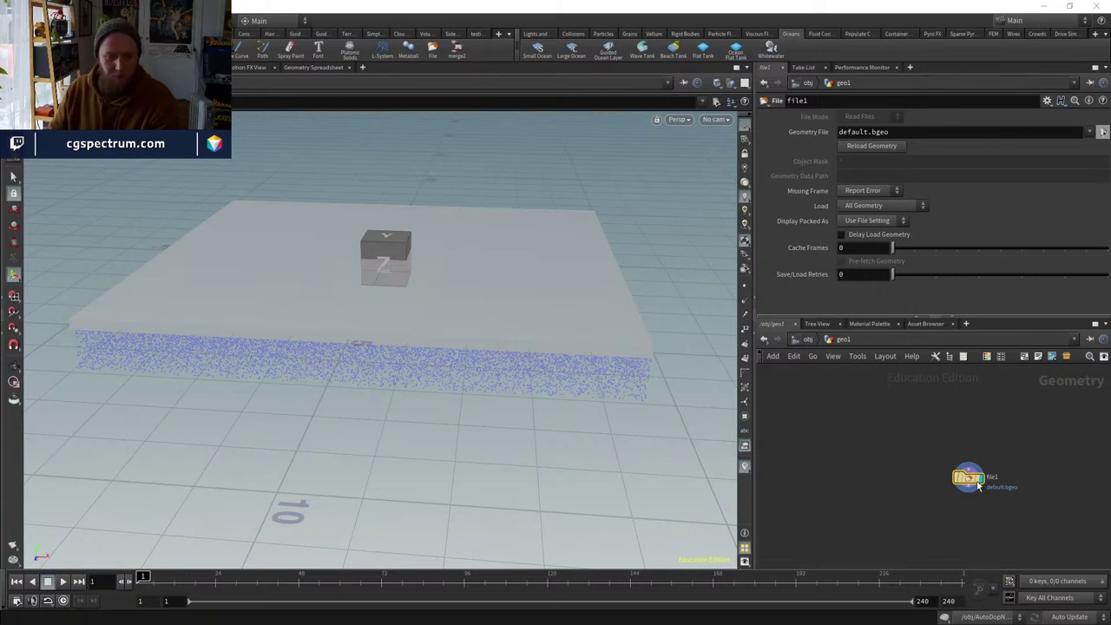
Confirm the Pirate_Ship obj as file1's Geometry File and frame the ship in the view
key(g)
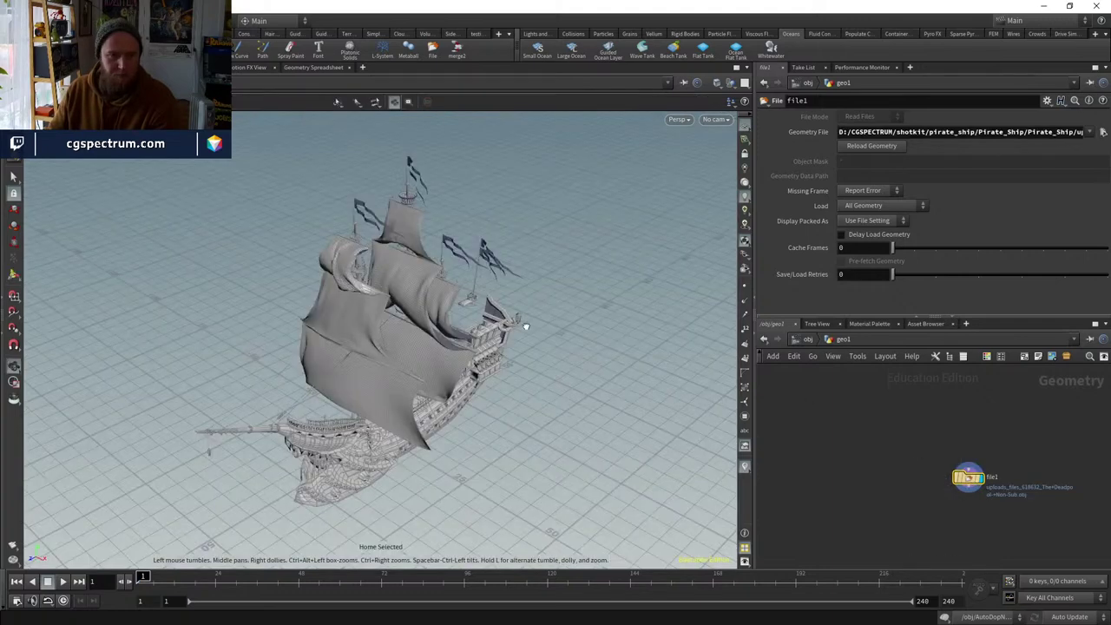
drag(525, 326, 486, 334)
scroll(486, 334, up, 3)
Add a Transform node wired below file1 and set its Uniform Scale to 0.1
key(Tab)
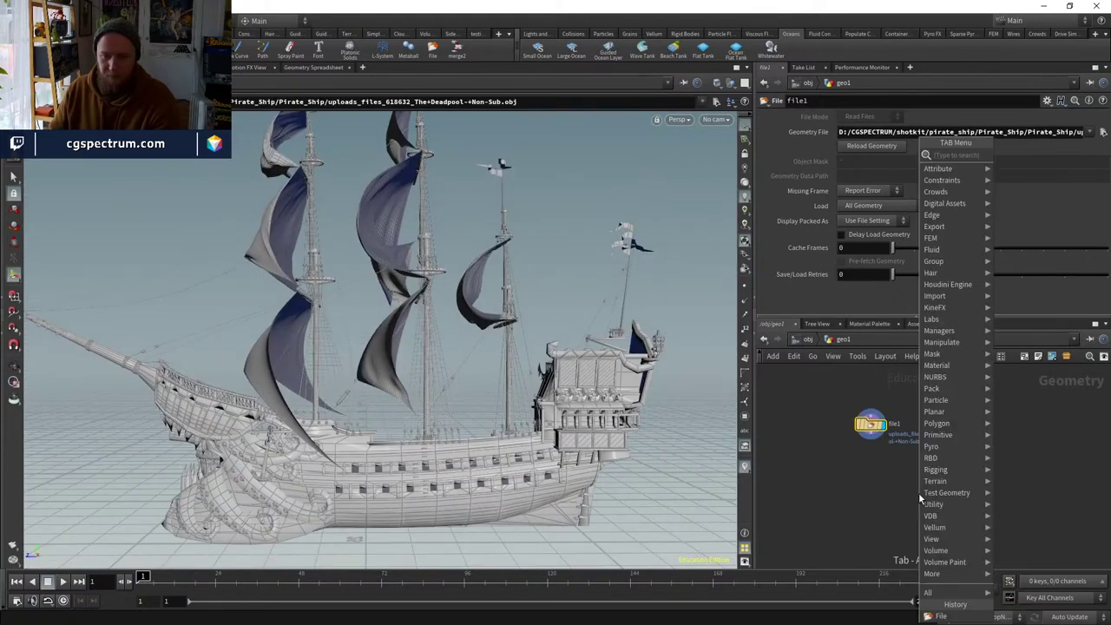
text(transform)
key(Return)
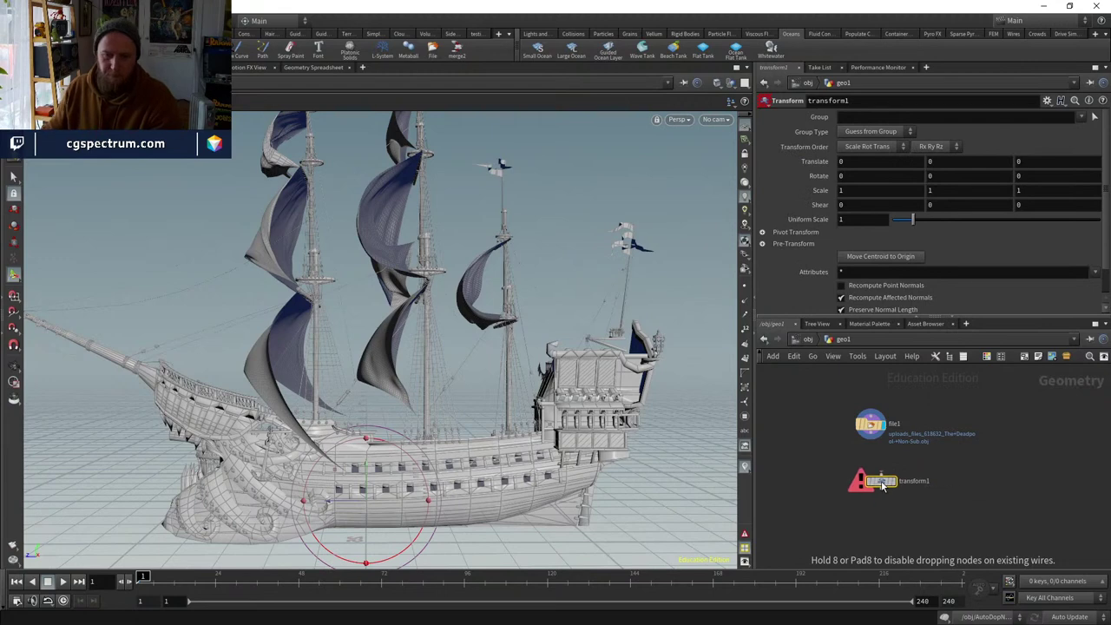
click(875, 477)
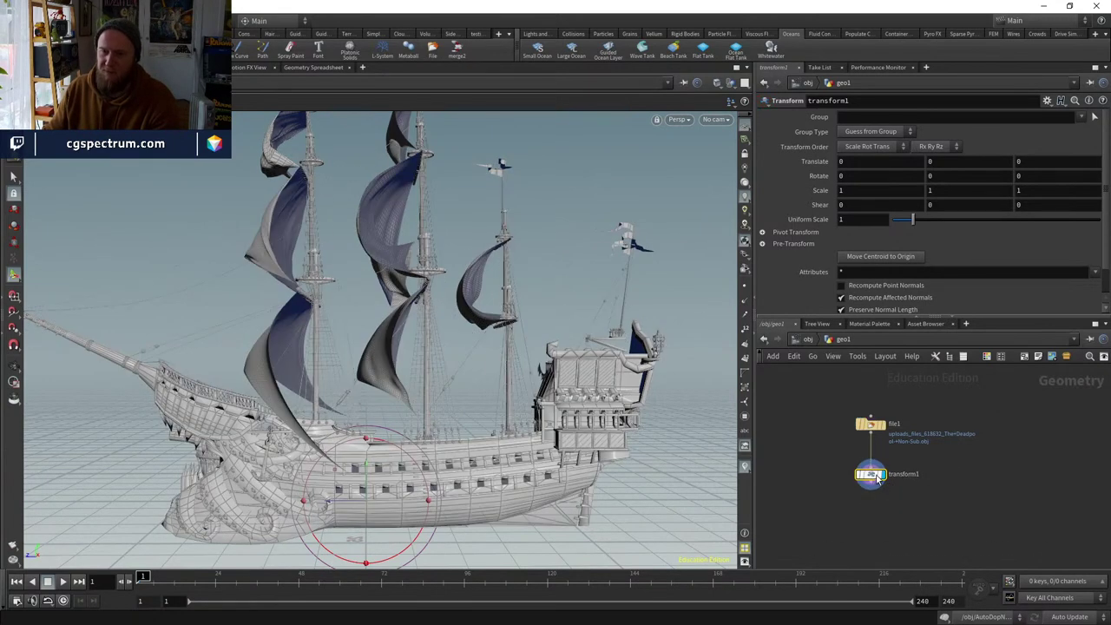
drag(912, 220, 891, 219)
alt+drag(450, 384, 434, 434)
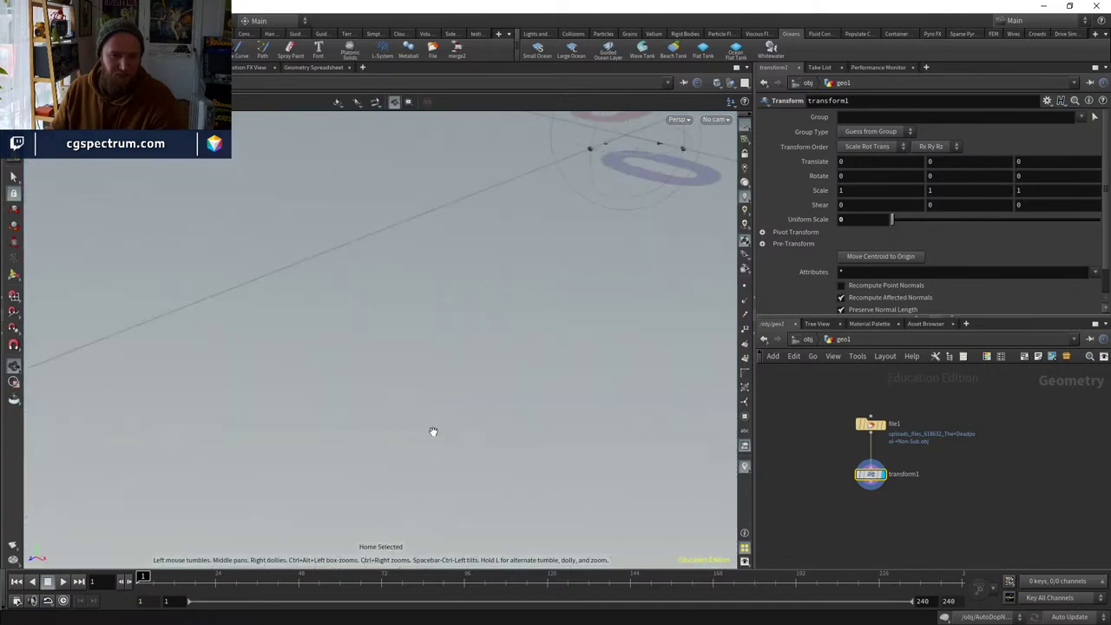
click(871, 232)
text(.1)
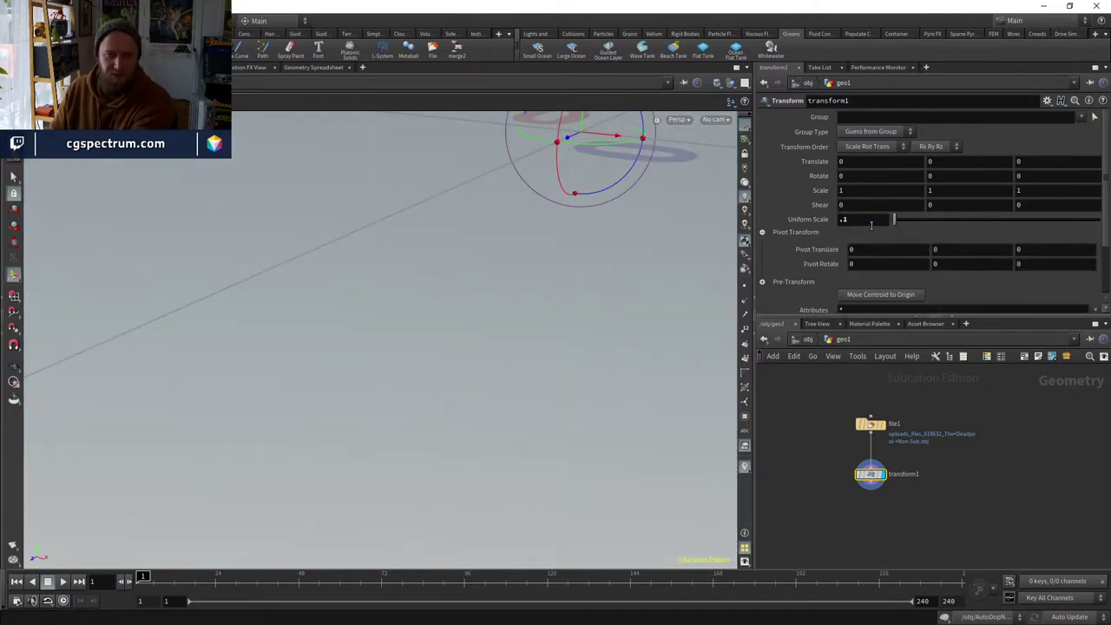
key(Return)
Frame the ship at a low angle and try lowering it, undoing that first move
key(g)
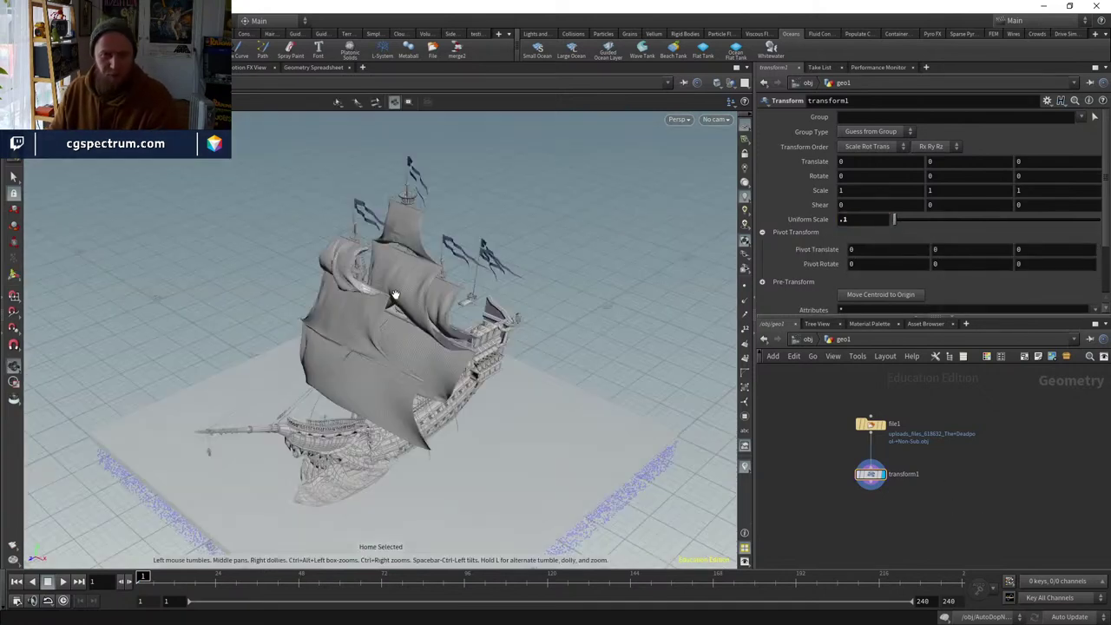
alt+drag(408, 314, 308, 404)
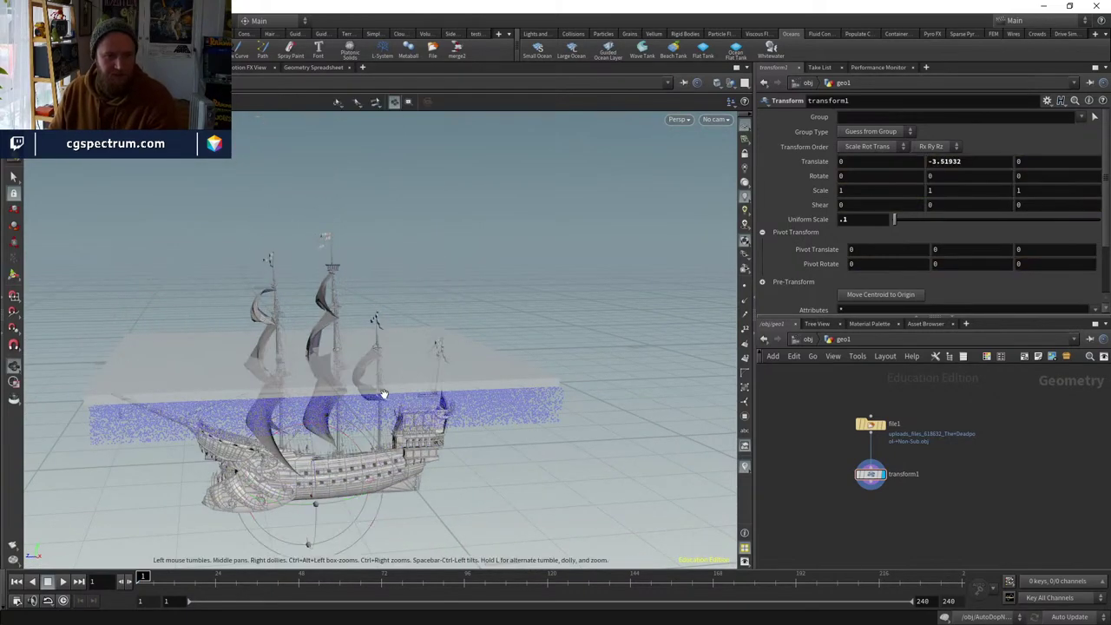
alt+drag(385, 391, 279, 427)
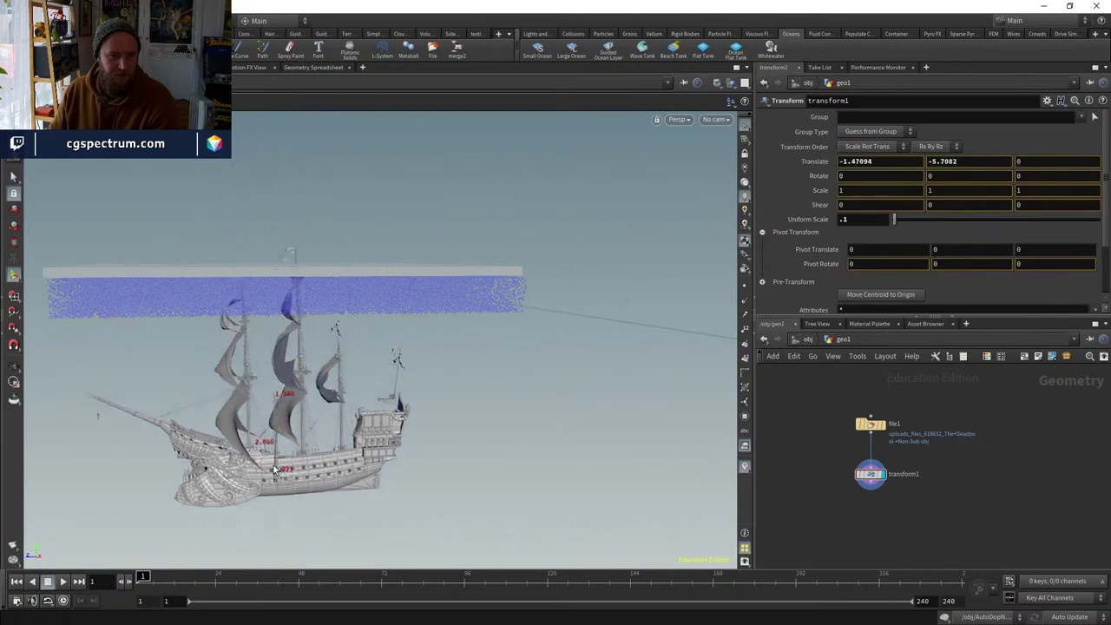
key(ctrl+z)
key(Escape)
key(Return)
drag(282, 373, 395, 519)
alt+drag(478, 404, 473, 386)
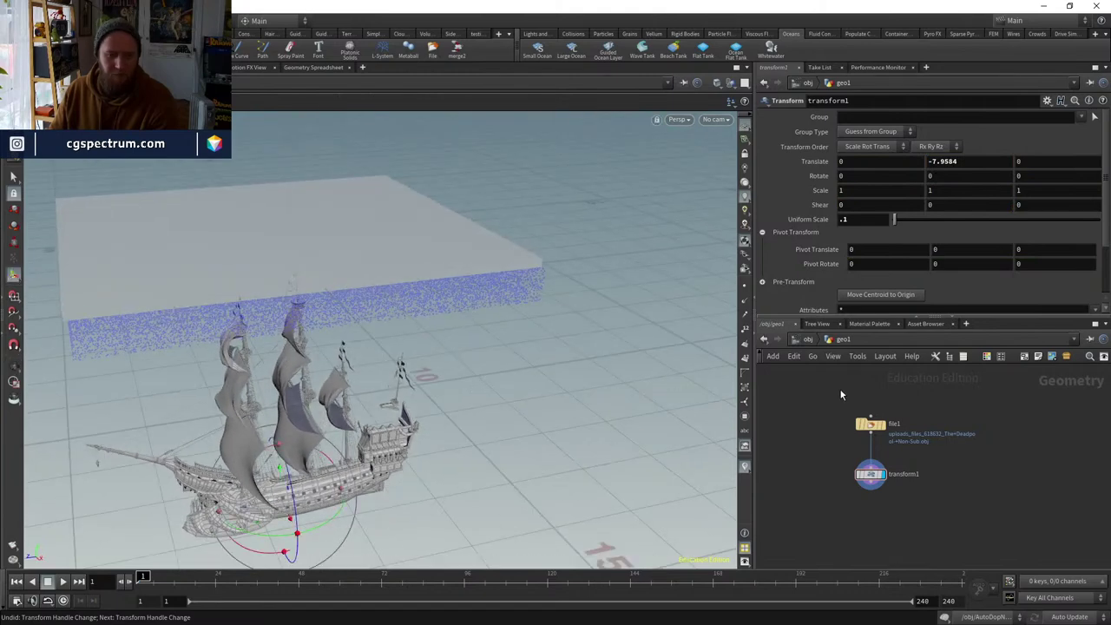
Set Uniform Scale to 0.08, place the ship at Y -6.10243, Z -1.3822, and keyframe Translate
double_click(854, 220)
text(.05)
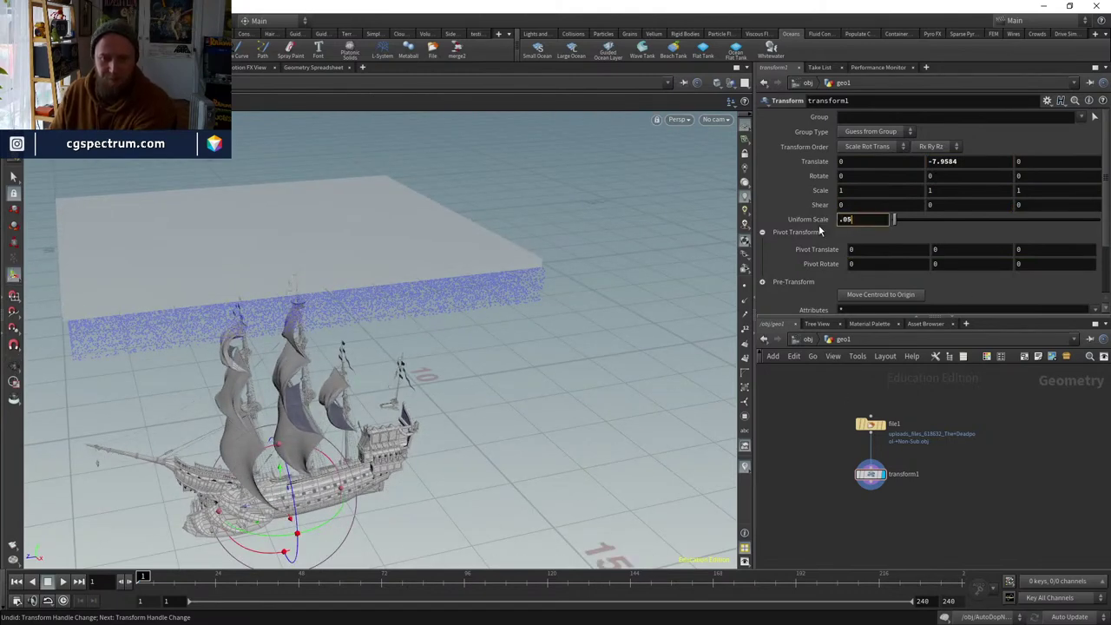
key(Return)
key(Return)
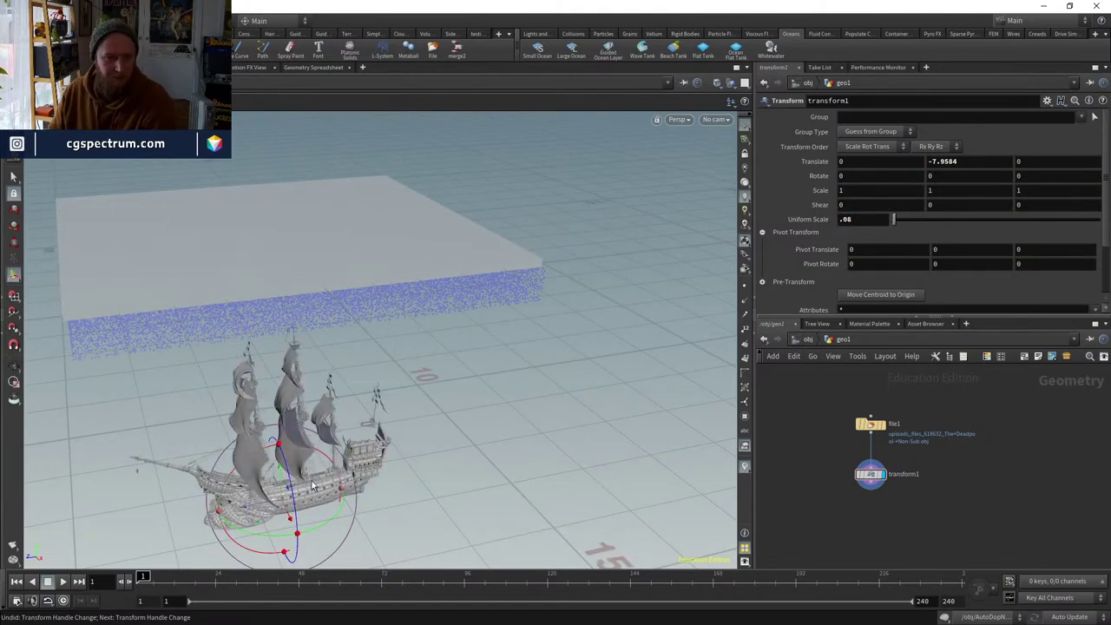
alt+drag(599, 434, 620, 477)
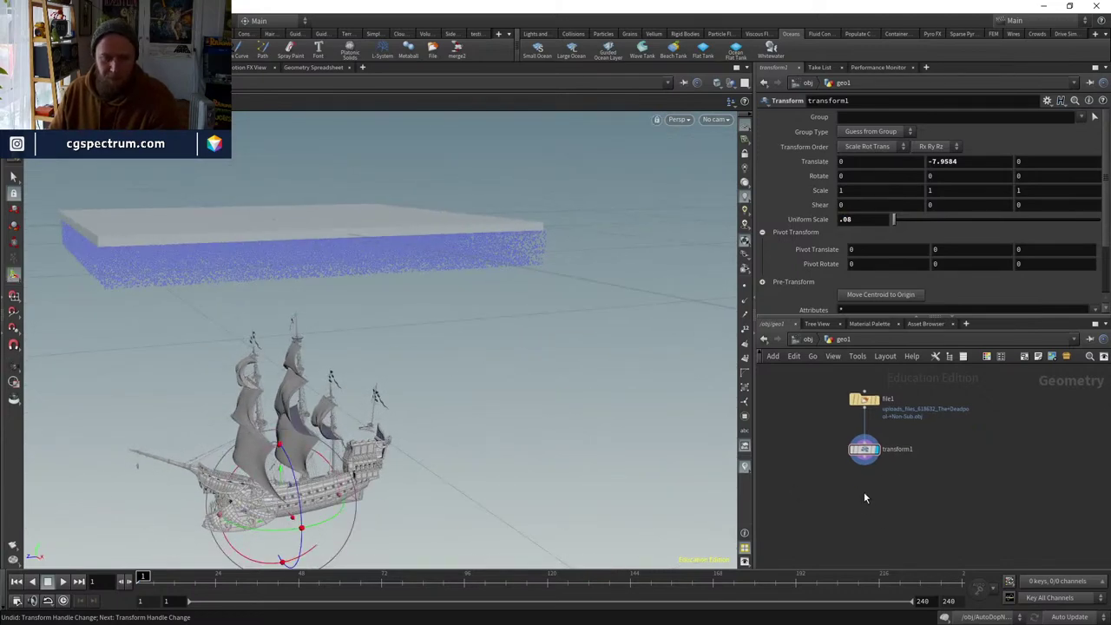
drag(295, 512, 377, 429)
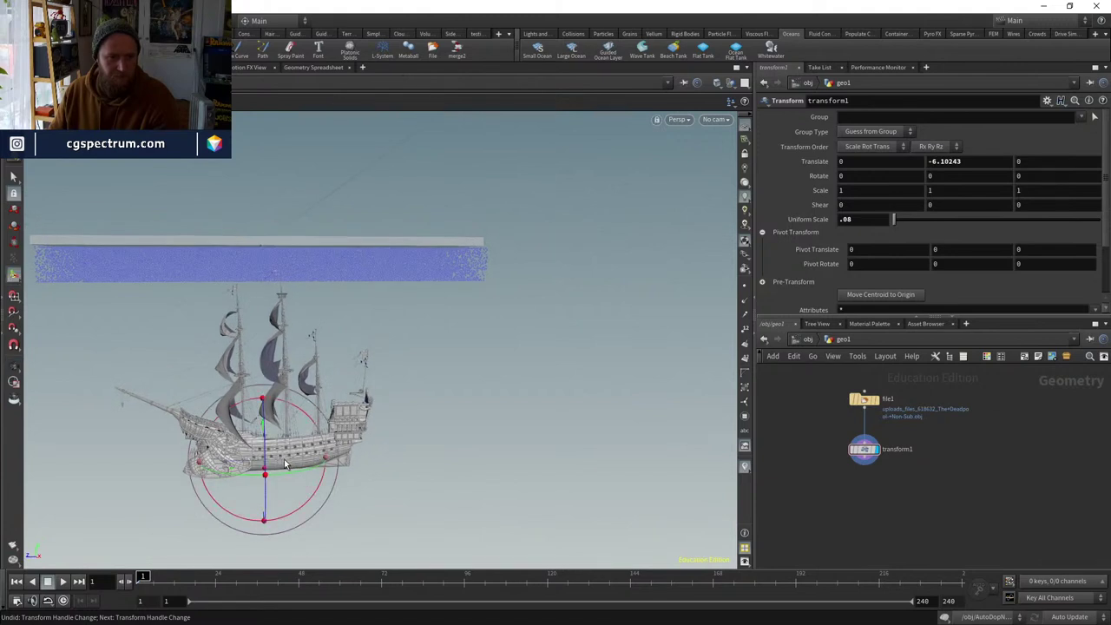
drag(321, 451, 373, 451)
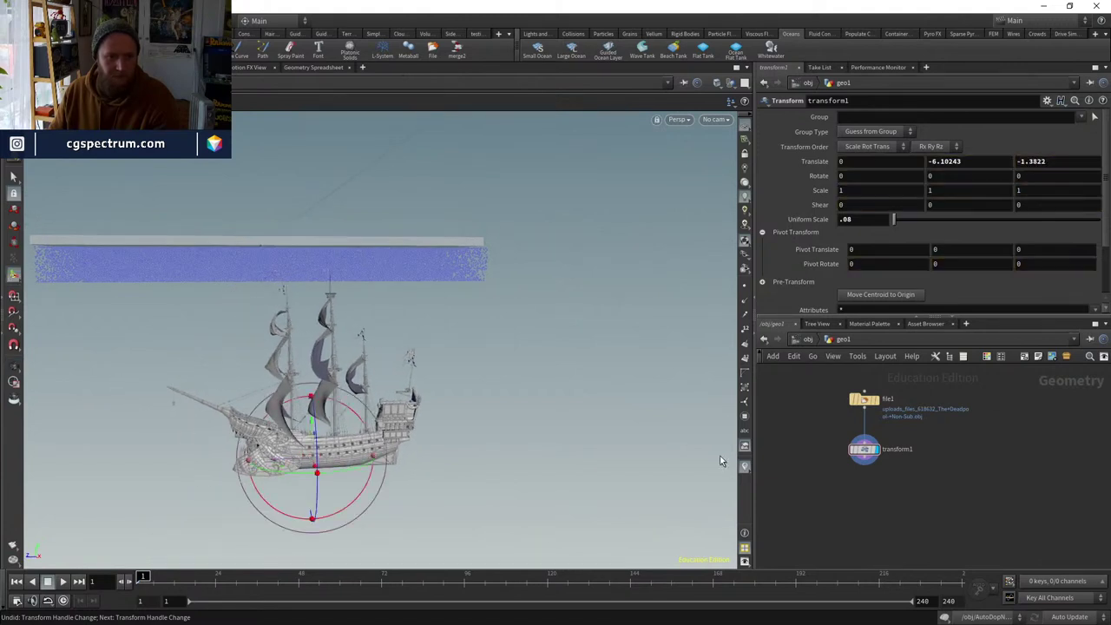
alt+click(814, 162)
drag(194, 577, 211, 577)
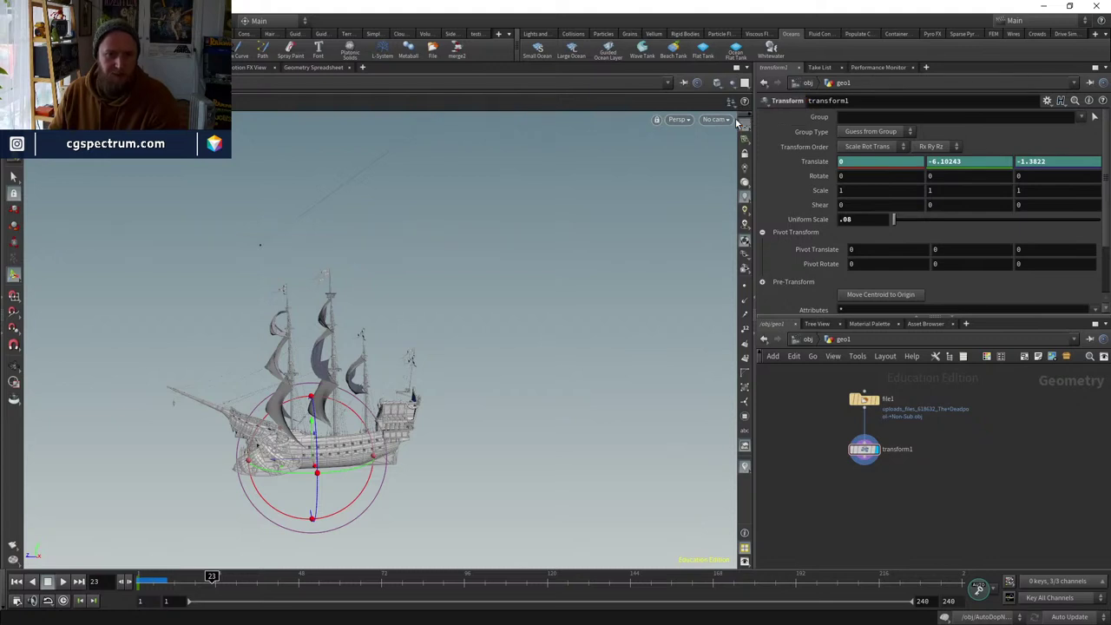
At frame 25, raise the ship to the water surface, adjust its depth, and scrub to review
drag(211, 578, 220, 580)
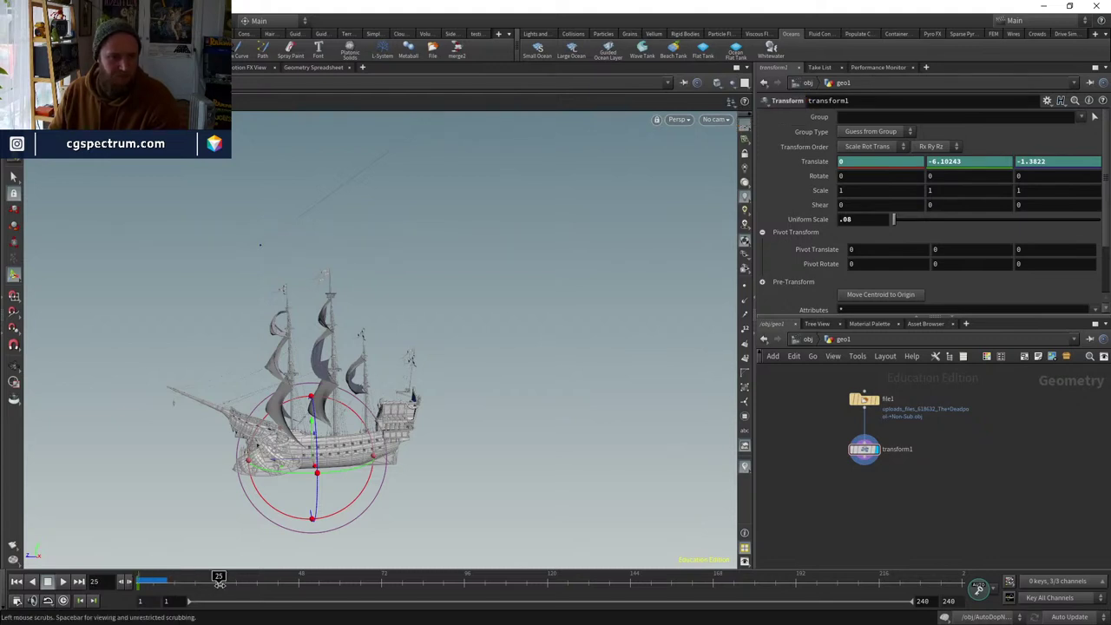
drag(312, 434, 434, 305)
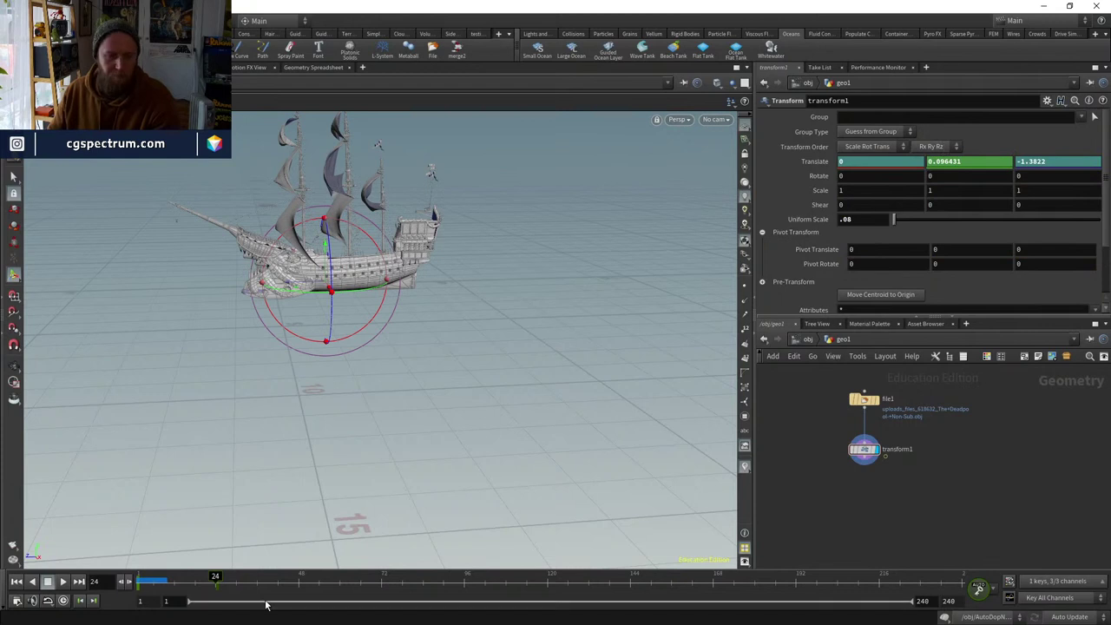
mouse_move(215, 577)
mouse_down()
mouse_move(139, 577)
mouse_move(215, 577)
mouse_up()
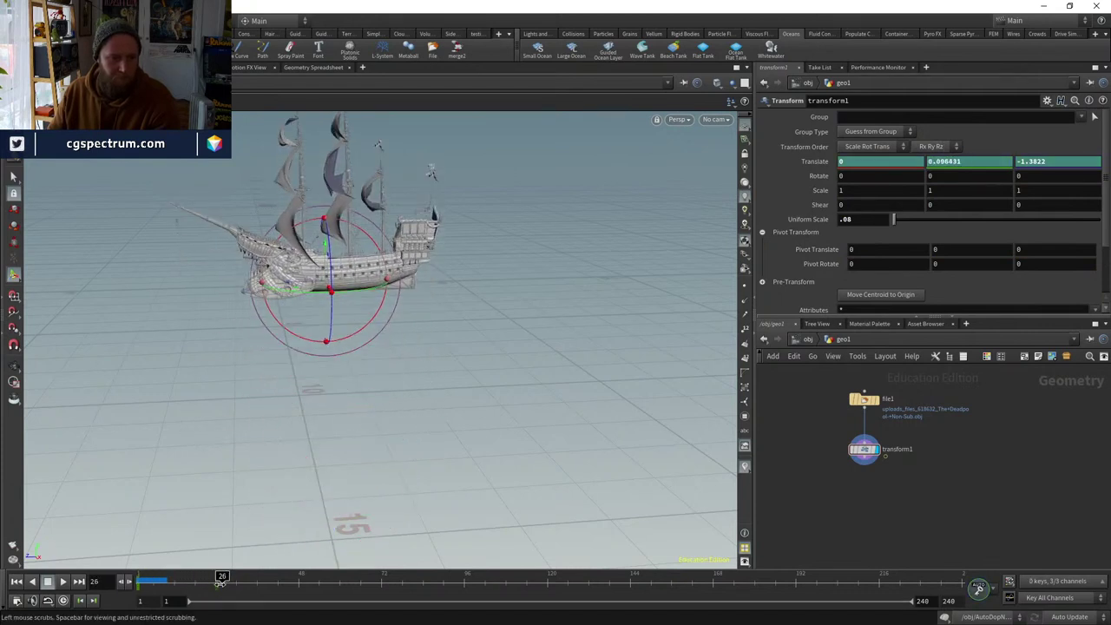
drag(305, 283, 295, 261)
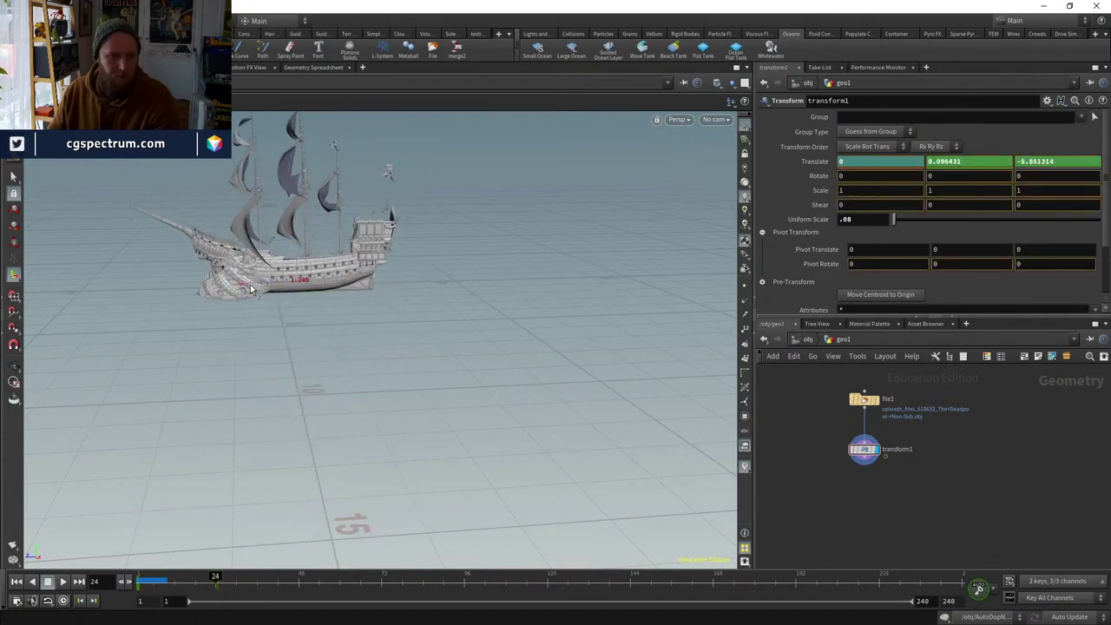
drag(216, 577, 161, 577)
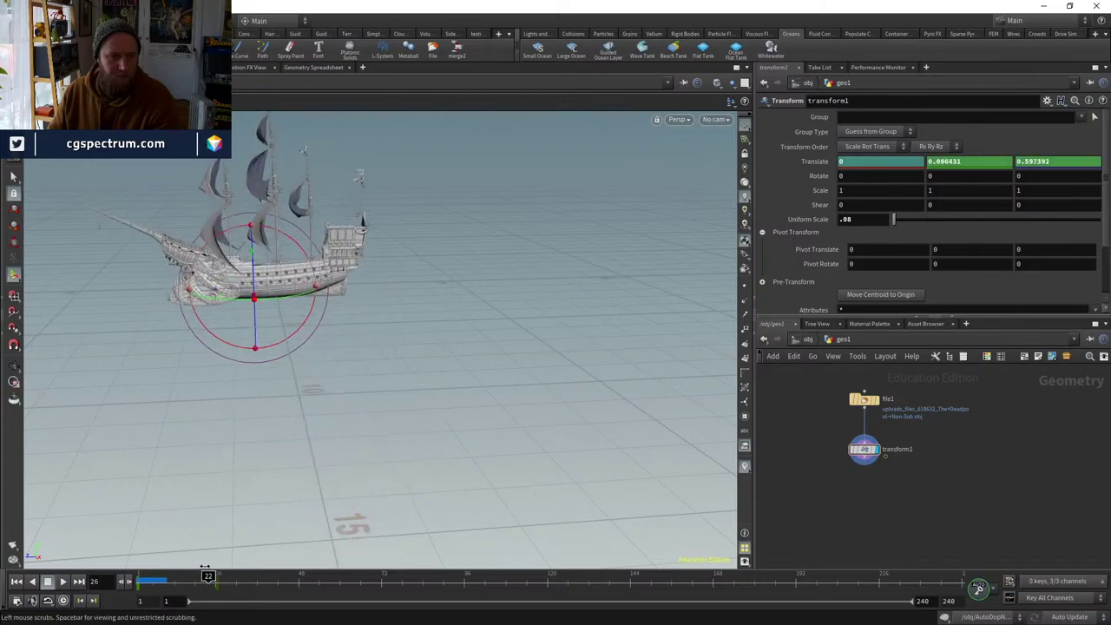
View the ship alongside the tank from the object level, then return inside geo1
click(808, 341)
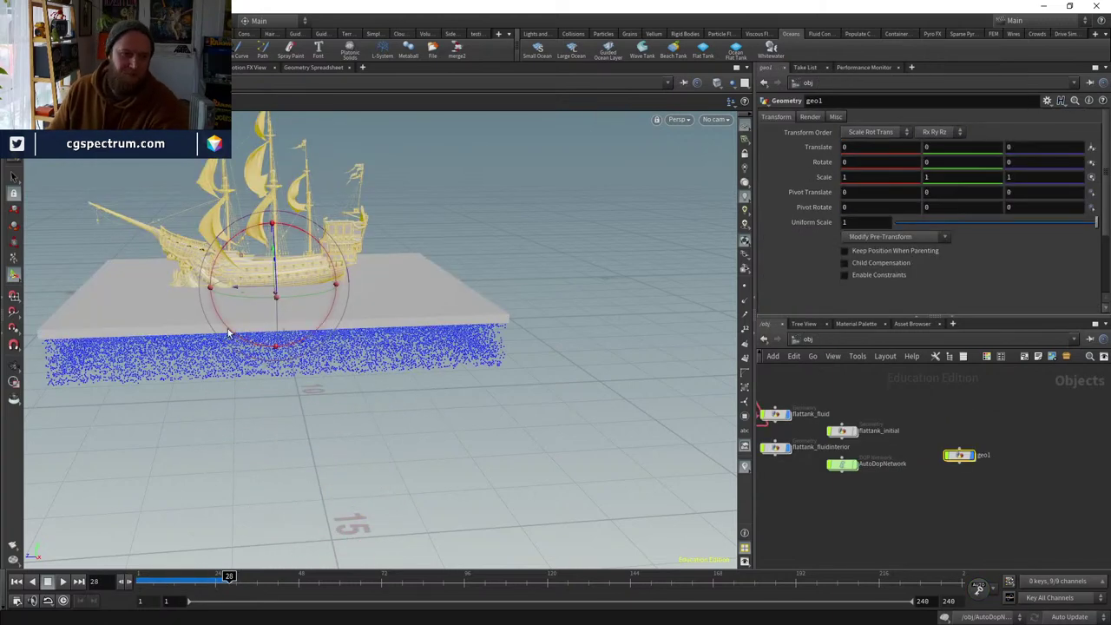
key(Escape)
drag(596, 411, 330, 260)
key(t)
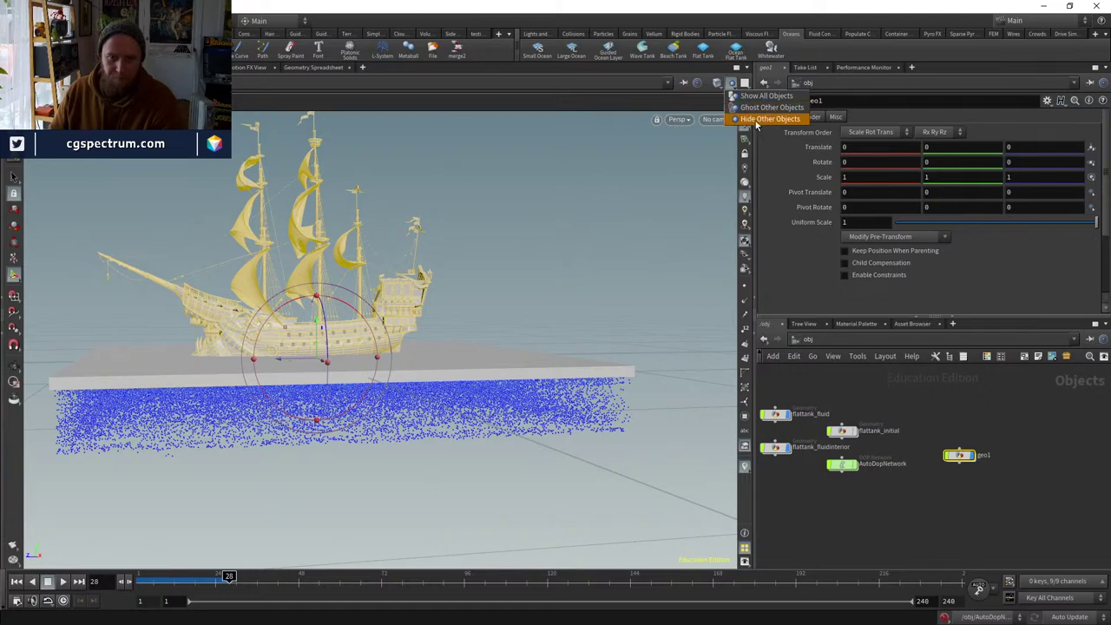
click(959, 457)
double_click(959, 458)
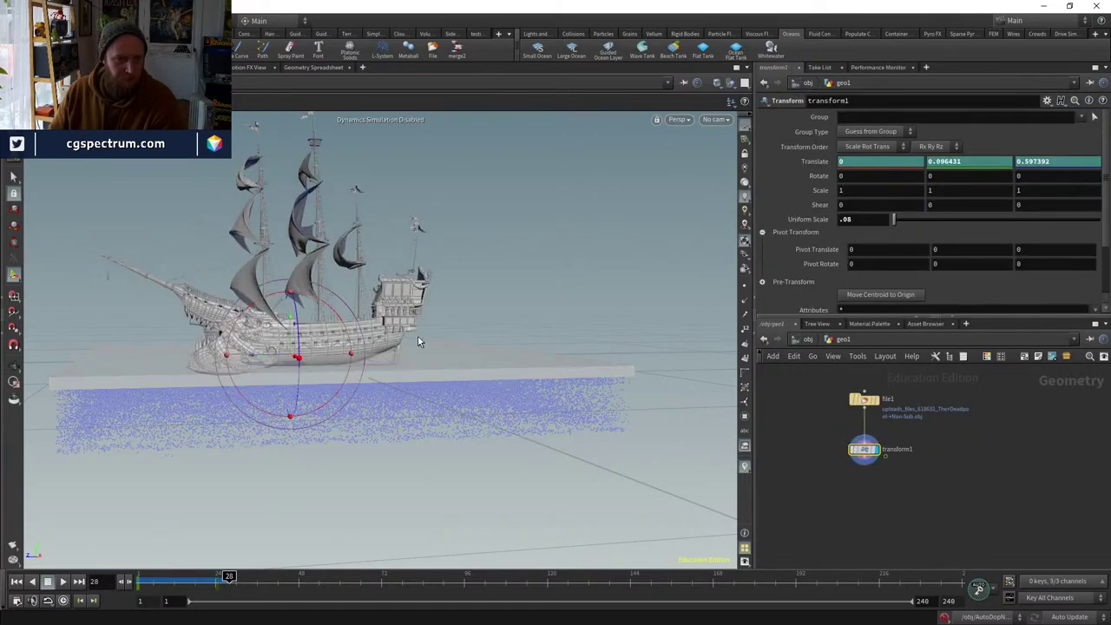
At frame 24, lower the ship slightly into the water and scrub from frame 1 to watch it rise
click(211, 577)
drag(211, 577, 216, 584)
alt+drag(259, 479, 292, 355)
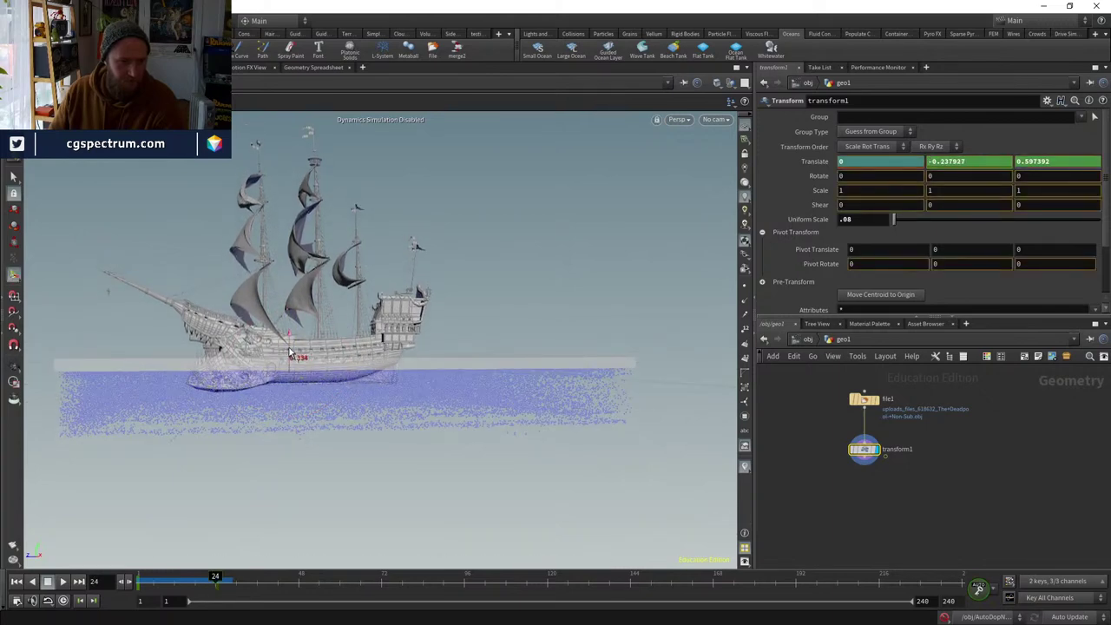
click(146, 582)
mouse_move(148, 586)
mouse_down()
mouse_move(263, 579)
mouse_move(232, 588)
mouse_up()
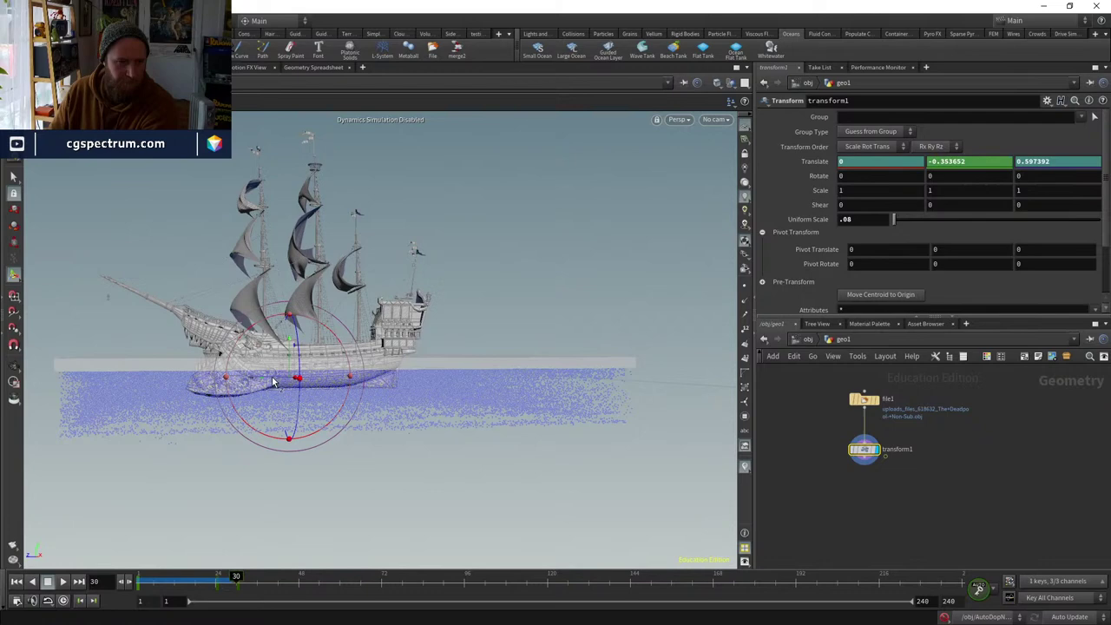
mouse_move(227, 580)
mouse_down()
mouse_move(217, 581)
mouse_move(263, 578)
mouse_move(144, 580)
mouse_up()
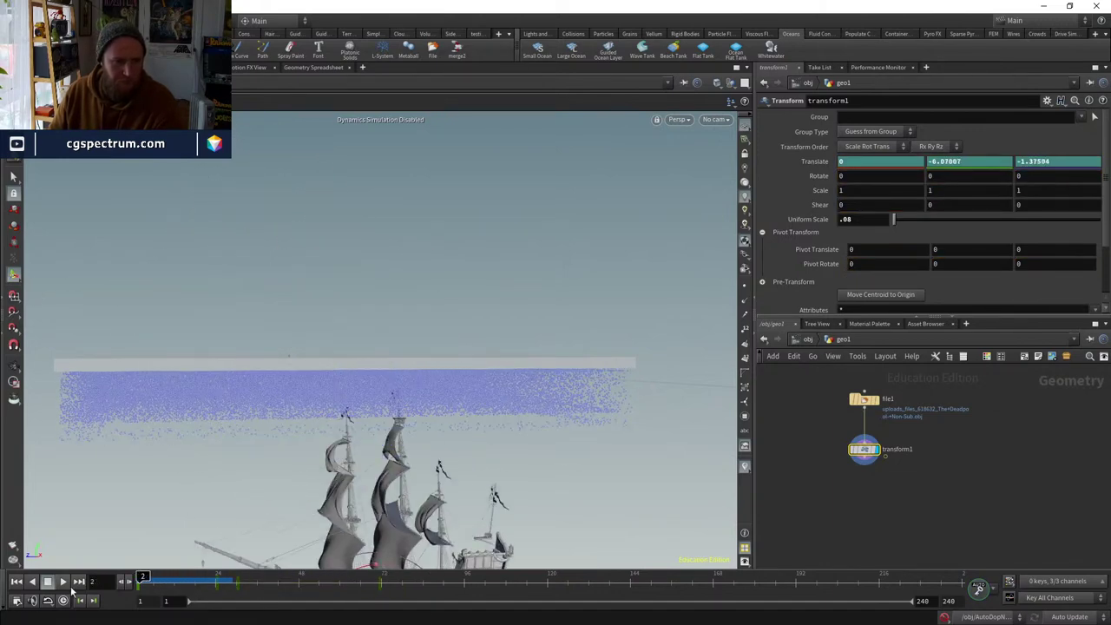
Play and scrub the animation from several angles to review the ship rising under the slab
click(64, 582)
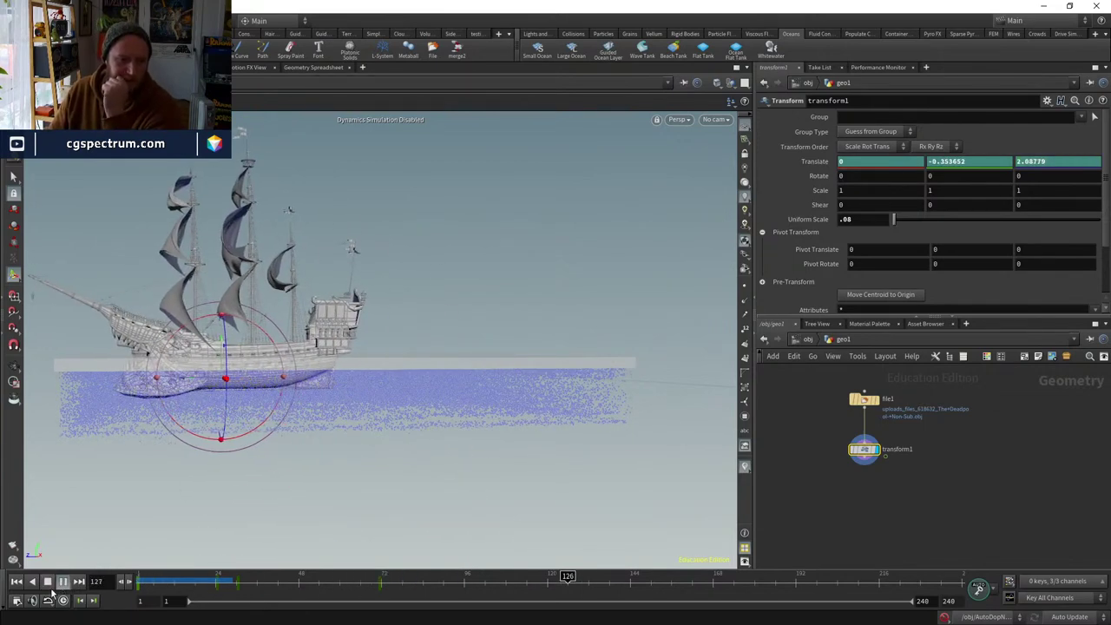
click(62, 581)
click(64, 582)
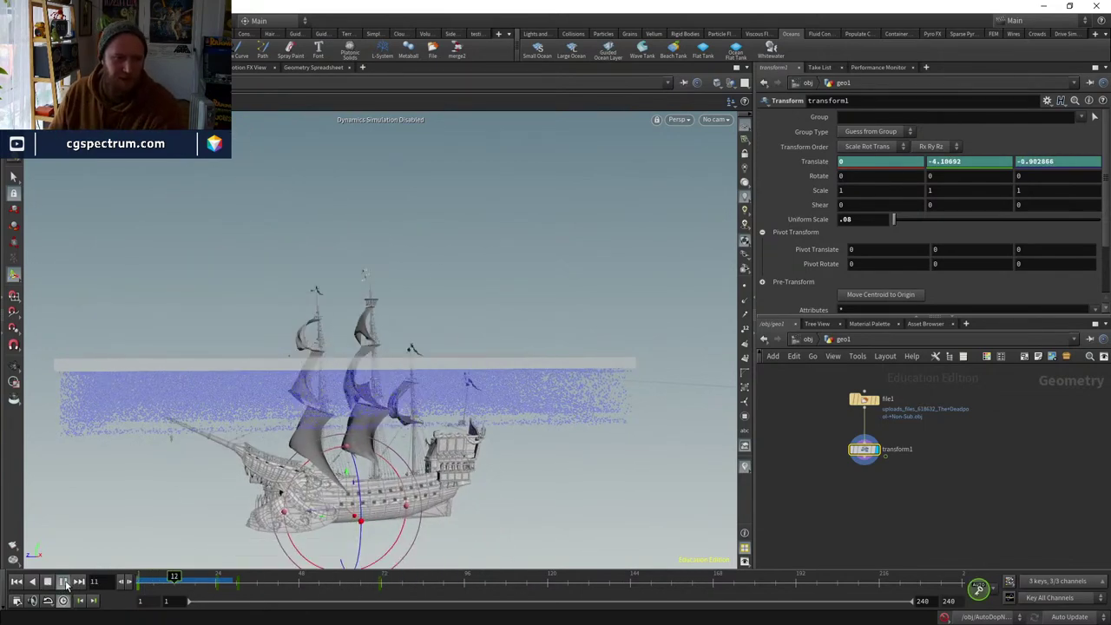
drag(386, 393, 389, 426)
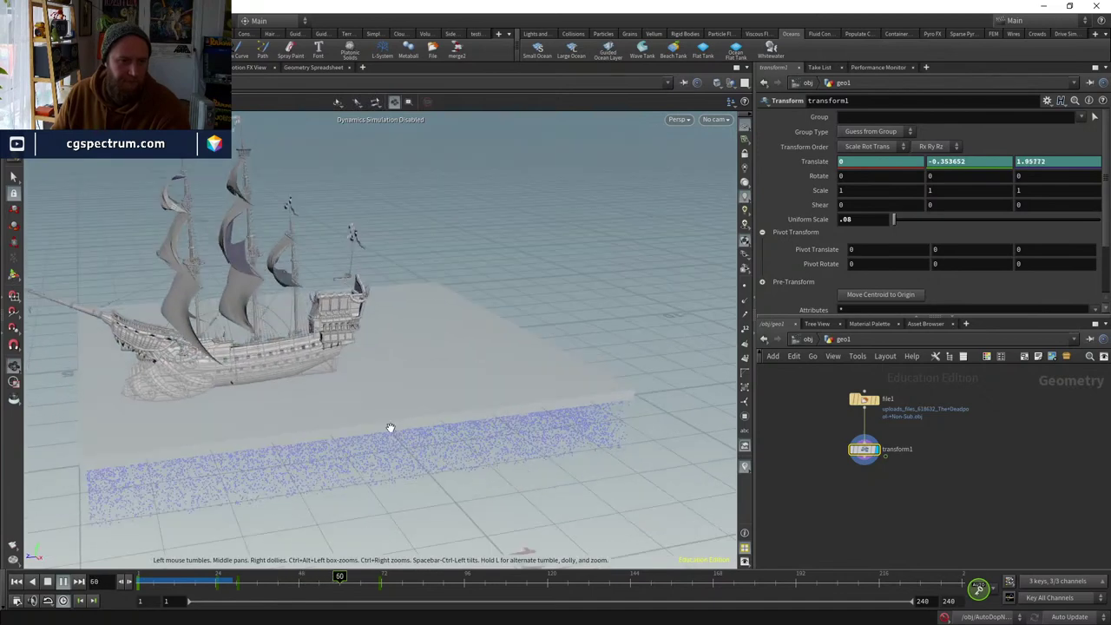
click(62, 581)
drag(101, 559, 539, 358)
key(Return)
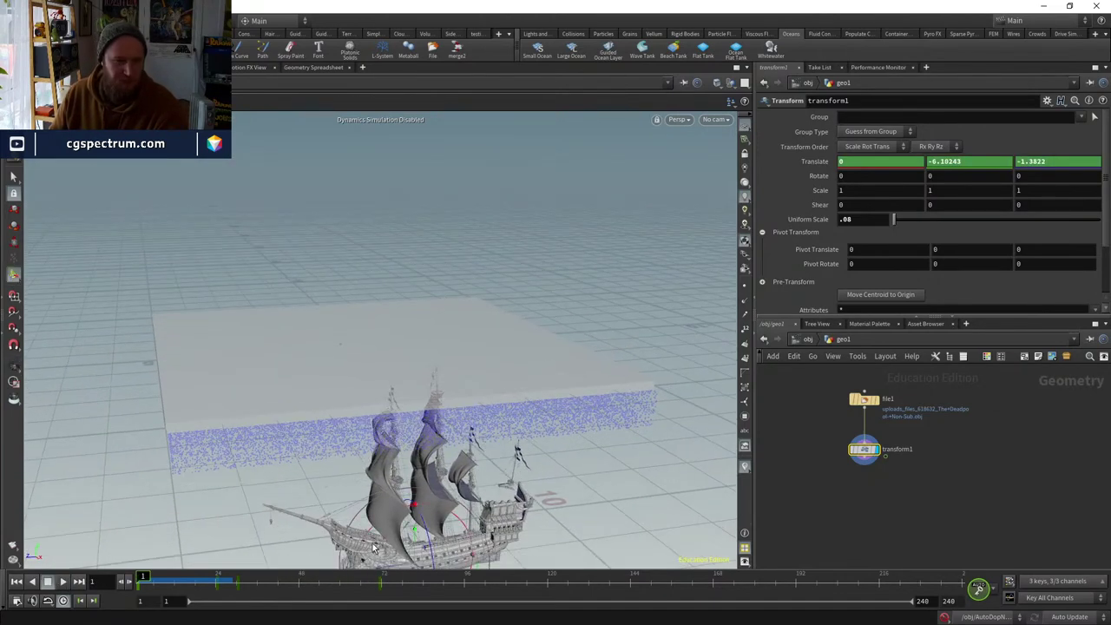
drag(142, 576, 112, 533)
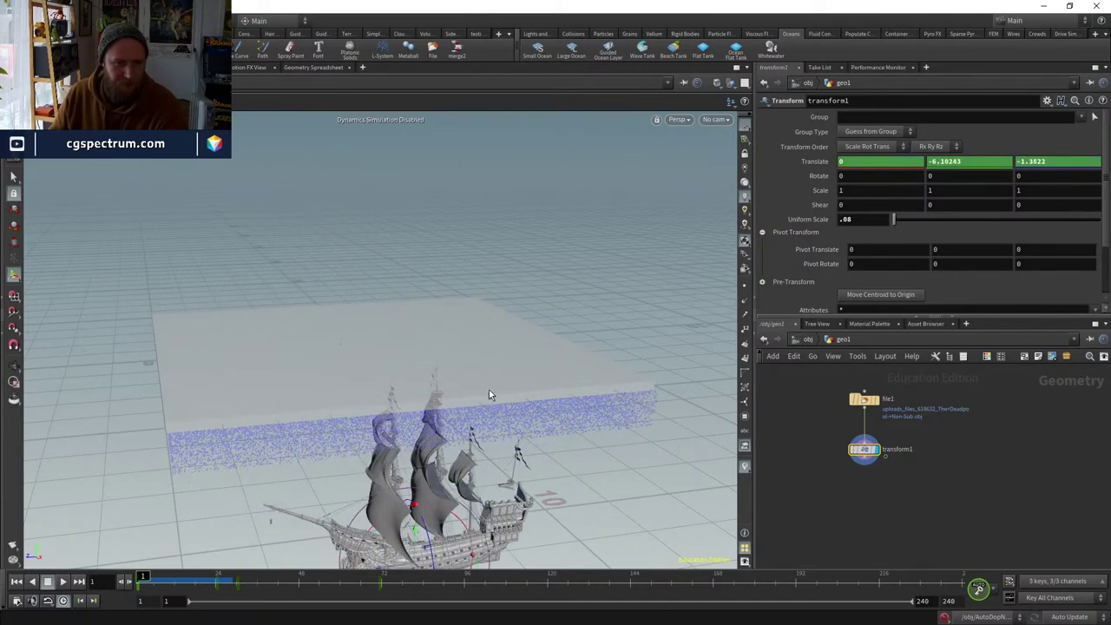
drag(488, 395, 486, 345)
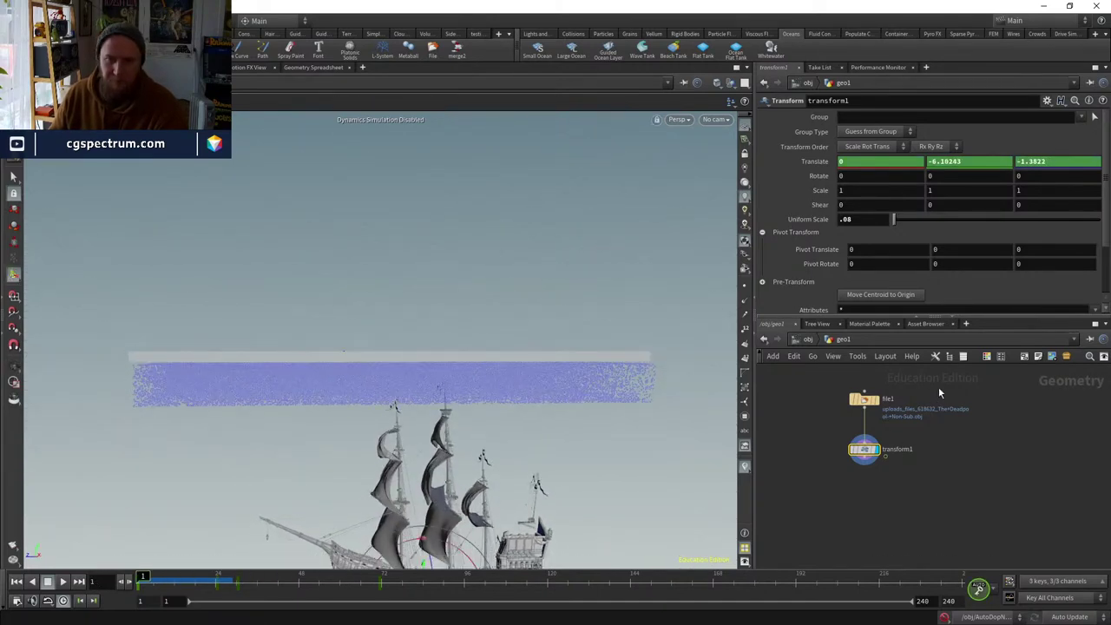
drag(704, 510, 876, 231)
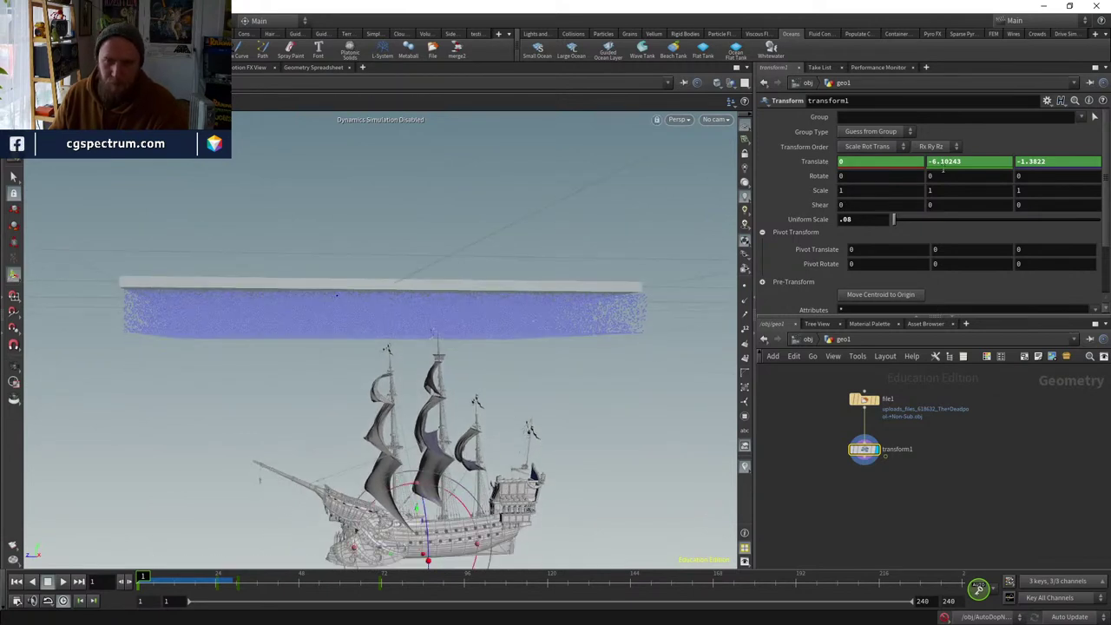
Lower transform1's Translate Y to -6.6024, then go up to /obj and deselect geo1
middle_drag(942, 170, 960, 163)
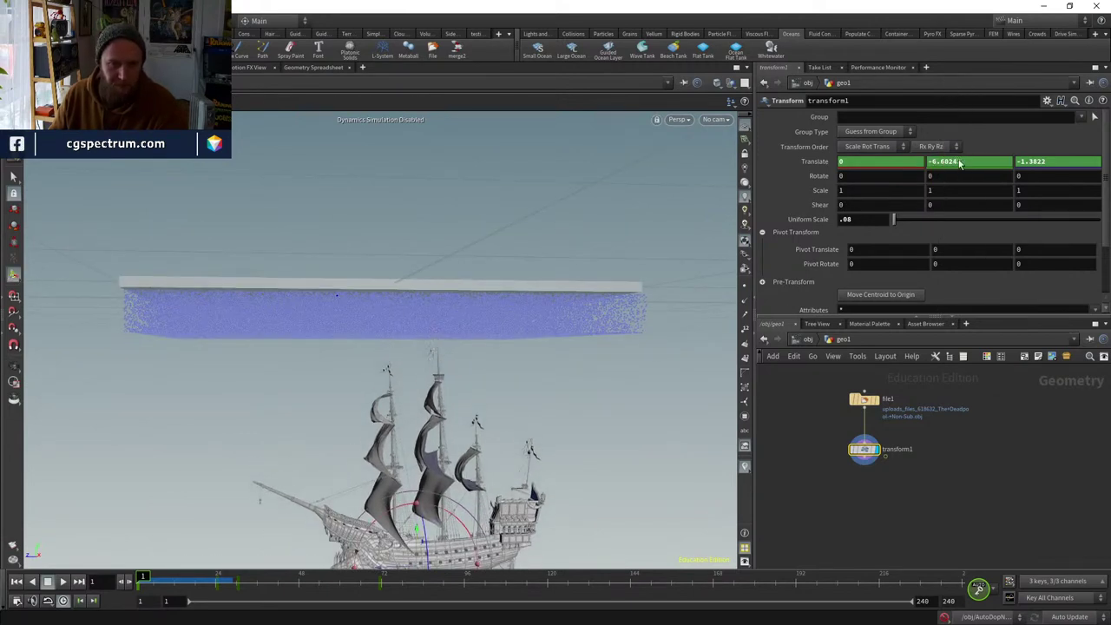
mouse_move(146, 579)
mouse_down()
mouse_move(198, 579)
mouse_move(141, 578)
mouse_up()
click(807, 339)
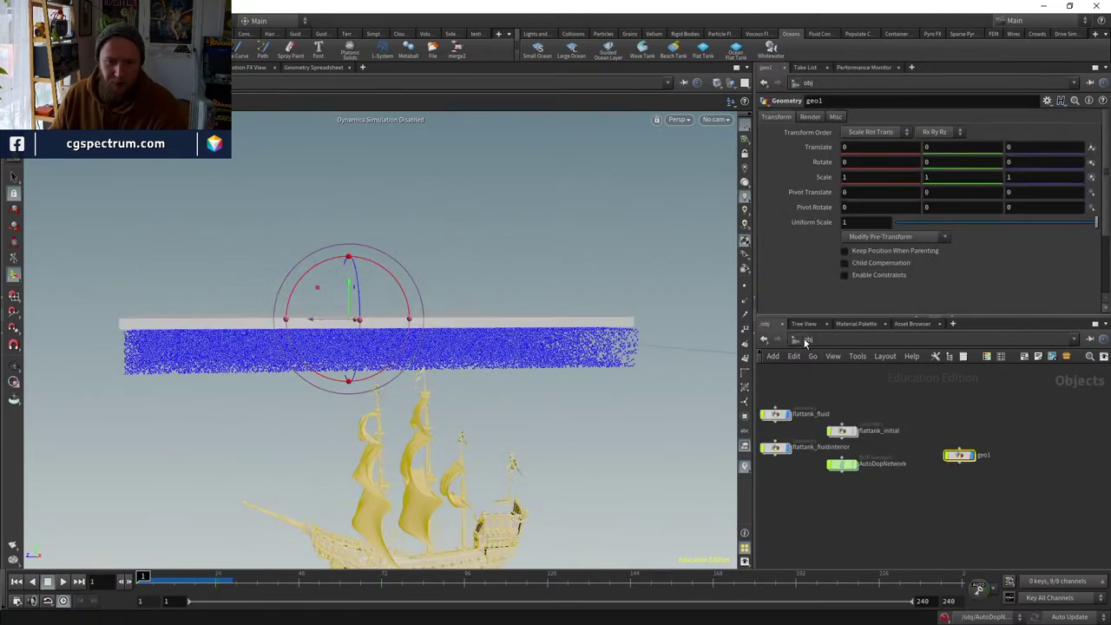
click(950, 391)
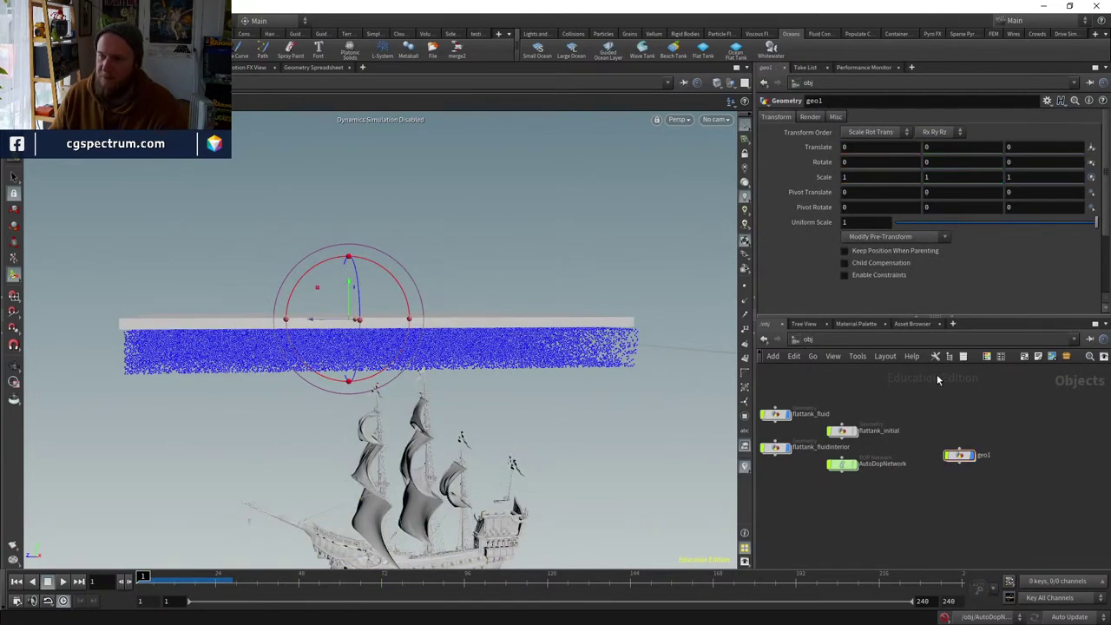
middle_drag(878, 470, 875, 485)
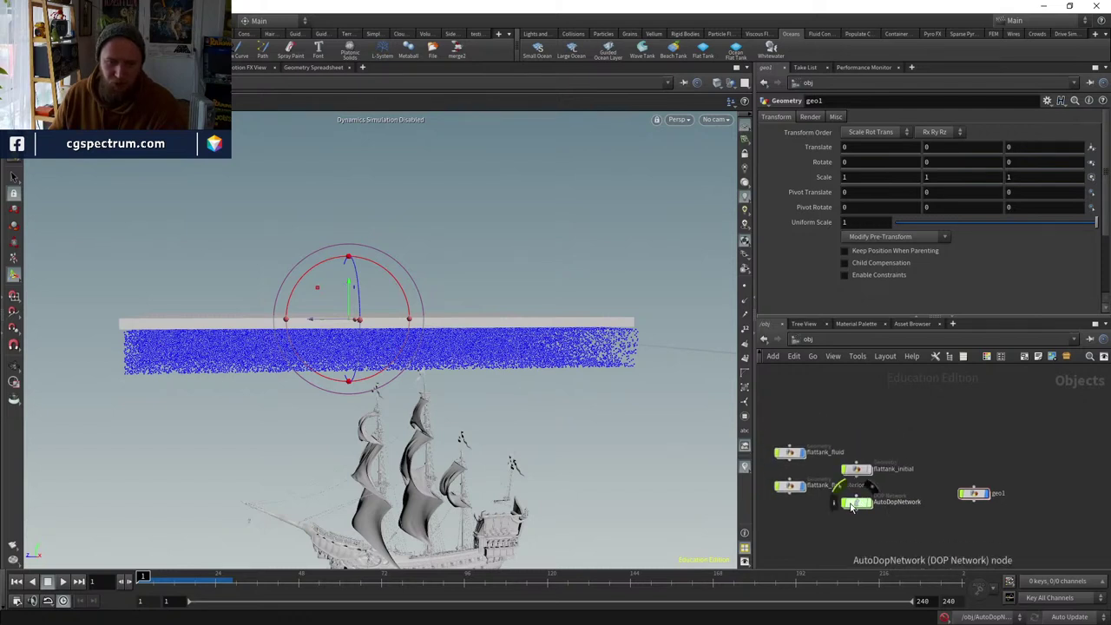
Inside geo1, add a Trail node fed by transform1, display it, and set it to Compute Velocity
double_click(971, 494)
key(Tab)
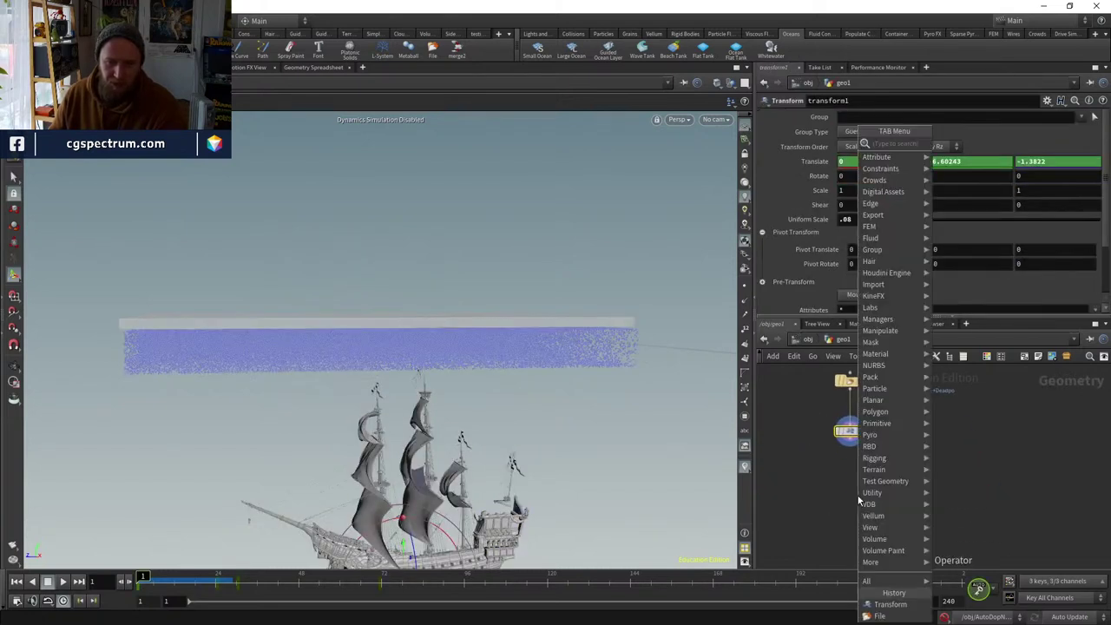
text(trail)
key(Return)
click(857, 495)
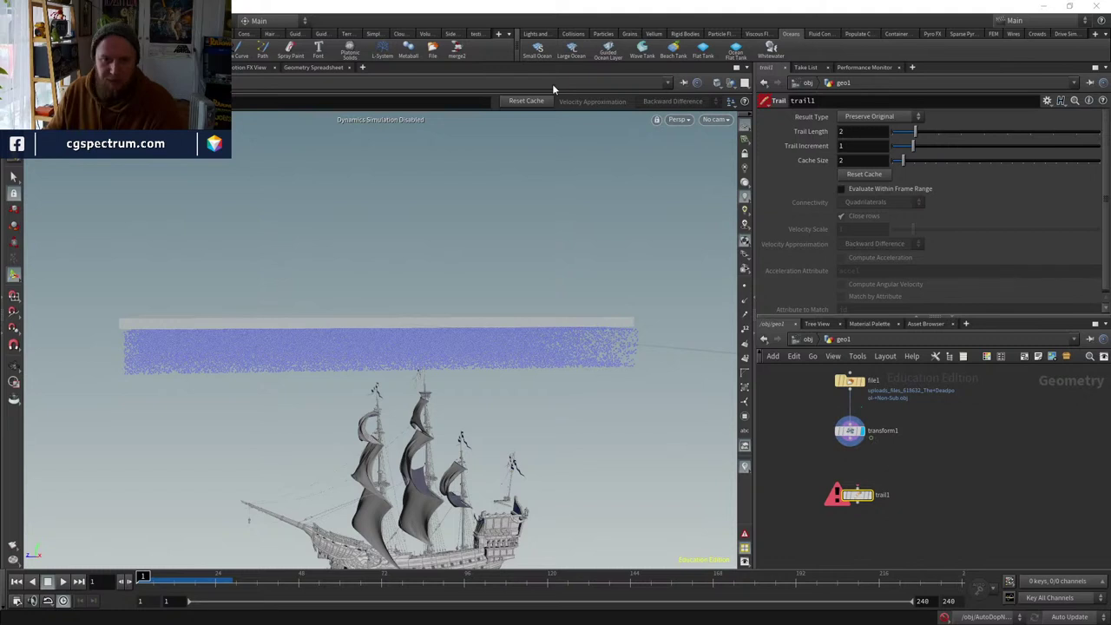
middle_click(849, 431)
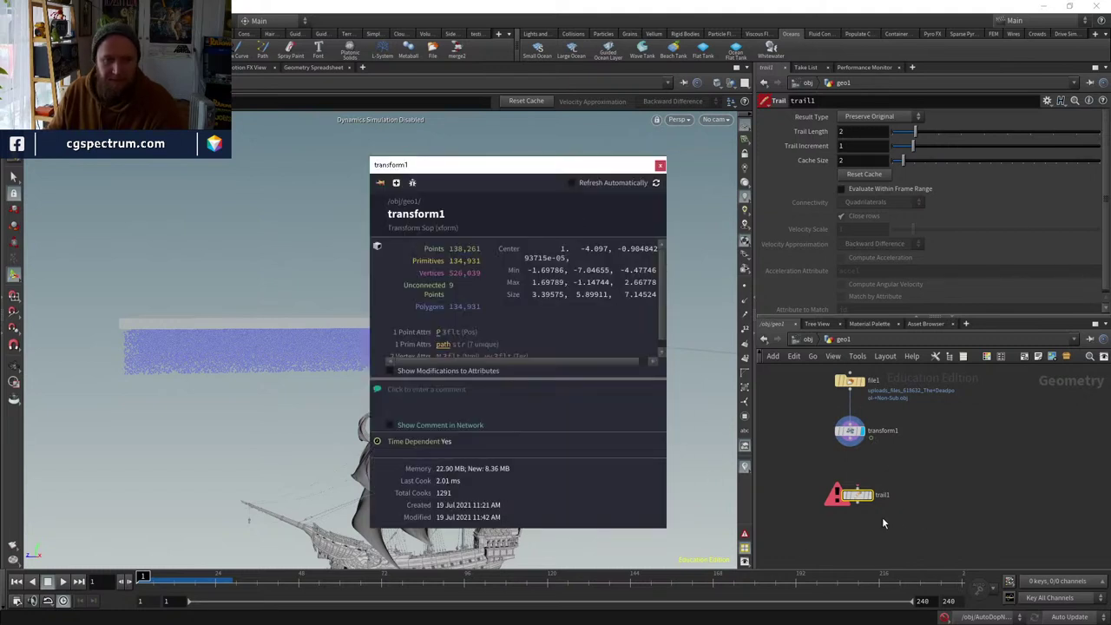
drag(849, 439, 857, 487)
click(870, 494)
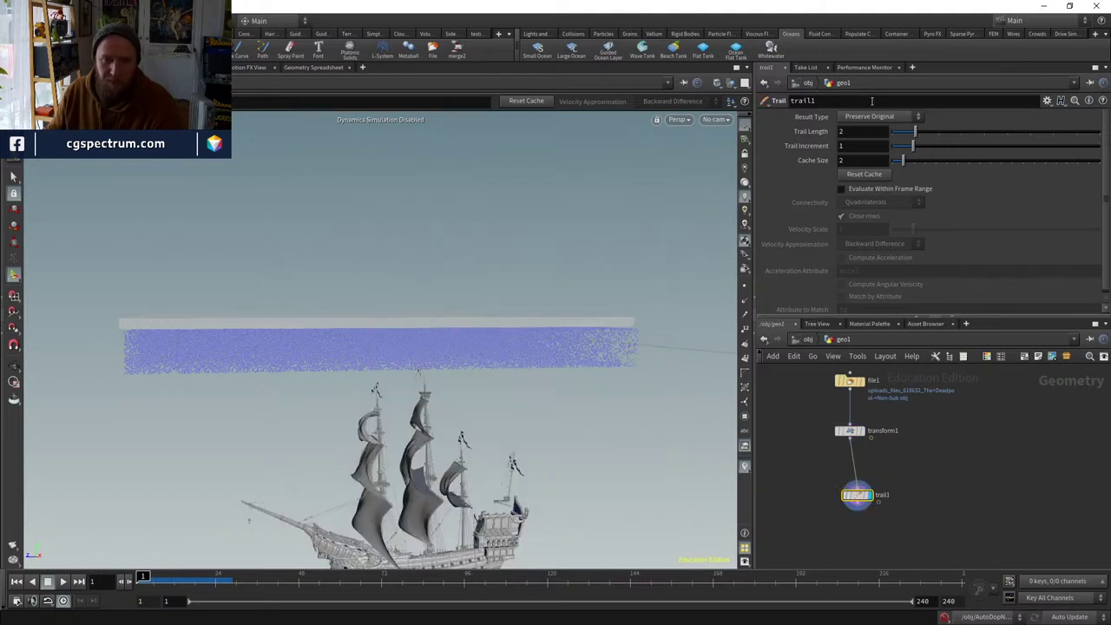
click(868, 163)
scroll(838, 434, up, 3)
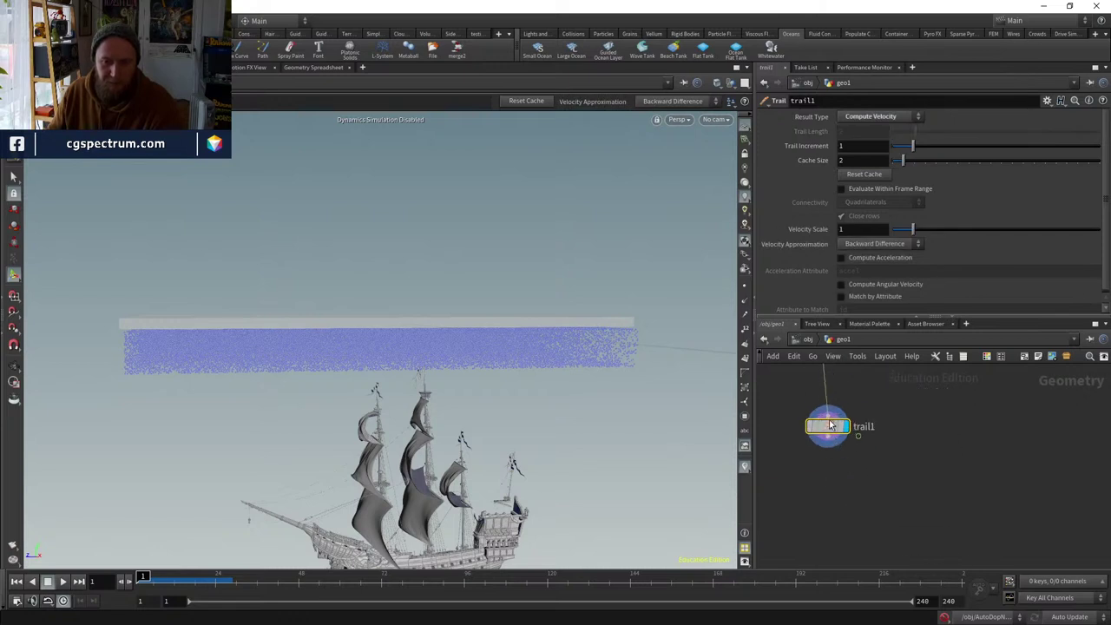
scroll(831, 404, down, 2)
Add a scene Marker visualizer showing the v attribute in Vector style
click(744, 466)
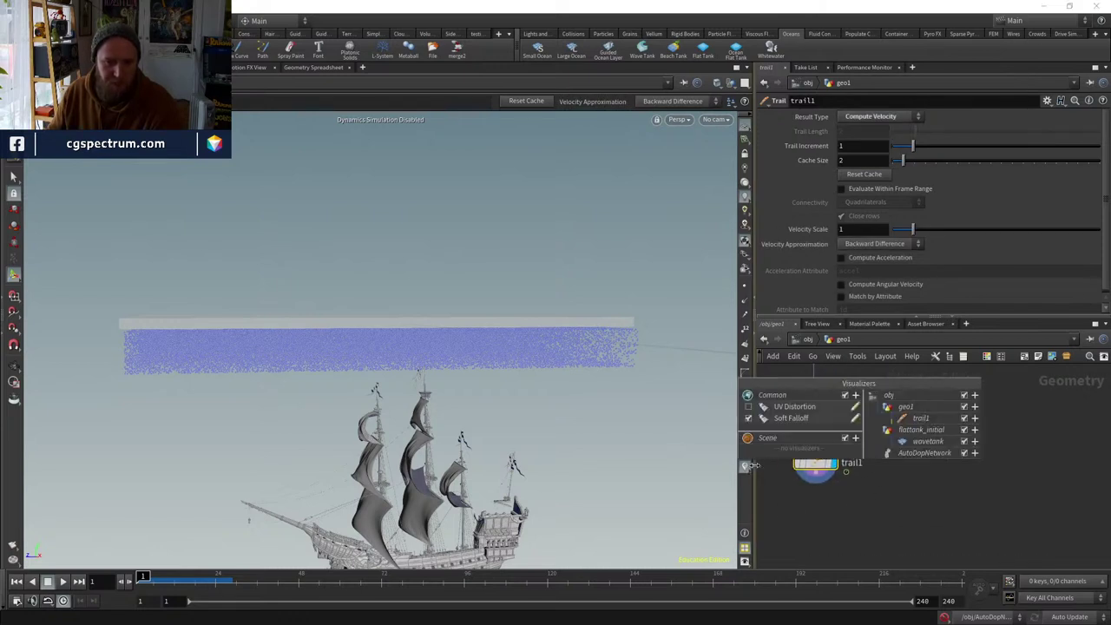
click(857, 438)
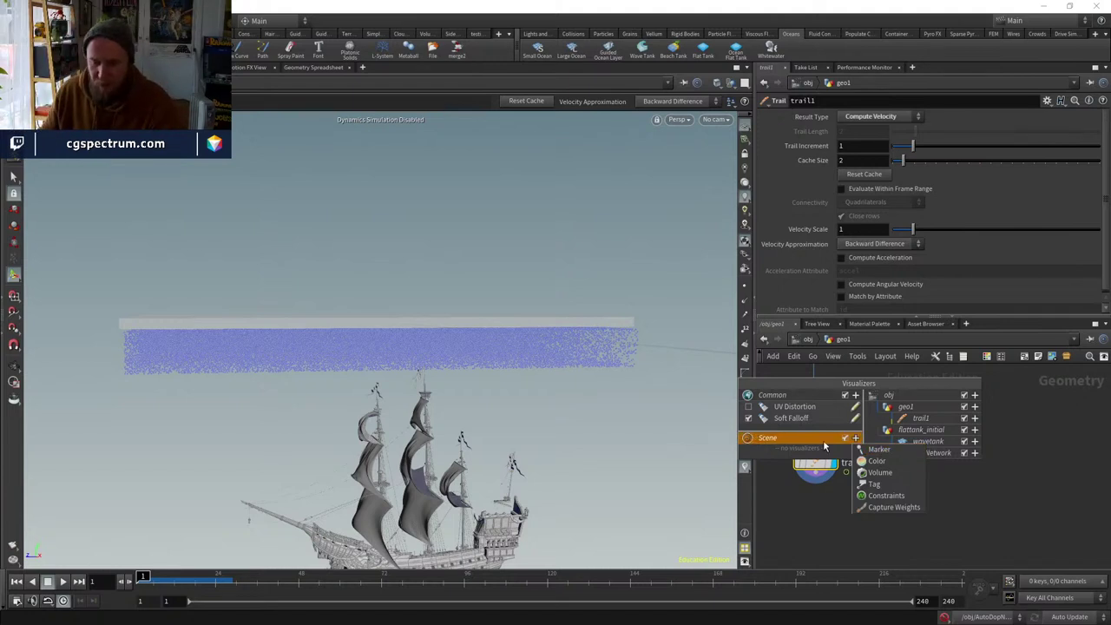
click(879, 450)
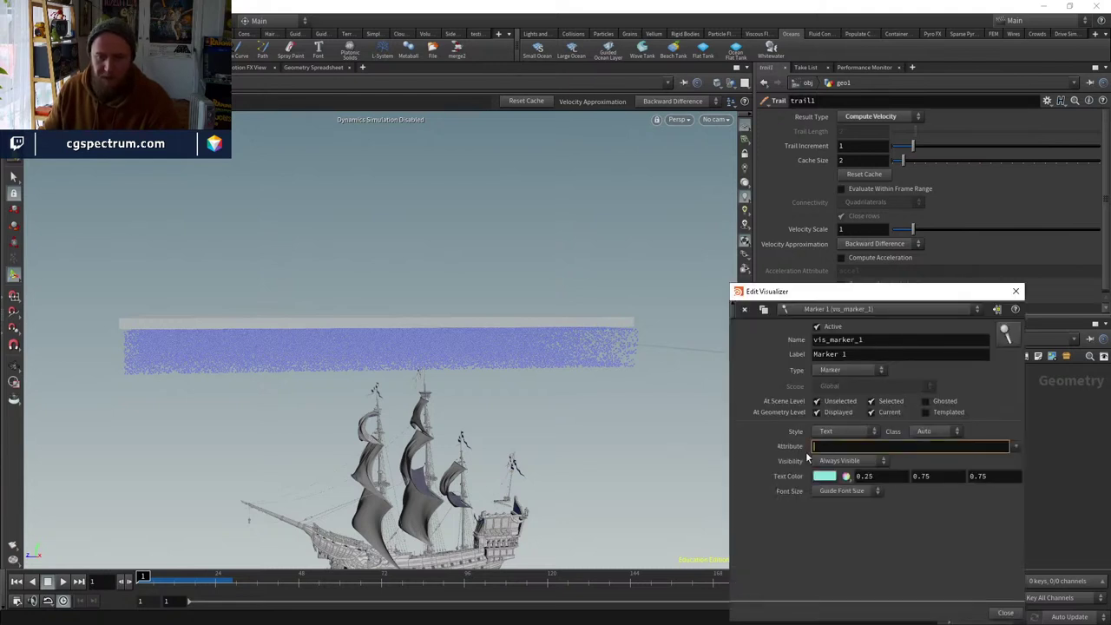
click(845, 432)
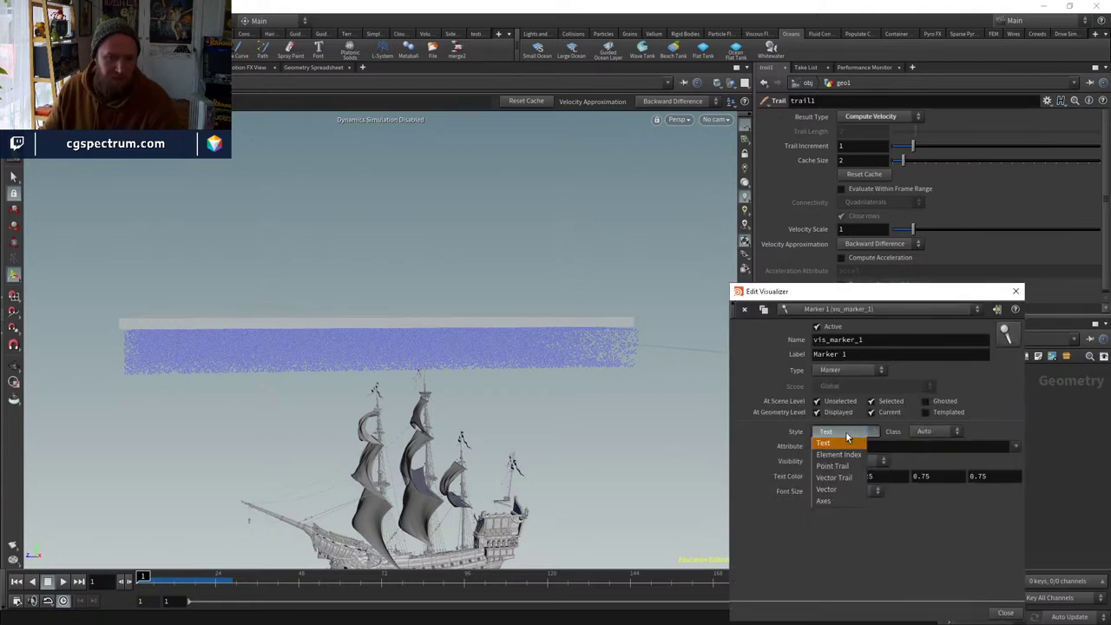
click(829, 490)
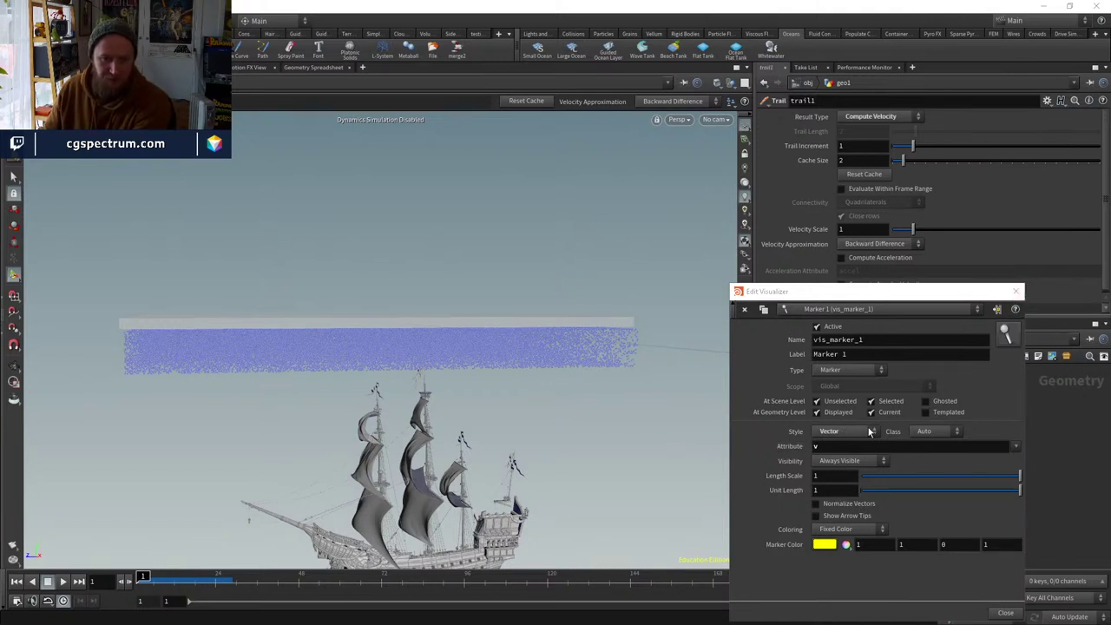
click(1015, 292)
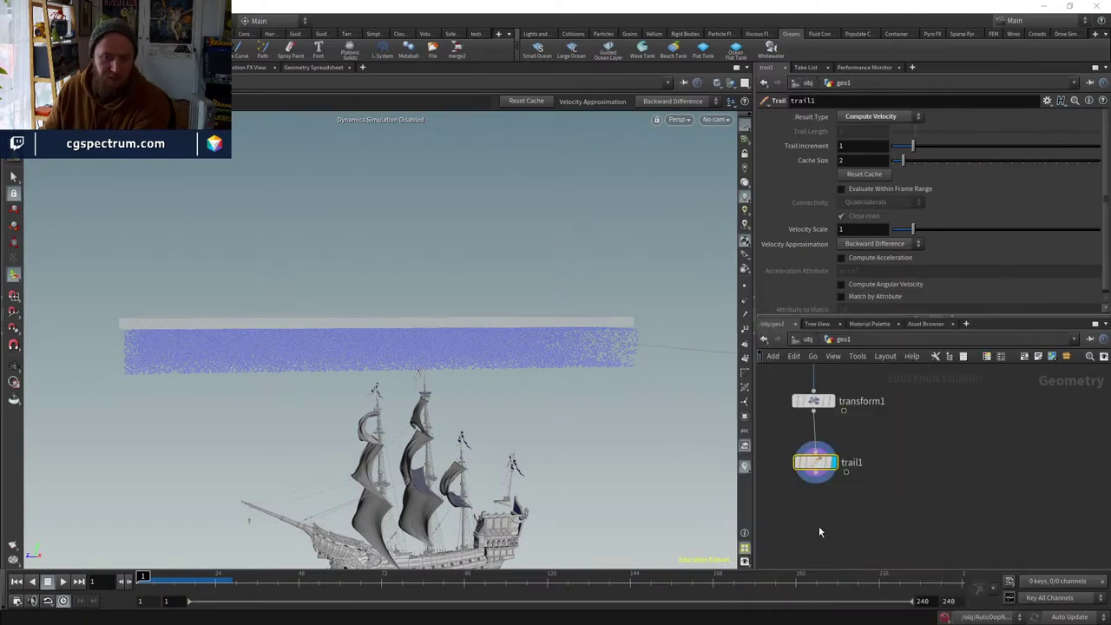
Enable the simulation and add an OUT_GEO null after trail1
drag(200, 586, 43, 520)
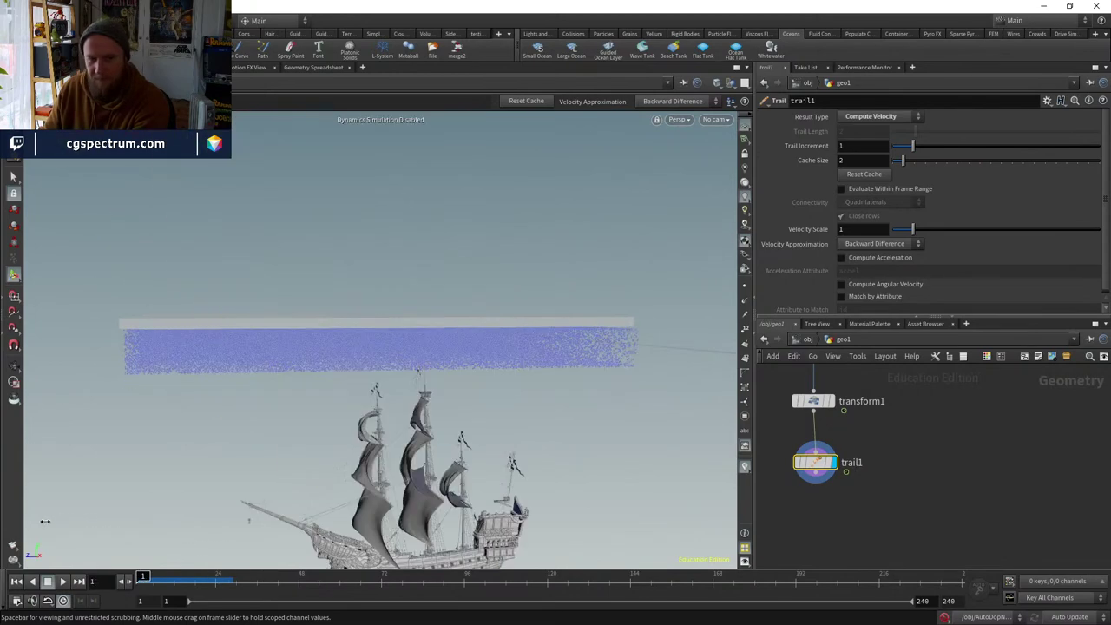
click(945, 617)
key(Tab)
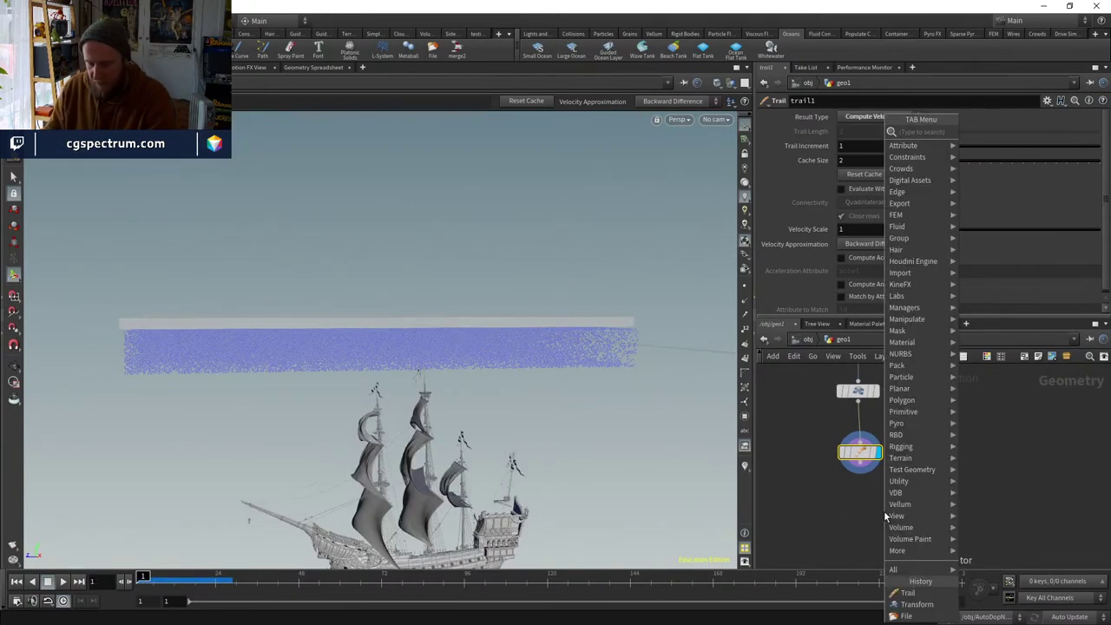
text(null)
key(Return)
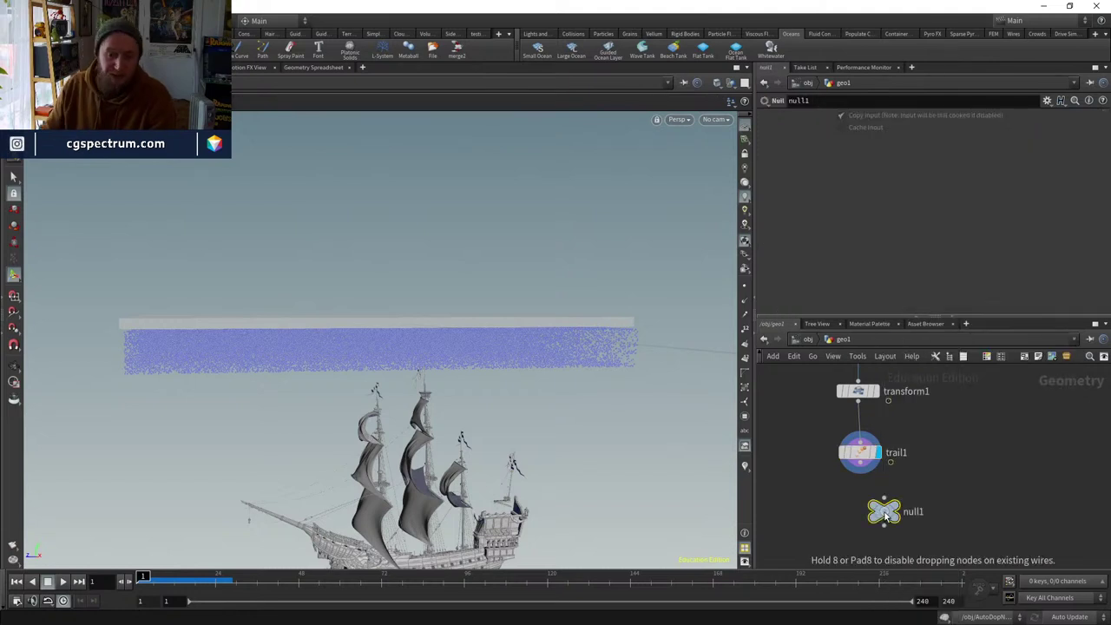
click(863, 515)
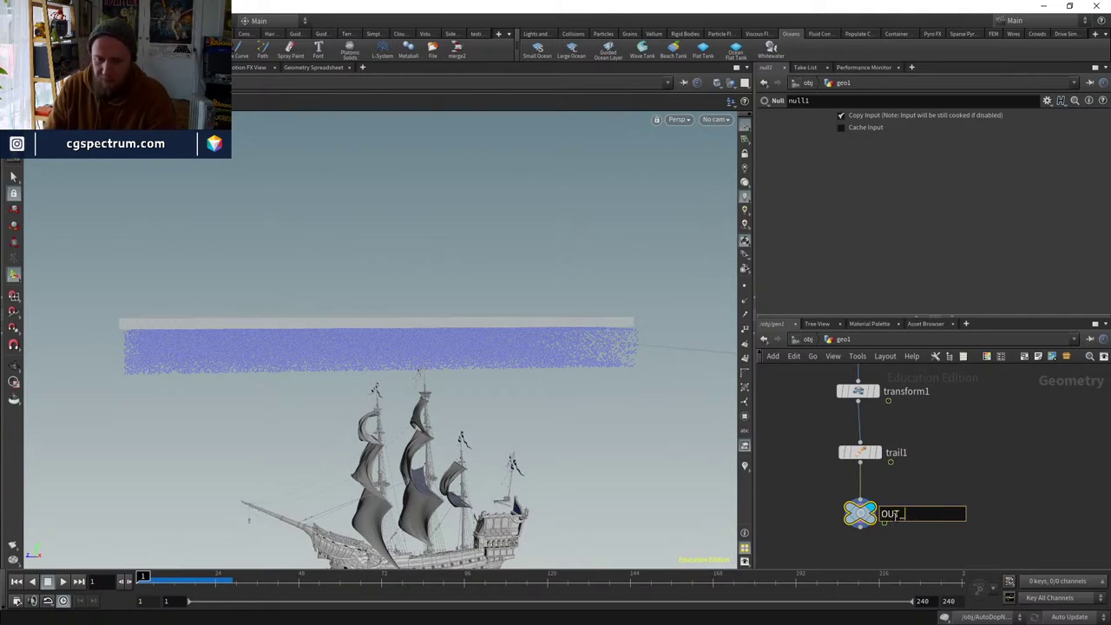
text(OUT_GEO)
key(Return)
middle_drag(860, 578, 859, 513)
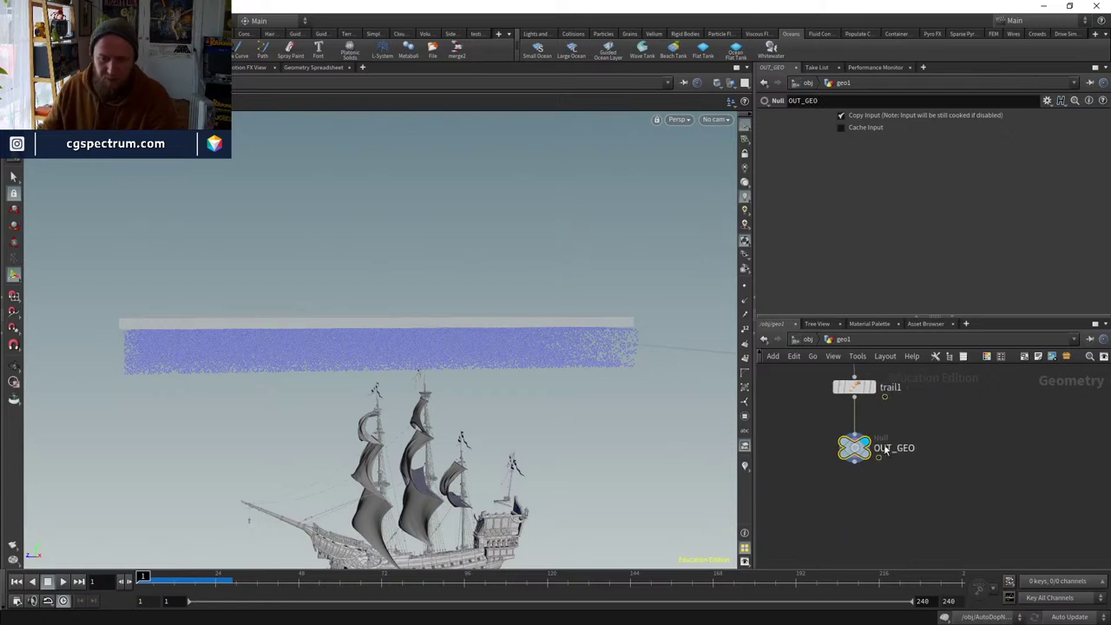
Add a VDB from Polygons node under OUT_GEO with 0.05 voxel size, renamed vdbfrompolygons_1
key(Tab)
text(vd)
key(Down)
key(Down)
key(Down)
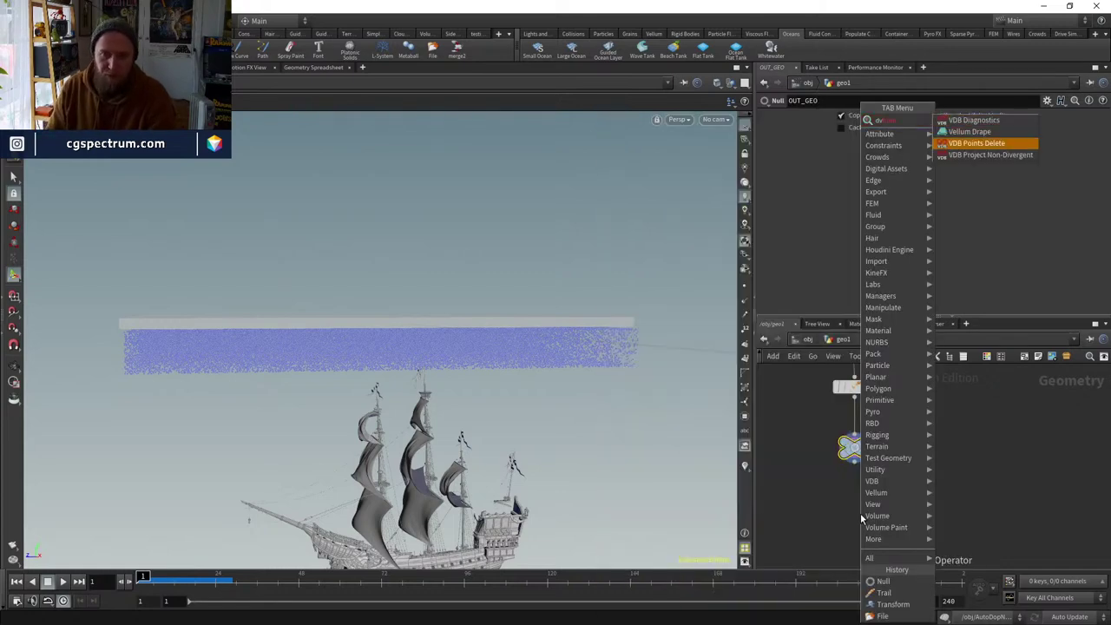
key(Up)
text(vdb)
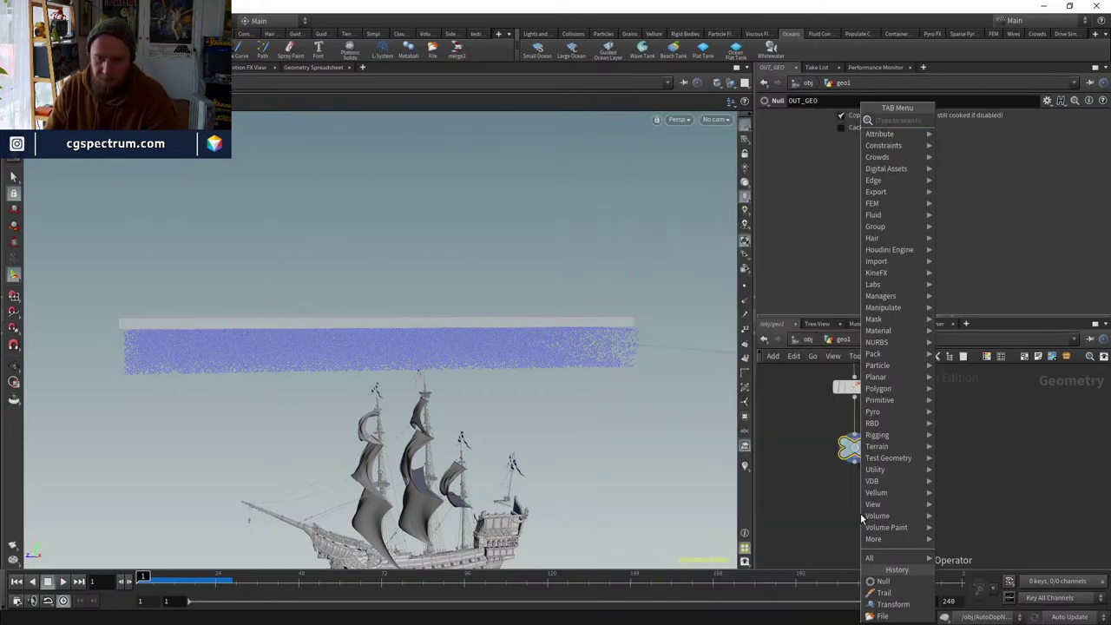
text( f)
key(Down)
key(Down)
key(Down)
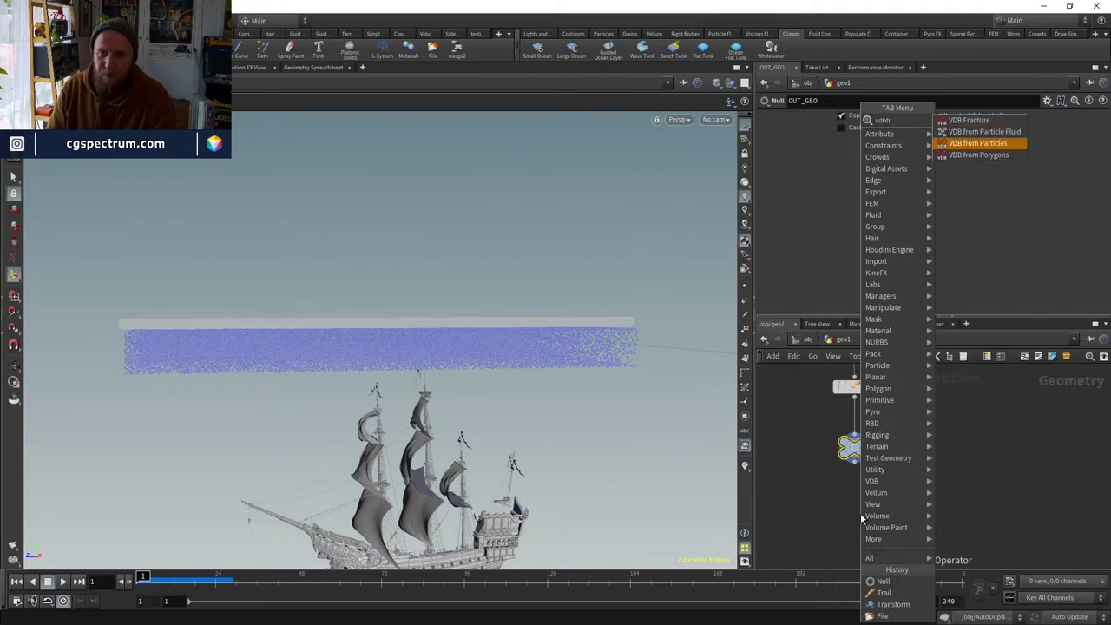
key(Return)
click(860, 513)
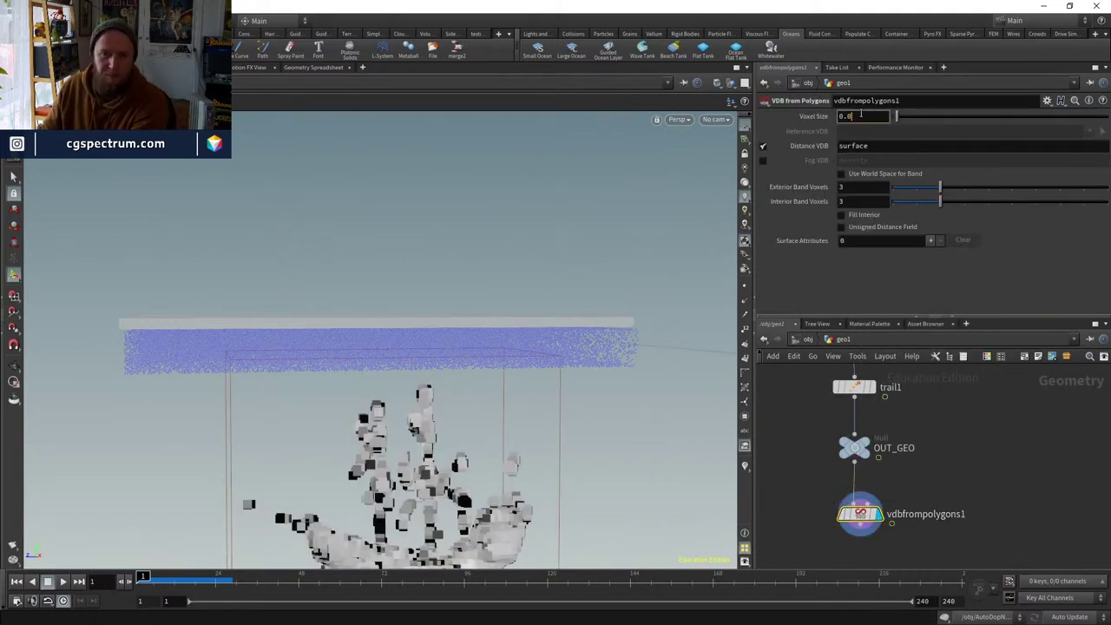
key(Return)
double_click(920, 513)
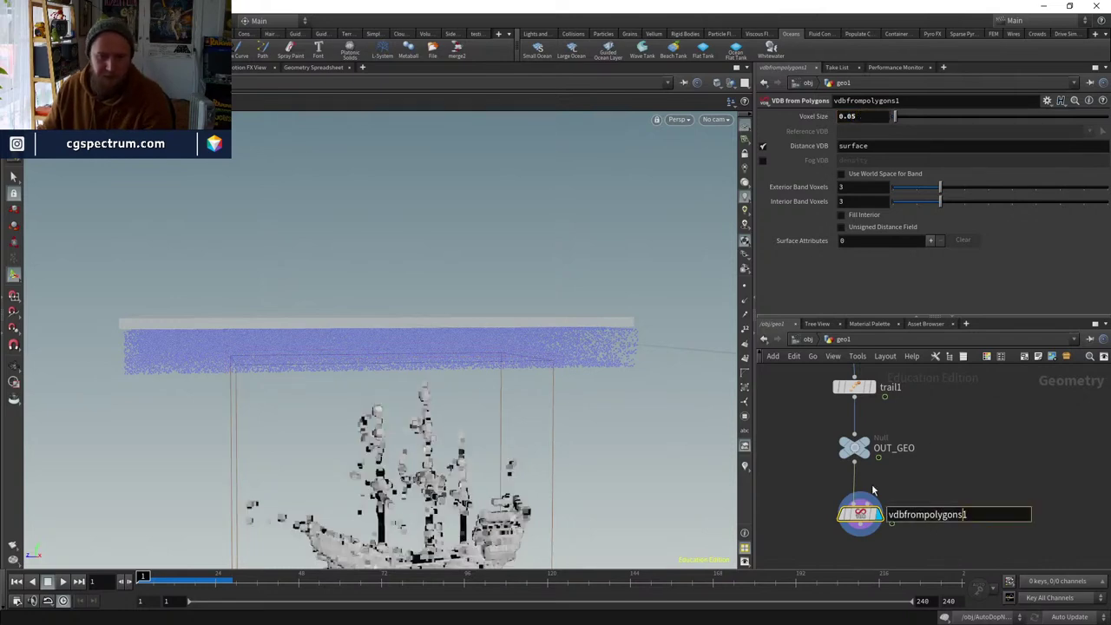
text(_)
key(Return)
Add a Null named OUT_VDB below the VDB node, then go up to /obj
drag(501, 394, 463, 399)
middle_drag(884, 568, 881, 525)
key(Tab)
text(null)
key(Return)
click(881, 525)
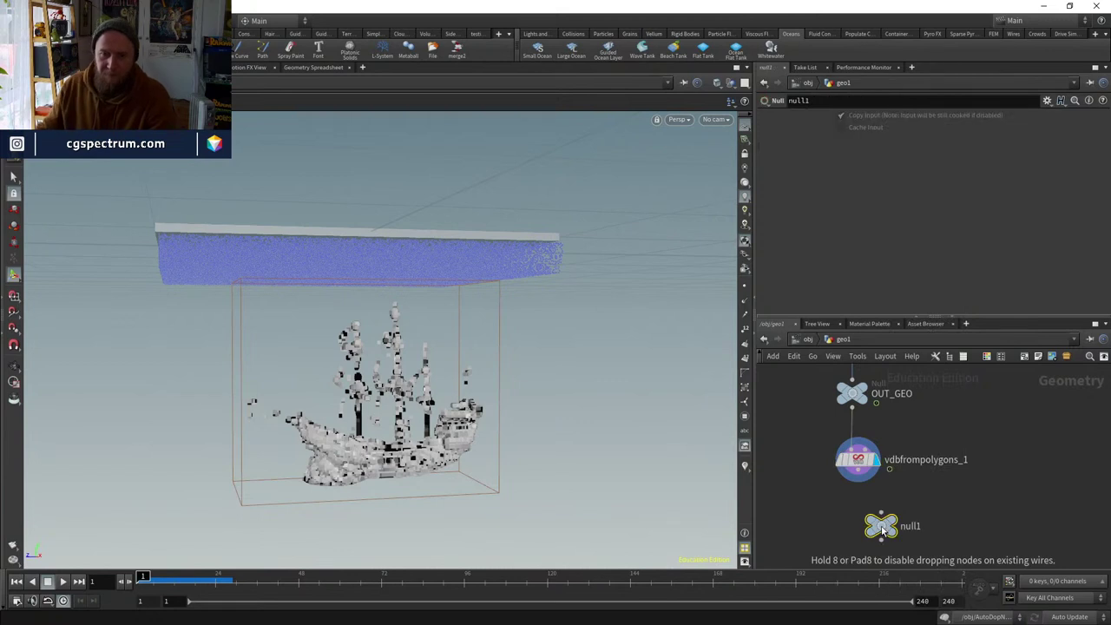
drag(880, 525, 854, 524)
double_click(877, 522)
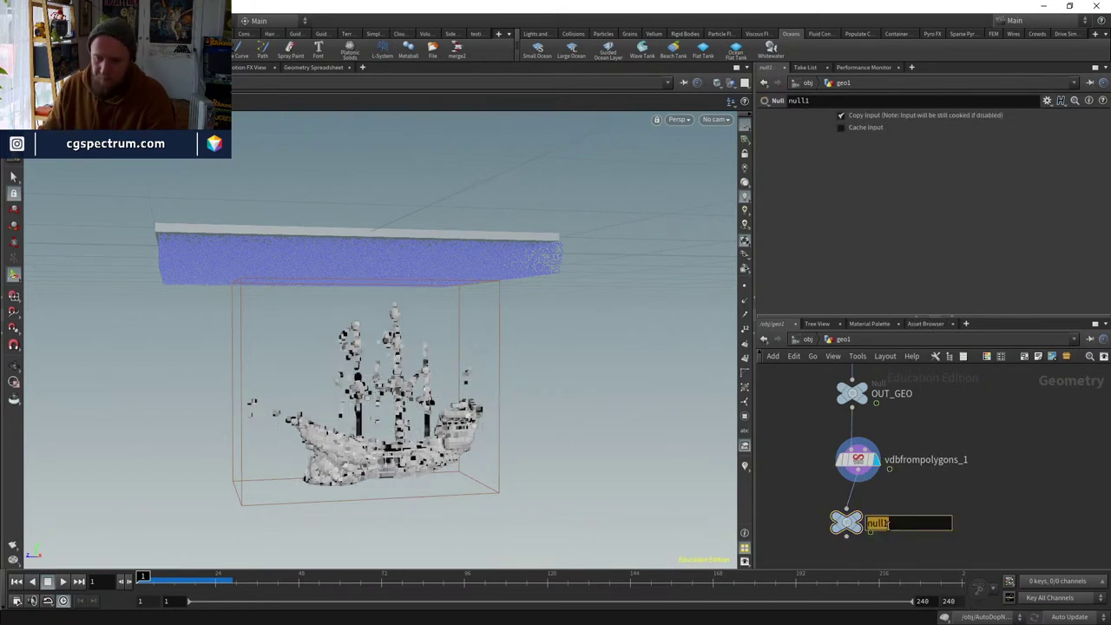
text(OUT_VDB)
key(Return)
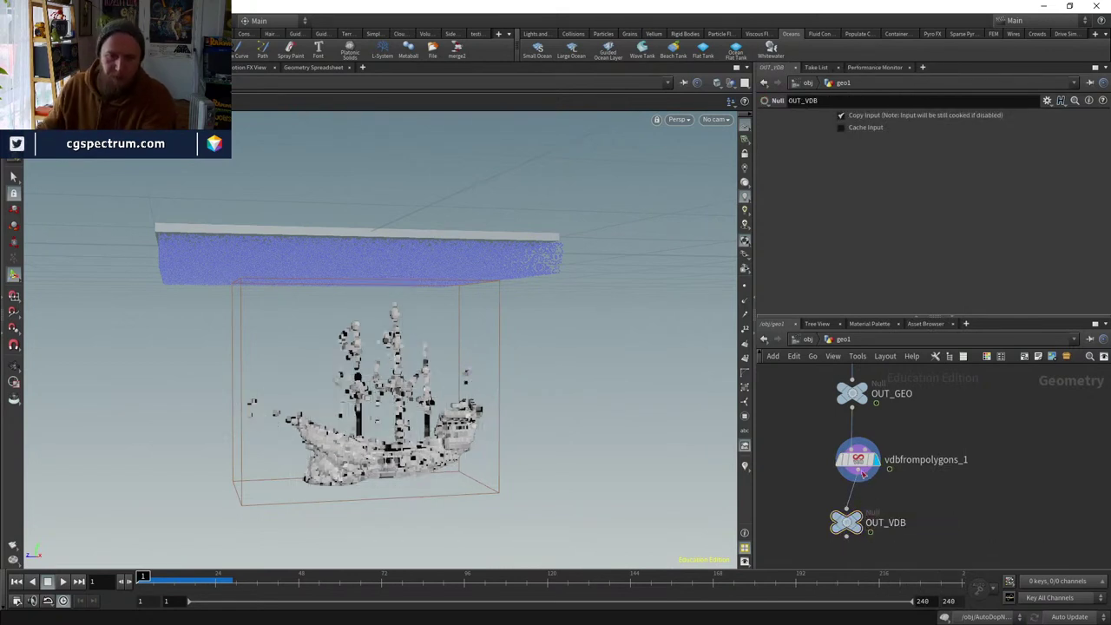
click(808, 339)
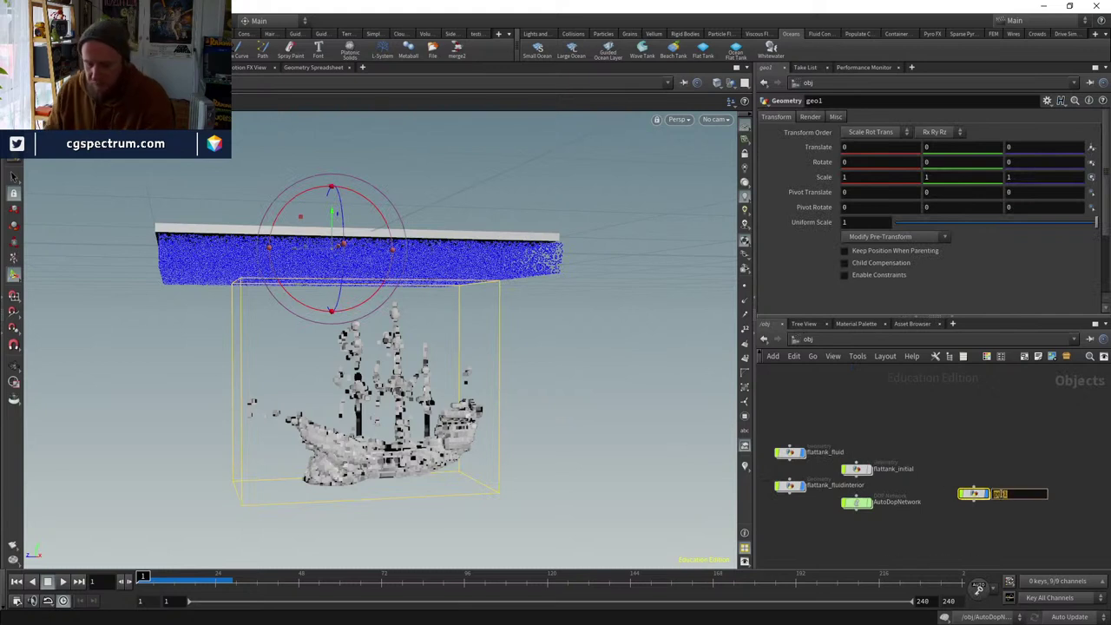
Inside AutoDopNetwork, add a Static Object wired into merge1
click(857, 503)
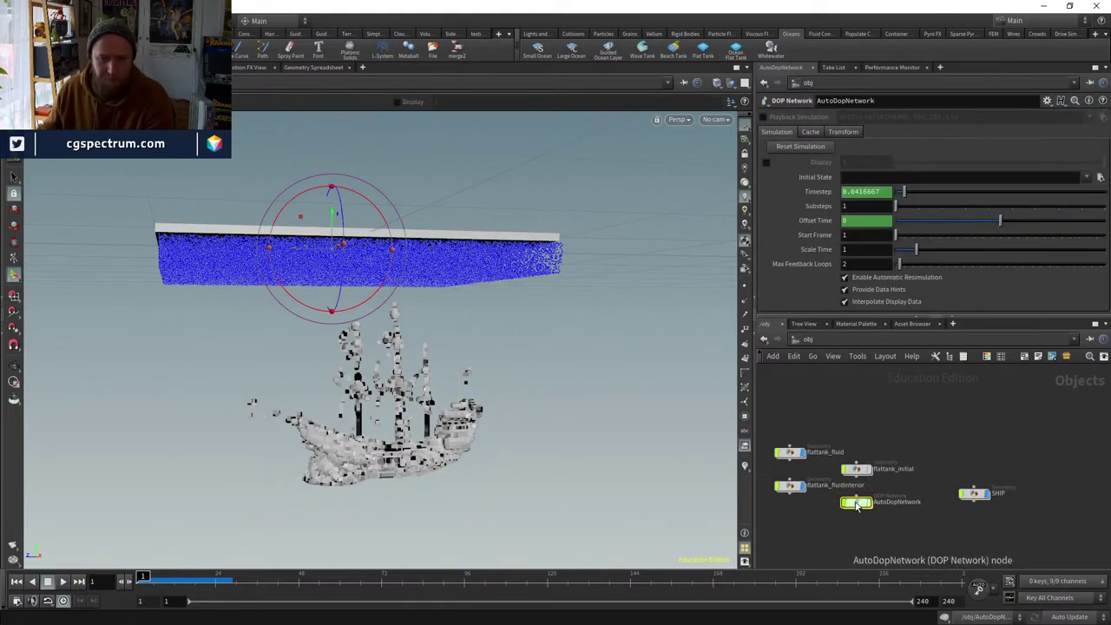
double_click(856, 503)
middle_drag(794, 518, 860, 430)
key(Tab)
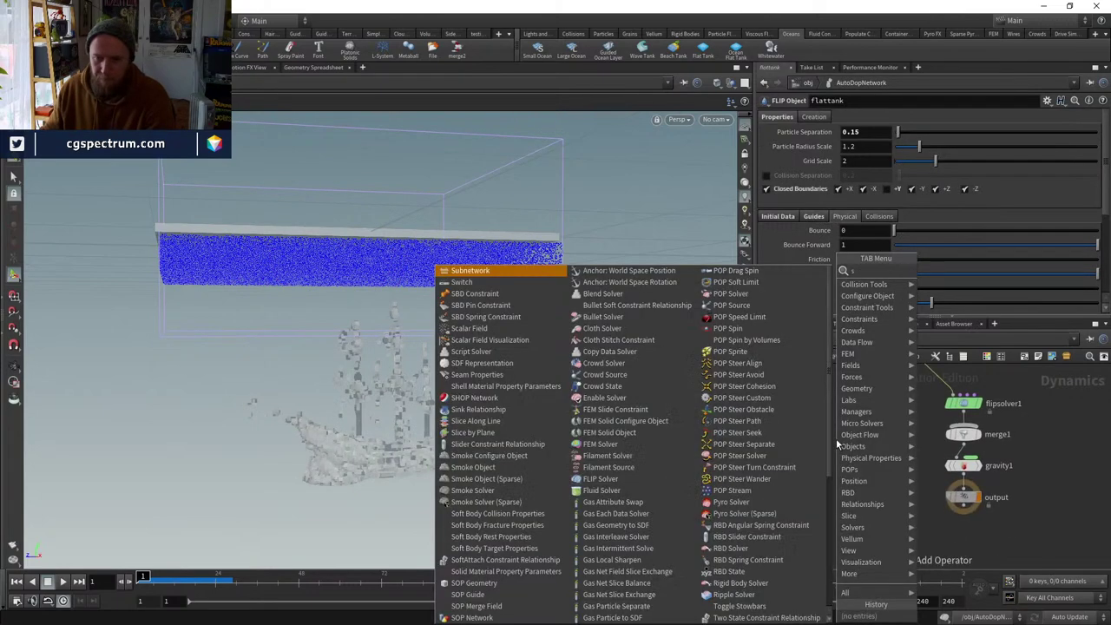
text(static)
key(Return)
click(838, 443)
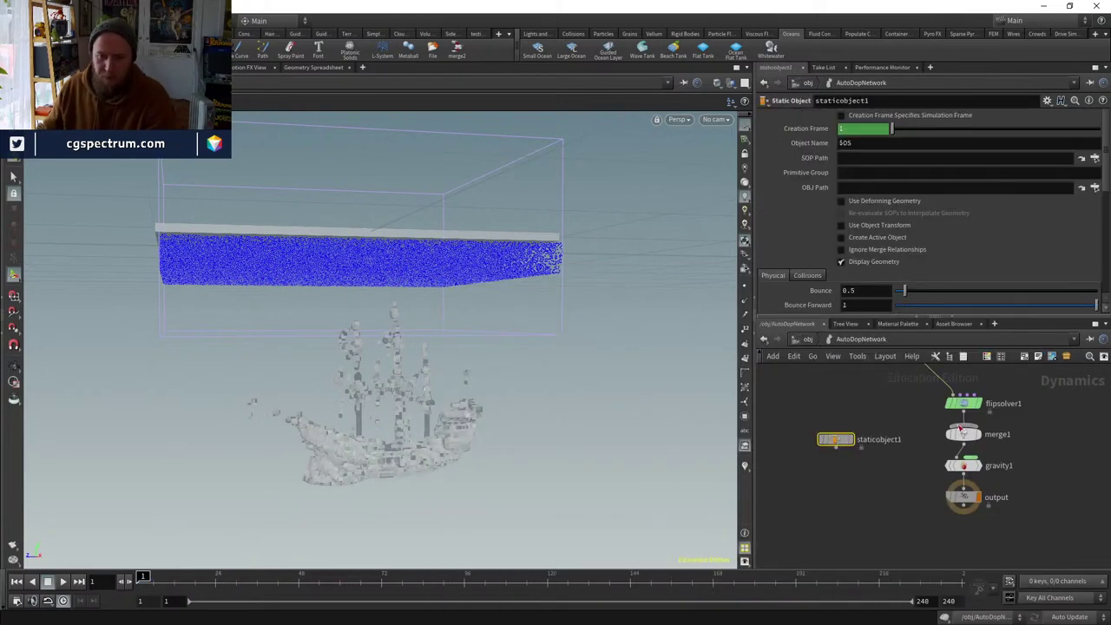
drag(961, 430, 811, 418)
Set the static object's SOP Path to /obj/SHIP/OUT_GEO/ and enable Use Deforming Geometry
click(857, 159)
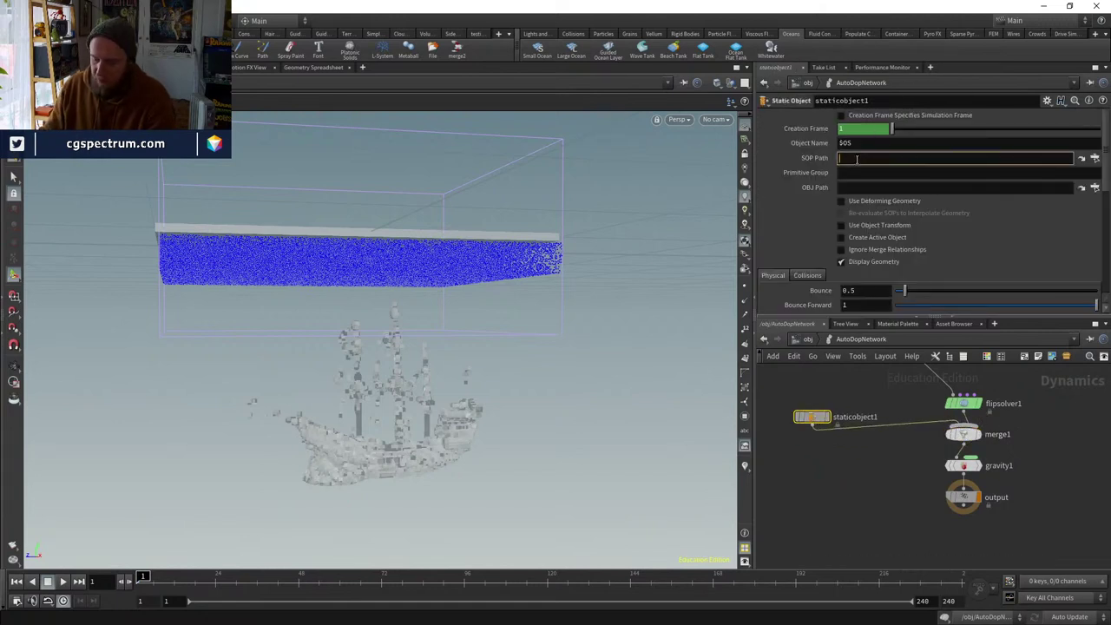
text(/obj/)
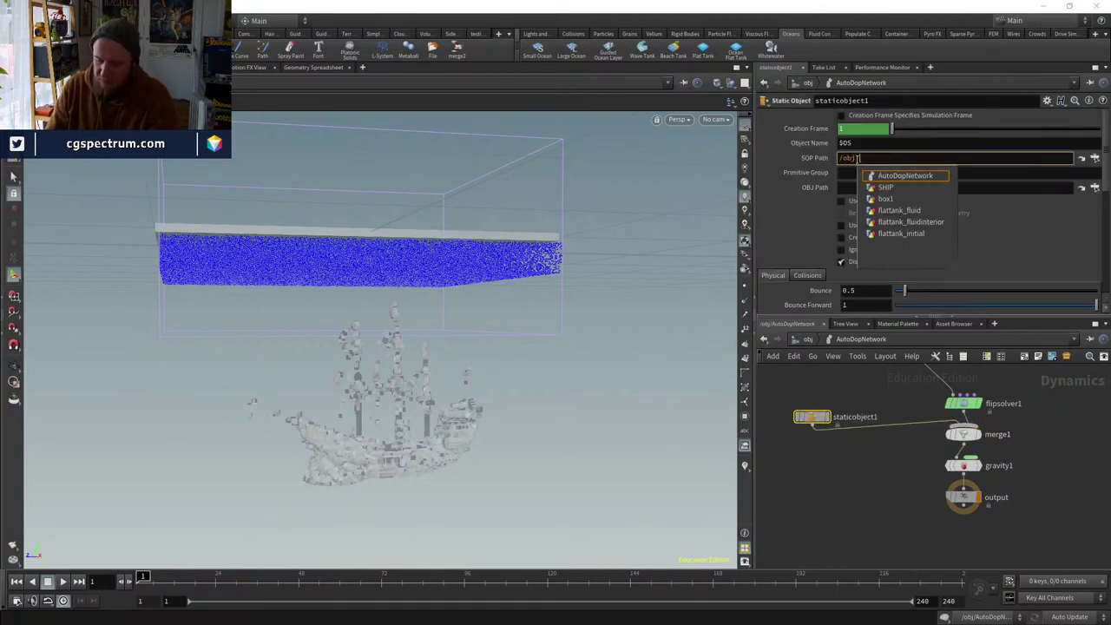
key(Down)
key(Return)
key(Down)
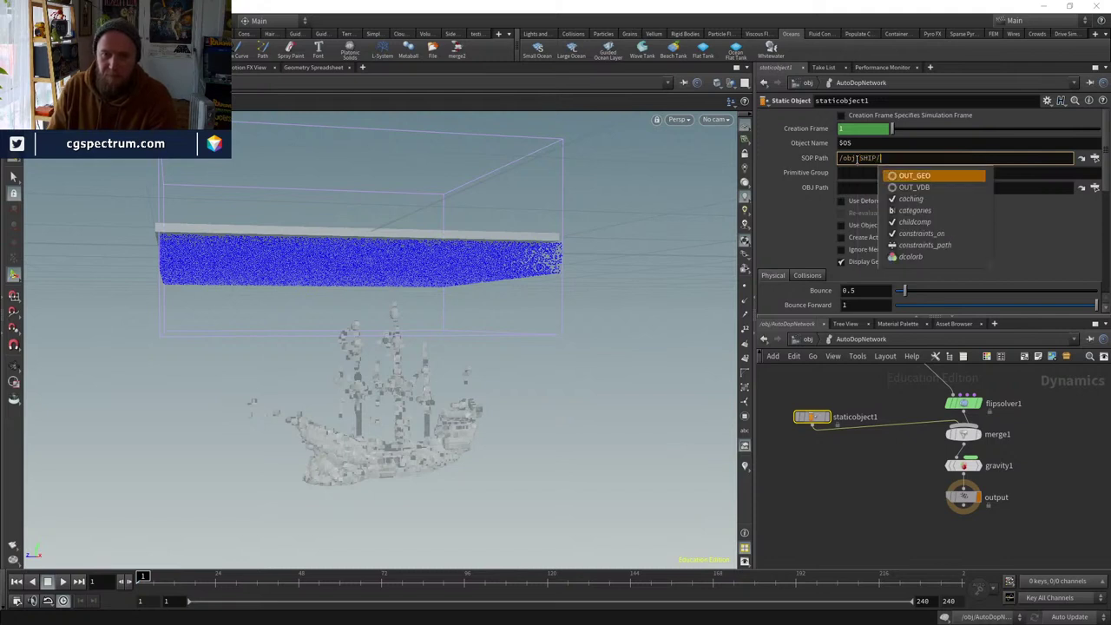
key(Return)
click(874, 200)
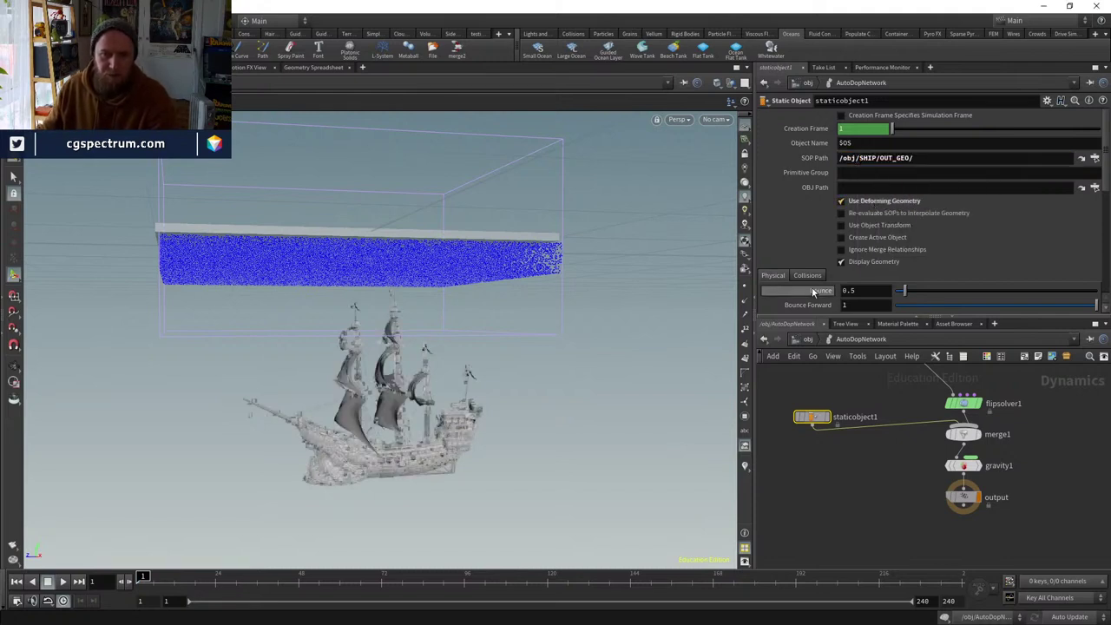
Switch collisions to Volume Sample with proxy volume /obj/SHIP/OUT_VDB/
click(807, 275)
scroll(808, 291, down, 2)
scroll(808, 292, down, 2)
click(876, 229)
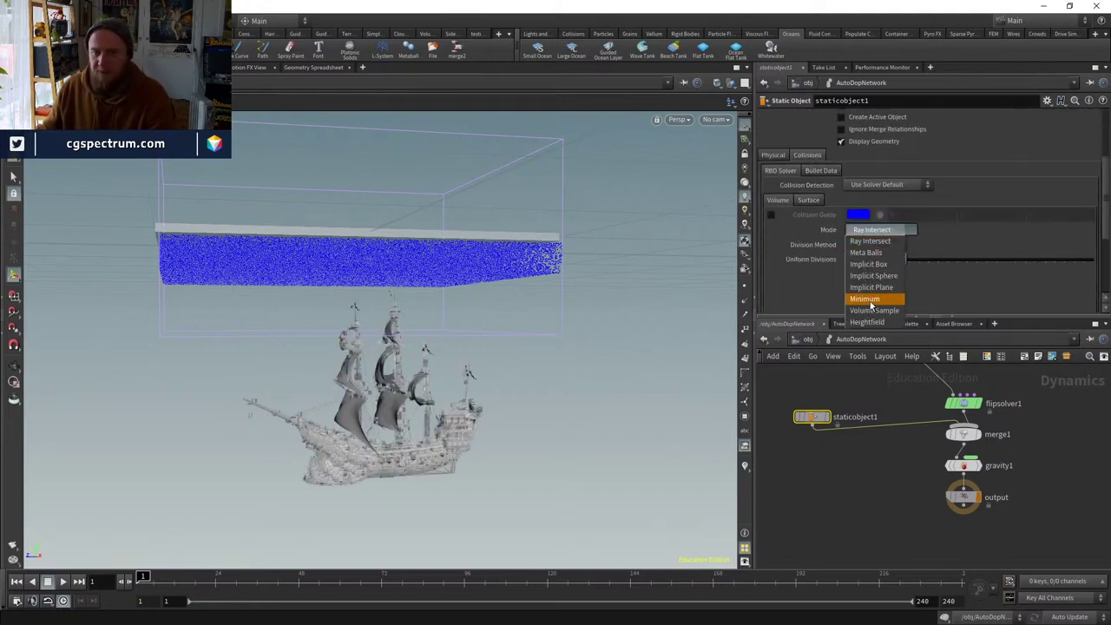
click(878, 298)
scroll(824, 276, down, 4)
scroll(828, 274, down, 1)
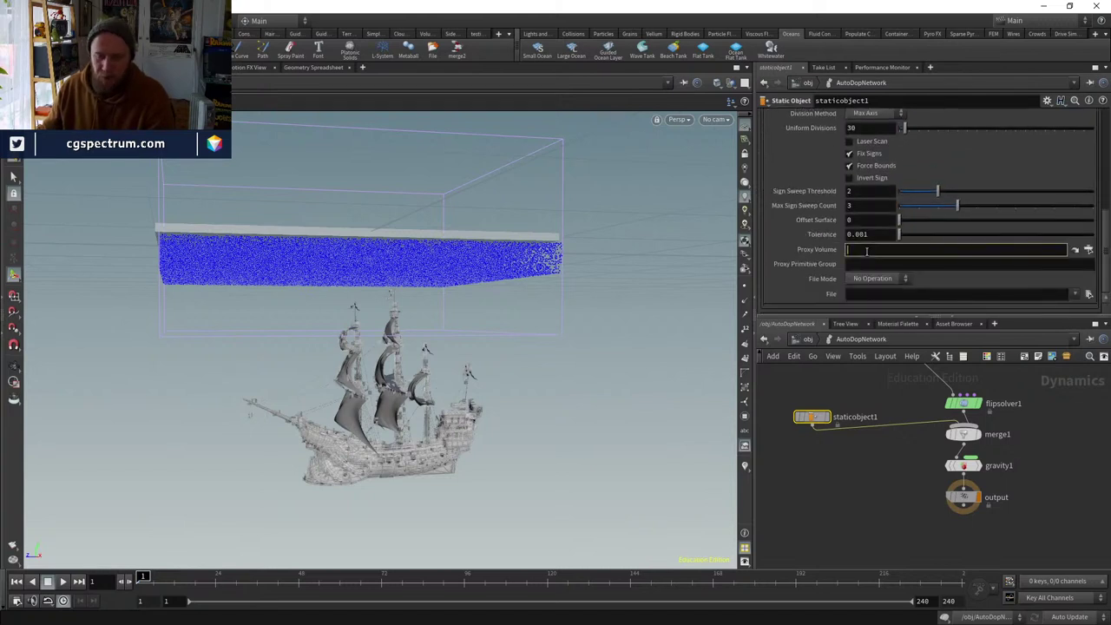
text(/obj/)
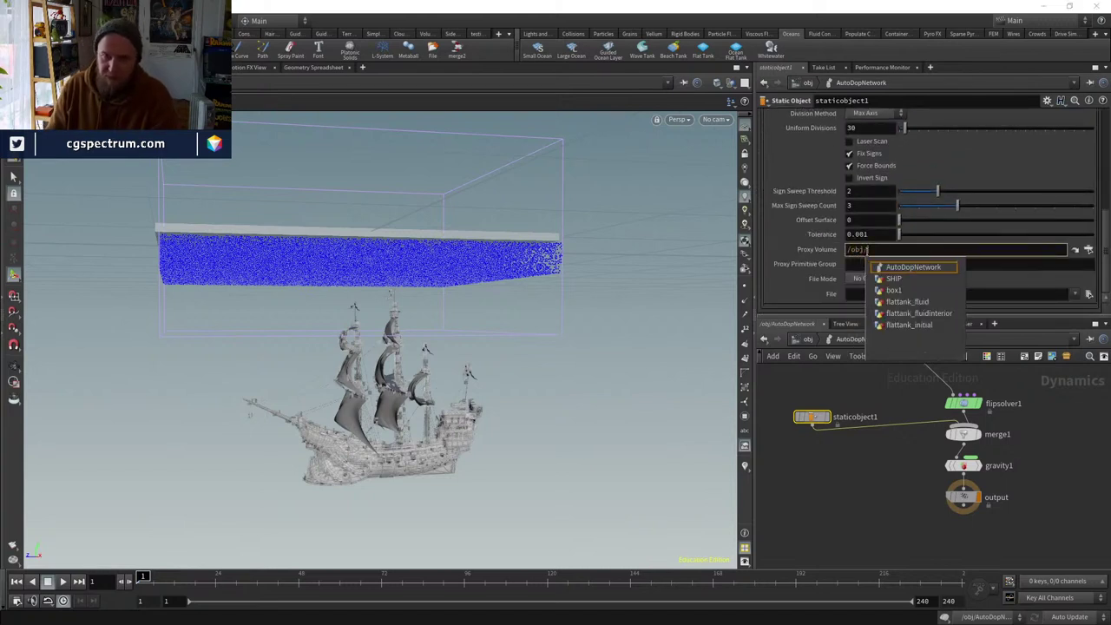
key(Return)
key(Return)
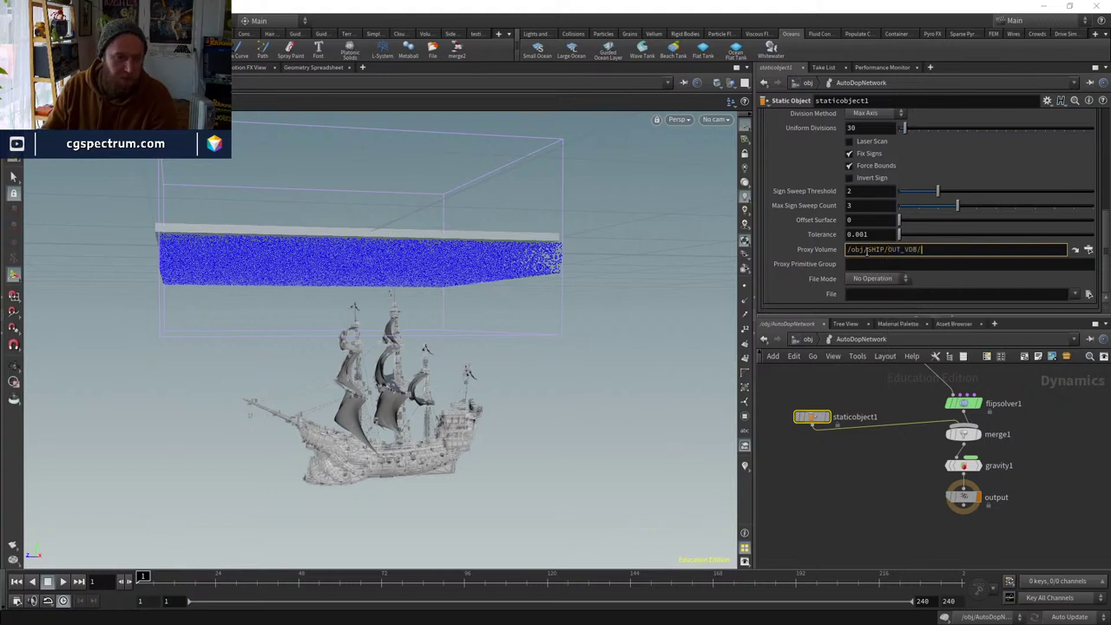
scroll(807, 249, up, 4)
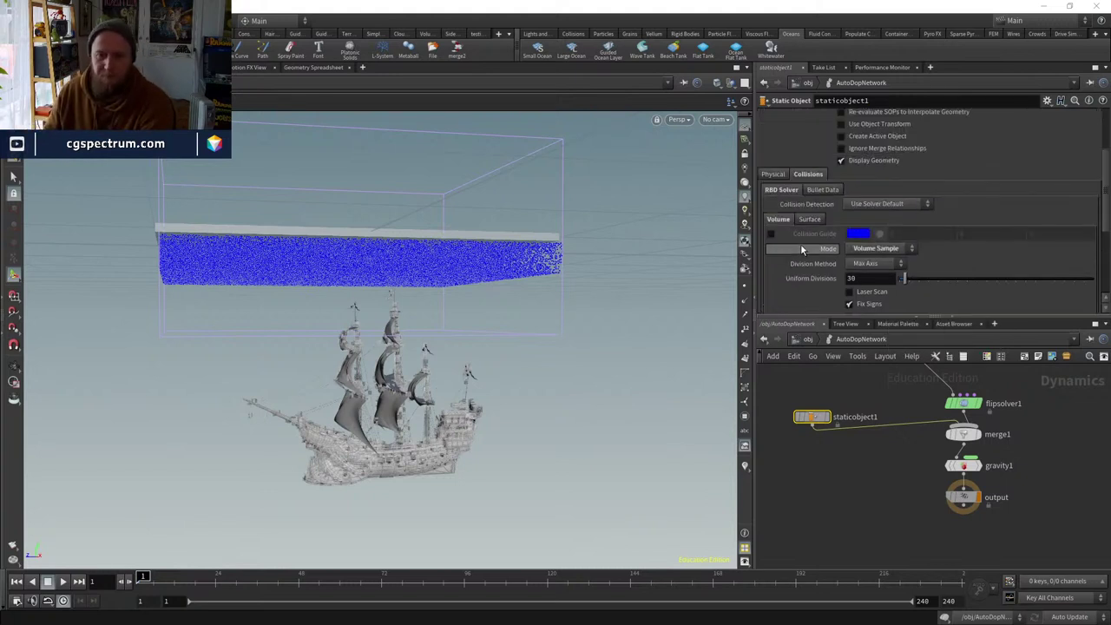
Show the ship only as its collision guide, with other objects ghosted in the viewport
click(771, 235)
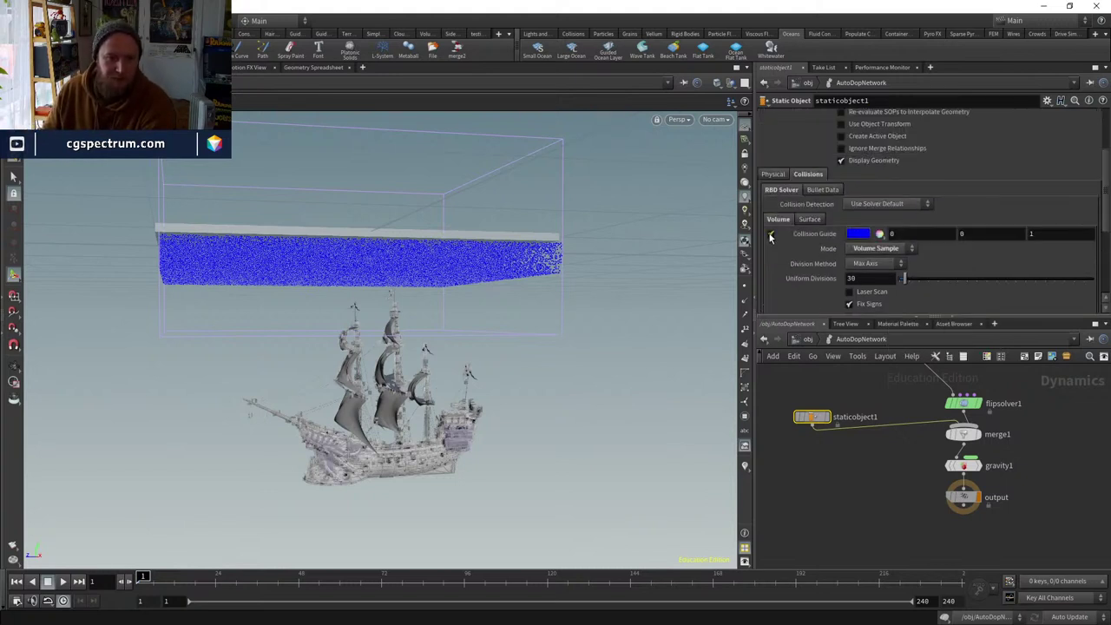
click(841, 161)
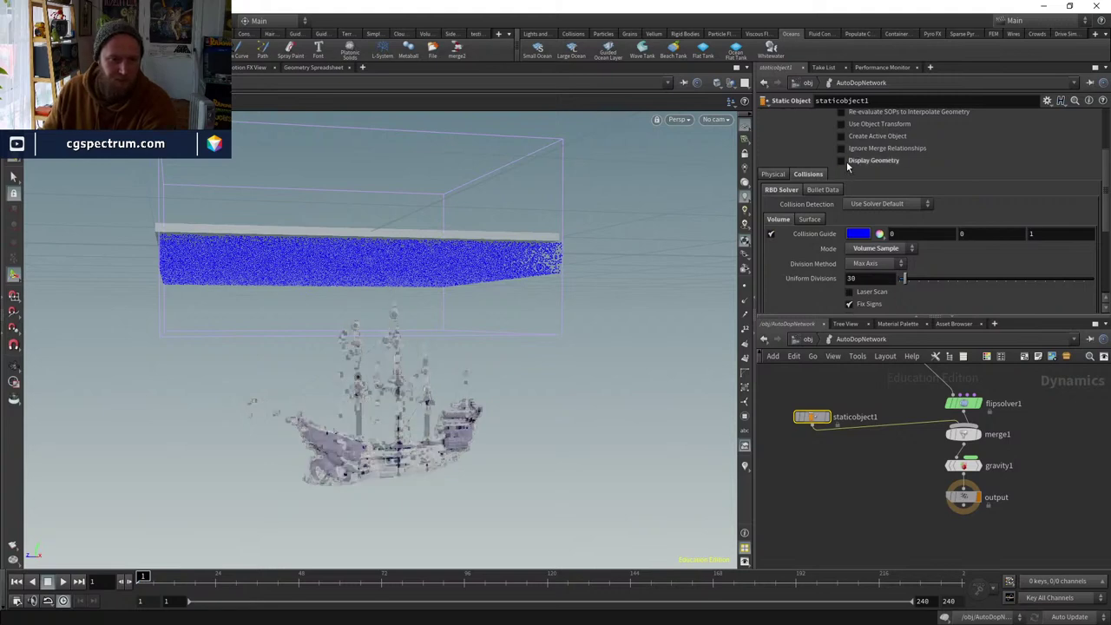
click(732, 82)
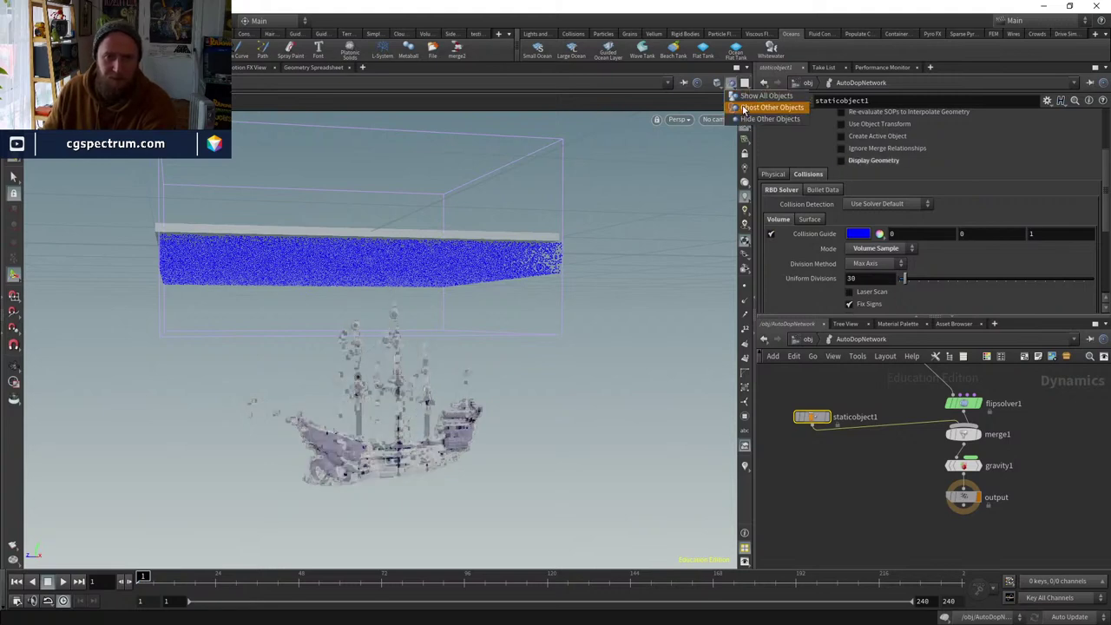
click(746, 108)
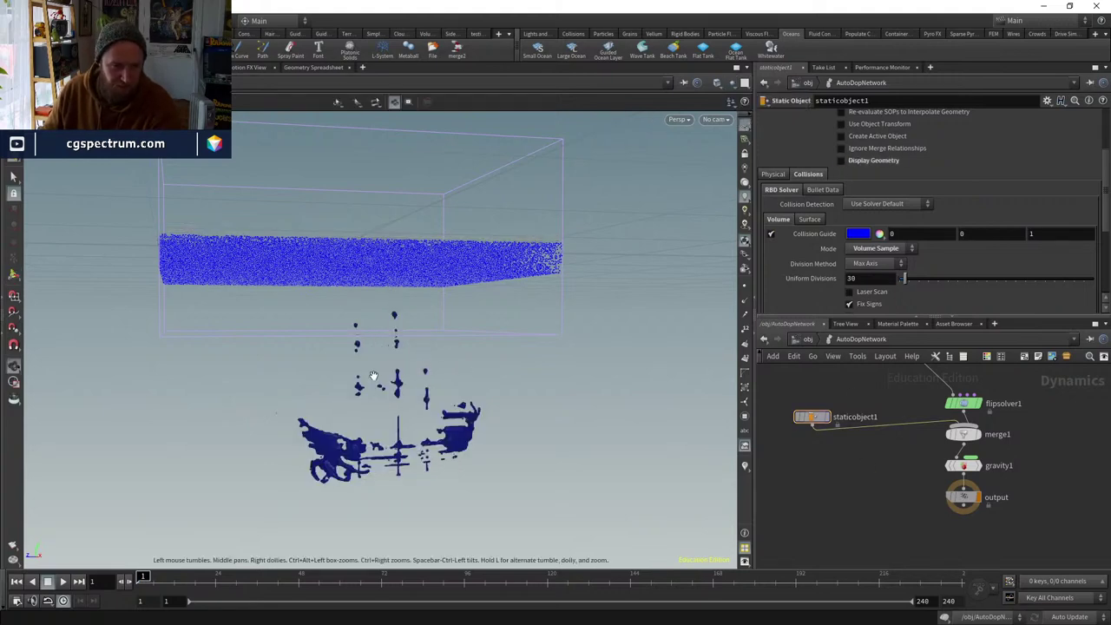
drag(372, 375, 642, 285)
Set the ship's Offset Surface to 0.05 so the collision guide becomes a solid hull
scroll(799, 225, down, 5)
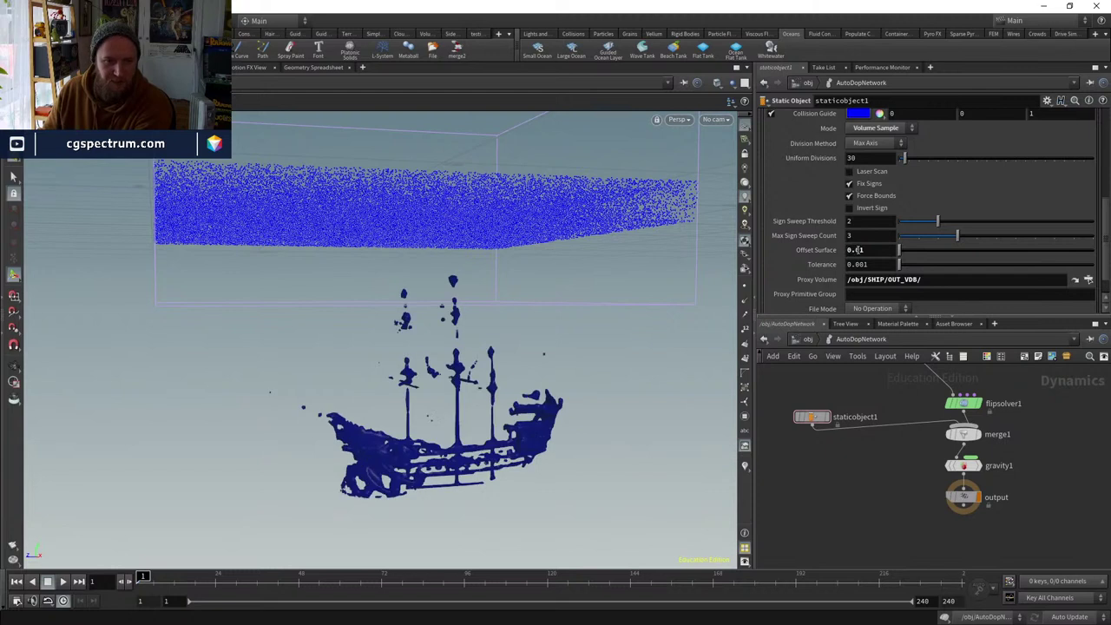
text(2)
key(Return)
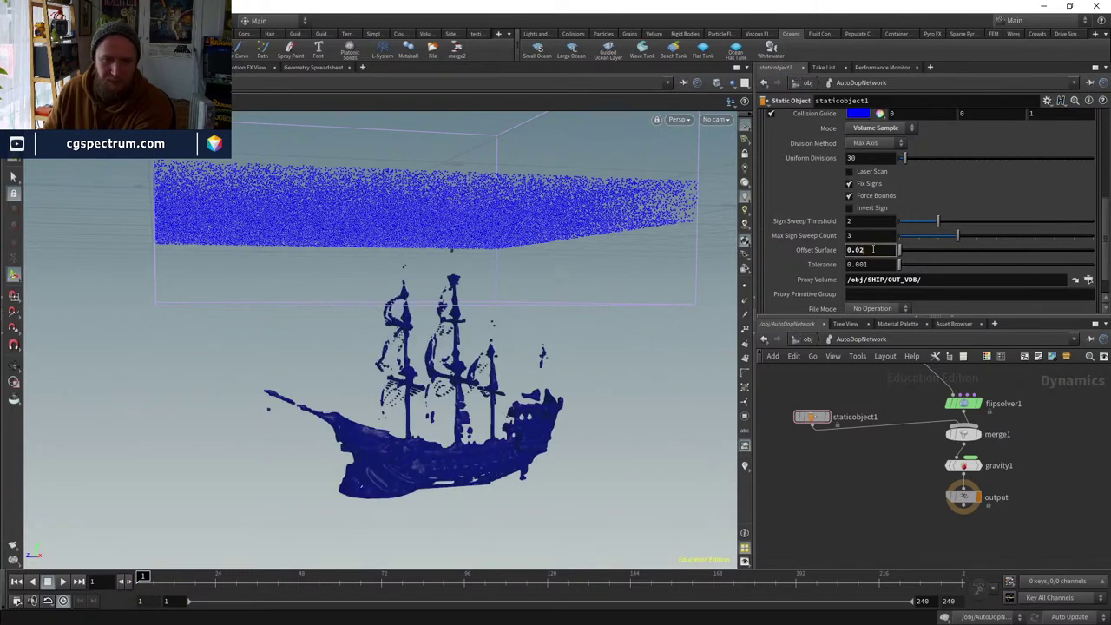
key(Return)
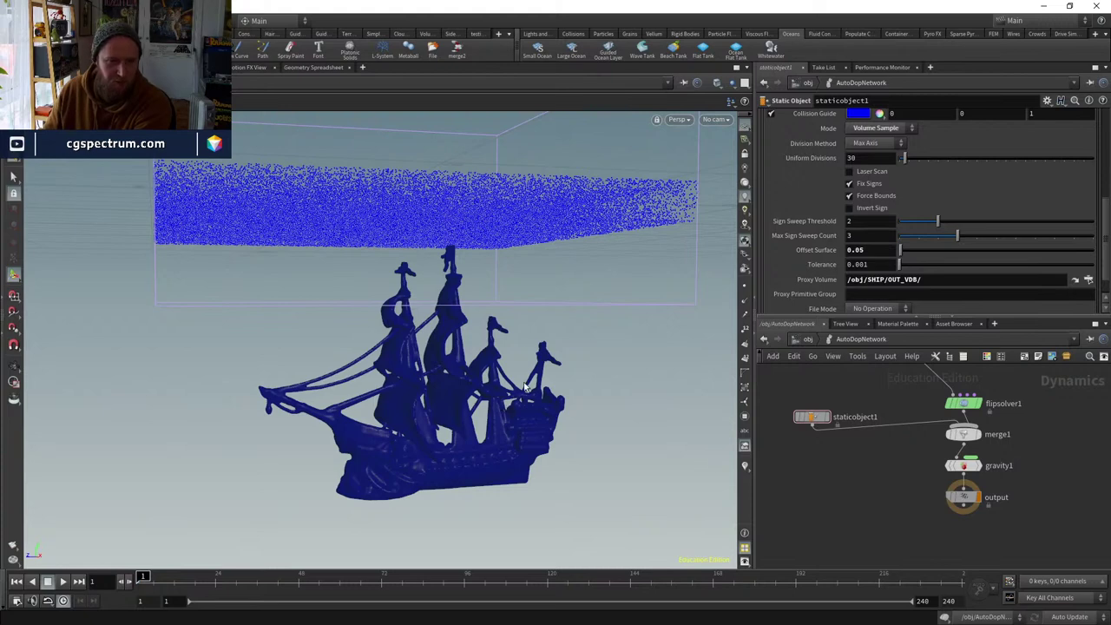
drag(521, 328, 433, 404)
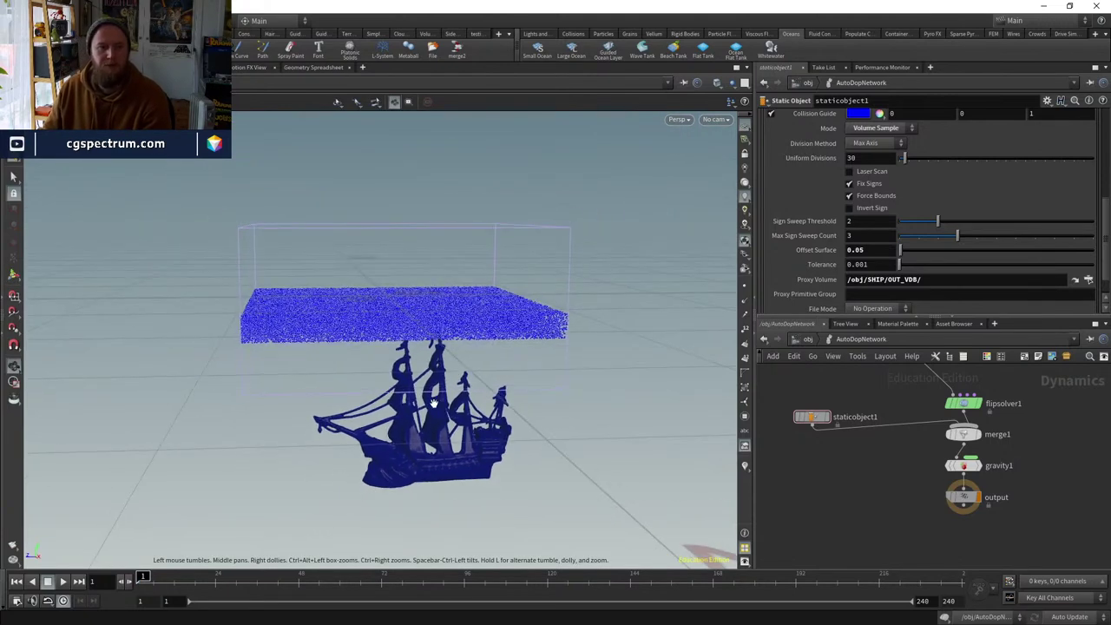
Play the FLIP simulation, inspect the splash around the ship, and scrub back to frame 5
click(63, 583)
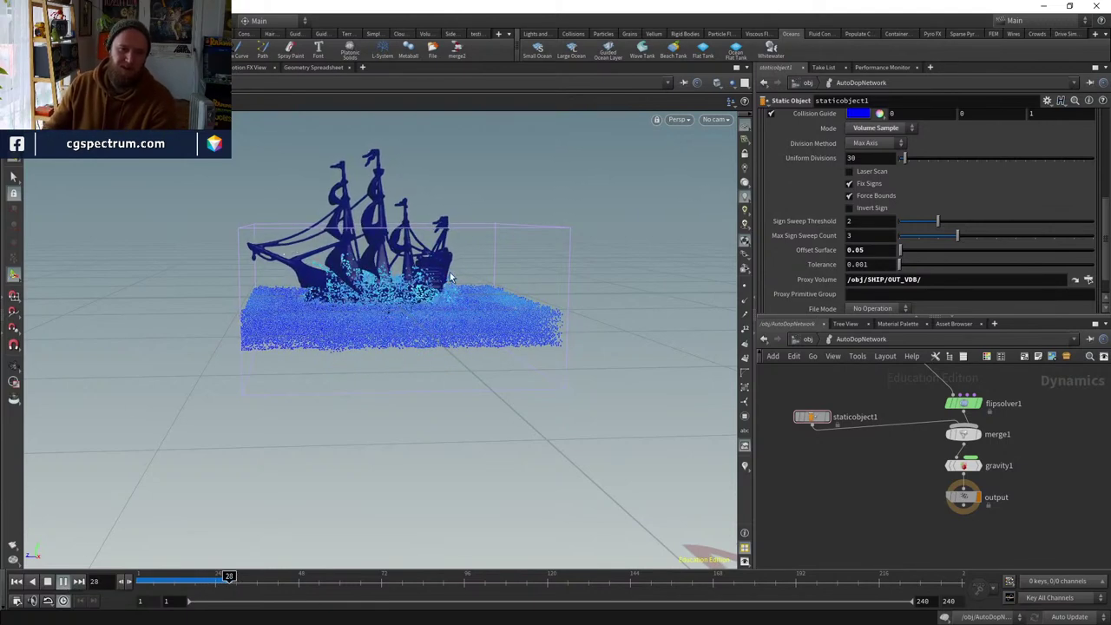
click(159, 577)
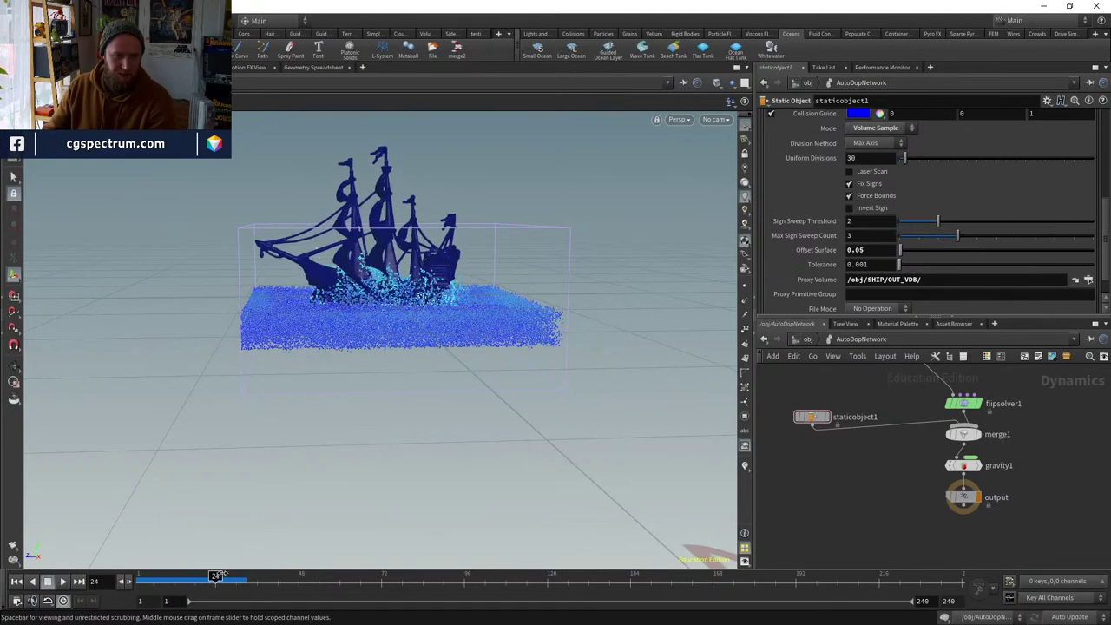
drag(402, 260, 365, 376)
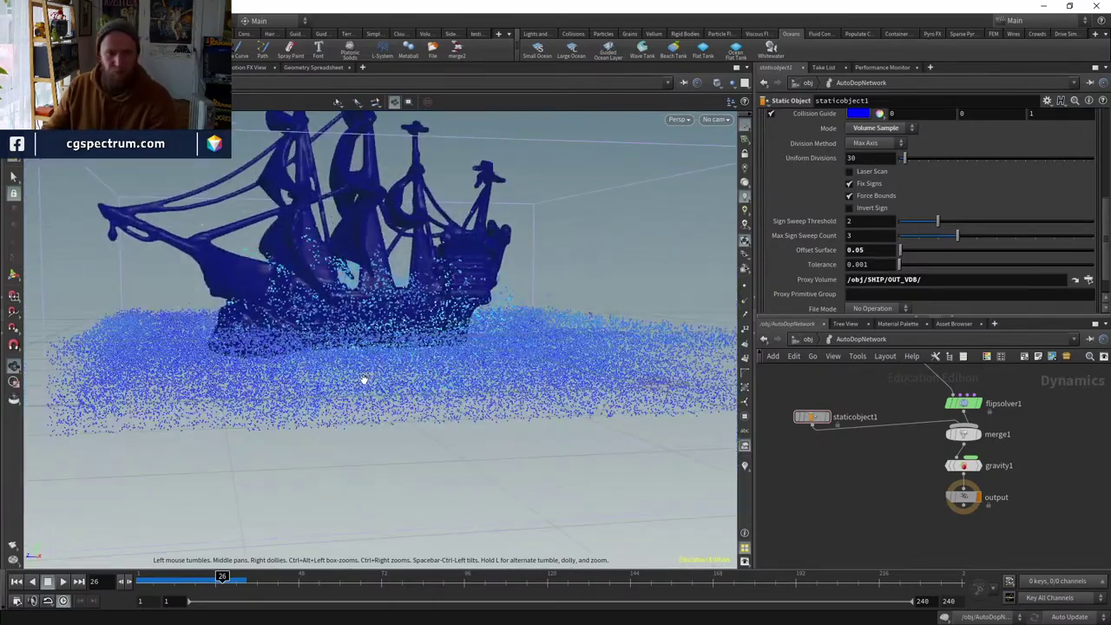
drag(193, 575, 149, 576)
middle_drag(861, 377, 938, 447)
scroll(866, 363, down, 4)
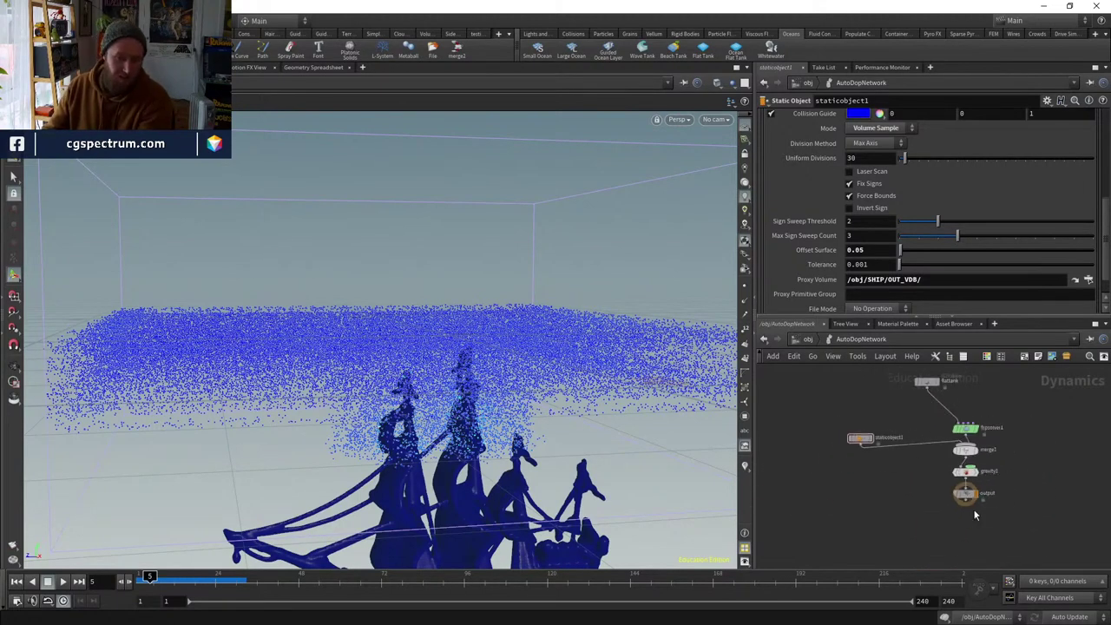
Return to object level and place a new Box geometry object, box1, beside the tank and ship
middle_drag(912, 412, 898, 443)
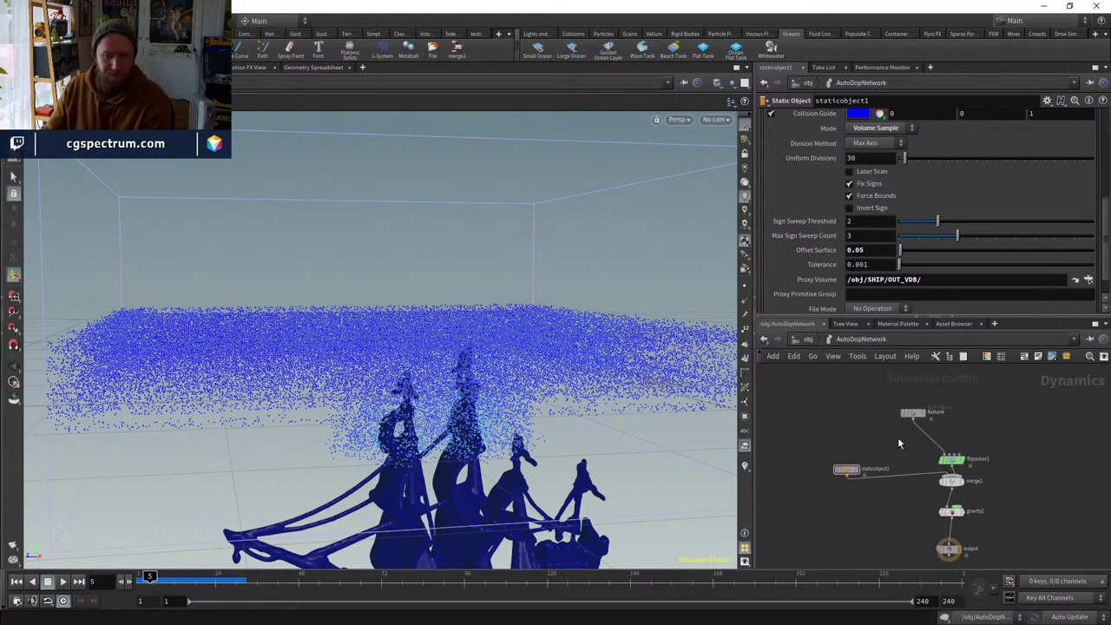
click(813, 340)
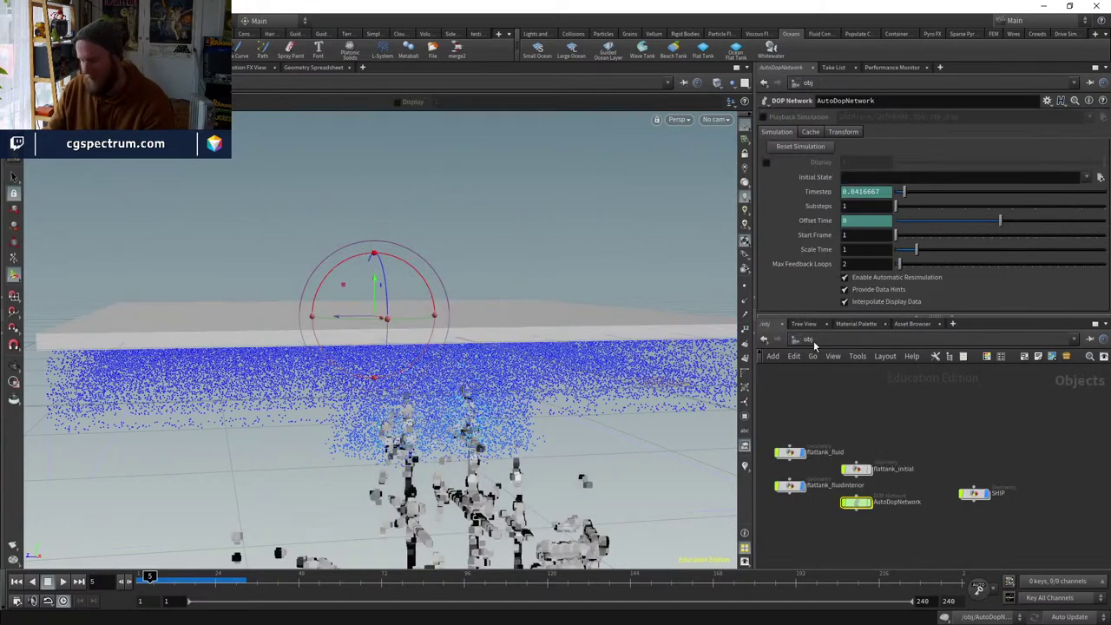
middle_drag(929, 467, 945, 439)
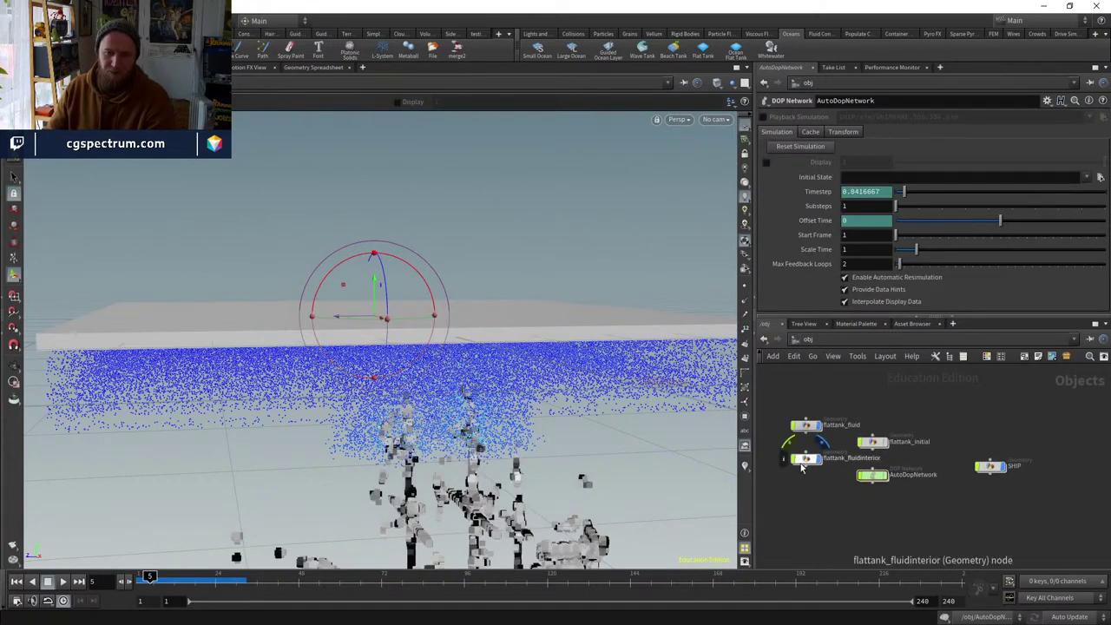
key(Tab)
text(box)
key(Return)
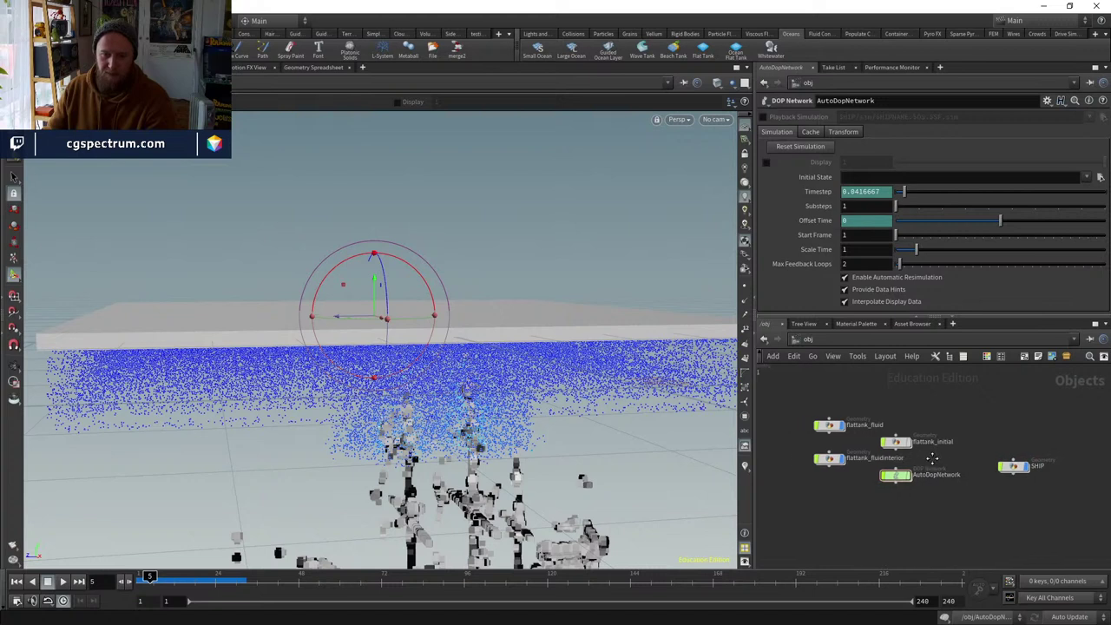
click(816, 424)
Rename box1 to ICE and dive inside it
scroll(1042, 464, up, 3)
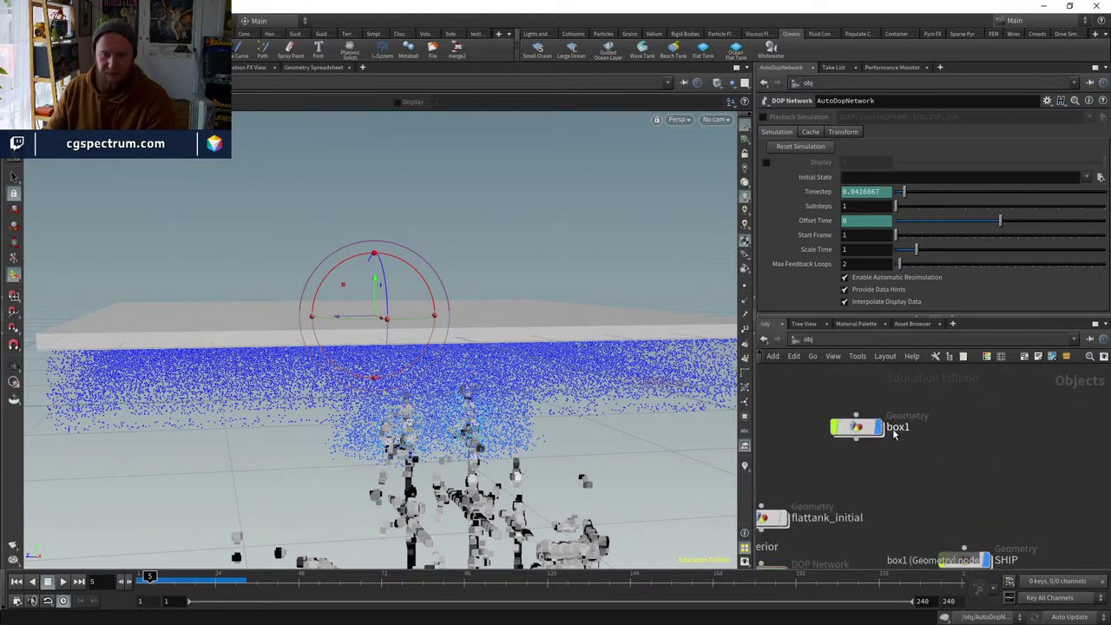
double_click(895, 426)
text(ICE)
key(Return)
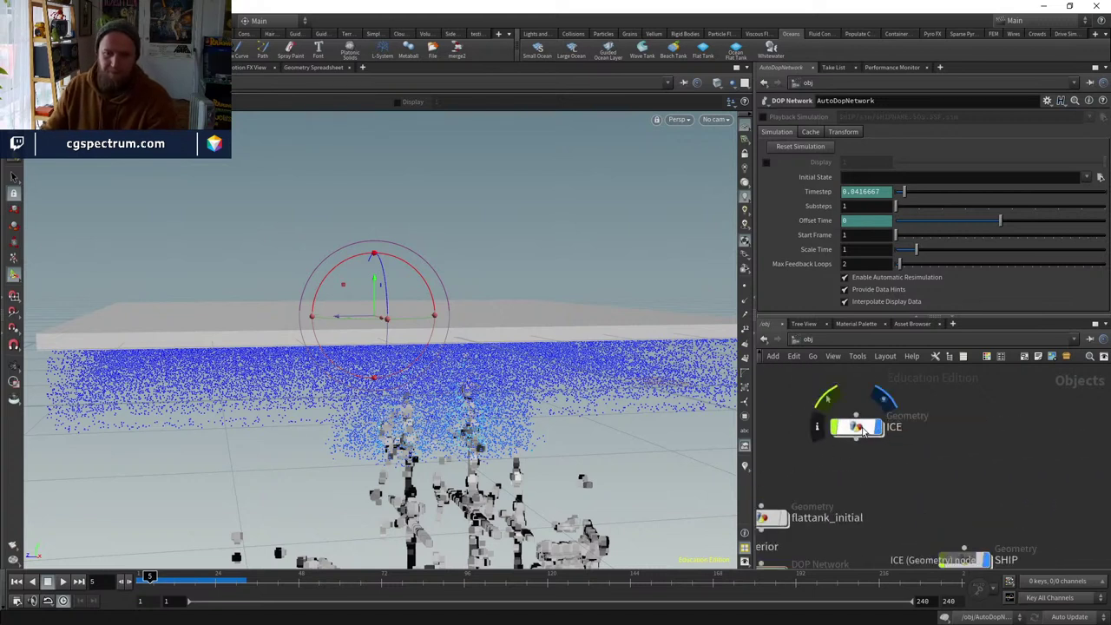
key(i)
Add a Voronoi Fracture node beside box1
key(Tab)
text(vor)
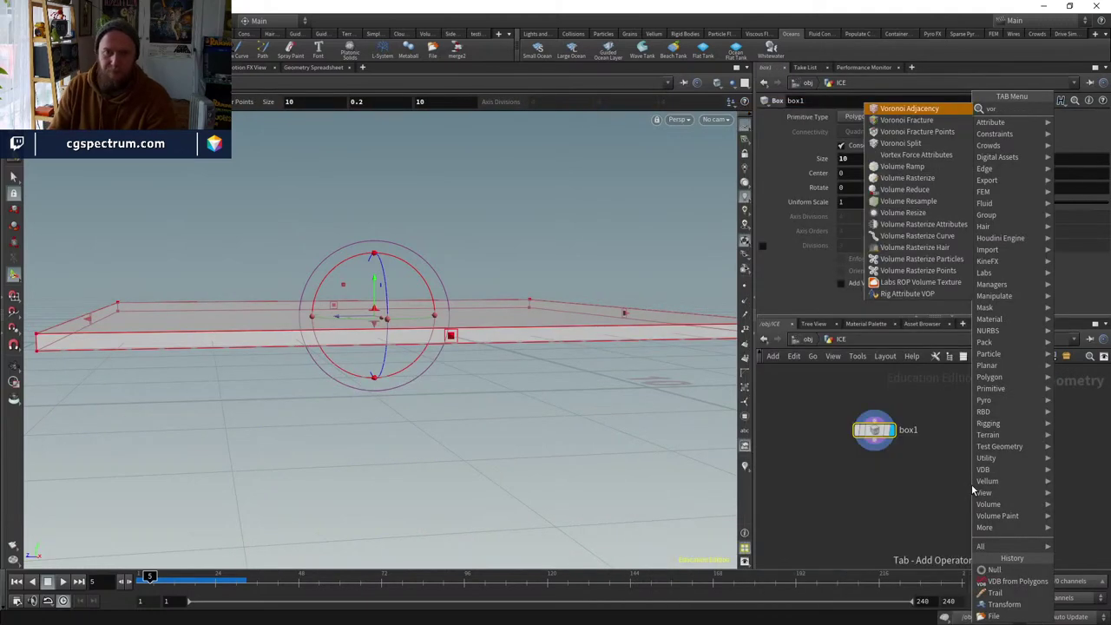
key(Down)
key(Return)
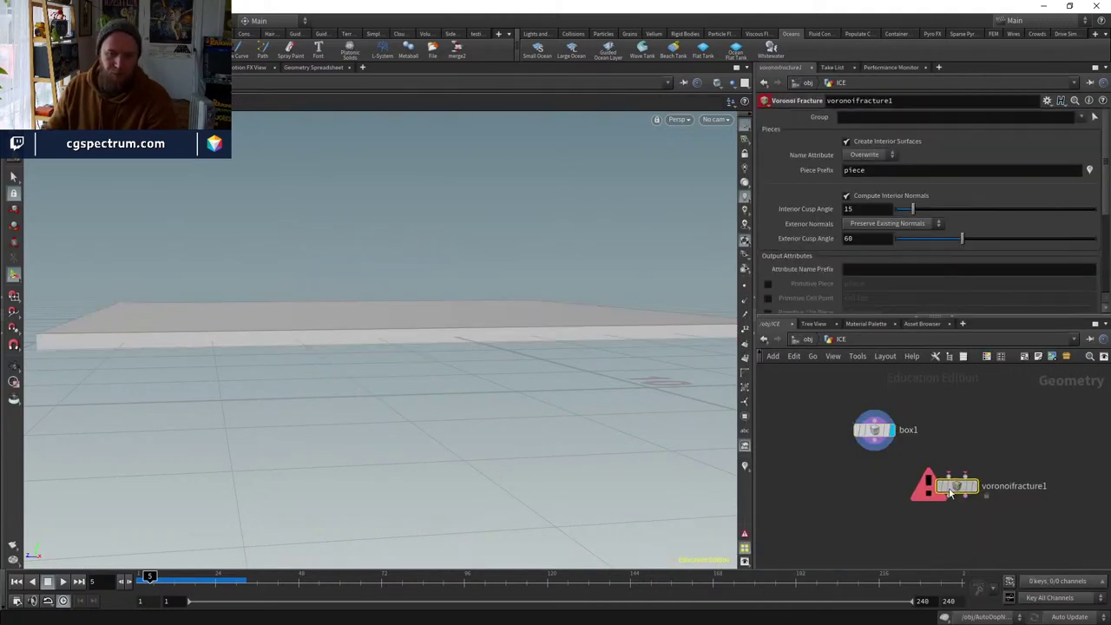
click(894, 498)
drag(894, 499, 890, 515)
Add a Scatter node and wire box1 through scatter1 into voronoifracture1
key(Tab)
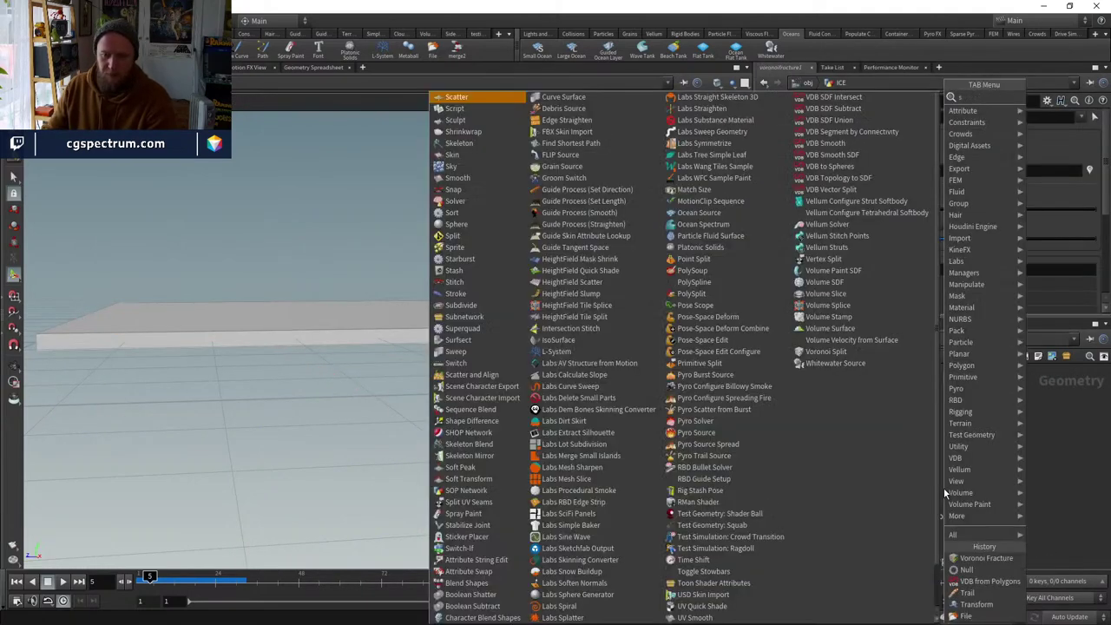
text(scat)
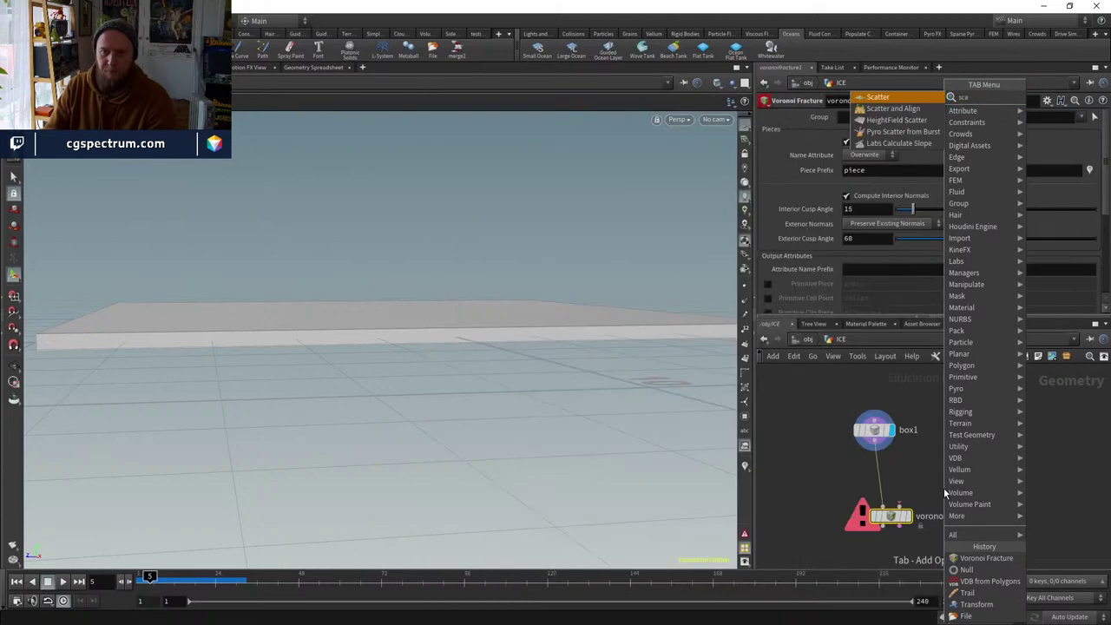
key(Return)
click(943, 487)
click(952, 475)
click(874, 448)
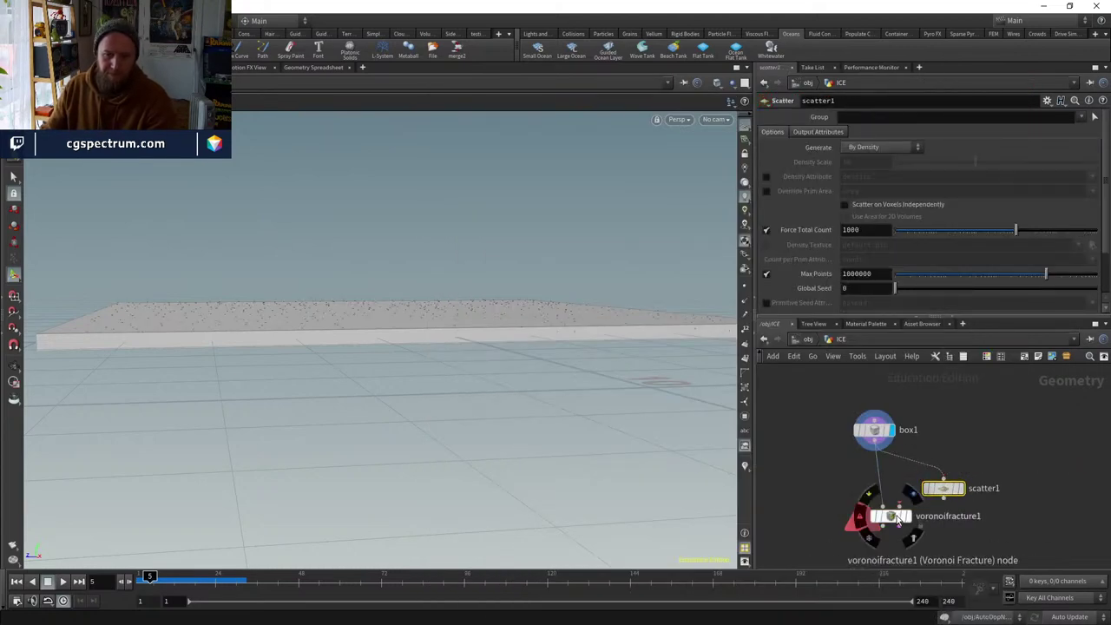
drag(898, 523, 891, 533)
Display voronoifracture1 and view the fractured slab from above
click(880, 526)
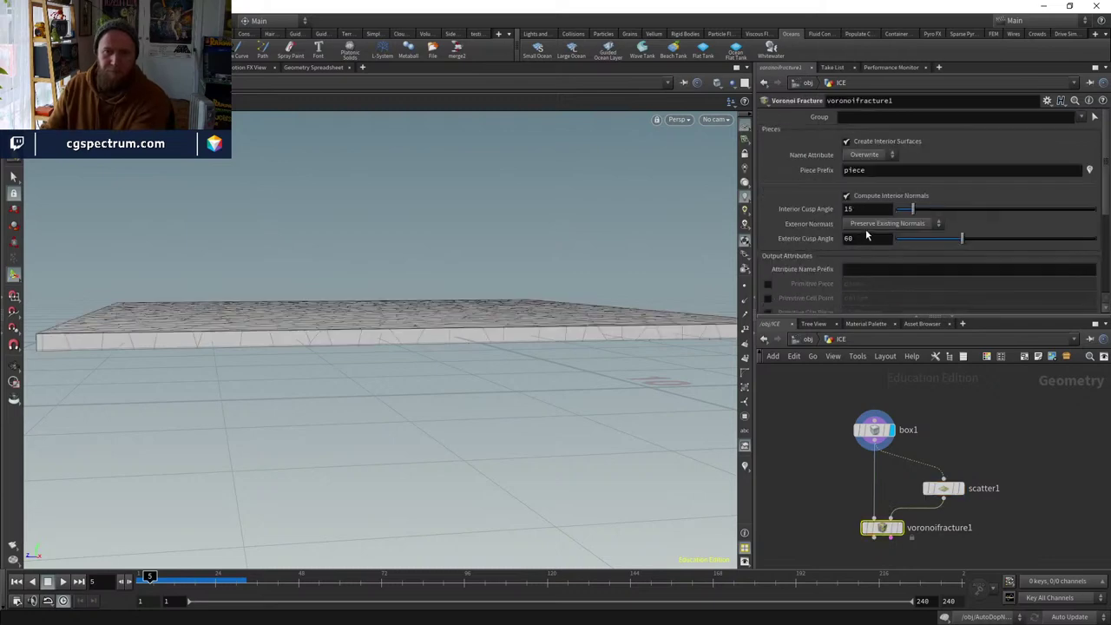
click(897, 526)
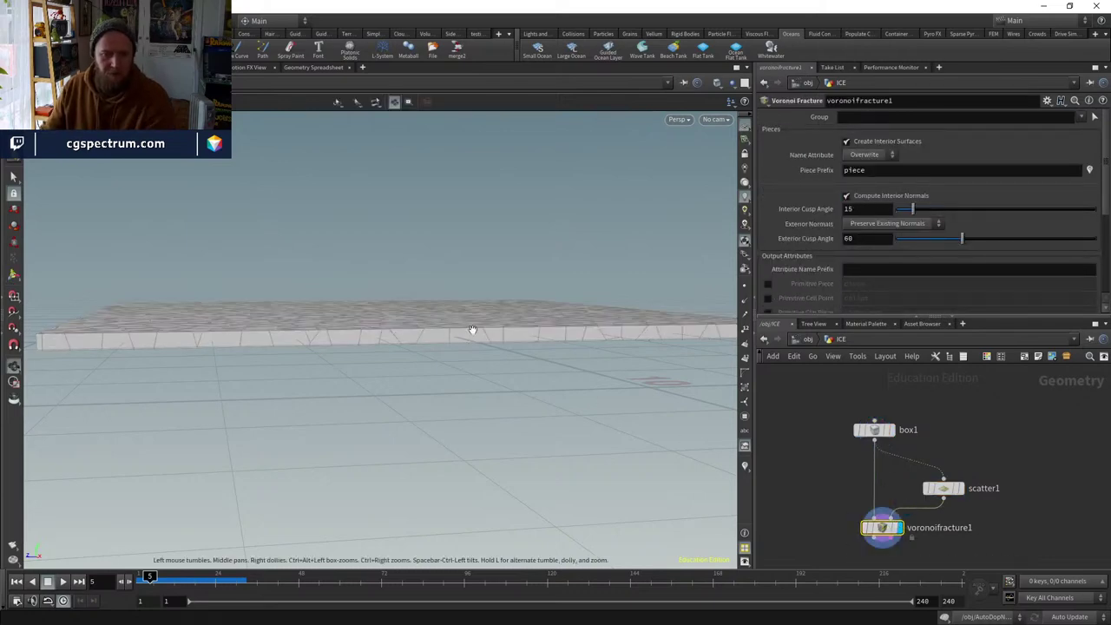
drag(474, 330, 446, 377)
middle_drag(1027, 532, 1006, 427)
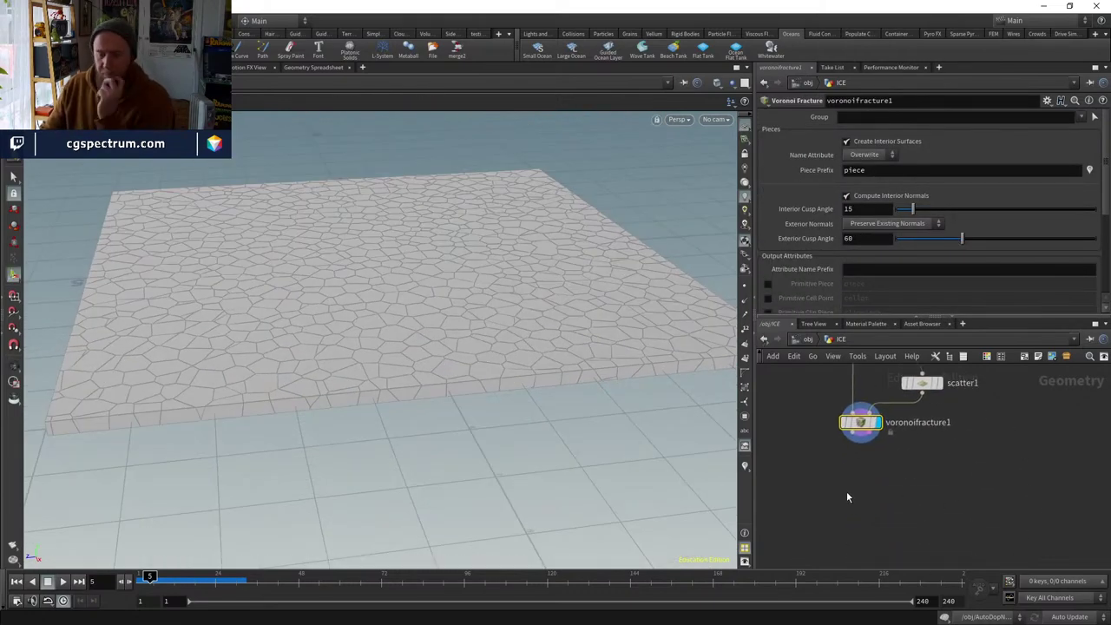
key(Tab)
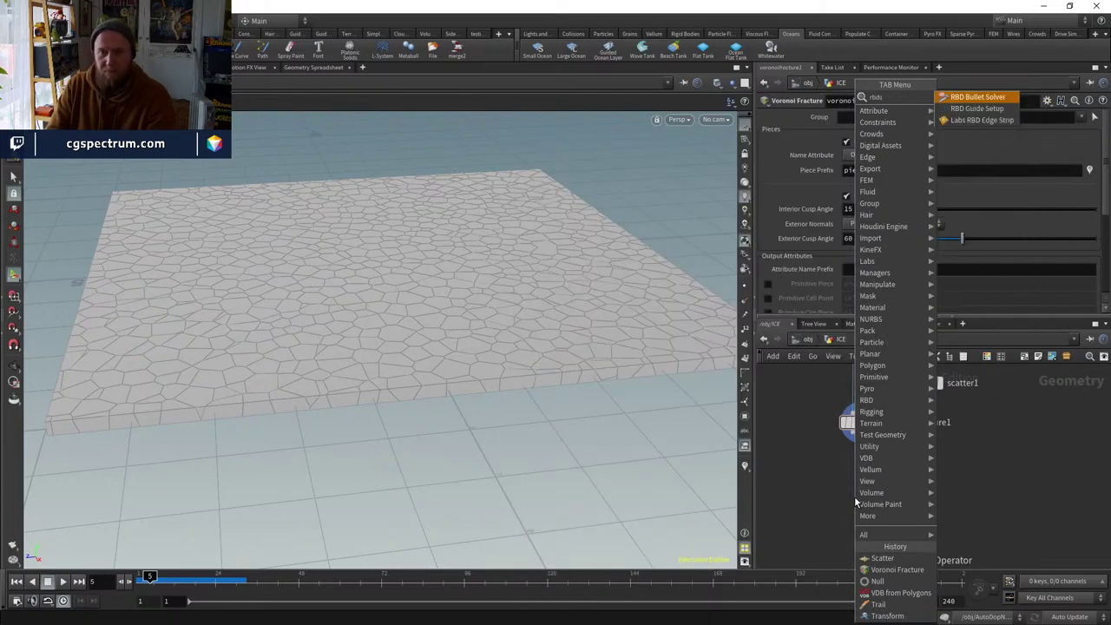
Add an RBD Bullet Solver below voronoifracture1 and wire the fracture into it
key(Escape)
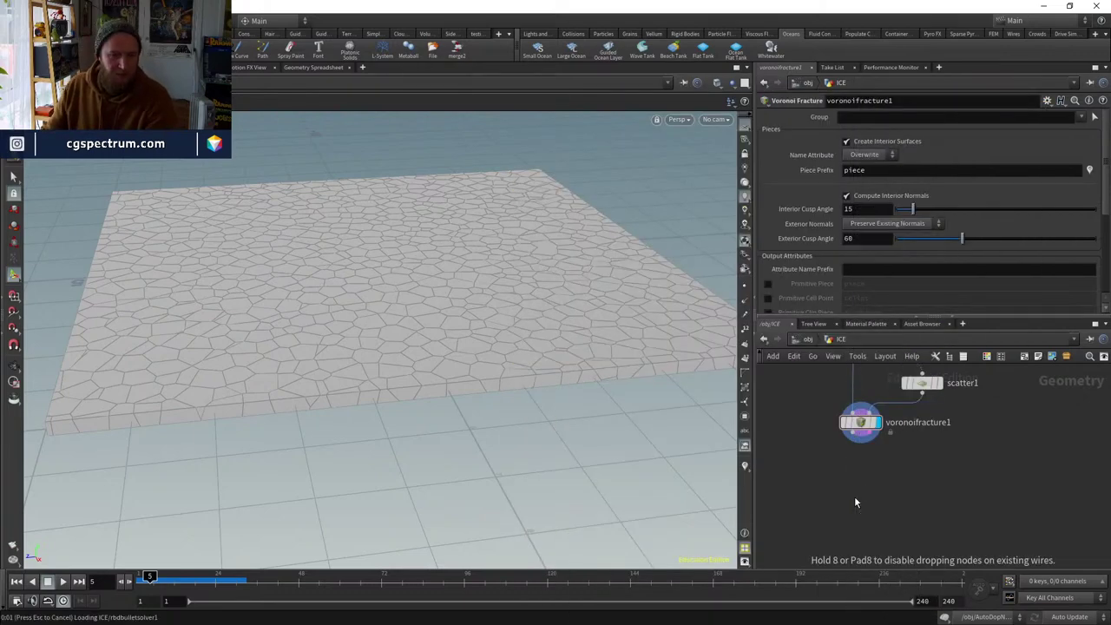
click(854, 501)
click(861, 493)
click(860, 441)
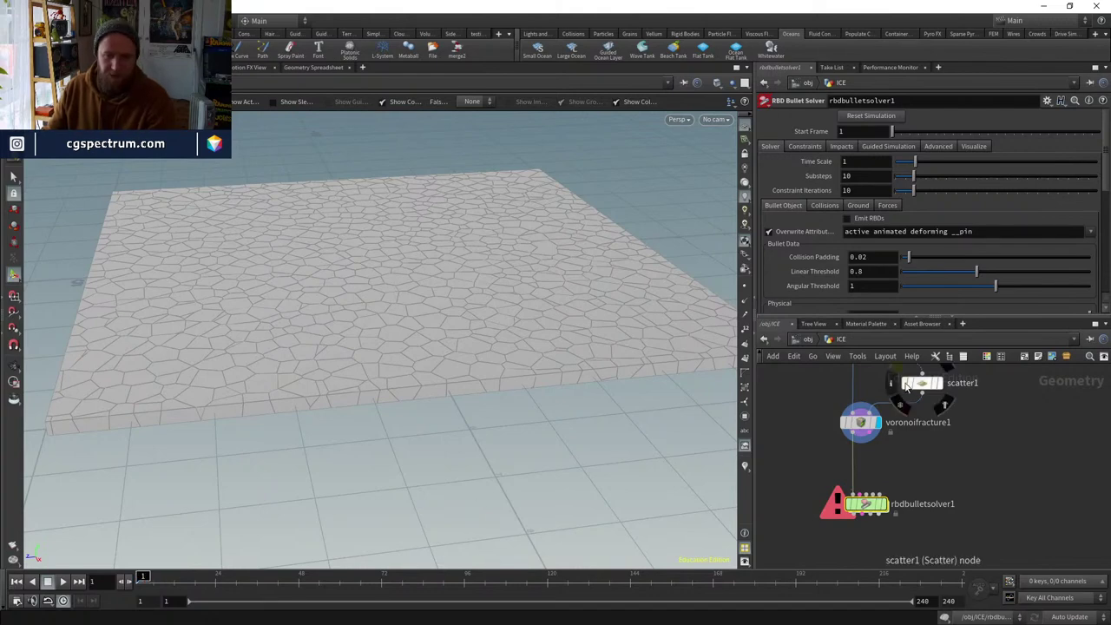
scroll(928, 406, down, 2)
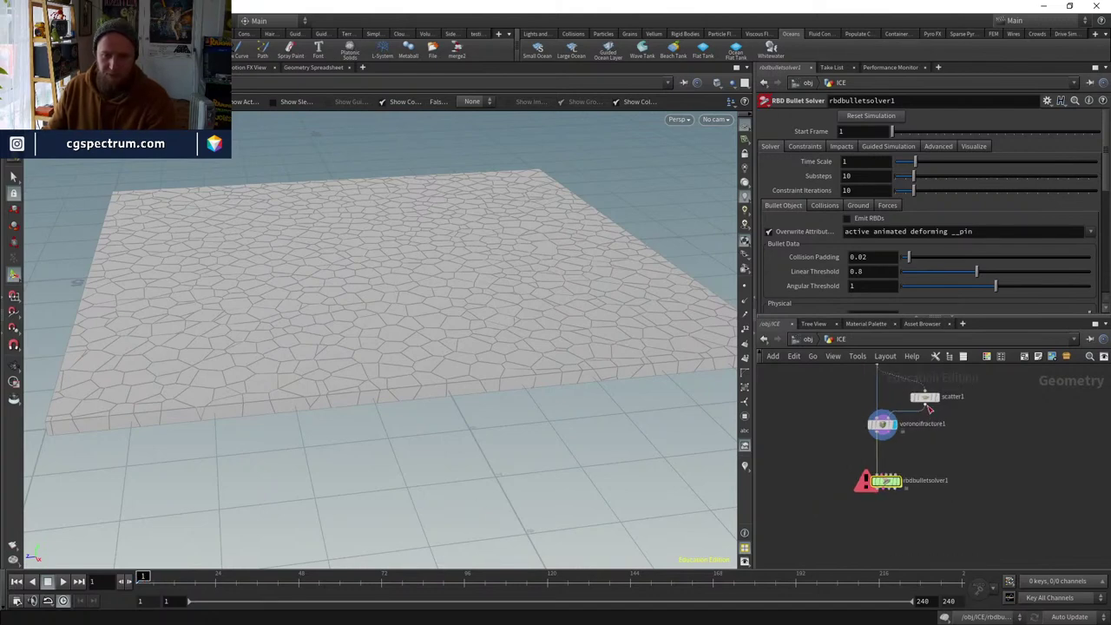
Add a DOP Network node, dopnet1, and dive inside it
key(Tab)
text(dopnet)
key(Return)
click(964, 504)
key(i)
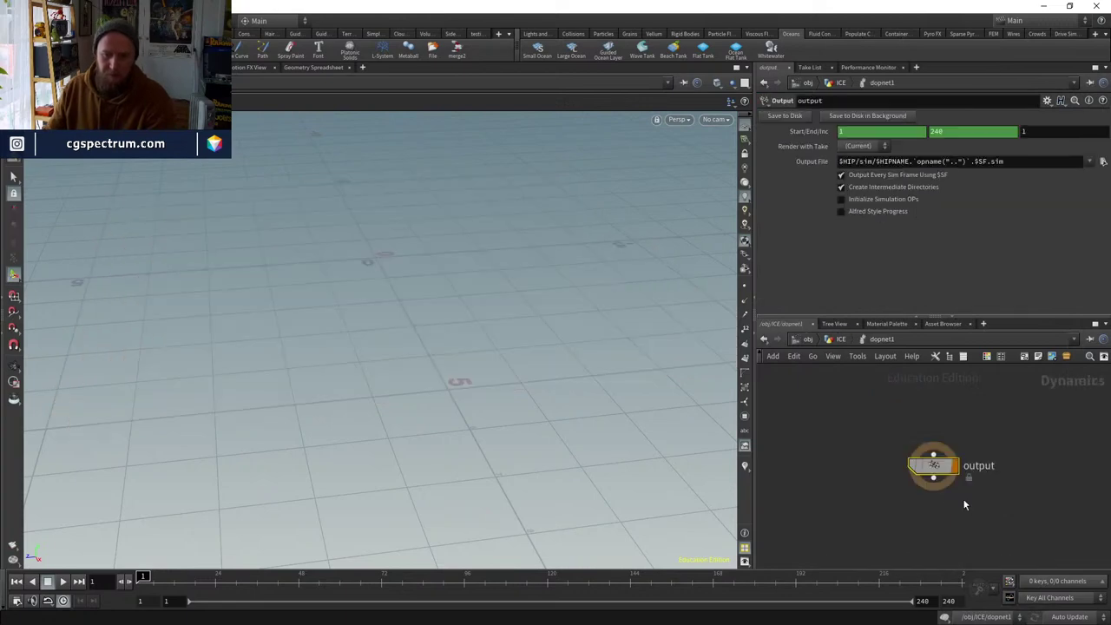
Add a Bullet Solver and an RBD Packed Object inside dopnet1
key(Tab)
text(bull)
key(Down)
key(Down)
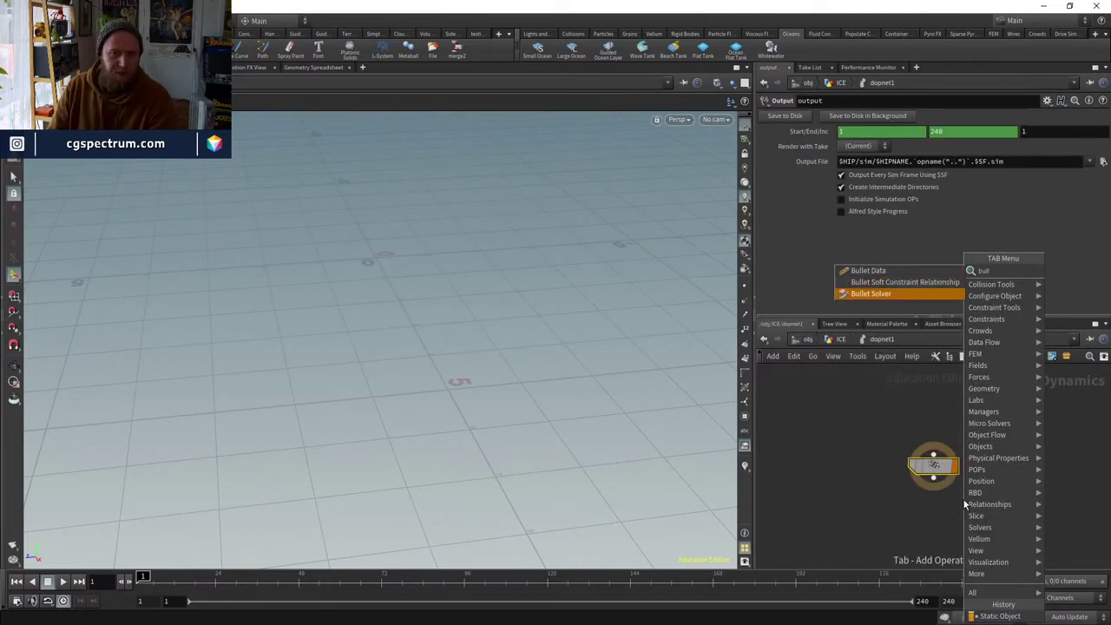
key(Return)
click(963, 504)
key(Tab)
text(rb)
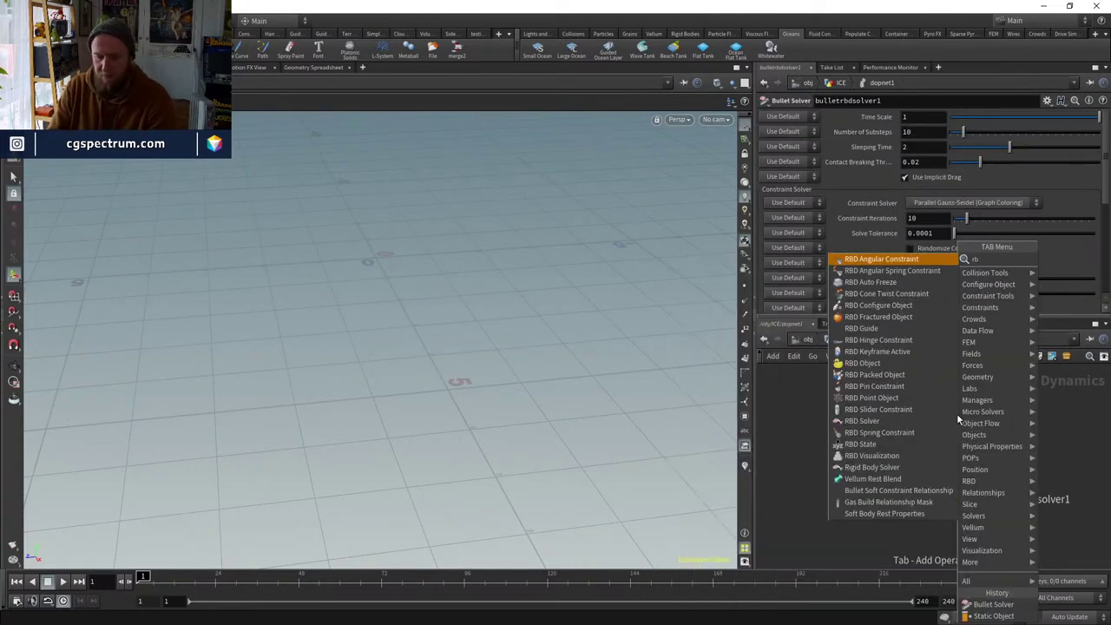
text(dpa)
key(Return)
click(956, 413)
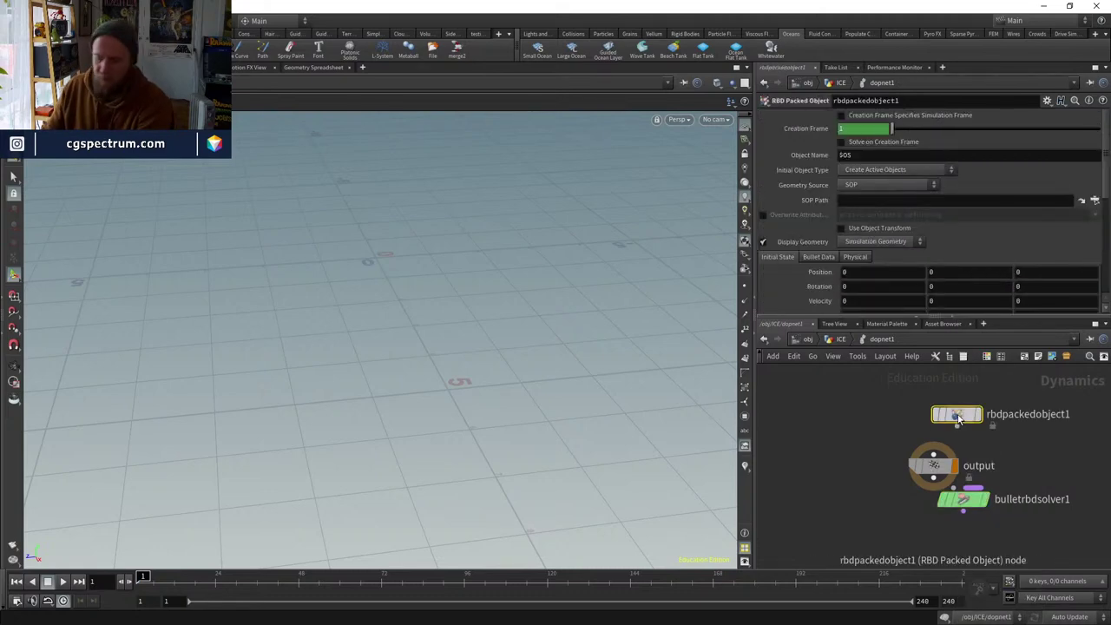
Delete bulletrbdsolver1, rbdpackedobject1 and the unneeded dopnet1 node
click(963, 499)
key(Delete)
click(958, 414)
key(Delete)
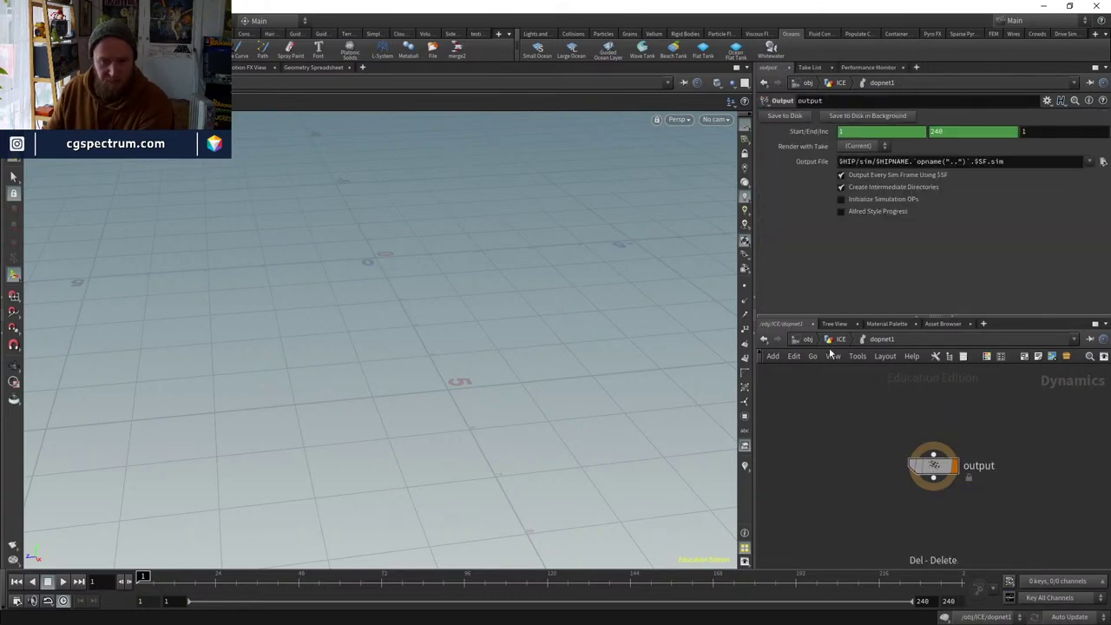
key(u)
key(Delete)
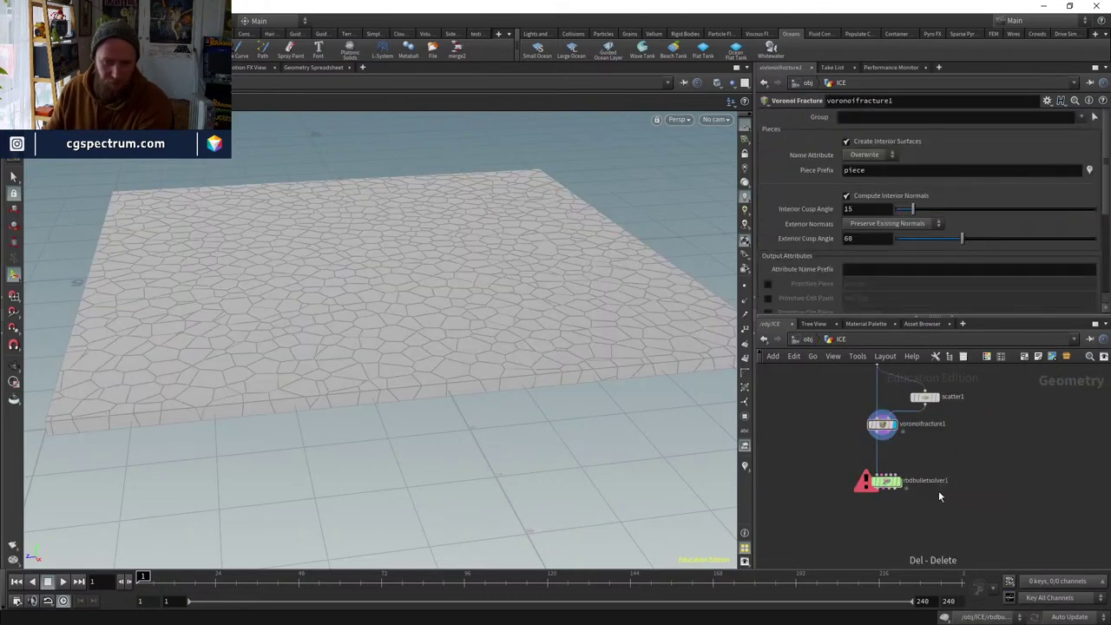
Inspect rbdbulletsolver1's settings and internal networks, then return to the ICE level
click(885, 480)
middle_drag(972, 512, 901, 500)
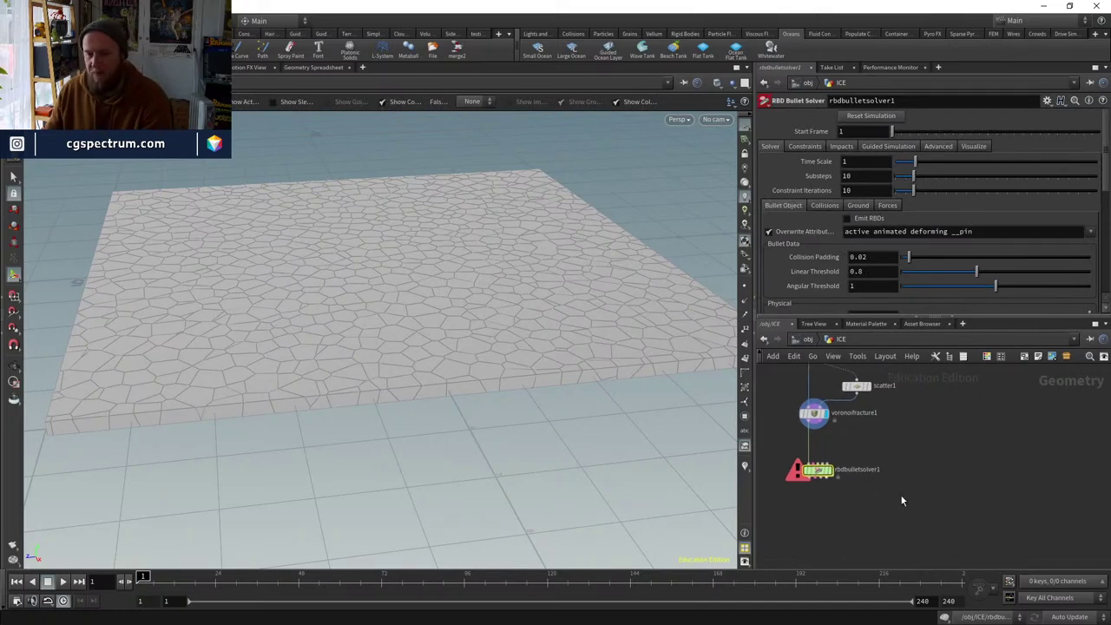
double_click(818, 469)
click(952, 339)
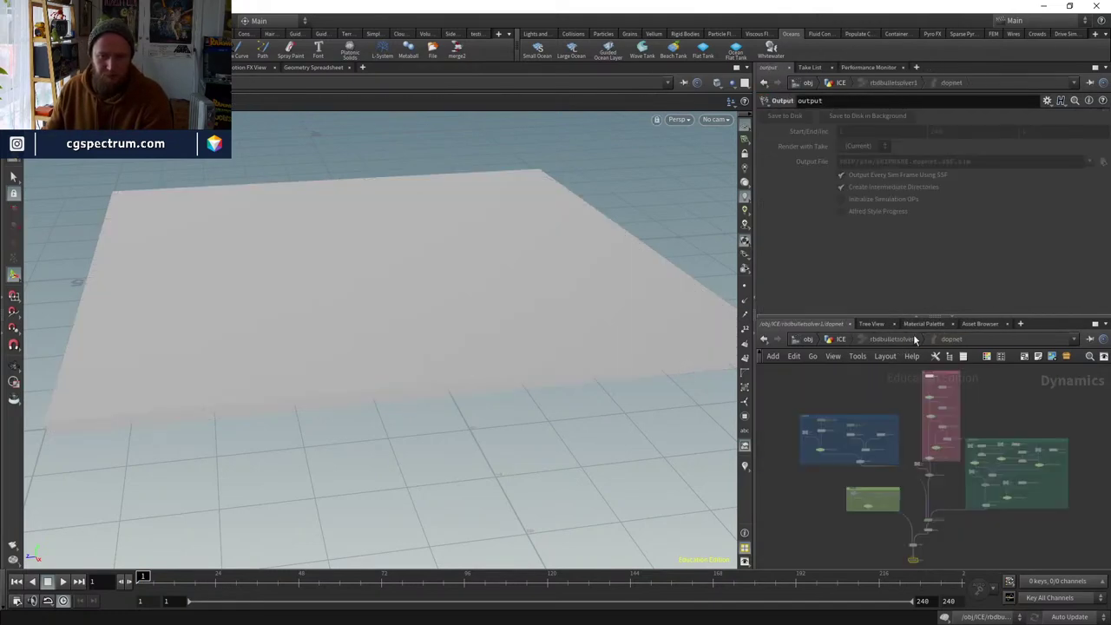
key(i)
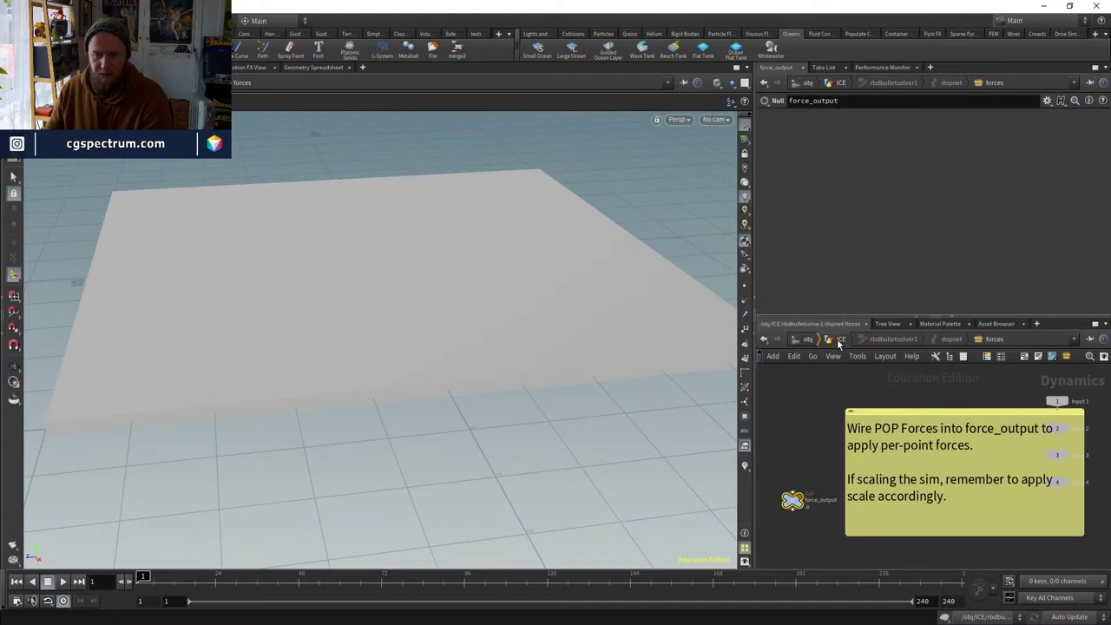
click(840, 339)
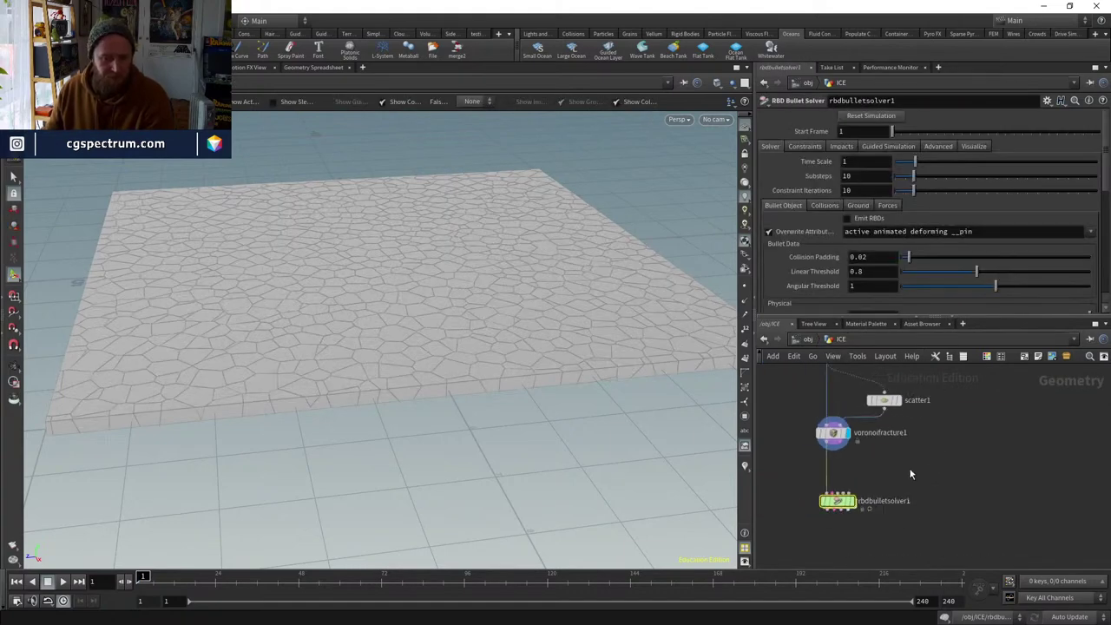
Place an Object Merge node, object_merge1, beside the solver in the ICE network
key(Tab)
text(obj)
key(Return)
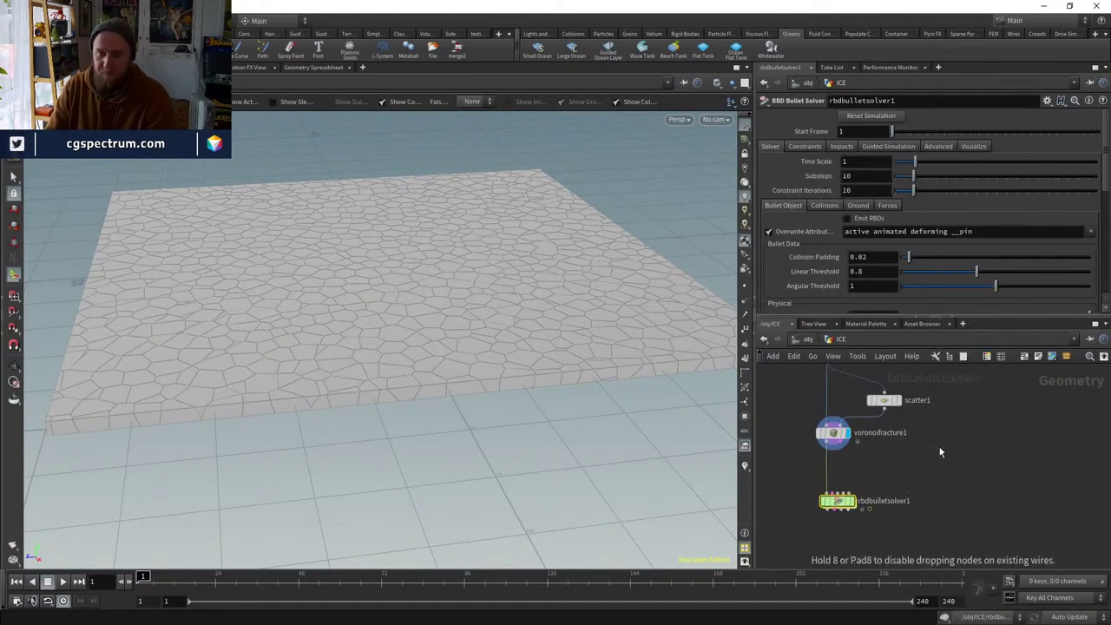
click(938, 445)
Set object_merge1's Object 1 to /obj/SHIP/OUT_GEO and position it beside the solver
click(1093, 146)
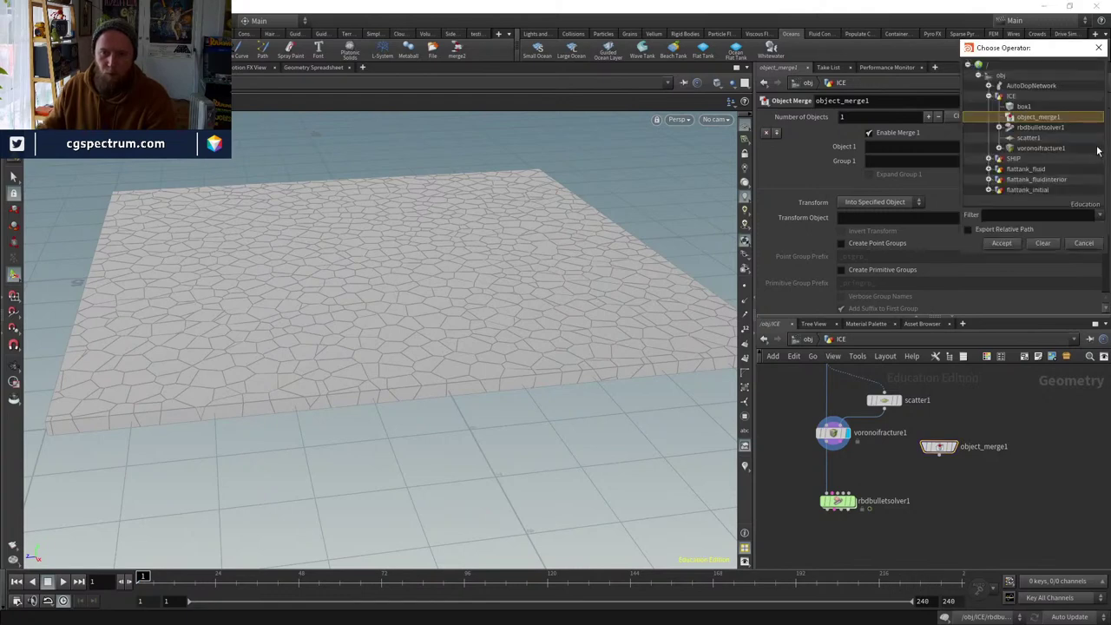
click(994, 159)
click(1034, 173)
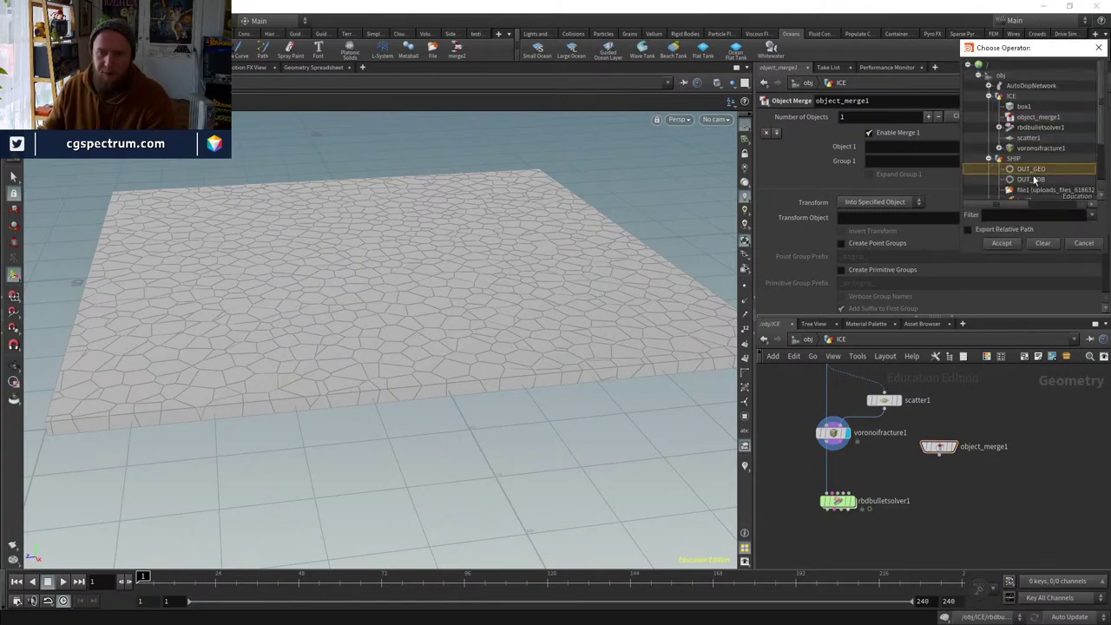
click(1001, 243)
click(955, 446)
drag(942, 446, 971, 432)
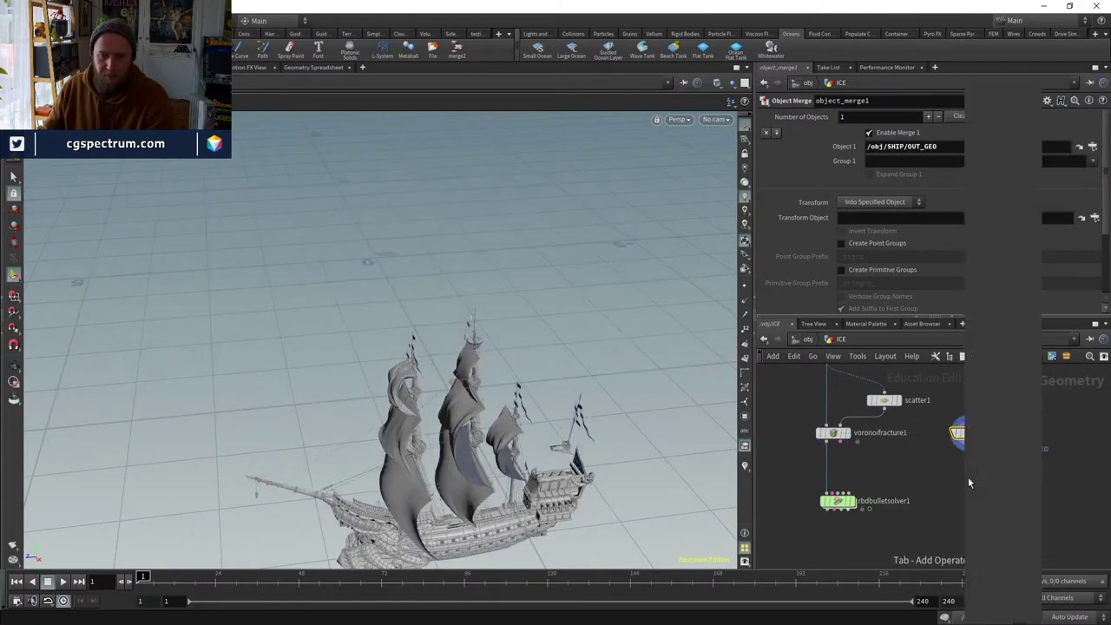
drag(848, 512, 849, 540)
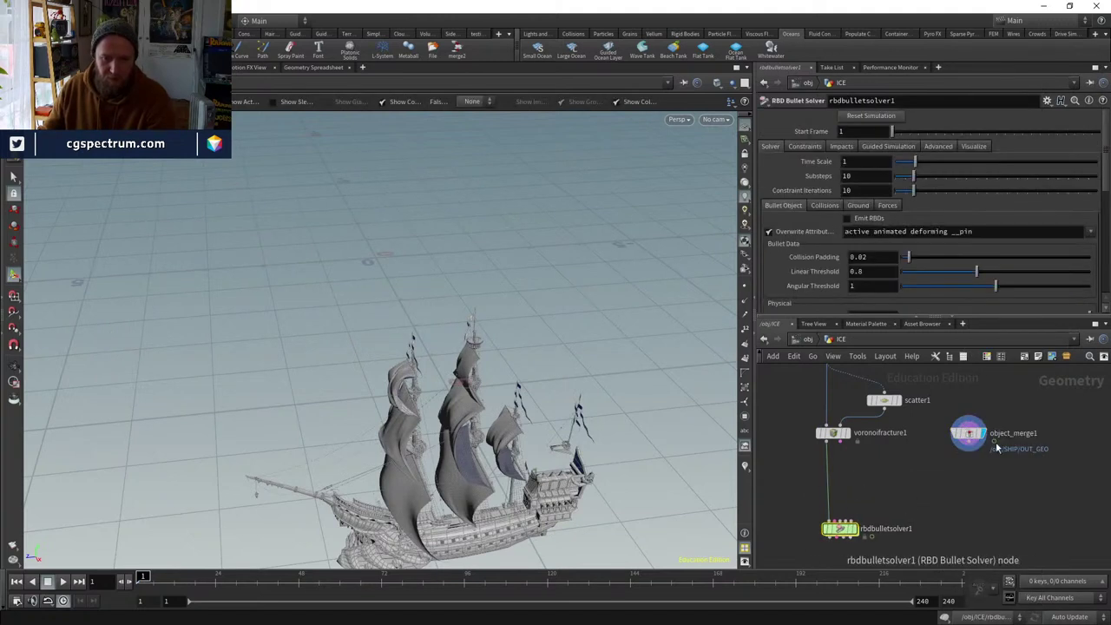
Review the solver's collision settings and display rbdbulletsolver1's simulation result
click(825, 205)
scroll(797, 221, down, 2)
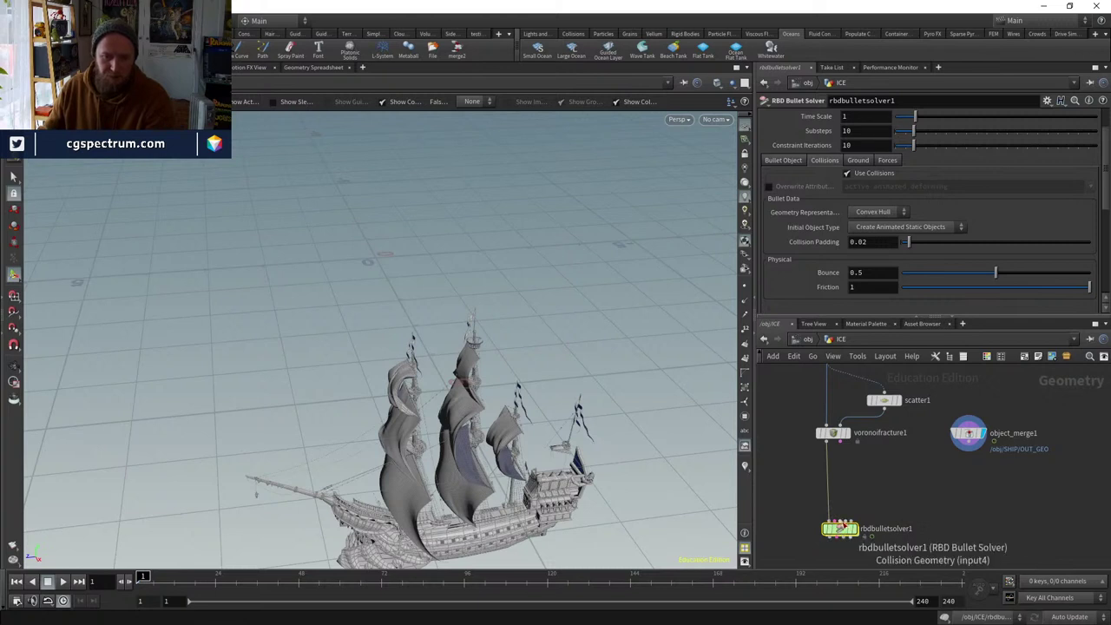
scroll(840, 525, up, 3)
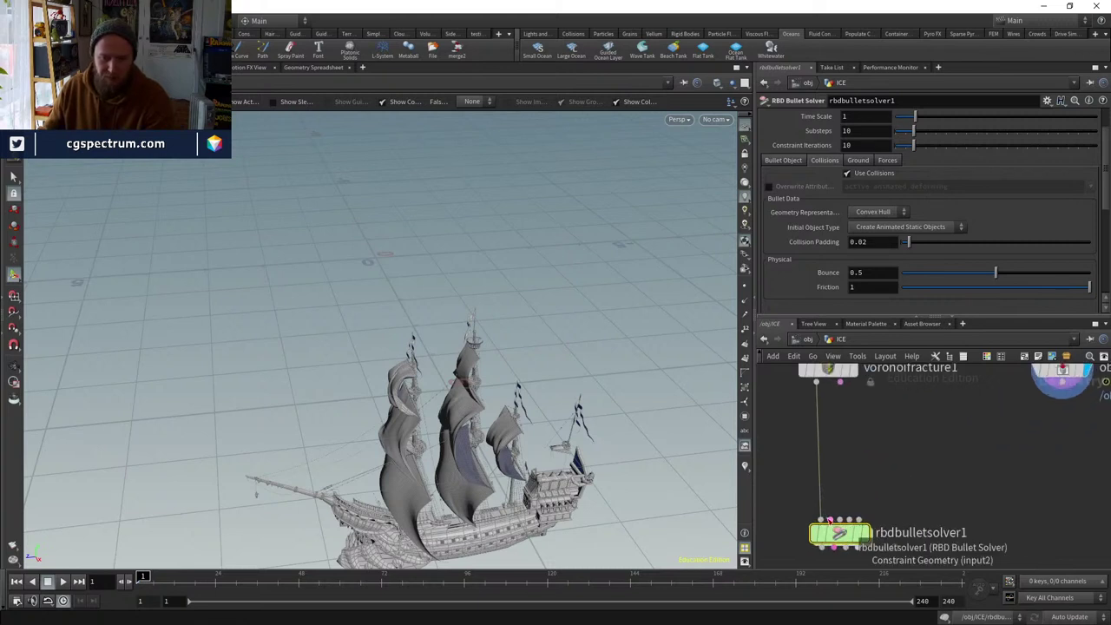
mouse_move(845, 519)
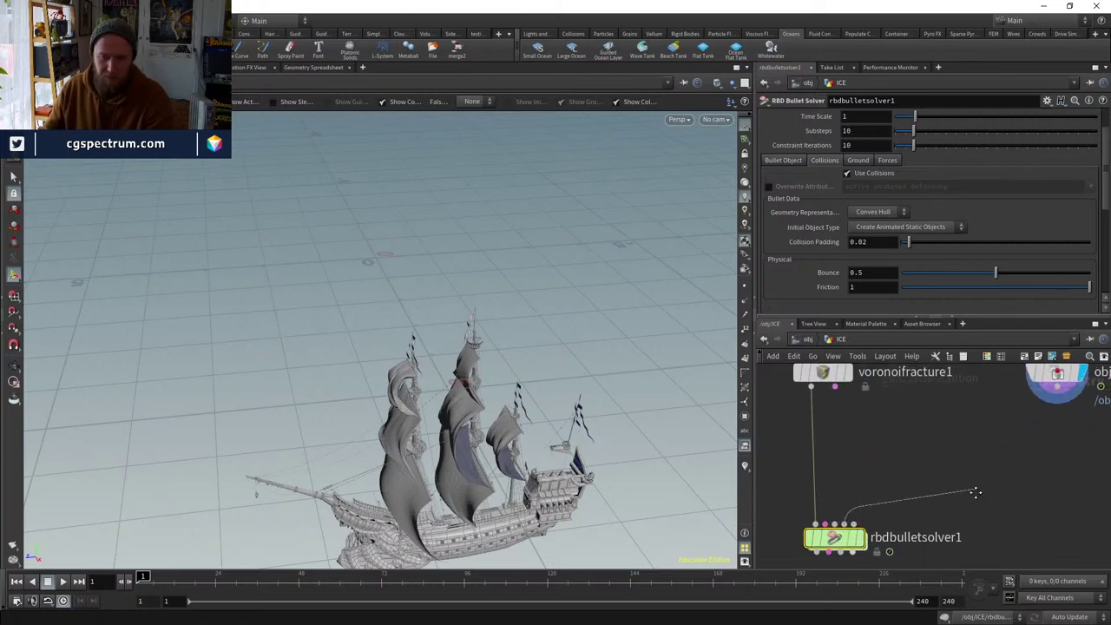
scroll(980, 491, down, 1)
scroll(908, 488, up, 1)
click(866, 490)
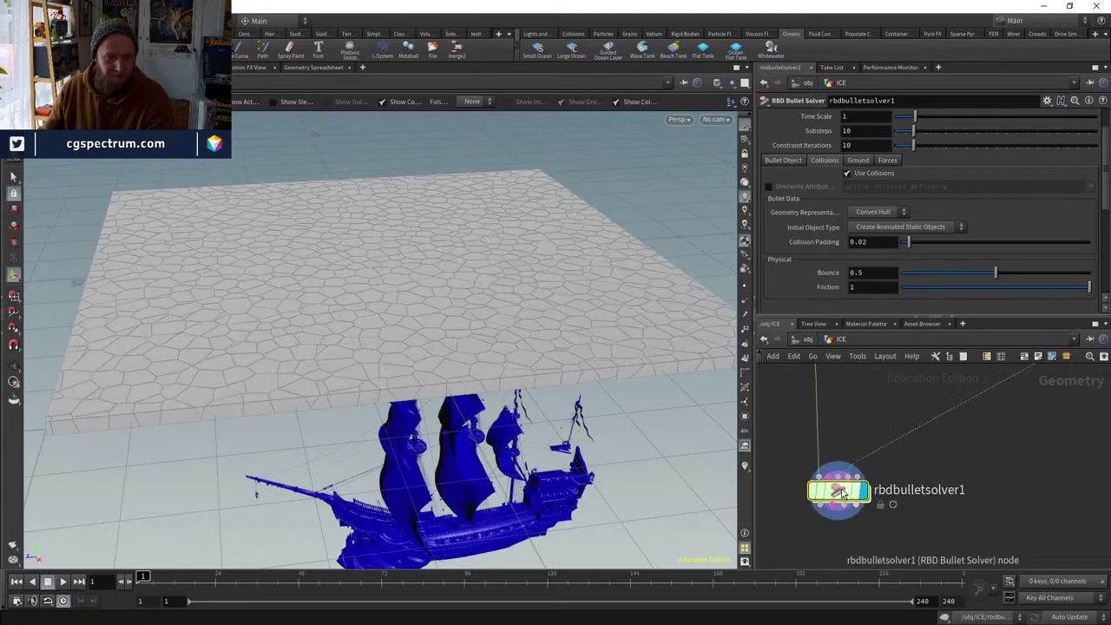
drag(521, 486, 499, 407)
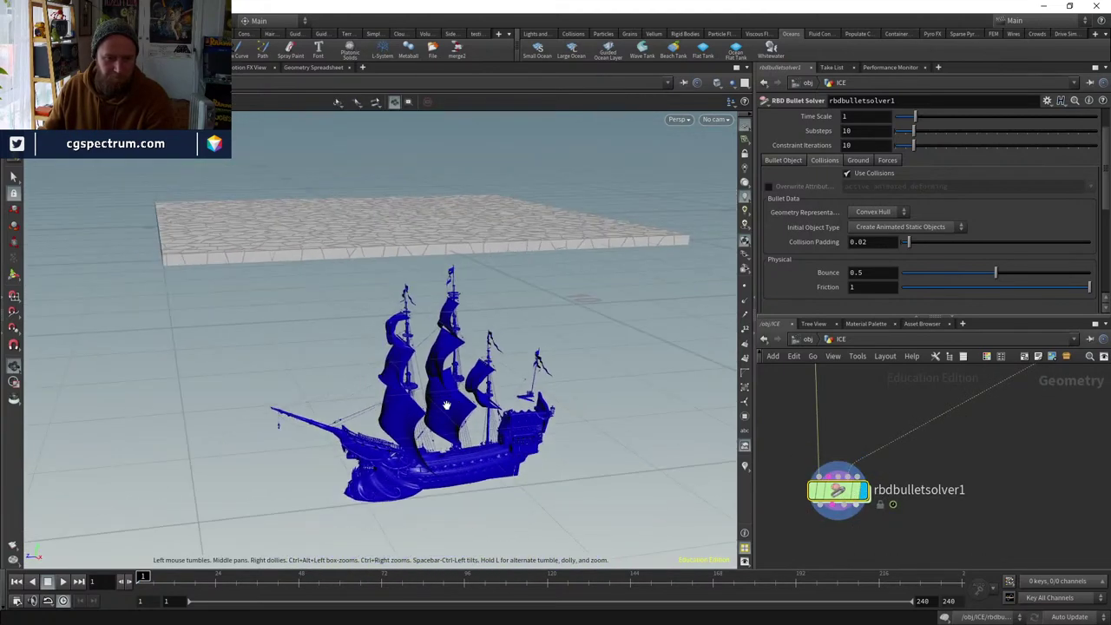
Keep Convex Hull as the collision representation and inspect the ship and slab
click(865, 212)
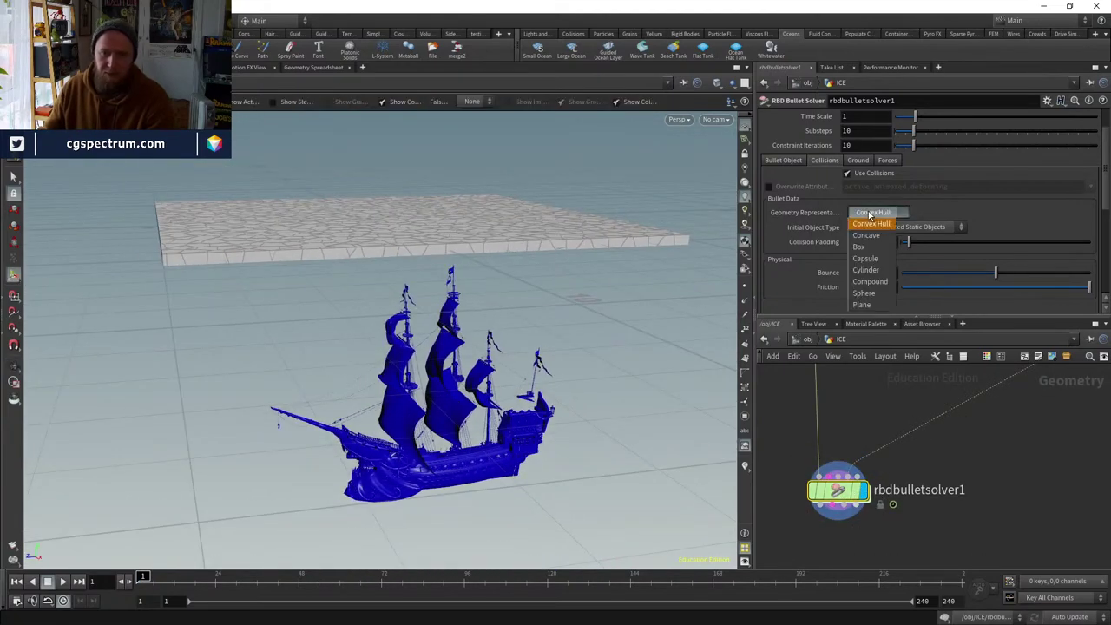
click(868, 211)
drag(529, 359, 521, 384)
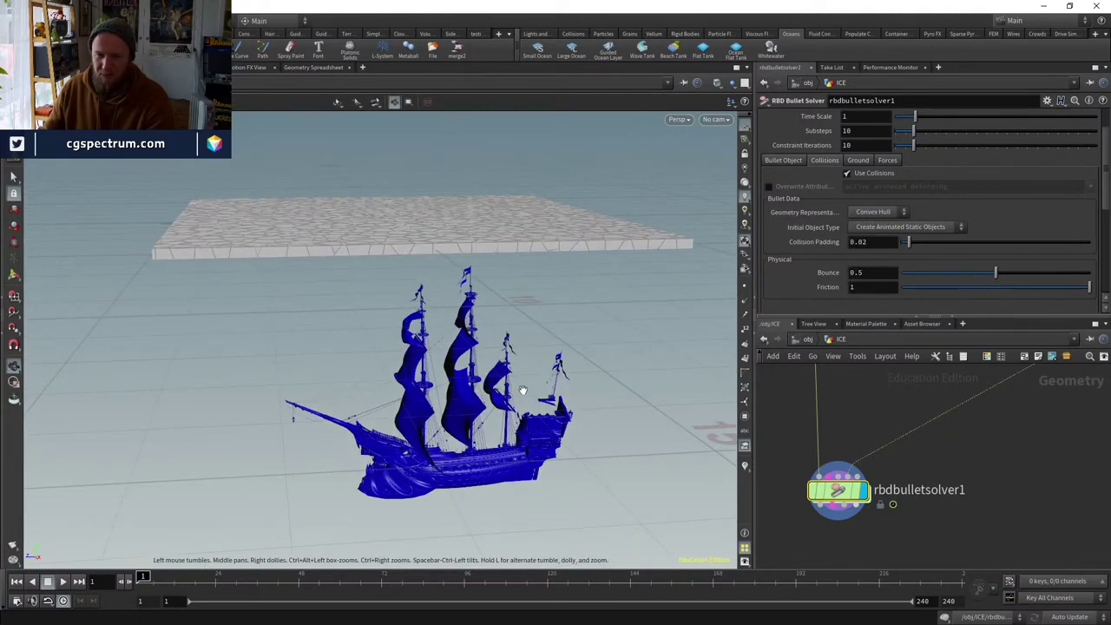
click(780, 161)
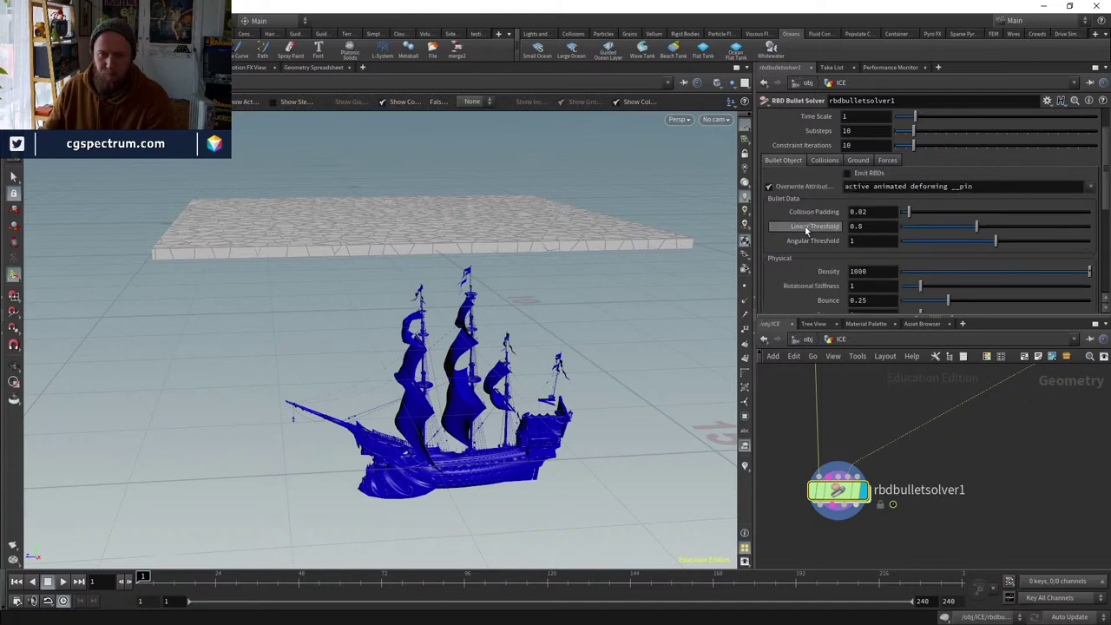
click(829, 161)
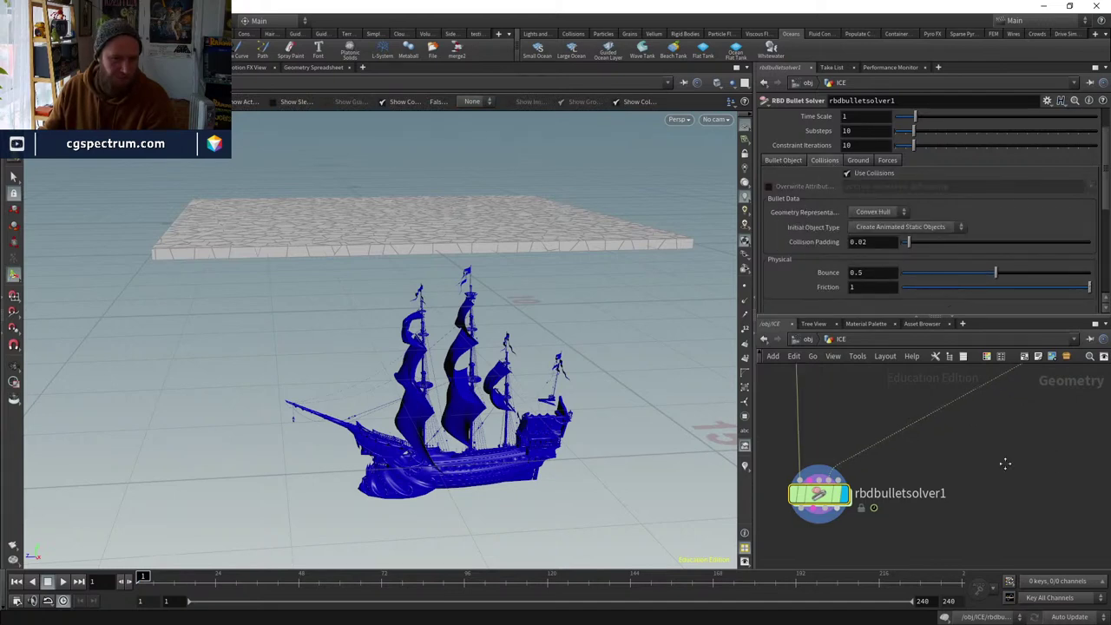
middle_drag(1007, 461, 858, 466)
drag(524, 357, 493, 424)
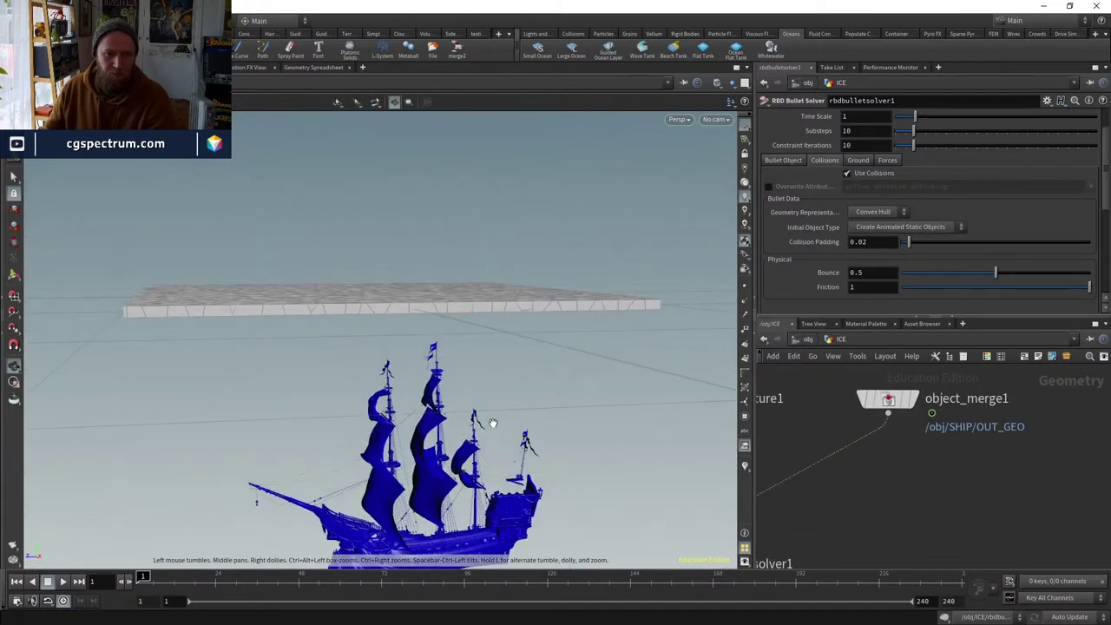
middle_drag(835, 466, 843, 507)
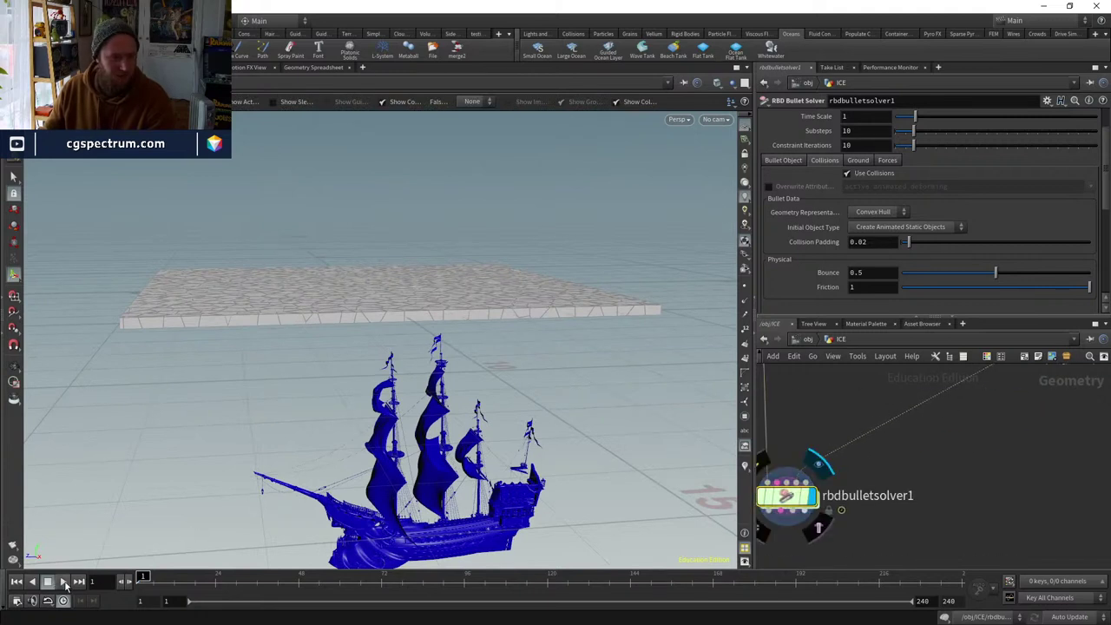
After a test playback, set Initial Object Type to Create Deforming Static Objects
click(64, 582)
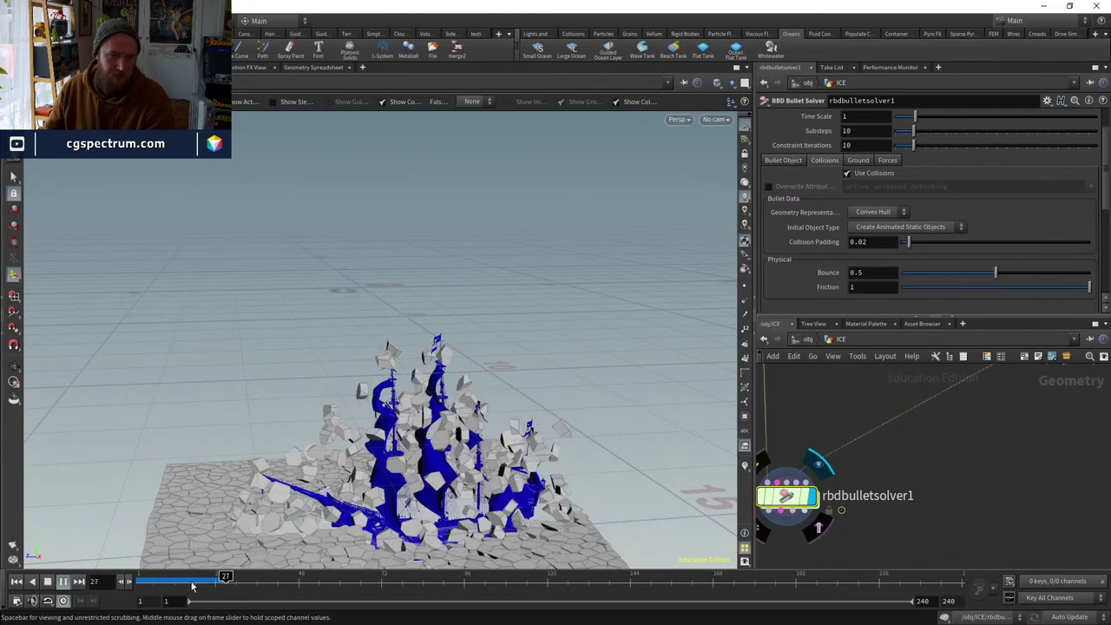
drag(196, 589, 143, 581)
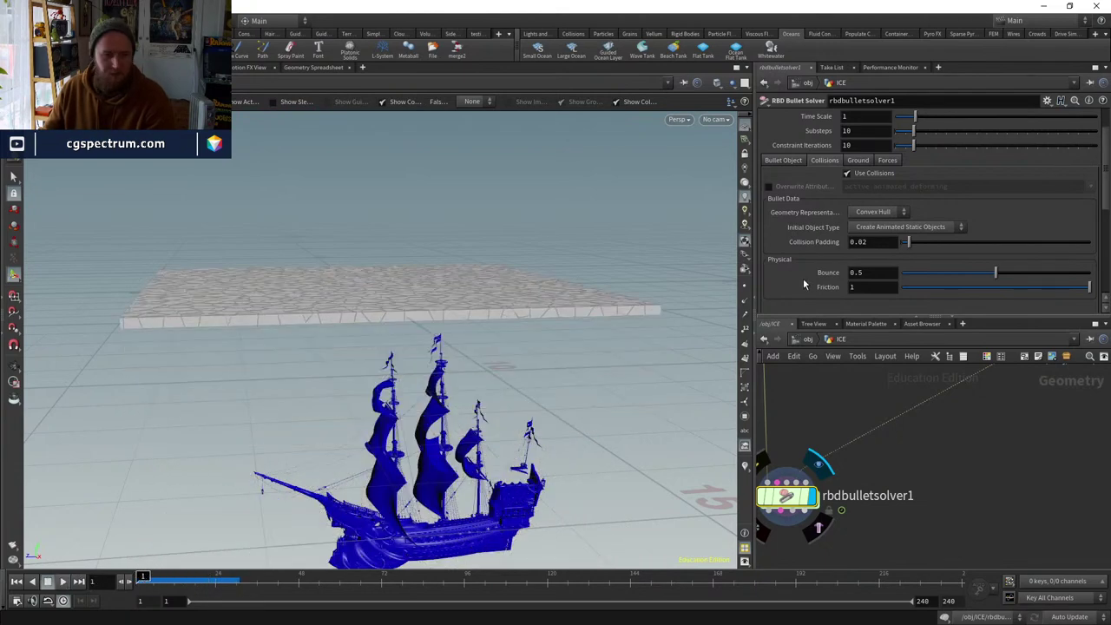
click(857, 160)
click(886, 160)
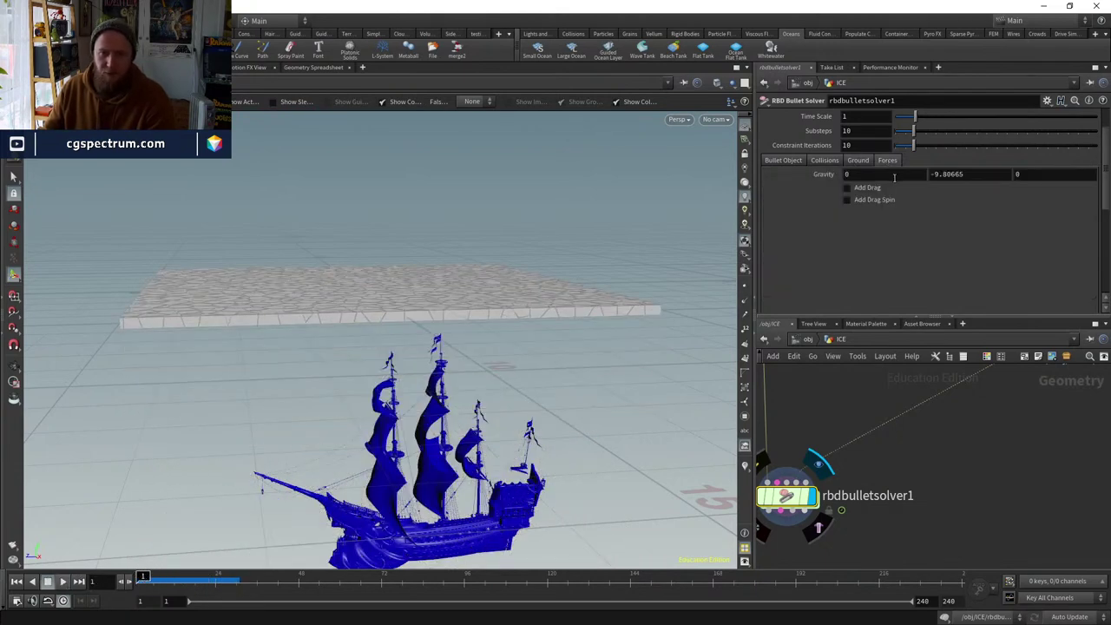
click(820, 163)
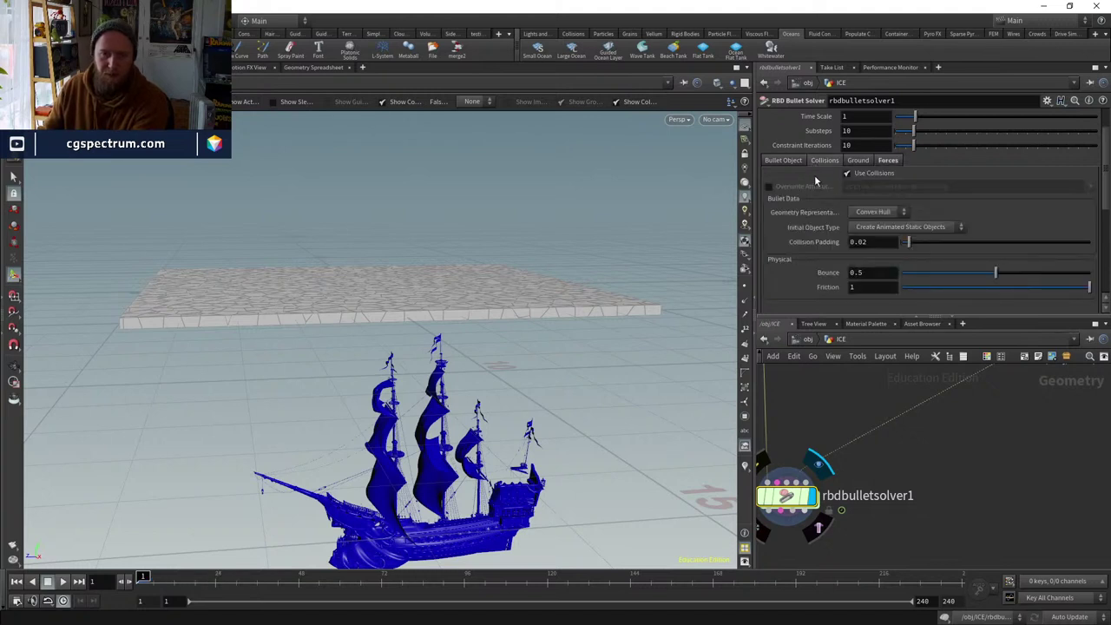
click(896, 230)
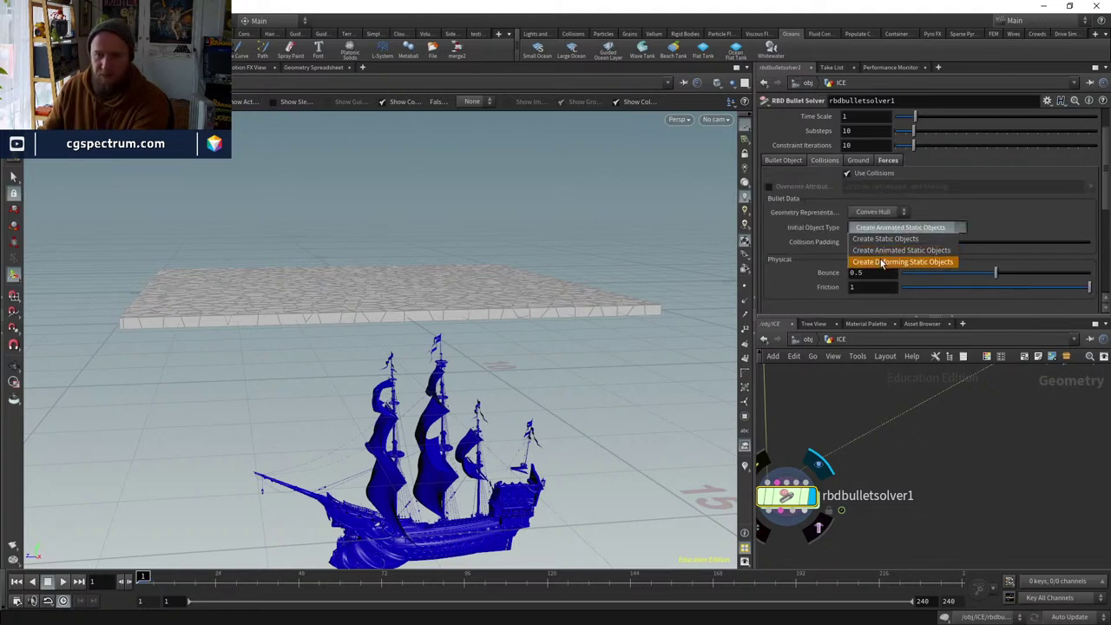
click(882, 265)
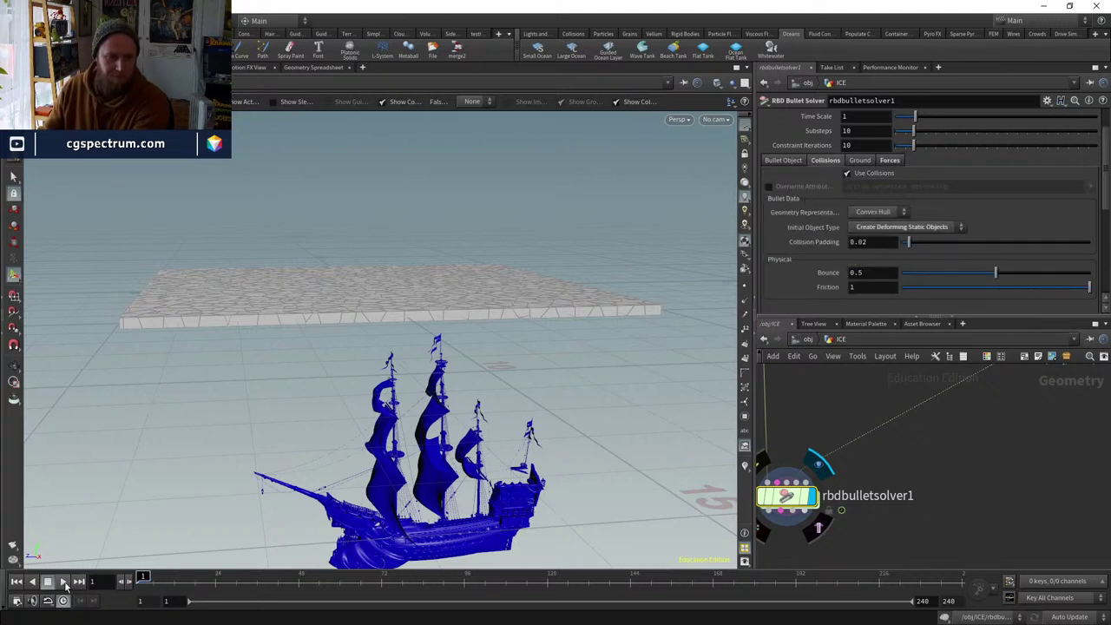
Play and scrub frames 1–16, inspecting the ship shattering the ice slab
click(64, 583)
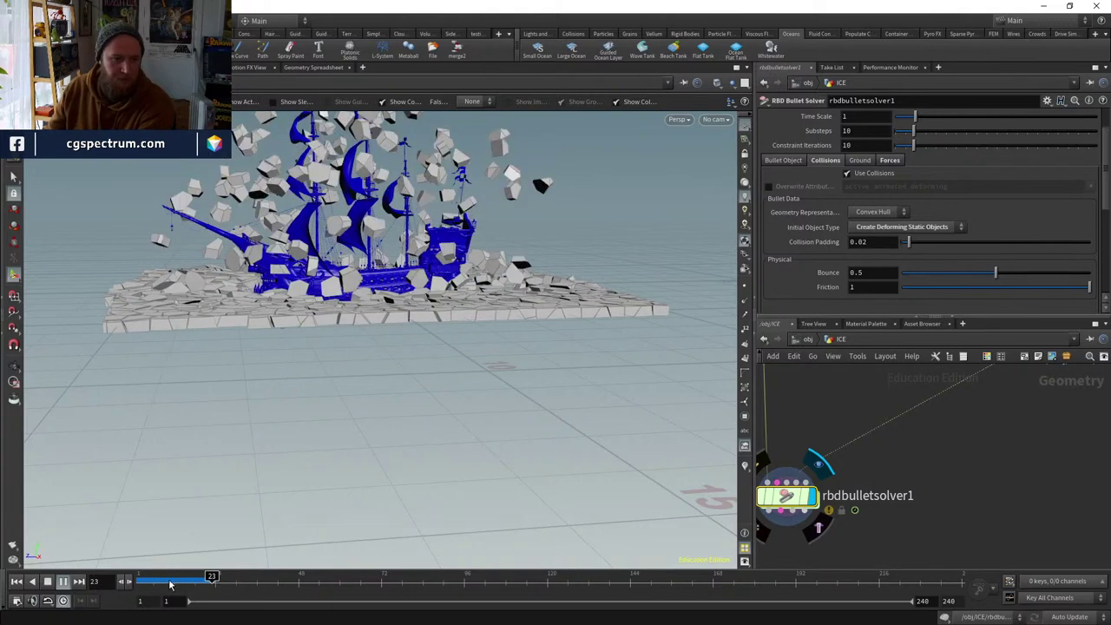
drag(170, 584, 208, 581)
drag(486, 347, 424, 471)
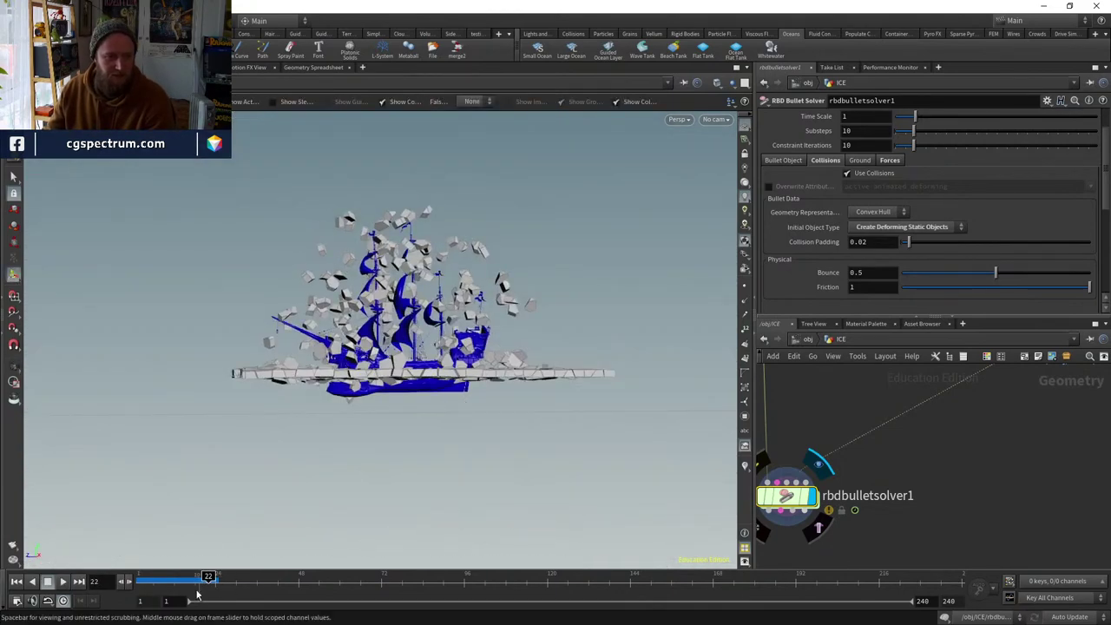
mouse_move(197, 580)
mouse_down()
mouse_move(147, 577)
mouse_move(211, 577)
mouse_up()
key(space)
drag(404, 382, 327, 448)
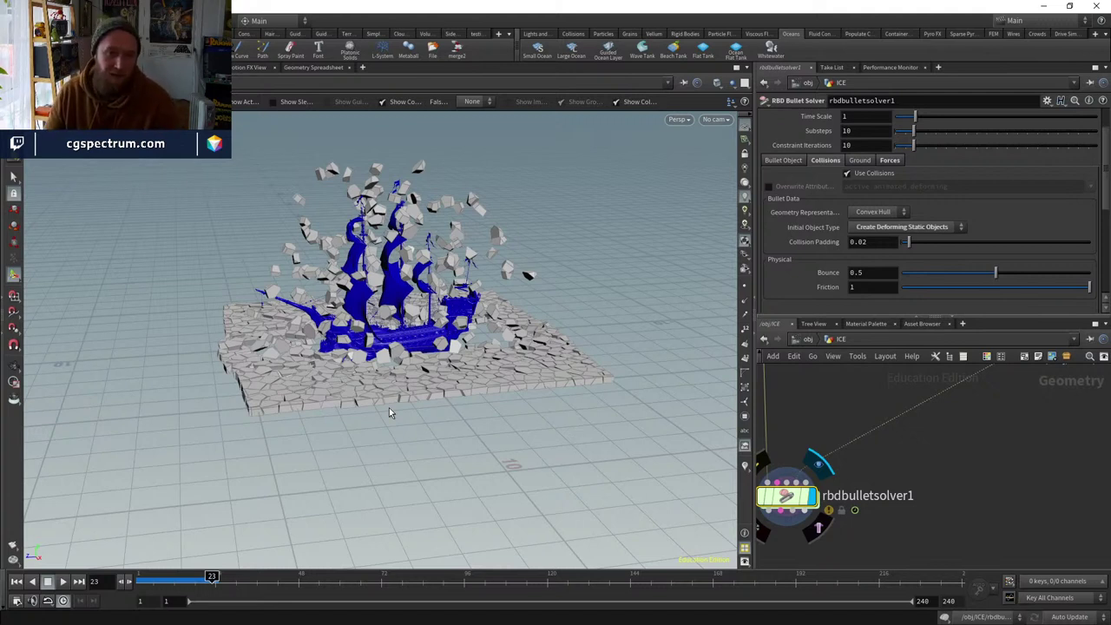
click(170, 575)
drag(170, 575, 186, 550)
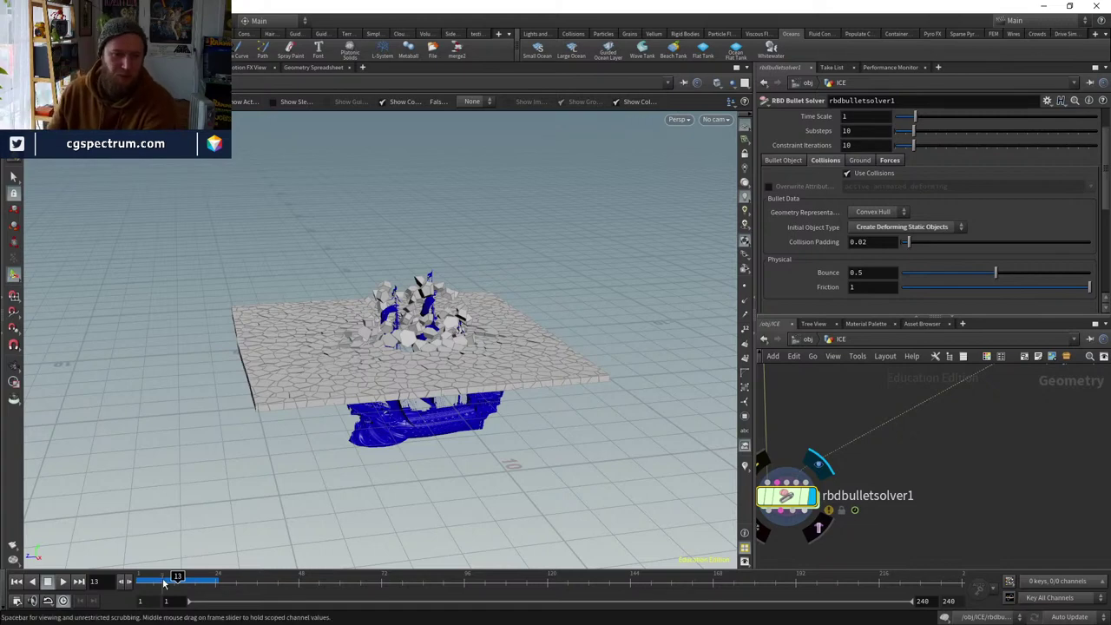
drag(178, 574, 141, 547)
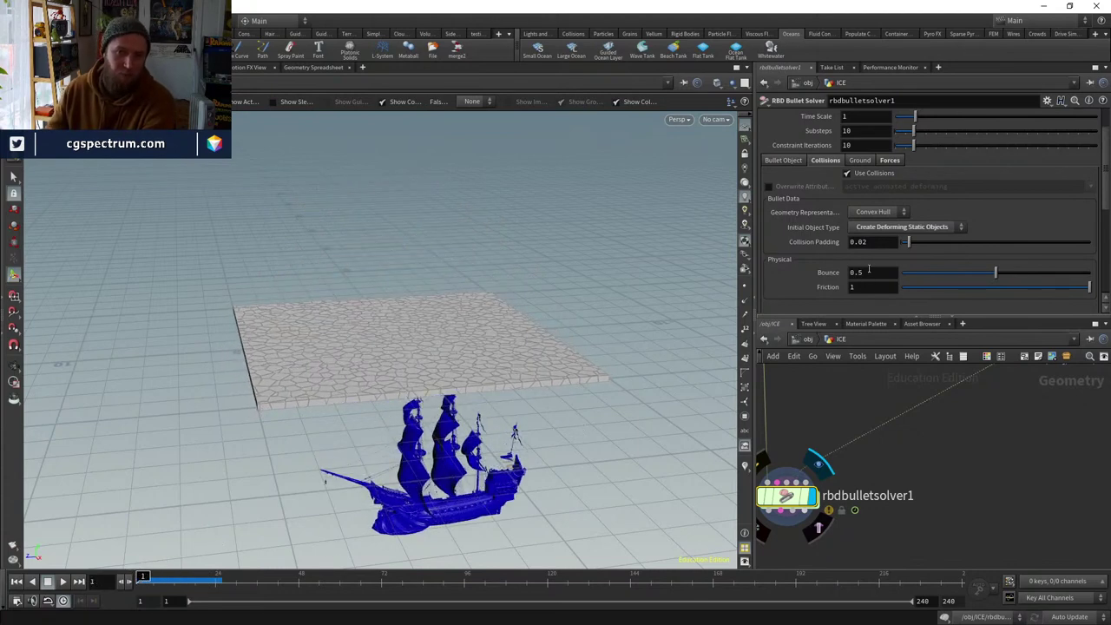
Check the solver's force and collision tabs, then view the slab and ship from the front in wireframe
click(888, 162)
click(825, 160)
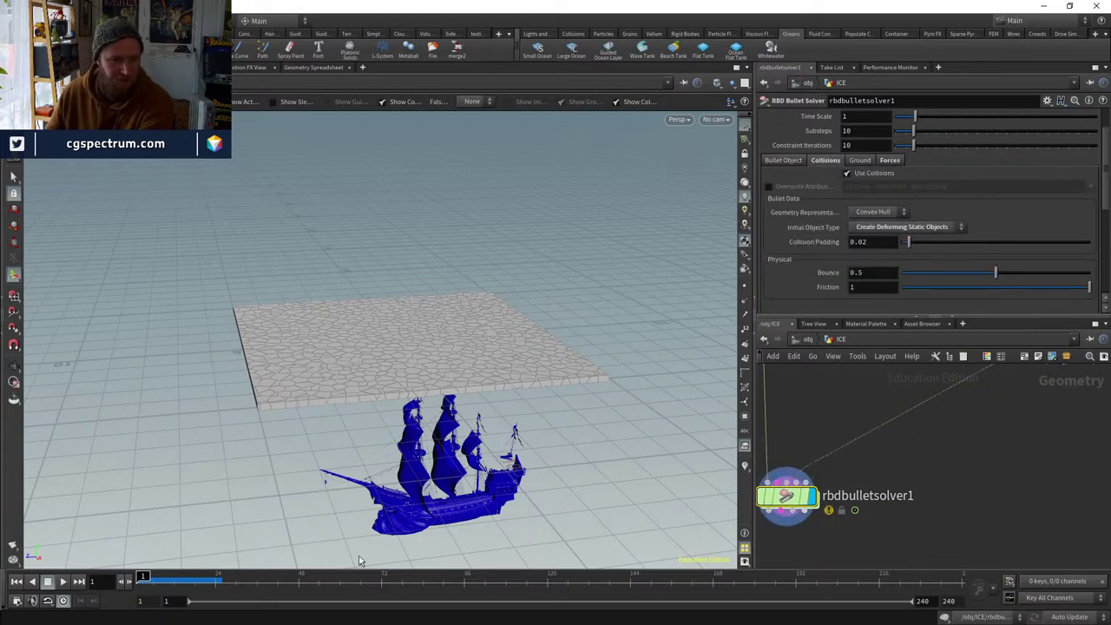
key(space+4)
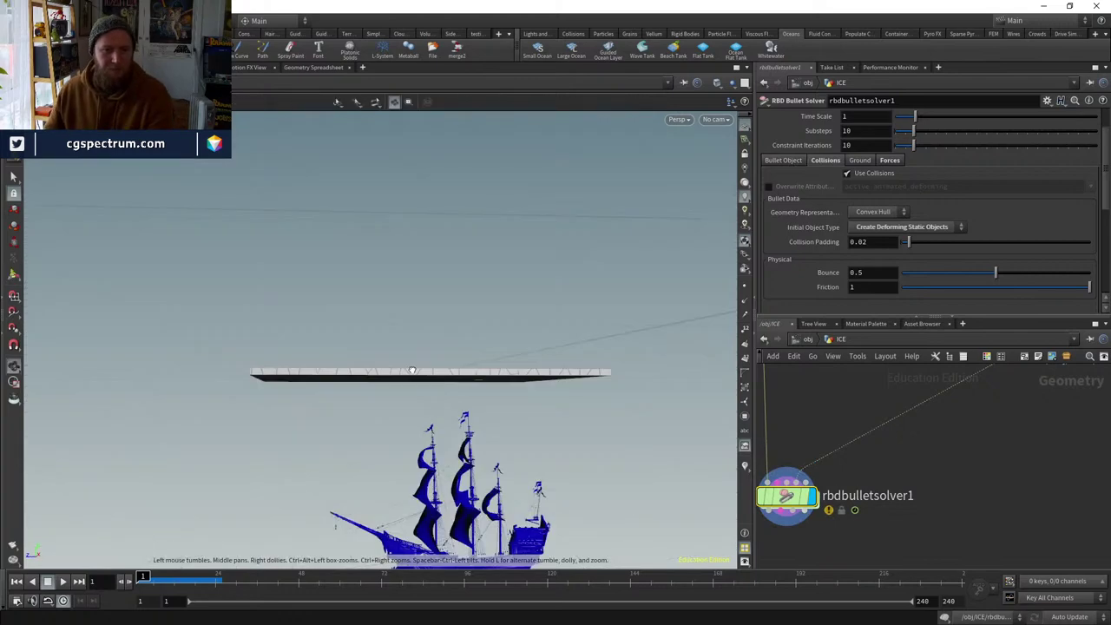
key(space+3)
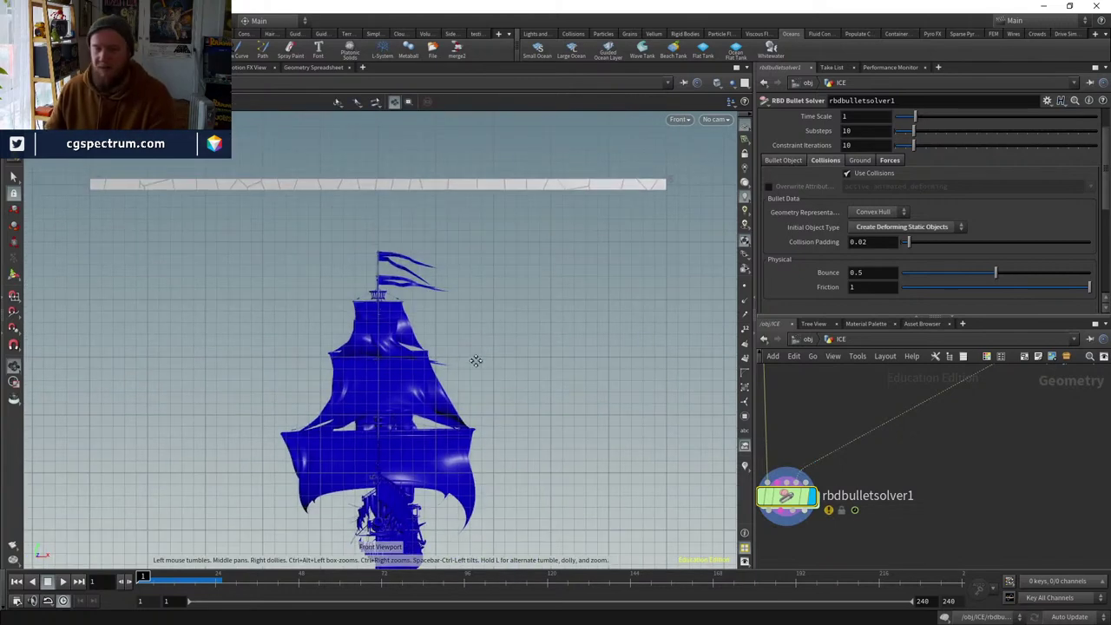
key(w)
scroll(441, 333, up, 5)
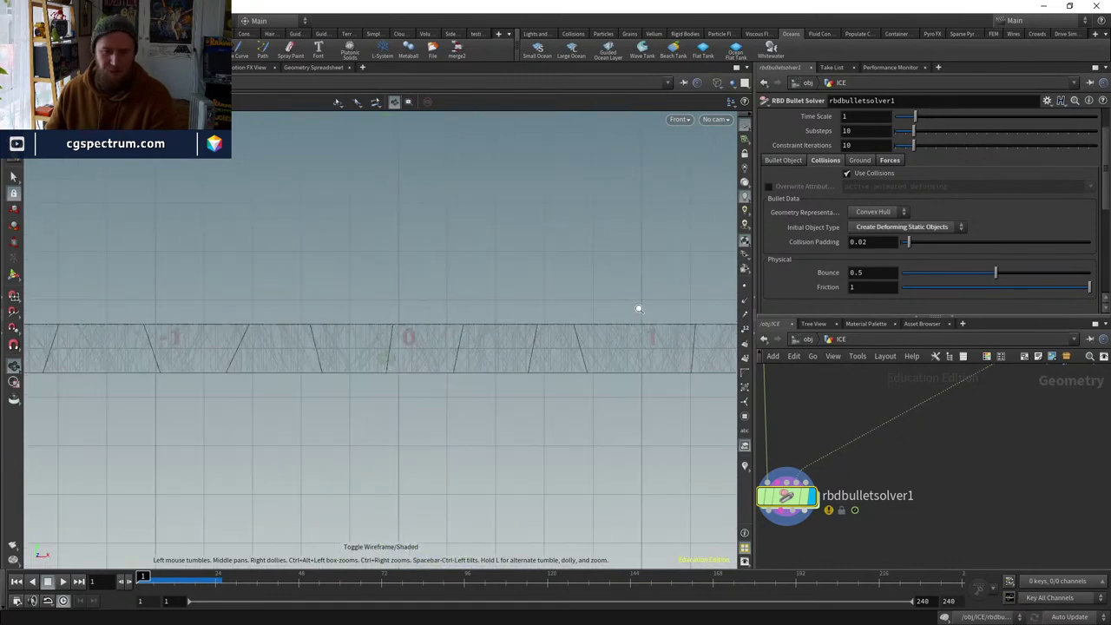
scroll(624, 333, down, 1)
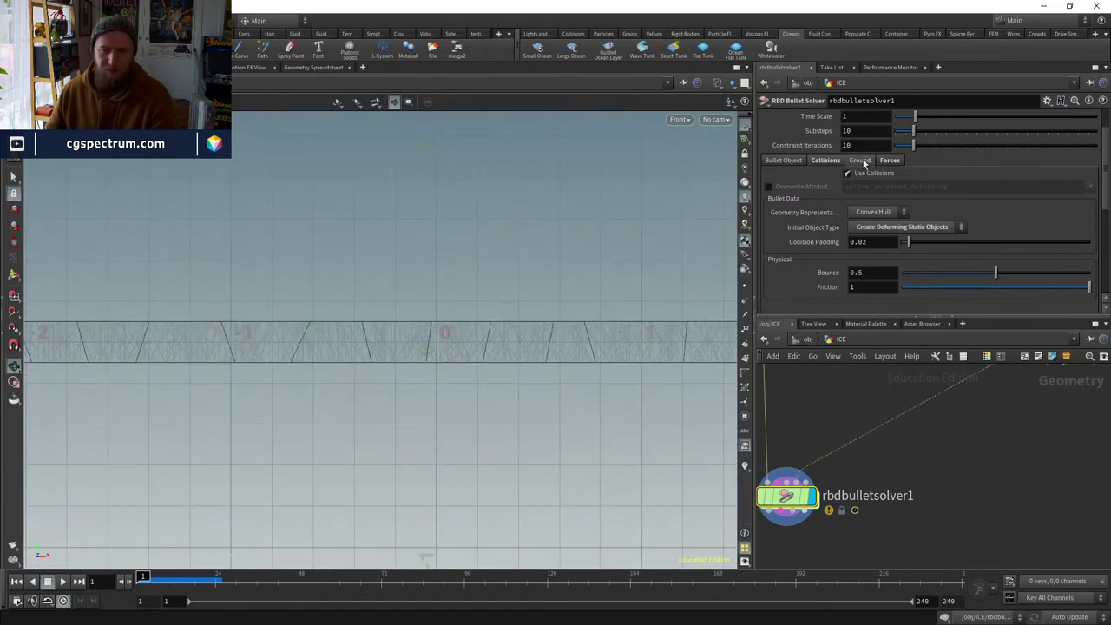
Add a ground plane to the RBD Bullet Solver at Ground Position Y -0.1
click(859, 160)
click(874, 174)
click(867, 198)
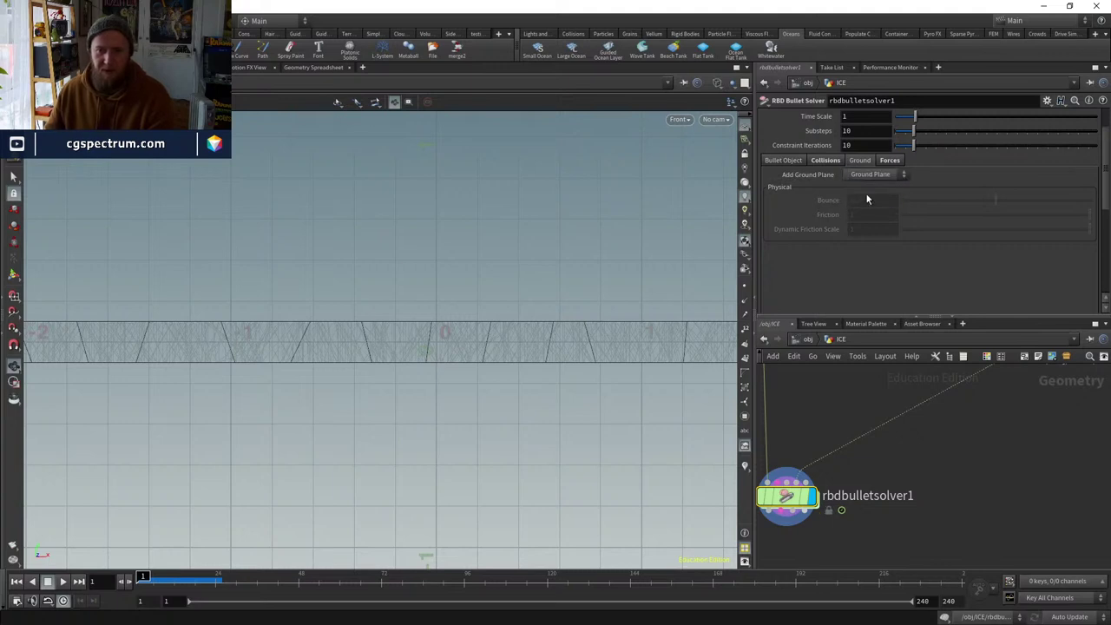
click(963, 203)
text(-0.1)
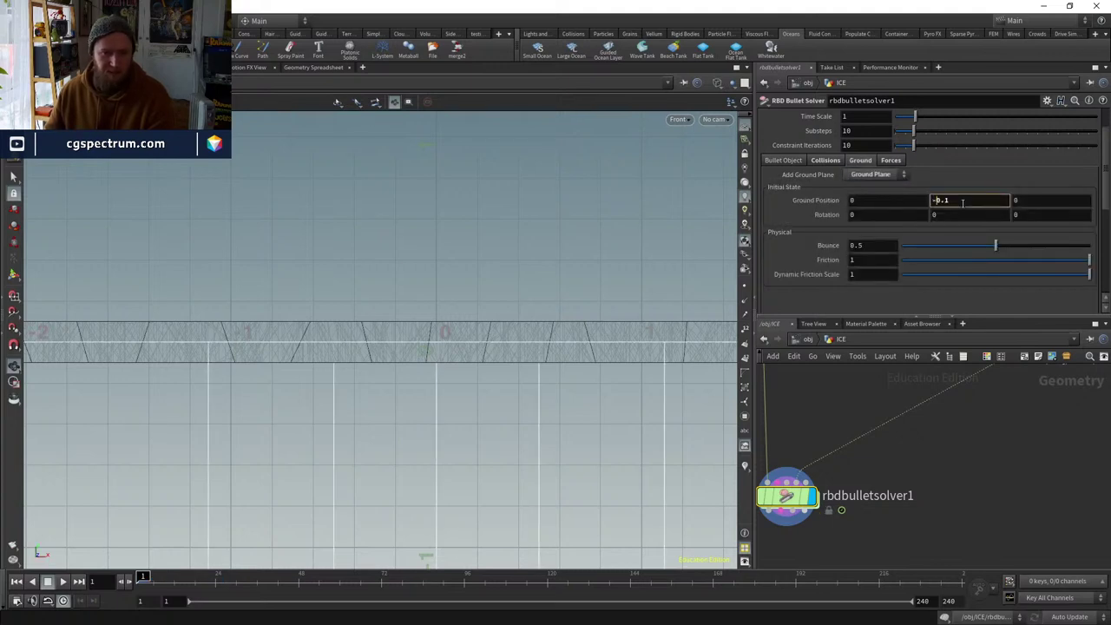
key(Return)
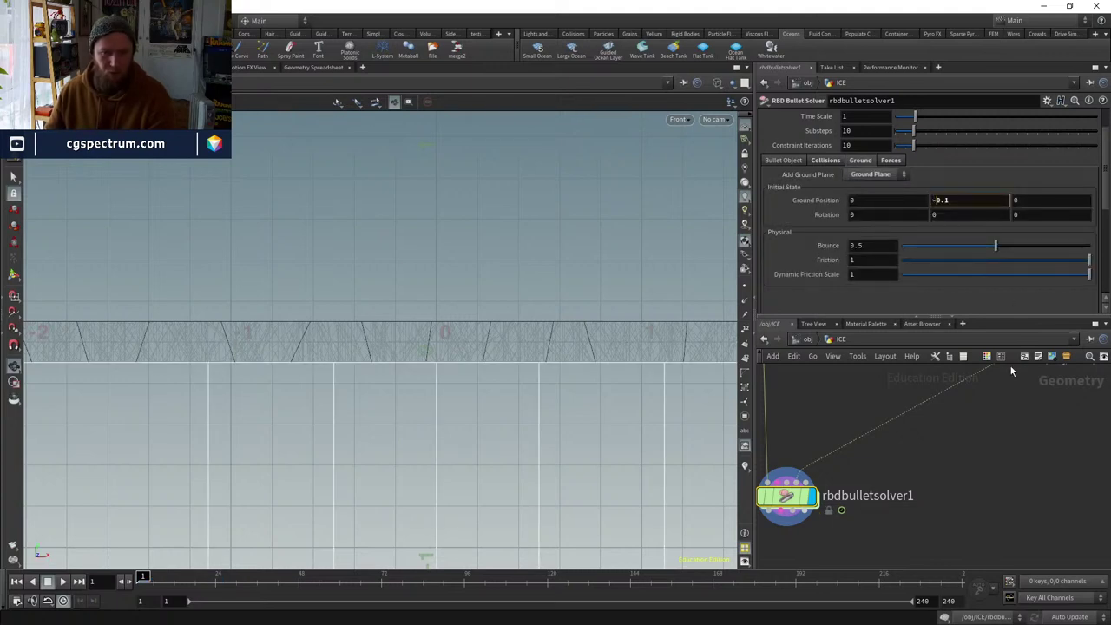
Orbit to an angled shaded view and play the simulation to test the ground plane
scroll(496, 439, down, 5)
drag(491, 410, 569, 431)
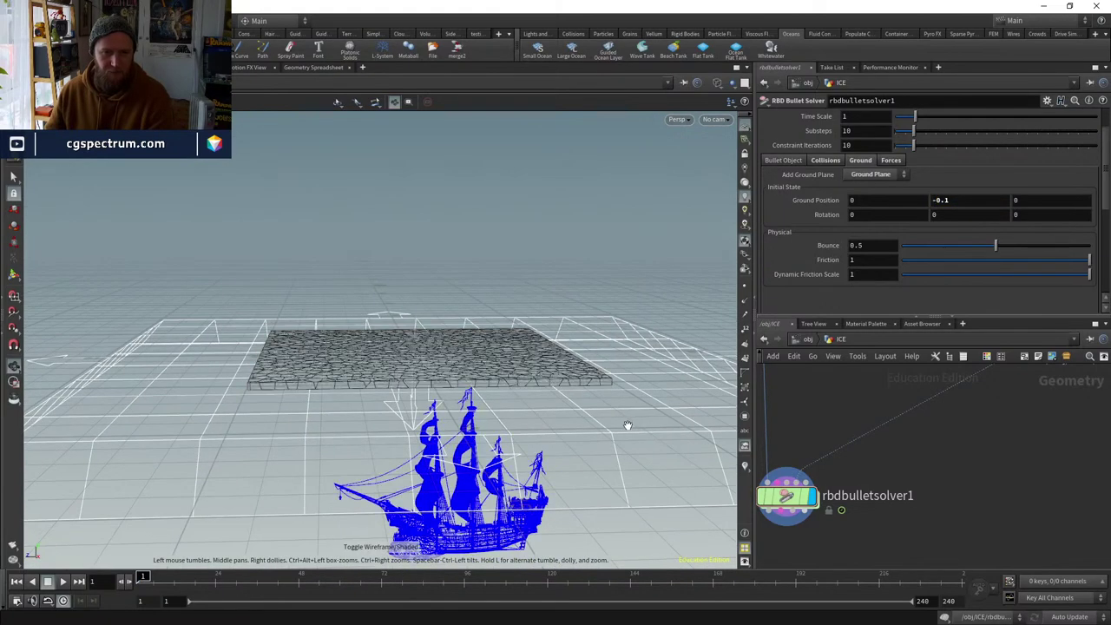
key(w)
mouse_move(397, 355)
mouse_down()
mouse_move(457, 395)
mouse_move(429, 389)
mouse_up()
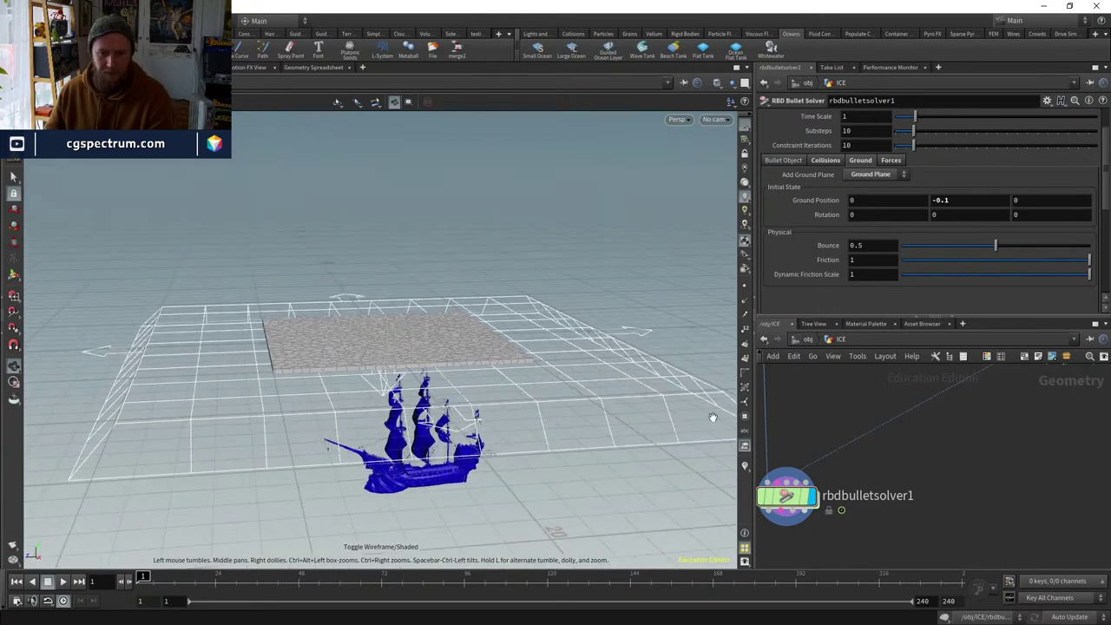
click(63, 582)
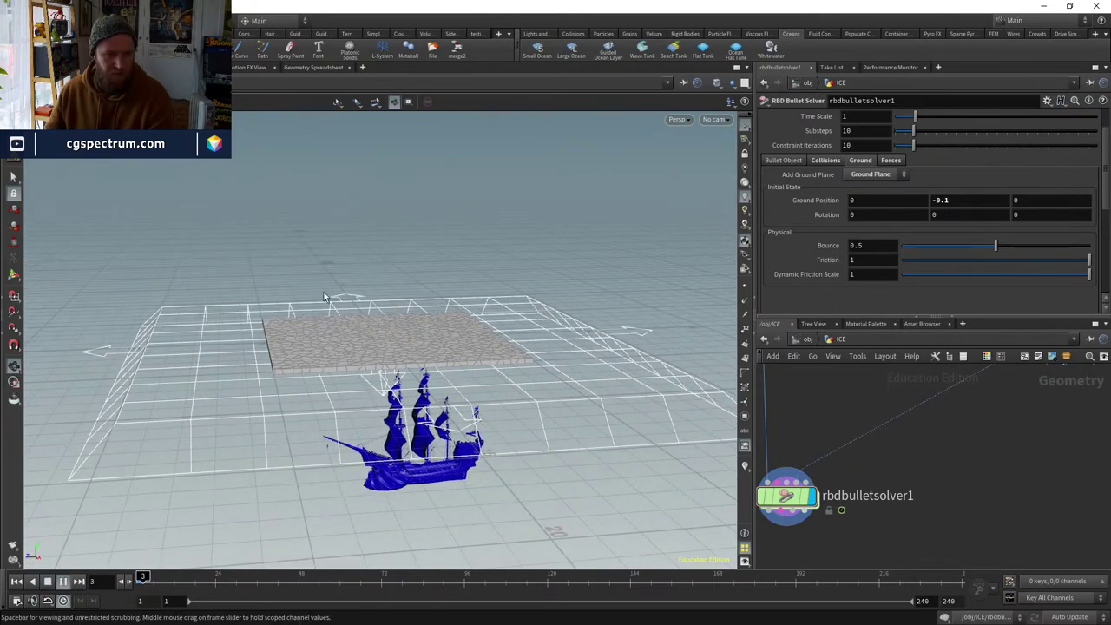
Set Forces Gravity Y to -9.8 and replay the simulation from frame 1
click(890, 160)
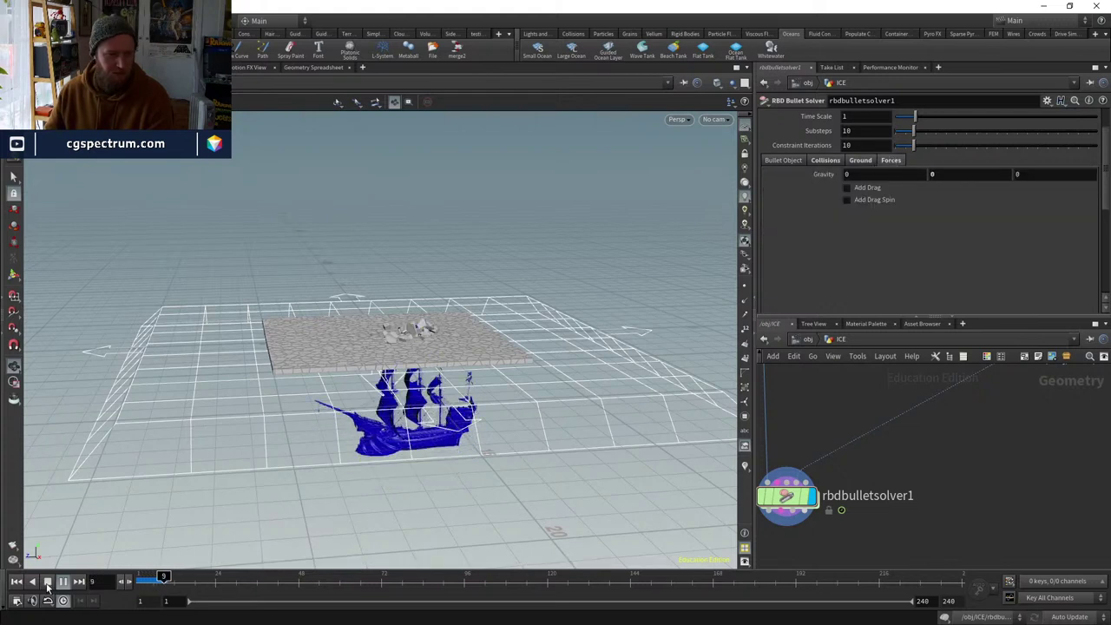
click(17, 582)
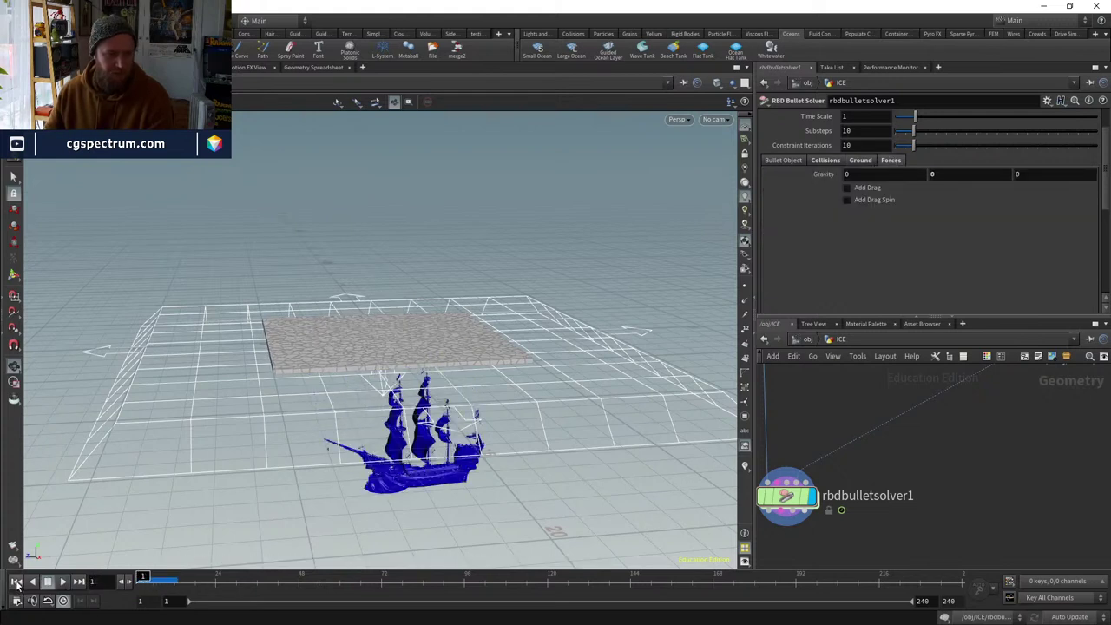
click(964, 173)
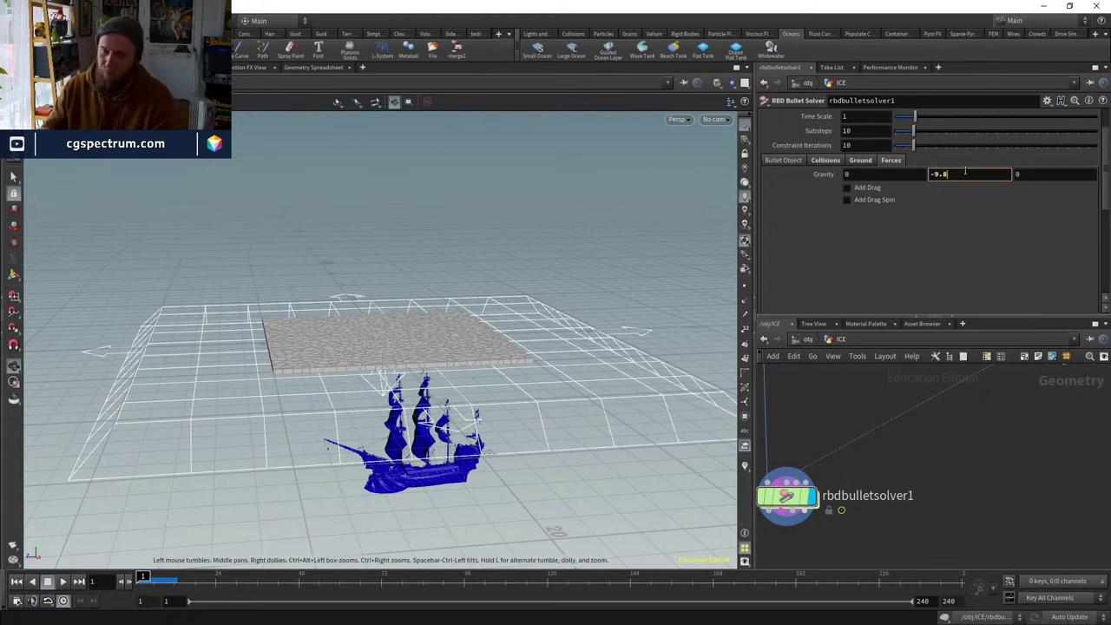
key(Return)
click(62, 582)
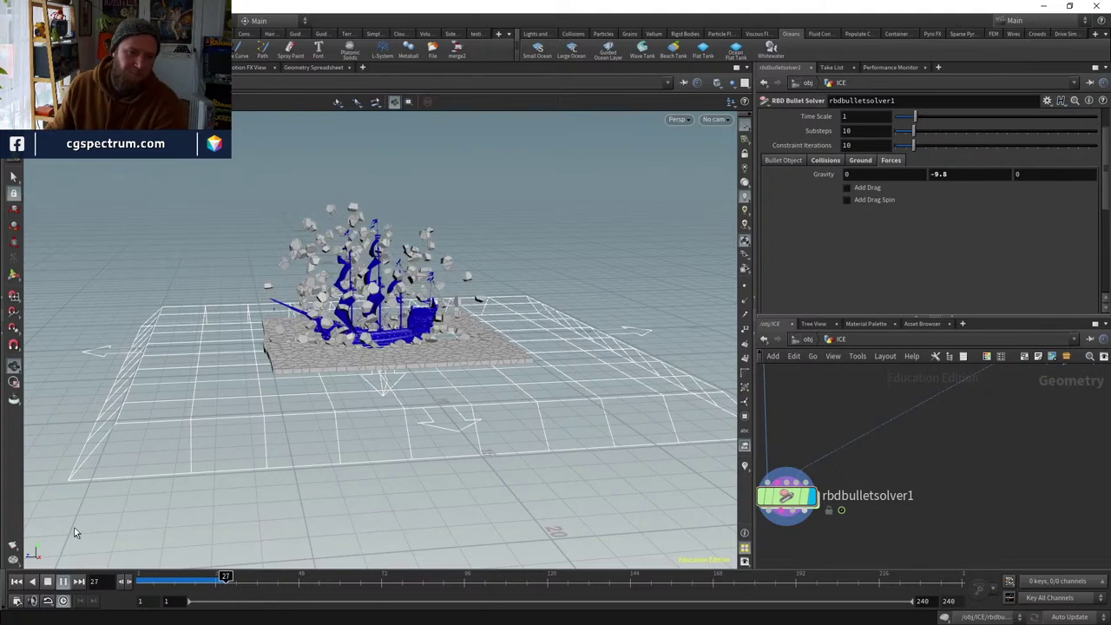
Stop playback and set scatter1's Force Total Count to 100, then to 20
click(143, 576)
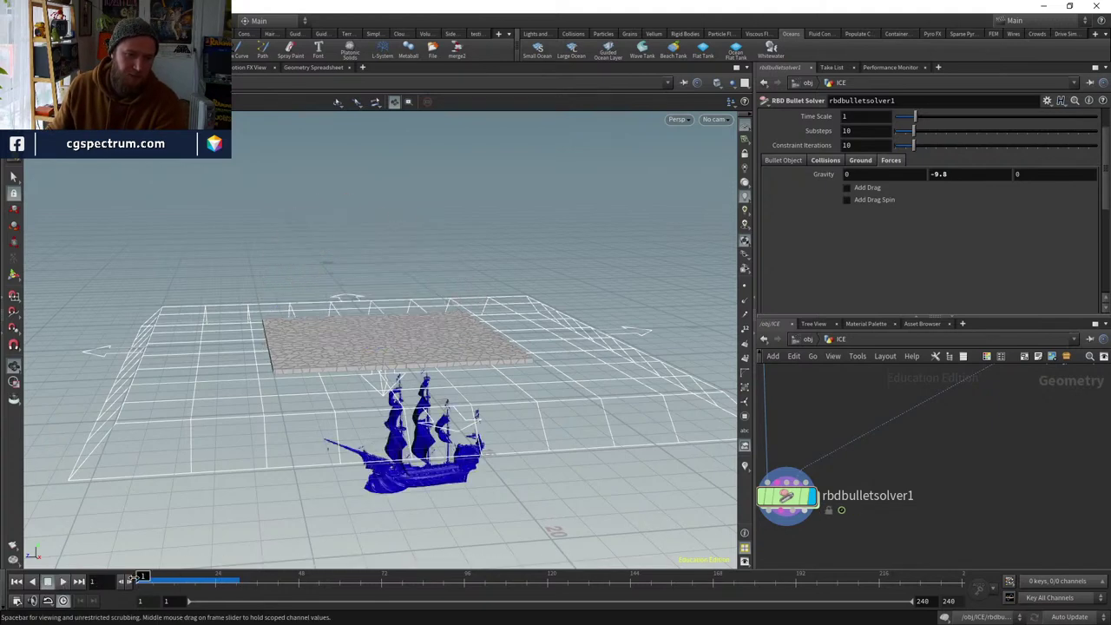
middle_drag(802, 411, 845, 560)
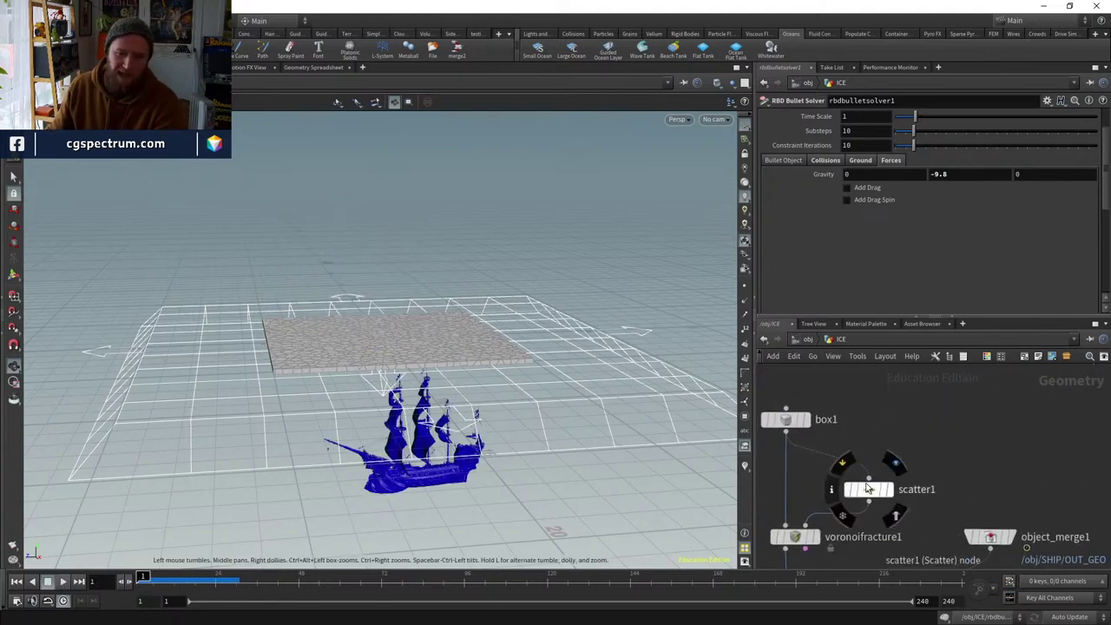
click(868, 488)
click(871, 229)
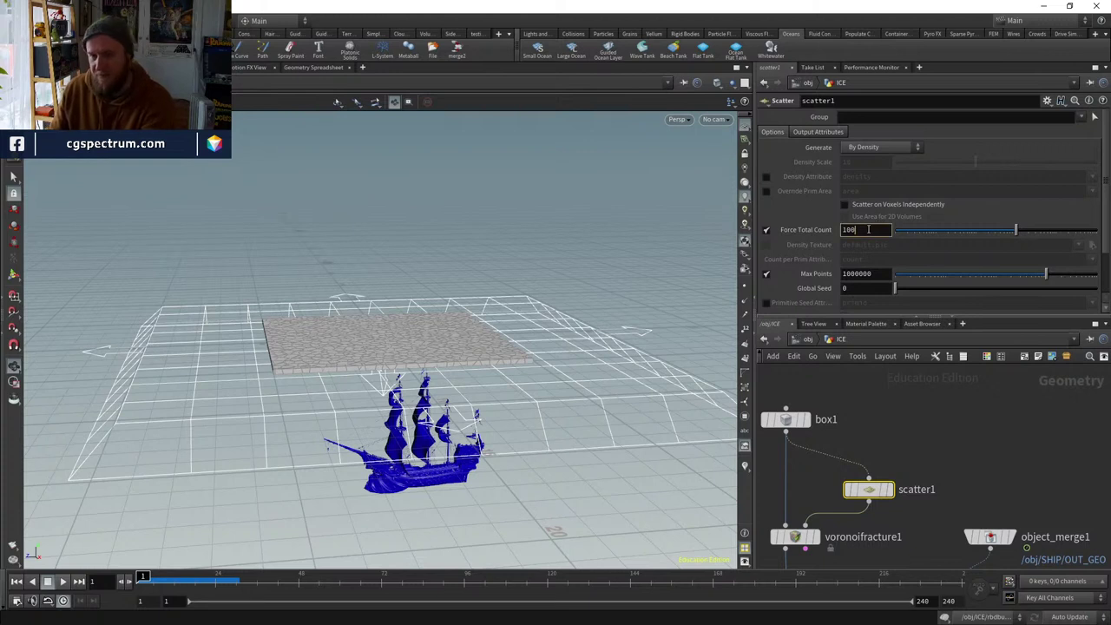
key(Return)
click(866, 229)
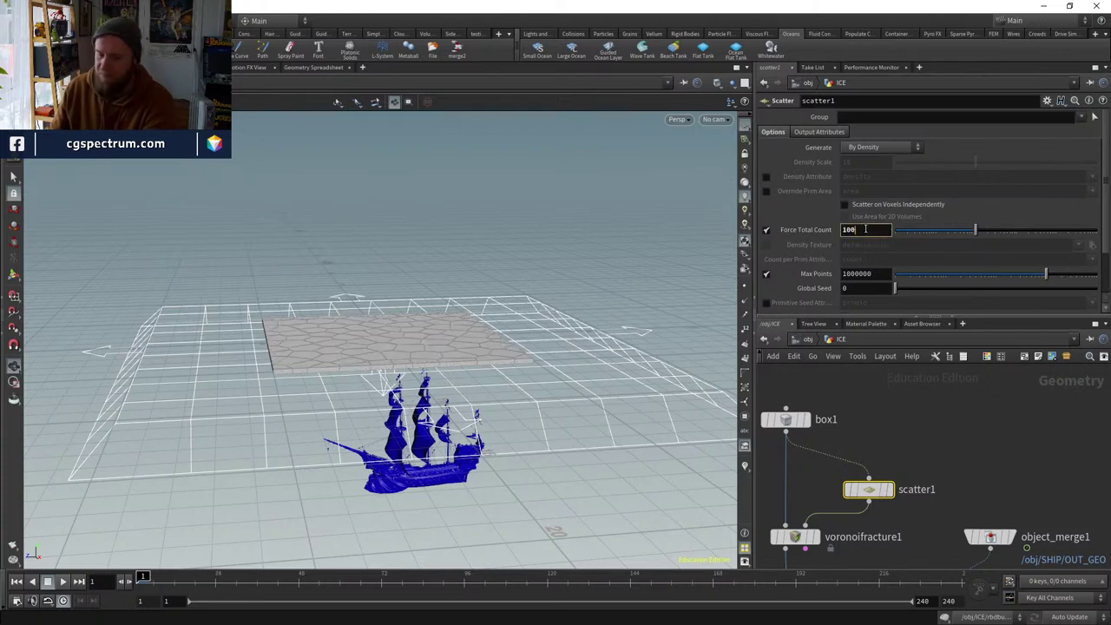
text(20)
key(Return)
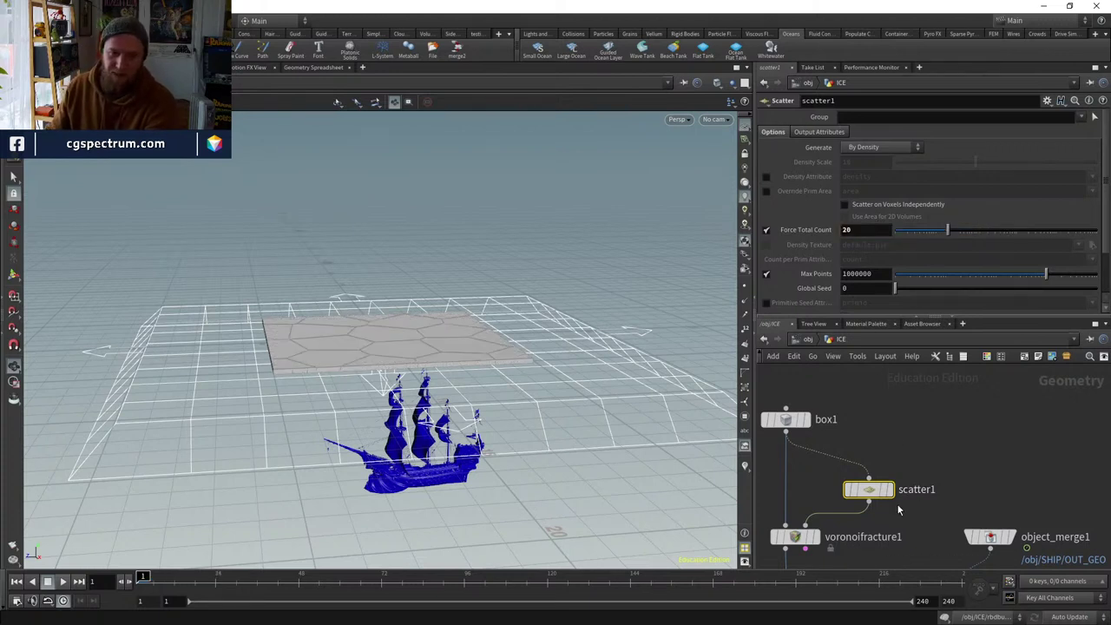
Play rbdbulletsolver1 with the 20 larger ice pieces, then scrub back to frame 1
middle_drag(898, 511, 893, 276)
click(780, 430)
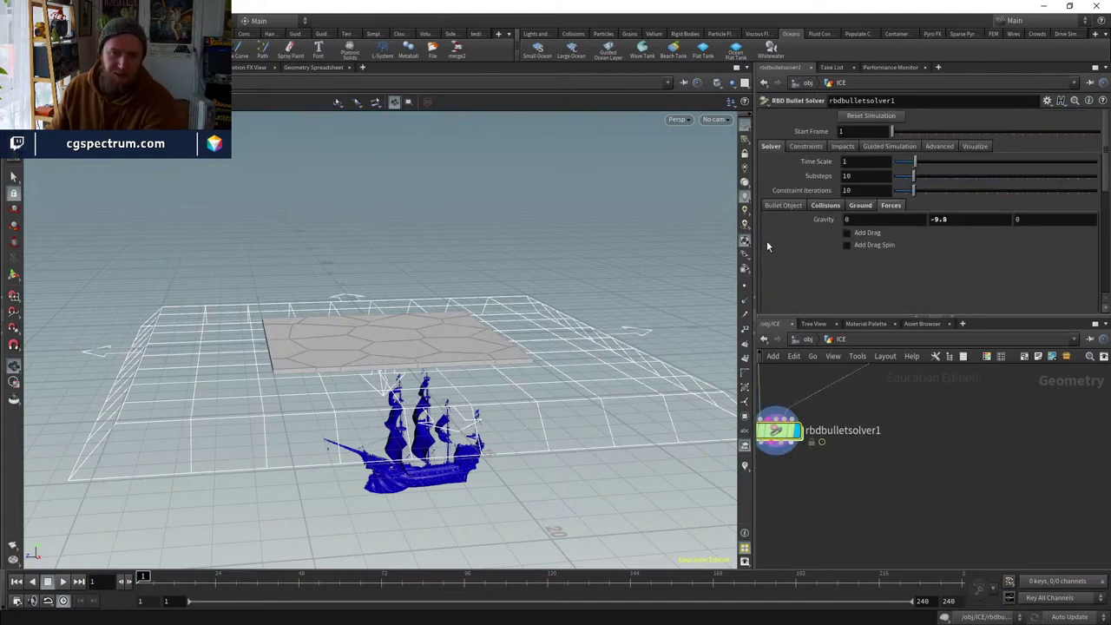
click(63, 581)
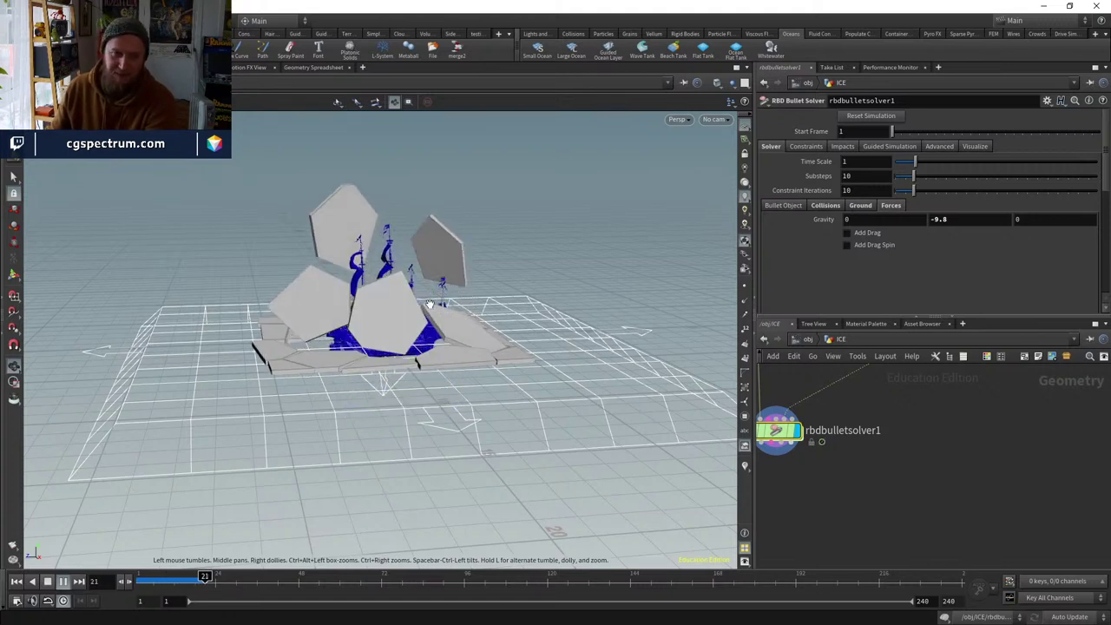
drag(168, 586, 138, 579)
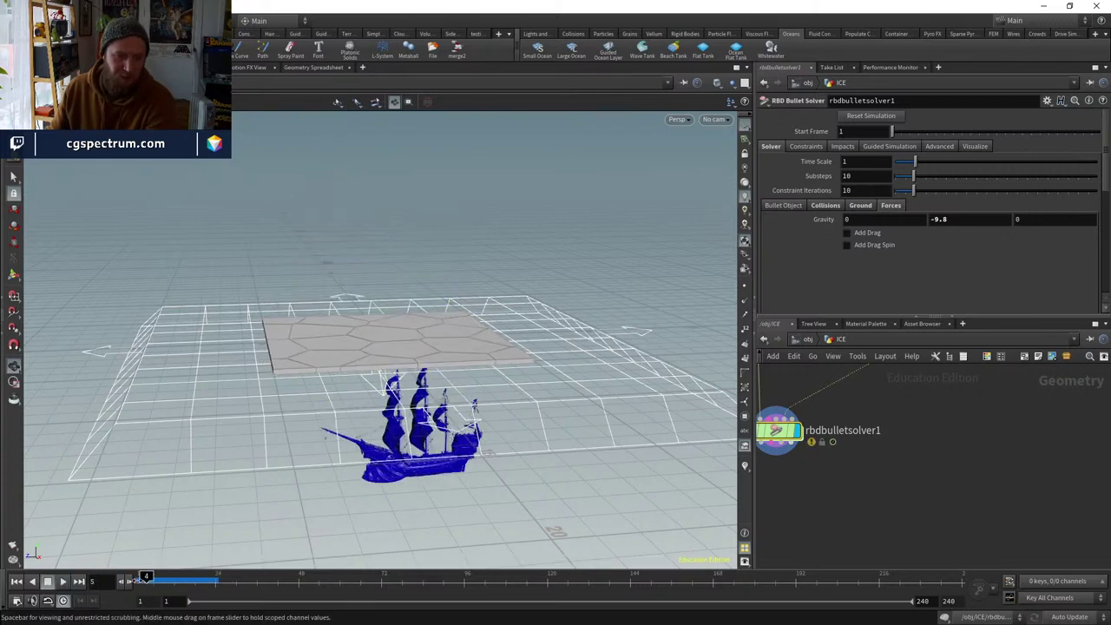
middle_drag(795, 338, 828, 452)
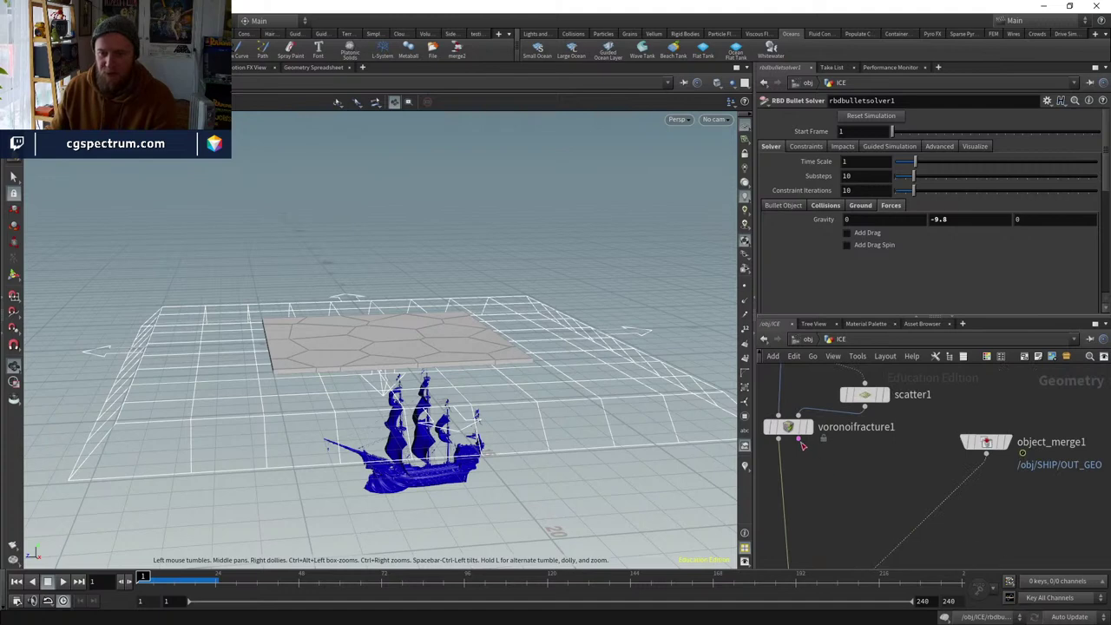
Add an RBD Constraint Properties node below voronoifracture1 with the constraint type set to Soft
key(Tab)
text(rb)
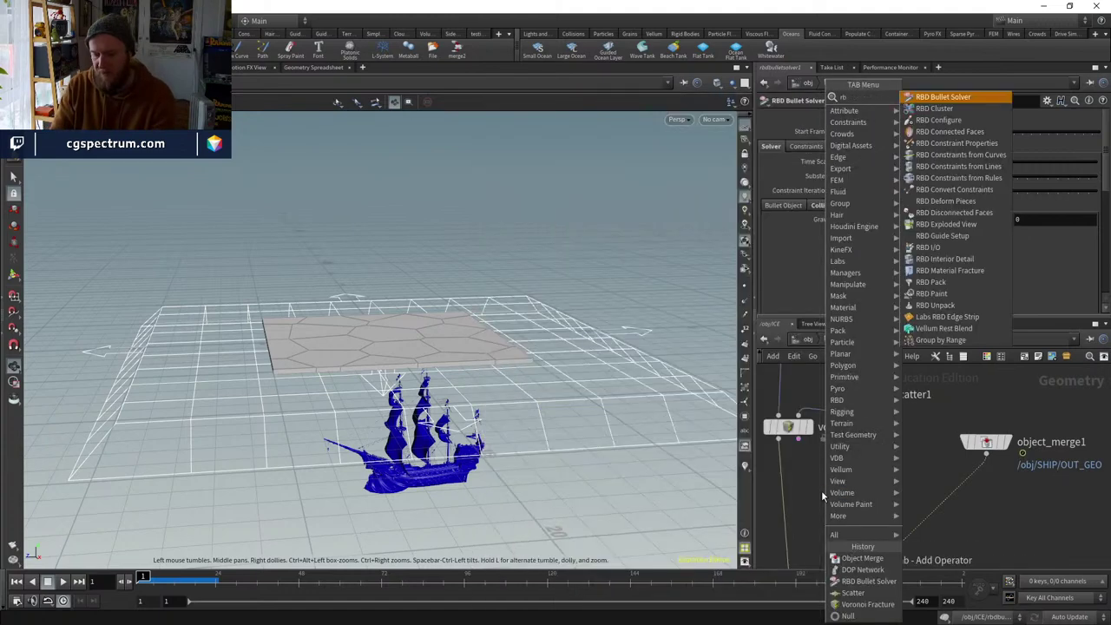
text(dcon)
key(Down)
key(Down)
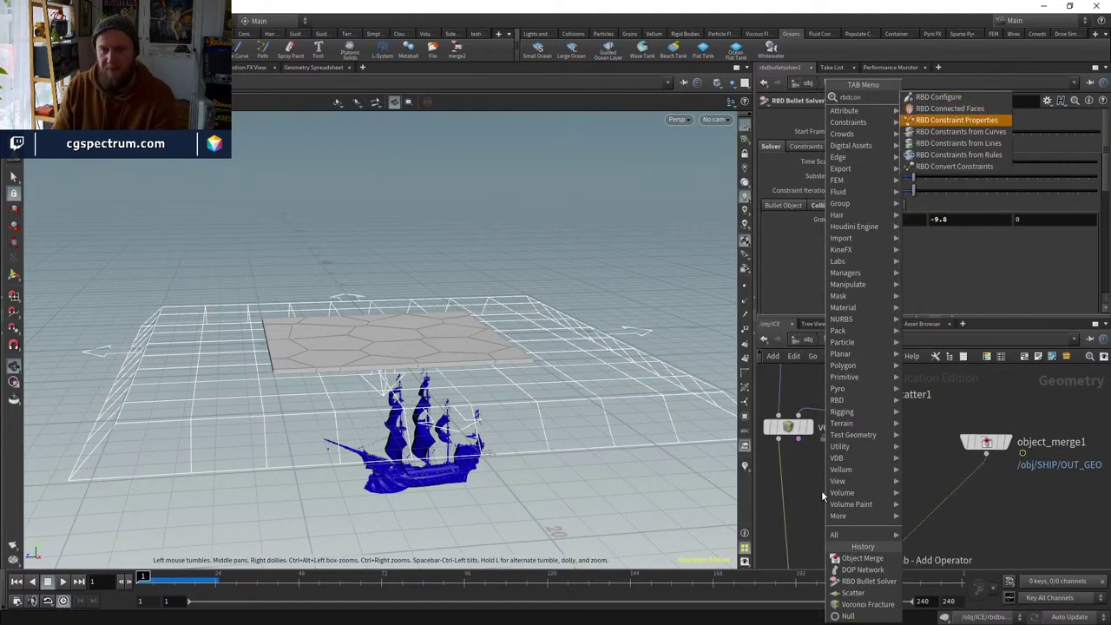
key(Return)
click(821, 490)
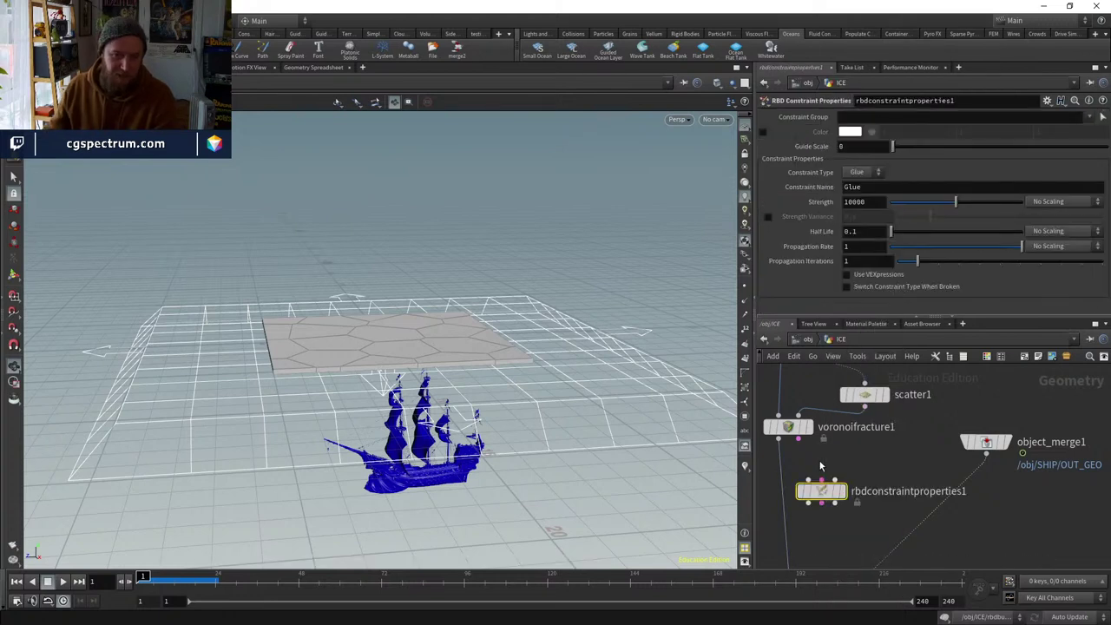
drag(815, 504, 786, 507)
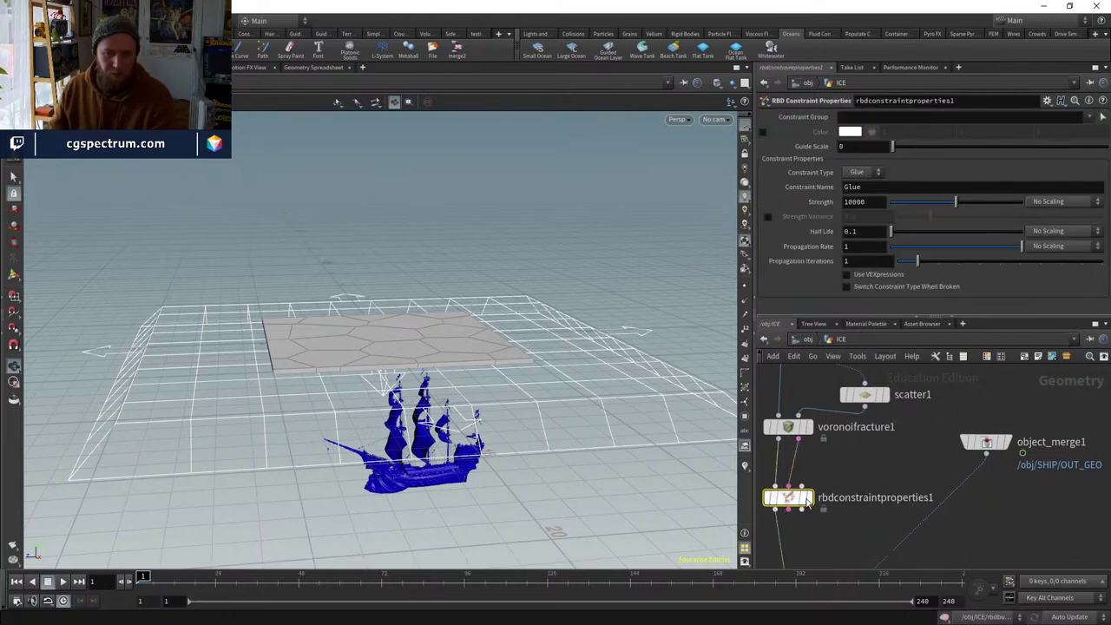
click(859, 171)
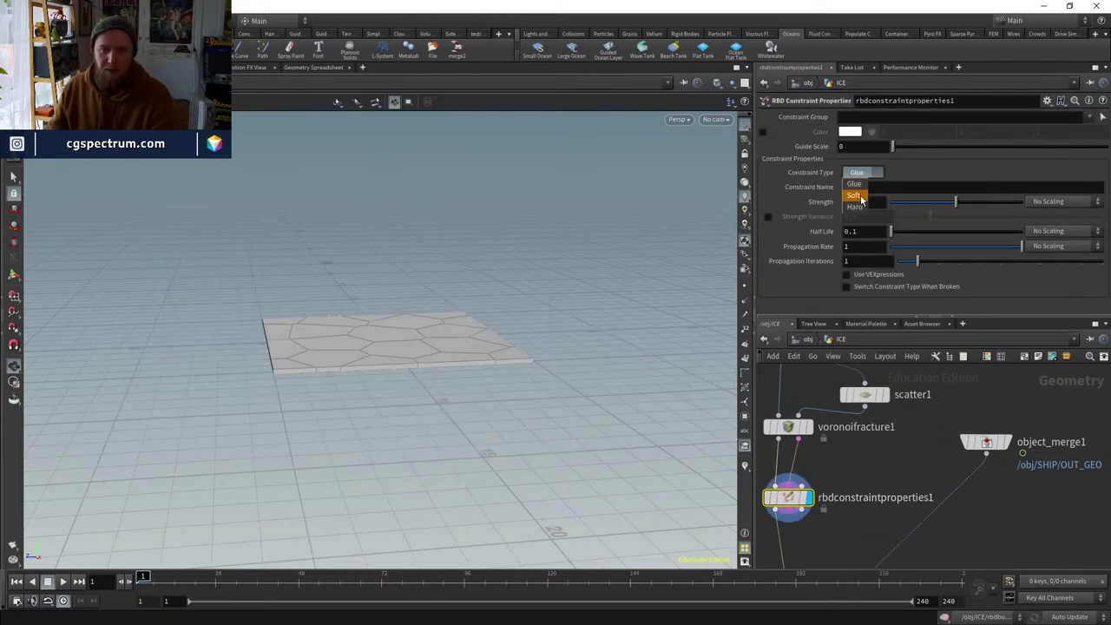
click(861, 200)
Wire the constraint properties into rbdbulletsolver1's constraint input and display the solver's result
drag(359, 315, 382, 399)
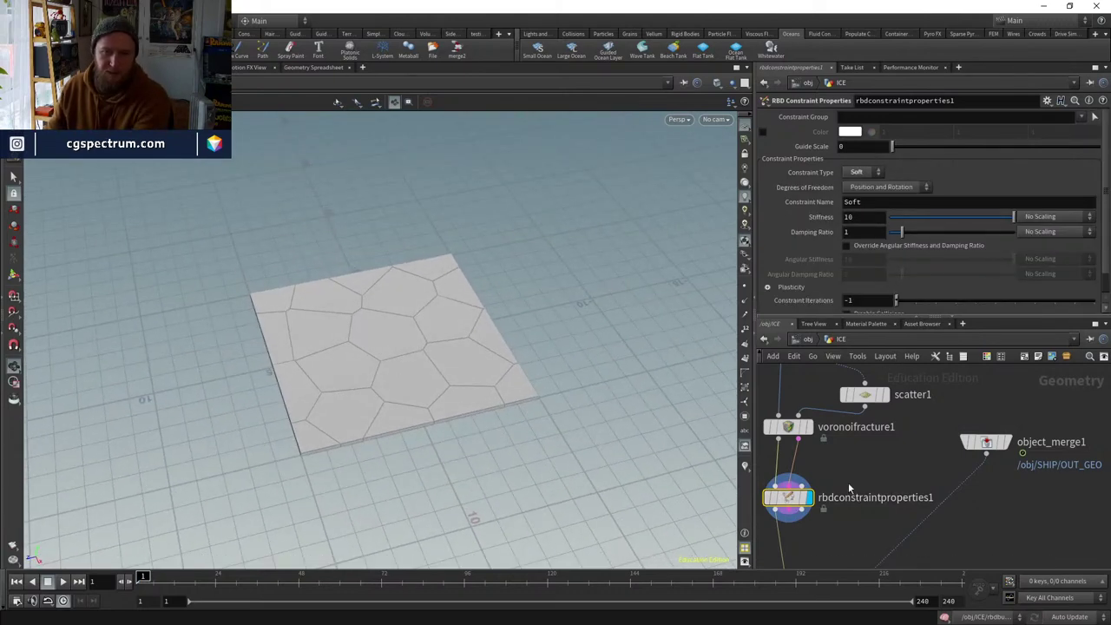
middle_drag(854, 497, 873, 367)
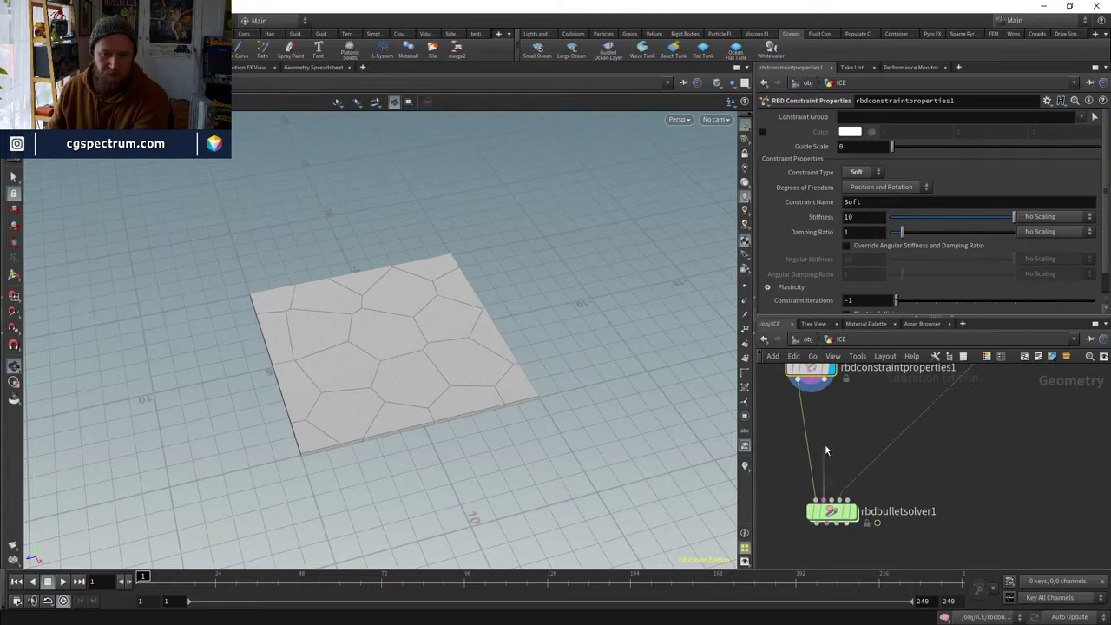
click(805, 384)
click(858, 511)
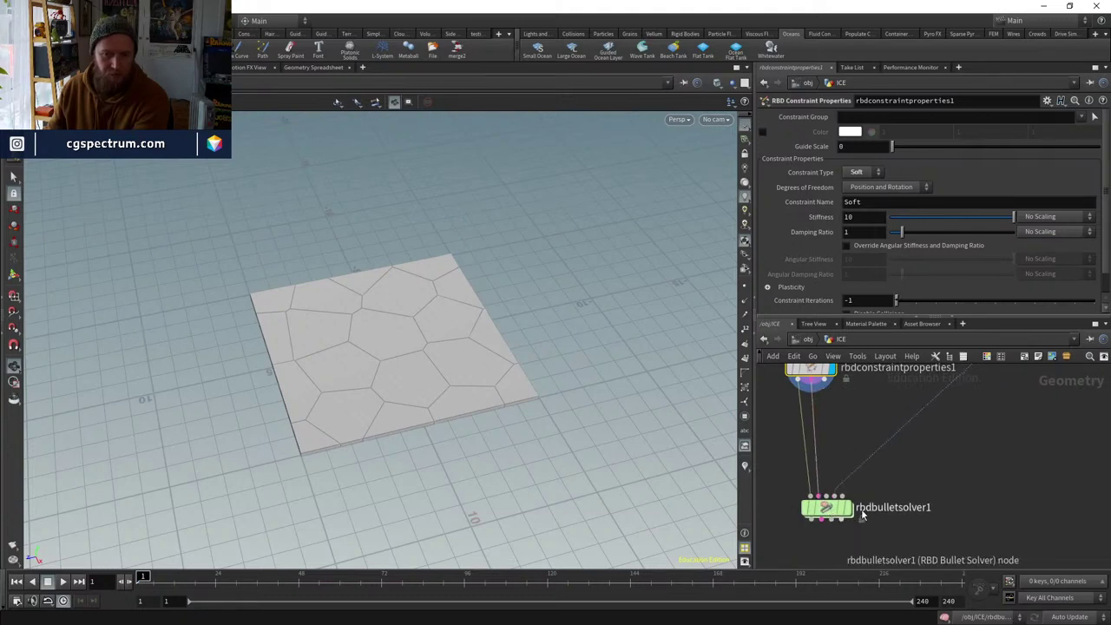
click(850, 507)
click(826, 508)
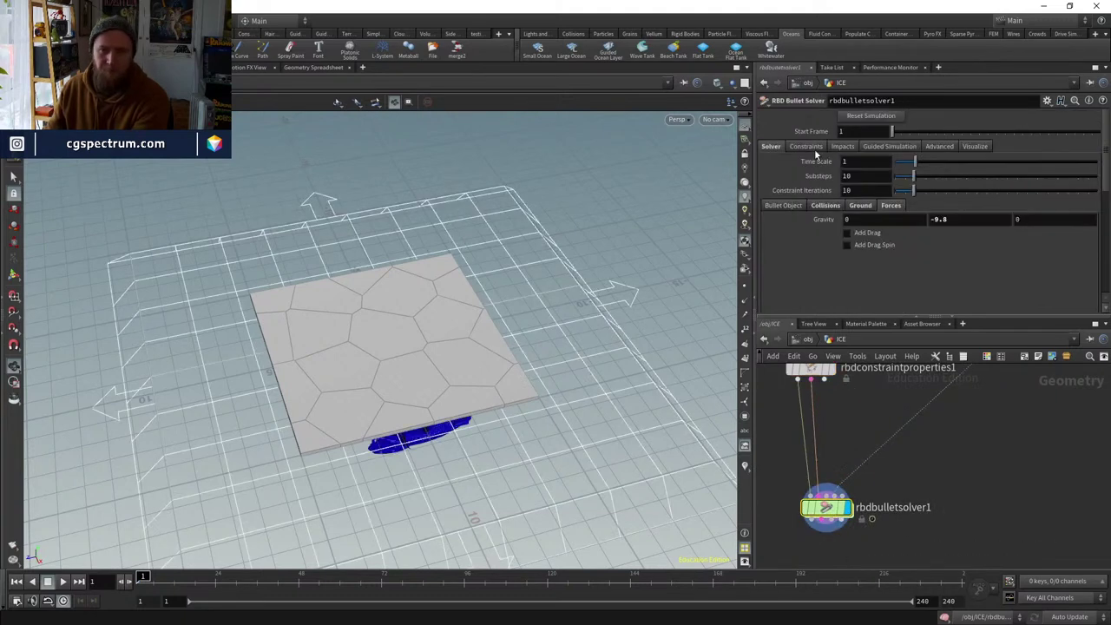
Review the solver's soft constraint settings, keeping Set Initial, and test-play the simulation
click(807, 147)
click(767, 186)
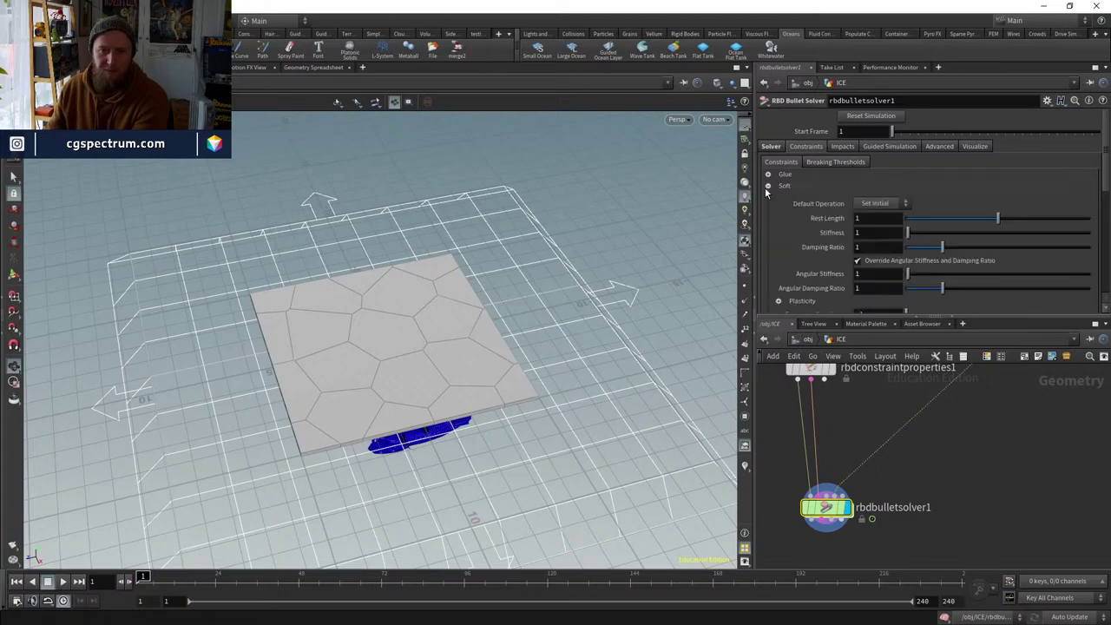
click(877, 205)
click(876, 205)
mouse_move(426, 391)
mouse_down()
mouse_move(384, 309)
mouse_move(396, 353)
mouse_up()
key(w)
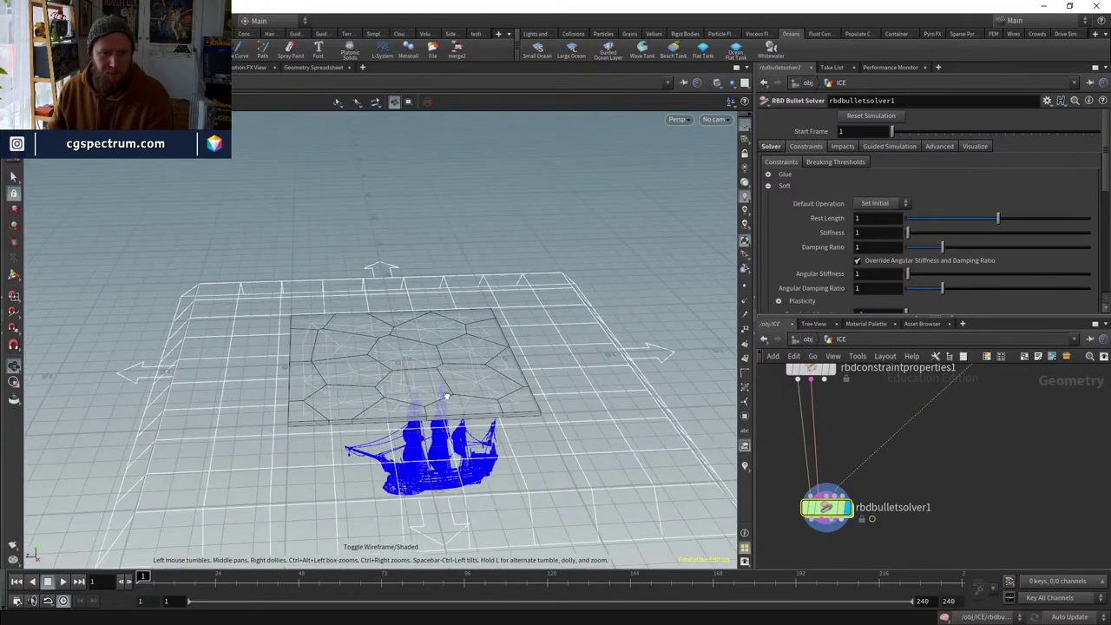
drag(446, 396, 447, 365)
key(w)
click(833, 162)
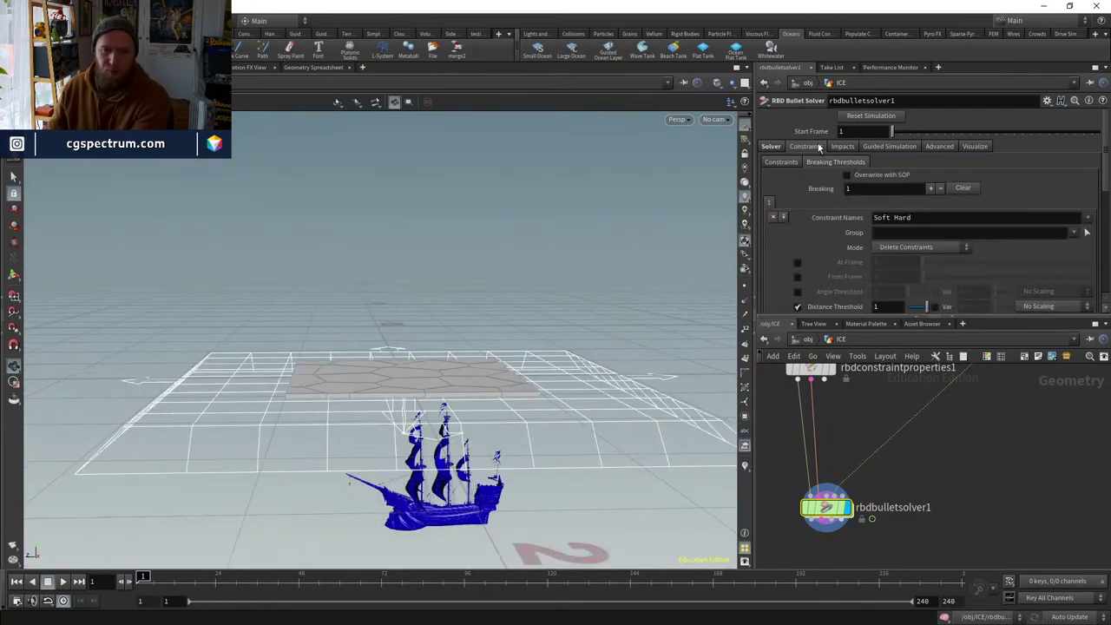
scroll(818, 148, down, 1)
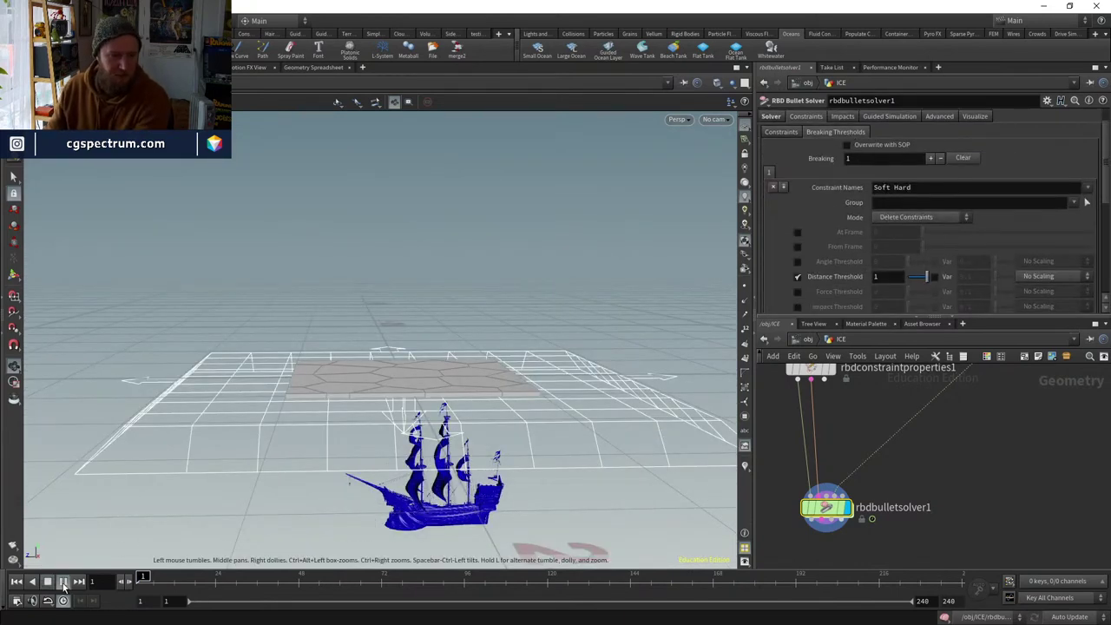
click(65, 584)
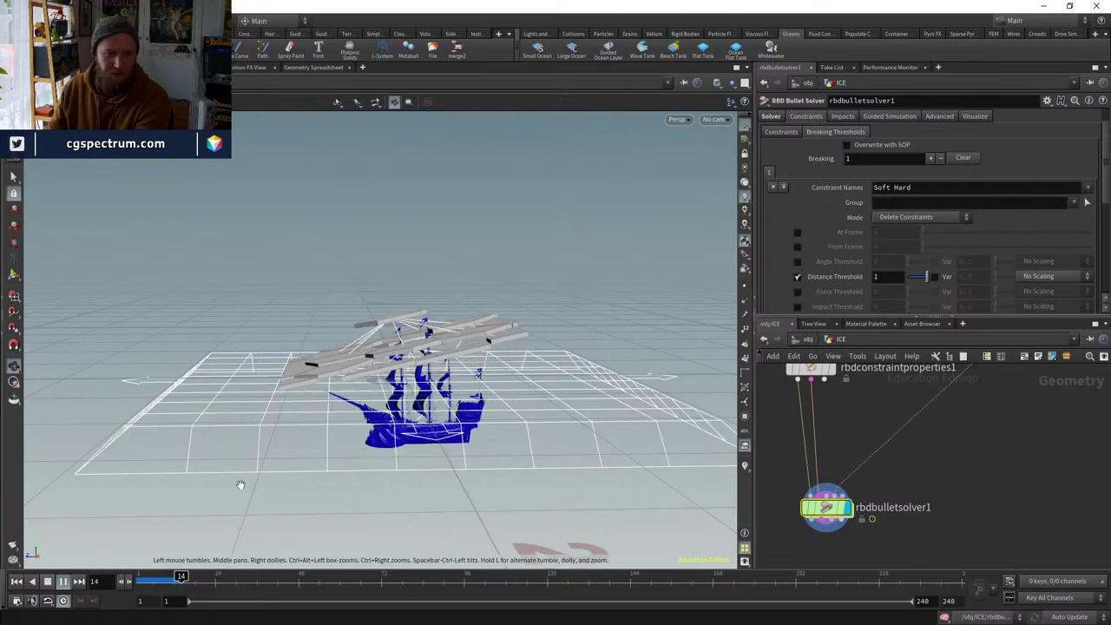
key(ctrl+Up)
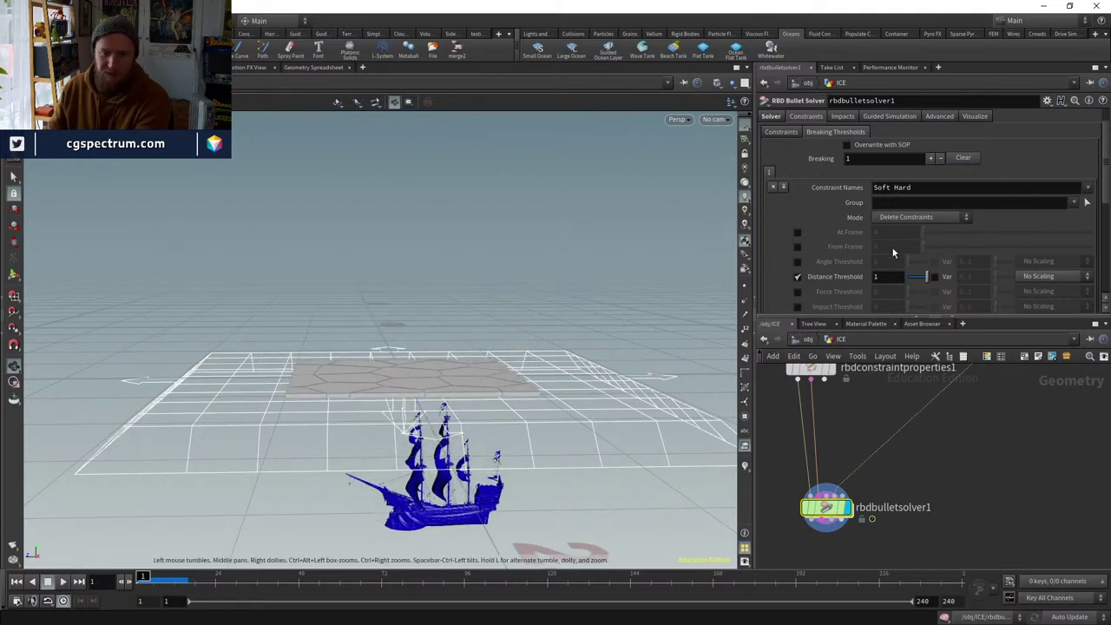
Set the Distance Threshold to .01, replay the simulation, then select box1
double_click(879, 276)
text(.01)
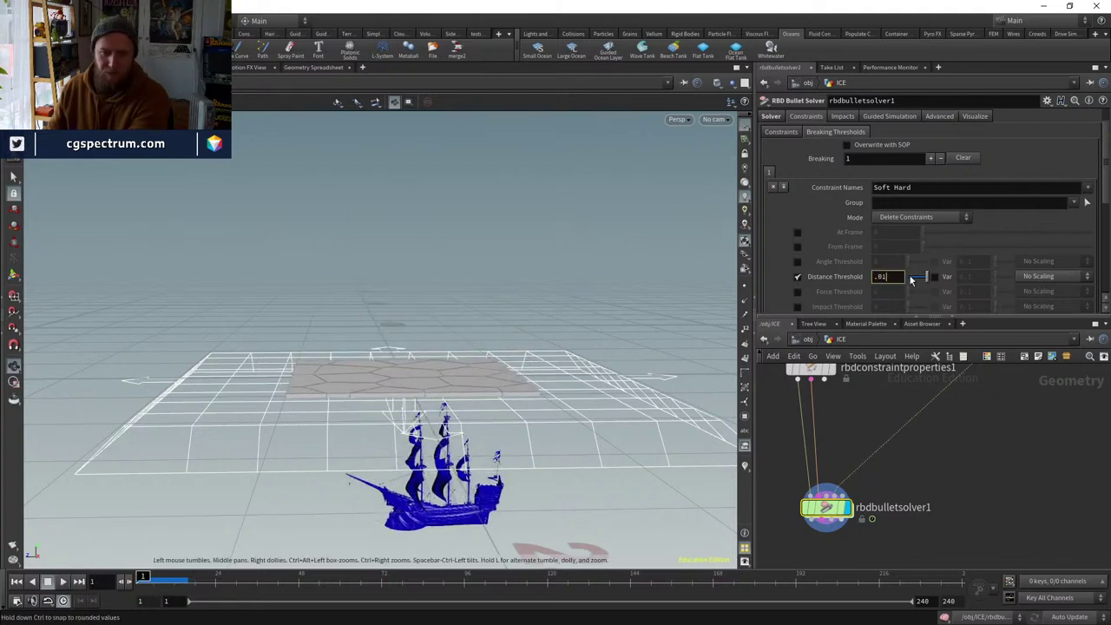
key(Return)
click(62, 580)
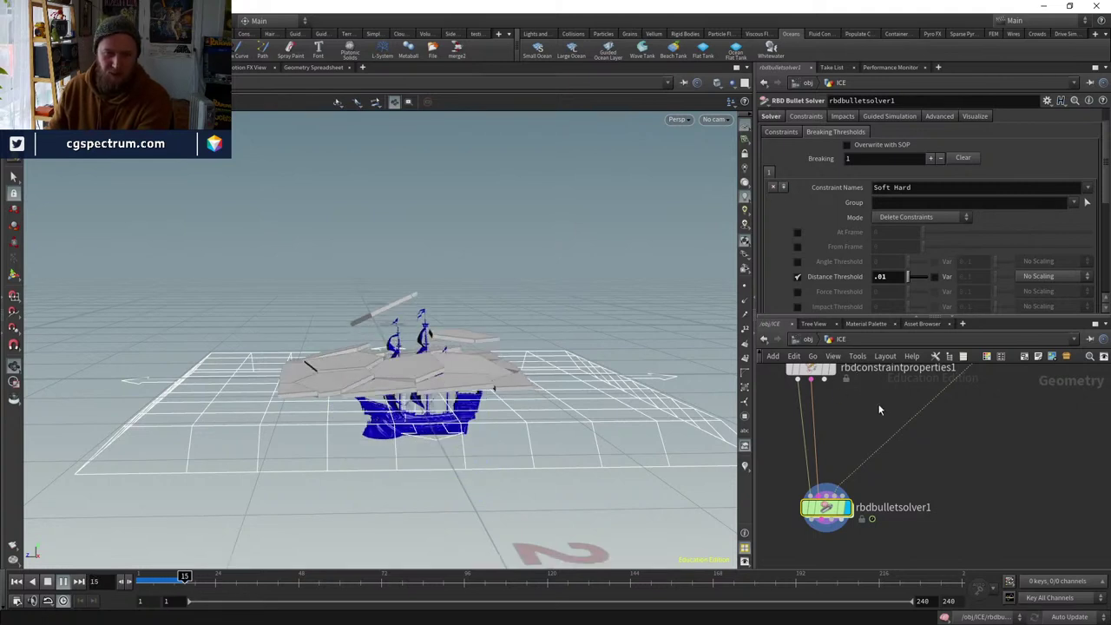
middle_drag(873, 494, 865, 586)
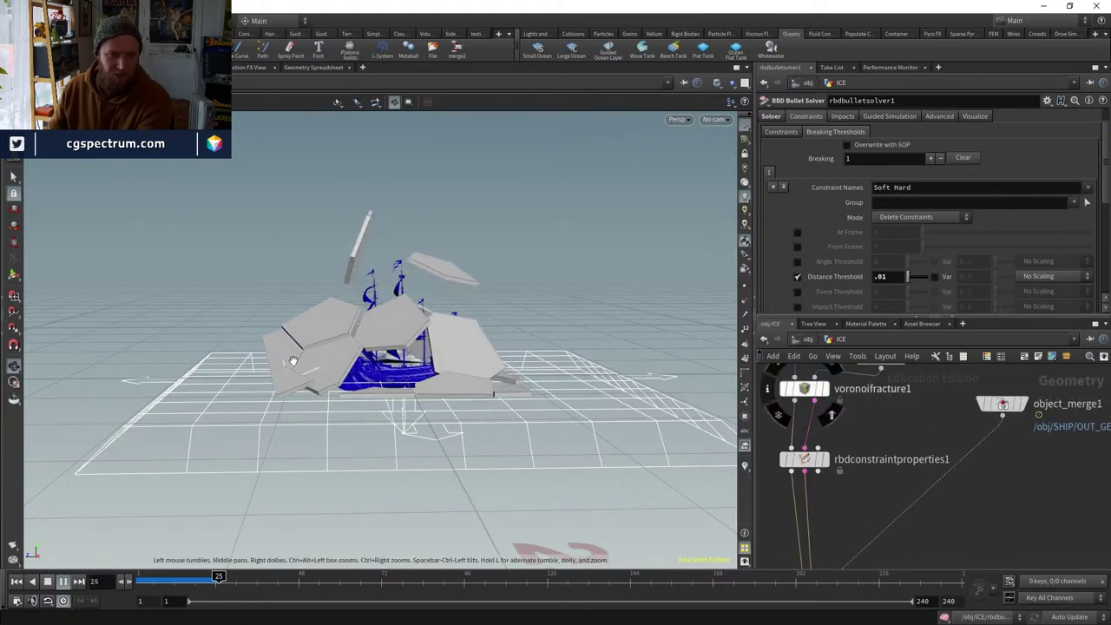
click(146, 580)
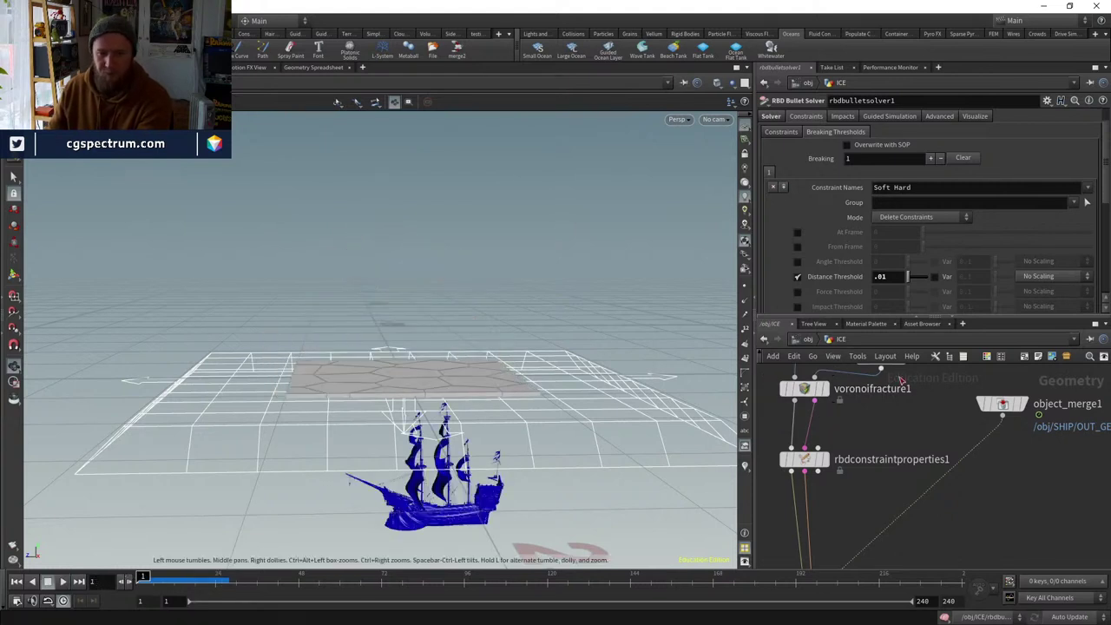
middle_drag(902, 382, 902, 474)
click(822, 459)
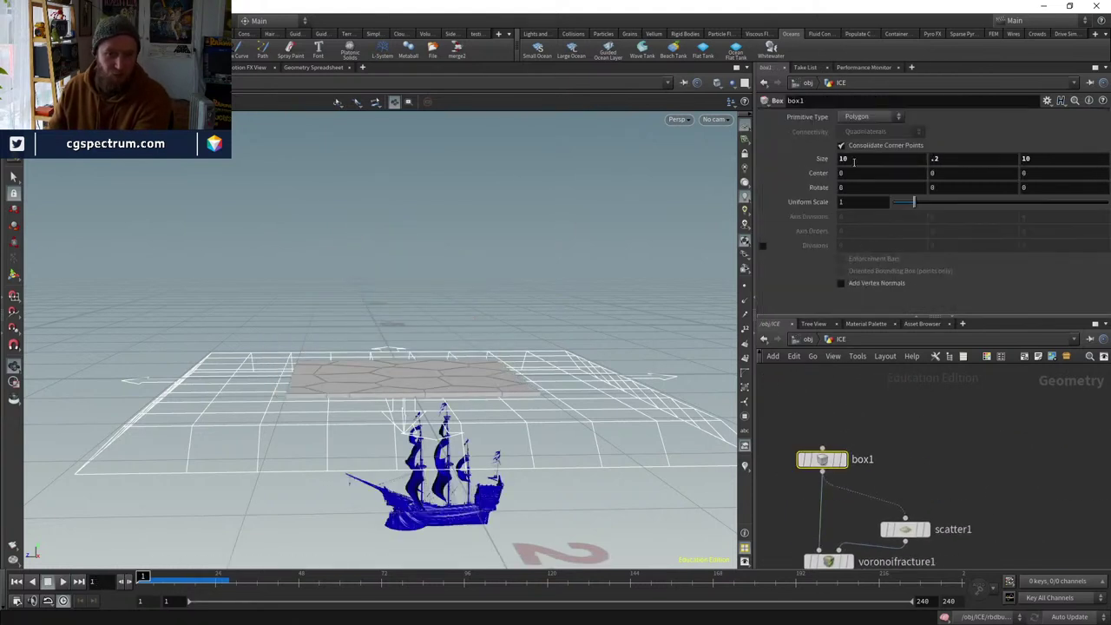
Set box1's Size X and Size Z to 20
click(853, 160)
text(20)
key(Return)
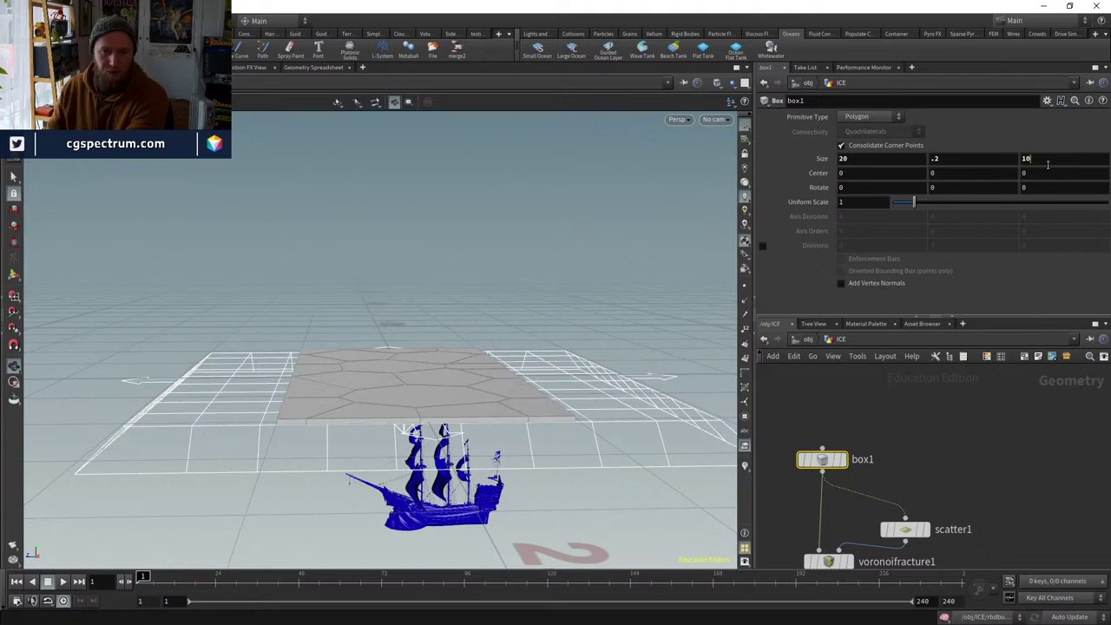
click(1048, 164)
text(20)
key(Return)
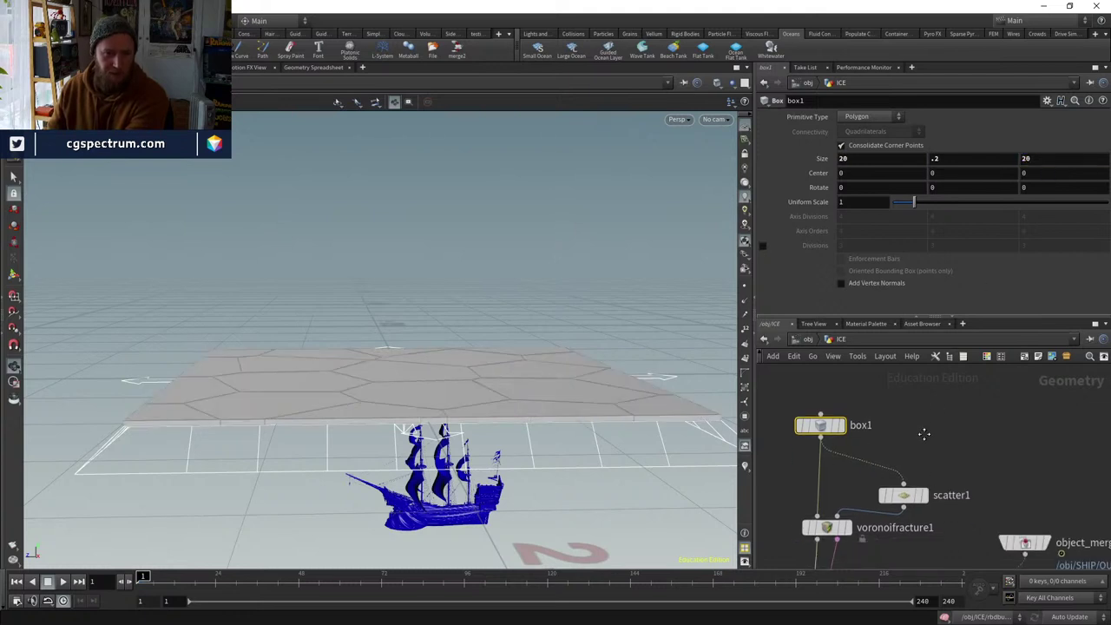
Set scatter1's Force Total Count to 30 and play the simulation to check it
click(902, 493)
click(857, 232)
text(30)
key(Return)
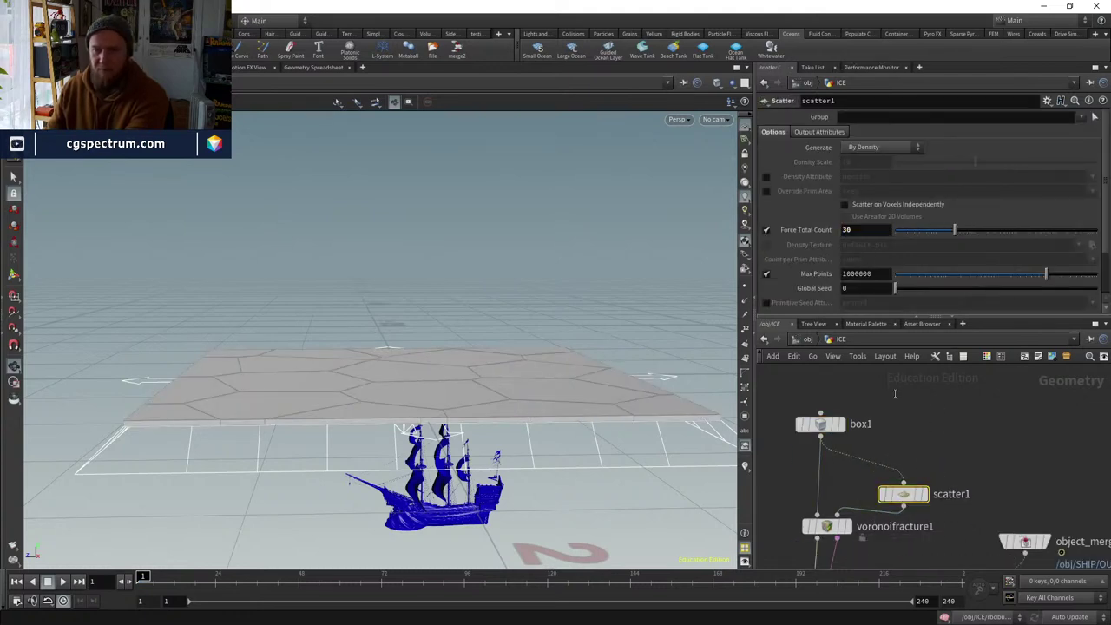
scroll(941, 455, down, 1)
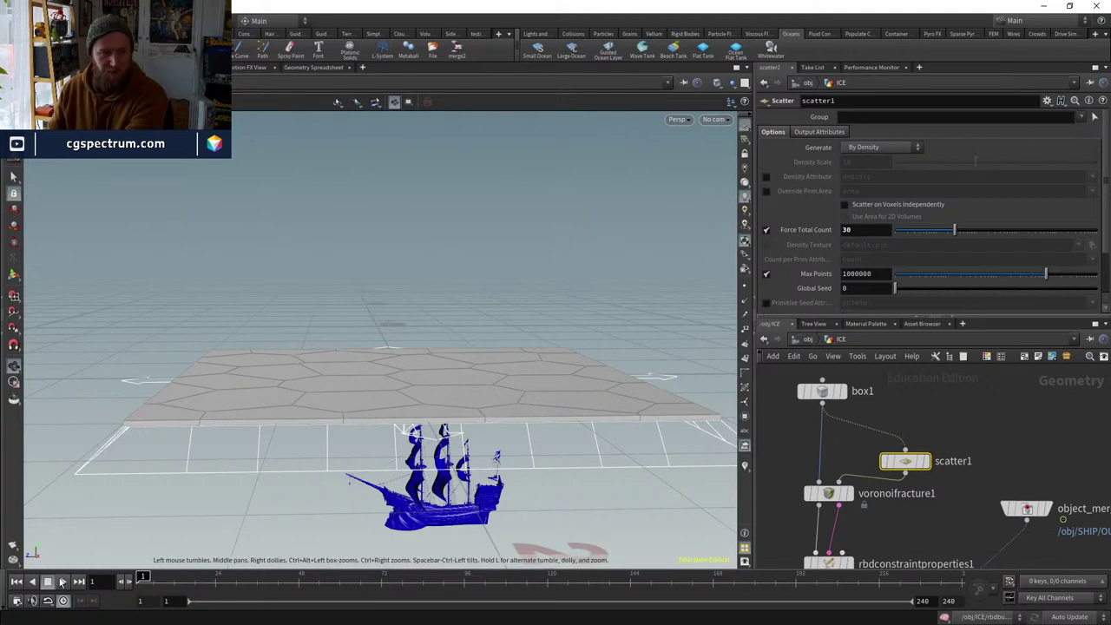
click(62, 581)
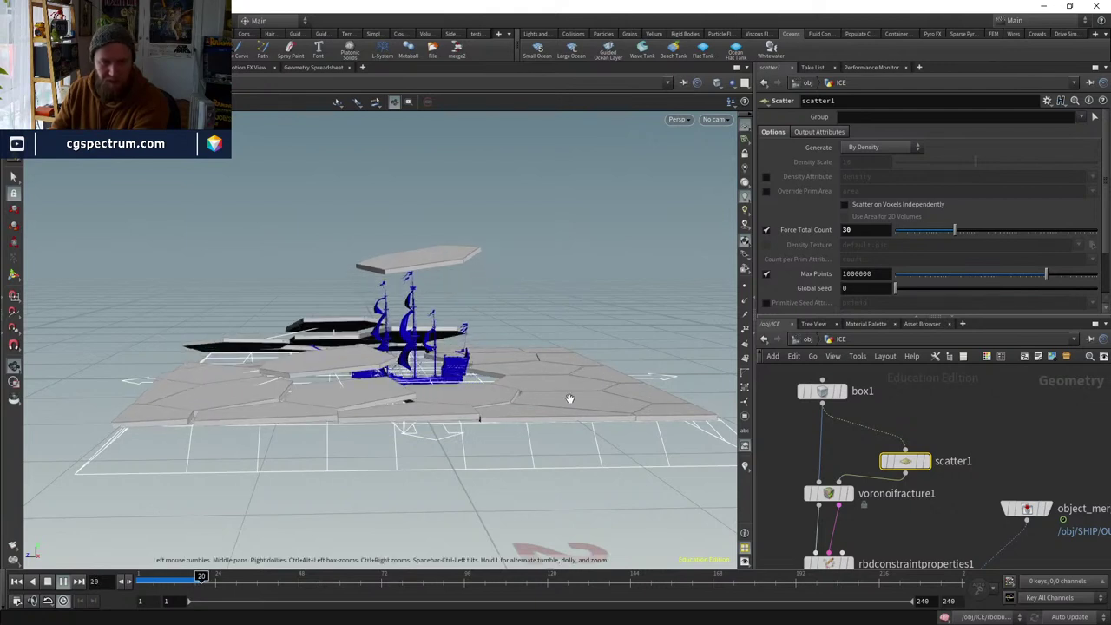
click(146, 580)
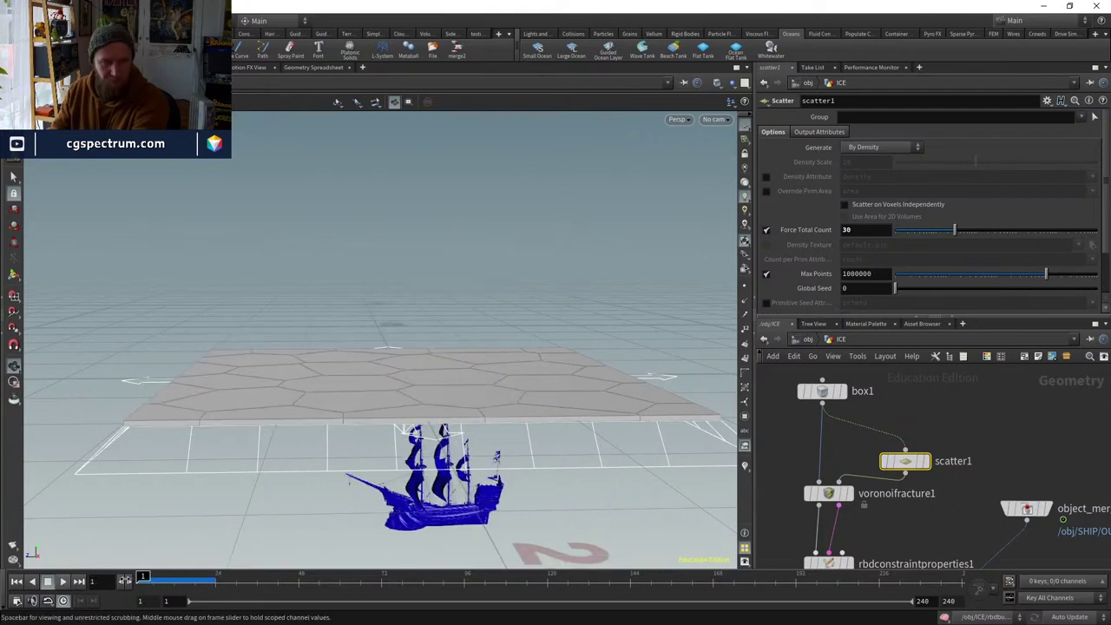
Raise the scatter count to 100, replay the simulation, and return to frame 1
click(860, 231)
text(100)
key(Return)
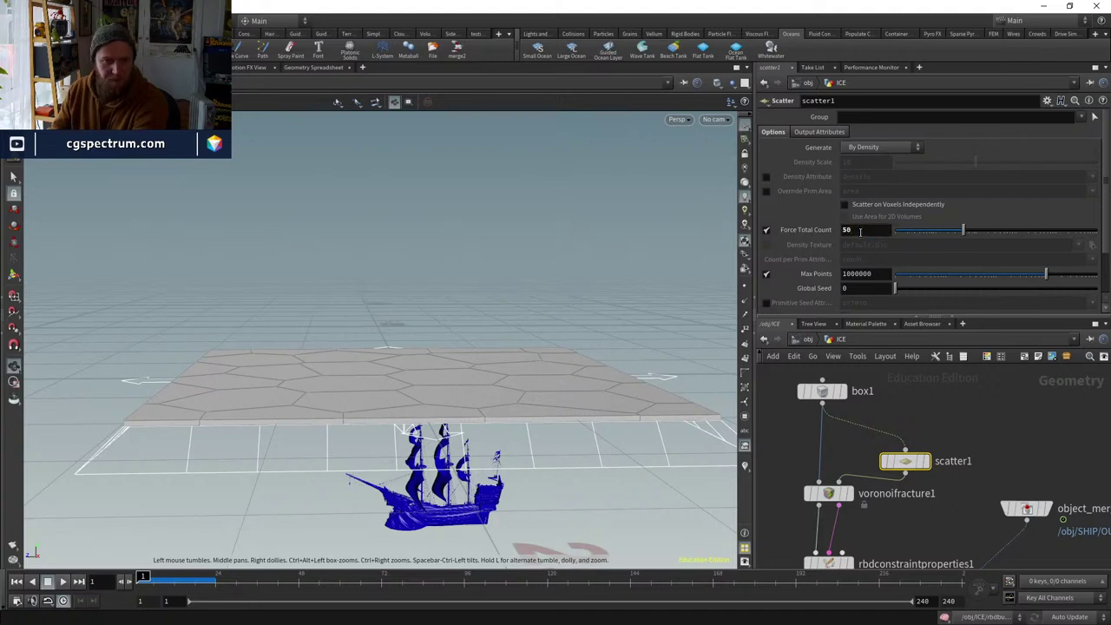
click(859, 230)
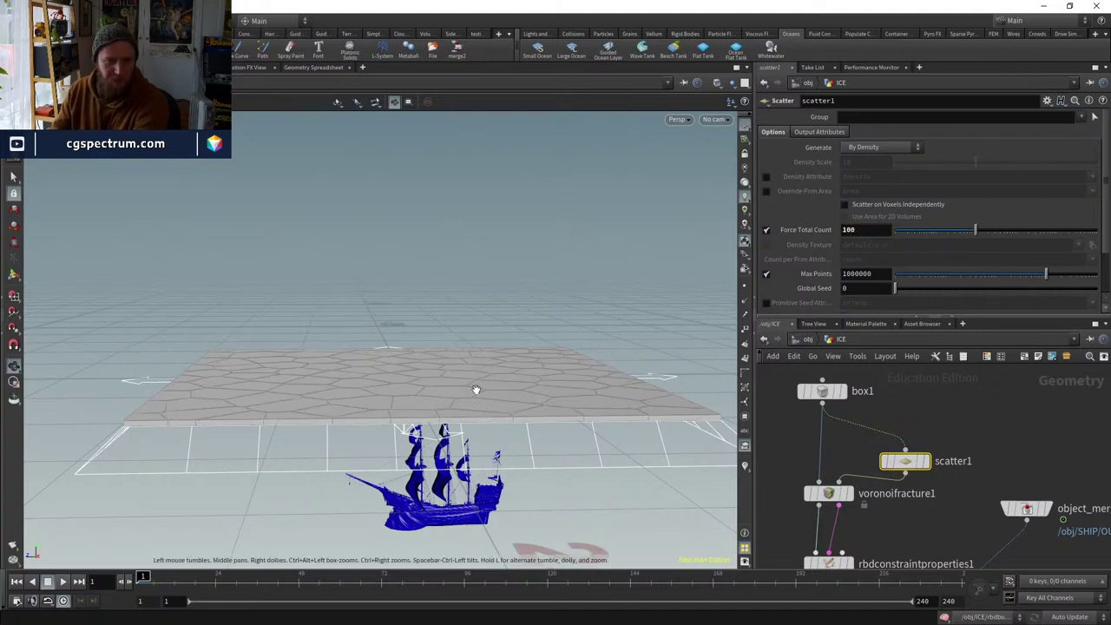
alt+drag(476, 389, 469, 417)
click(62, 582)
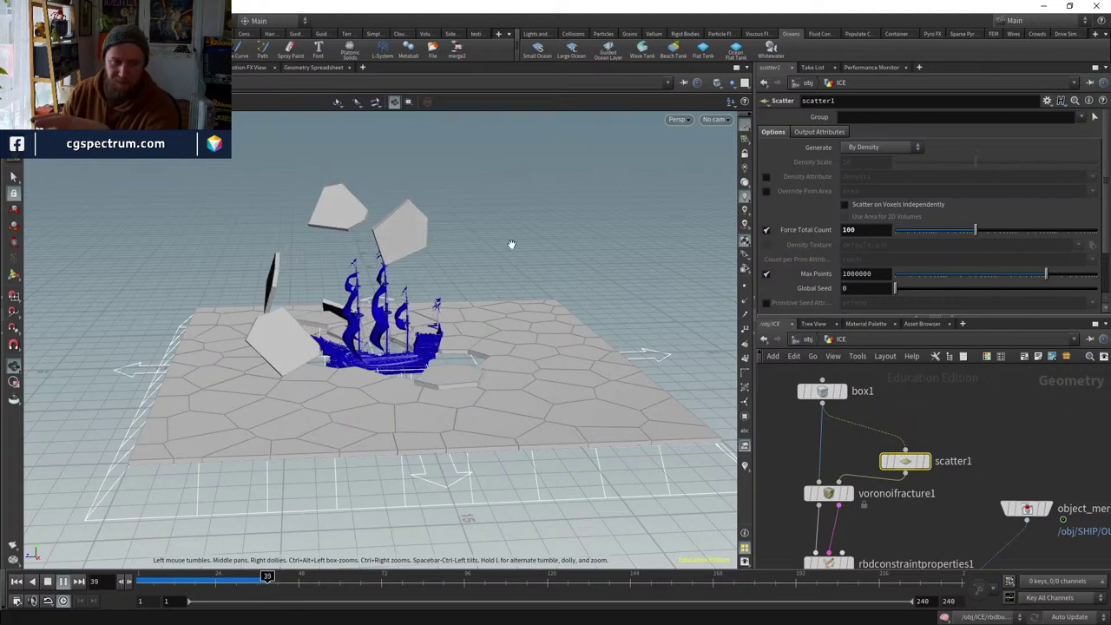
click(213, 578)
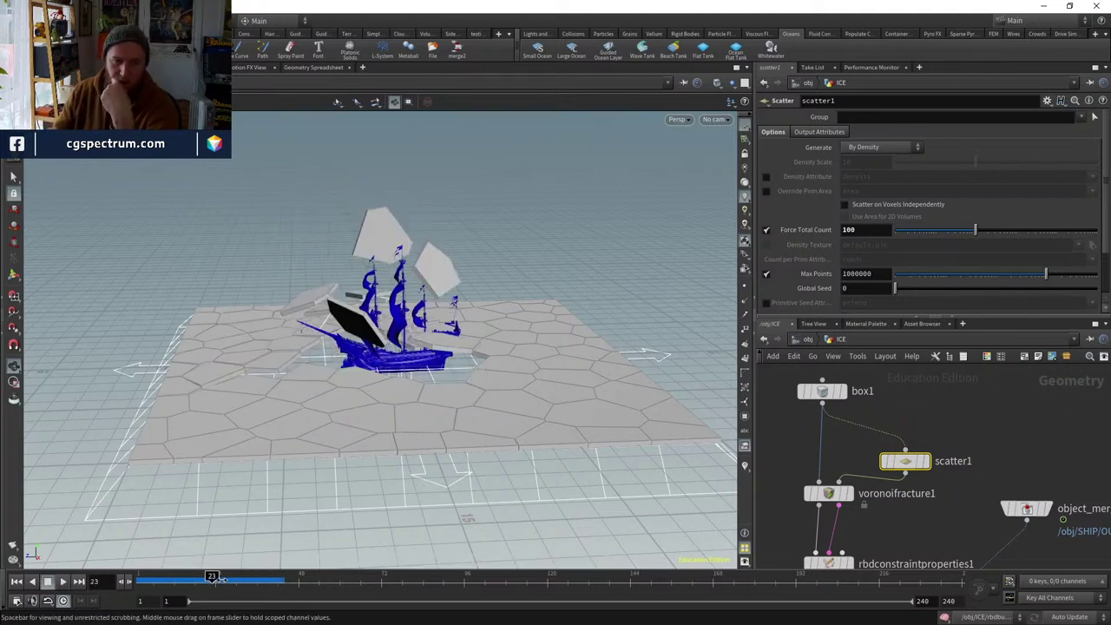
drag(213, 578, 141, 578)
Add a null after the bullet solver and name it OUT_ICE
scroll(854, 537, down, 5)
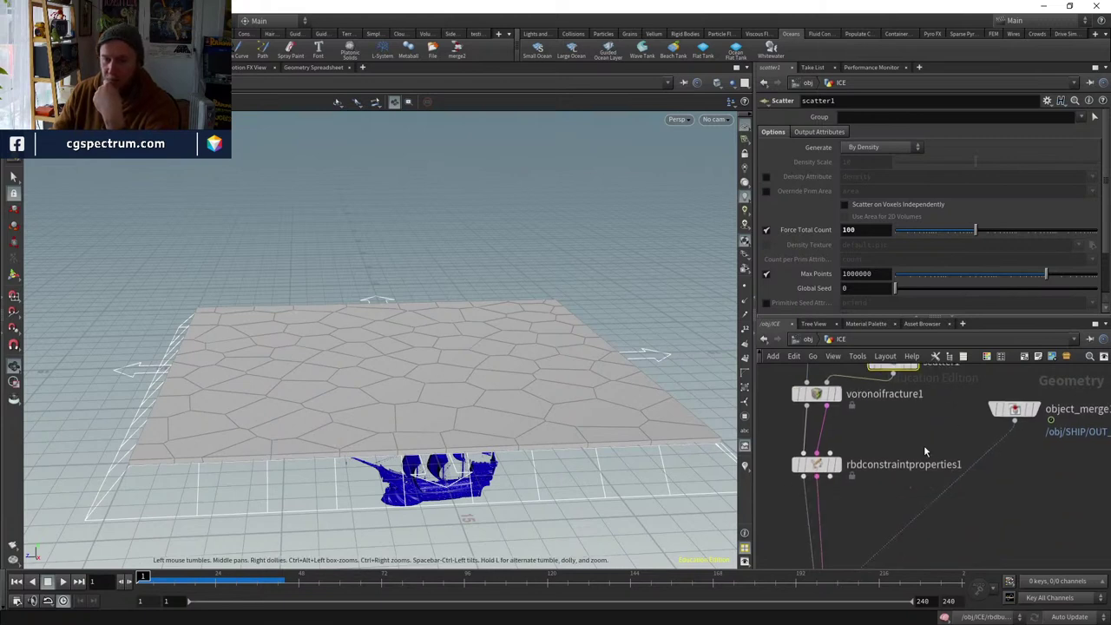
key(Tab)
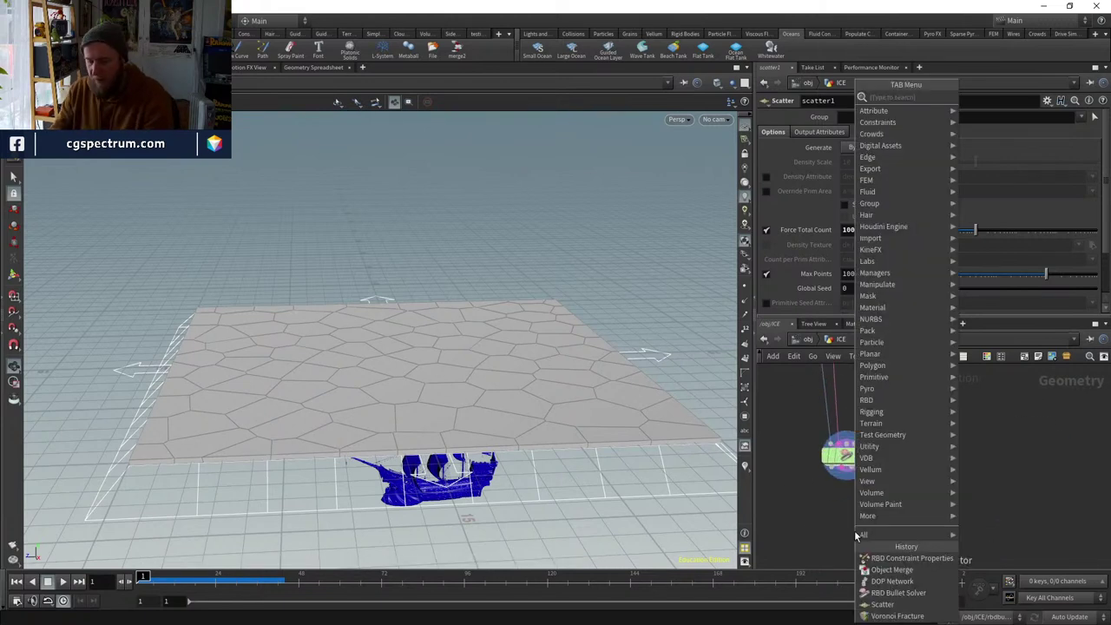
text(null)
key(Return)
click(854, 531)
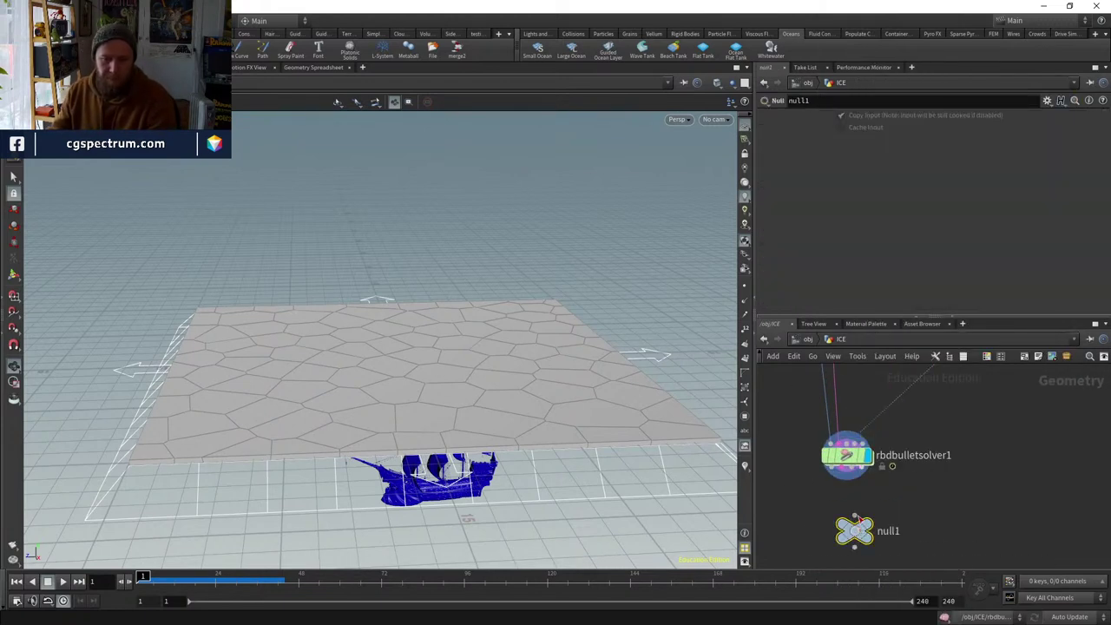
middle_drag(859, 528, 869, 486)
middle_click(830, 472)
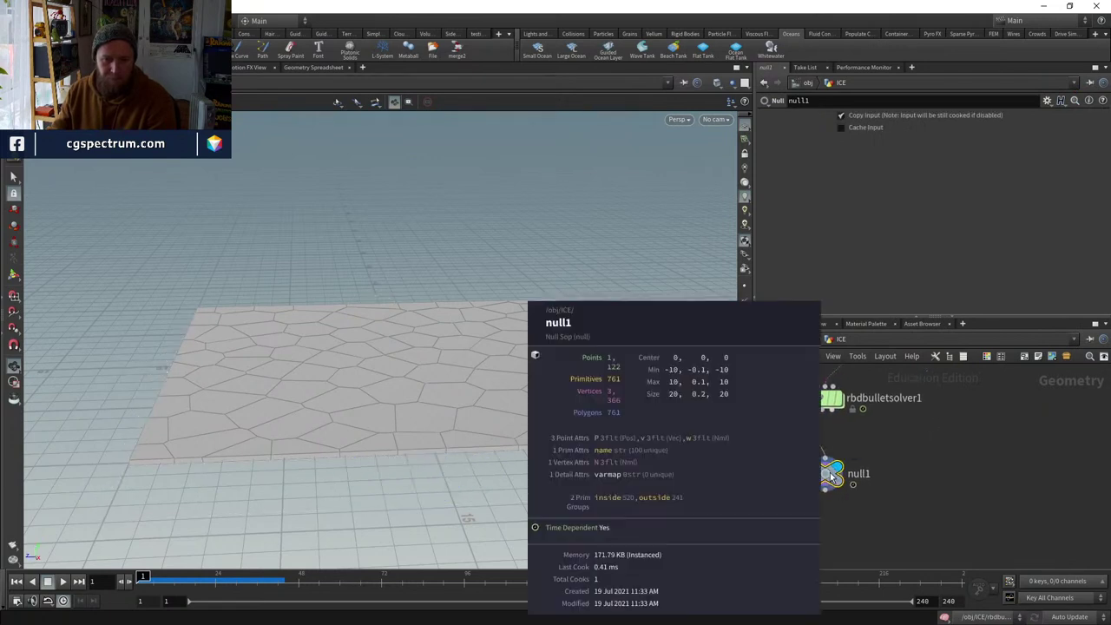
key(Tab)
key(Escape)
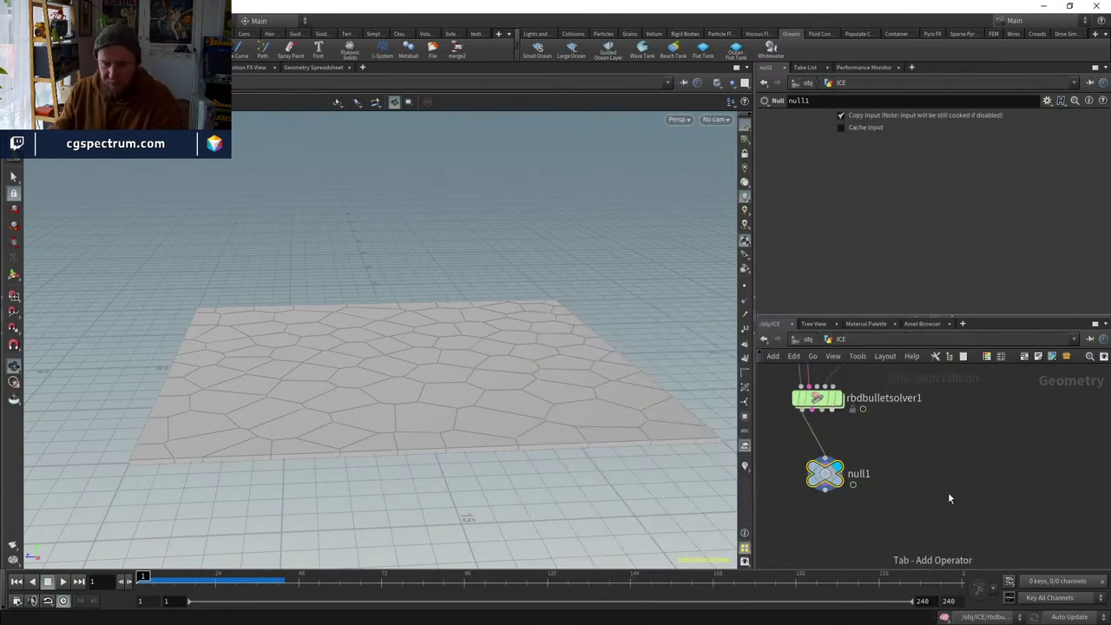
double_click(863, 474)
text(OUT)
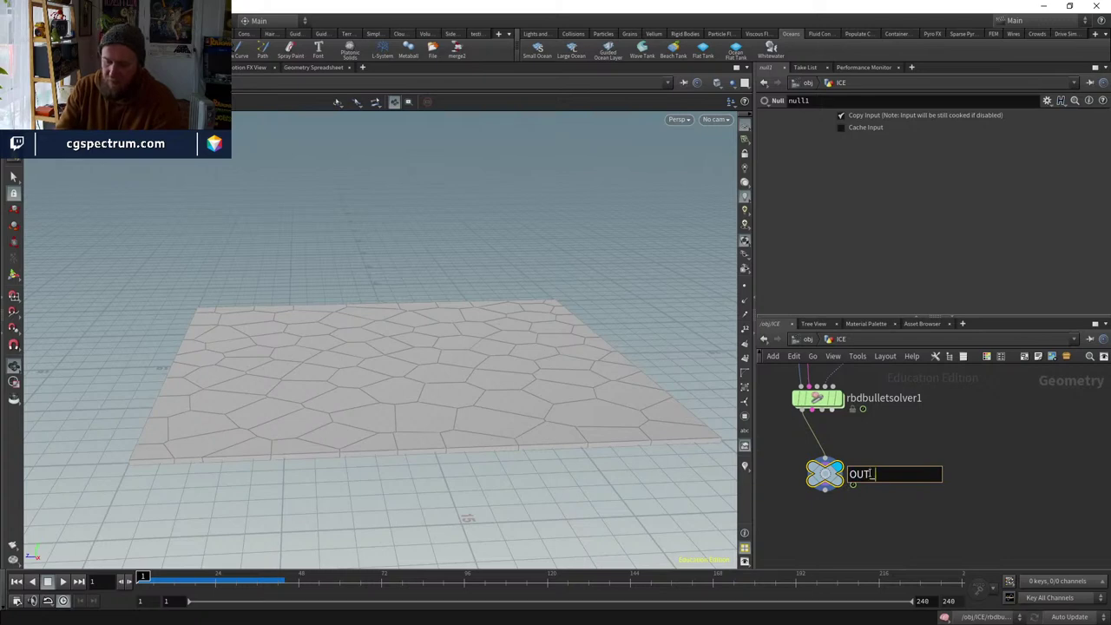
text(_ICE)
key(Return)
Add a VDB from Polygons node wired under OUT_ICE and display it
middle_drag(855, 521, 850, 486)
key(Tab)
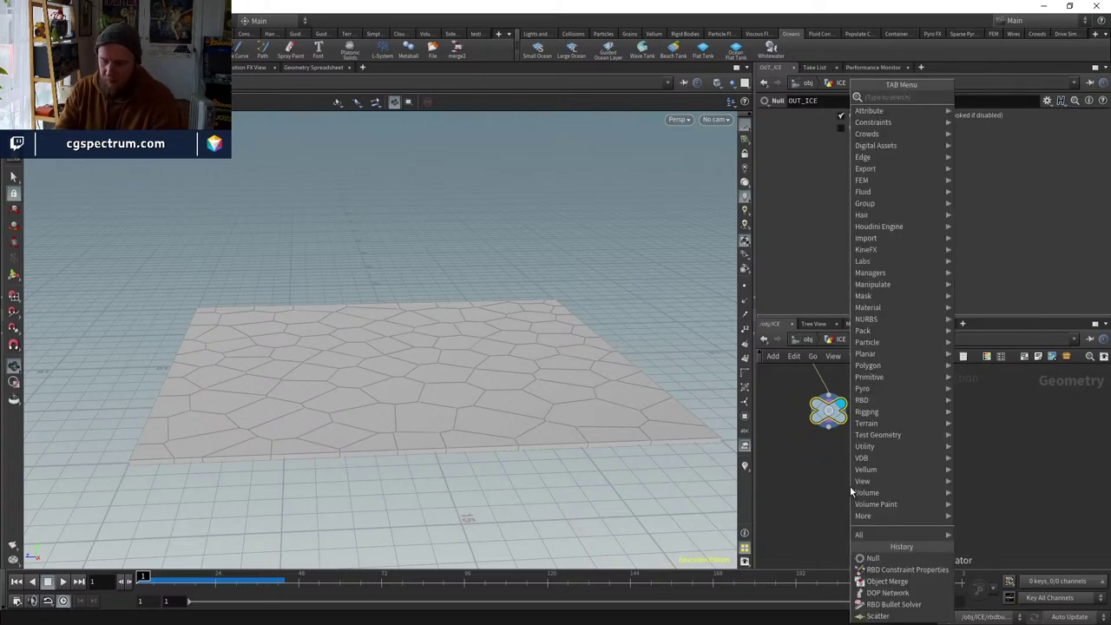
text(vdb from)
key(Down)
key(Down)
key(Return)
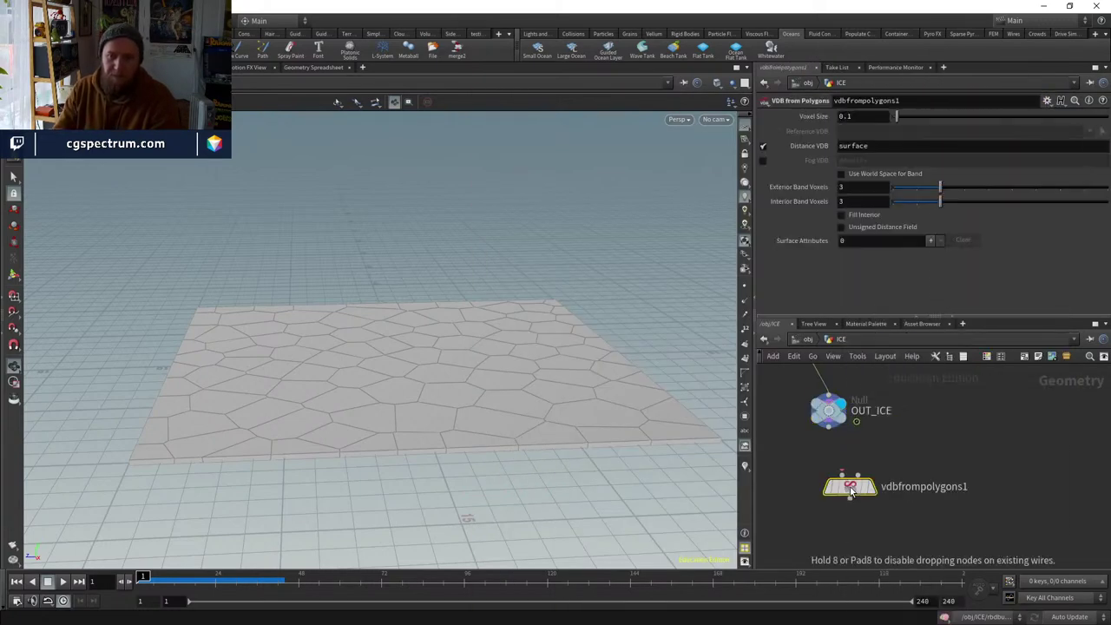
click(849, 486)
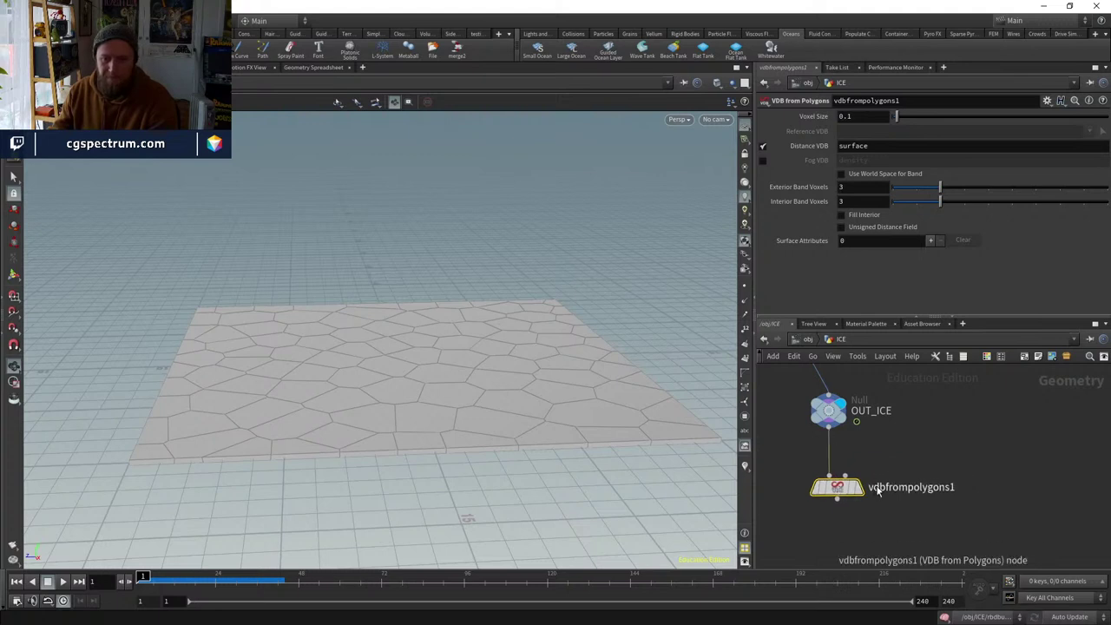
click(857, 488)
middle_drag(883, 503, 885, 475)
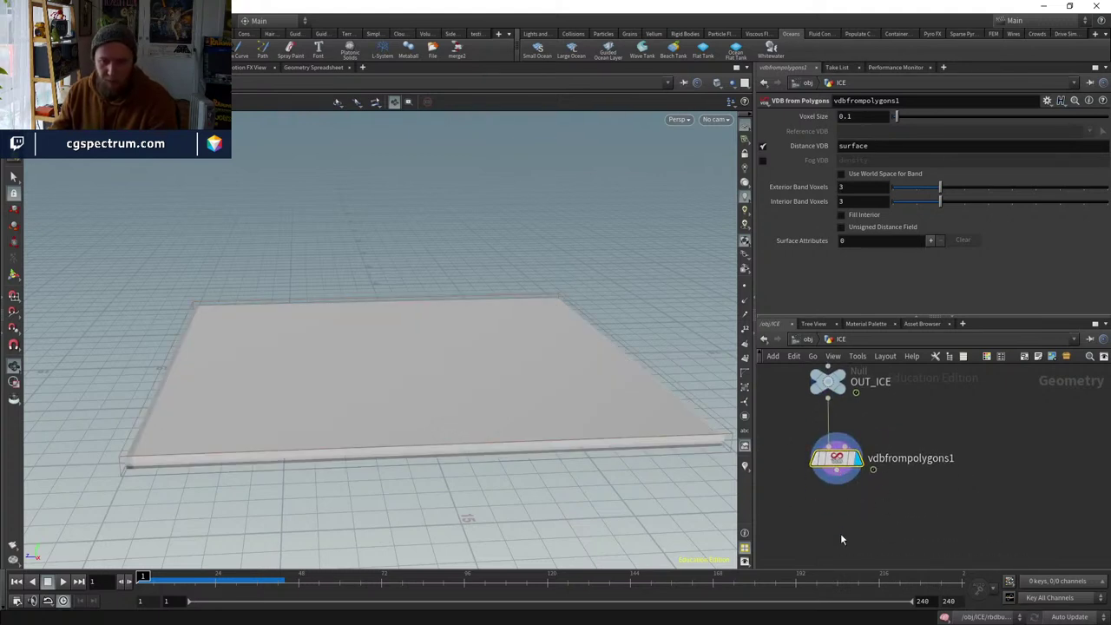
Paste a copy of the OUT_ICE null below the VDB, wire it in, and rename it OUT_ICE_VDB
key(Tab)
key(Escape)
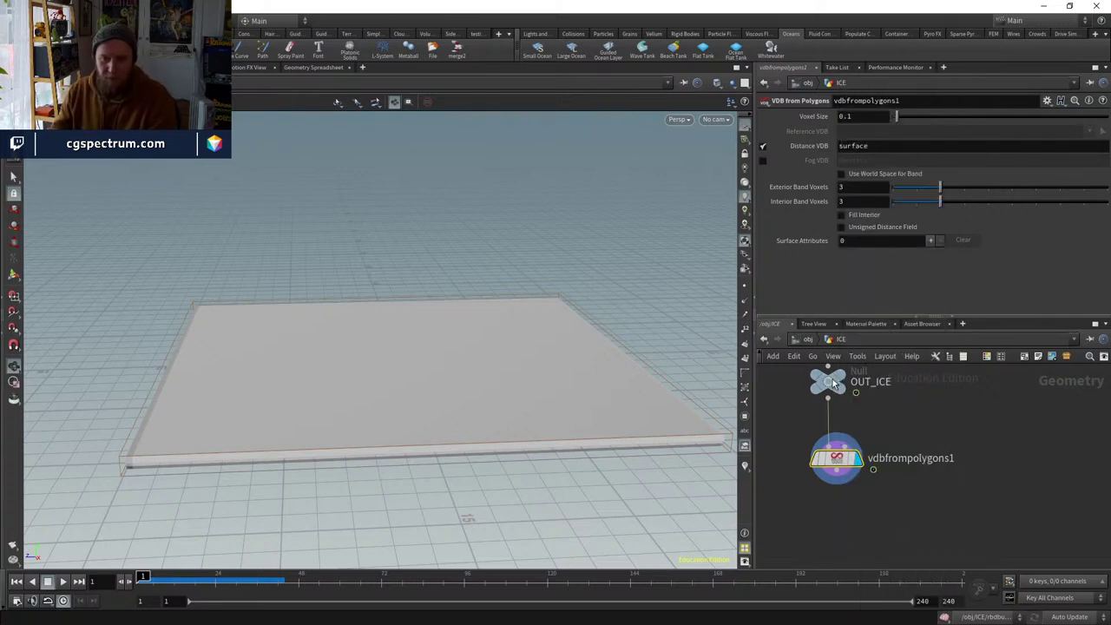
click(832, 379)
key(ctrl+c)
key(ctrl+v)
click(851, 522)
click(838, 489)
double_click(902, 536)
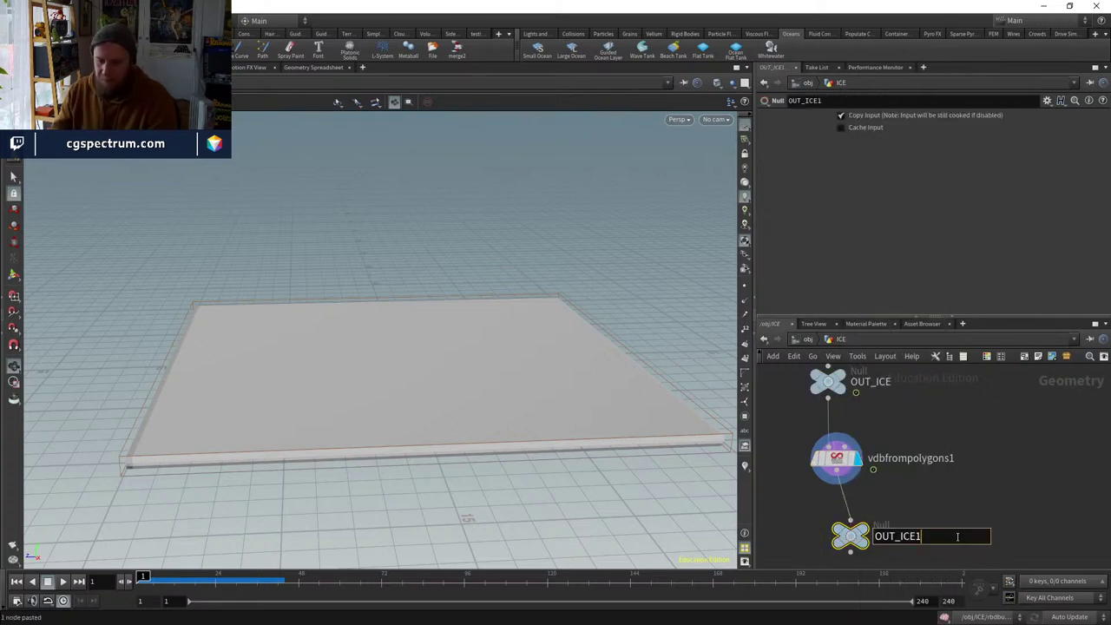
text(B)
key(Return)
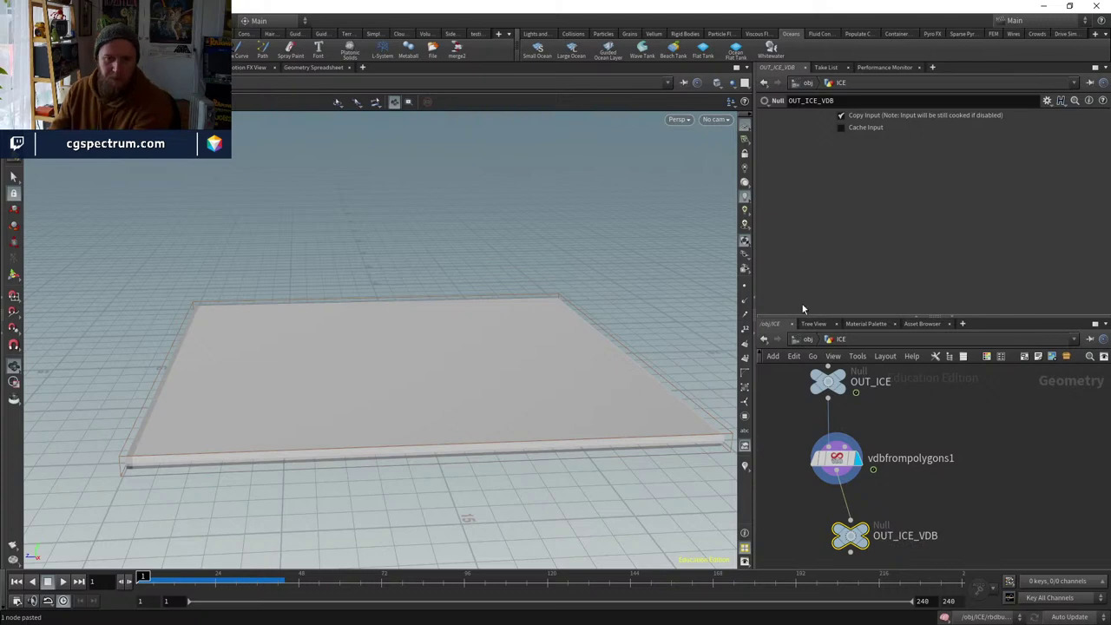
Inside AutoDopNetwork, duplicate staticobject1 and merge both static objects into the solver with merge2
key(u)
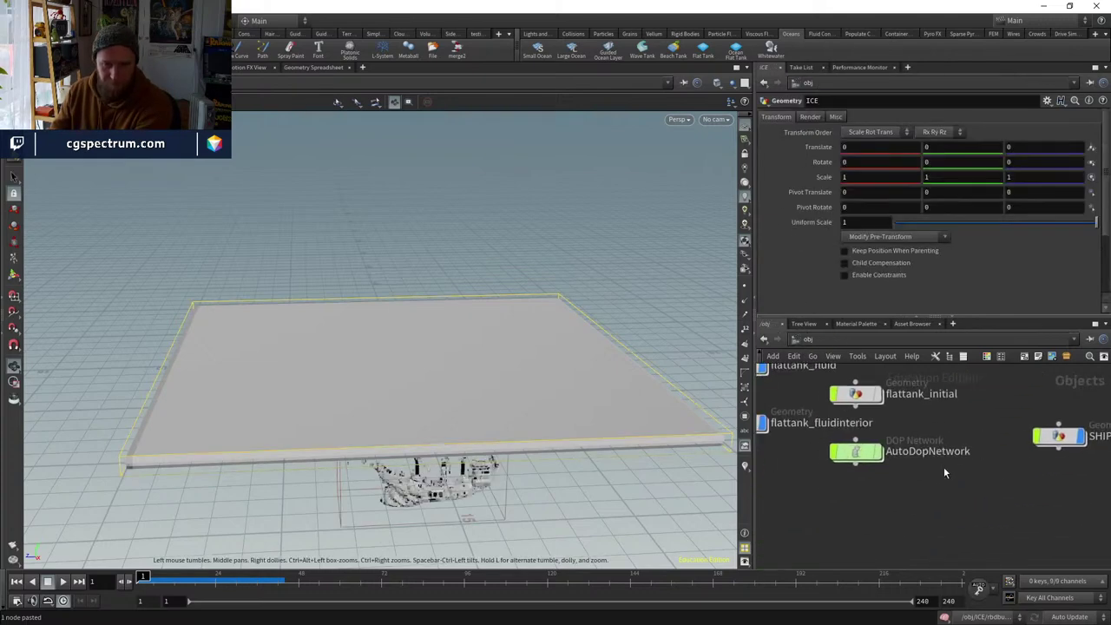
double_click(943, 467)
drag(852, 468, 813, 459)
key(ctrl+c)
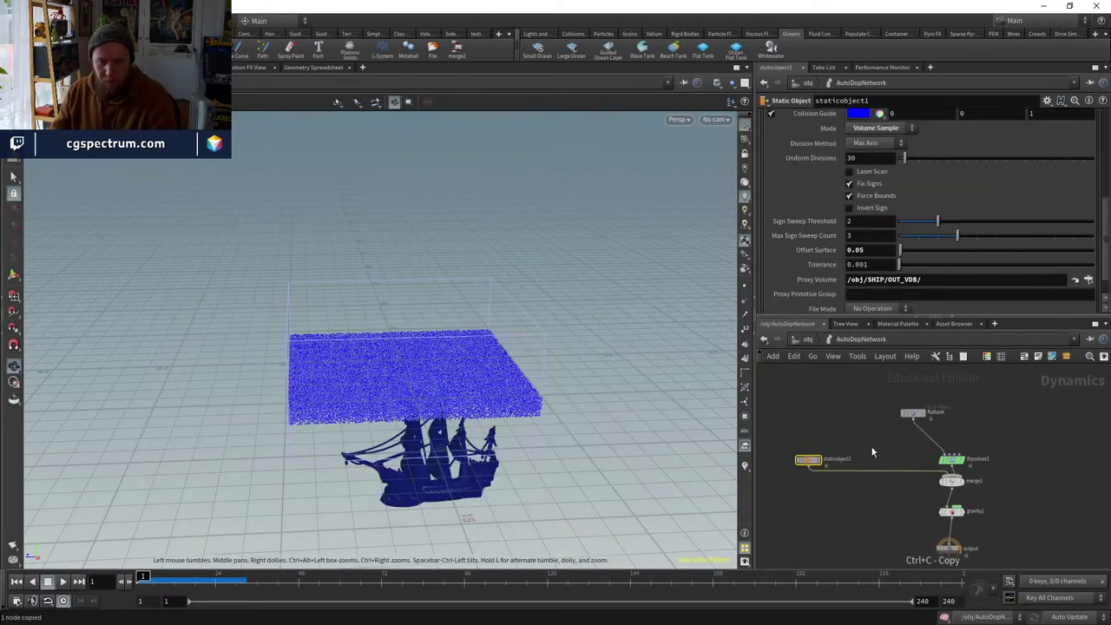
key(ctrl+v)
key(Tab)
text(merge)
key(Return)
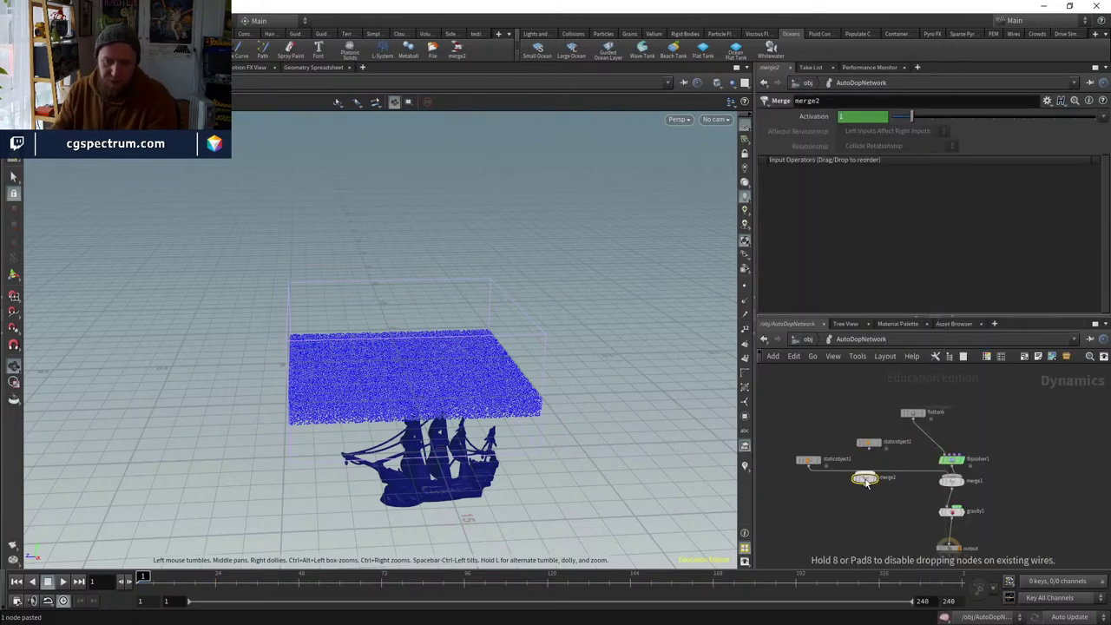
click(863, 475)
drag(868, 449, 861, 480)
Set staticobject2's SOP Path to /obj/ICE/OUT_ICE/
click(867, 442)
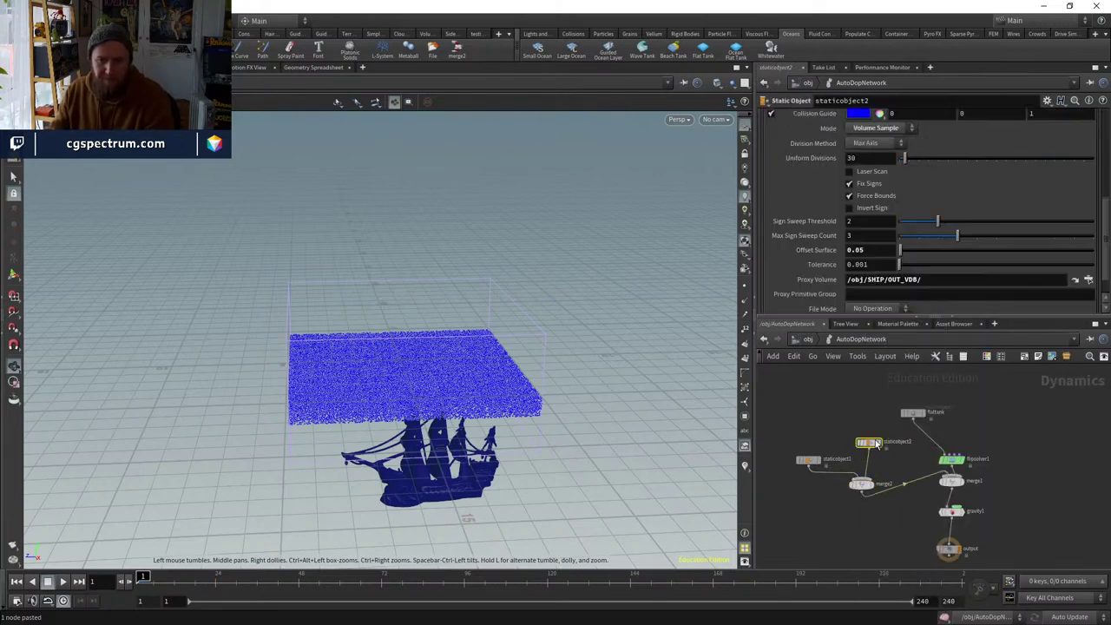
scroll(908, 187, up, 1)
scroll(908, 188, up, 6)
drag(912, 158, 859, 158)
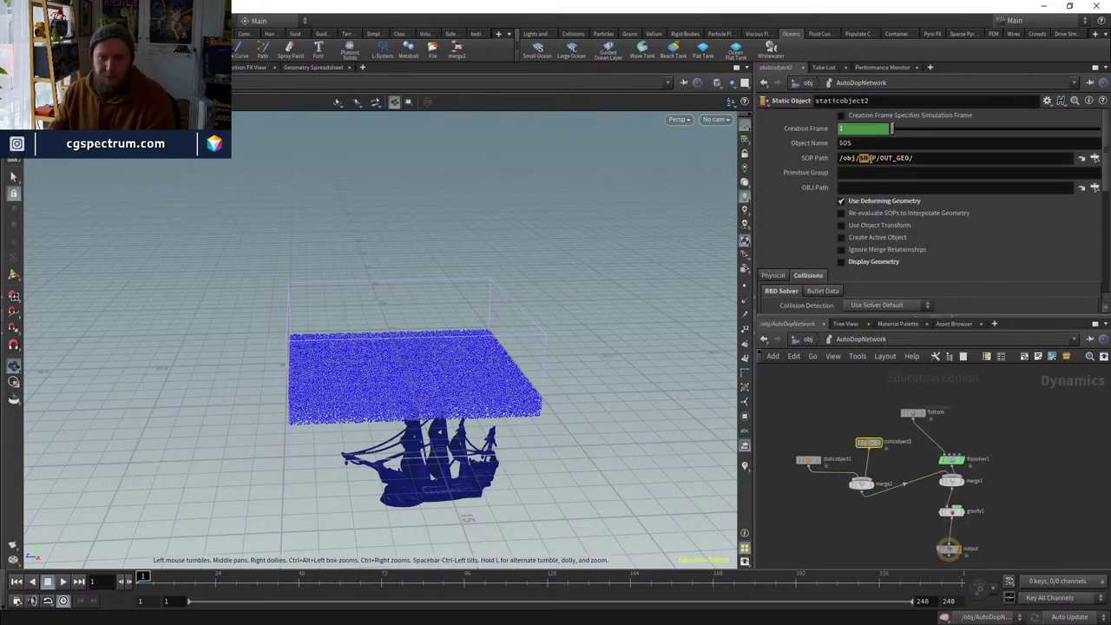
text(O)
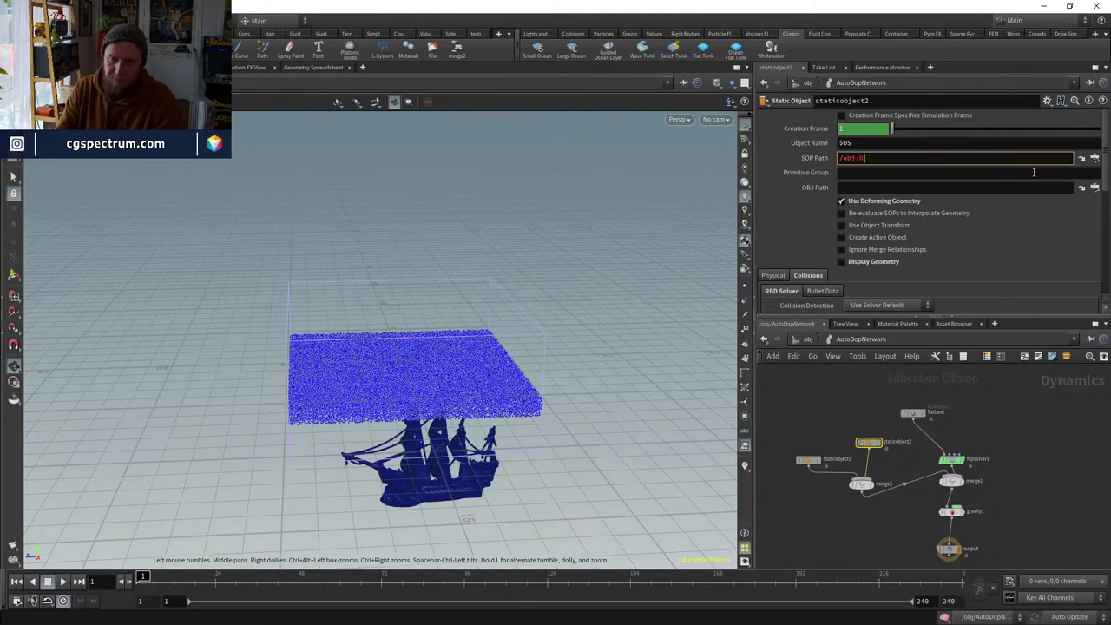
key(BackSpace)
key(Down)
key(Return)
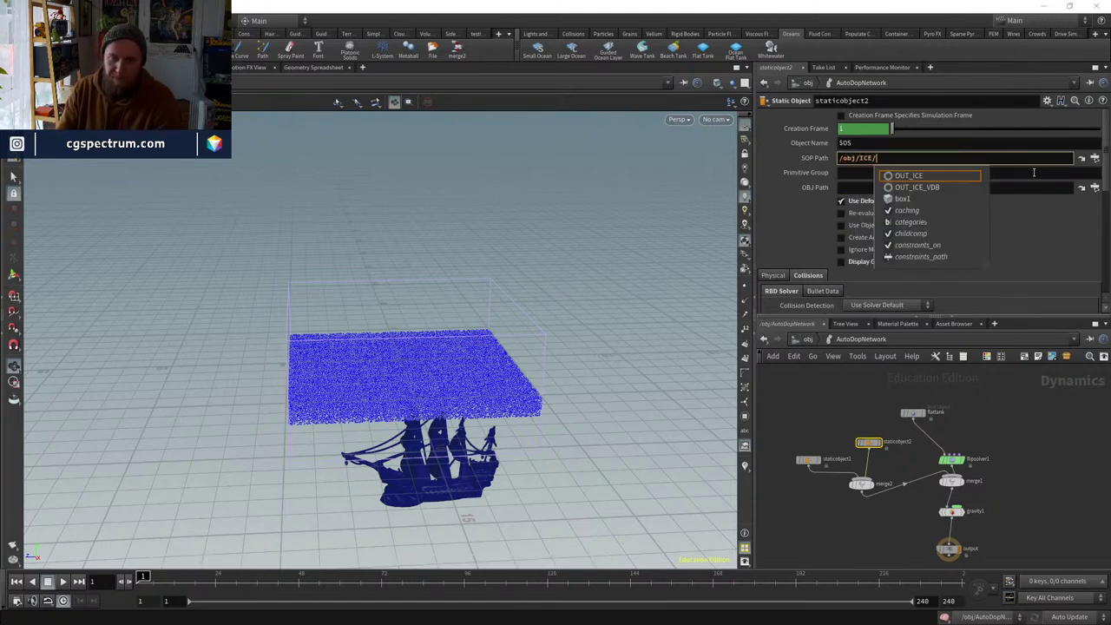
key(Return)
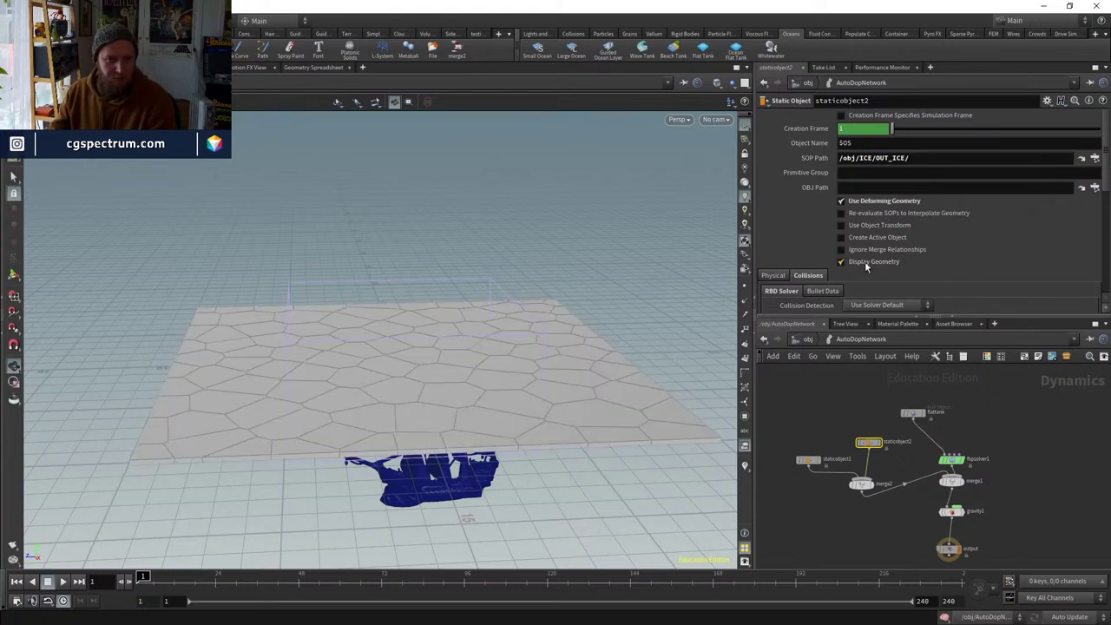
Set staticobject2's Proxy Volume to /obj/ICE/OUT_ICE_VDB/ and show its collision guide
scroll(784, 248, down, 6)
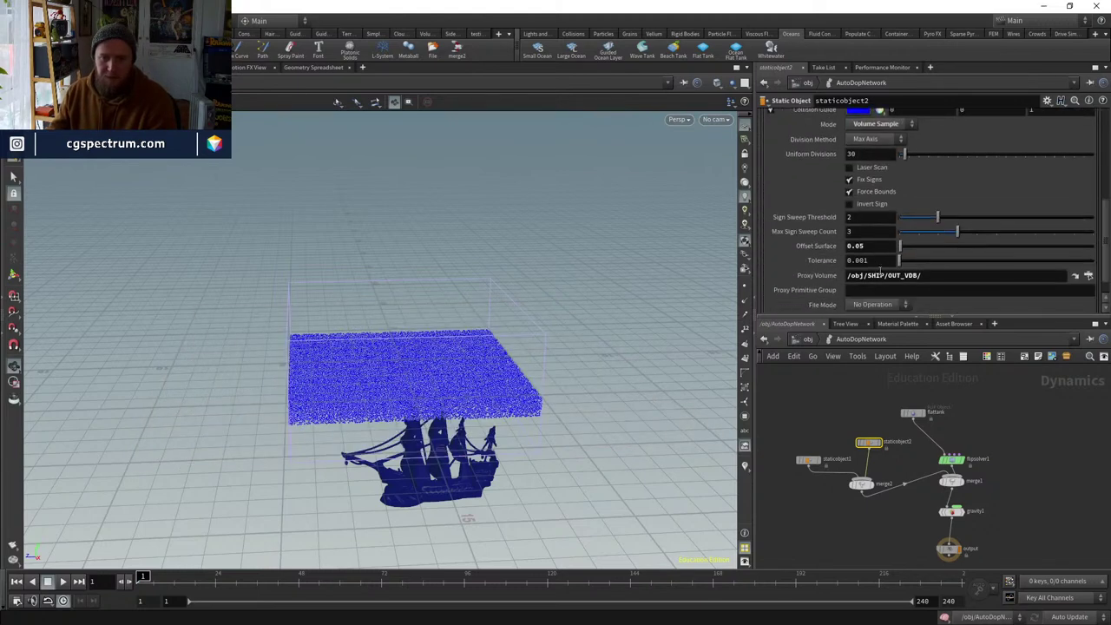
click(866, 274)
text(/obj/ICE/)
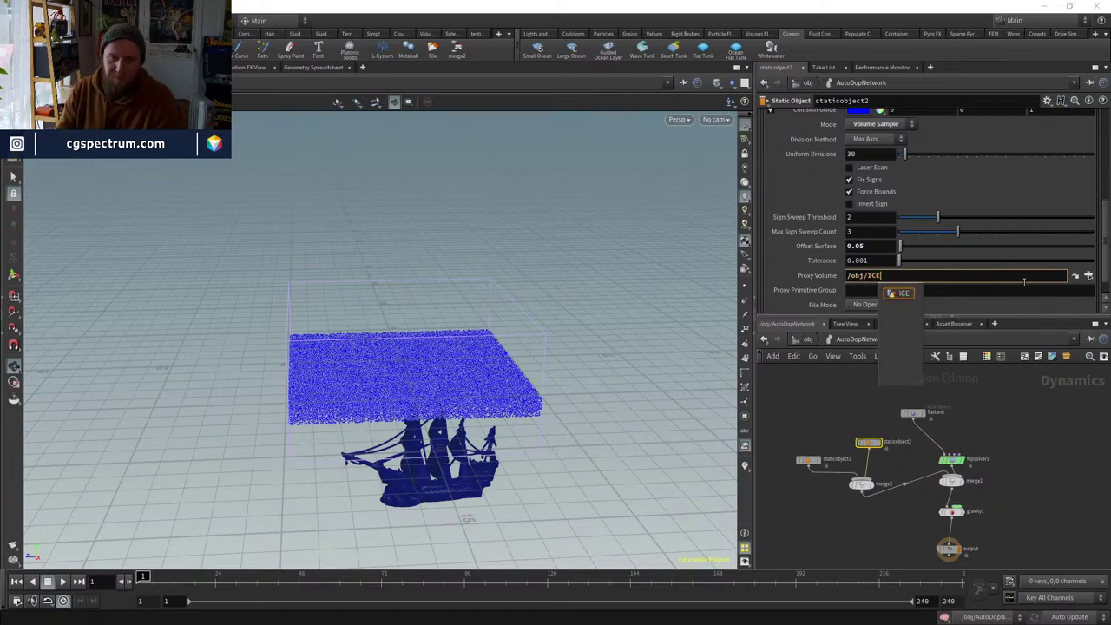
click(920, 308)
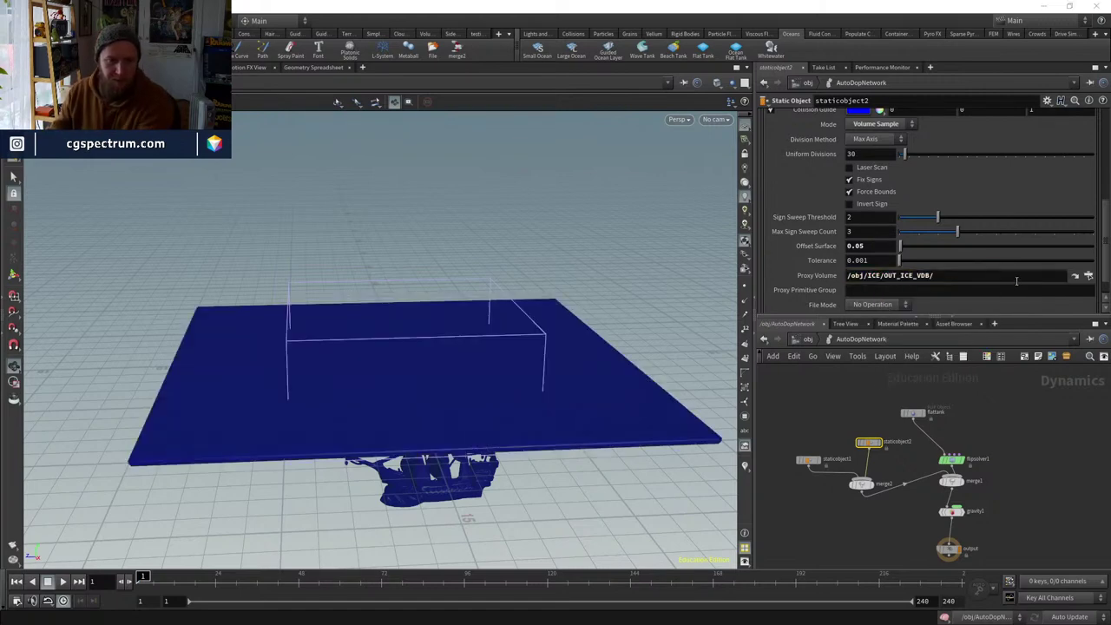
scroll(880, 249, up, 3)
scroll(881, 249, up, 1)
click(770, 215)
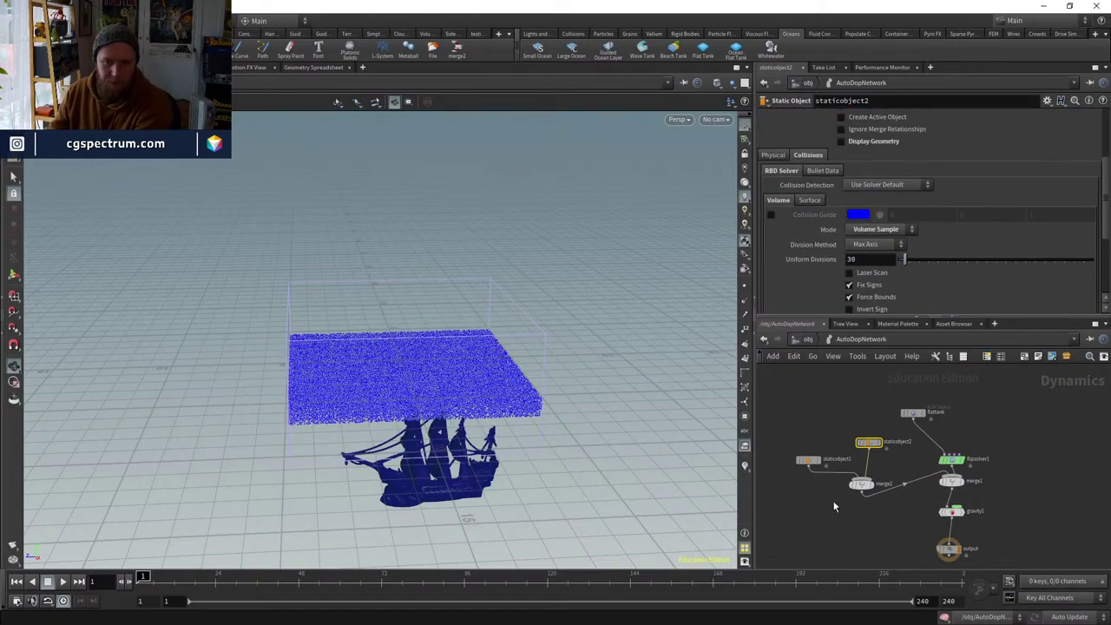
Hide the ship's collision guide, display the ship and fractured ice geometry, and play the simulation
click(809, 460)
click(771, 215)
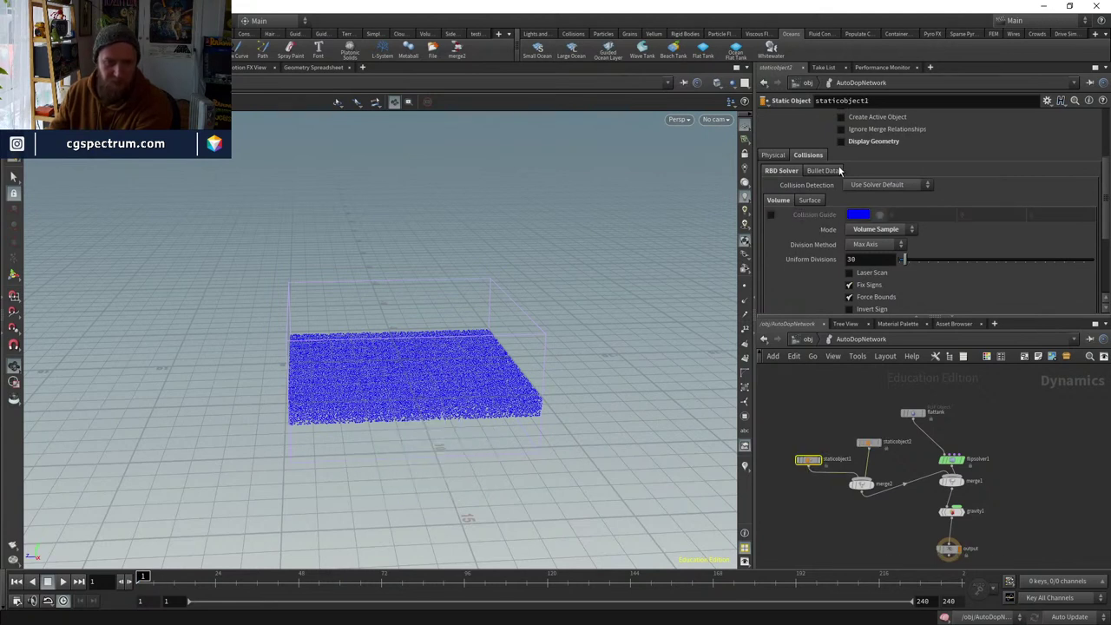
click(842, 140)
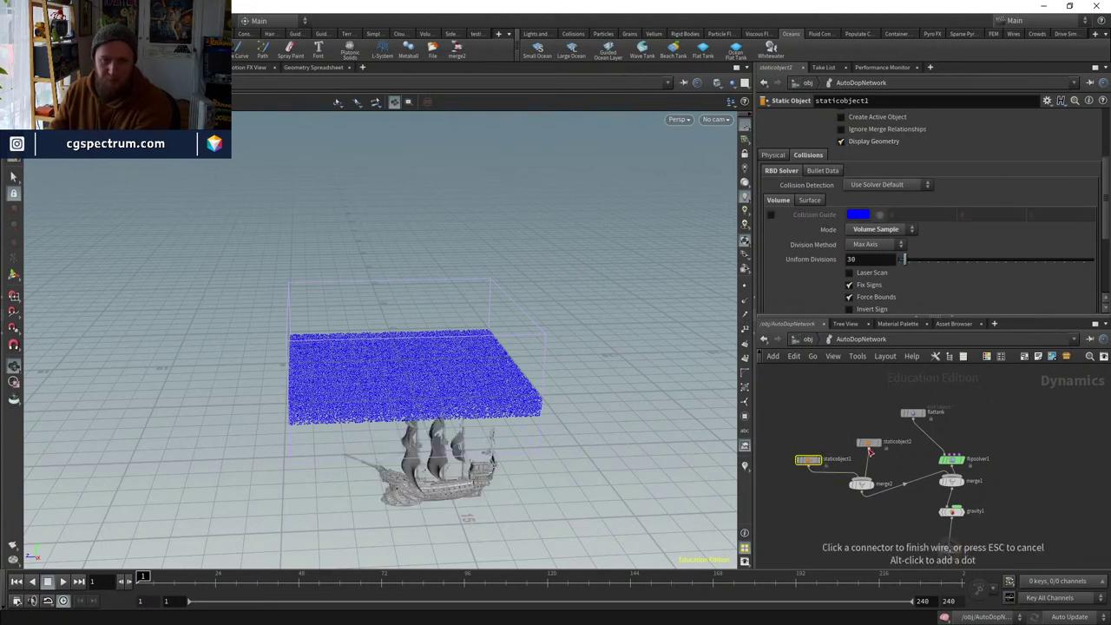
click(868, 442)
scroll(859, 200, up, 1)
click(856, 172)
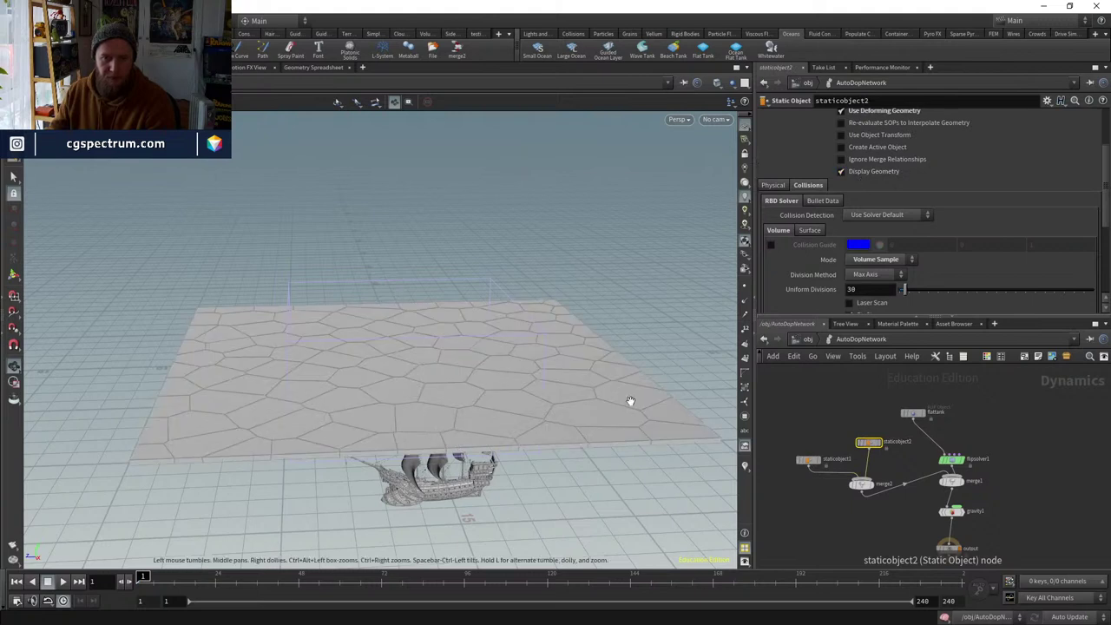
click(64, 581)
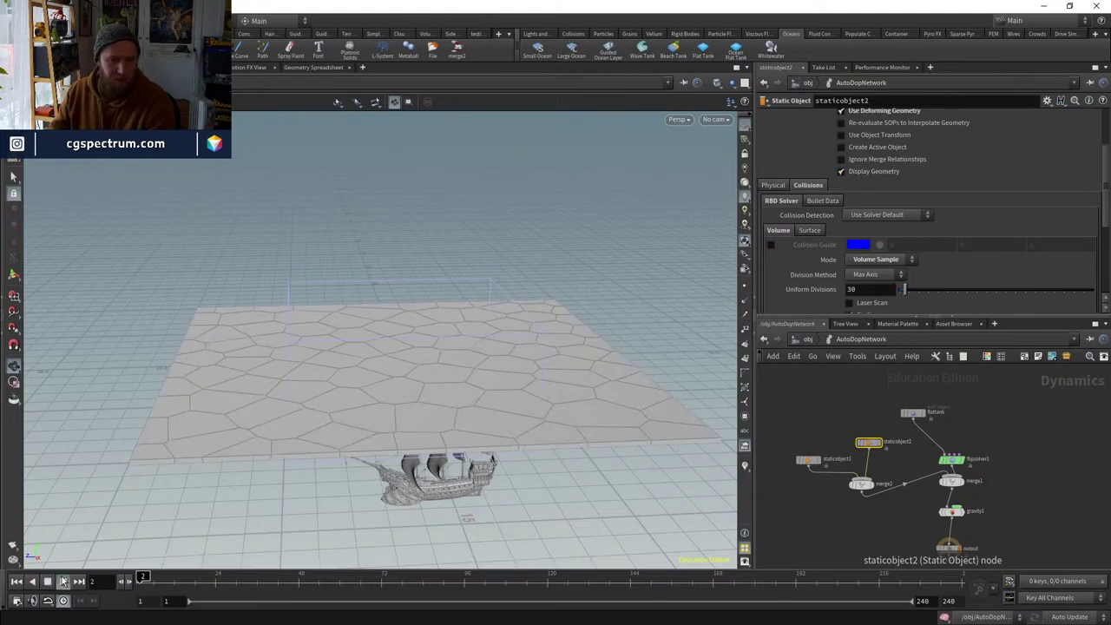
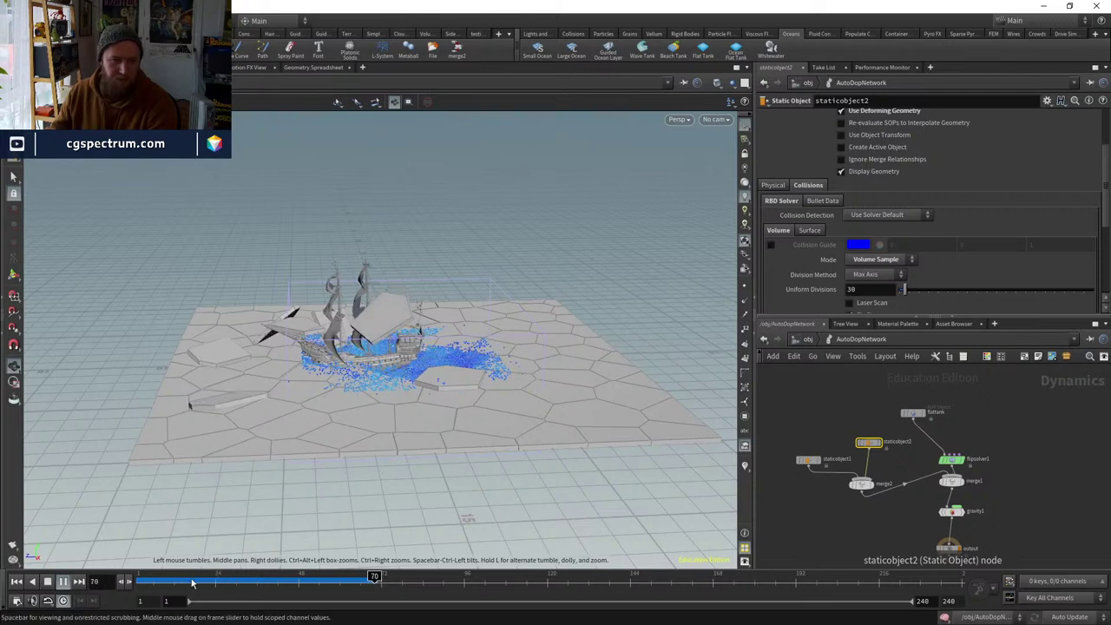
Scrub back to frame 48, orbit around the ship to inspect collisions, then rewind to frame 1
drag(218, 582, 298, 583)
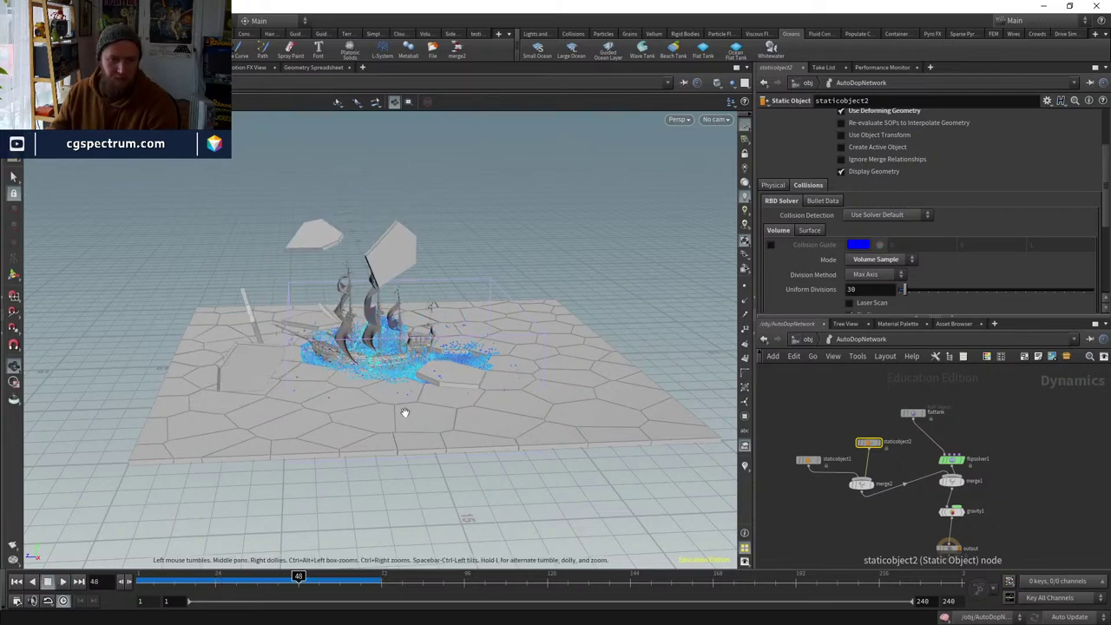
scroll(415, 383, up, 5)
drag(415, 382, 258, 429)
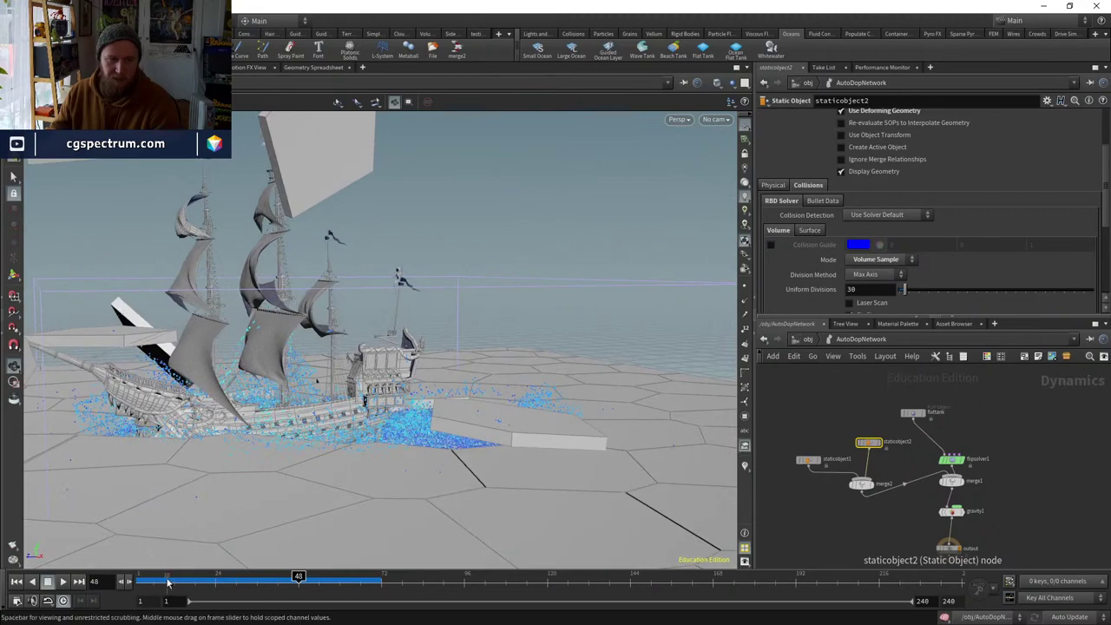
drag(165, 576, 276, 539)
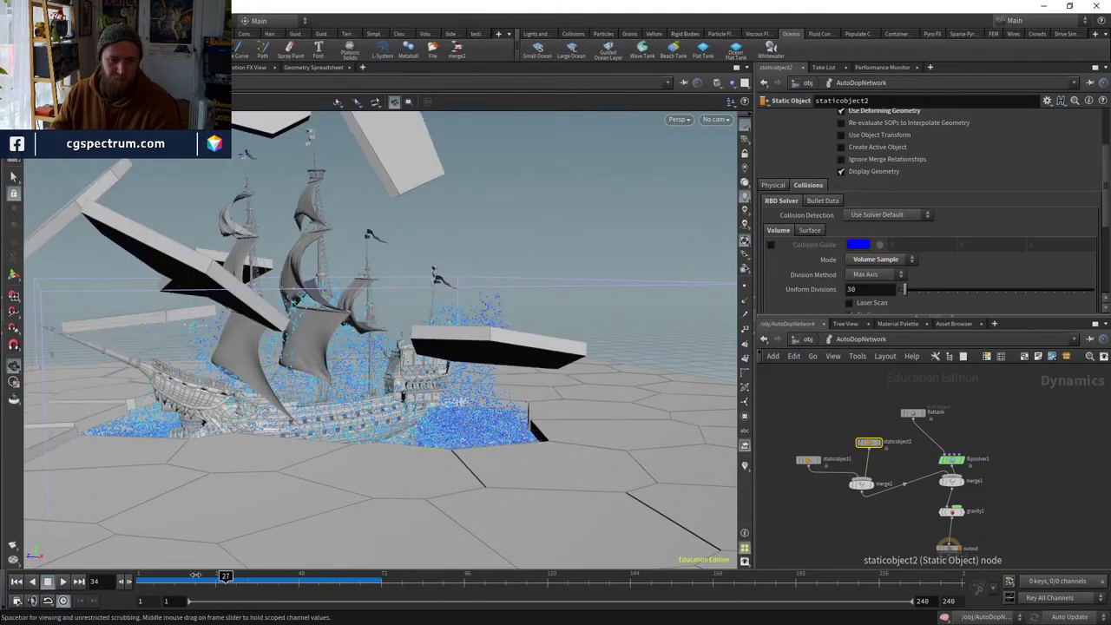
key(ctrl+Up)
Enter the ICE network, select rbdbulletsolver1 and scrub to frame 68 to view the debris
click(805, 339)
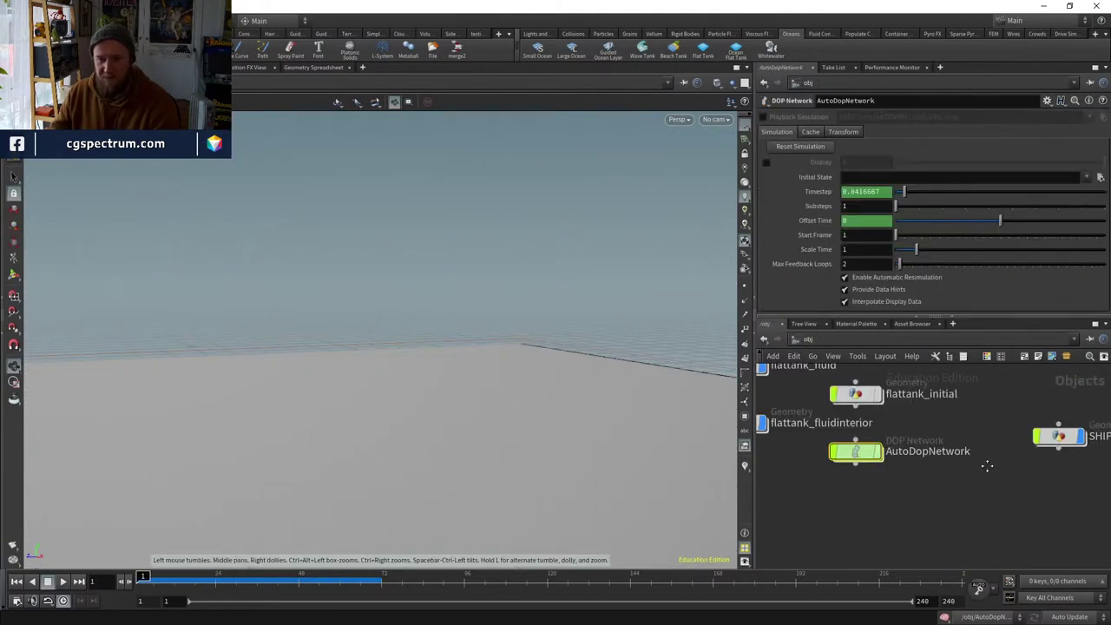
double_click(864, 455)
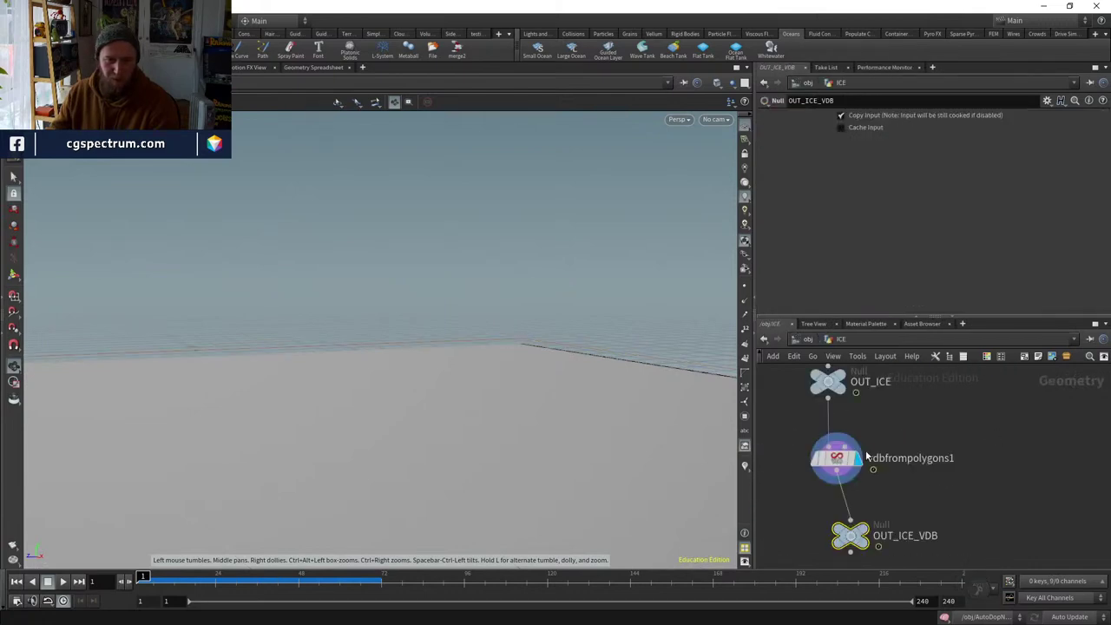
scroll(867, 486, up, 5)
click(827, 500)
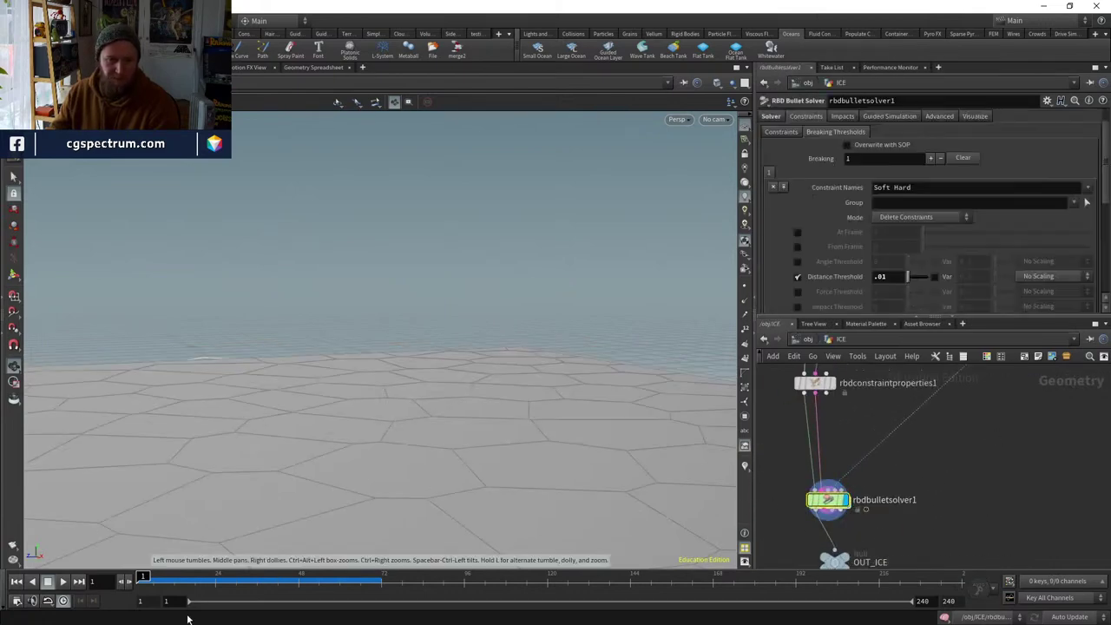
drag(173, 577, 60, 539)
scroll(954, 473, up, 4)
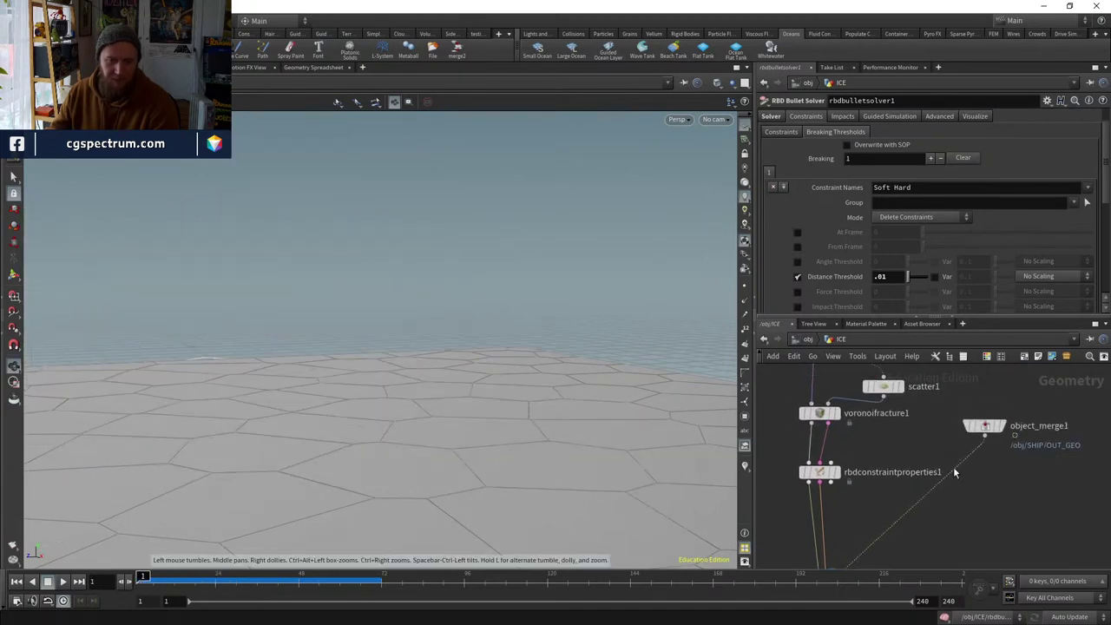
middle_drag(924, 449, 899, 515)
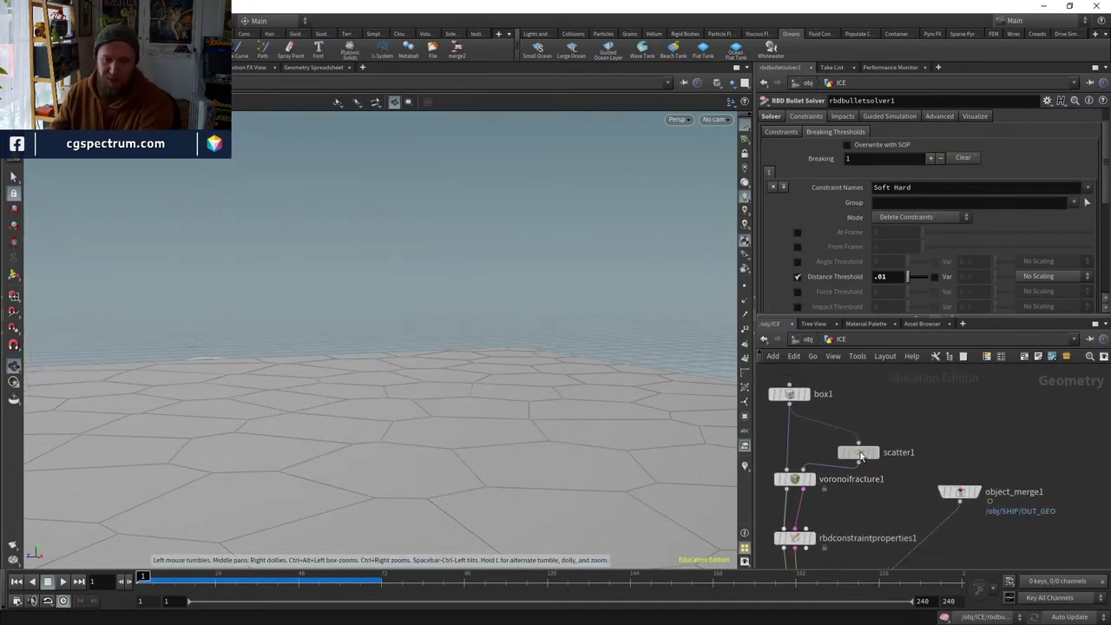
Set scatter1's Force Total Count to 200
click(858, 453)
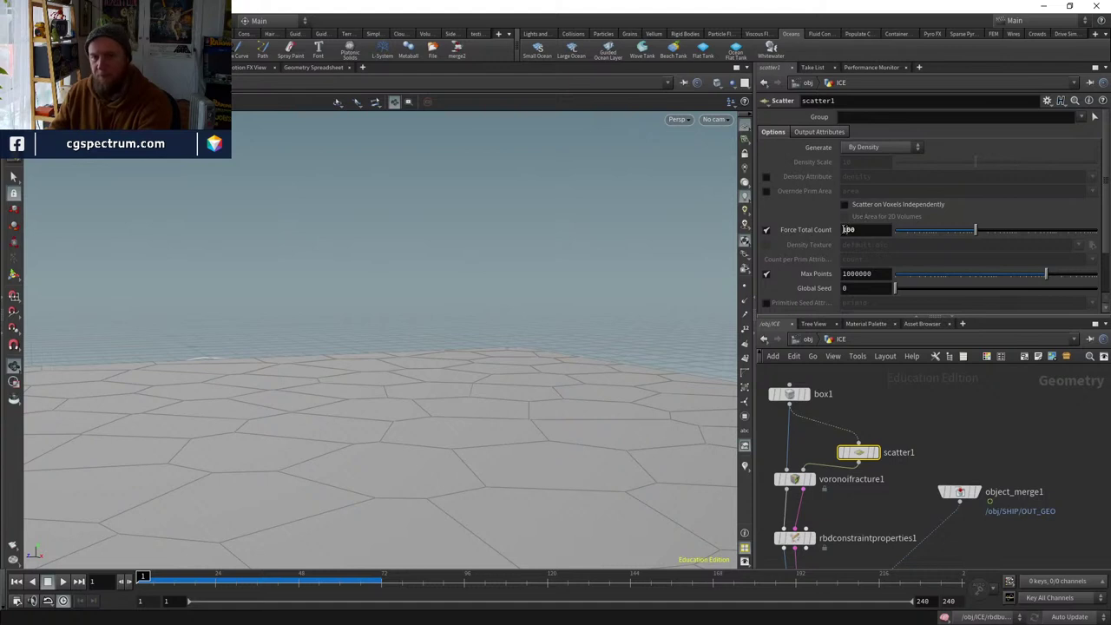
click(846, 229)
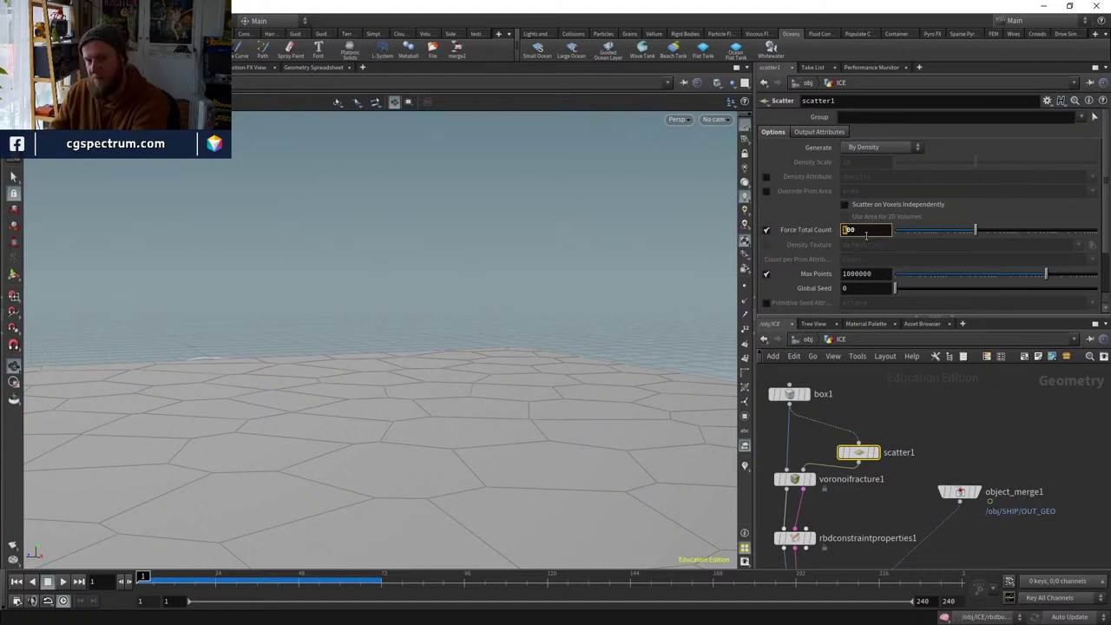
text(200)
key(Return)
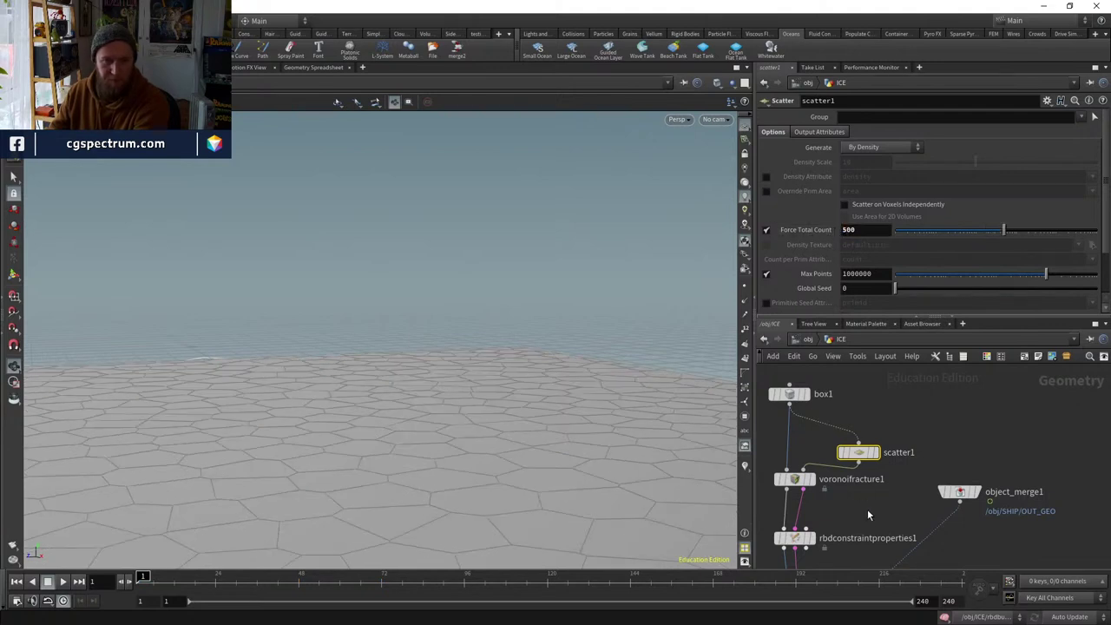
Reselect rbdbulletsolver1 and frame its input nodes and OUT_ICE in the network
middle_drag(867, 508, 877, 439)
click(831, 468)
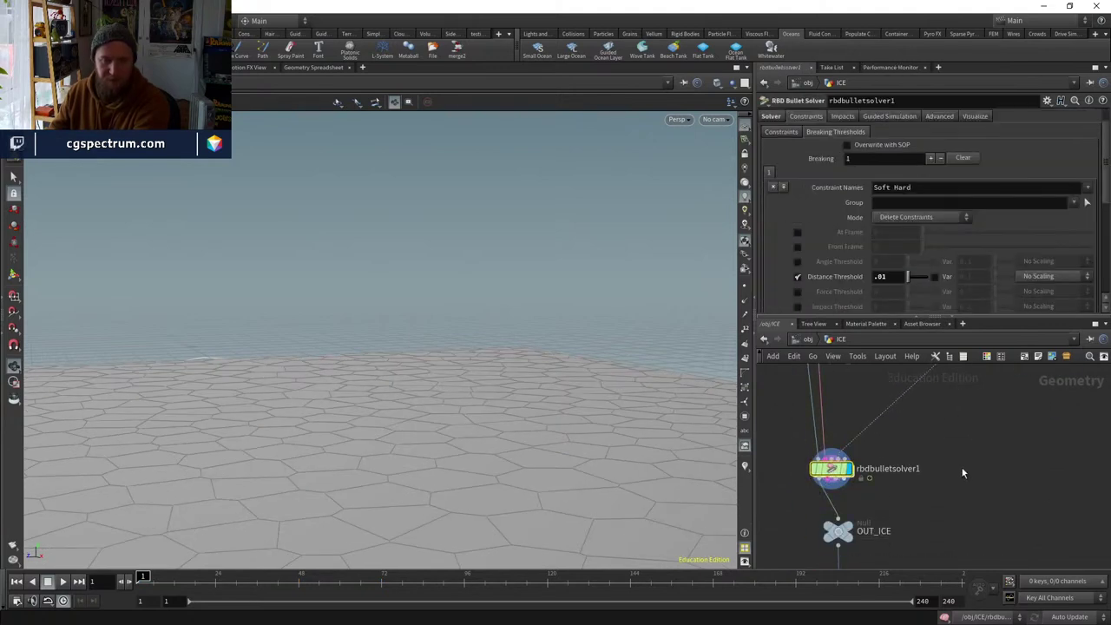
middle_drag(944, 450, 925, 515)
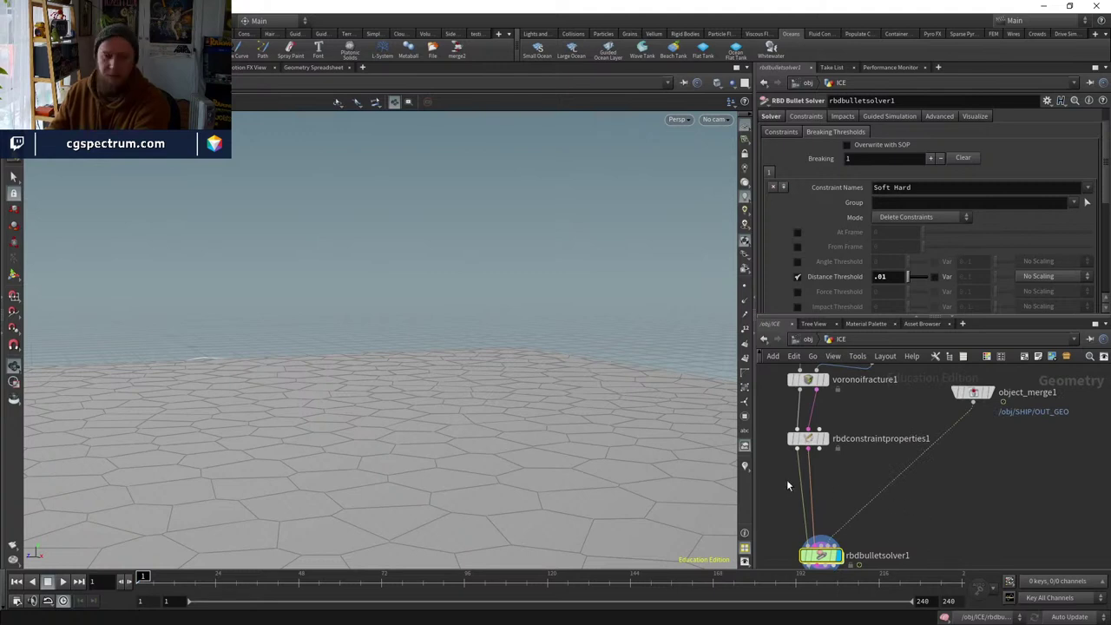
middle_drag(897, 482, 896, 388)
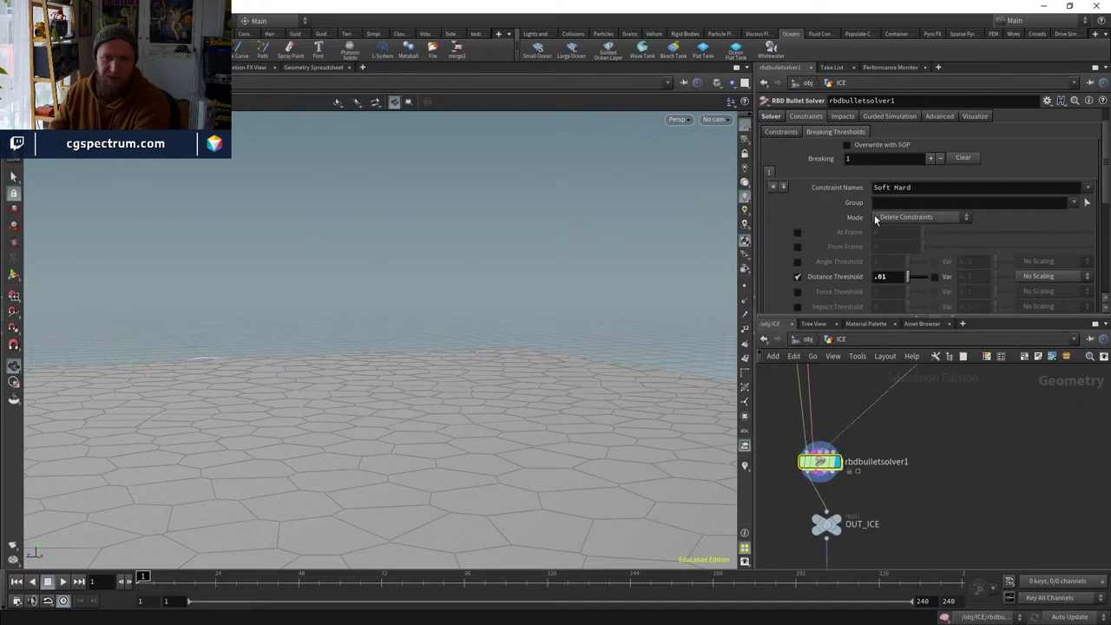
scroll(855, 156, up, 2)
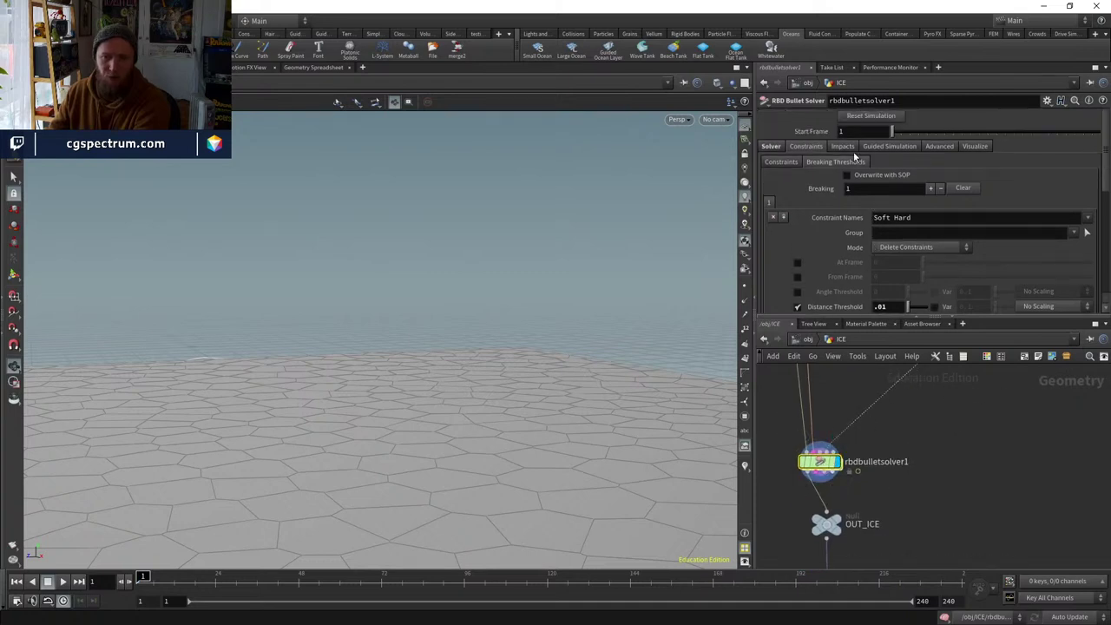
Set the solver's Gravity Y to 0
click(777, 147)
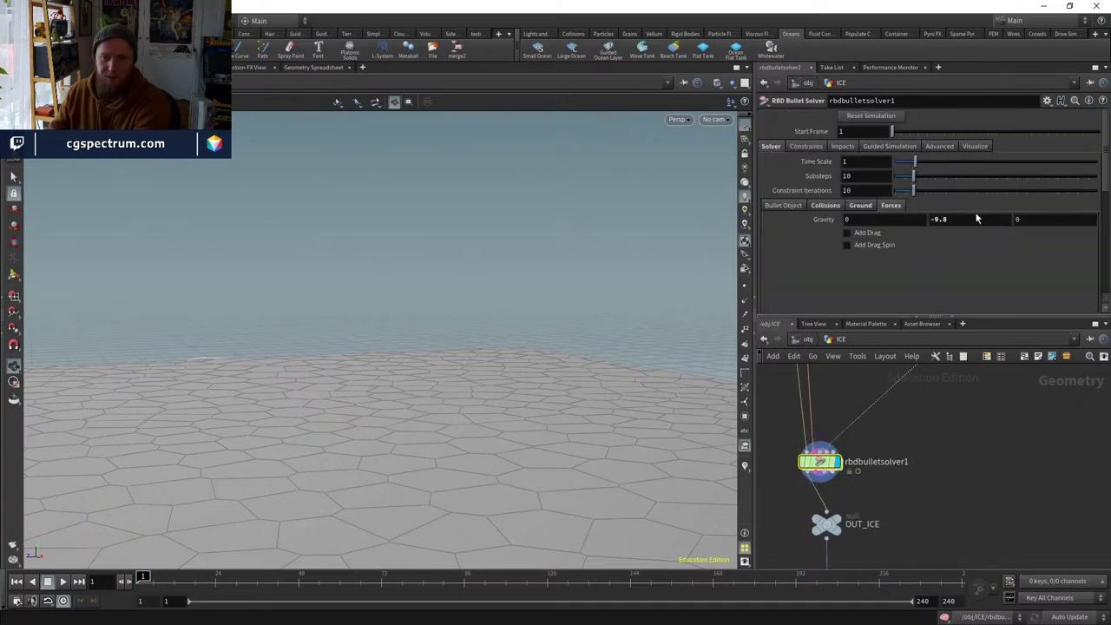
double_click(976, 218)
text(0)
key(Return)
Add a POP Force wired into force_output with Force Y set to -9.8
double_click(819, 462)
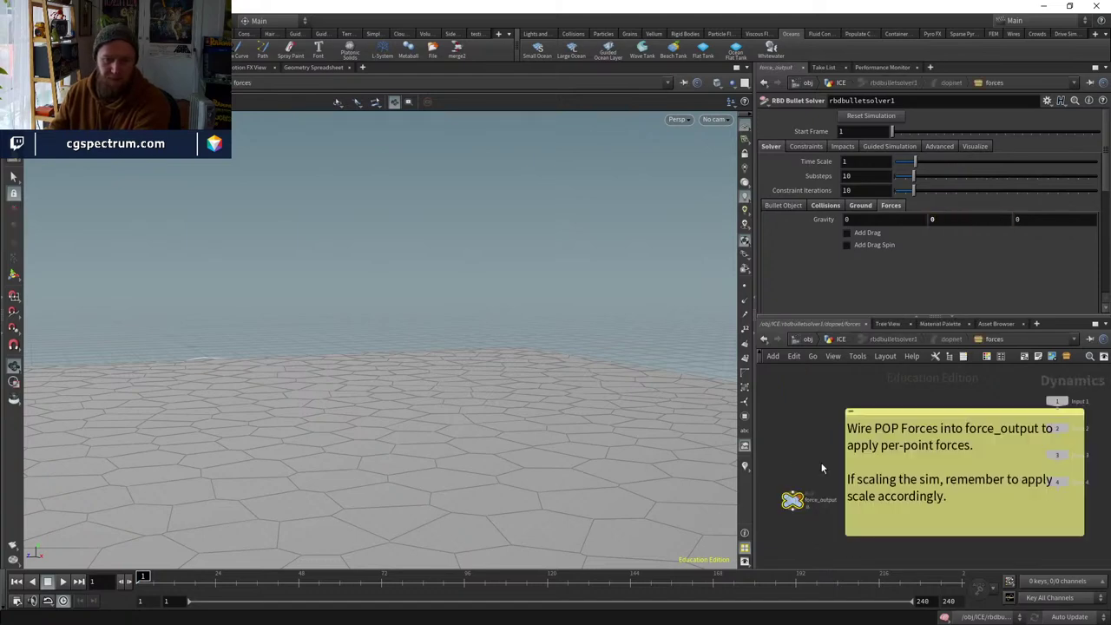
key(Tab)
text(p)
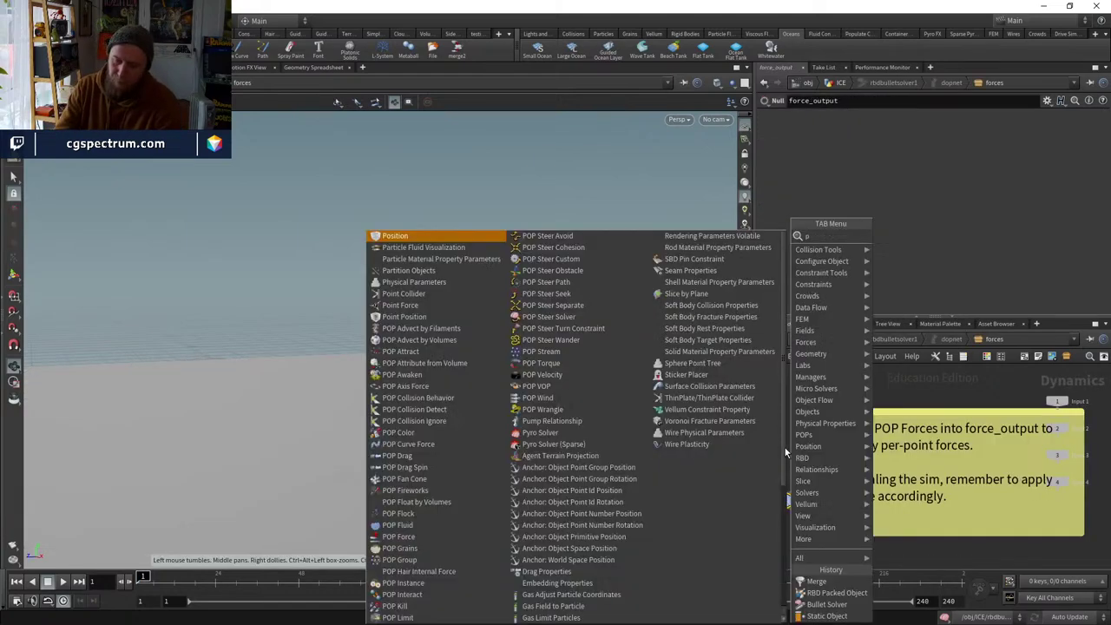
text(op force)
key(Return)
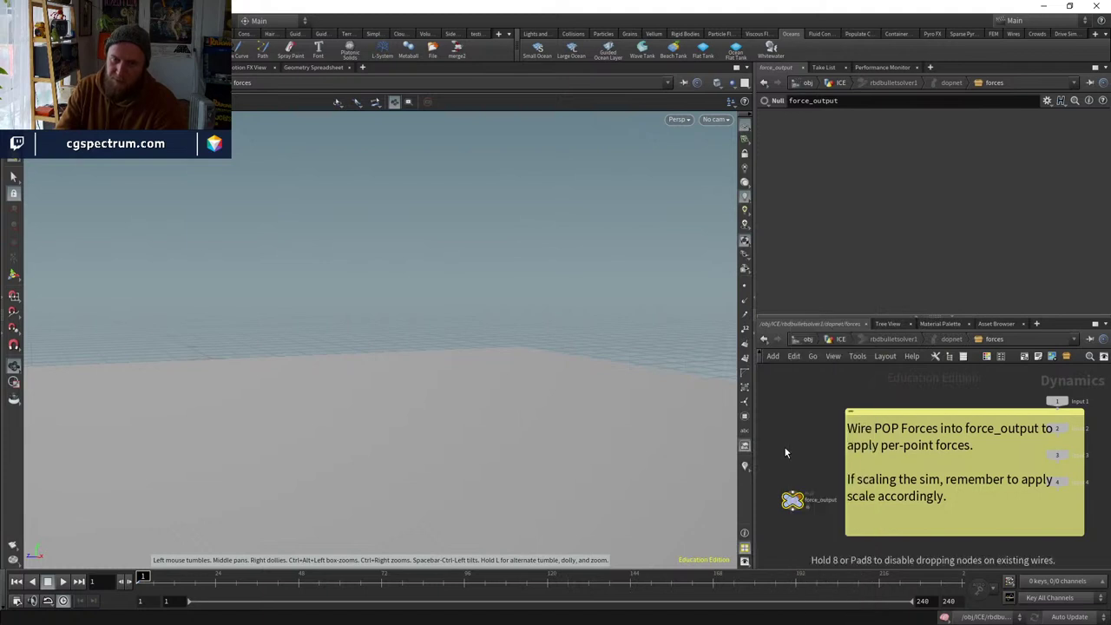
click(784, 446)
click(791, 448)
click(791, 493)
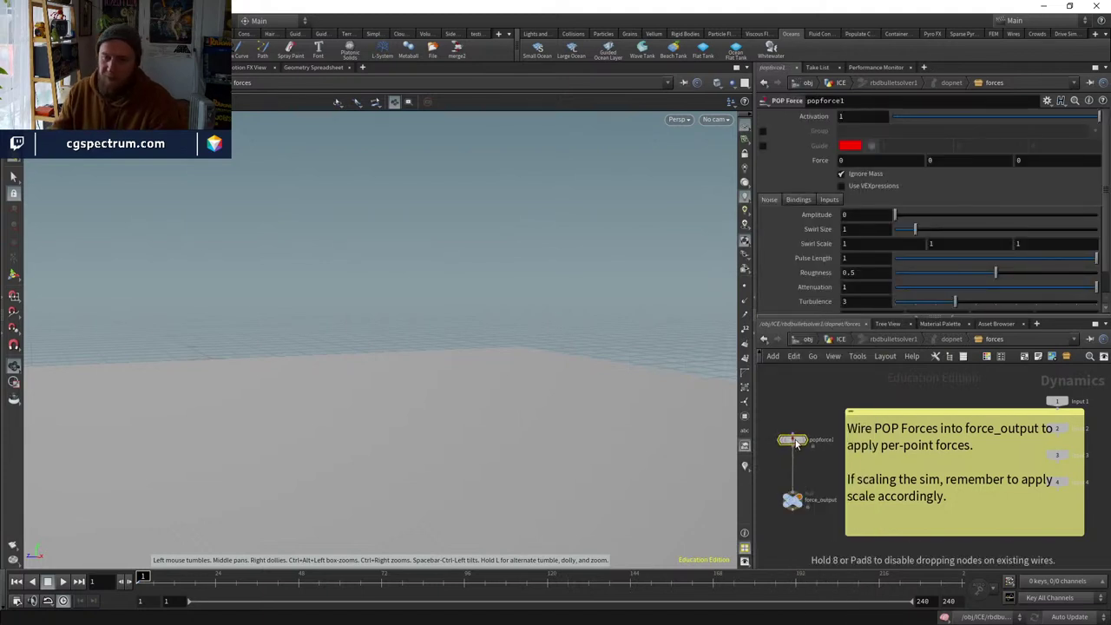
click(930, 160)
text(-9.)
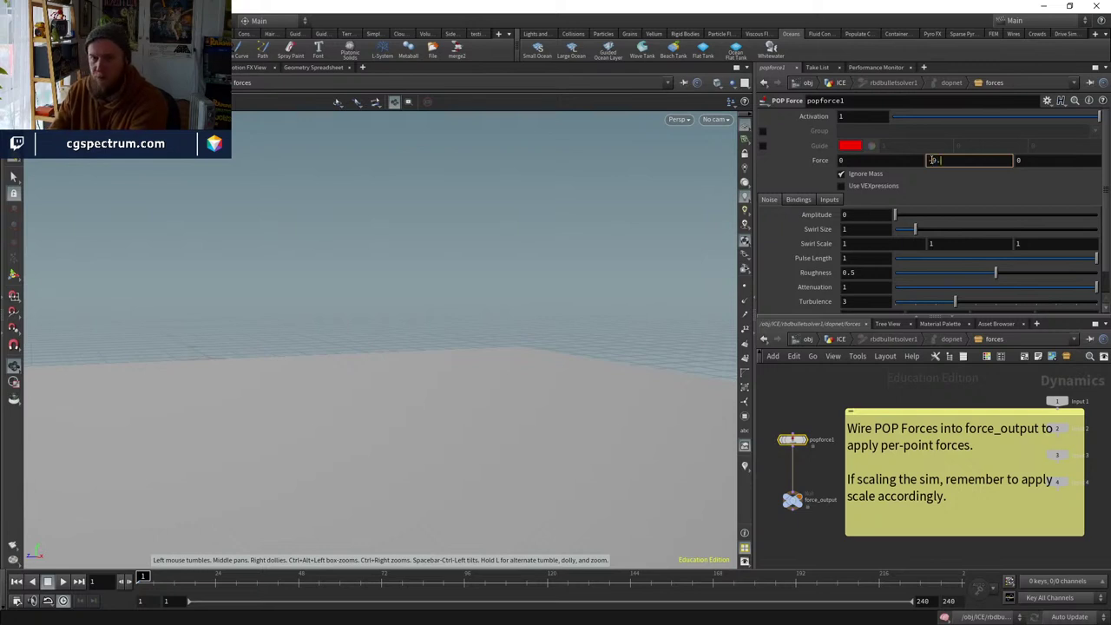
text(8)
key(Return)
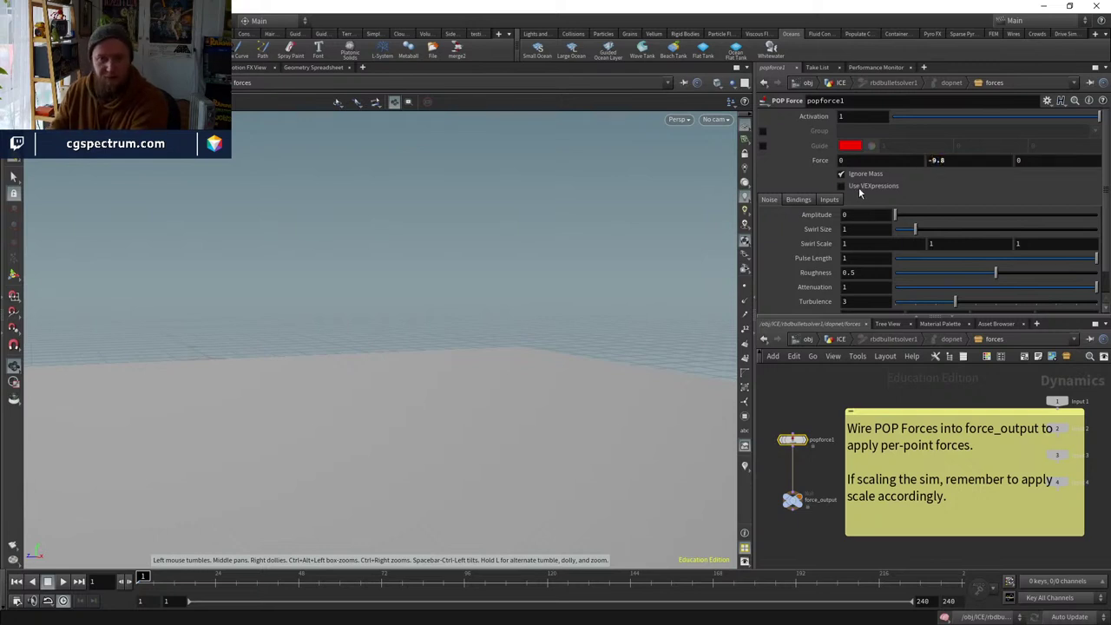
Enable VEXpressions on popforce1 with if(@P.y<0){force.y=0;}
click(840, 186)
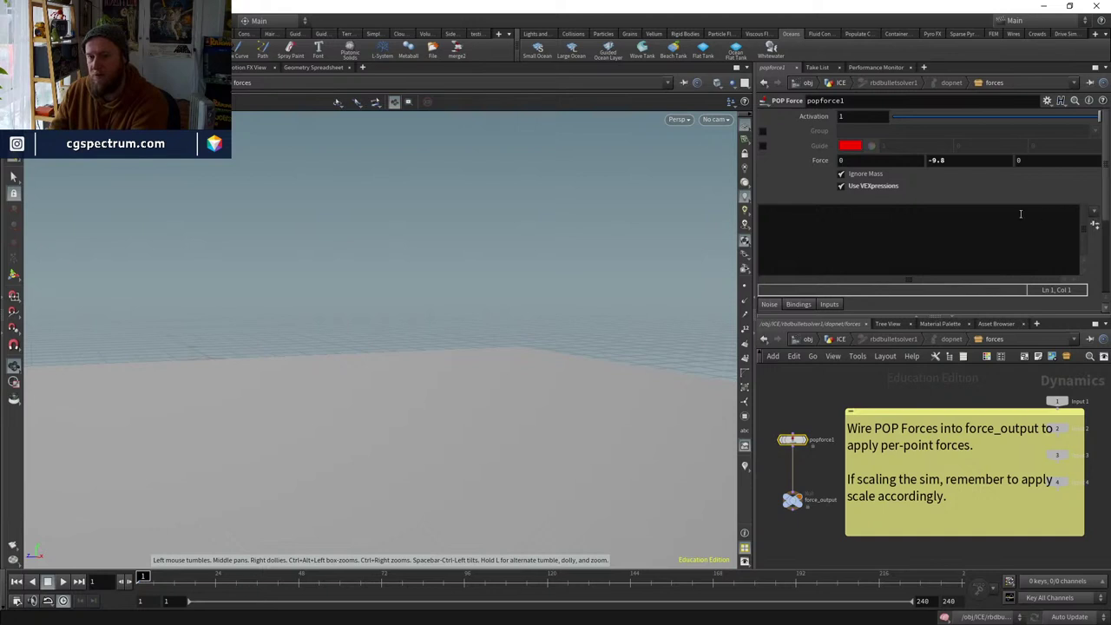
click(989, 217)
text(if(@P.y<)
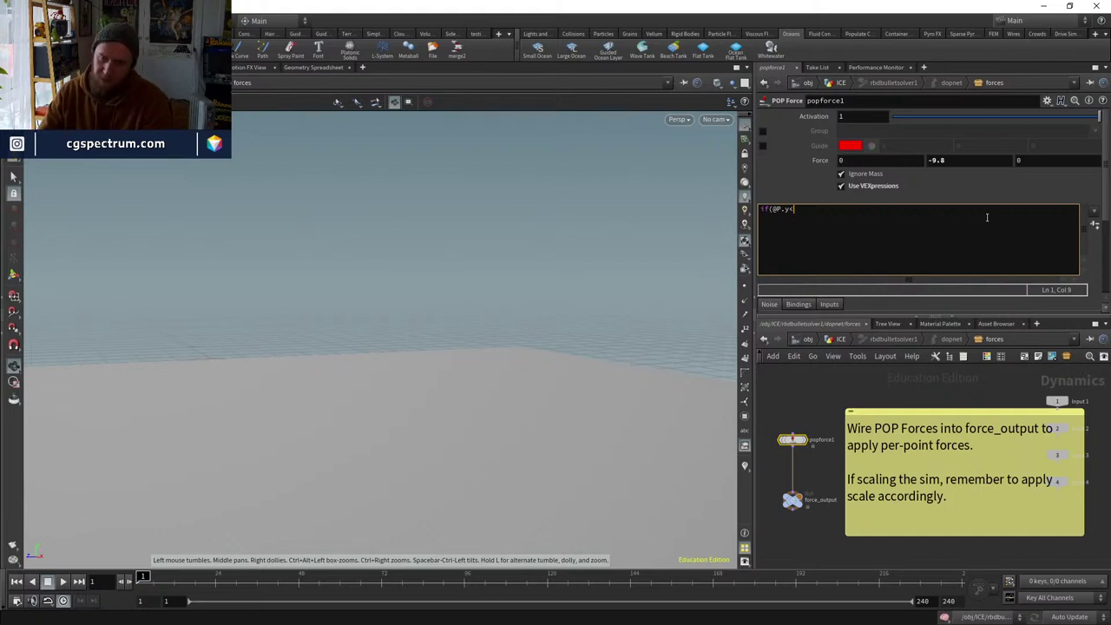
text(0))
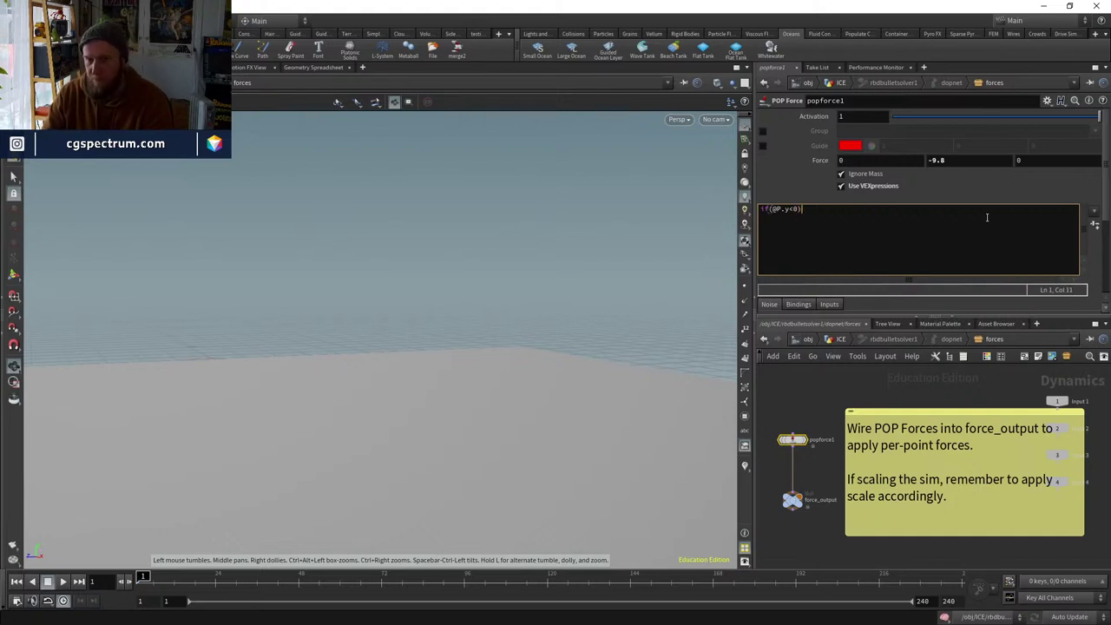
text({)
key(Return)
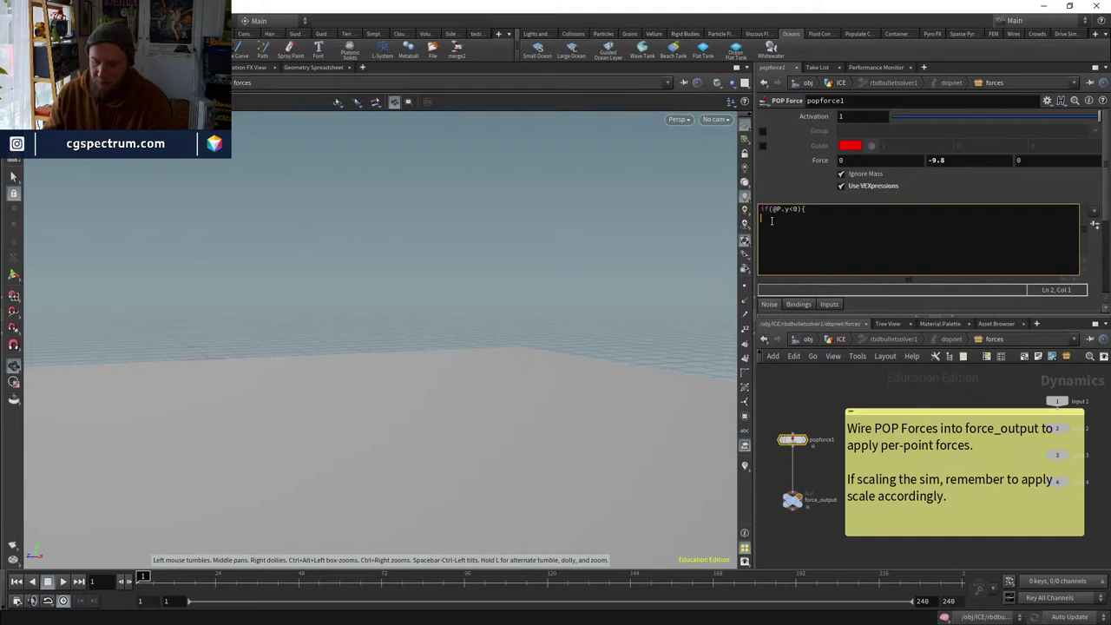
text(force.y=0;)
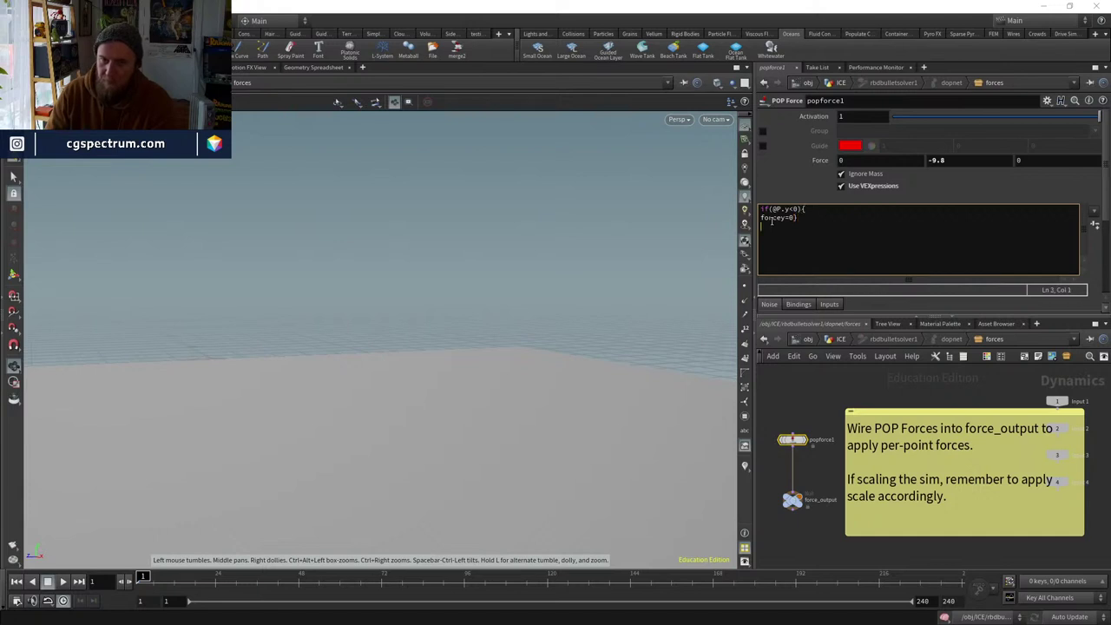
key(Left)
key(BackSpace)
text(;)
key(Right)
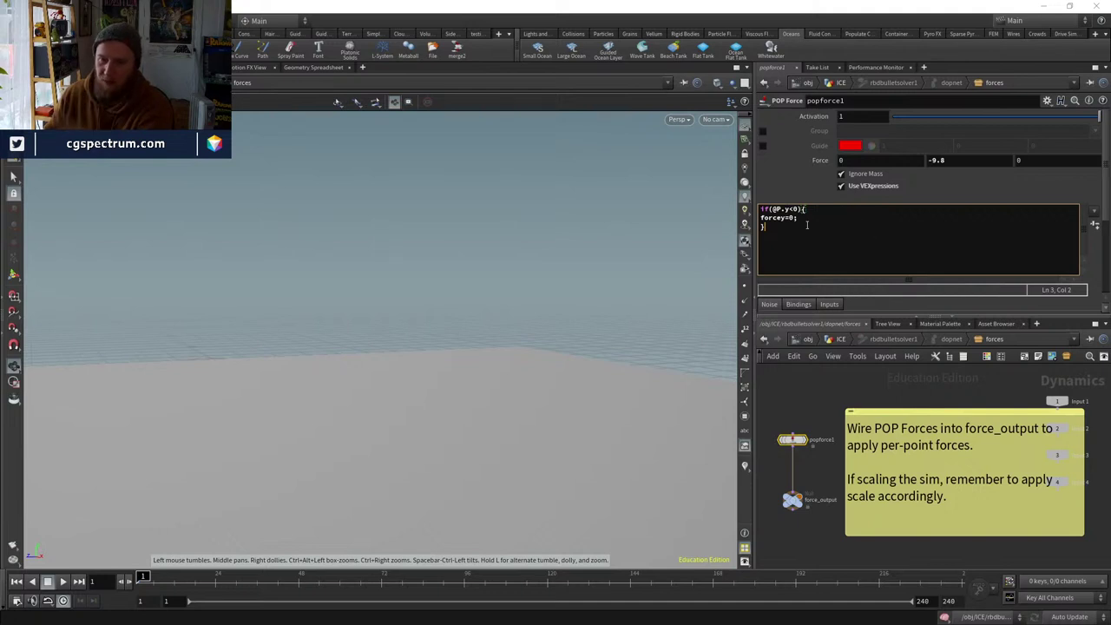
click(838, 340)
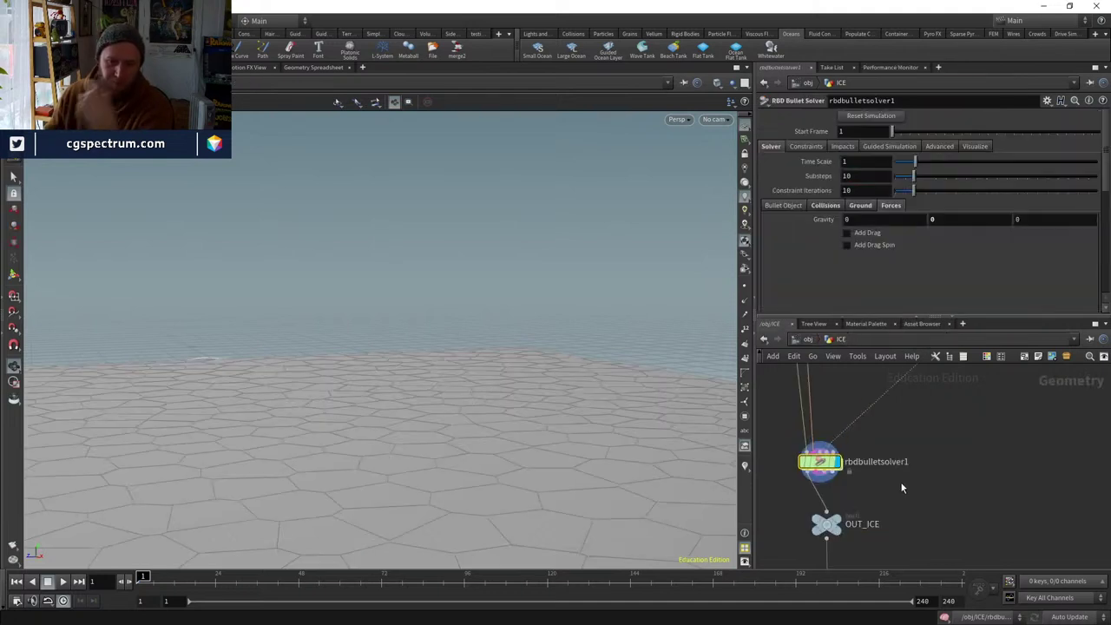
Set the solver's Add Ground Plane option to None
click(860, 205)
click(876, 220)
click(868, 217)
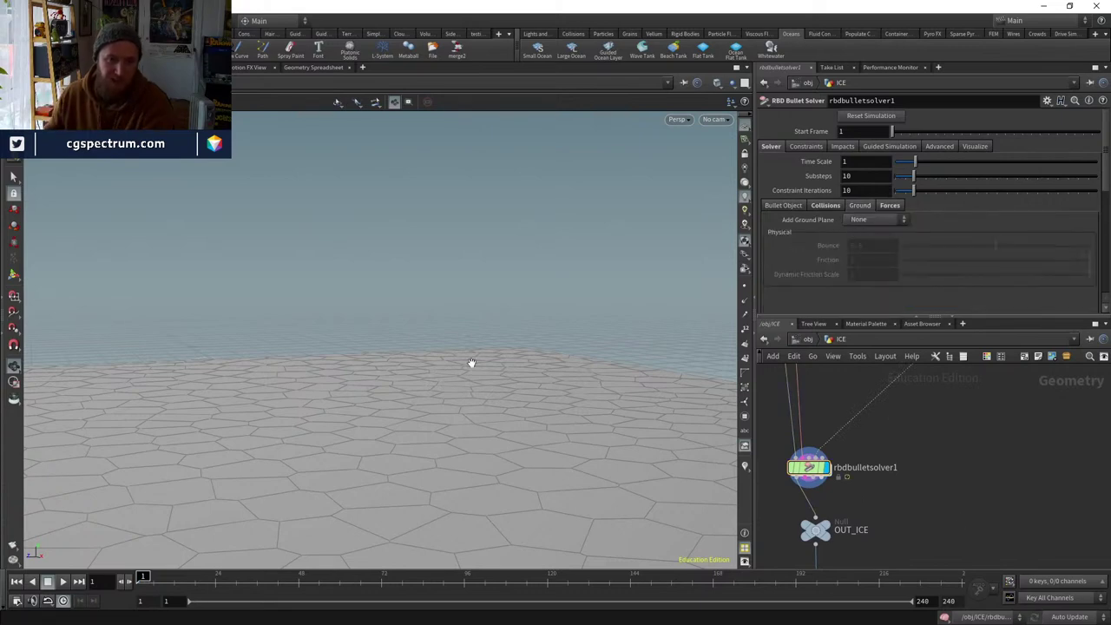
Inspect the ship beneath the ice slab in wireframe front, top and perspective views
drag(477, 312, 438, 408)
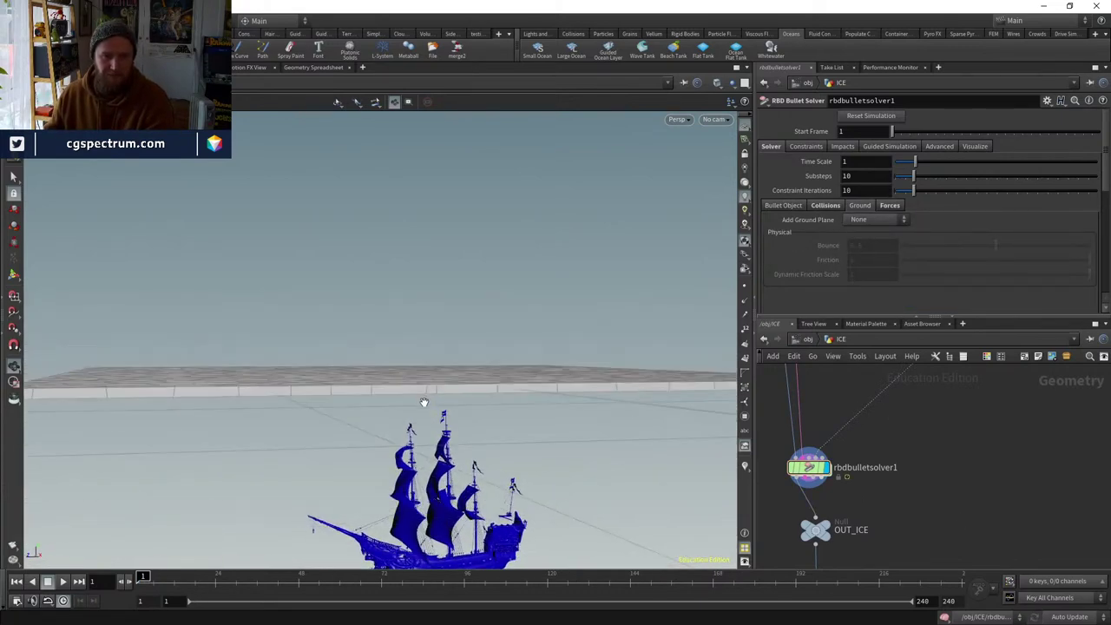
key(space+2)
key(space+3)
key(w)
scroll(435, 350, up, 5)
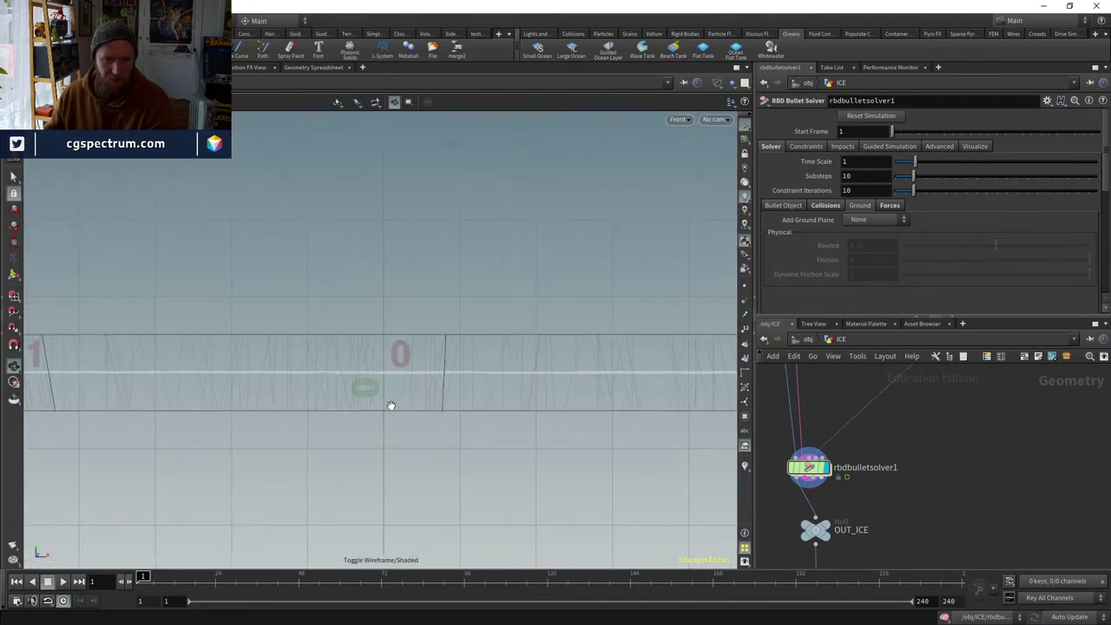
scroll(365, 492, down, 2)
scroll(364, 492, down, 3)
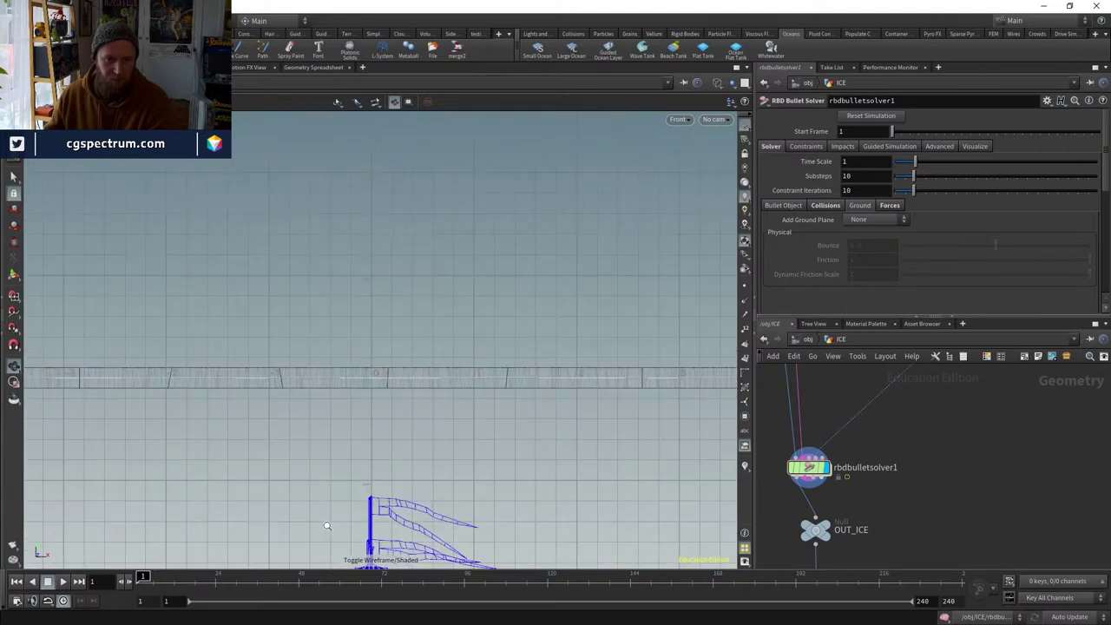
scroll(500, 390, up, 2)
middle_drag(501, 389, 379, 422)
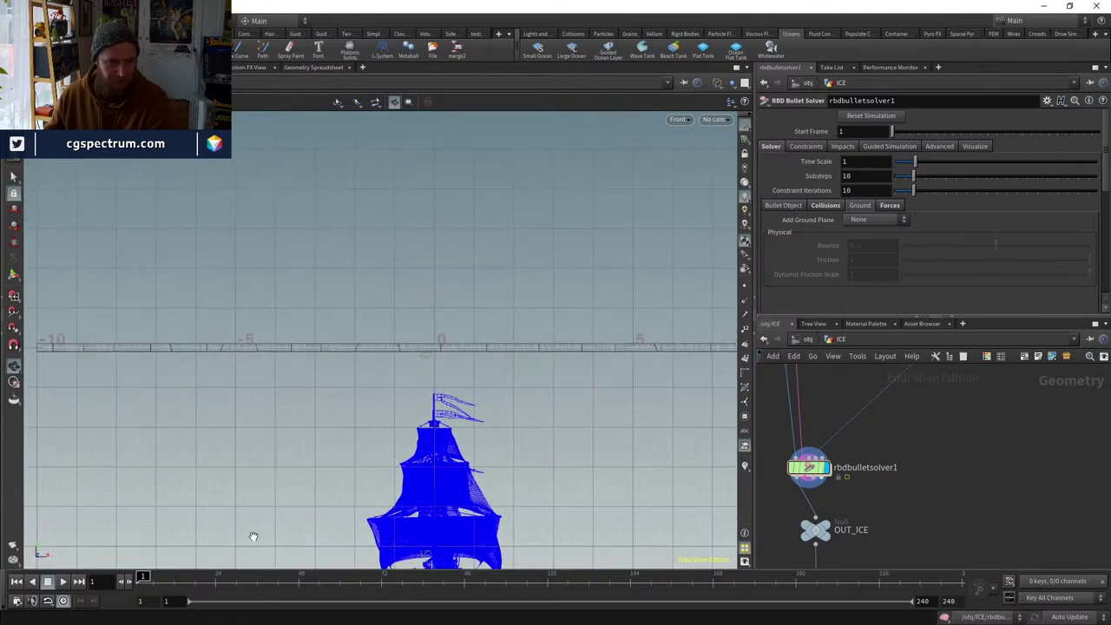
key(space+1)
key(space+2)
key(space+1)
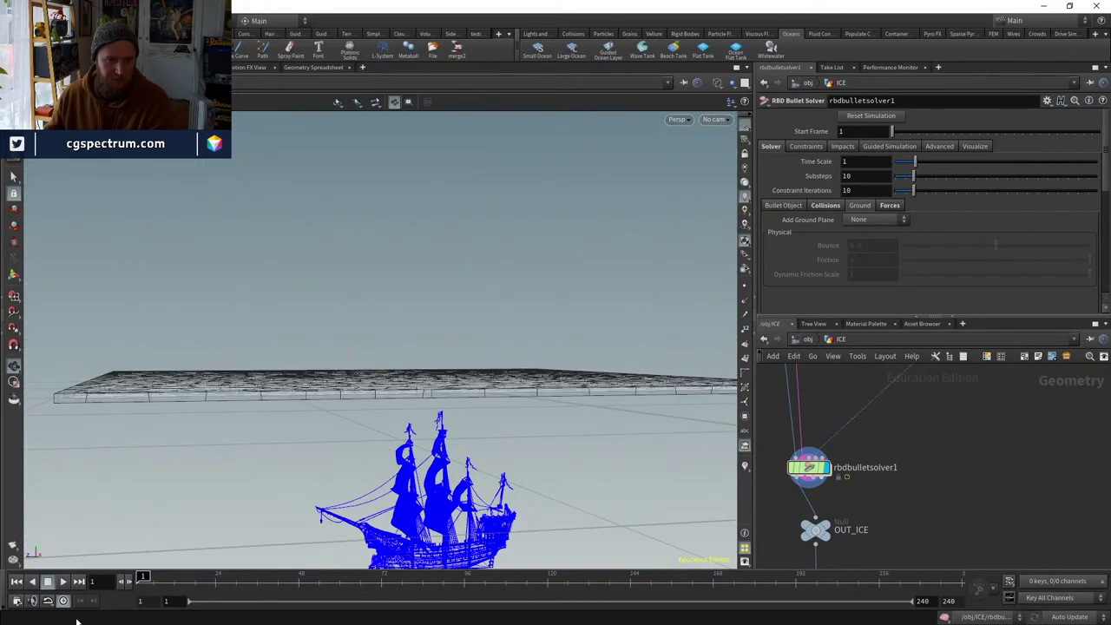
Play the simulation briefly, then stop and return to frame 1
click(63, 581)
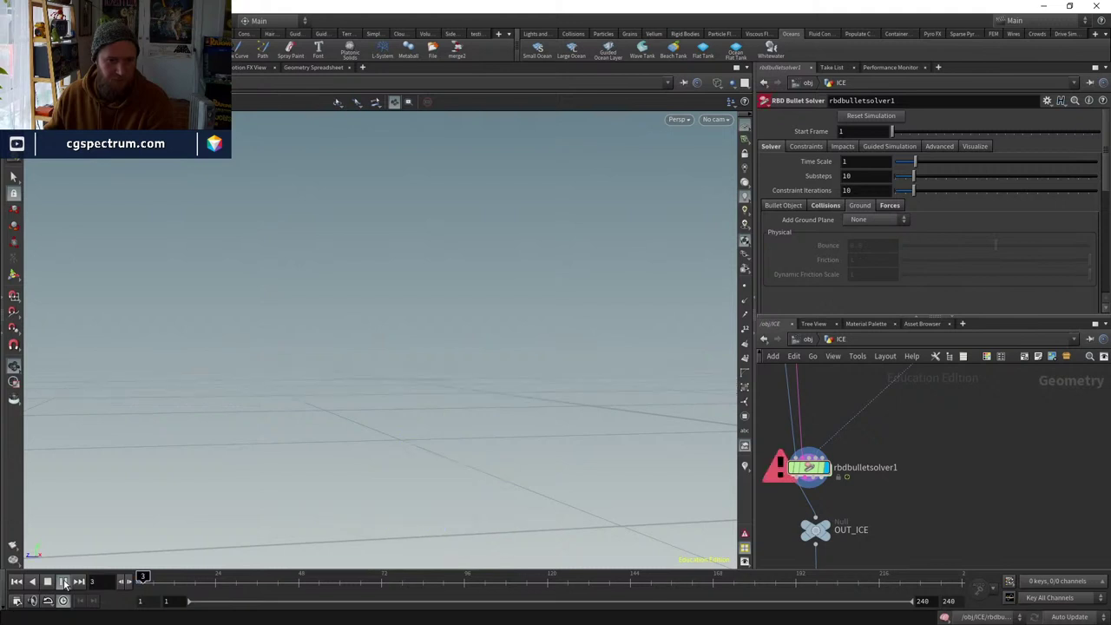
click(50, 582)
click(16, 581)
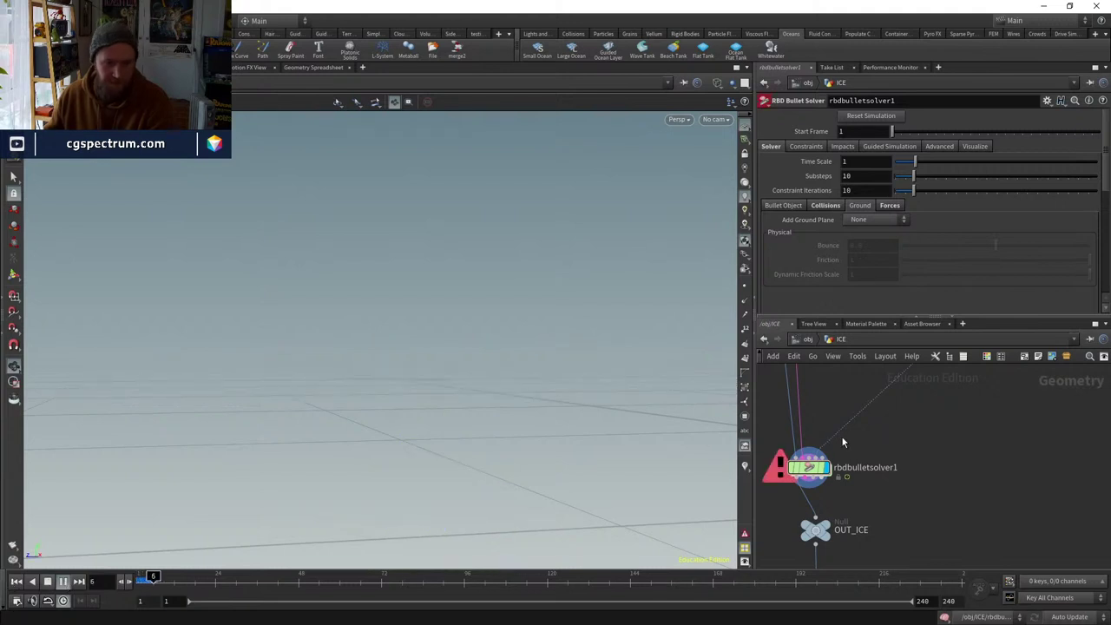
Enter the solver's forces network and inspect popforce1's VEX snippet
double_click(809, 467)
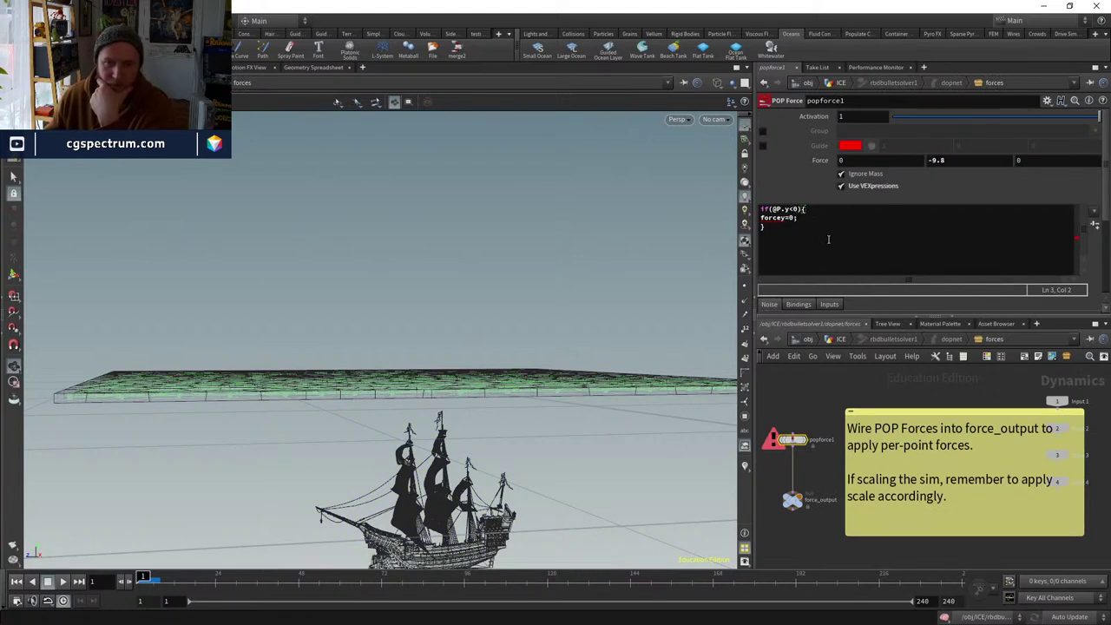
right_click(774, 217)
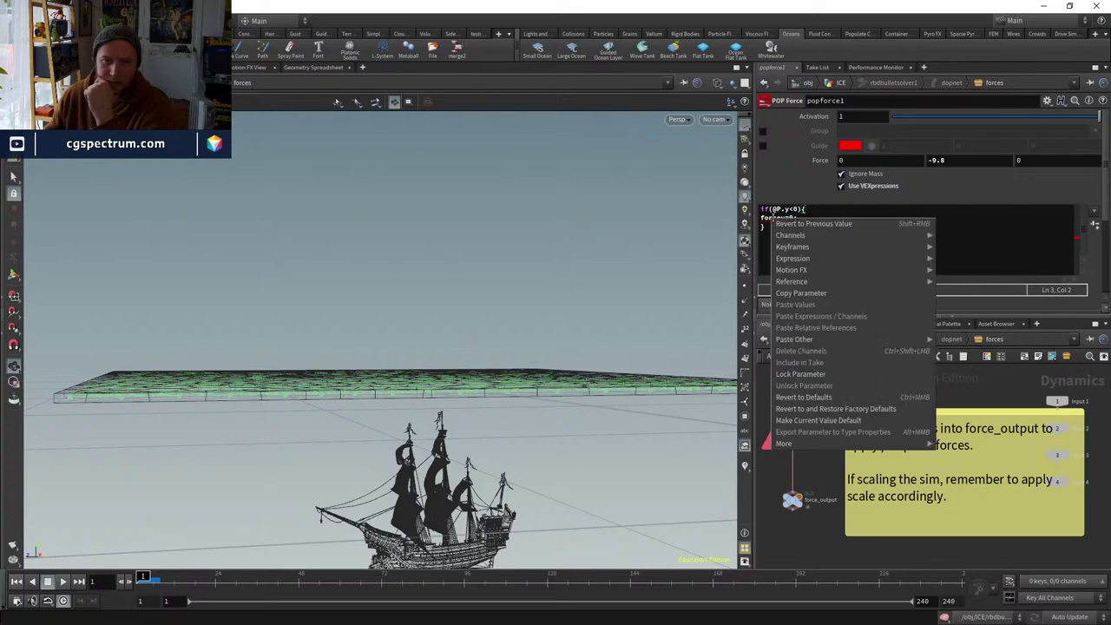
key(Escape)
middle_click(793, 443)
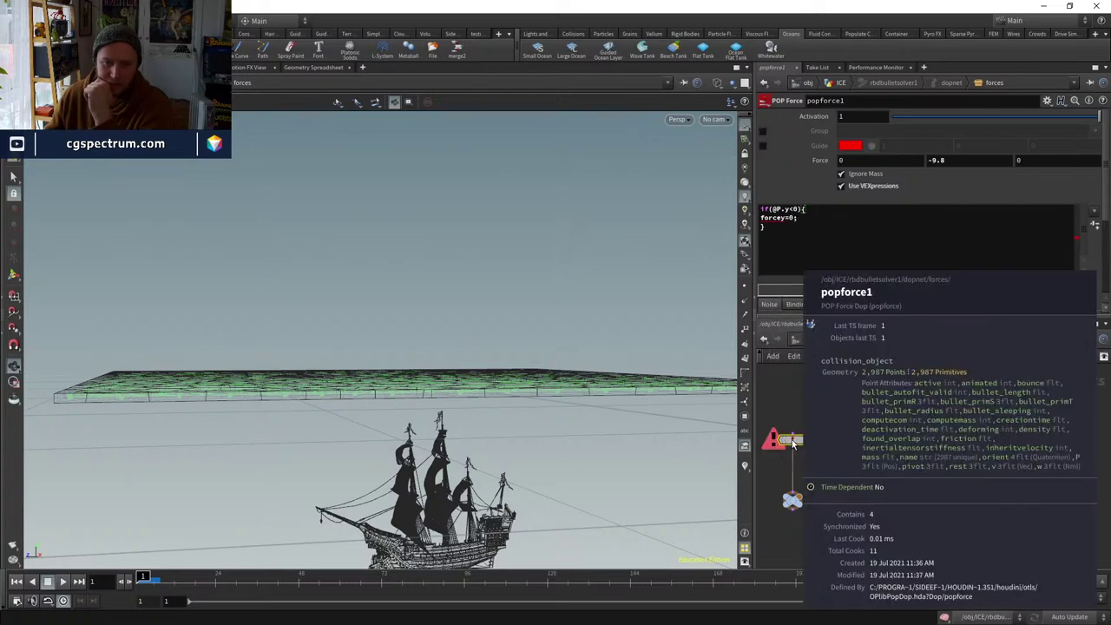
click(765, 218)
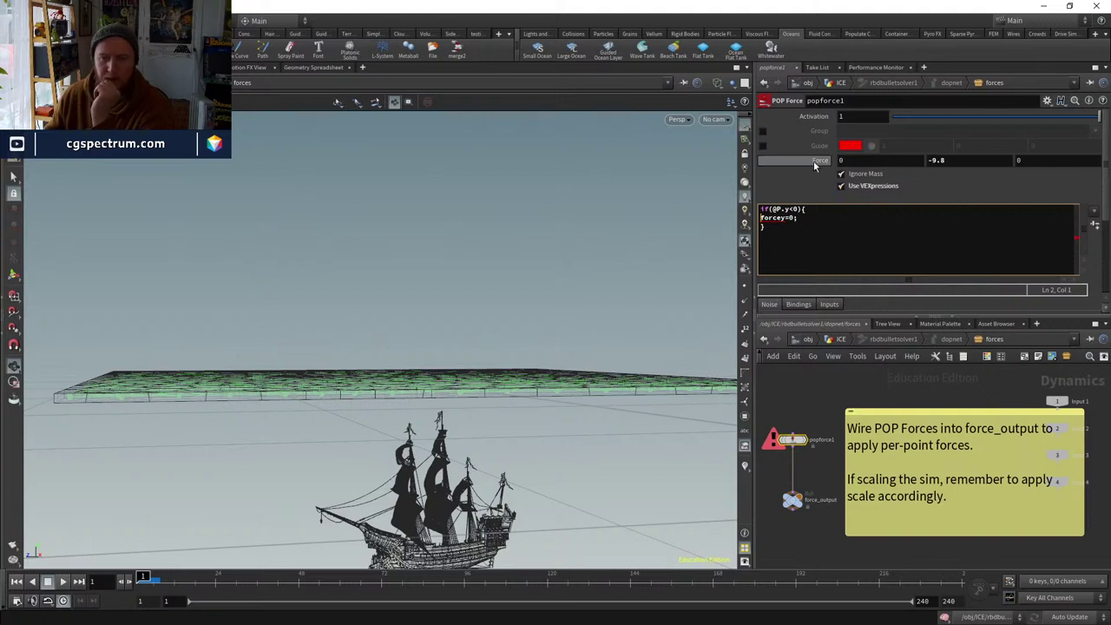
mouse_move(815, 165)
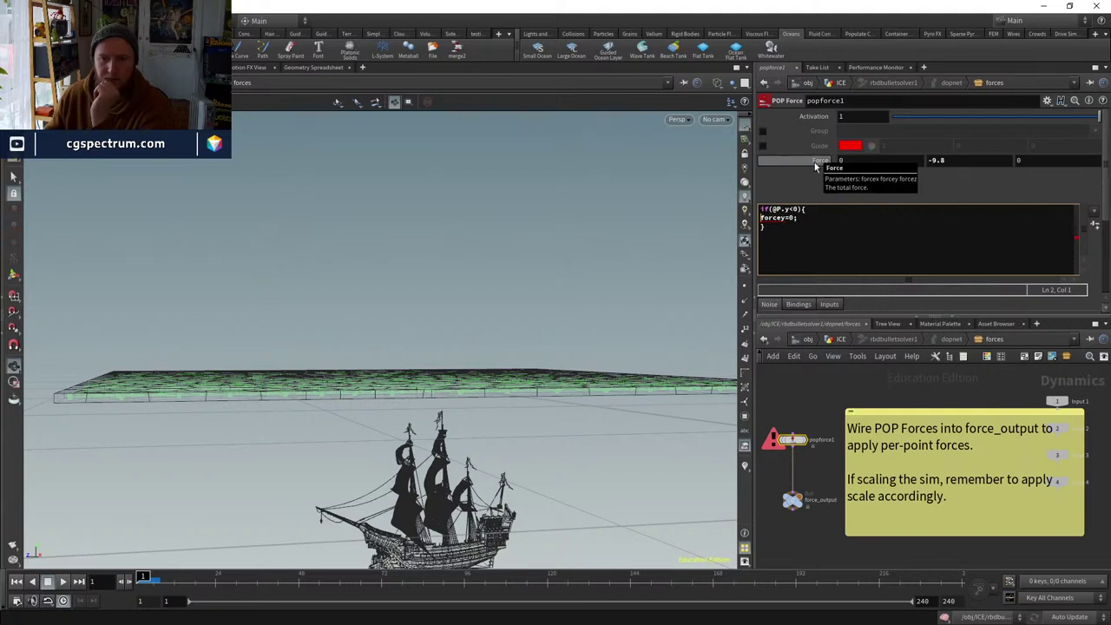
Change popforce1's VEX from forcey=0 to force*=0 and return to the ICE network
click(781, 218)
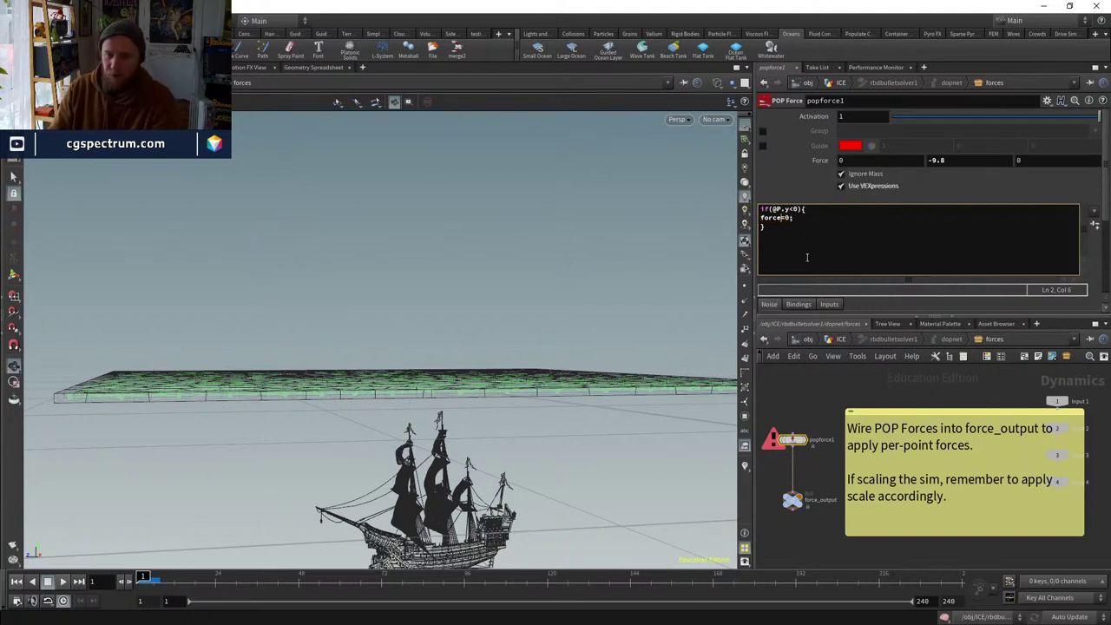
text(*)
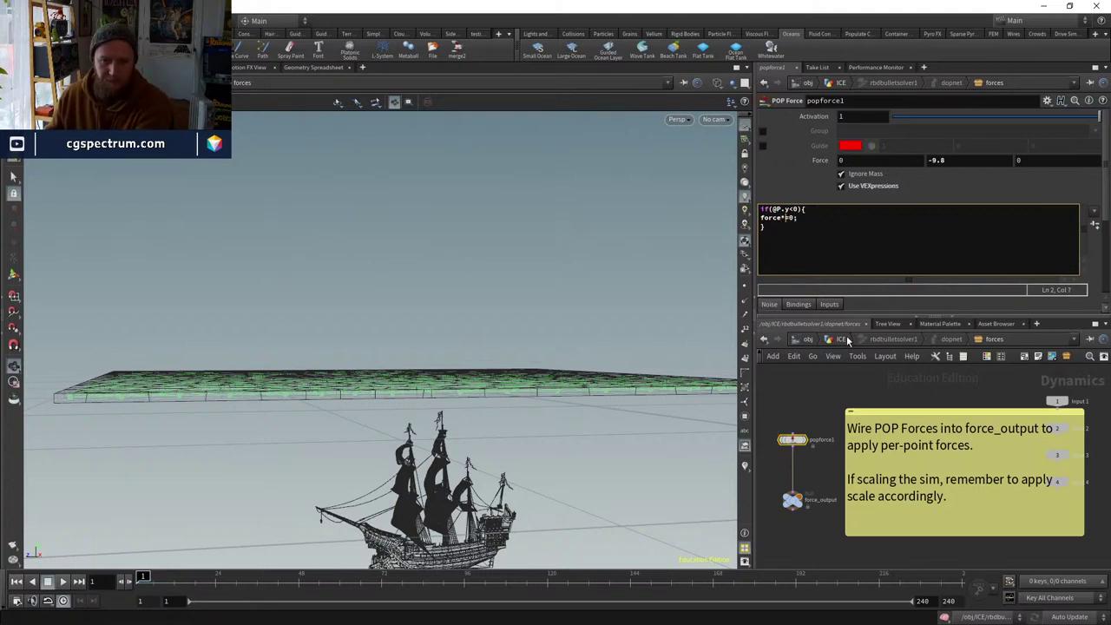
click(841, 339)
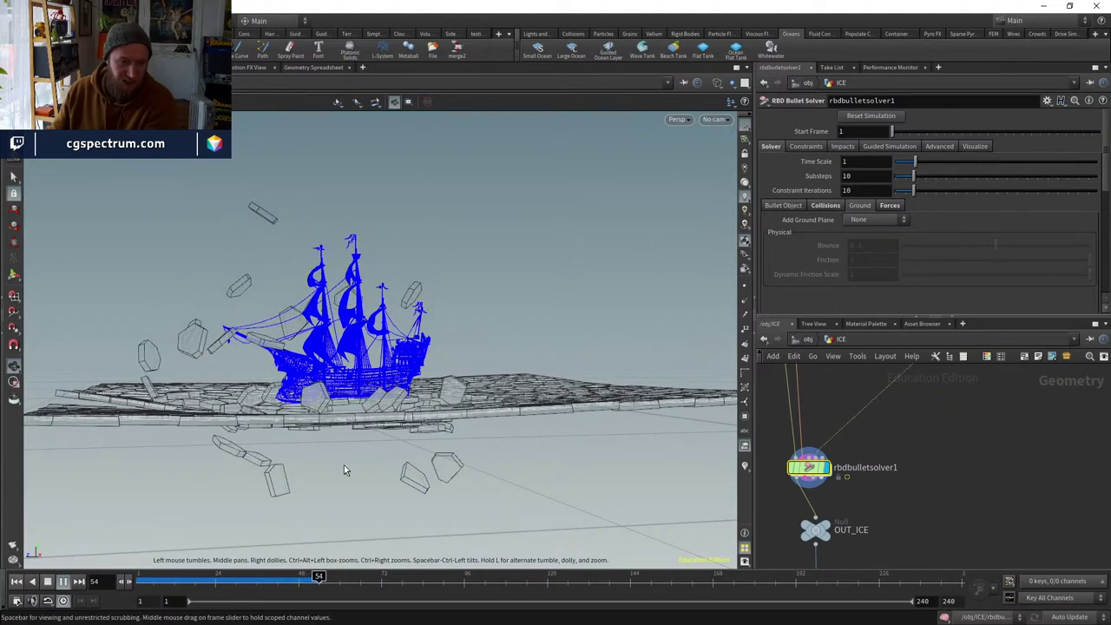
Replay the simulation from the start, viewing the breaking ice from above in shaded mode
click(169, 589)
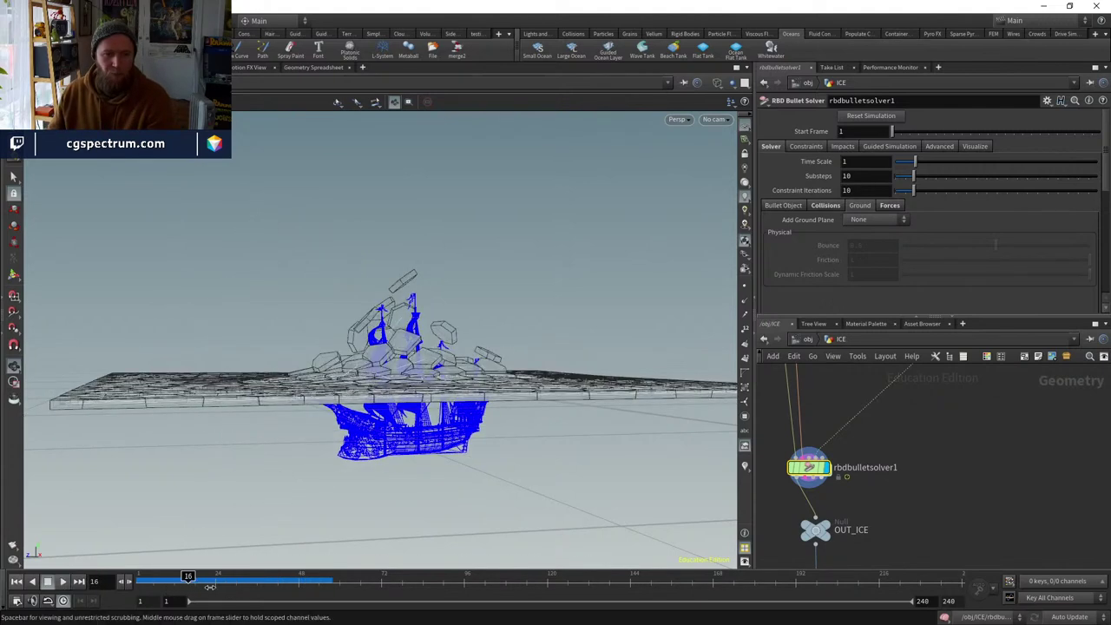
drag(272, 521, 381, 391)
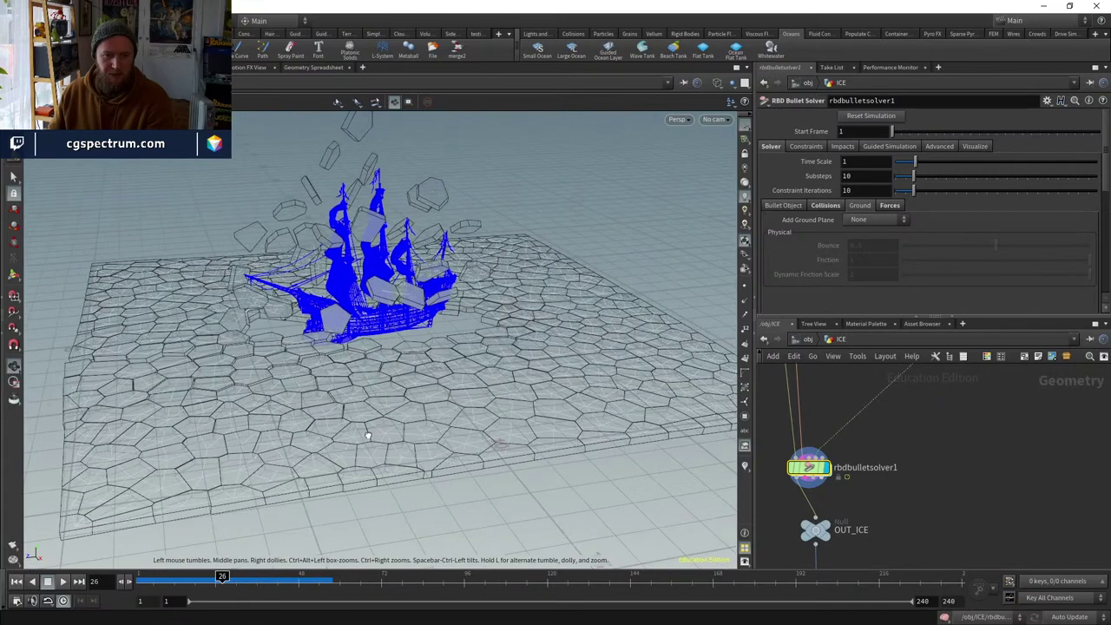
key(w)
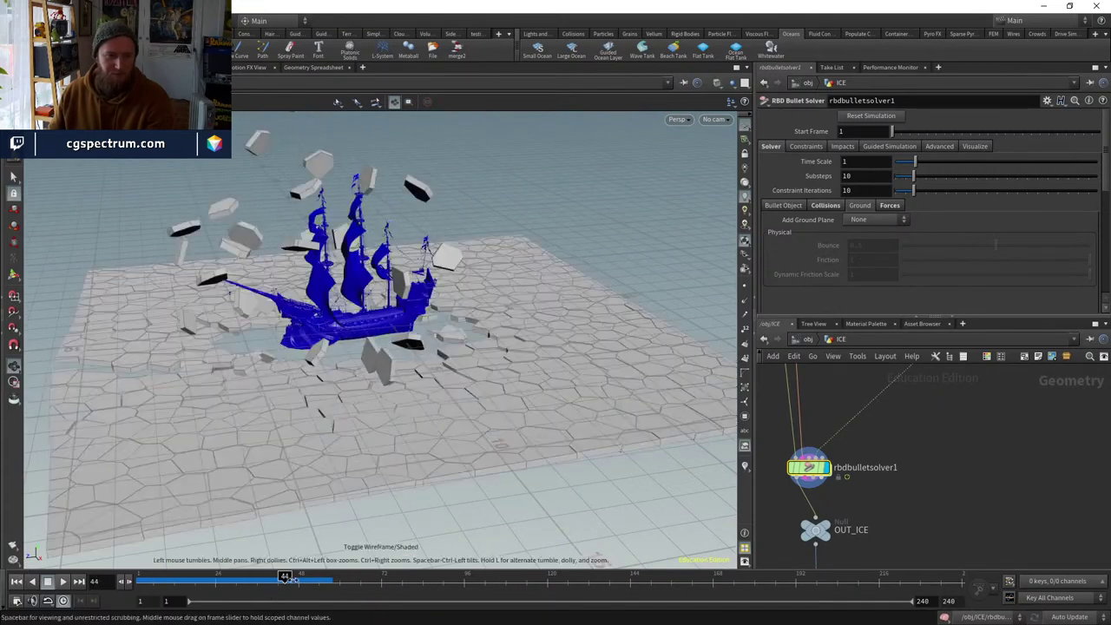
click(143, 577)
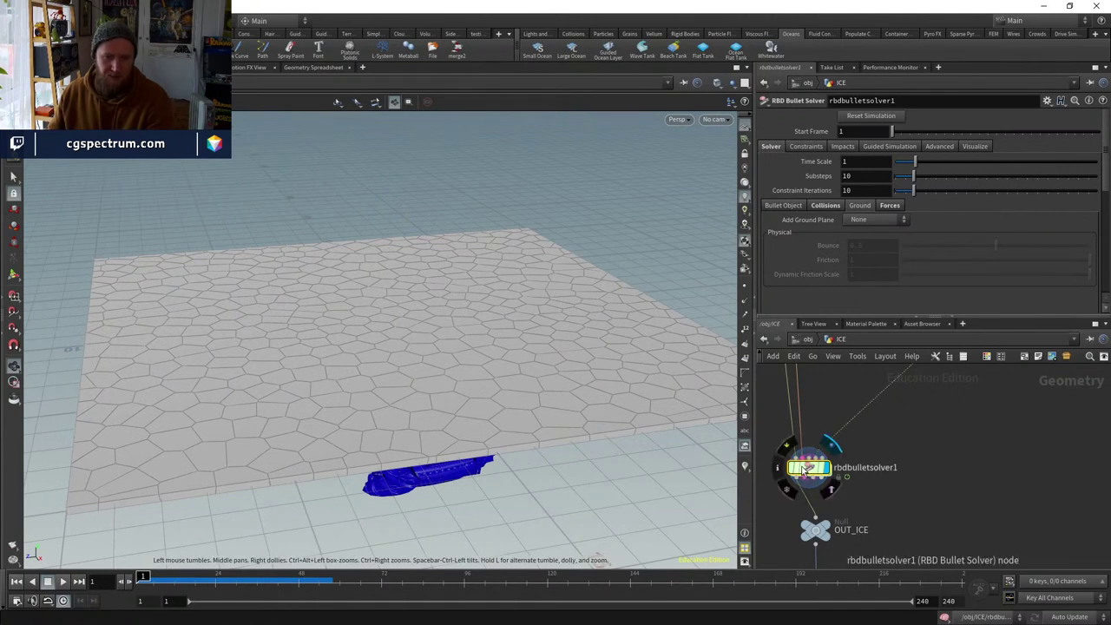
Add a POP Wrangle on the wire below popforce1 in the forces network
double_click(807, 470)
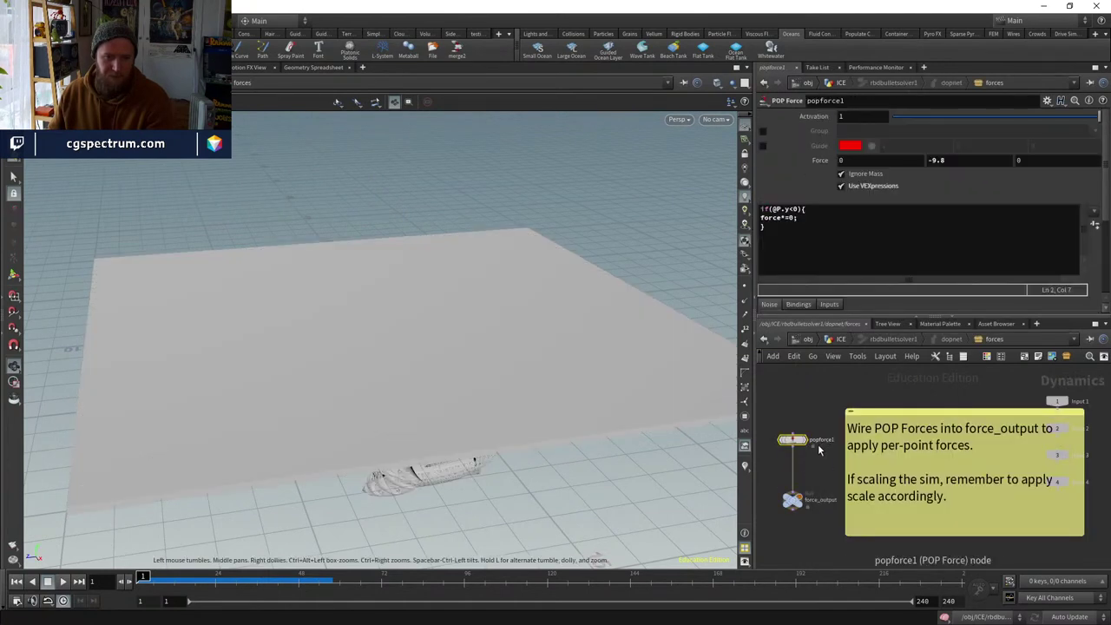
click(783, 218)
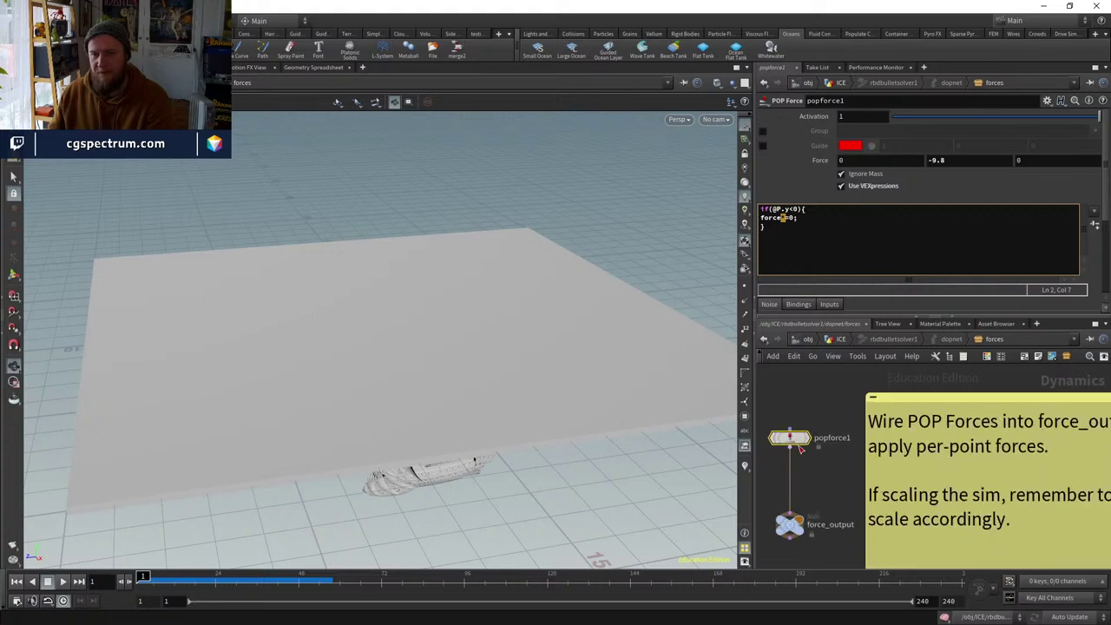
scroll(803, 472, up, 3)
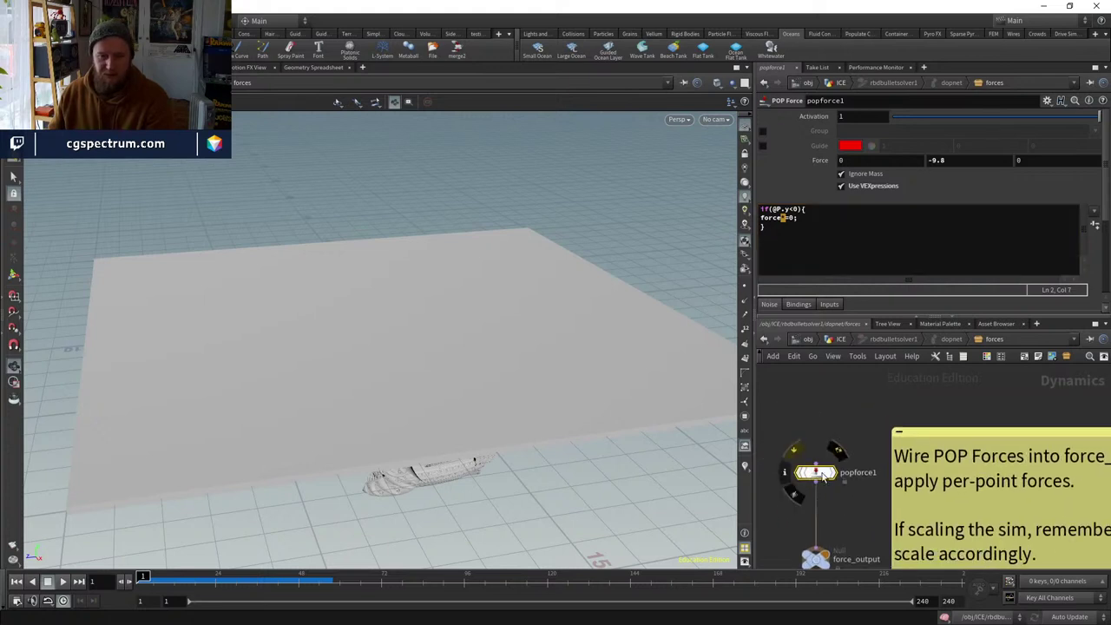
drag(800, 475, 800, 435)
key(Tab)
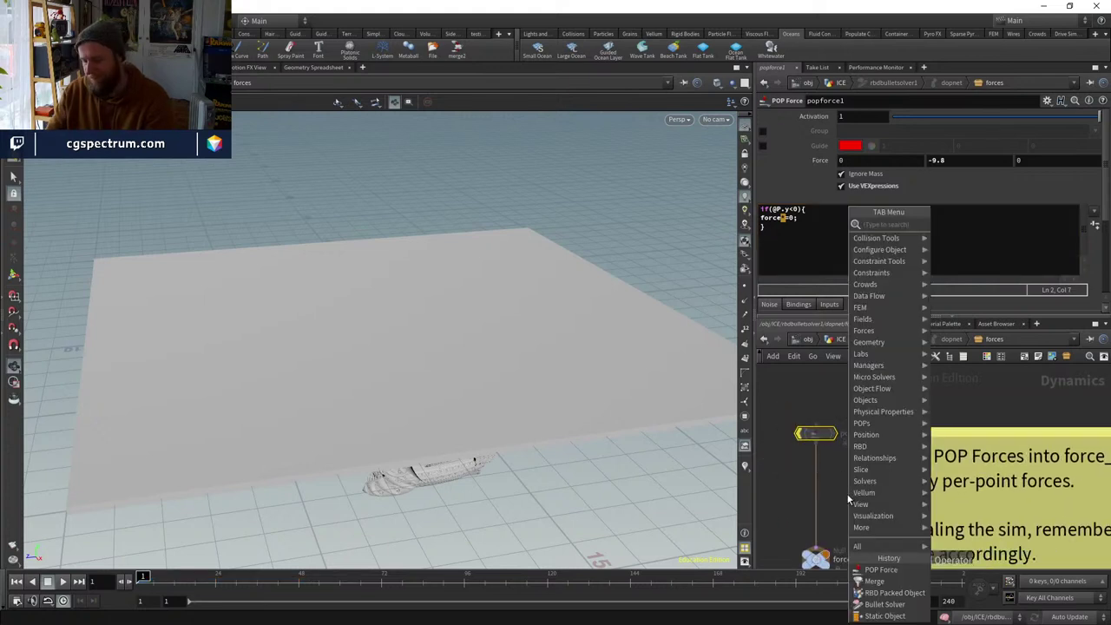
text(popw)
key(Down)
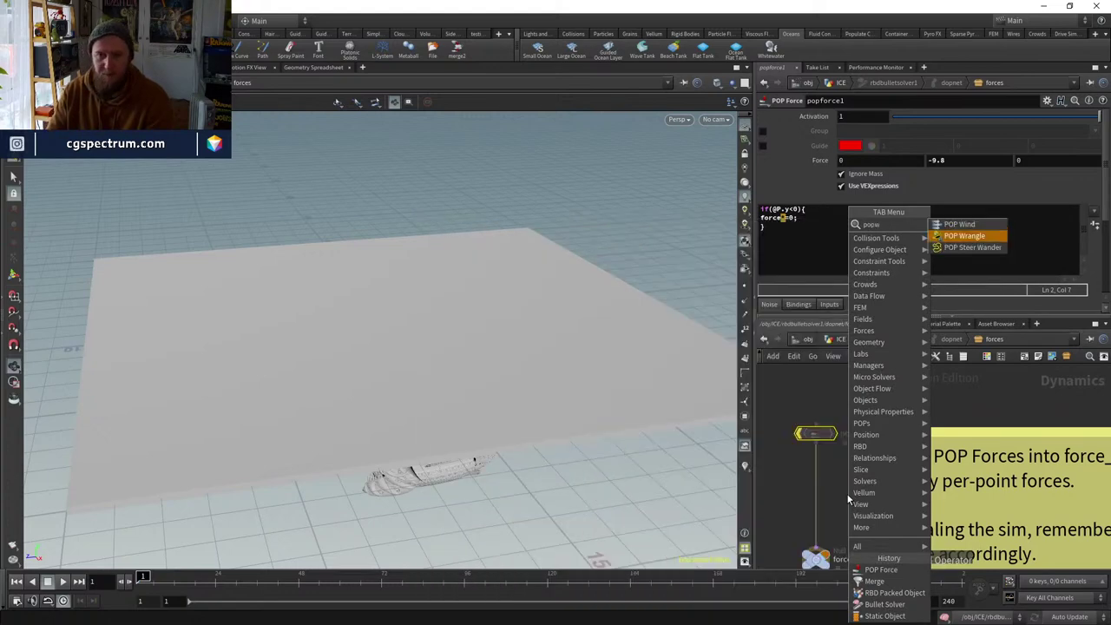
key(Return)
click(816, 490)
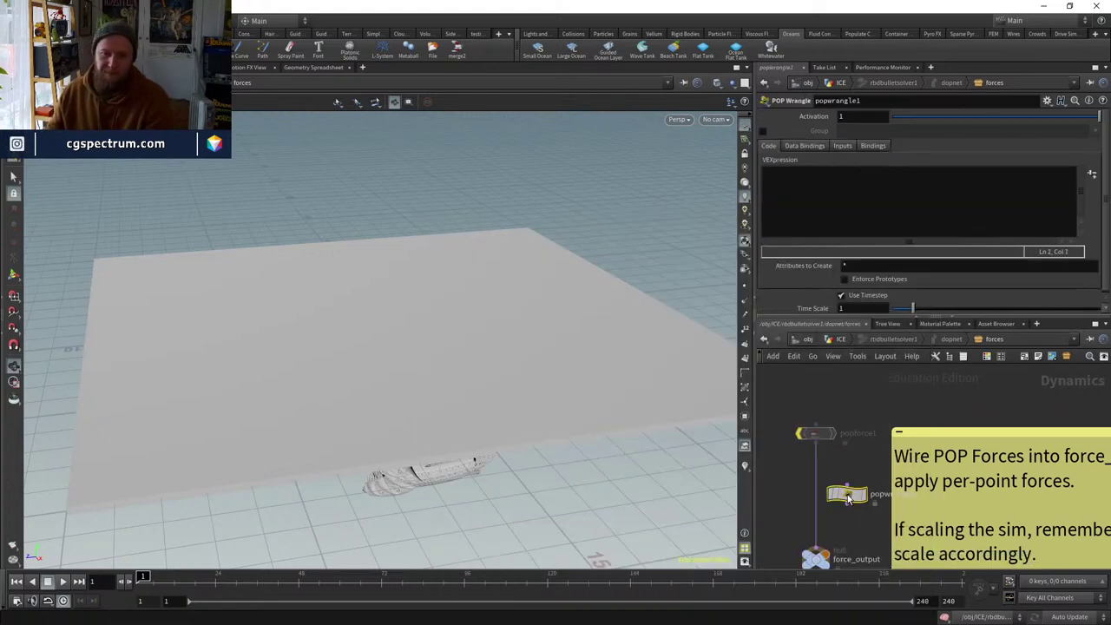
click(843, 193)
text(@force)
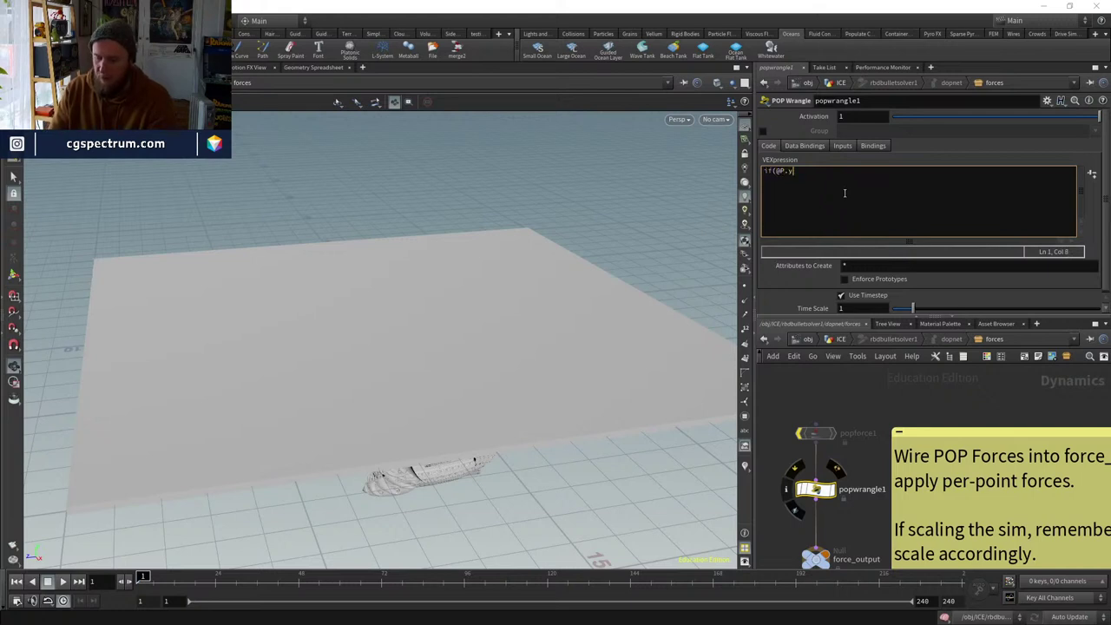
text(0)
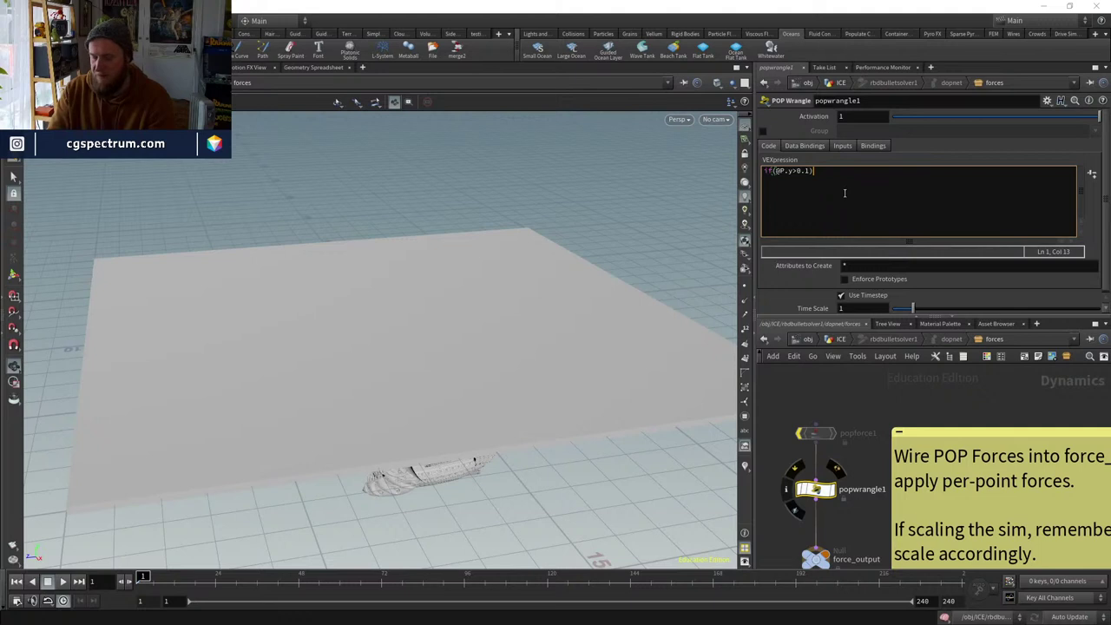
key(Return)
text(@forc)
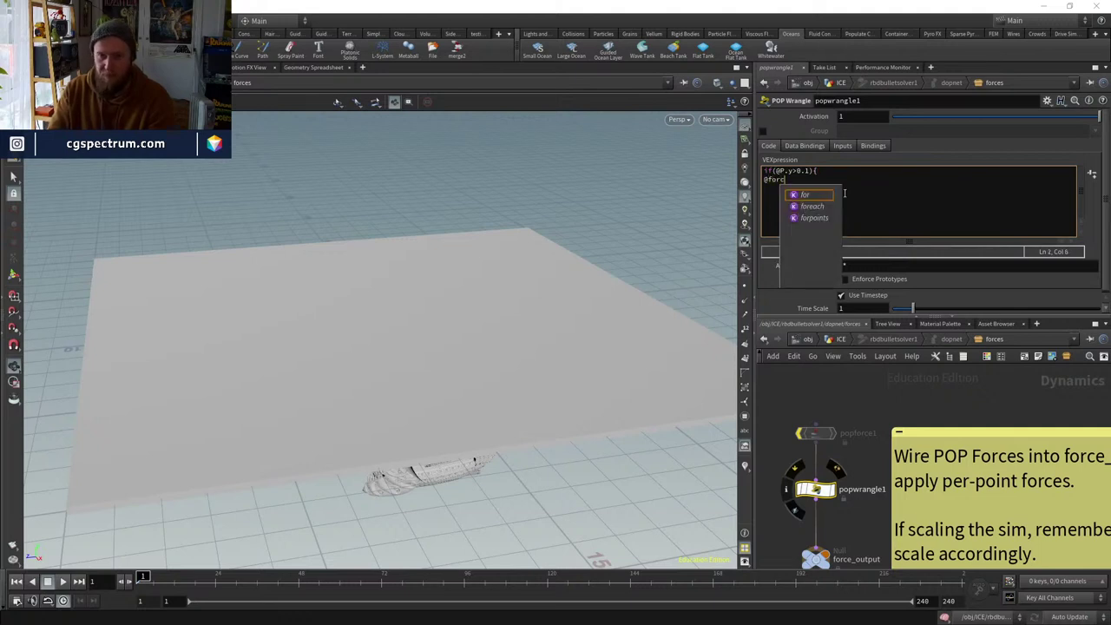
text(e.y)
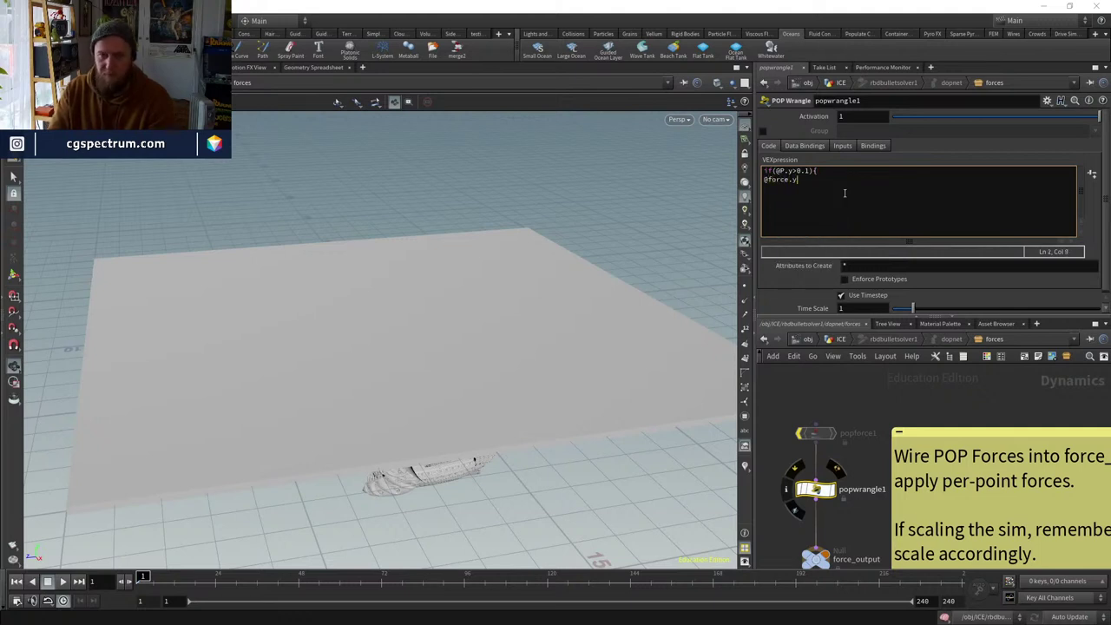
text(=-9)
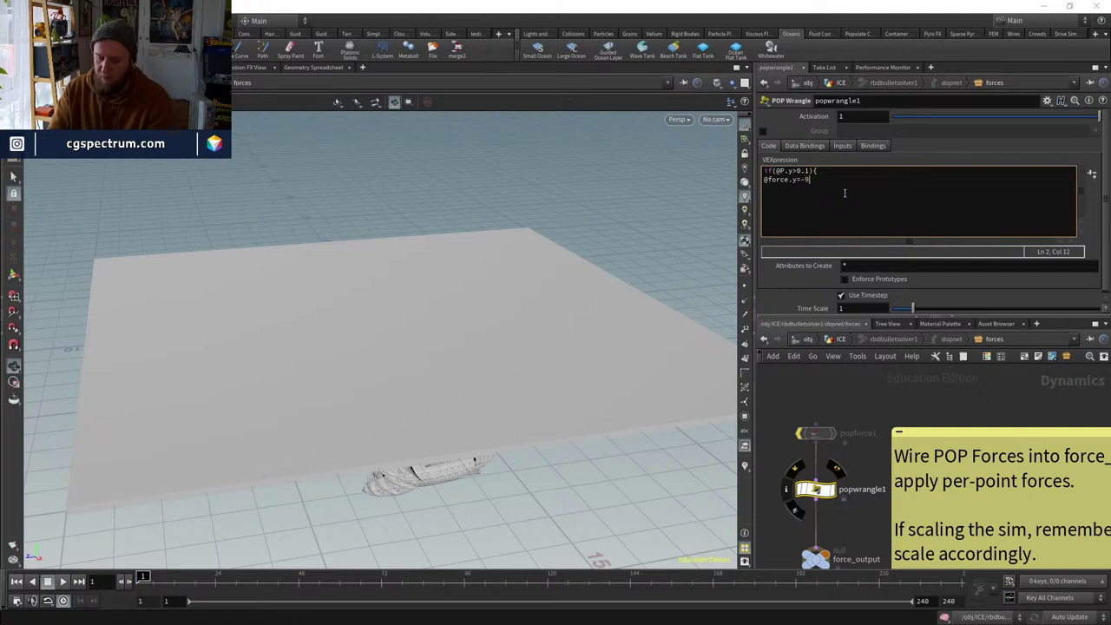
text(.8)
text(;)
key(Return)
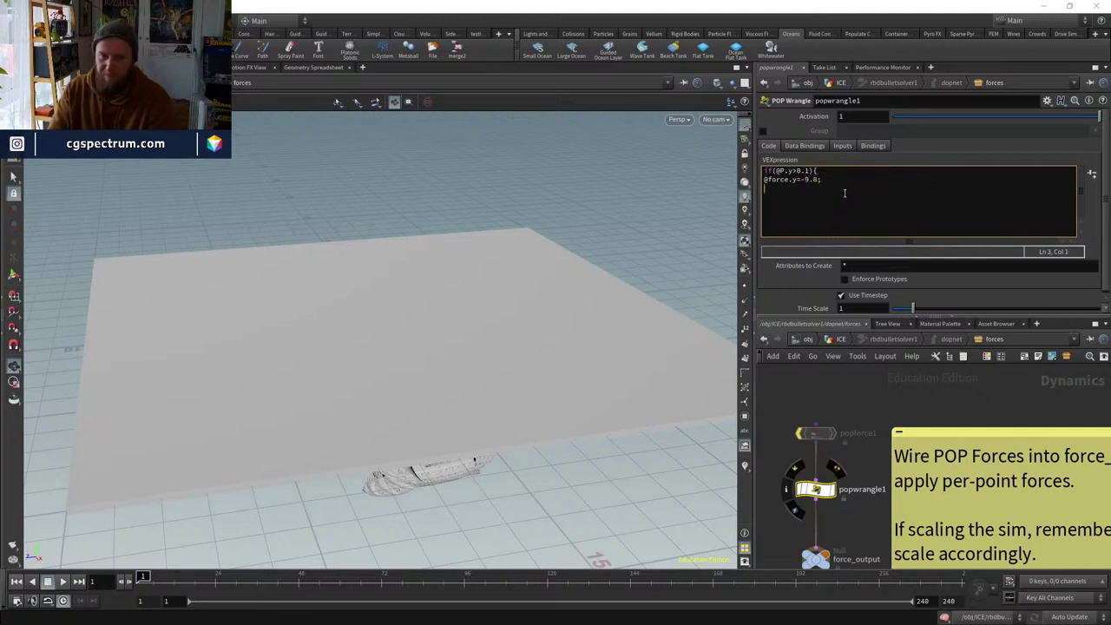
text(})
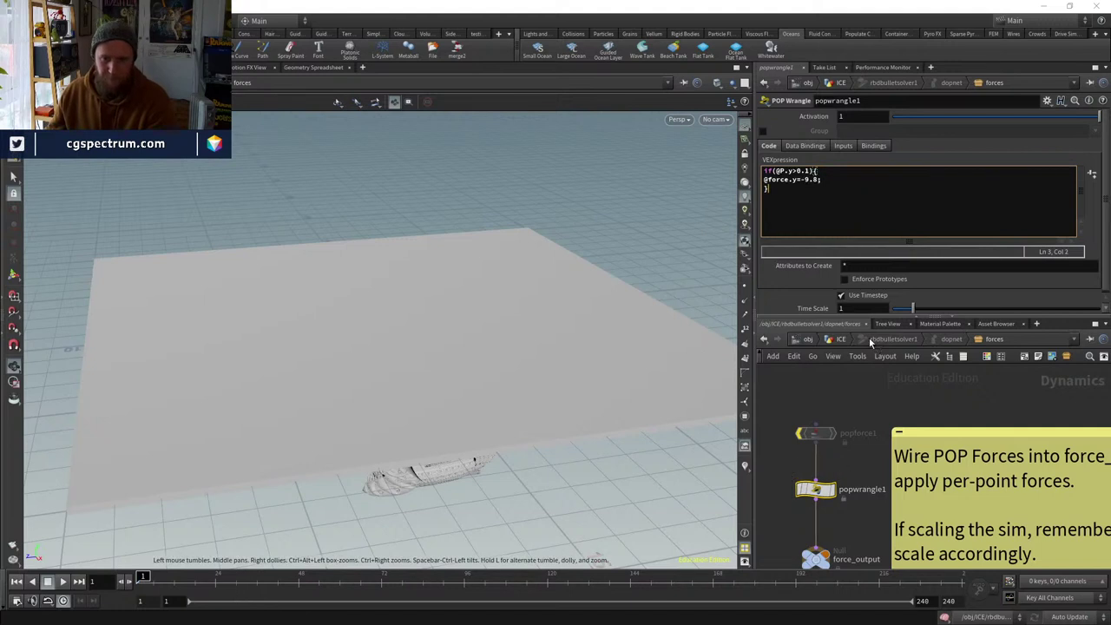
click(63, 582)
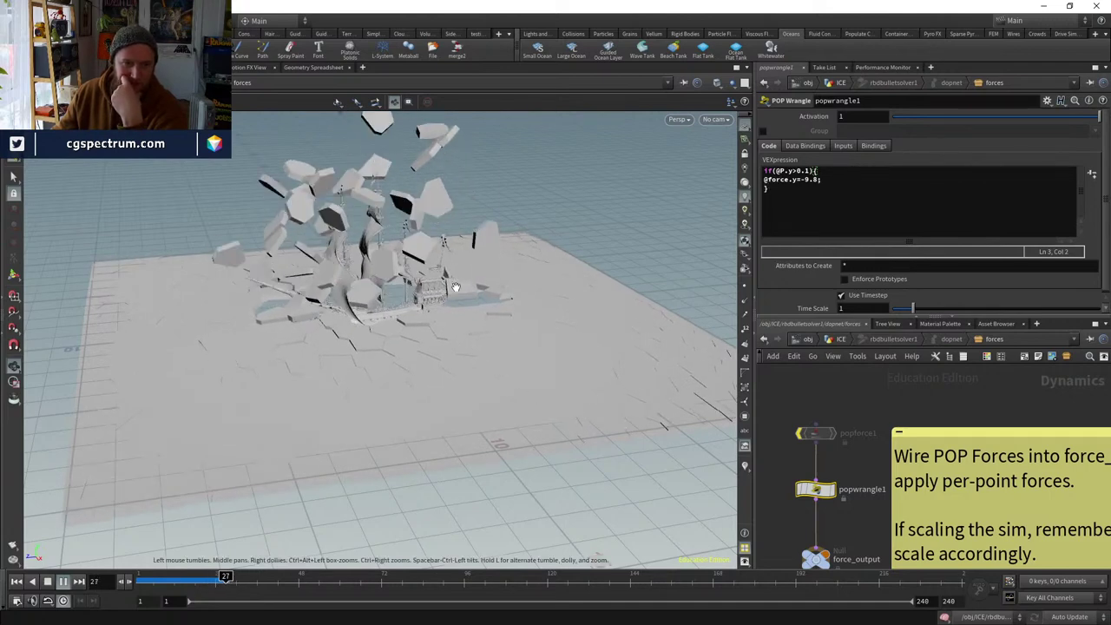
scroll(436, 400, down, 3)
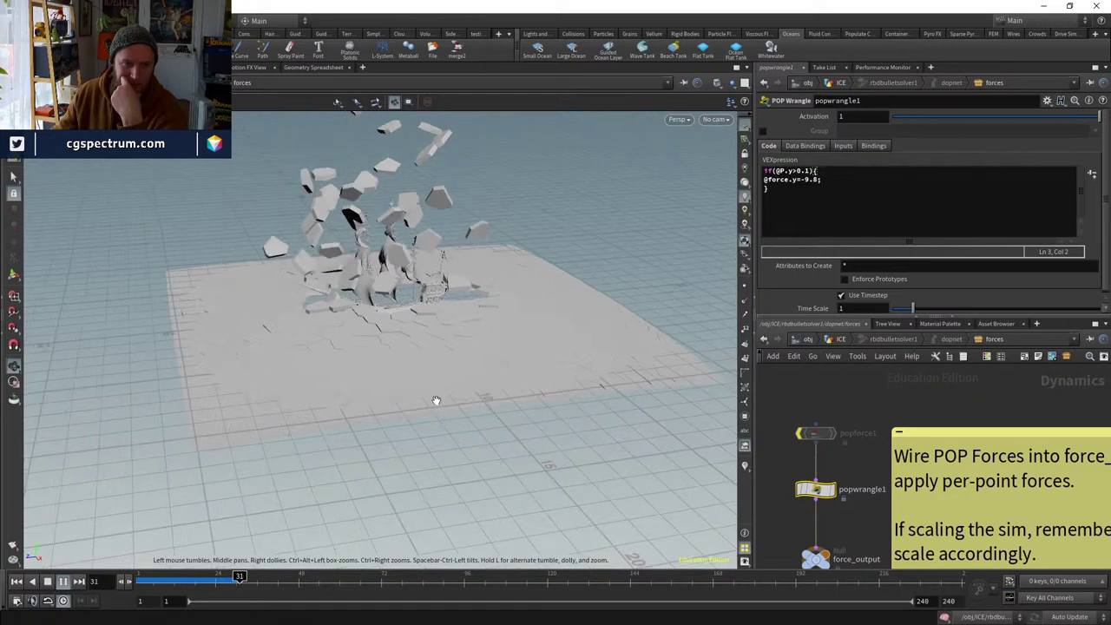
scroll(392, 324, down, 2)
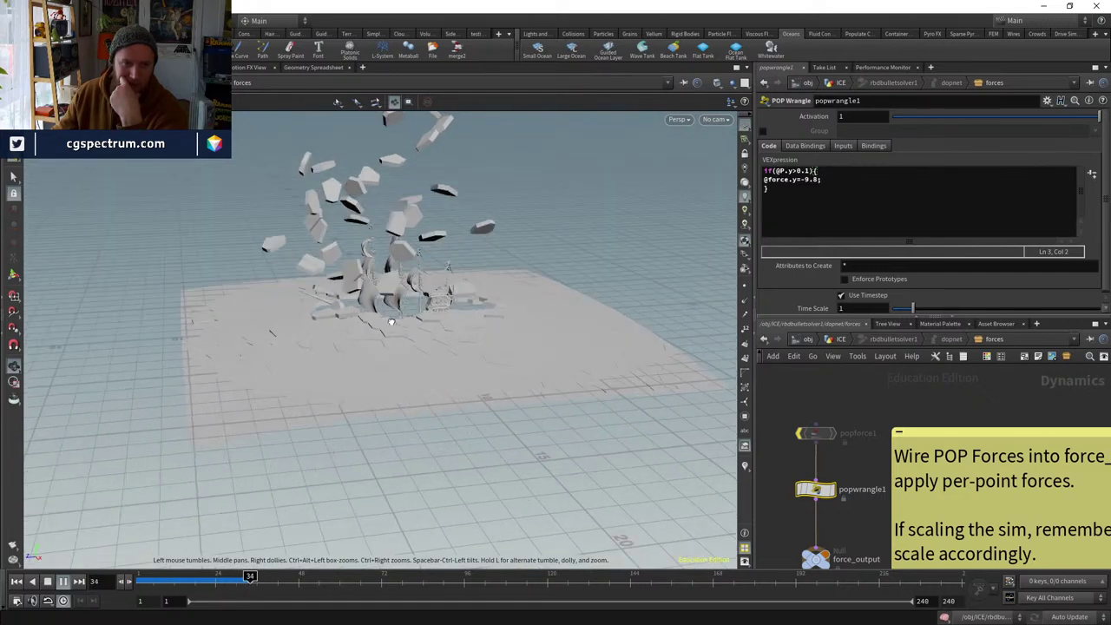
scroll(390, 322, down, 2)
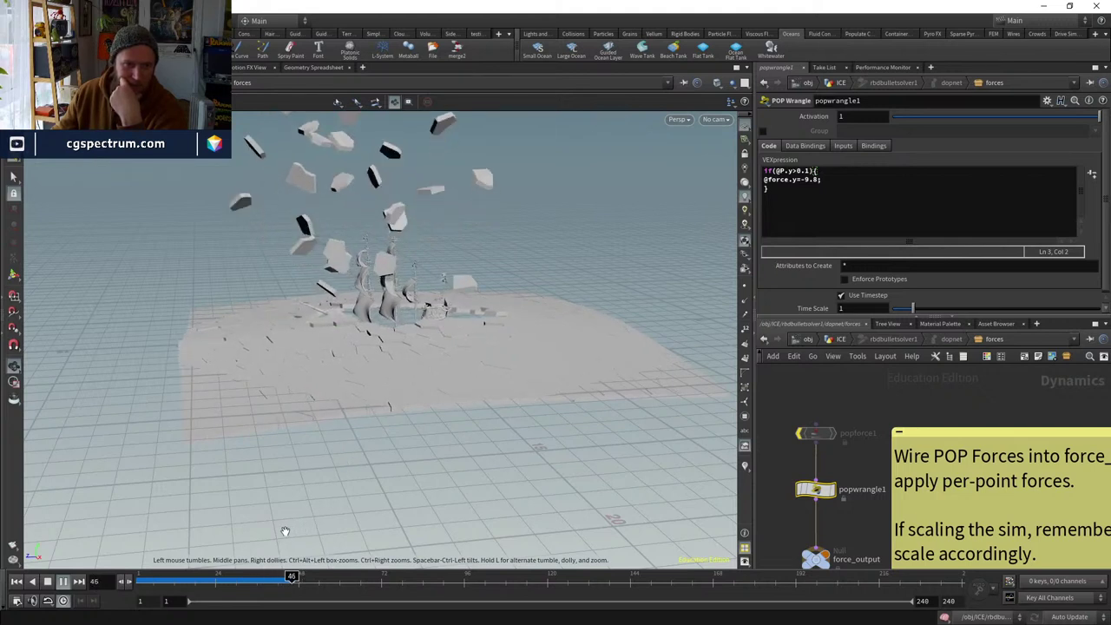
click(188, 582)
click(101, 575)
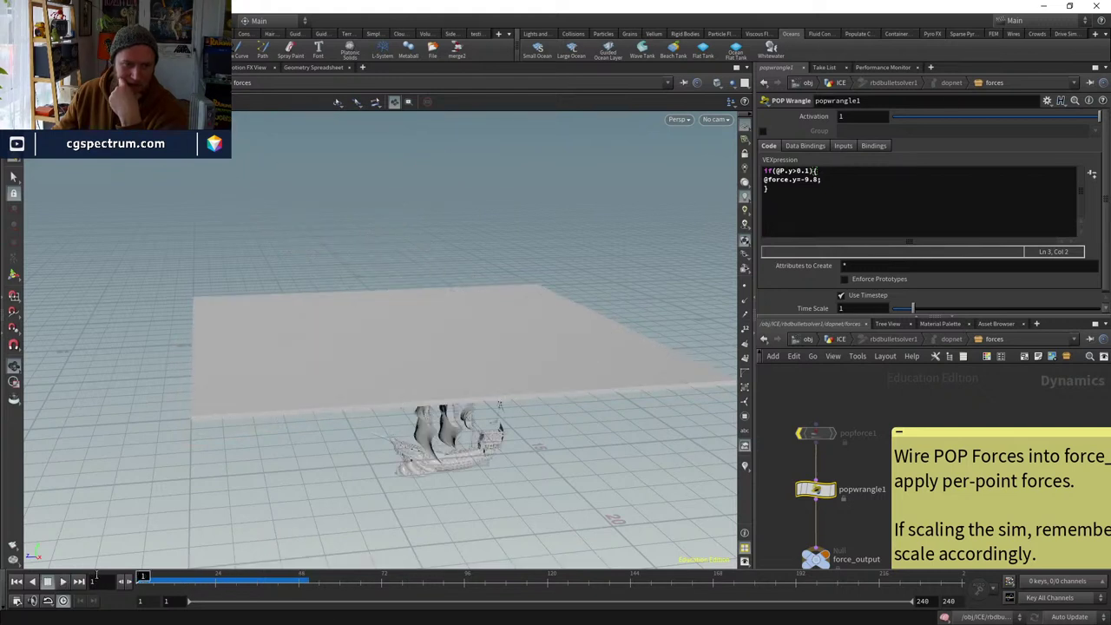
click(810, 186)
click(809, 179)
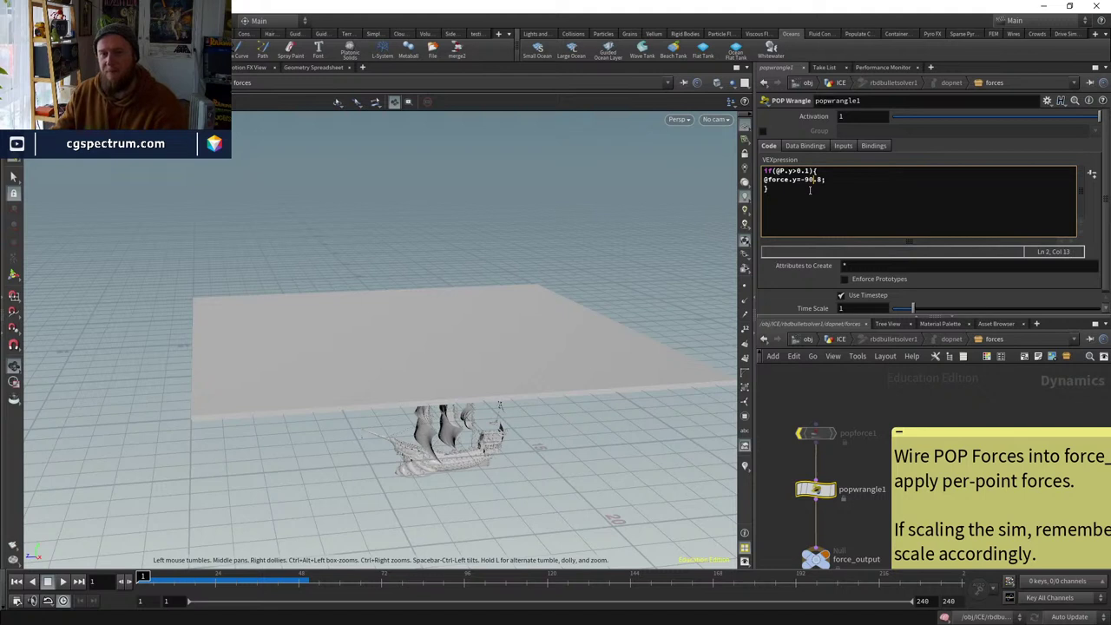
text(0)
click(63, 581)
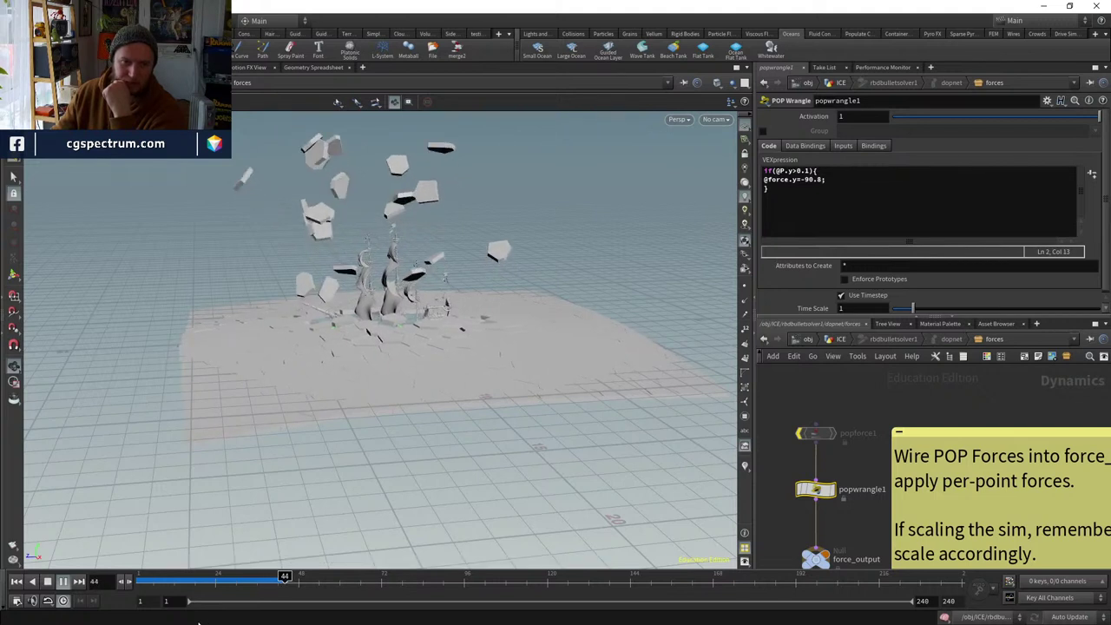
key(ctrl+Up)
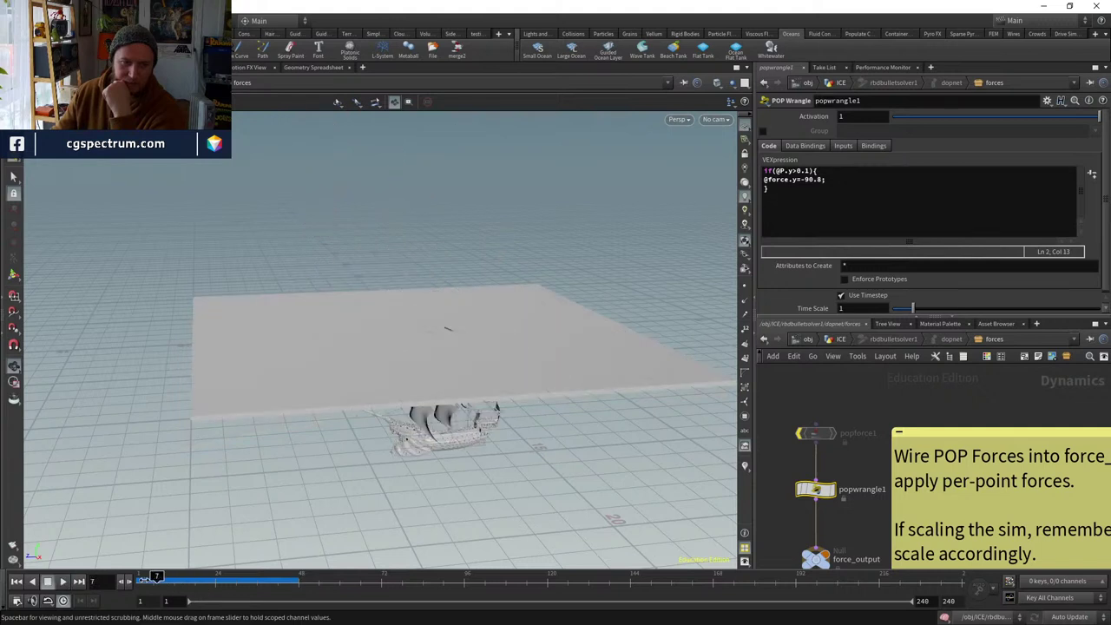
double_click(792, 179)
key(BackSpace)
key(BackSpace)
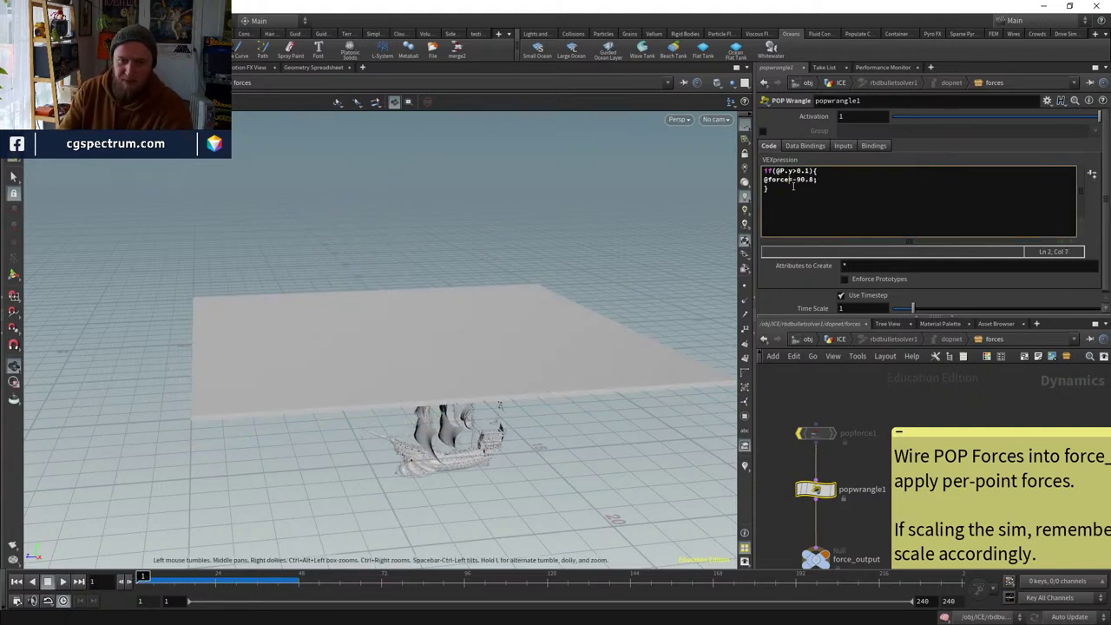
key(Right)
key(Right)
key(Right)
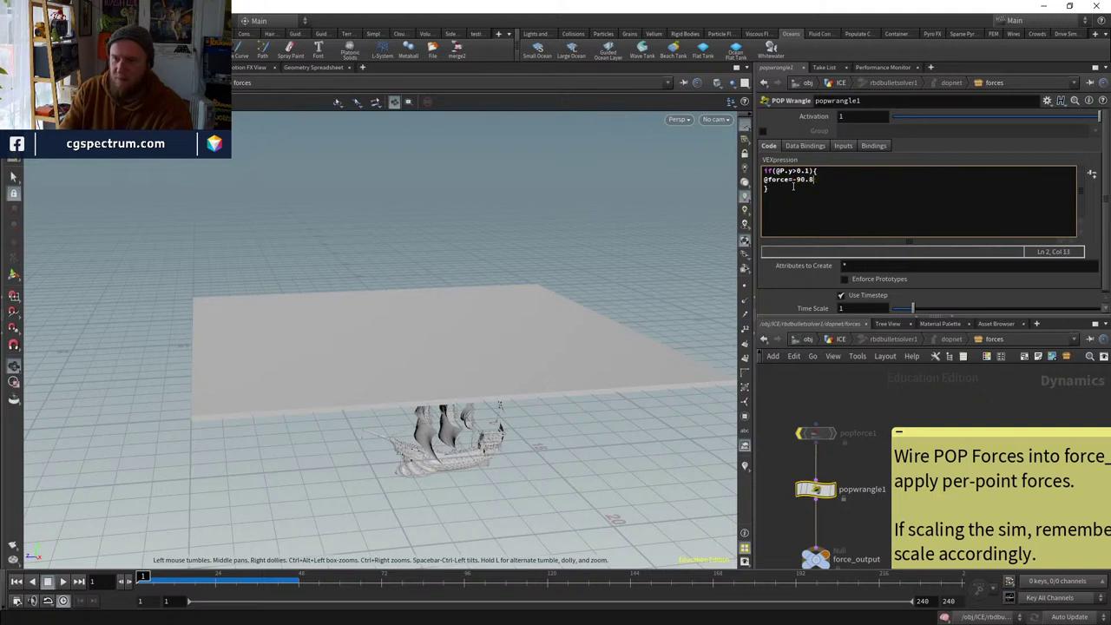
key(BackSpace)
key(BackSpace)
key(BackSpace)
key(BackSpace)
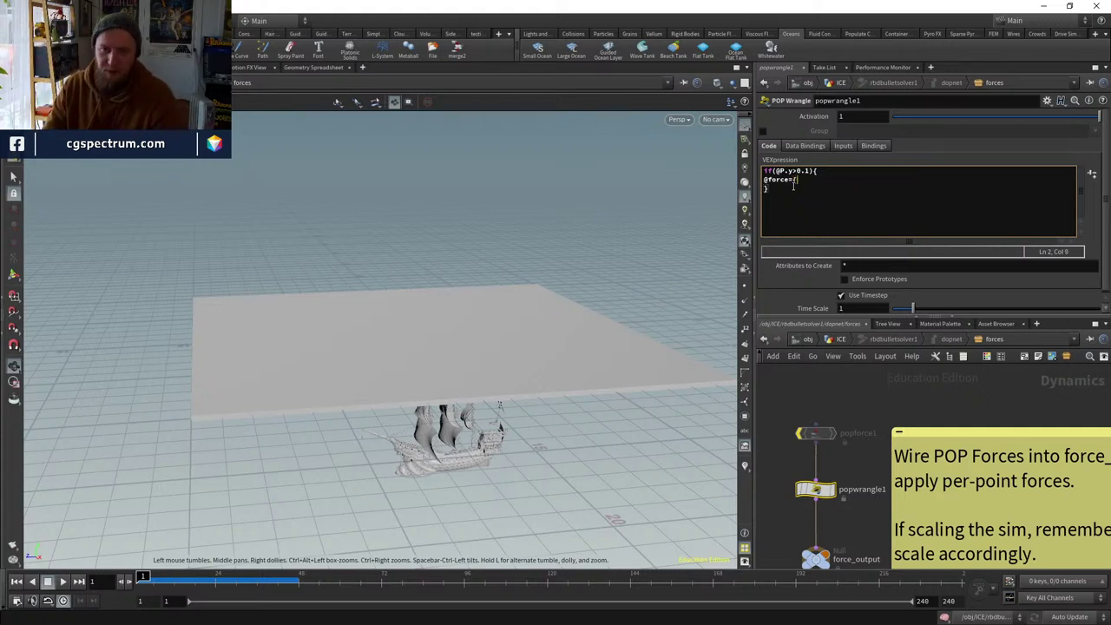
text(0,-9.8,0};)
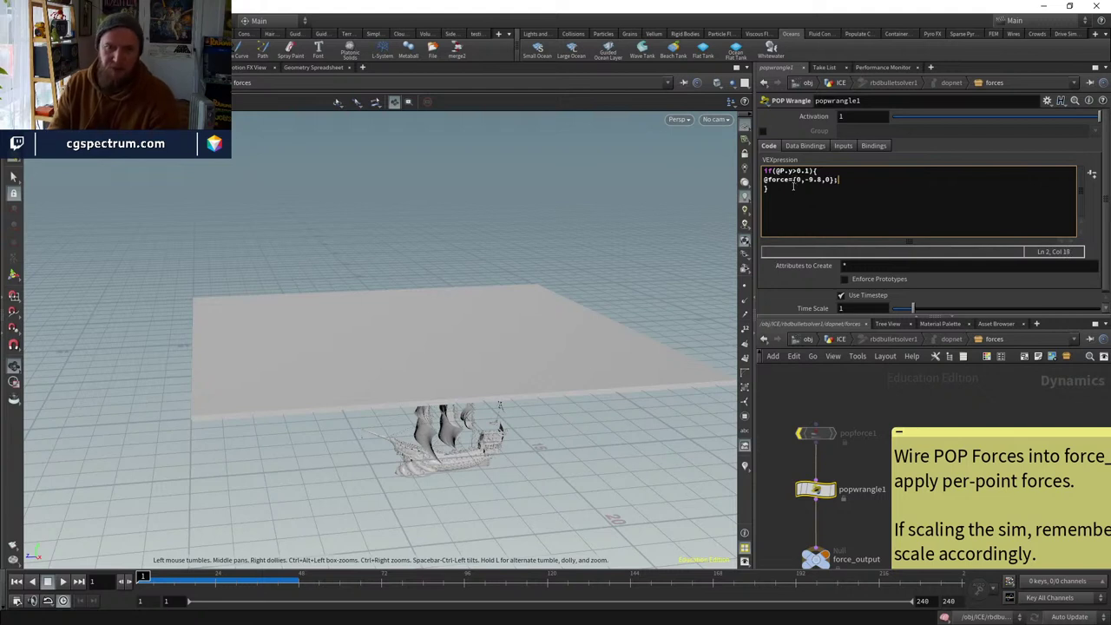
Play the simulation, return to frame 1 and go up to the ICE network
click(62, 581)
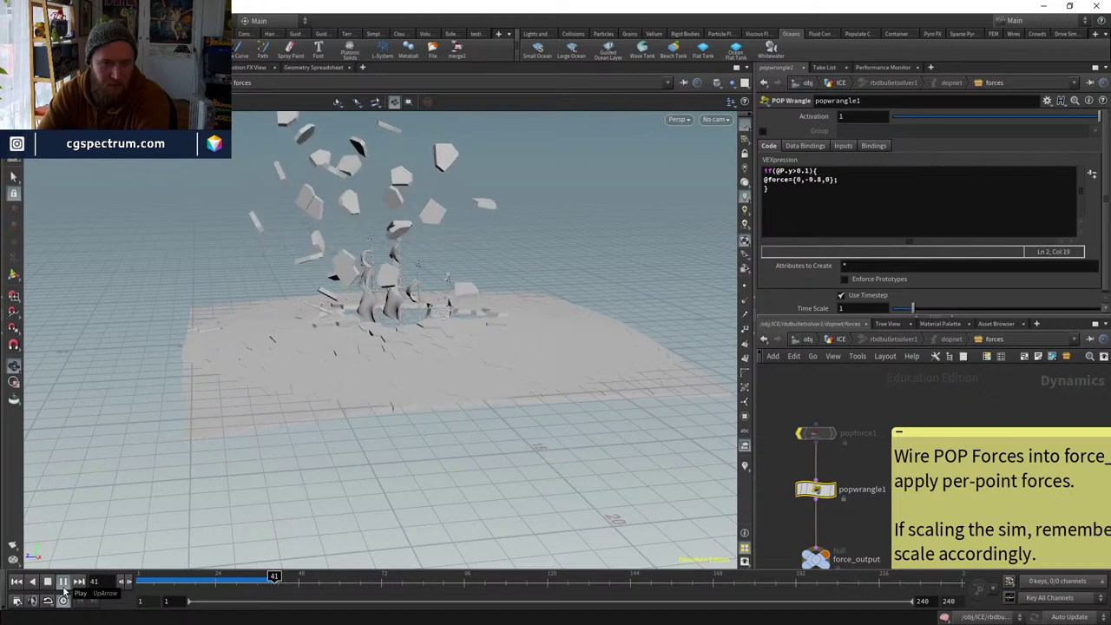
click(140, 576)
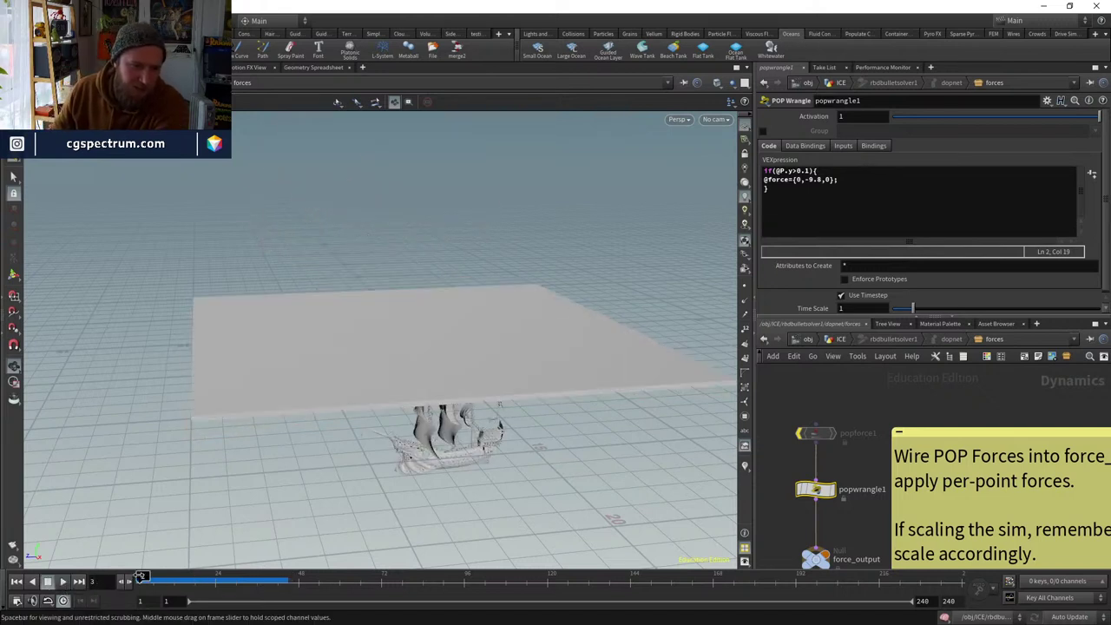
click(893, 340)
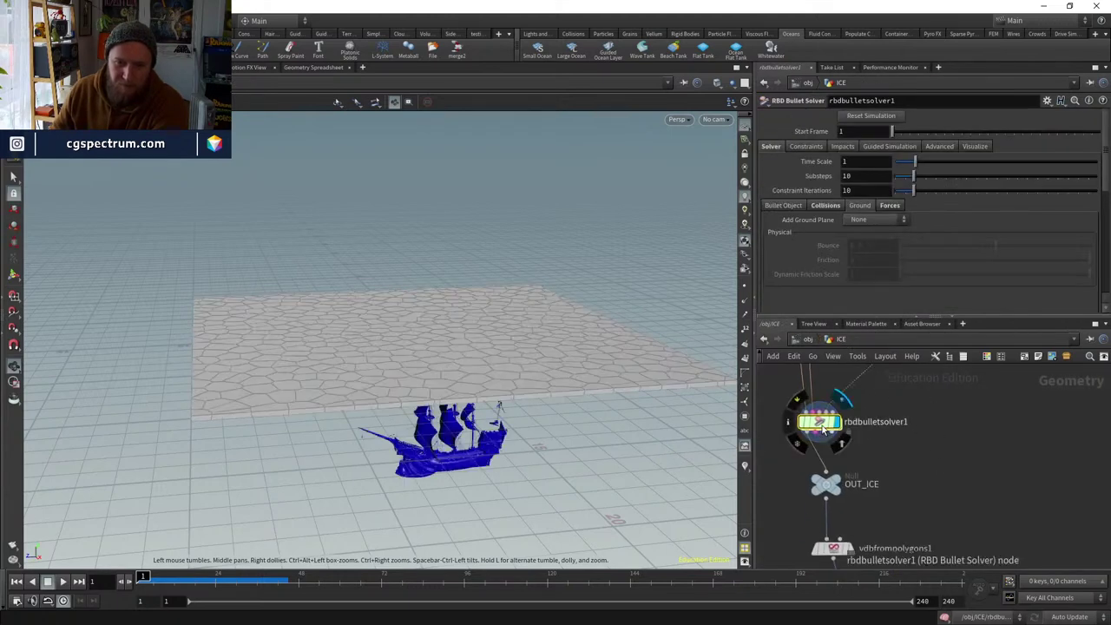
Reset and replay the sim, enable Add Drag (0.00075 air resistance), then enter the forces network
click(864, 116)
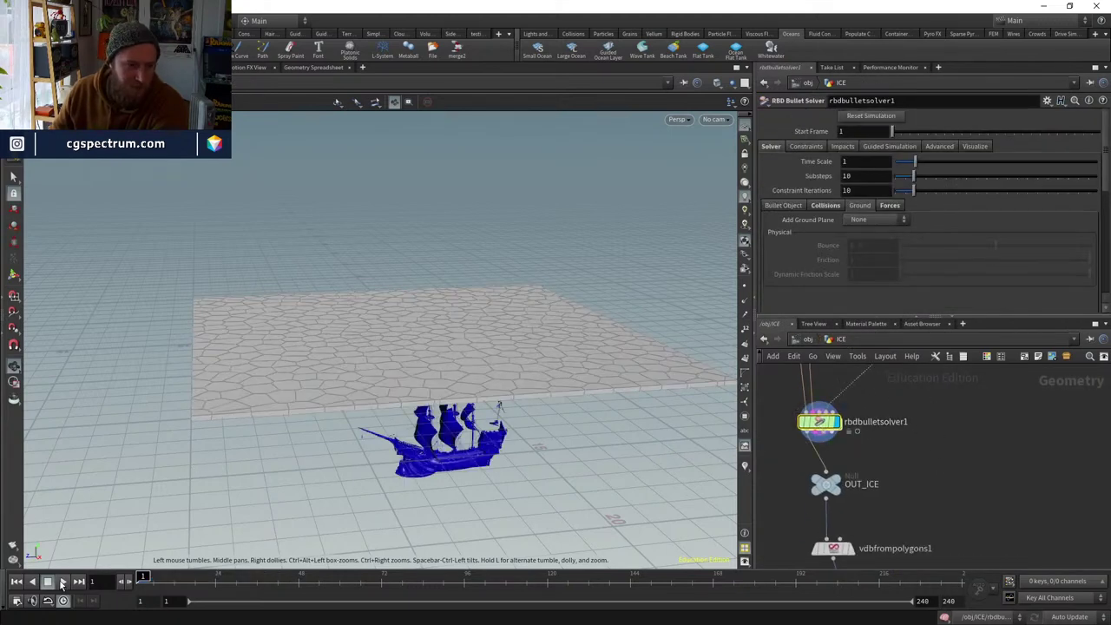
click(62, 582)
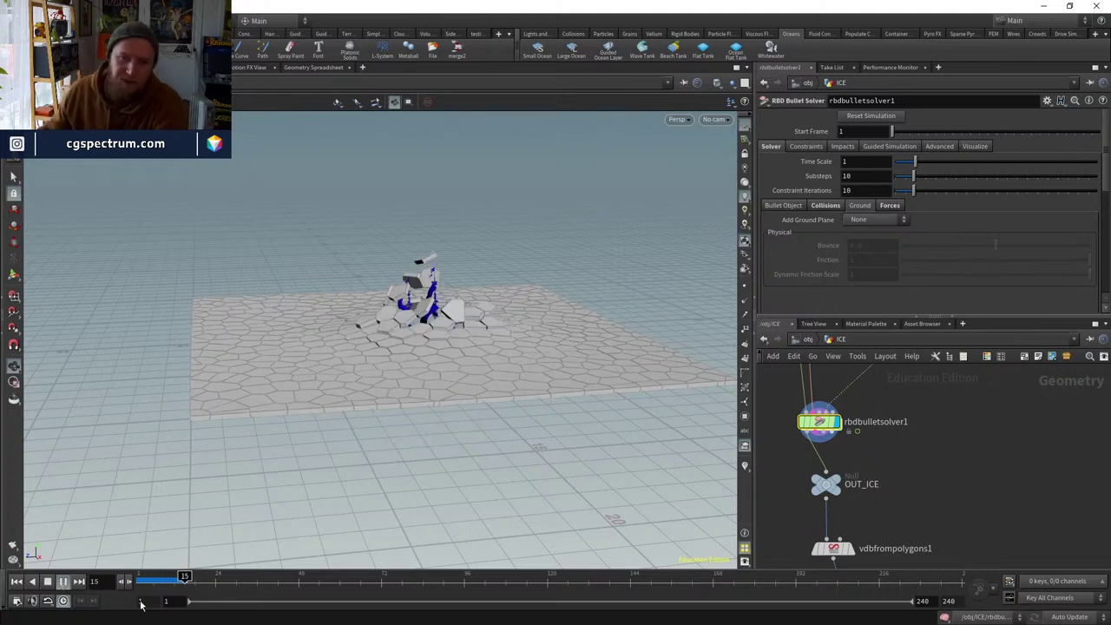
click(888, 205)
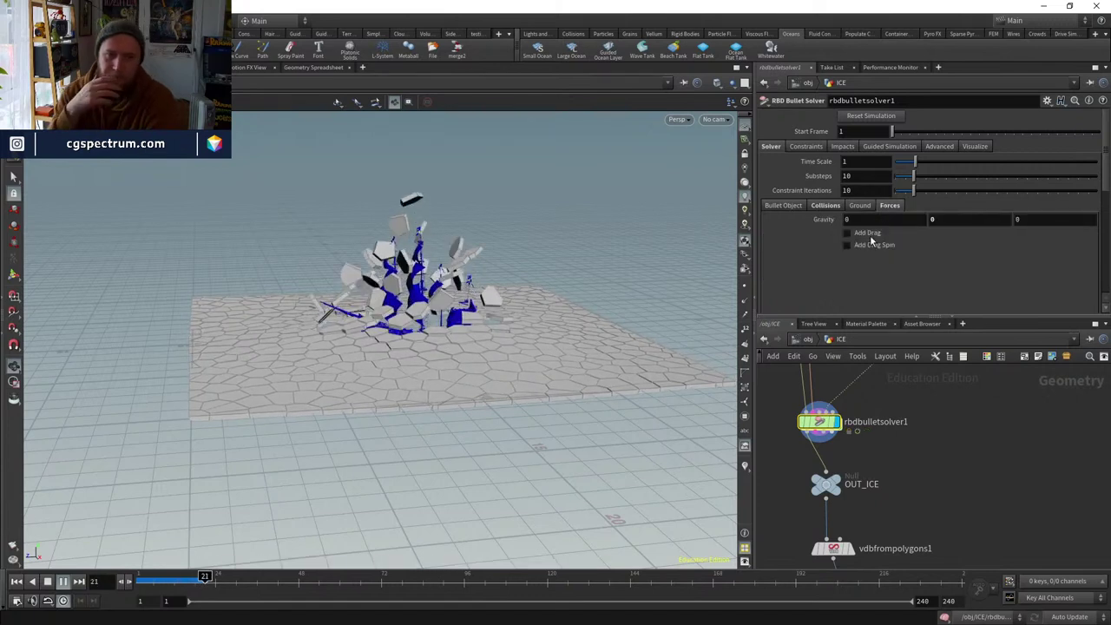
click(870, 236)
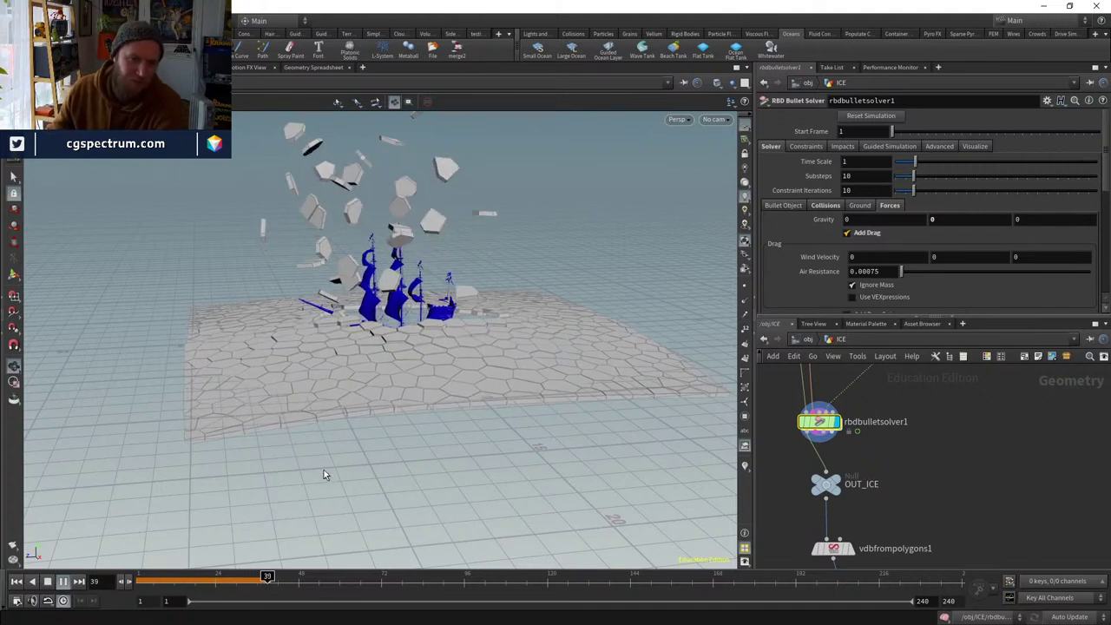
drag(163, 578, 143, 579)
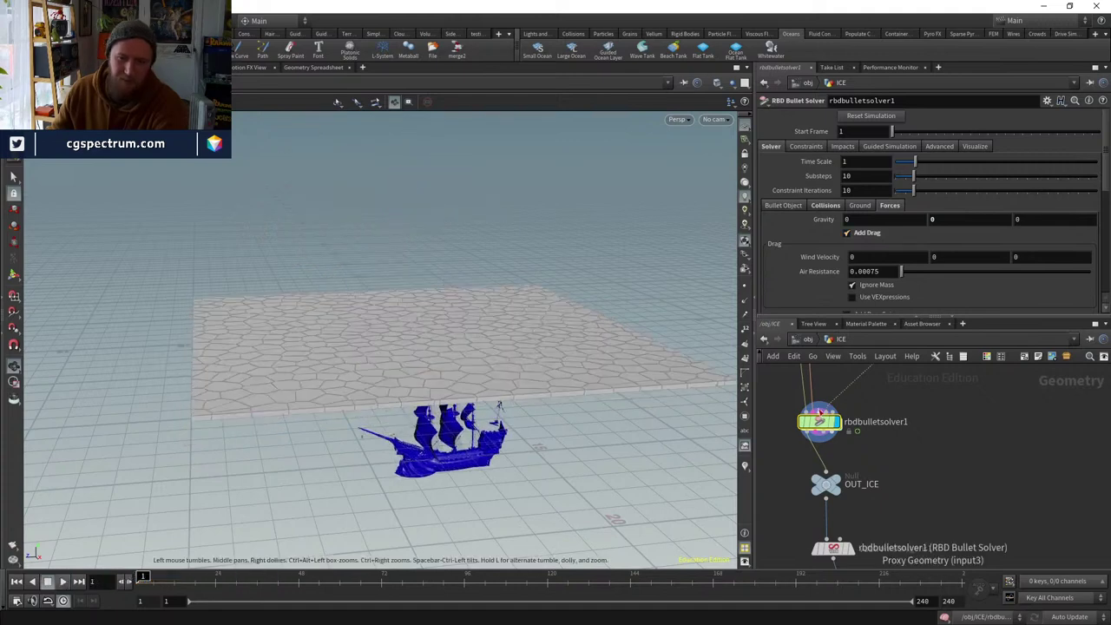
double_click(820, 439)
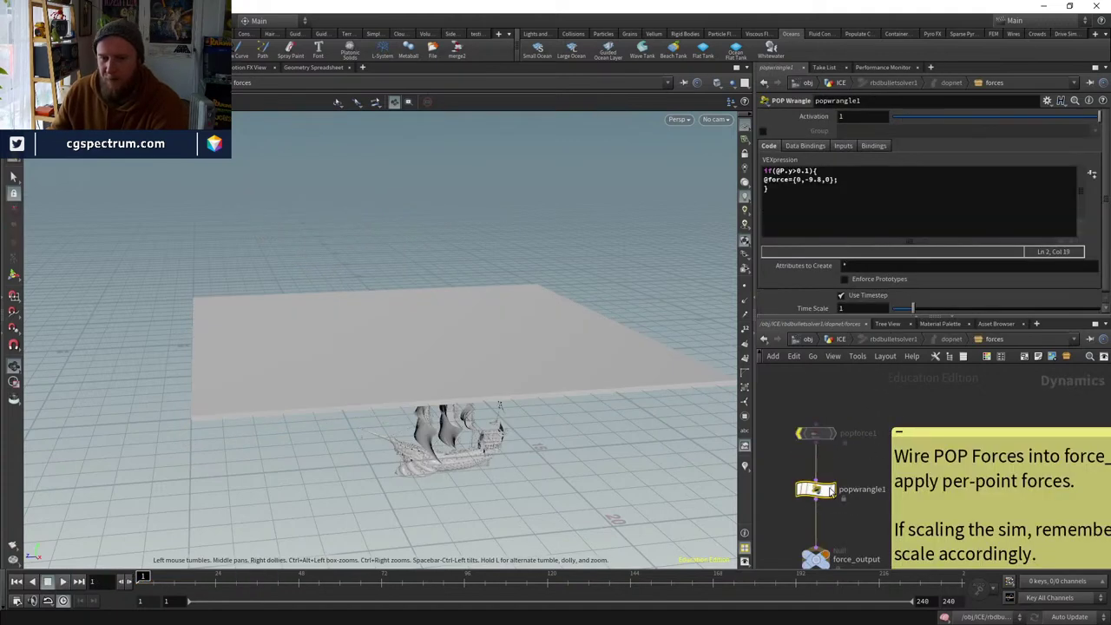
click(764, 182)
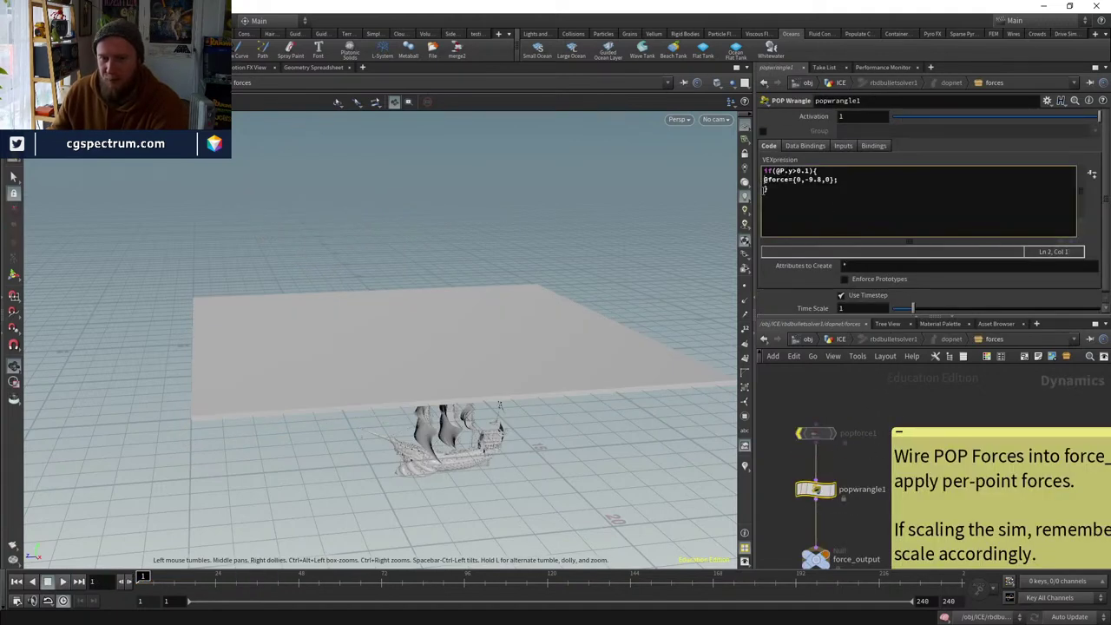
text(v)
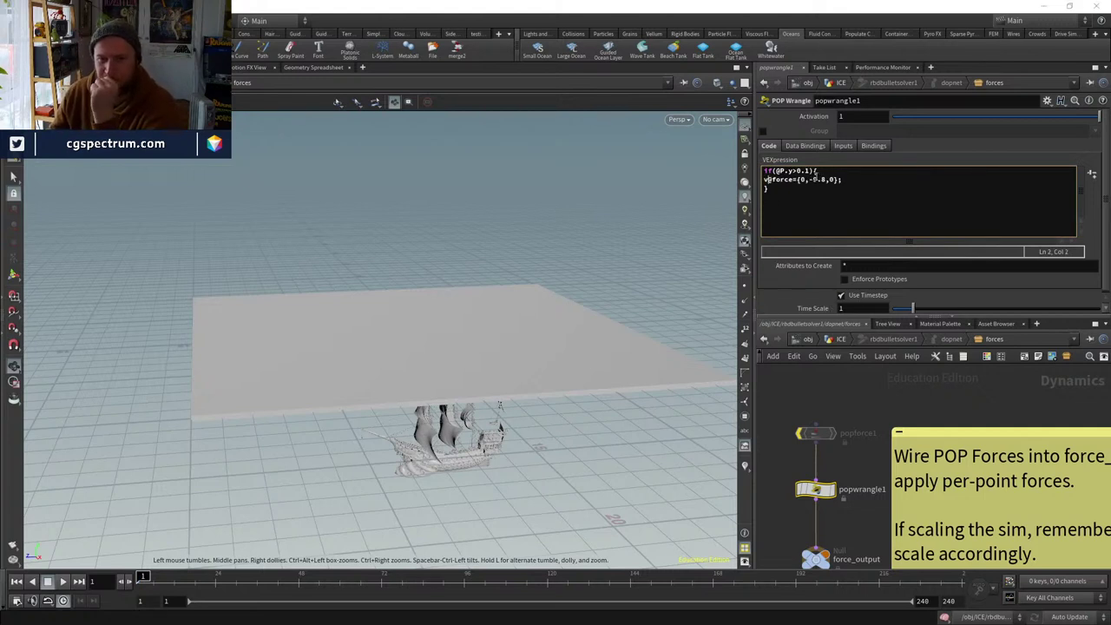
click(828, 180)
key(BackSpace)
key(BackSpace)
text(100)
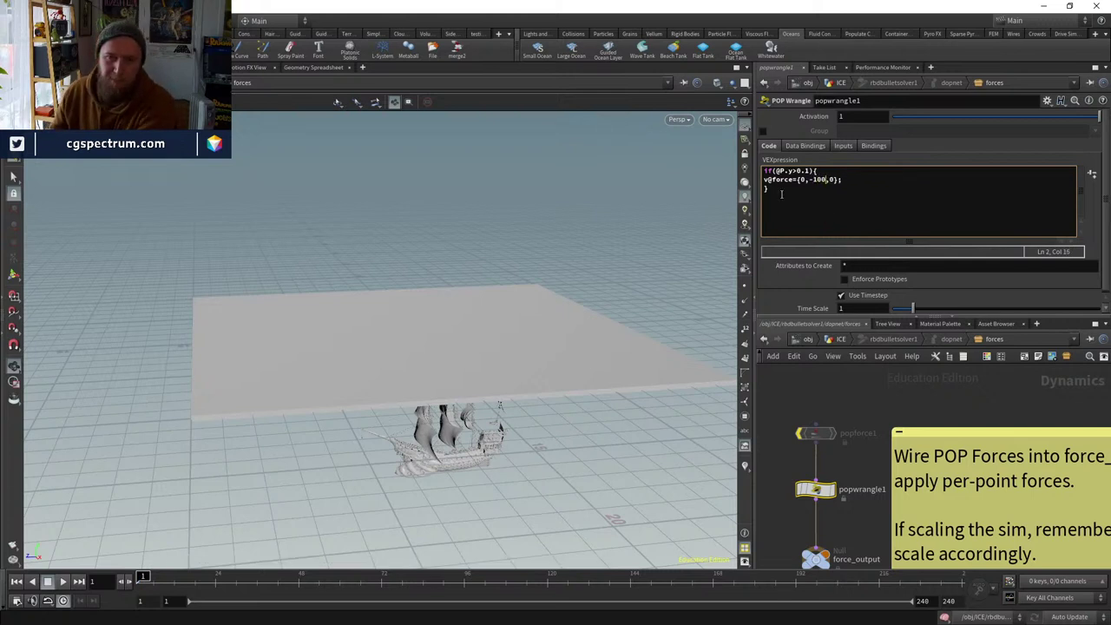
click(840, 339)
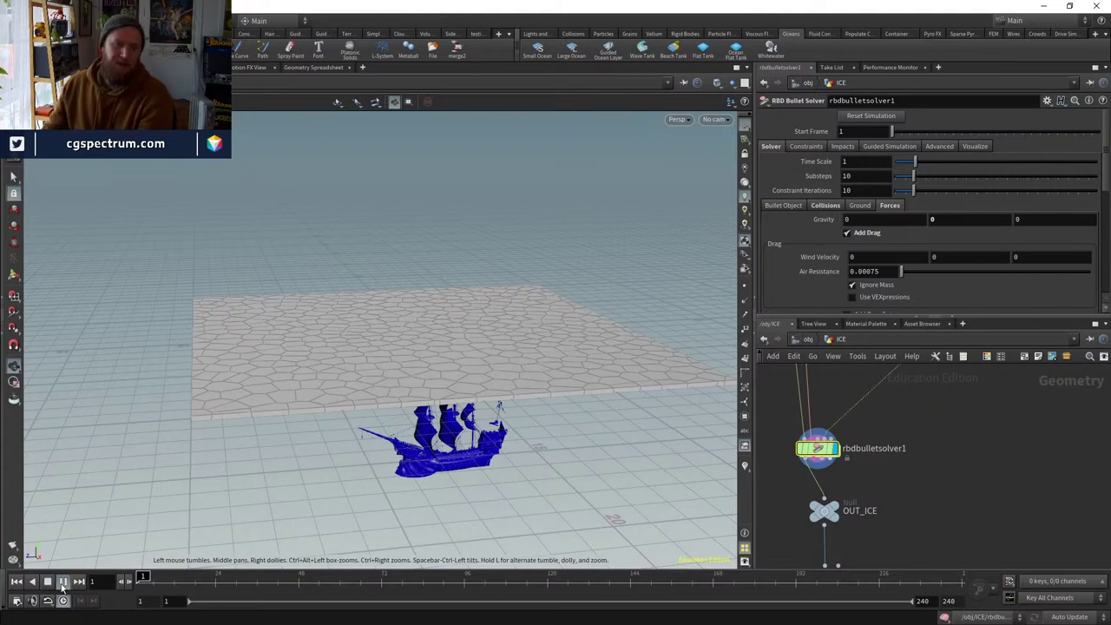
click(63, 584)
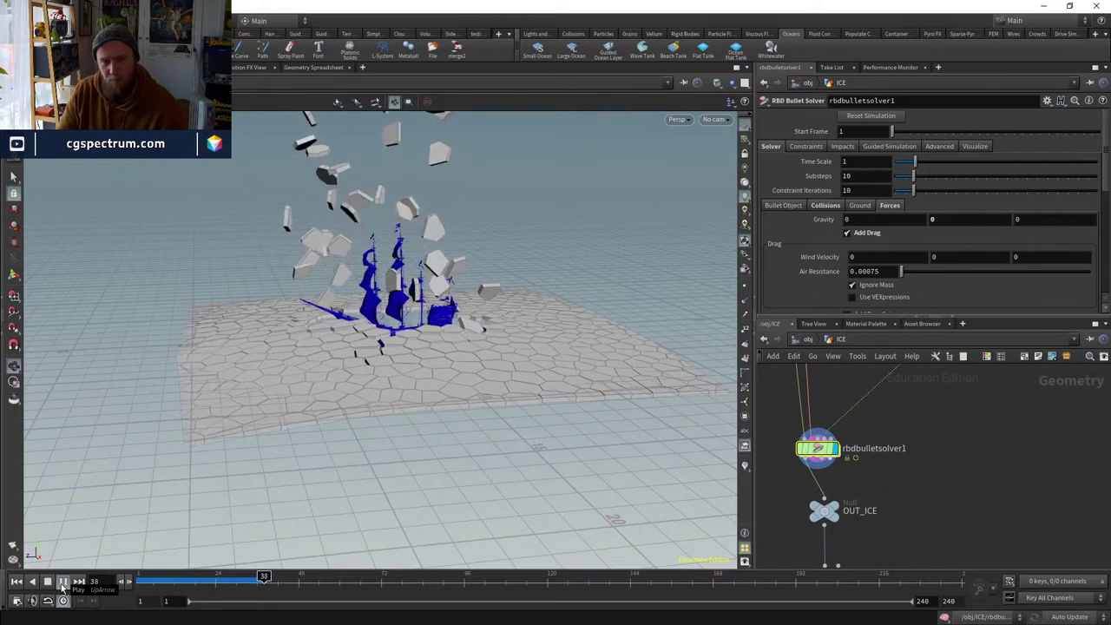
Rewind to frame 1, review popwrangle1 in the forces network, then return to the ICE network
click(144, 583)
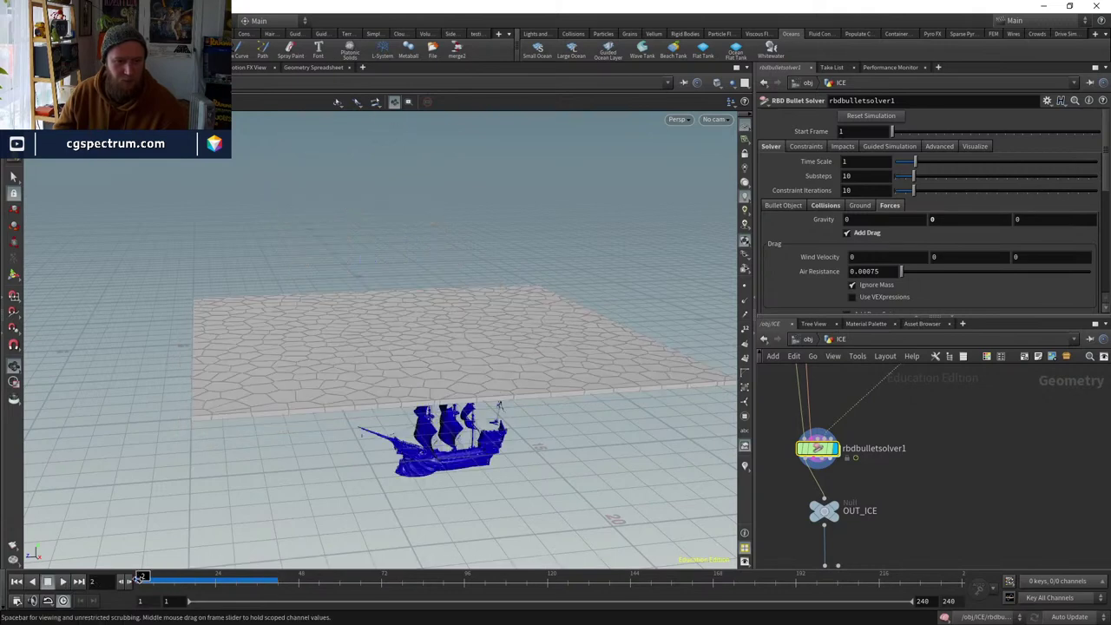
double_click(816, 447)
click(815, 488)
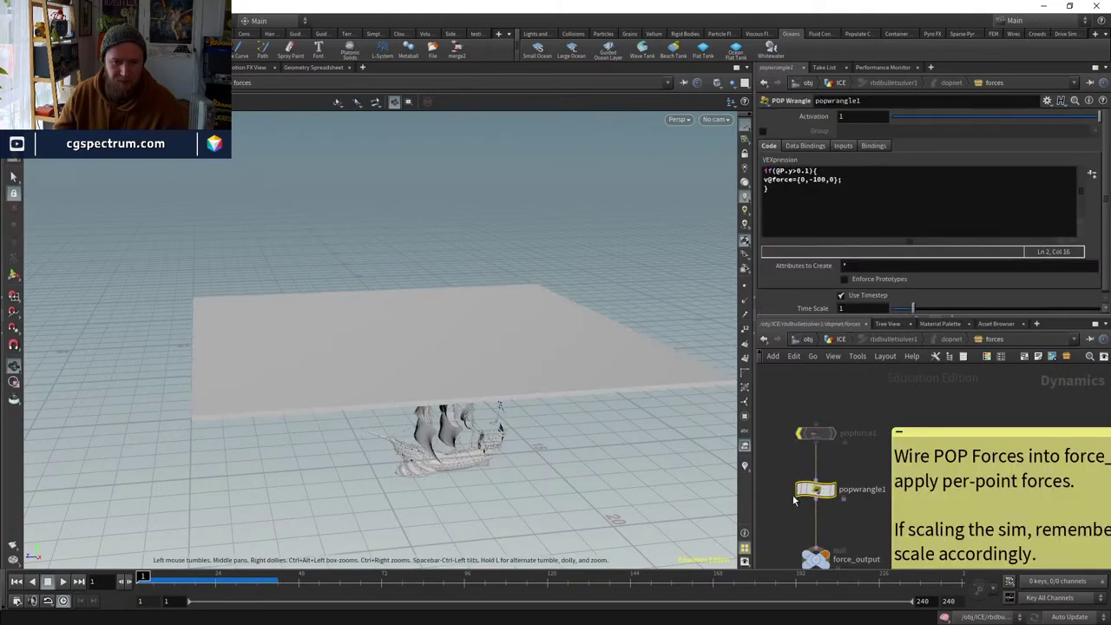
middle_drag(847, 527, 857, 457)
click(889, 339)
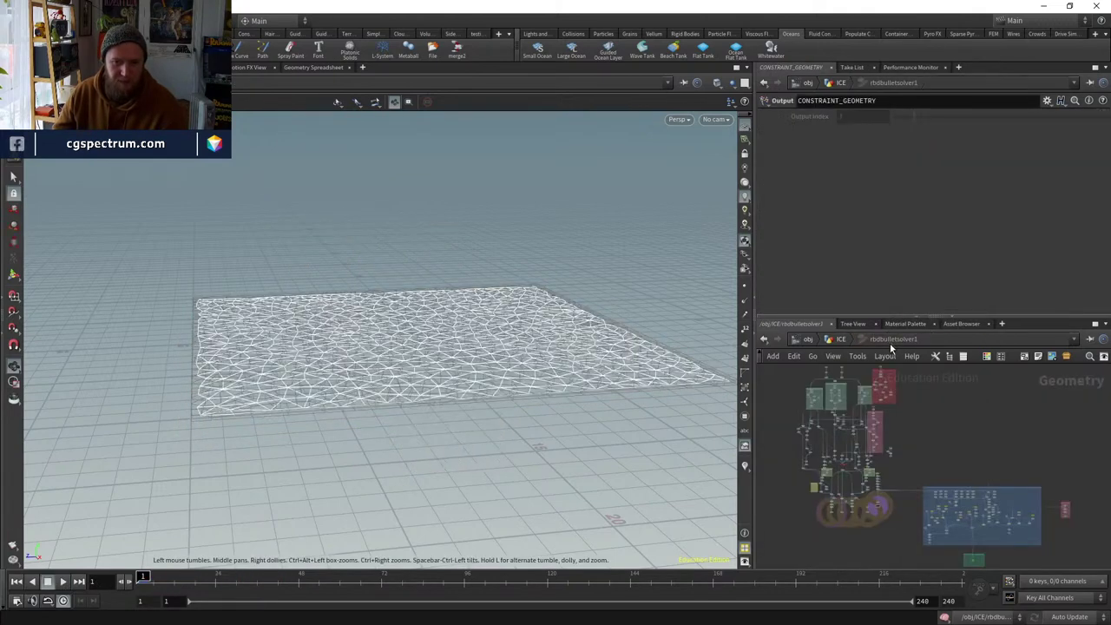
click(840, 340)
Allow editing of rbdbulletsolver1's contents, enter its dopnet and show the Geometry Spreadsheet
right_click(811, 447)
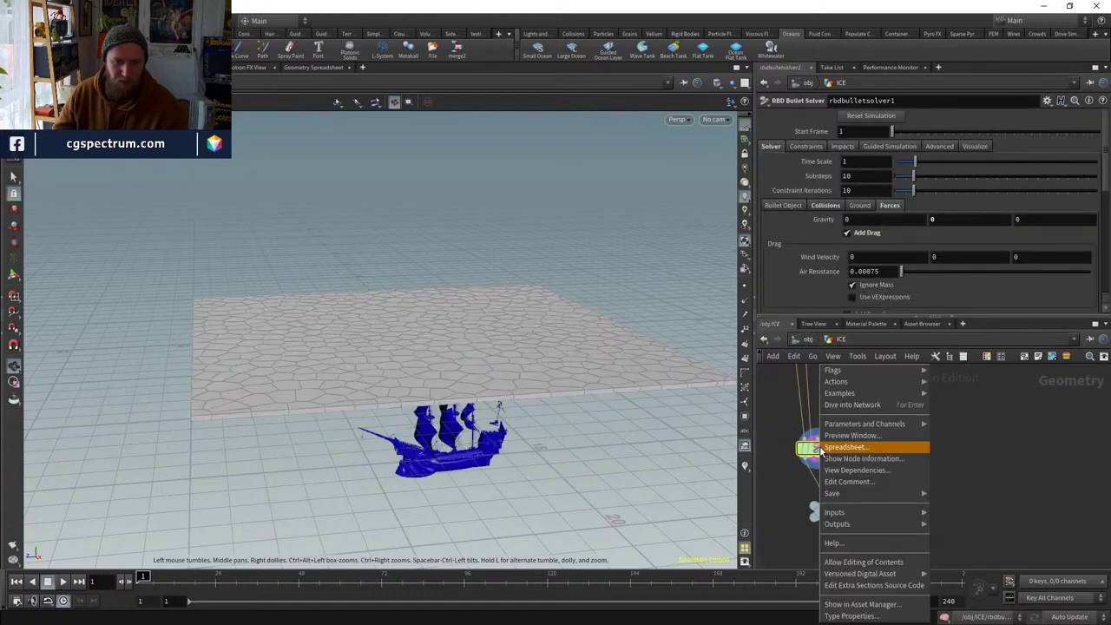
click(875, 563)
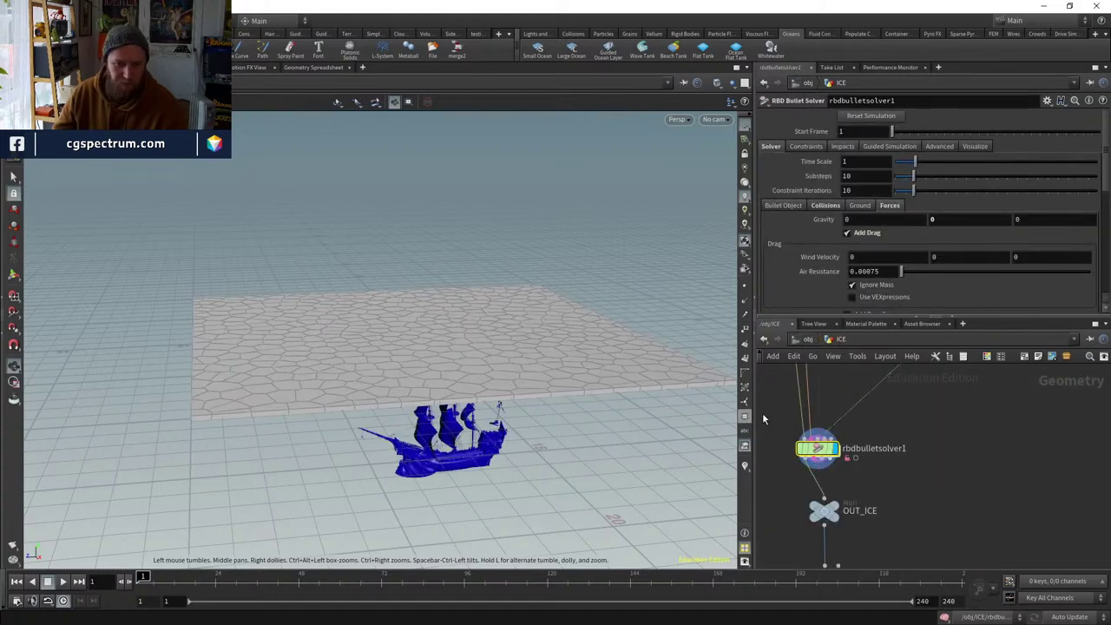
double_click(815, 448)
scroll(874, 488, up, 6)
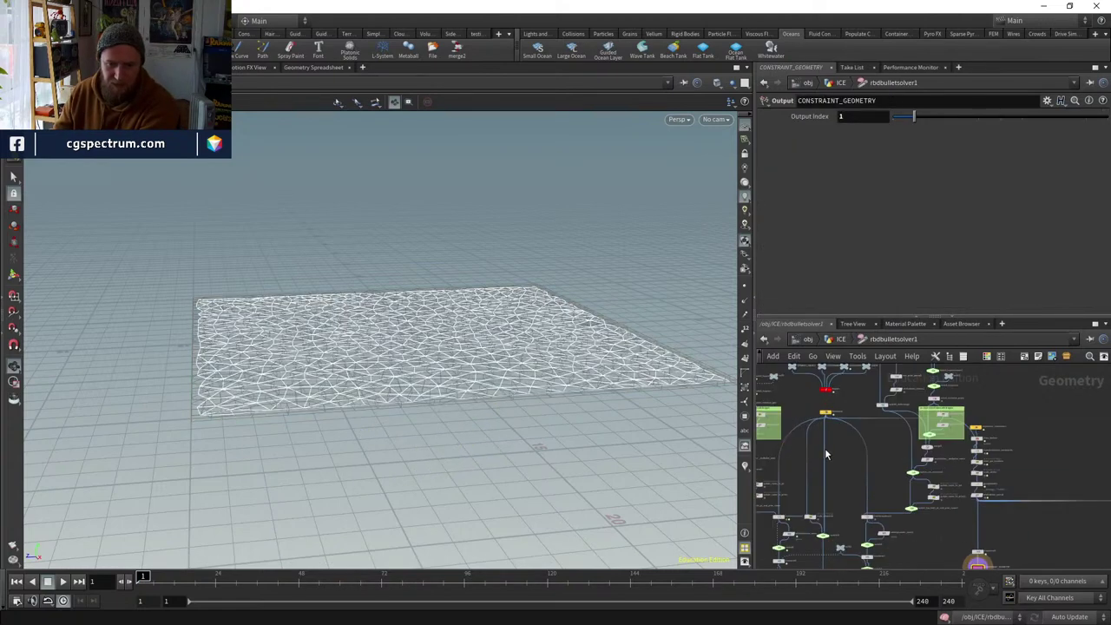
double_click(840, 485)
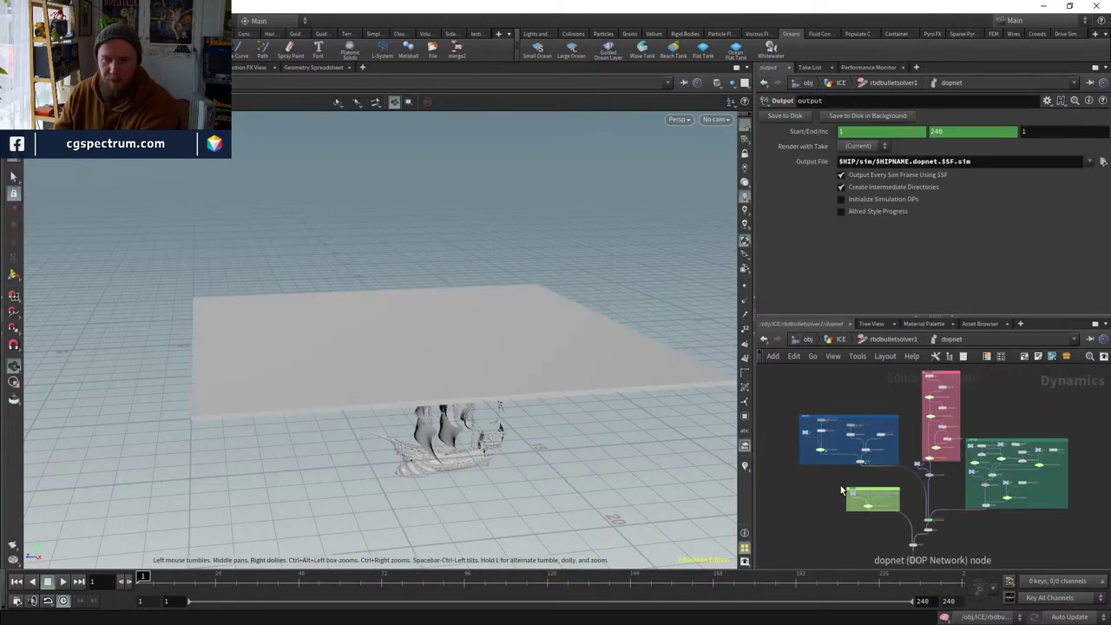
scroll(867, 503, up, 3)
middle_drag(866, 488, 790, 464)
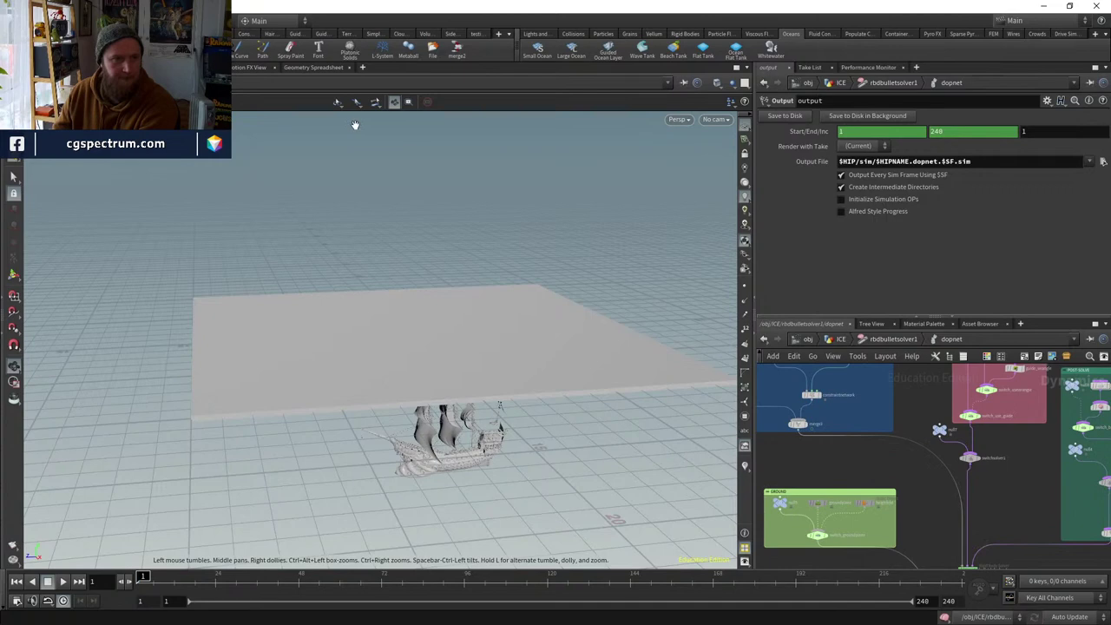
click(308, 68)
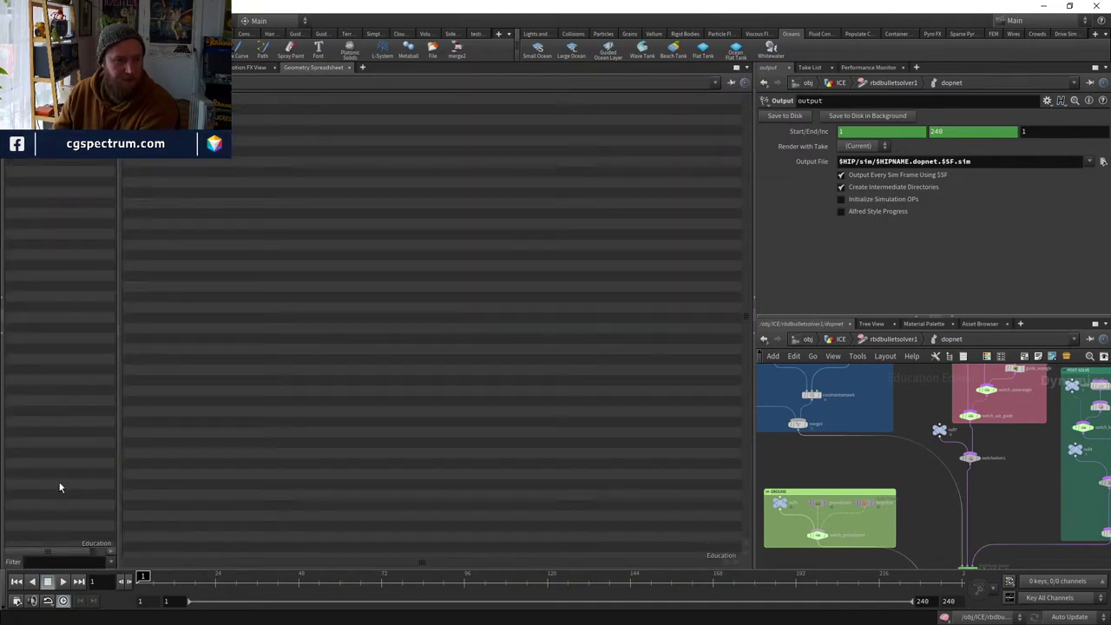
Play the simulation to frame 8 and list the simulated geometry's point attributes in the spreadsheet
click(61, 582)
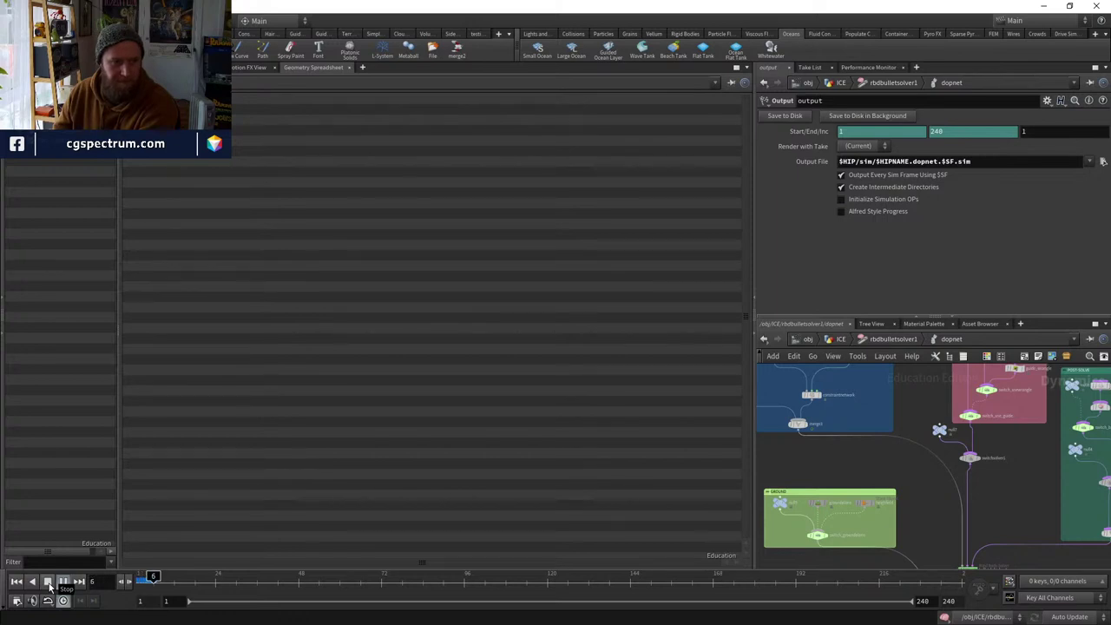
click(48, 581)
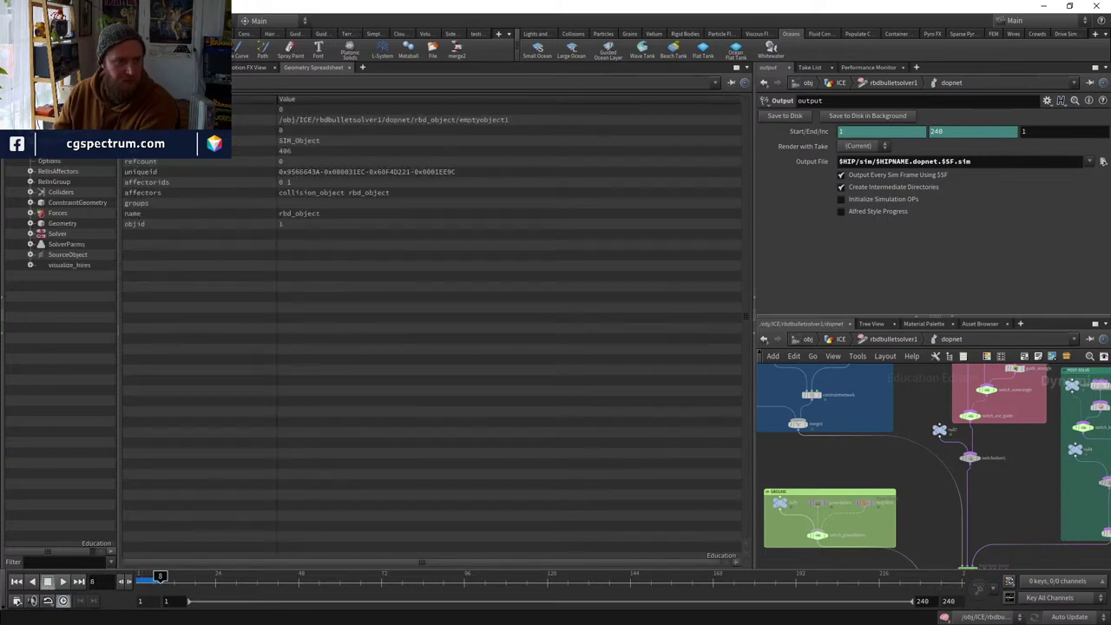
click(62, 223)
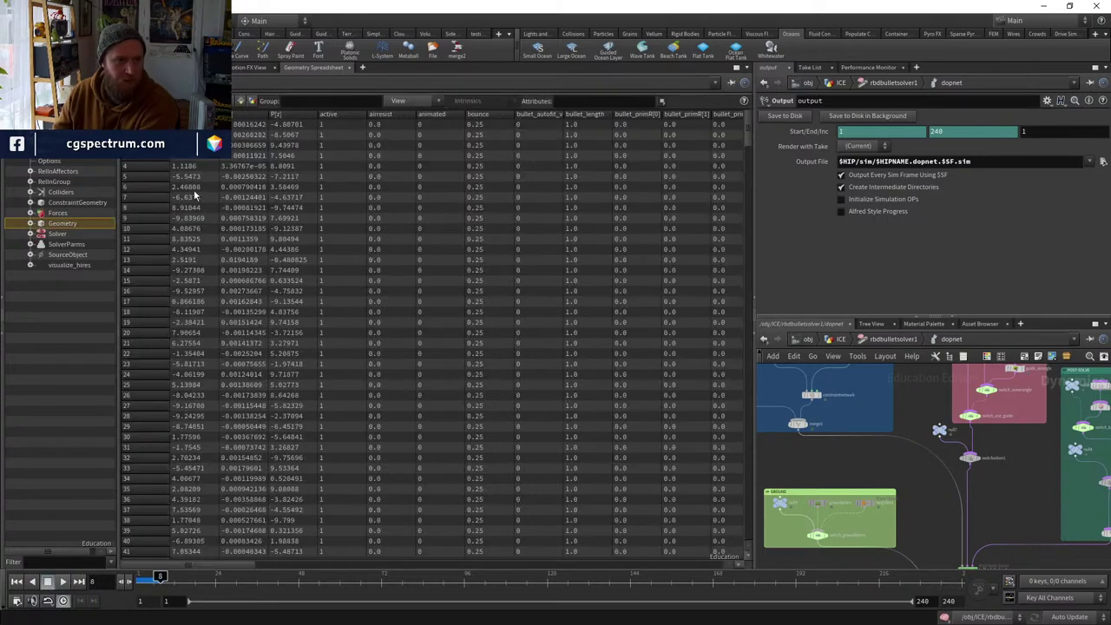
click(392, 100)
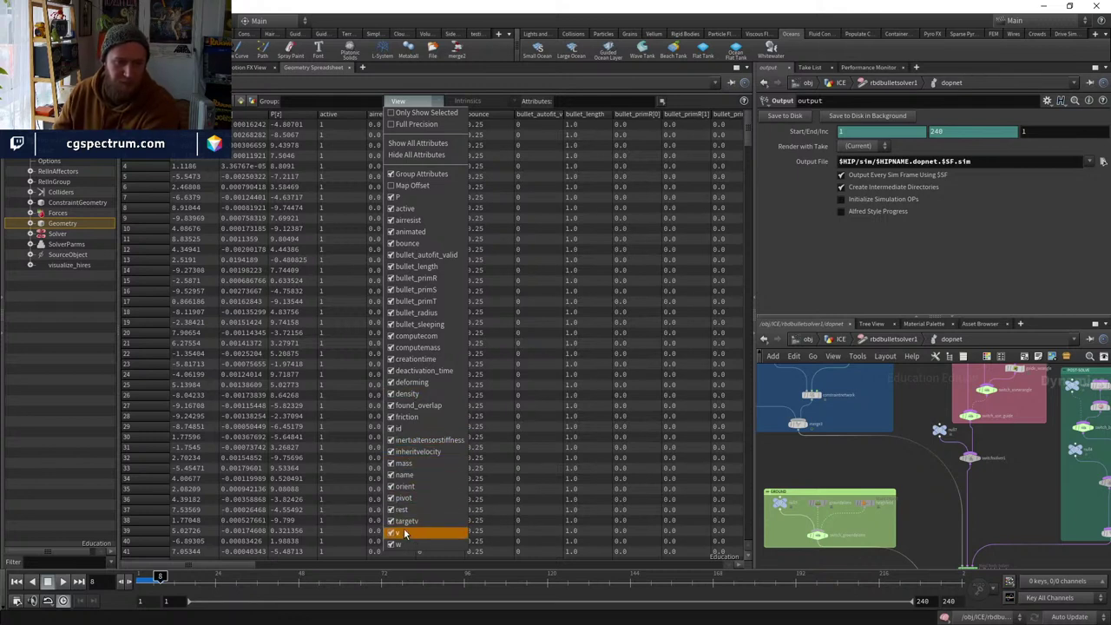
click(940, 518)
Inspect dopnet's forces subnetwork and the noise_force VOP network's bind2 node
scroll(926, 455, up, 4)
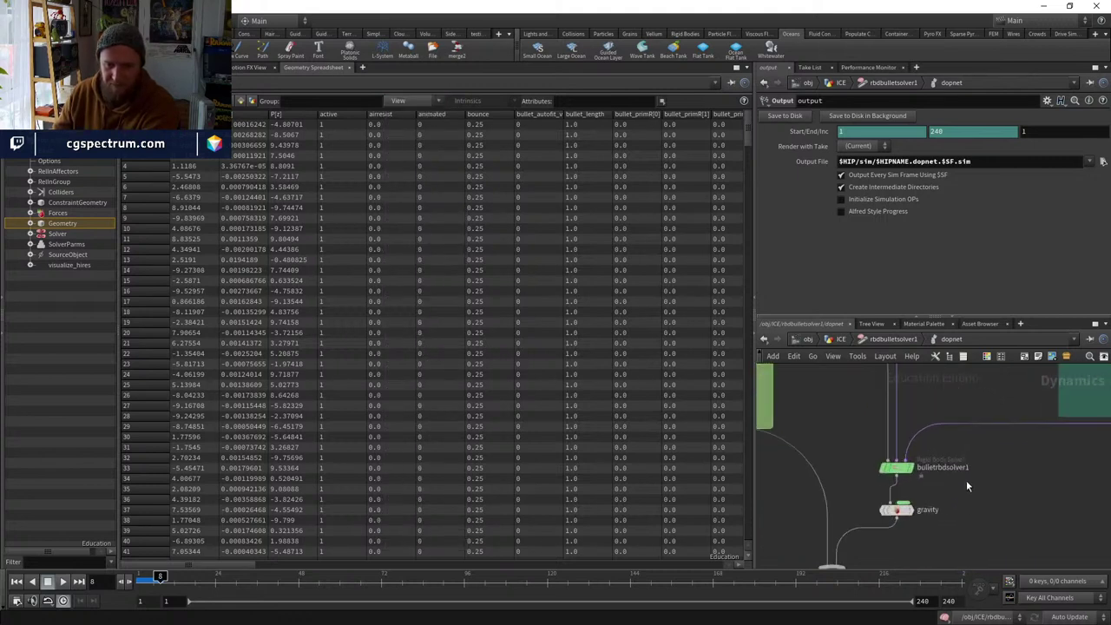
middle_drag(967, 486, 864, 575)
scroll(897, 483, down, 3)
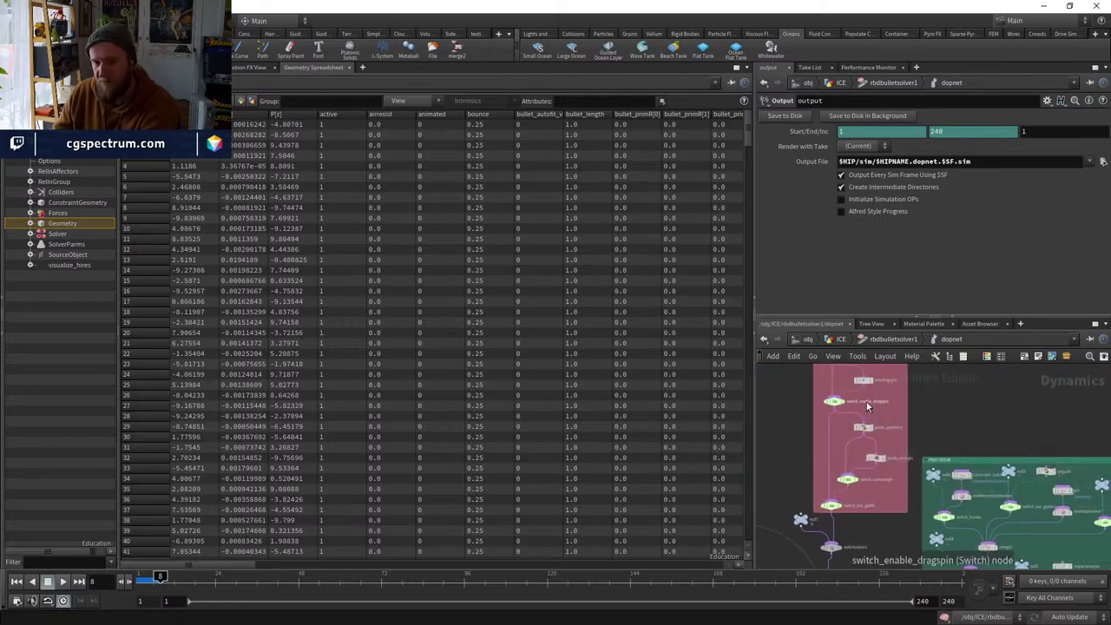
scroll(866, 402, up, 5)
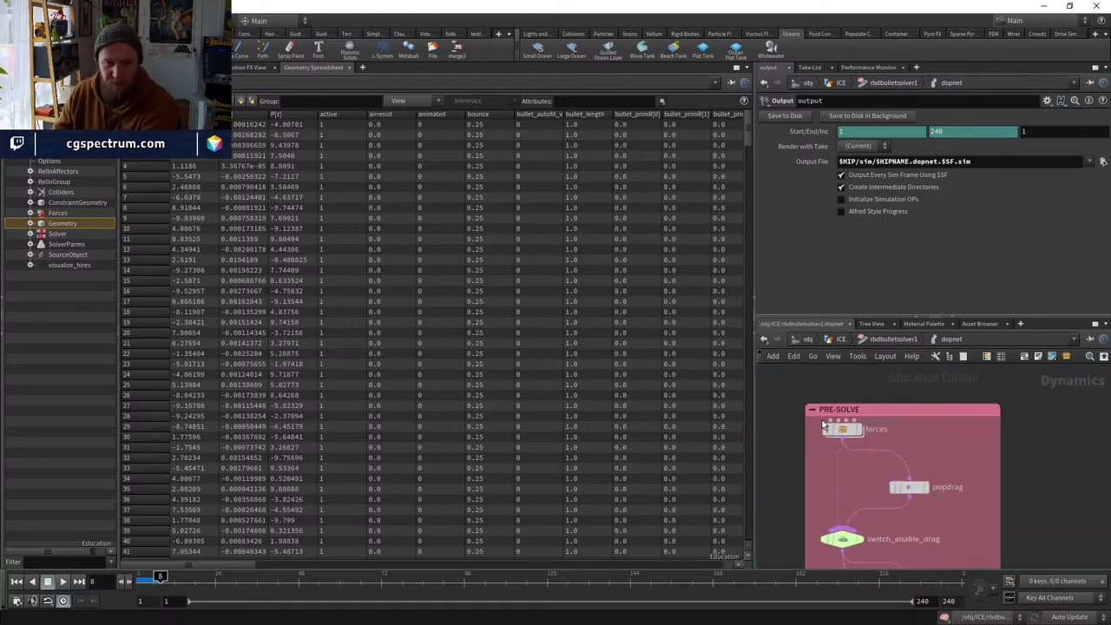
scroll(822, 424, up, 2)
double_click(841, 429)
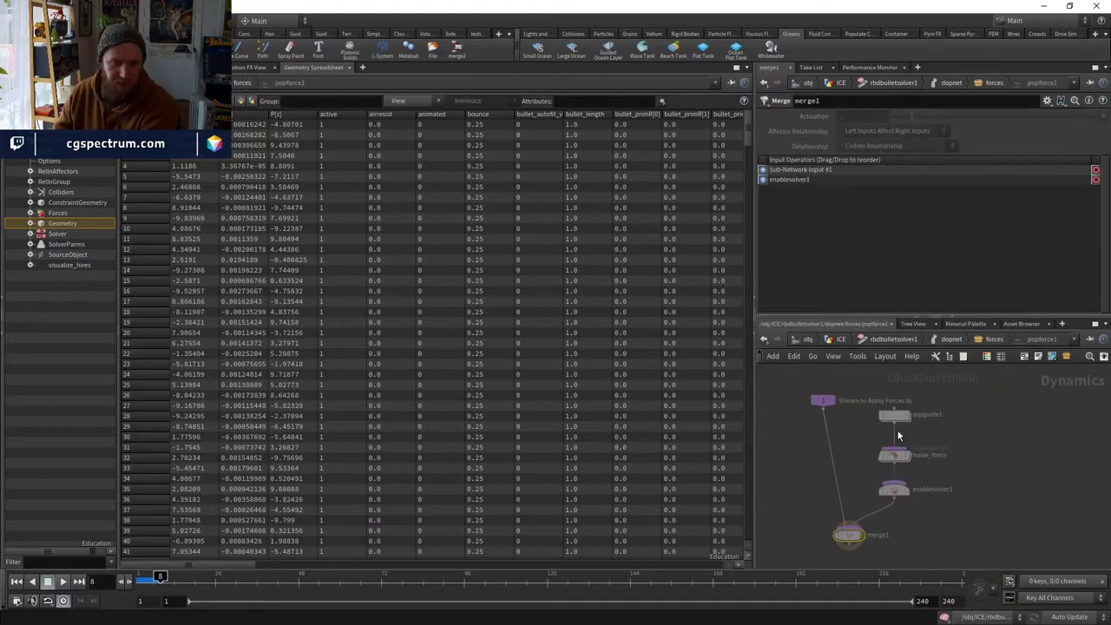
scroll(898, 416, up, 2)
double_click(893, 474)
scroll(1074, 425, up, 2)
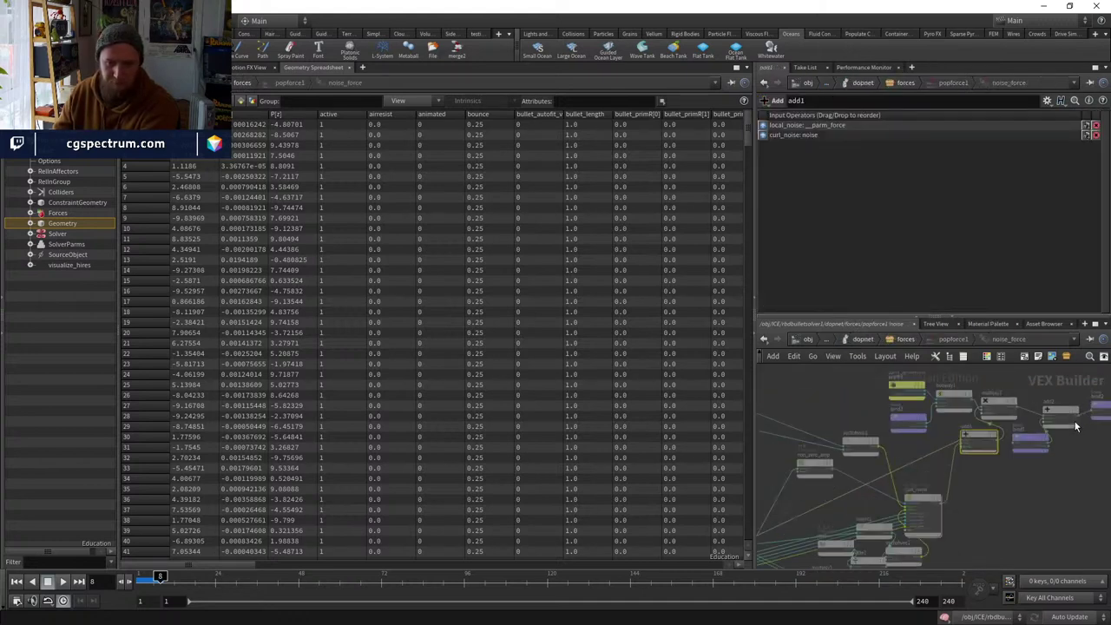
scroll(846, 481, up, 3)
drag(877, 466, 915, 469)
click(918, 471)
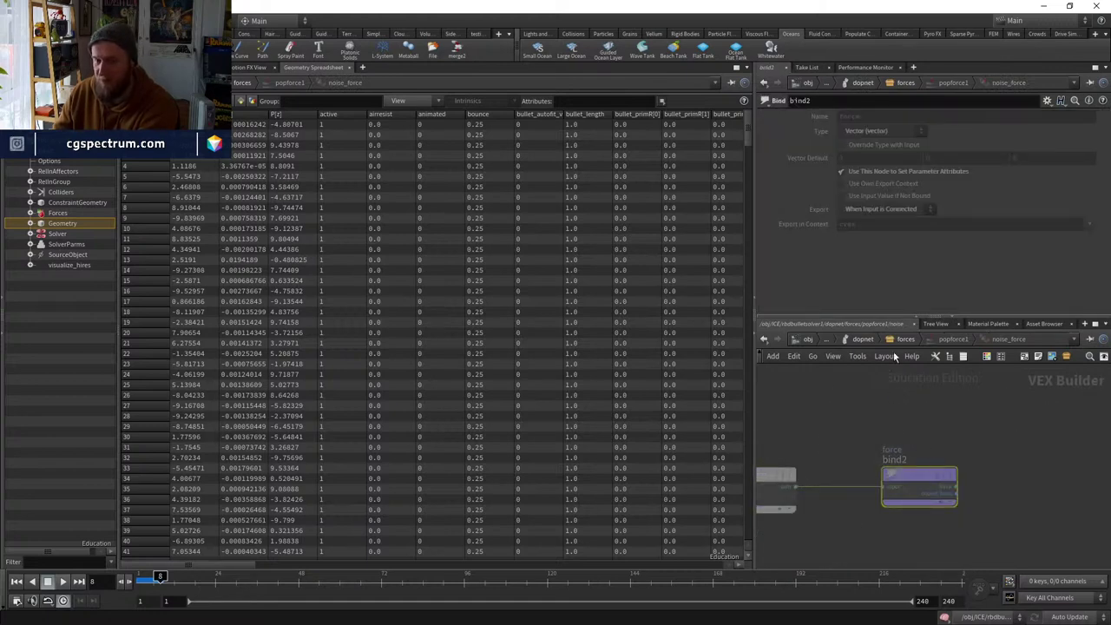
Climb back up through dopnet, check bulletrbdsolver1, and return to /obj/ICE
click(937, 338)
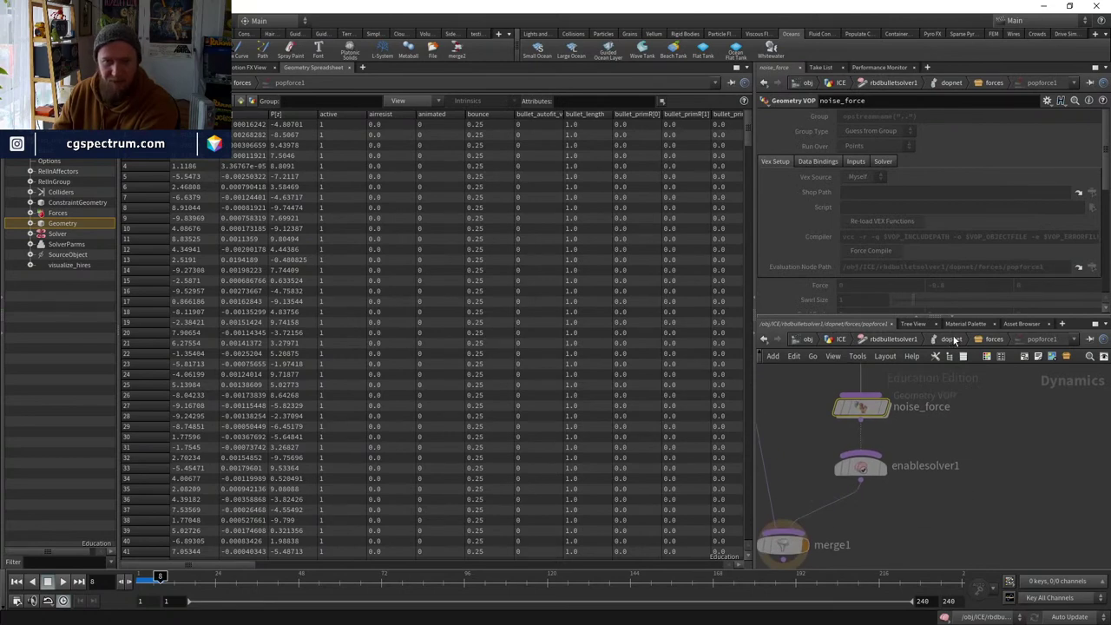
click(994, 338)
click(951, 338)
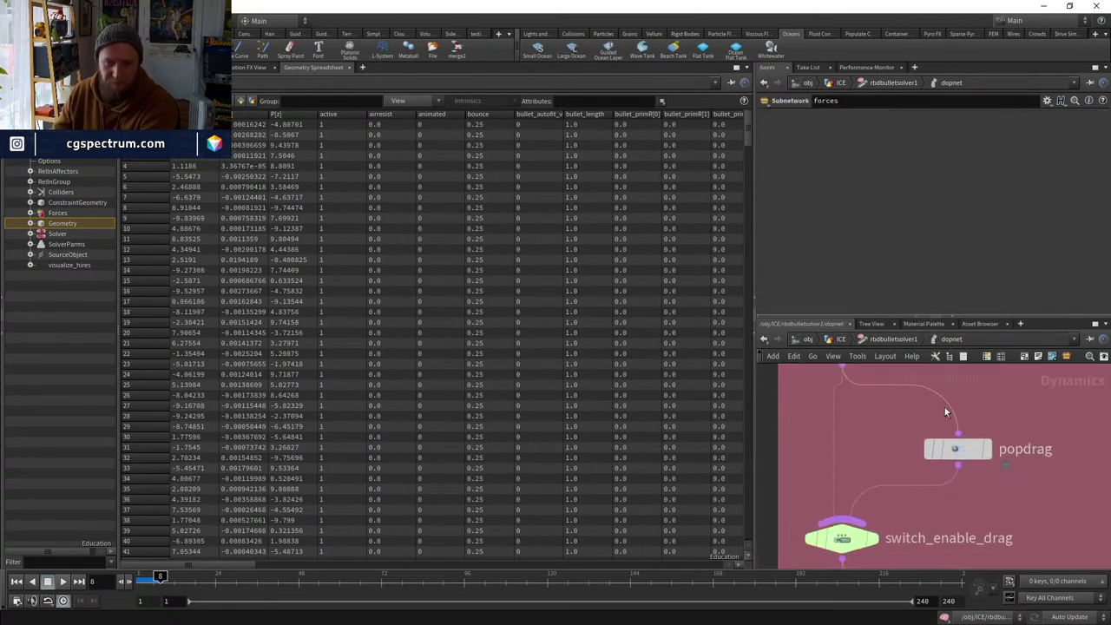
middle_drag(931, 518, 908, 401)
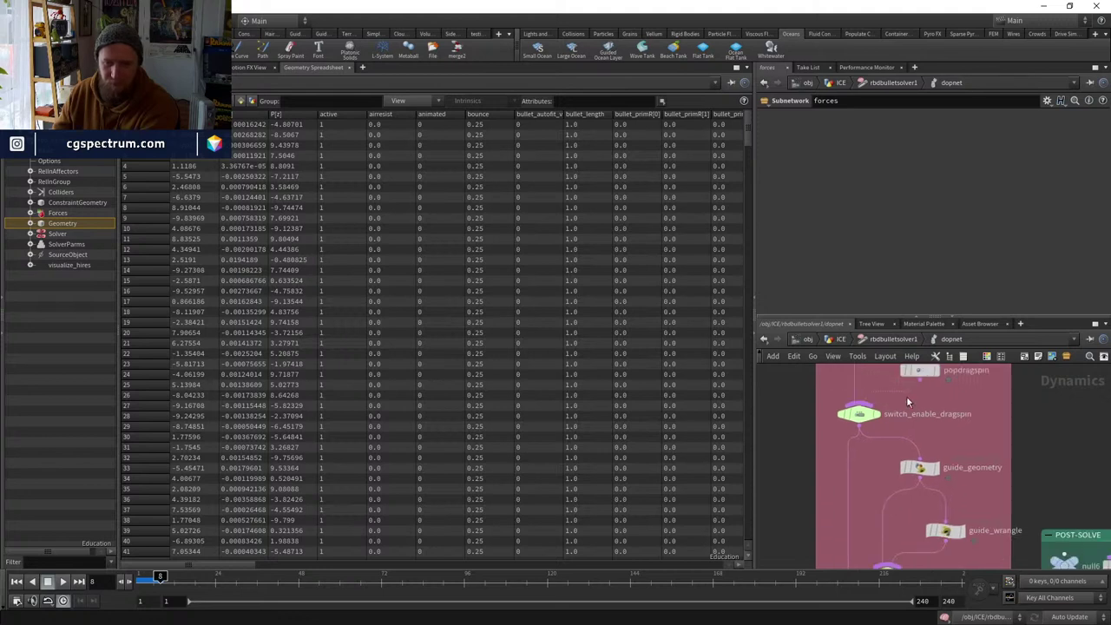
middle_drag(873, 525, 902, 416)
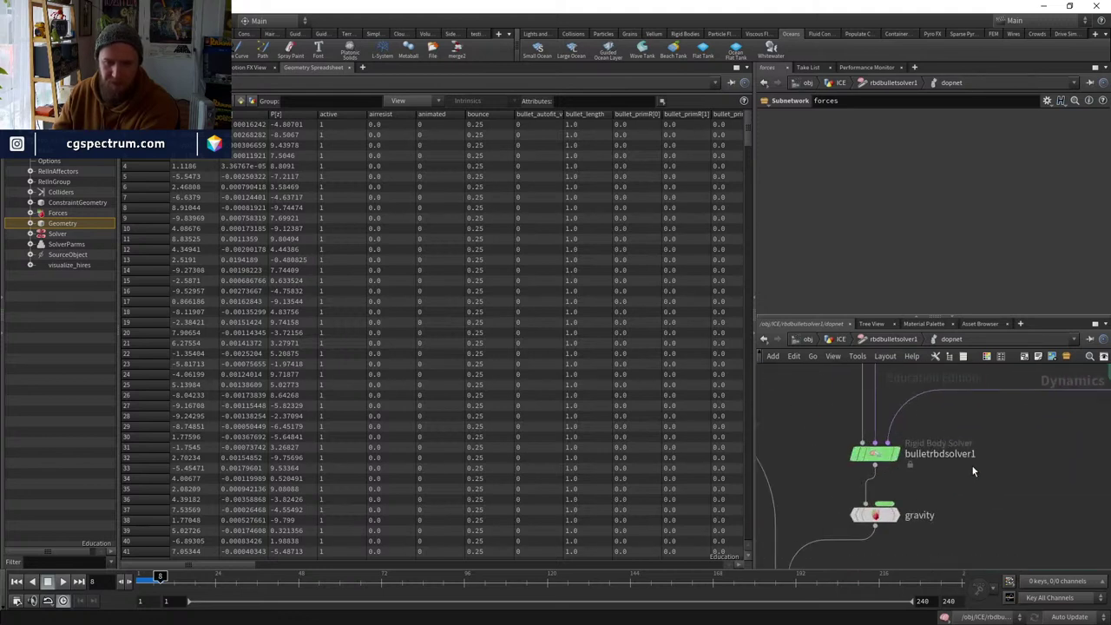
click(874, 453)
middle_drag(961, 489, 790, 536)
click(892, 339)
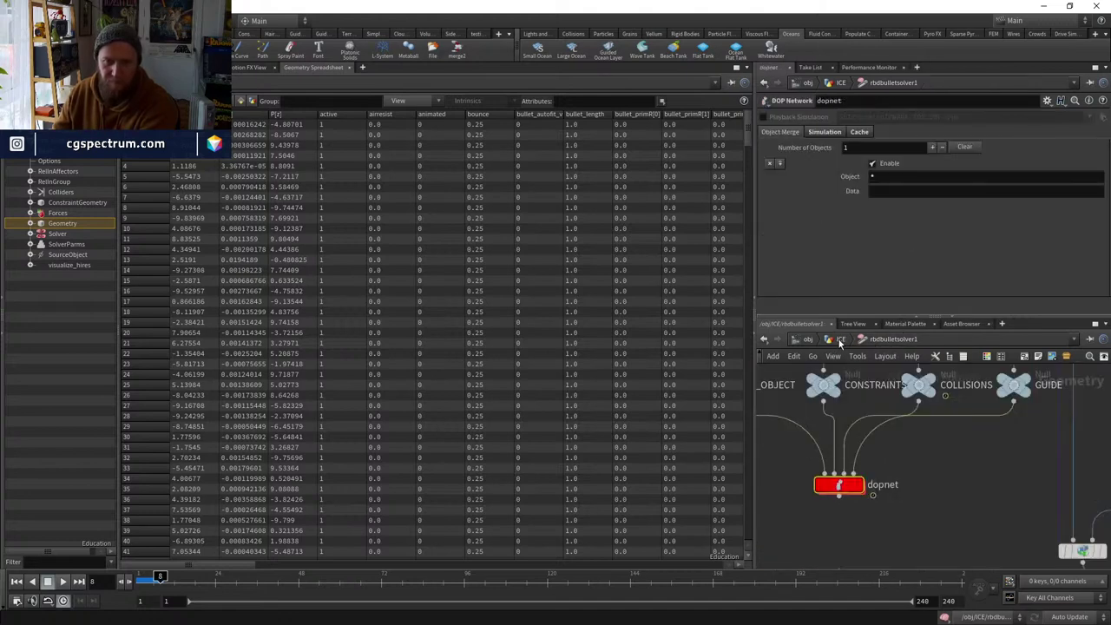
click(840, 339)
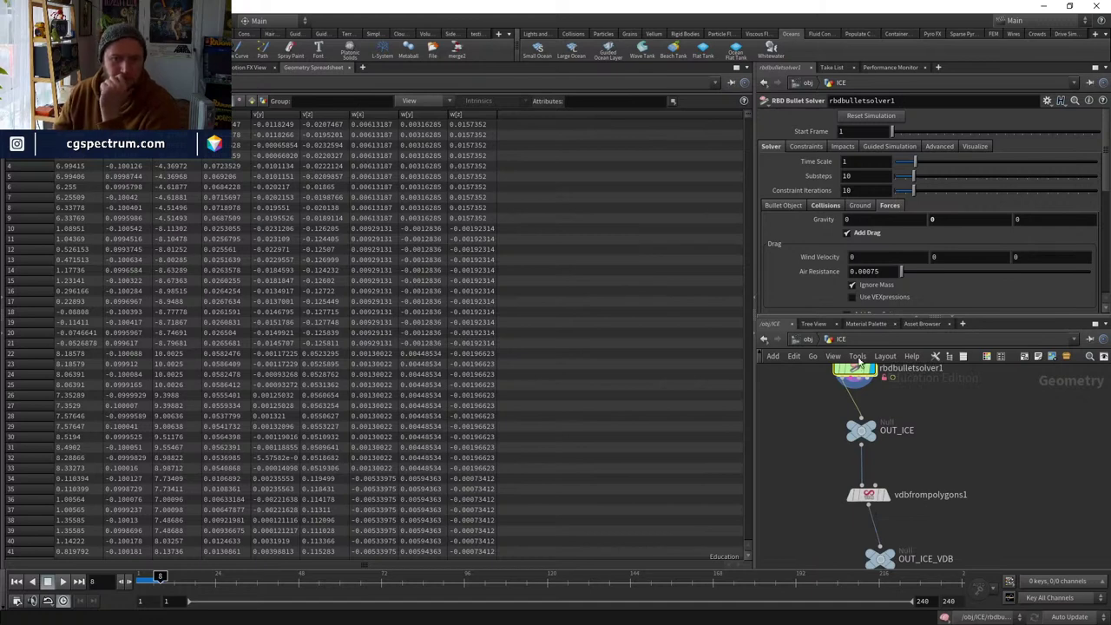
Dive into rbdbulletsolver1's inner DOP network and inspect its Forces data
double_click(854, 368)
double_click(841, 481)
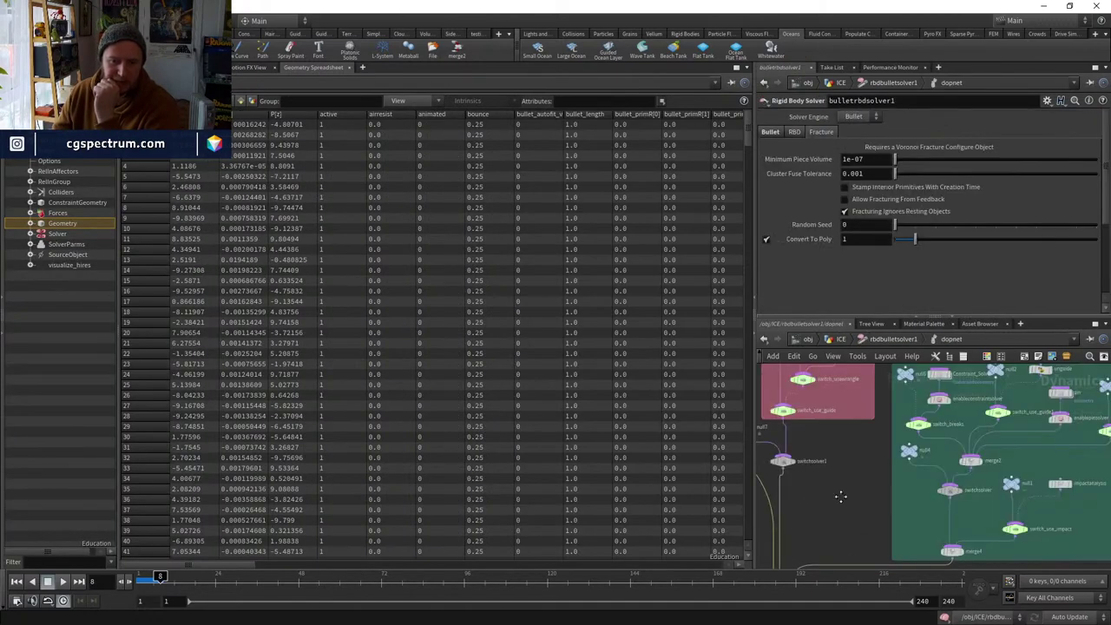
click(401, 102)
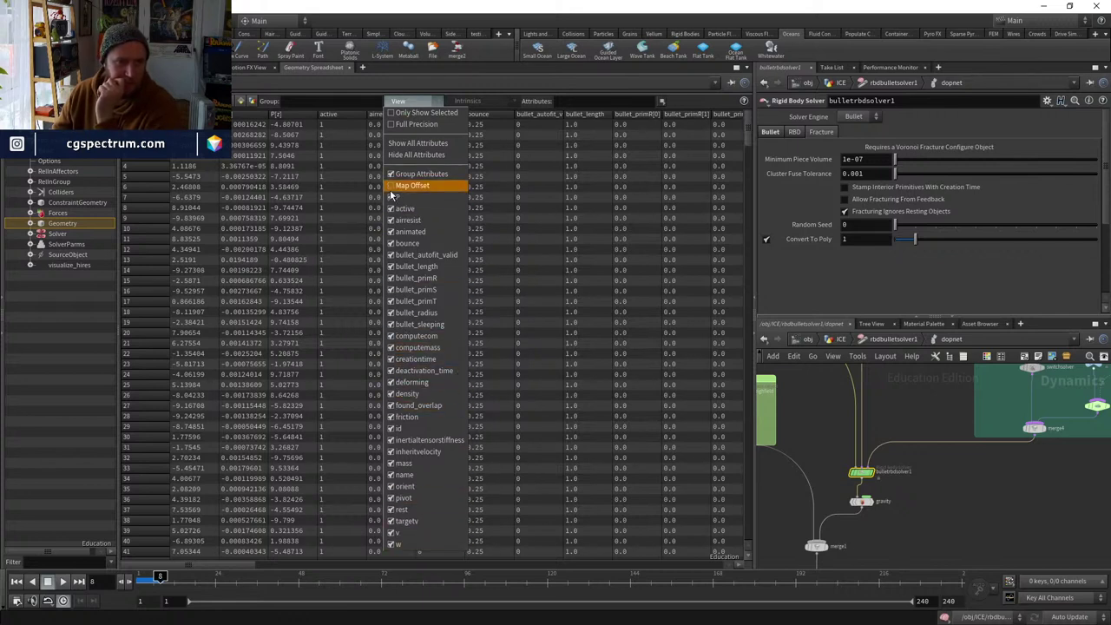
click(54, 215)
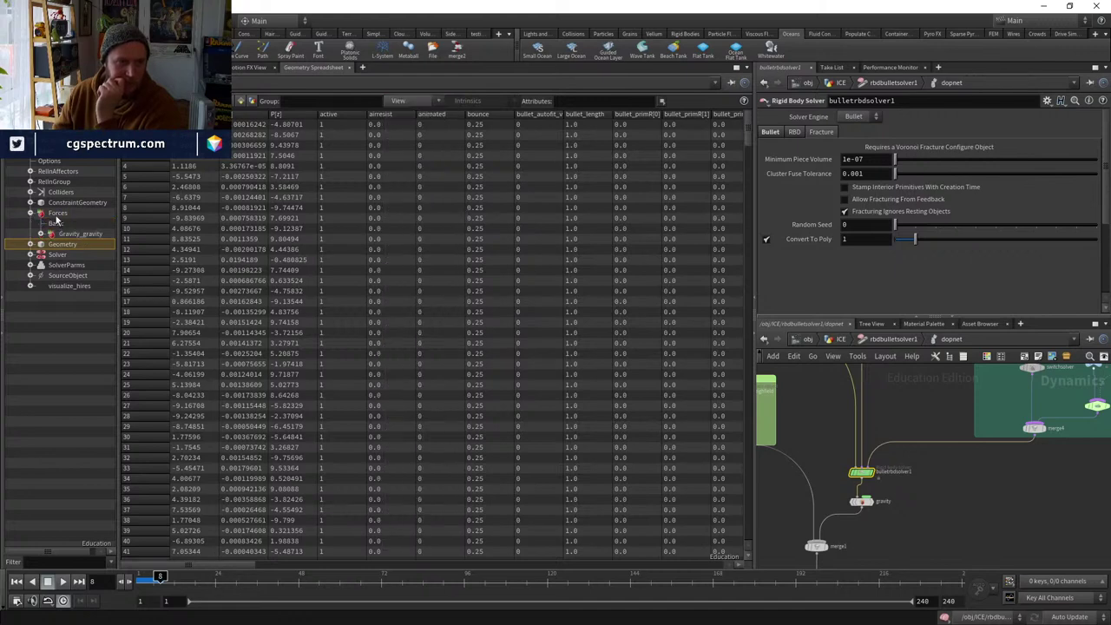
click(56, 215)
Check the Gravity force and Geometry attributes, then switch the pane back to Scene View
click(70, 234)
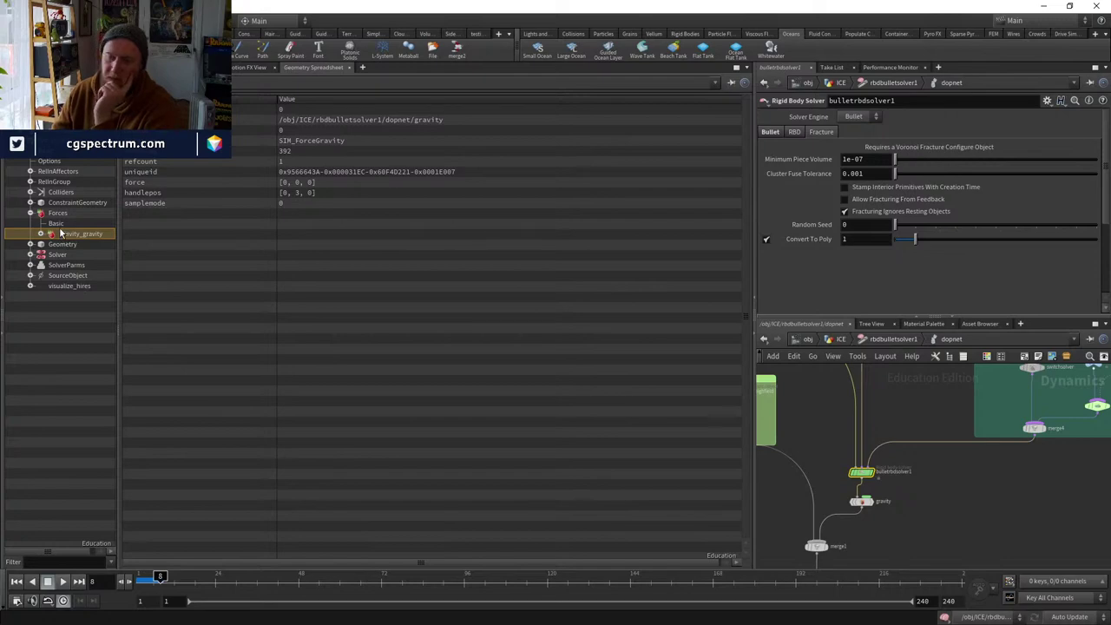
click(62, 244)
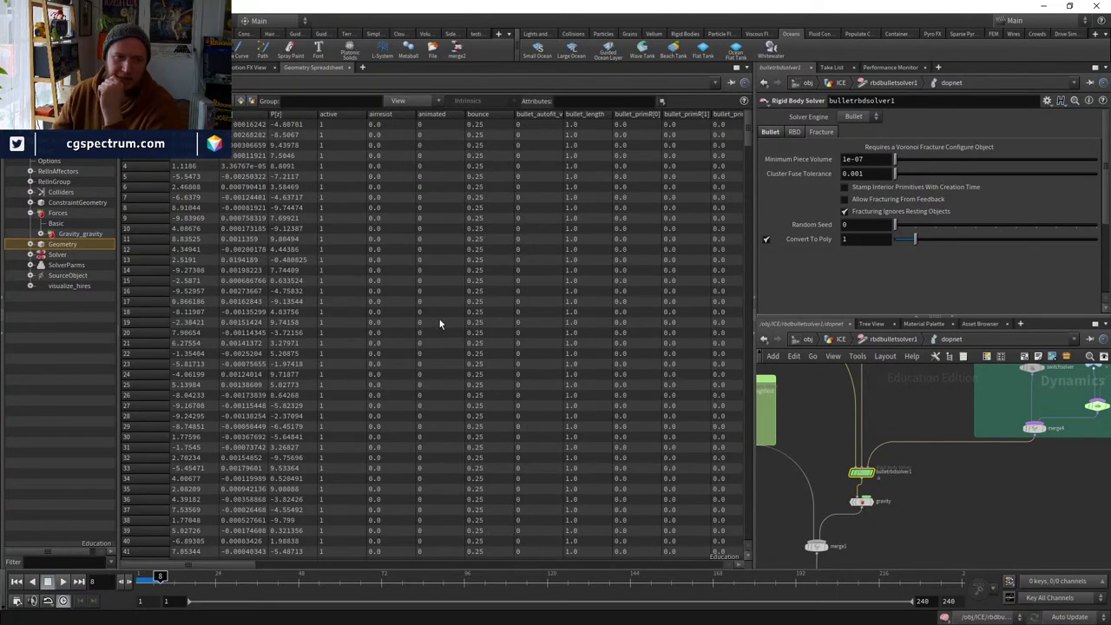
click(408, 101)
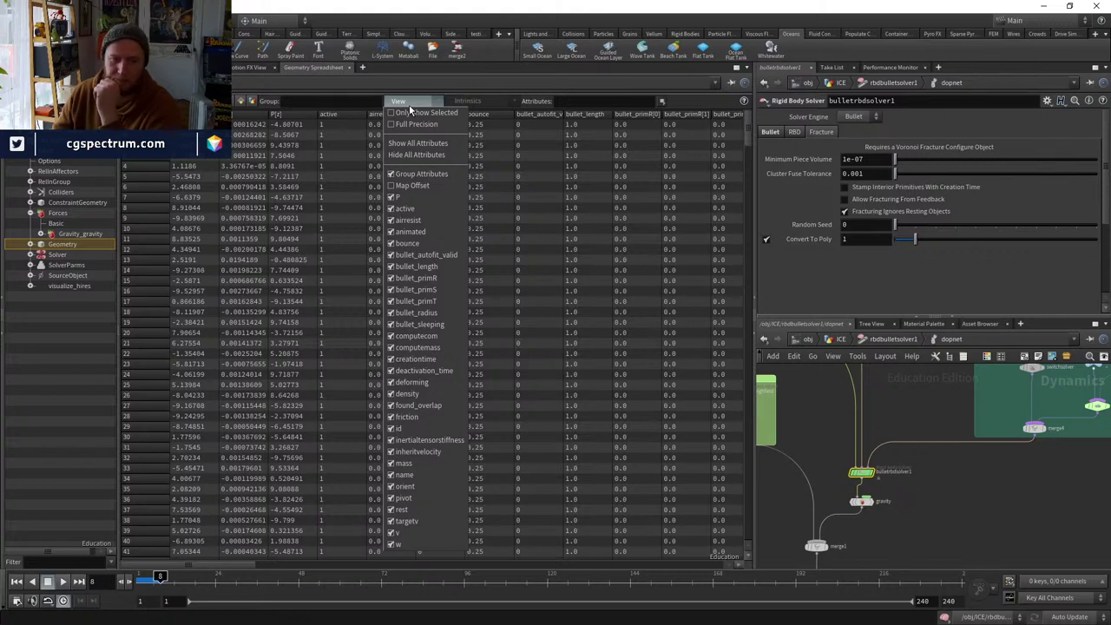
click(413, 103)
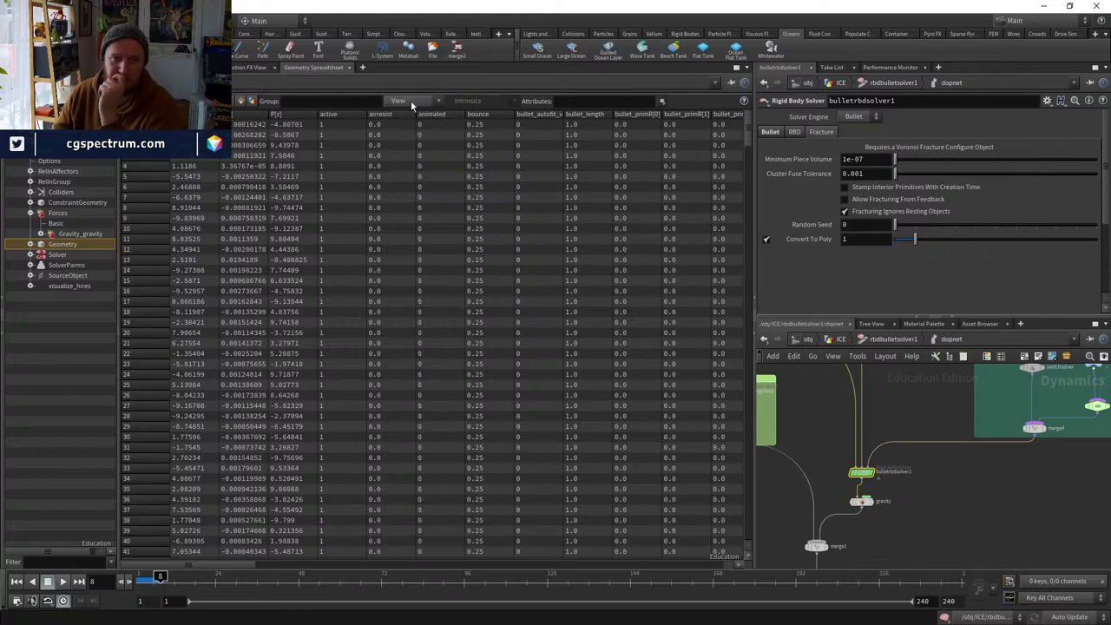
click(209, 67)
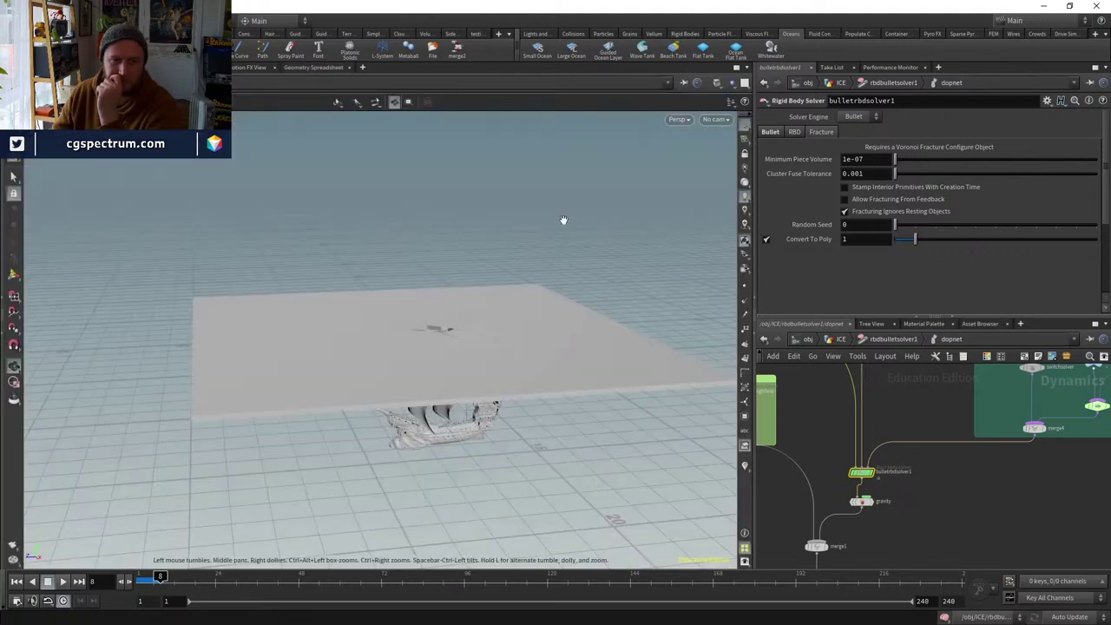
Return to /obj/ICE and rewind the timeline to frame 1
click(840, 340)
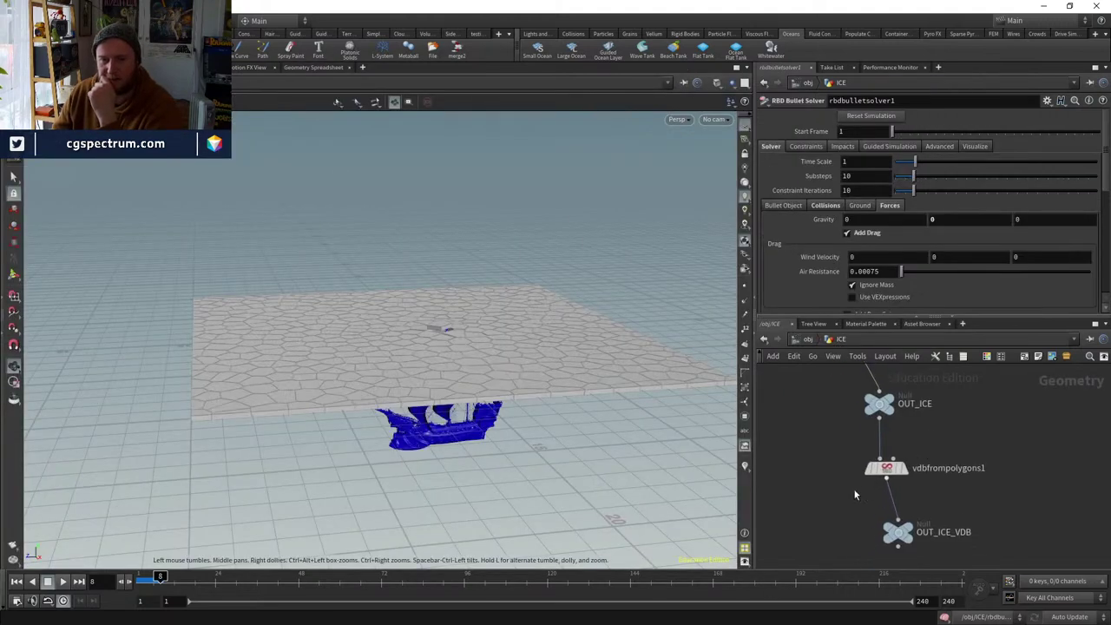
click(153, 575)
drag(152, 575, 142, 575)
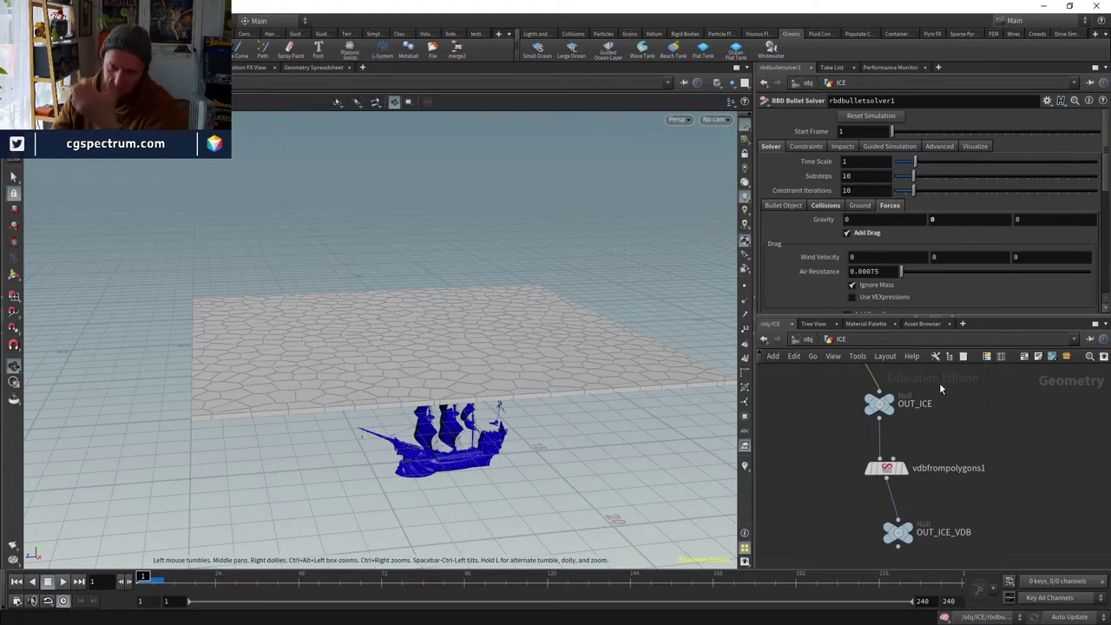
Set rbdbulletsolver1's Forces gravity Y value to -9.8
scroll(941, 519, down, 10)
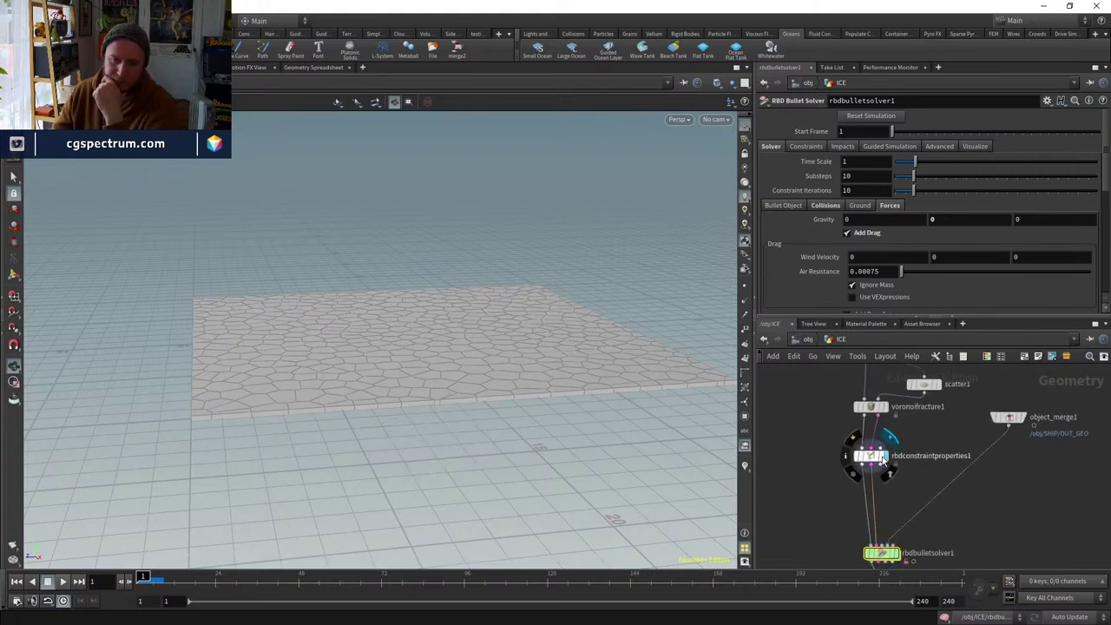
click(871, 456)
scroll(882, 461, down, 3)
click(846, 472)
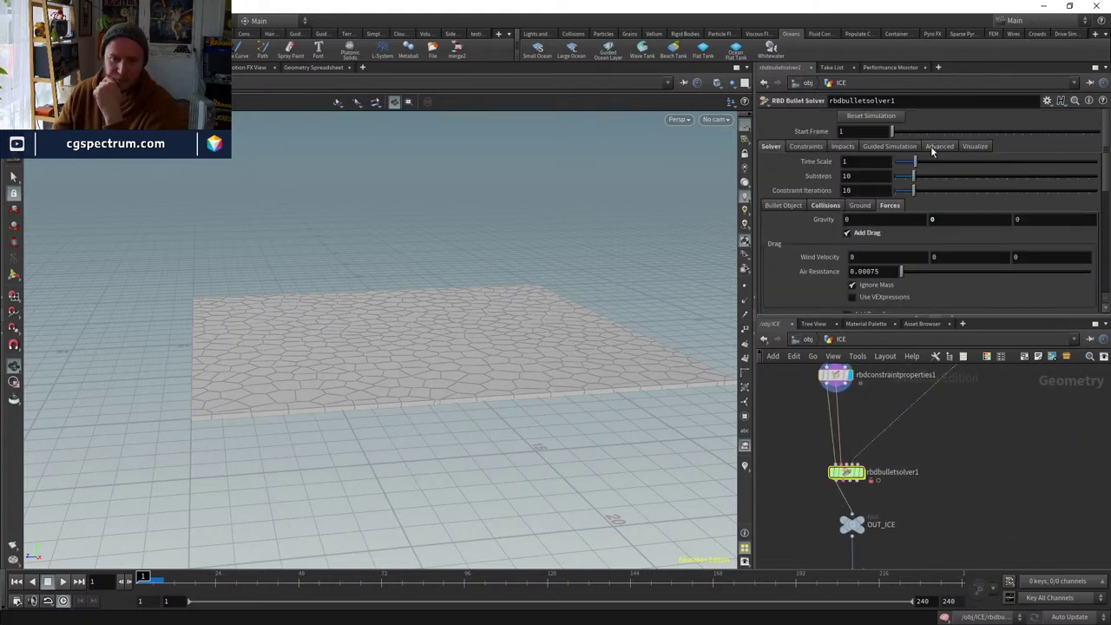
click(958, 222)
key(Return)
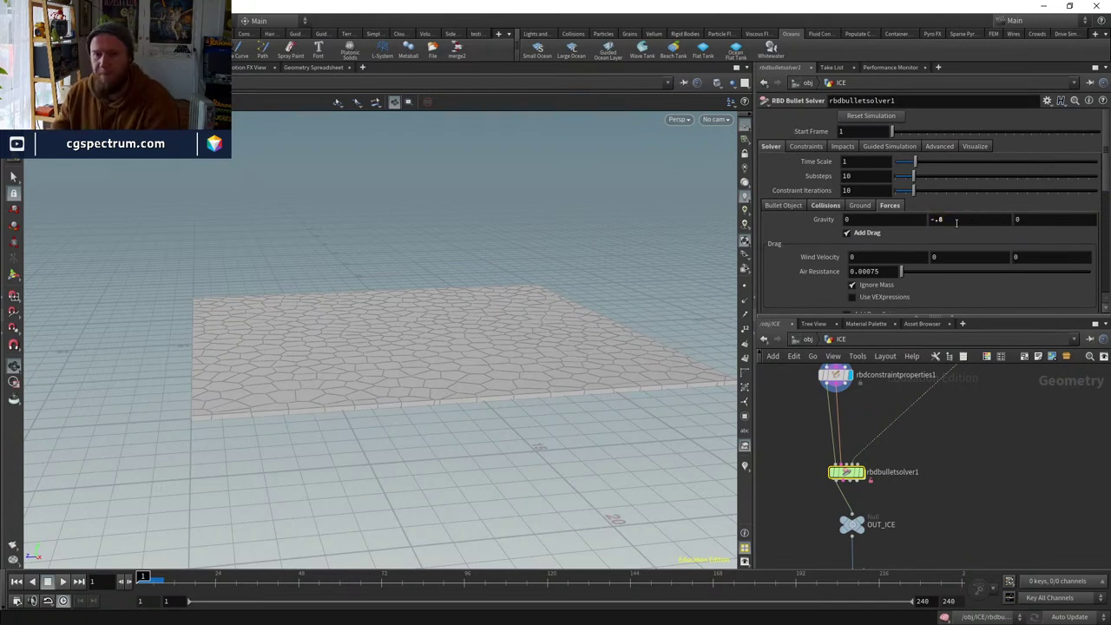
click(933, 222)
text(9)
key(Return)
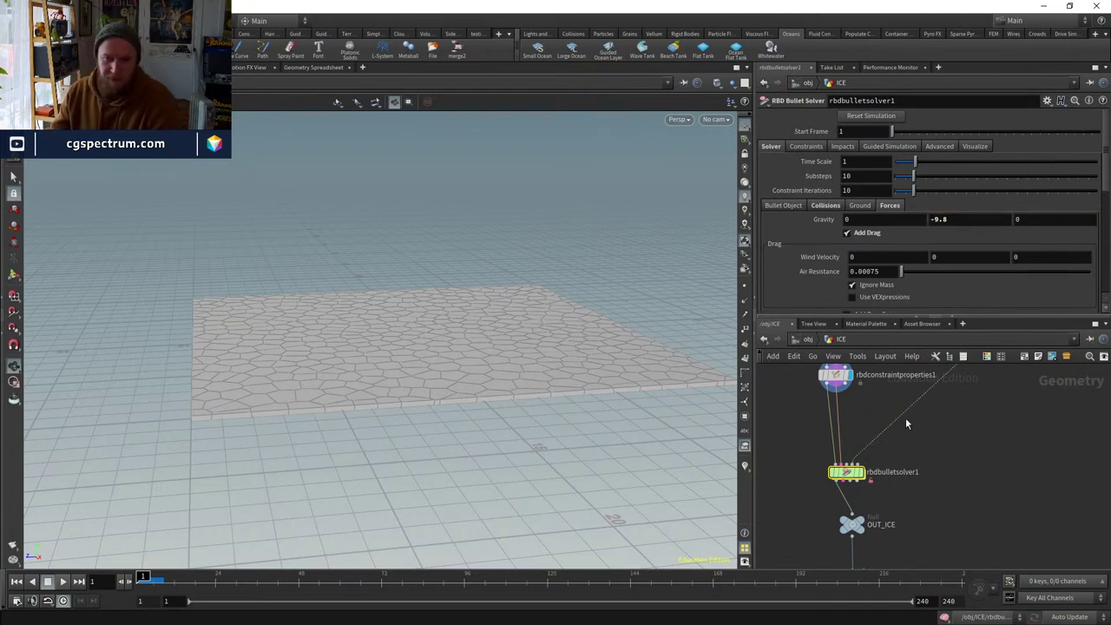
Restore rbdbulletsolver1 with Match Current Definition
scroll(830, 405, up, 2)
click(840, 417)
scroll(840, 417, up, 3)
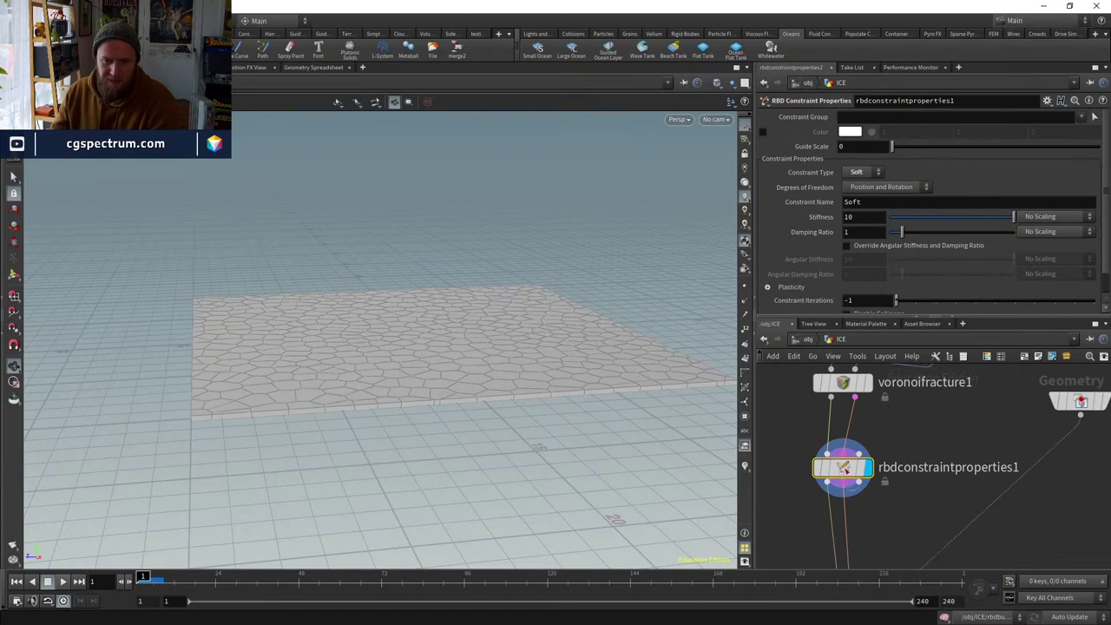
middle_drag(888, 515, 850, 418)
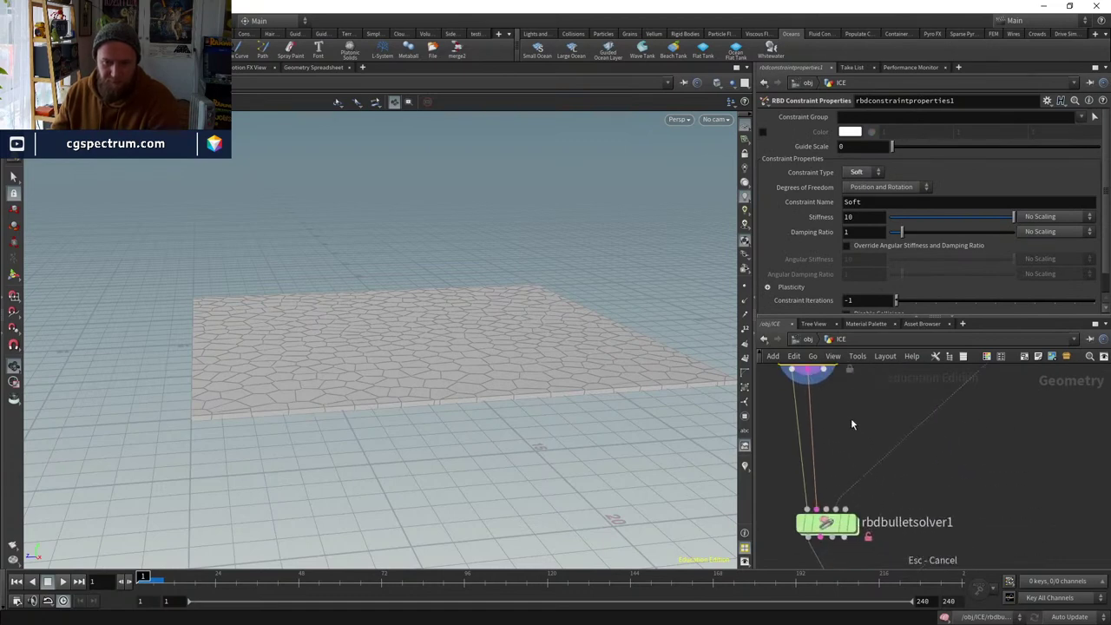
click(824, 523)
double_click(824, 523)
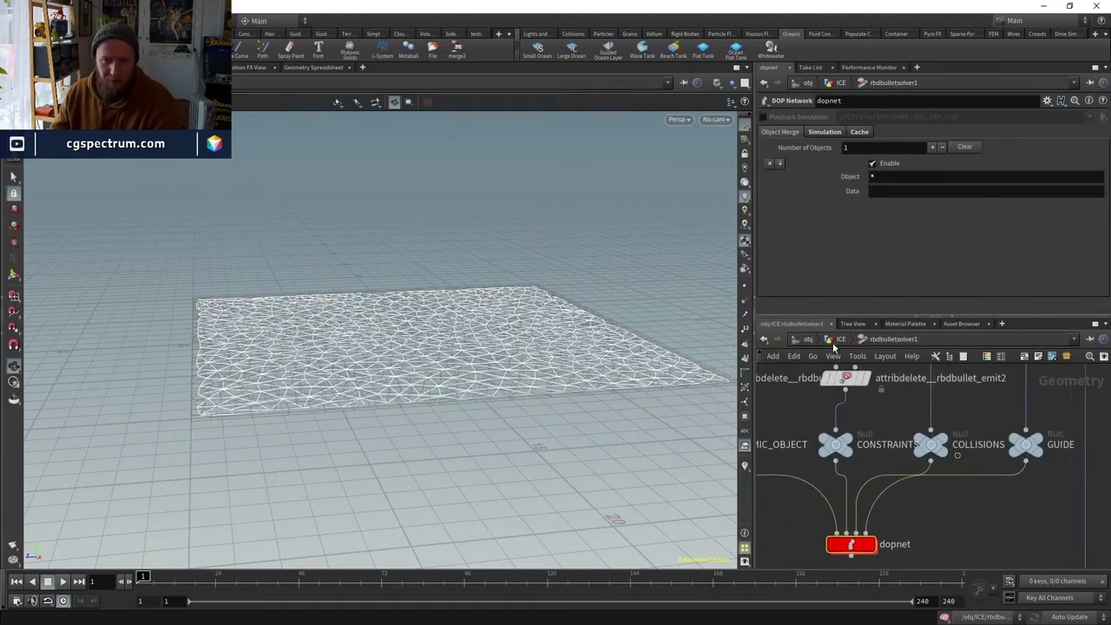
key(u)
right_click(831, 524)
click(887, 551)
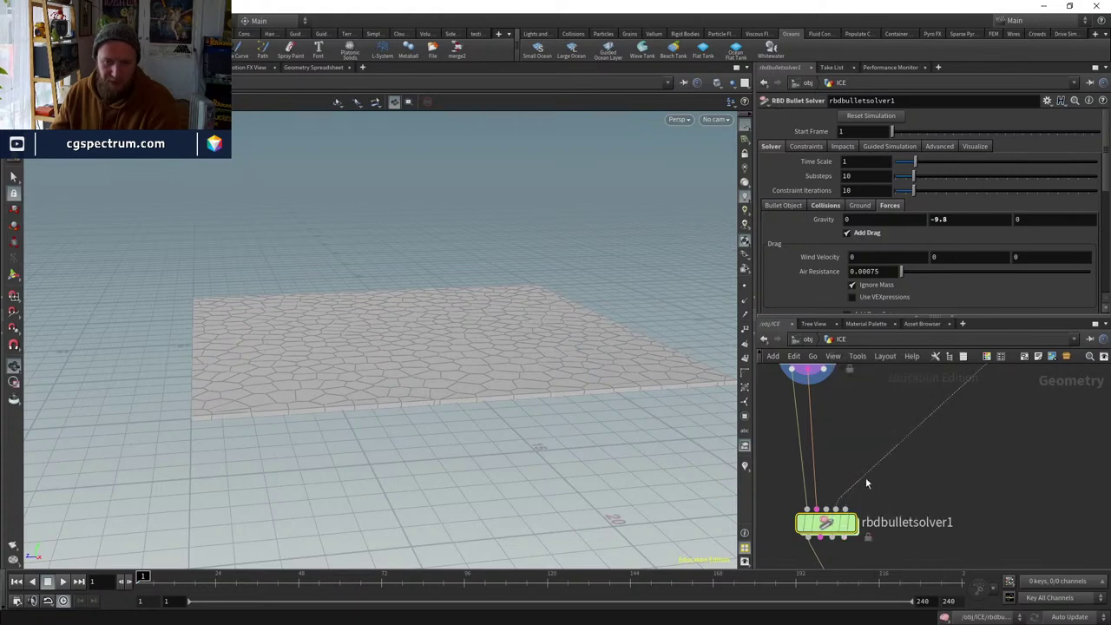
middle_drag(865, 477, 859, 547)
key(Tab)
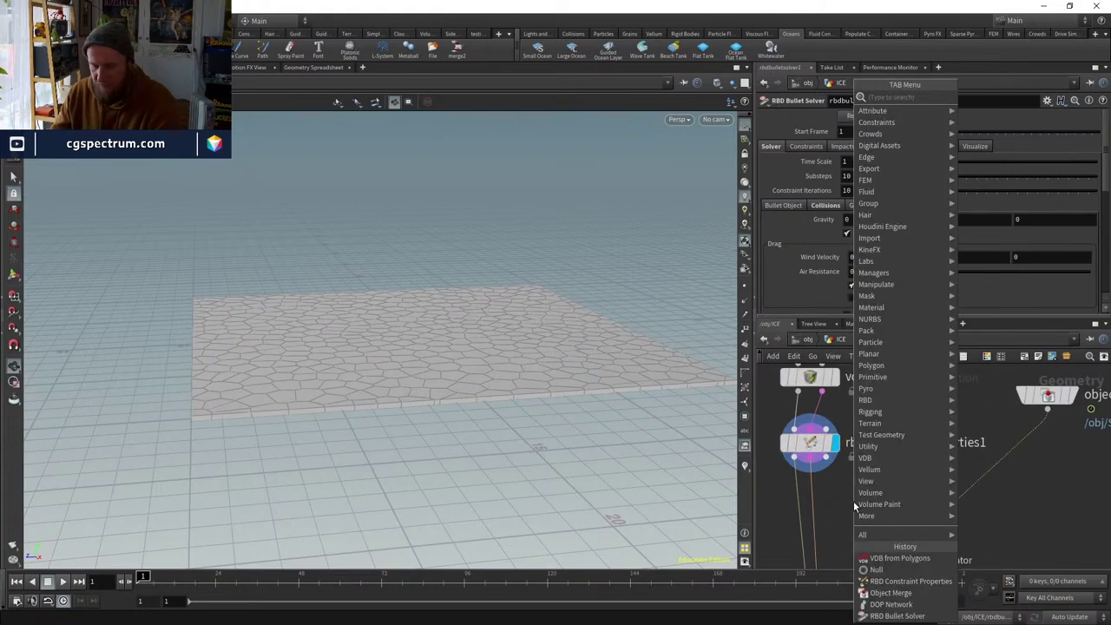
Insert assemble1 below rbdconstraintproperties1 with Create Packed Geometry enabled
key(Escape)
key(Tab)
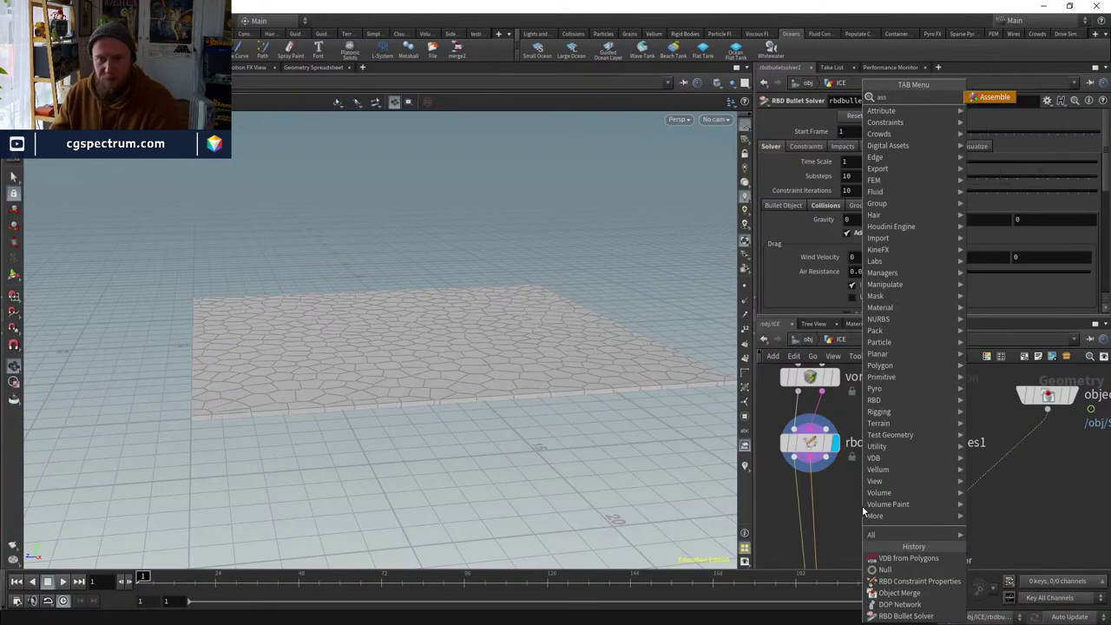
click(993, 94)
click(834, 507)
drag(835, 507, 781, 505)
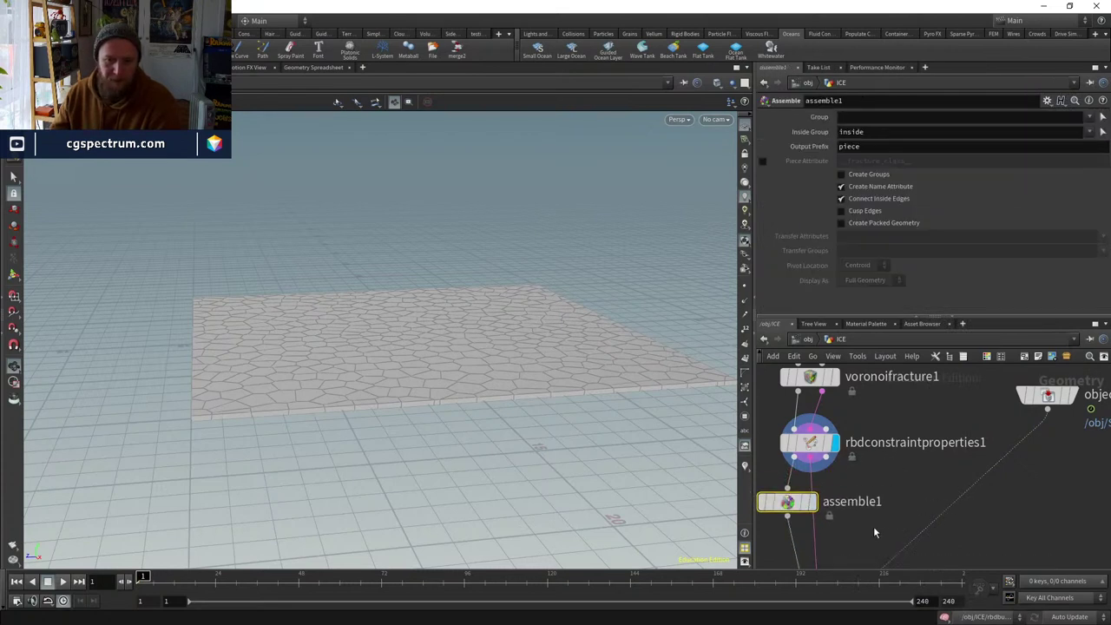
click(859, 222)
middle_drag(833, 521, 839, 425)
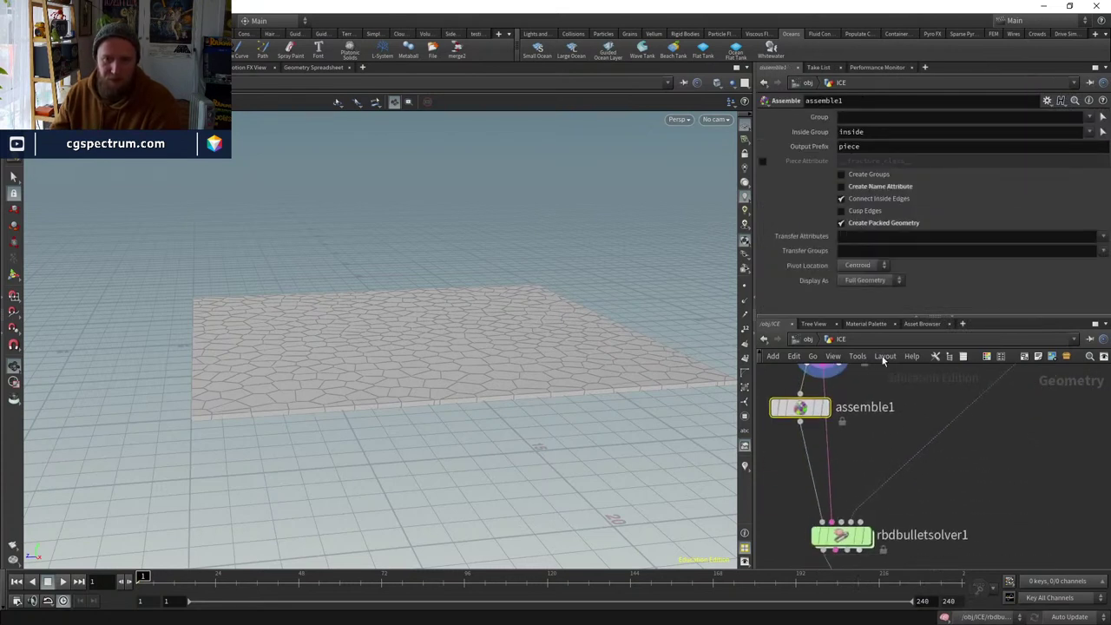
drag(793, 402, 778, 396)
middle_drag(779, 397, 798, 429)
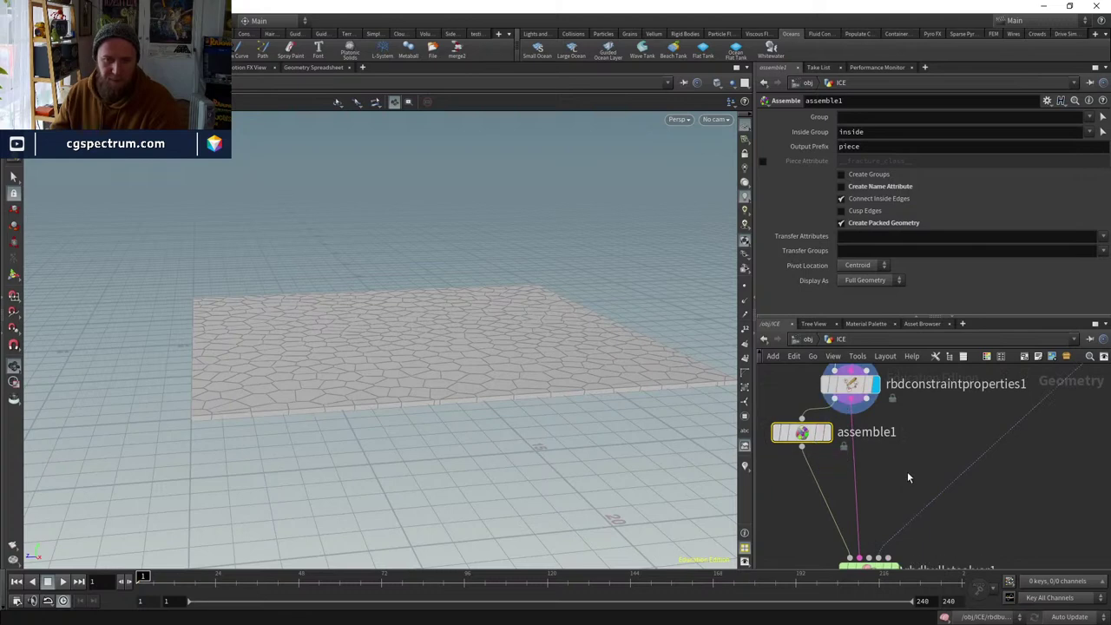
key(Tab)
click(907, 471)
Insert group1 below assemble1 as a Points group, no base group, keeping bounding regions
click(907, 472)
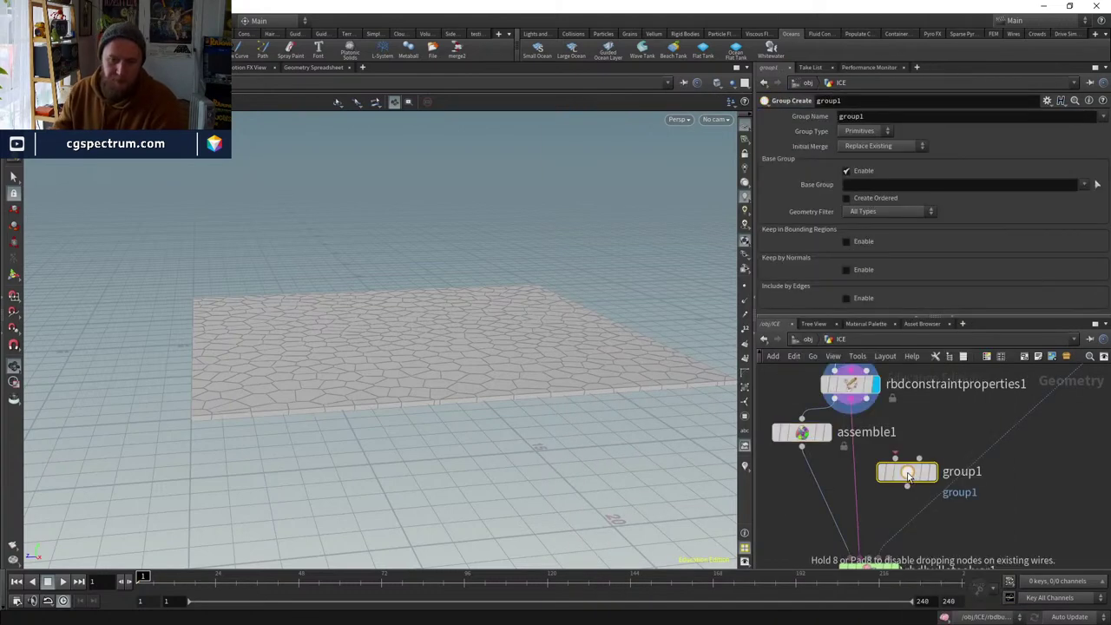
drag(906, 471, 816, 492)
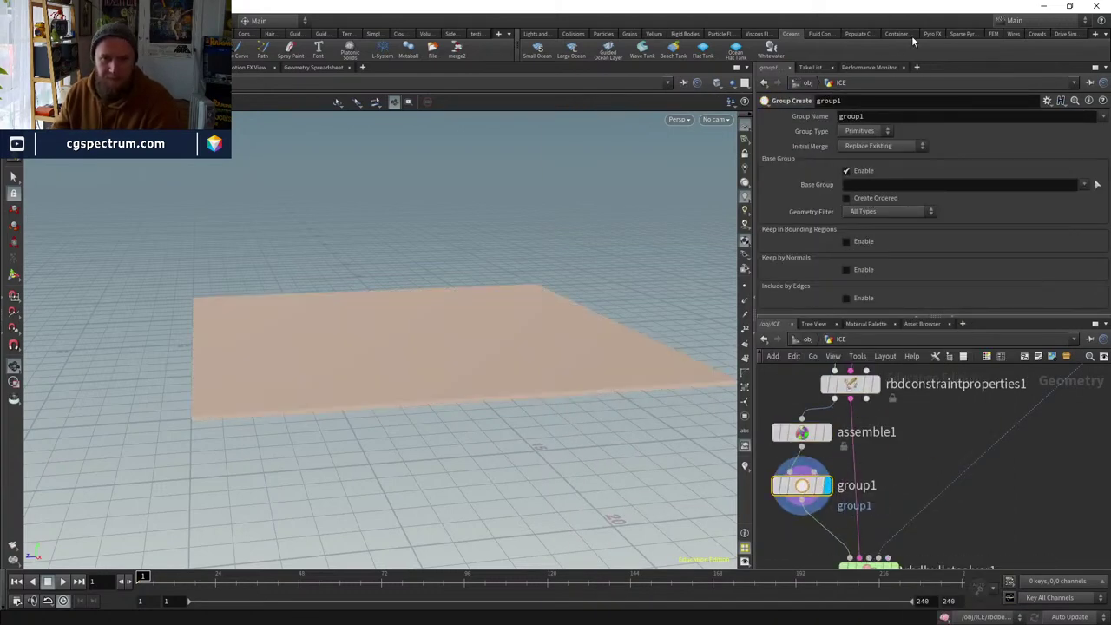
click(847, 171)
click(863, 130)
click(860, 146)
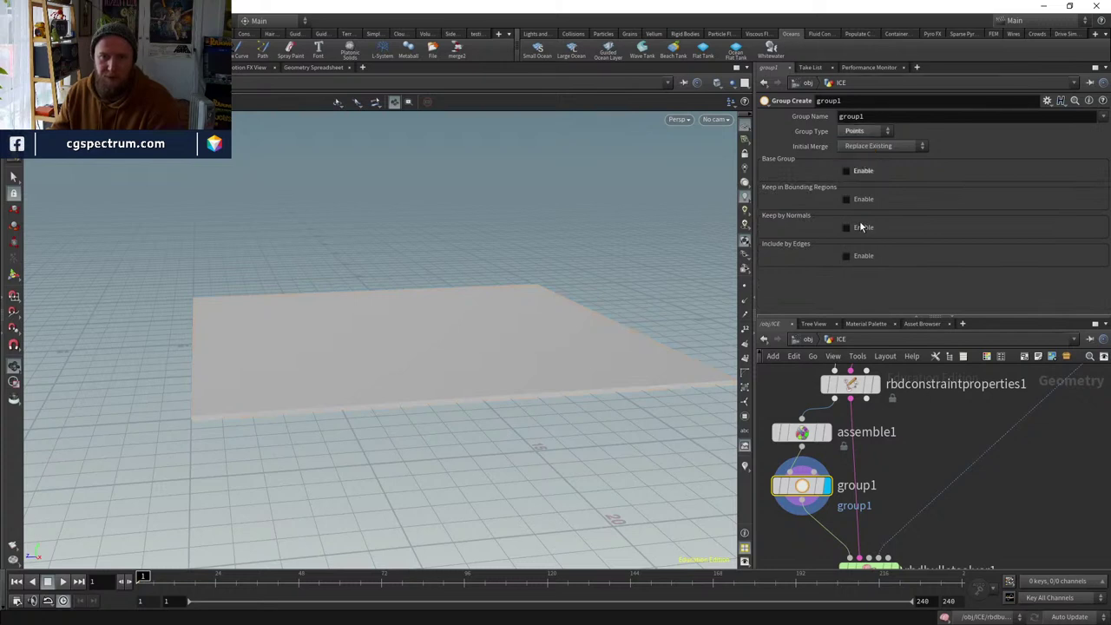
click(855, 203)
Resize the bounding box handle so it spans the ice sheet
key(Return)
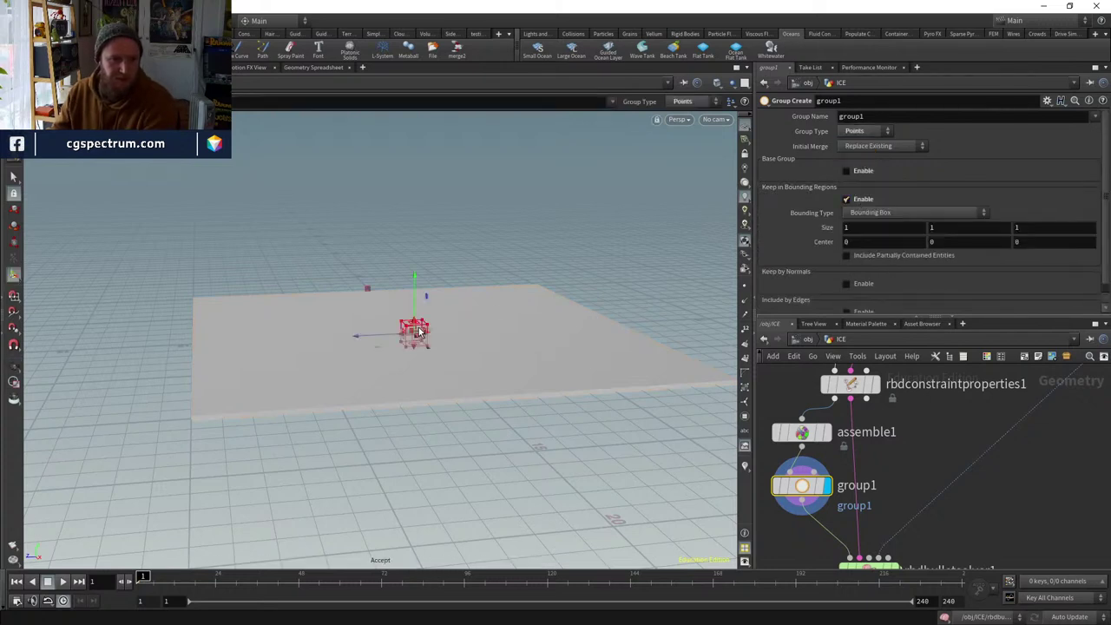
drag(415, 324, 408, 257)
drag(398, 321, 468, 368)
key(ctrl+z)
middle_drag(784, 543, 821, 508)
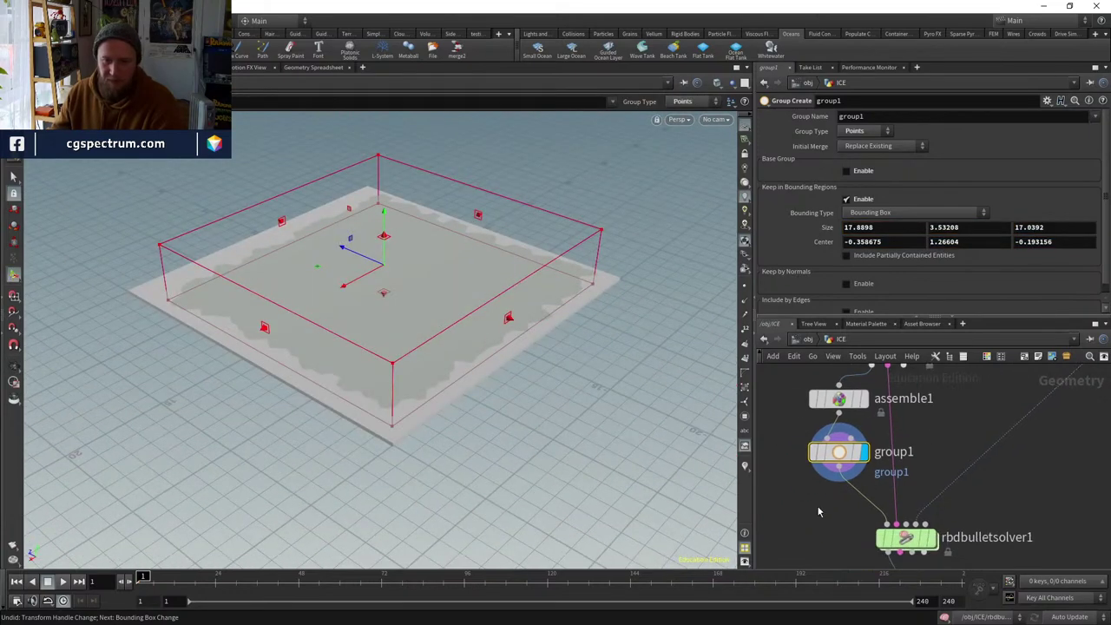
key(Tab)
Add an Attribute Wrangle after group1 and name group1's group 'active'
text(ina)
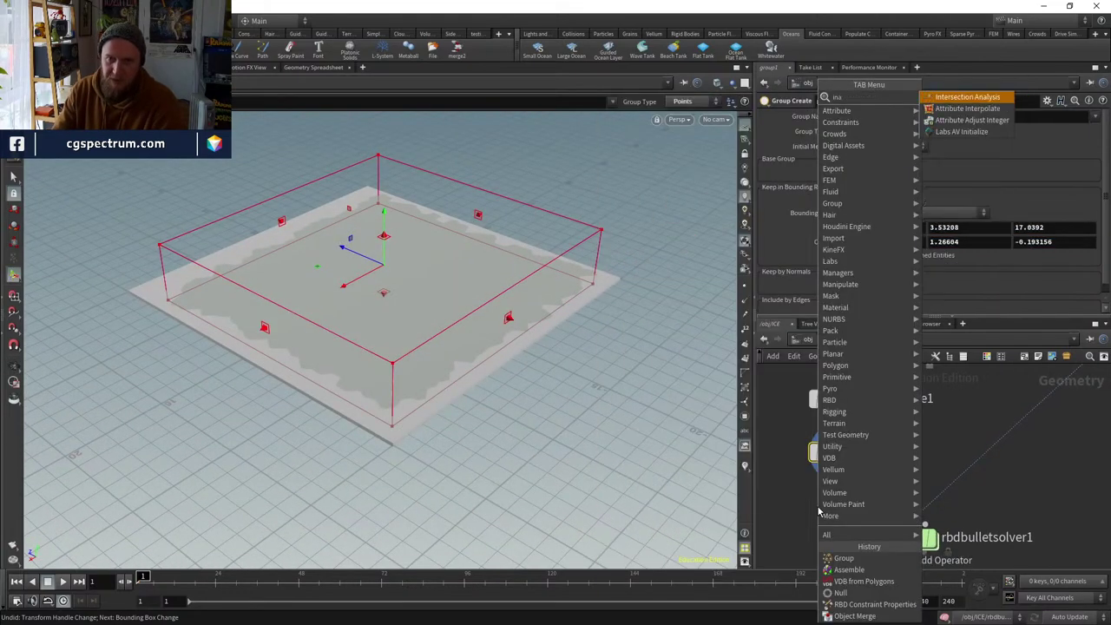
key(BackSpace)
key(BackSpace)
key(BackSpace)
text(attribw)
key(Return)
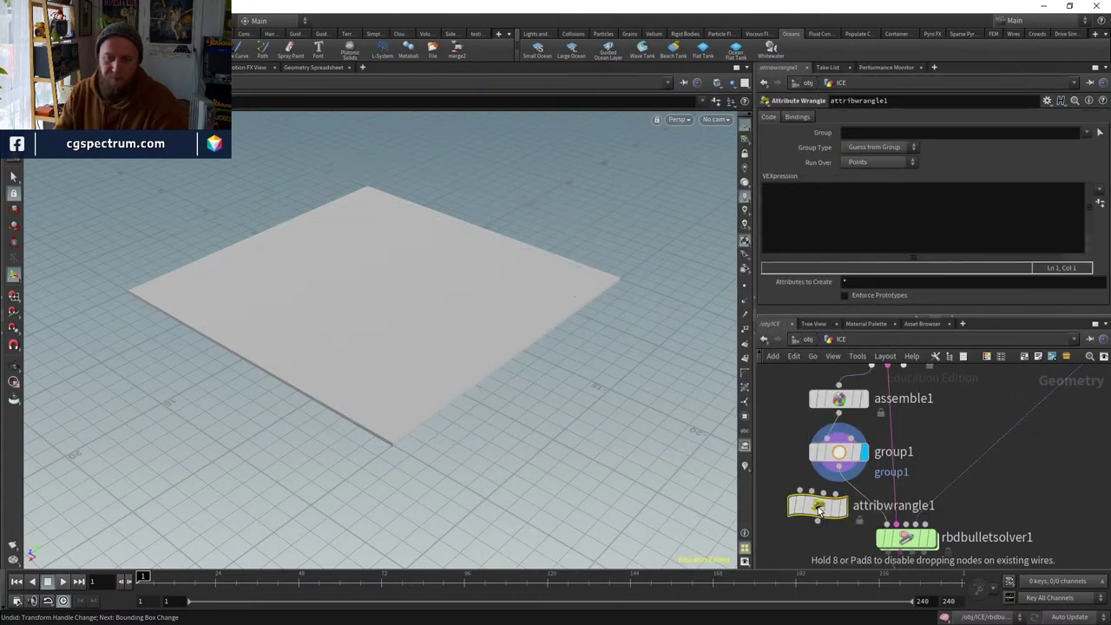
click(816, 508)
click(838, 451)
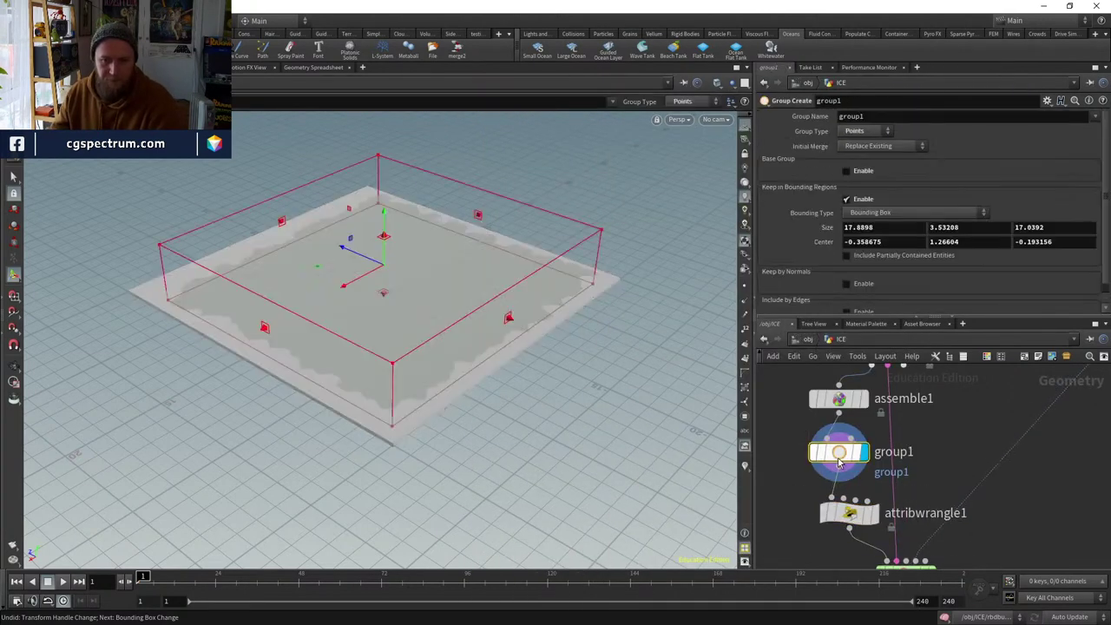
double_click(884, 116)
text(active)
key(Return)
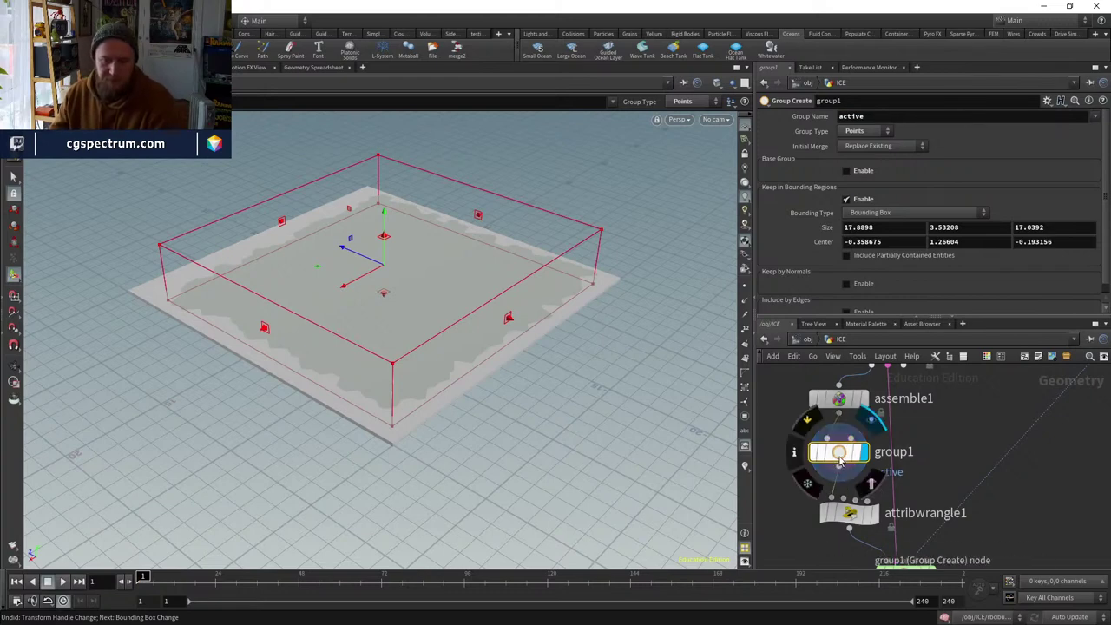
Place the wrangle below group1 and give it the code i@active=0
drag(838, 451, 828, 436)
drag(839, 506, 820, 467)
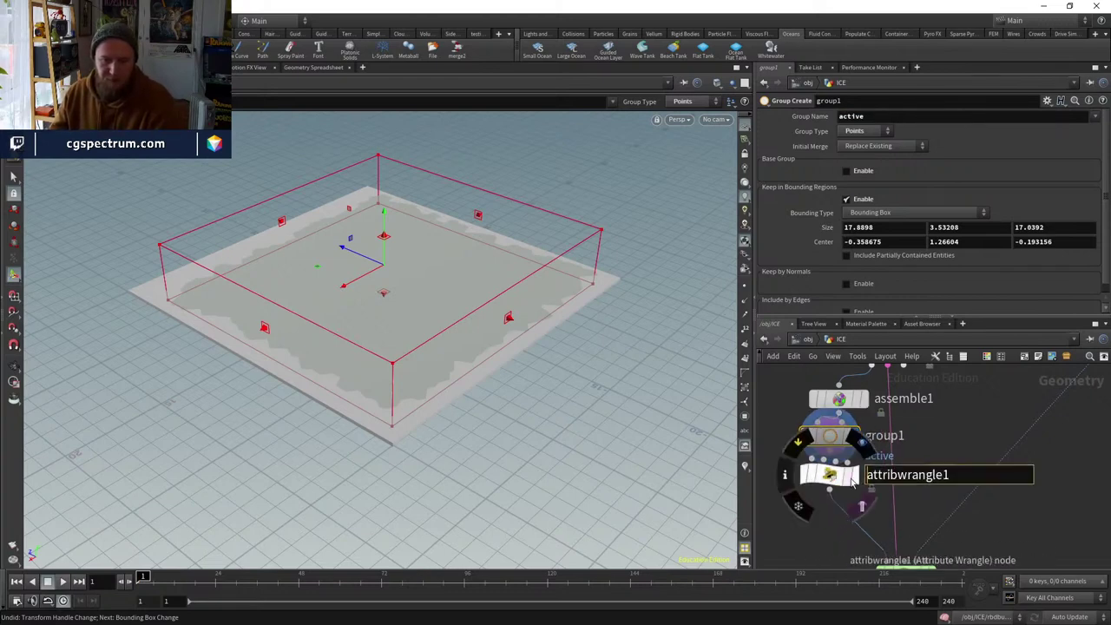
click(853, 456)
click(835, 201)
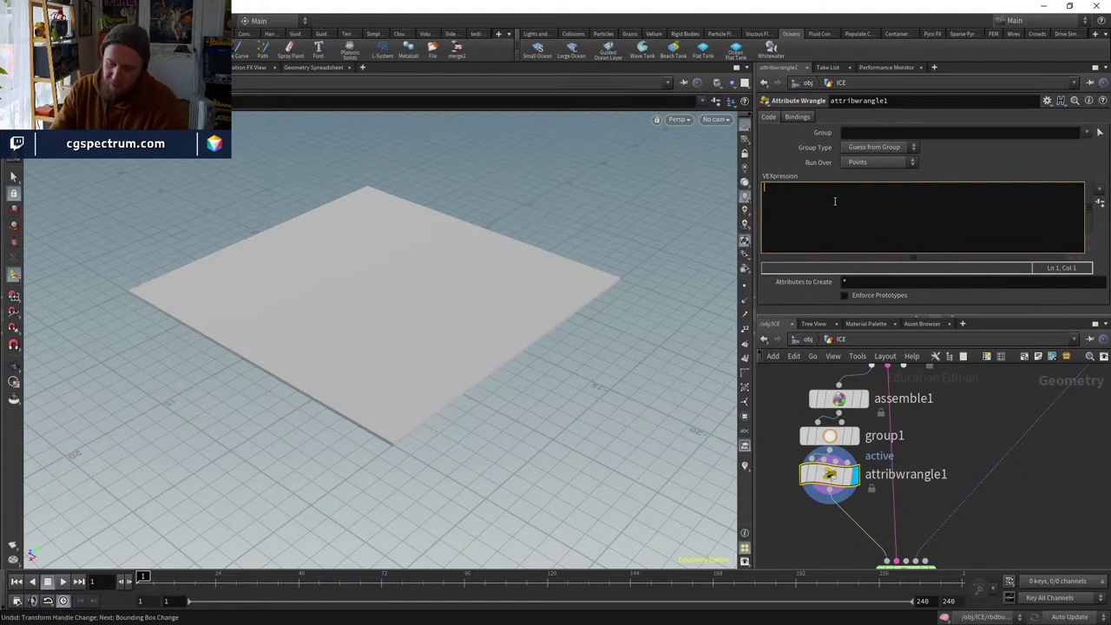
text(i@active=0;)
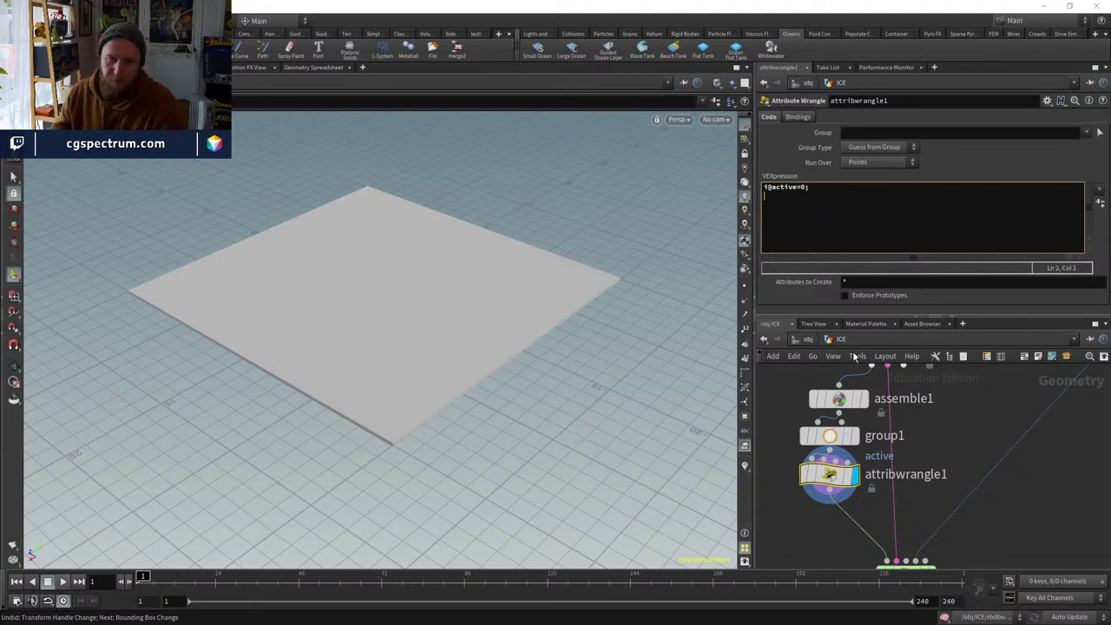
Duplicate the wrangle, restrict it to the active group, and set i@active=1
key(ctrl+c)
key(ctrl+v)
mouse_move(820, 522)
mouse_down()
mouse_move(846, 538)
mouse_move(837, 520)
mouse_up()
click(1085, 132)
click(1093, 142)
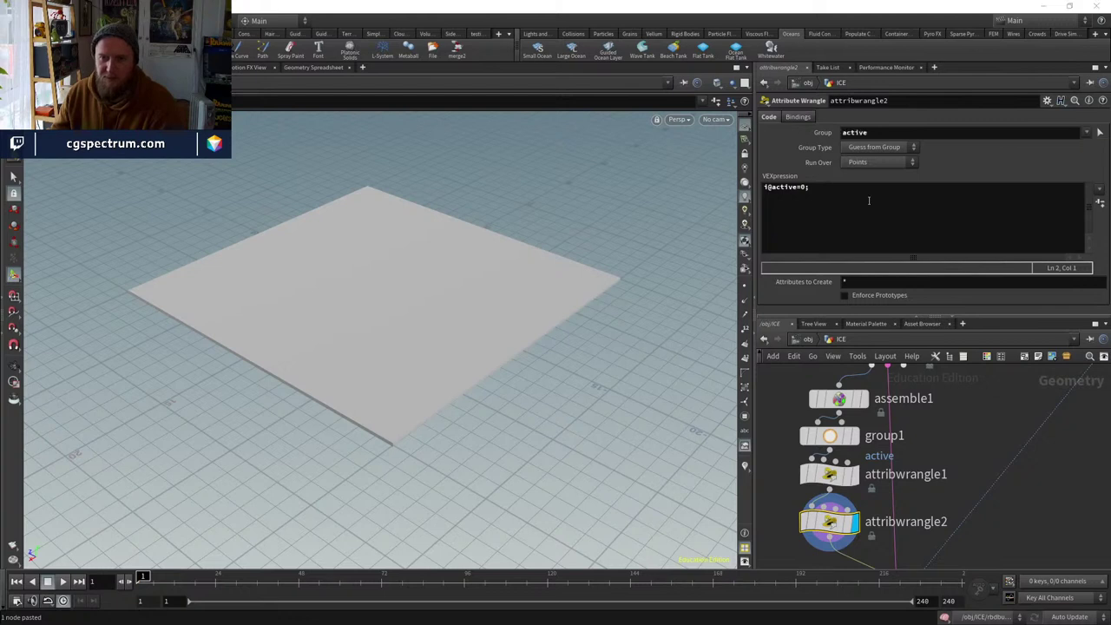
click(807, 187)
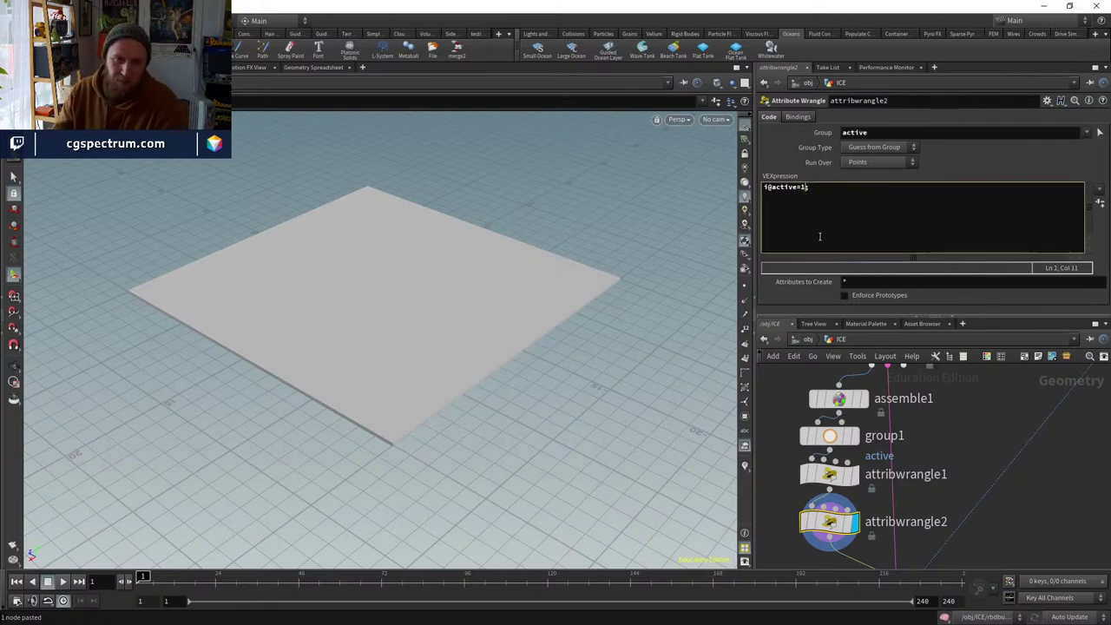
Check the results of the bounding-box group and both wrangles
middle_drag(942, 449, 896, 363)
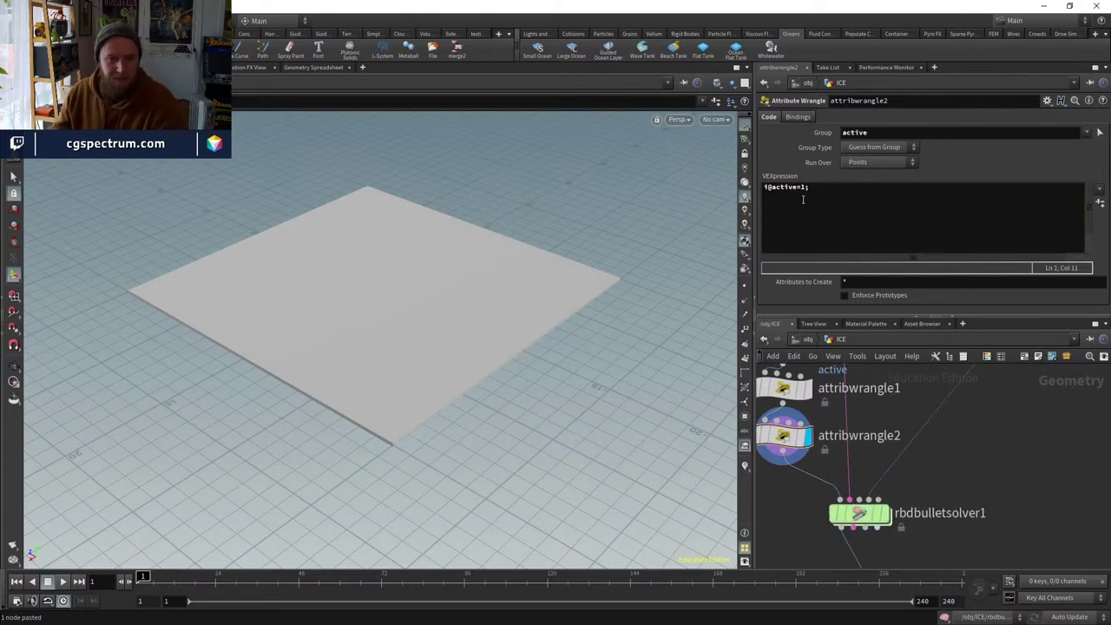
middle_drag(814, 355, 830, 460)
click(801, 453)
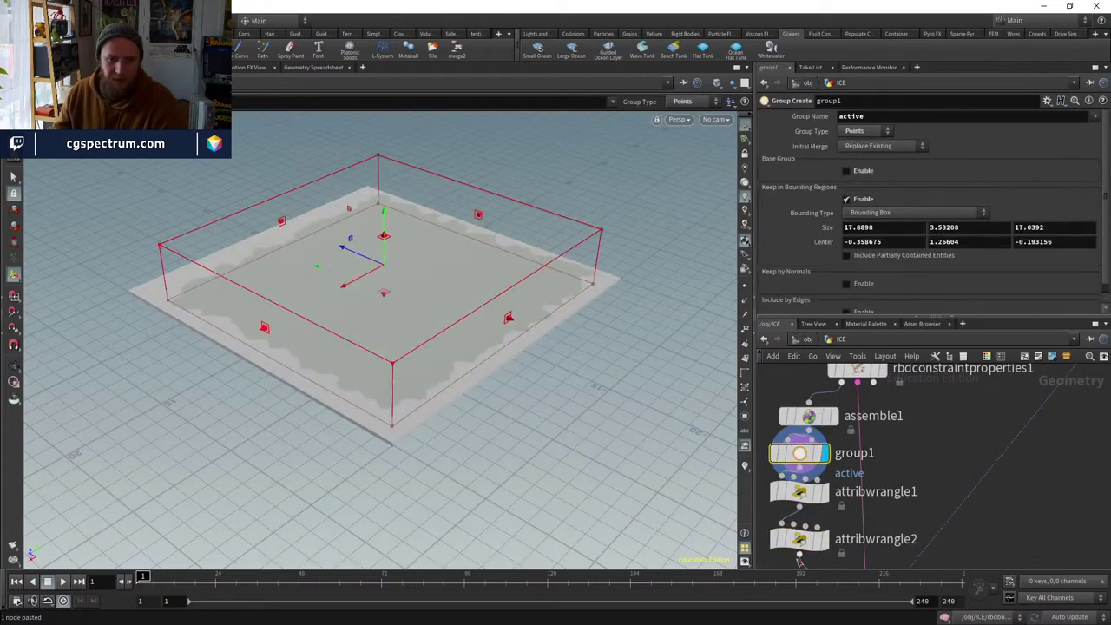
click(794, 491)
middle_drag(840, 495, 815, 393)
click(794, 447)
Rename the wrangles active_0 and active_group_1
click(838, 408)
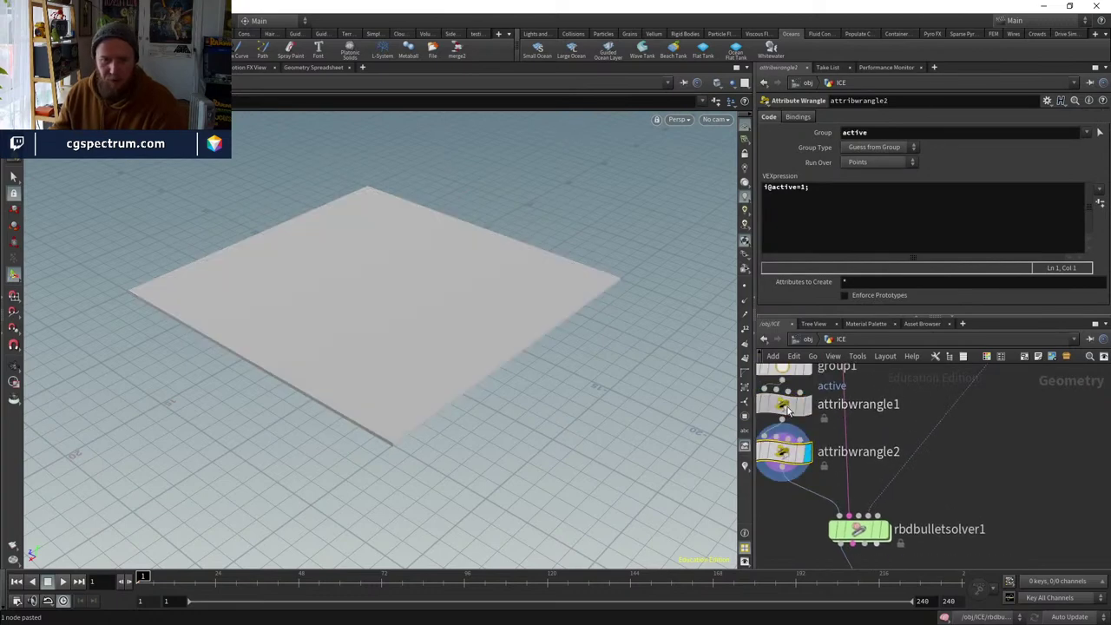
double_click(865, 405)
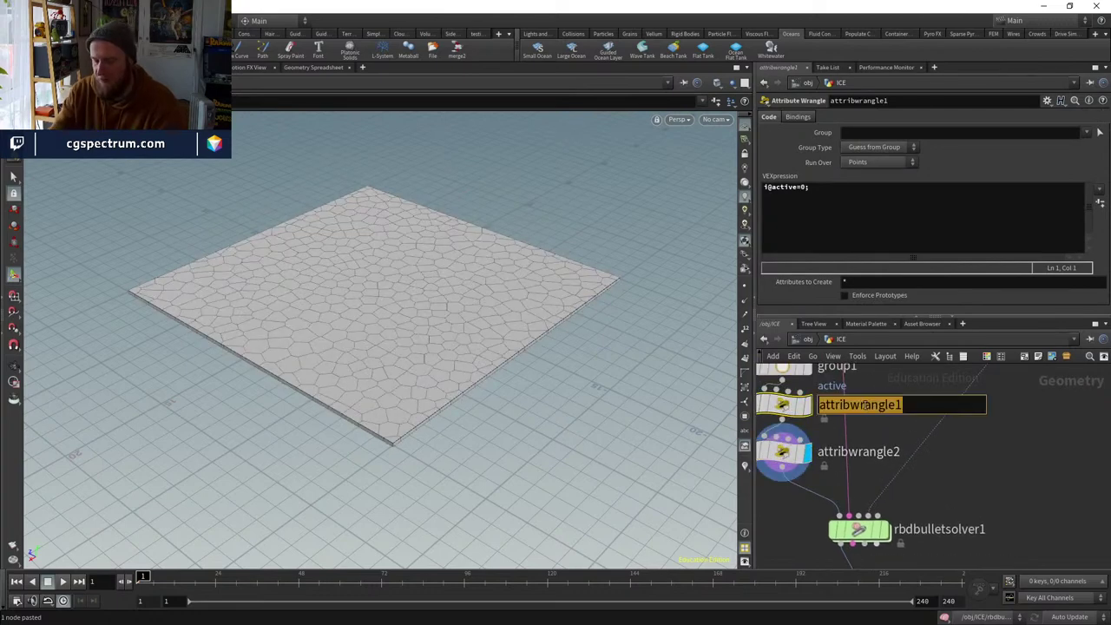
text(active_)
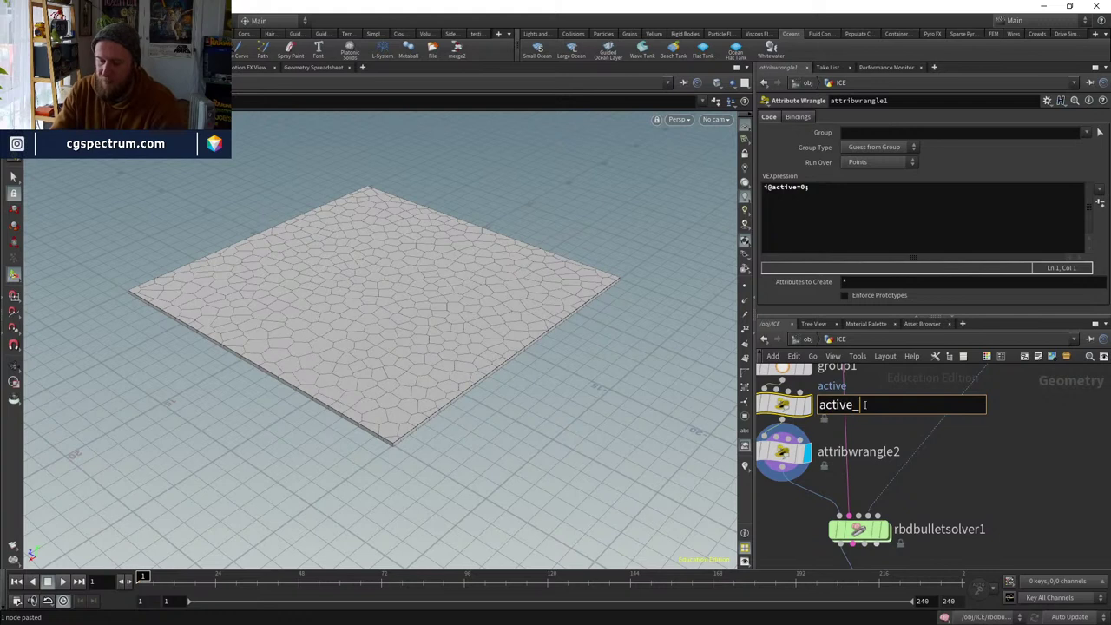
text(0)
key(Return)
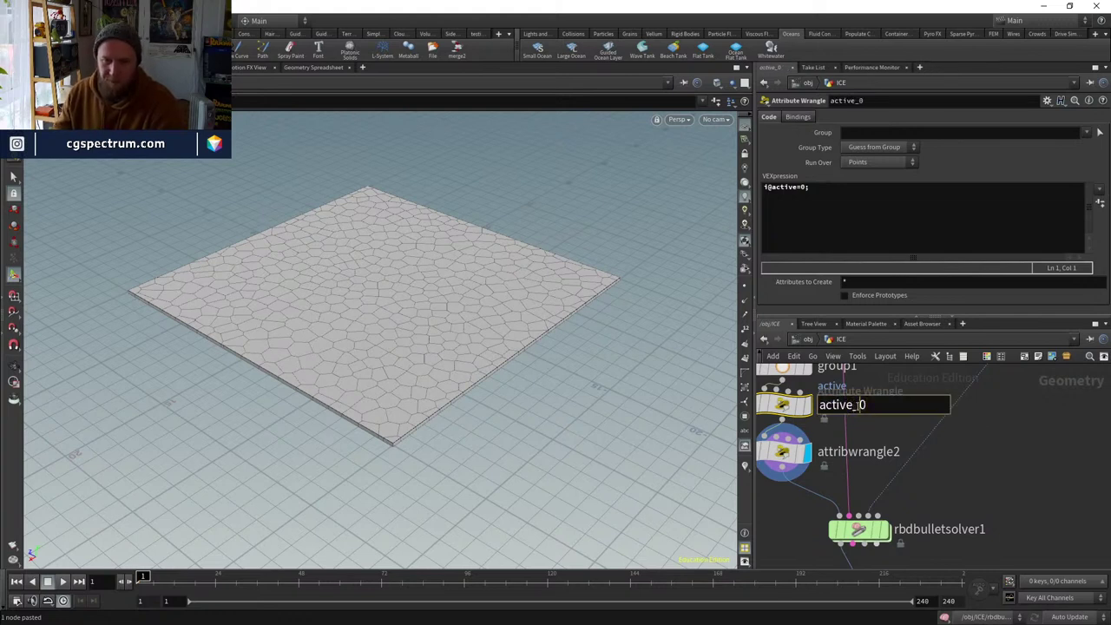
double_click(885, 450)
text(ac)
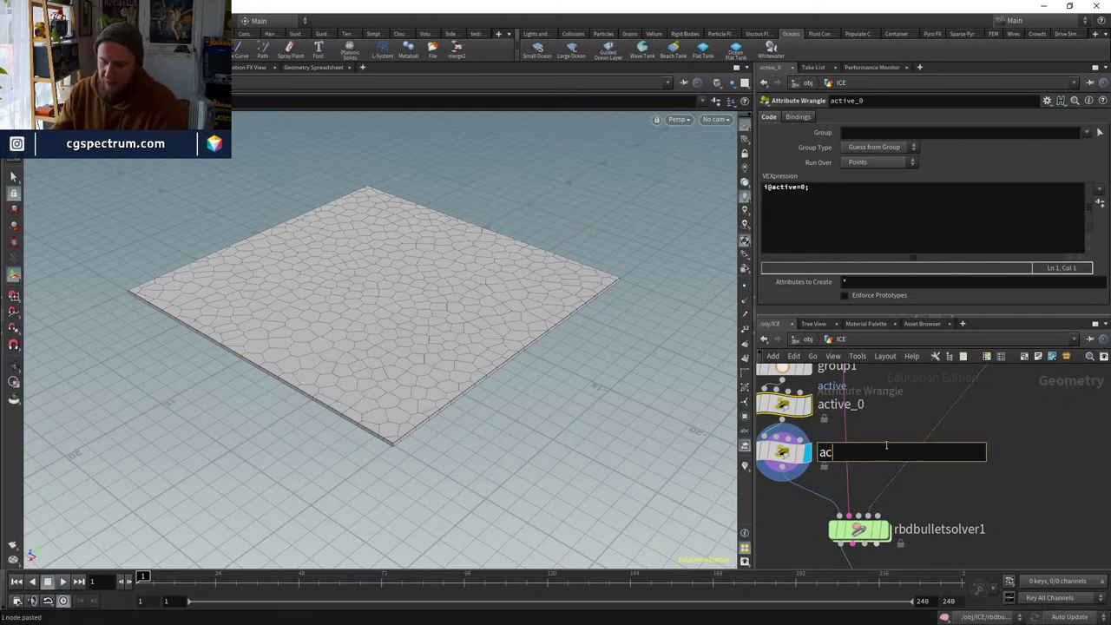
text(tive_group)
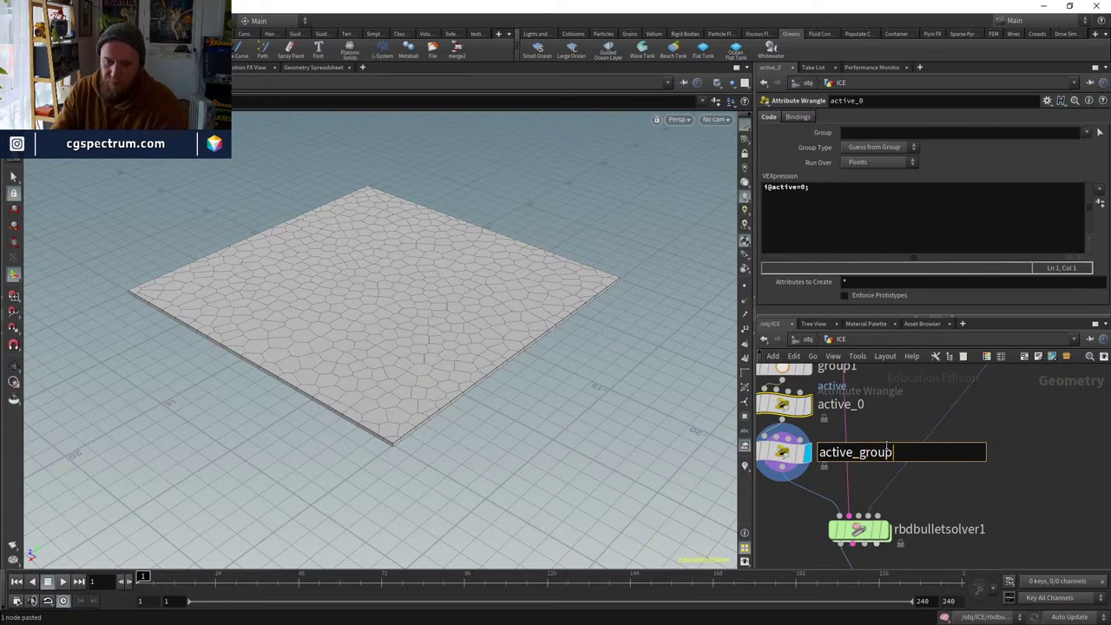
text(_1)
key(Return)
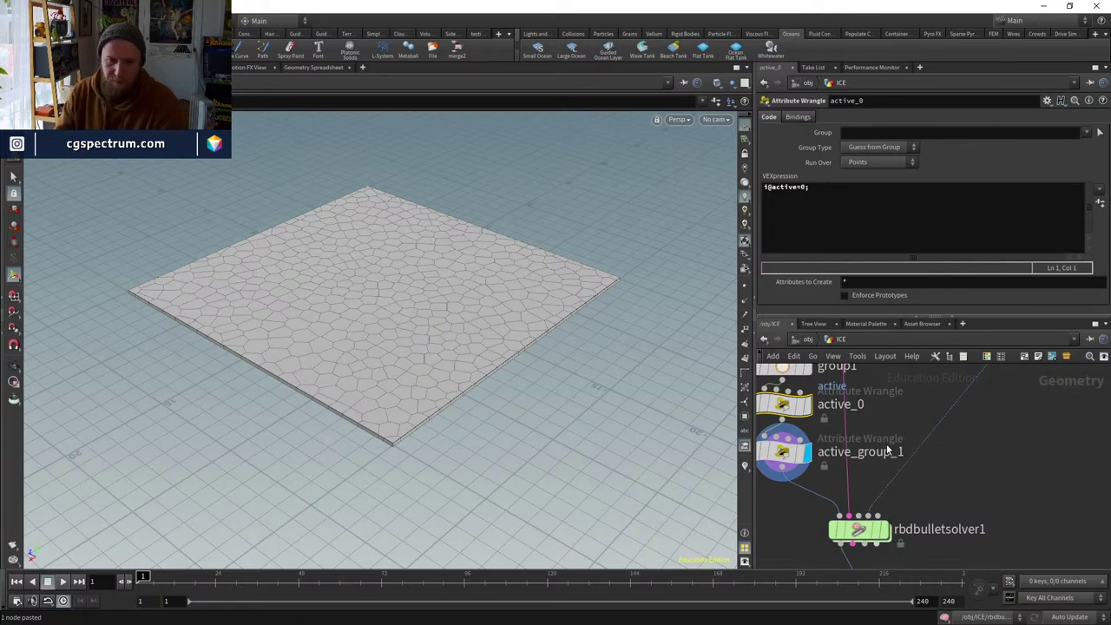
scroll(887, 460, down, 2)
click(876, 461)
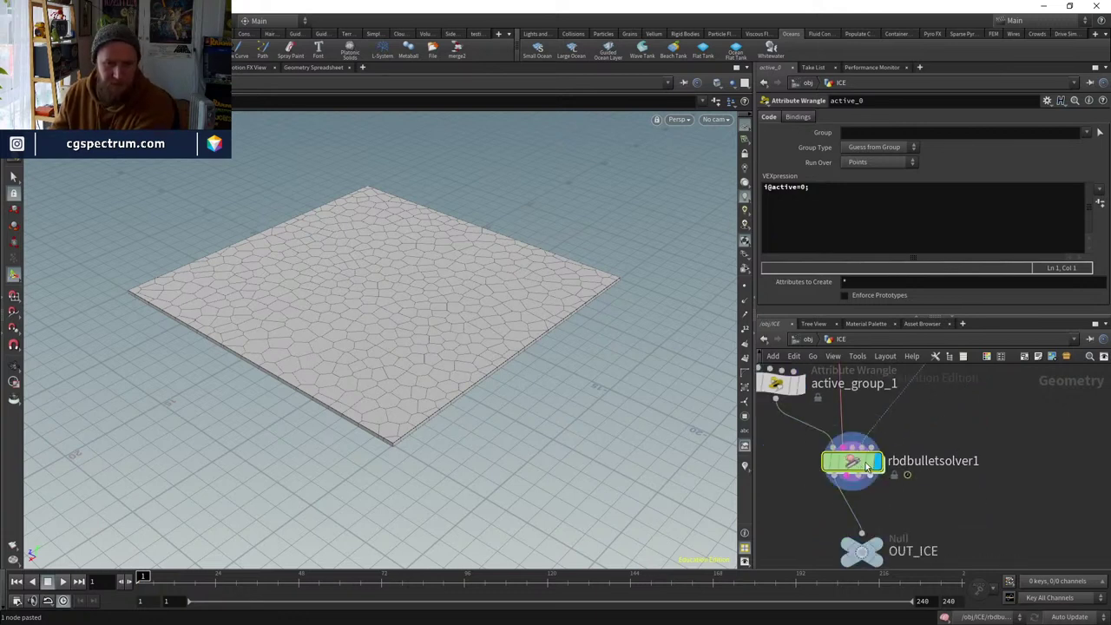
Show the solver's per-object attribute overrides and scrub through the first frames of the breakup
click(786, 206)
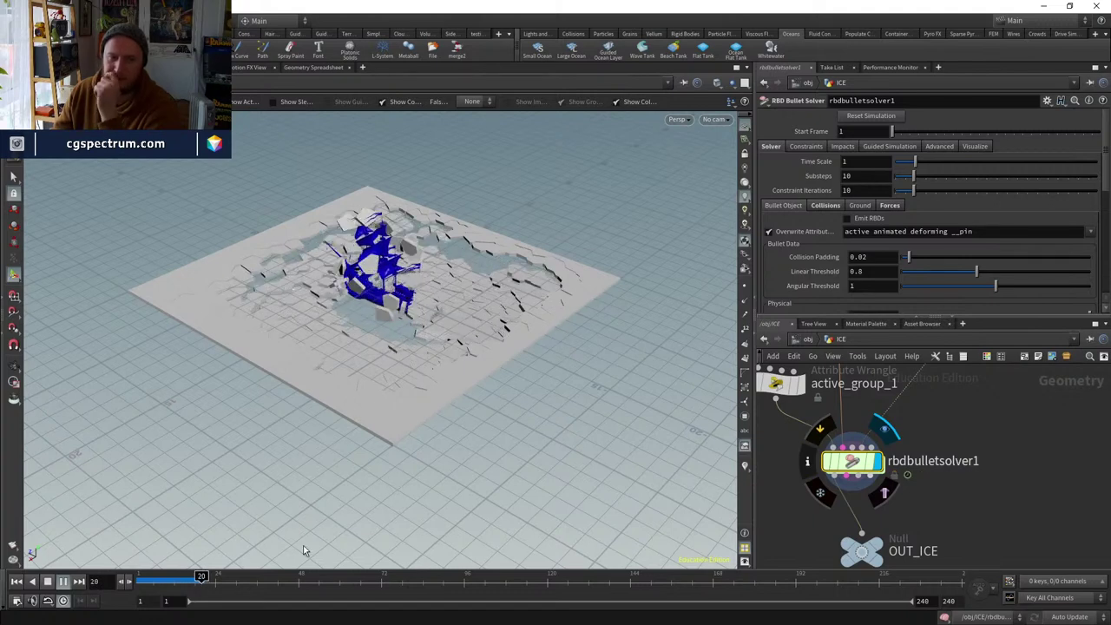
mouse_move(141, 583)
mouse_down()
mouse_move(209, 573)
mouse_move(176, 558)
mouse_move(143, 577)
mouse_up()
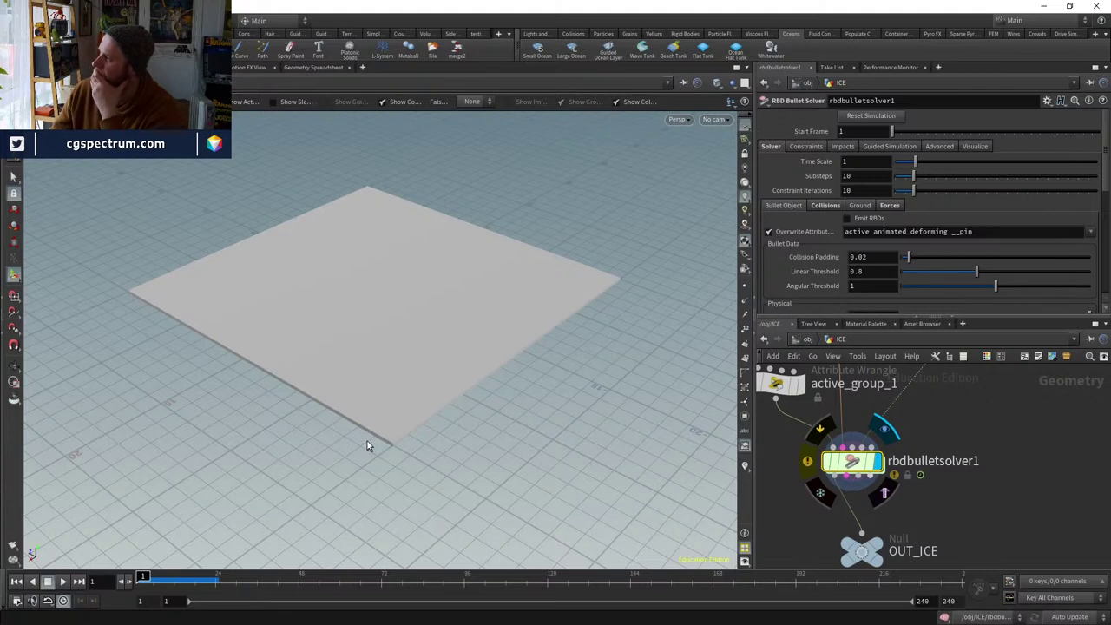
middle_drag(854, 469, 849, 507)
Dive into the solver's forces network and inspect popwrangle1's code
double_click(847, 502)
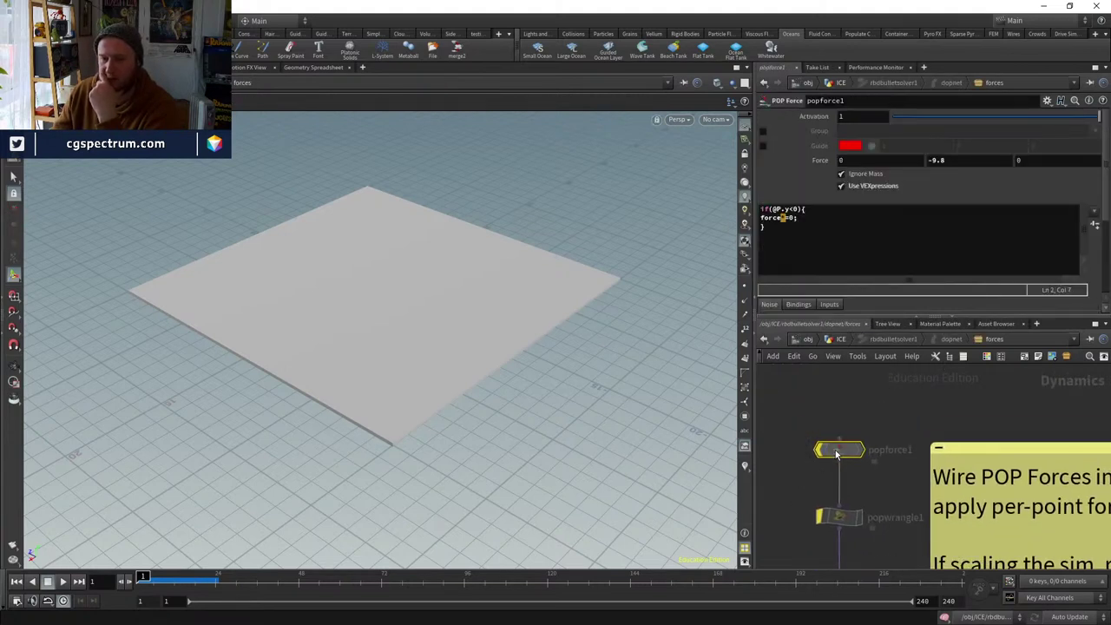
click(817, 519)
key(ctrl+a)
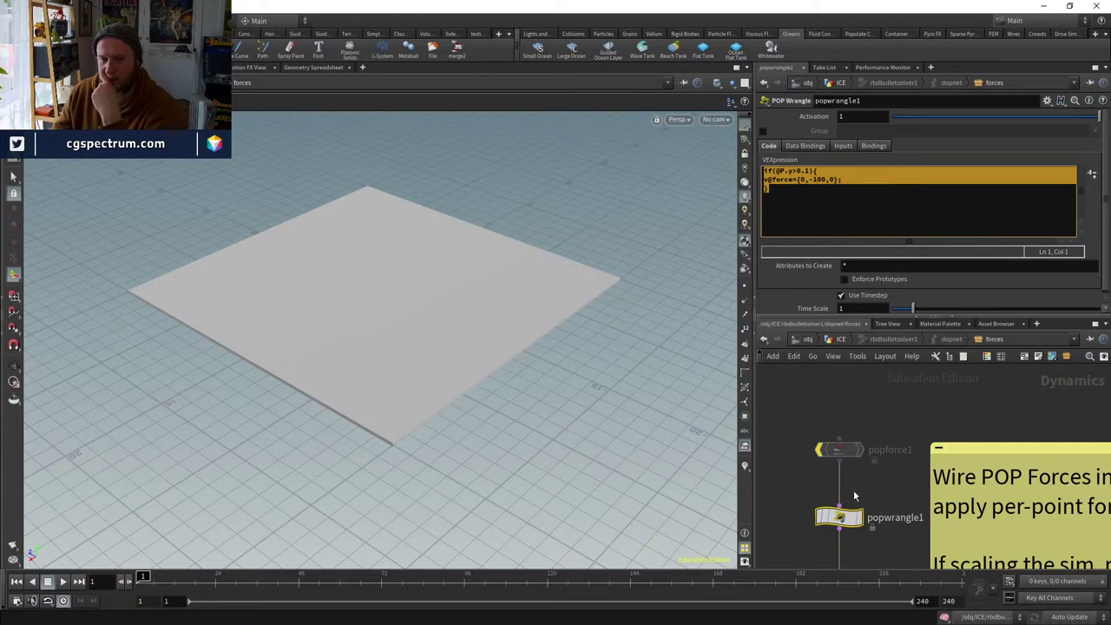
In popforce1's snippet, replace the height condition with length(v@v) and set the force y to -9
click(838, 449)
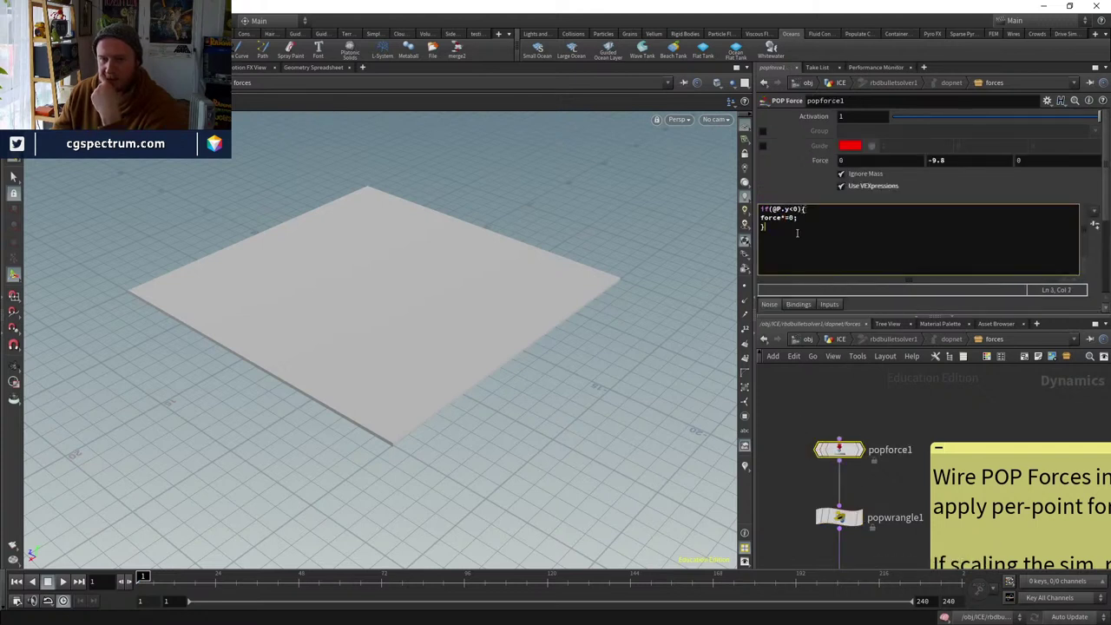
key(shift+Up)
key(shift+Home)
click(807, 209)
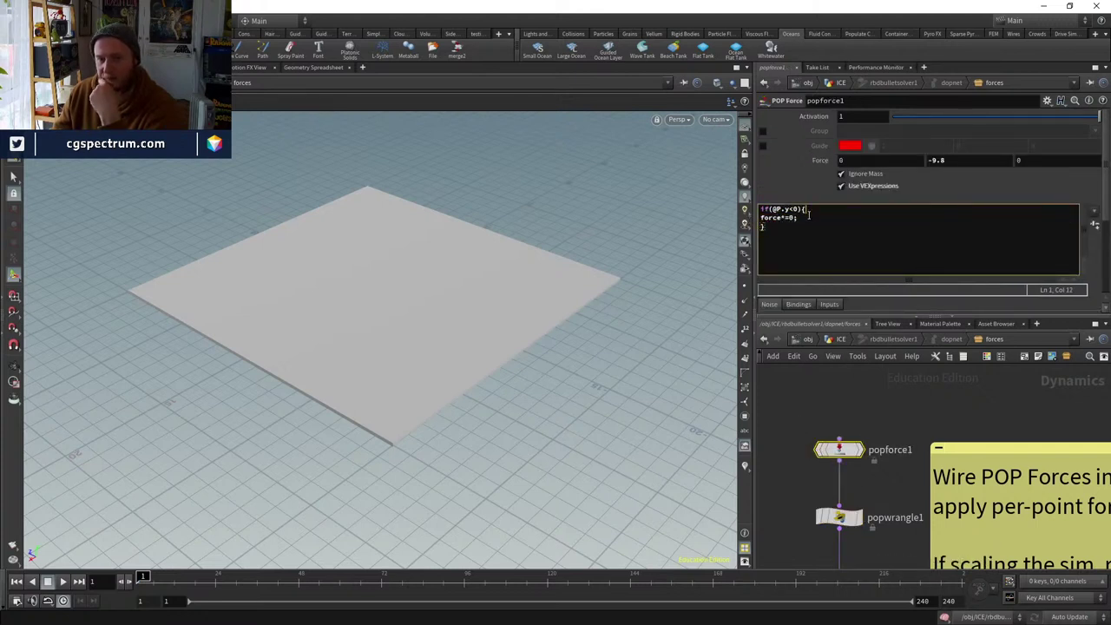
drag(810, 208, 775, 210)
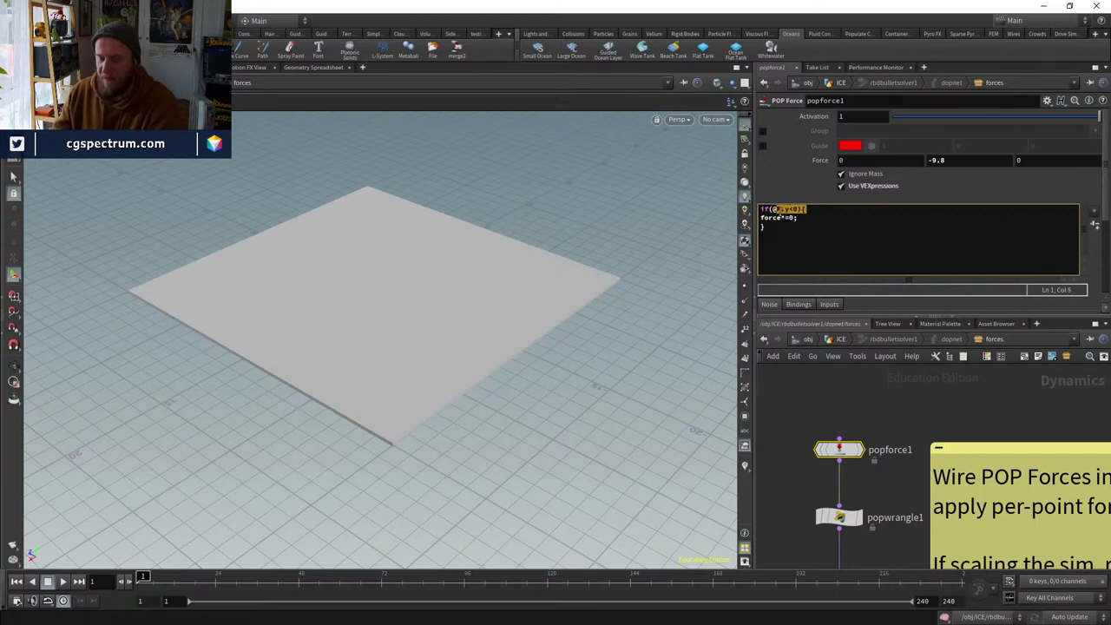
key(BackSpace)
key(BackSpace)
text(length)
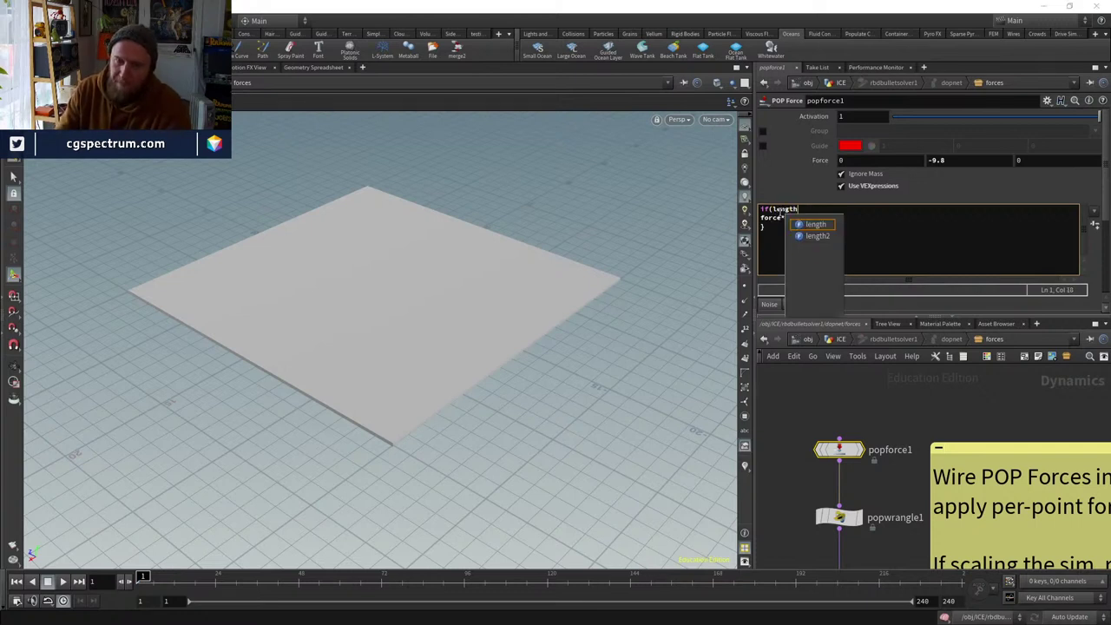
text((v@)
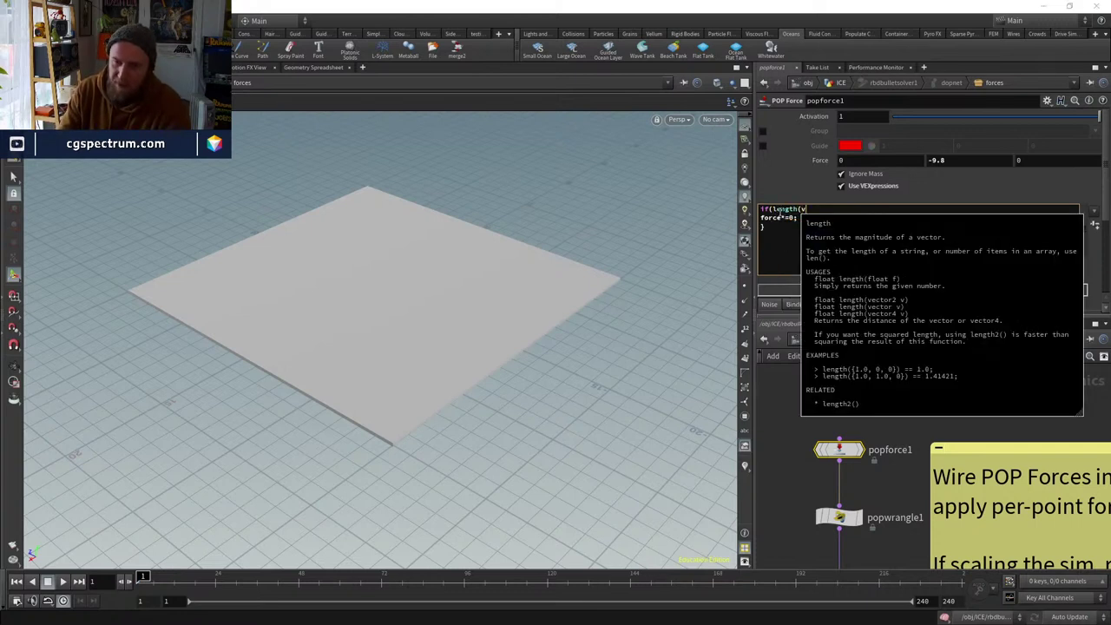
text(v)
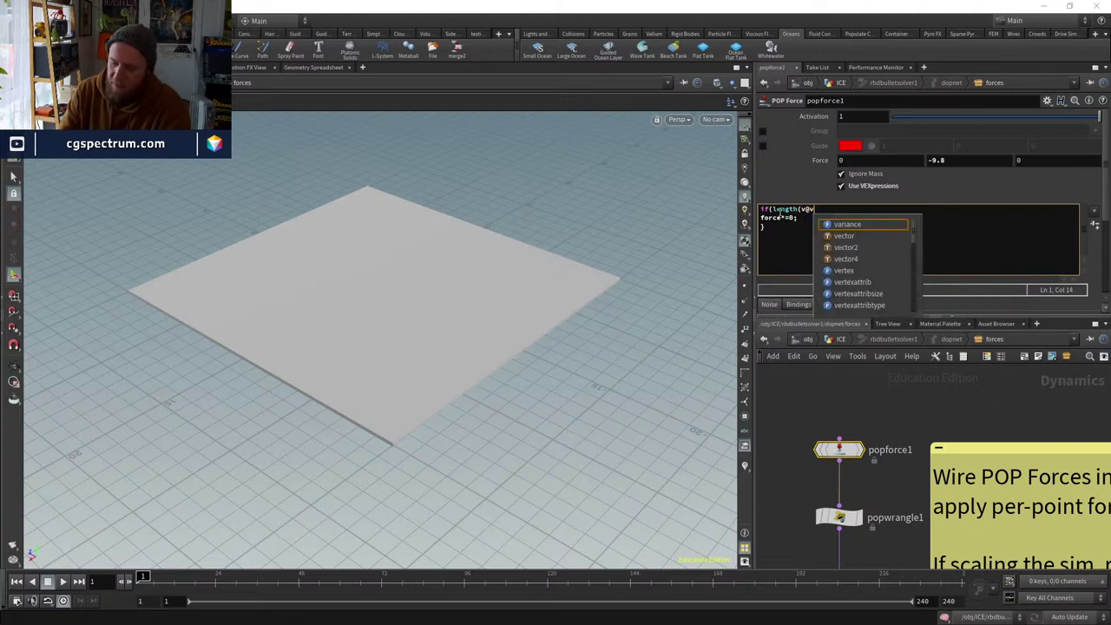
text(){)
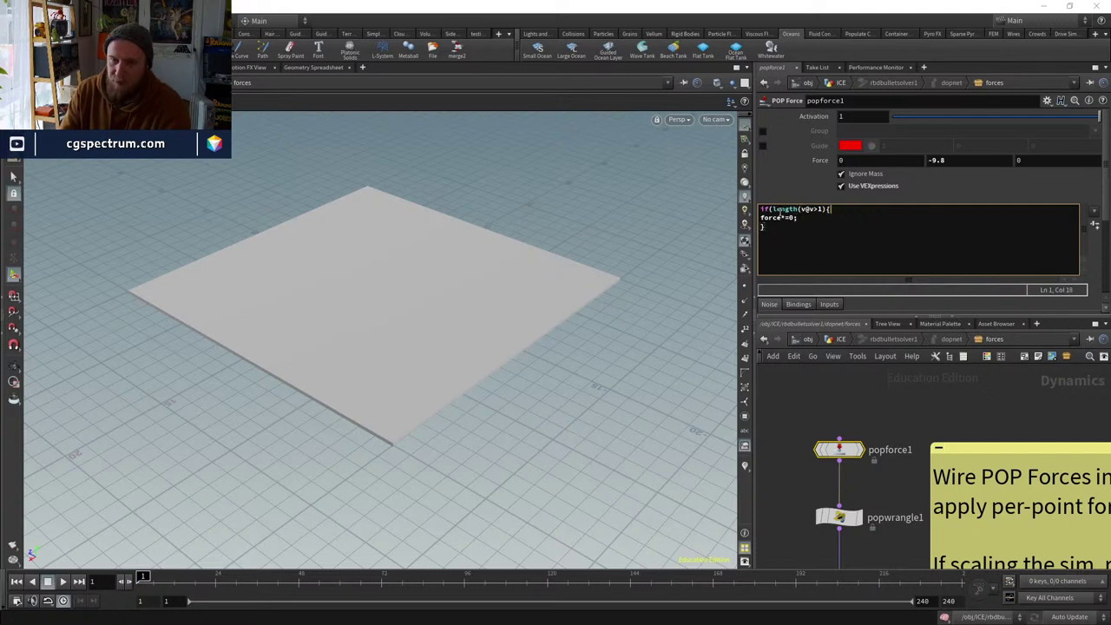
key(Down)
key(Home)
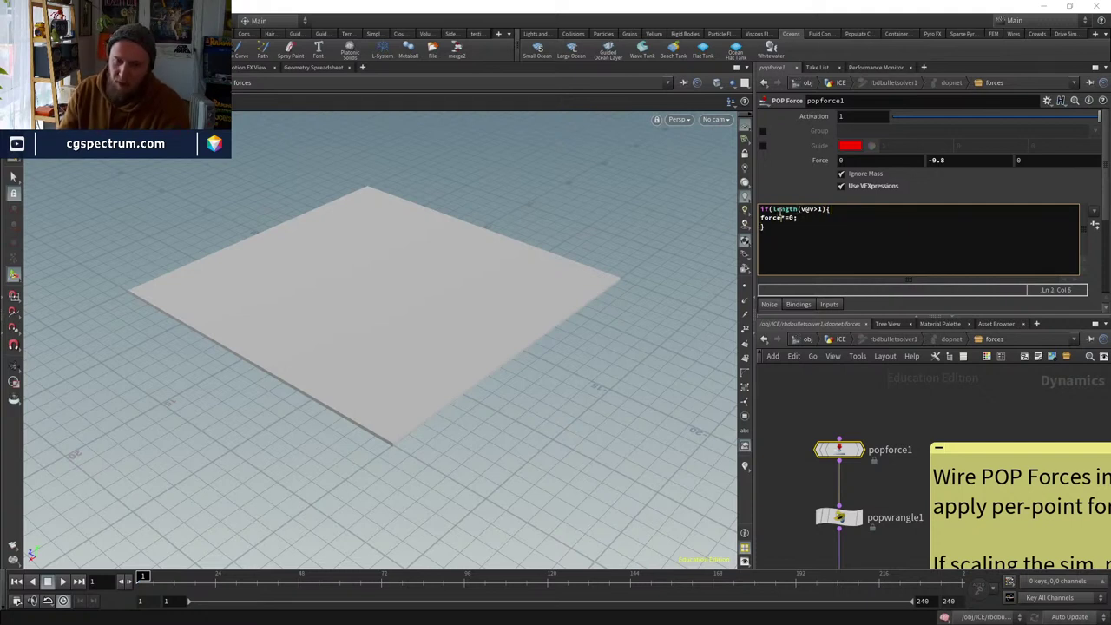
text(.y)
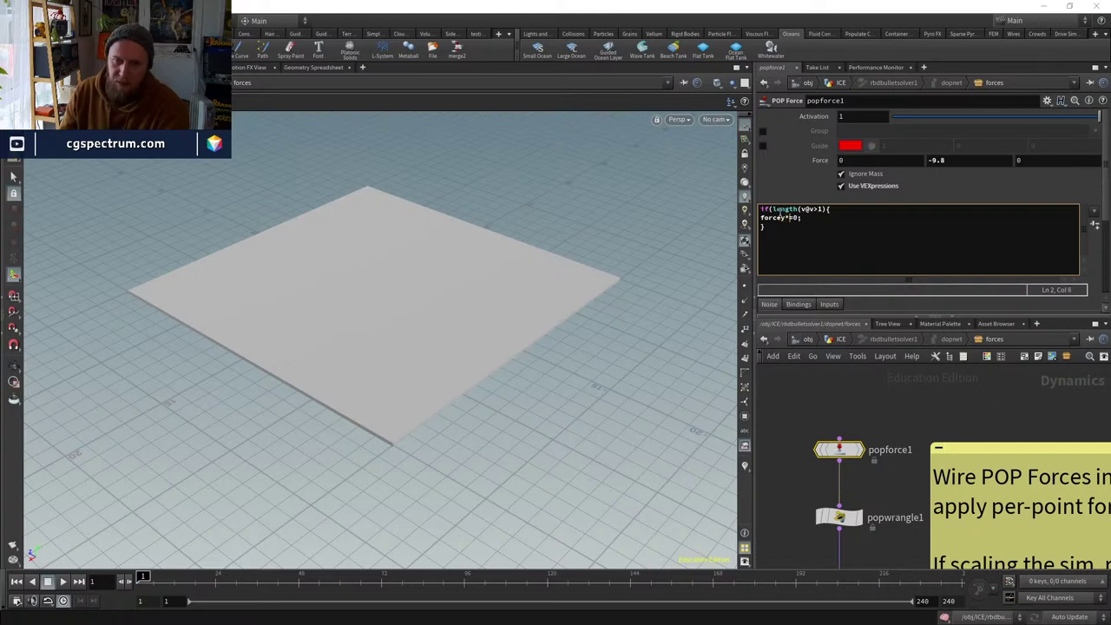
key(BackSpace)
text(y=-9.8)
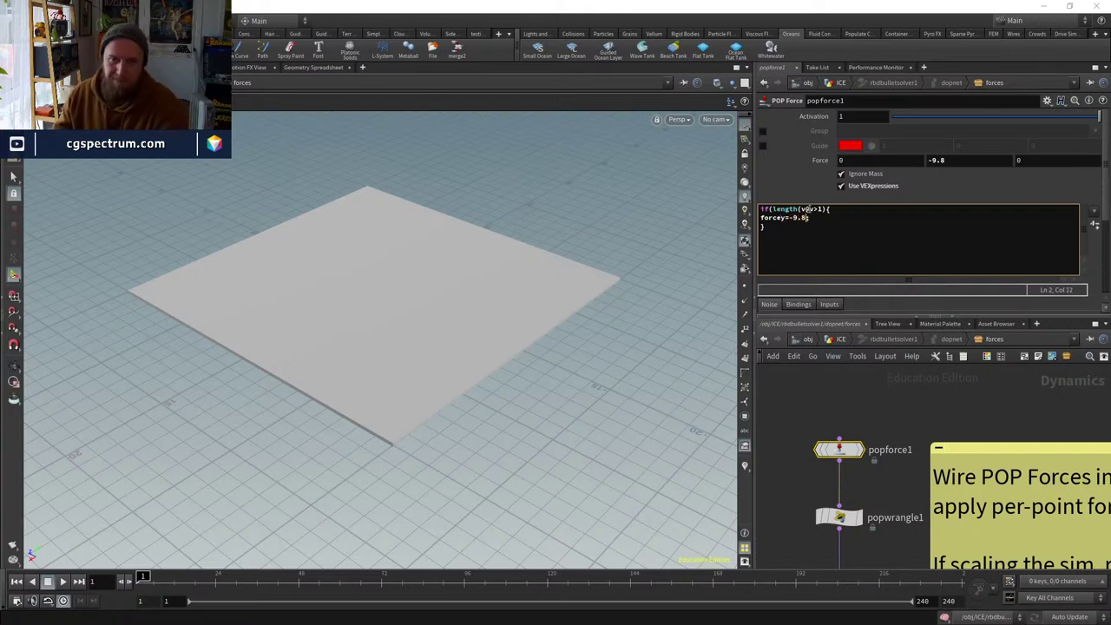
Set popforce1's Force Y to 0 and bypass popwrangle1
double_click(994, 162)
text(0)
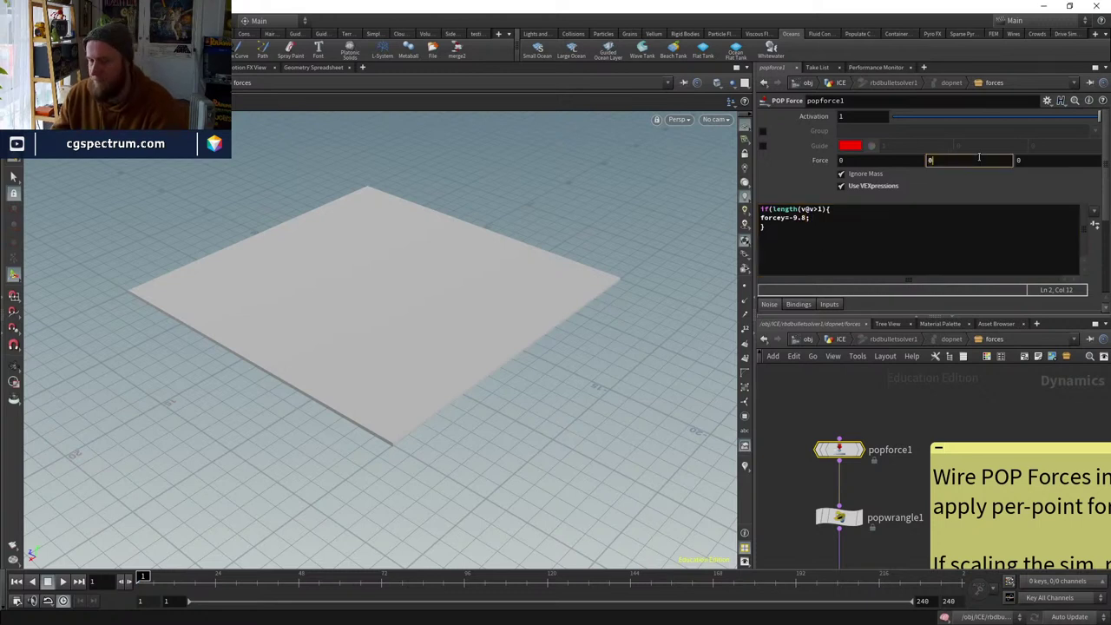
key(Return)
click(820, 517)
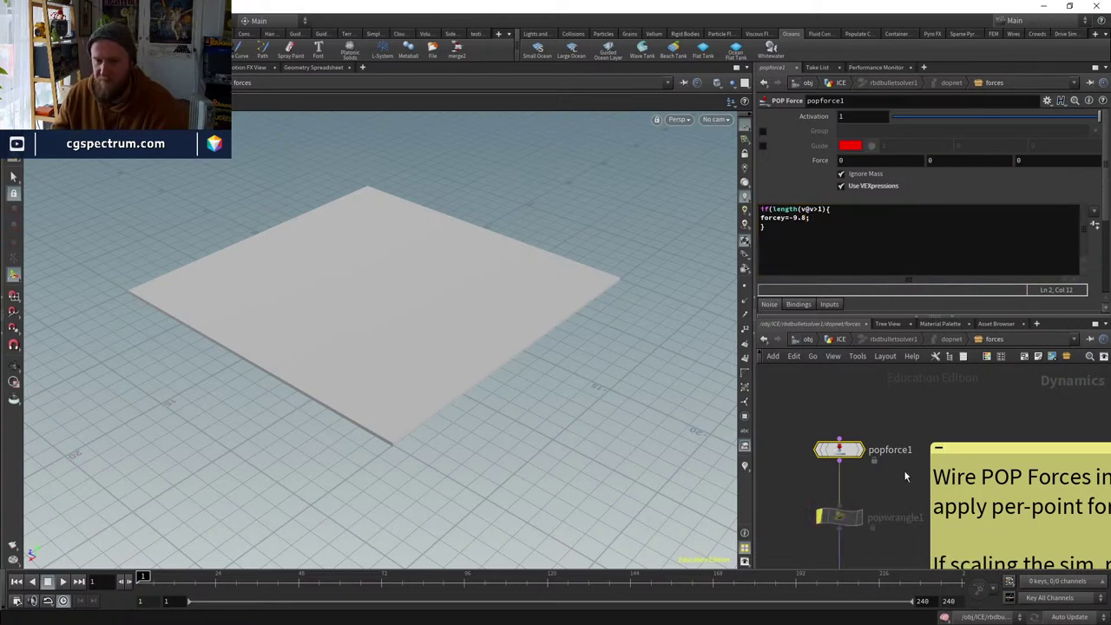
Load the Randomize Magnitude VEX preset into popforce1's snippet
click(1093, 212)
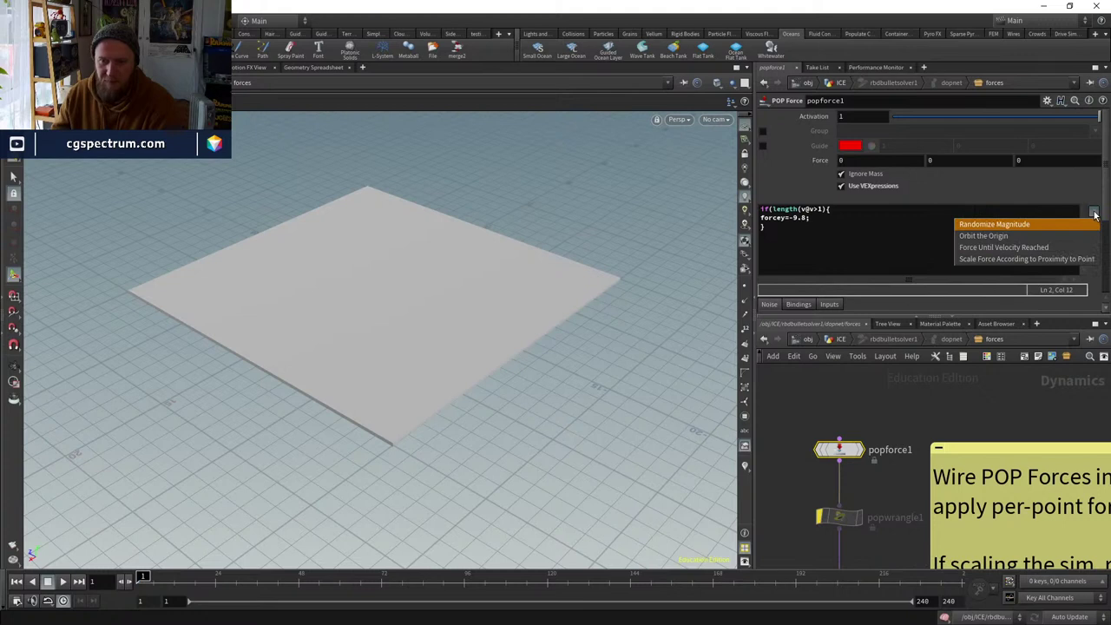
click(1004, 225)
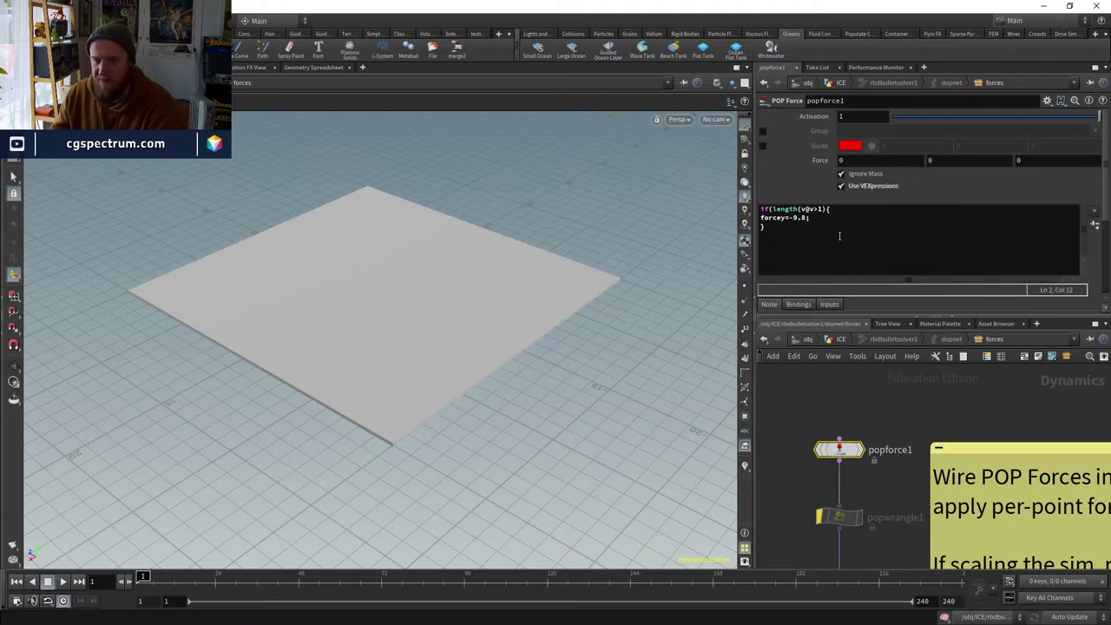
click(1095, 224)
Undo the Randomize Magnitude preset and correct forcey to force.y in the snippet
click(1048, 219)
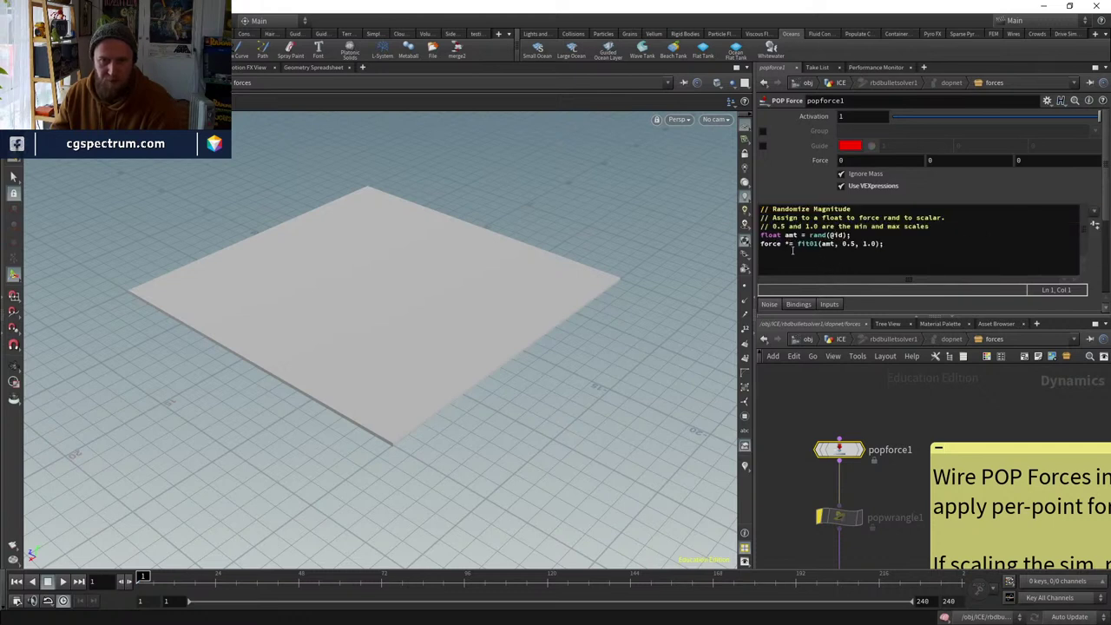
key(ctrl+z)
key(ctrl+z)
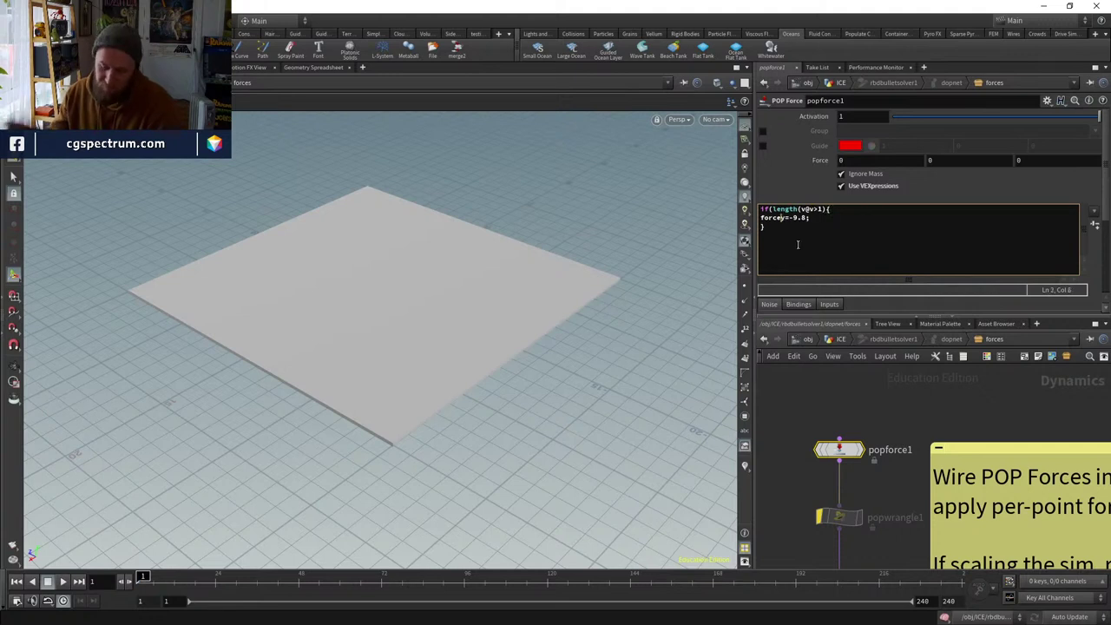
text(.)
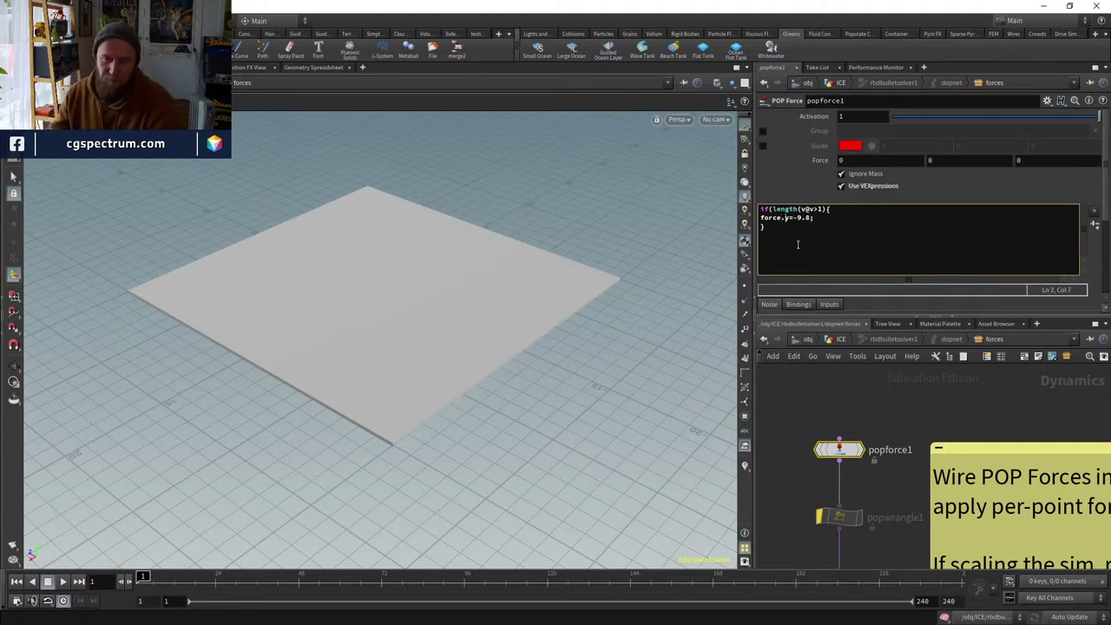
key(BackSpace)
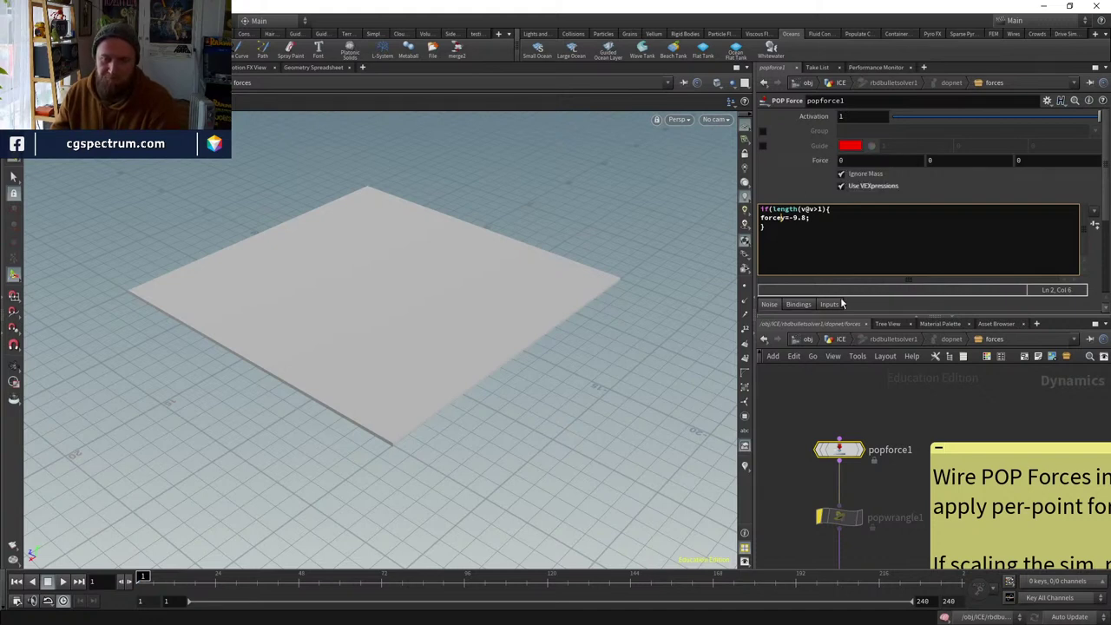
text(.)
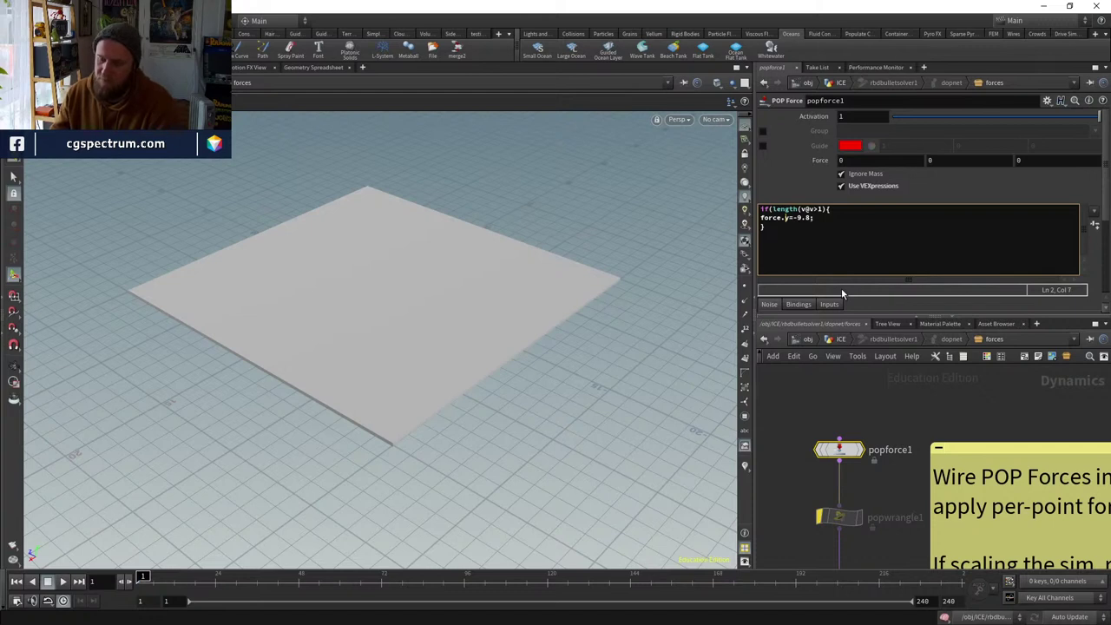
middle_drag(903, 443, 884, 378)
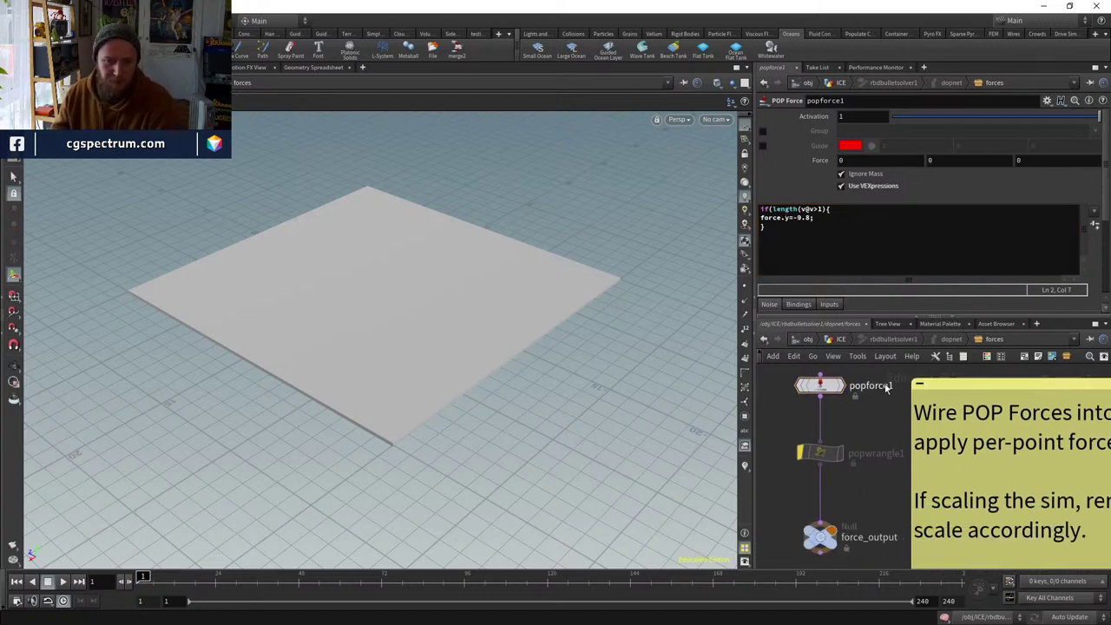
Comment out the velocity if-line with // and play the simulation
click(761, 209)
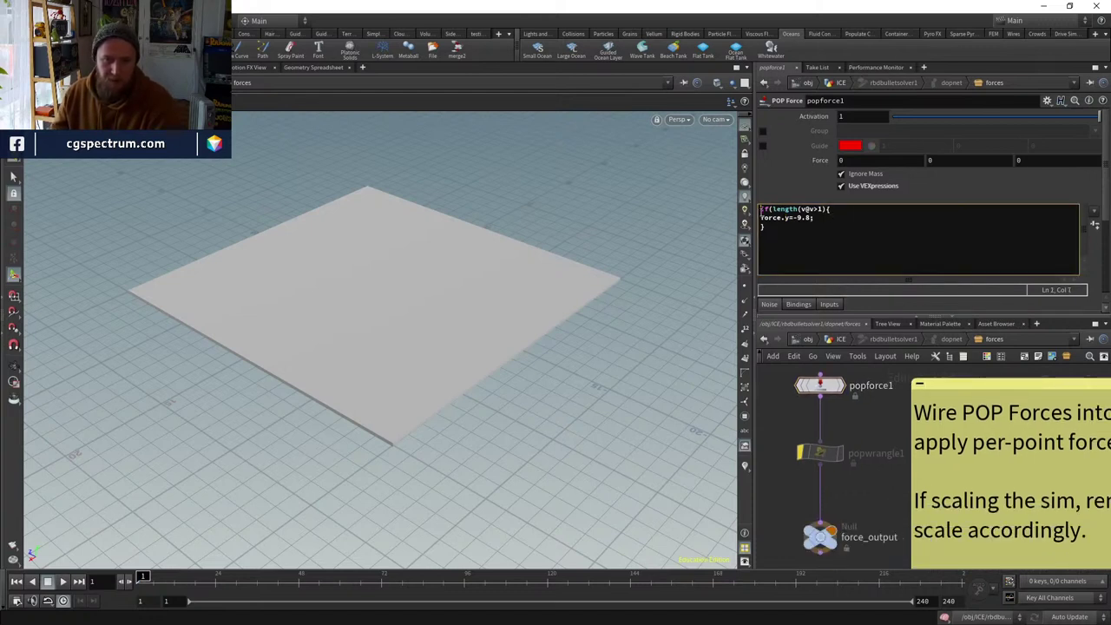
text(//)
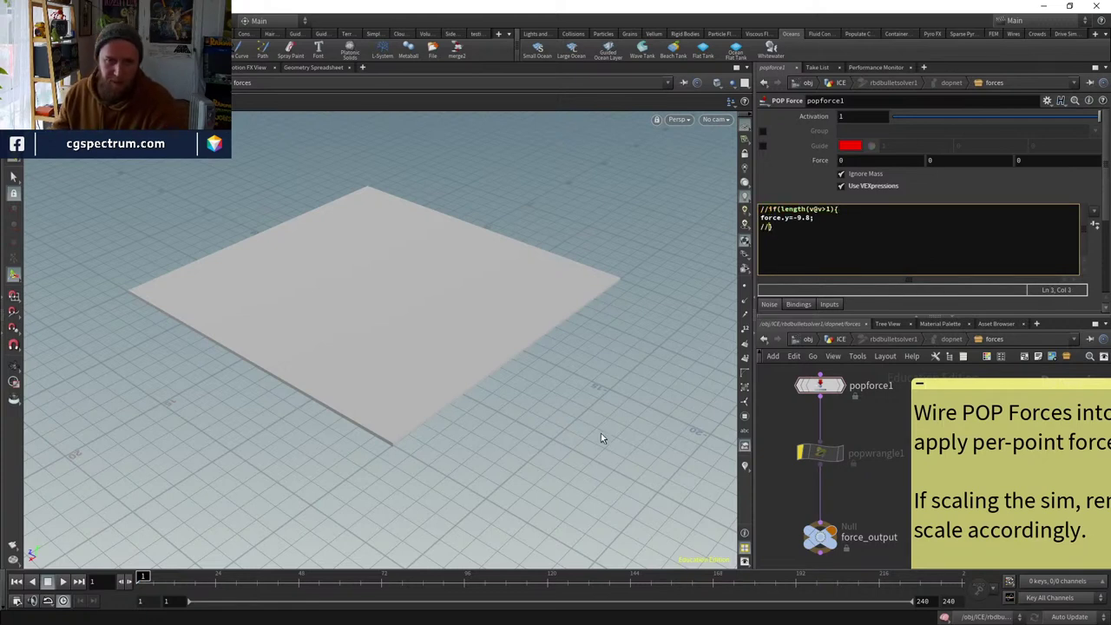
click(64, 581)
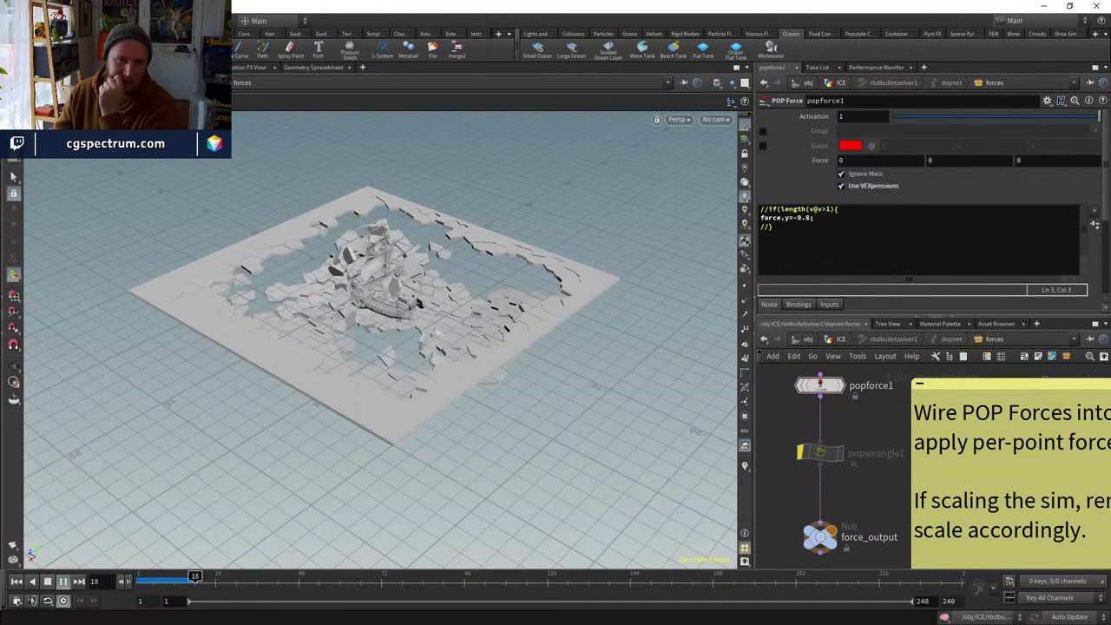
Stop playback and remove the // so the velocity condition is active again
key(ctrl+Up)
click(767, 209)
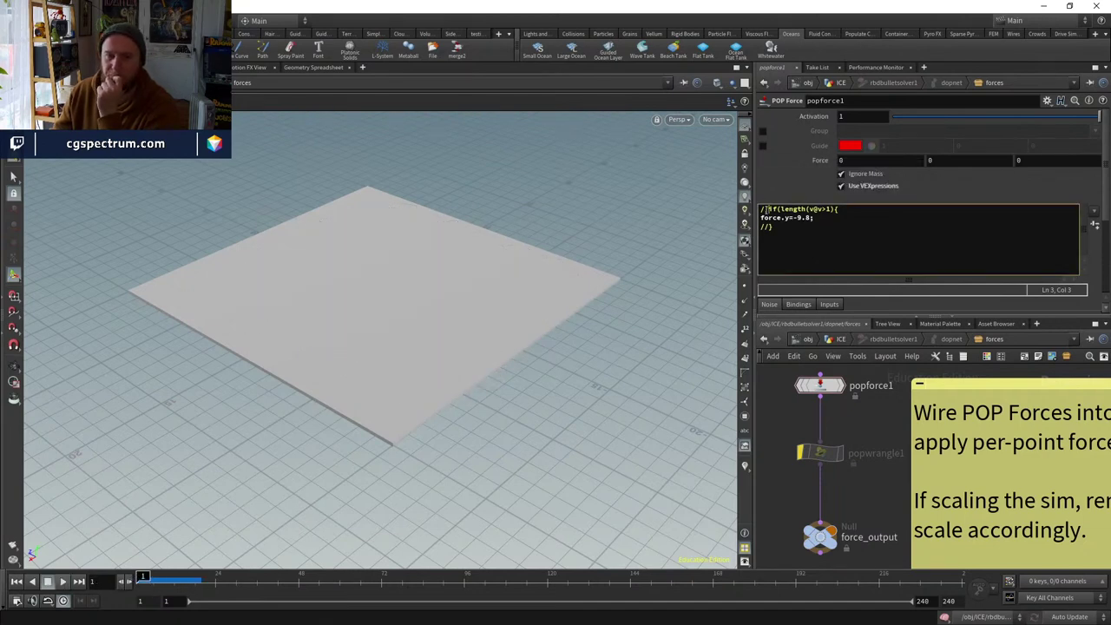
key(BackSpace)
key(BackSpace)
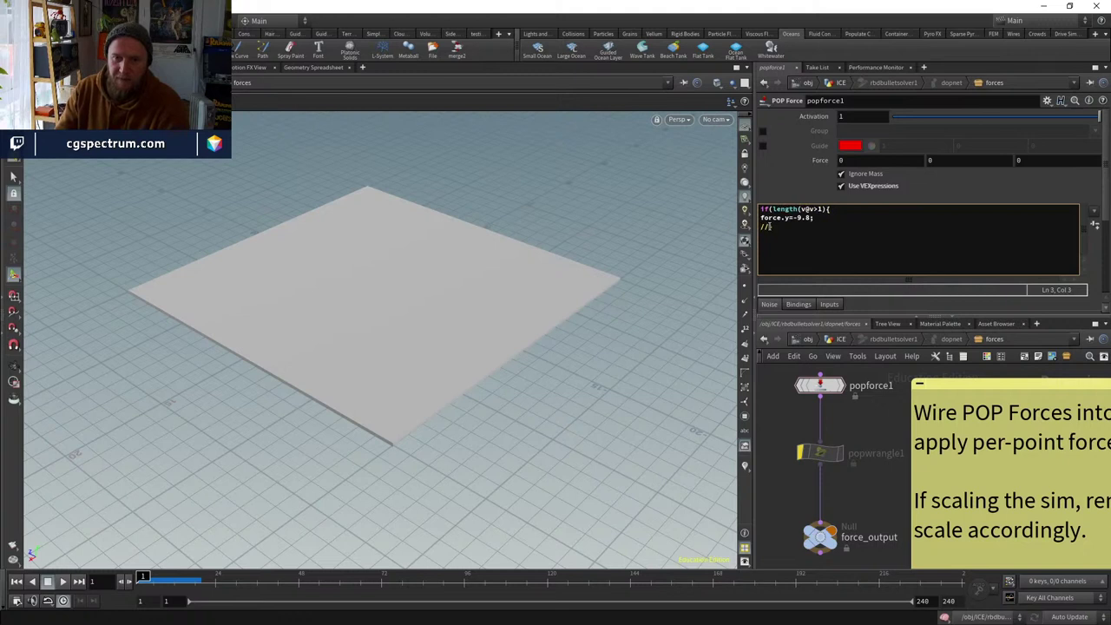
Play the simulation to test the gated force, then rewind to the start
click(67, 581)
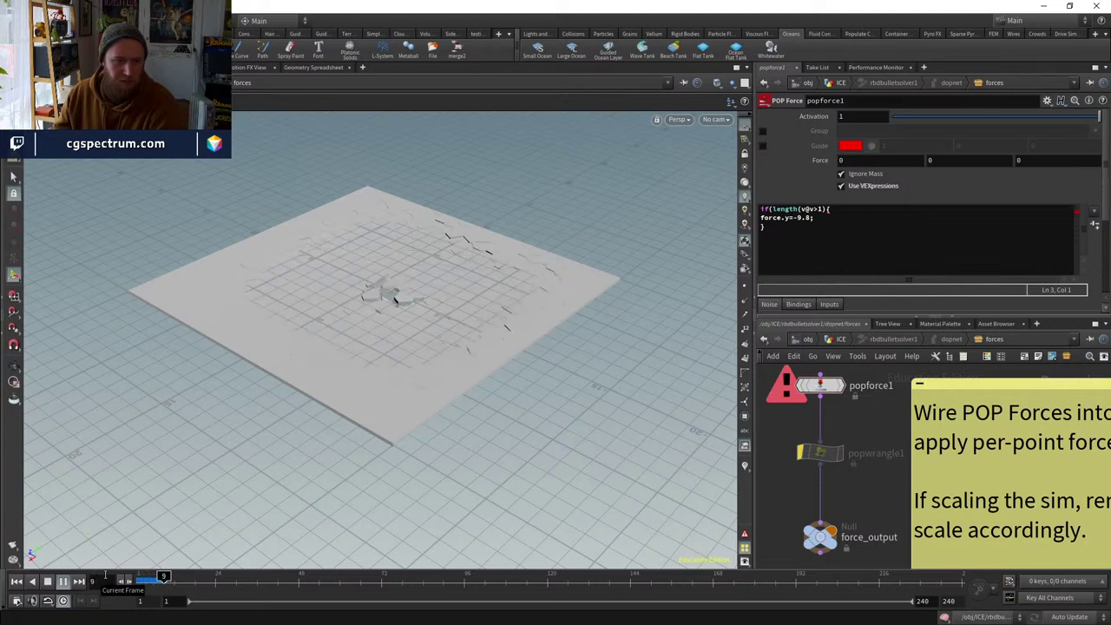
drag(150, 582, 141, 580)
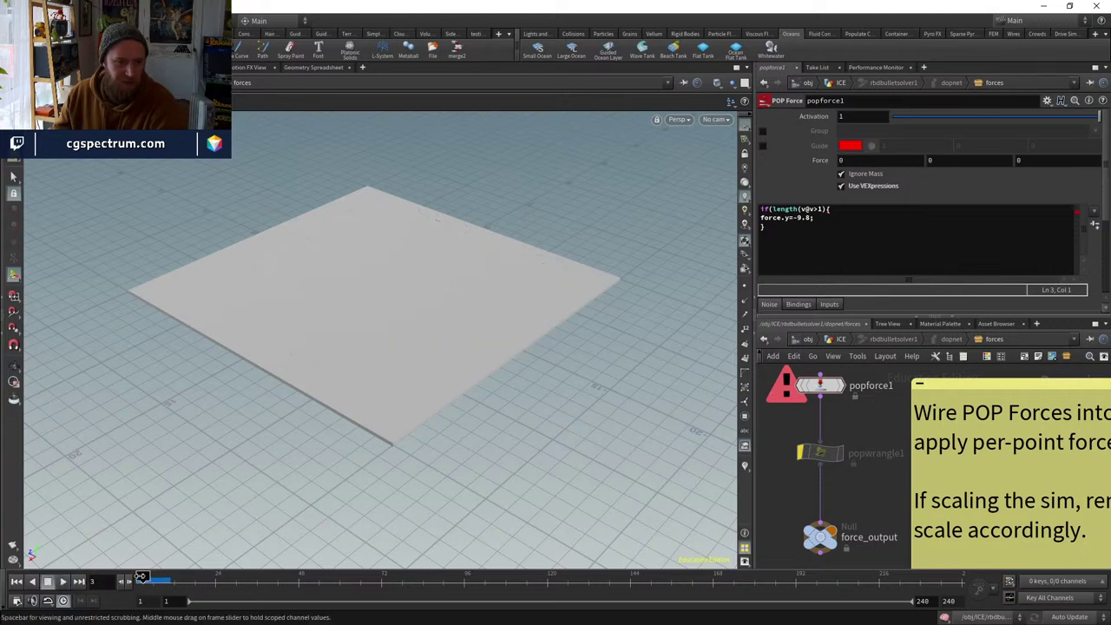
click(829, 209)
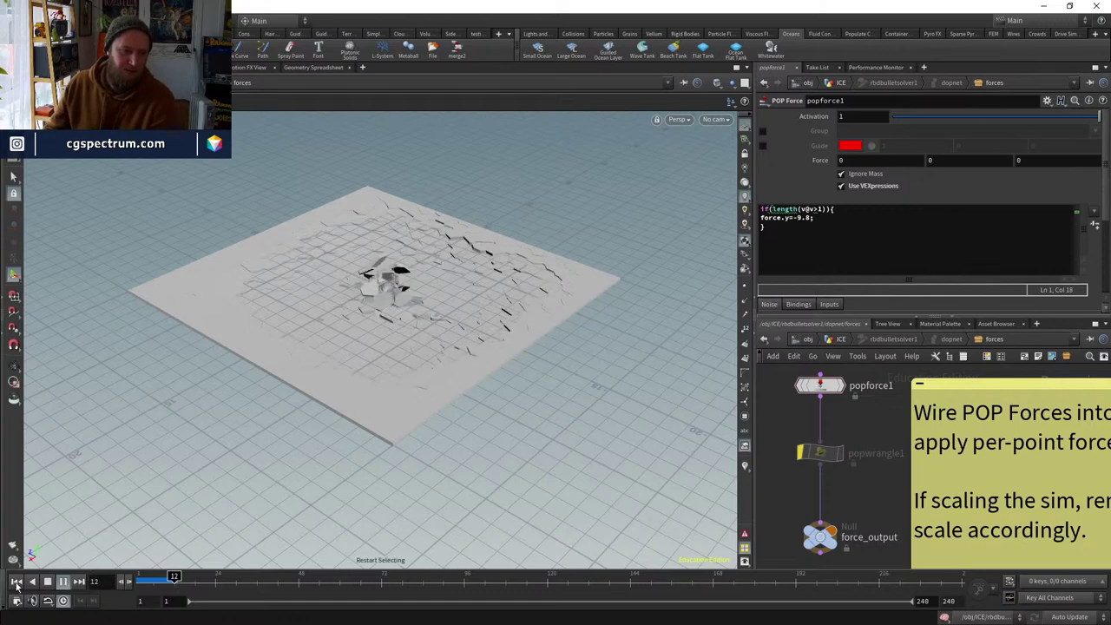
click(15, 582)
Set rbdbulletsolver1's Gravity Y to 0 on its Forces tab
click(838, 339)
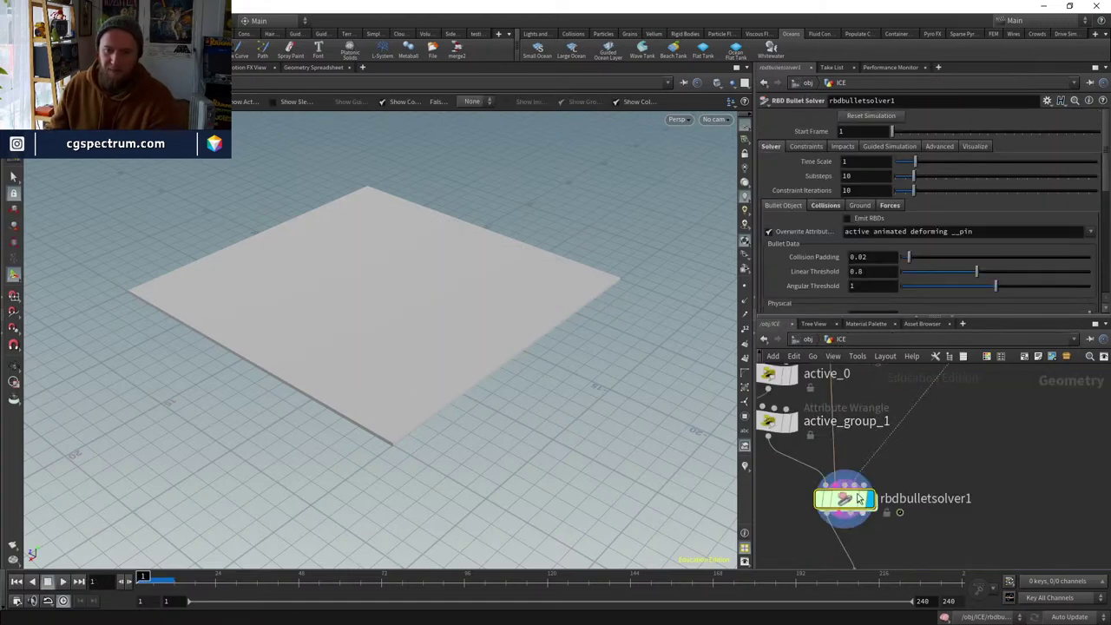
click(889, 205)
click(959, 219)
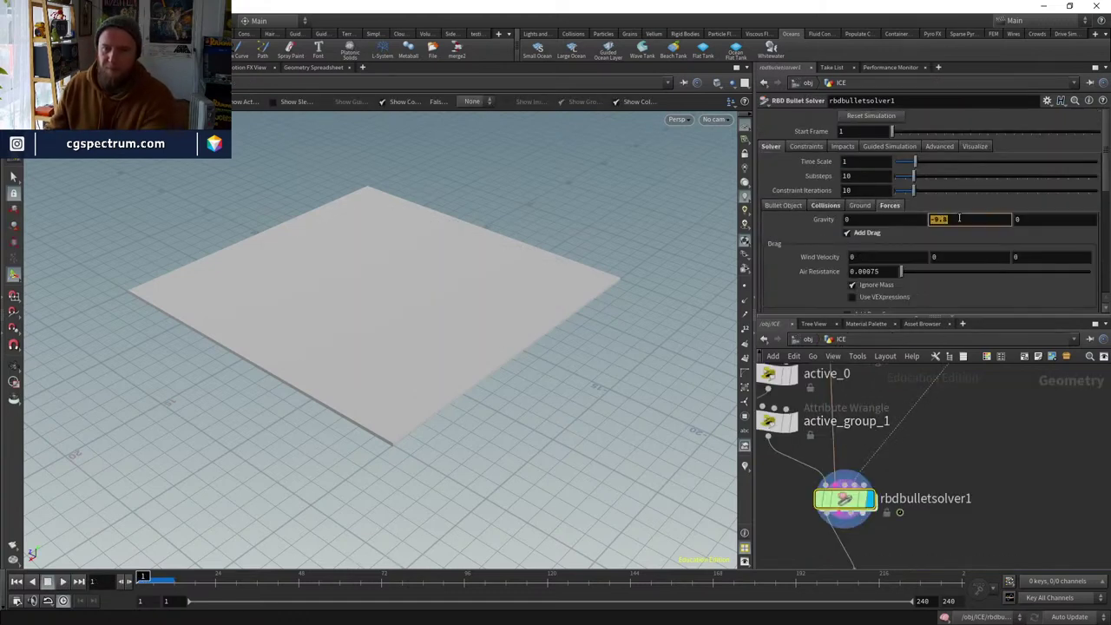
text(0)
key(Return)
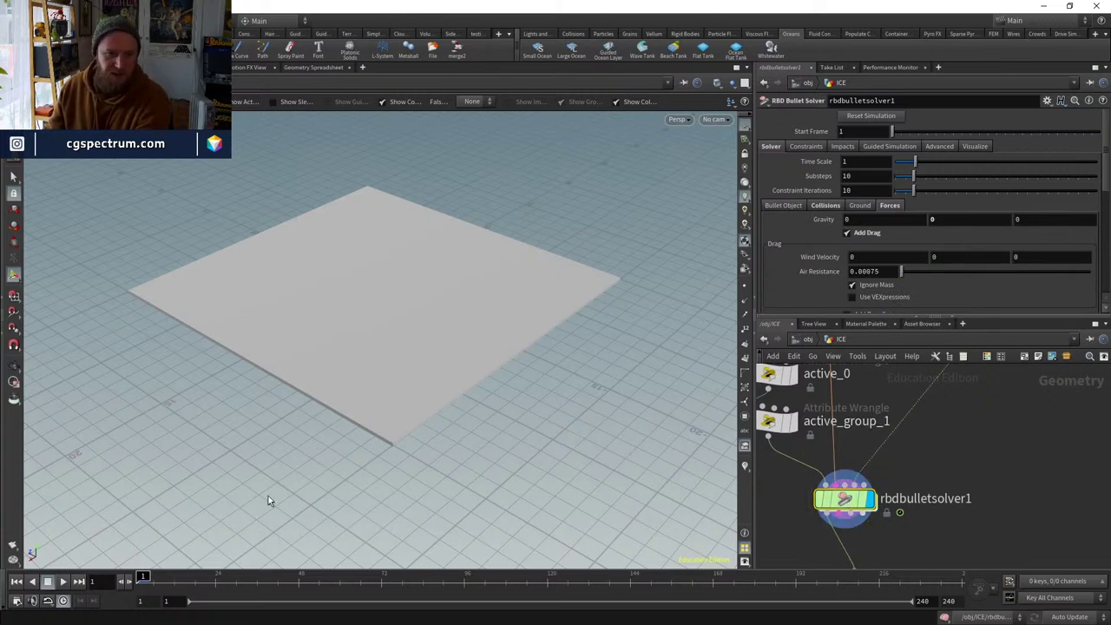
Play the simulation and review frames 30-37 from lower angles as pieces fly around the ship
click(61, 584)
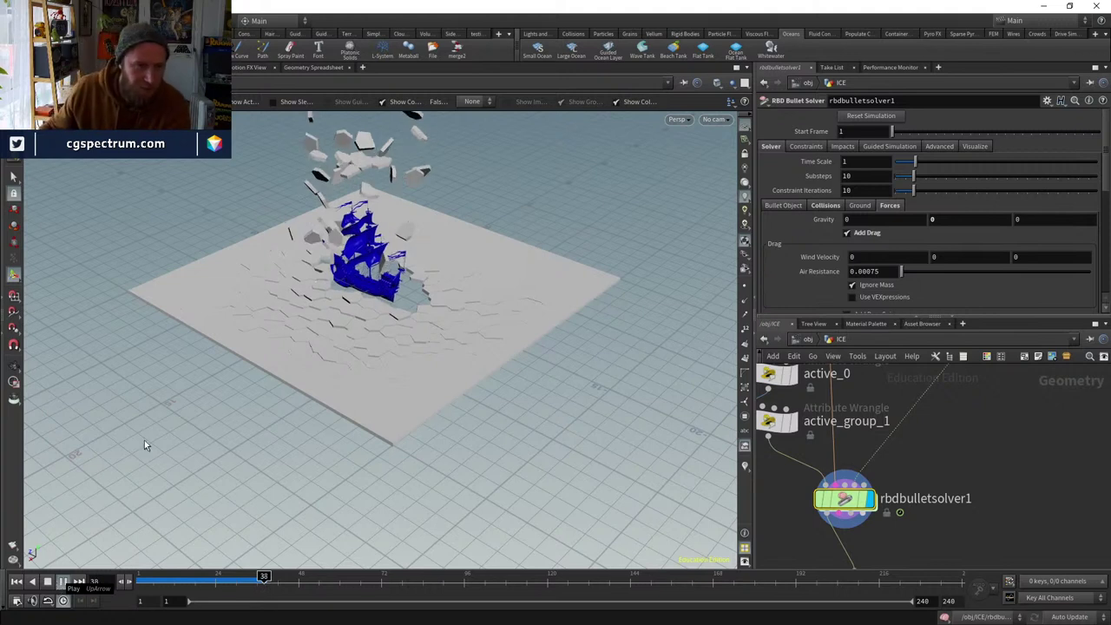
click(202, 580)
drag(300, 493, 347, 408)
click(265, 576)
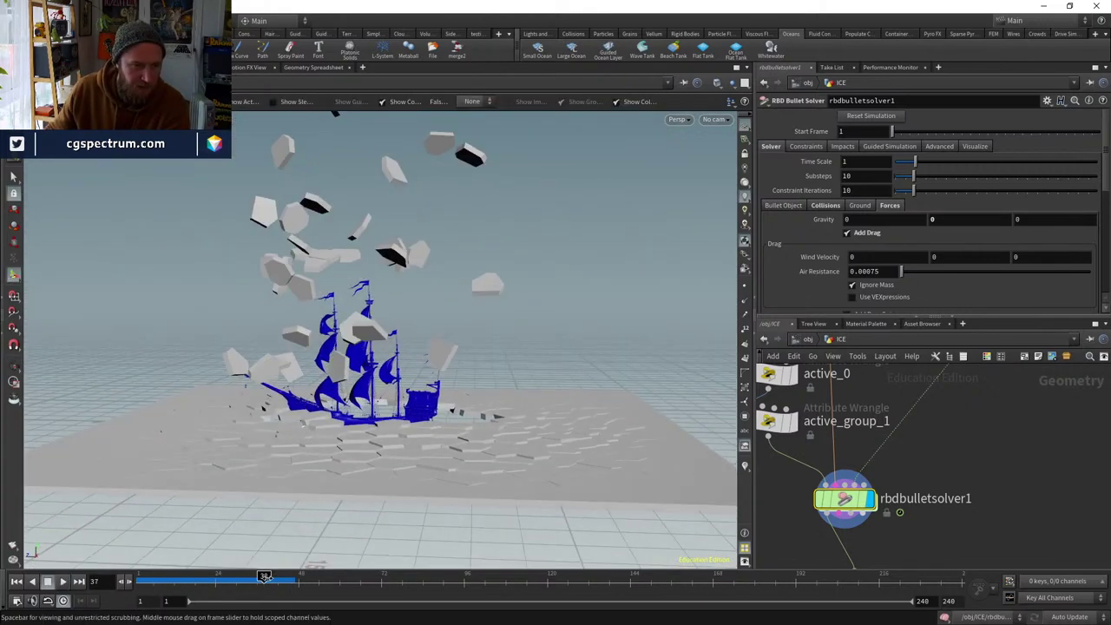
drag(269, 416, 261, 382)
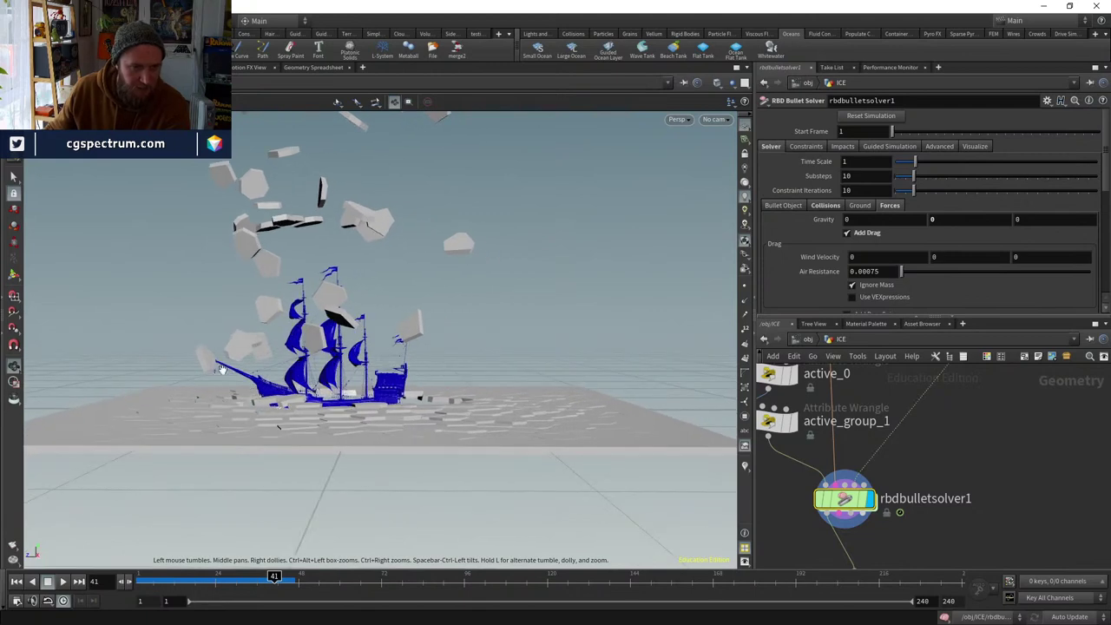
click(193, 579)
drag(208, 580, 243, 580)
mouse_move(546, 399)
mouse_down()
mouse_move(685, 335)
mouse_move(548, 454)
mouse_move(556, 390)
mouse_up()
drag(243, 577, 144, 576)
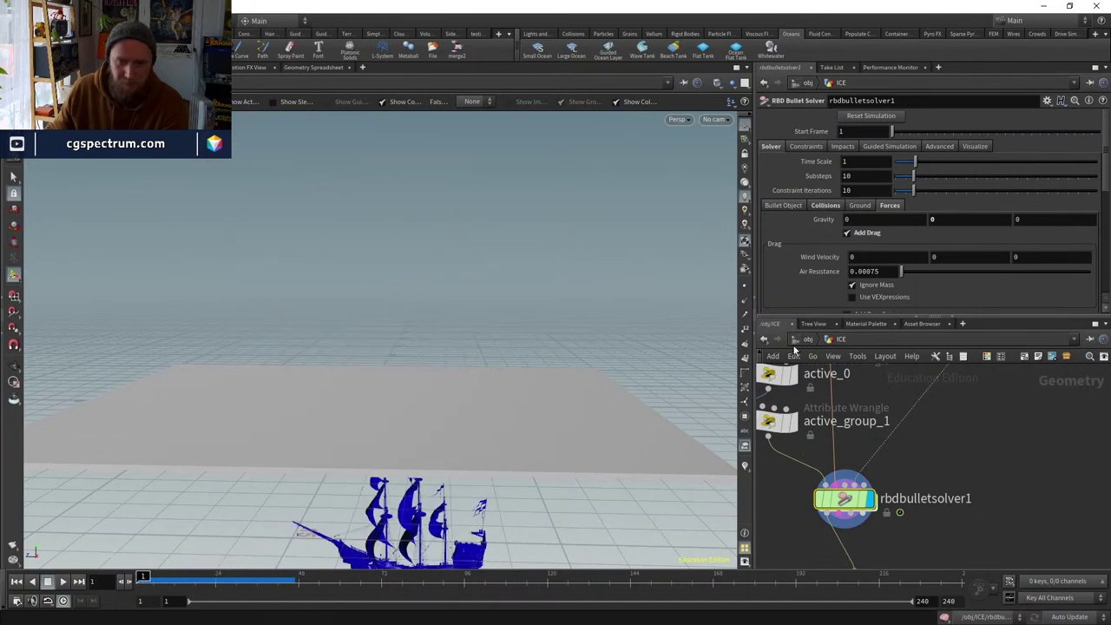
Set Air Resistance to 0.1, replay the ship breaking the ice, then return to frame 1
click(888, 271)
text(.1)
key(Return)
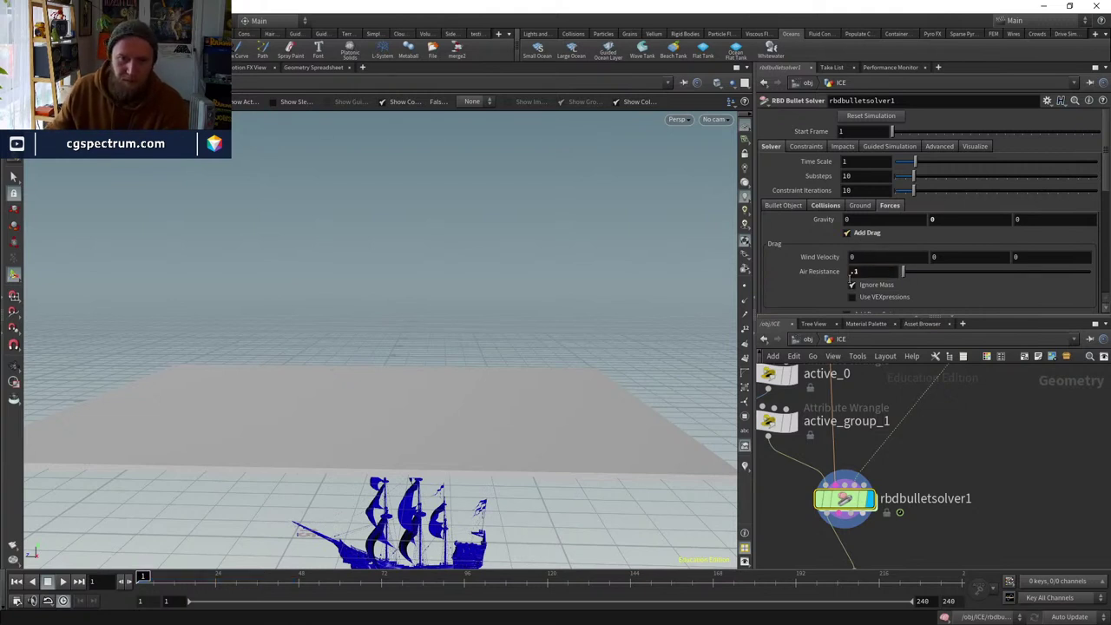
click(63, 581)
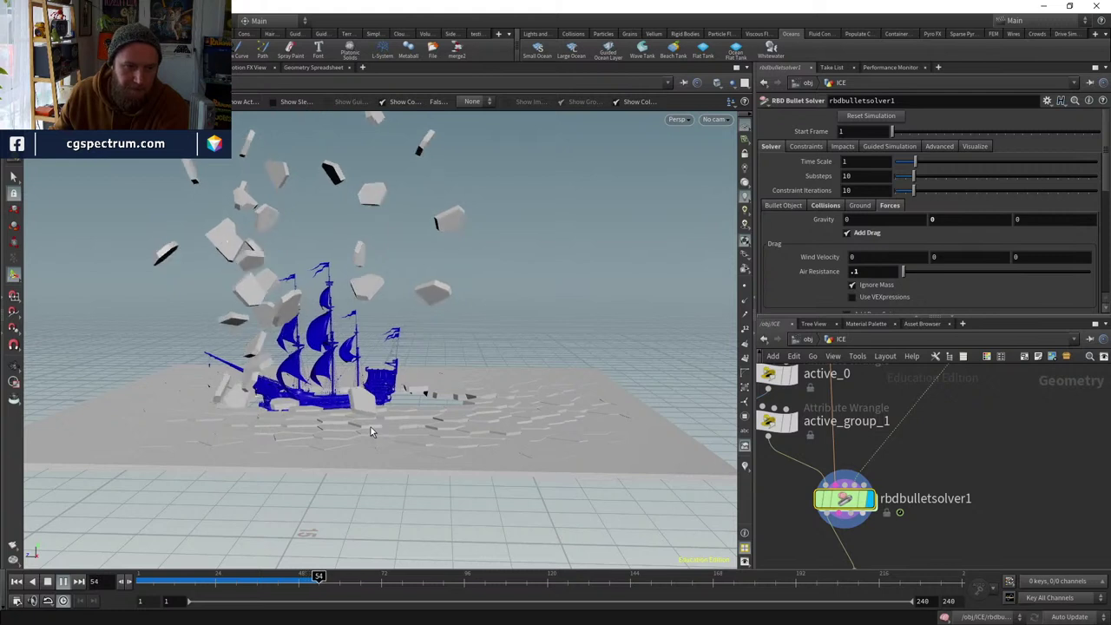
key(ctrl+Up)
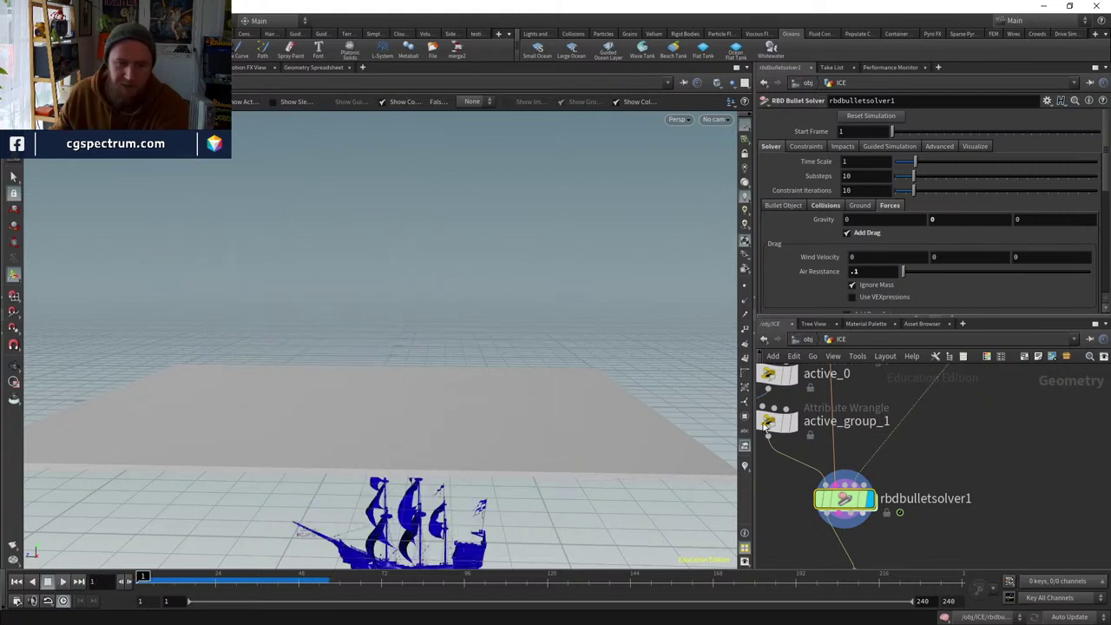
middle_drag(948, 439, 948, 453)
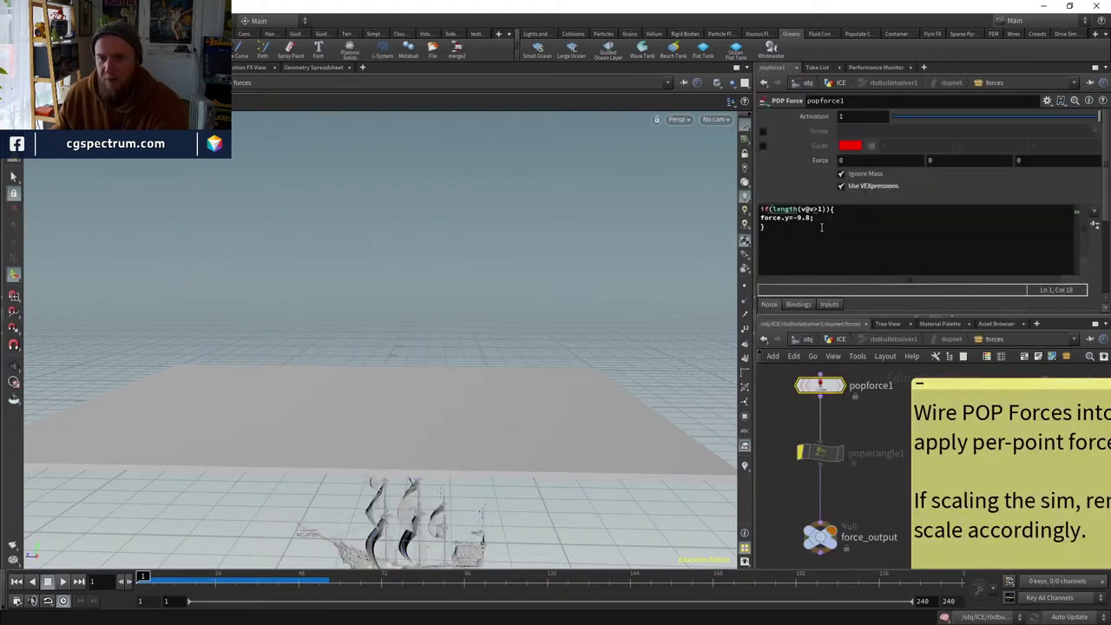
Type 1 into the velocity threshold, then replay the simulation from the ICE network
click(819, 210)
text(1)
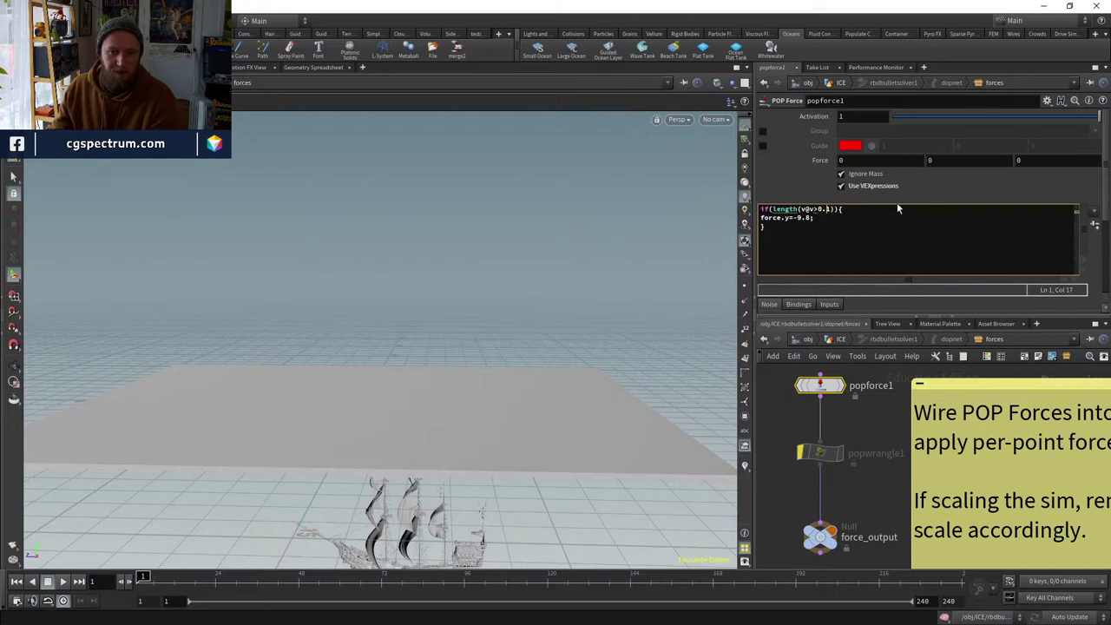
click(839, 339)
click(63, 582)
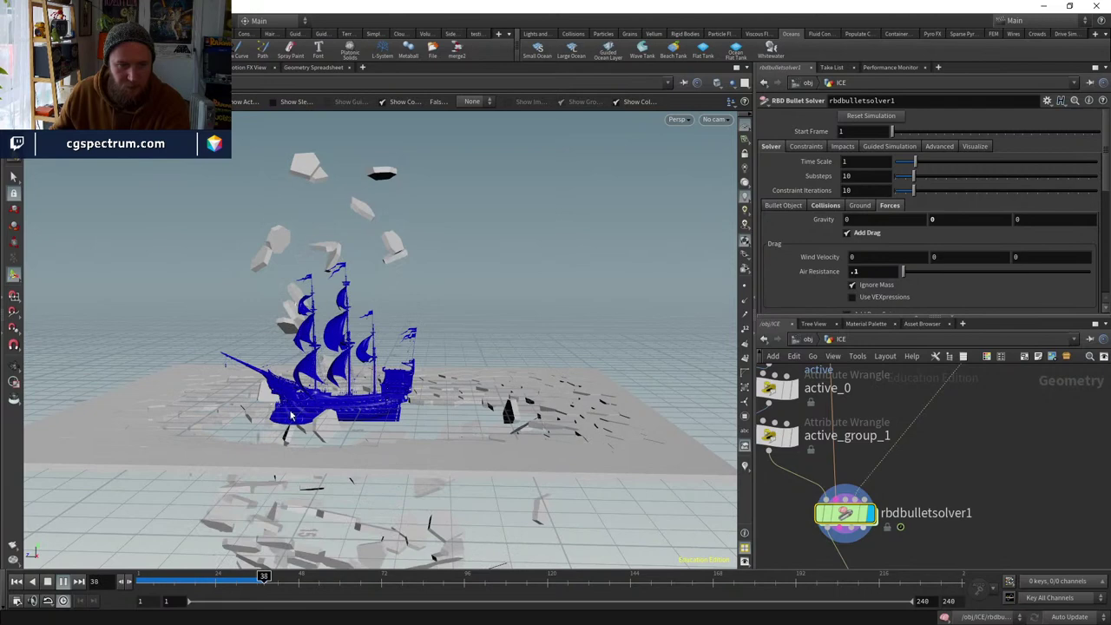
drag(154, 577, 130, 577)
Go back into the forces network and trim the velocity threshold value
double_click(859, 520)
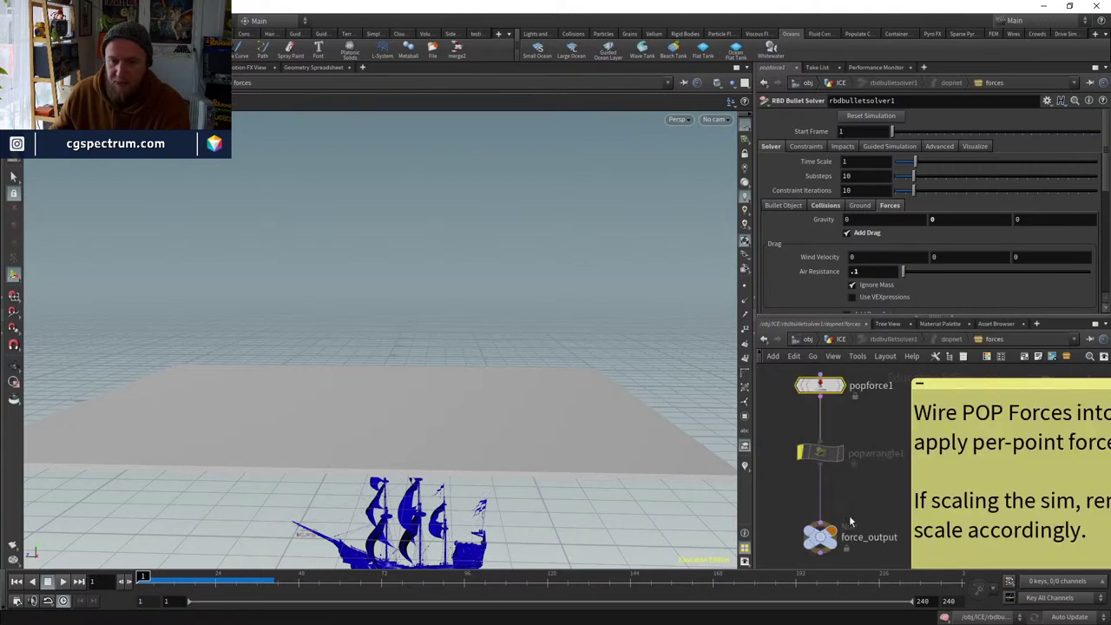
click(829, 217)
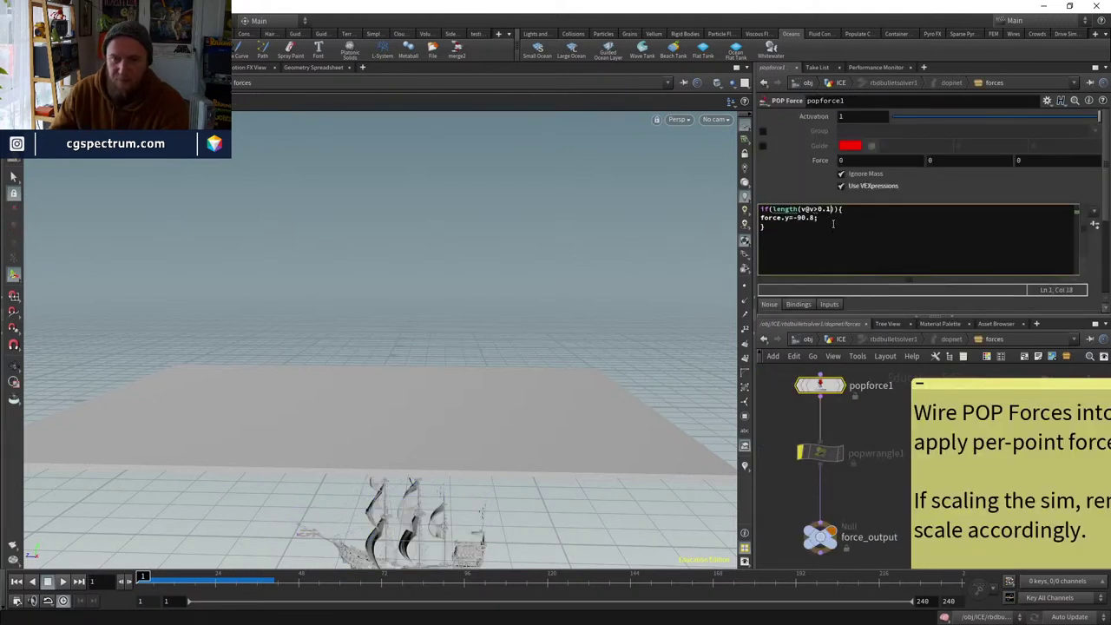
key(BackSpace)
key(BackSpace)
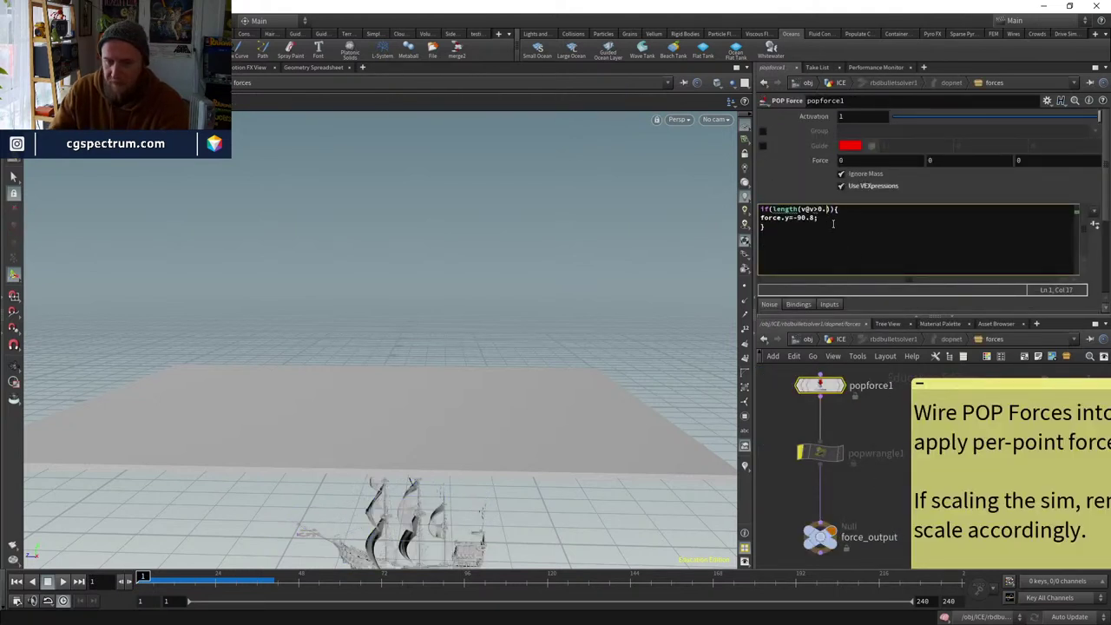
key(BackSpace)
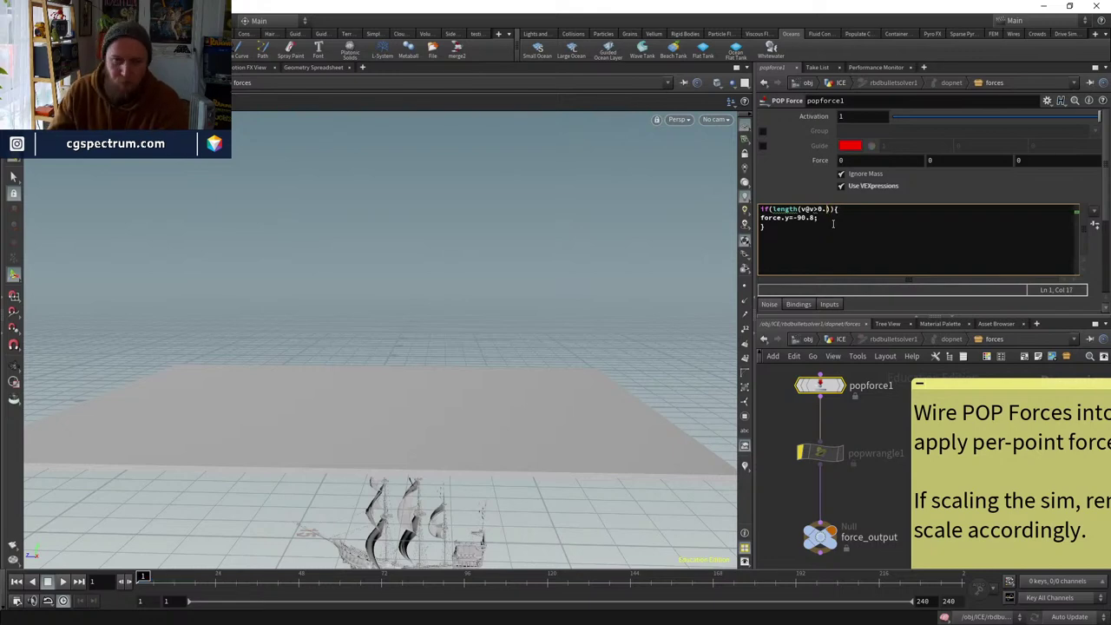
click(839, 338)
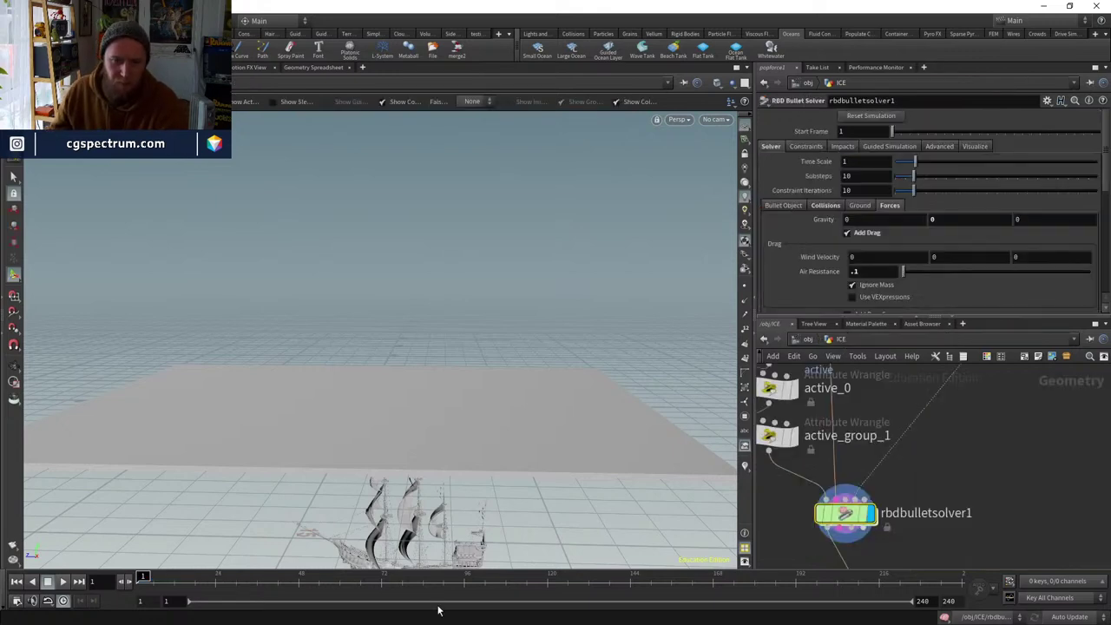
click(62, 581)
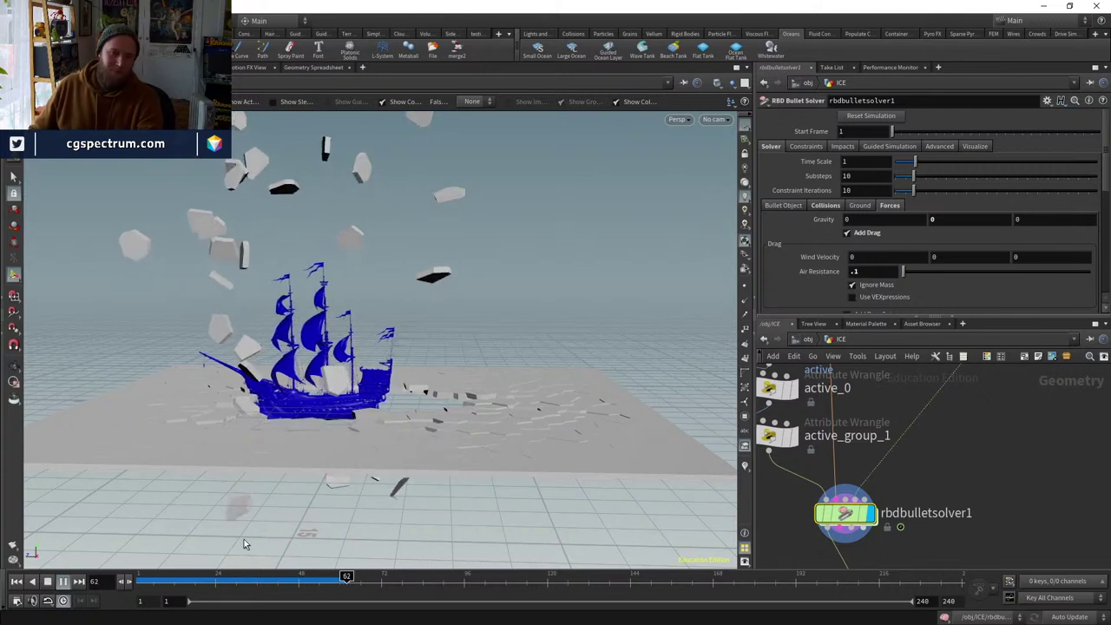
drag(174, 577, 142, 577)
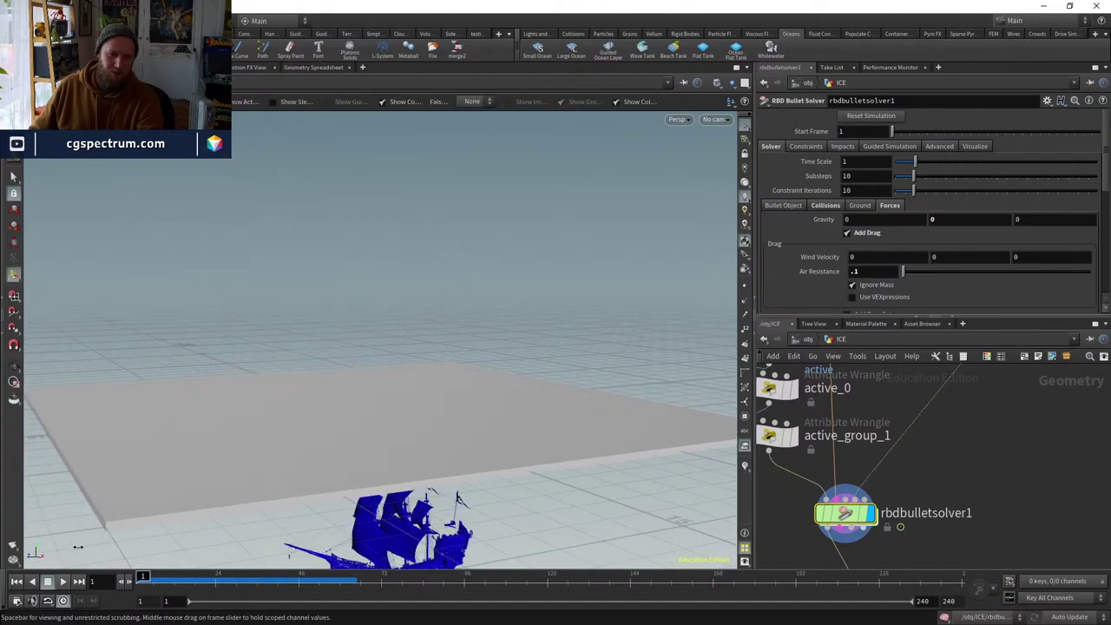
middle_drag(943, 473, 873, 556)
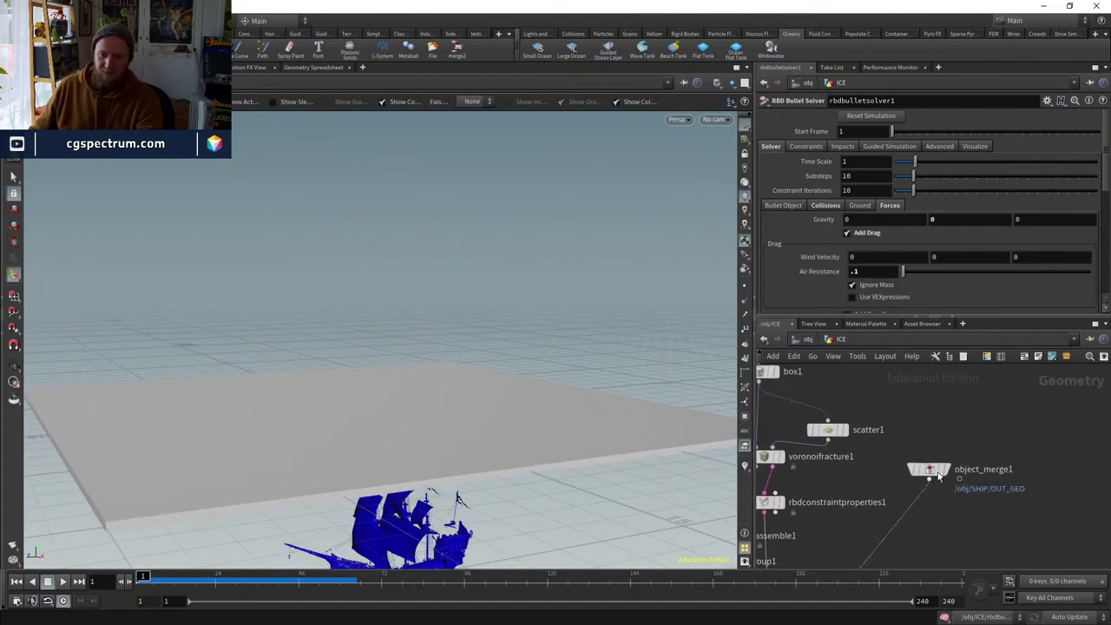
From object_merge1, jump into /obj/SHIP and set trail1's Velocity Scale to -1
click(929, 469)
click(1078, 148)
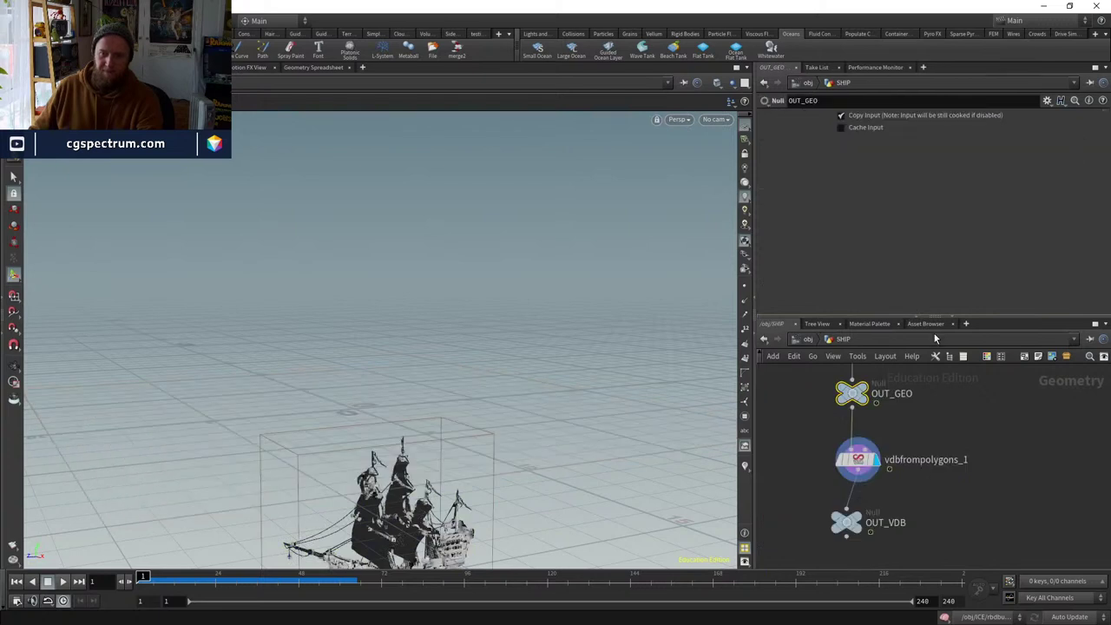
middle_drag(915, 367, 913, 453)
click(850, 423)
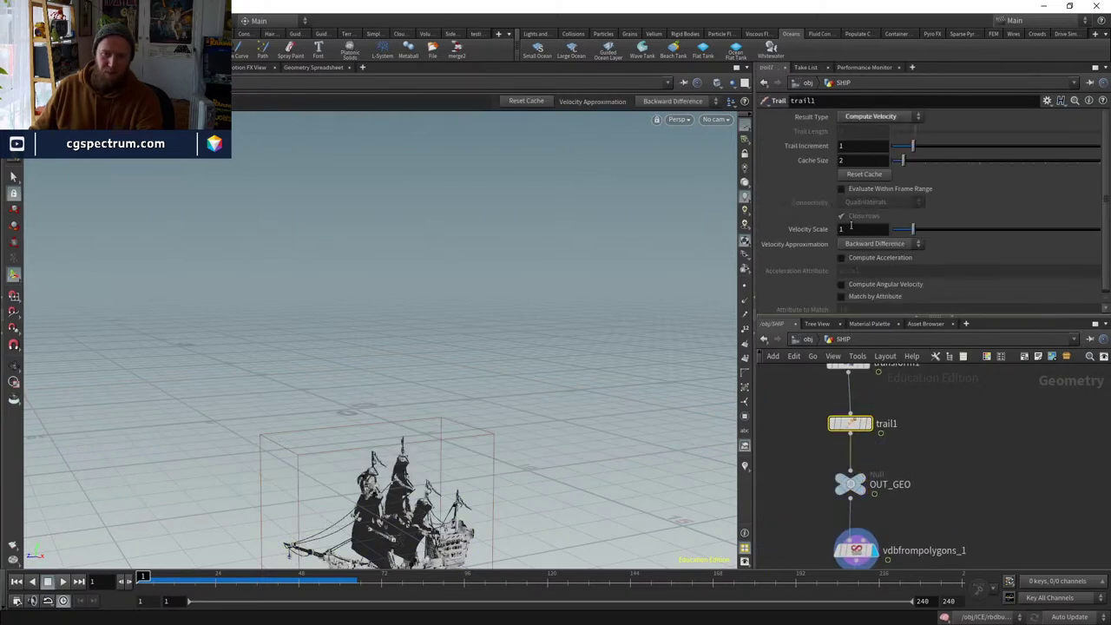
click(851, 227)
text(-1)
key(Return)
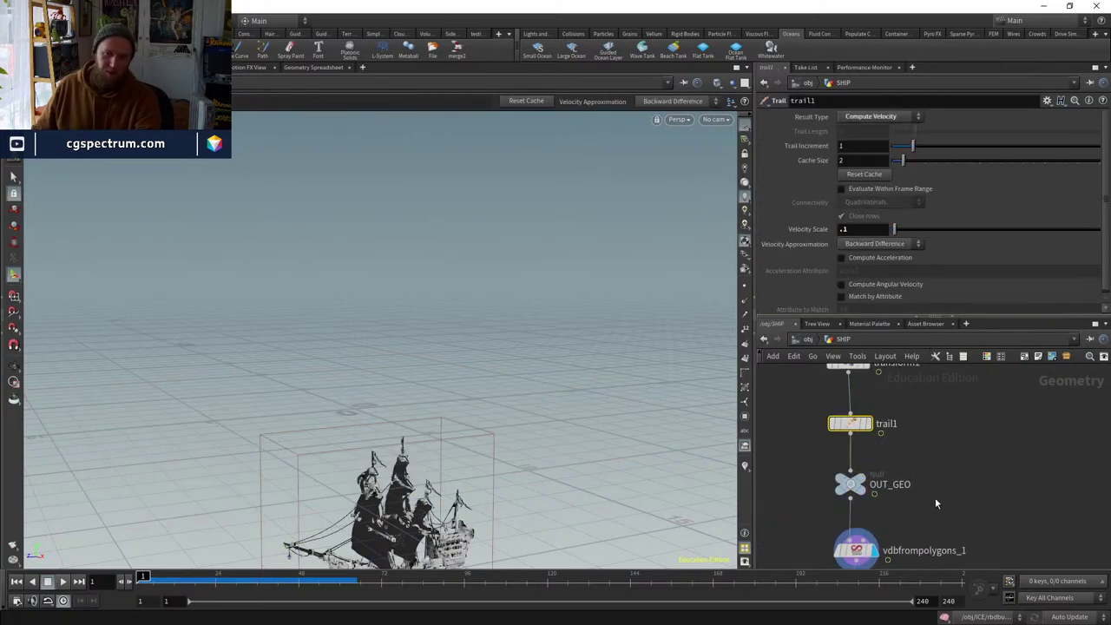
middle_drag(934, 497, 915, 407)
scroll(850, 368, down, 4)
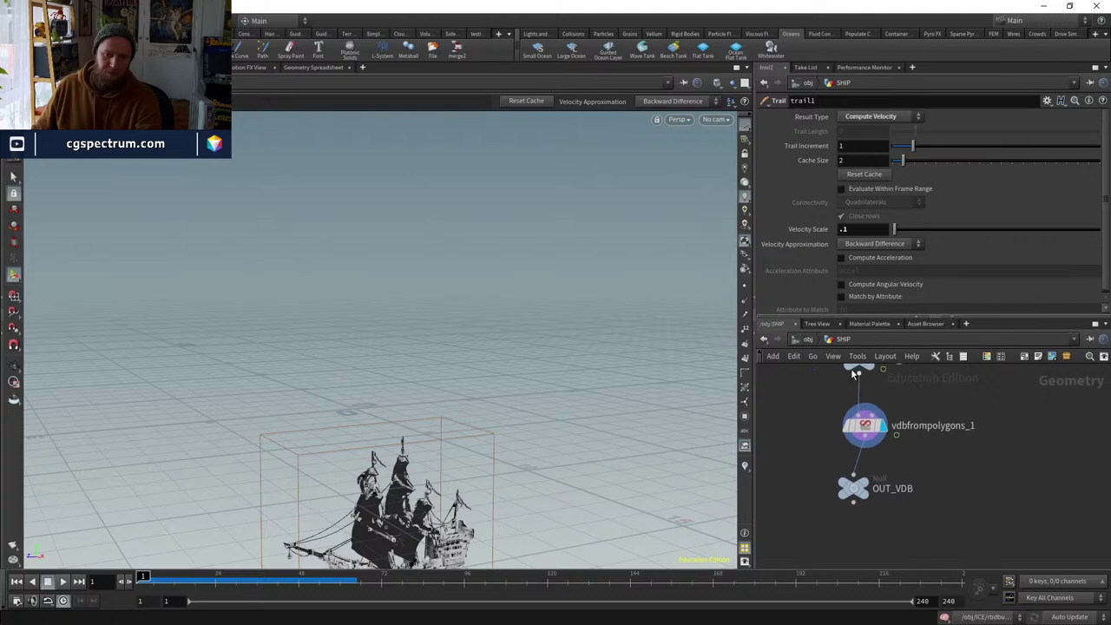
Reset the RBD Bullet Solver inside ICE, replay the simulation and rewind it
click(807, 338)
click(863, 453)
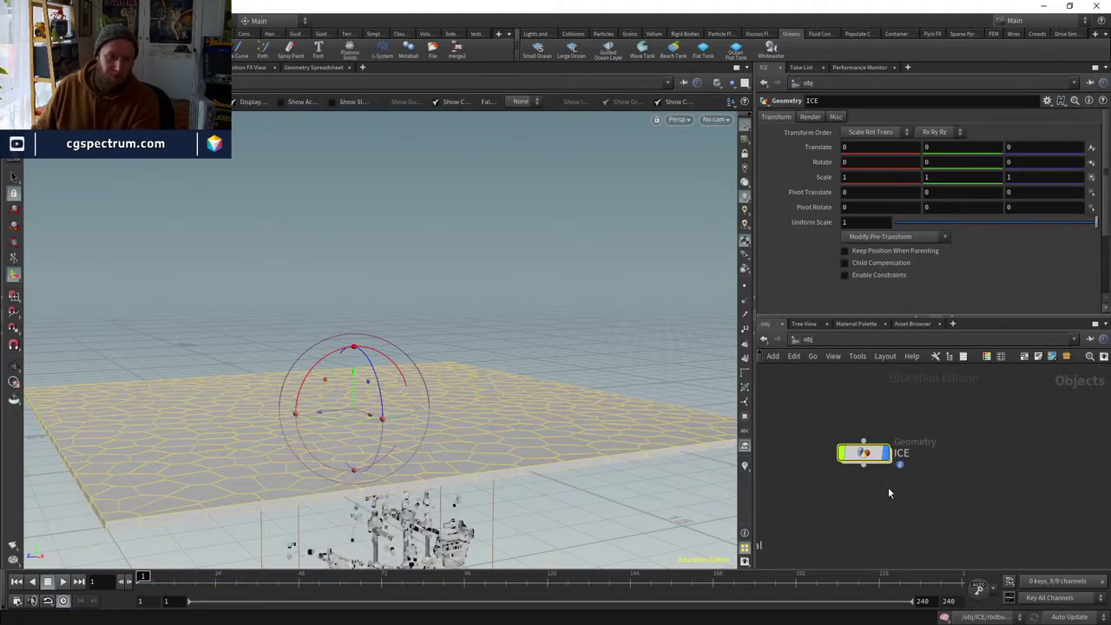
double_click(865, 453)
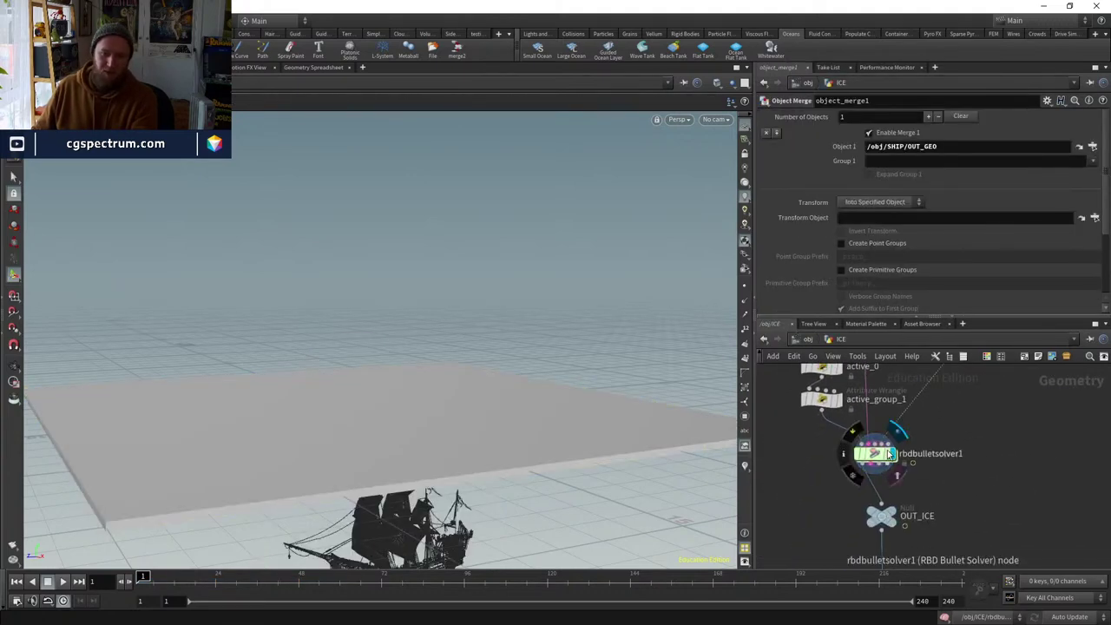
click(887, 453)
click(861, 117)
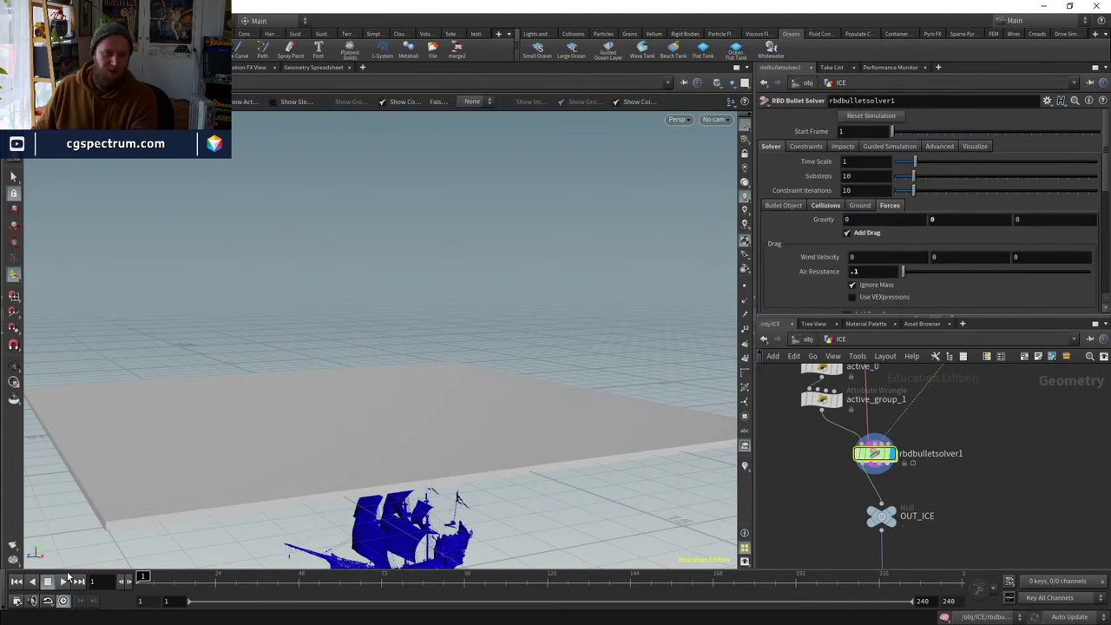
click(63, 582)
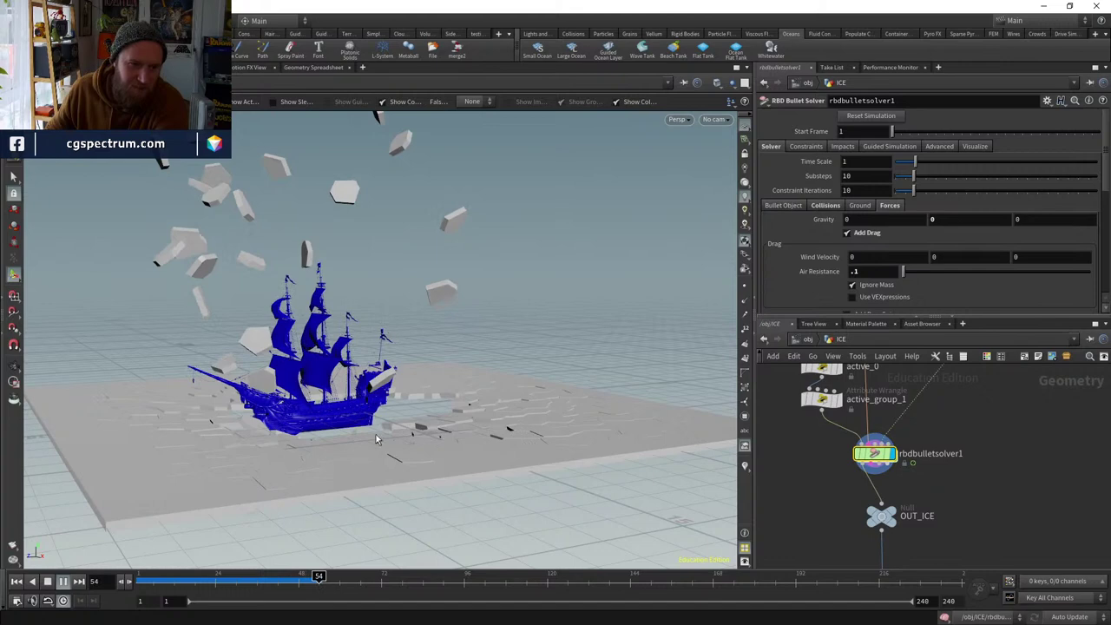
drag(209, 580, 143, 578)
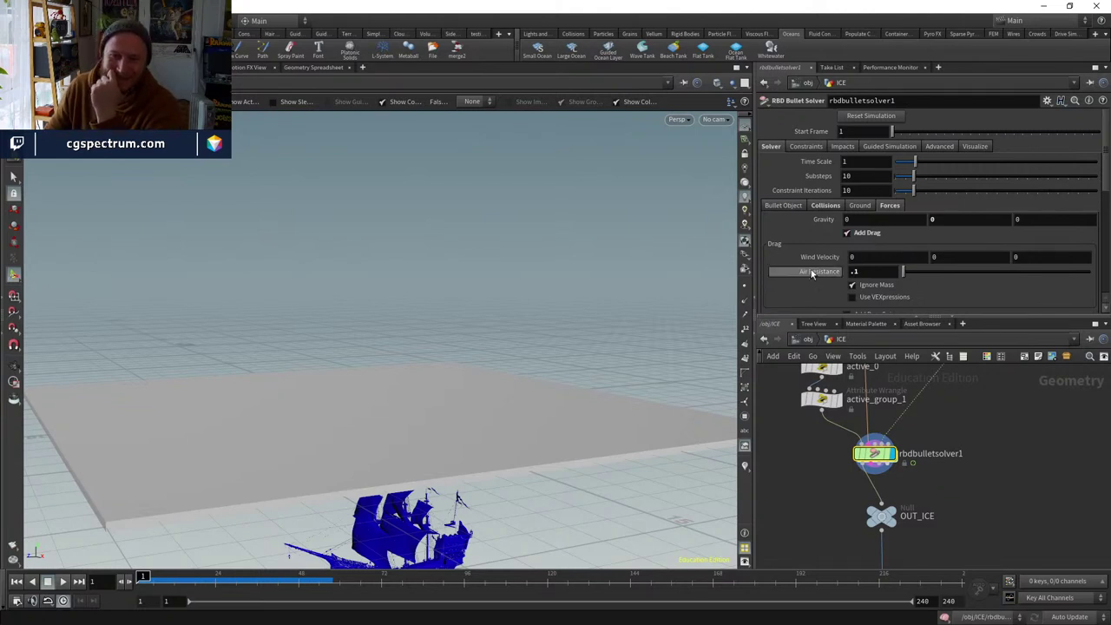
With Air Resistance at 1, replay the ice breakup to about frame 42 and rewind to frame 1
scroll(868, 260, down, 1)
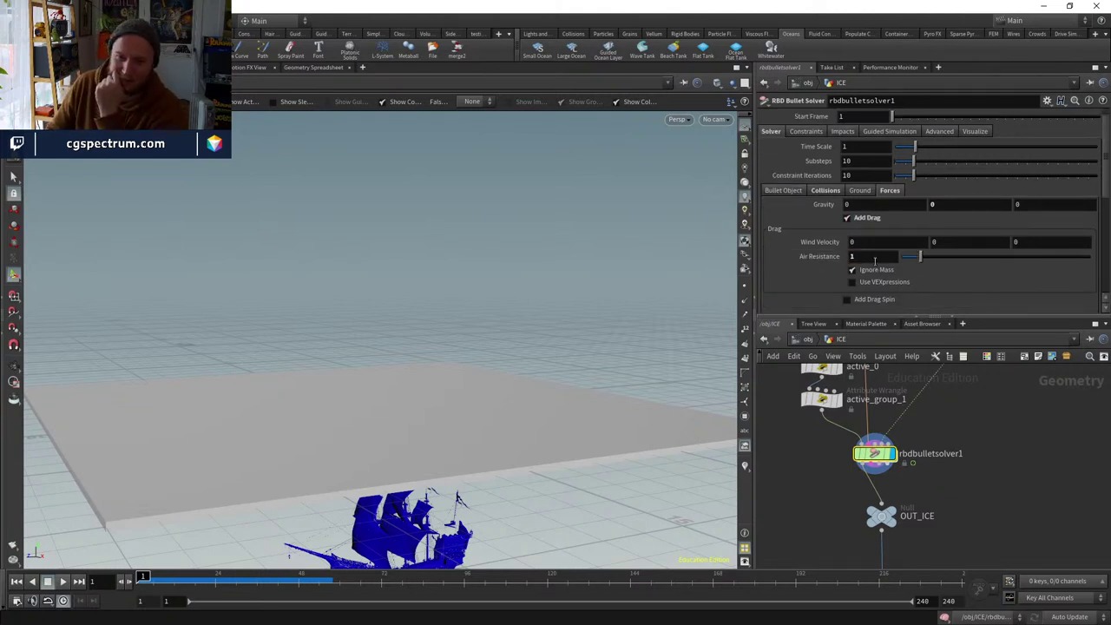
scroll(874, 260, up, 1)
scroll(979, 276, down, 2)
scroll(994, 283, up, 2)
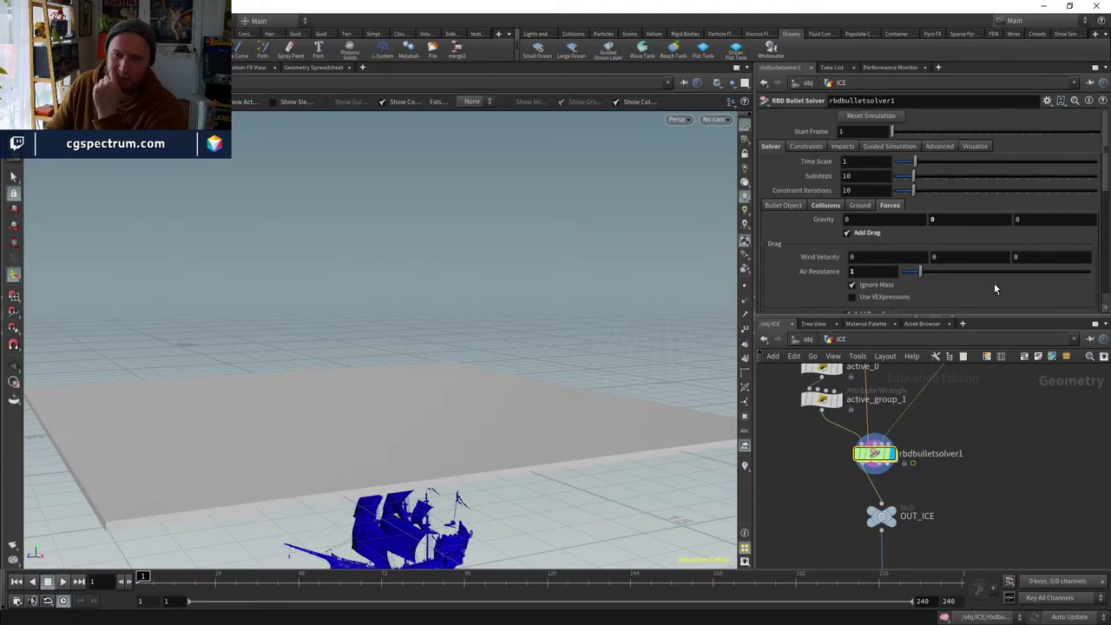
click(63, 581)
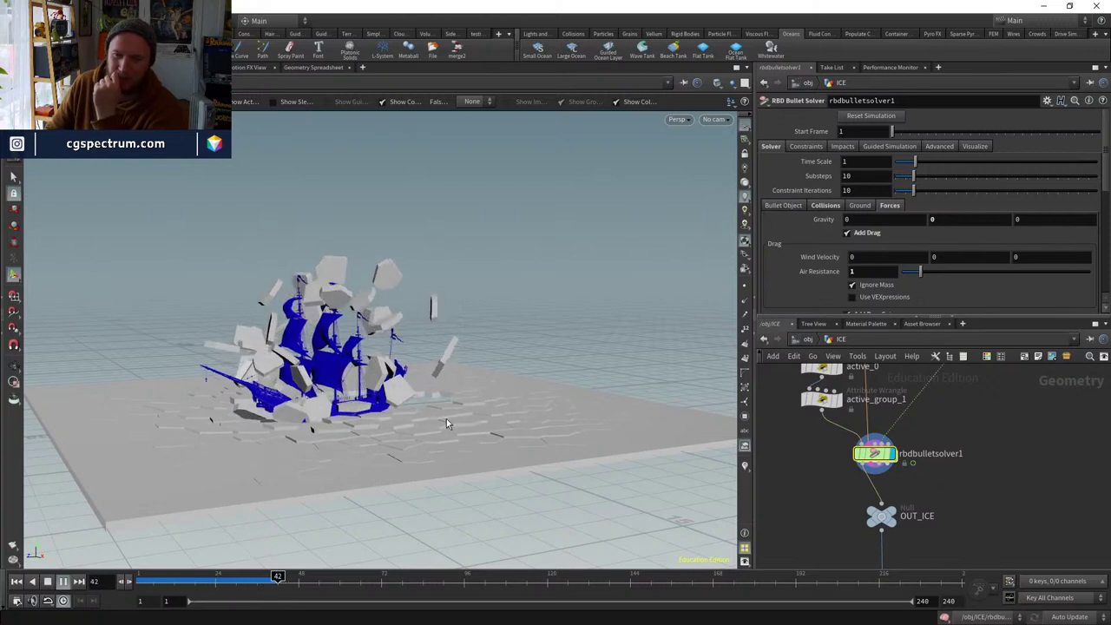
click(147, 575)
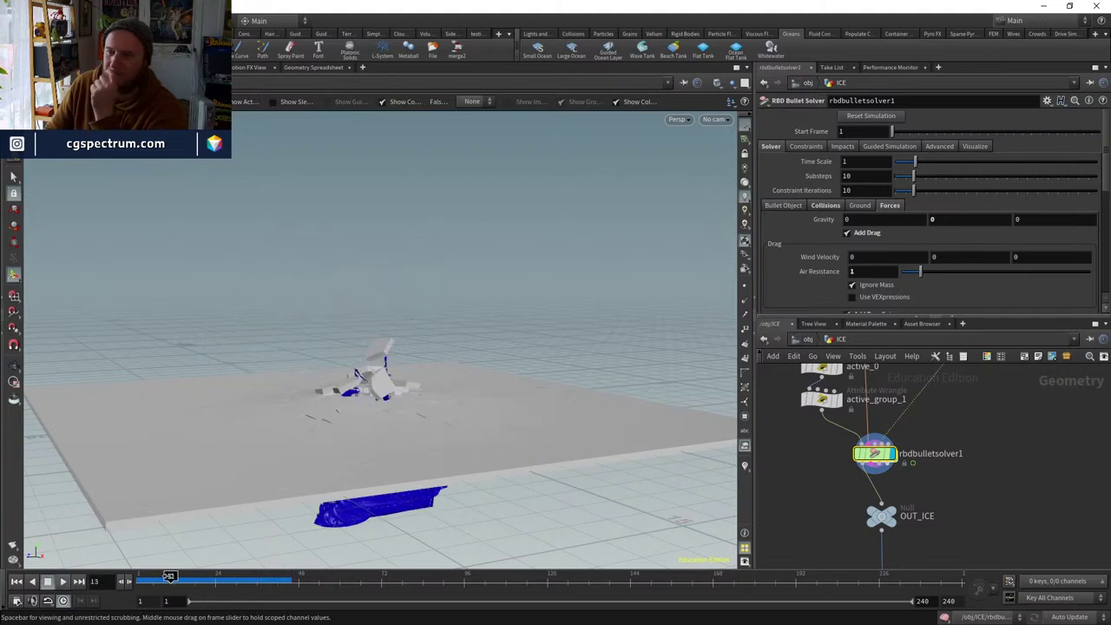
drag(147, 575, 139, 577)
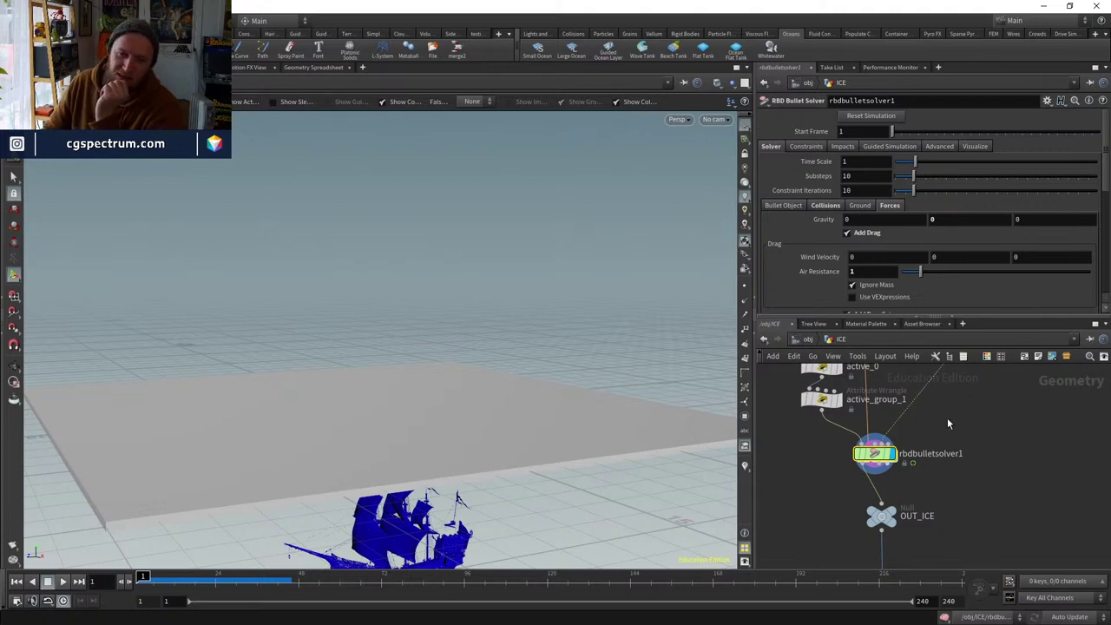
scroll(947, 421, down, 3)
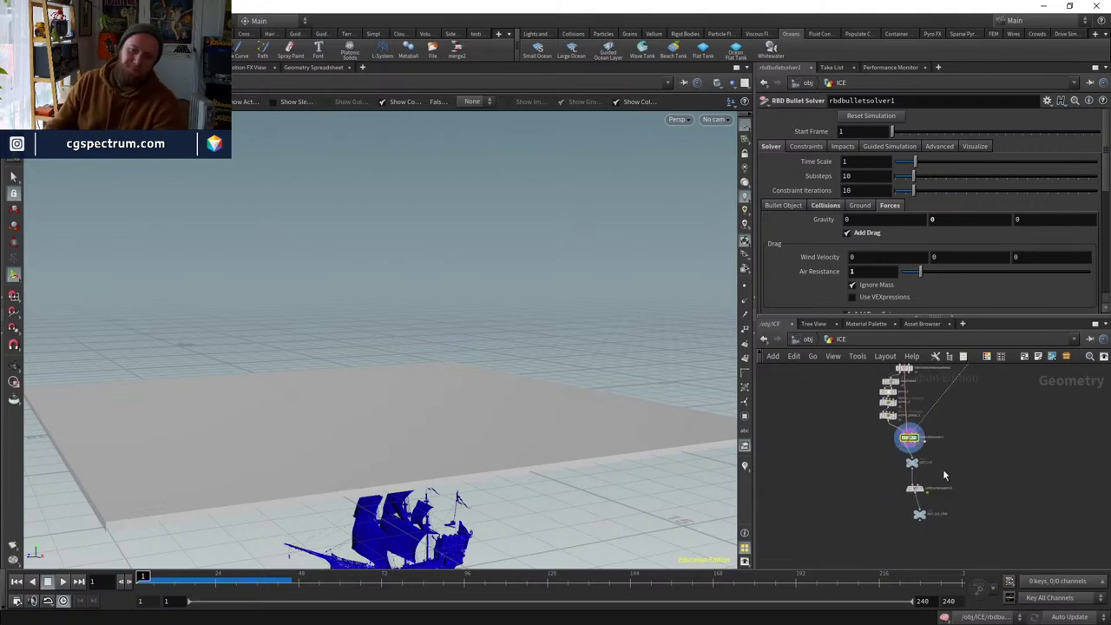
Move between /obj, AutoDopNetwork and the ICE network, ending on rbdbulletsolver1 inside ICE
scroll(934, 460, up, 3)
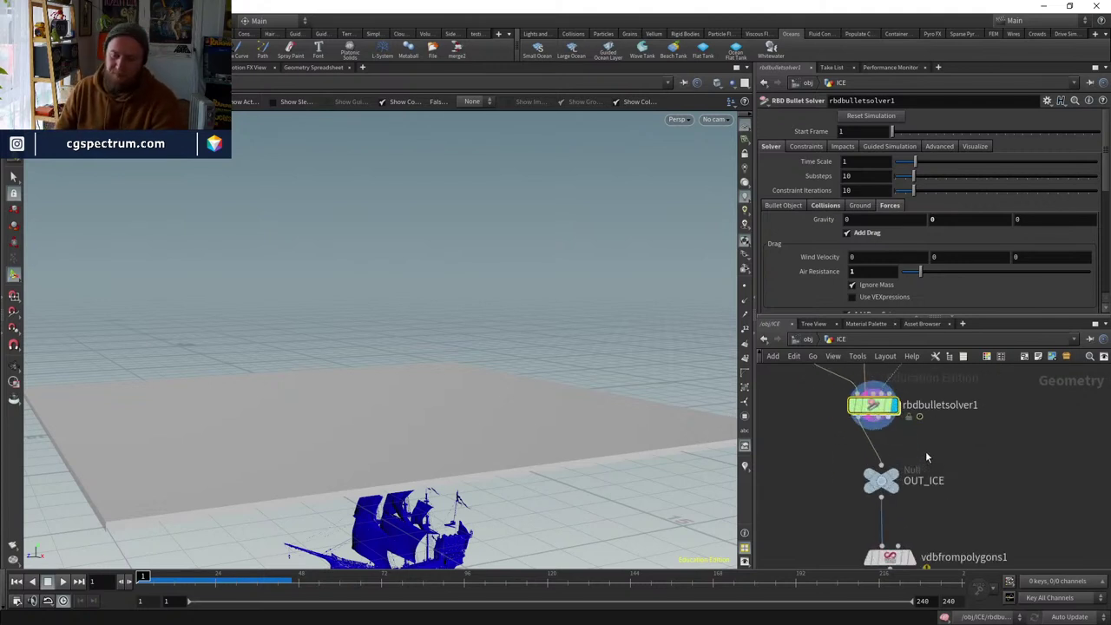
key(u)
double_click(866, 460)
scroll(965, 551, down, 3)
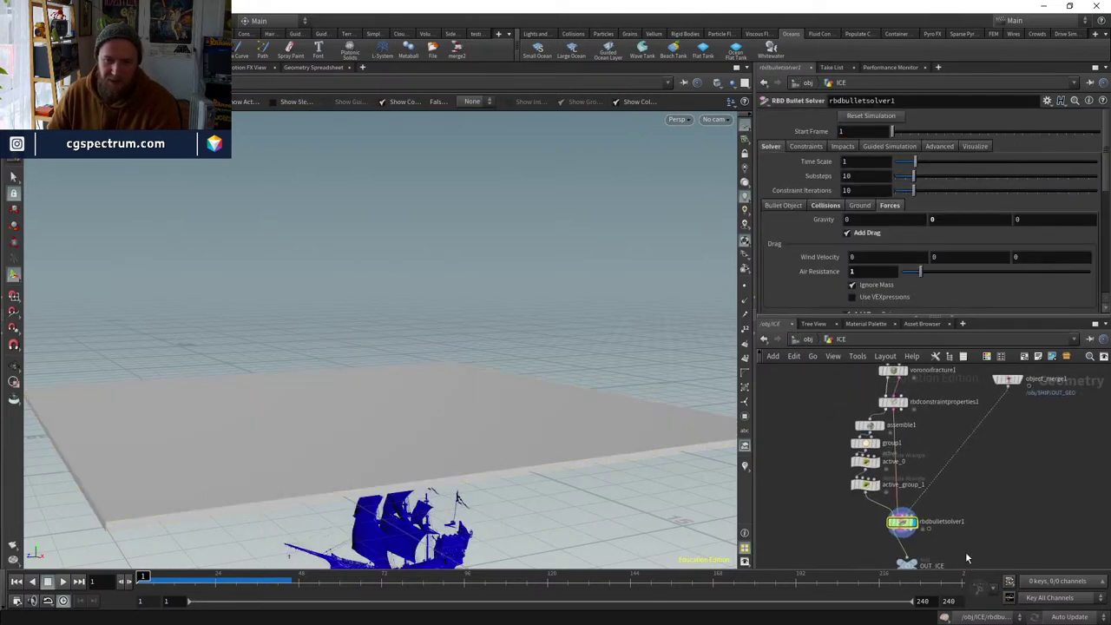
click(805, 339)
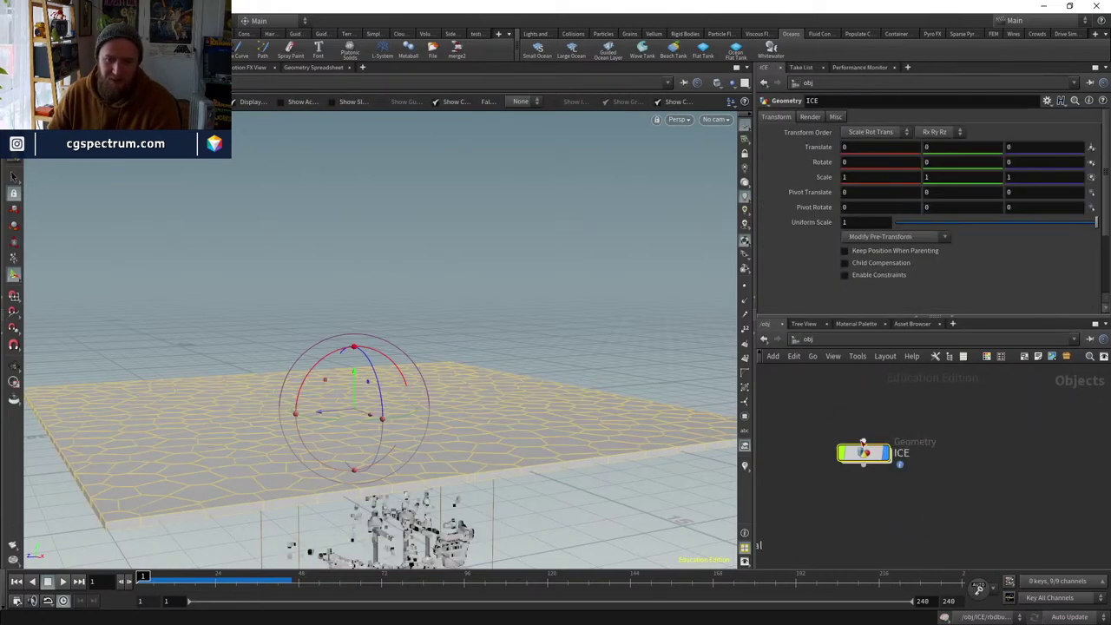
double_click(865, 452)
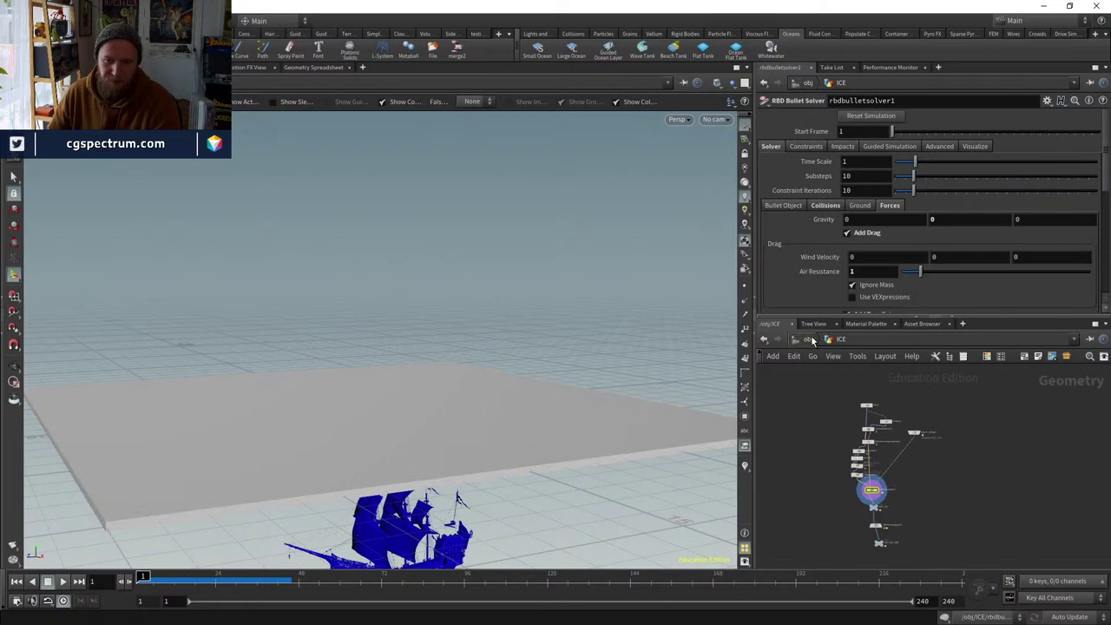
click(811, 339)
scroll(904, 476, up, 5)
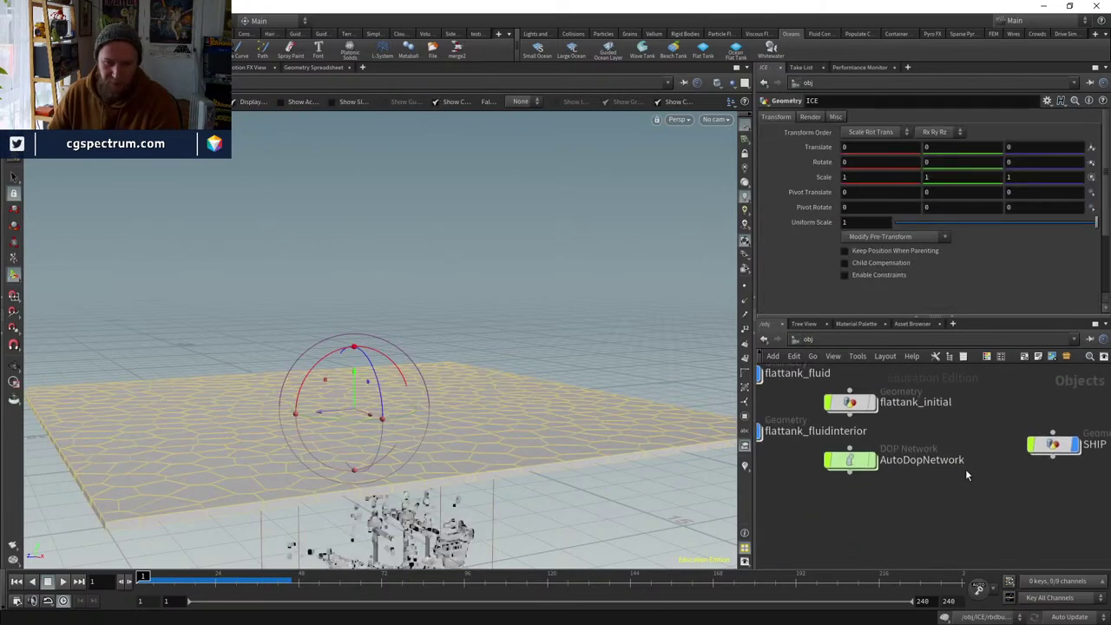
middle_drag(1018, 476, 973, 506)
double_click(807, 490)
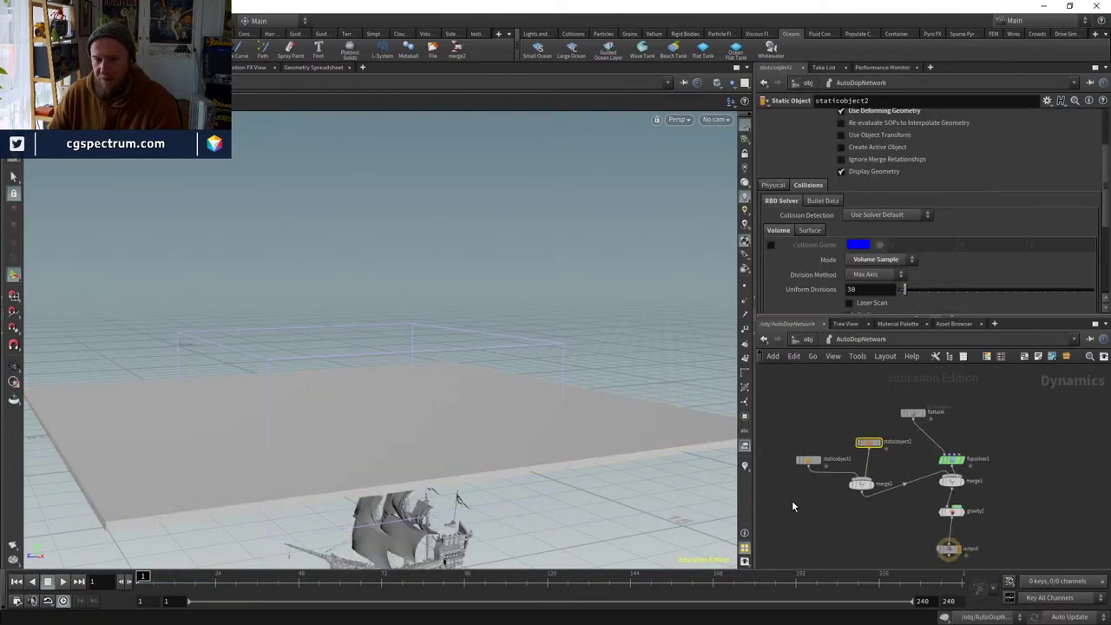
click(807, 339)
double_click(967, 460)
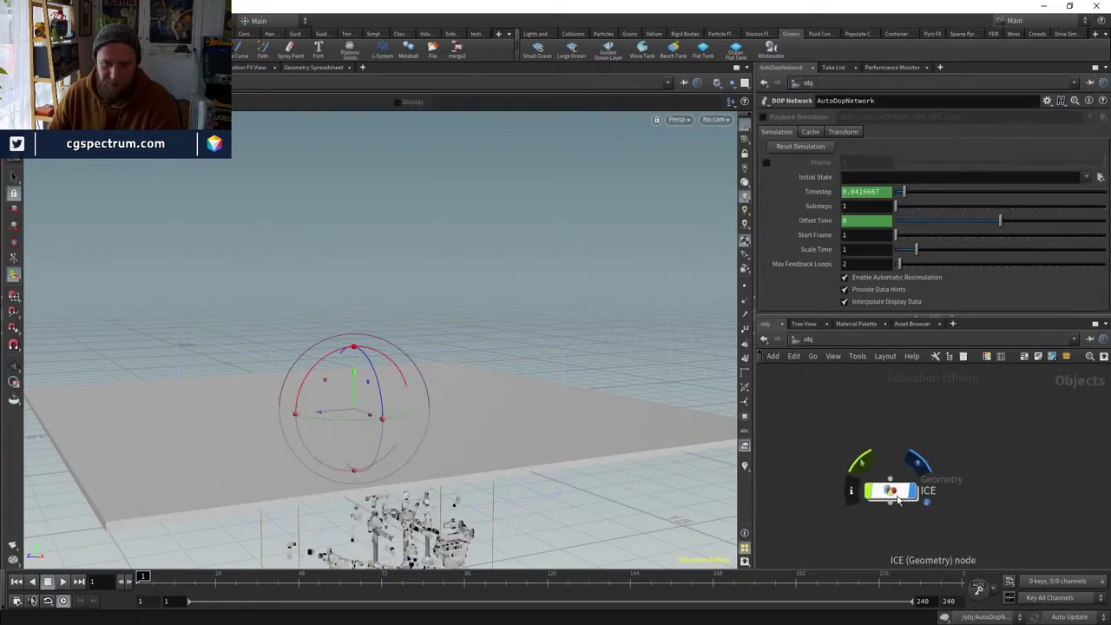
click(908, 508)
scroll(862, 460, up, 3)
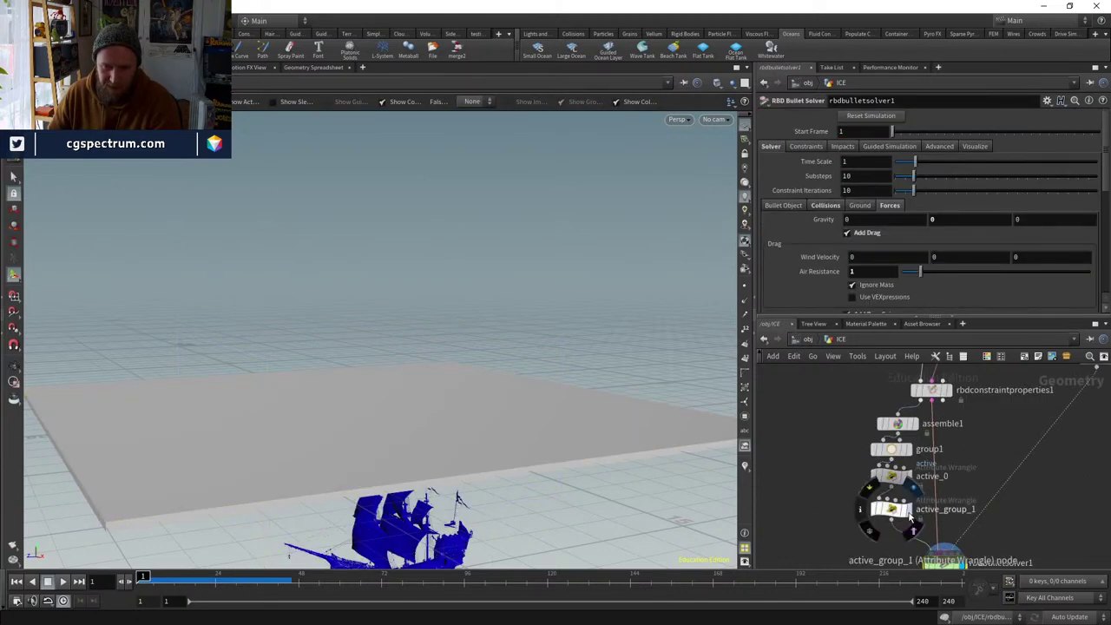
Add a Null named OUT_RBDS below active_group_1, then open AutoDopNetwork
click(892, 509)
key(Tab)
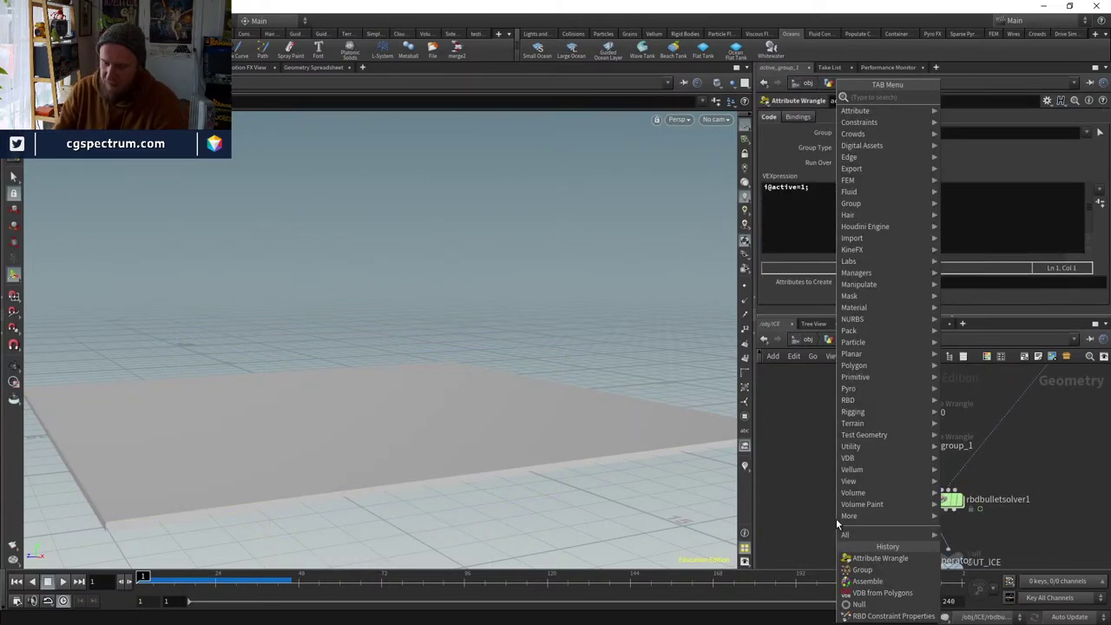
click(858, 604)
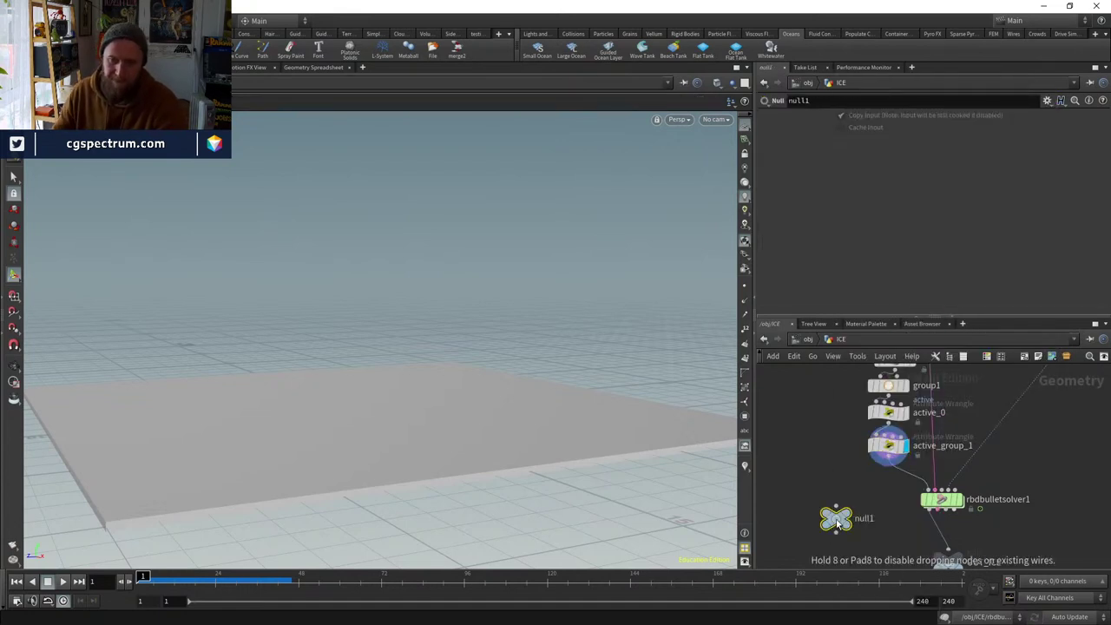
click(833, 519)
double_click(865, 518)
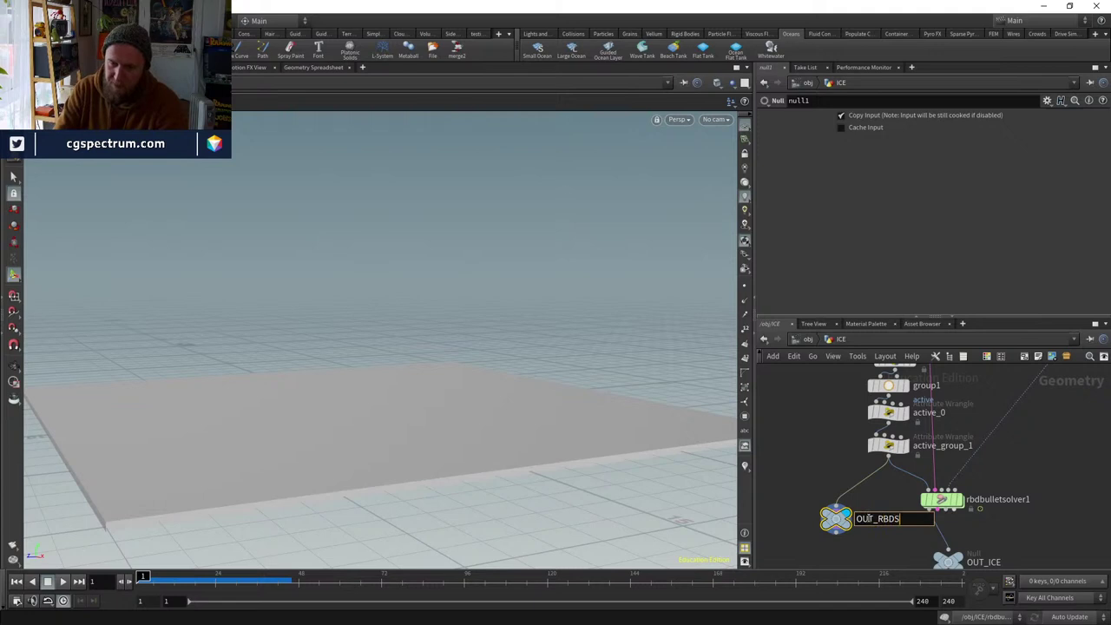
key(Return)
click(808, 338)
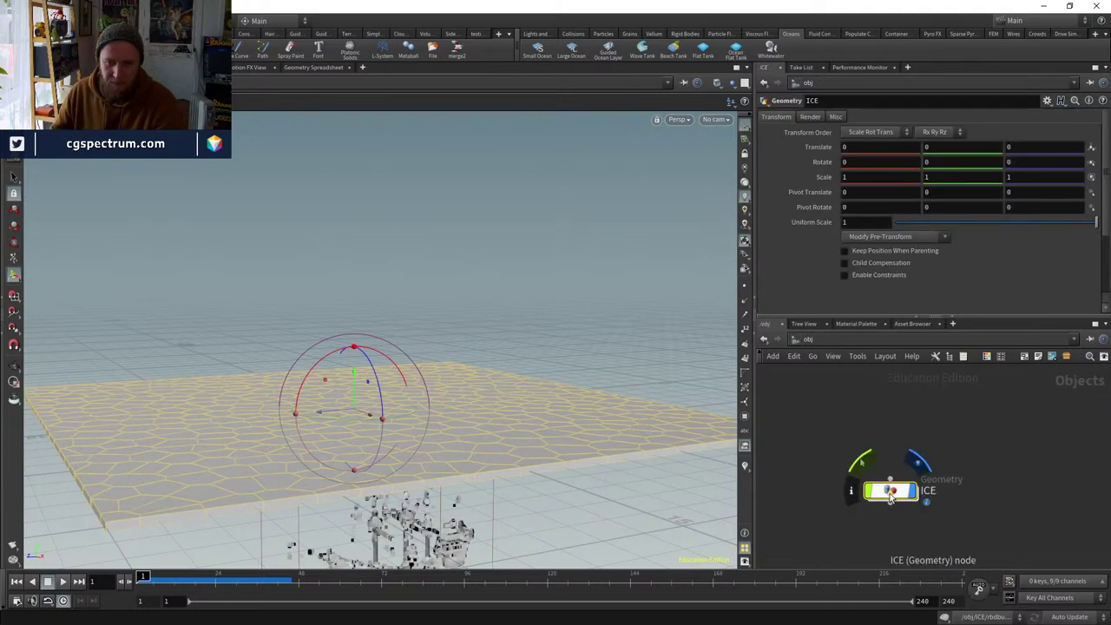
double_click(788, 489)
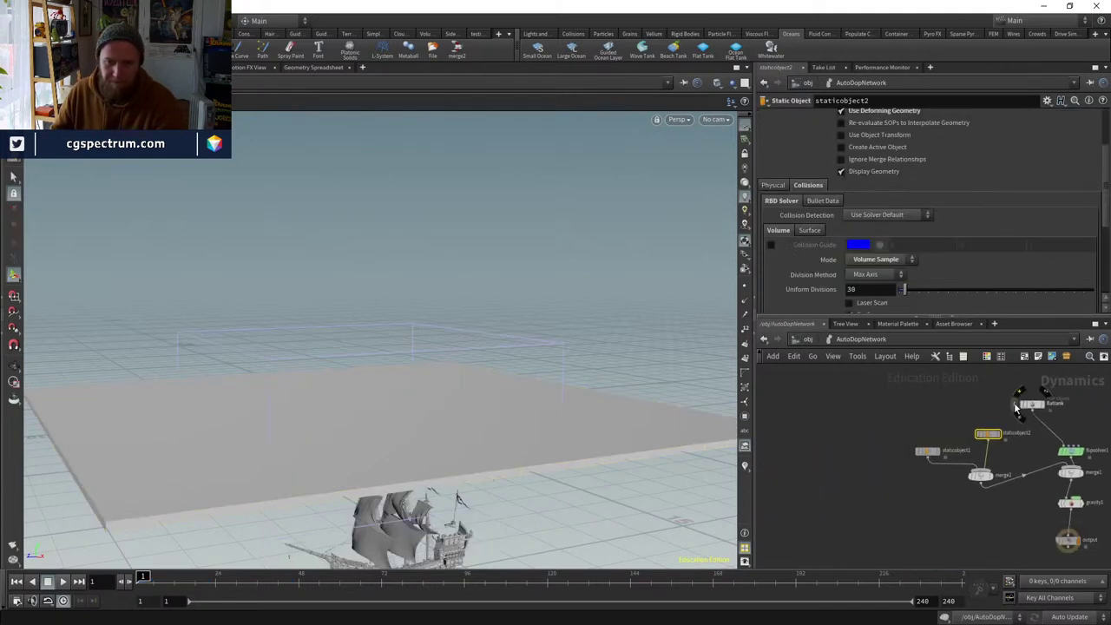
Add an RBD Packed Object node and a FLIP Object node to the DOP network
key(Tab)
text(rbd)
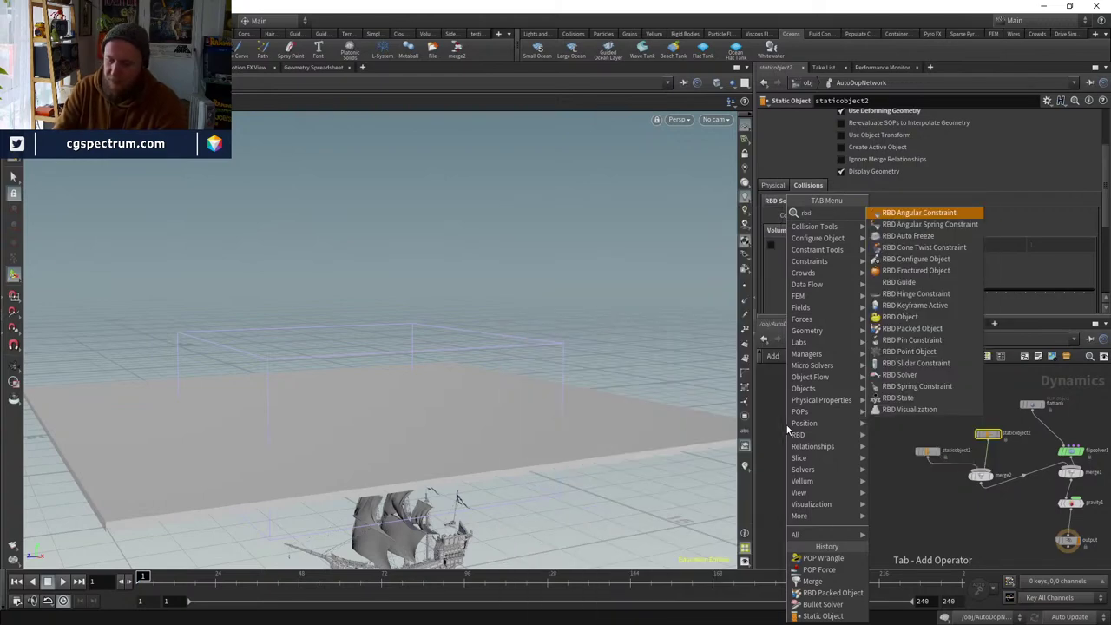
text( pa)
key(Return)
click(786, 425)
key(Tab)
text(fl)
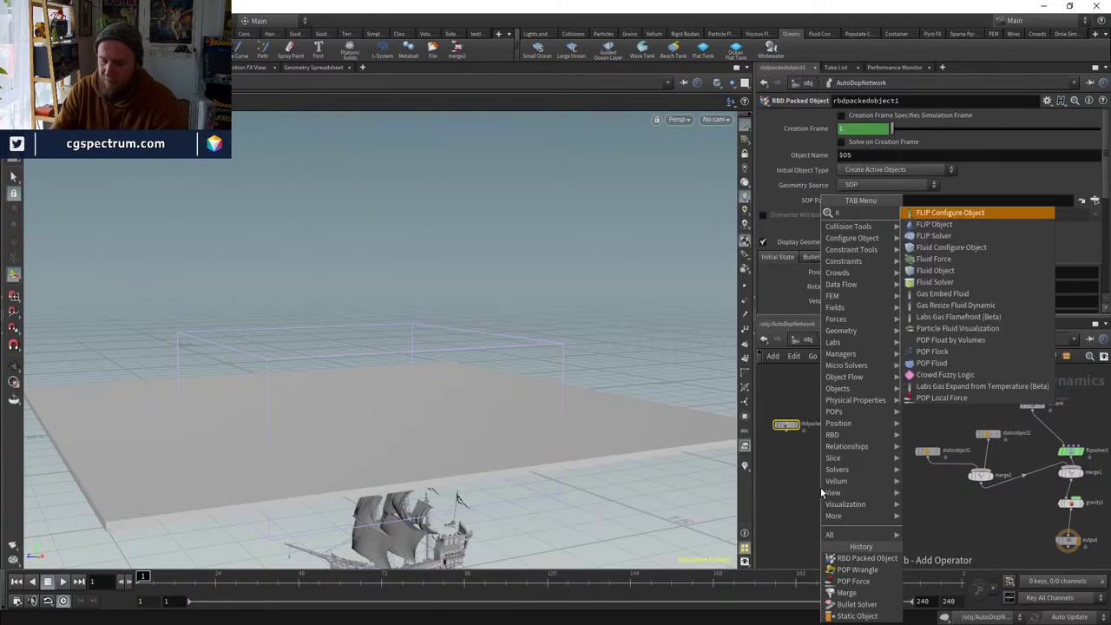
text(ipo)
key(Return)
click(820, 486)
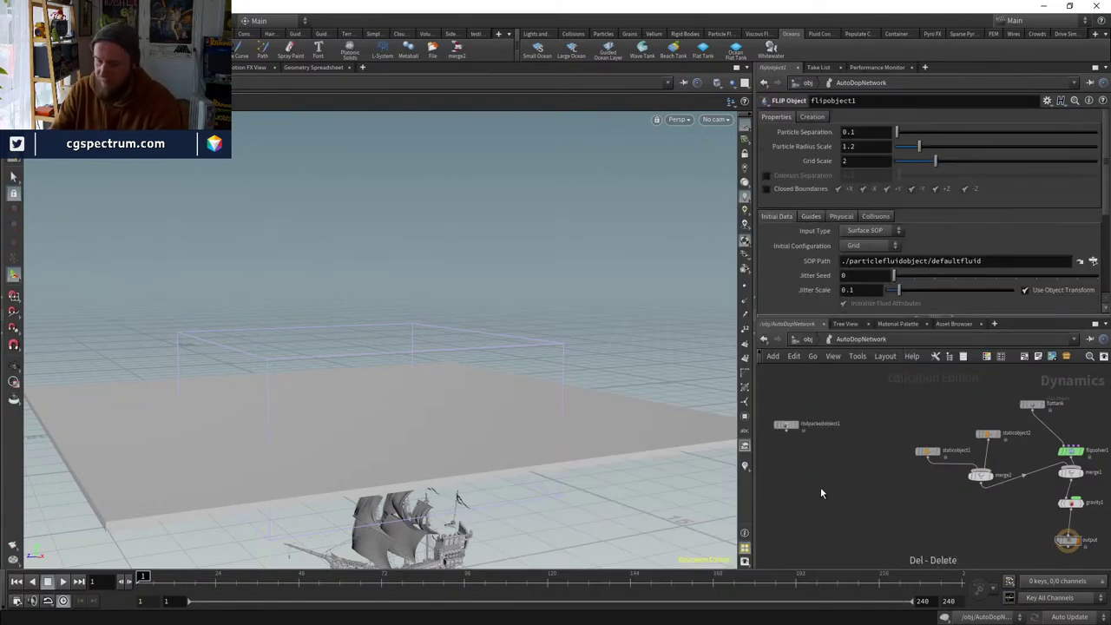
Add a Bullet Solver node below rbdpackedobject1
key(Tab)
text(bull)
key(Down)
key(Down)
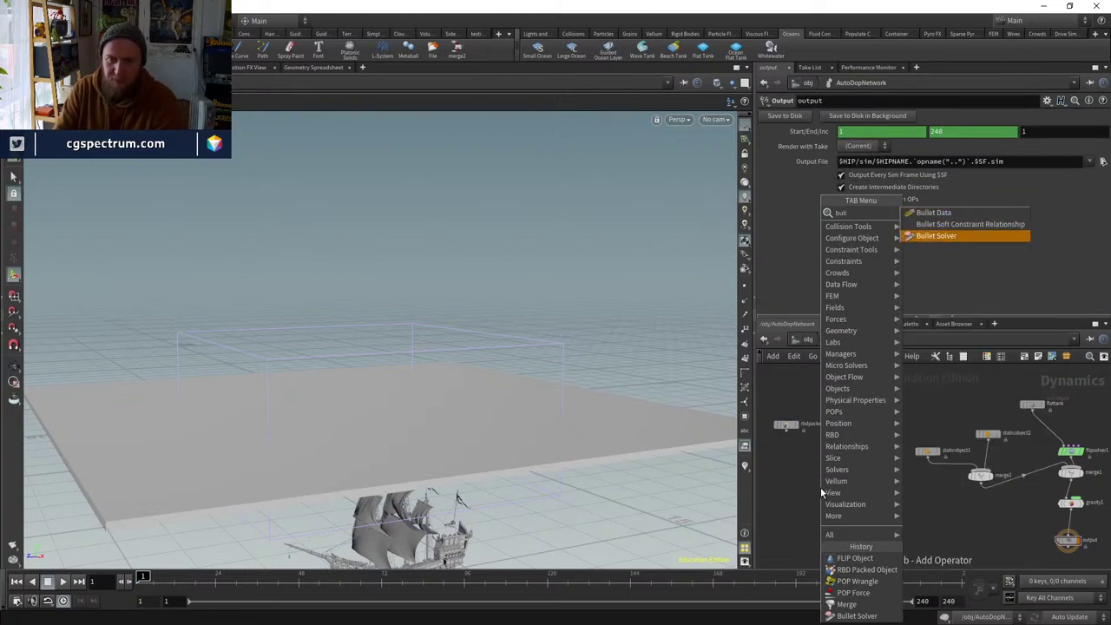
key(Return)
click(796, 445)
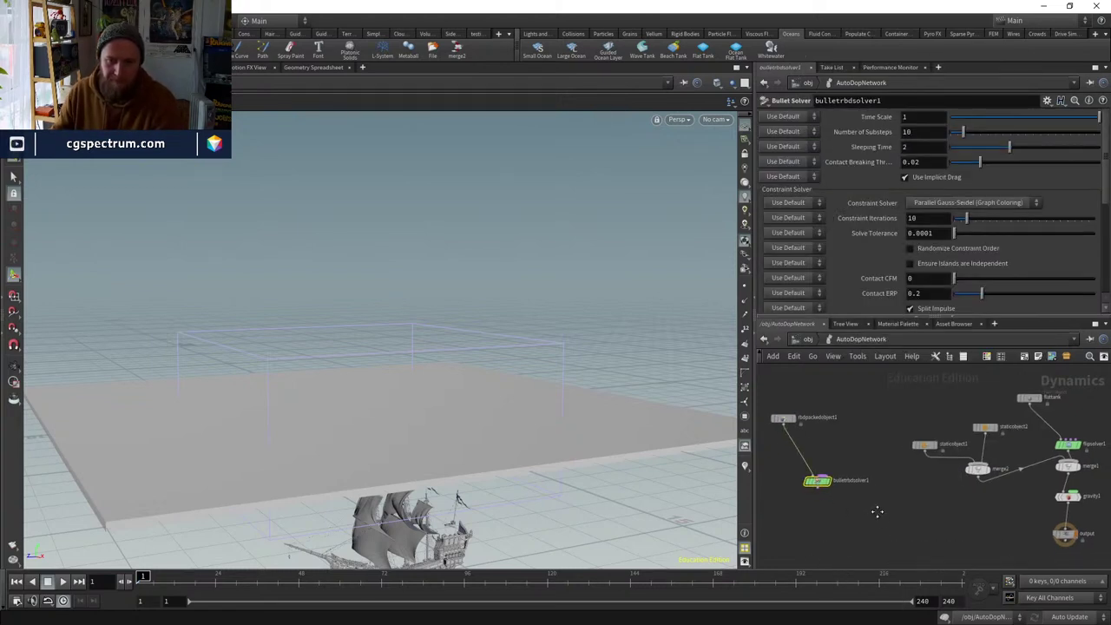
middle_drag(876, 511, 872, 488)
Wire the Bullet solver into a new merge3 with mutual affectors, above gravity1 and the output
key(Tab)
key(Escape)
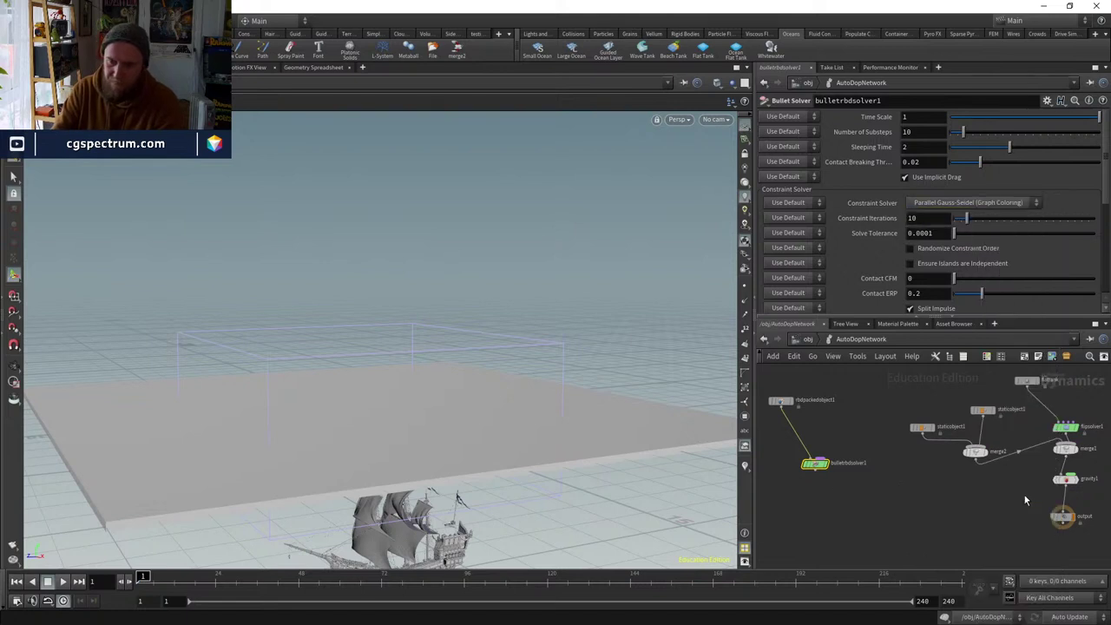
click(1001, 501)
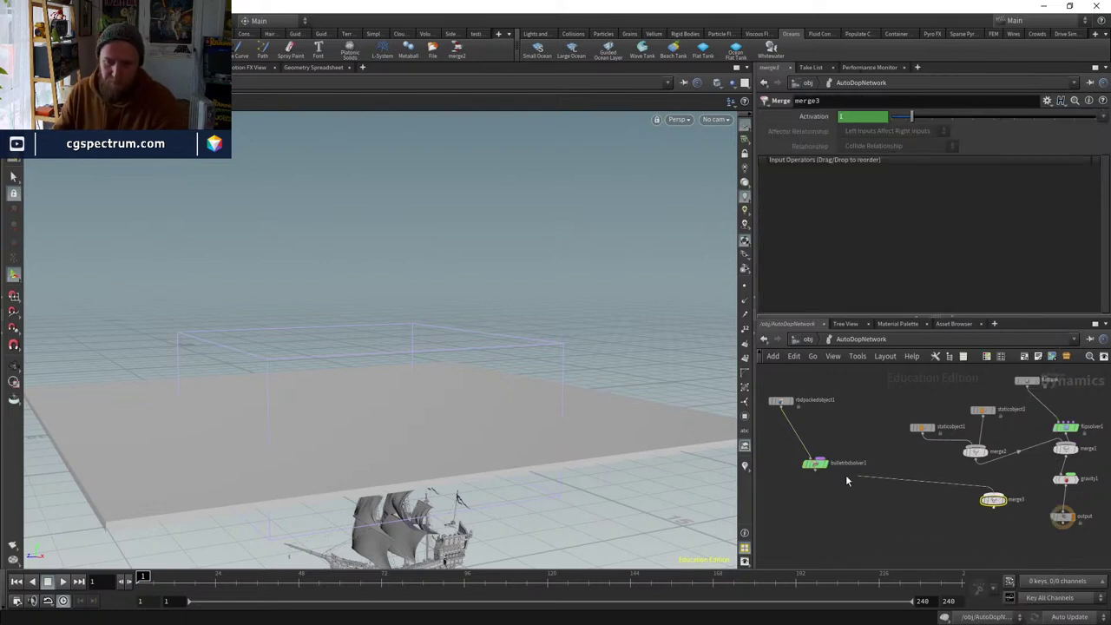
drag(847, 479, 1059, 545)
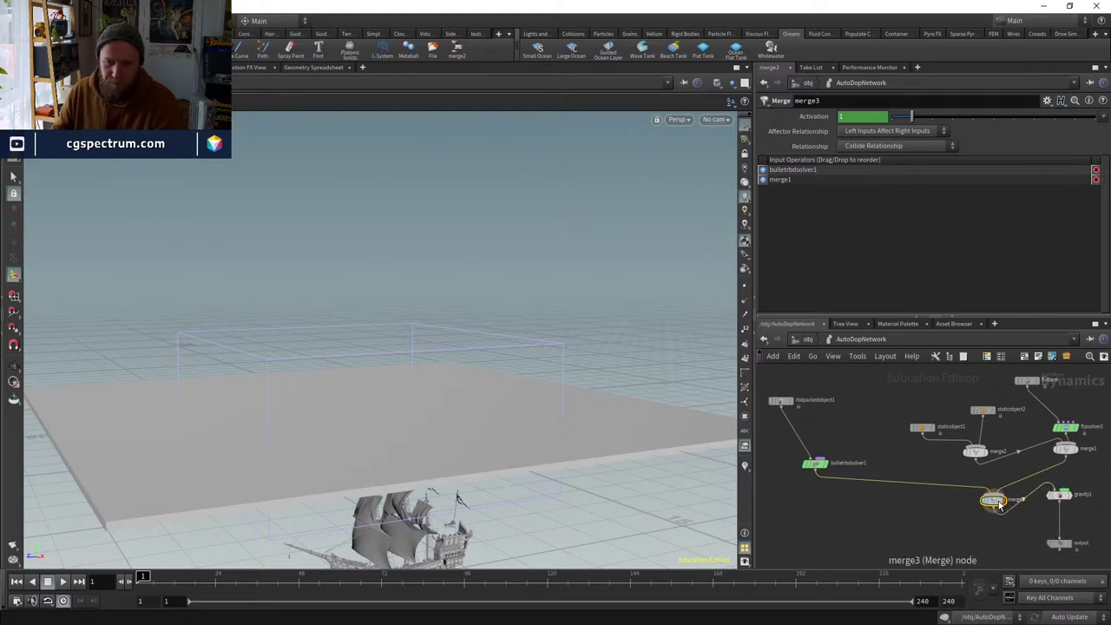
click(889, 131)
click(872, 129)
drag(1049, 498, 980, 525)
drag(1052, 548, 994, 536)
click(991, 499)
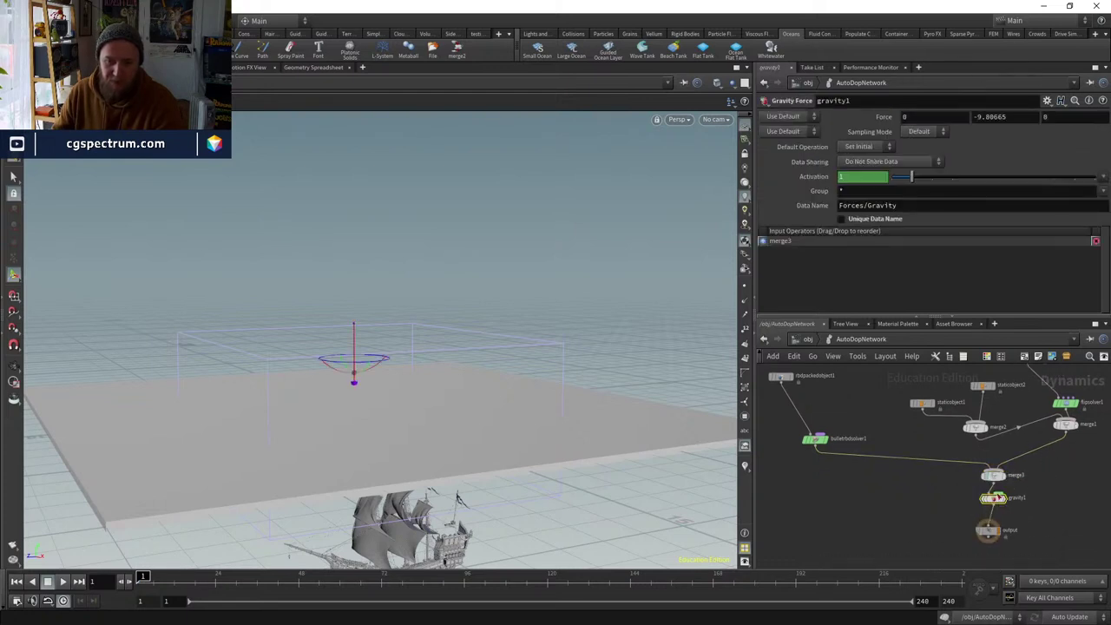
Set rbdpackedobject1's SOP Path to ../../ICE/OUT_RBDS/
middle_drag(1045, 469, 997, 484)
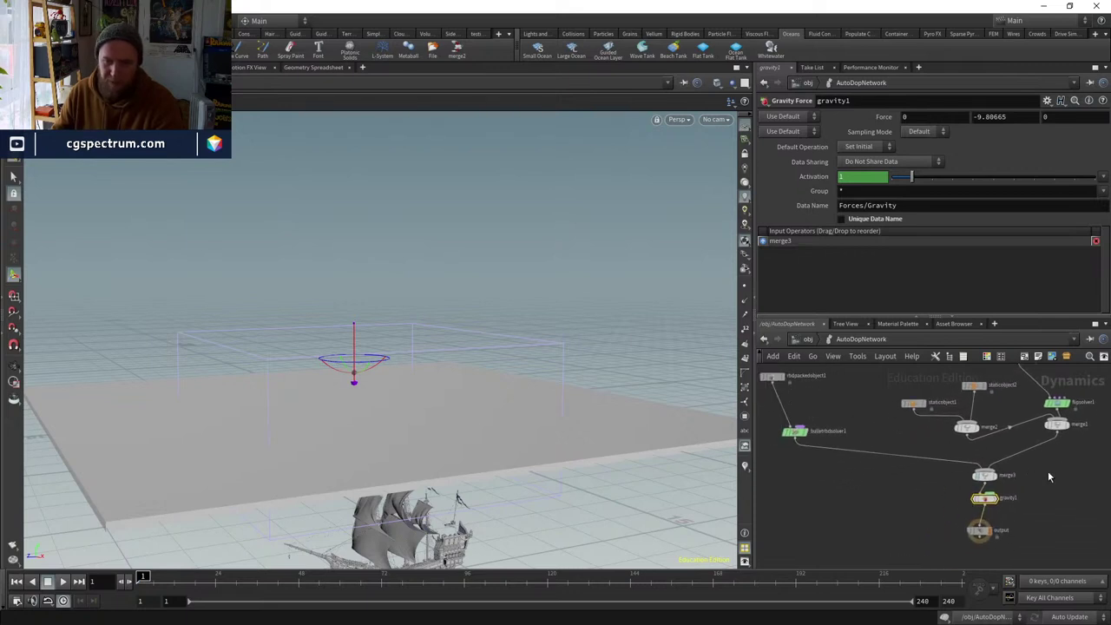
middle_drag(1083, 436, 1076, 479)
click(763, 418)
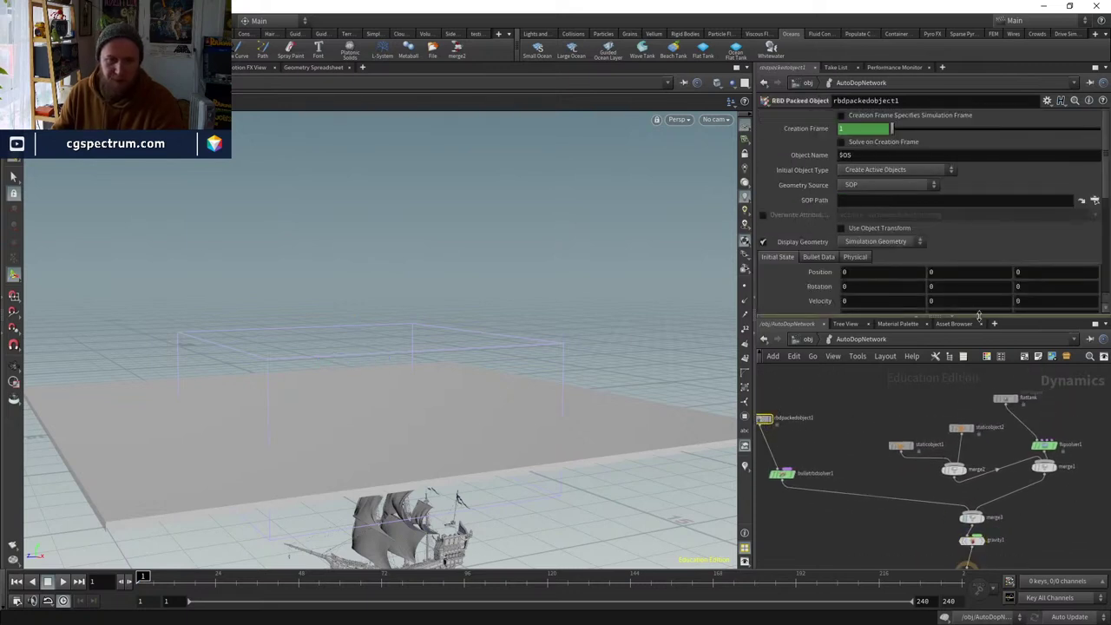
click(890, 199)
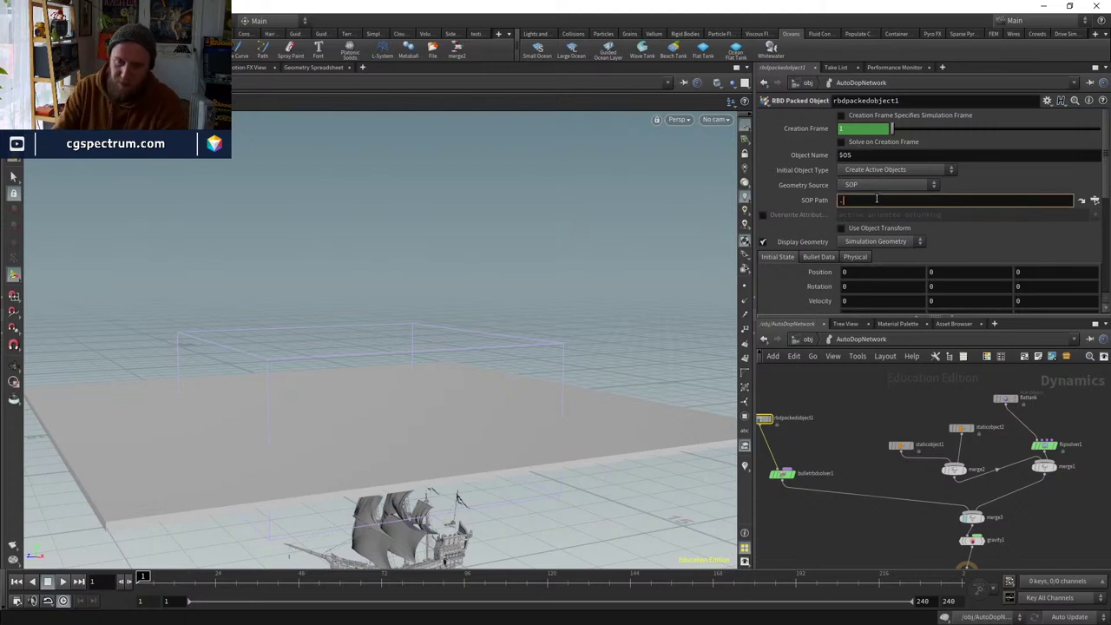
text(../../)
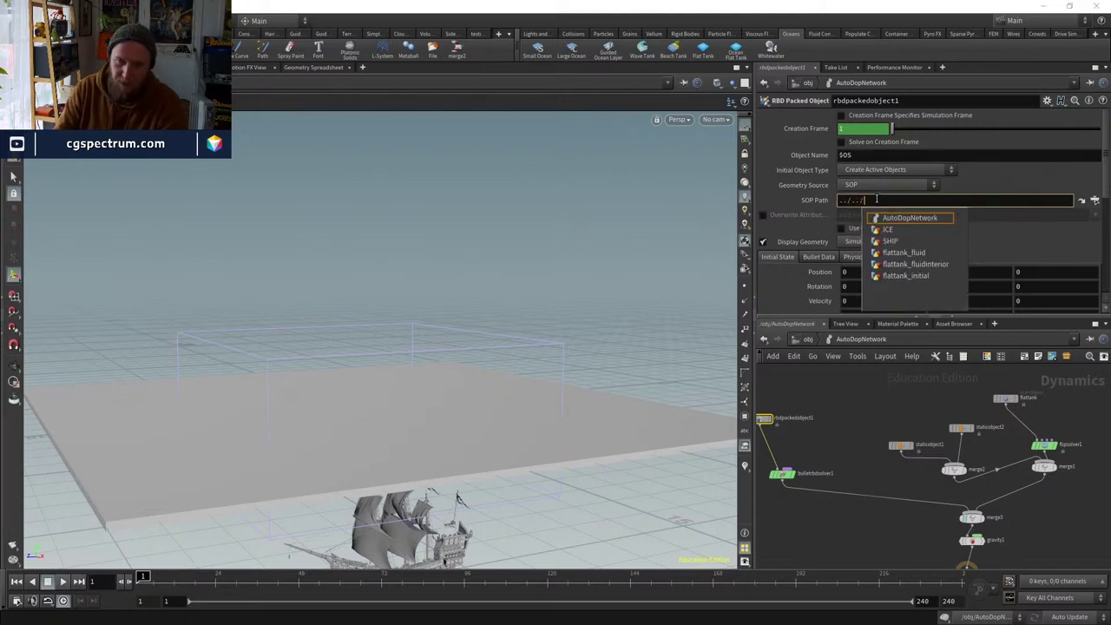
text(ICE/)
key(Down)
key(Down)
key(Down)
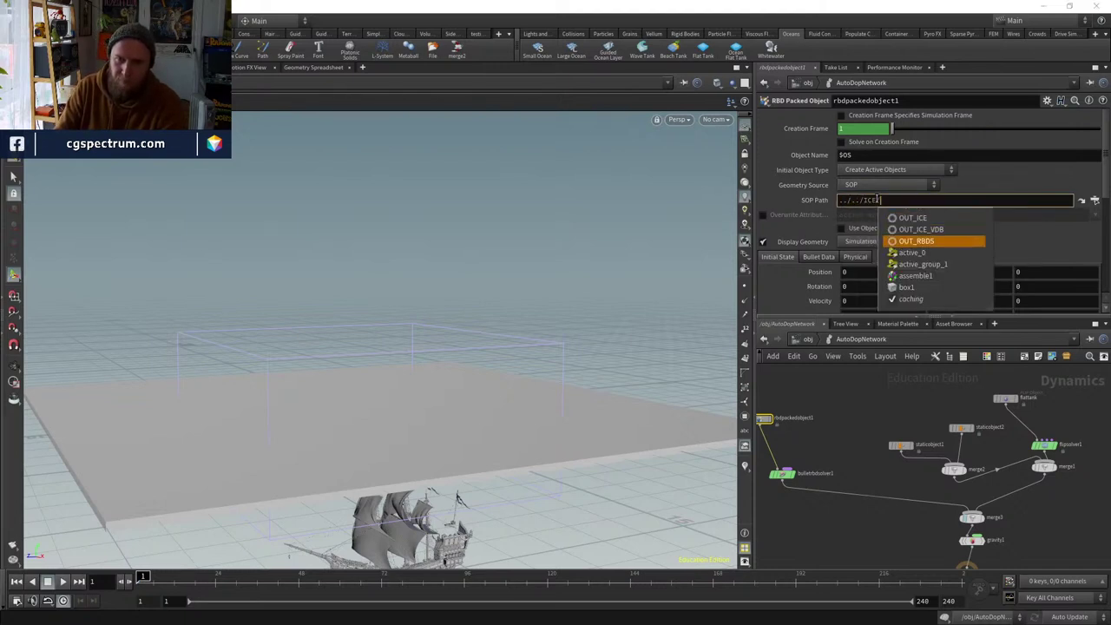
key(Return)
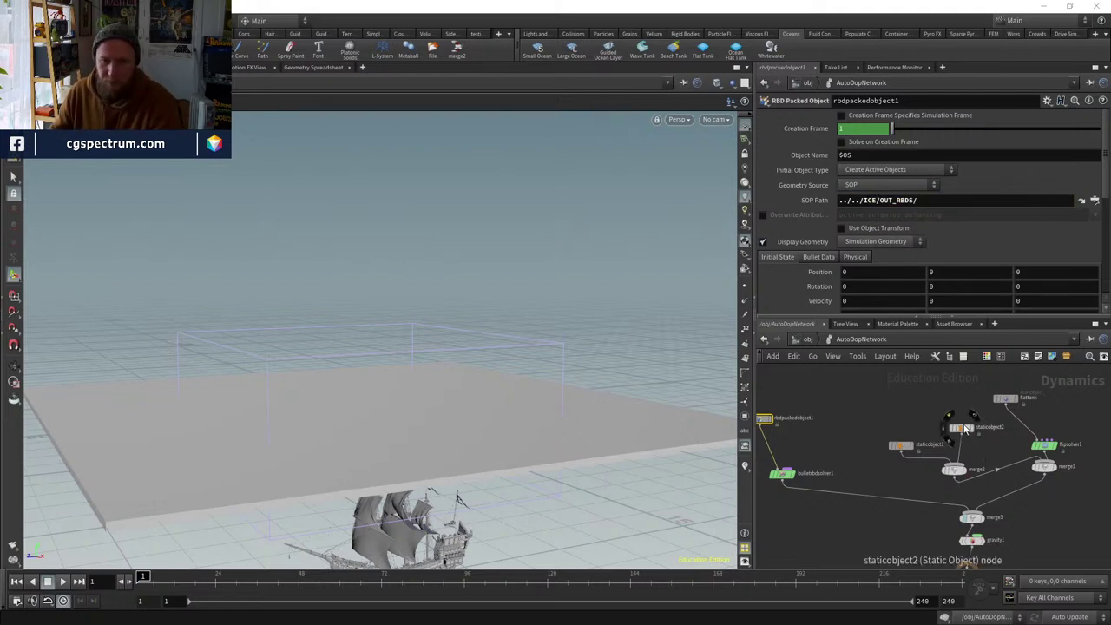
Bypass the staticobject2 node
scroll(965, 428, up, 1)
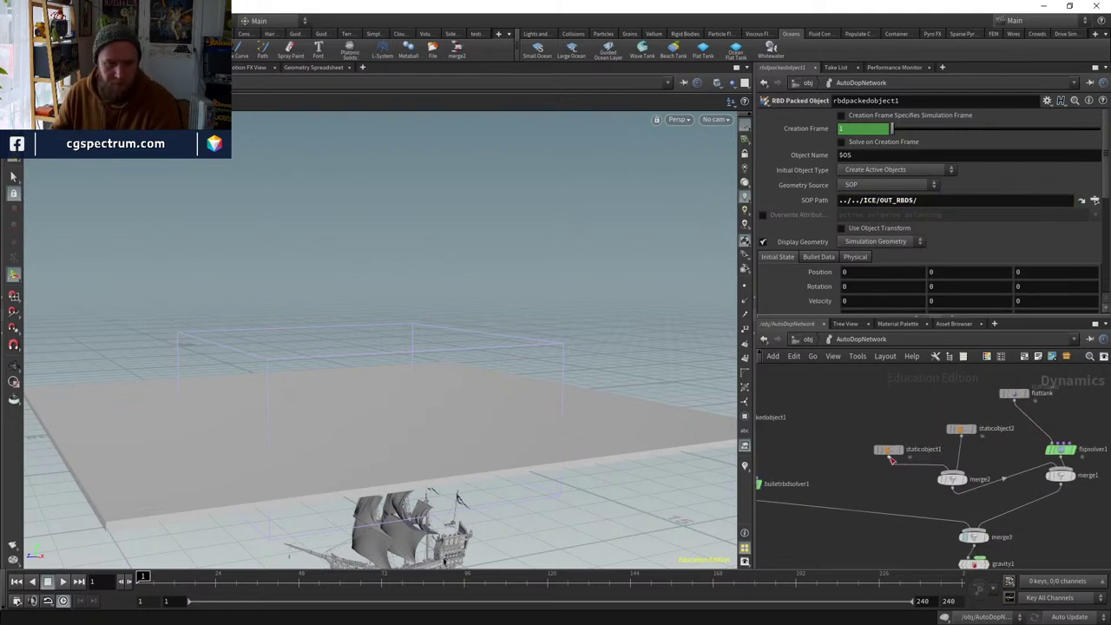
click(945, 433)
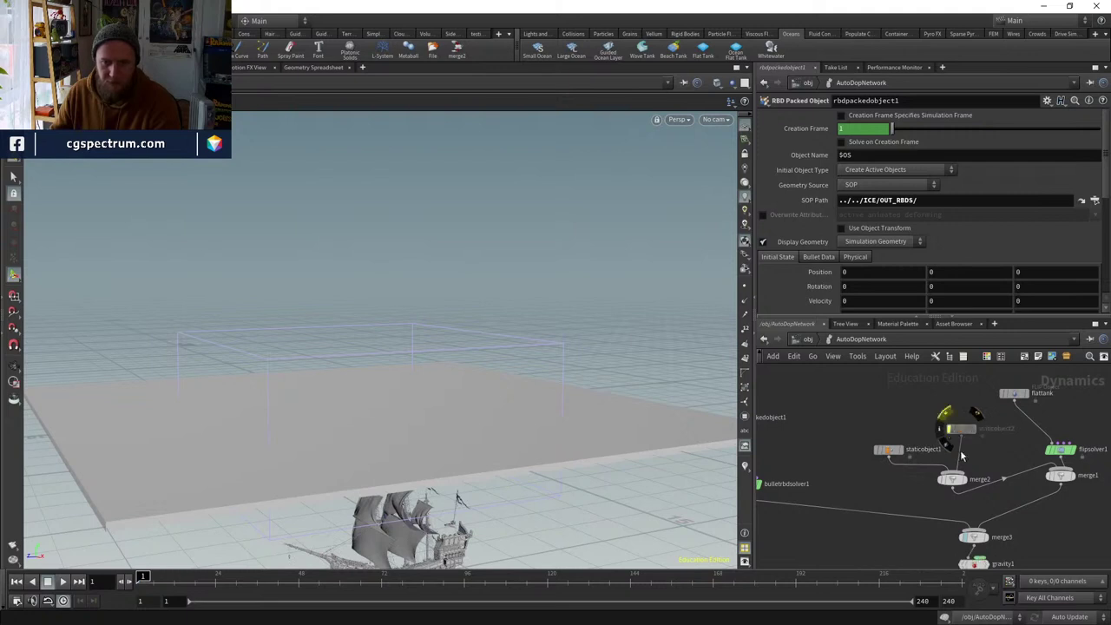
middle_drag(960, 449, 1008, 438)
Inspect flipsolver1's Volume Motion solver settings, then pan to show the RBD and Bullet nodes
click(1015, 405)
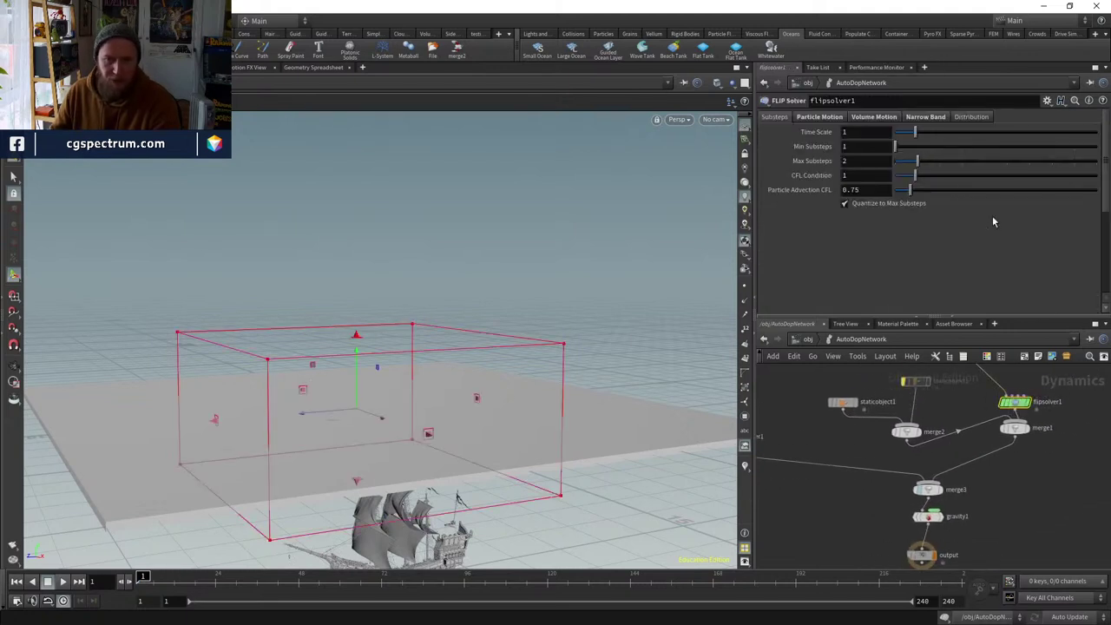
click(819, 117)
click(873, 116)
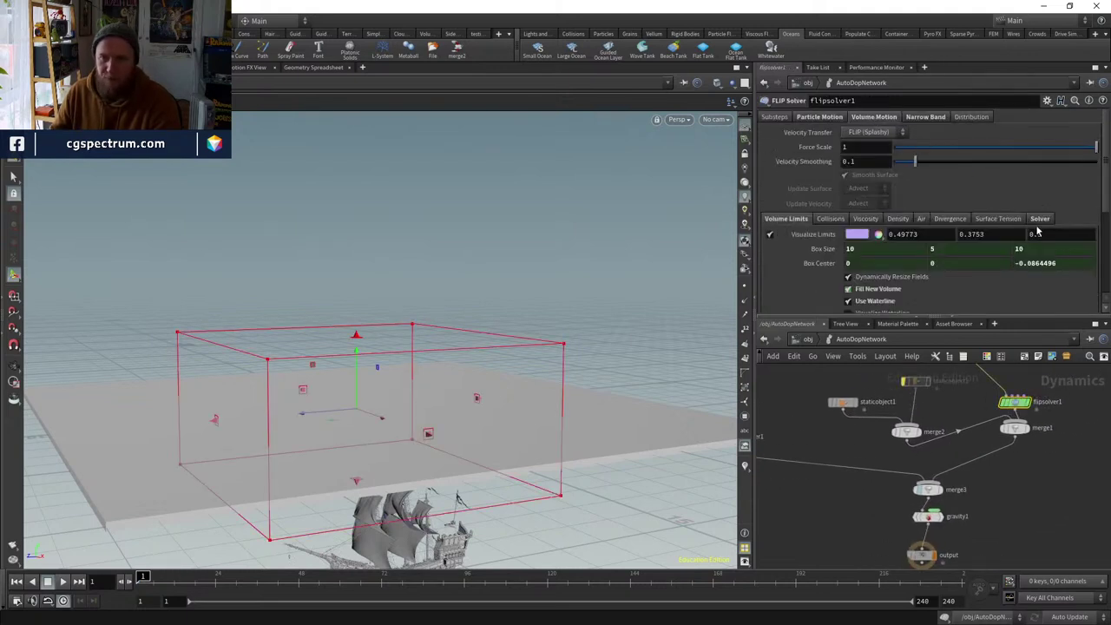
click(1038, 218)
scroll(925, 241, down, 2)
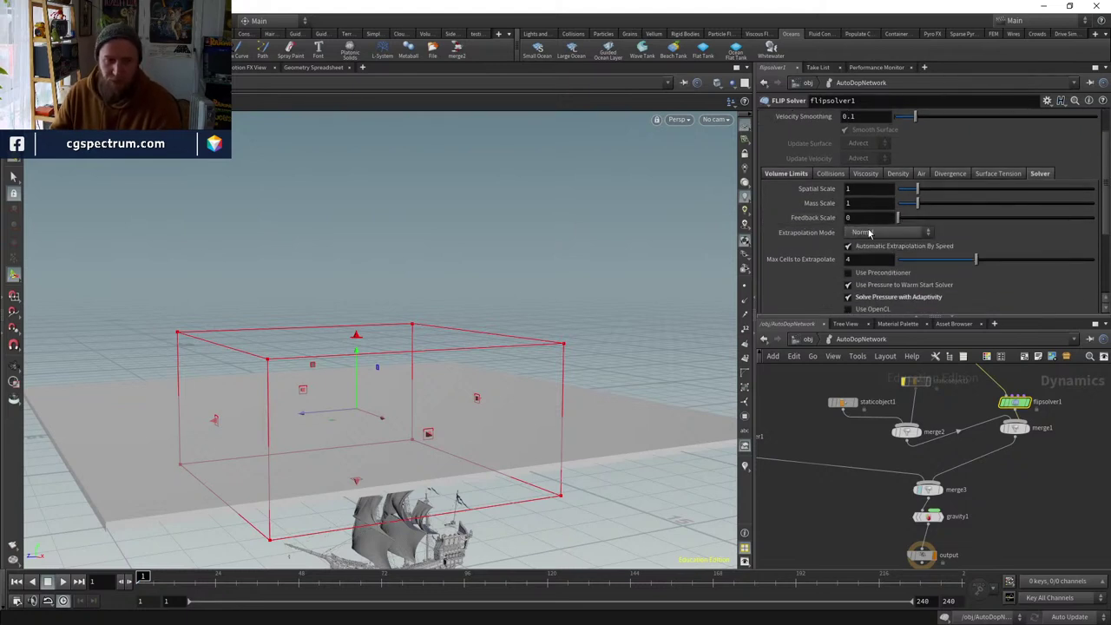
middle_drag(769, 569, 848, 517)
middle_drag(748, 317, 800, 397)
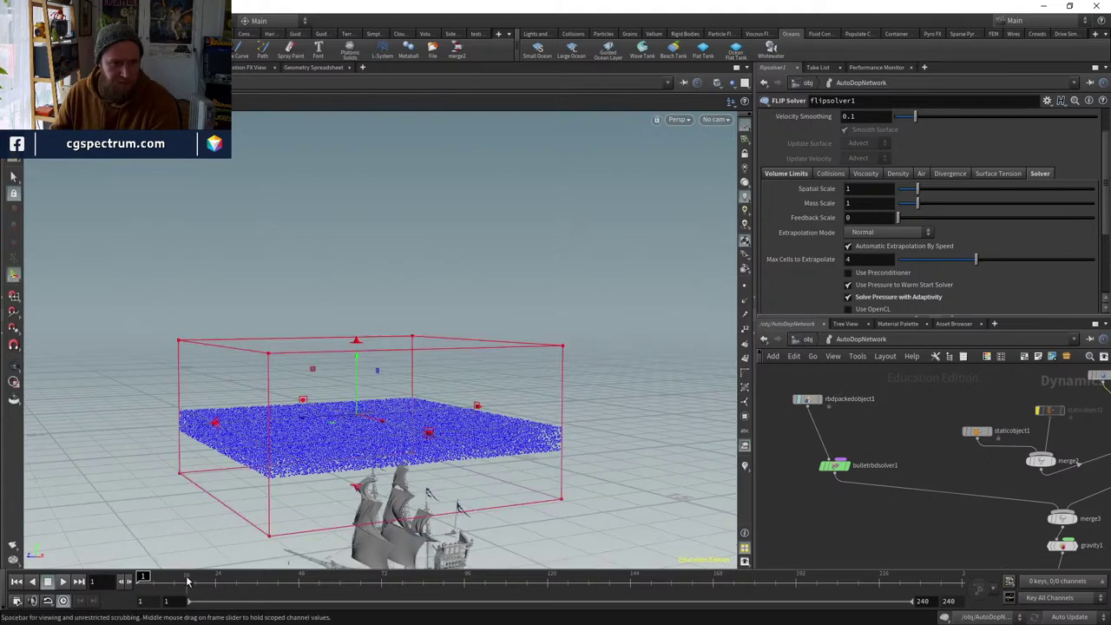
Play and scrub the early frames to preview the ship breaking the ice
click(63, 583)
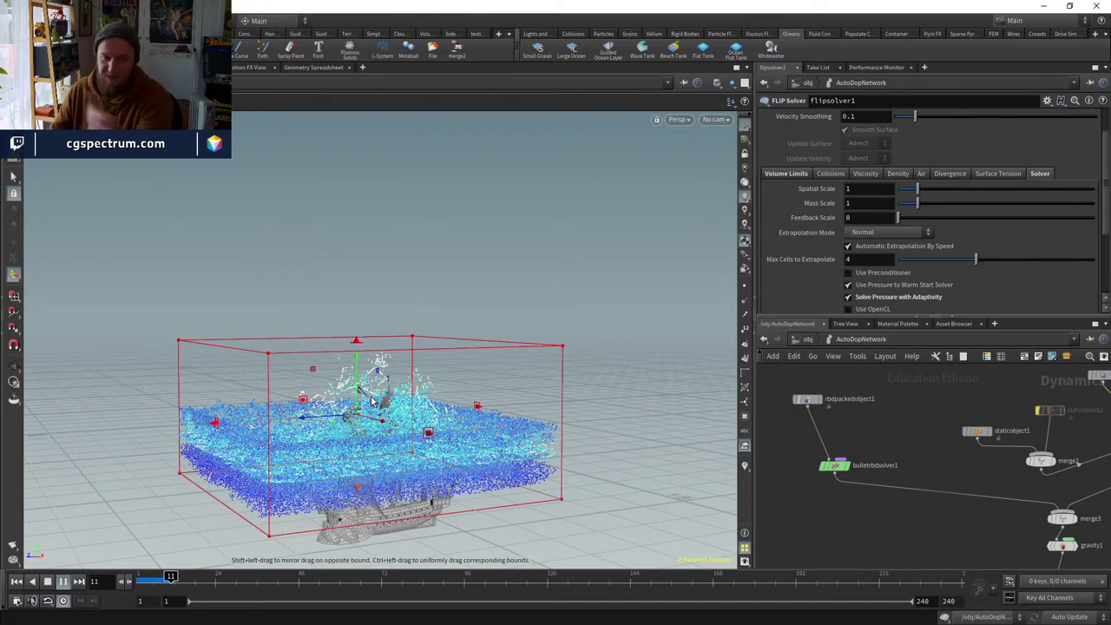
click(144, 581)
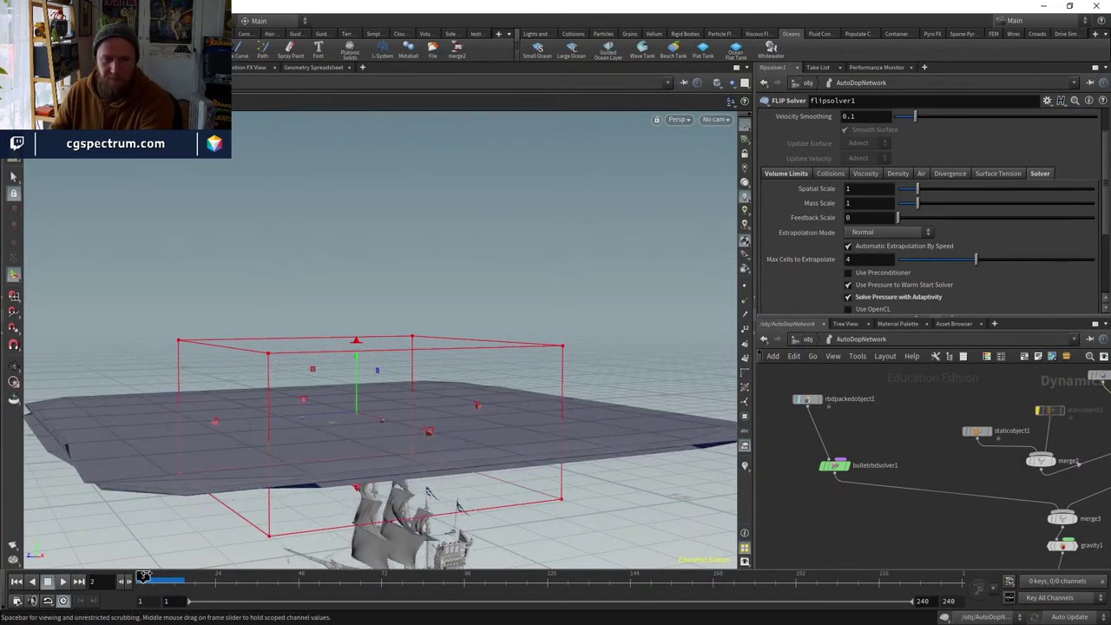
mouse_move(143, 579)
mouse_down()
mouse_move(163, 580)
mouse_move(144, 579)
mouse_up()
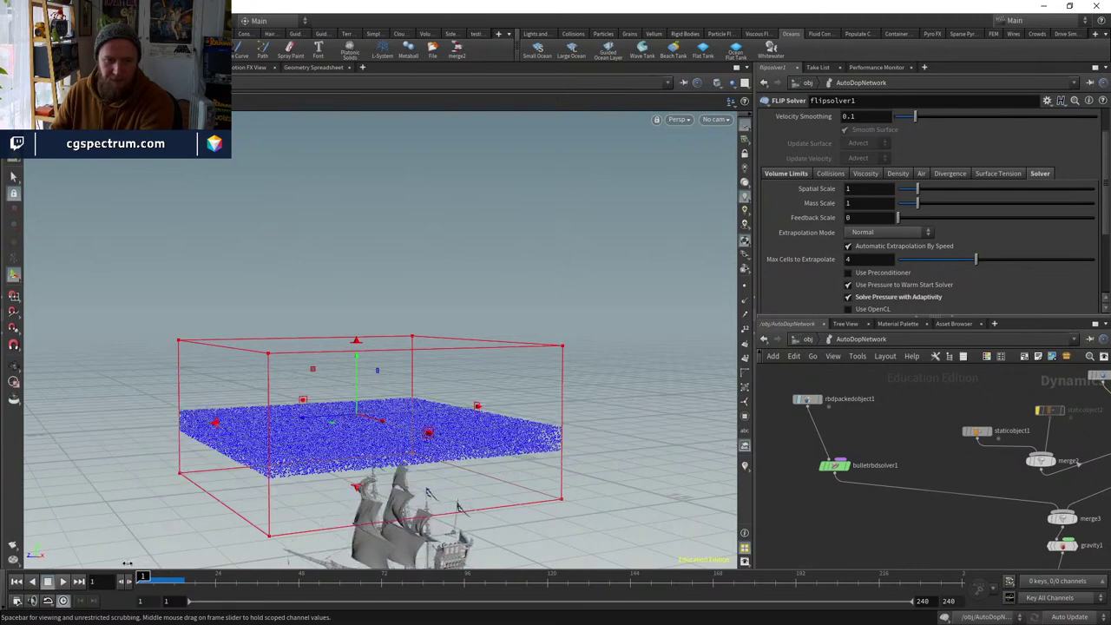
scroll(794, 397, up, 2)
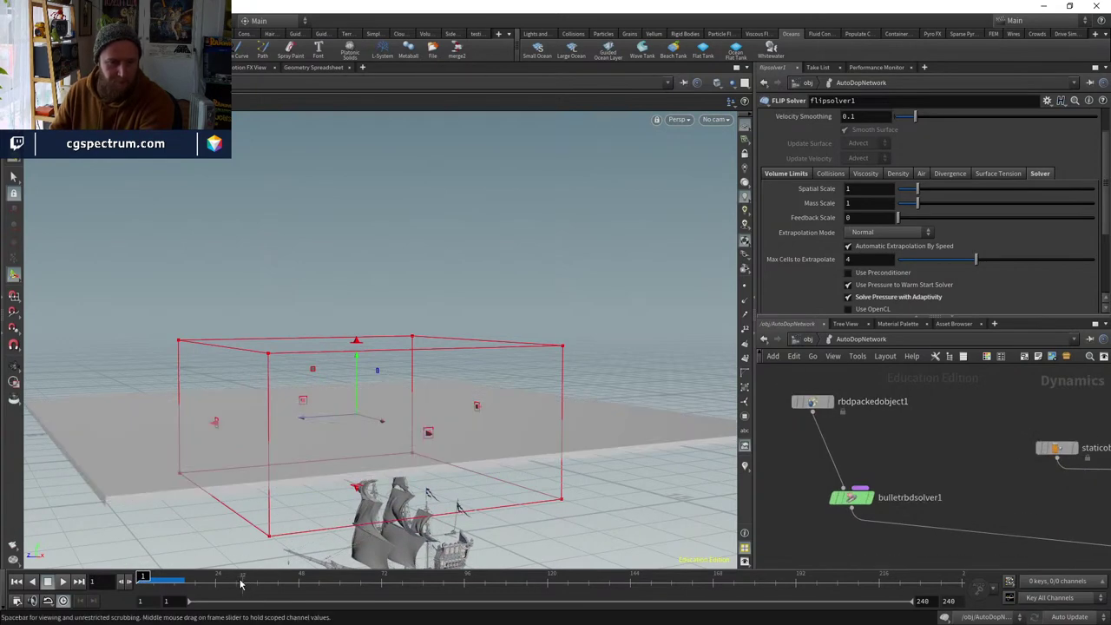
mouse_move(156, 578)
mouse_down()
mouse_move(145, 579)
mouse_move(160, 578)
mouse_up()
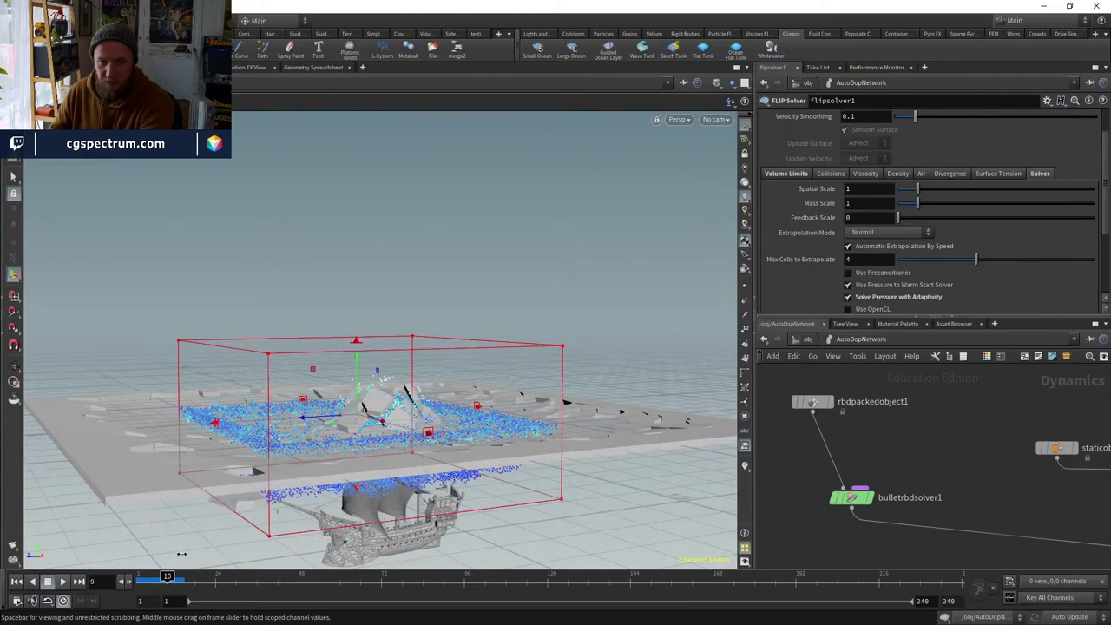
key(ctrl+Up)
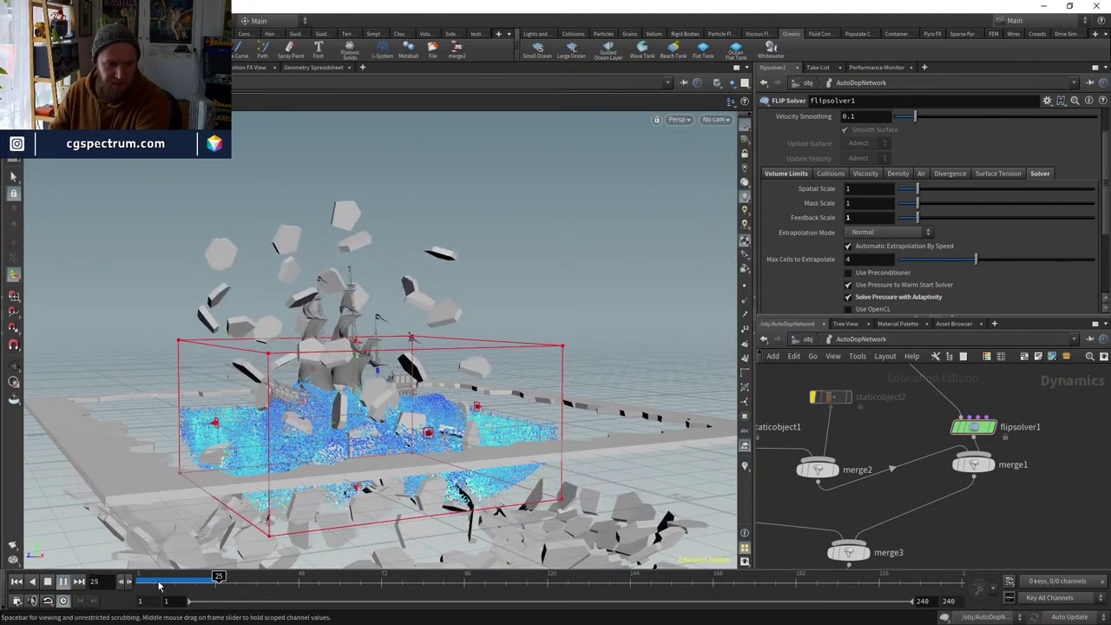
drag(148, 584, 150, 578)
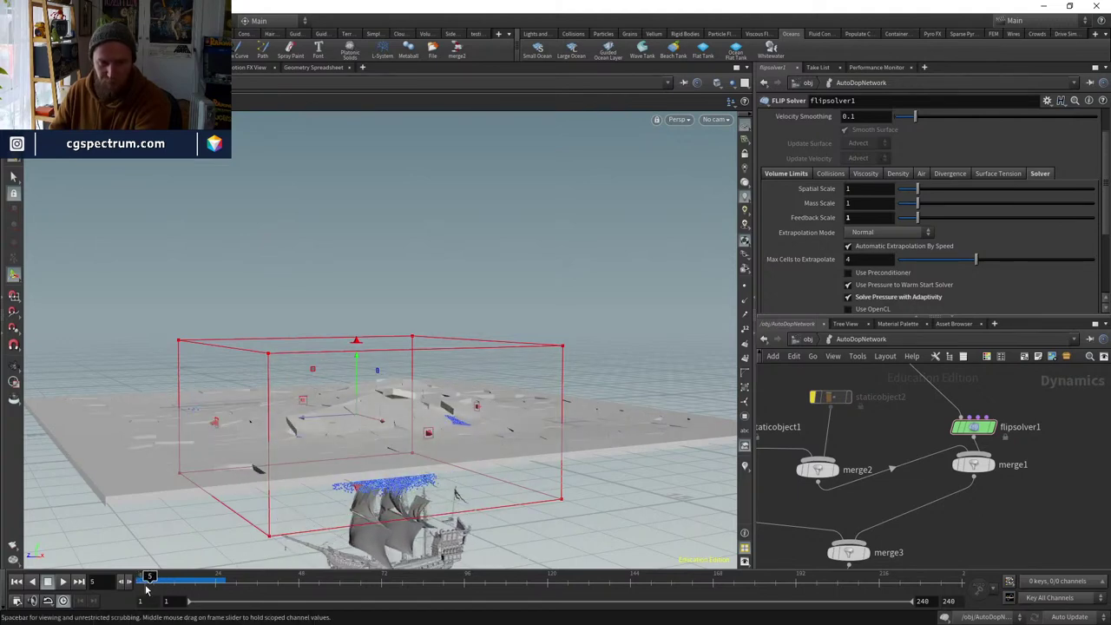
drag(149, 579, 122, 560)
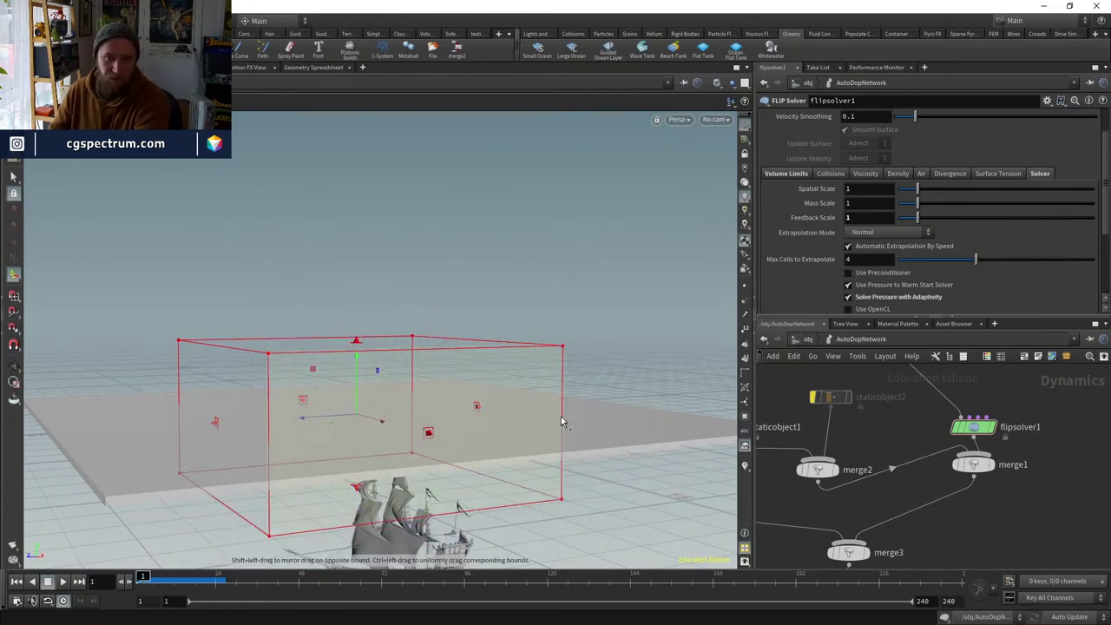
drag(143, 577, 185, 577)
click(128, 577)
Show rbdpackedobject1's Physical properties for the ice pieces
middle_drag(917, 407, 856, 447)
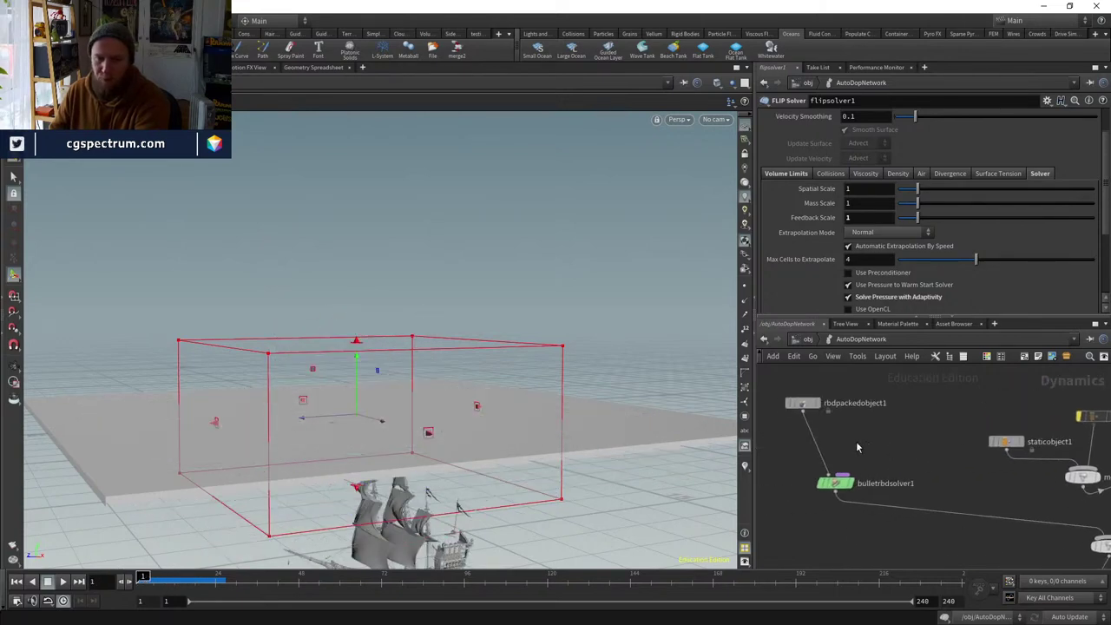
click(803, 404)
click(854, 257)
scroll(807, 271, down, 3)
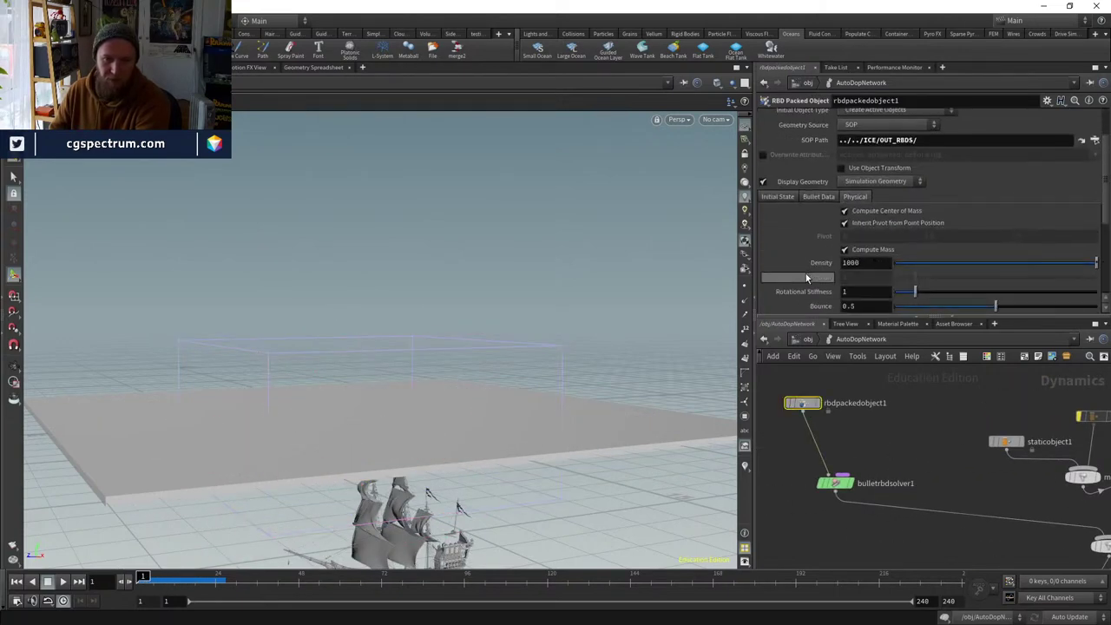
Play the simulation and inspect the ice and ship from the top and front views
click(63, 582)
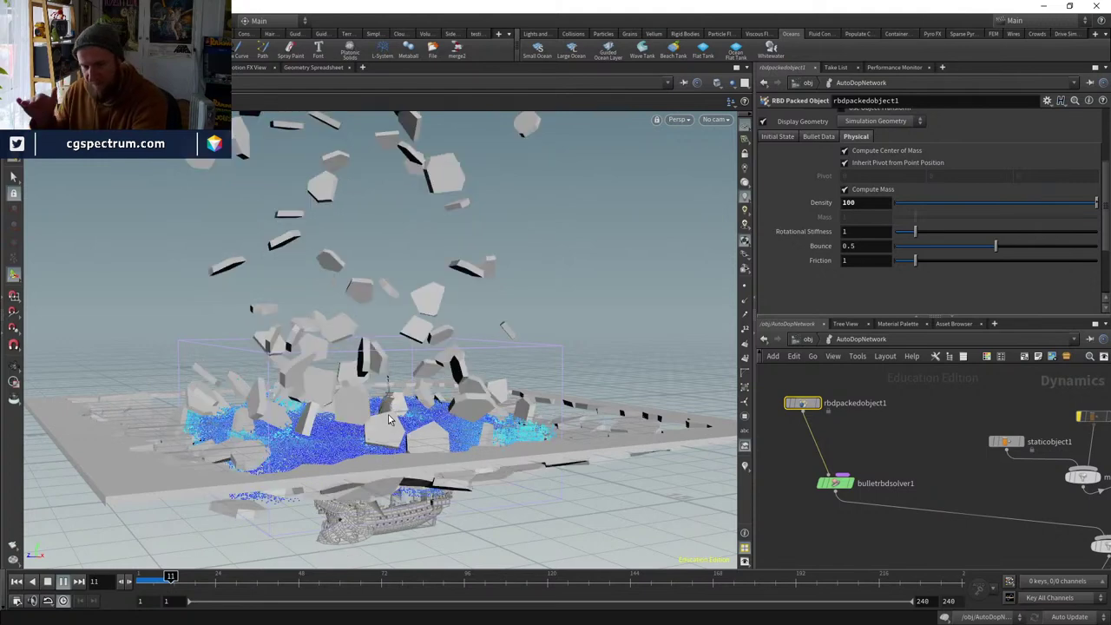
drag(152, 583, 139, 581)
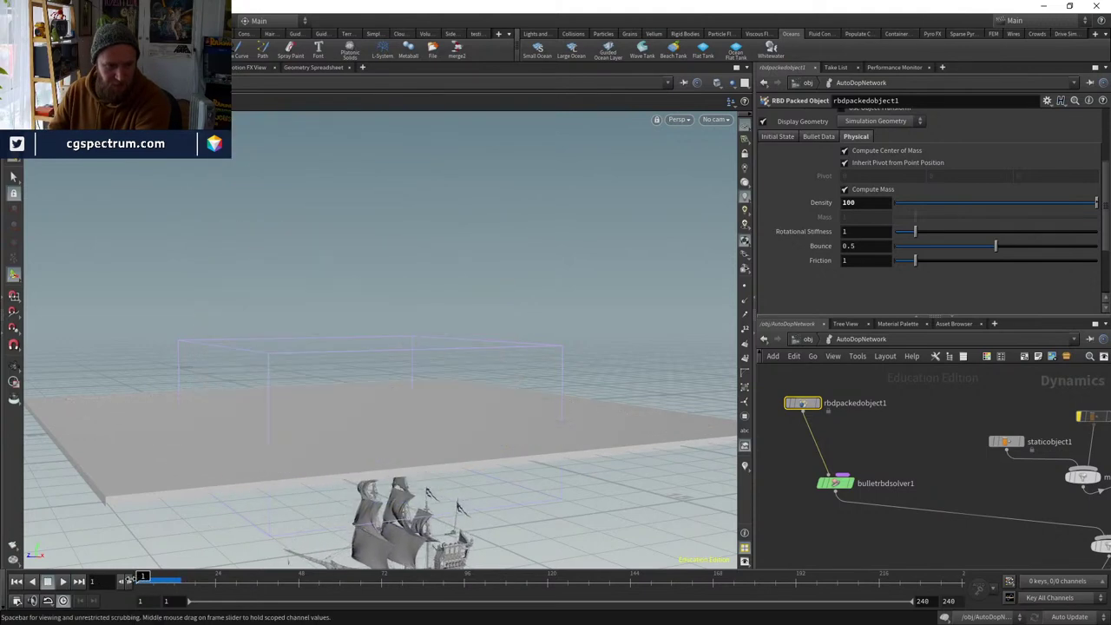
key(space+2)
key(space+3)
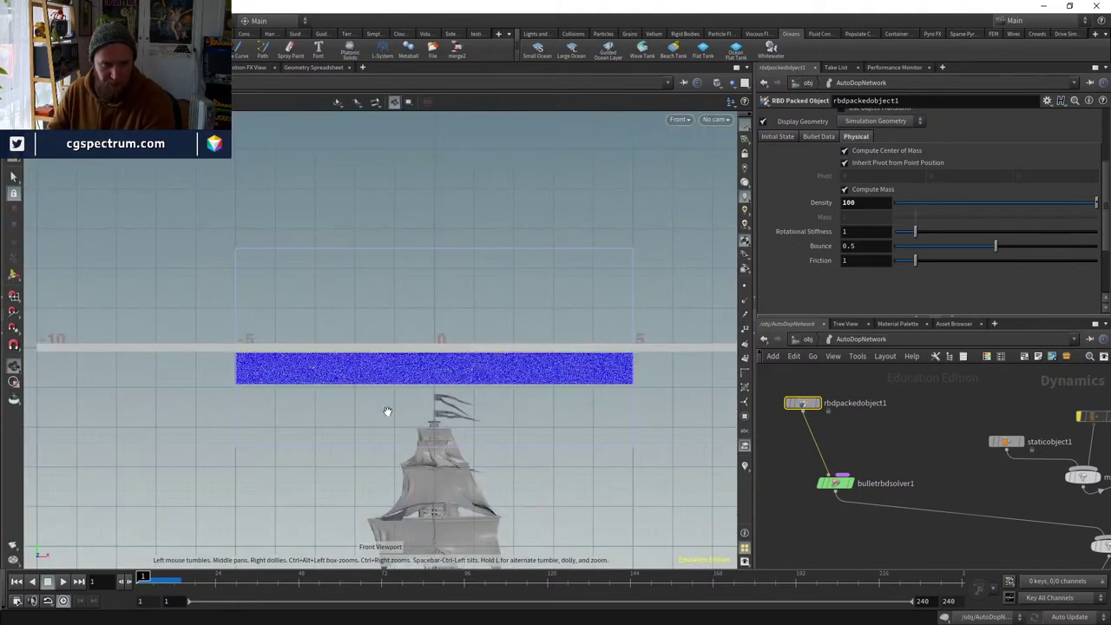
scroll(461, 251, up, 5)
scroll(461, 273, down, 3)
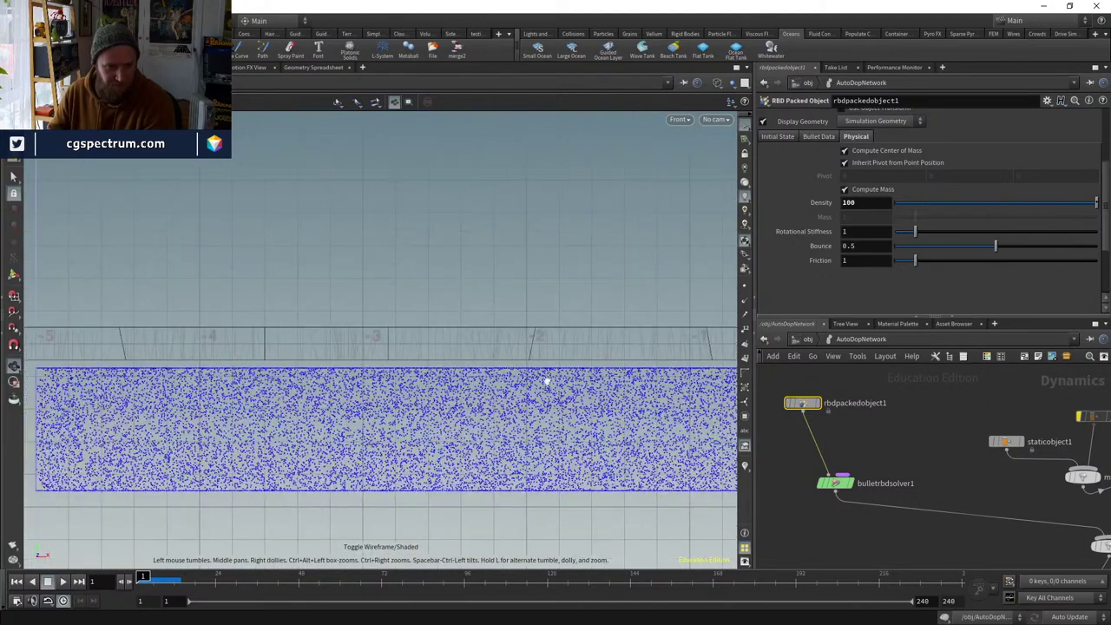
middle_drag(439, 412, 669, 403)
scroll(448, 312, up, 4)
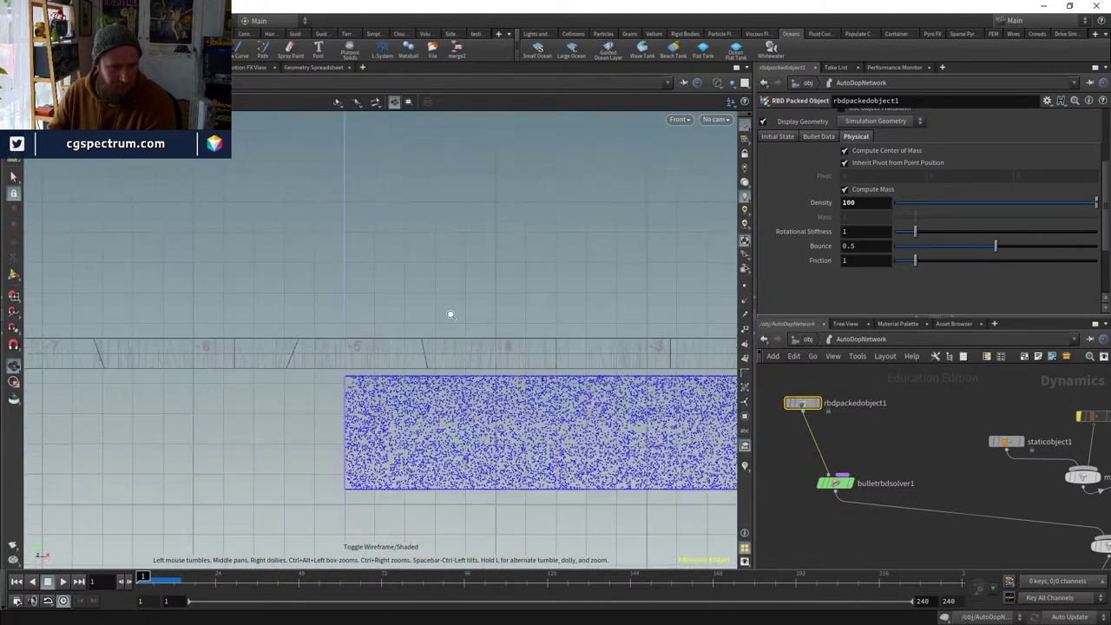
scroll(478, 373, down, 4)
scroll(558, 354, down, 2)
middle_drag(558, 354, 191, 408)
Set the ice pieces' Density to 500
click(874, 201)
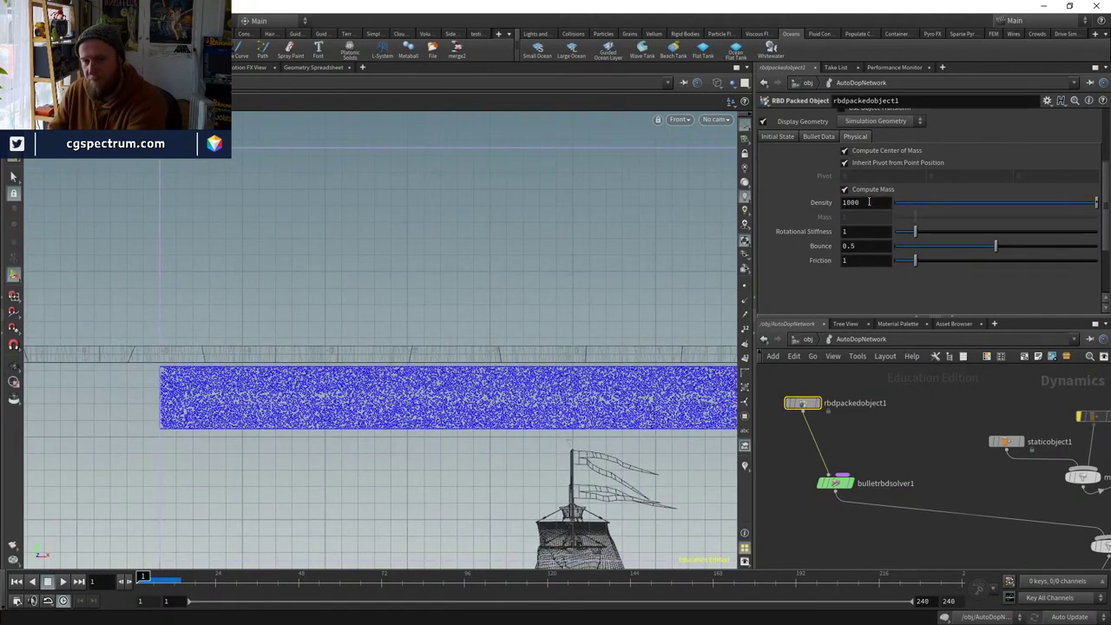
text(50)
key(Return)
key(Return)
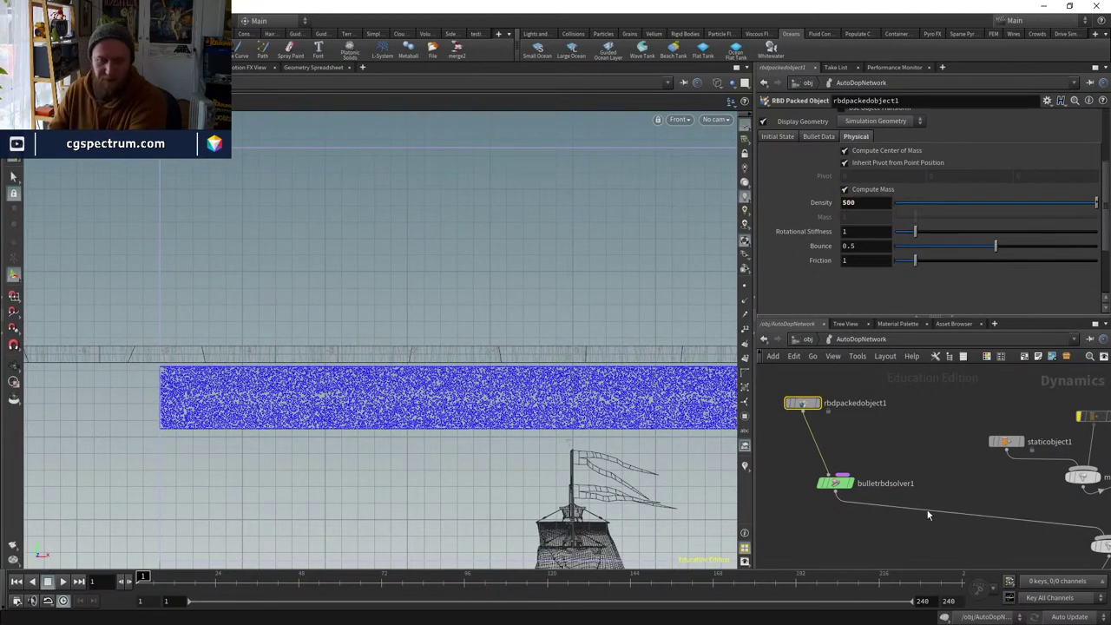
scroll(780, 470, down, 5)
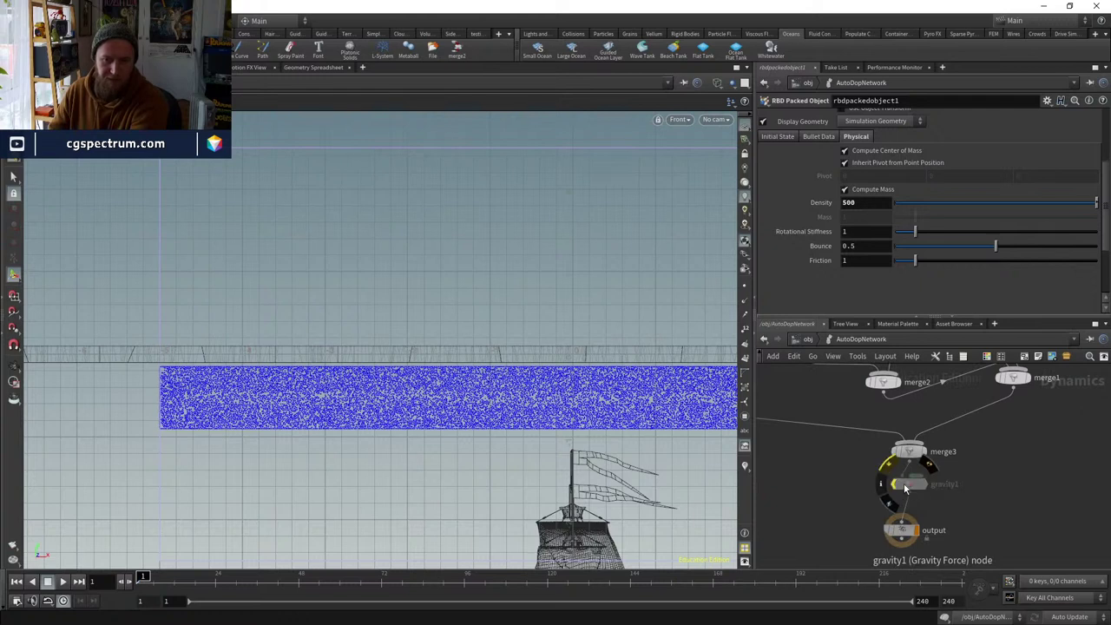
Move gravity1 onto the FLIP branch and paste a copy below the Bullet solver with Force Y -1
drag(903, 483, 954, 425)
key(ctrl+c)
middle_drag(970, 427, 833, 494)
key(ctrl+v)
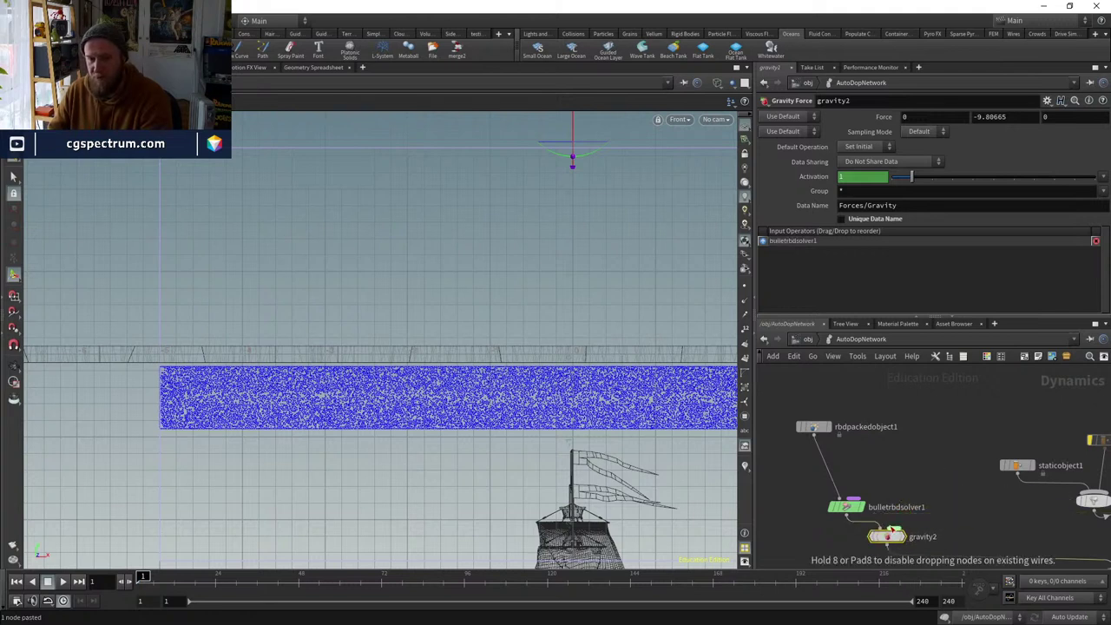
click(915, 496)
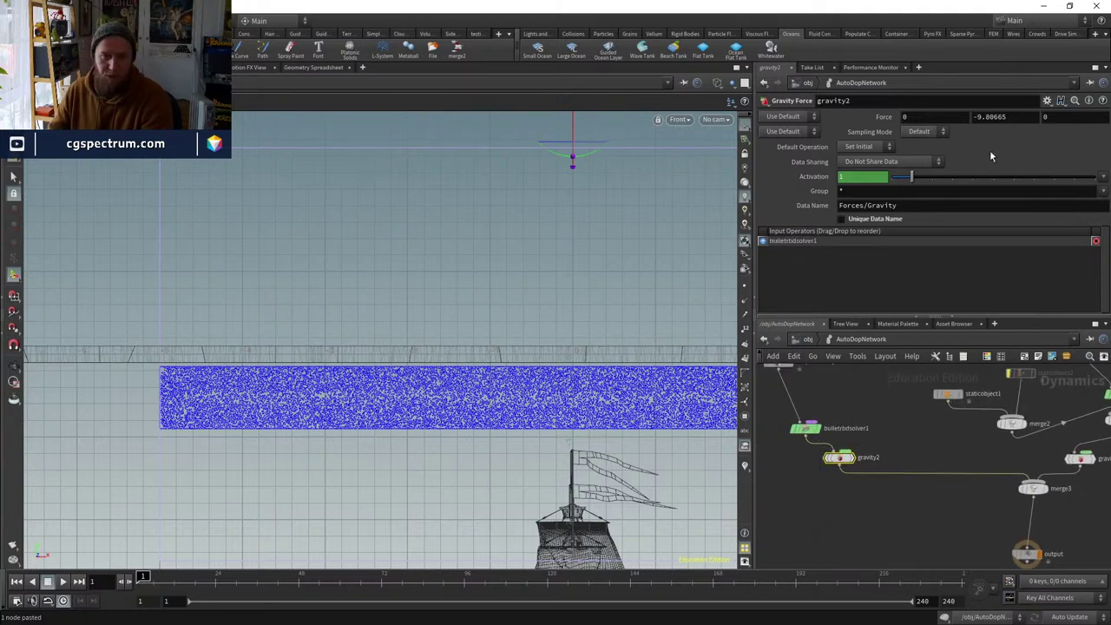
text(-1)
key(Return)
middle_drag(972, 492, 942, 431)
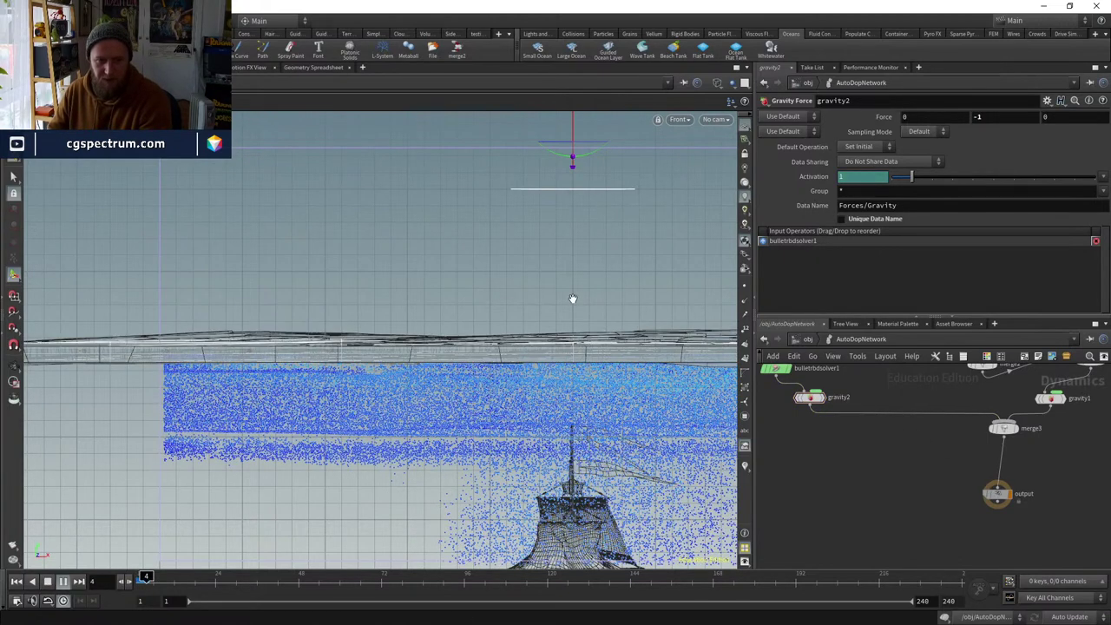
Return the viewport to perspective, check flipsolver1, and reset the simulation to frame 1
key(Escape)
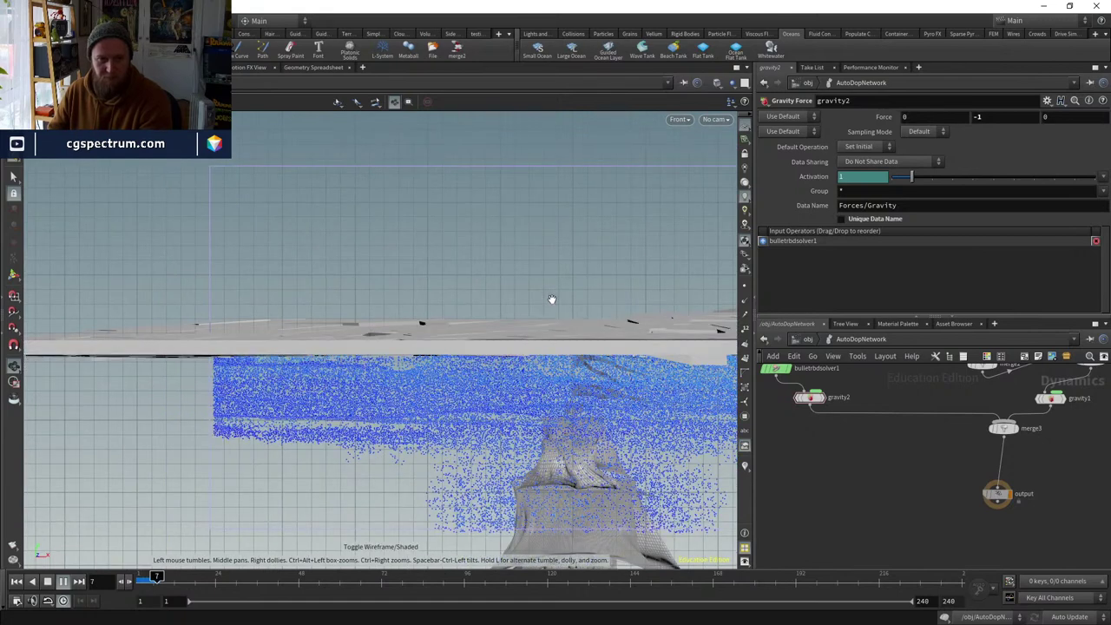
scroll(482, 346, down, 5)
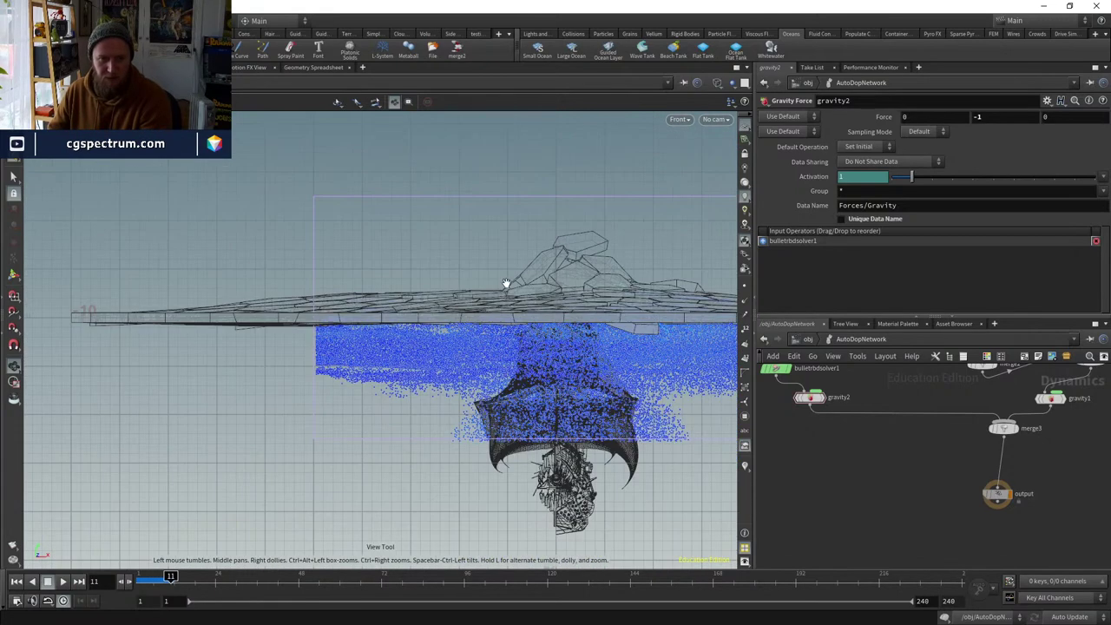
key(space+1)
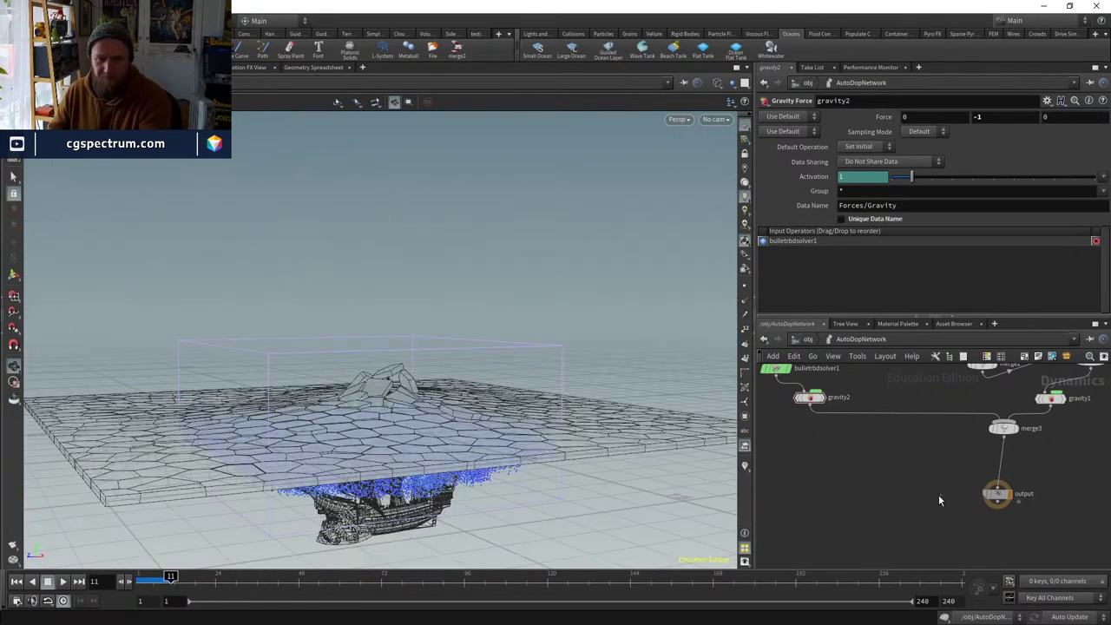
middle_drag(1048, 449, 938, 440)
click(1010, 407)
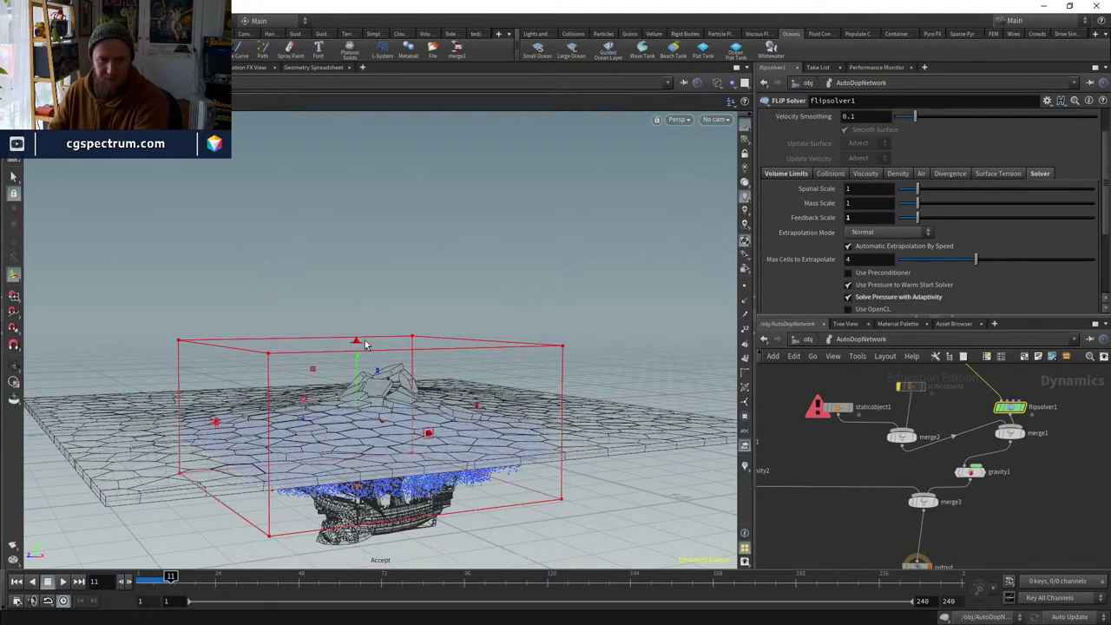
key(Escape)
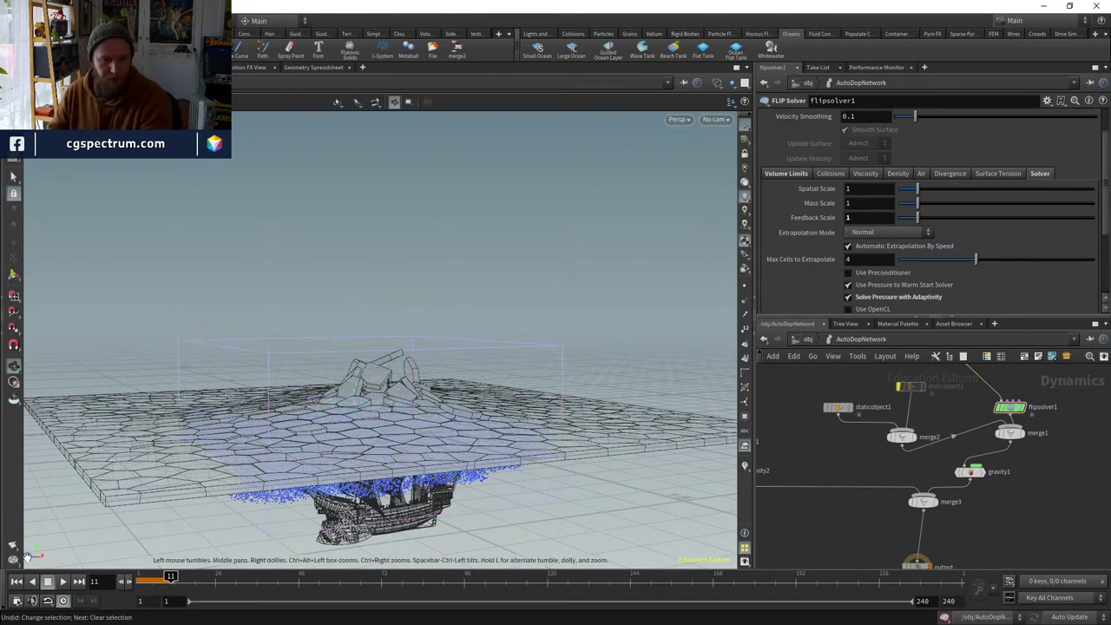
click(18, 584)
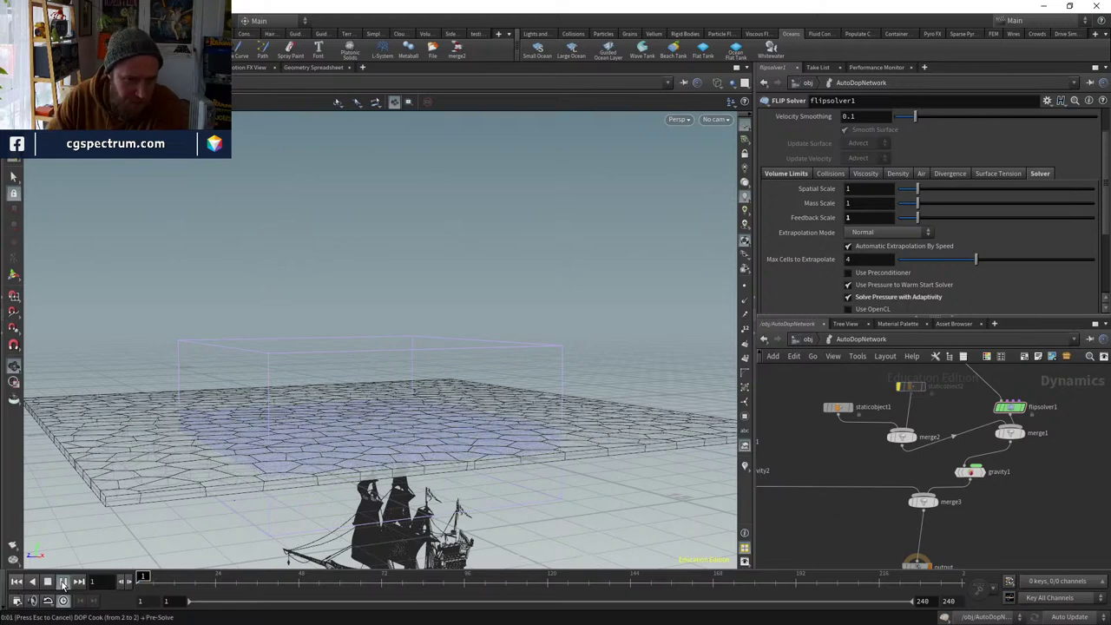
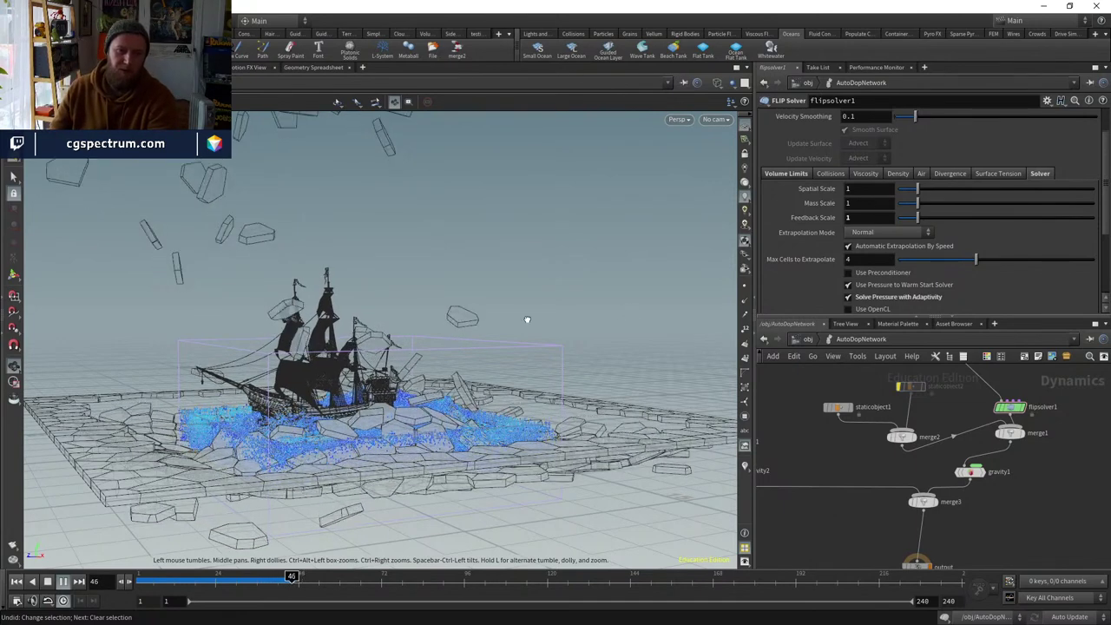
Step the simulation to frame 40, orbit for a top-down view, then scrub to frame 38
click(272, 576)
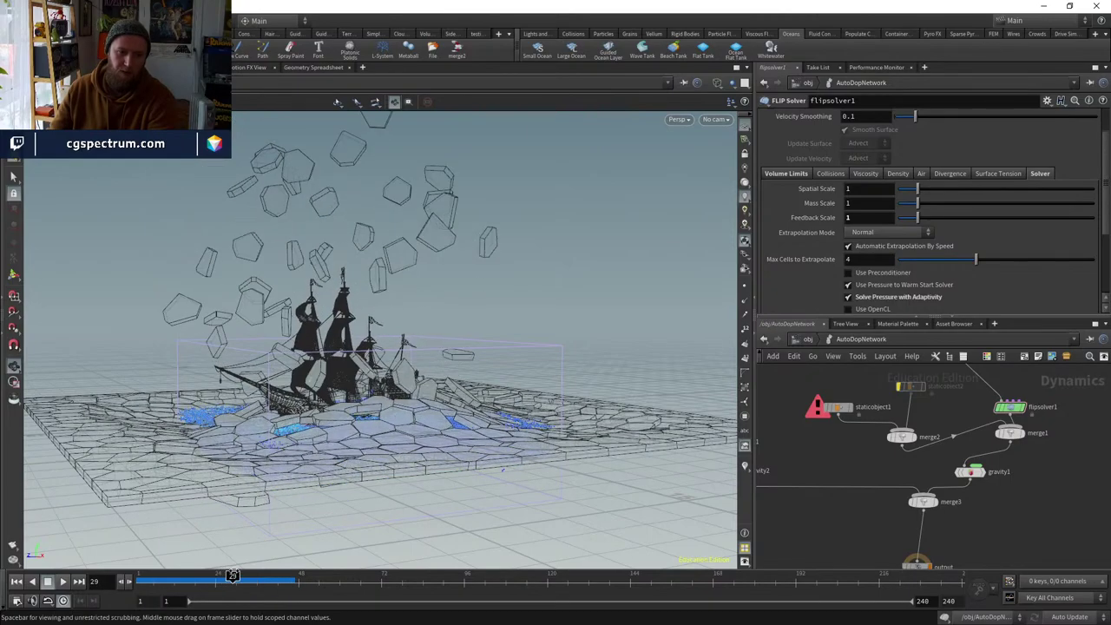
mouse_move(408, 391)
mouse_down()
mouse_move(508, 416)
mouse_move(522, 402)
mouse_up()
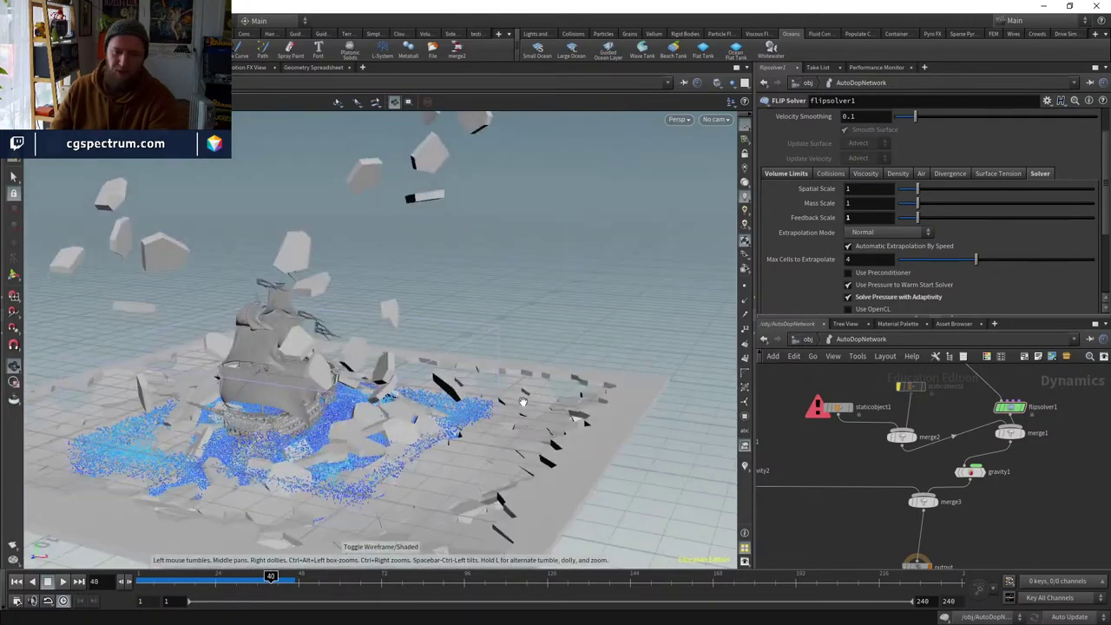
middle_drag(864, 455, 1011, 463)
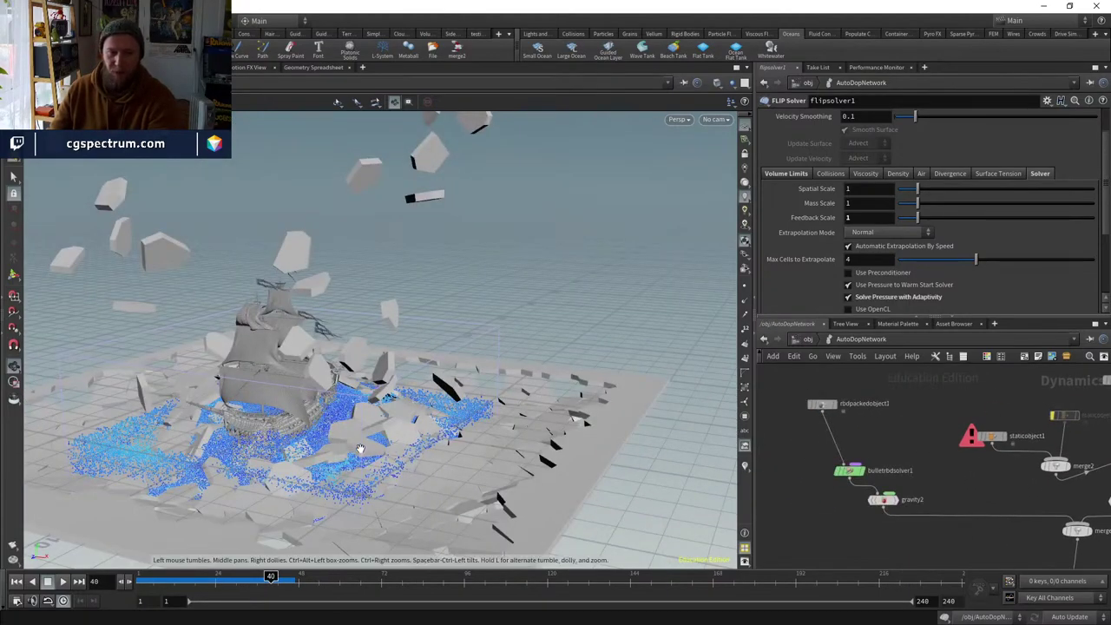
drag(360, 449, 347, 415)
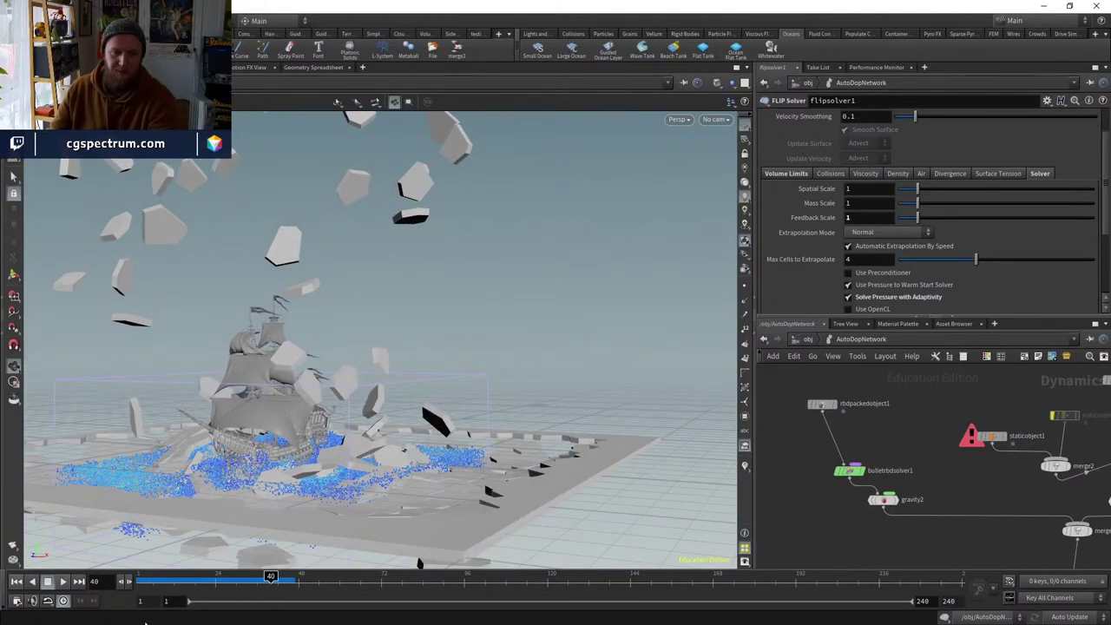
drag(149, 576, 145, 539)
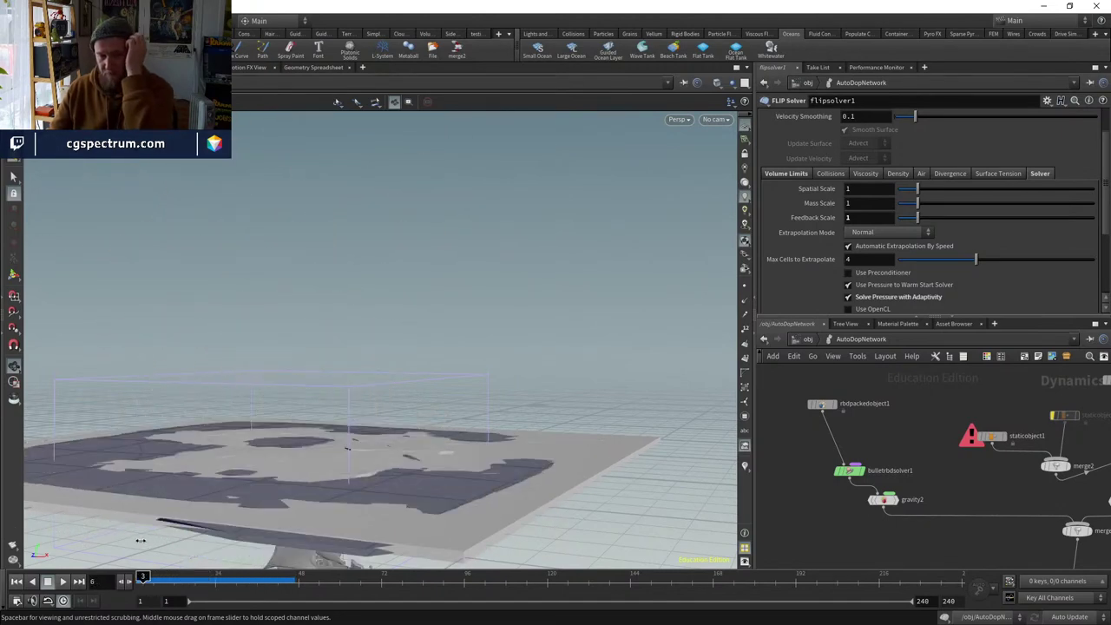
middle_drag(966, 493, 986, 480)
scroll(903, 492, up, 2)
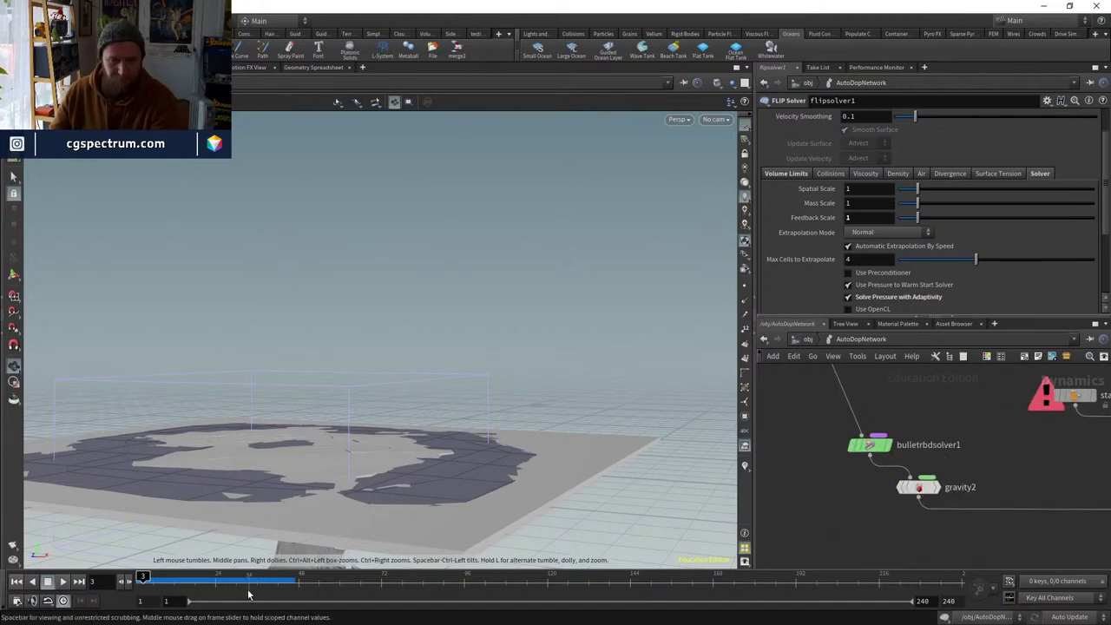
Scrub to around frame 16, toggle wireframe/shaded with W, then compare fragments near frame 25
mouse_move(142, 575)
mouse_down()
mouse_move(268, 575)
mouse_move(364, 521)
mouse_move(505, 500)
mouse_move(397, 461)
mouse_move(465, 457)
mouse_up()
key(w)
key(w)
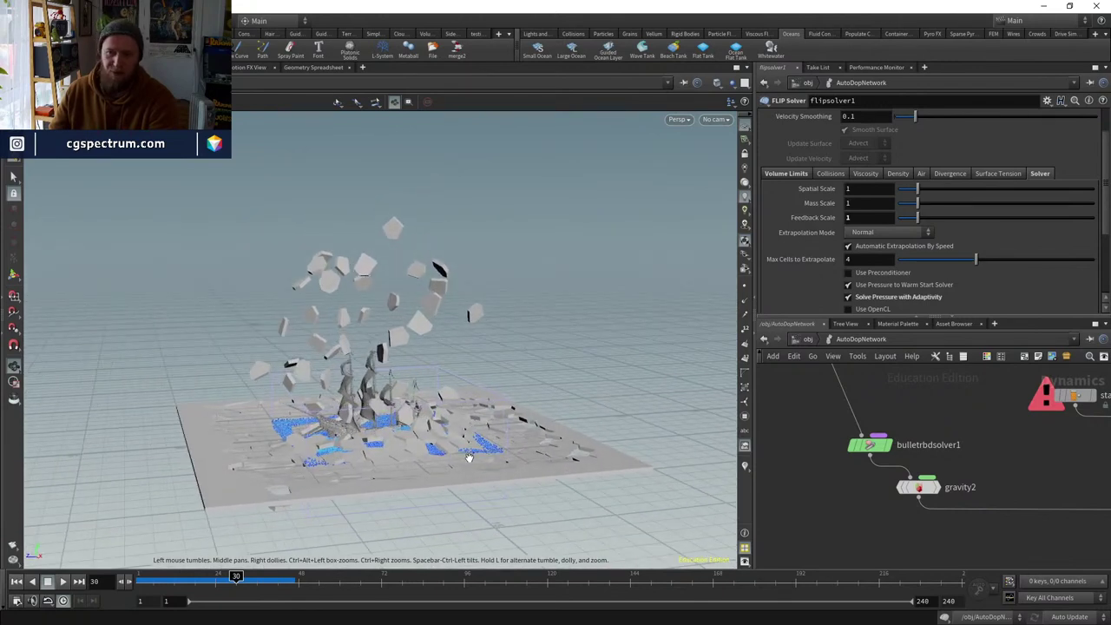
key(w)
key(w)
right_drag(465, 457, 426, 421)
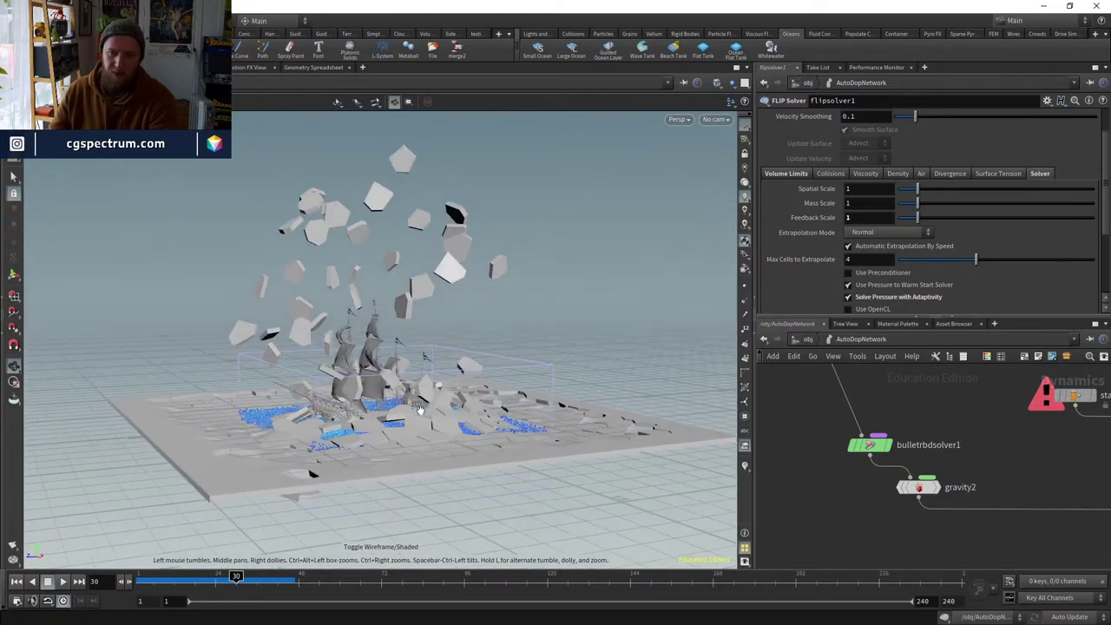
mouse_move(235, 577)
mouse_down()
mouse_move(174, 577)
mouse_move(244, 577)
mouse_up()
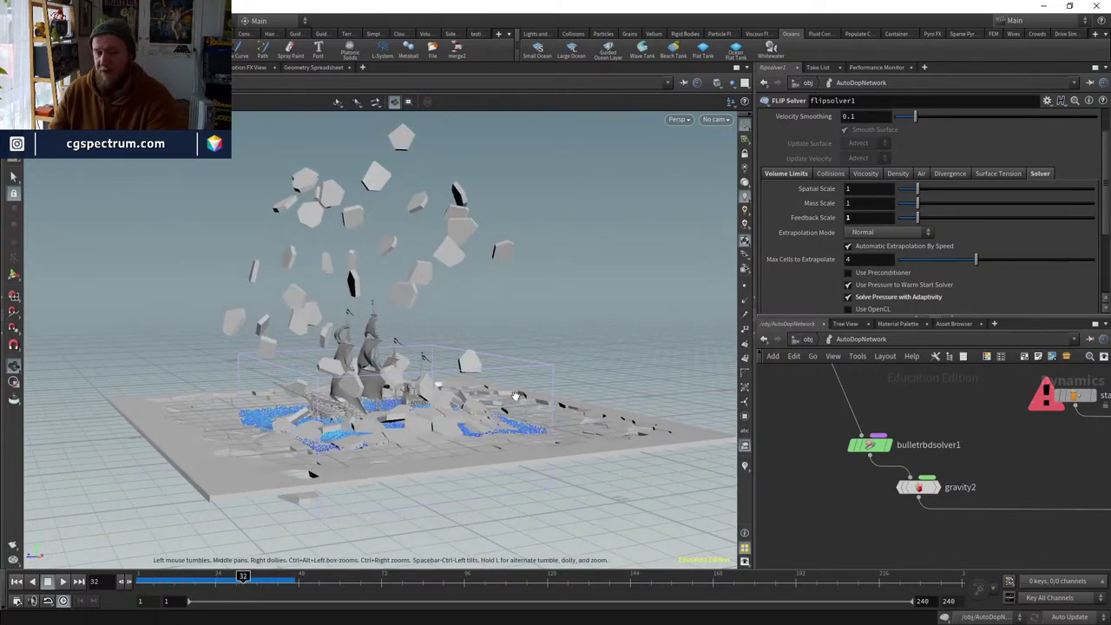
click(205, 575)
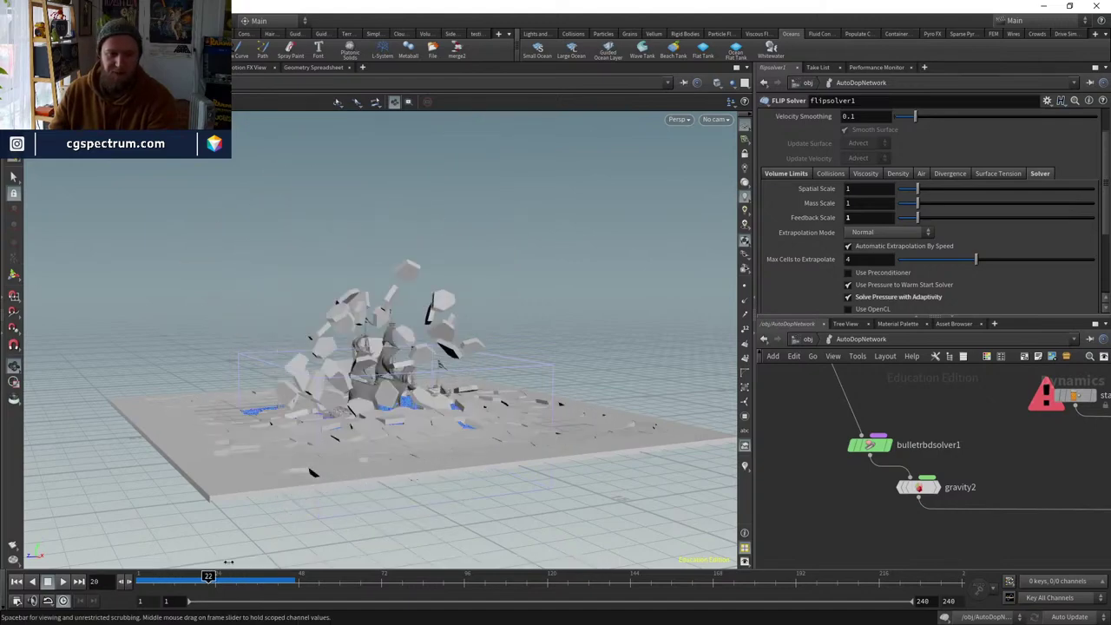
mouse_move(228, 562)
mouse_down()
mouse_move(240, 563)
mouse_move(219, 564)
mouse_up()
Orbit low around the ship's hull and bow, play from frame 25, then rewind to frame 1
drag(514, 415, 362, 487)
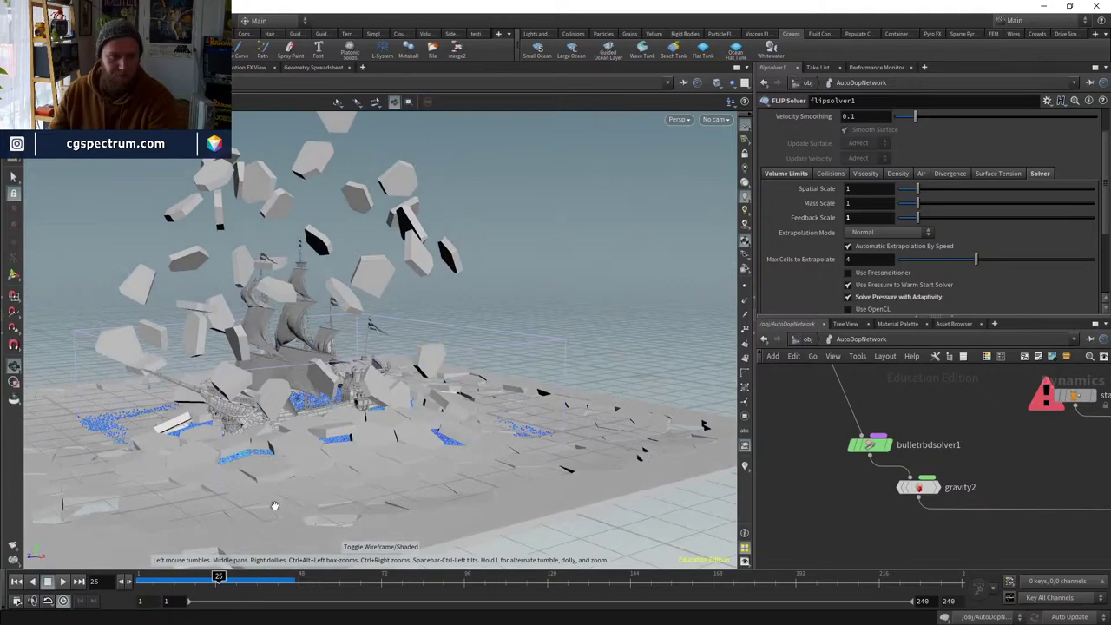
drag(273, 505, 203, 575)
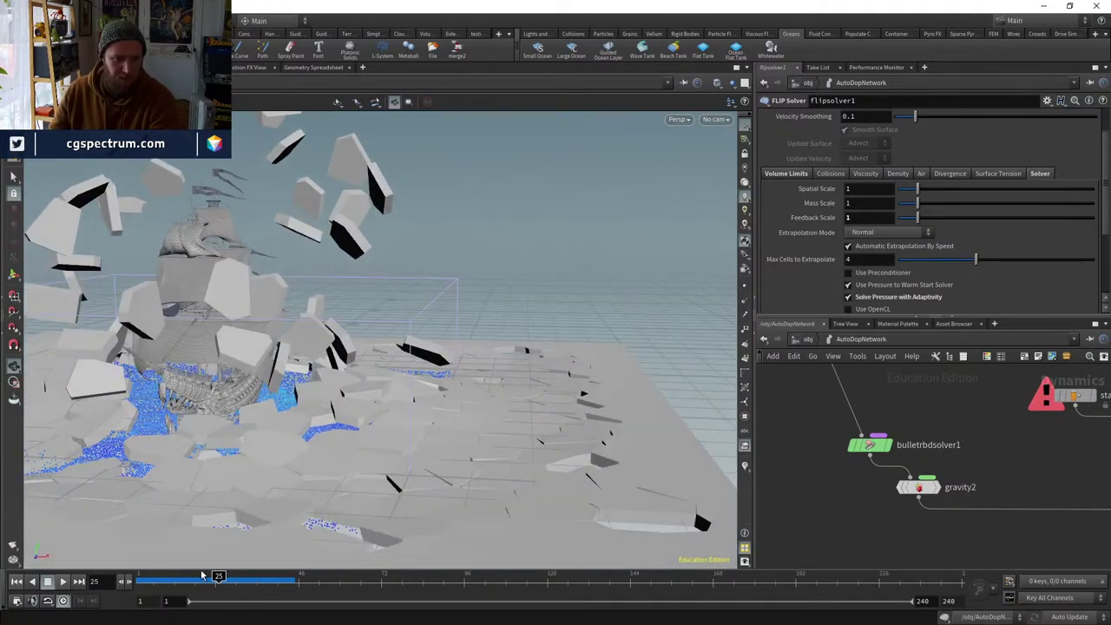
key(Up)
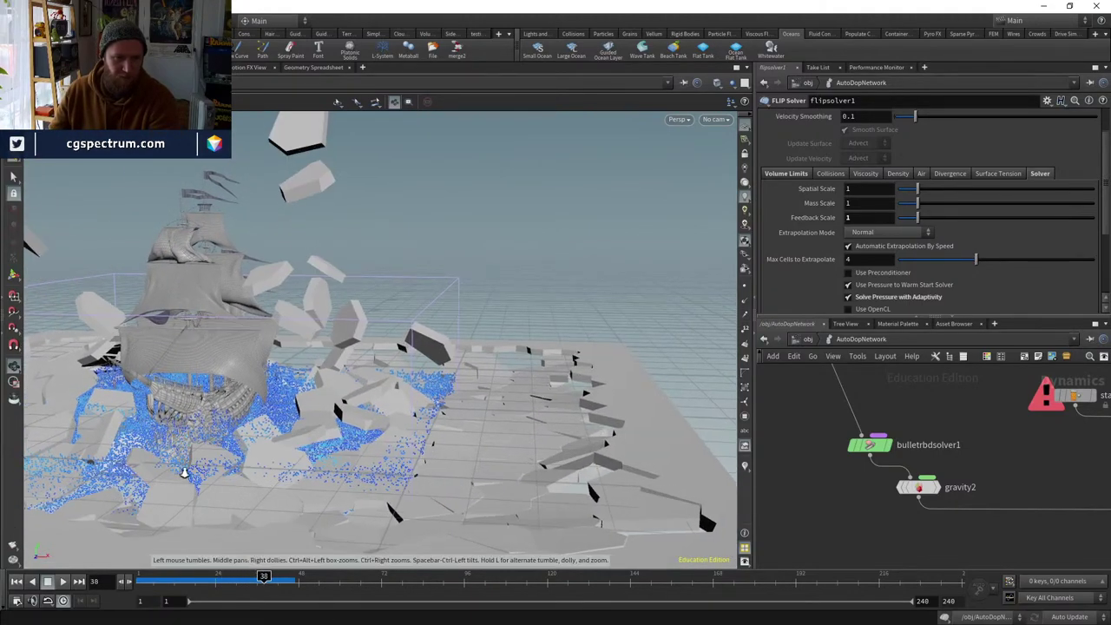
drag(184, 473, 325, 518)
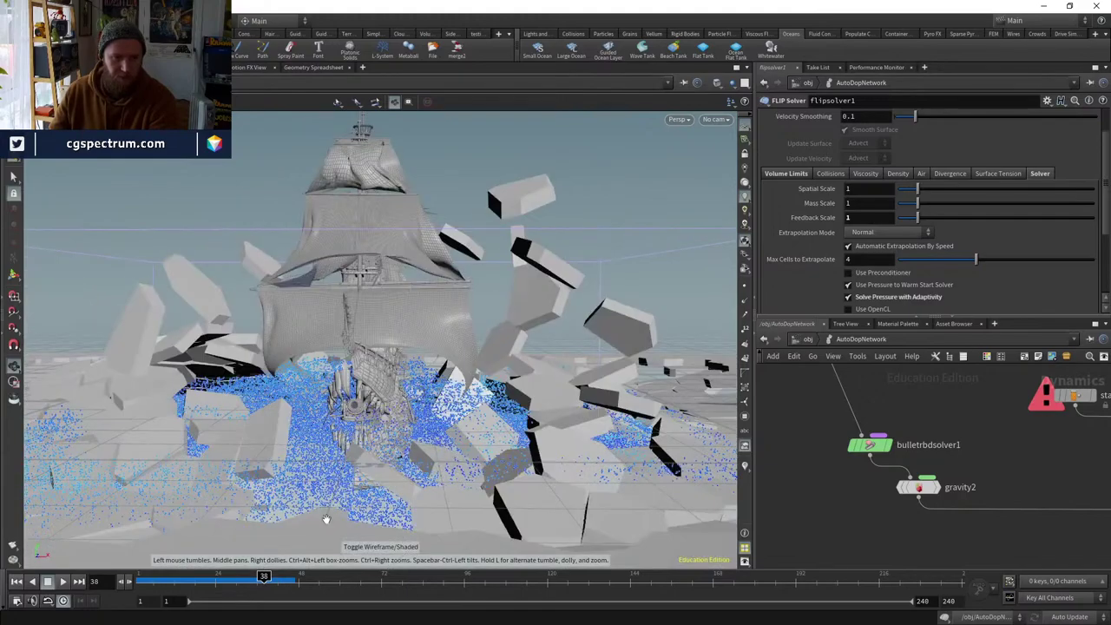
drag(294, 577, 116, 540)
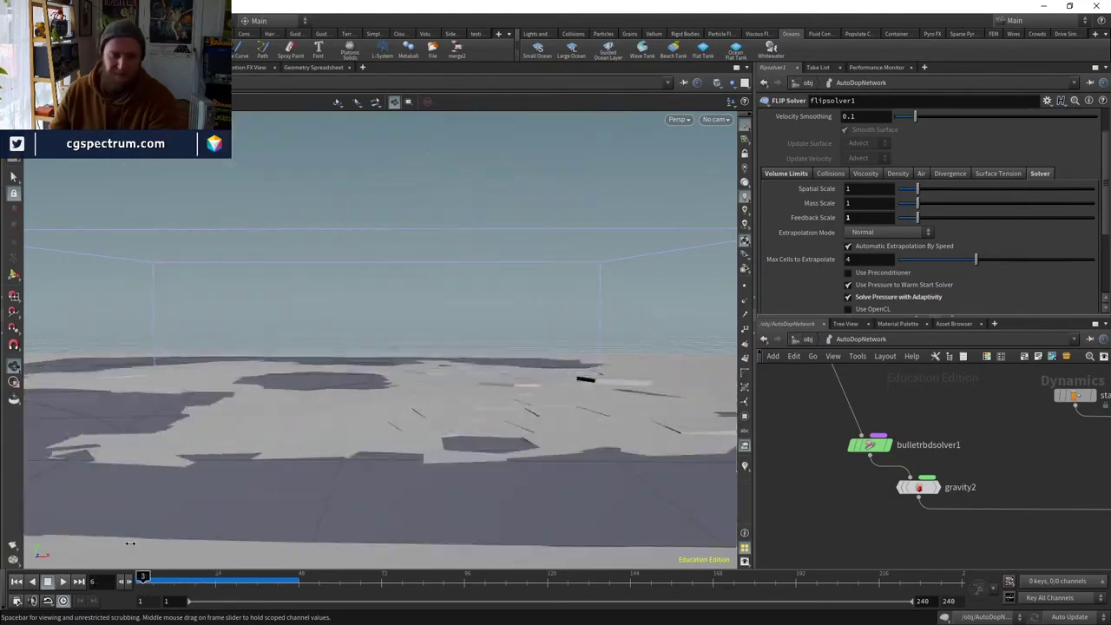
middle_drag(925, 427, 844, 459)
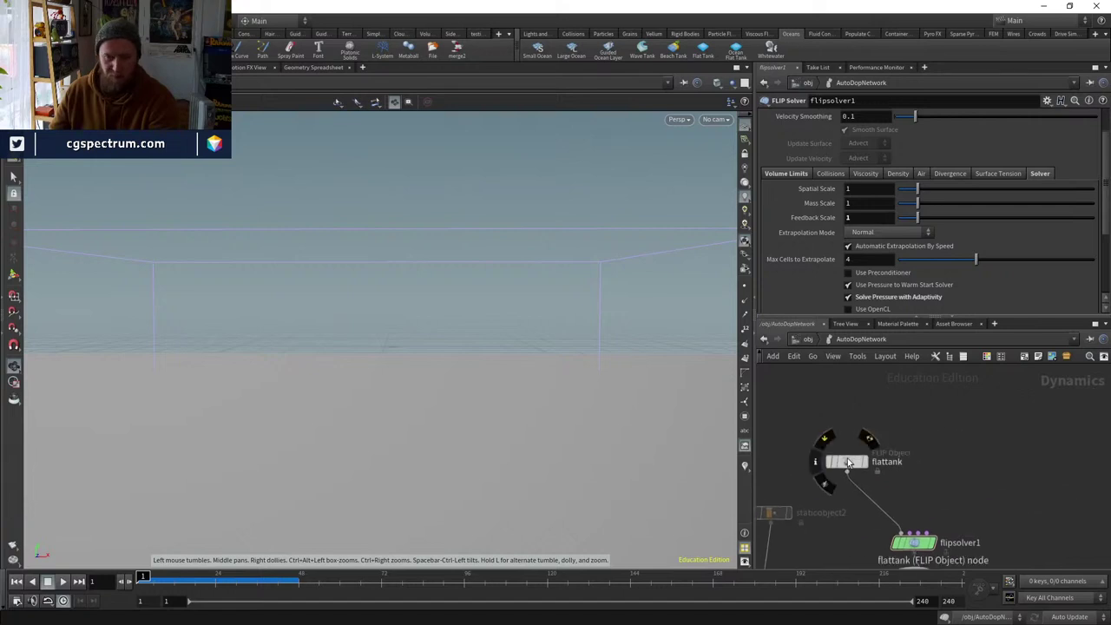
Select the flattank FLIP object, play the simulation, and orbit around the ice and water
click(846, 461)
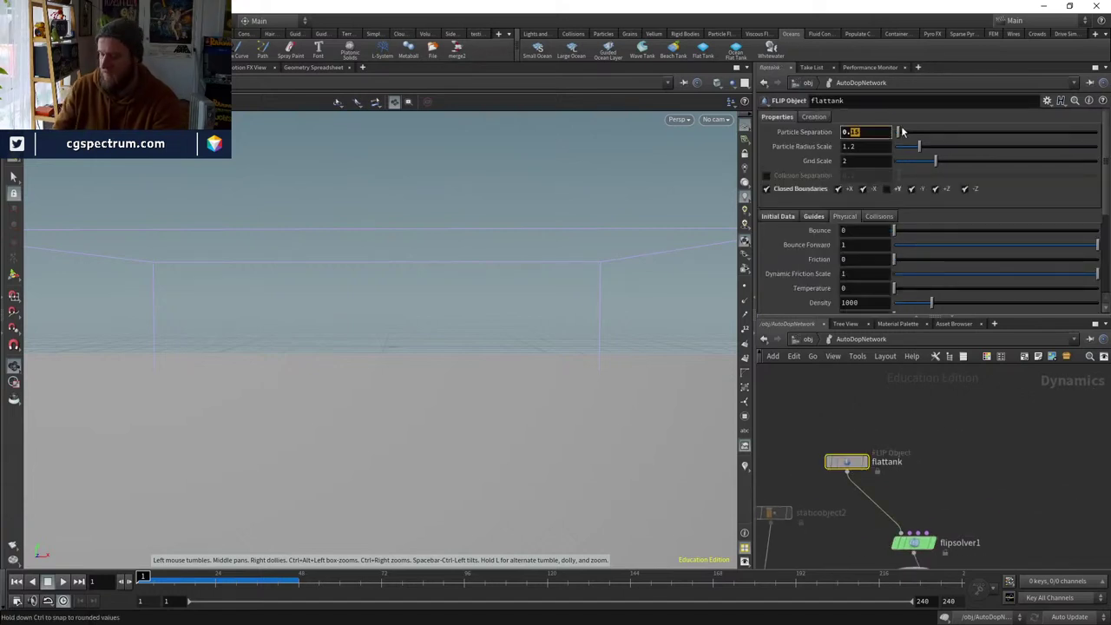
click(63, 582)
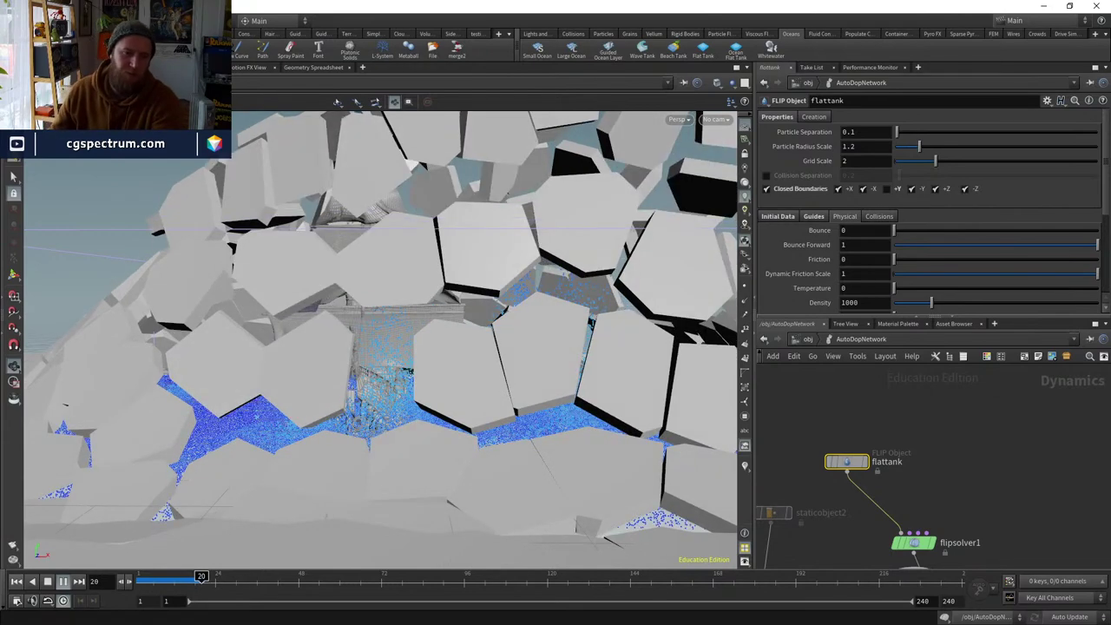
right_drag(486, 376, 391, 433)
drag(391, 434, 464, 468)
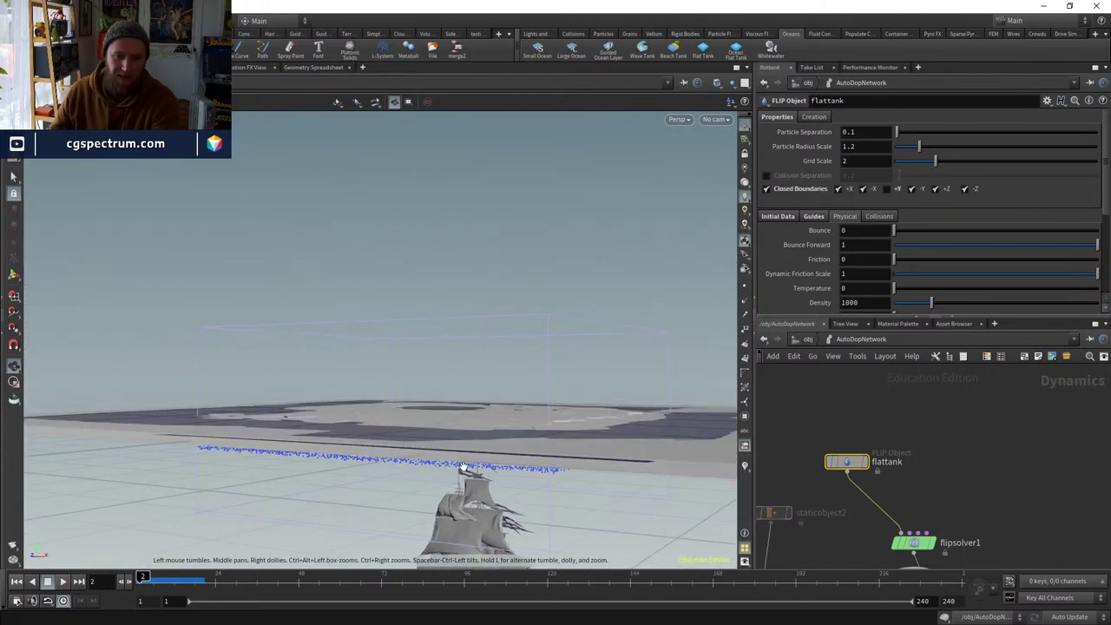
drag(466, 424, 505, 446)
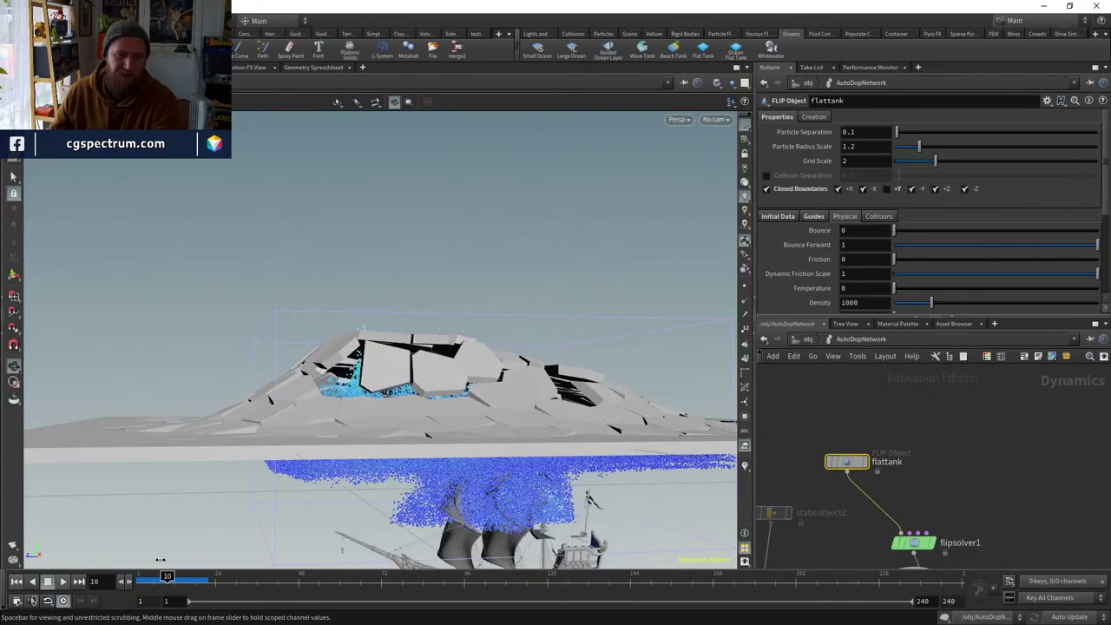
drag(496, 433, 570, 368)
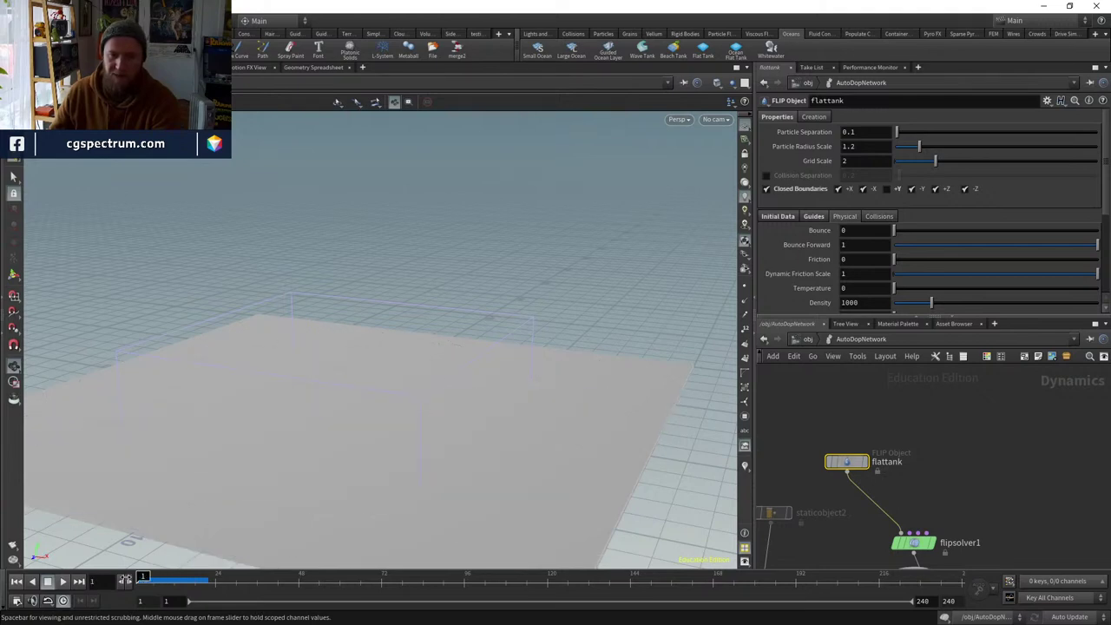
mouse_move(922, 428)
middle_down()
mouse_move(972, 395)
mouse_move(872, 438)
mouse_move(913, 429)
middle_up()
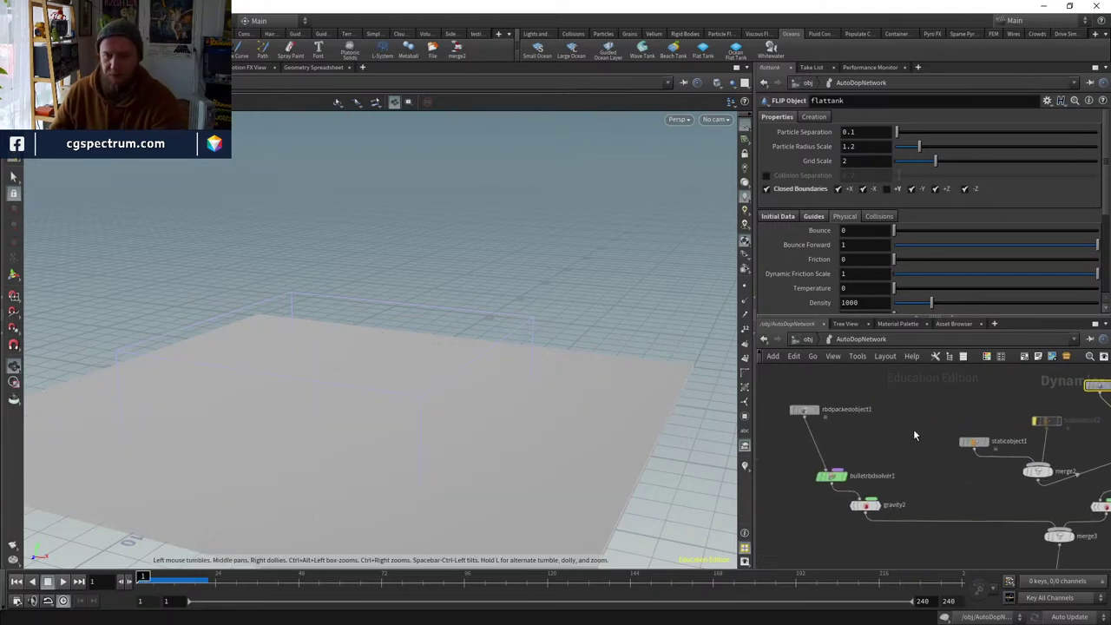
Add a SOP Solver node to the AutoDopNetwork
key(Tab)
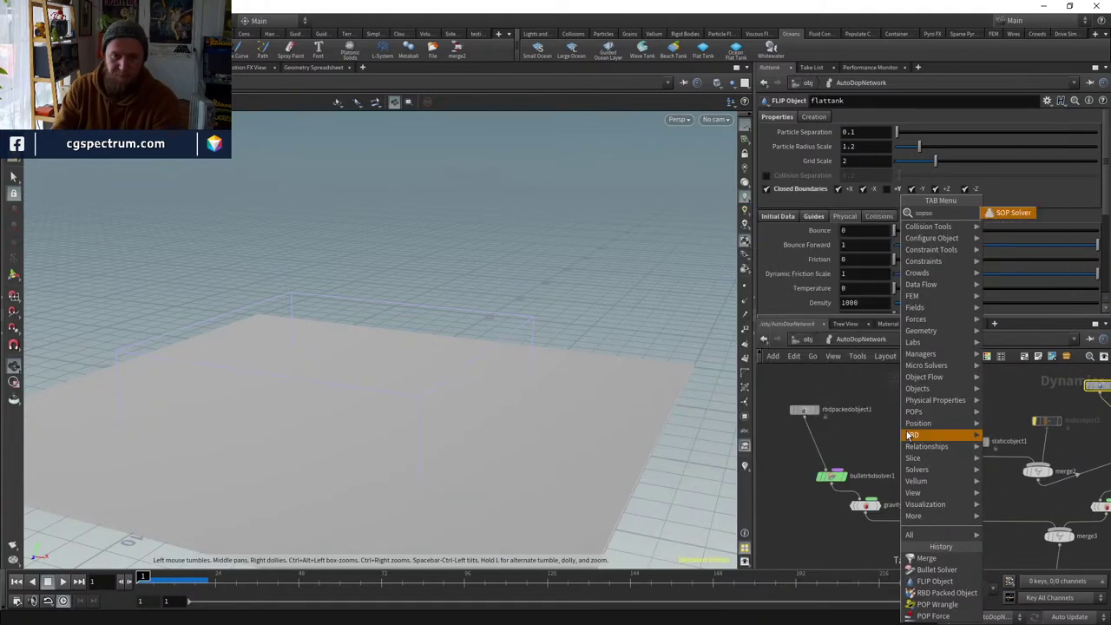
key(Escape)
click(907, 433)
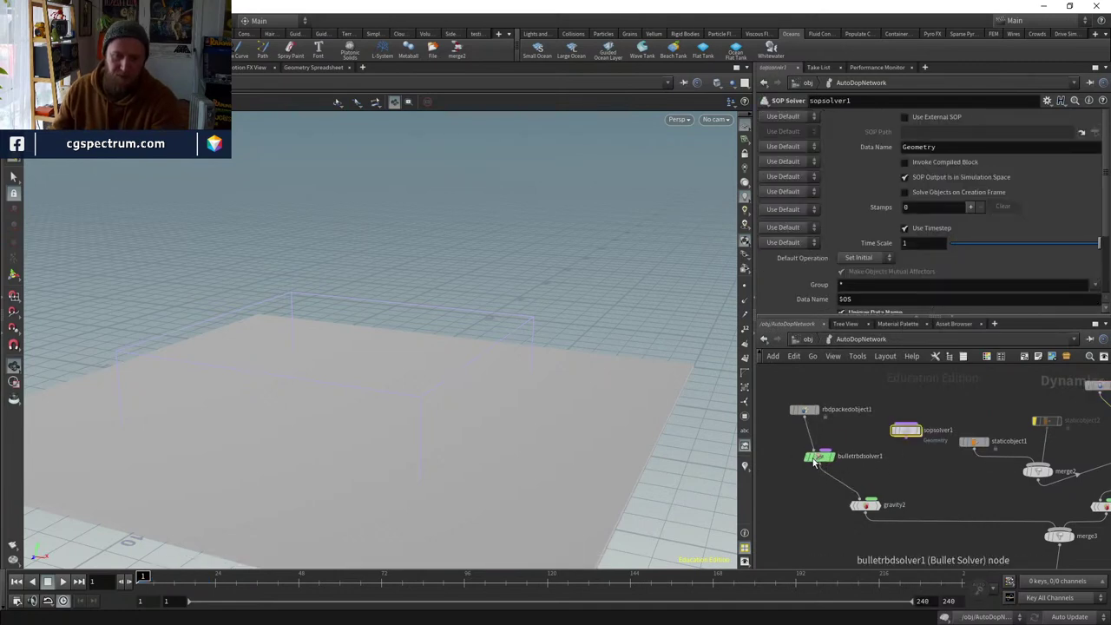
scroll(819, 456, up, 2)
Add a Rigid Body Solver node next to bulletrbdsolver1
click(823, 458)
key(Tab)
text(m)
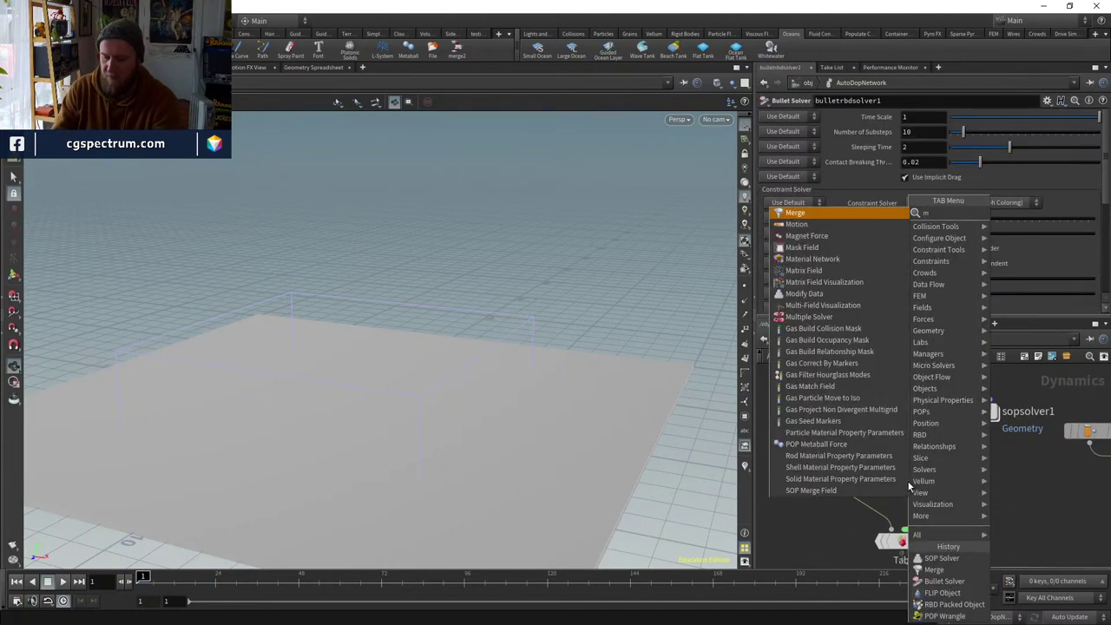
key(BackSpace)
text(rigid)
key(Return)
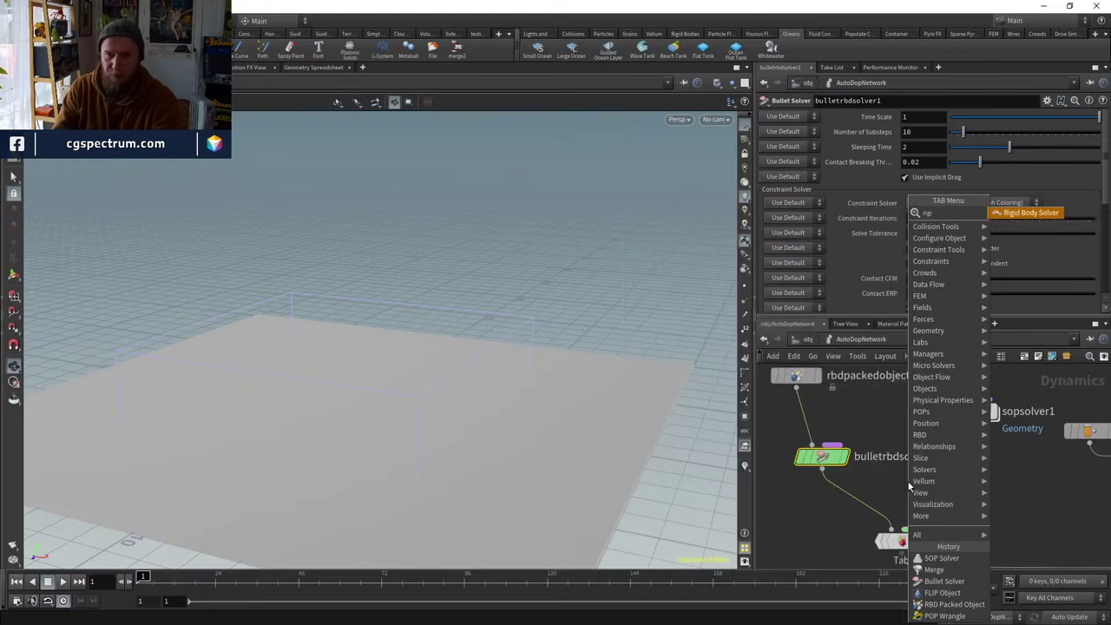
click(909, 484)
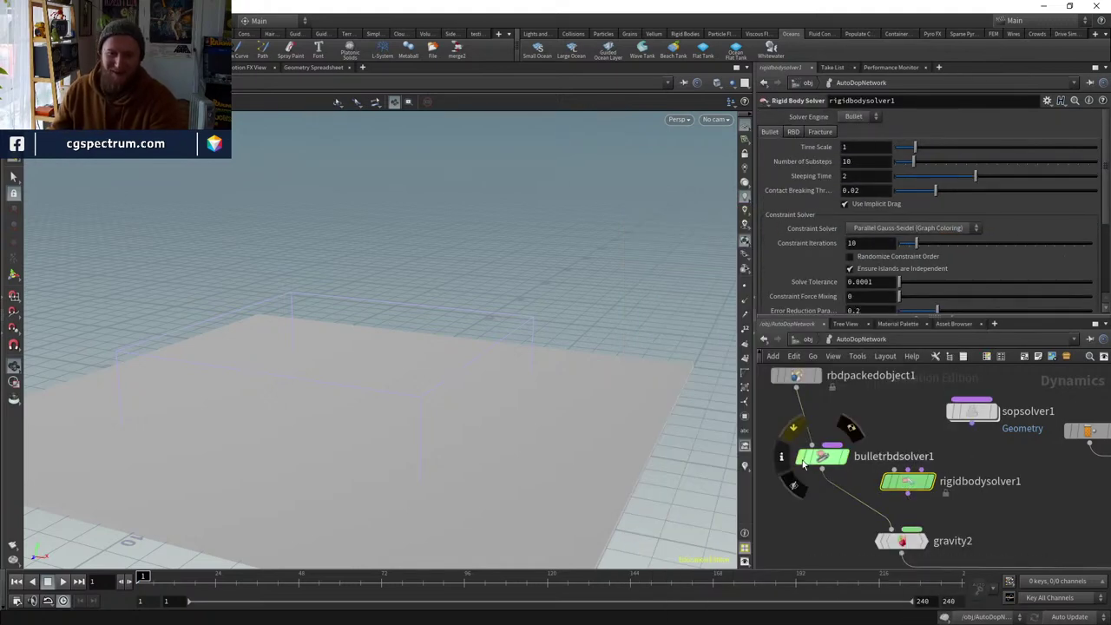
Bypass bulletrbdsolver1 and wire rigidbodysolver1 into gravity2 in its place
drag(823, 457, 791, 456)
click(770, 456)
drag(906, 483, 899, 531)
drag(886, 481, 864, 470)
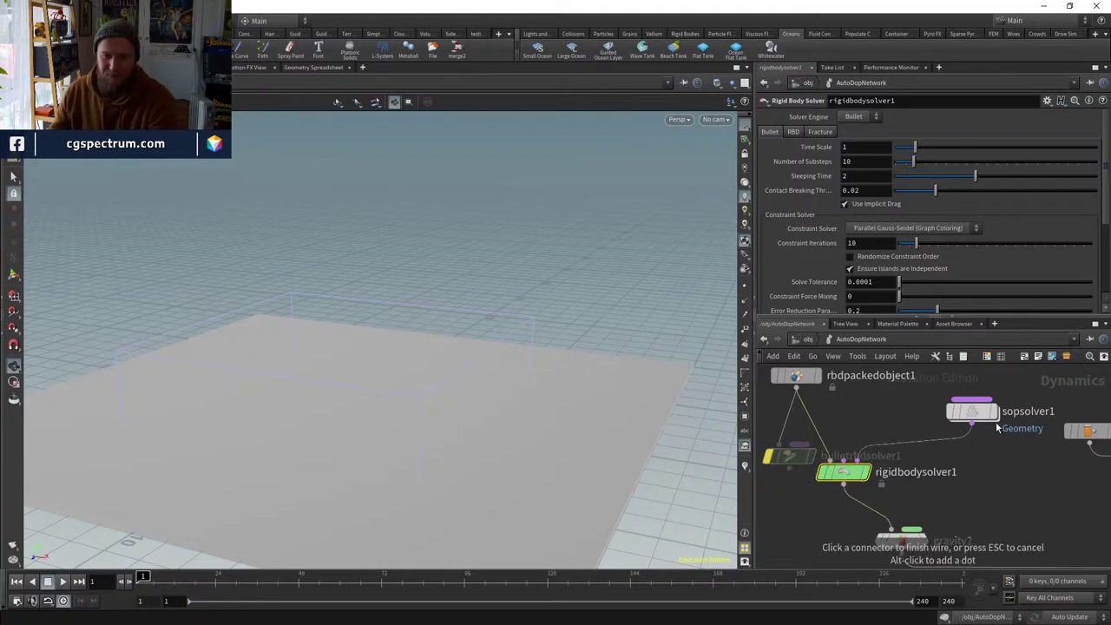
middle_drag(818, 482, 868, 512)
click(959, 562)
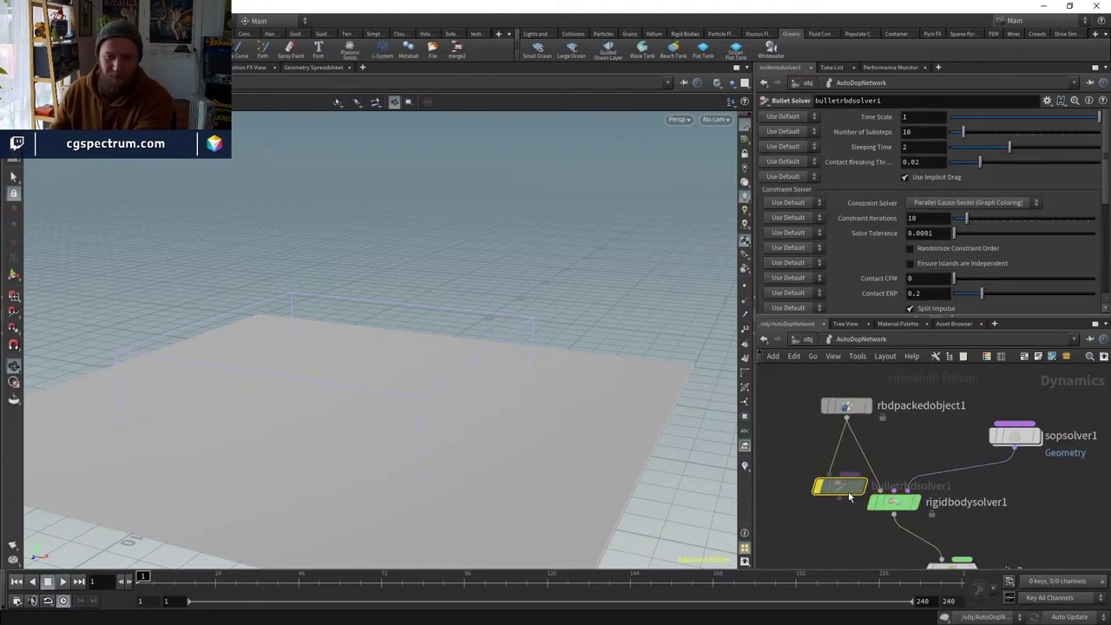
scroll(933, 481, up, 1)
middle_drag(1023, 434, 934, 422)
Inside sopsolver1, add an Object Merge node
drag(933, 423, 911, 431)
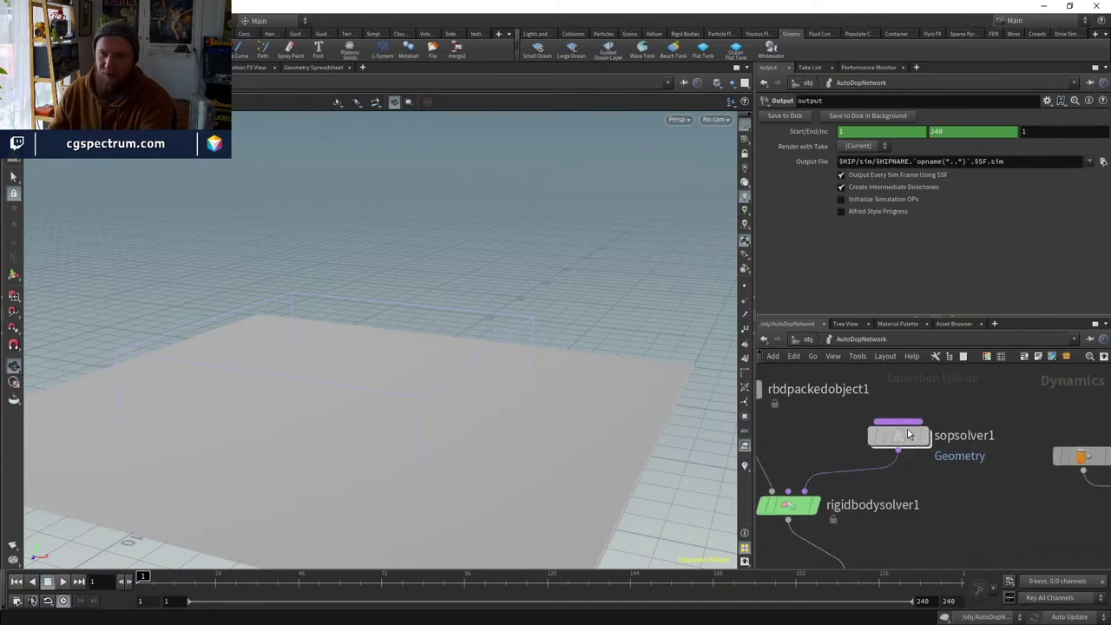
double_click(913, 434)
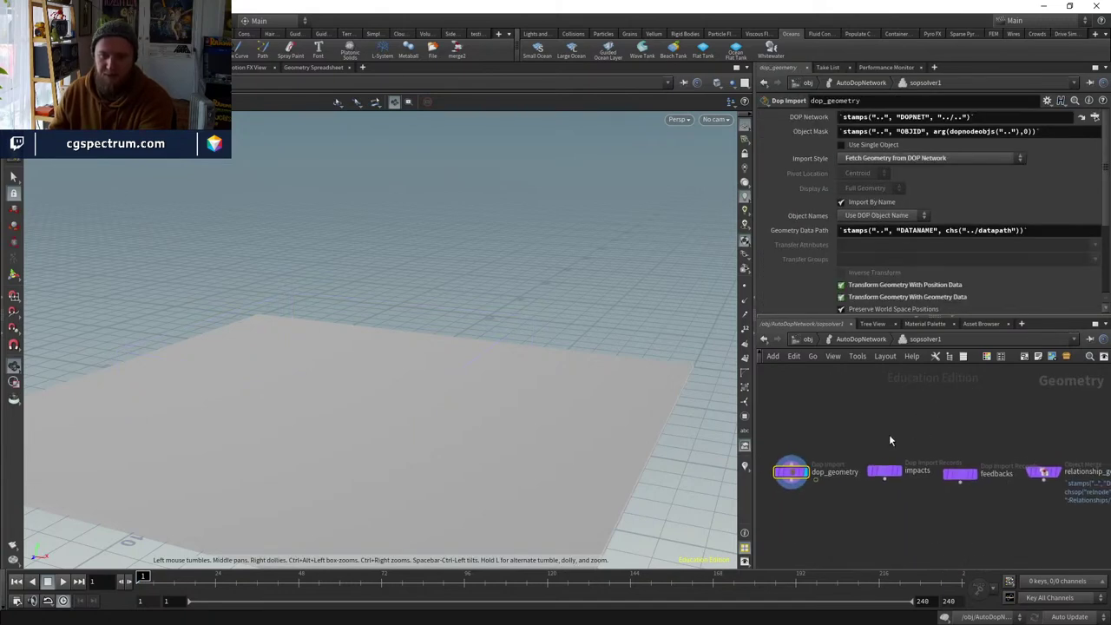
scroll(847, 498, up, 2)
key(Tab)
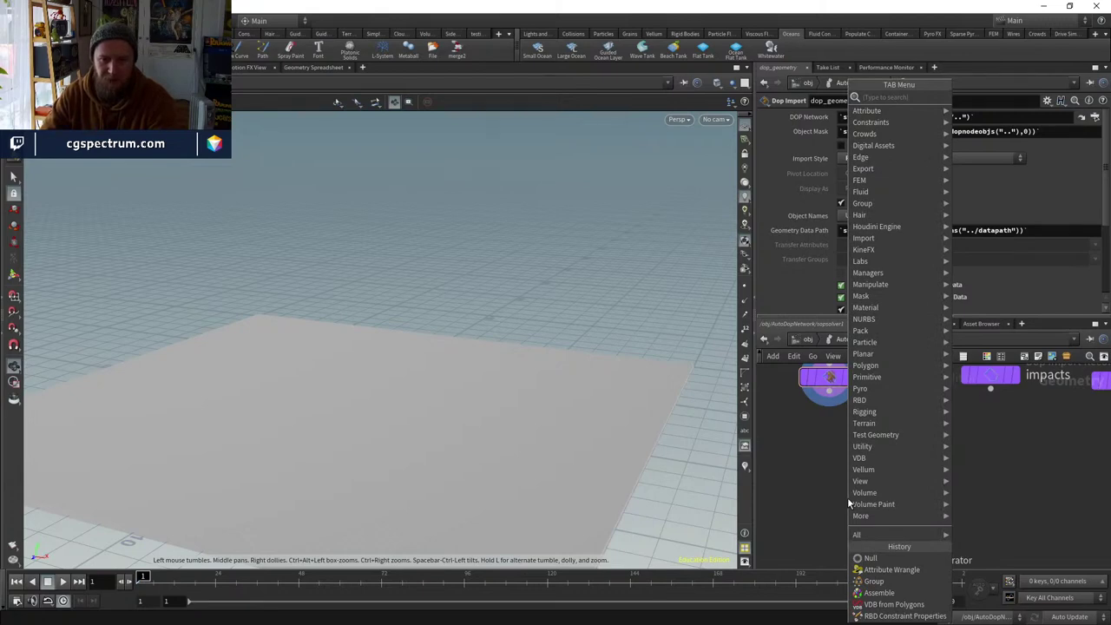
key(Escape)
key(Tab)
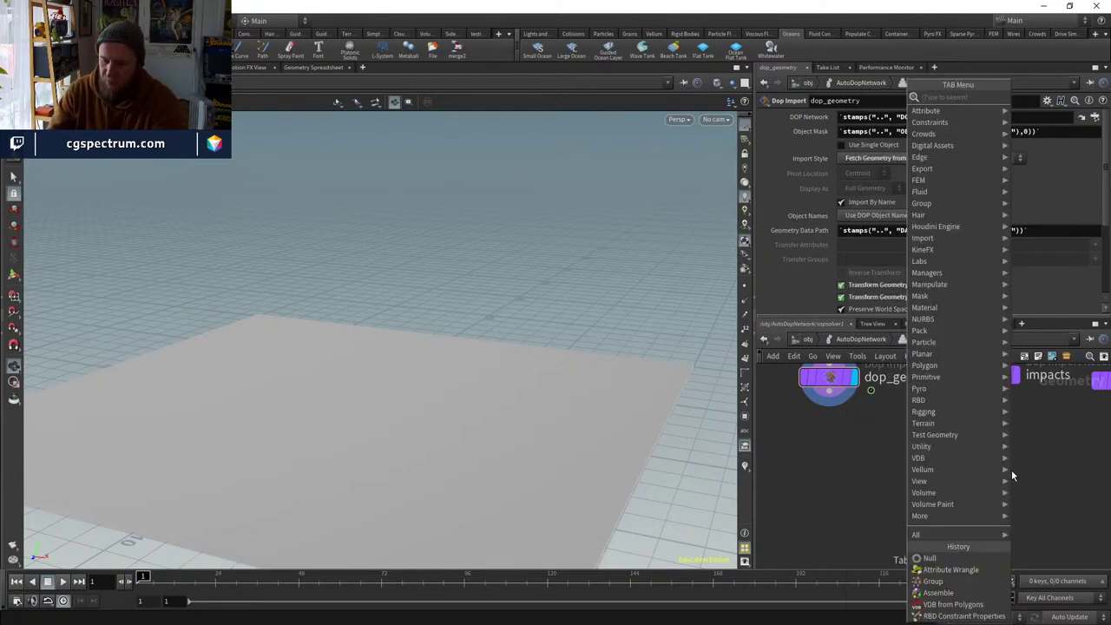
text(object merge)
key(Return)
click(1011, 470)
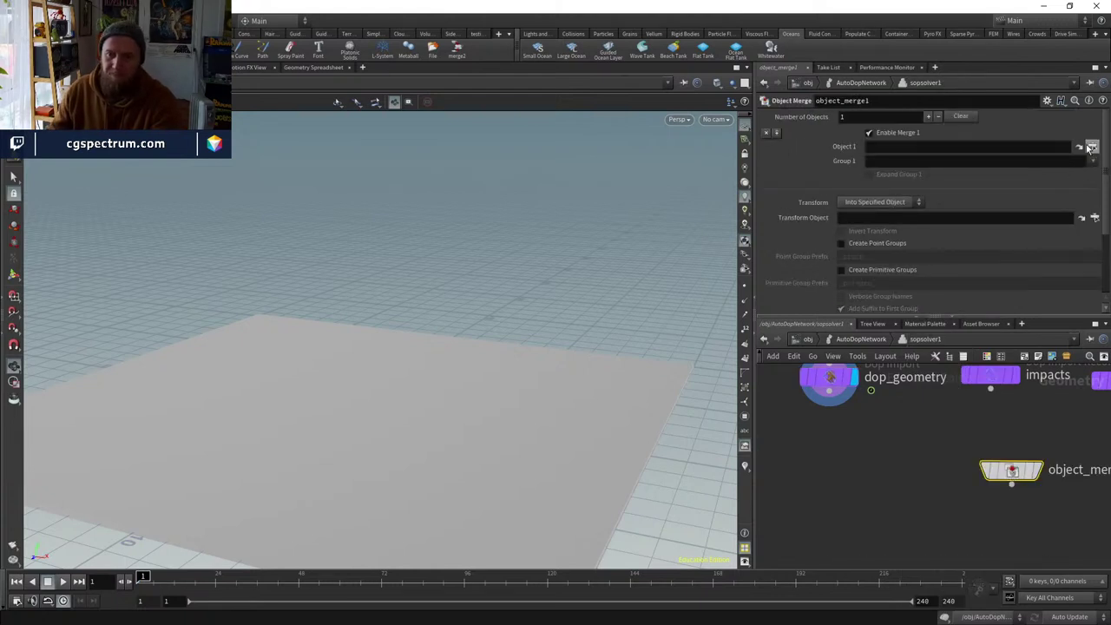
Point object_merge1 at /obj/SHIP/OUT_GEO and set it as the displayed node
click(1093, 147)
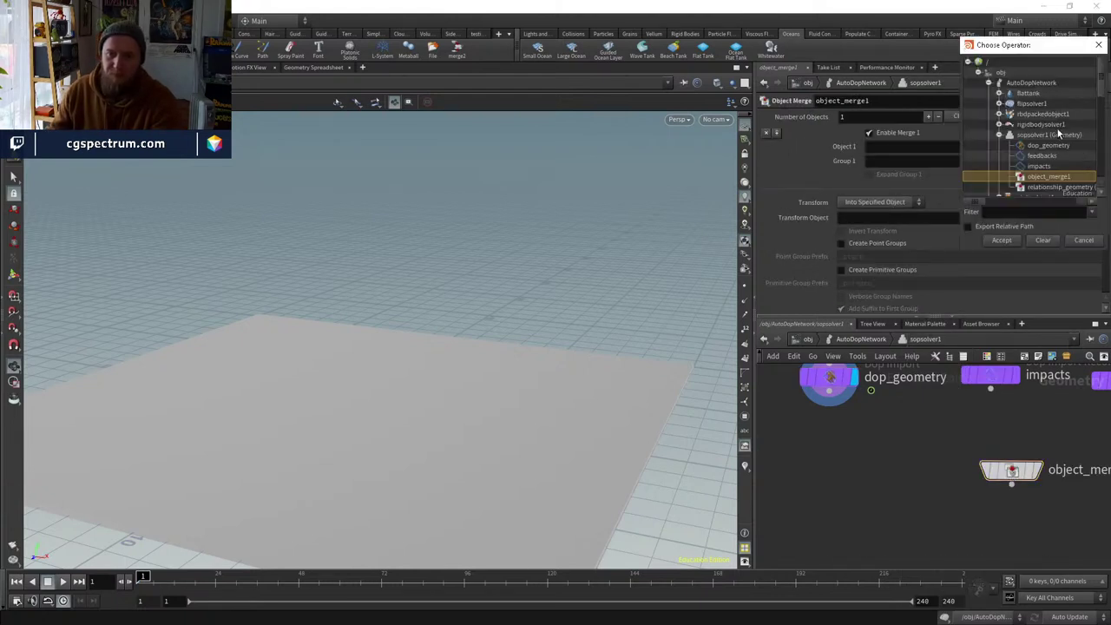
click(999, 136)
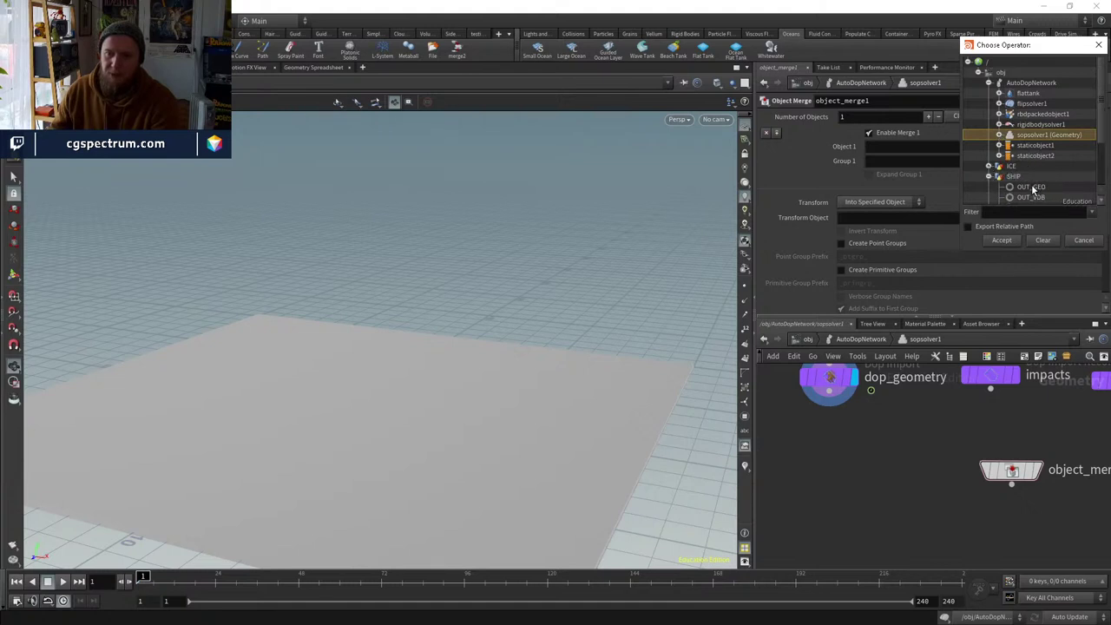
click(1031, 188)
click(1002, 240)
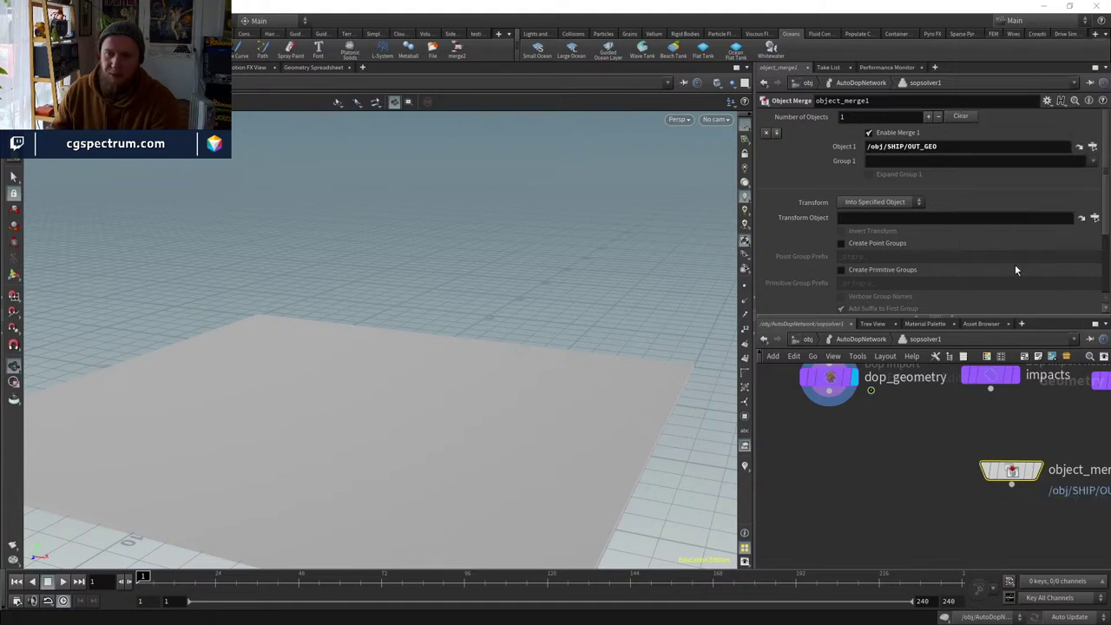
click(1041, 469)
middle_drag(1000, 521, 920, 471)
key(Tab)
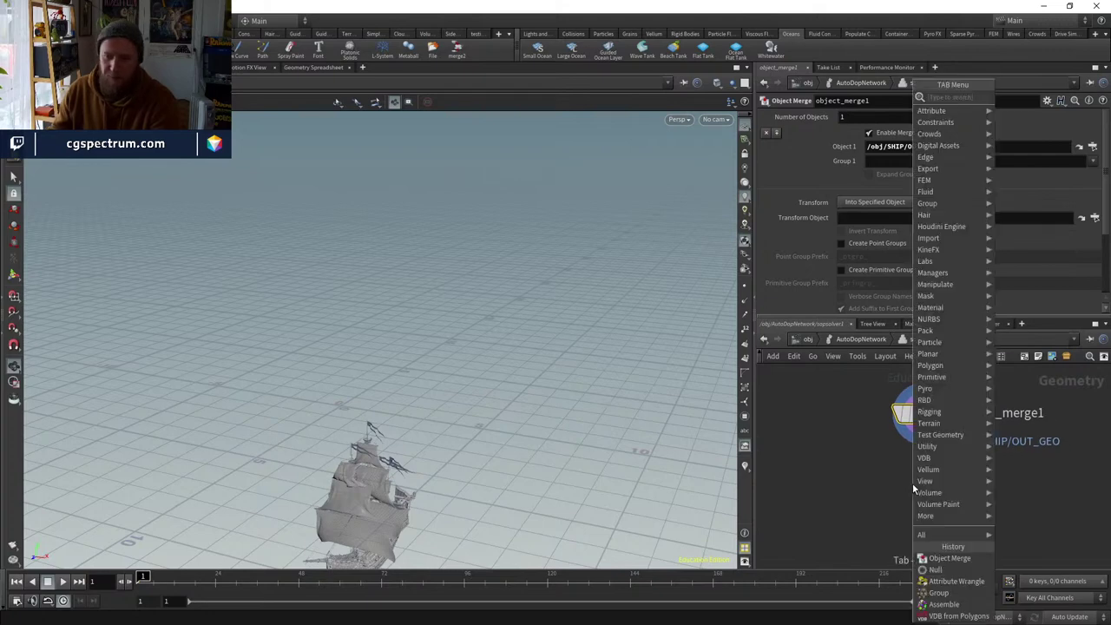
text(ac)
key(BackSpace)
key(BackSpace)
text(attribwr)
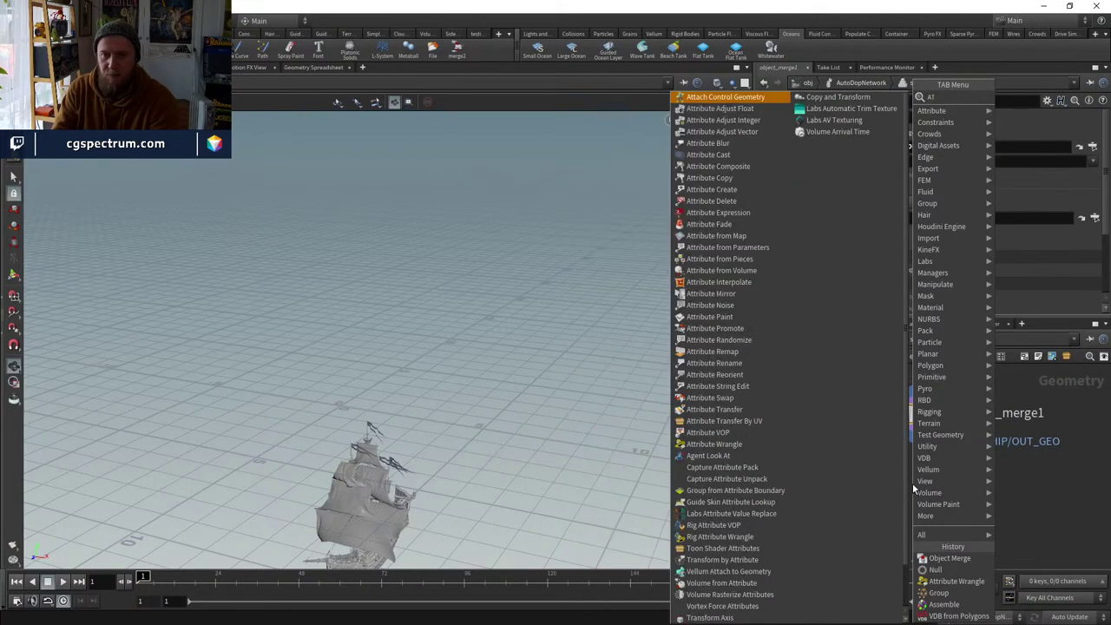
key(Return)
click(912, 482)
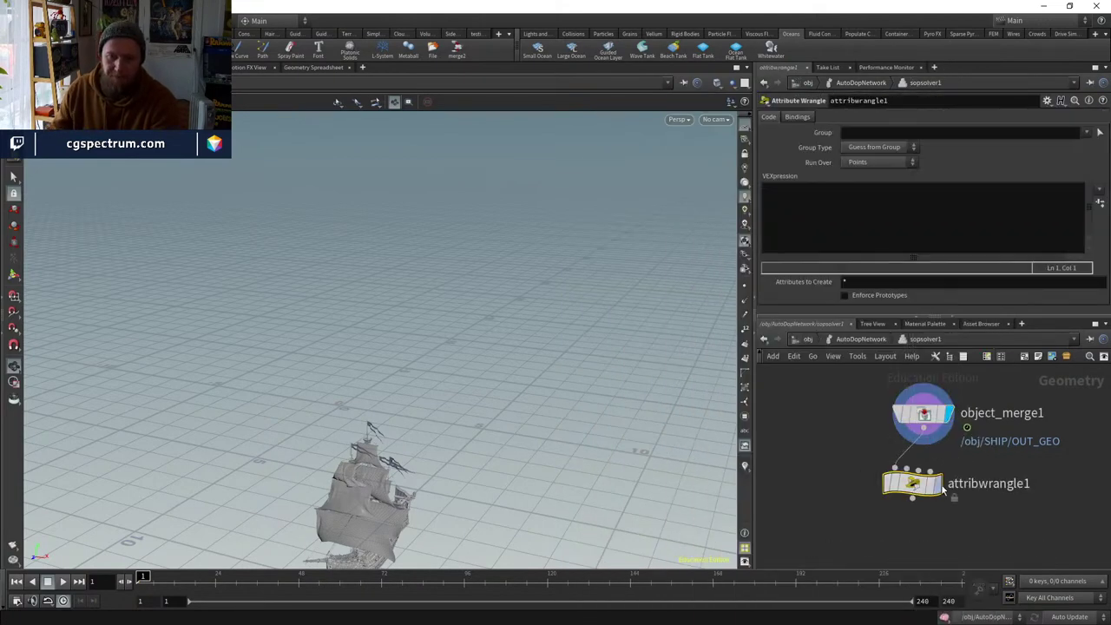
click(828, 198)
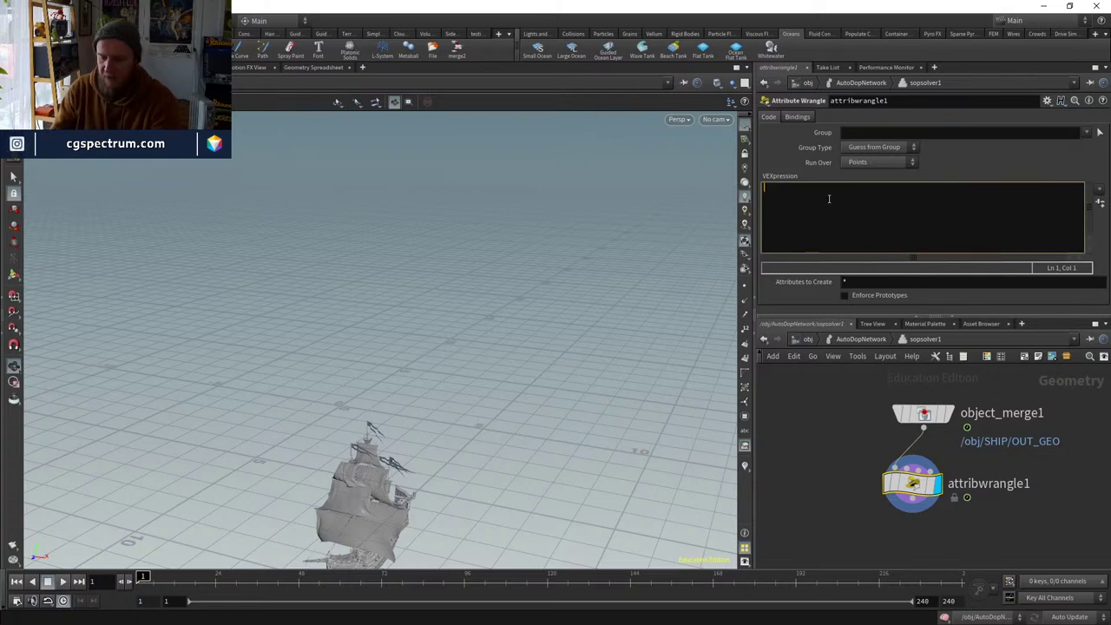
text(@active=1;)
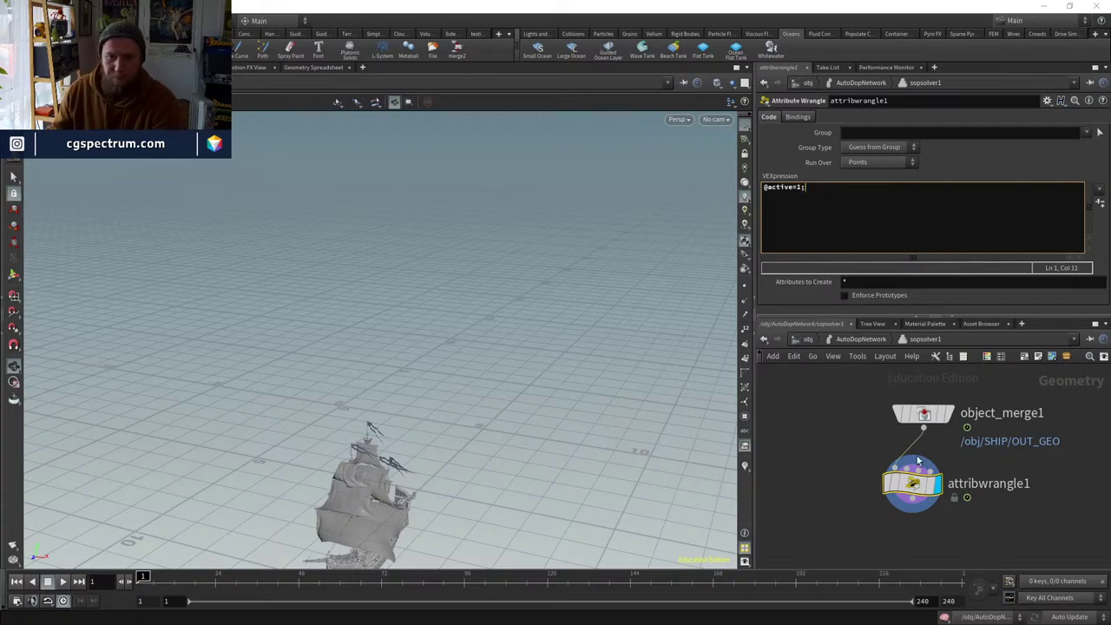
click(918, 464)
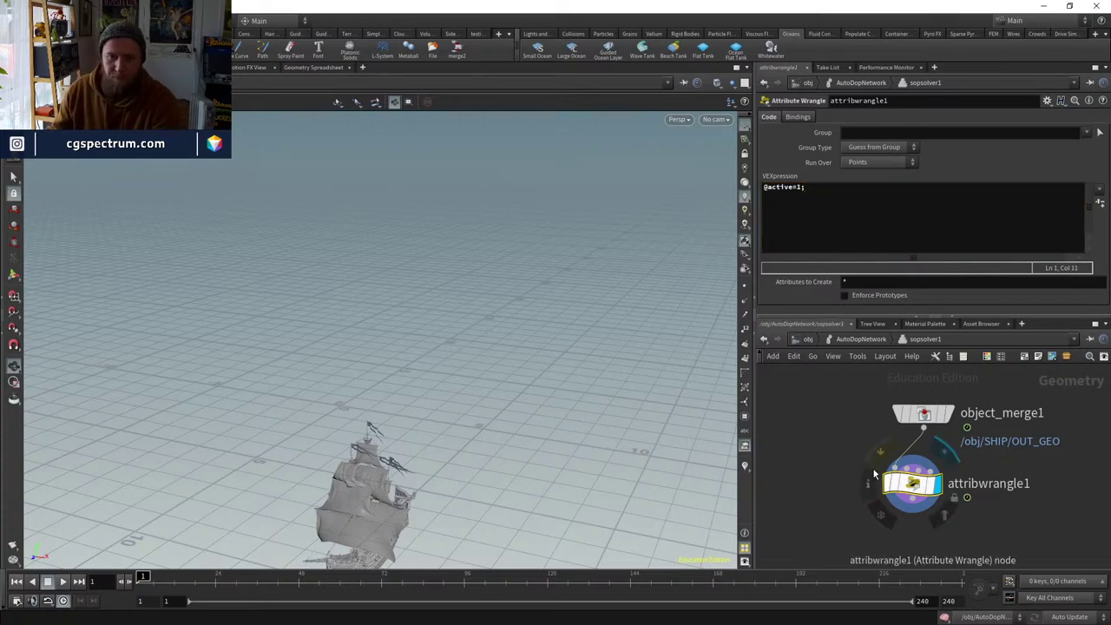
key(ctrl+c)
Add an Attribute Transfer fed by the upper geometry and attribwrangle1 into input 2, displayed
key(Tab)
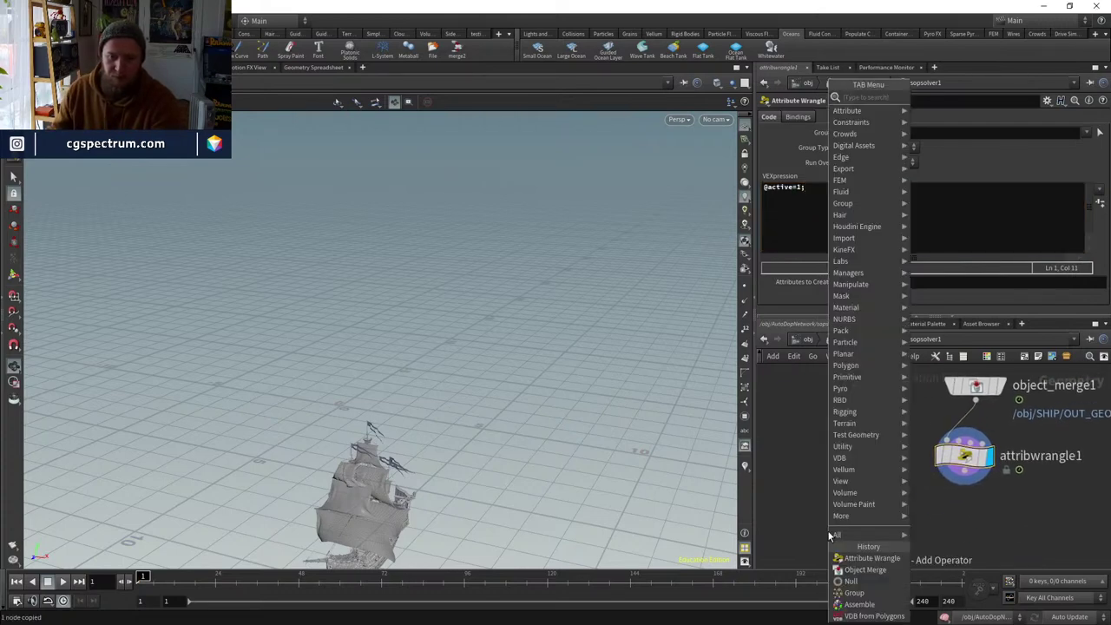
text(attribtrans)
key(Return)
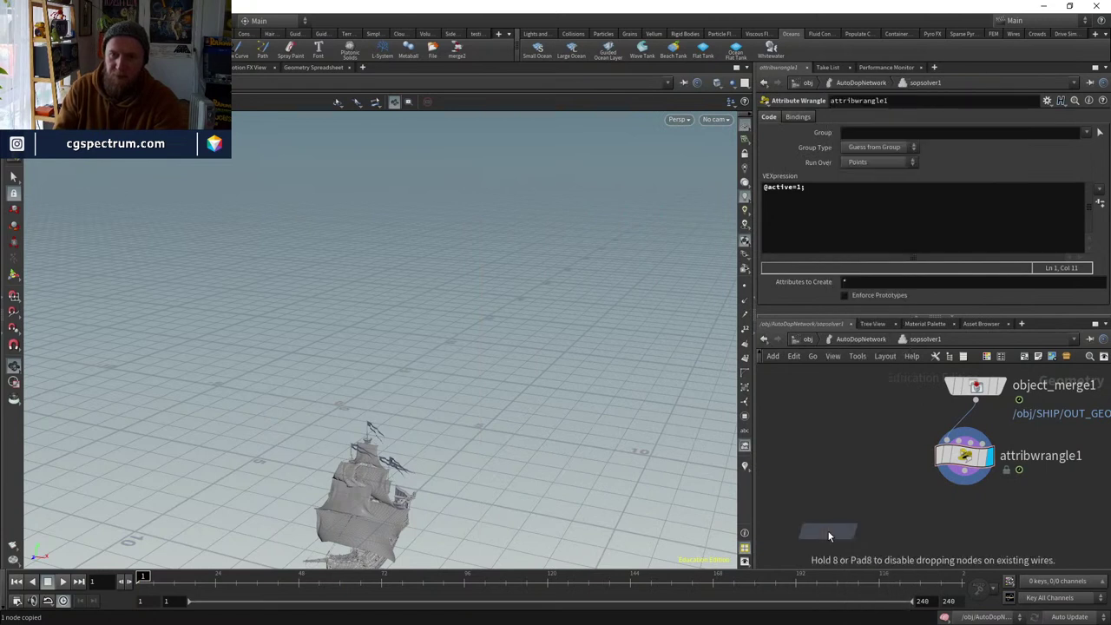
click(828, 532)
click(817, 516)
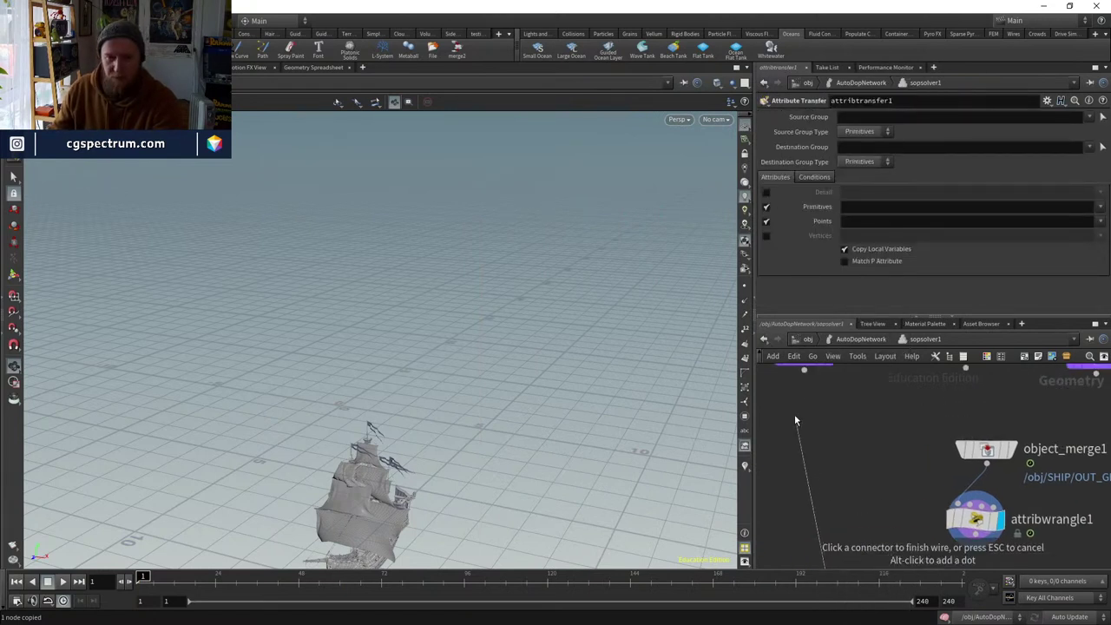
click(794, 414)
click(969, 469)
click(842, 498)
click(859, 513)
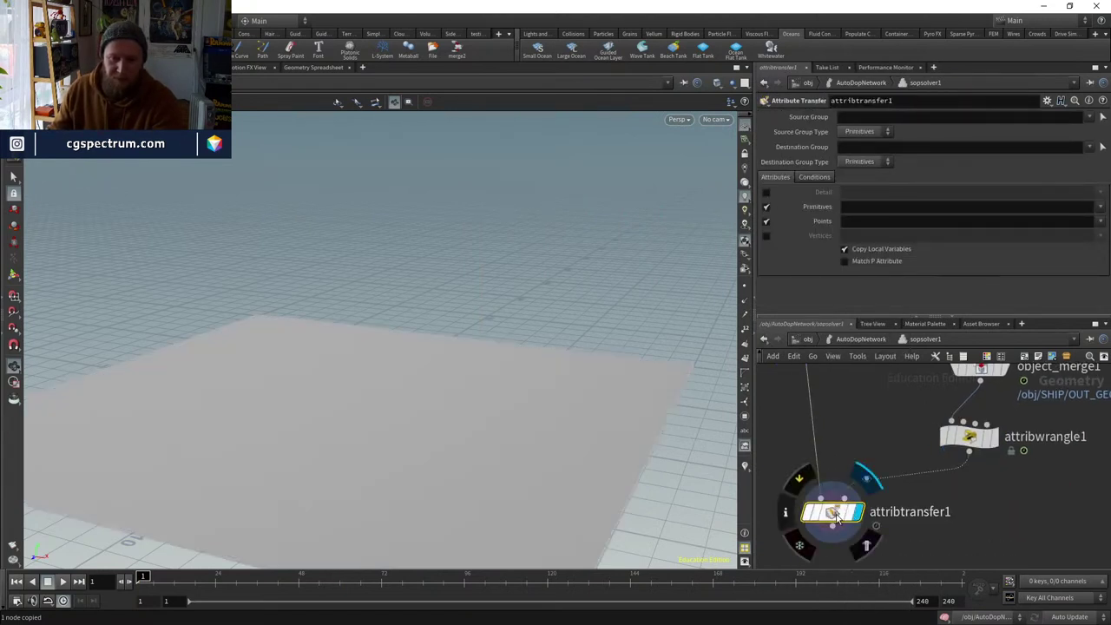
Transfer point attribute active only, no primitives, at distance threshold 2, then return to AutoDopNetwork
click(1100, 221)
click(1079, 242)
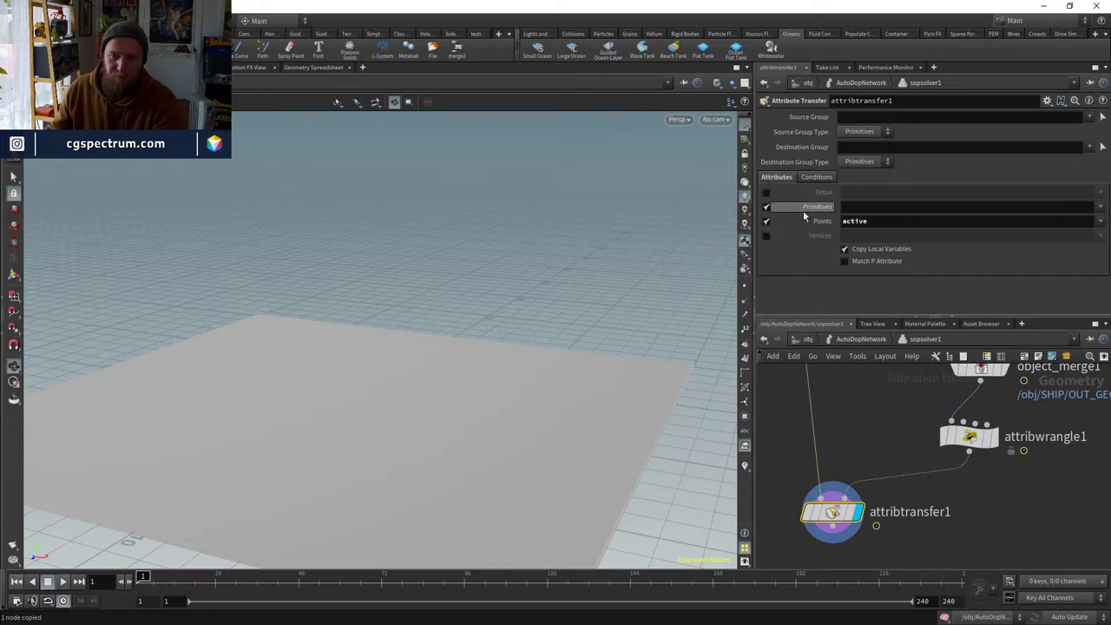
click(766, 207)
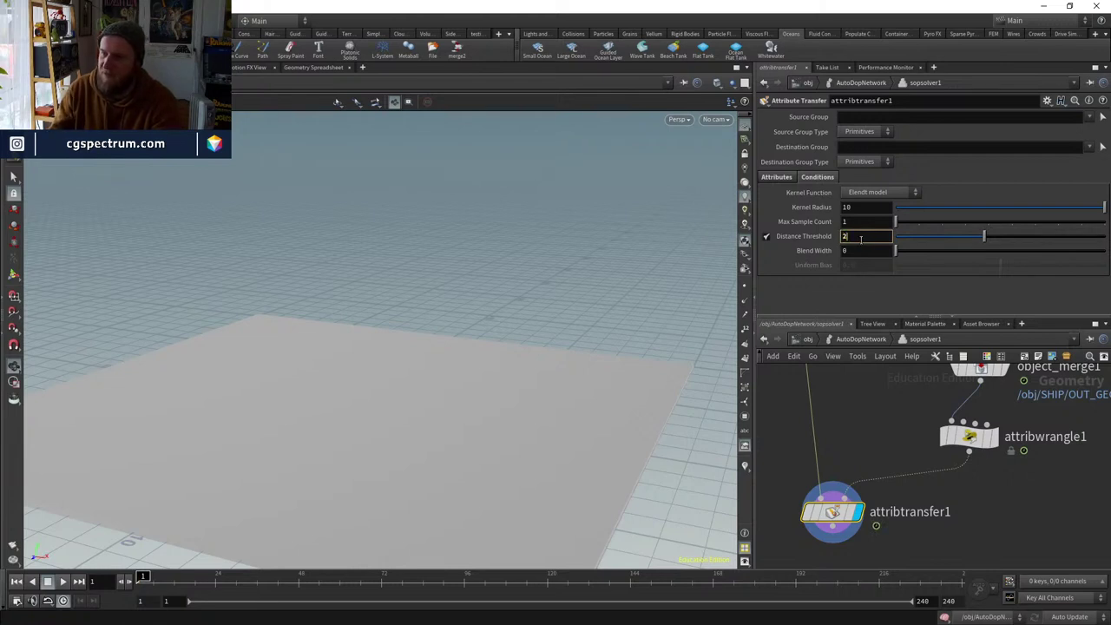
key(Return)
middle_drag(883, 372, 854, 368)
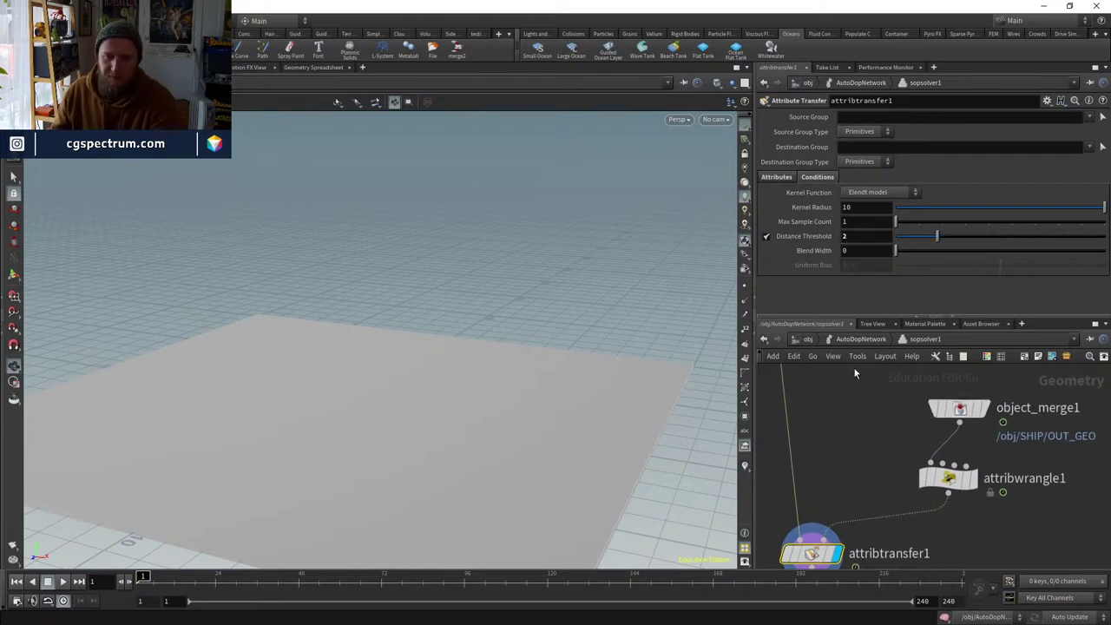
click(861, 339)
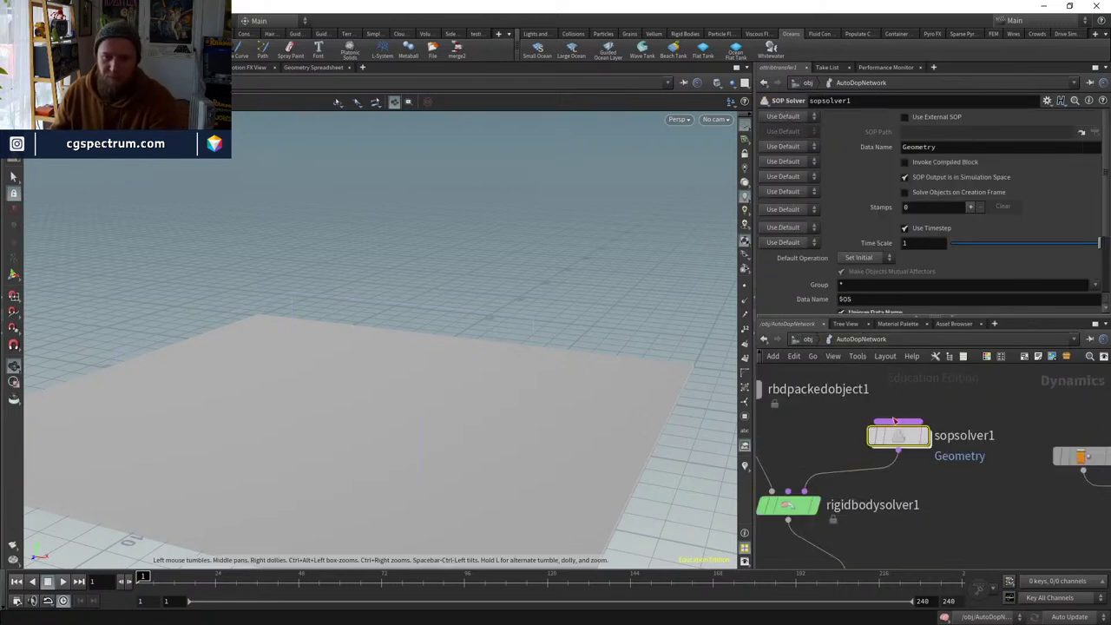
Go up to /obj and dive into the ICE node's network
click(809, 338)
middle_drag(919, 443, 871, 420)
scroll(894, 402, up, 3)
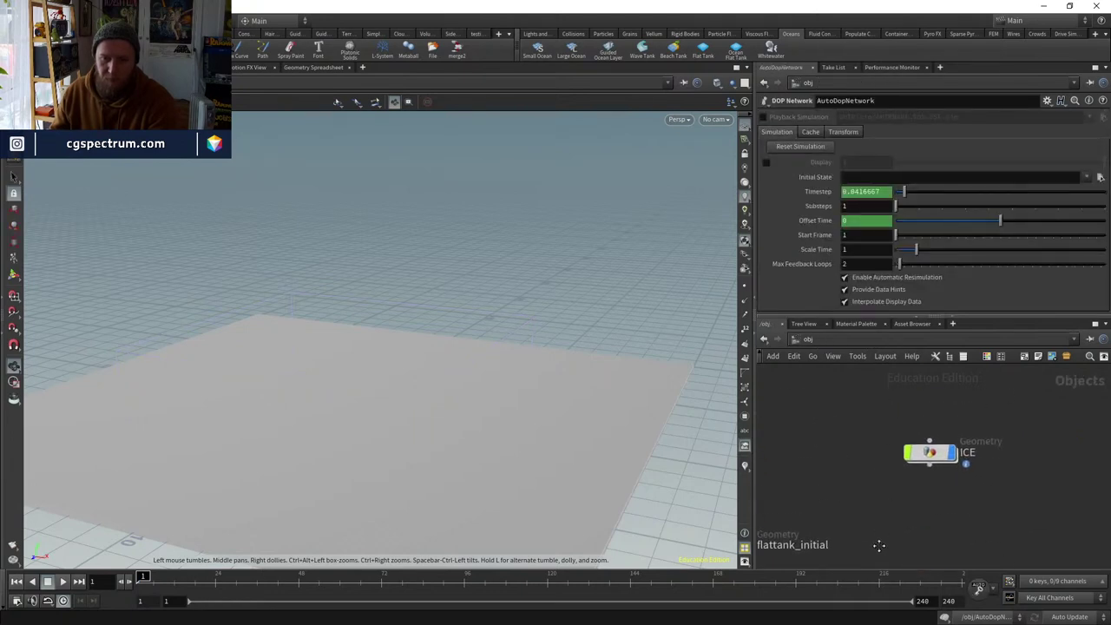
scroll(898, 494, down, 2)
middle_drag(897, 494, 955, 451)
scroll(954, 434, up, 3)
double_click(959, 425)
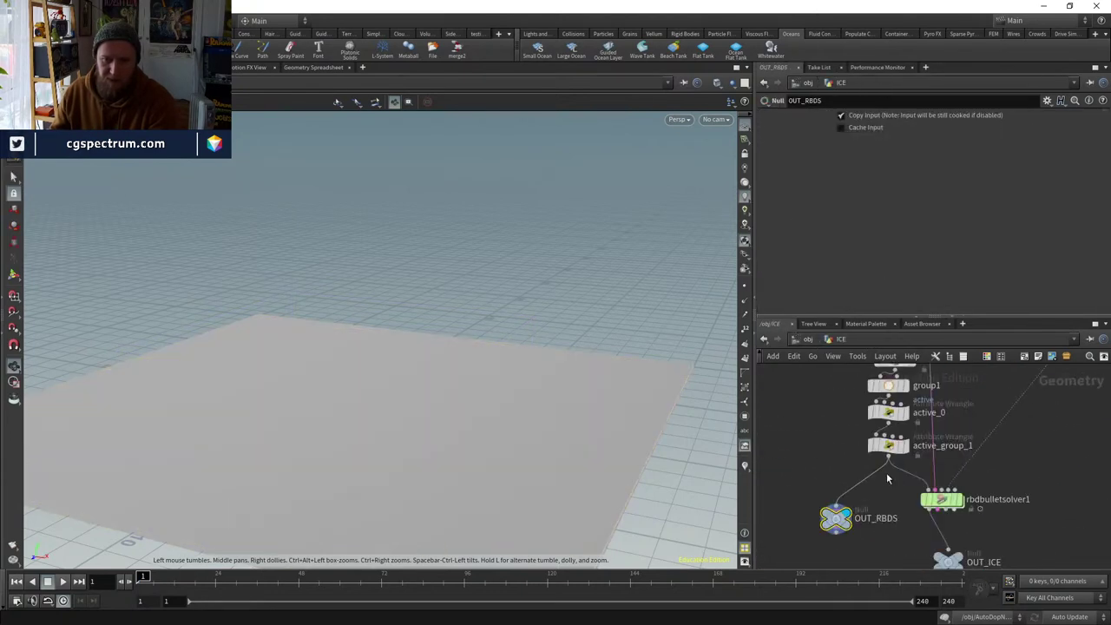
scroll(886, 477, up, 2)
Inspect the active_group_1 and active_0 wrangles' code, then re-enter AutoDopNetwork
click(882, 447)
mouse_move(869, 469)
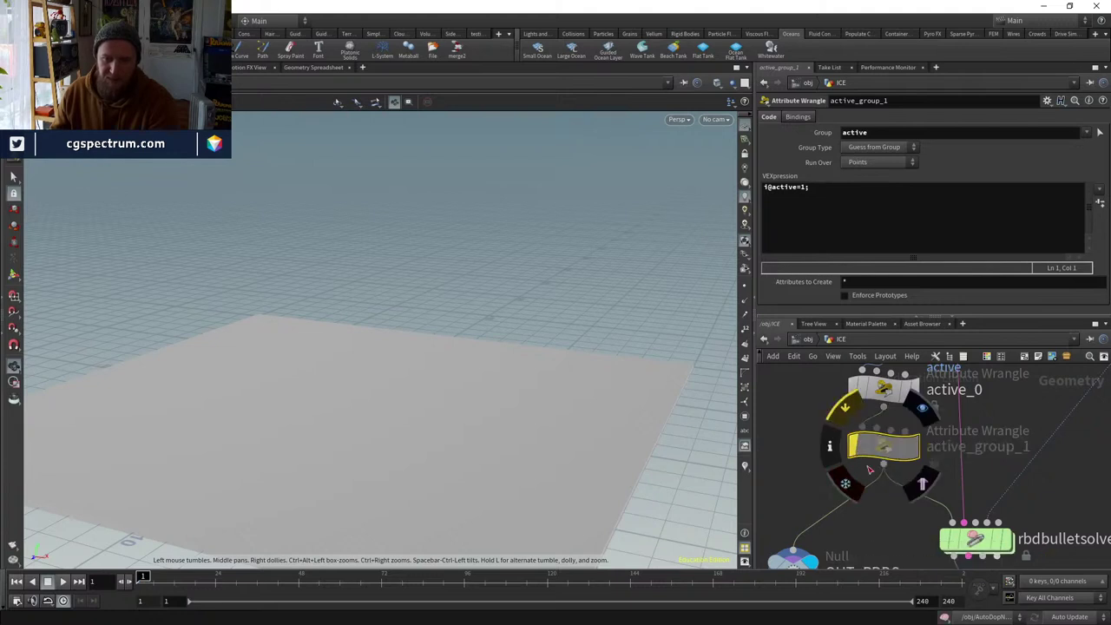
middle_drag(868, 469, 862, 520)
click(881, 440)
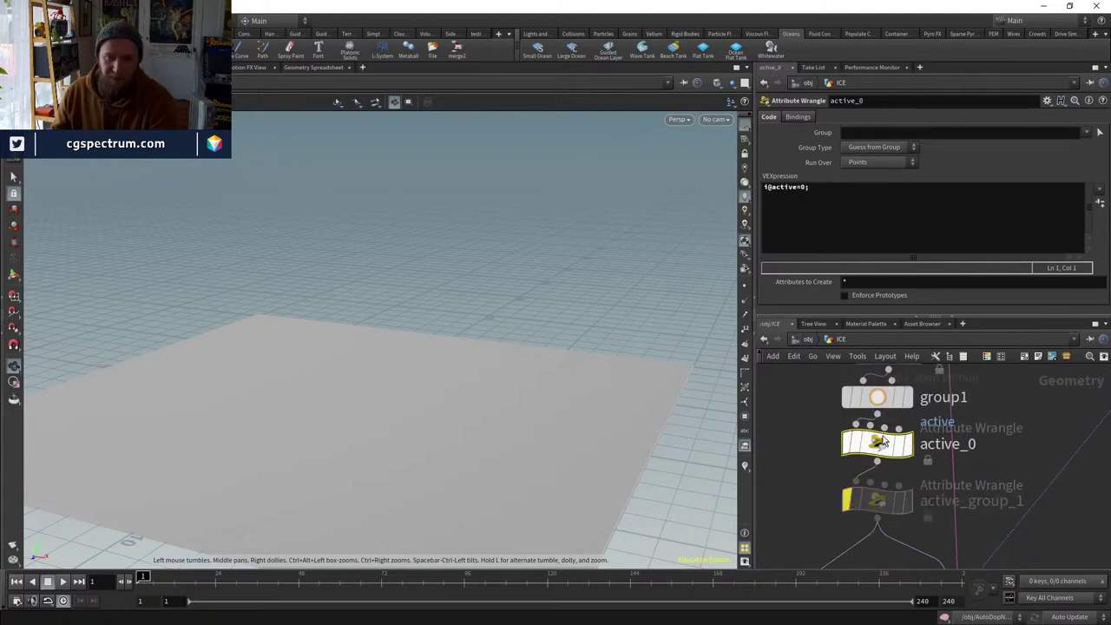
middle_drag(800, 458, 811, 325)
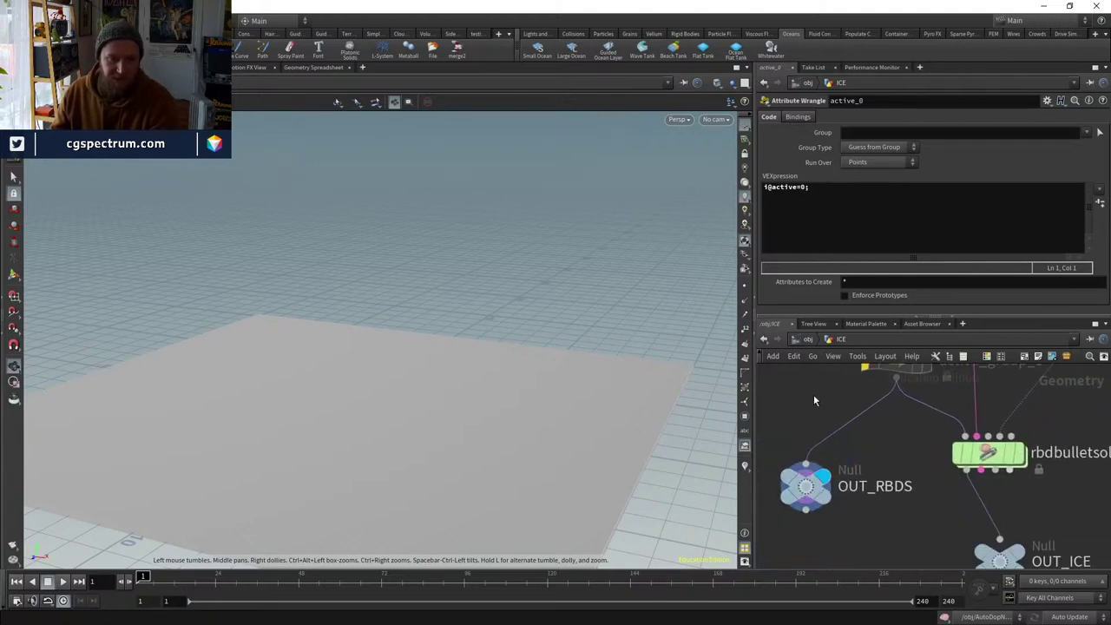
click(807, 339)
middle_drag(868, 560, 870, 449)
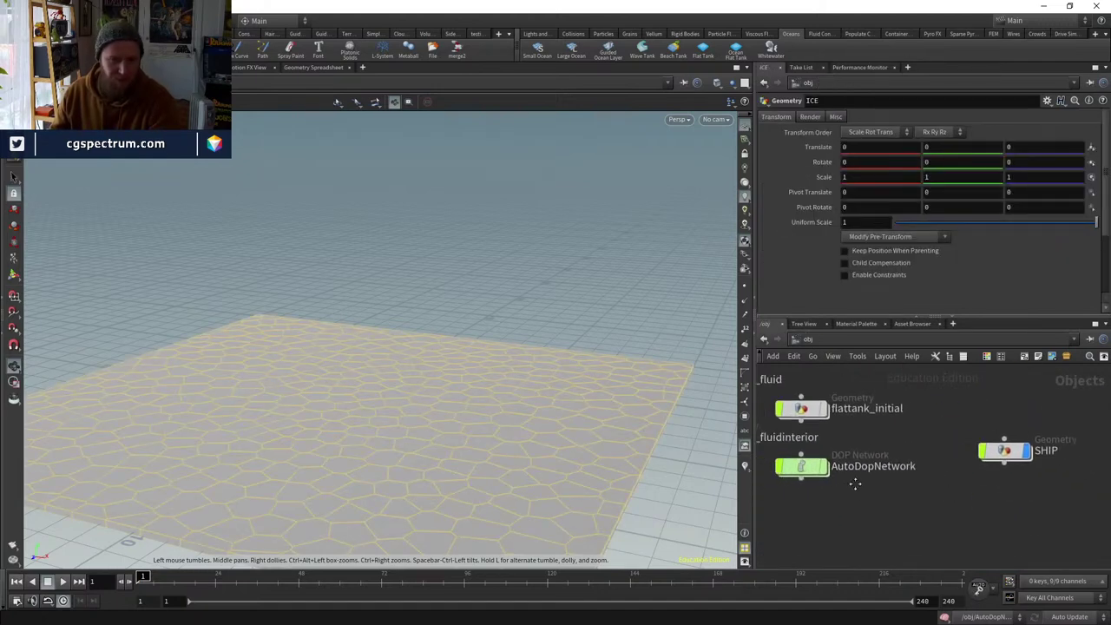
double_click(803, 466)
Inside sopsolver1, check attribwrangle1's code and attribtransfer1's settings, then return to AutoDopNetwork
double_click(907, 445)
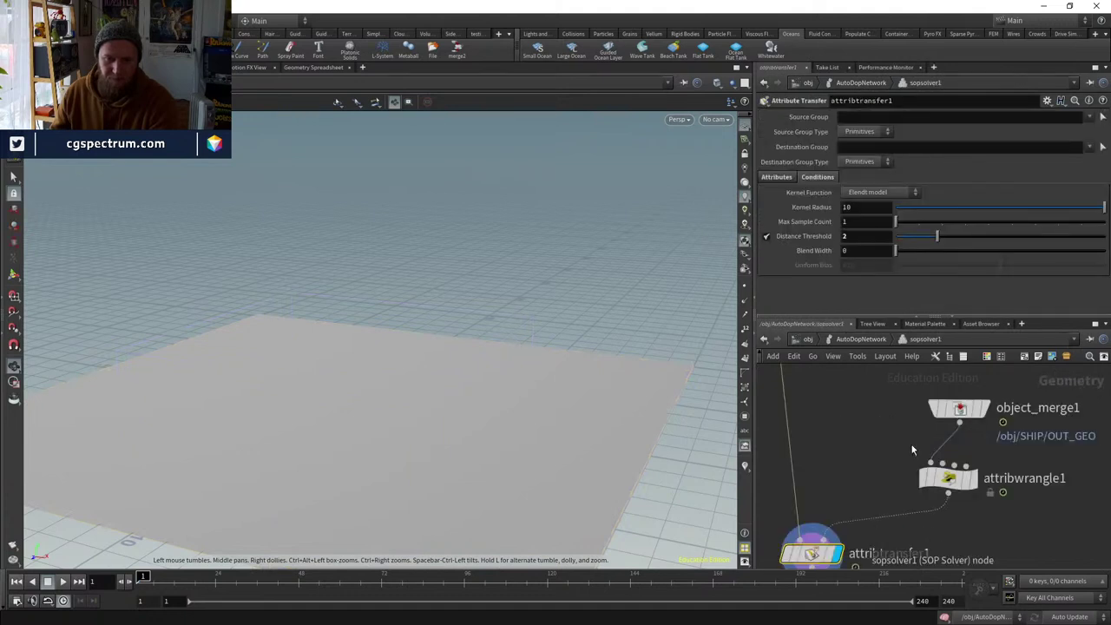
middle_drag(912, 449, 929, 408)
click(963, 434)
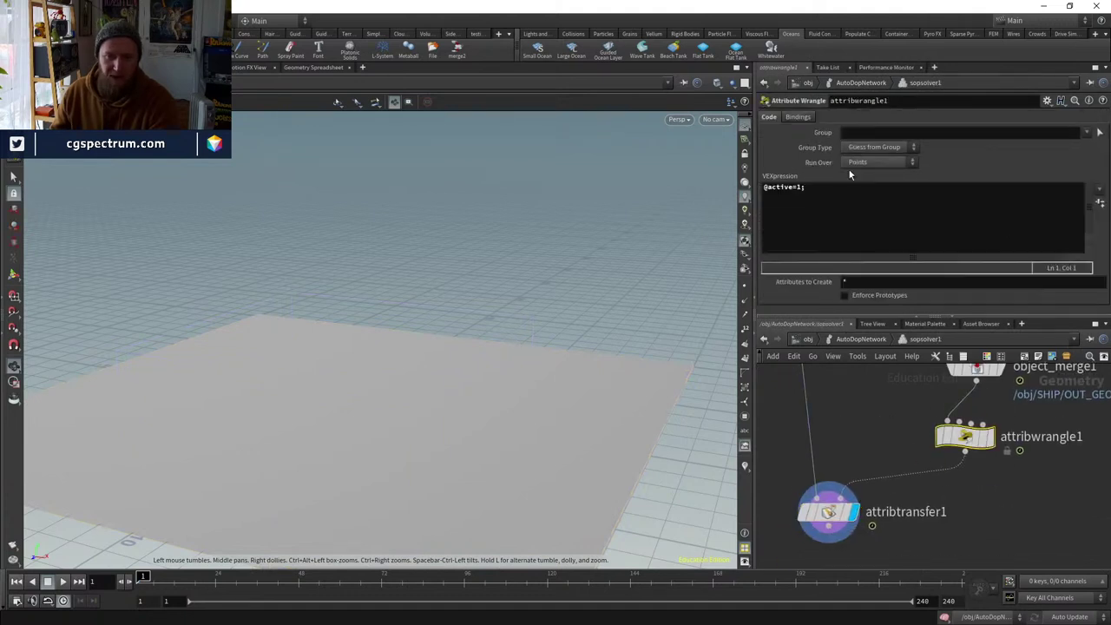
click(836, 516)
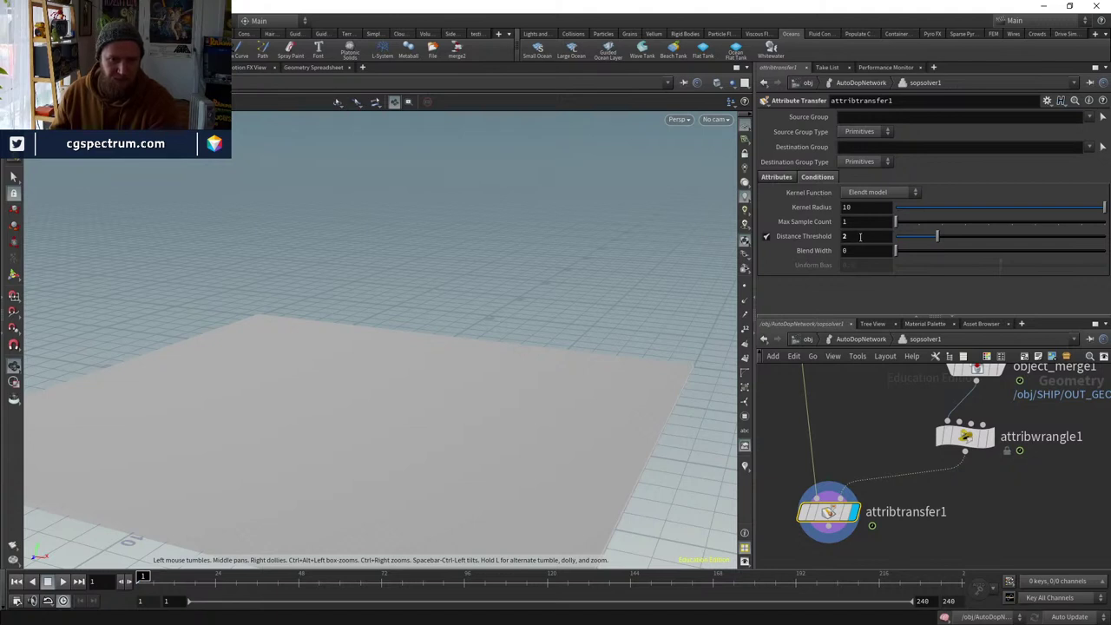
click(857, 339)
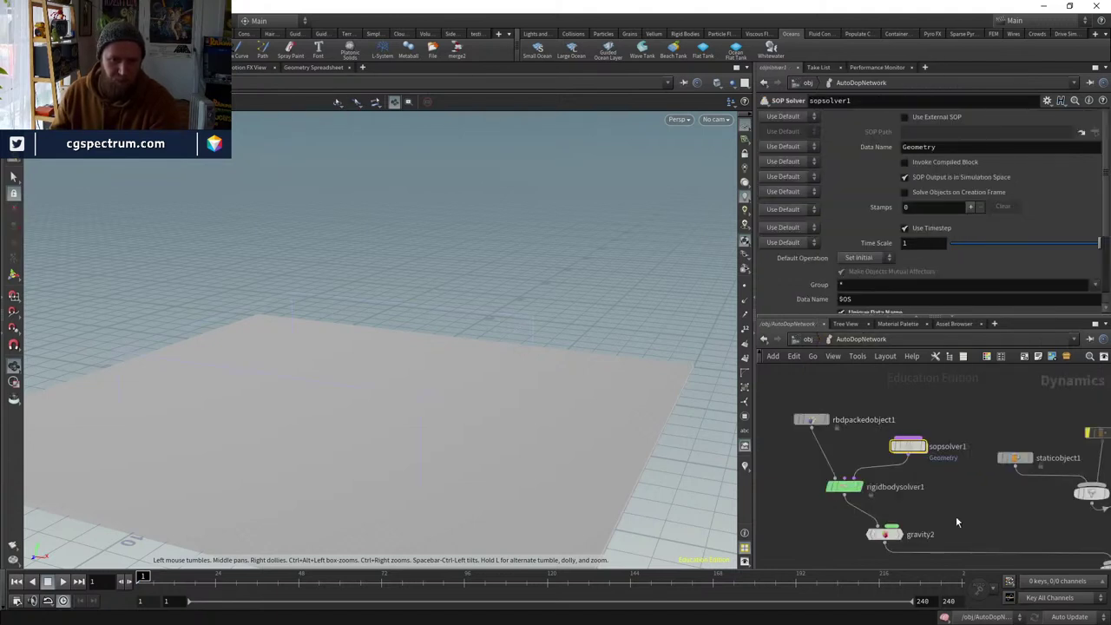
middle_drag(957, 522, 896, 474)
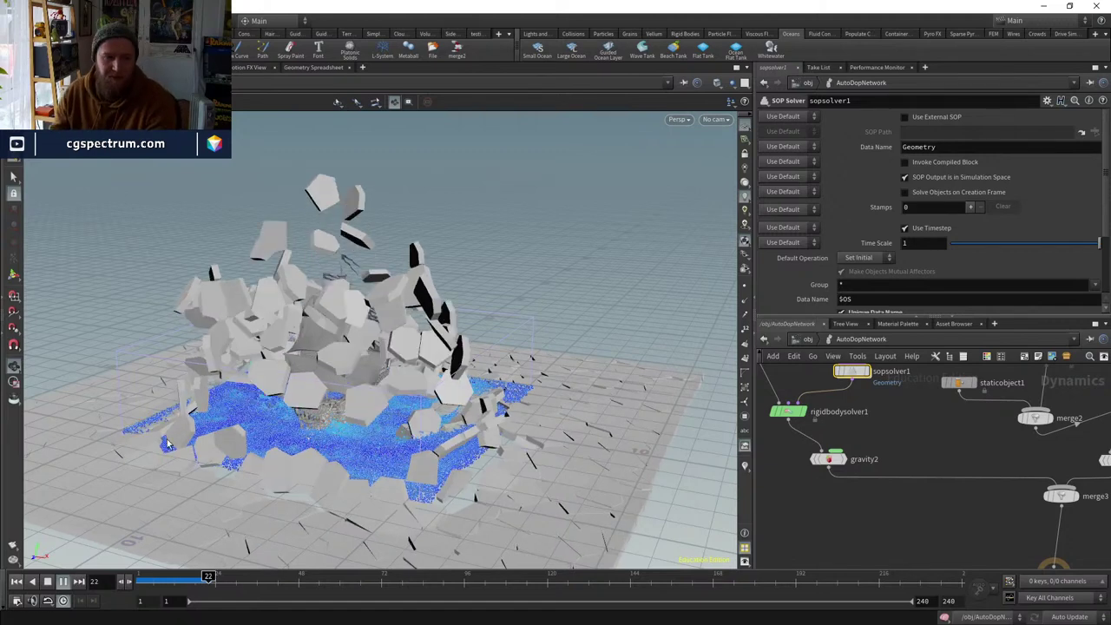
Step through frames 6–12 to check the debris, then dive into sopsolver1
click(151, 576)
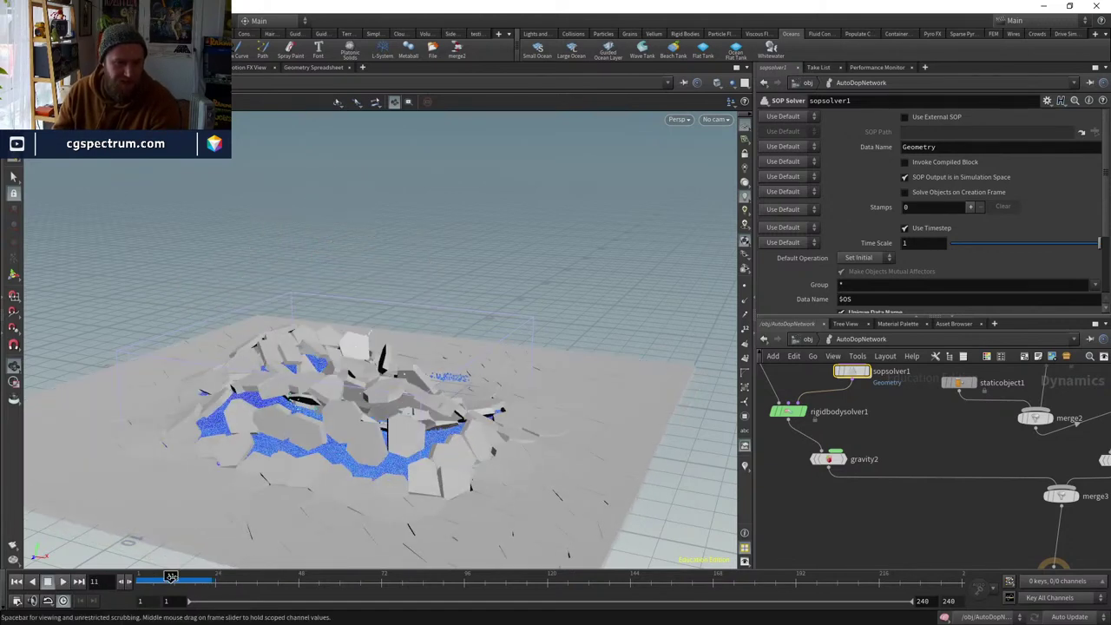
mouse_move(151, 577)
mouse_down()
mouse_move(181, 576)
mouse_move(142, 577)
mouse_up()
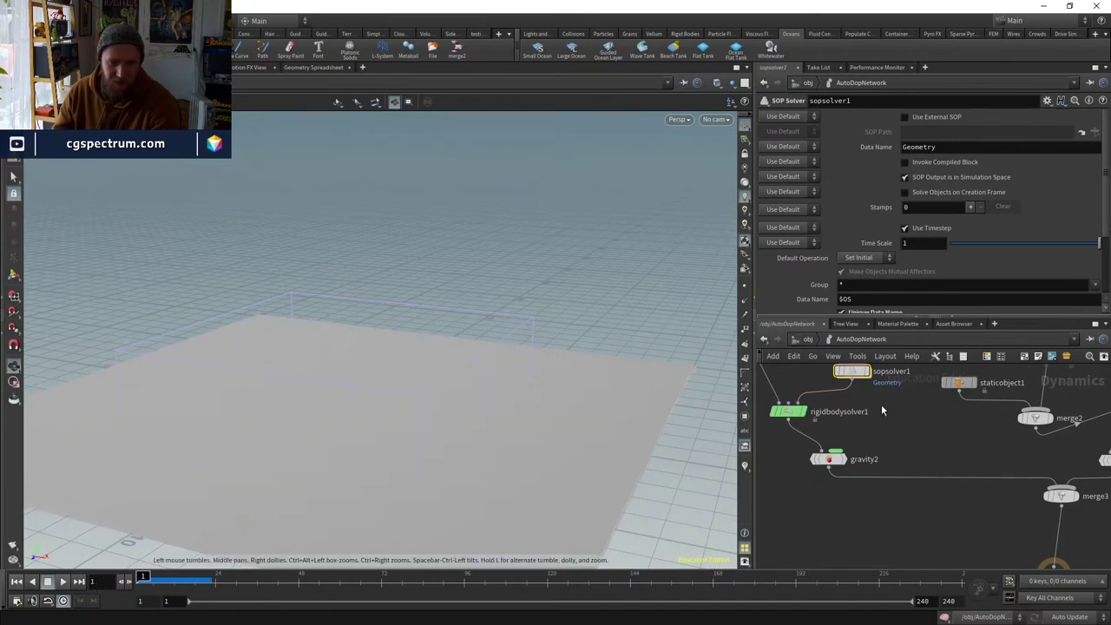
double_click(841, 398)
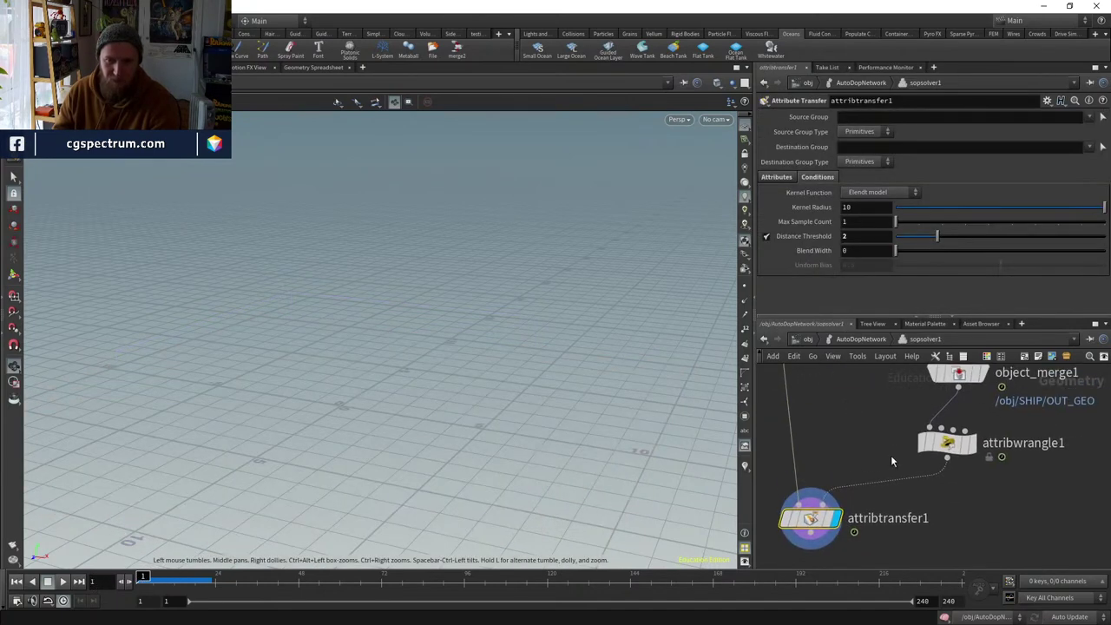
Set attribtransfer1's Distance Threshold to 0.5, check its transferred attributes, and return to AutoDopNetwork
double_click(845, 235)
text(1)
key(Return)
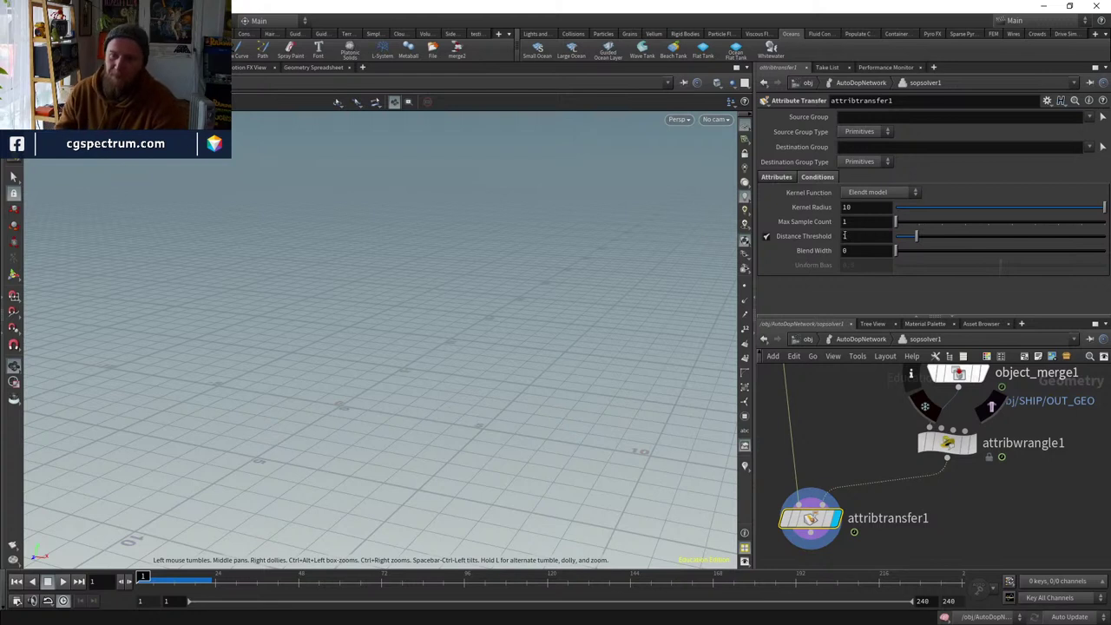
double_click(845, 236)
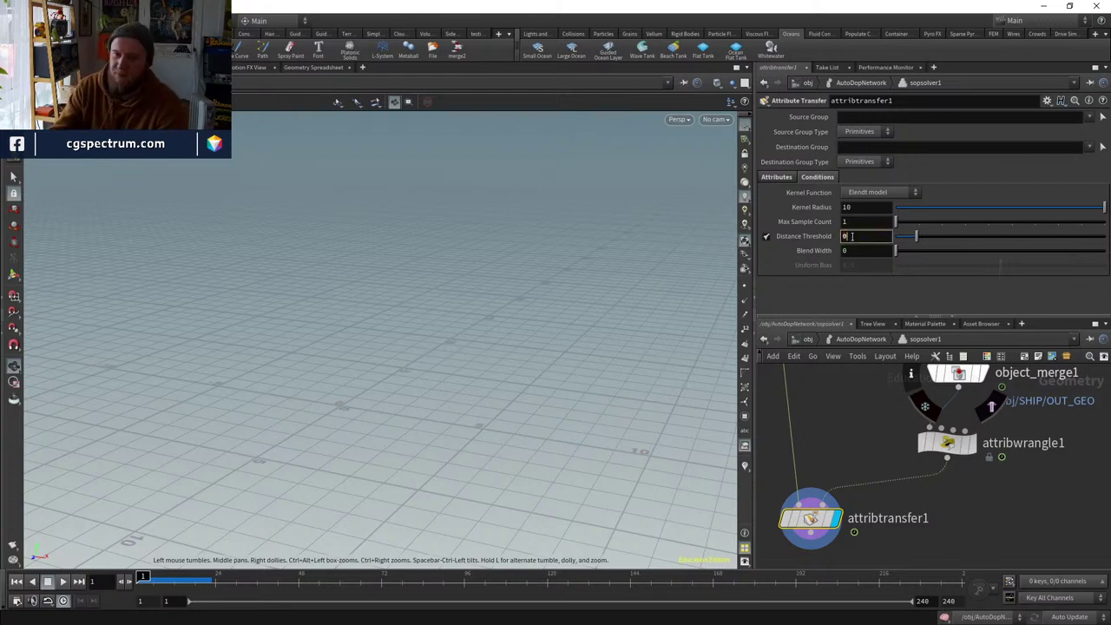
text(0.5)
key(Return)
click(776, 176)
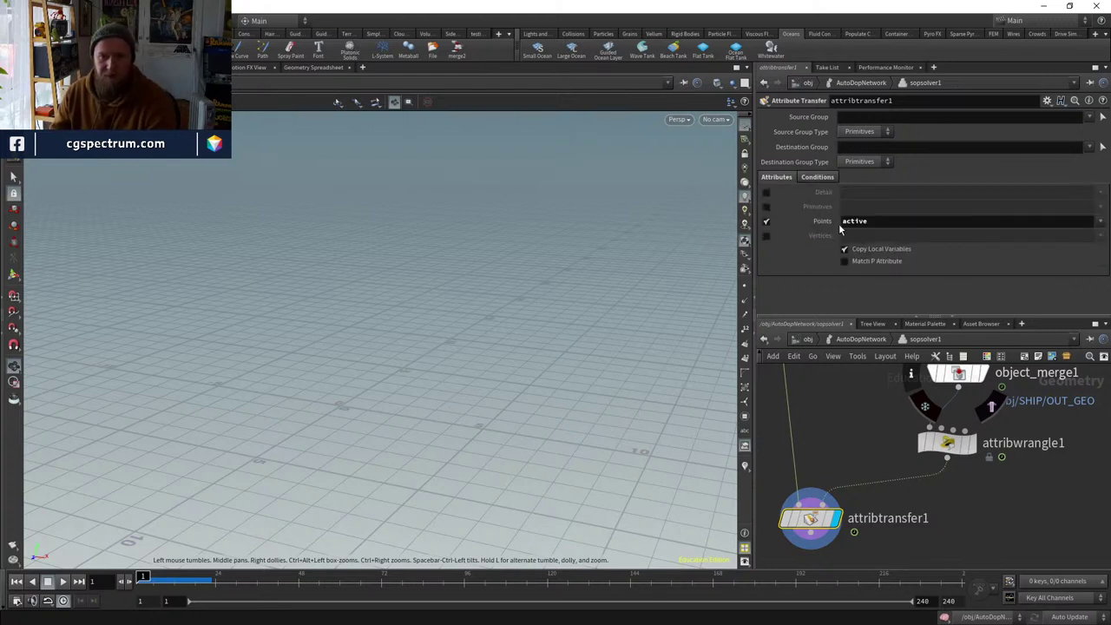
click(854, 339)
Set rbdpackedobject1's Initial Object Type to Create Static Objects
middle_drag(866, 423, 935, 493)
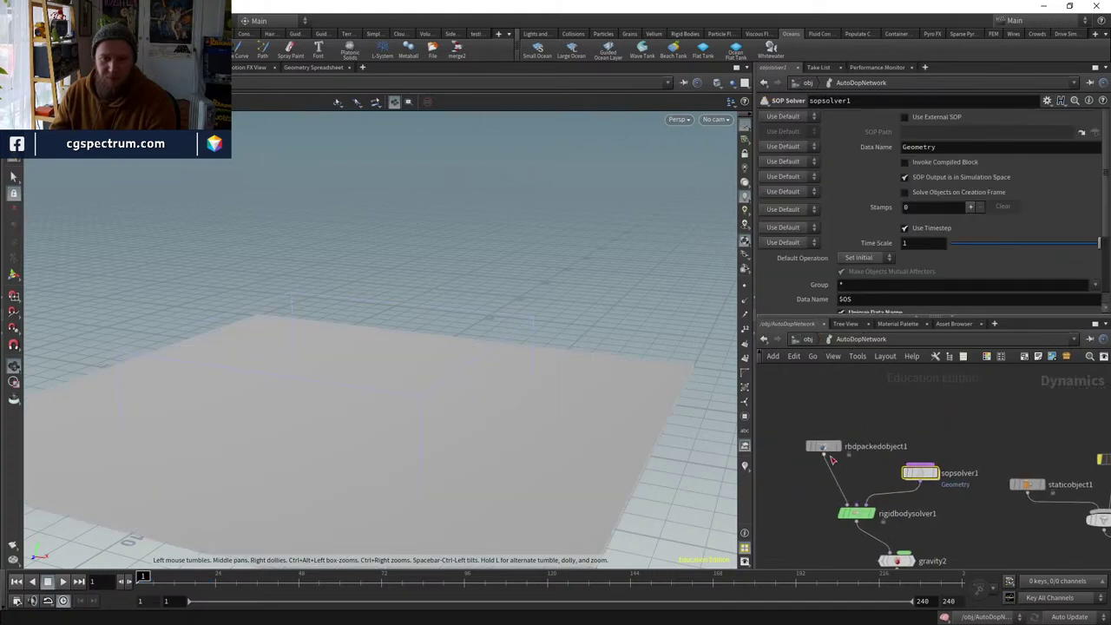
click(823, 446)
scroll(859, 203, up, 3)
scroll(859, 203, up, 1)
click(882, 173)
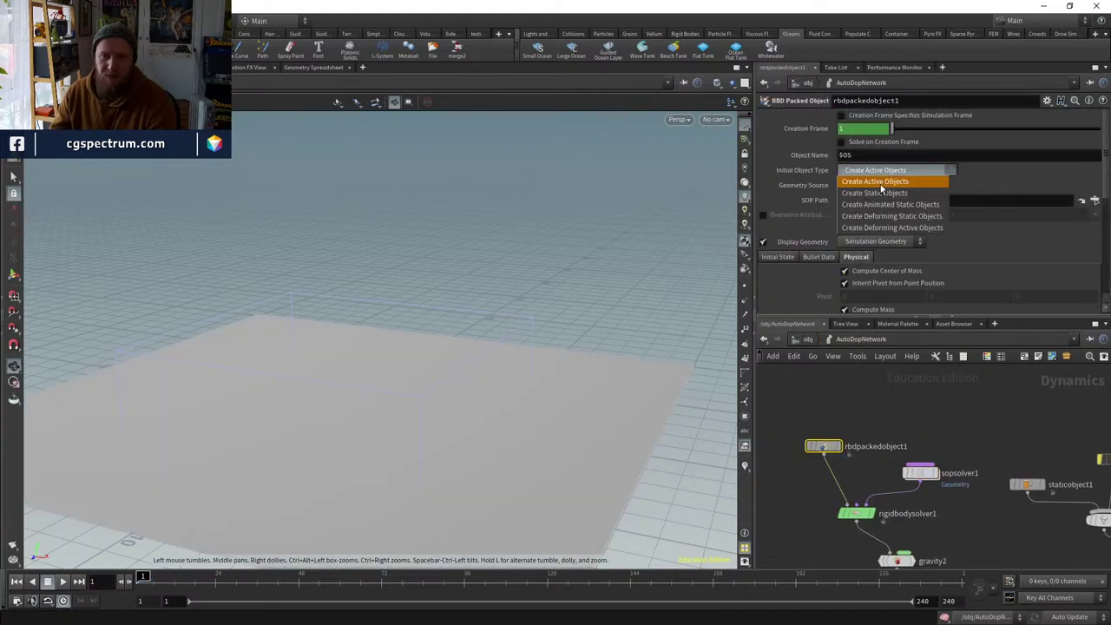
click(883, 181)
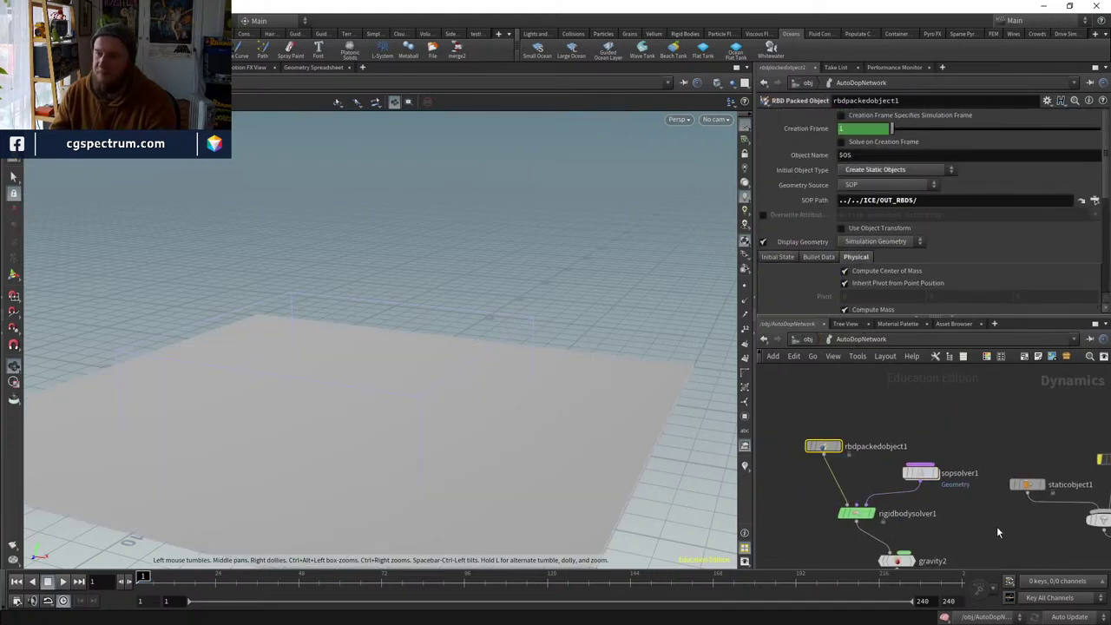
Play the simulation to test it, then rewind to frame 1
middle_drag(997, 526, 974, 478)
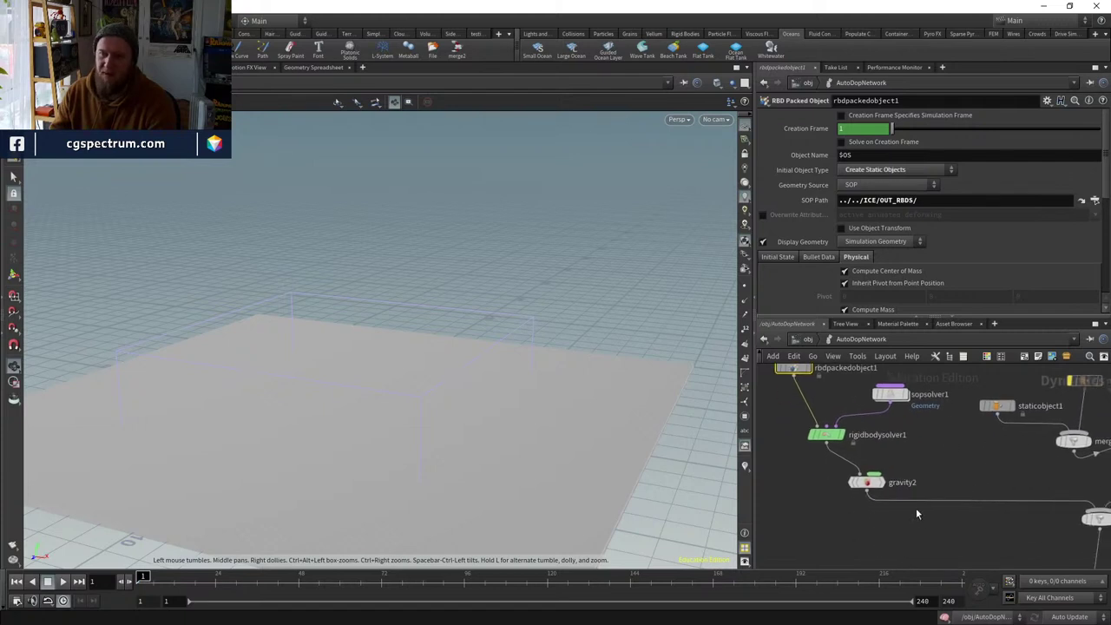
click(66, 580)
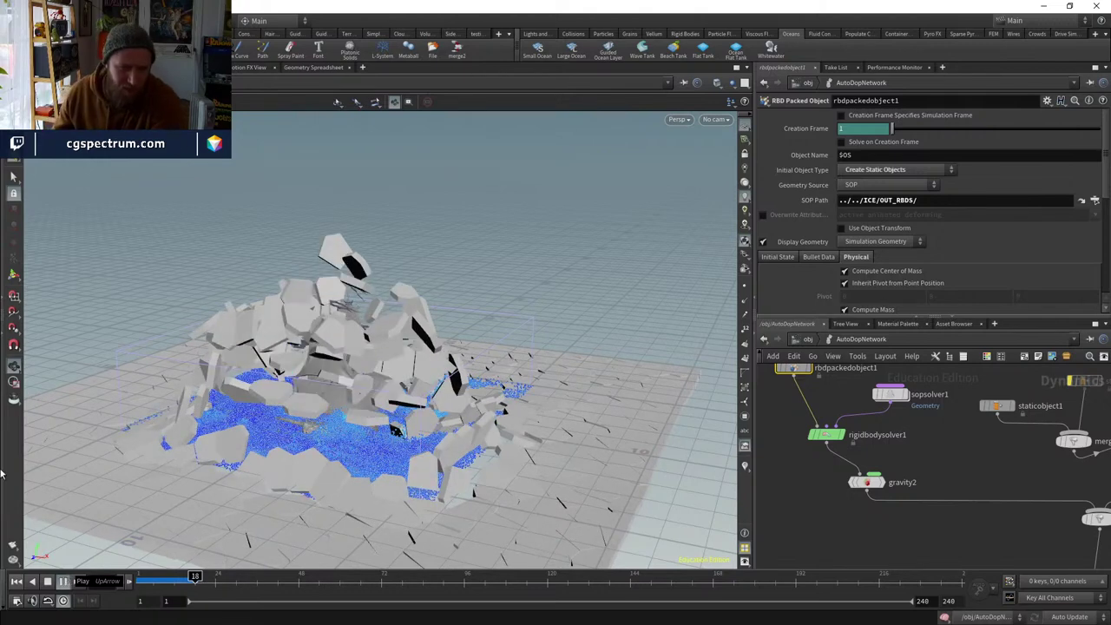
click(152, 577)
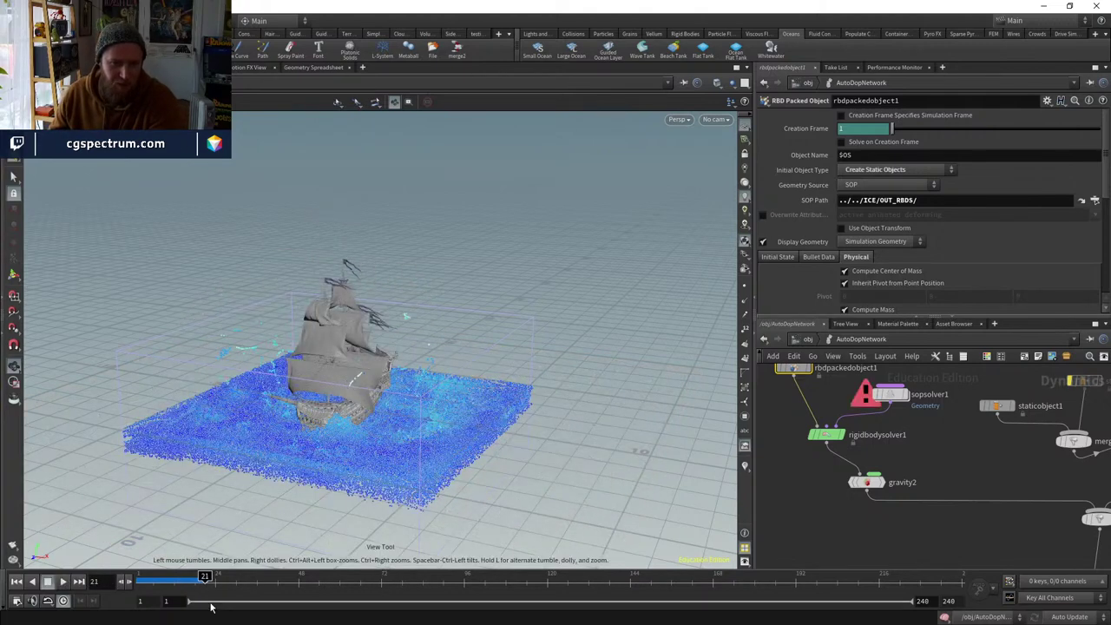
drag(152, 577, 142, 577)
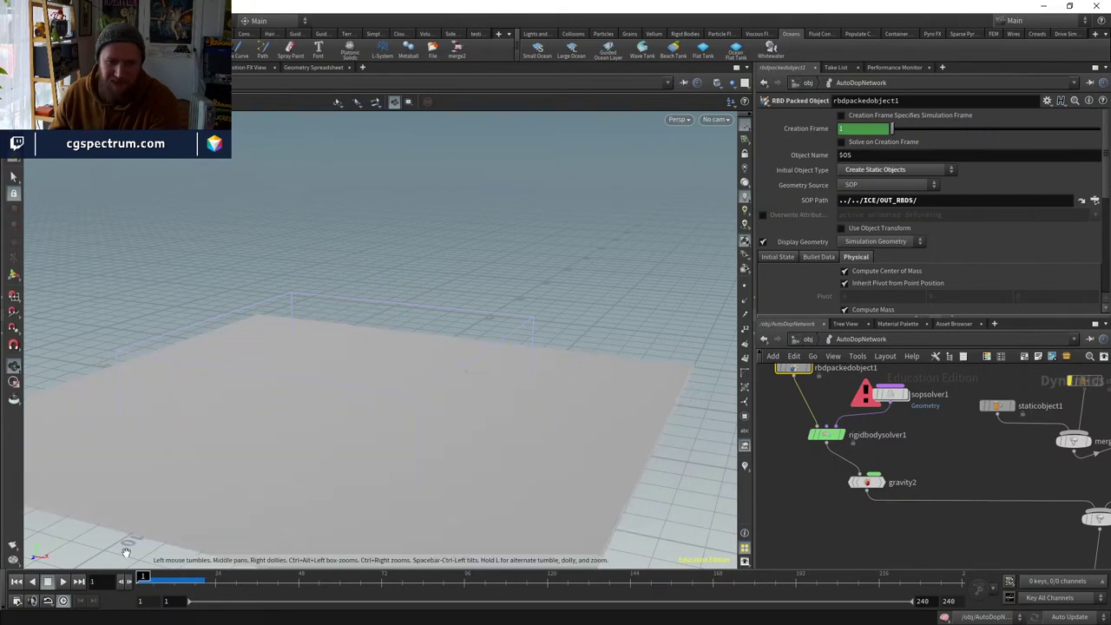
middle_drag(848, 438, 838, 478)
Step into sopsolver1 and back out, then jump from rbdpackedobject1's SOP Path to /obj/ICE
double_click(877, 434)
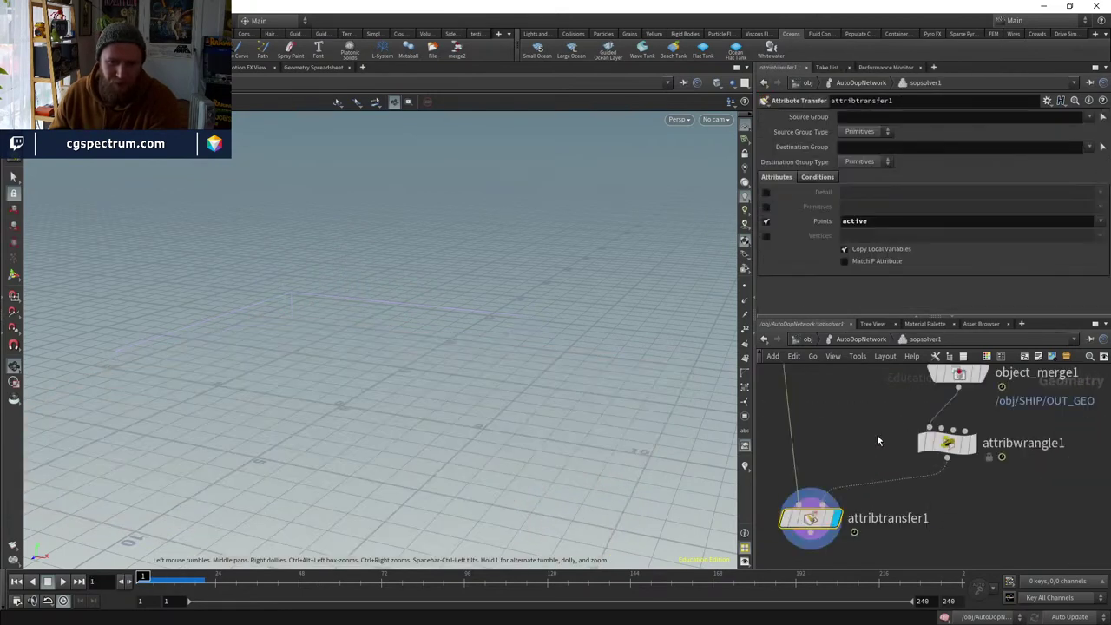
key(u)
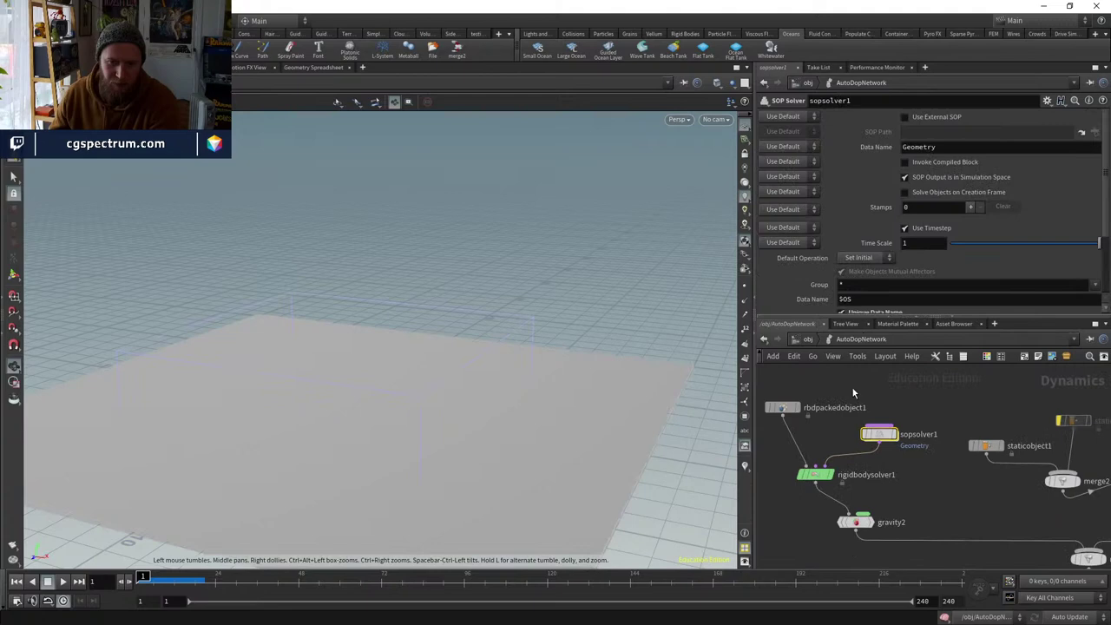
click(780, 407)
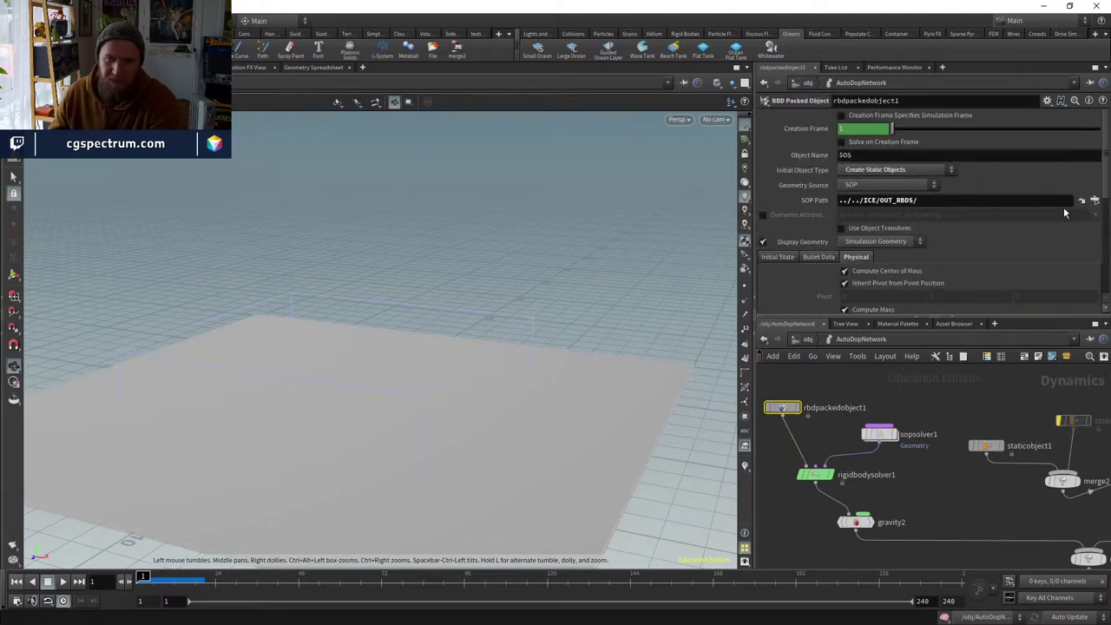
click(1080, 200)
Inspect active_group_1, active_0 and OUT_RBDS in the ICE network, then return to /obj
middle_drag(882, 441, 881, 512)
middle_click(896, 434)
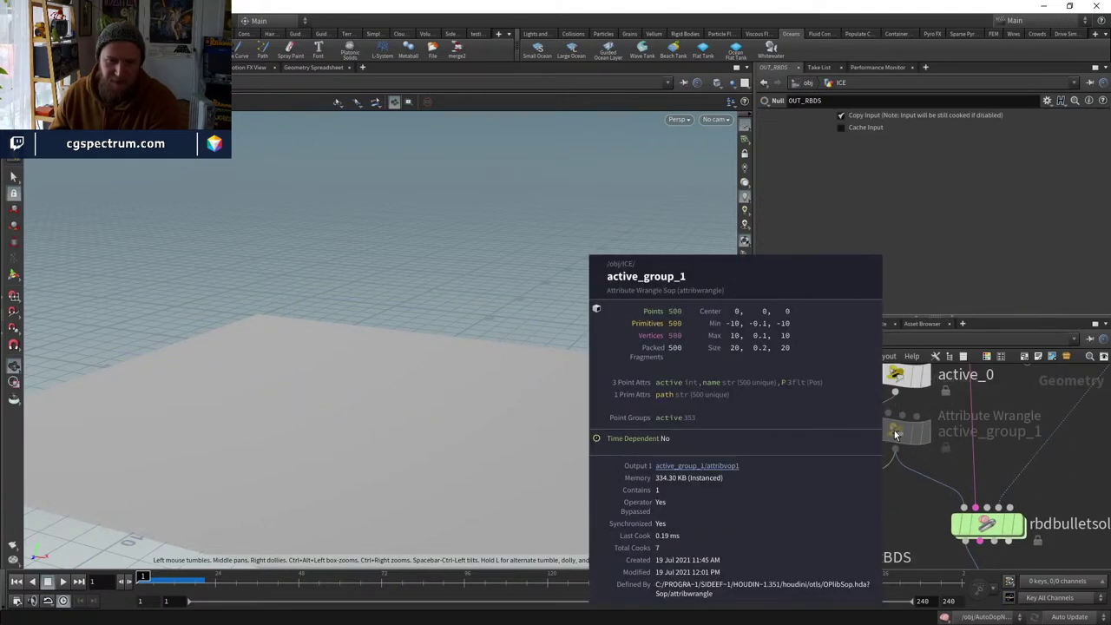
middle_drag(877, 373, 853, 473)
click(859, 471)
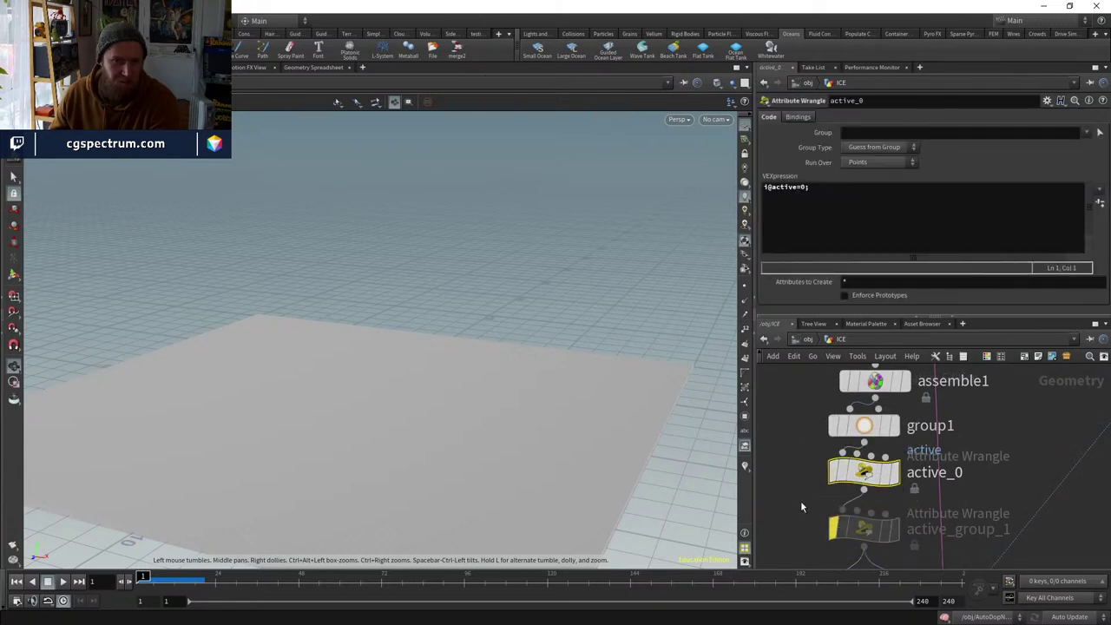
middle_drag(800, 500, 851, 373)
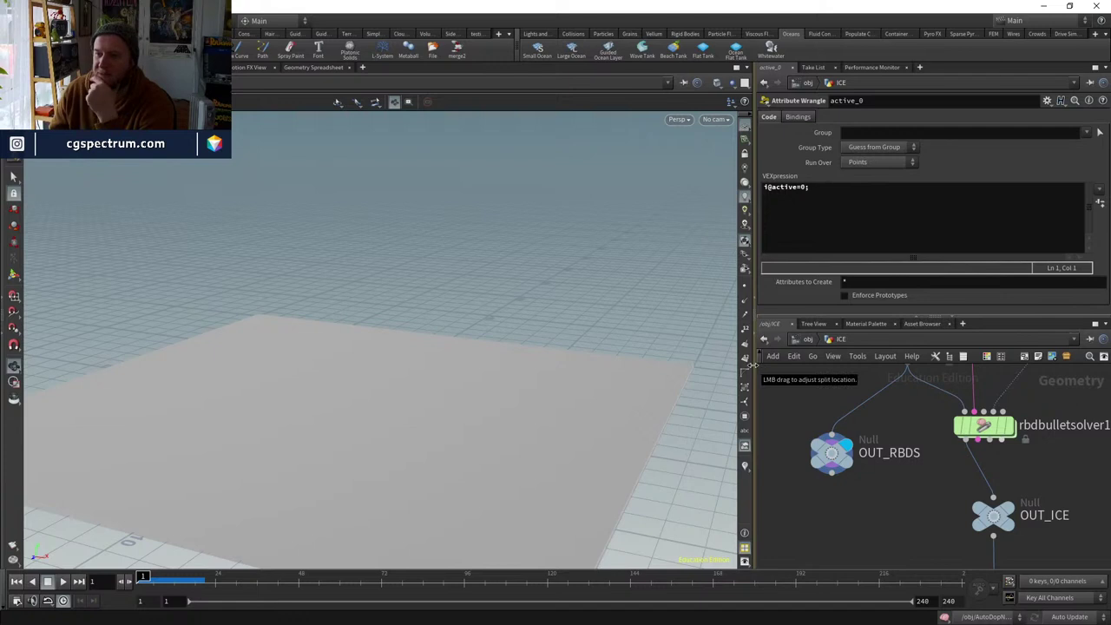
click(805, 339)
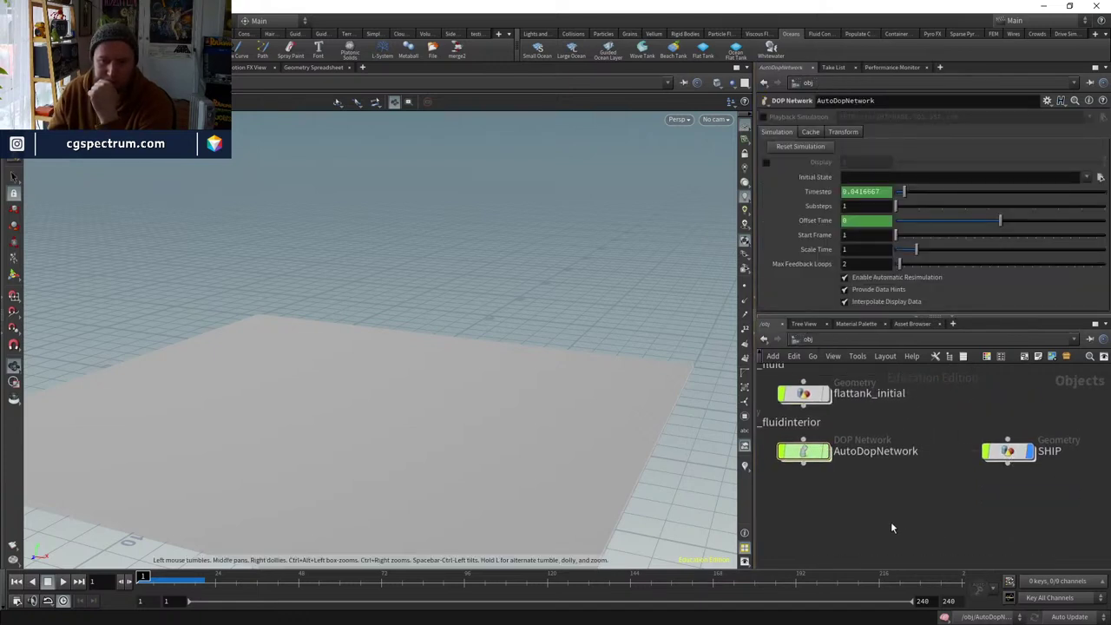
Enter AutoDopNetwork and rearrange the sopsolver1 and rigidbodysolver1 nodes
key(h)
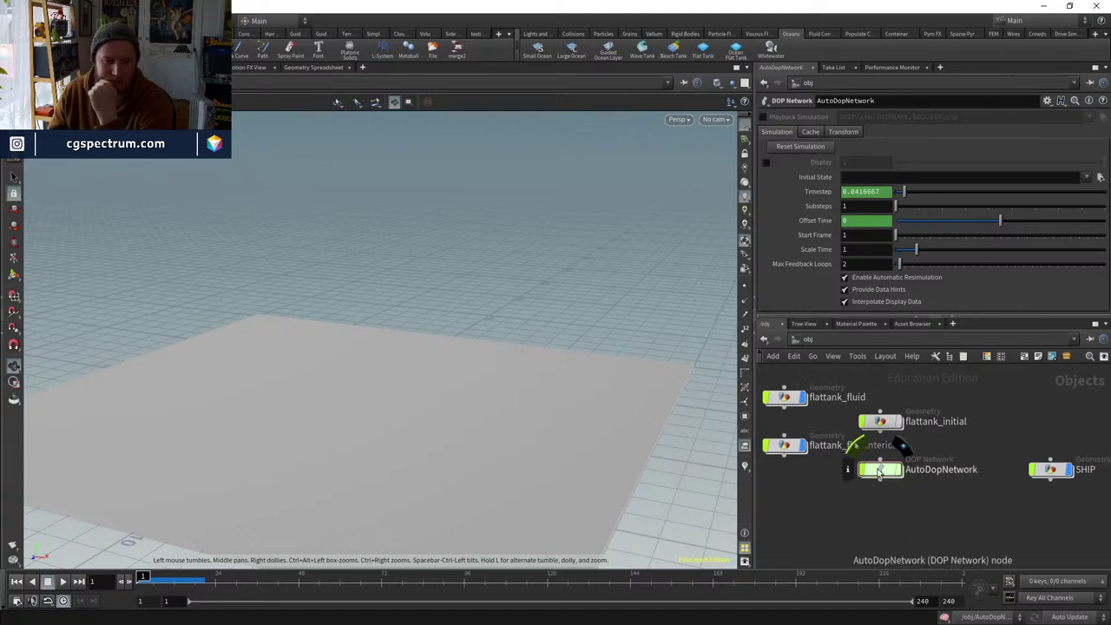
double_click(879, 469)
click(879, 436)
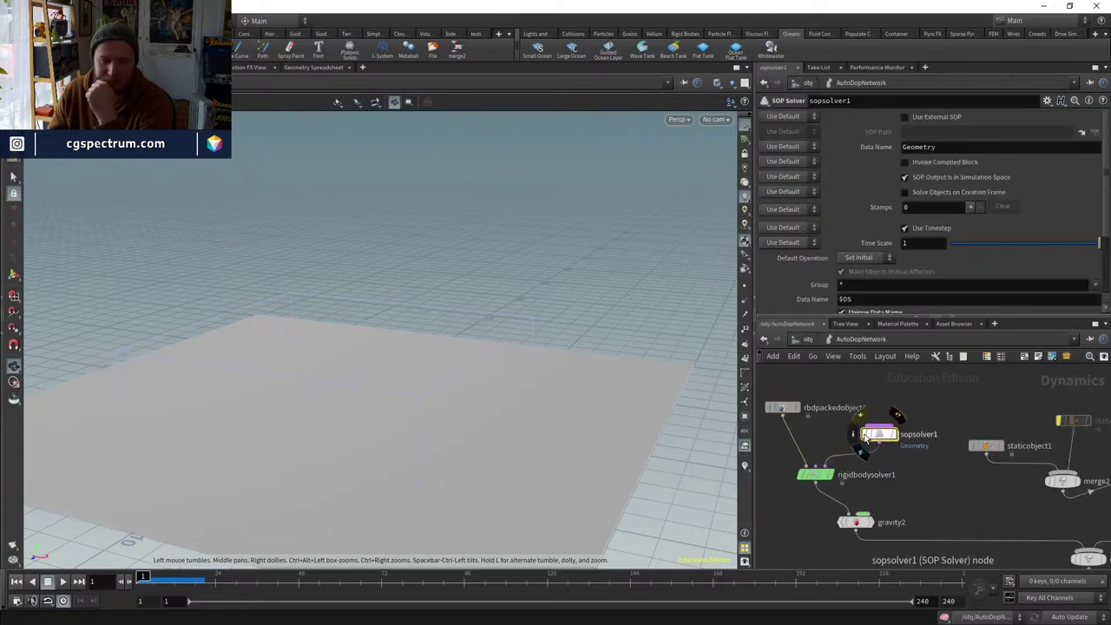
drag(820, 476, 793, 471)
drag(871, 444, 865, 443)
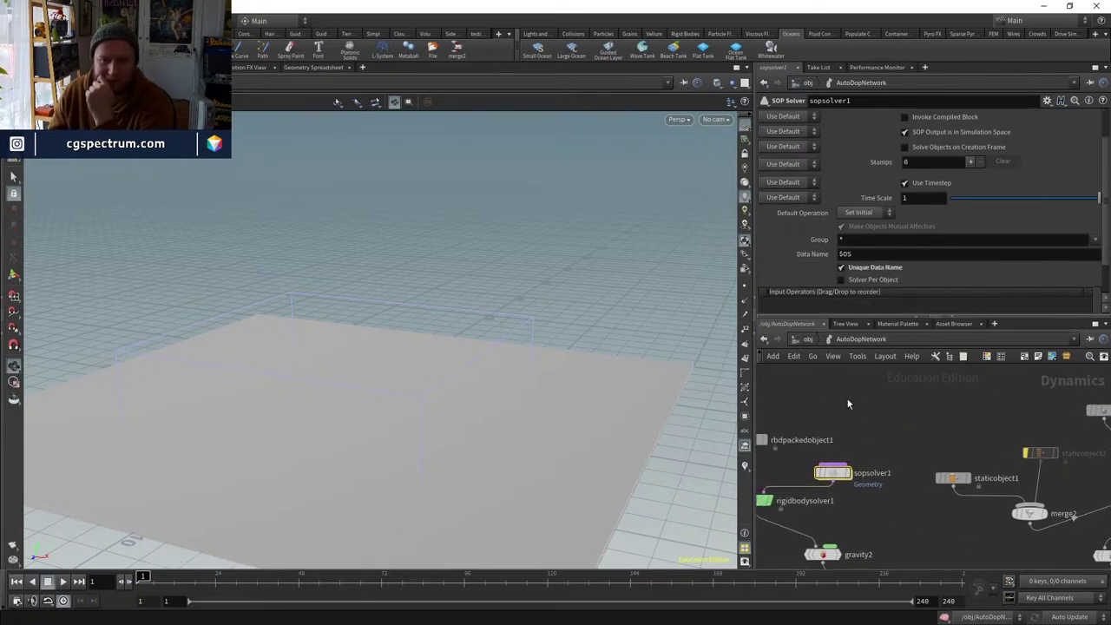
Change attribwrangle1's code to i@active=1; inside sopsolver1, then return to the DOP network
double_click(854, 447)
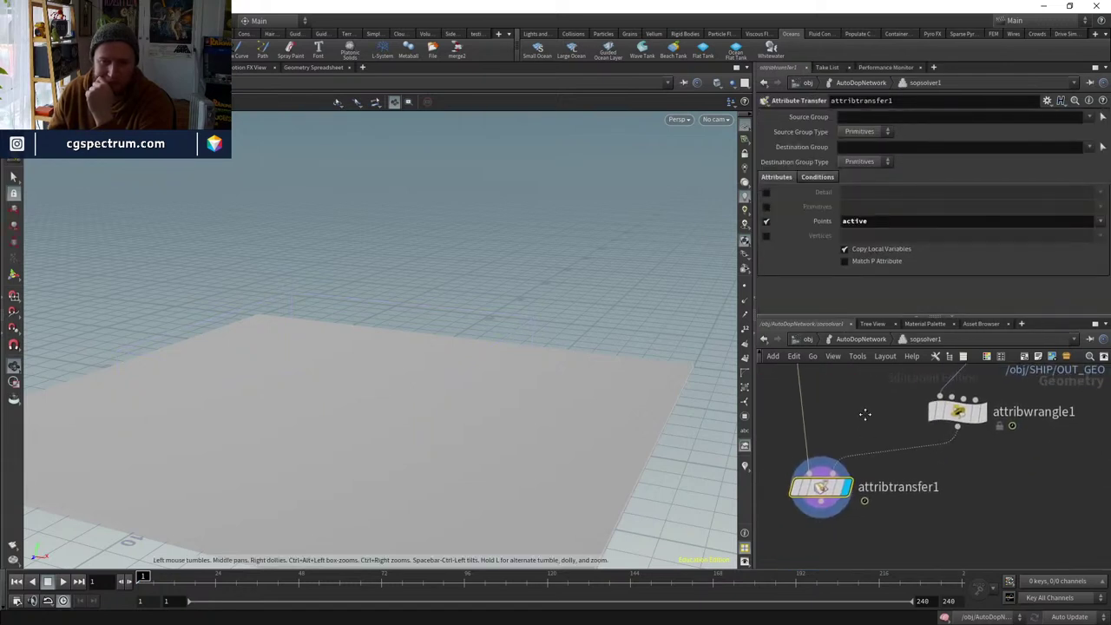
click(957, 413)
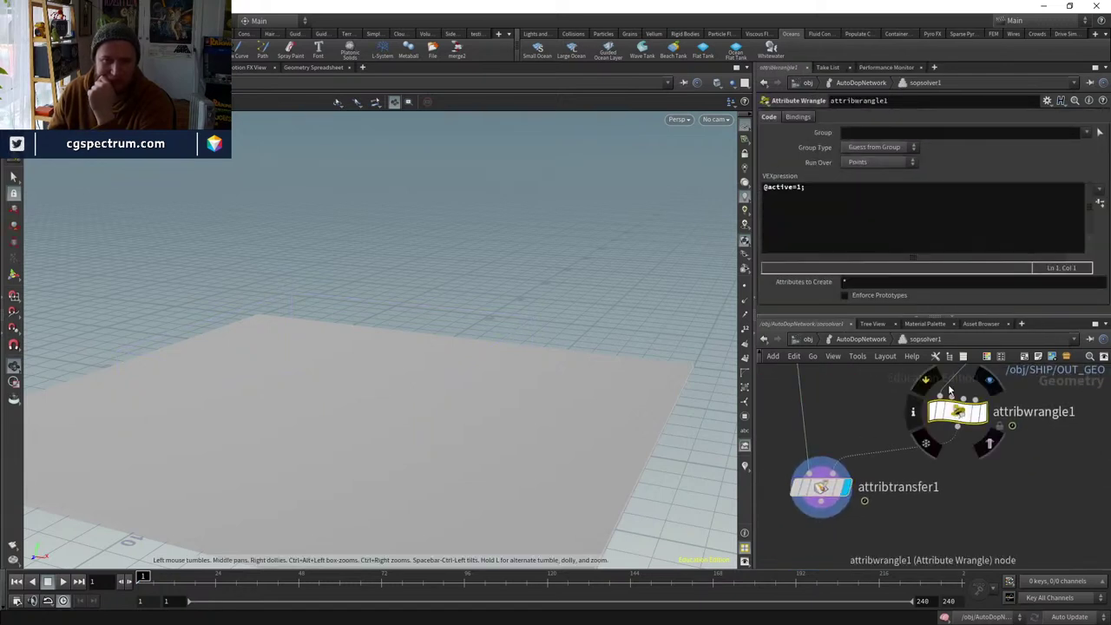
click(765, 187)
text(i)
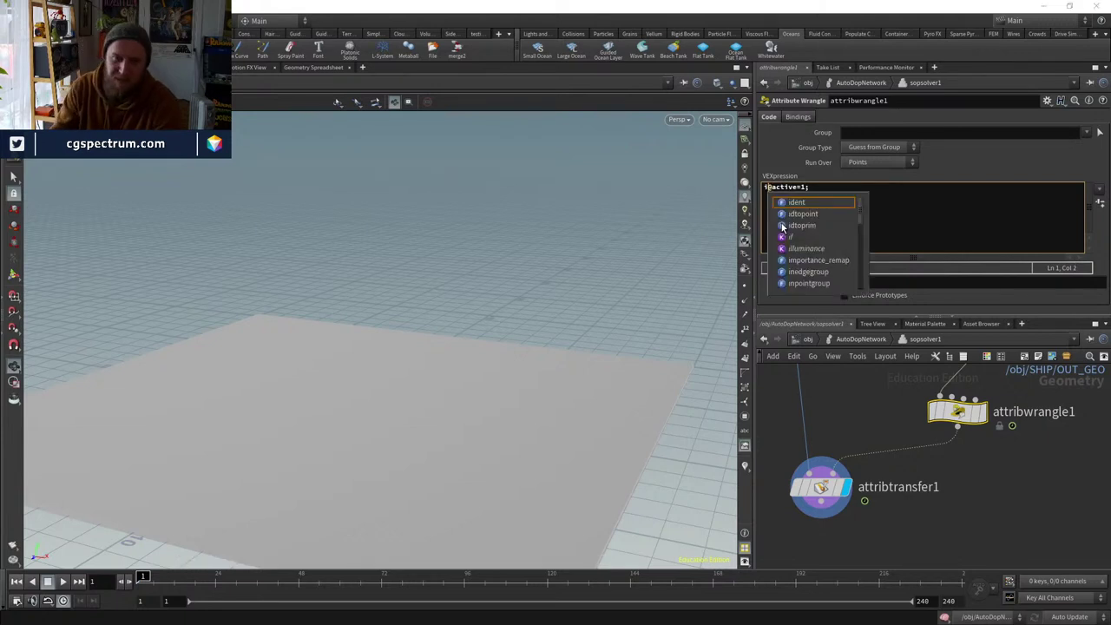
key(Escape)
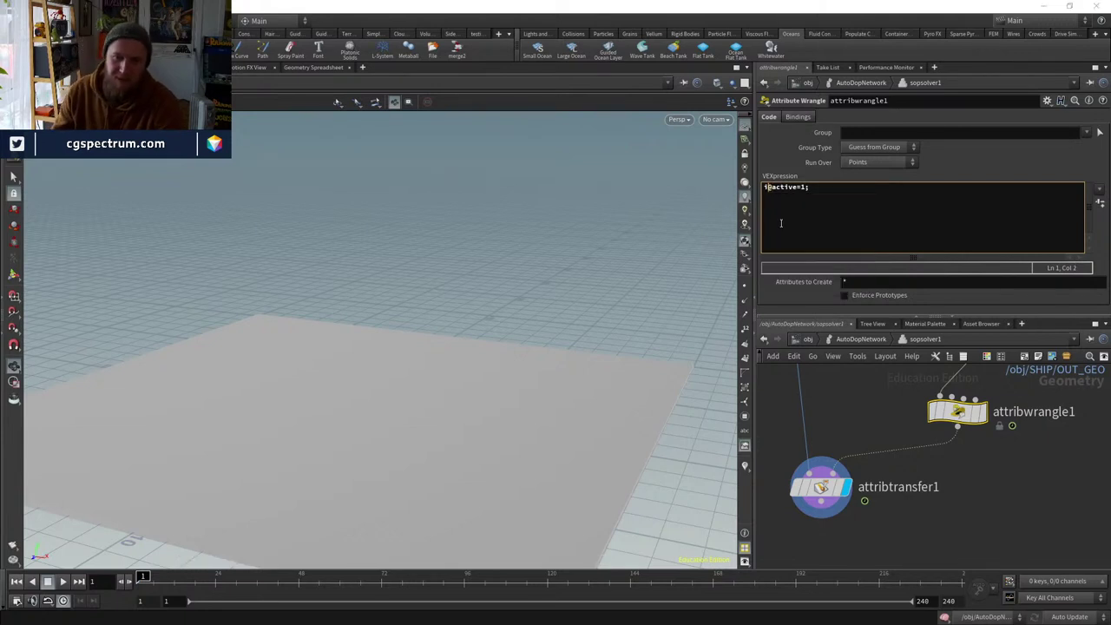
click(864, 340)
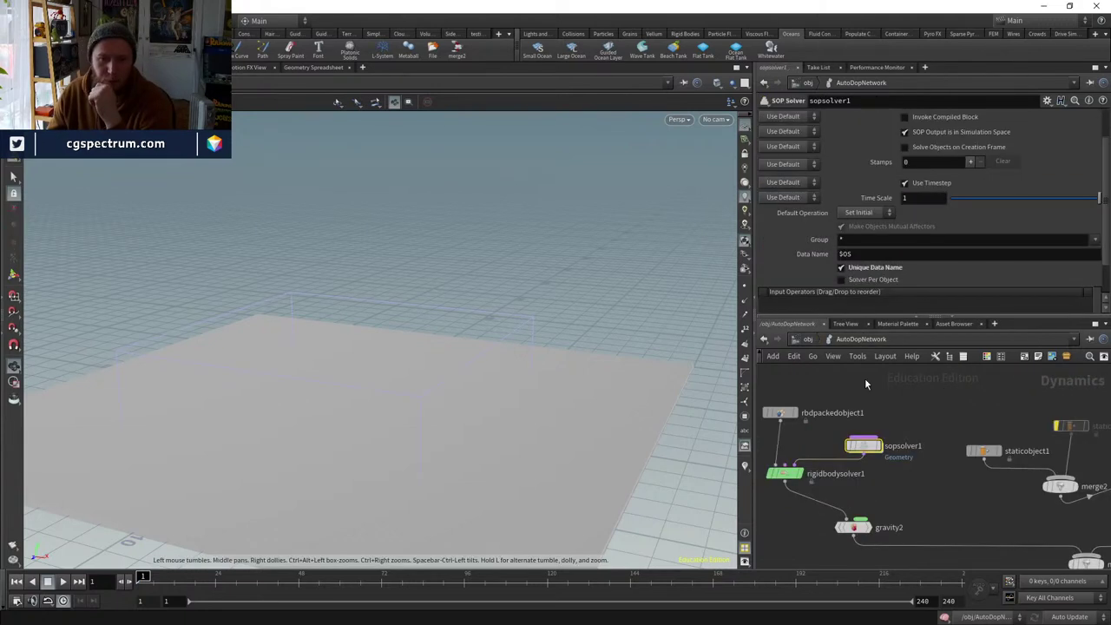
click(63, 582)
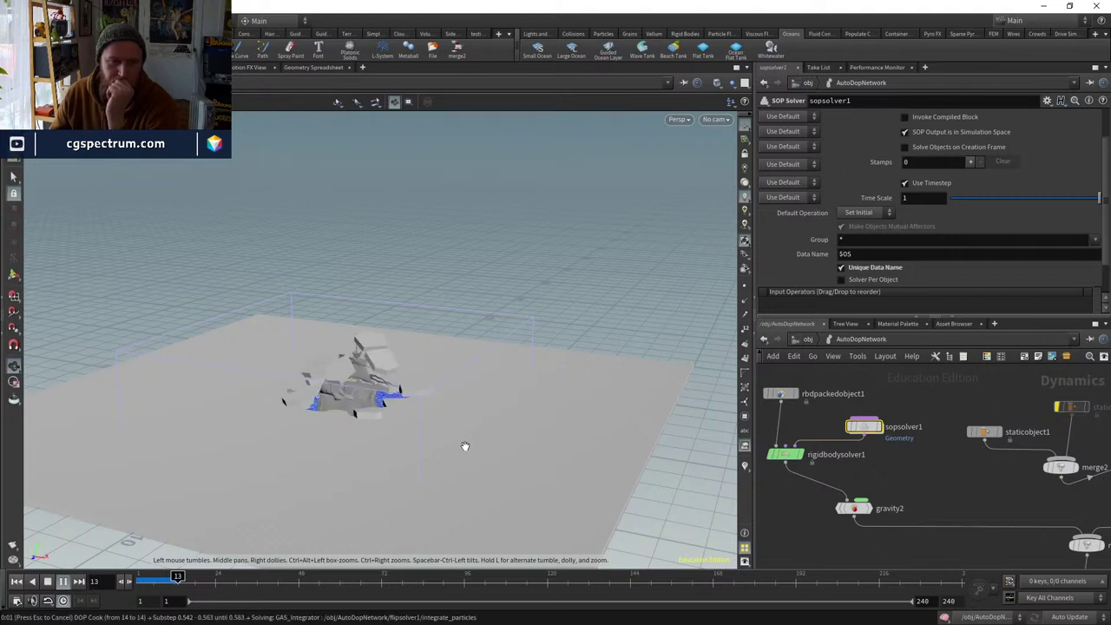
click(143, 579)
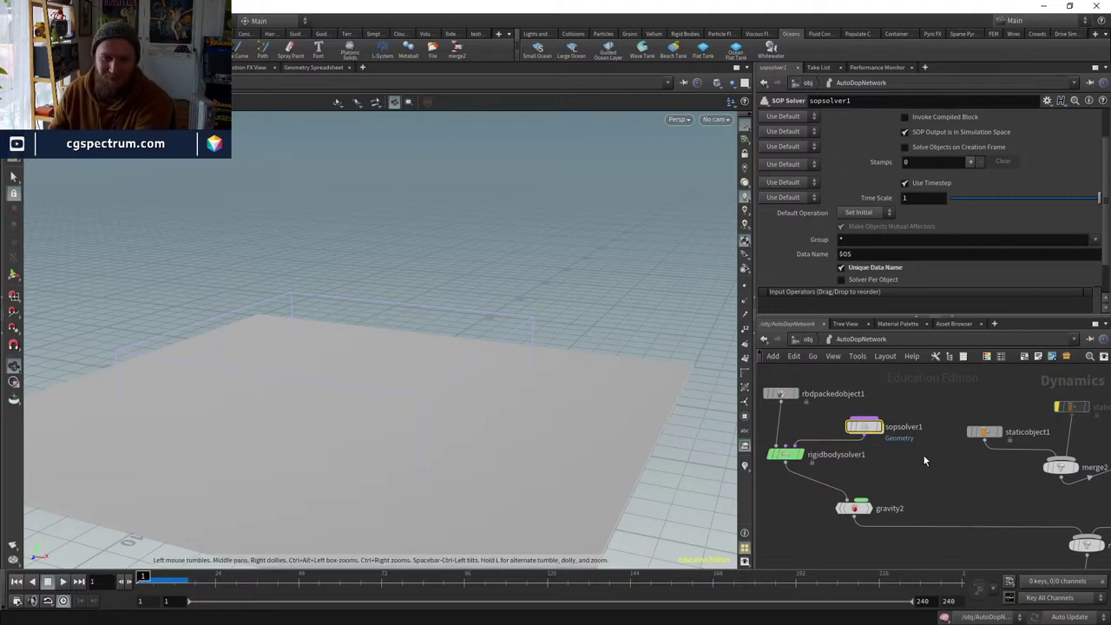
Set attribtransfer1's Distance Threshold to 1 inside sopsolver1, then go back up to the DOP network
double_click(864, 427)
scroll(812, 527, up, 3)
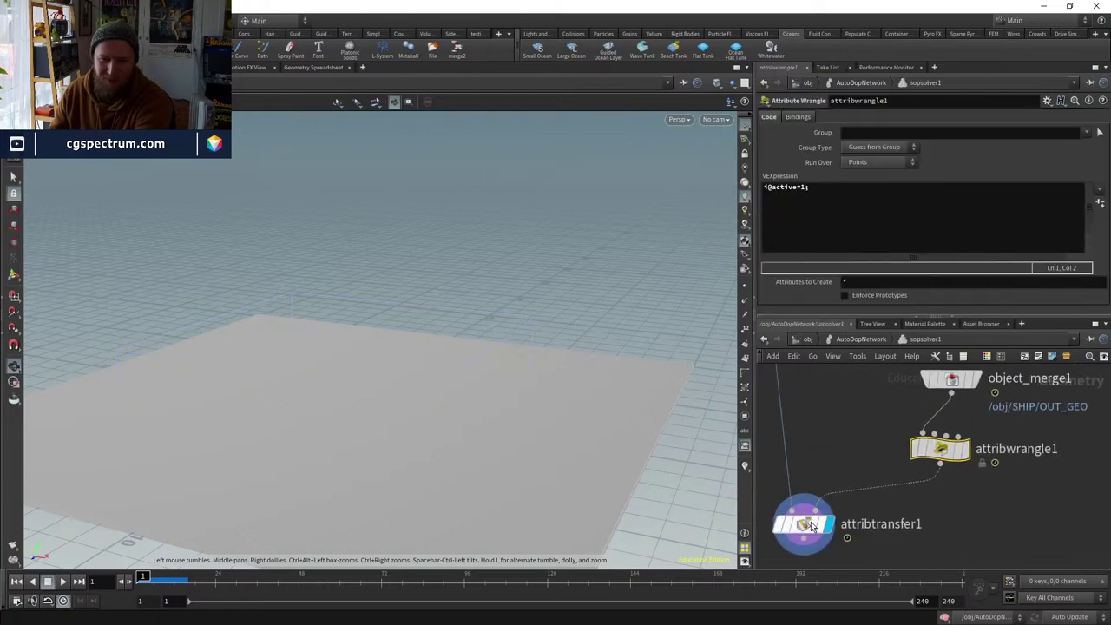
click(811, 526)
click(816, 177)
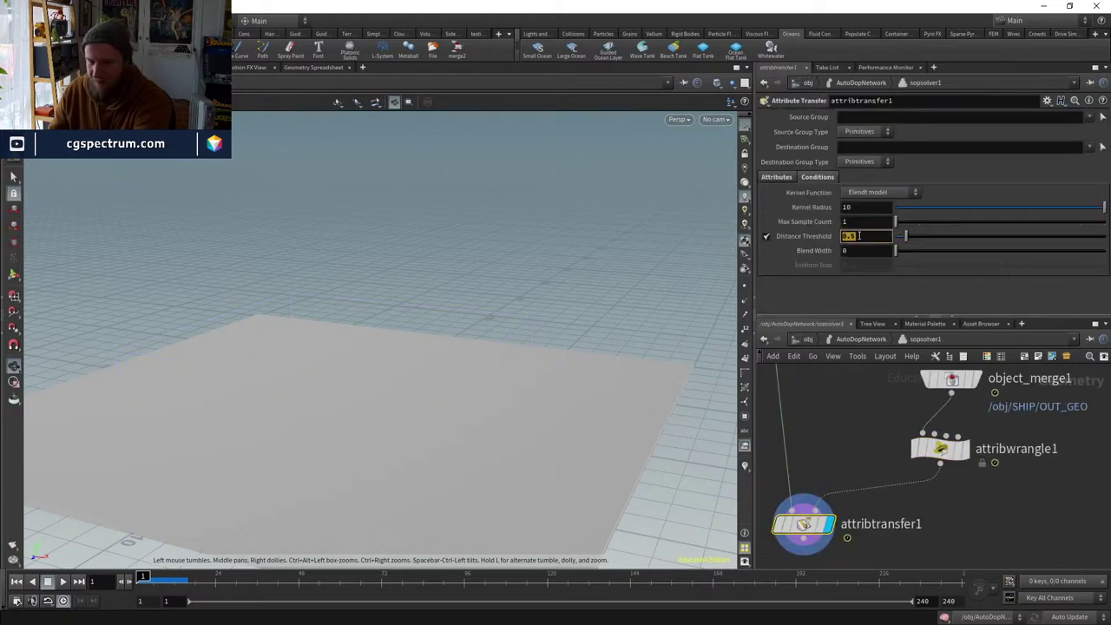
text(1)
key(Return)
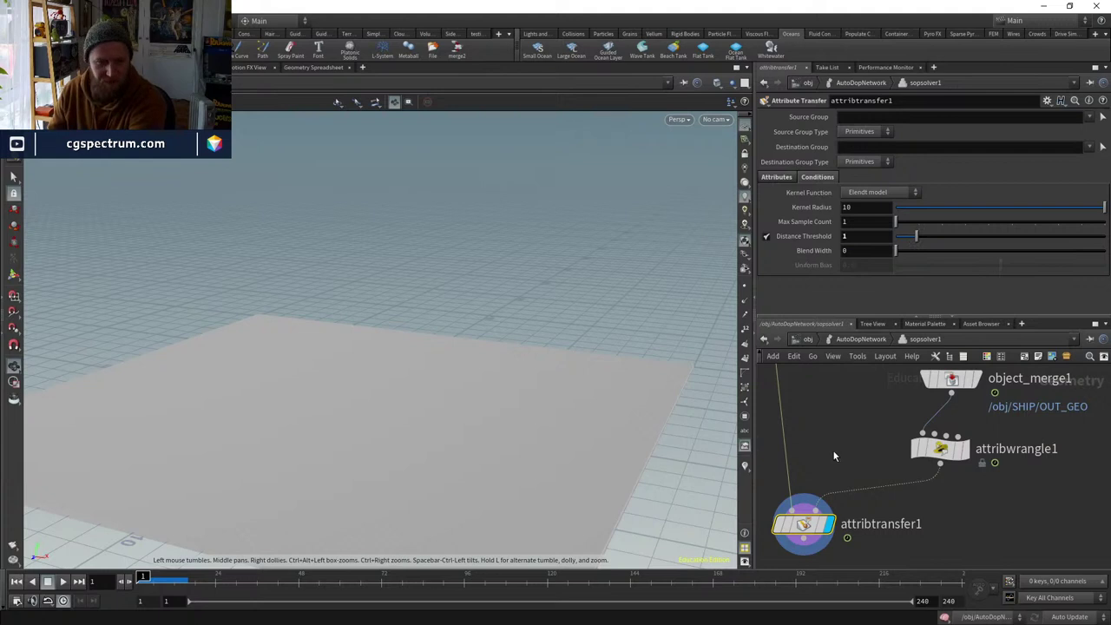
key(u)
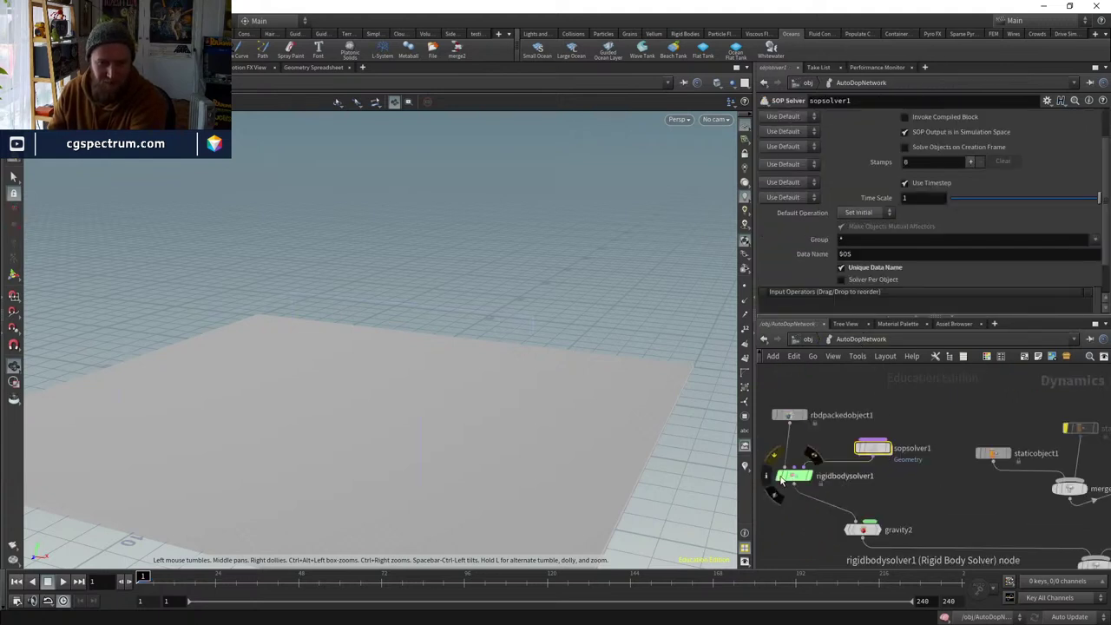
middle_drag(905, 481, 914, 465)
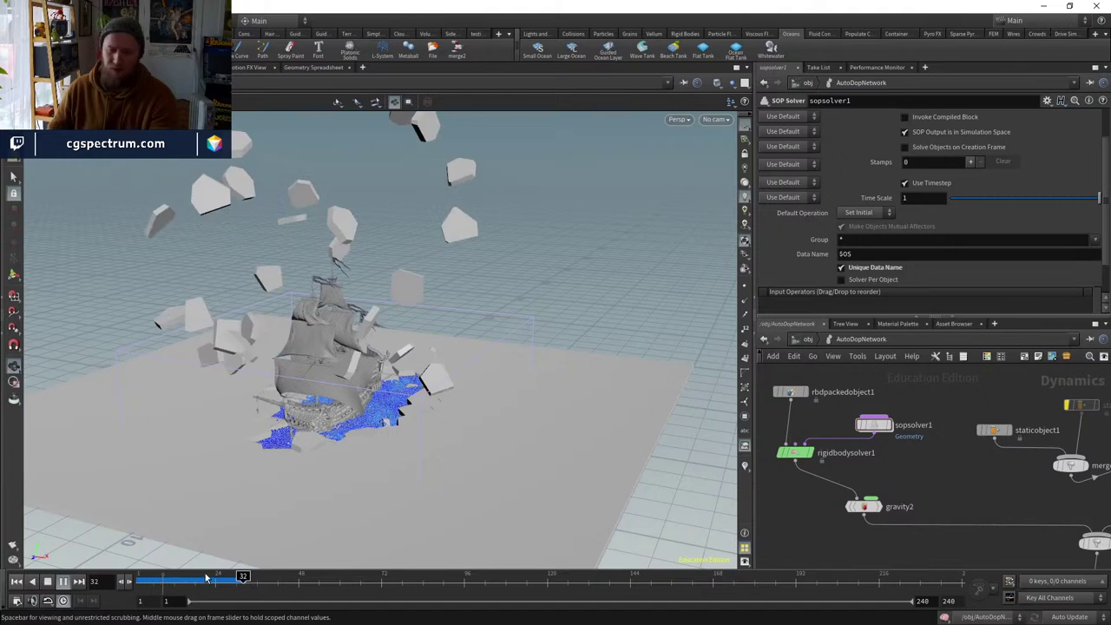
click(165, 583)
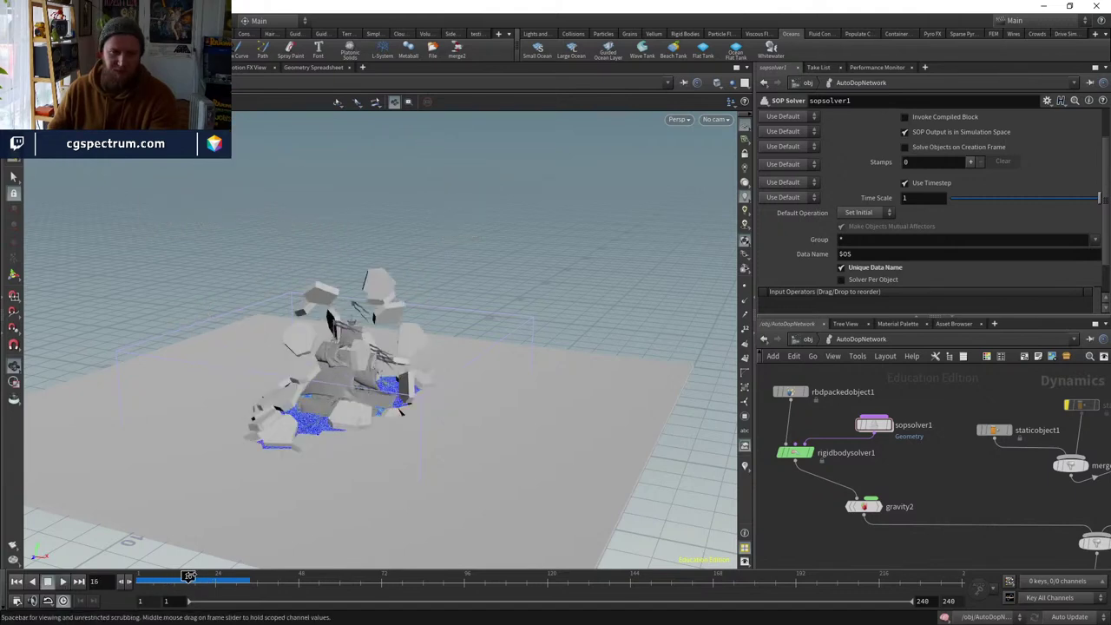
drag(189, 575, 219, 575)
scroll(363, 519, up, 5)
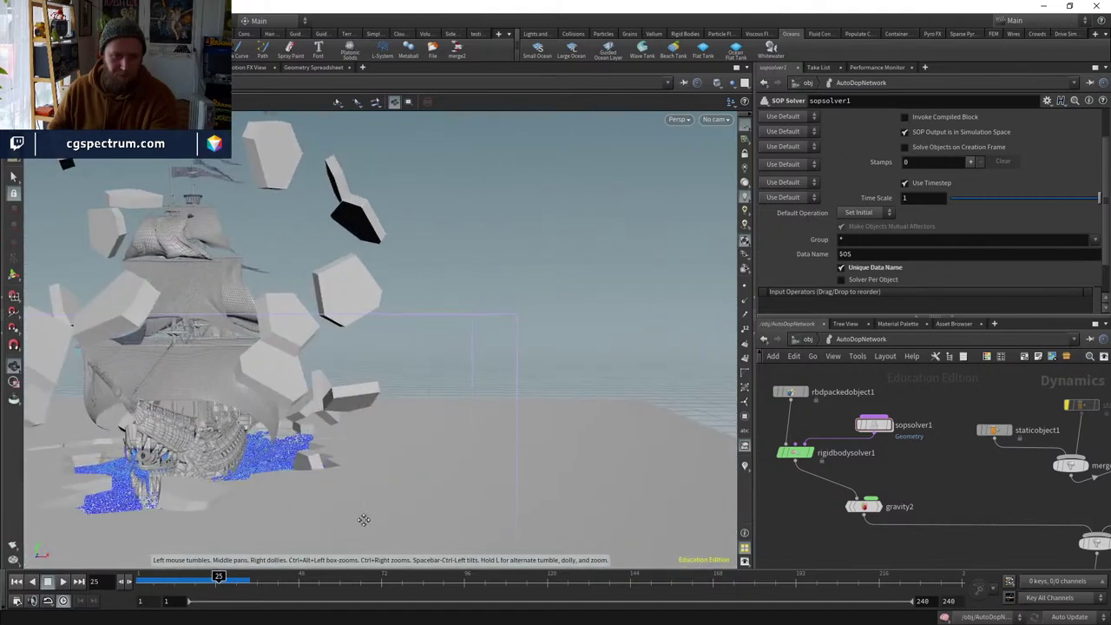
drag(363, 519, 449, 286)
drag(219, 575, 243, 574)
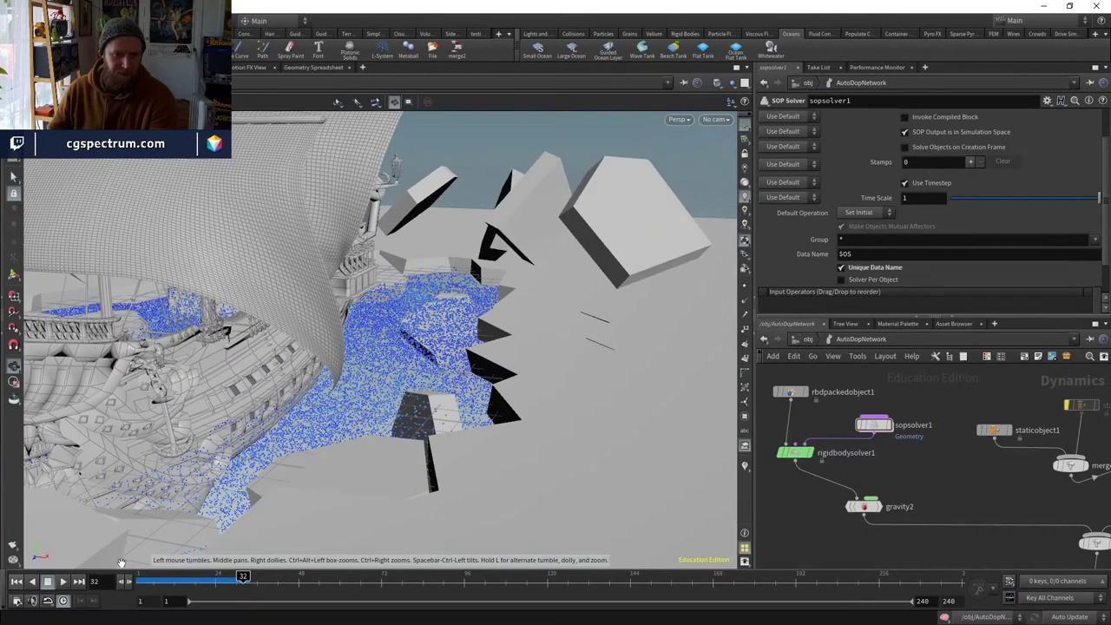
click(63, 581)
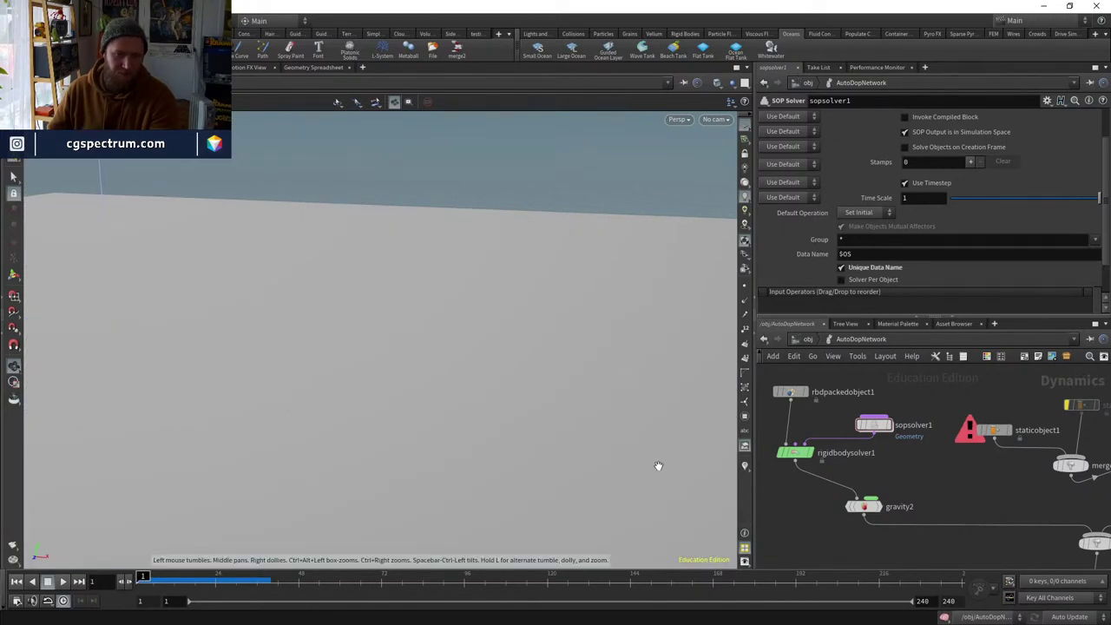
Add a POP Float by Volumes node beside rbdpackedobject1
middle_drag(876, 391, 892, 458)
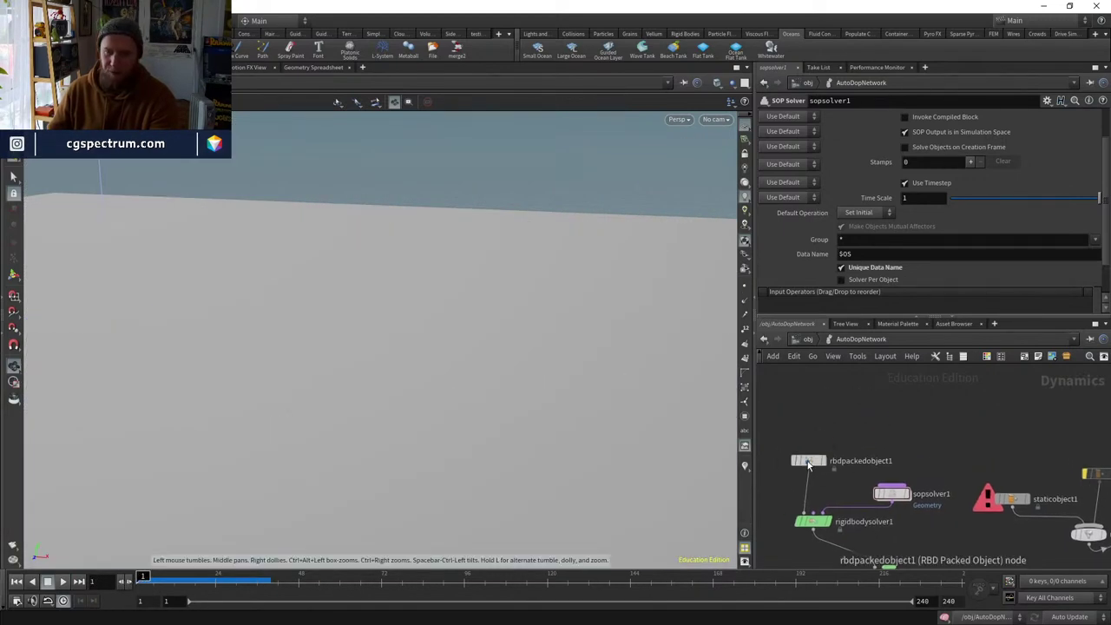
drag(805, 458, 790, 424)
key(Tab)
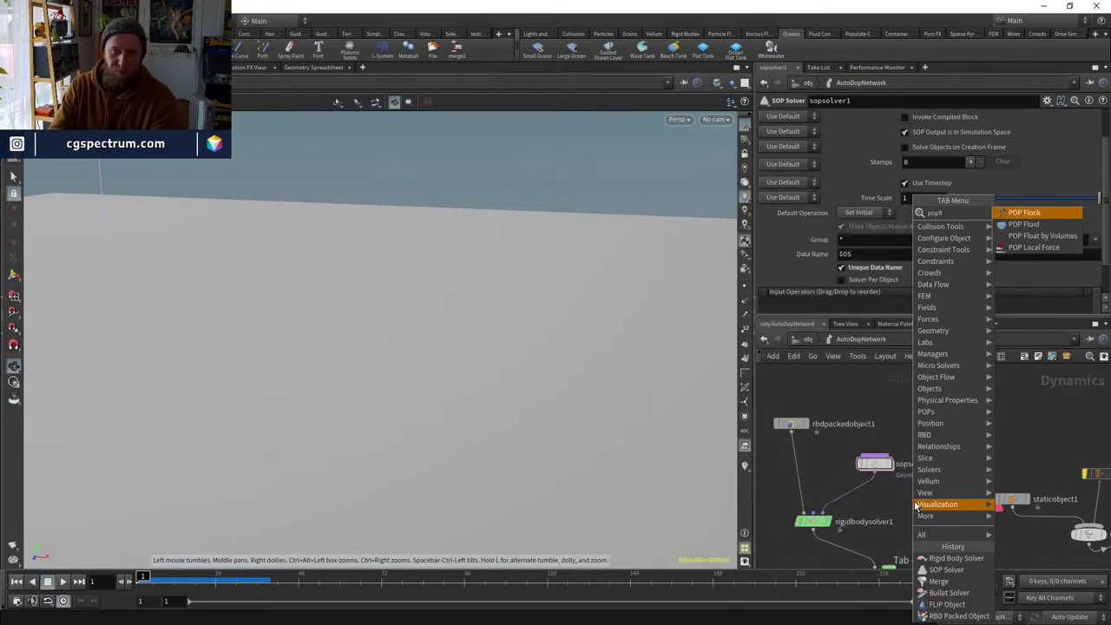
click(1033, 214)
click(913, 503)
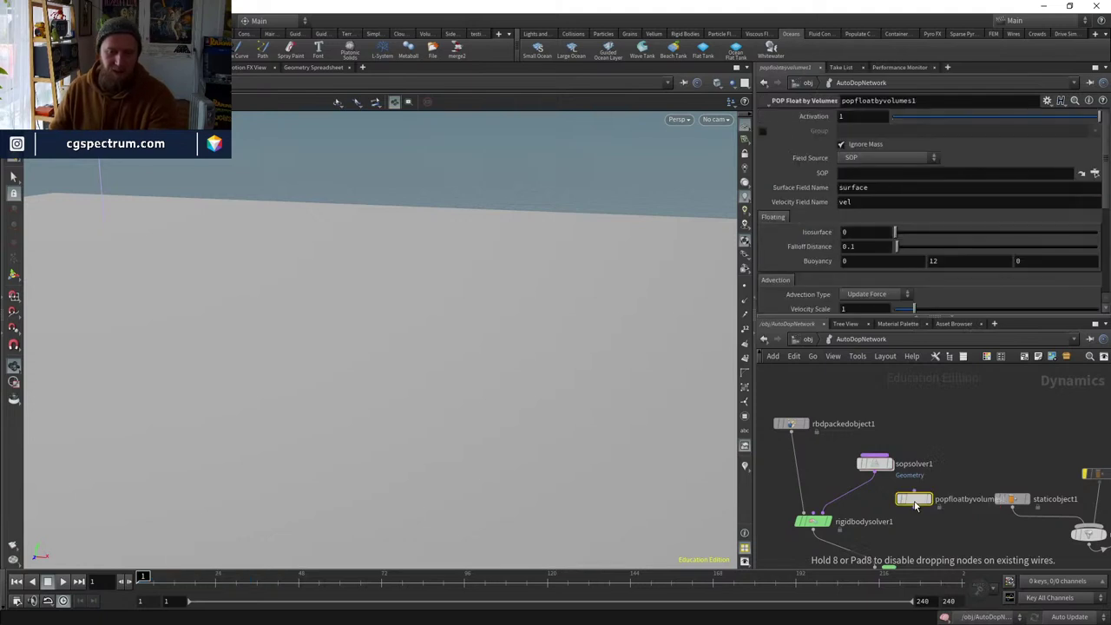
drag(914, 500, 858, 407)
click(889, 433)
drag(874, 463, 877, 447)
Add merge4 after sopsolver1 and wire popfloatbyvolumes1 into it
key(Tab)
text(me)
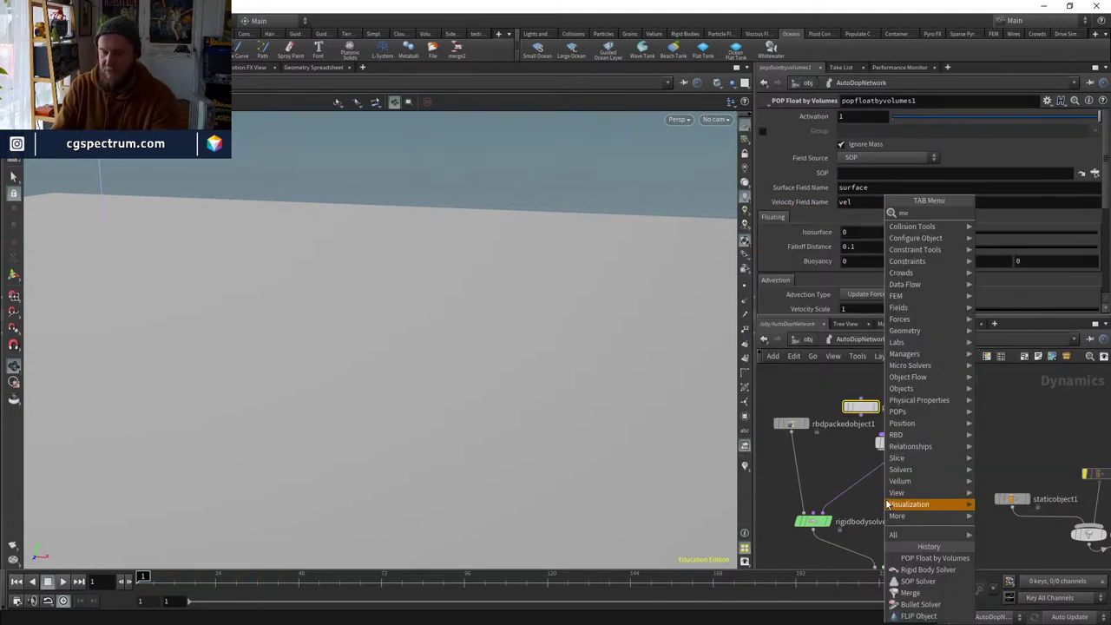
key(Return)
click(850, 476)
click(856, 469)
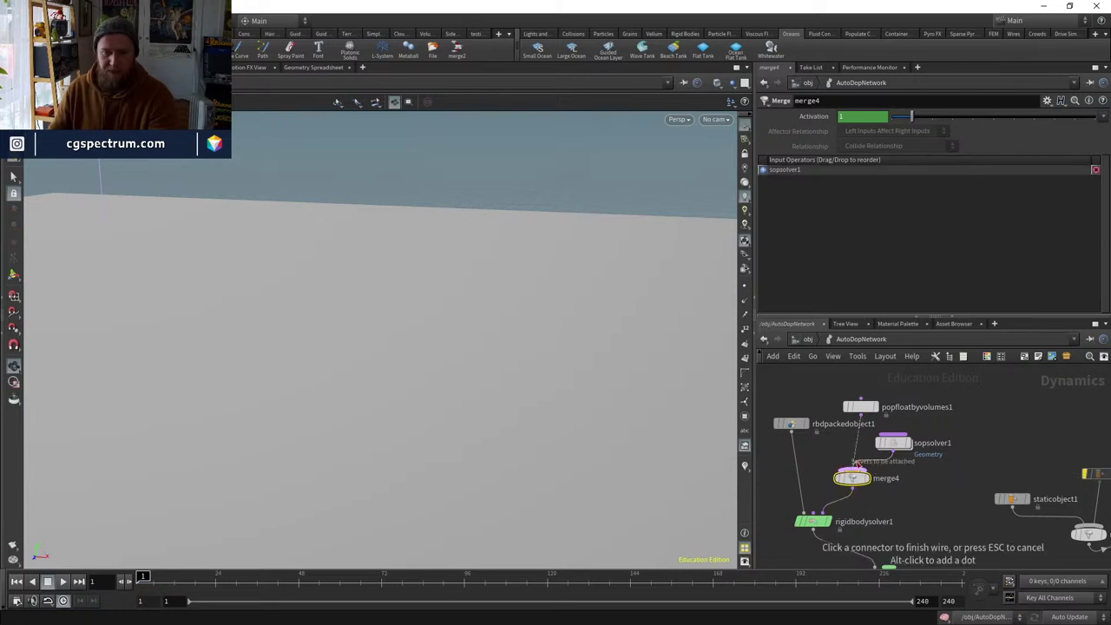
click(860, 409)
Set popfloatbyvolumes1's Field Source to DOP Data with DOP Object flipobject
click(859, 407)
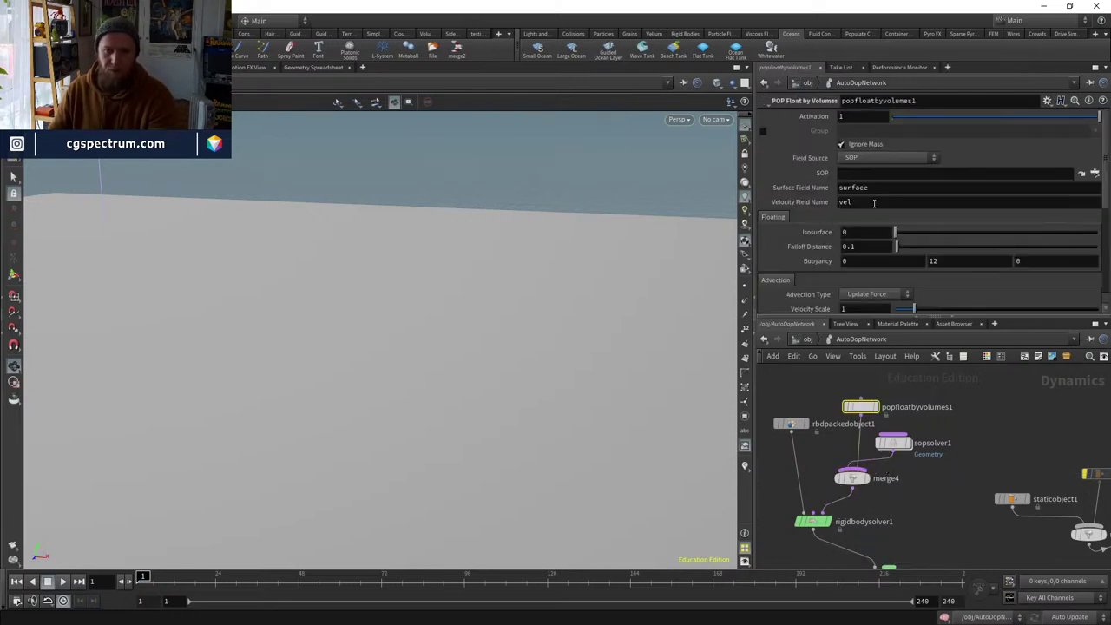
click(877, 158)
click(875, 182)
click(876, 173)
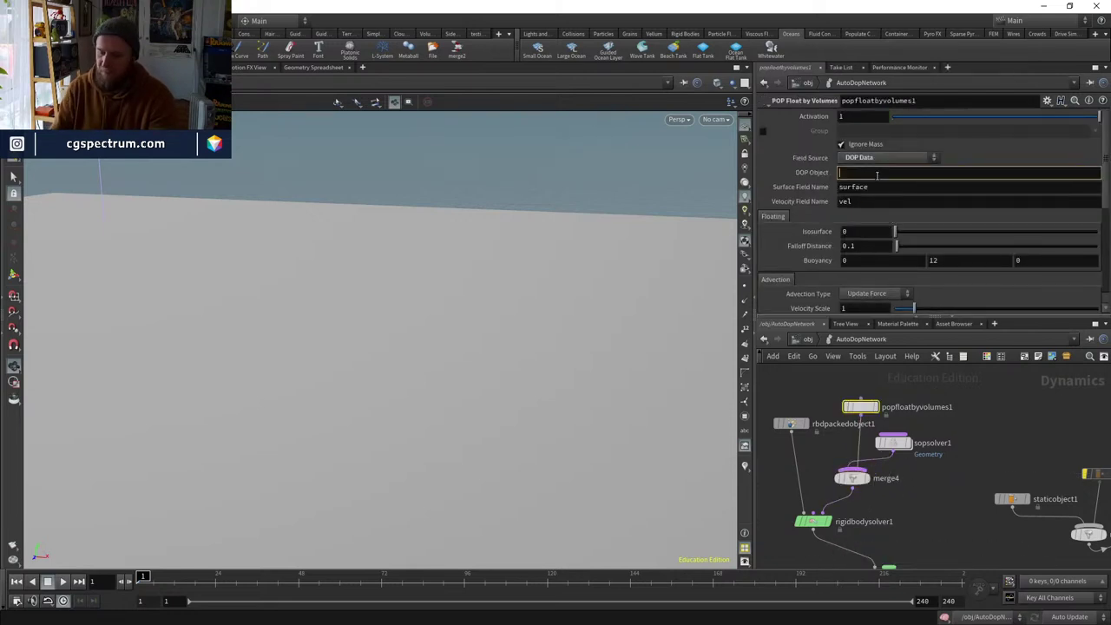
text(flipobject)
key(Return)
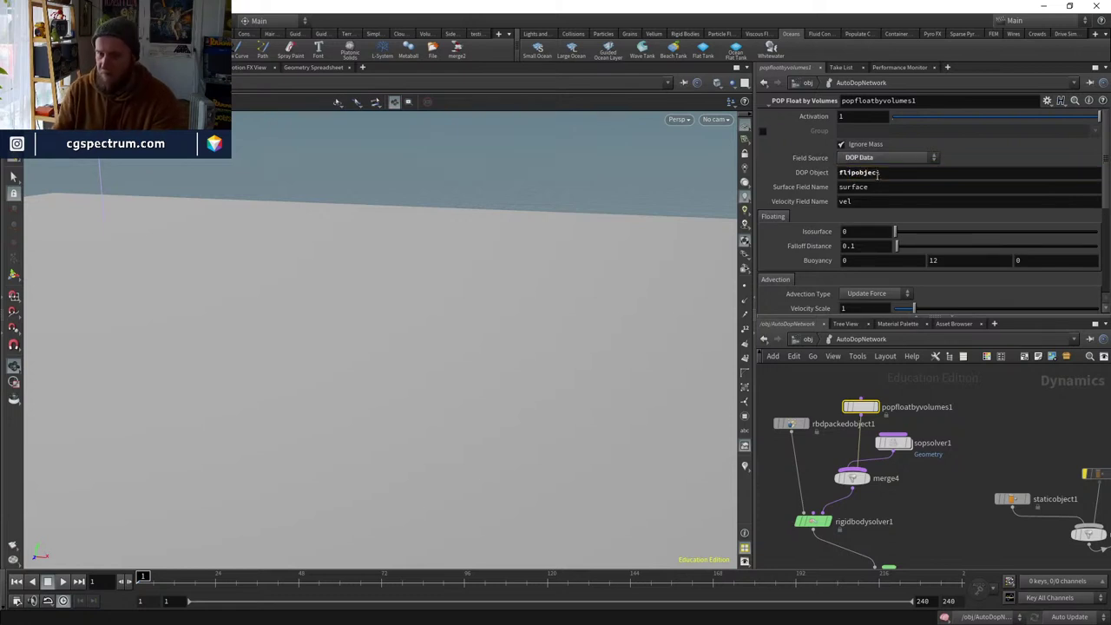
scroll(961, 415, down, 5)
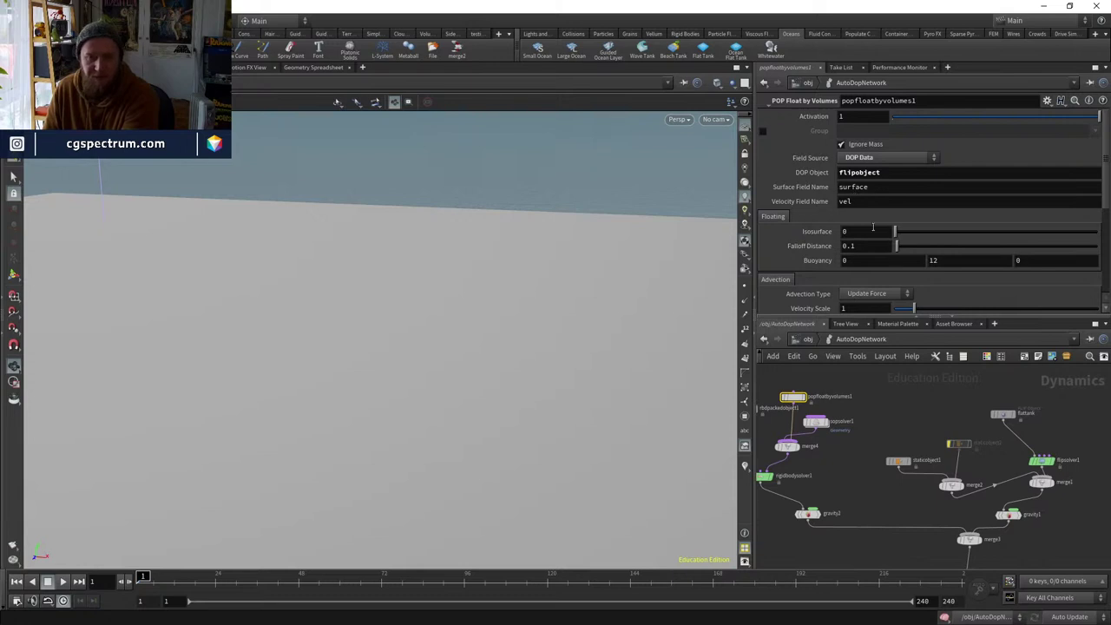
scroll(858, 165, down, 3)
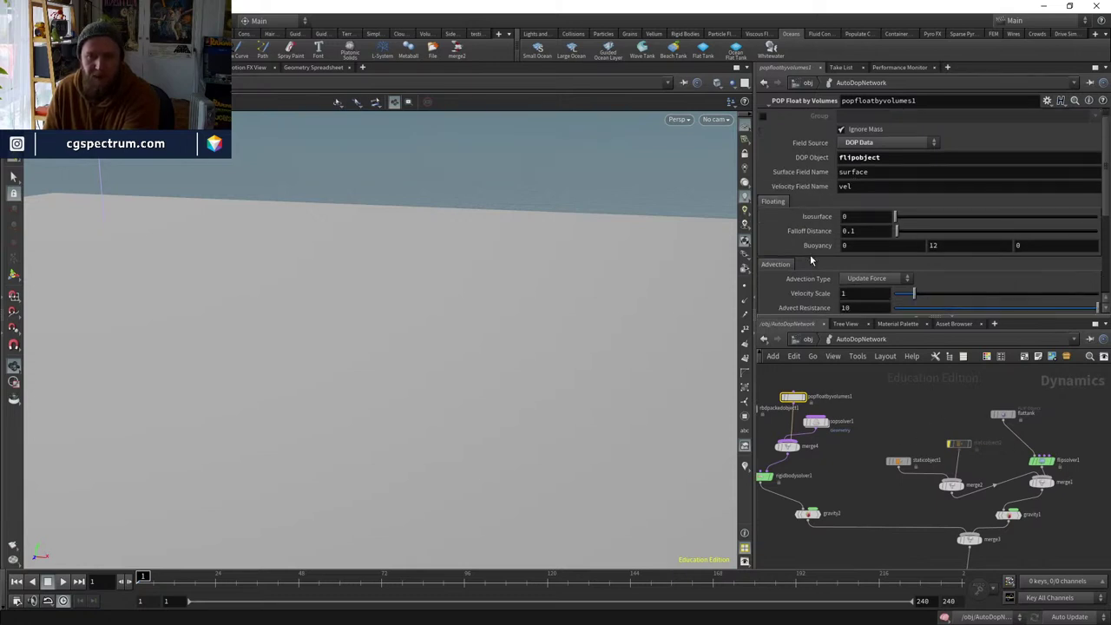
scroll(946, 113, up, 2)
scroll(840, 157, up, 1)
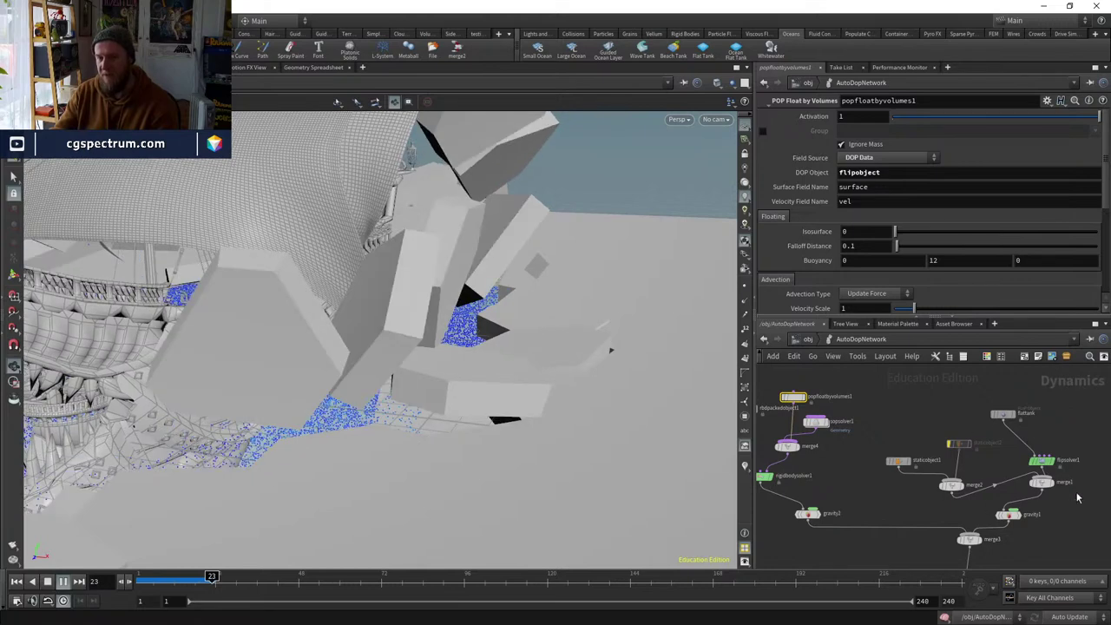
click(1041, 461)
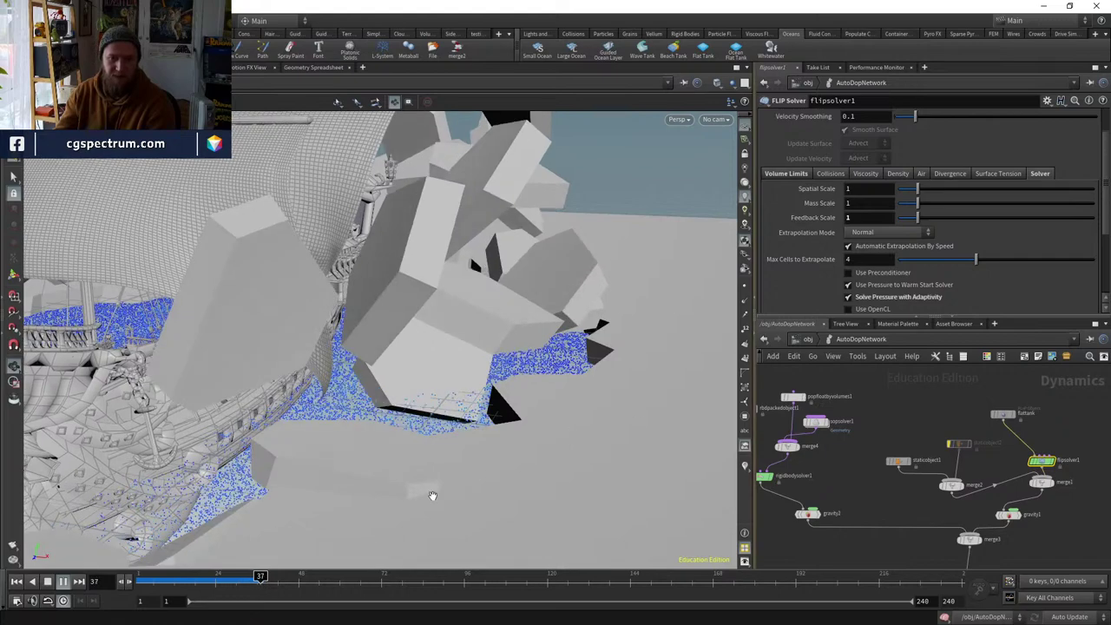
drag(156, 587, 184, 580)
drag(286, 408, 391, 508)
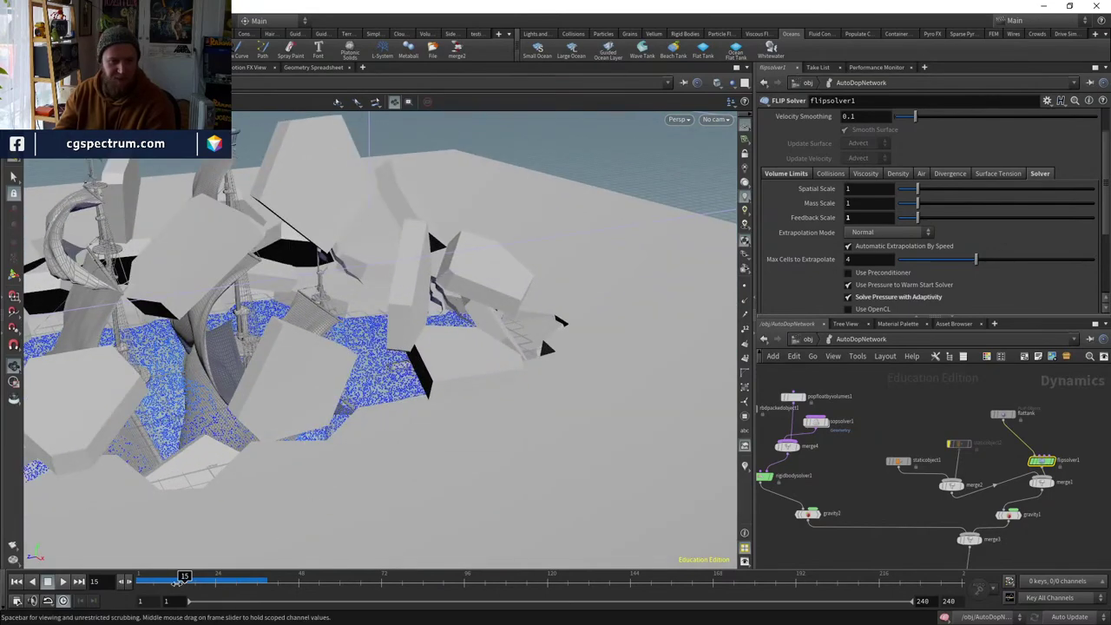
mouse_move(184, 580)
mouse_down()
mouse_move(205, 579)
mouse_move(178, 580)
mouse_move(195, 579)
mouse_up()
drag(547, 341, 486, 408)
drag(211, 580, 108, 582)
Set popfloatbyvolumes1's Buoyancy to 1, keeping Update Force as the advection type
scroll(794, 396, up, 3)
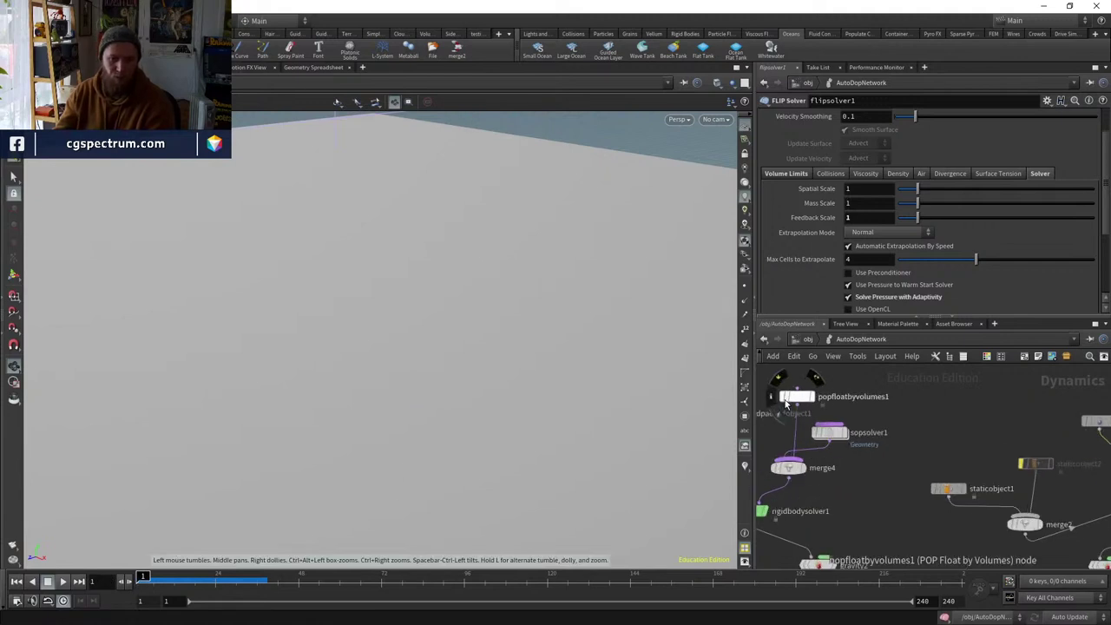
click(796, 397)
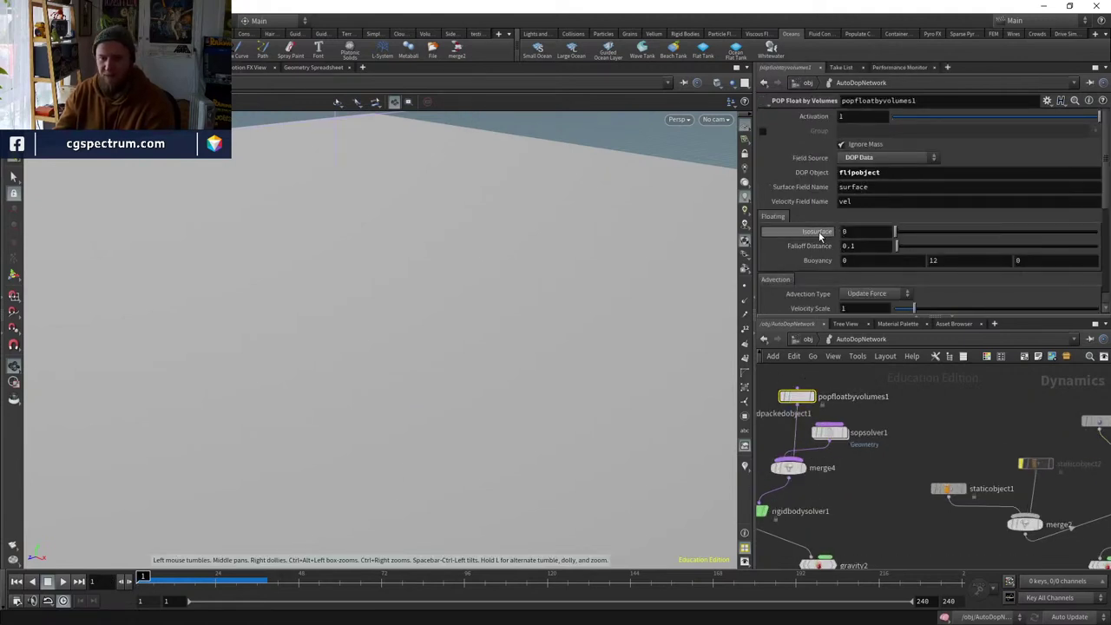
click(877, 233)
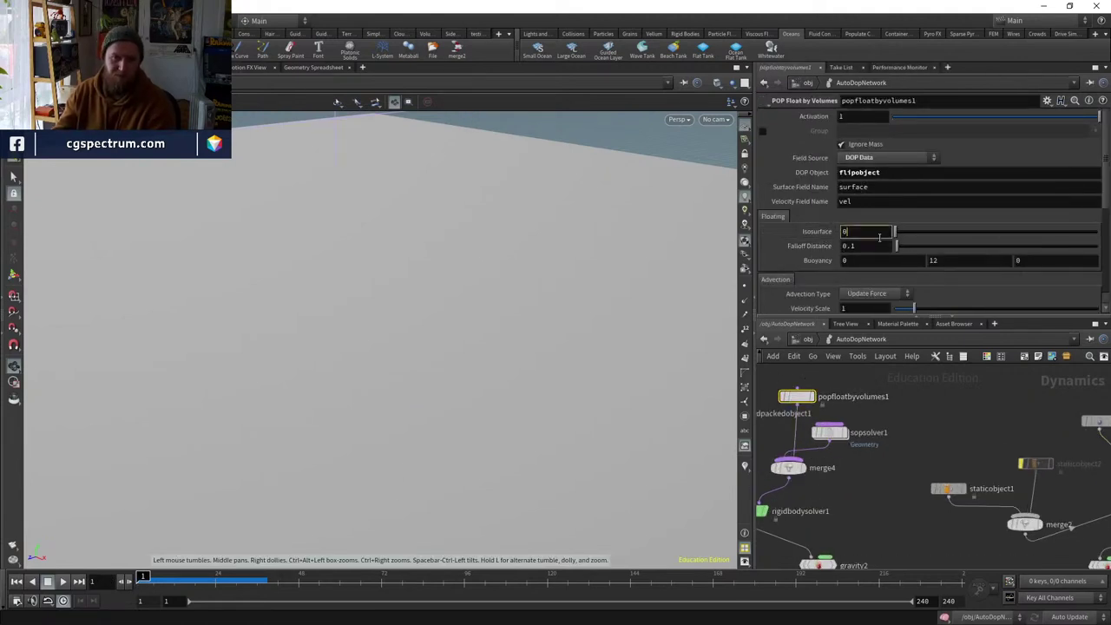
scroll(824, 264, down, 1)
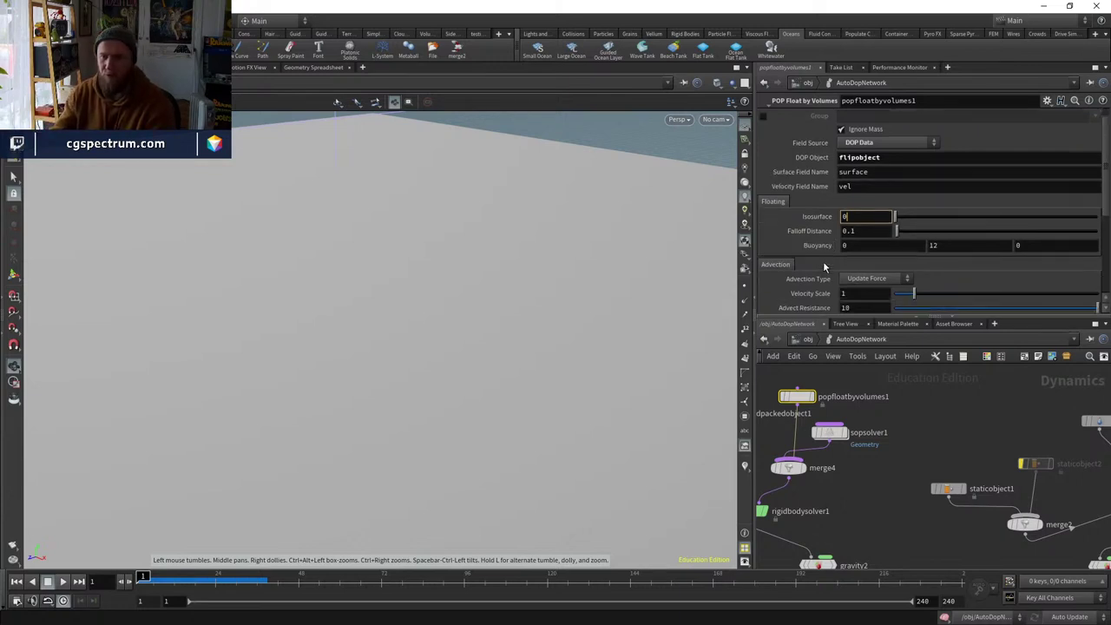
scroll(823, 266, down, 1)
click(980, 230)
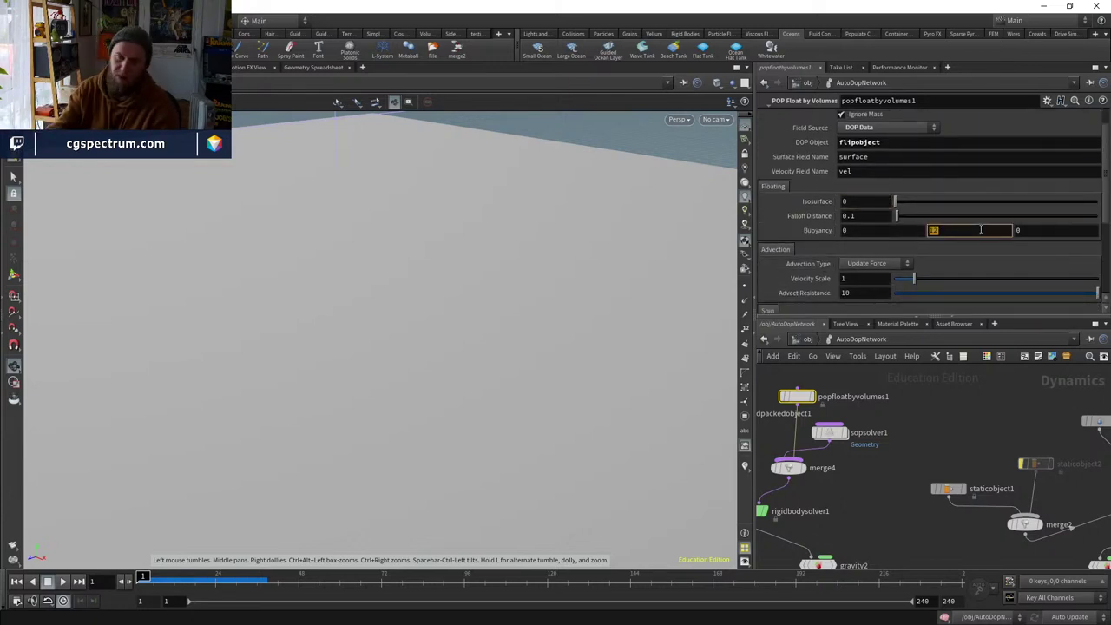
text(1)
key(Return)
click(884, 265)
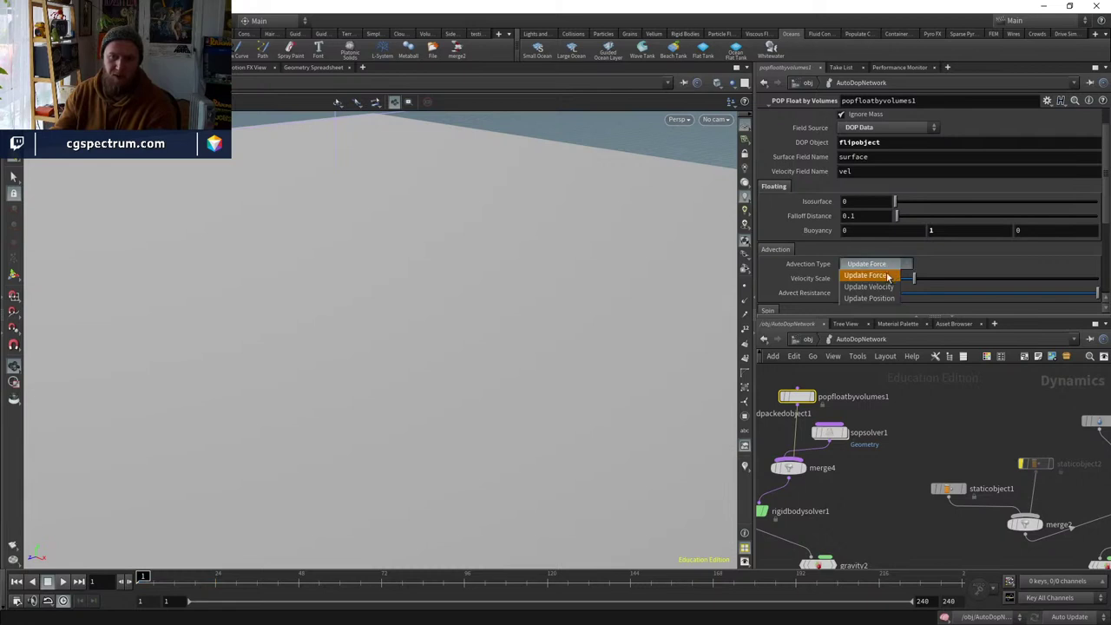
click(888, 276)
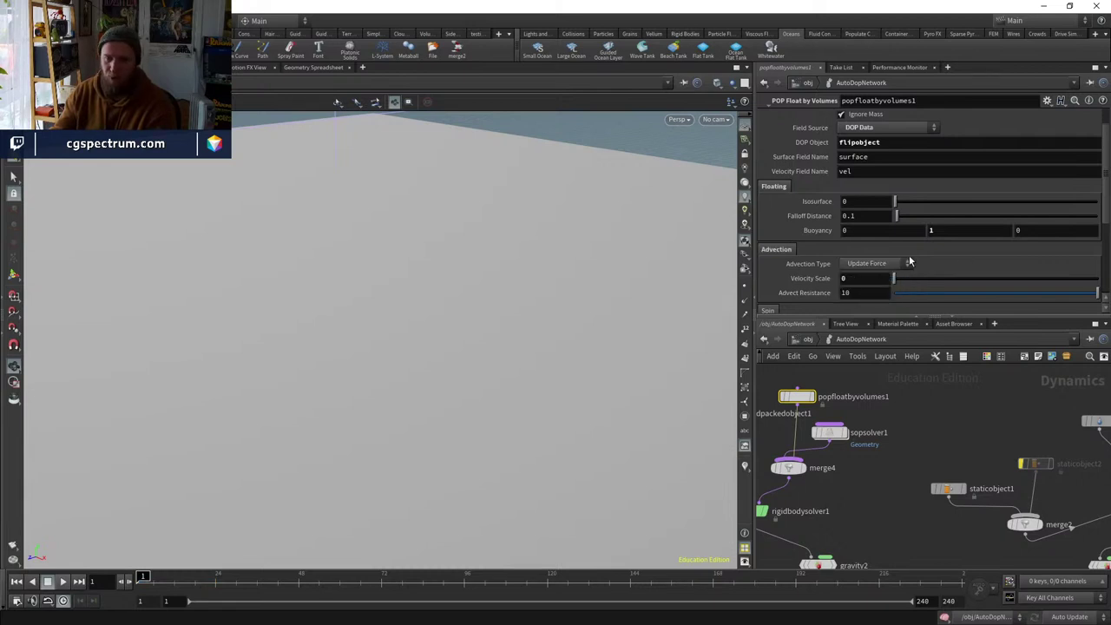
Check flipsolver1's settings, then reselect popfloatbyvolumes1
scroll(787, 278, down, 5)
middle_drag(987, 423, 890, 405)
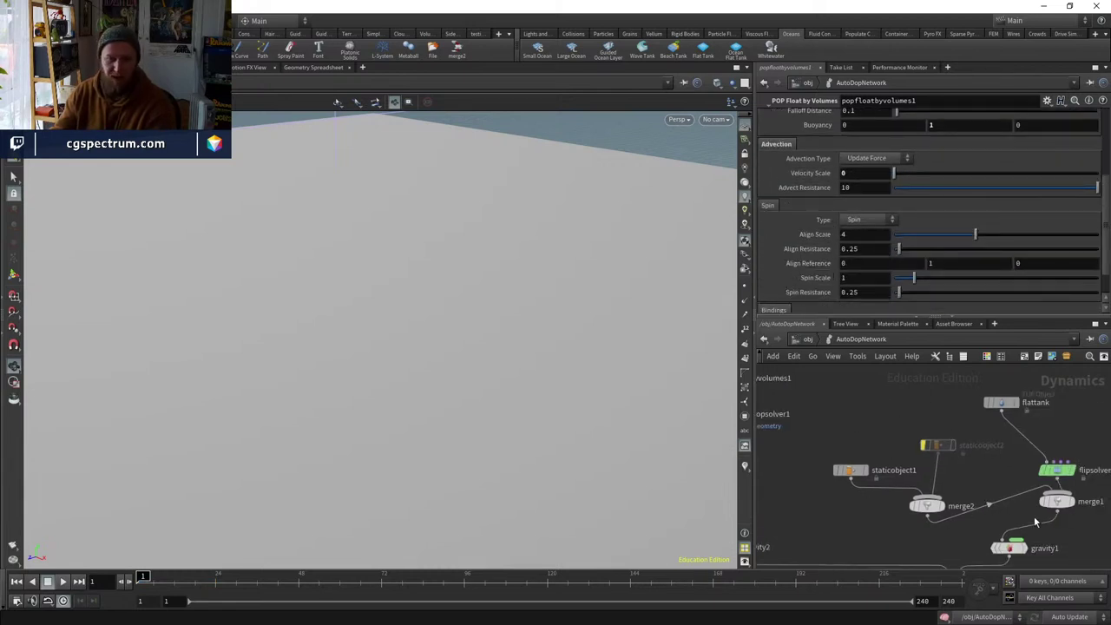
middle_drag(1034, 521, 927, 524)
click(950, 472)
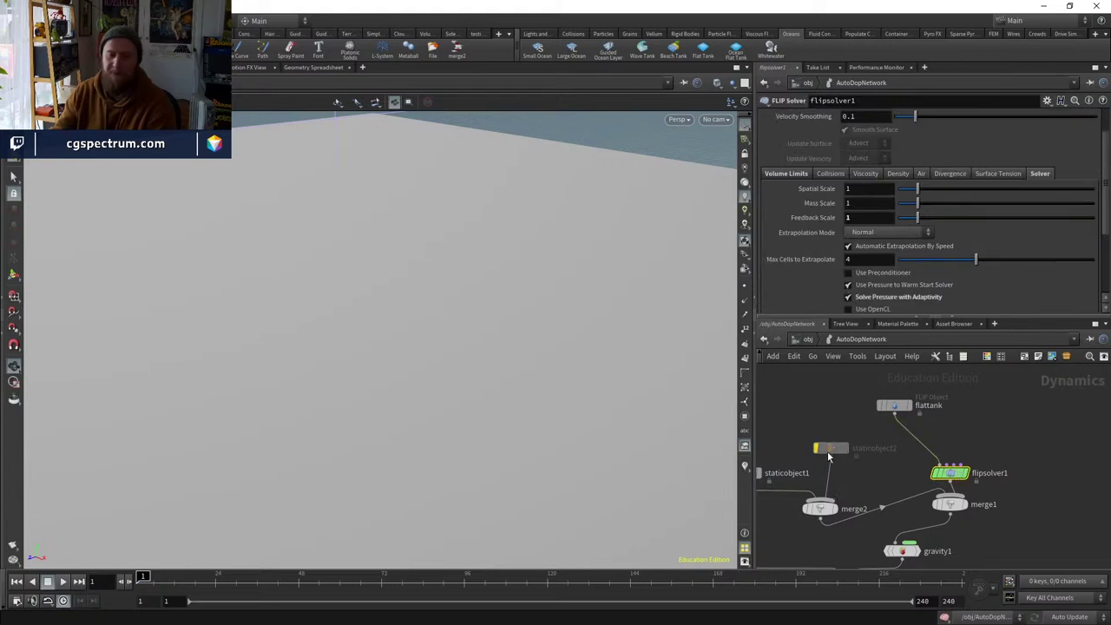
middle_drag(859, 431, 962, 423)
middle_drag(759, 386, 855, 441)
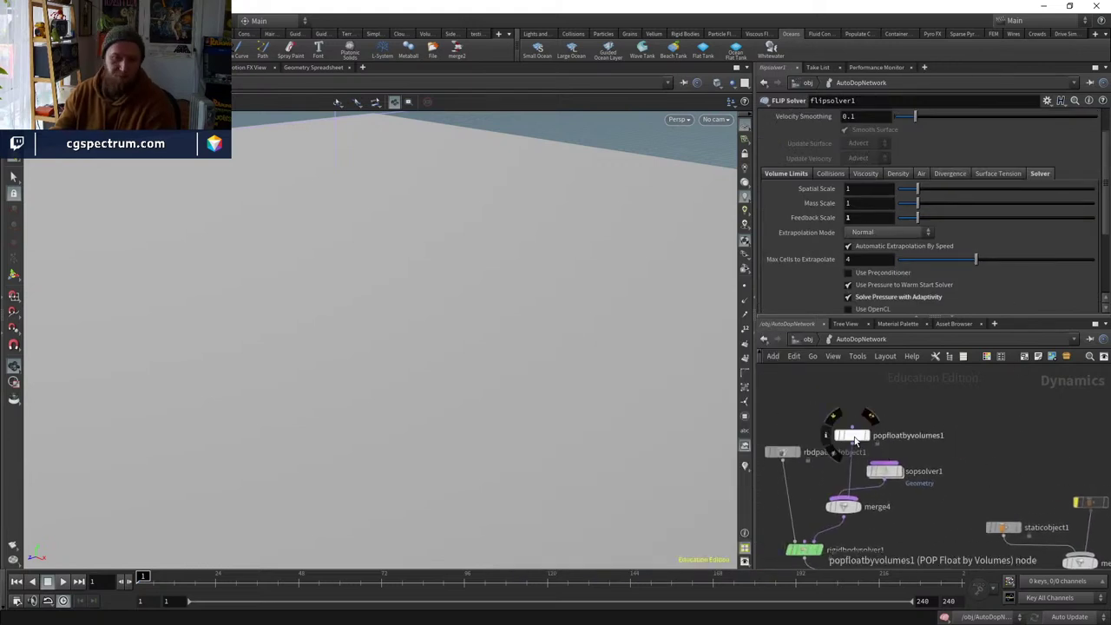
click(852, 436)
Change the Isosurface value from 0 to -0.1
scroll(859, 261, up, 3)
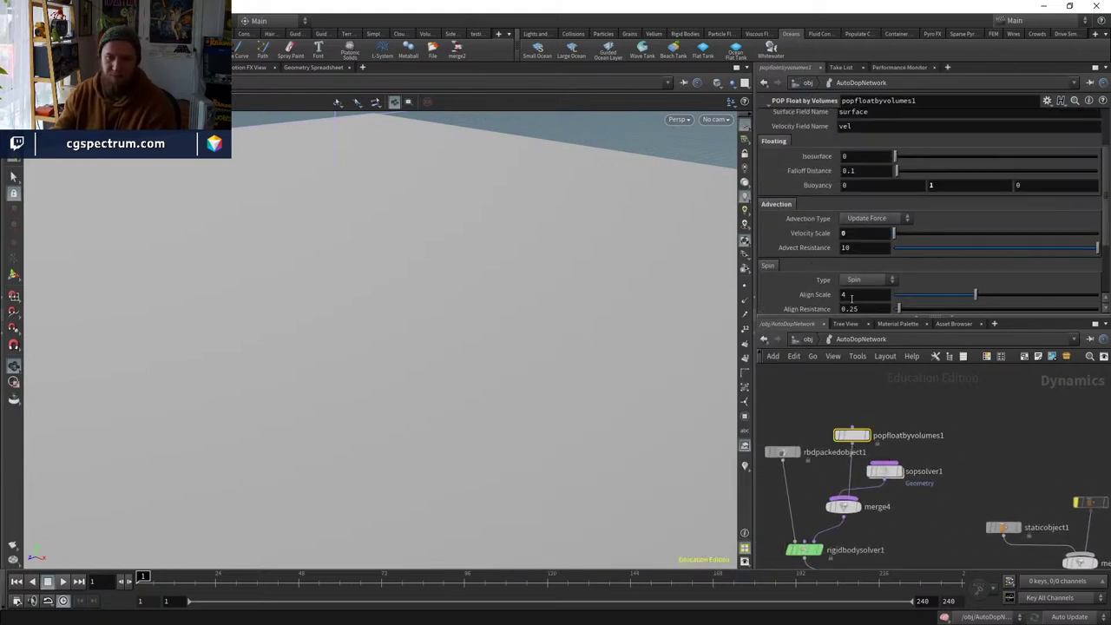
scroll(893, 278, up, 3)
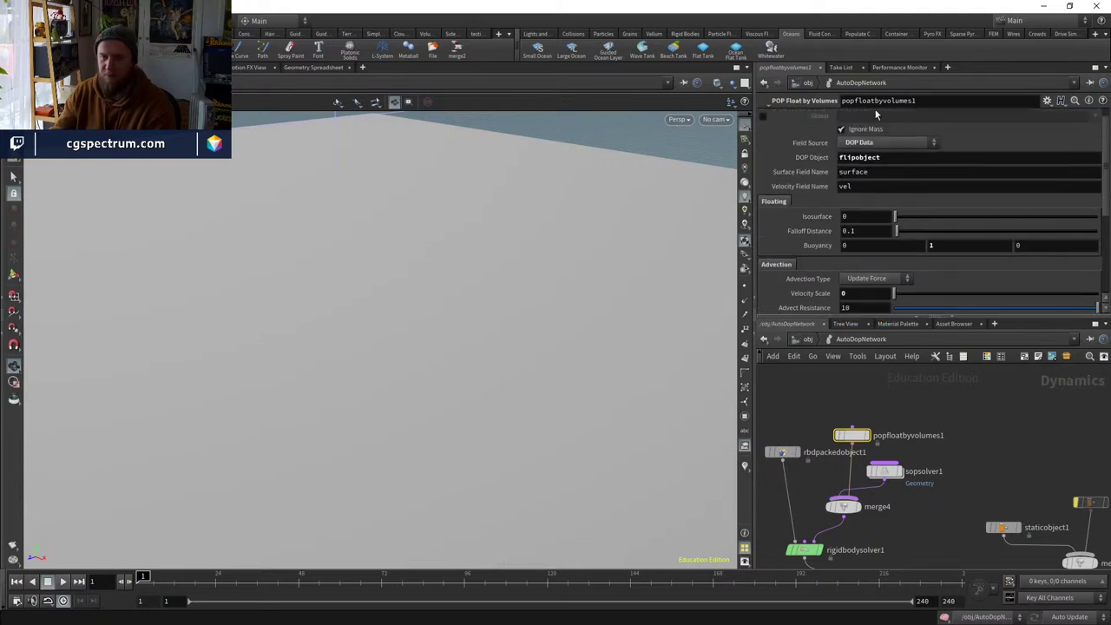
scroll(825, 222, up, 1)
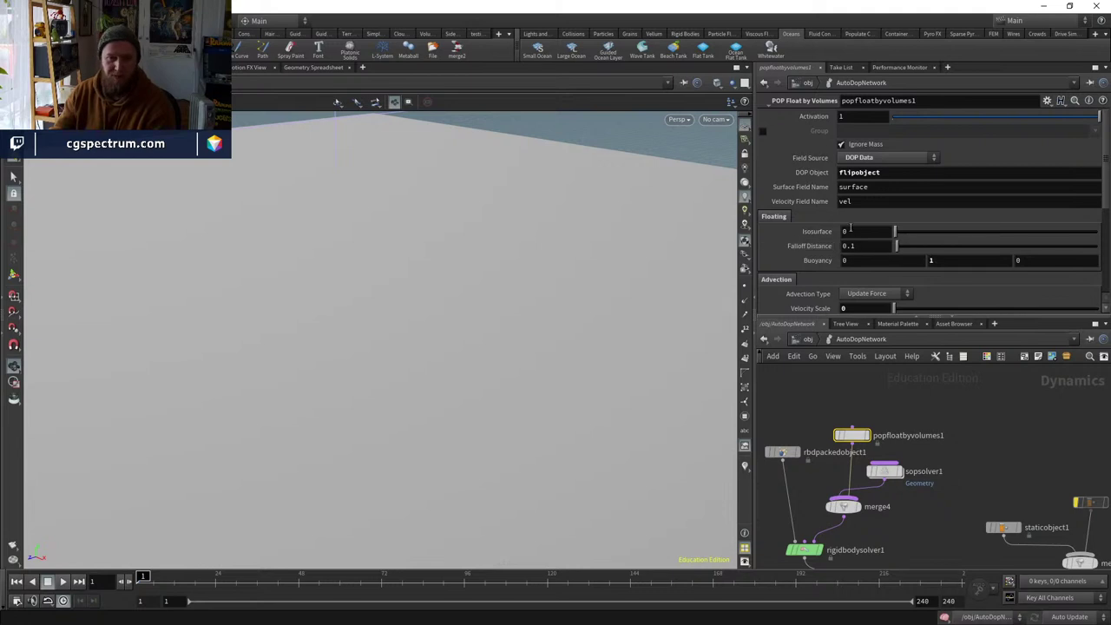
click(857, 231)
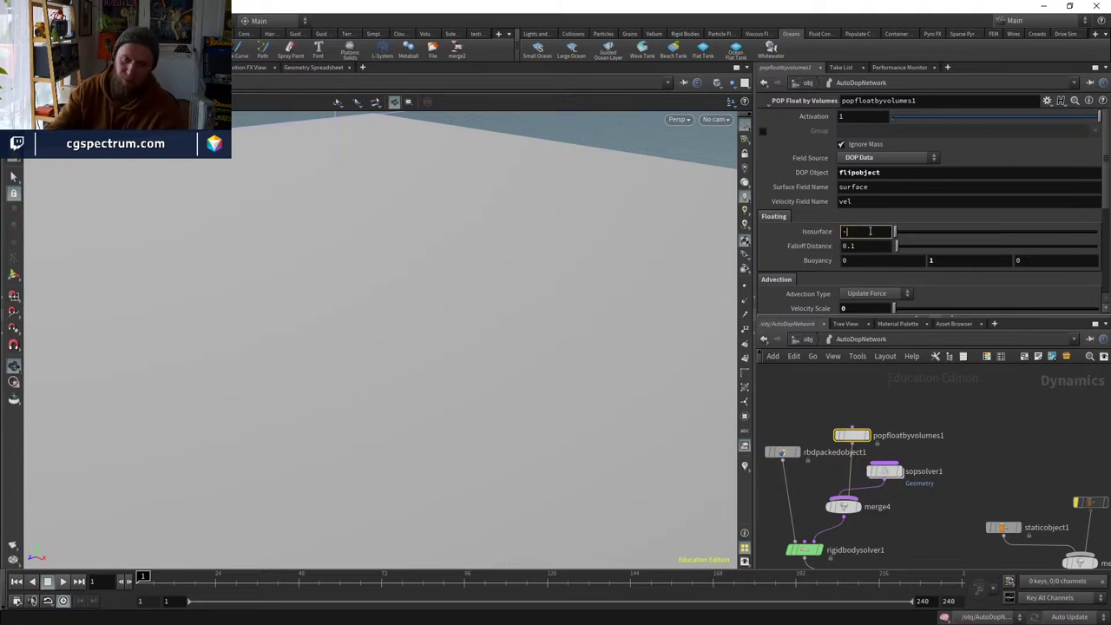
text(-0.1)
key(Return)
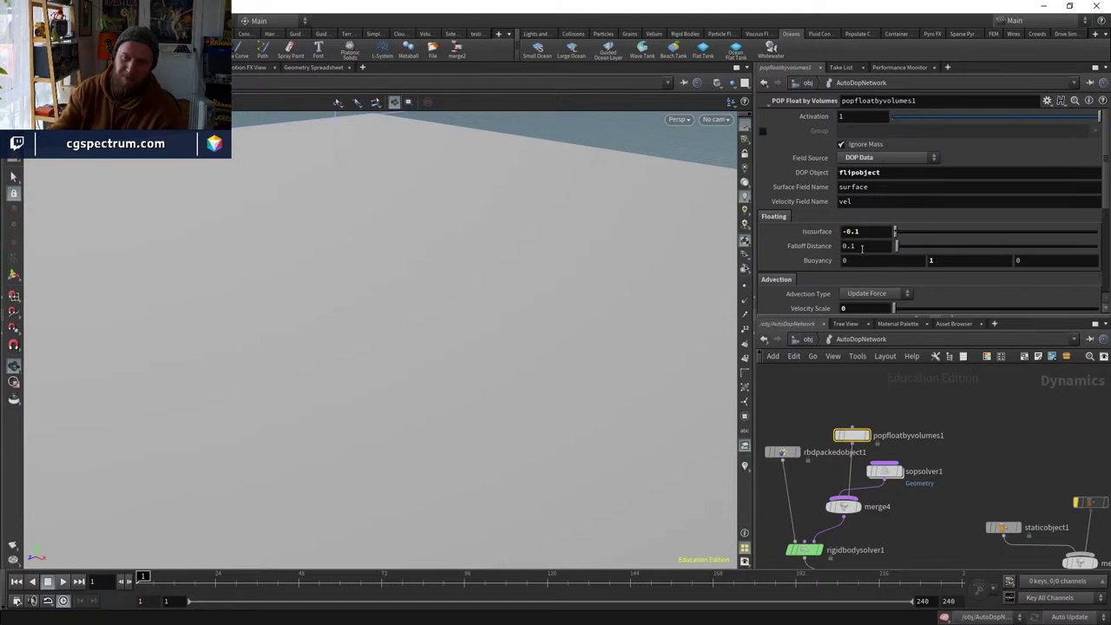
Play the -0.1 isosurface simulation, frame the ship, and scrub back to frame 16
click(64, 581)
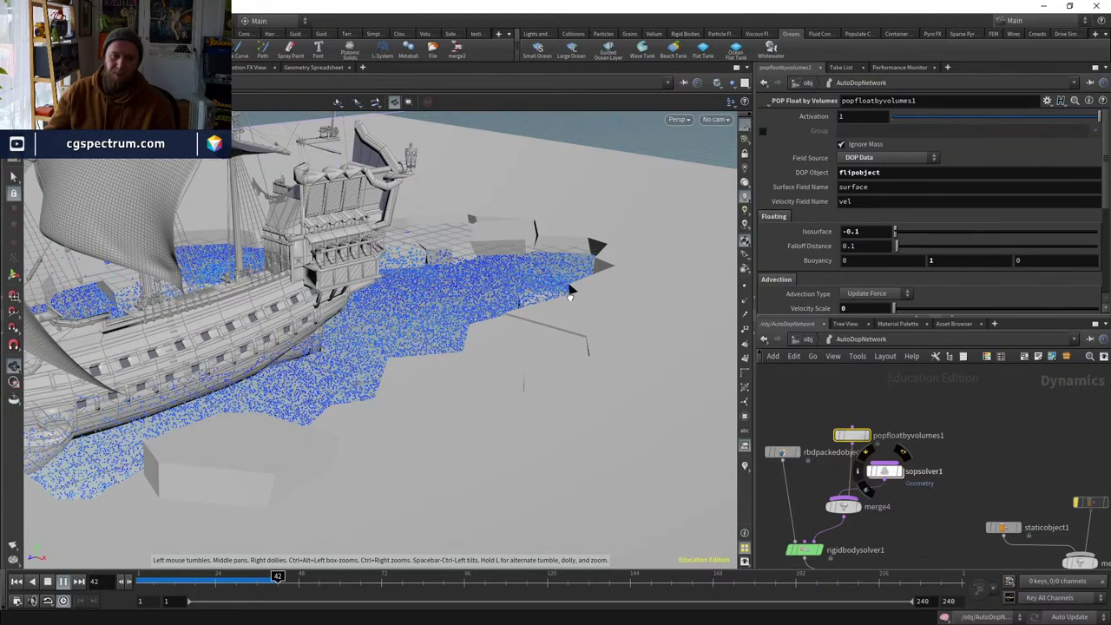
drag(519, 316, 509, 404)
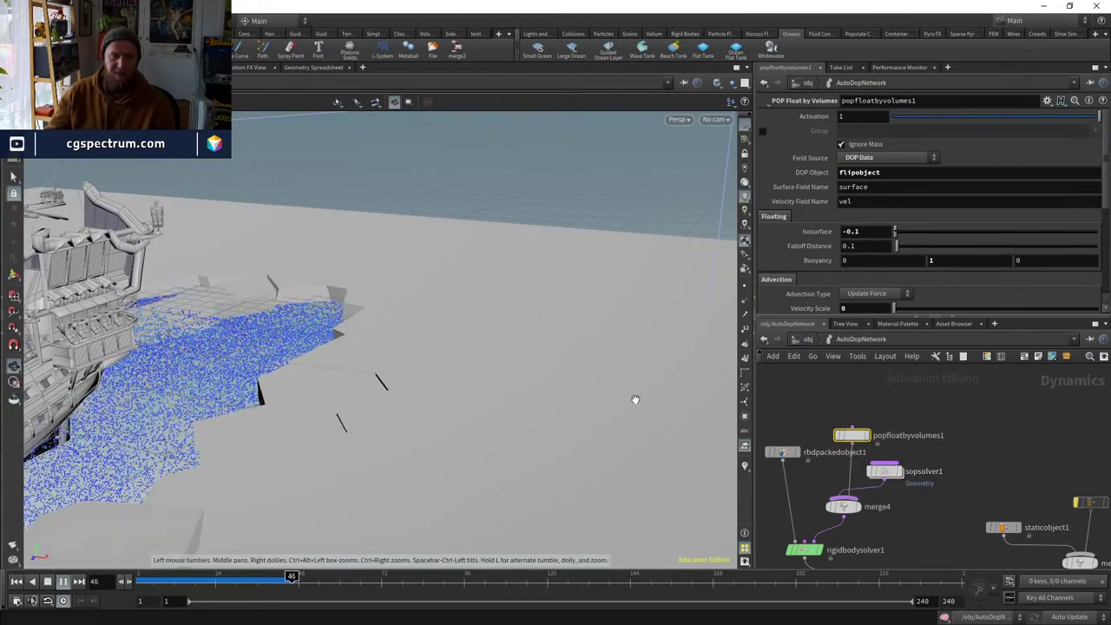
drag(491, 456, 200, 543)
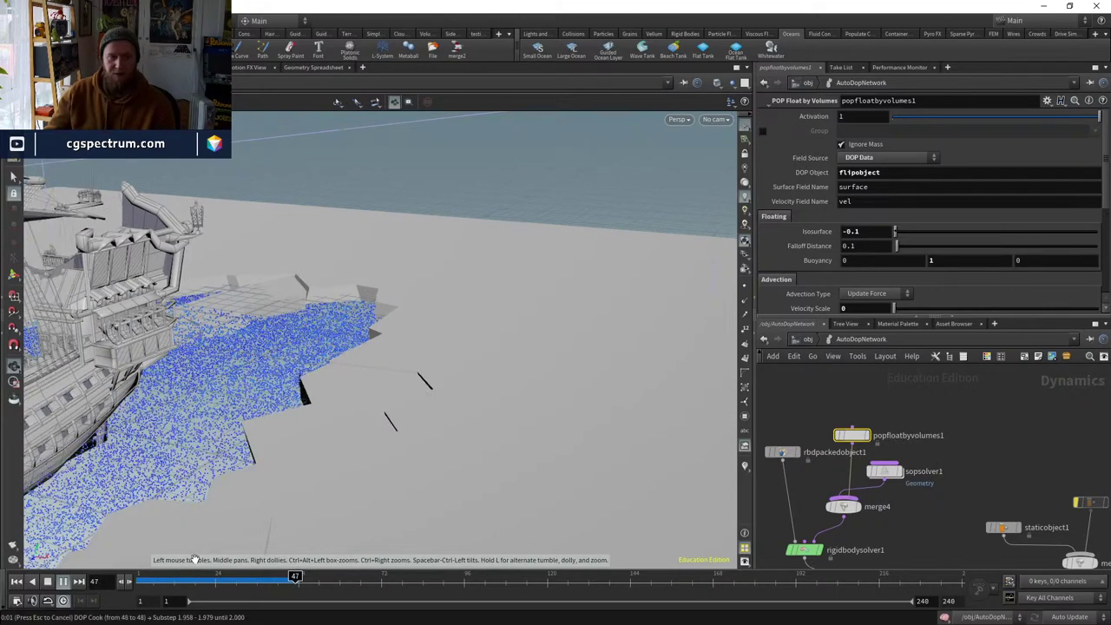
click(154, 577)
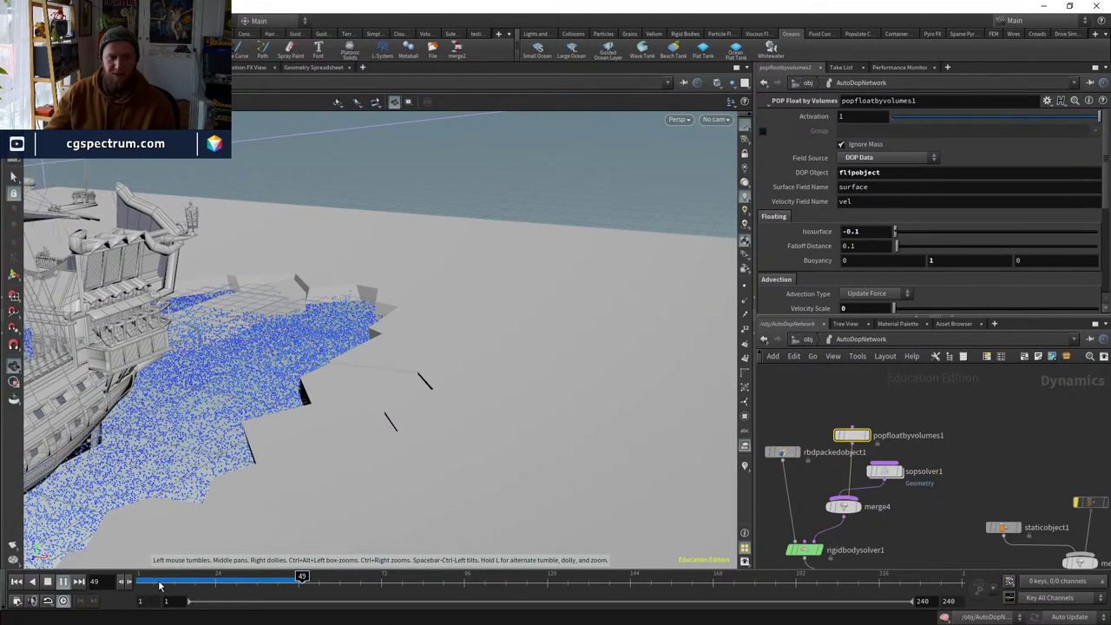
click(209, 577)
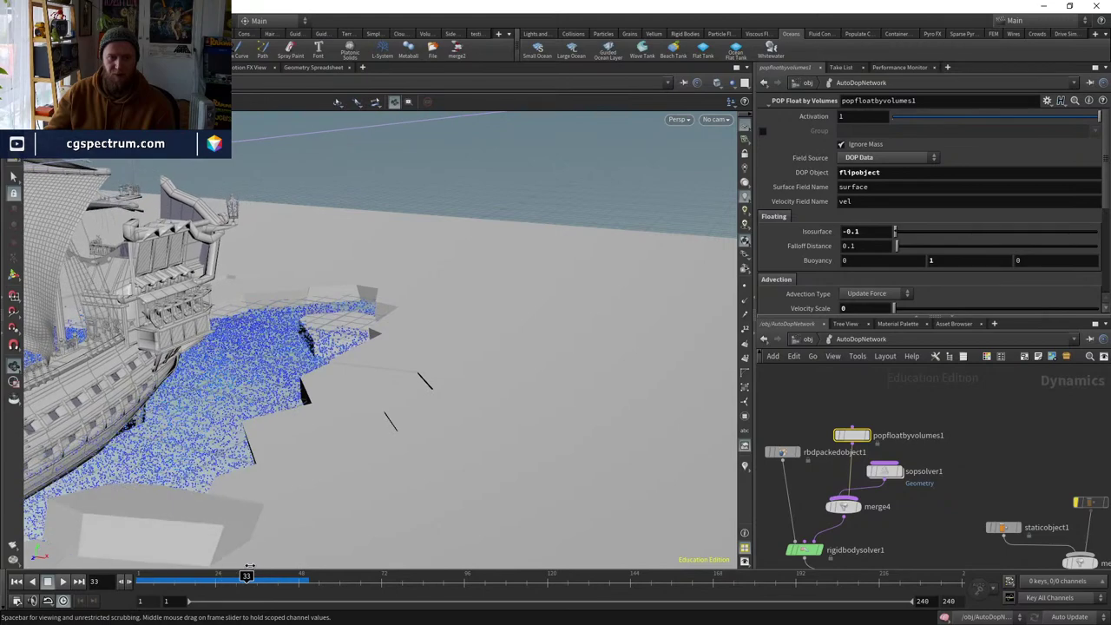
drag(257, 577, 188, 577)
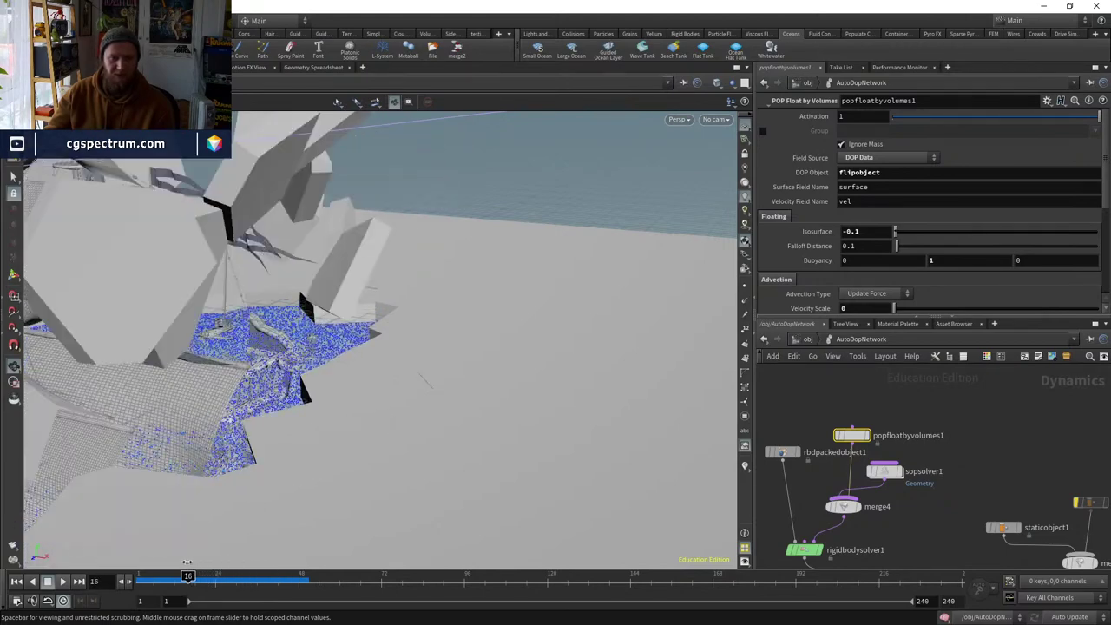
Set Buoyancy to 5 and play the simulation again
click(937, 261)
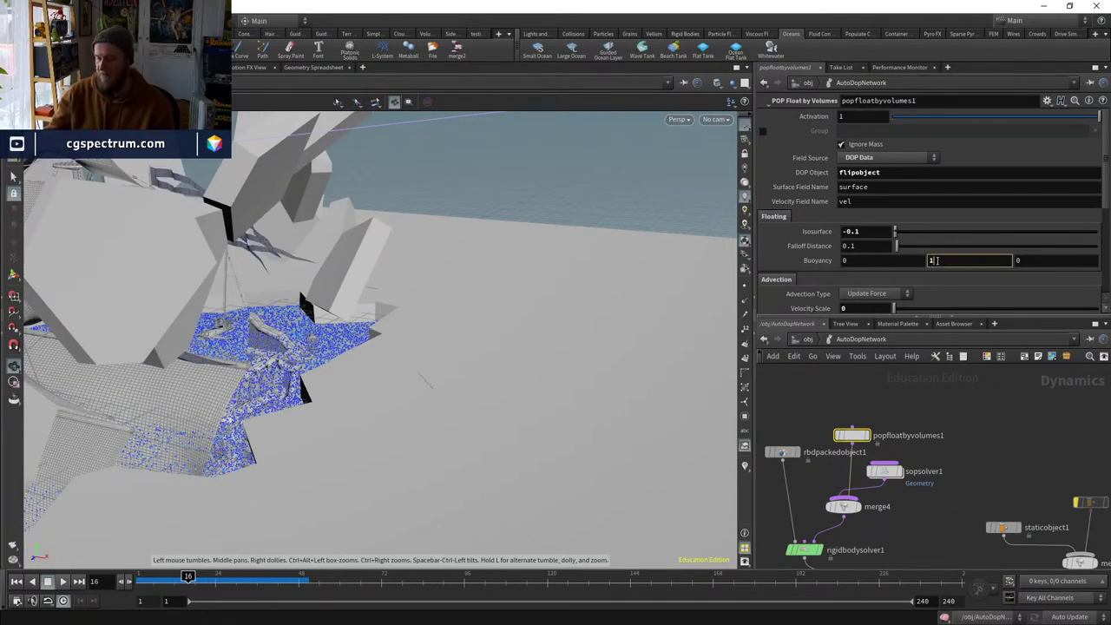
text(5)
key(Return)
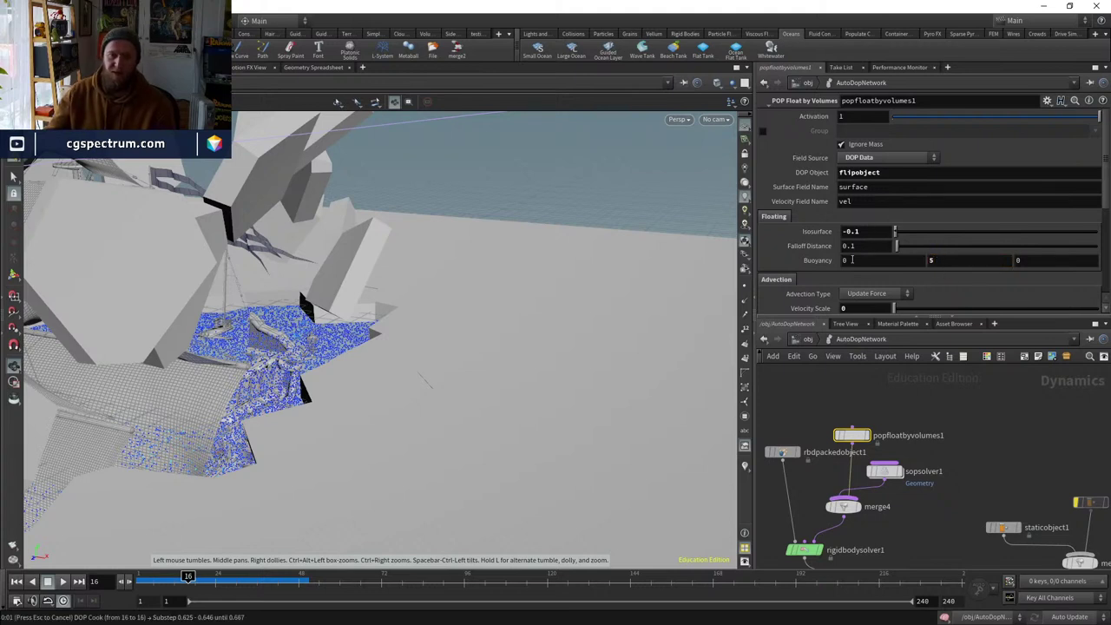
click(63, 581)
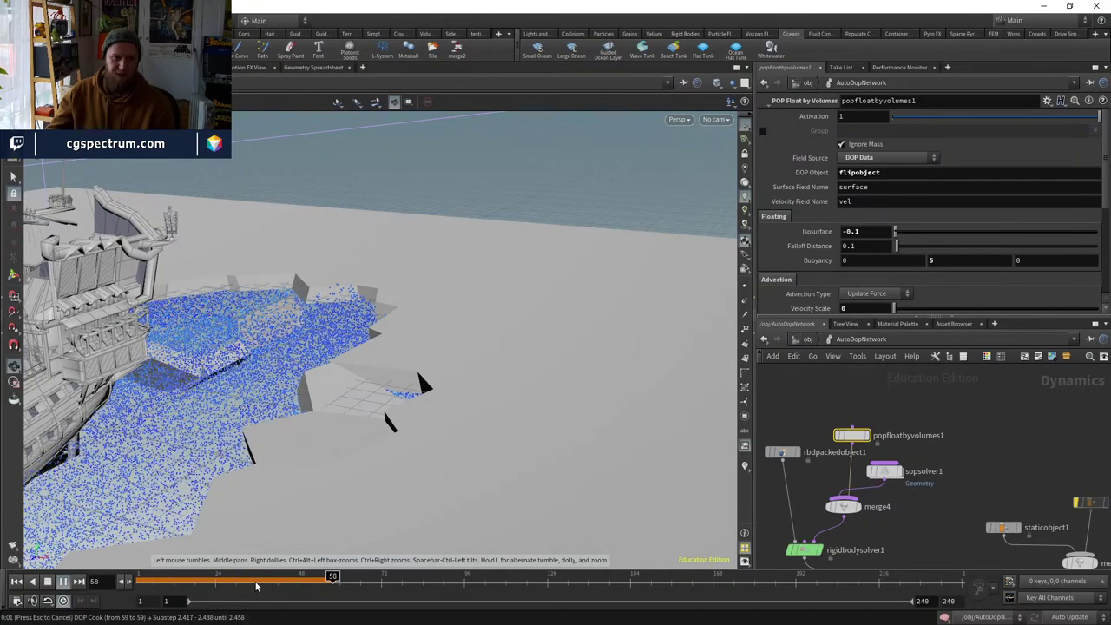
Scrub between frames 27 and 59 while orbiting around the ship and tank
drag(339, 482, 394, 405)
drag(297, 577, 325, 576)
click(63, 583)
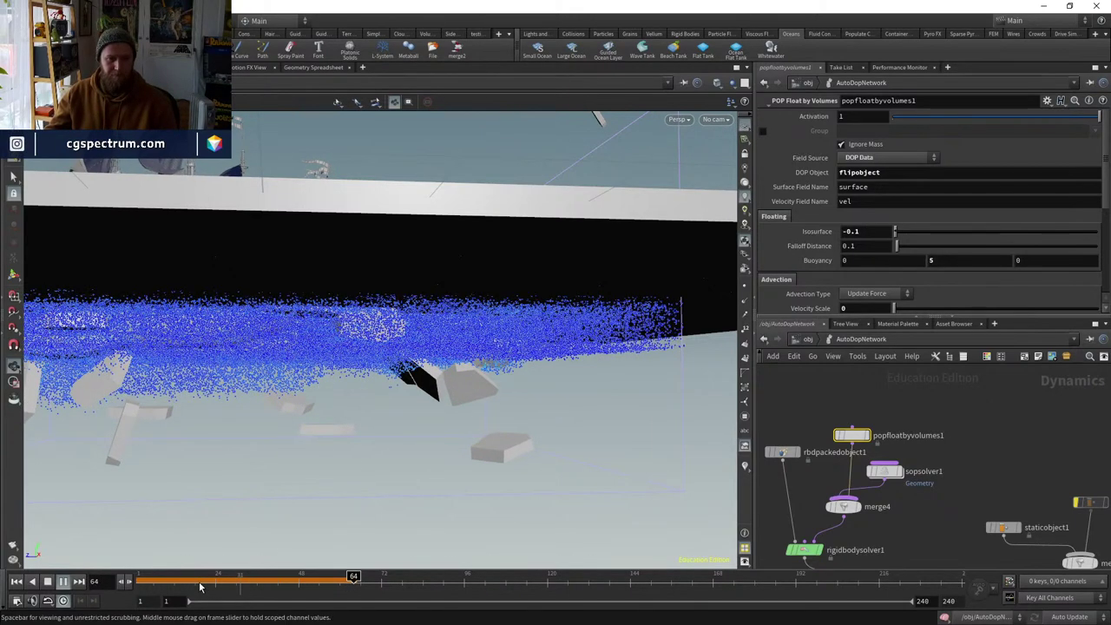
drag(260, 577, 317, 576)
drag(278, 504, 244, 468)
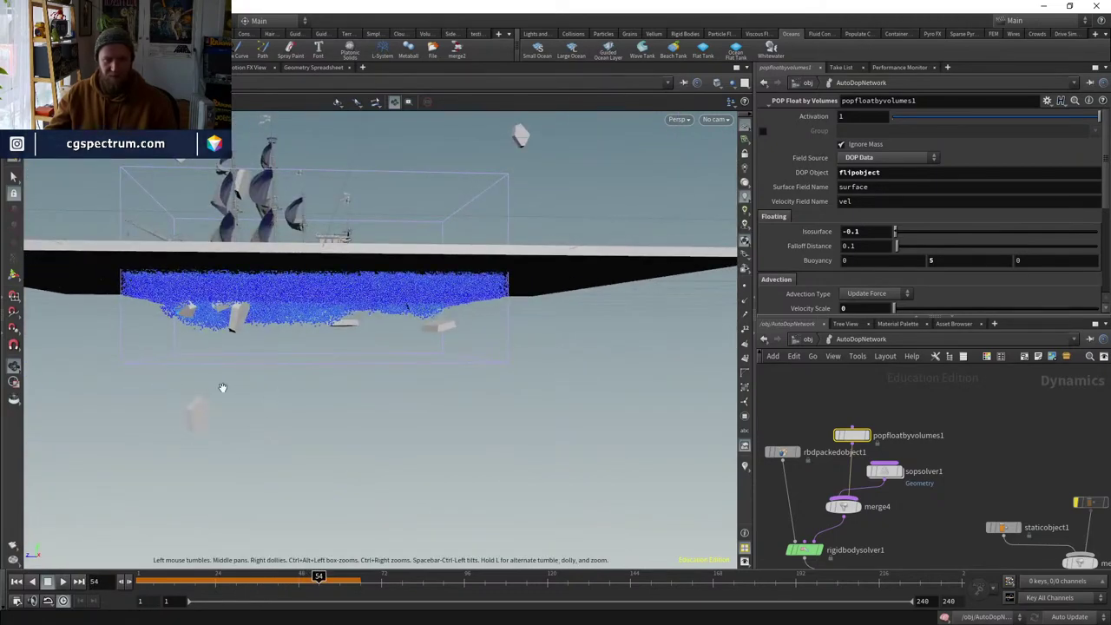
drag(334, 577, 260, 560)
drag(325, 463, 335, 504)
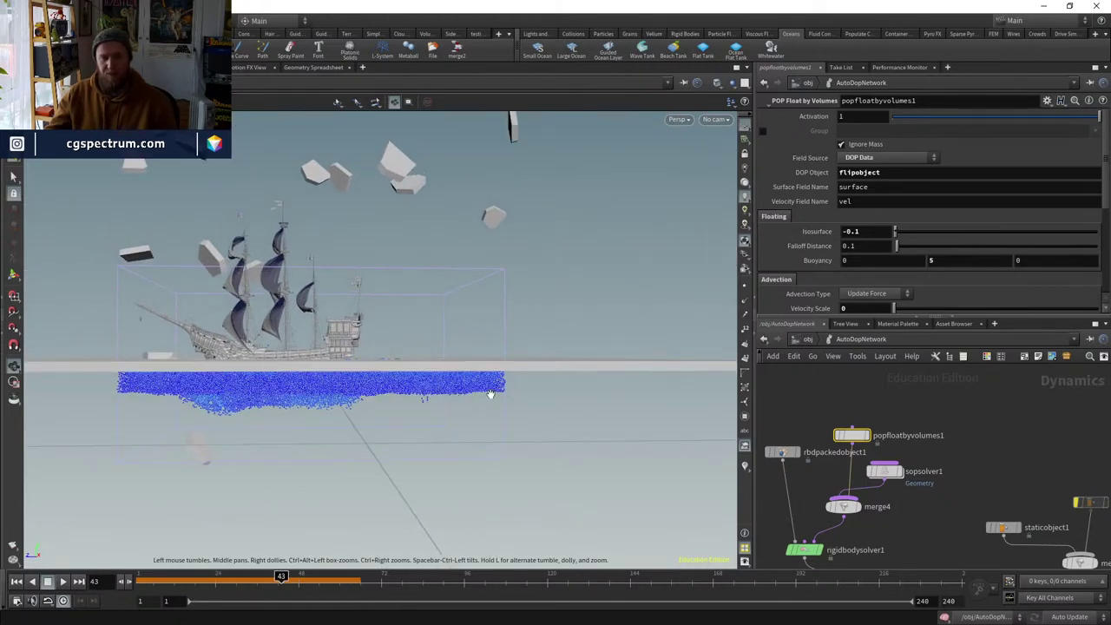
drag(442, 384, 426, 367)
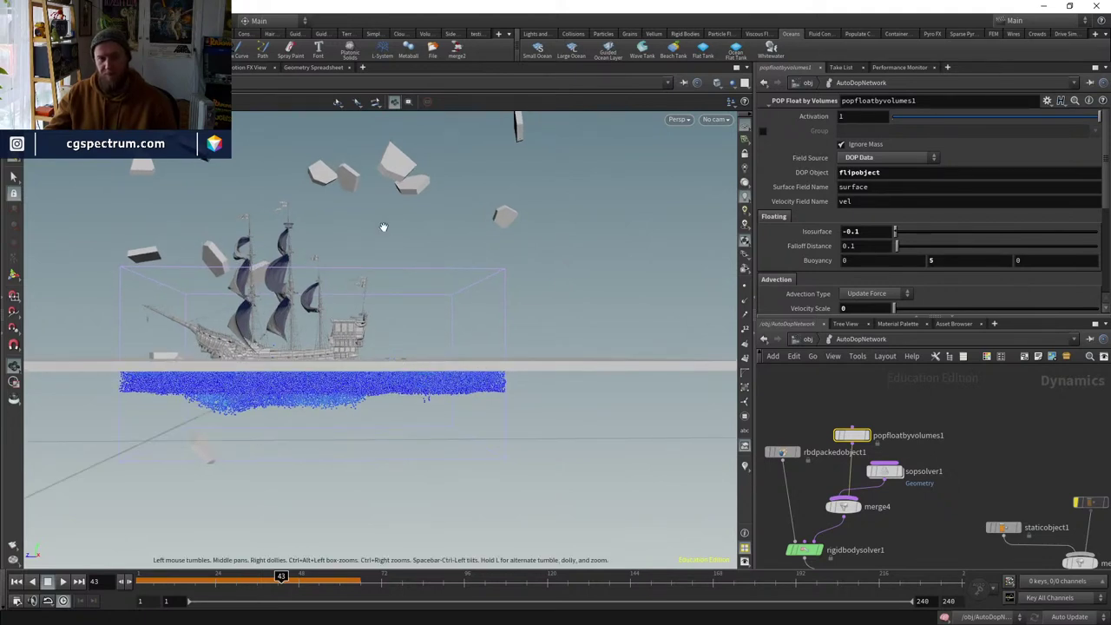
drag(222, 350, 312, 386)
View the ship from above and replay the frames up to 64 as the ice scatters
scroll(867, 521, down, 2)
scroll(872, 524, up, 1)
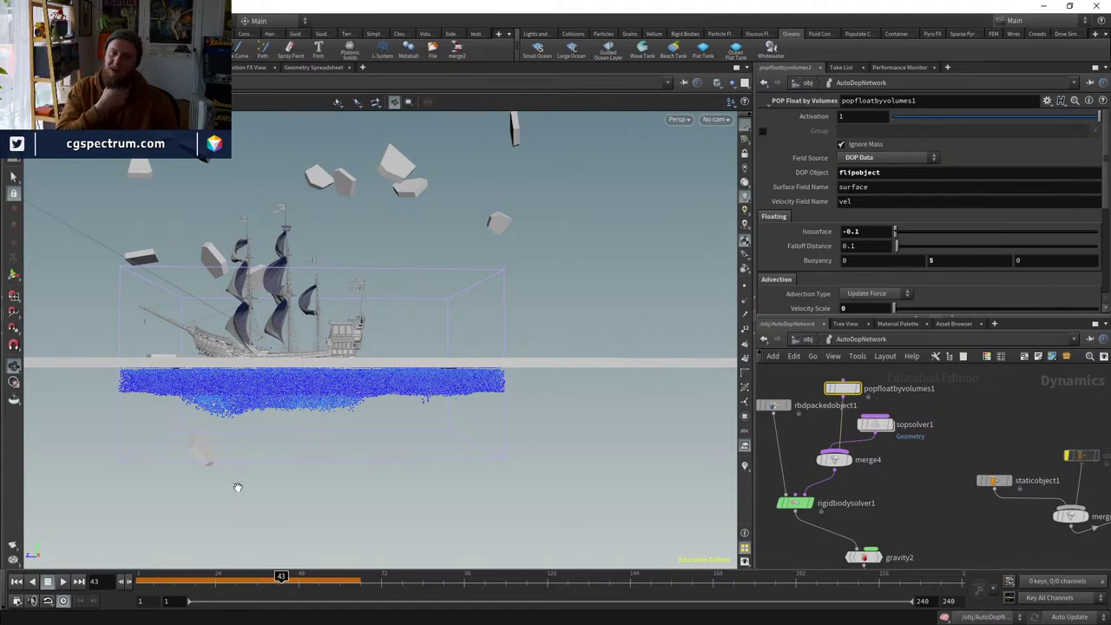
drag(255, 479, 404, 488)
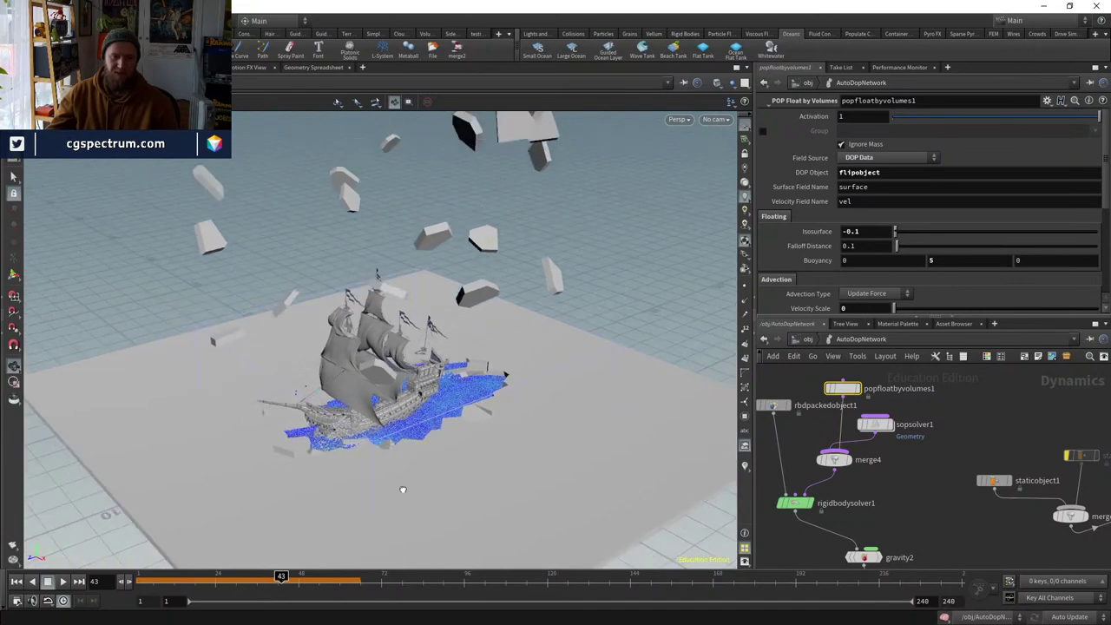
click(205, 576)
mouse_move(223, 573)
mouse_down()
mouse_move(254, 575)
mouse_move(178, 575)
mouse_move(352, 544)
mouse_up()
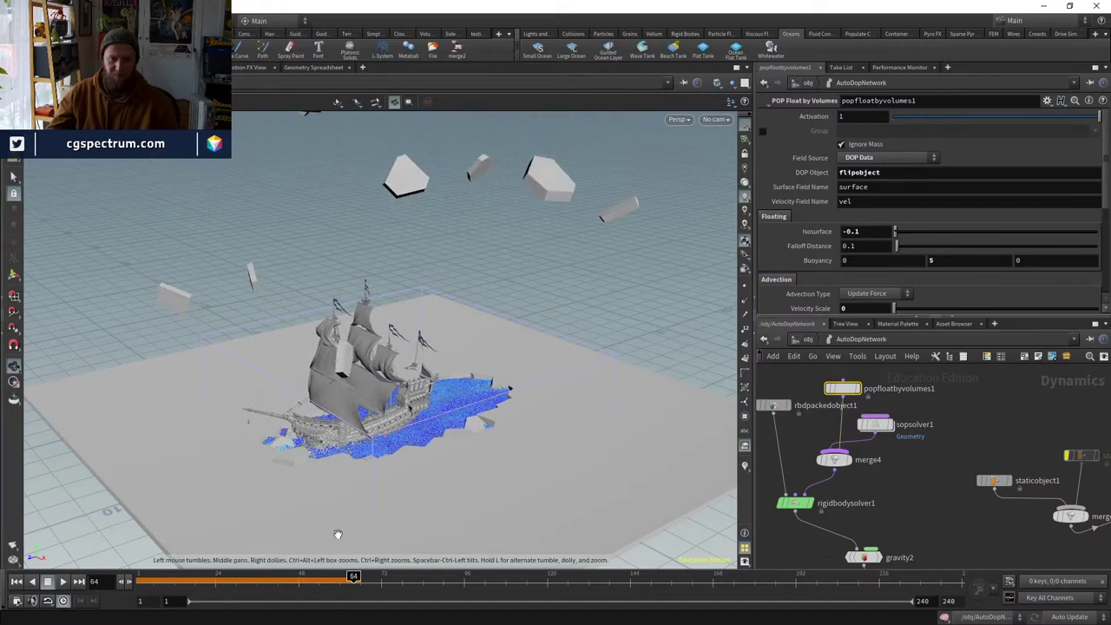
mouse_move(509, 441)
mouse_down()
mouse_move(497, 173)
mouse_move(408, 342)
mouse_move(565, 315)
mouse_move(521, 317)
mouse_move(451, 365)
mouse_up()
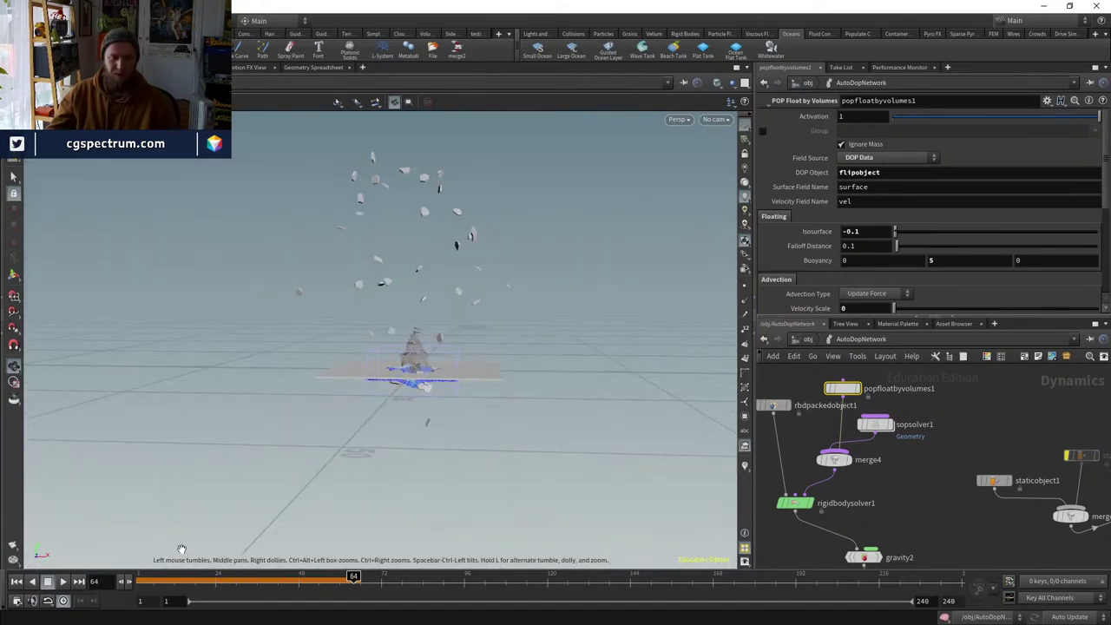
click(216, 577)
mouse_move(188, 583)
mouse_down()
mouse_move(152, 577)
mouse_move(322, 576)
mouse_move(143, 577)
mouse_up()
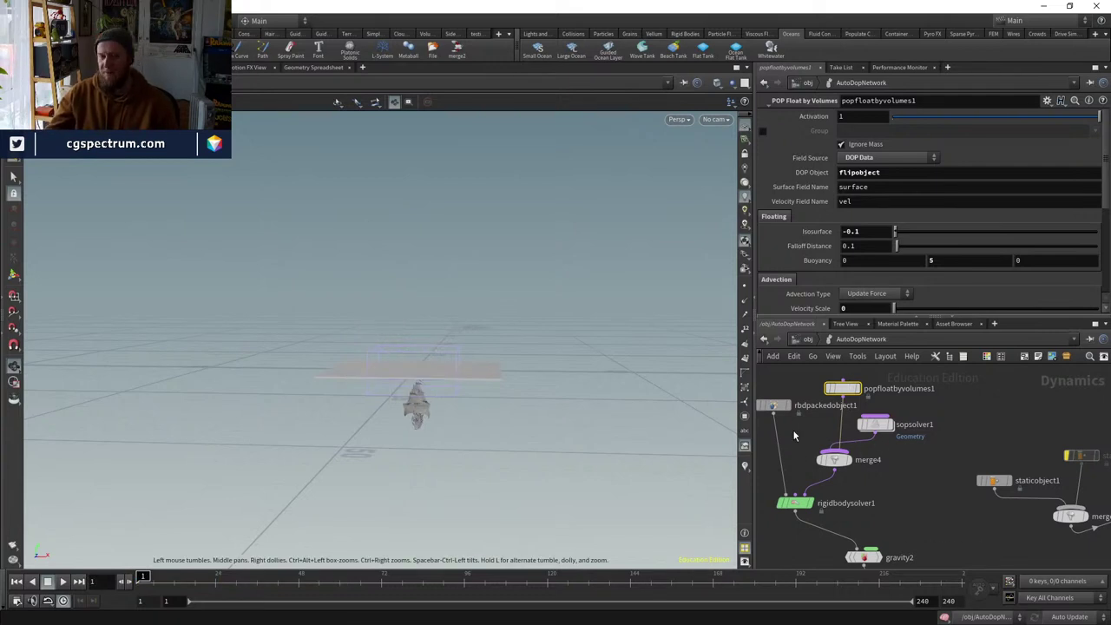
Select rbdpackedobject1 and tidy the gravity2, merge2, staticobject2 and staticobject1 nodes
click(771, 405)
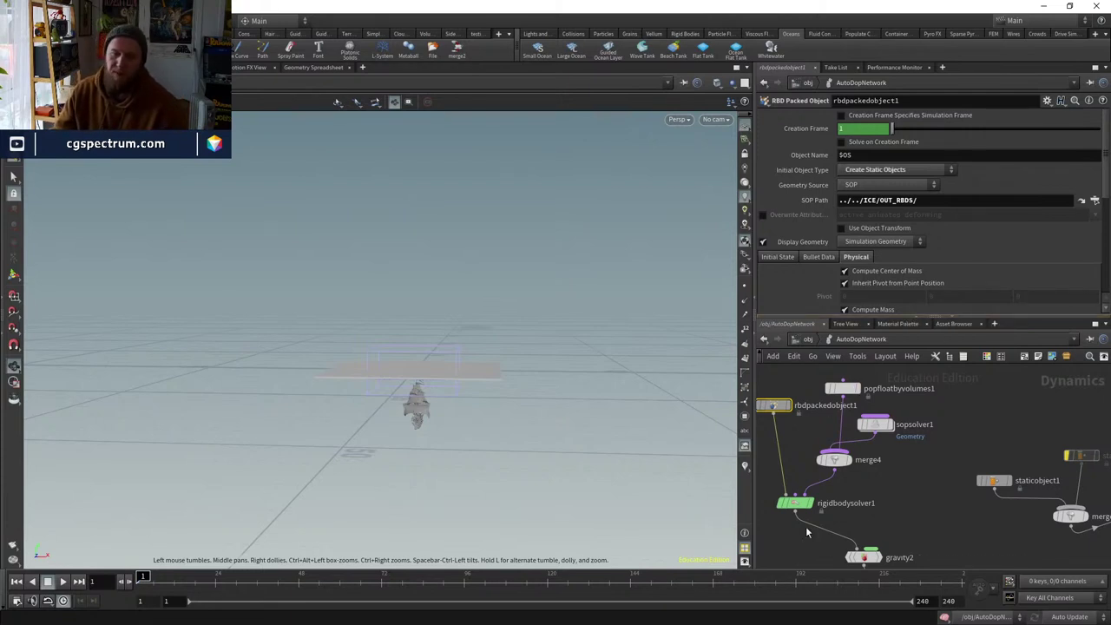
middle_drag(872, 537, 872, 464)
drag(899, 487, 830, 475)
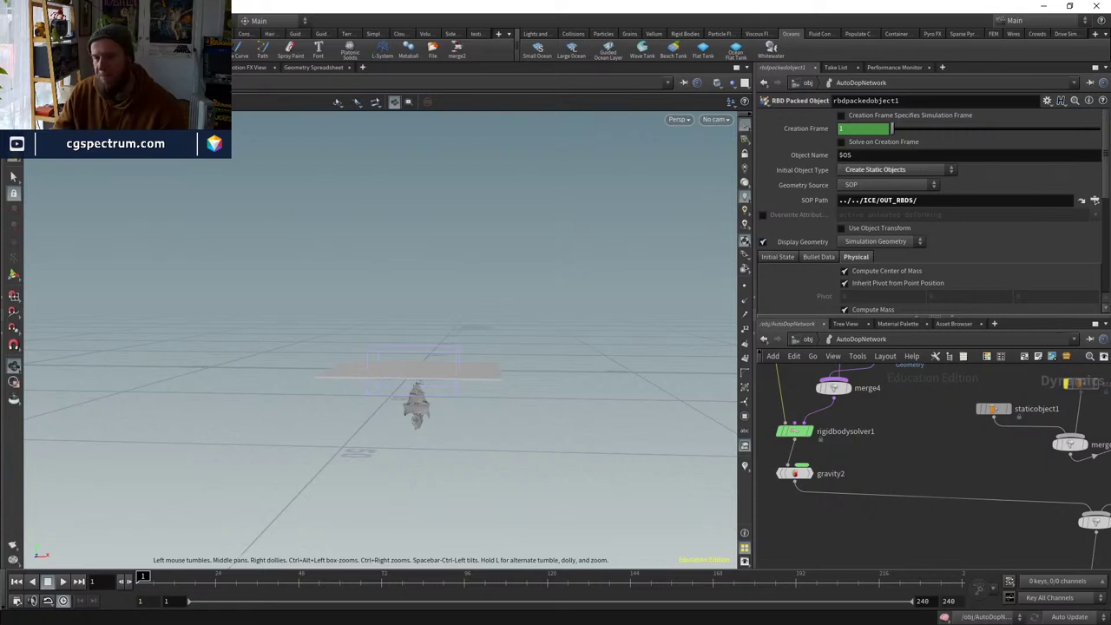
middle_drag(1071, 438, 954, 436)
drag(954, 436, 954, 431)
drag(961, 387, 970, 379)
drag(875, 411, 885, 388)
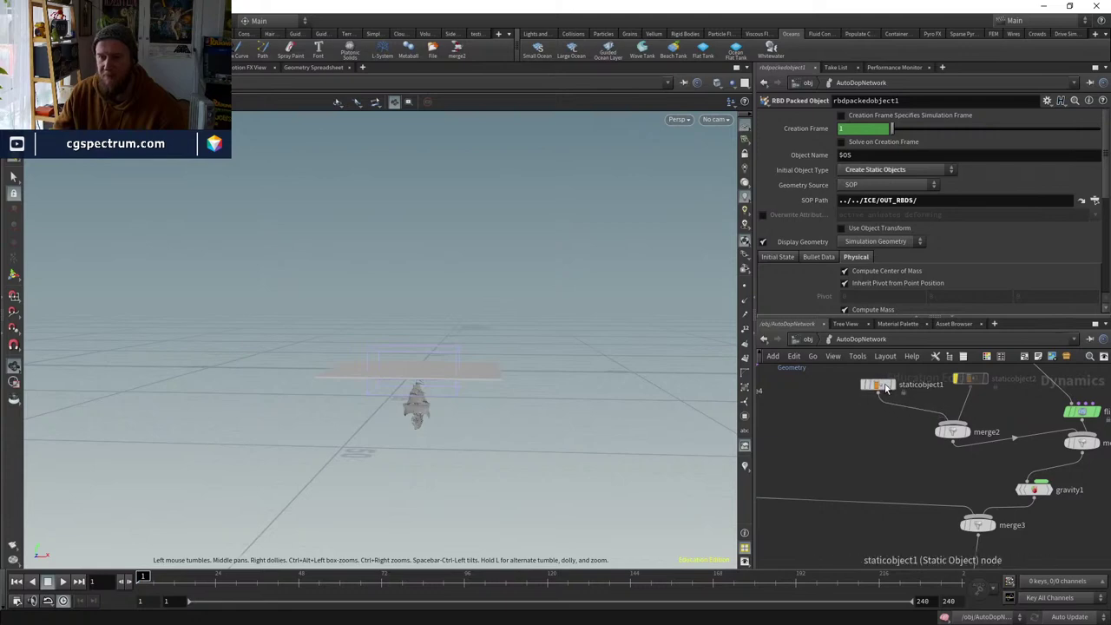
drag(520, 379, 438, 298)
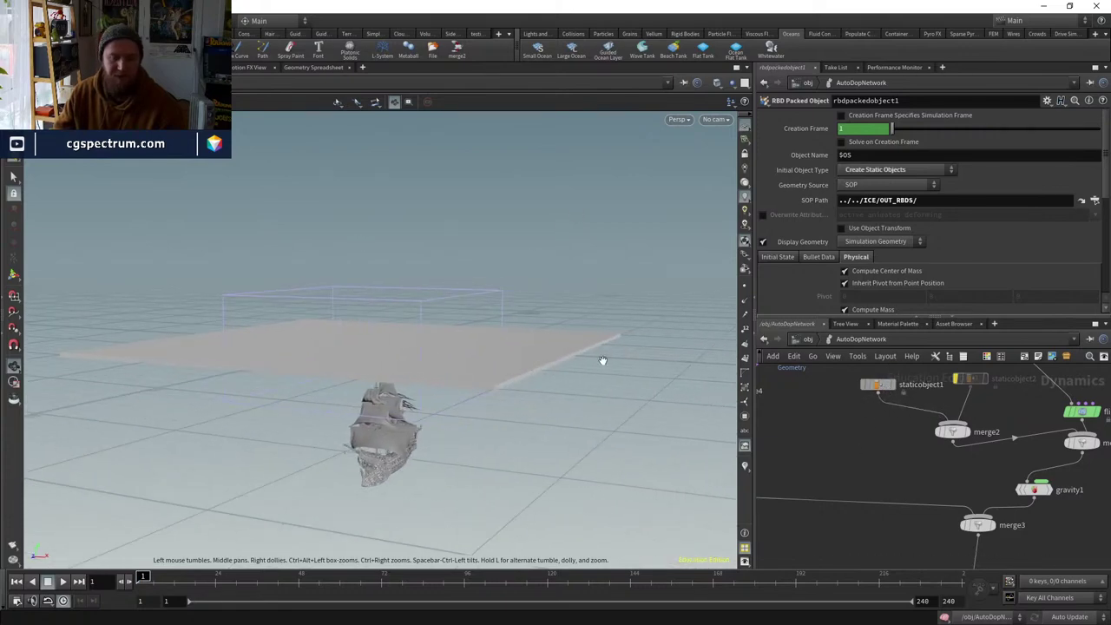